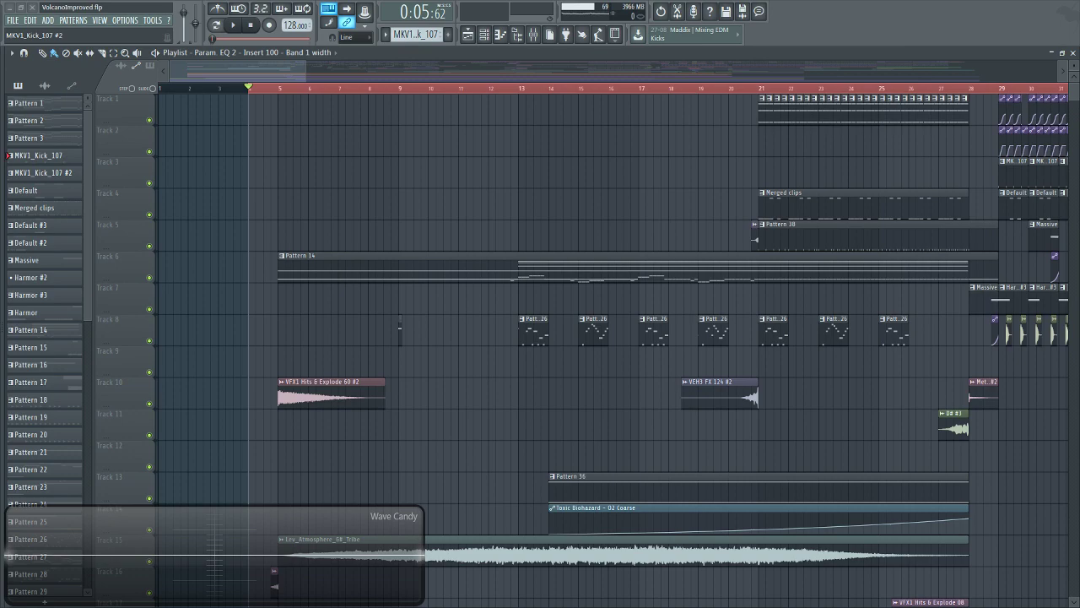
mouse_move(279, 88)
left_mouse_down()
mouse_move(283, 110)
mouse_move(286, 88)
left_mouse_up()
scroll(270, 91, "down", 4)
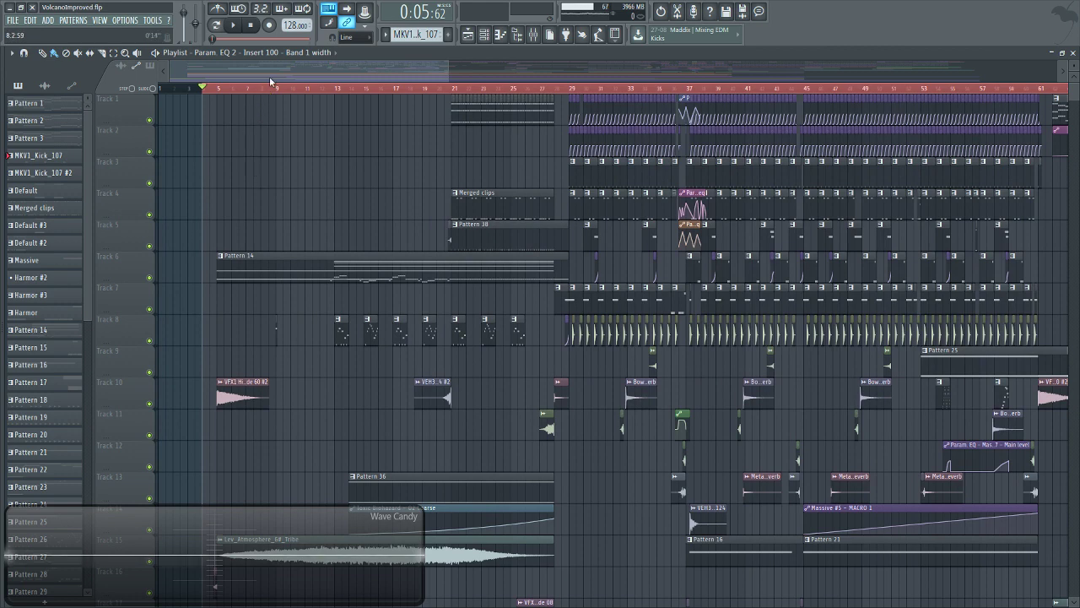
scroll(239, 89, "up", 3)
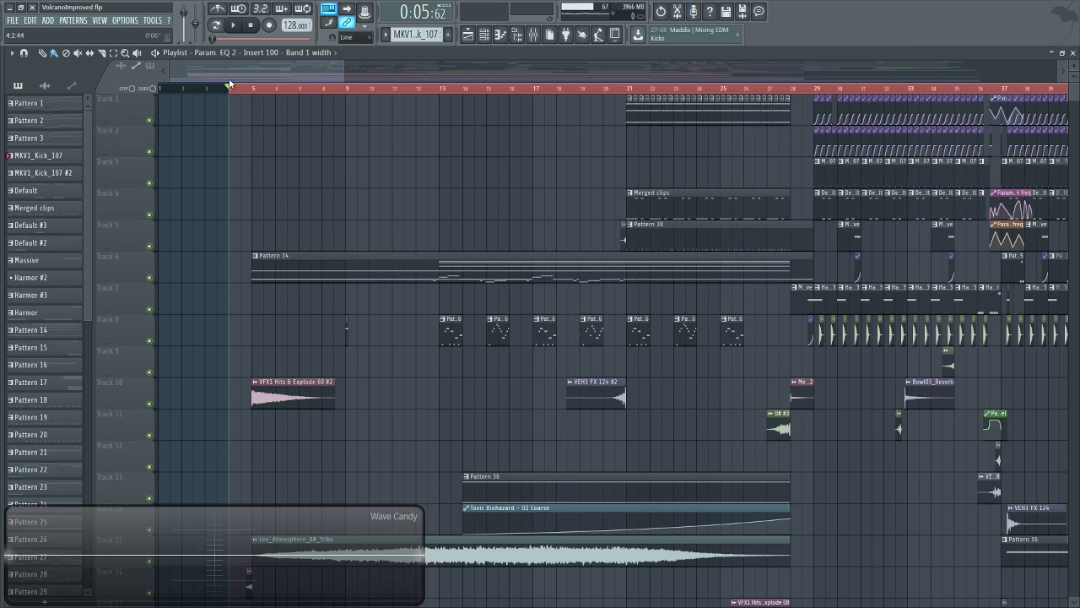
scroll(231, 88, "up", 3)
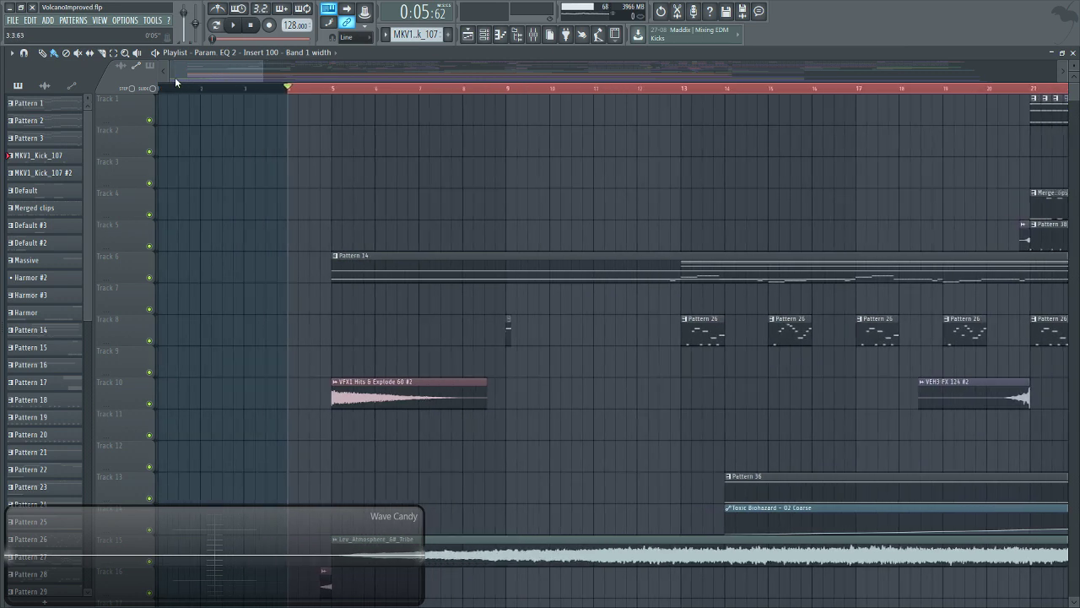
scroll(232, 91, "down", 6)
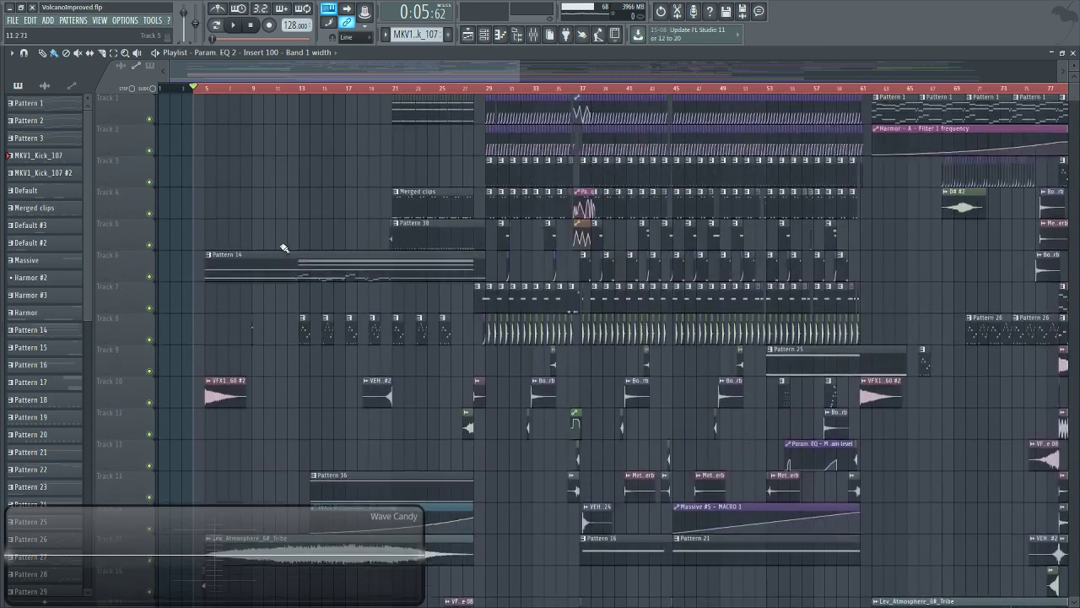
Inspect the Master track's effect chain in the mixer, and return to the playlist.
left_click(533, 34)
left_click(45, 339)
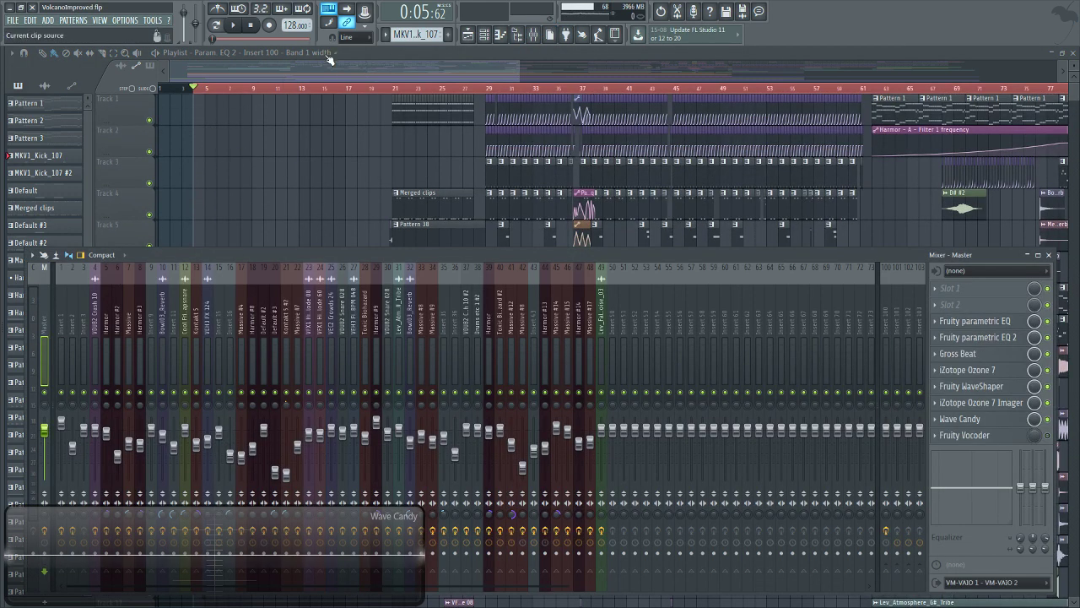
key("F9")
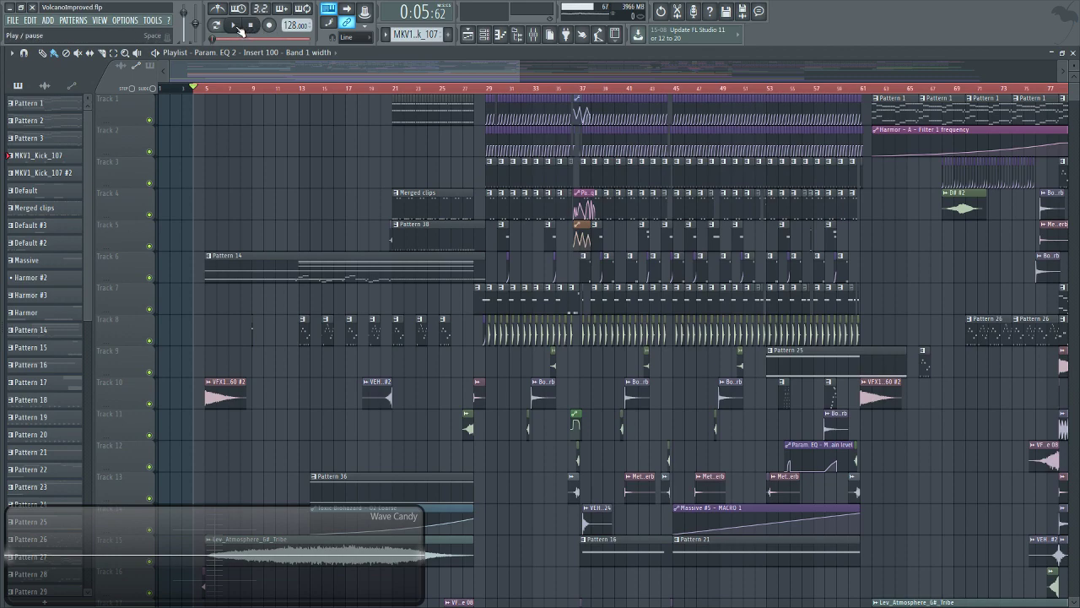
Play a short excerpt of the drop from bar 29 and stop playback.
scroll(503, 68, "right", 5)
scroll(523, 74, "left", 5)
left_click(487, 88)
scroll(487, 88, "up", 4)
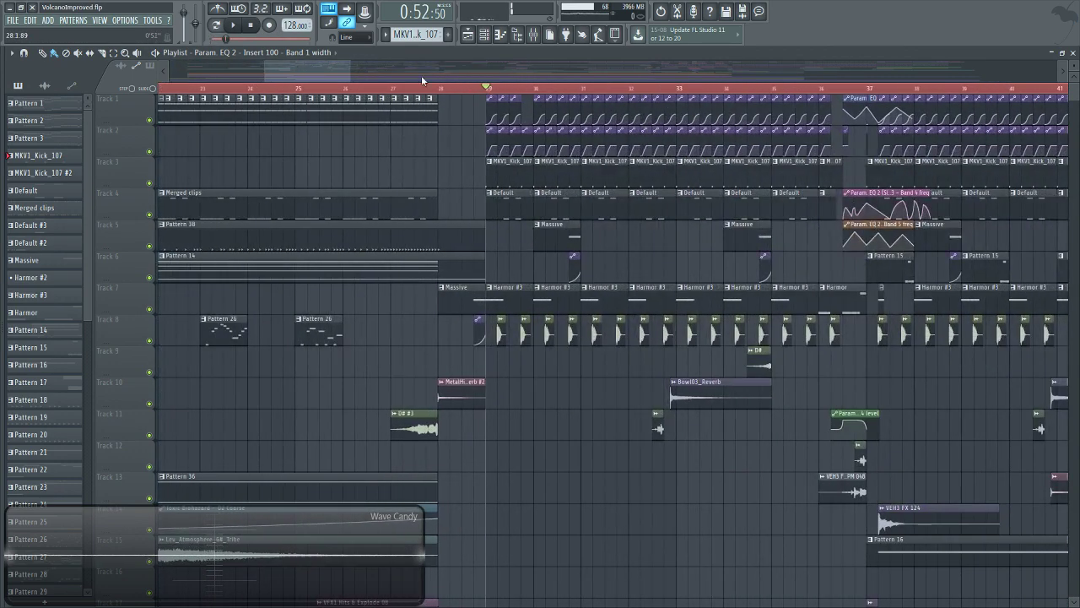
left_click(234, 26)
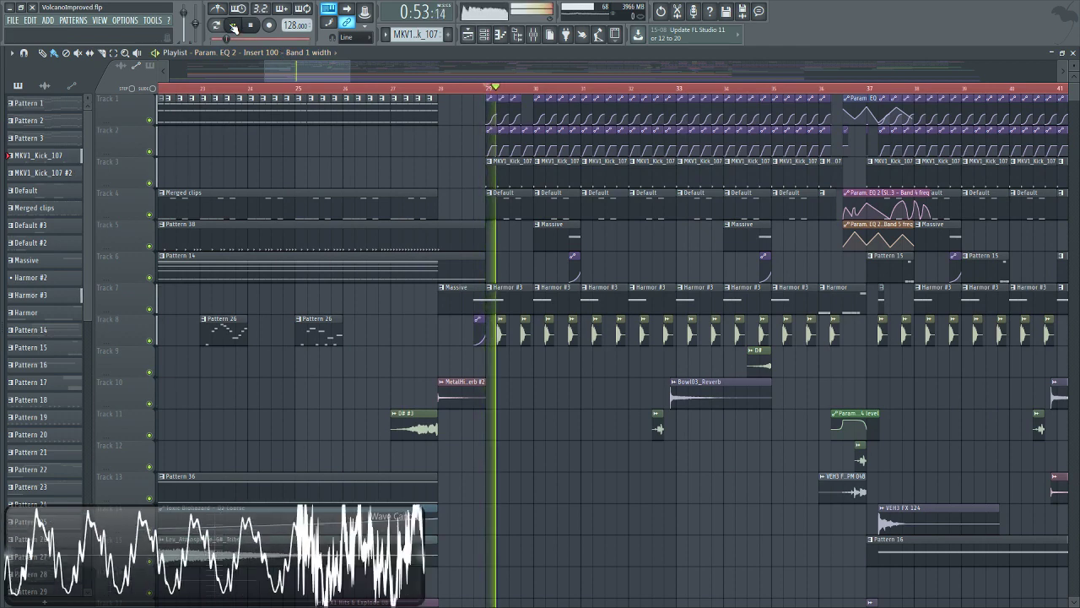
left_click(250, 25)
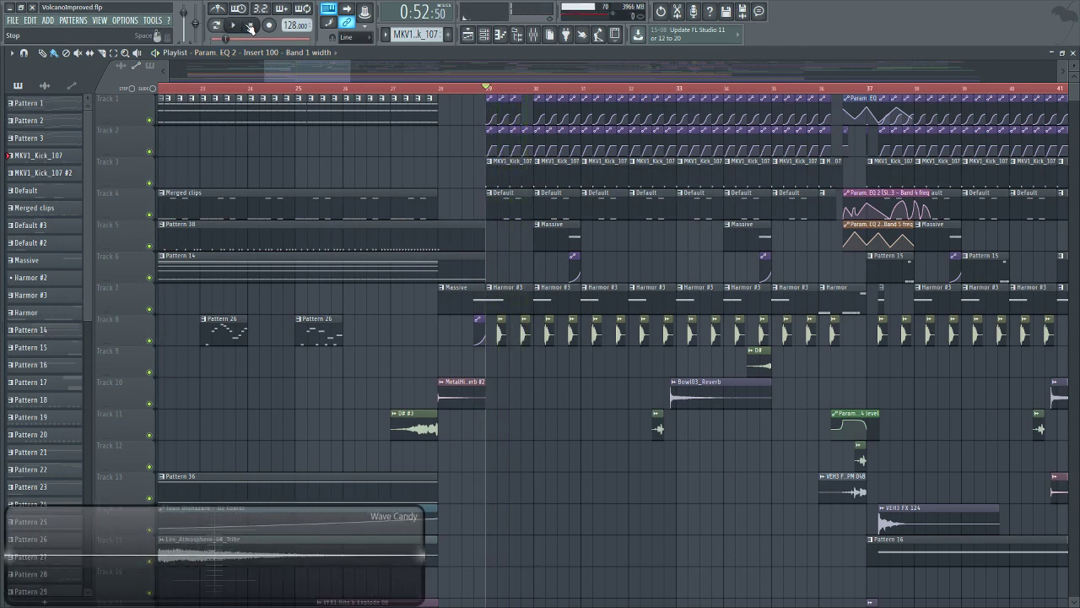
Set the song position back to bar 4, just before the intro.
scroll(292, 72, "down", 2)
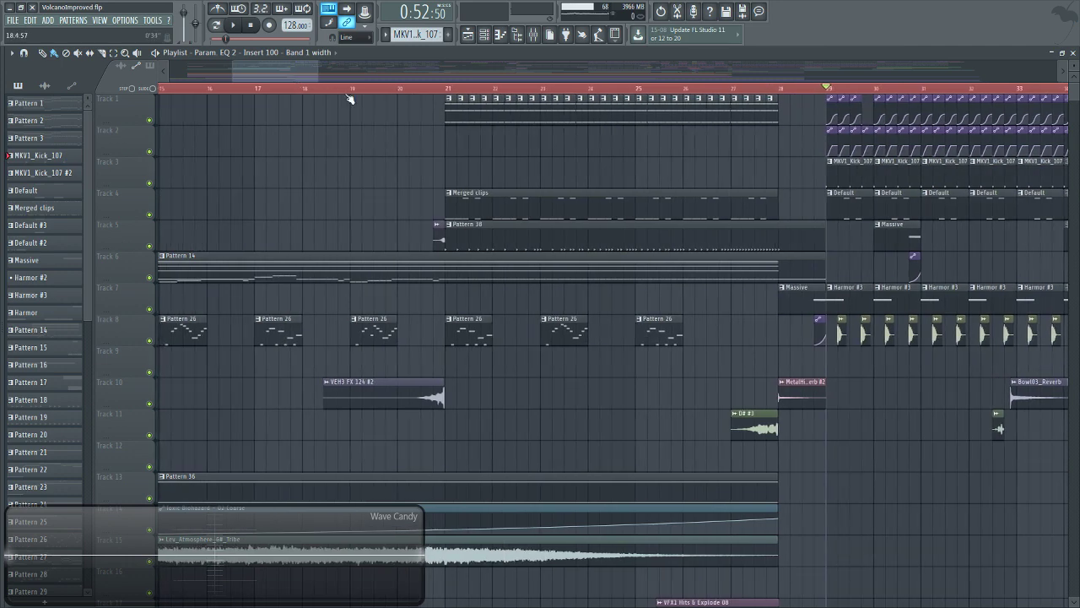
scroll(351, 93, "down", 1)
scroll(351, 93, "down", 4)
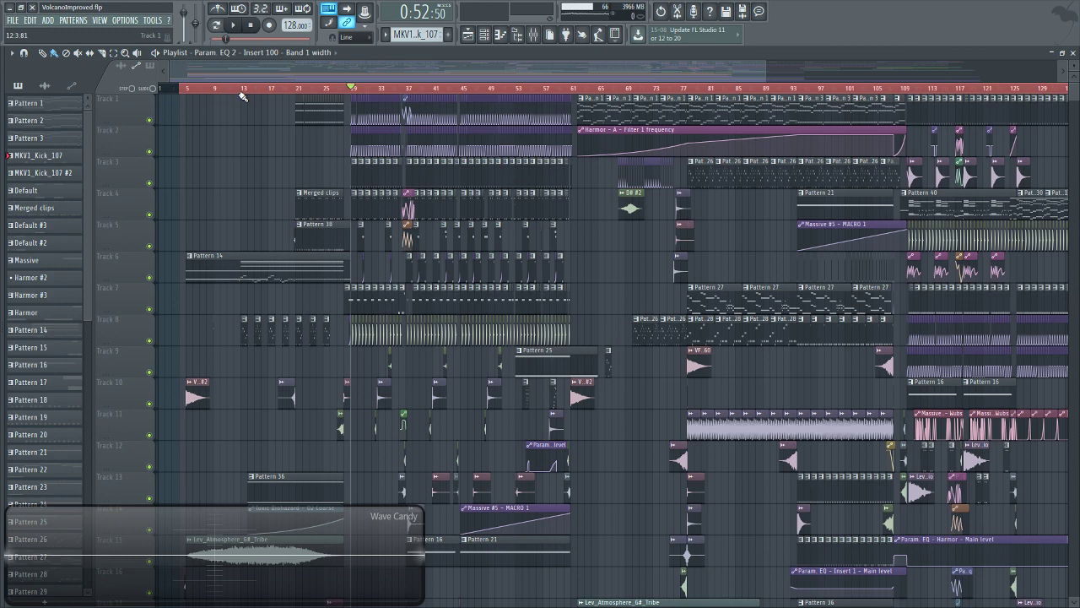
left_click(251, 27)
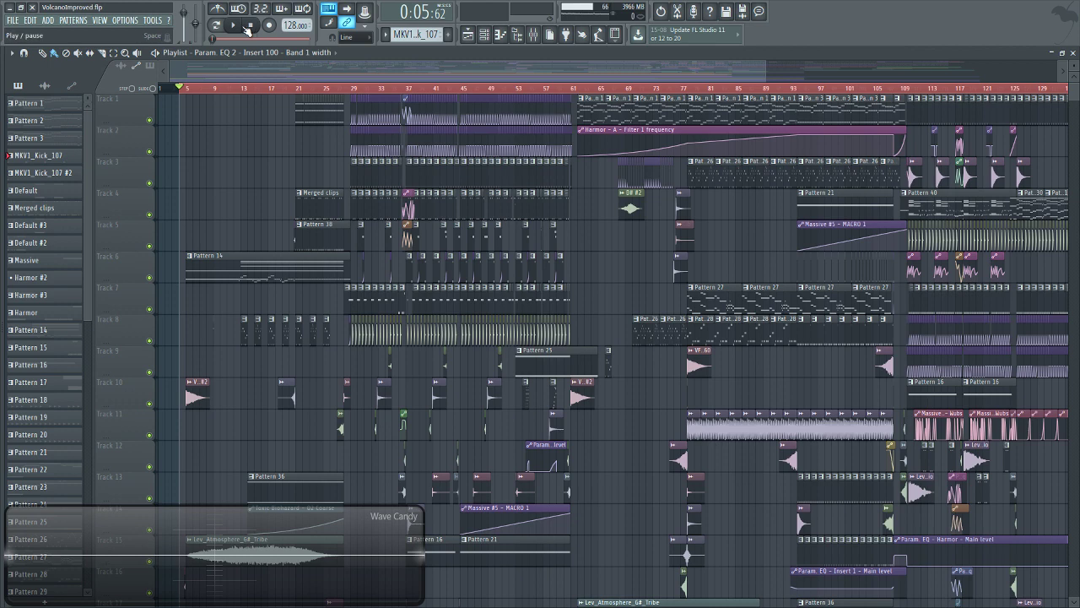
Examine the intro's pattern, audio and automation clips across the playlist tracks.
scroll(186, 91, "up", 5)
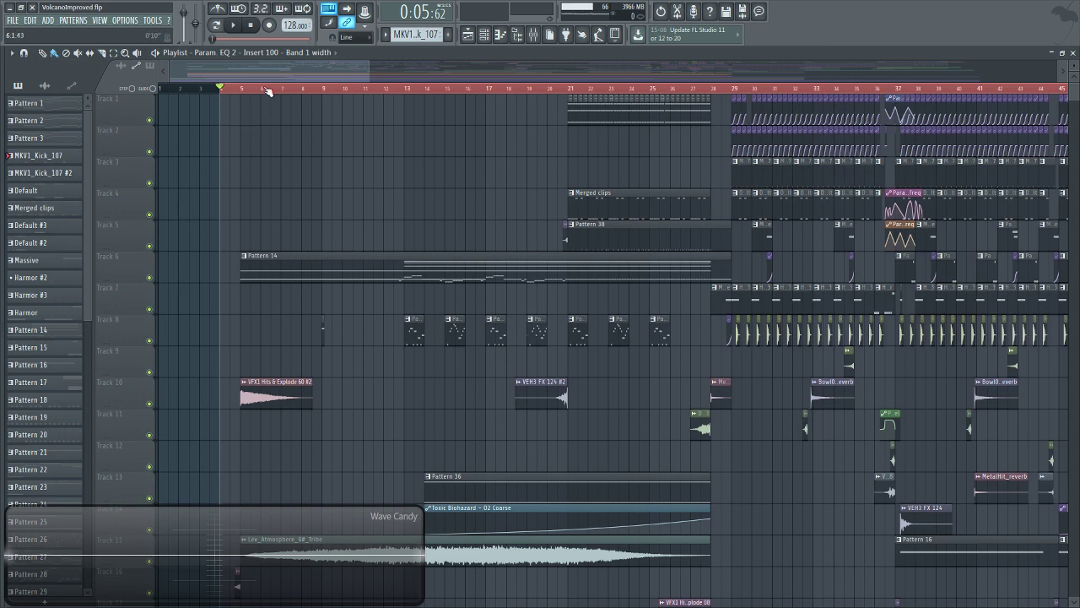
scroll(235, 270, "down", 5)
scroll(234, 271, "up", 5)
scroll(235, 271, "up", 3, "ctrl")
scroll(245, 236, "down", 5)
scroll(250, 237, "down", 2)
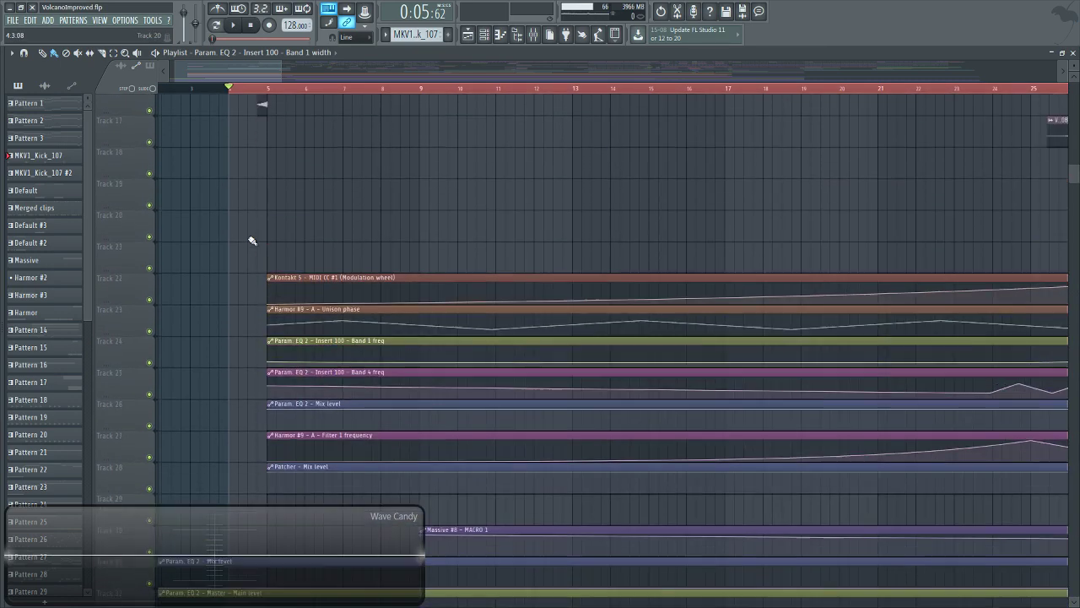
scroll(251, 239, "up", 6)
scroll(246, 236, "down", 7)
scroll(246, 234, "up", 3)
scroll(246, 234, "up", 5)
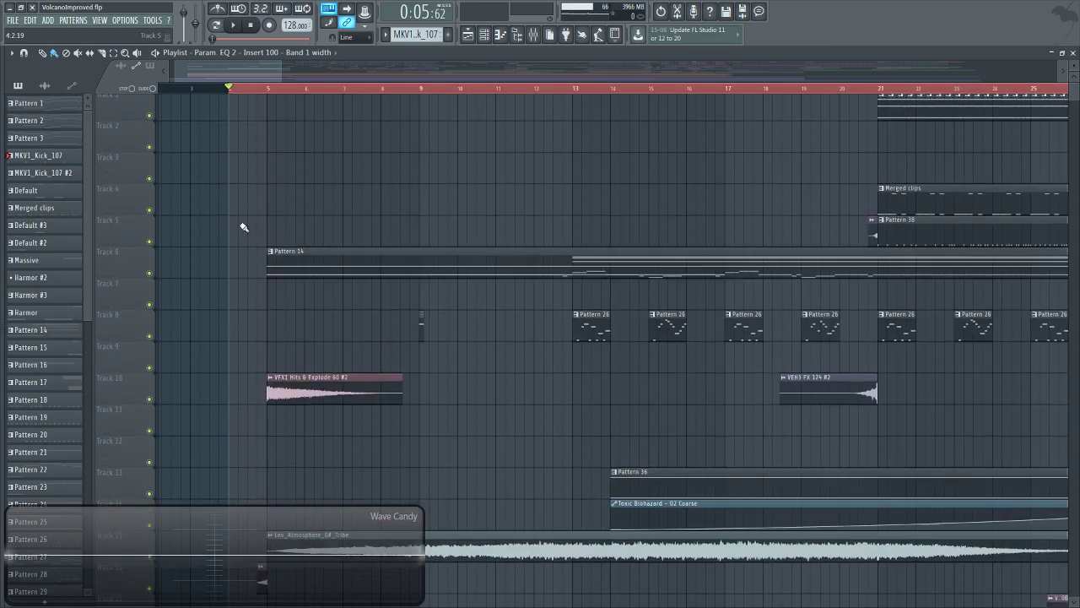
Play the intro from bar 4 while checking its automation clips on the lower tracks, and stop playback.
left_click(238, 27)
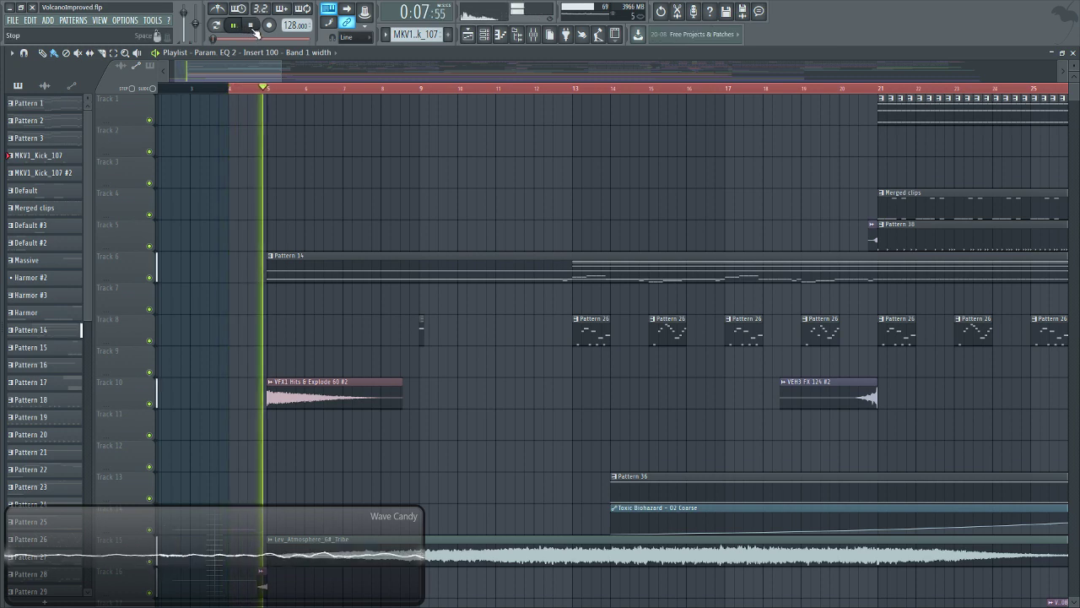
scroll(332, 184, "down", 4)
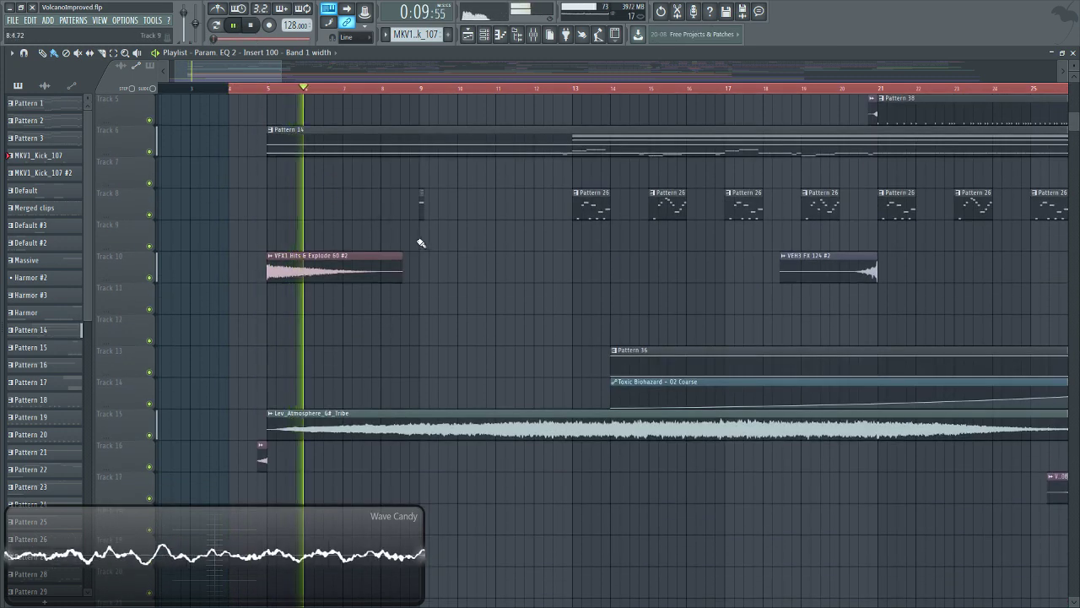
scroll(424, 238, "down", 16)
scroll(427, 231, "down", 5)
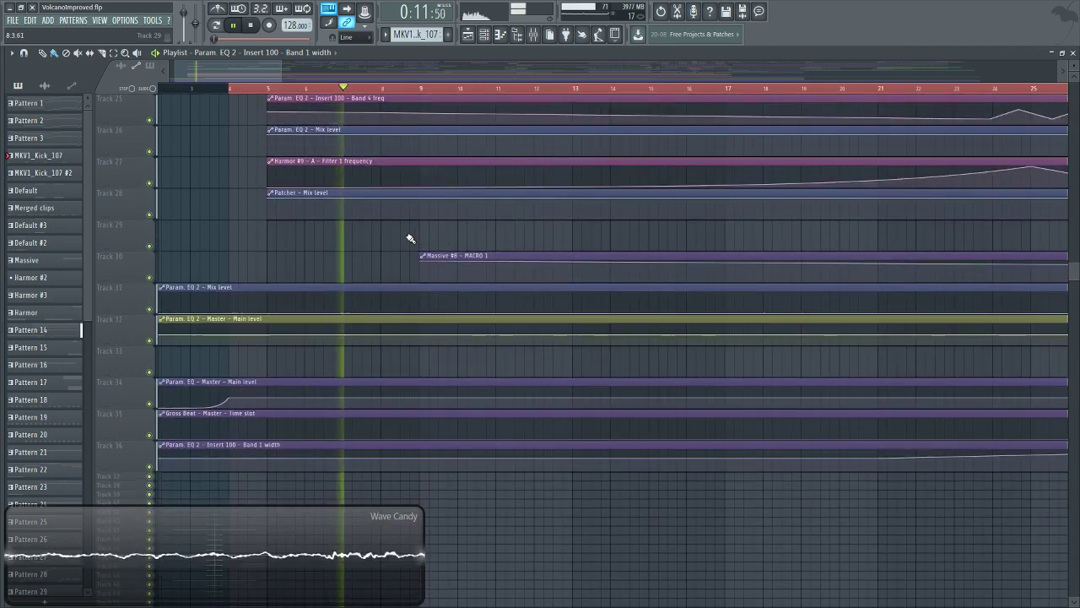
scroll(399, 235, "up", 12)
scroll(399, 235, "up", 13)
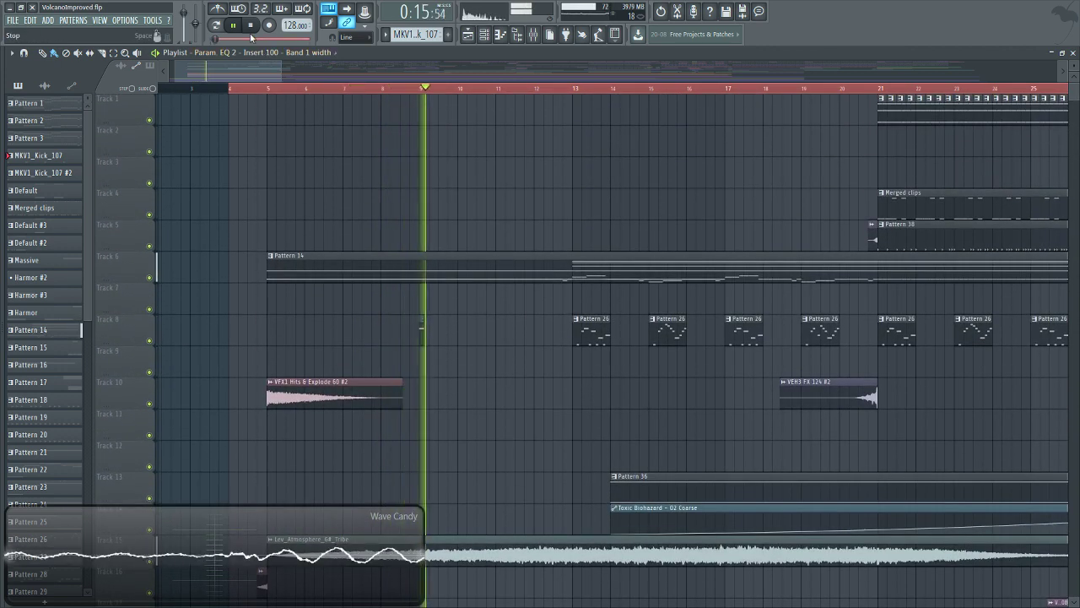
left_click_drag(224, 73, 267, 70)
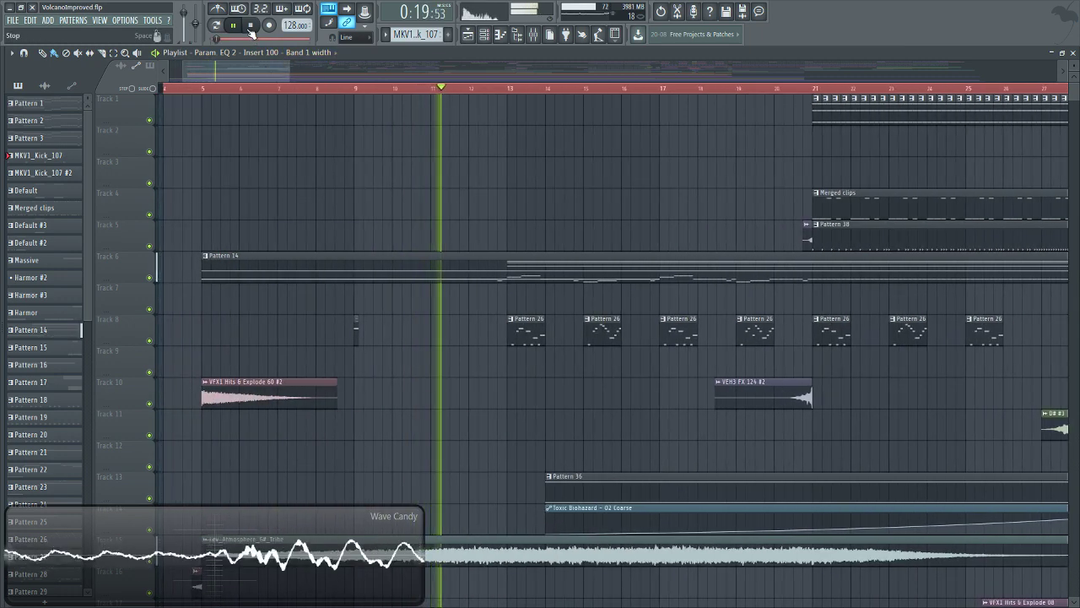
left_click(249, 29)
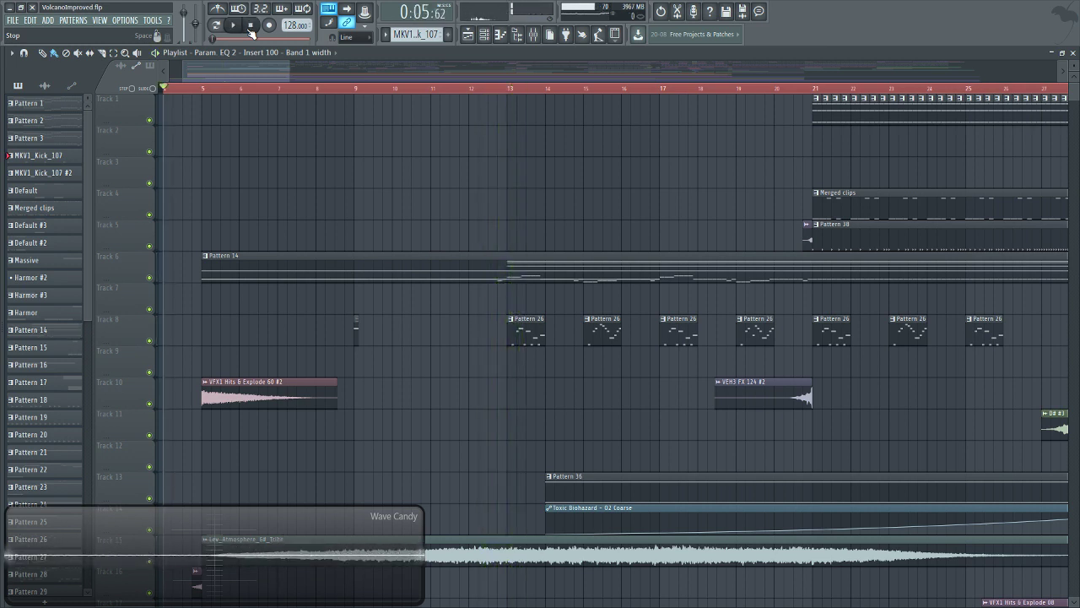
left_click_drag(253, 63, 248, 72)
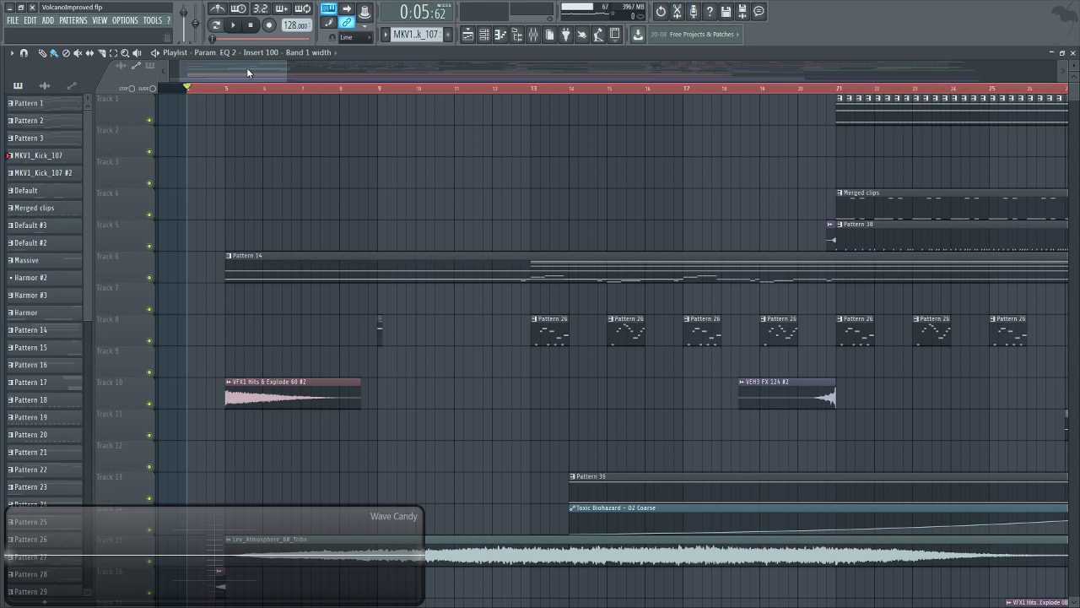
left_click_drag(246, 67, 257, 76)
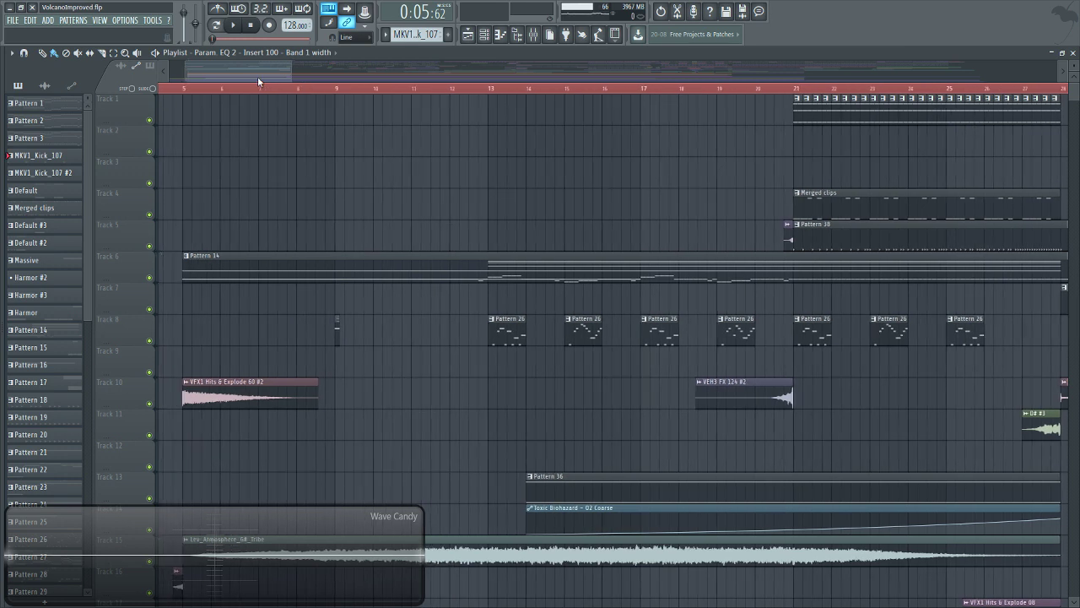
left_click_drag(257, 76, 239, 76)
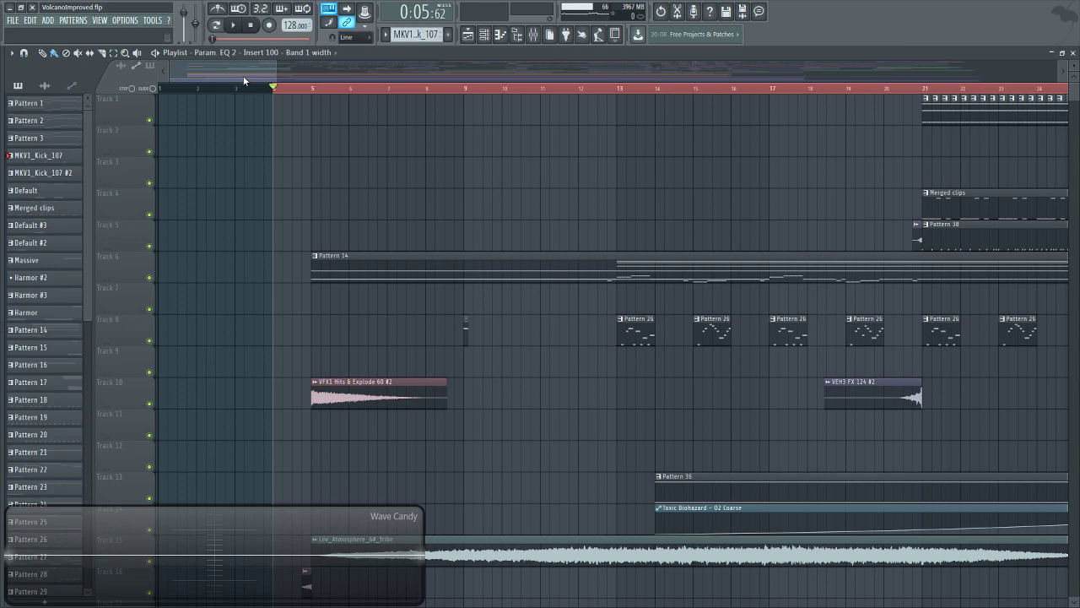
left_click_drag(240, 75, 255, 112)
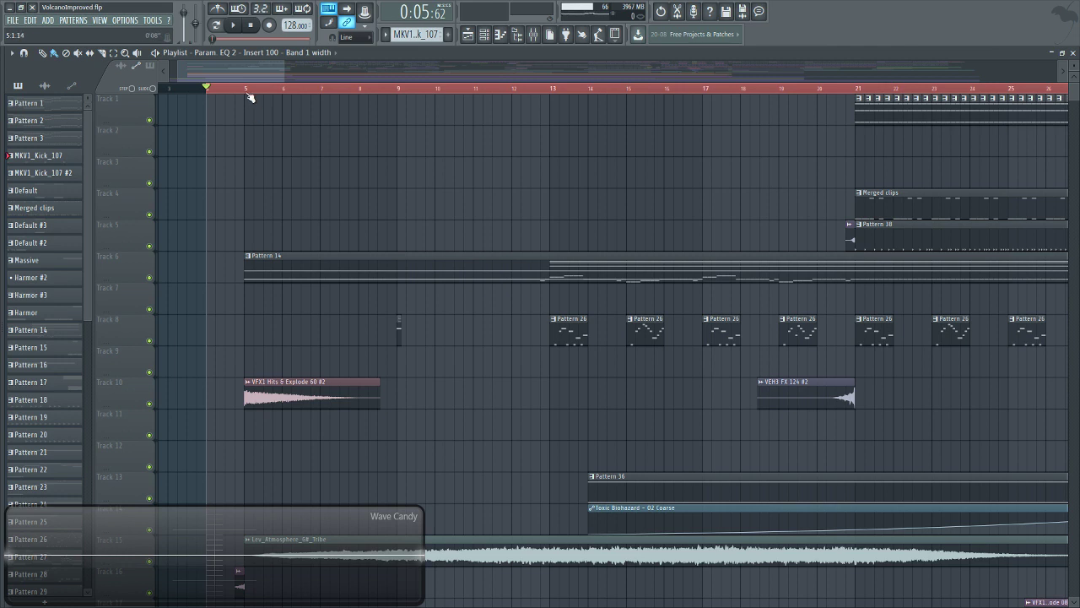
left_click_drag(255, 112, 250, 98)
Open the sample settings of the reversed VFX1 Hits & Explode 08 #3 clip on Track 16 and uncover the clips behind the window.
scroll(304, 271, "down", 3)
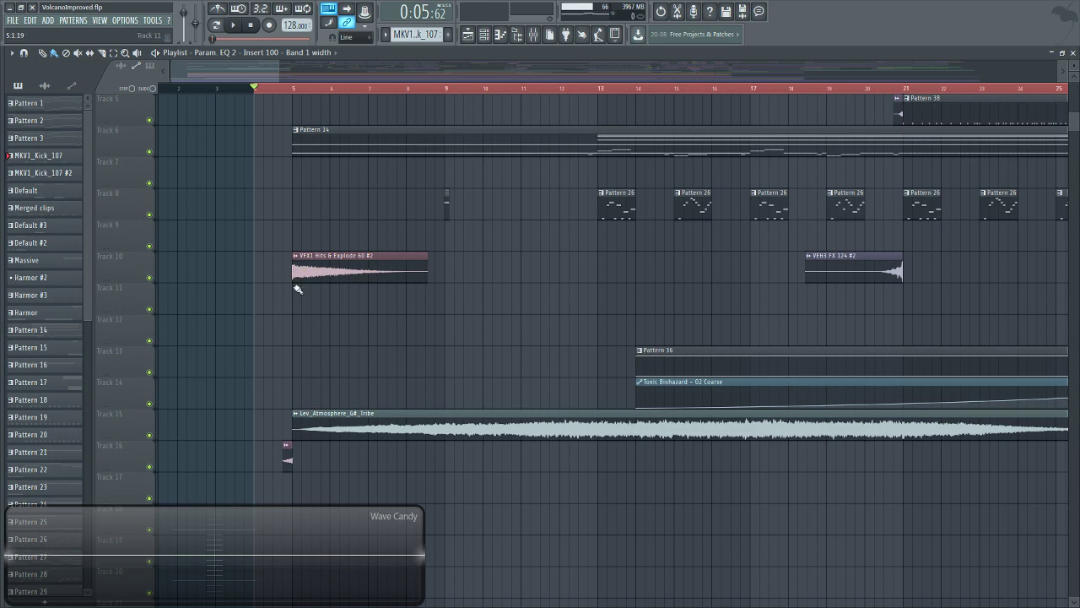
scroll(299, 388, "down", 5)
scroll(298, 394, "up", 5)
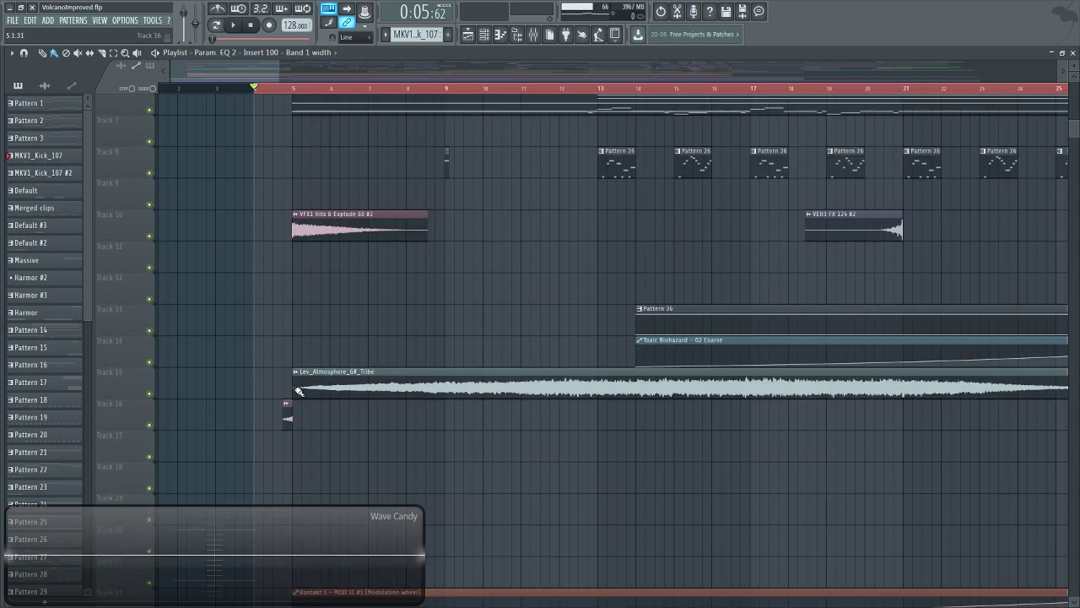
double_click(287, 426)
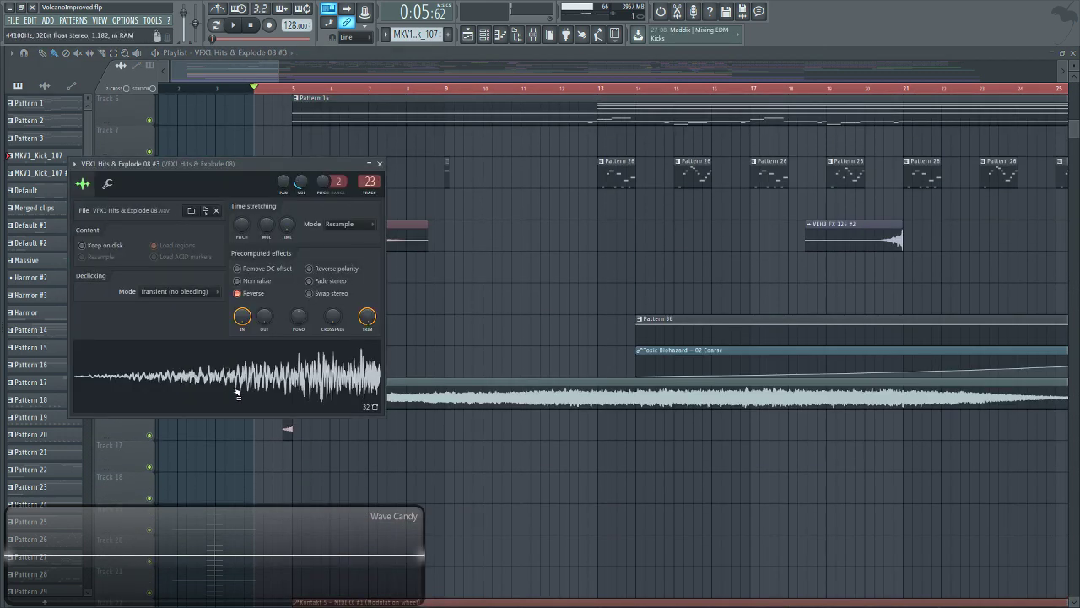
left_click(242, 406)
left_click_drag(216, 171, 661, 163)
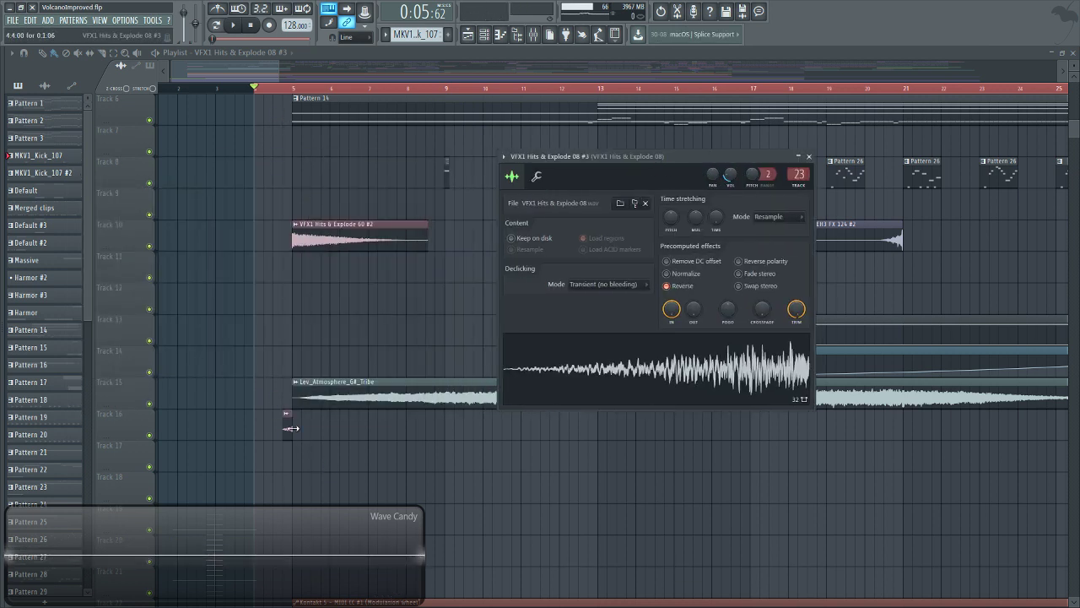
Line up the reversed VFX1 Hits & Explode 08 #3 clip before the explosion hit on Track 10, and place it on Track 17.
left_click_drag(287, 426, 286, 242)
scroll(278, 89, "up", 8)
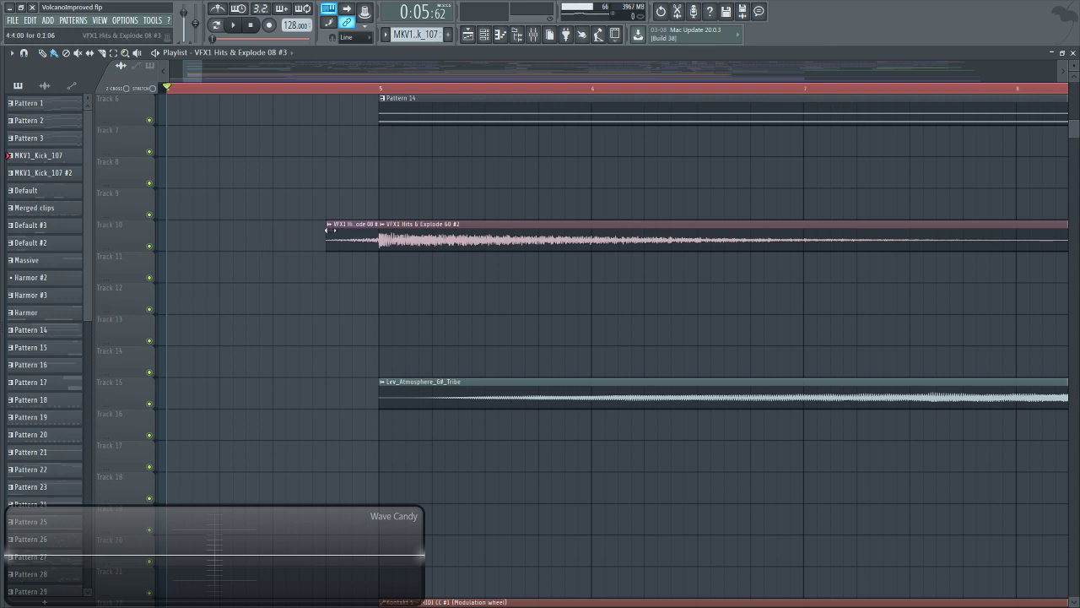
left_click_drag(350, 232, 350, 452)
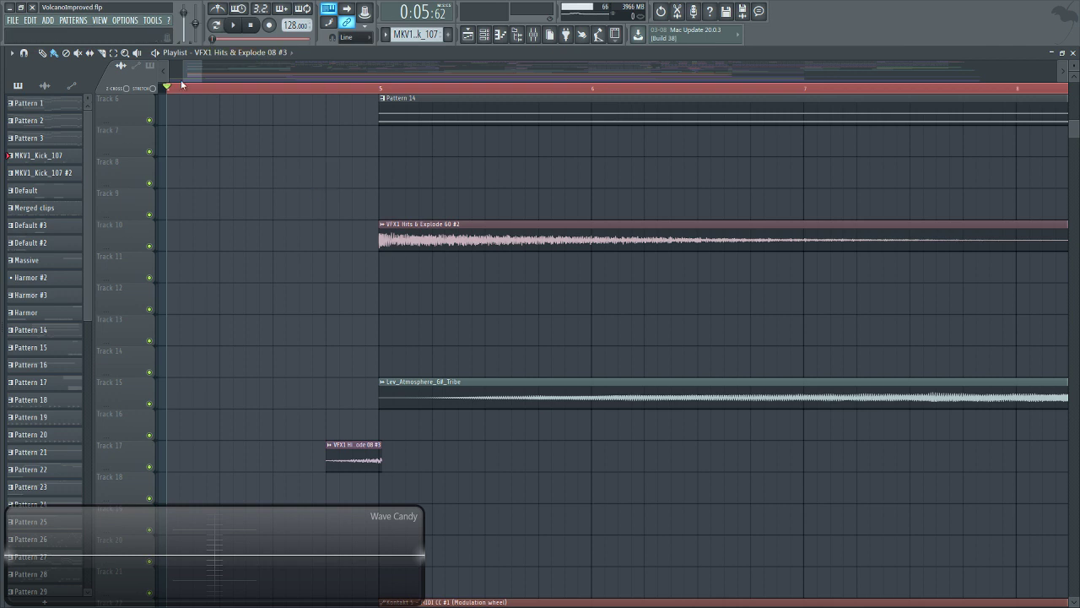
Set the song position to bar 5, where Pattern 14 starts.
scroll(323, 145, "right", 1)
scroll(365, 182, "up", 3)
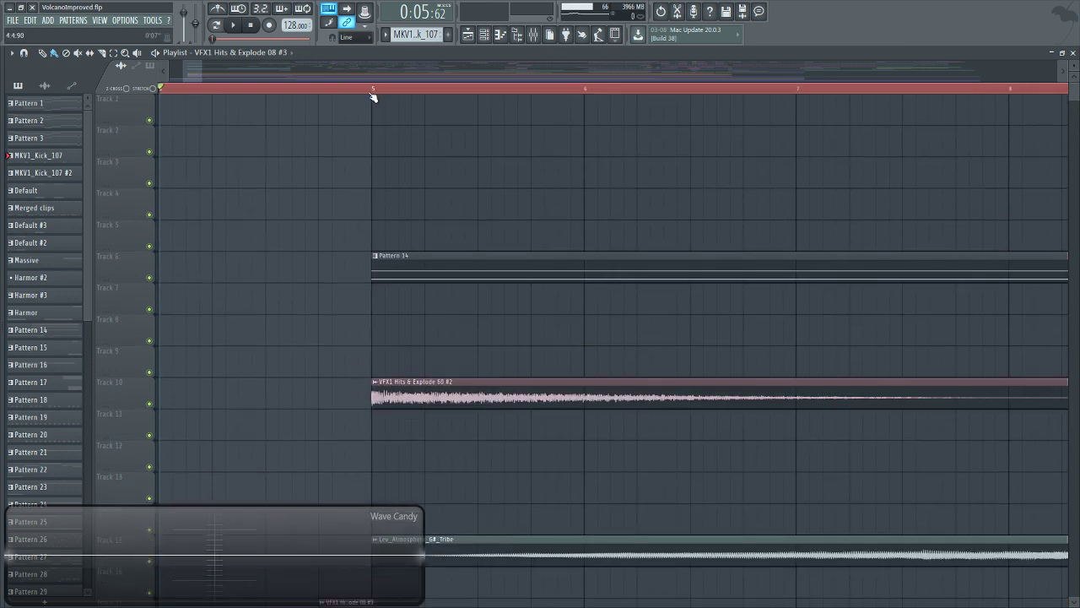
scroll(374, 89, "down", 5)
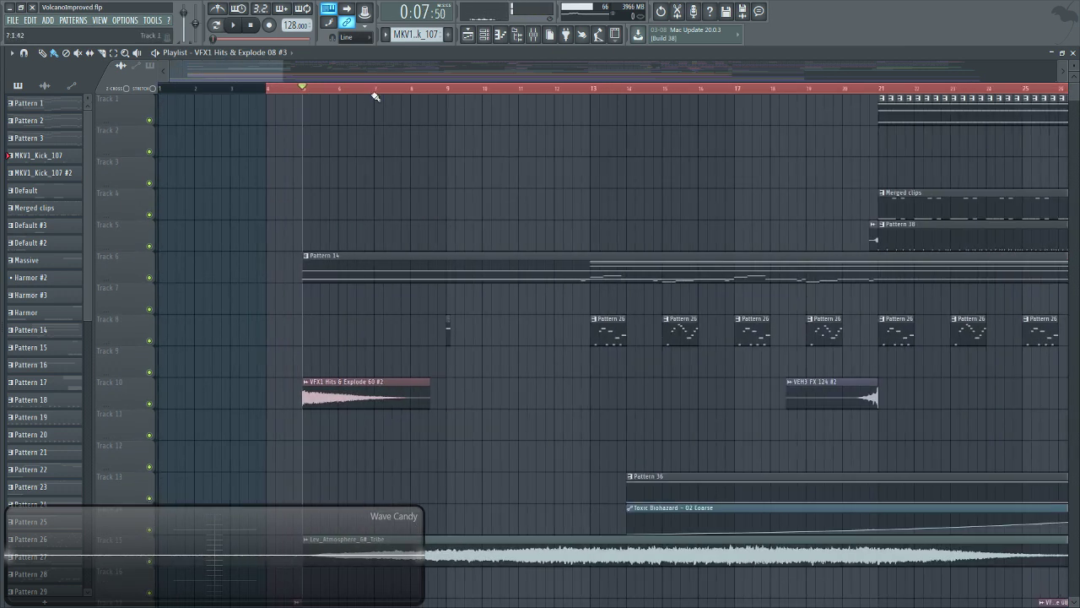
Select Pattern 14 on Track 6, view its channels in the channel rack, and return to the playlist at the drop.
left_click(319, 280)
left_click(486, 35)
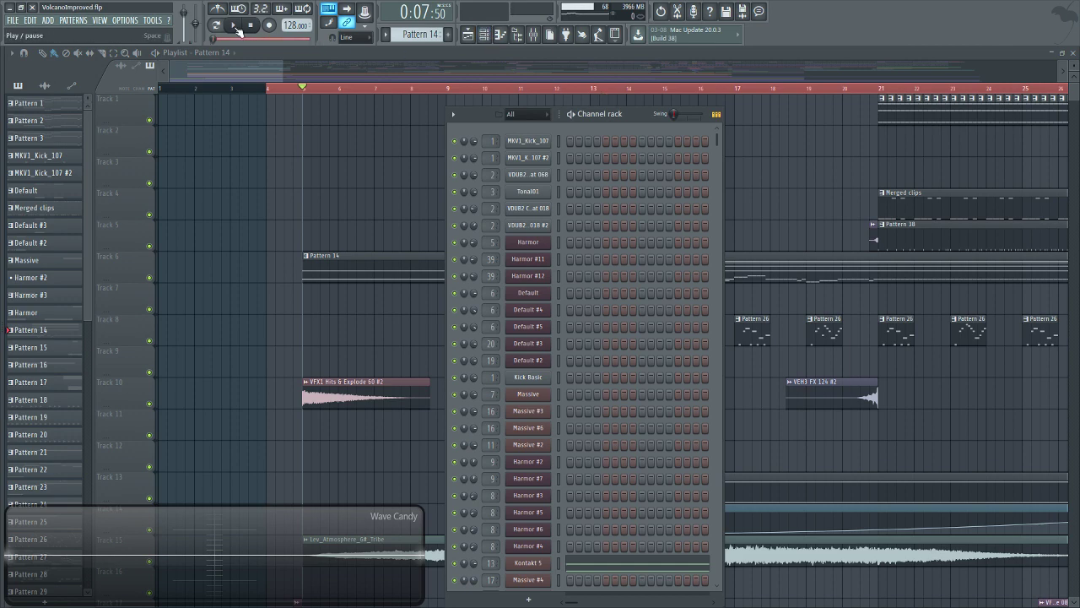
left_click_drag(243, 65, 361, 89)
scroll(362, 90, "left", 3)
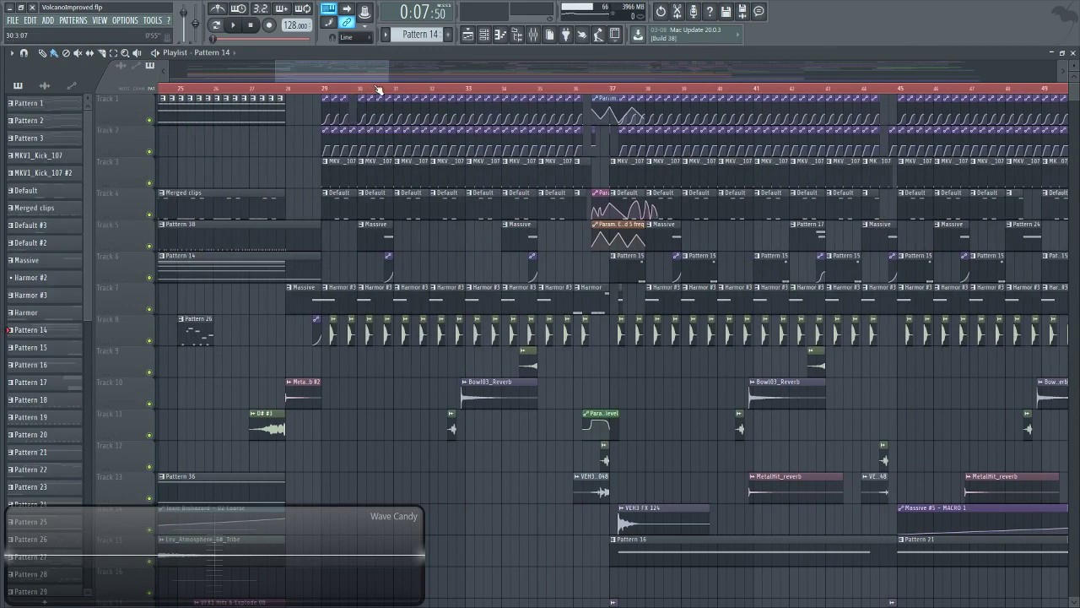
Bring the intro into view, inspect Pattern 14's Kontakt 5 instrument from the channel rack, and return to the playlist.
left_click_drag(392, 67, 276, 85)
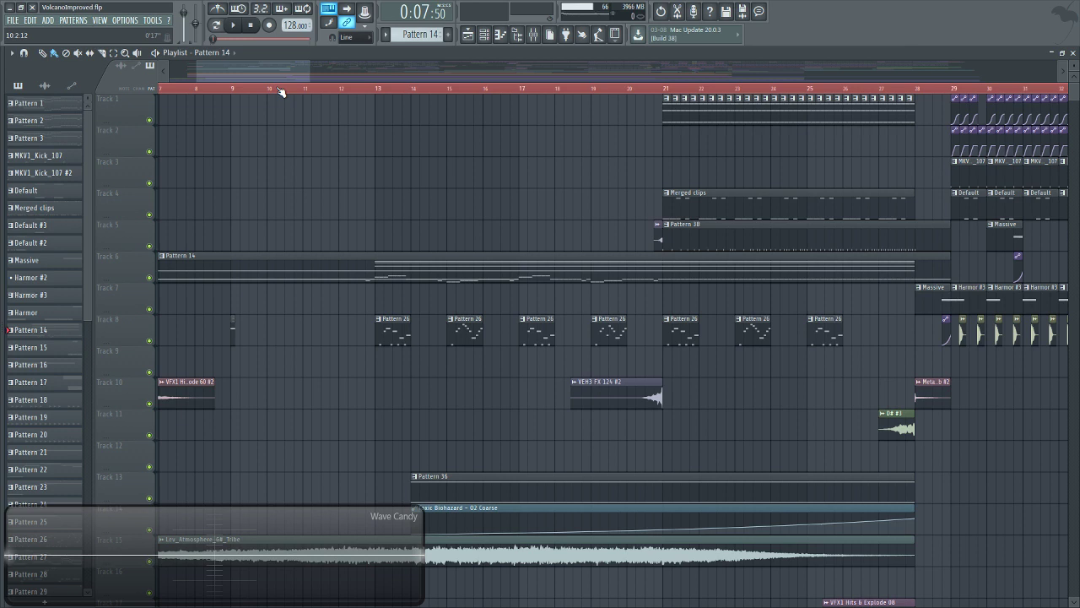
left_click_drag(276, 76, 252, 76)
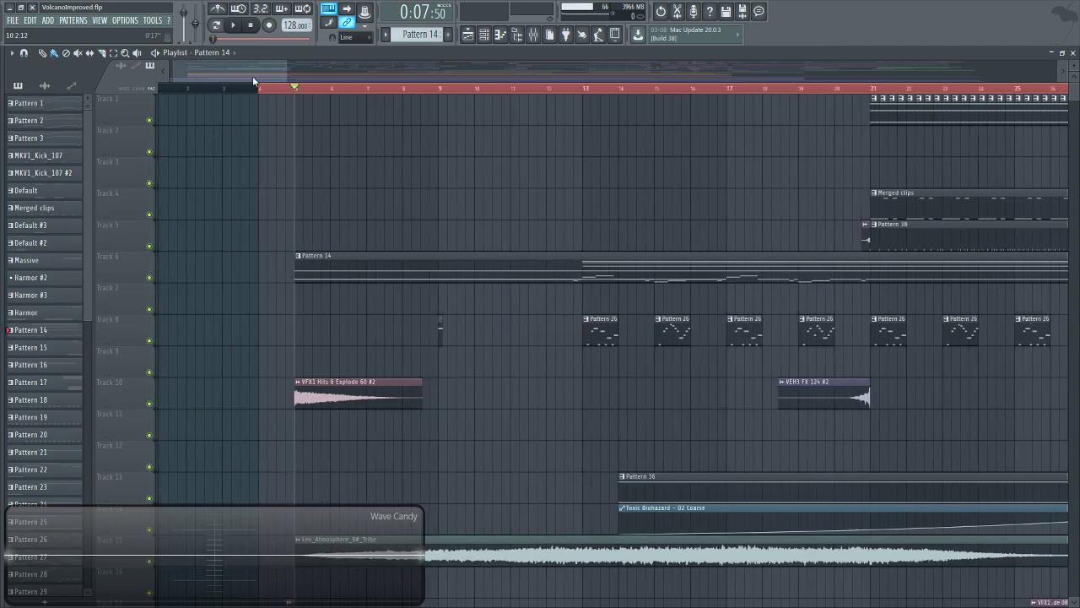
left_click(484, 34)
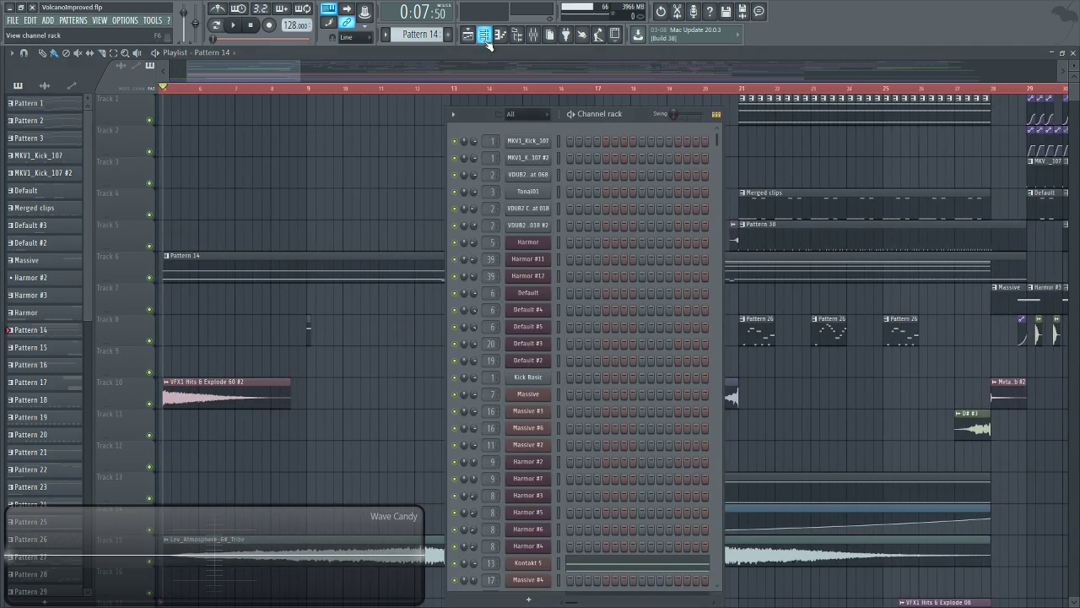
left_click(540, 569)
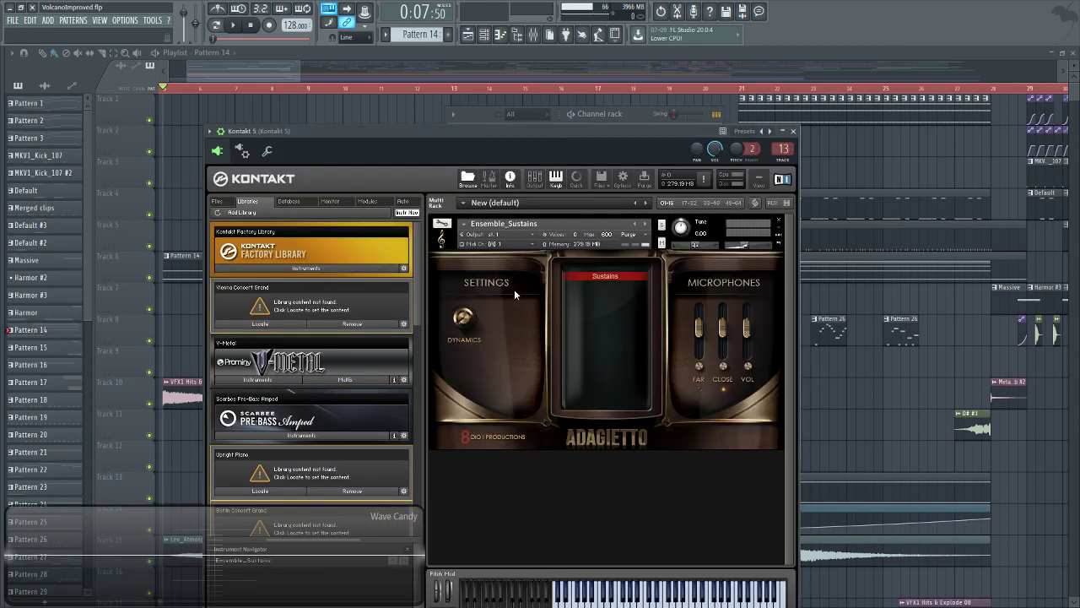
left_click(512, 55)
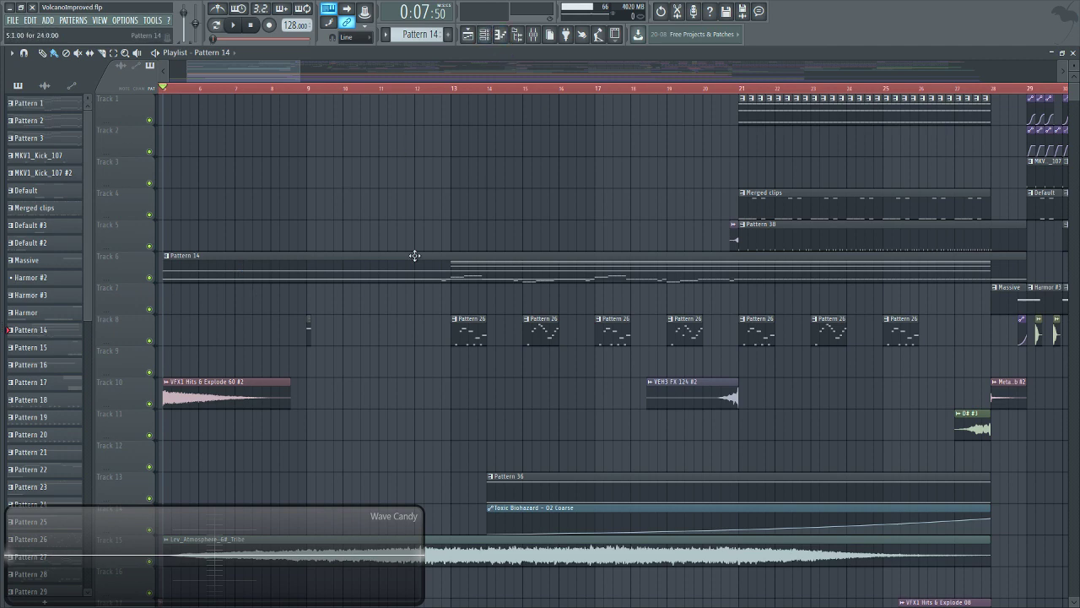
Open the Harmor #9 instrument from the channel rack, move its window clear, and show its spectrum display.
scroll(530, 411, "down", 9)
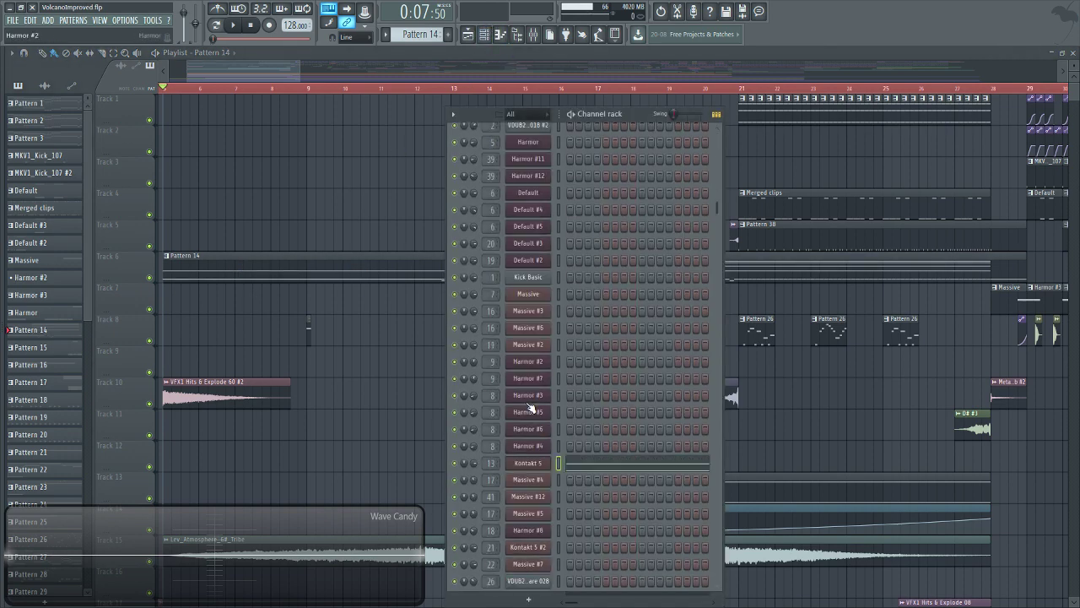
left_click(528, 276)
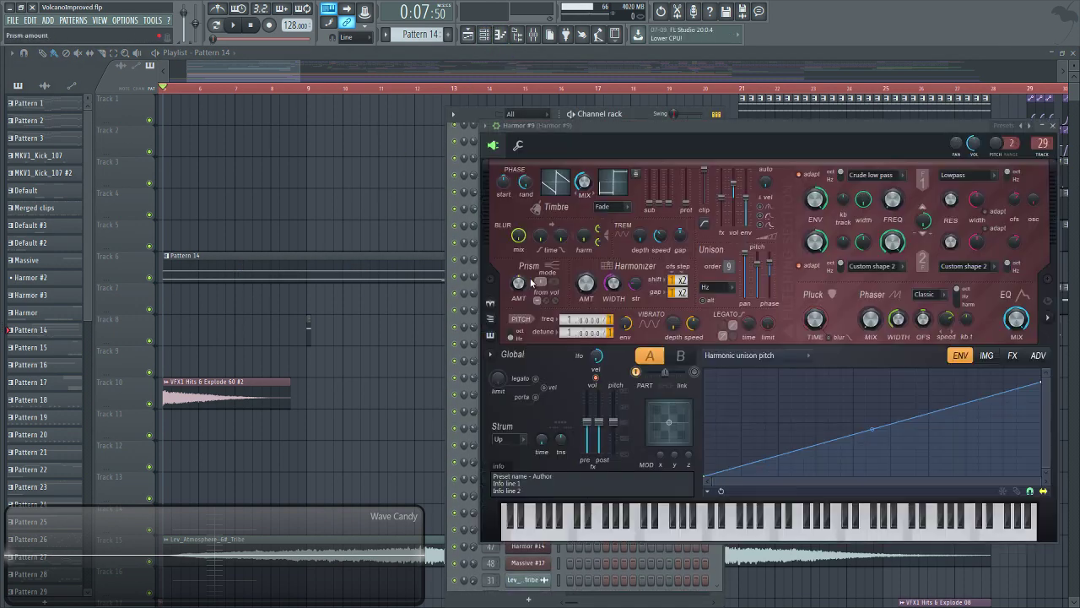
left_click_drag(741, 129, 616, 119)
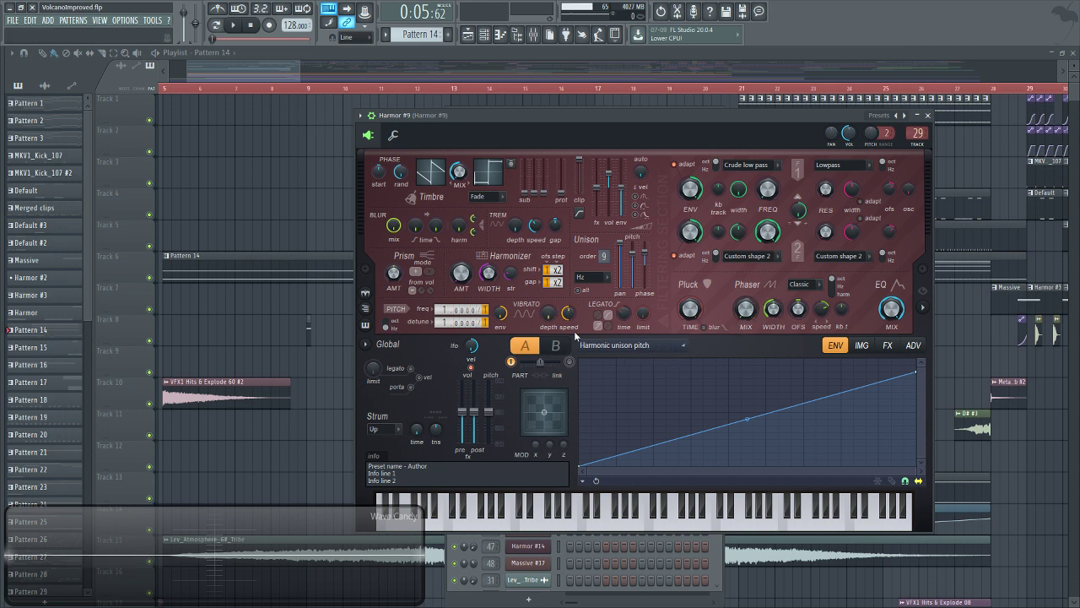
left_click(923, 309)
Play the intro while viewing Harmor #9's Volume envelope and its effects chain in the mixer.
left_click(233, 25)
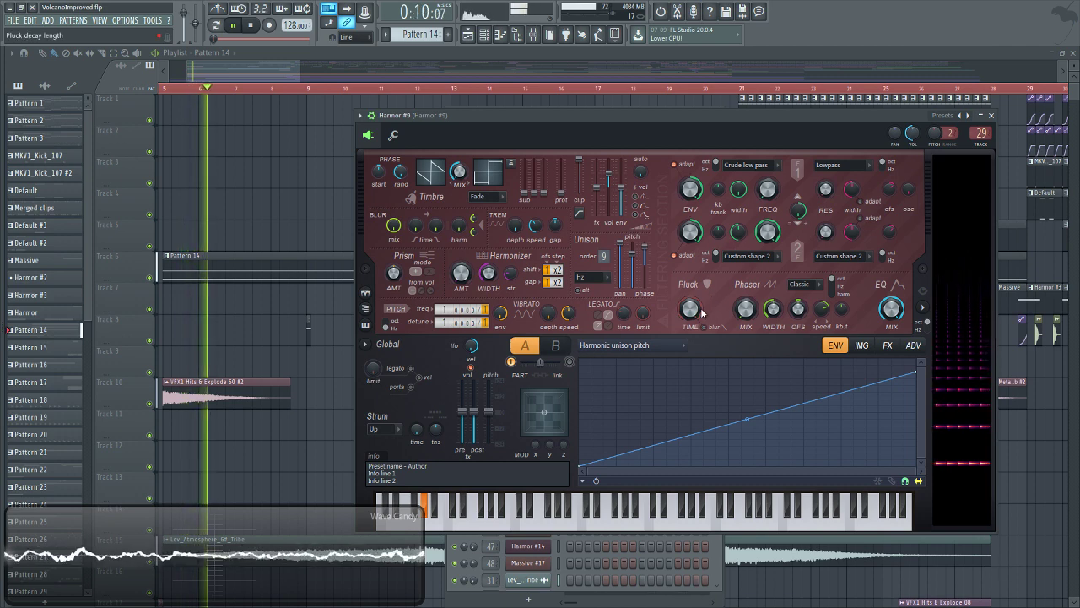
left_click(603, 345)
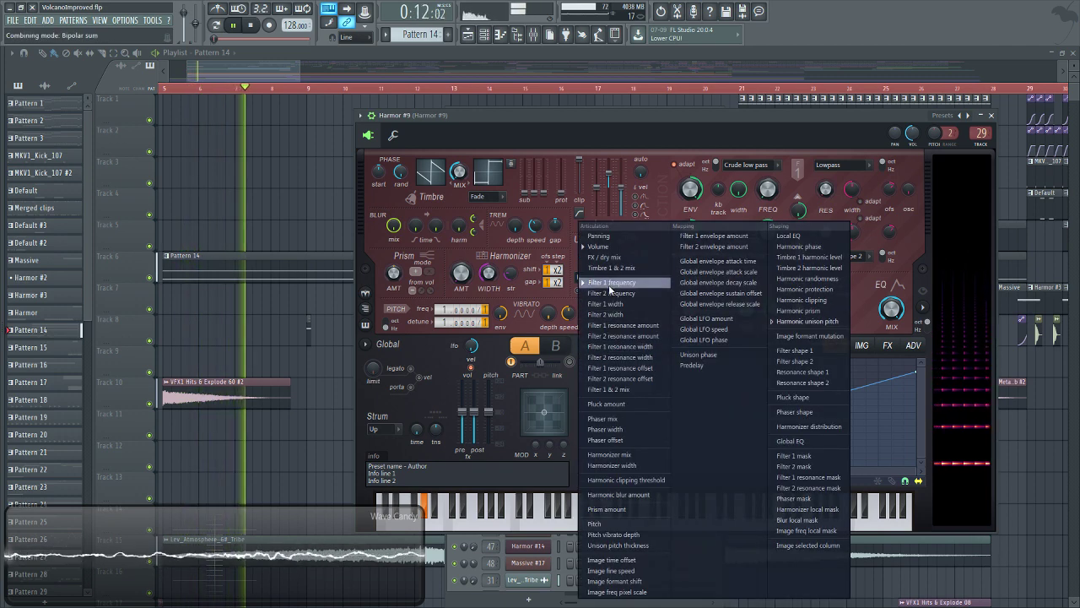
left_click(599, 247)
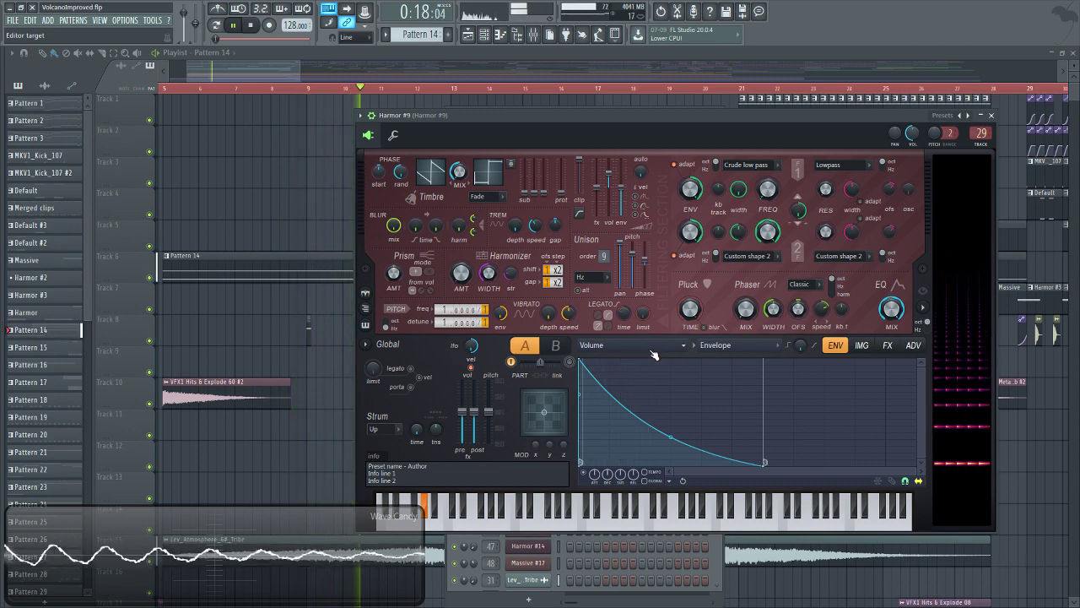
key("F9")
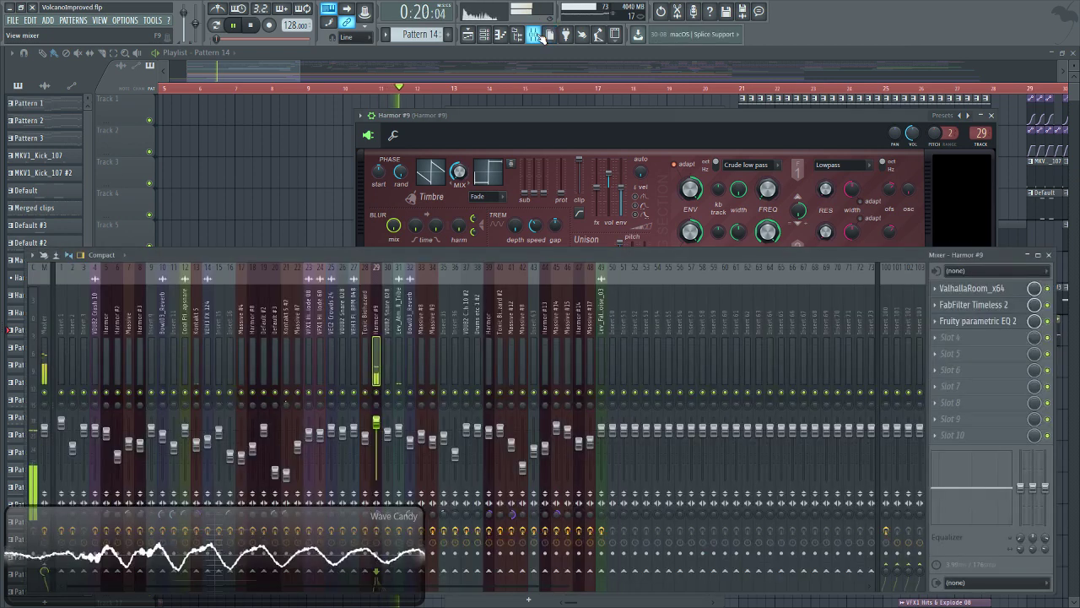
left_click(704, 137)
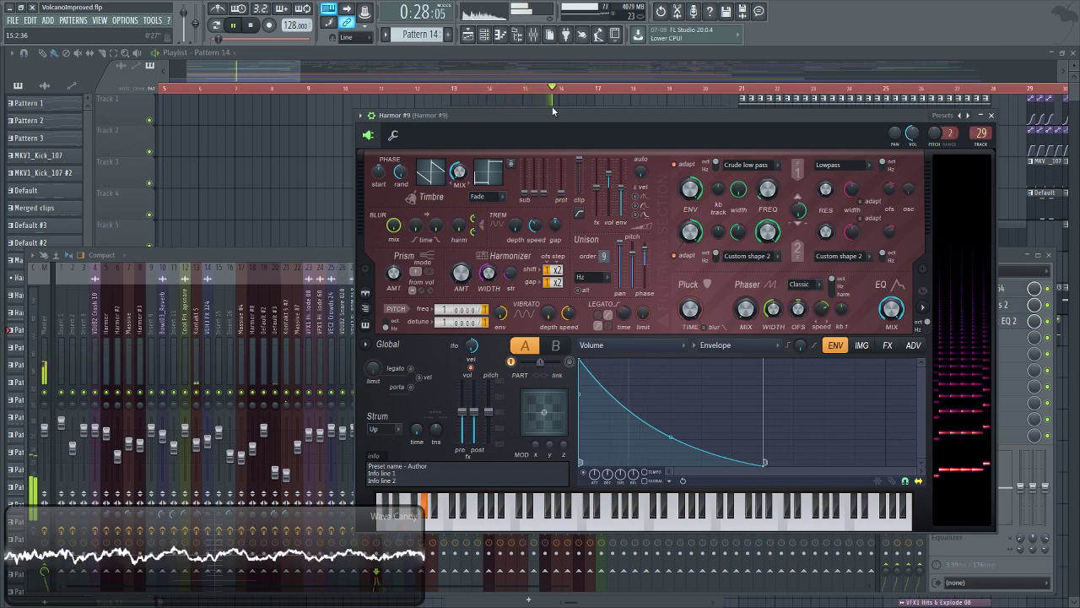
Examine the intro's automation clips from Track 22 downwards in the playlist, and stop playback.
key("F5")
scroll(517, 287, "down", 5)
scroll(527, 346, "down", 10)
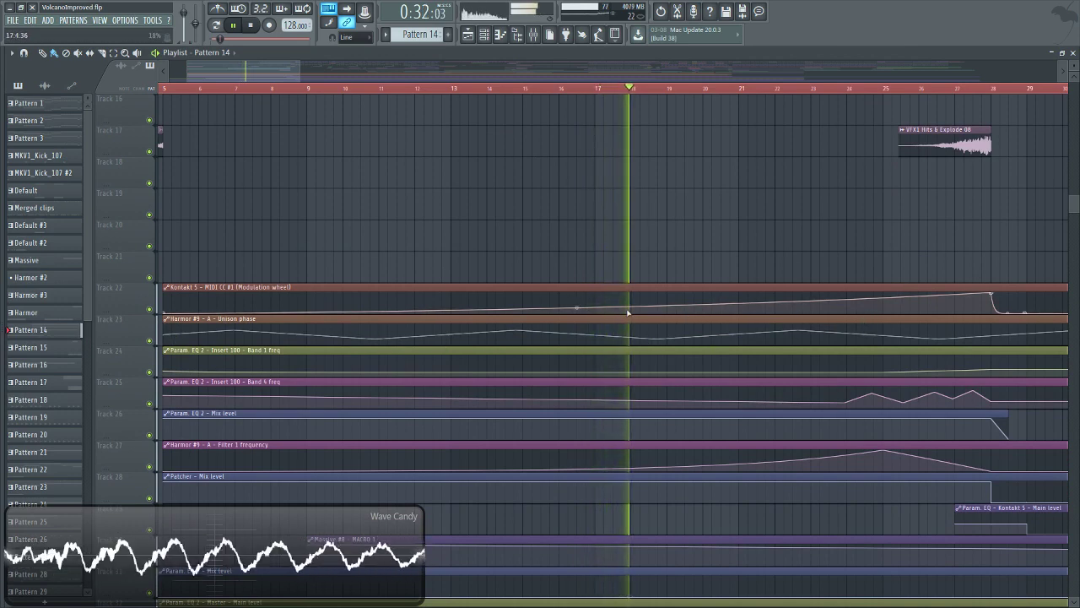
scroll(590, 331, "up", 11)
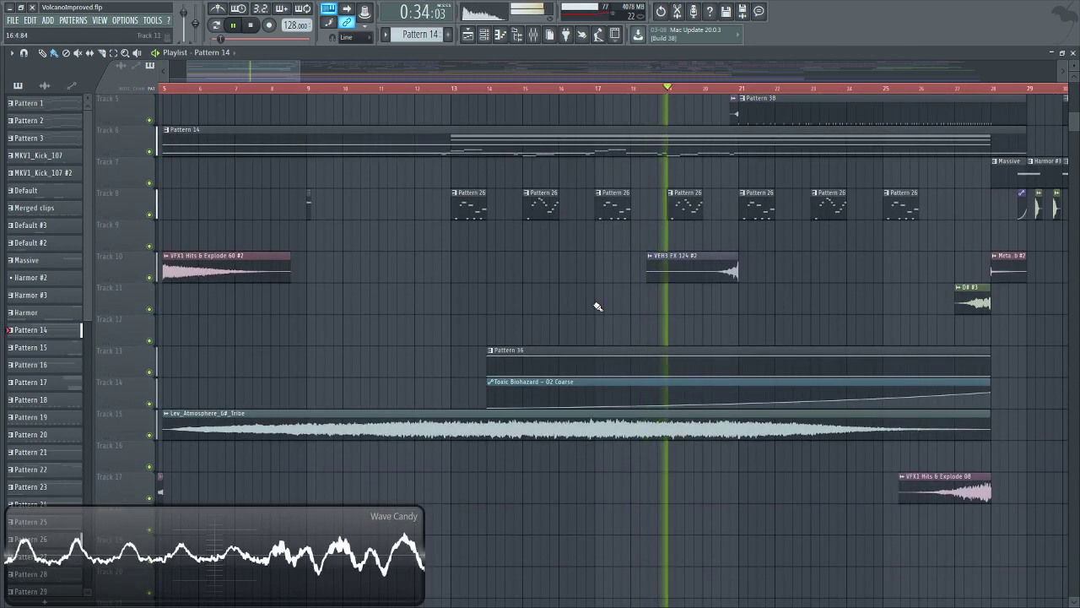
scroll(599, 295, "up", 4)
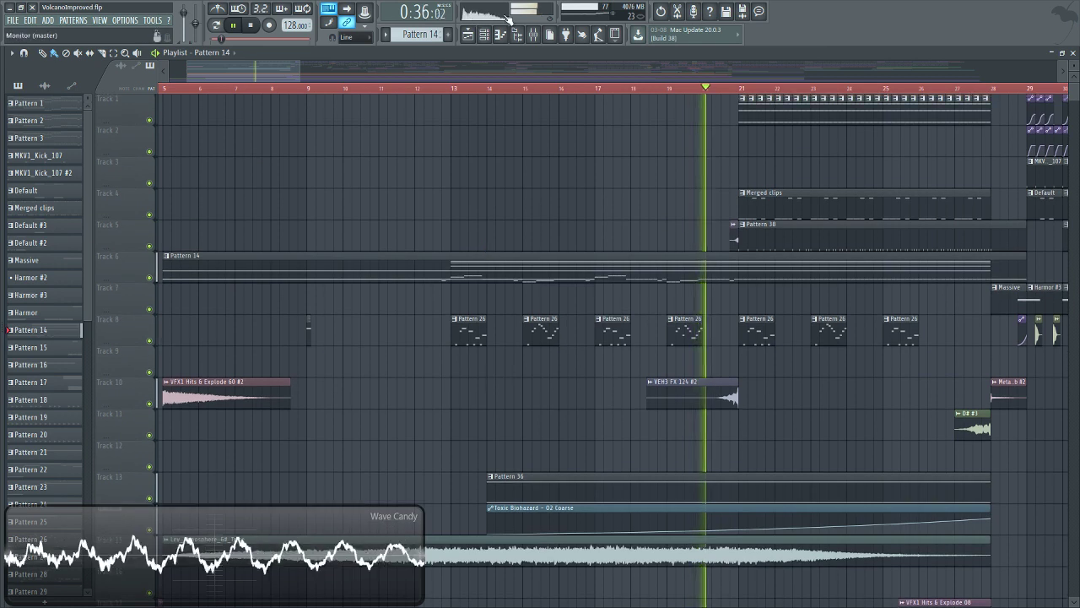
left_click(252, 26)
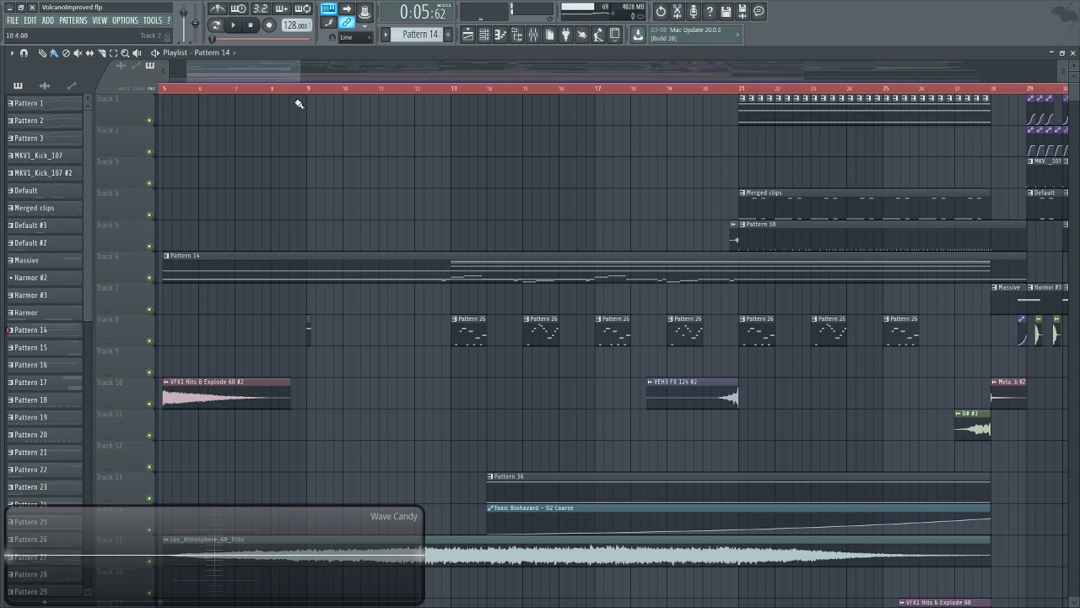
Reopen Harmor #9 from the channel rack and display its Harmonic unison pitch shape in the envelope editor.
mouse_move(275, 85)
left_mouse_down()
mouse_move(242, 85)
mouse_move(267, 84)
left_mouse_up()
left_click(485, 33)
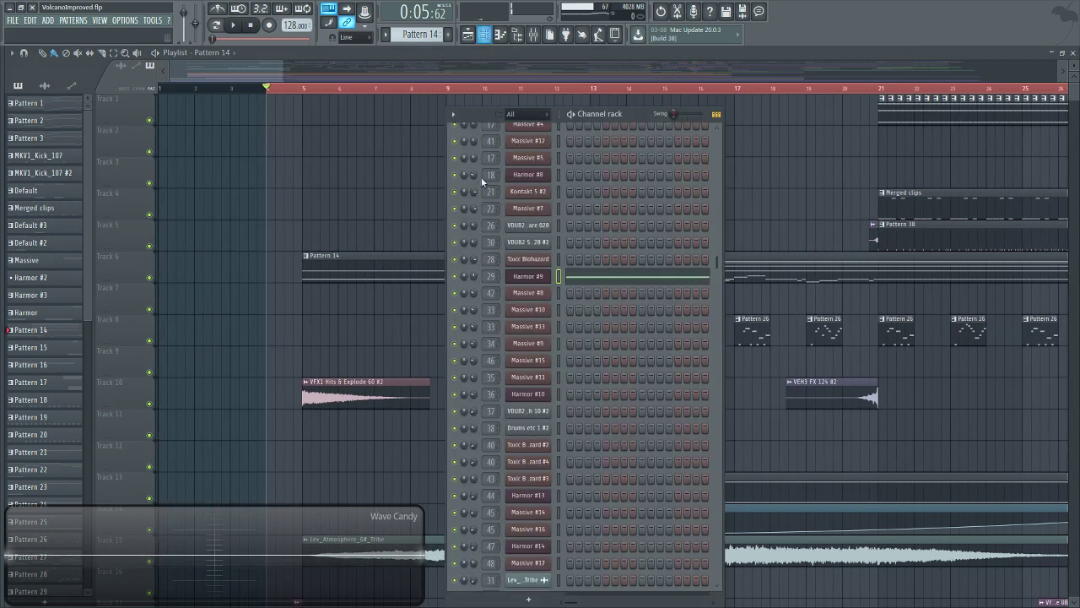
left_click(528, 276)
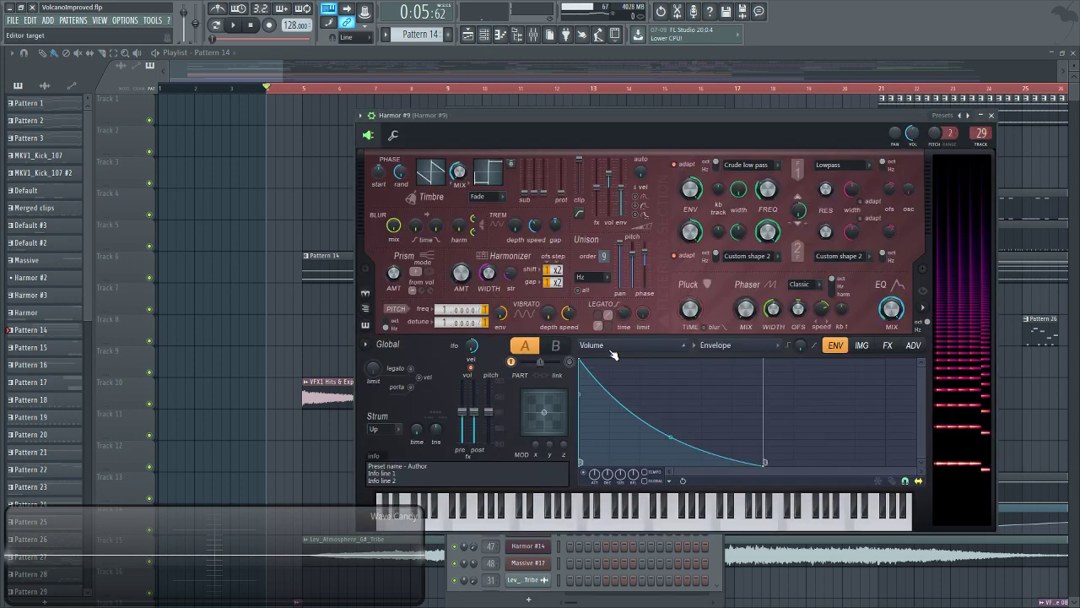
left_click(602, 281)
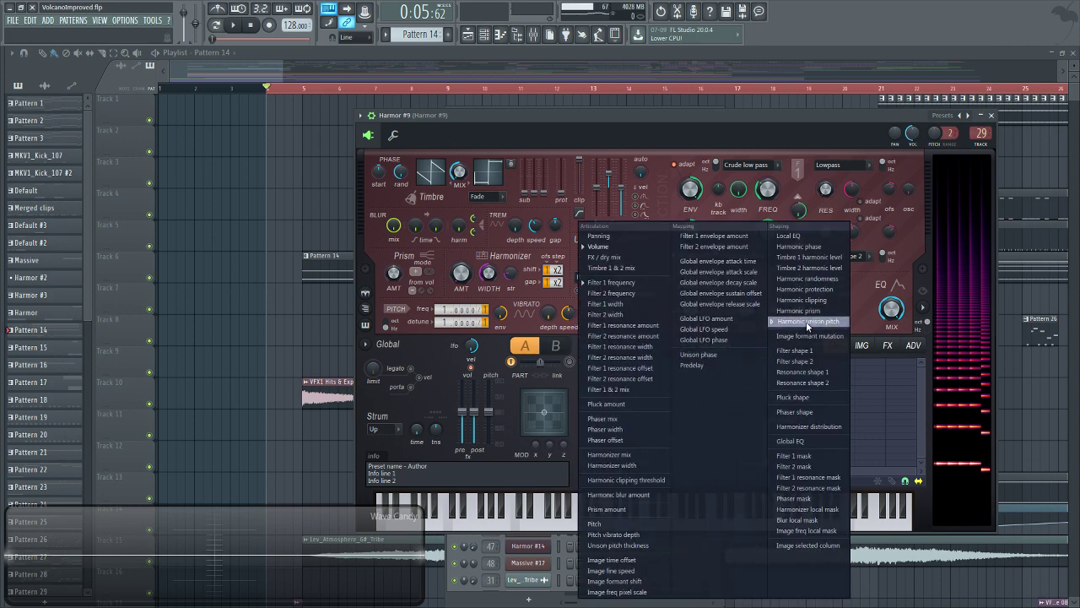
left_click(802, 322)
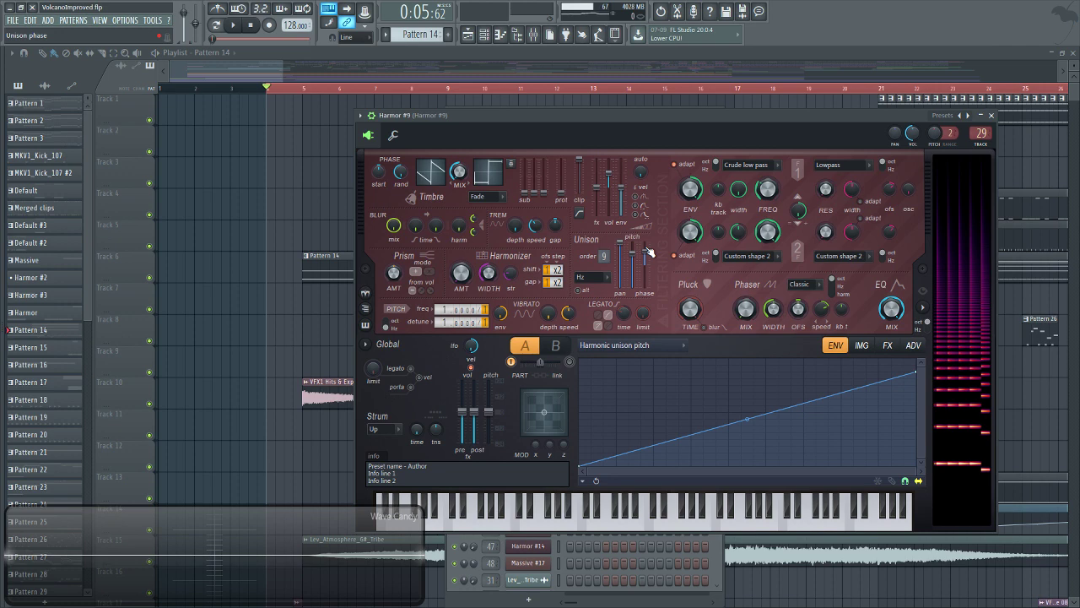
Return to the playlist, set the song position to bar 5, and look over the intro's clips down to the automation tracks.
left_click(301, 61)
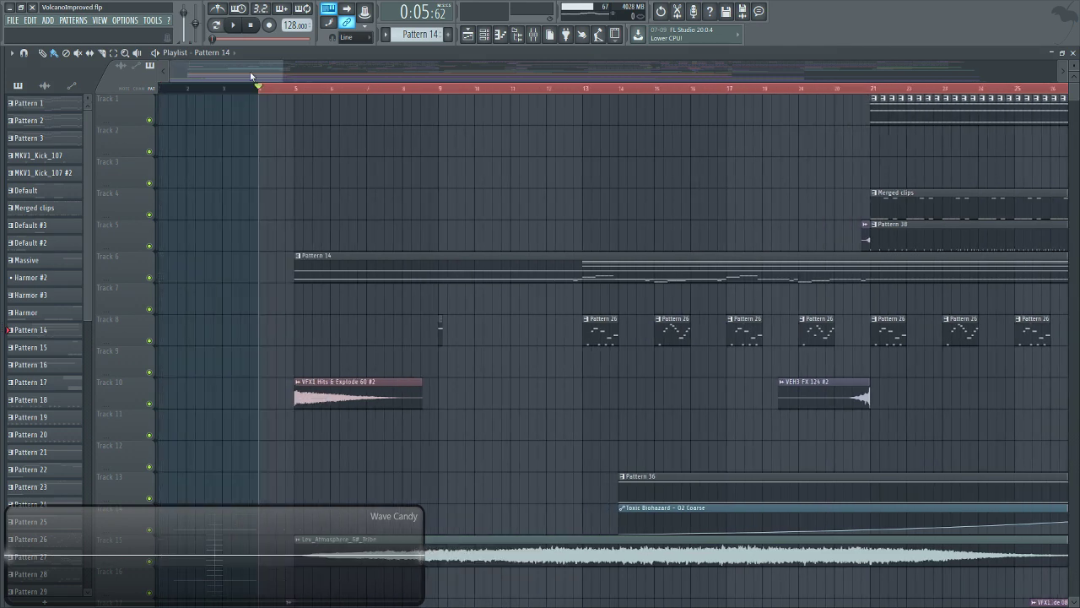
scroll(424, 211, "down", 3)
scroll(424, 211, "up", 3)
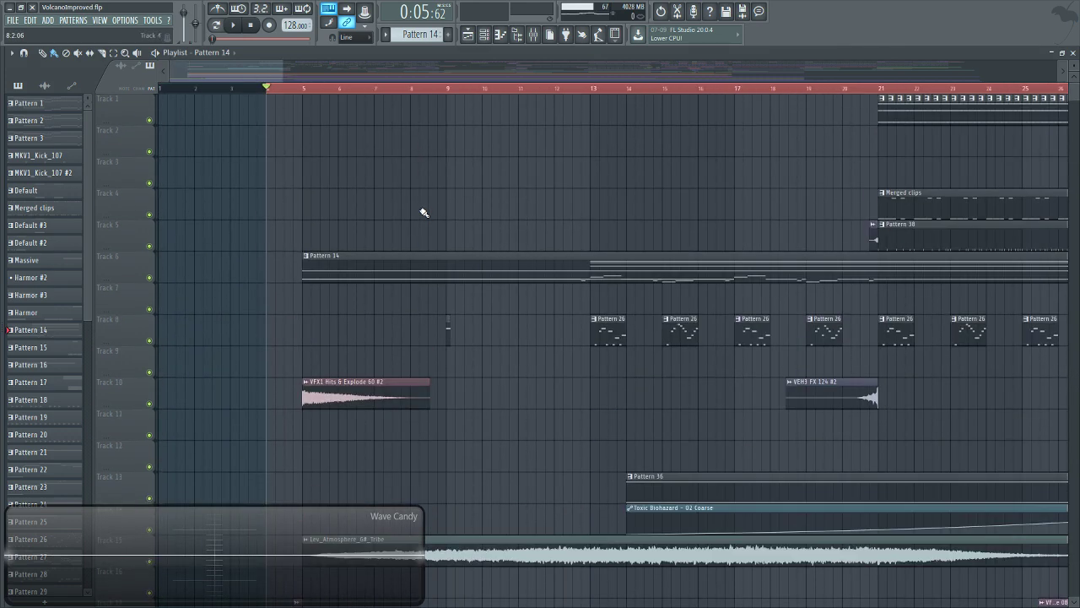
scroll(424, 211, "down", 2)
scroll(424, 211, "up", 2)
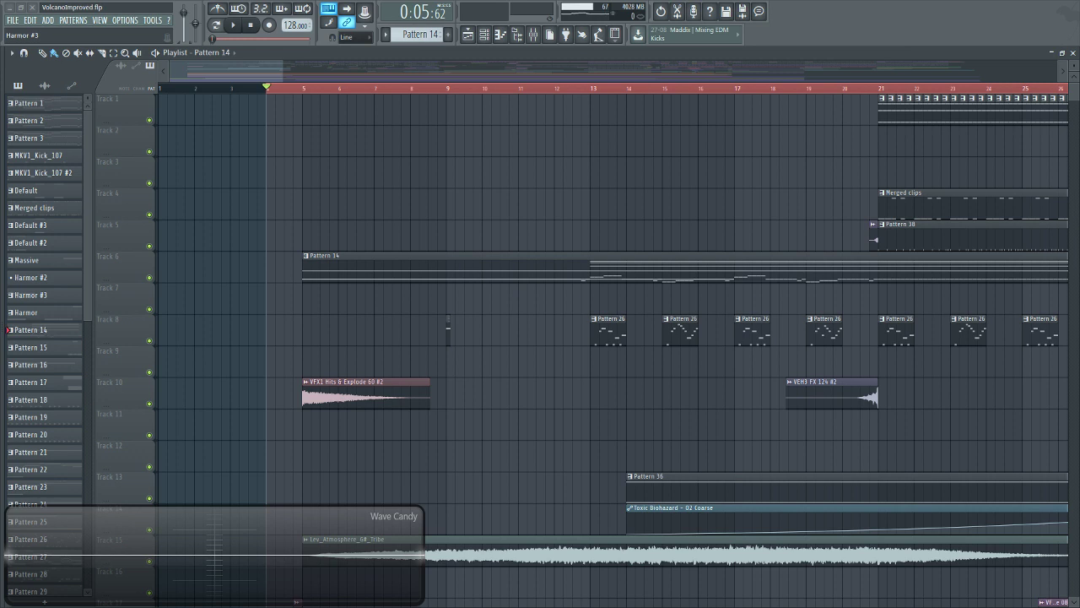
scroll(244, 74, "right", 3)
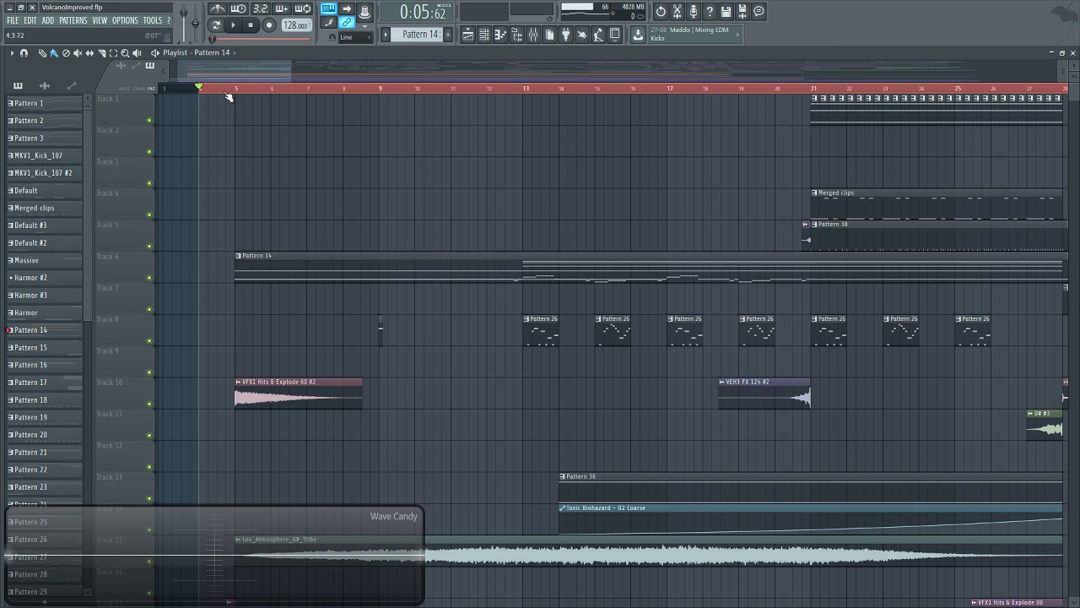
scroll(278, 352, "down", 8)
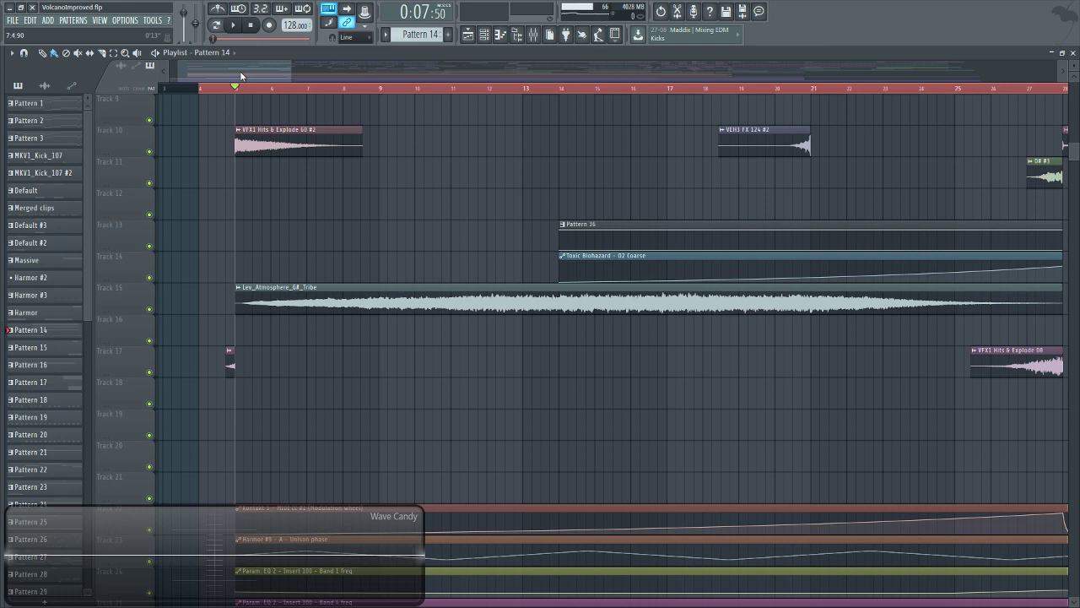
Select the Lev_Atmosphere_G#_Tribe audio clip on Track 15 in the playlist.
left_click(541, 34)
left_click(544, 35)
left_click(244, 287)
mouse_move(18, 297)
left_click(223, 66)
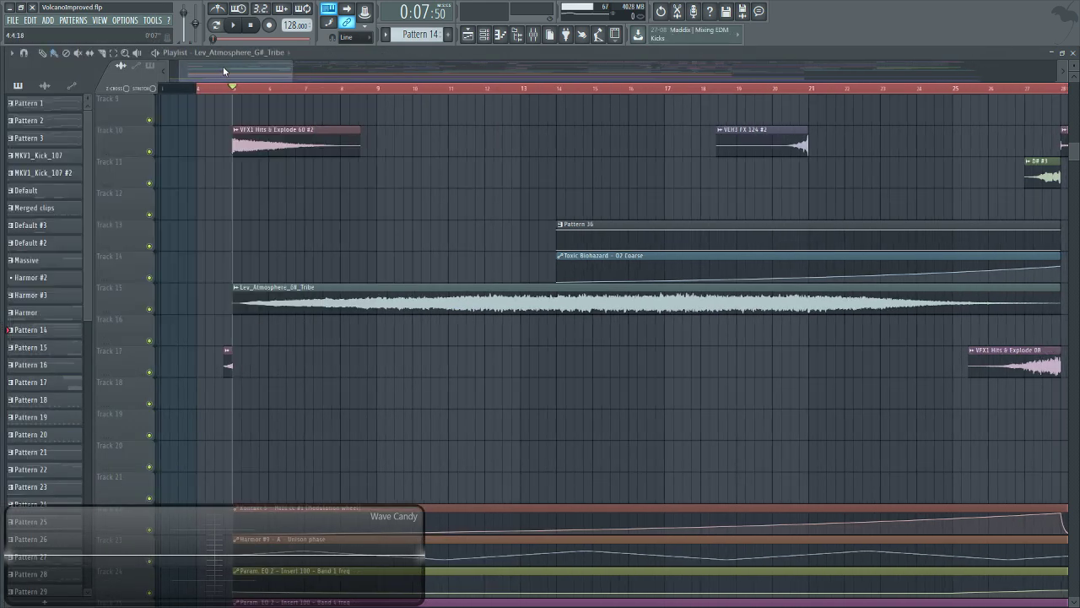
Look over the intro's tracks again and open Pattern 14's Kontakt 5 instrument from the channel rack.
scroll(318, 405, "up", 6)
scroll(264, 68, "left", 3)
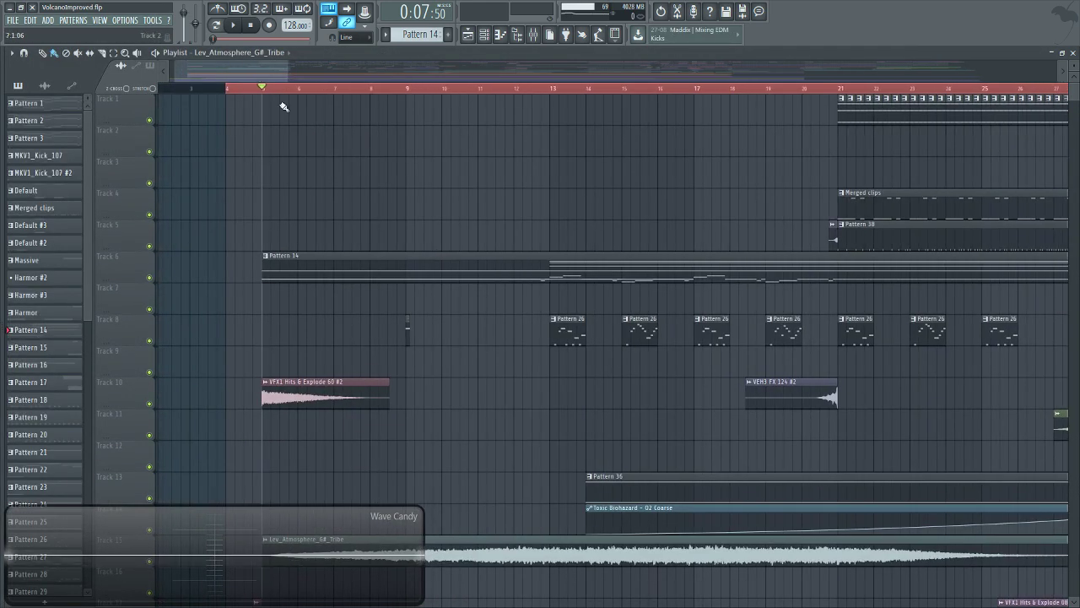
scroll(540, 381, "down", 7)
scroll(270, 66, "right", 2)
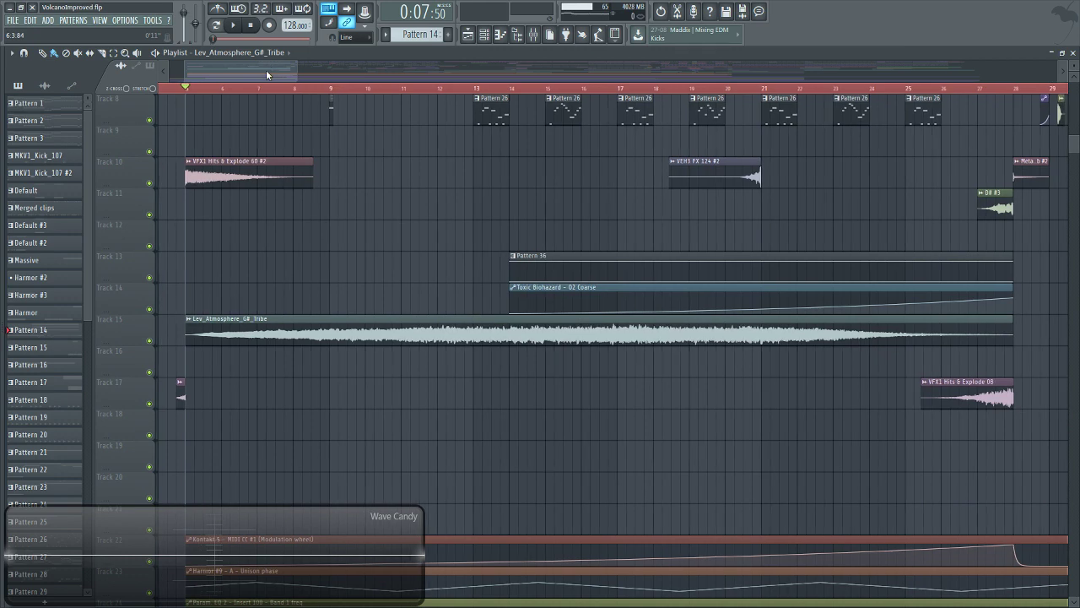
scroll(362, 332, "up", 7)
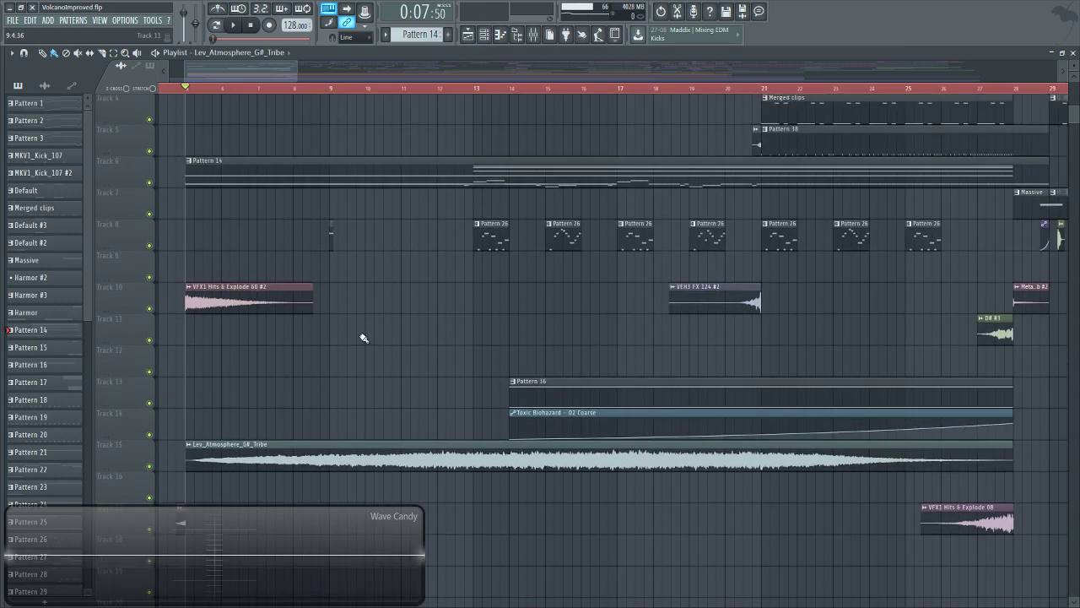
left_click(483, 34)
scroll(549, 374, "up", 10)
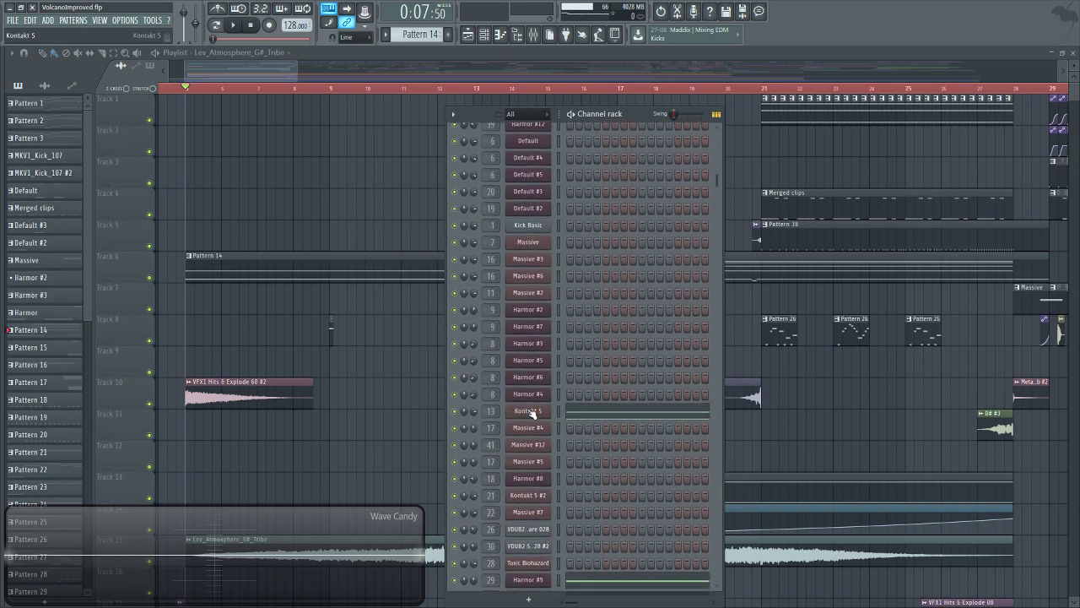
left_click(529, 411)
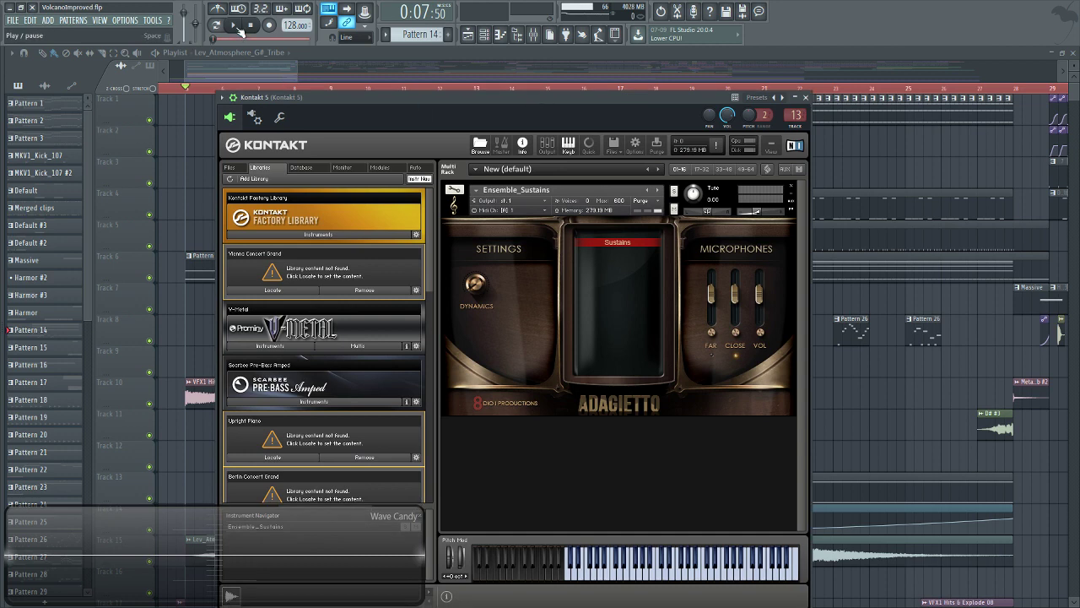
Play the intro and view the Kontakt 5 effects chain in the mixer, moving the instrument window aside.
left_click(238, 27)
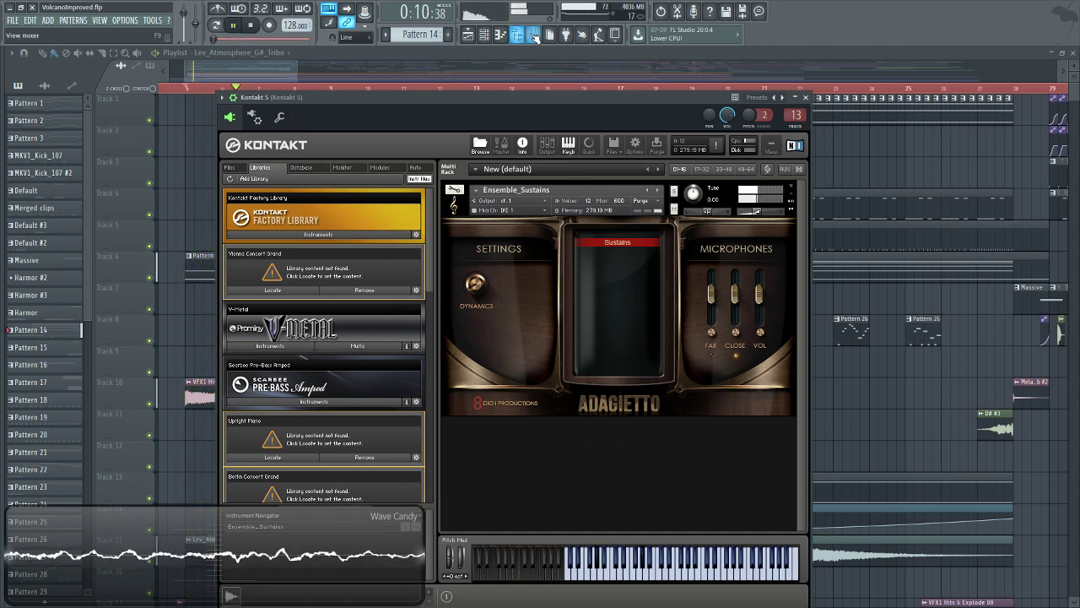
key("F9")
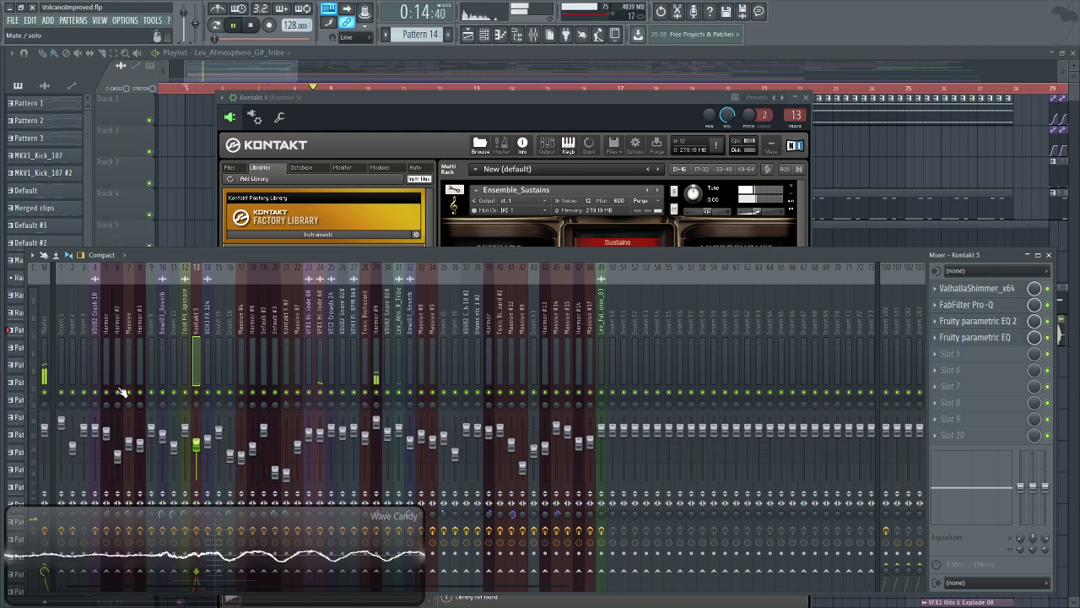
left_click_drag(442, 110, 646, 105)
left_click(363, 253)
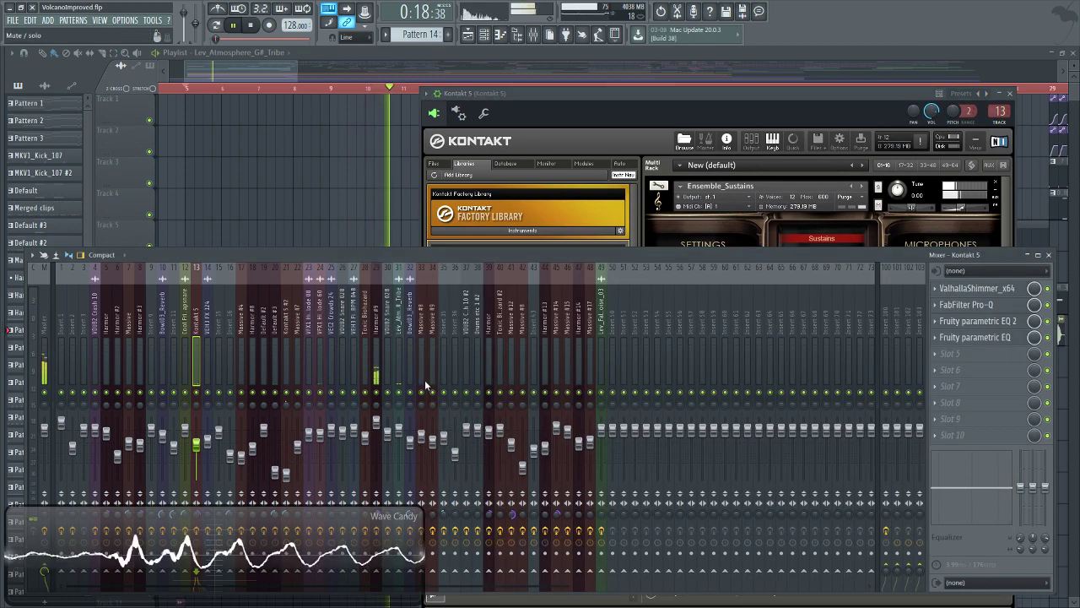
Move the mixer window higher to watch the Kontakt 5 track's level during the intro, and stop playback in the playlist.
left_click_drag(299, 248, 336, 141)
mouse_move(346, 479)
left_mouse_down()
mouse_move(277, 476)
mouse_move(346, 478)
left_mouse_up()
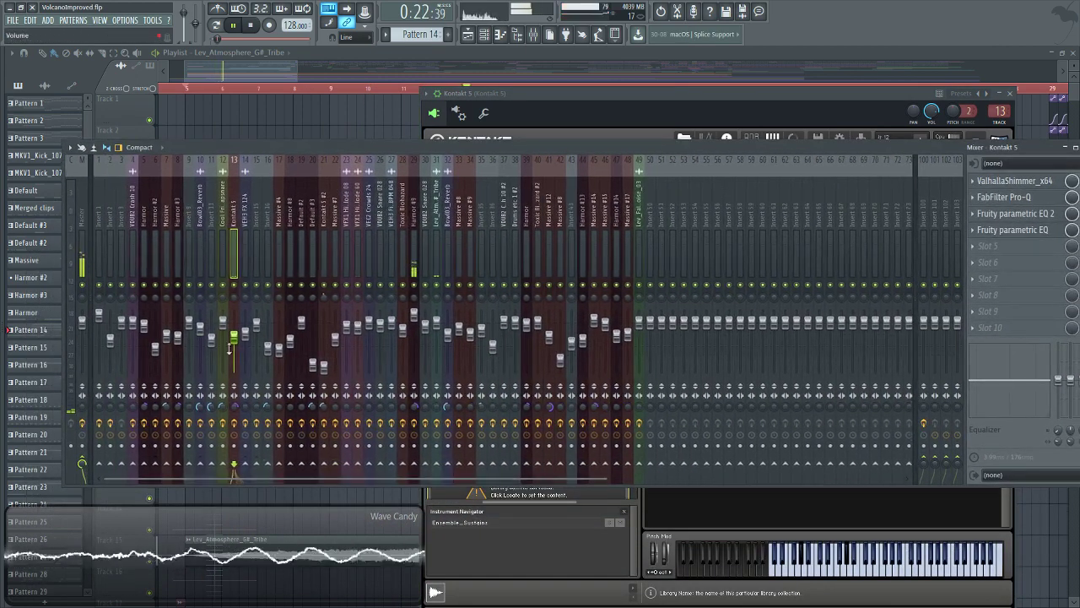
right_click(236, 286)
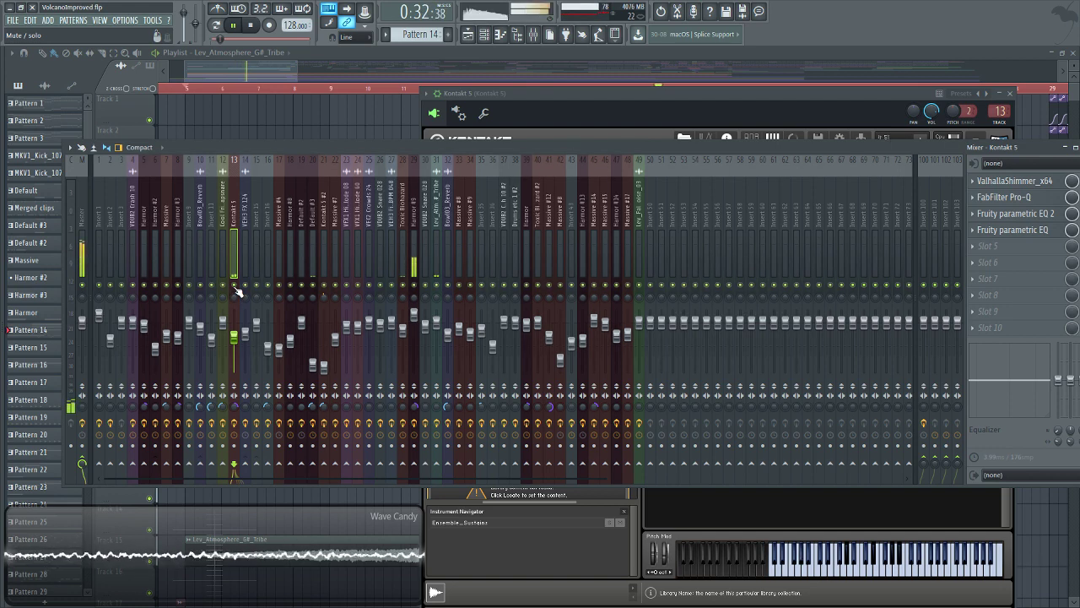
left_click(267, 72)
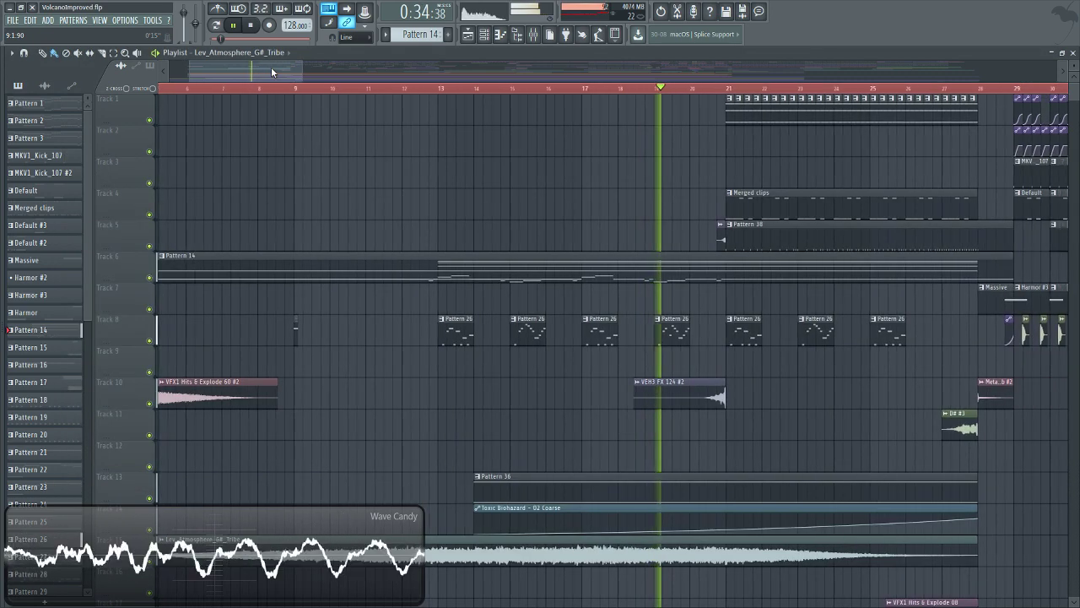
left_click(250, 27)
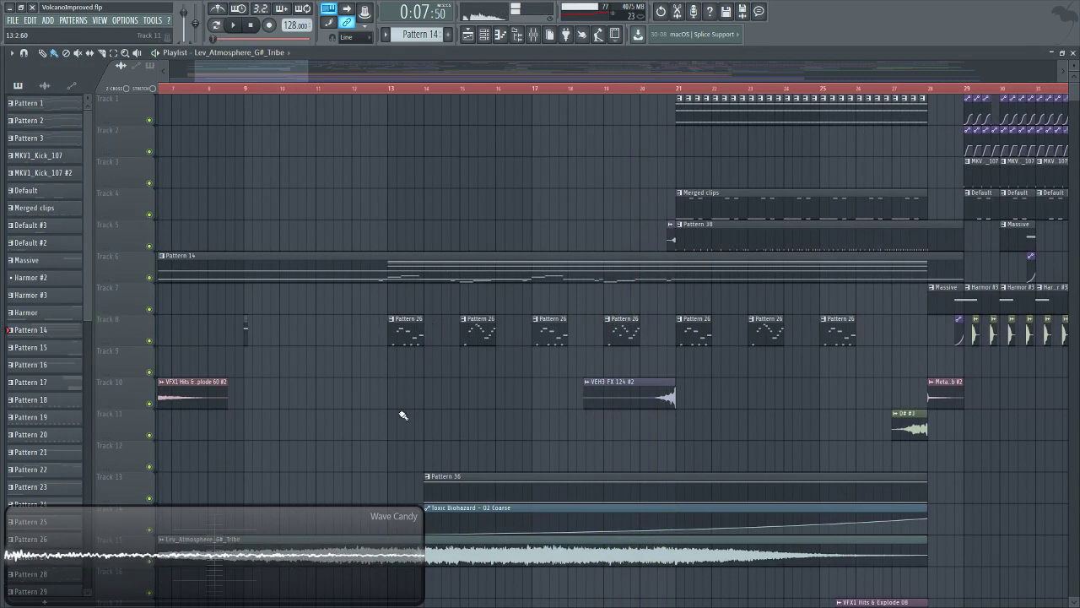
Look over the playlist clips following the intro and set the song position to bar 21.
scroll(507, 388, "down", 1)
scroll(296, 67, "left", 1)
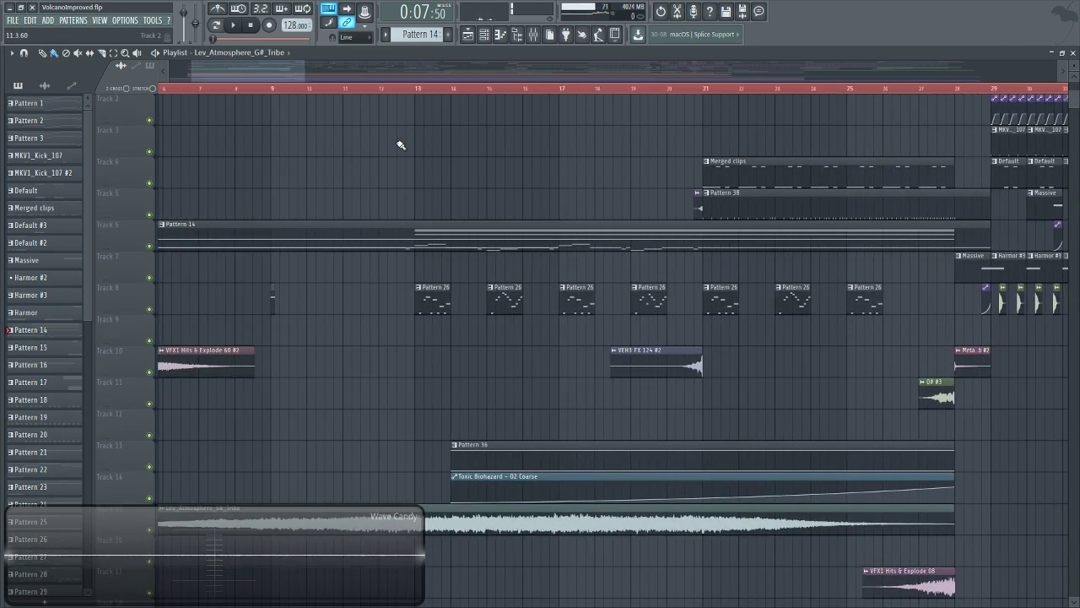
mouse_move(263, 69)
left_mouse_down()
mouse_move(229, 72)
mouse_move(273, 79)
left_mouse_up()
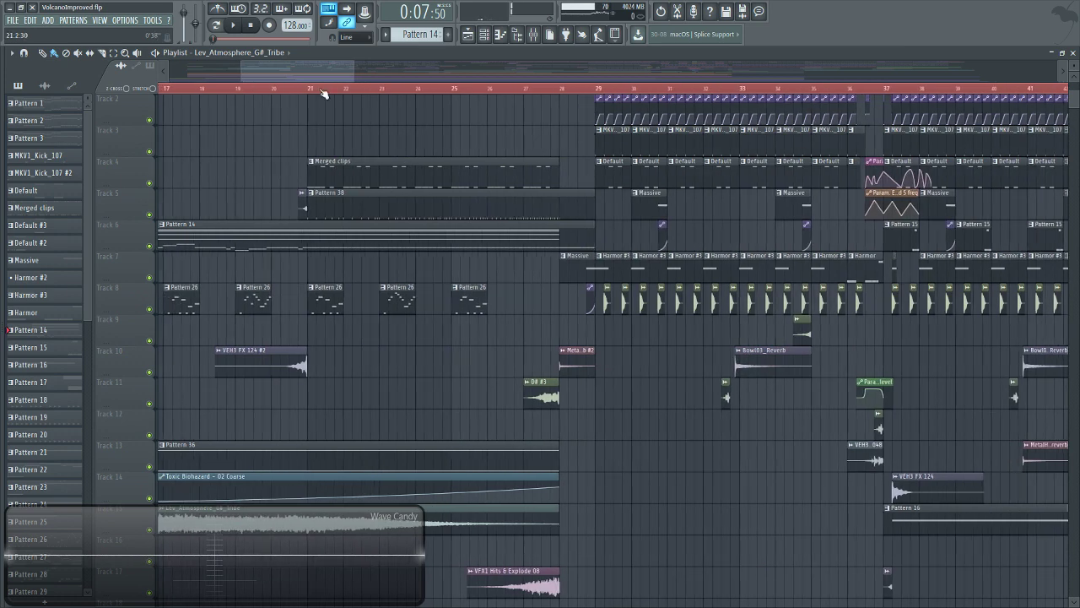
left_click(309, 88)
scroll(338, 388, "up", 1)
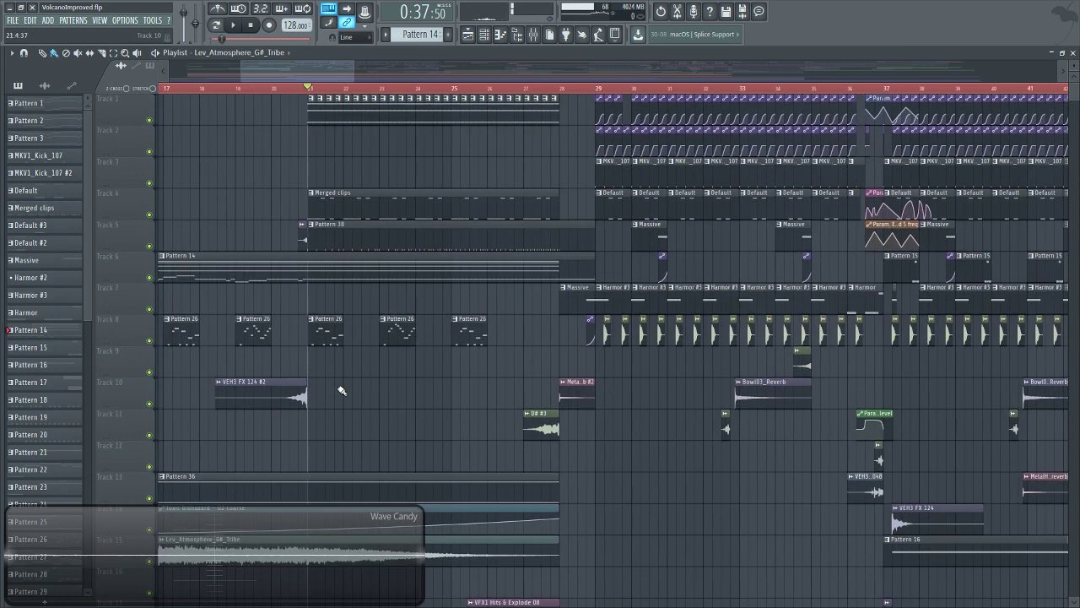
Open Pattern 3's Harmor notes in the piano roll, audition them in pattern mode, and return to the playlist.
double_click(312, 110)
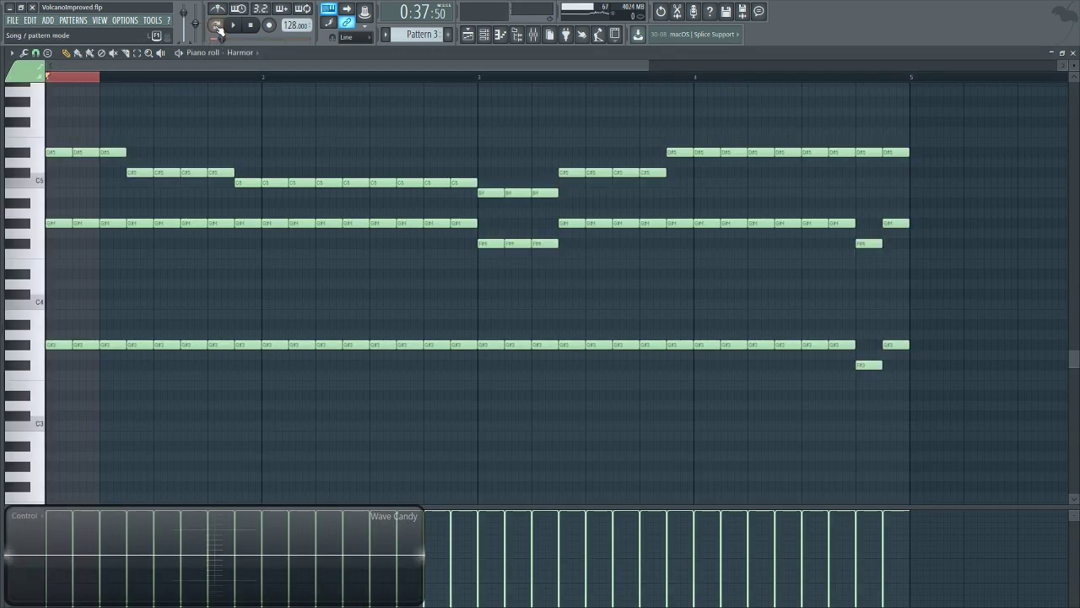
left_click(216, 26)
left_click(233, 26)
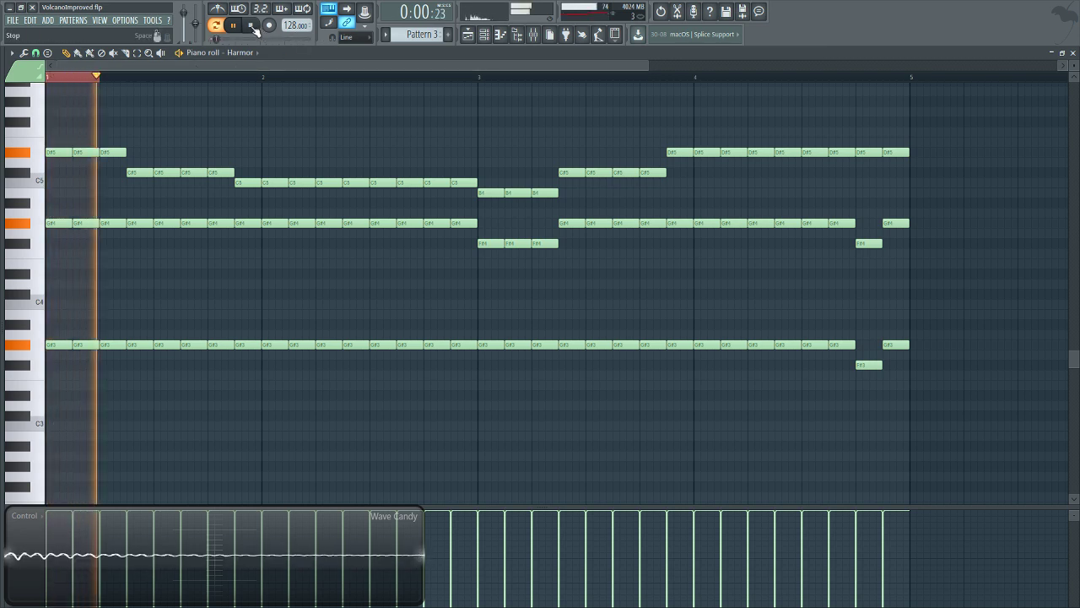
left_click(253, 28)
left_click(468, 34)
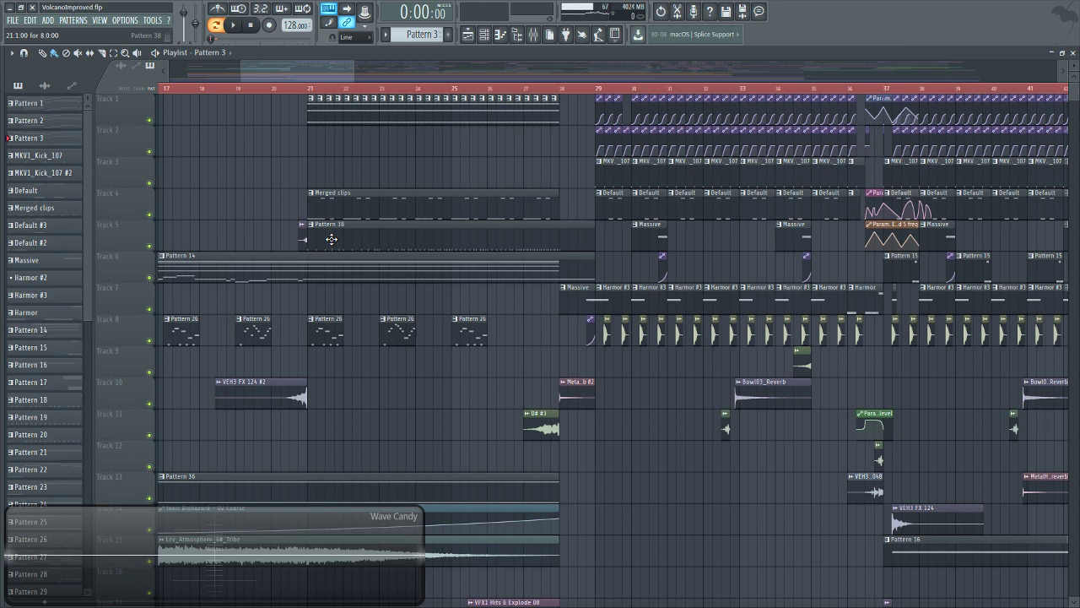
Look over the lower playlist tracks and select the Pattern 36 clip on Track 13.
scroll(306, 176, "left", 1)
scroll(193, 318, "down", 3)
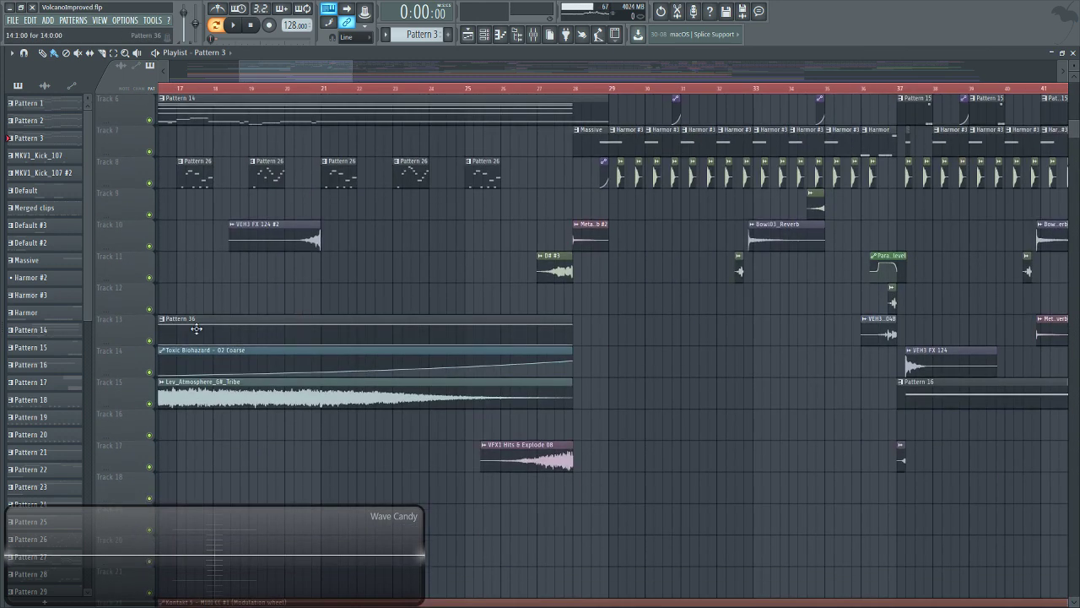
left_click_drag(253, 71, 299, 75)
left_click(203, 328)
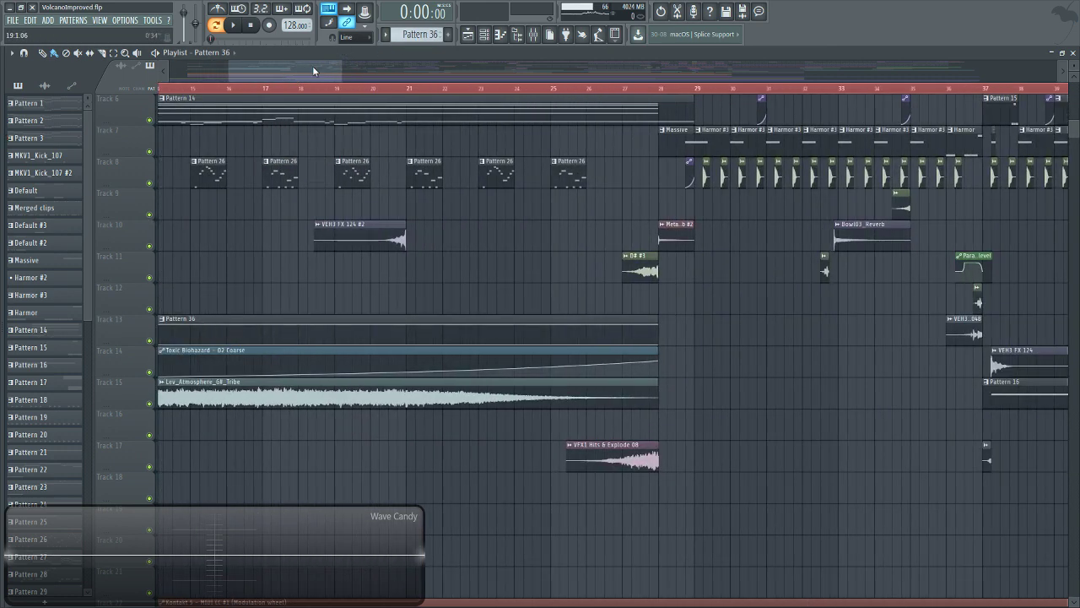
Play the song from bar 21, where Merged clips and Pattern 38 begin, and stop playback.
scroll(482, 282, "up", 3)
scroll(482, 282, "left", 2)
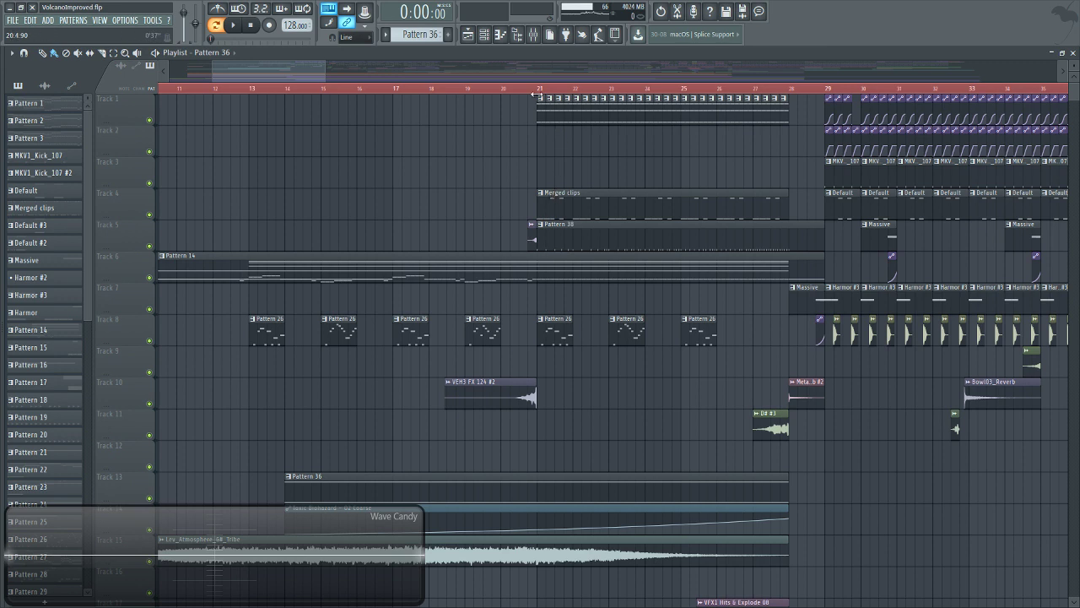
left_click(554, 209)
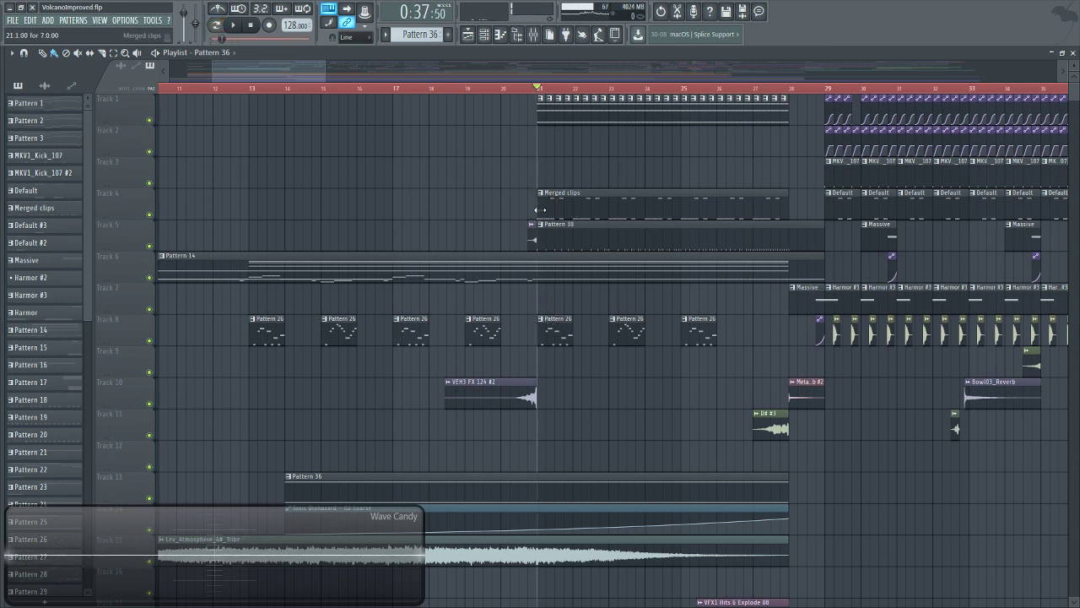
left_click(236, 29)
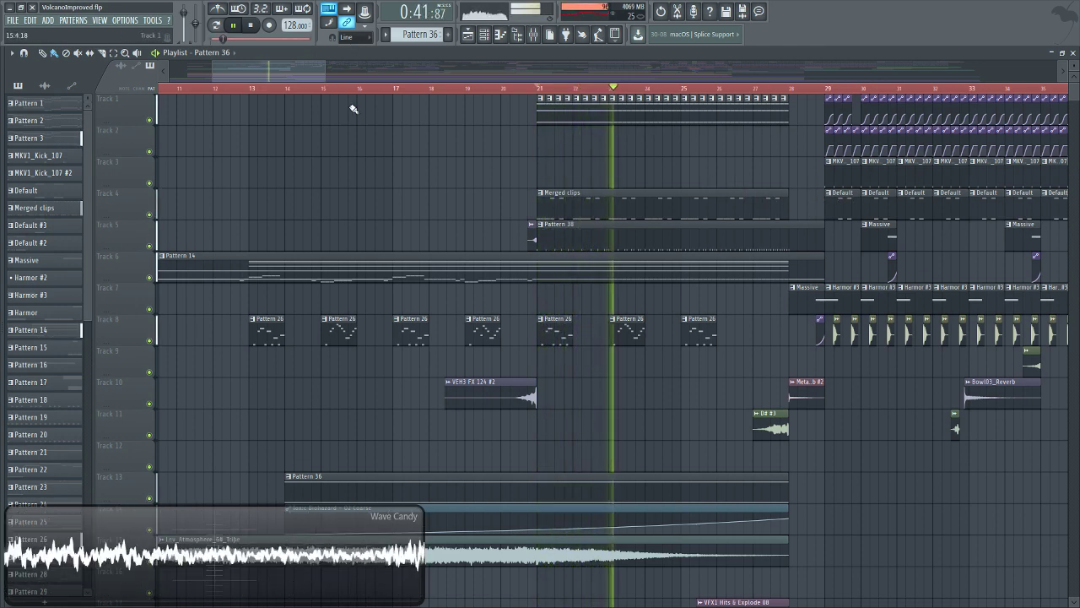
key("space")
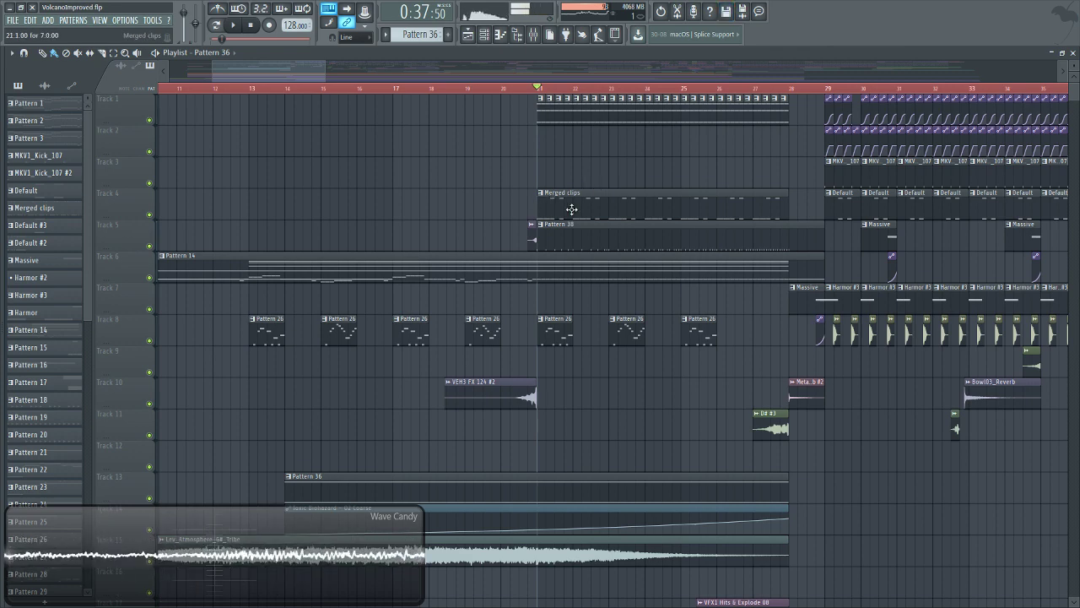
Open Pattern 26's Default #3 notes in the piano roll, play the pattern briefly, and return to the playlist.
left_click(295, 62)
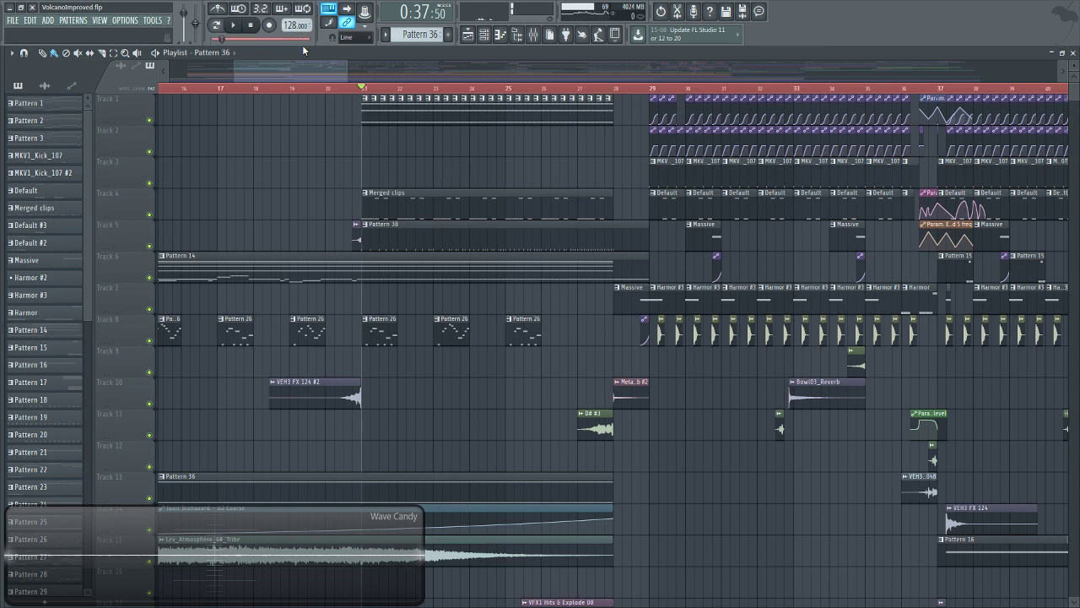
double_click(311, 338)
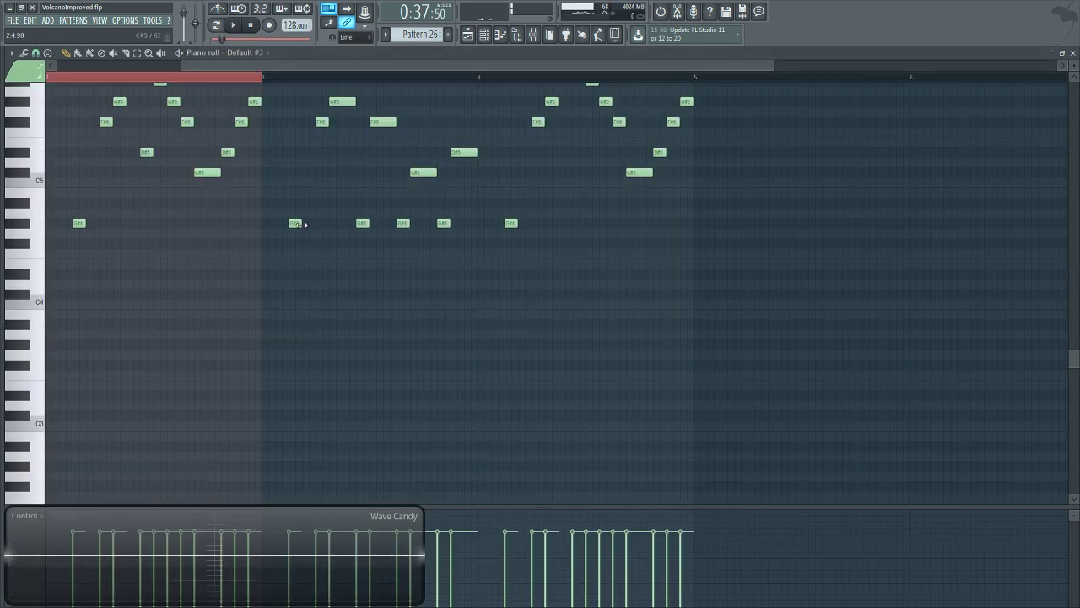
left_click(228, 27)
scroll(282, 378, "up", 3)
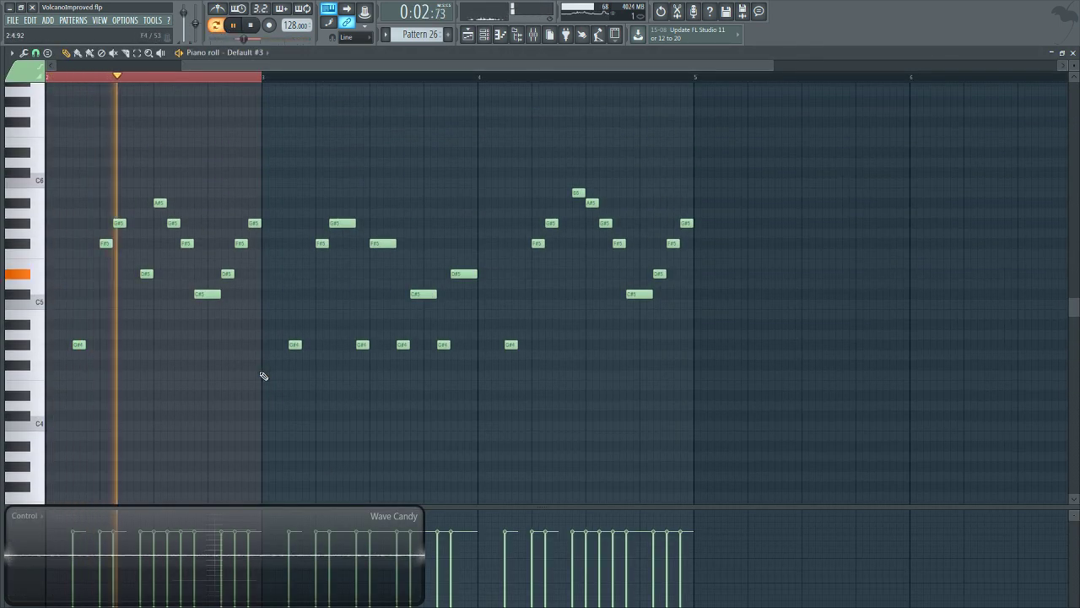
left_click(253, 27)
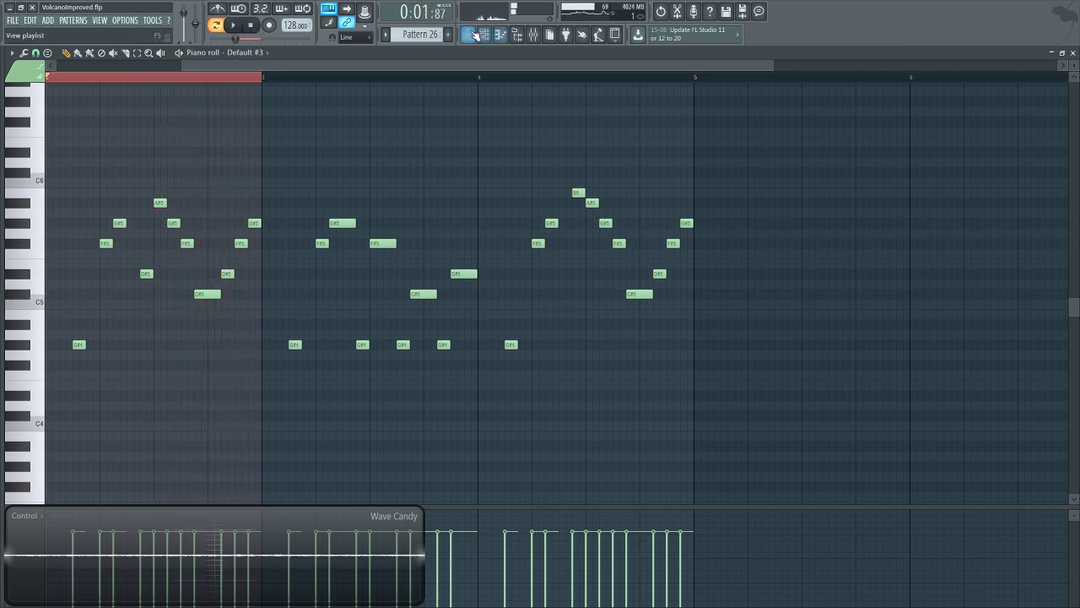
key("F5")
Solo Track 8 and play the Pattern 26 clips in song mode from bar 13.
scroll(344, 78, "left", 2)
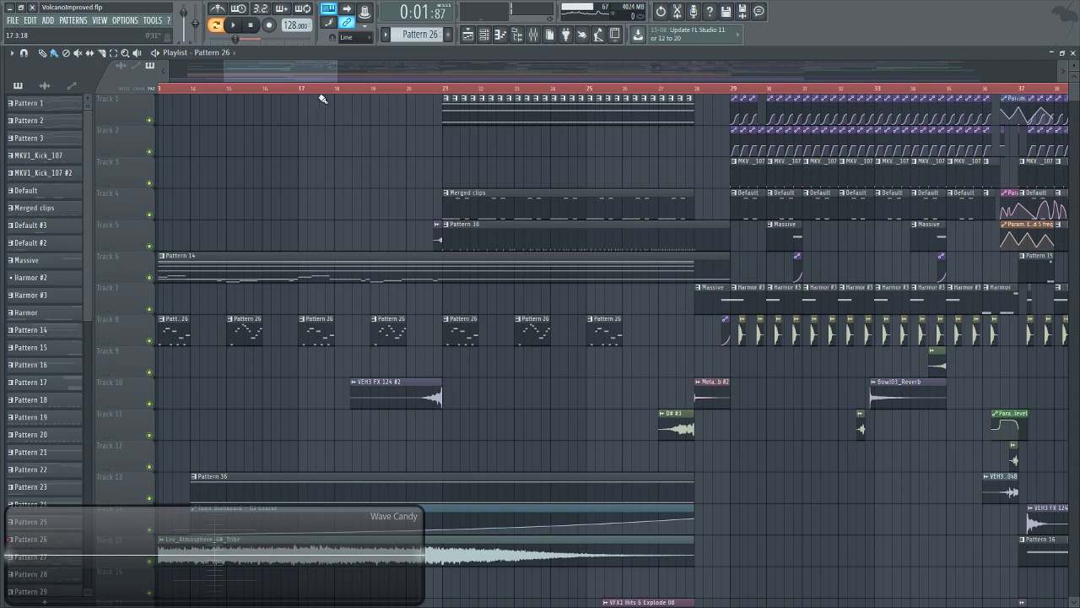
left_click_drag(284, 78, 257, 82)
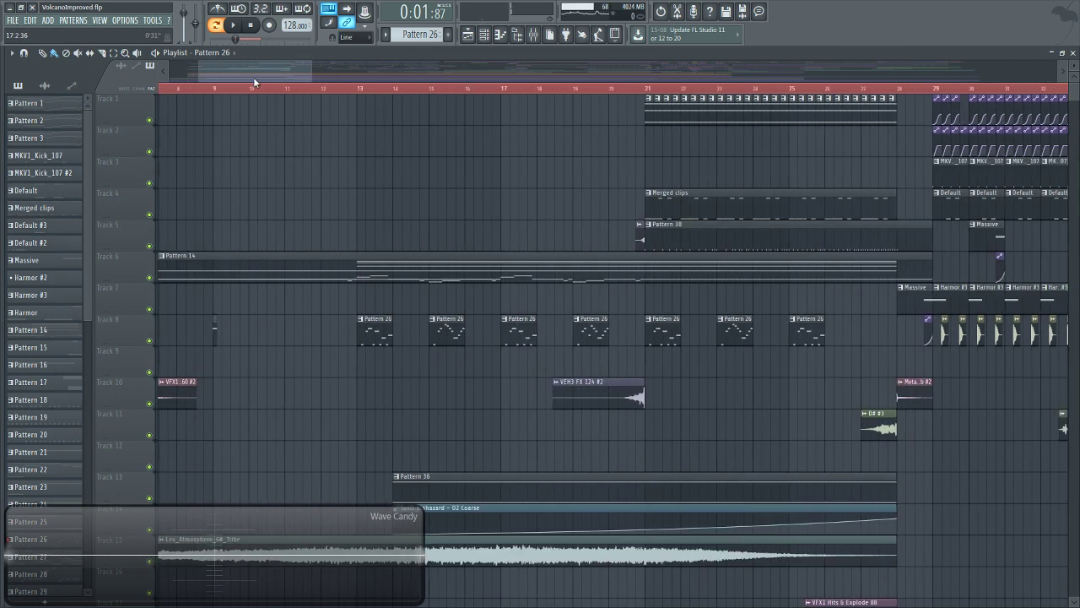
left_click(361, 94)
left_click(150, 341, "ctrl")
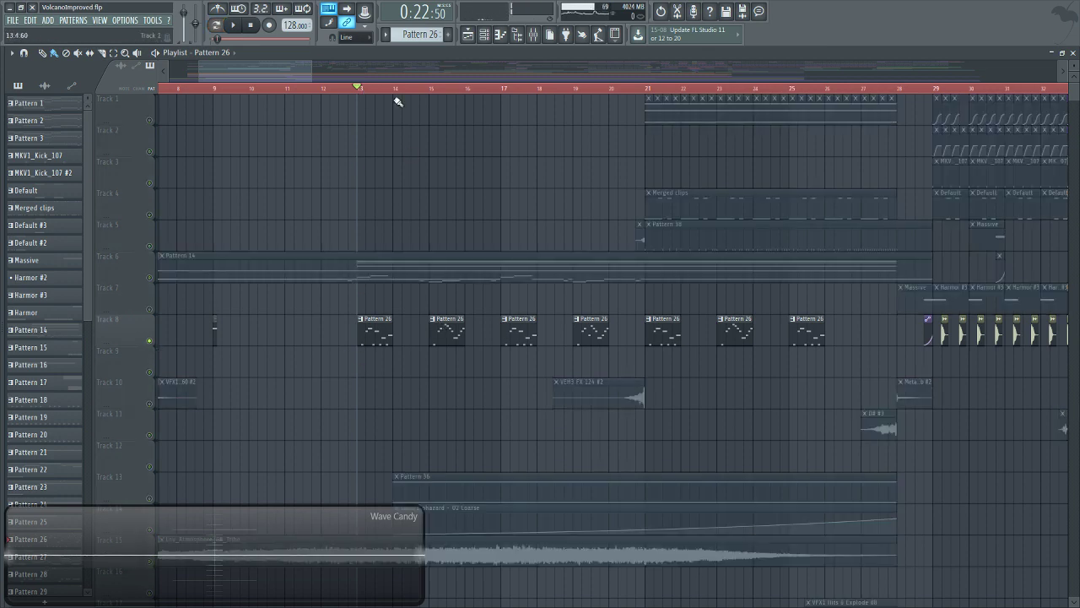
left_click(235, 28)
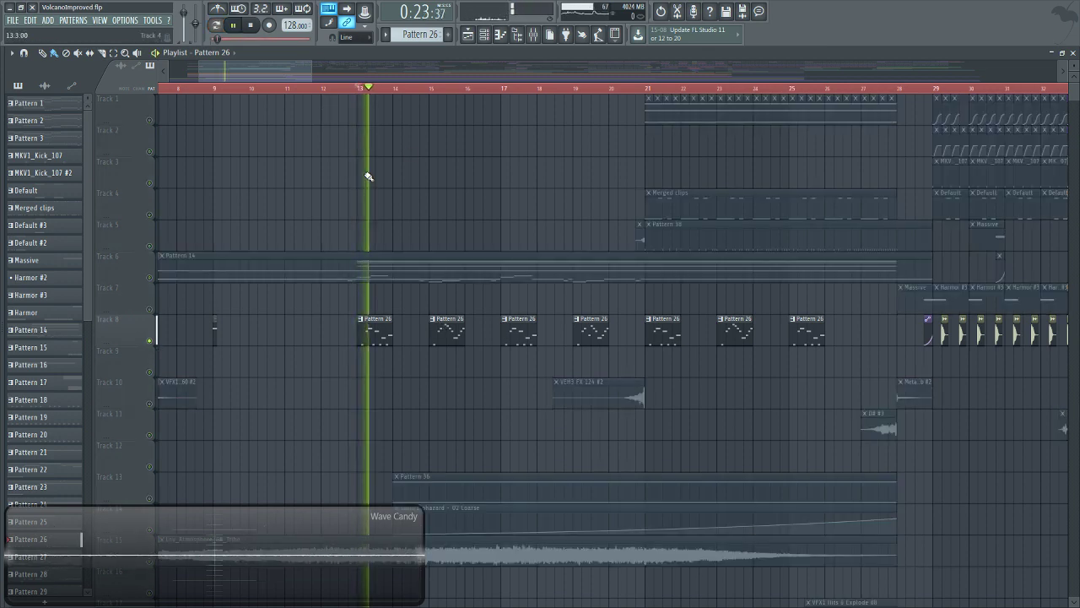
Show the Default #3 track's effects chain in the mixer, check its ValhallaRoom_x64 slot and open its Patcher.
left_click(542, 40)
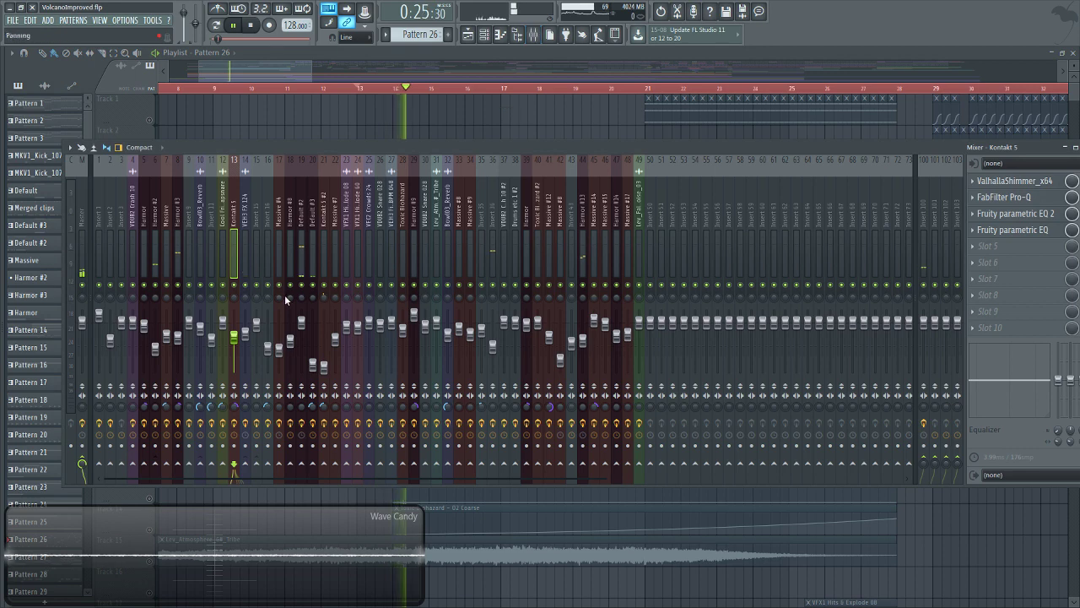
left_click(310, 244)
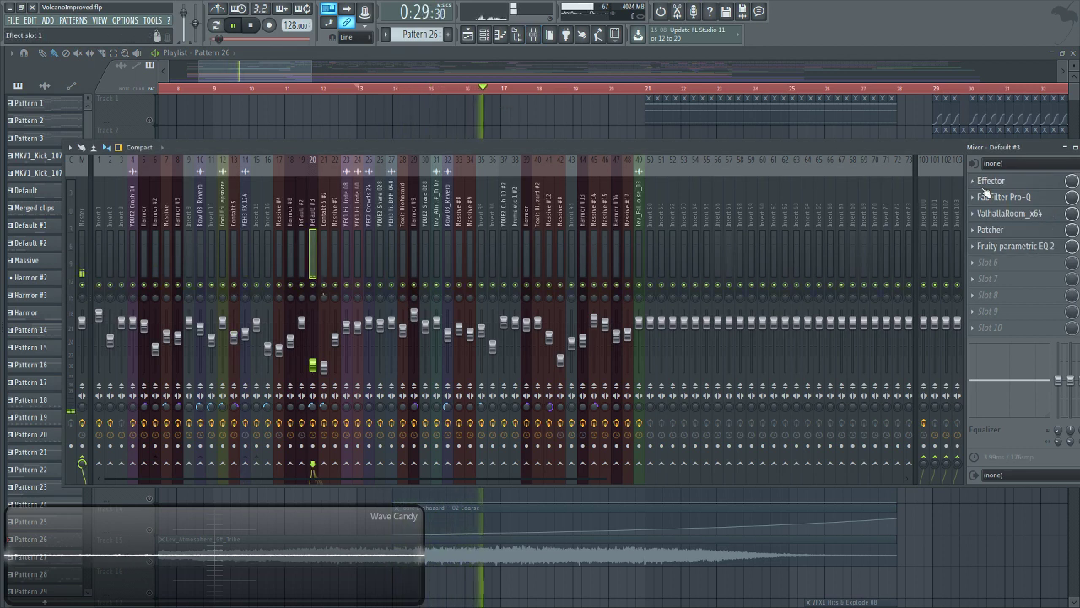
left_click(1011, 214)
left_click(1011, 215)
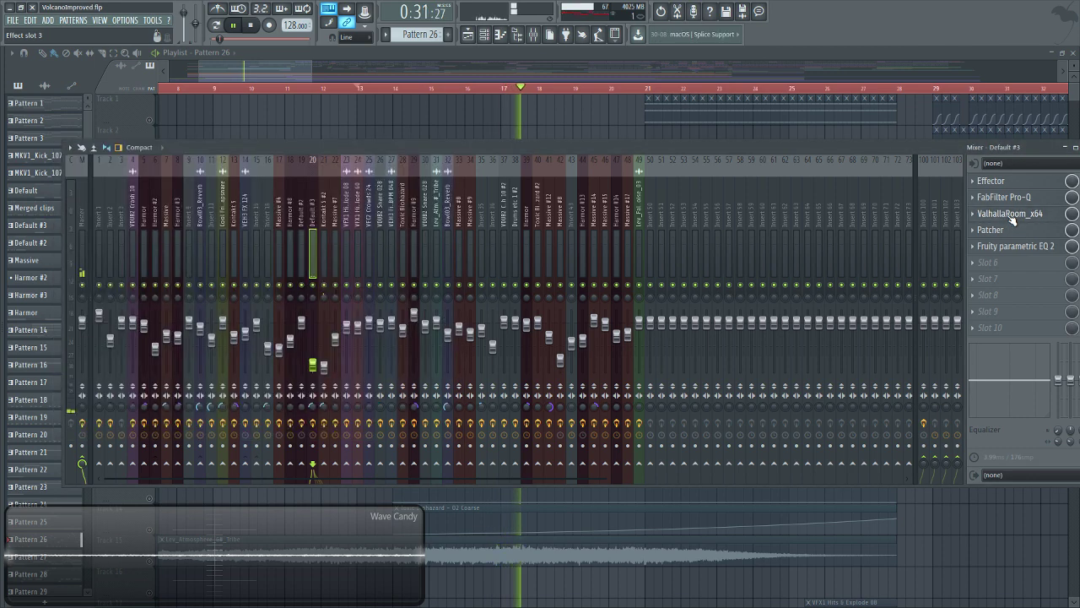
left_click(1011, 215)
left_click(1011, 214)
left_click(991, 230)
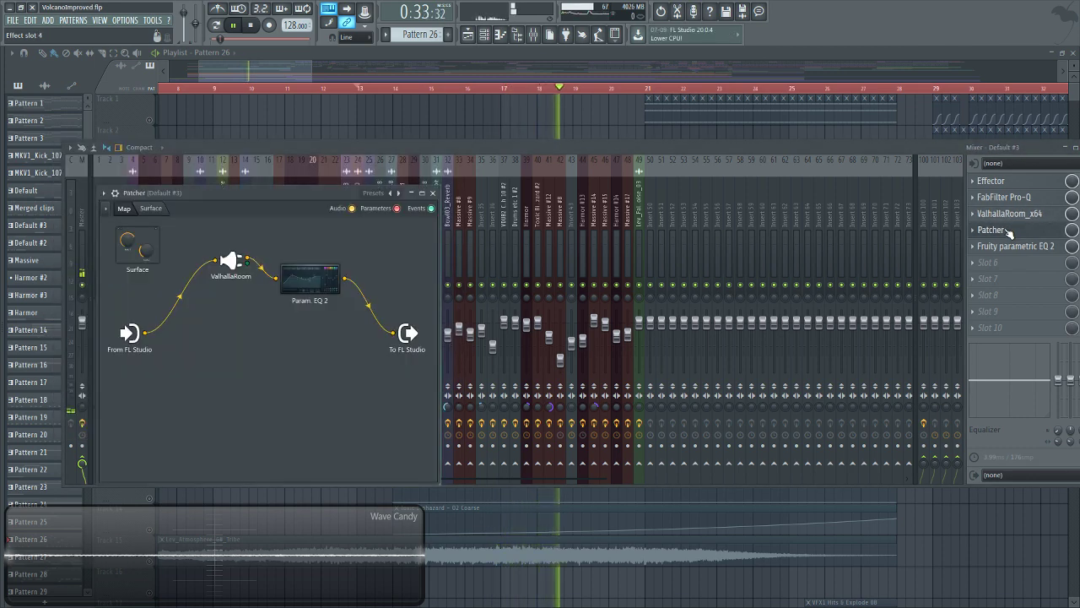
Examine the ValhallaRoom and Param. EQ 2 settings inside the Default #3 Patcher, closing the plugin windows when finished.
double_click(230, 260)
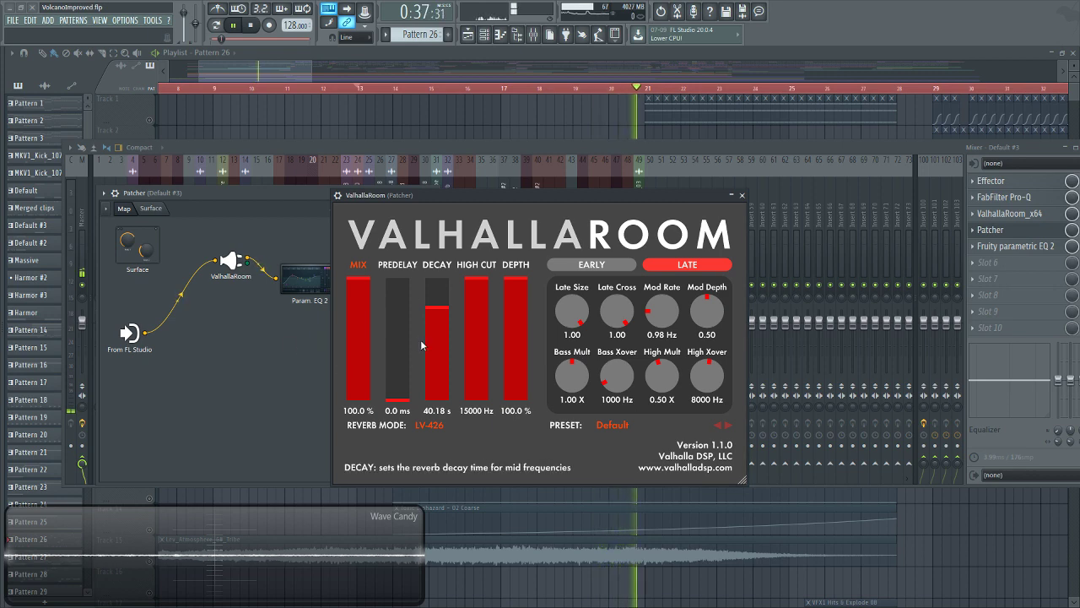
left_click(743, 196)
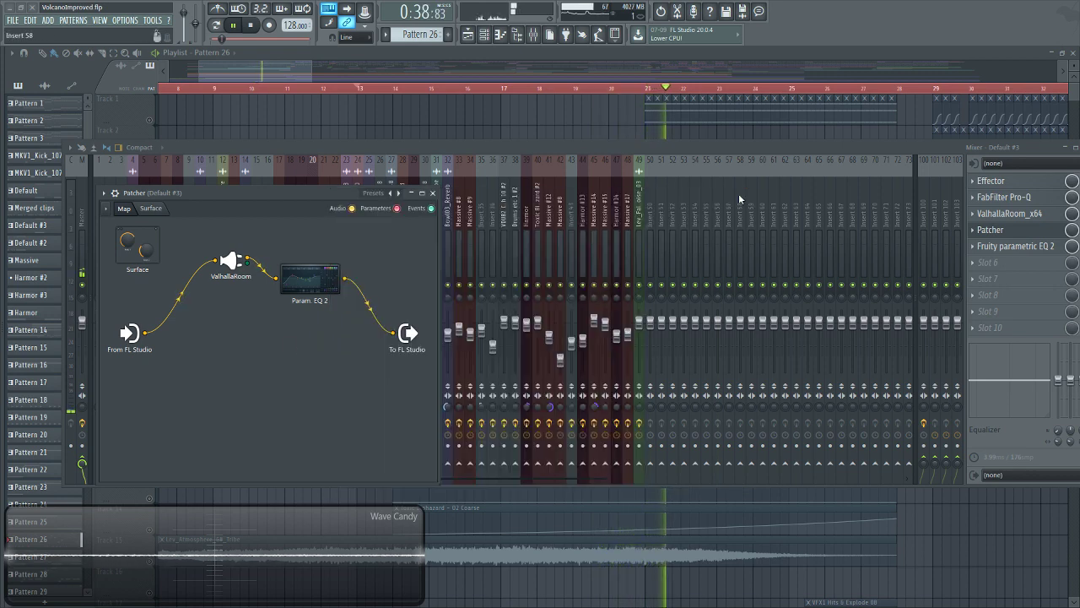
double_click(307, 279)
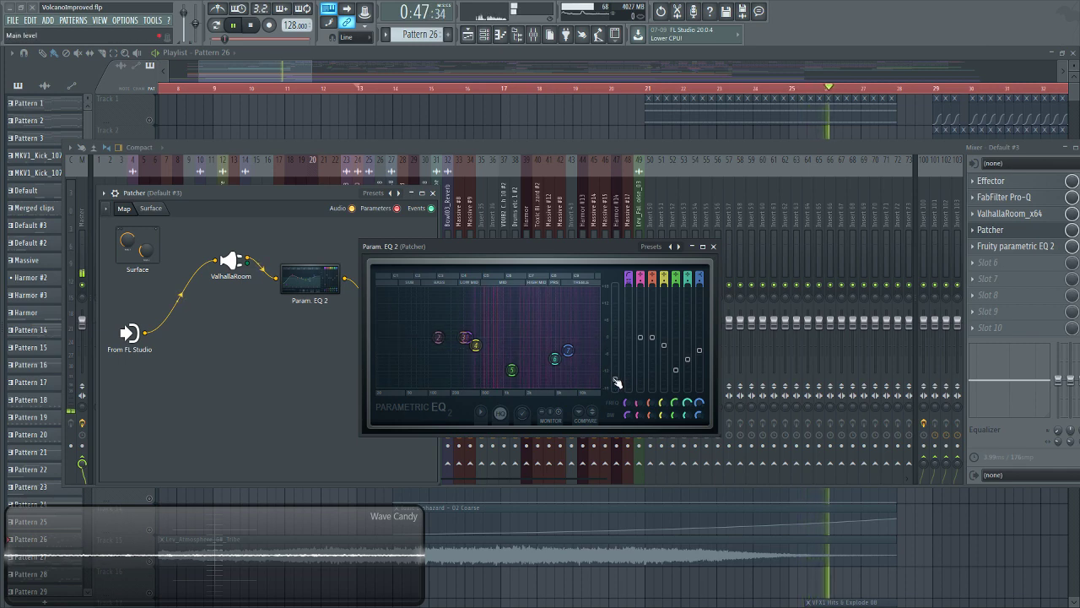
left_click(714, 248)
left_click(432, 192)
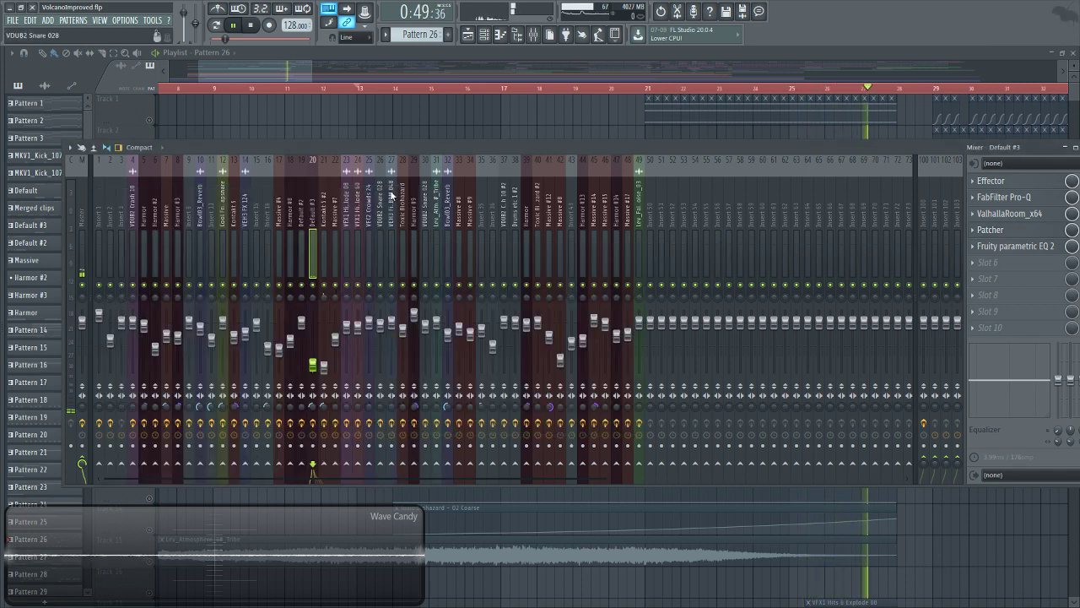
Stop playback and end Track 8's solo in the playlist, returning to the Default #3 effects chain in the mixer.
left_click(326, 67)
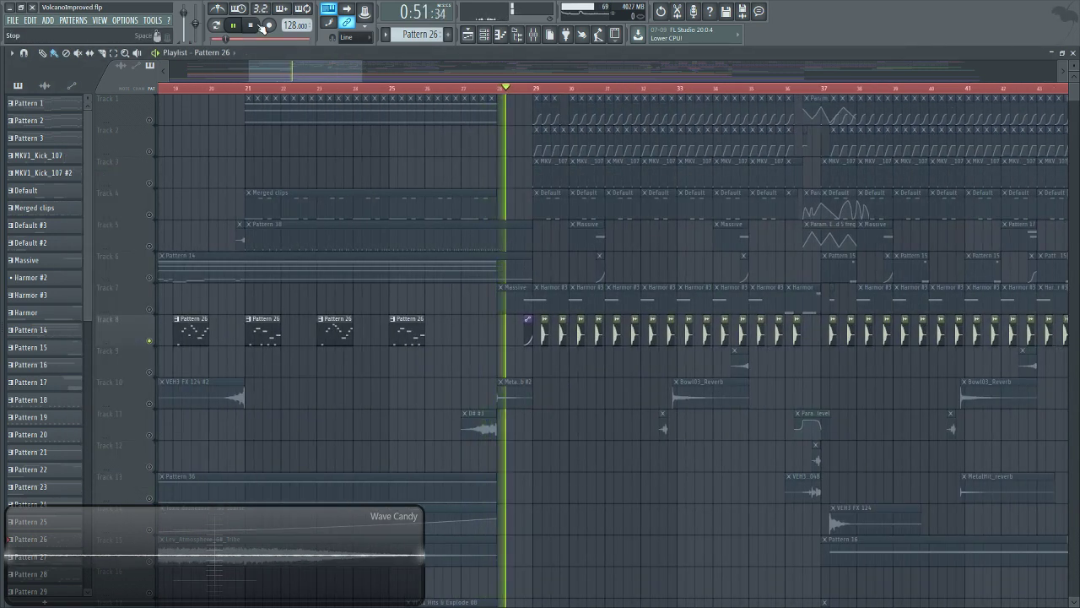
key("space")
right_click(150, 341)
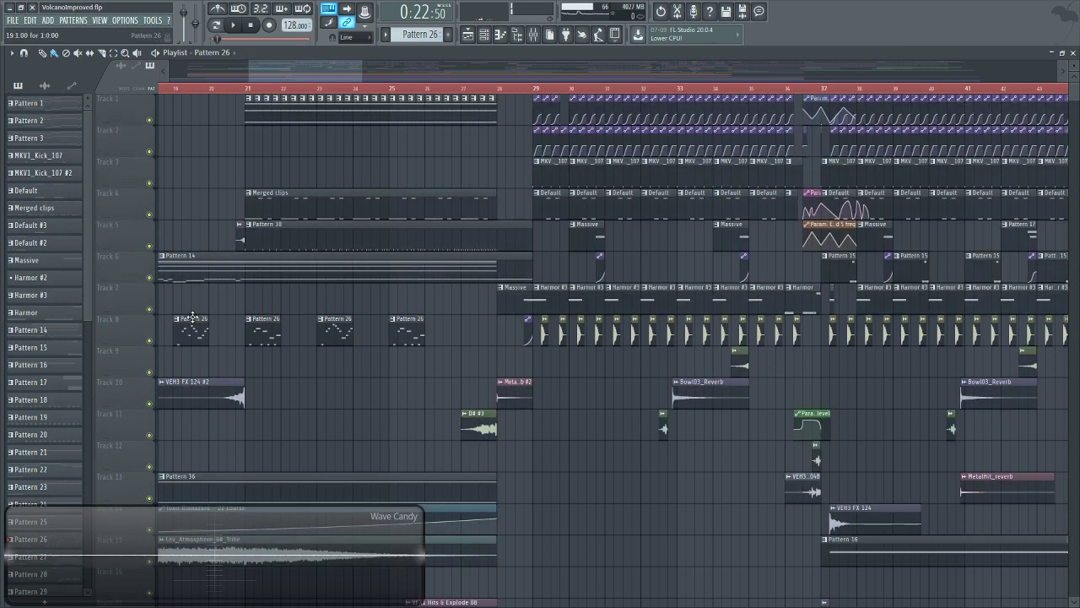
left_click(532, 34)
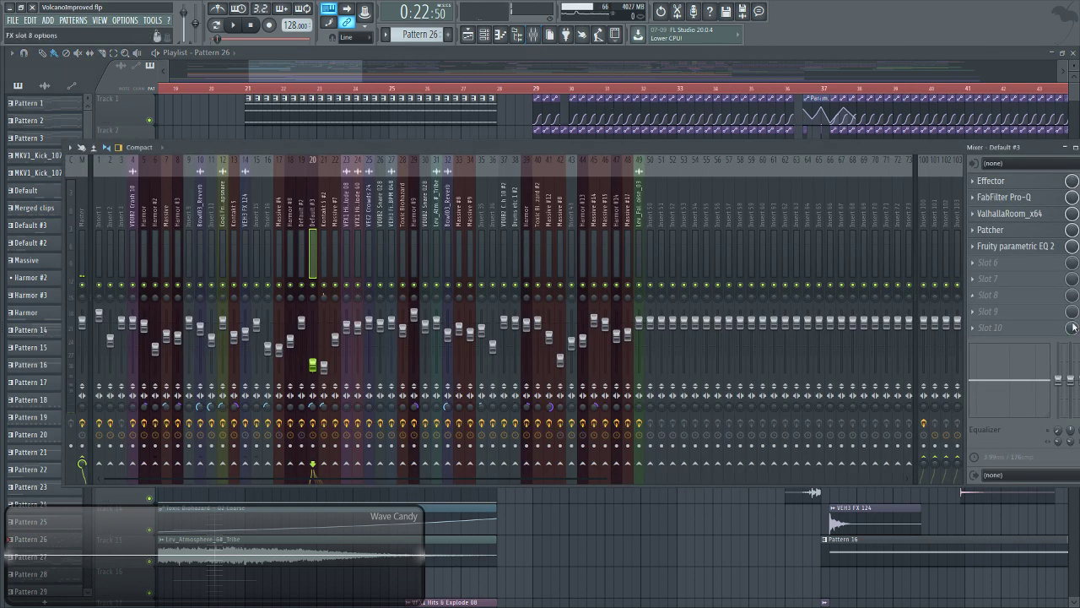
Reopen the Default #3 Patcher to check its ValhallaRoom settings, closing the plugin windows and the mixer when finished.
left_click(1009, 231)
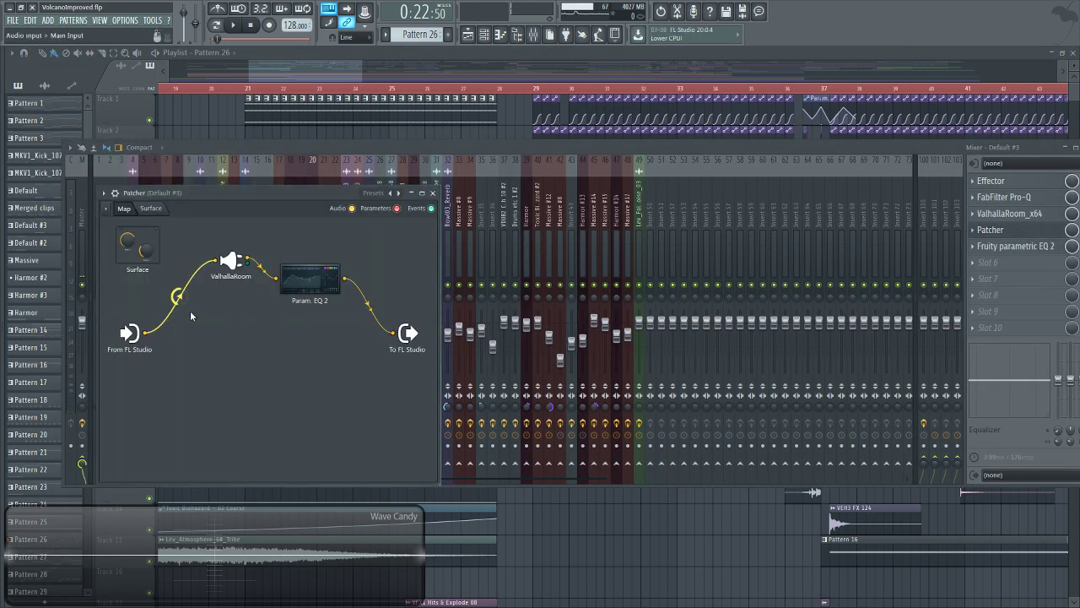
double_click(232, 261)
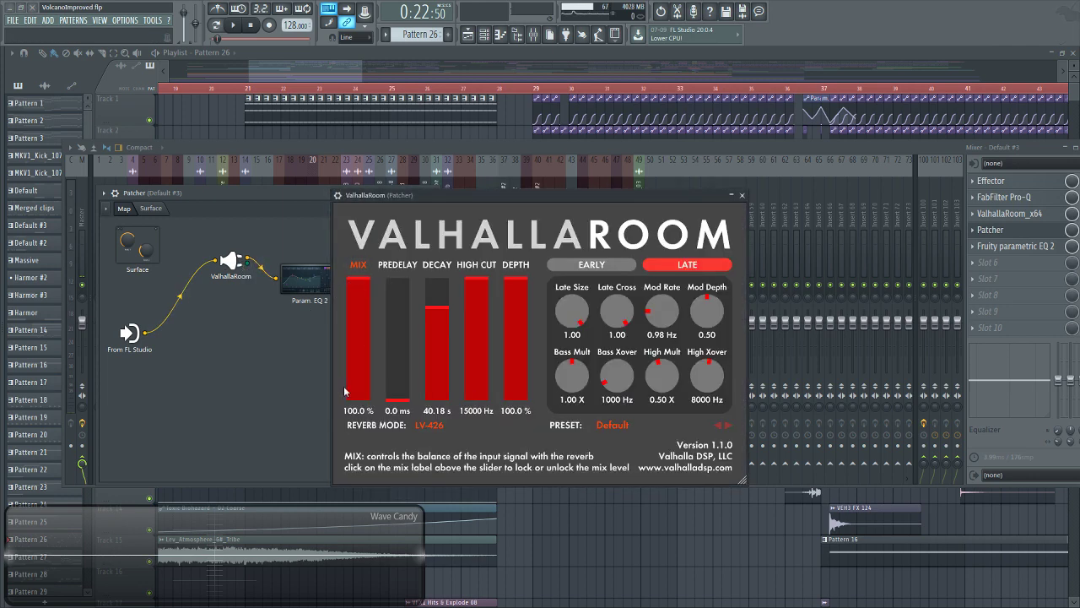
left_click(742, 195)
left_click(442, 193)
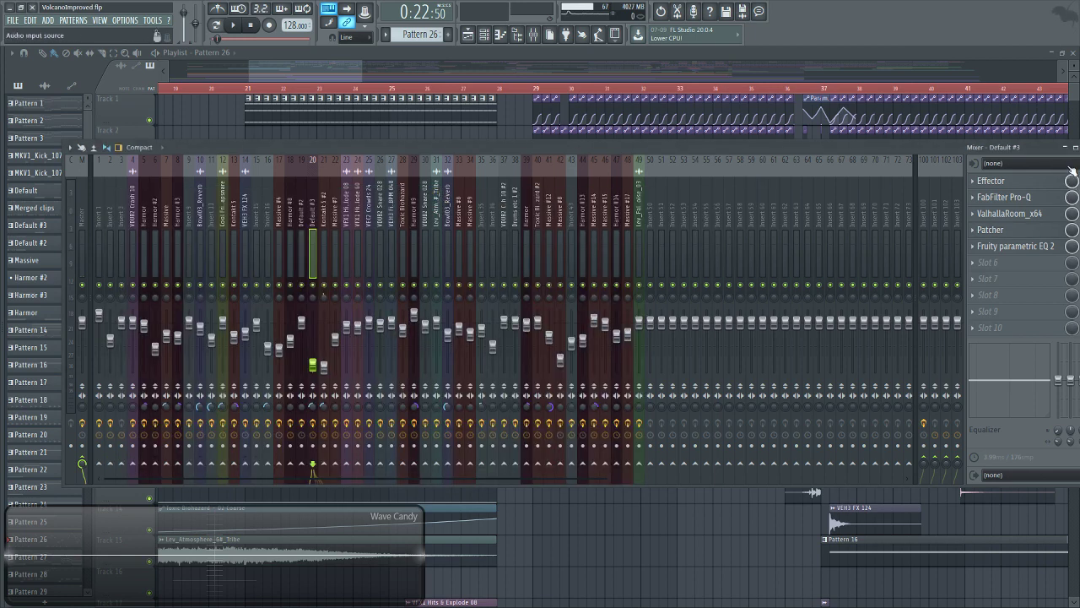
left_click(1074, 148)
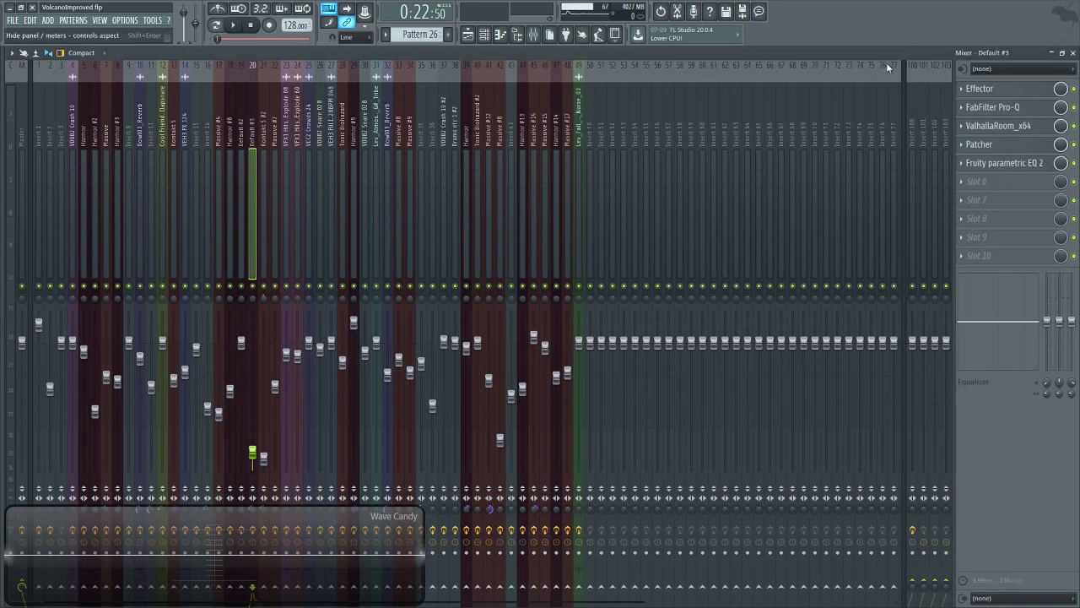
left_click(1062, 53)
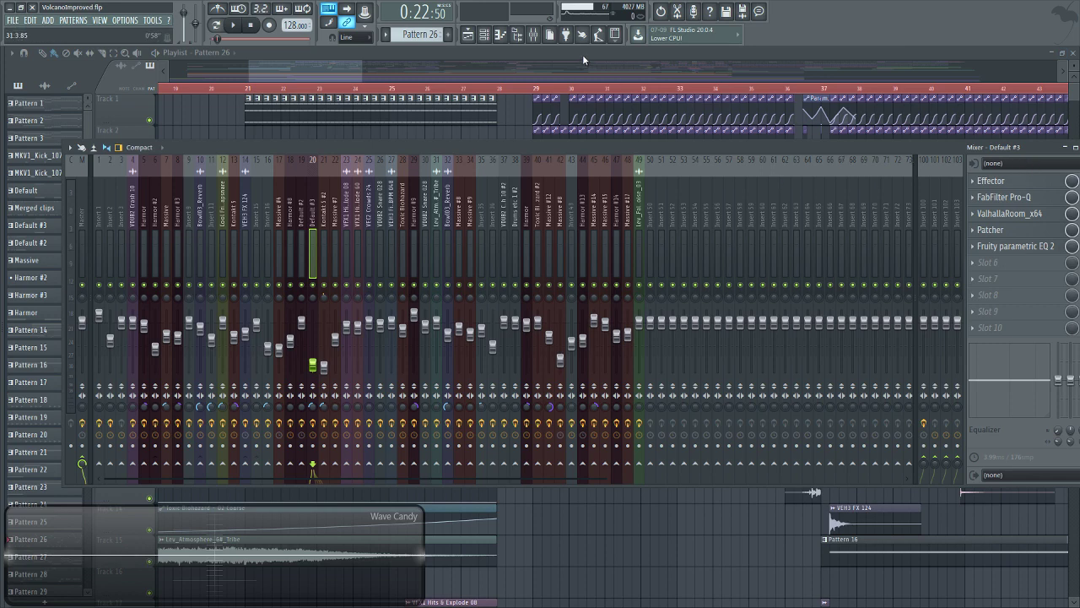
key("F9")
Look over the build-up in the playlist, placing the song position at bar 21 and at the drop on bar 29.
scroll(337, 63, "right", 2)
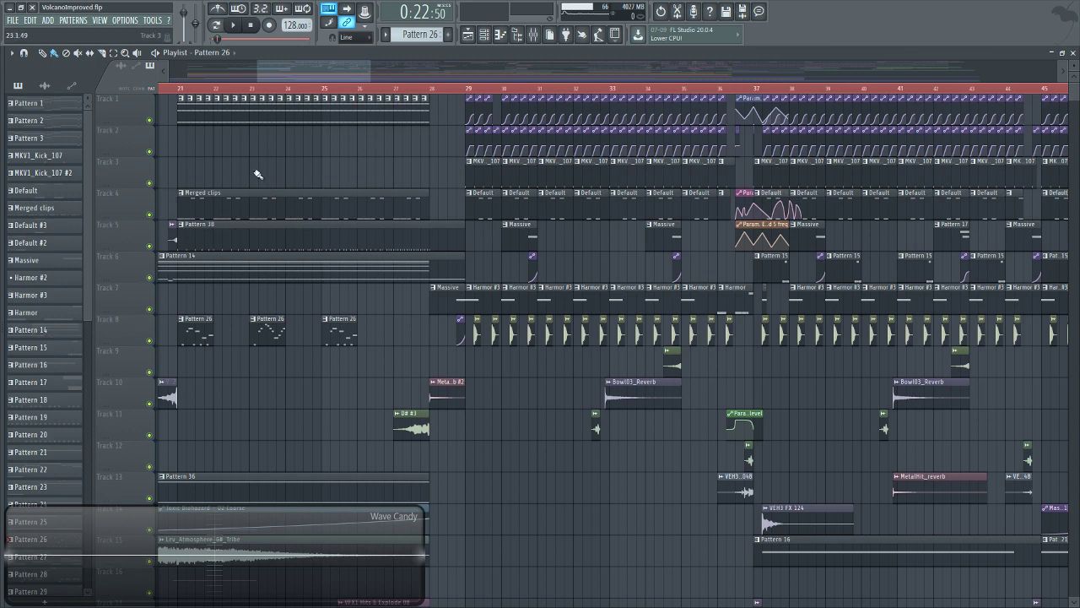
left_click(187, 87)
mouse_move(357, 78)
left_mouse_down()
mouse_move(288, 78)
mouse_move(340, 90)
left_mouse_up()
scroll(340, 89, "left", 3)
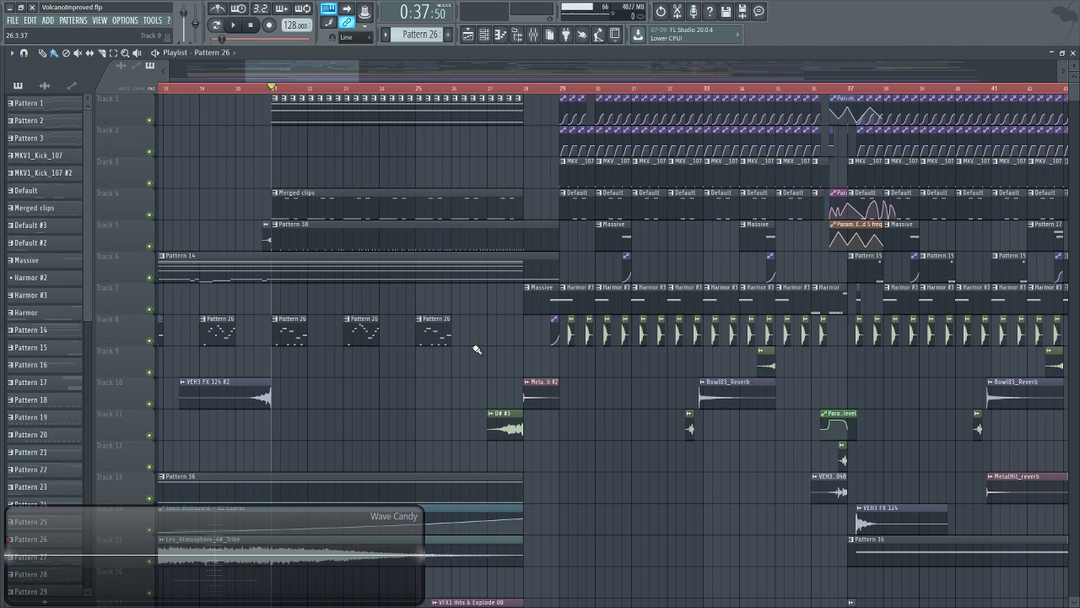
left_click(567, 90)
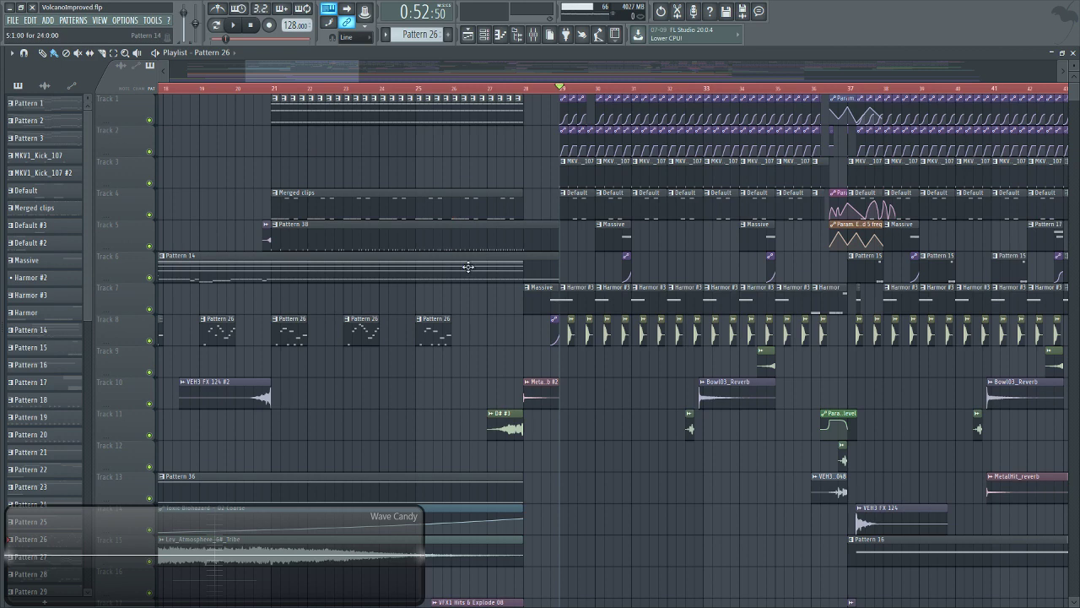
mouse_move(355, 81)
left_mouse_down()
mouse_move(313, 78)
mouse_move(365, 82)
mouse_move(352, 79)
left_mouse_up()
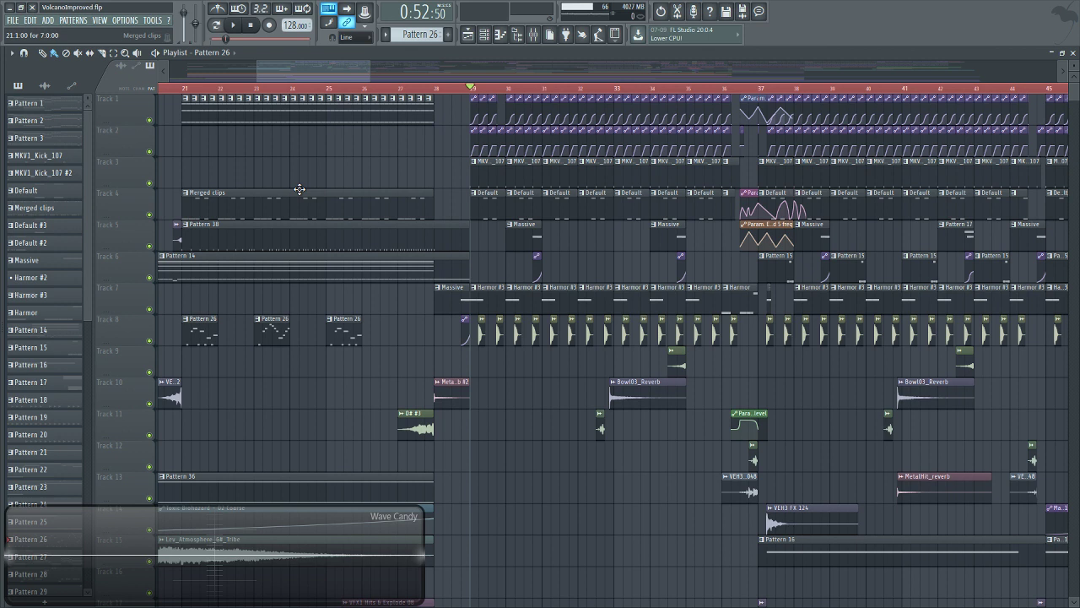
Play the song from bar 28 into the drop and stop playback.
left_click(433, 88)
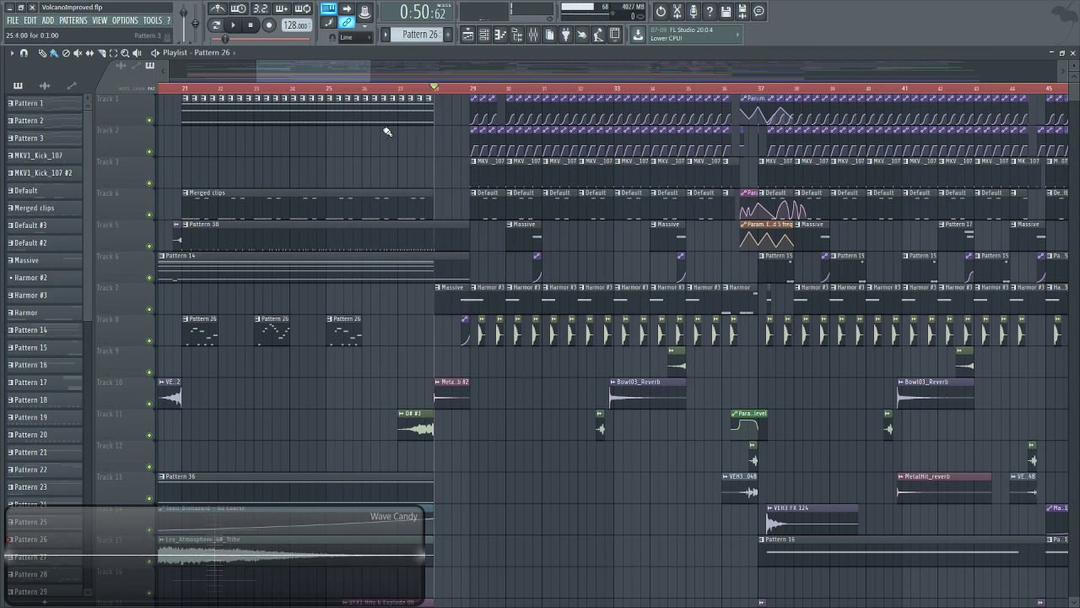
left_click(244, 31)
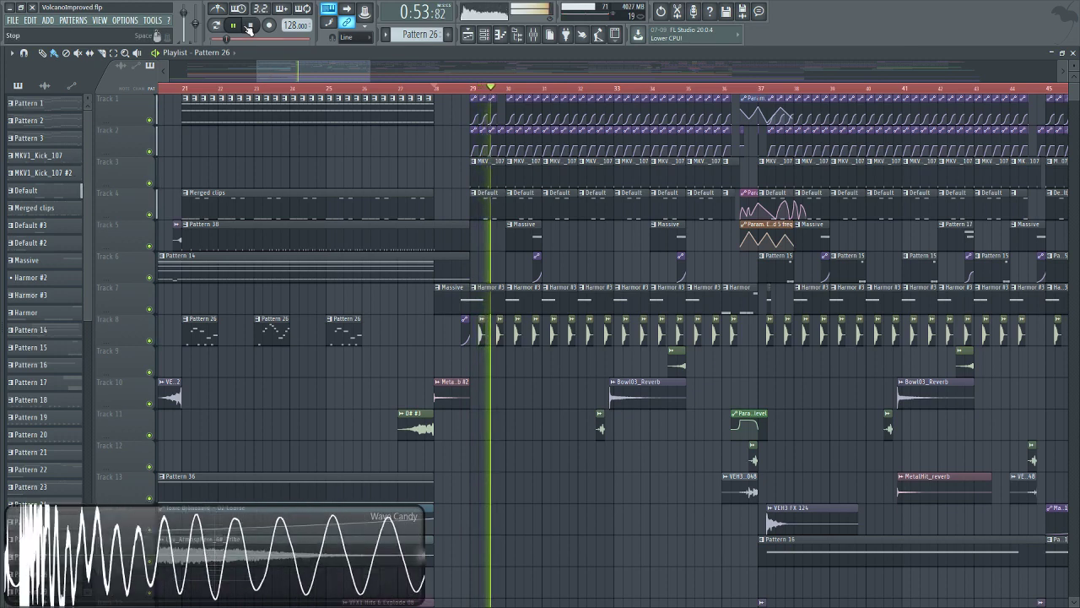
left_click(252, 28)
Play the opening of the drop from bar 29 and stop playback.
left_click(473, 89)
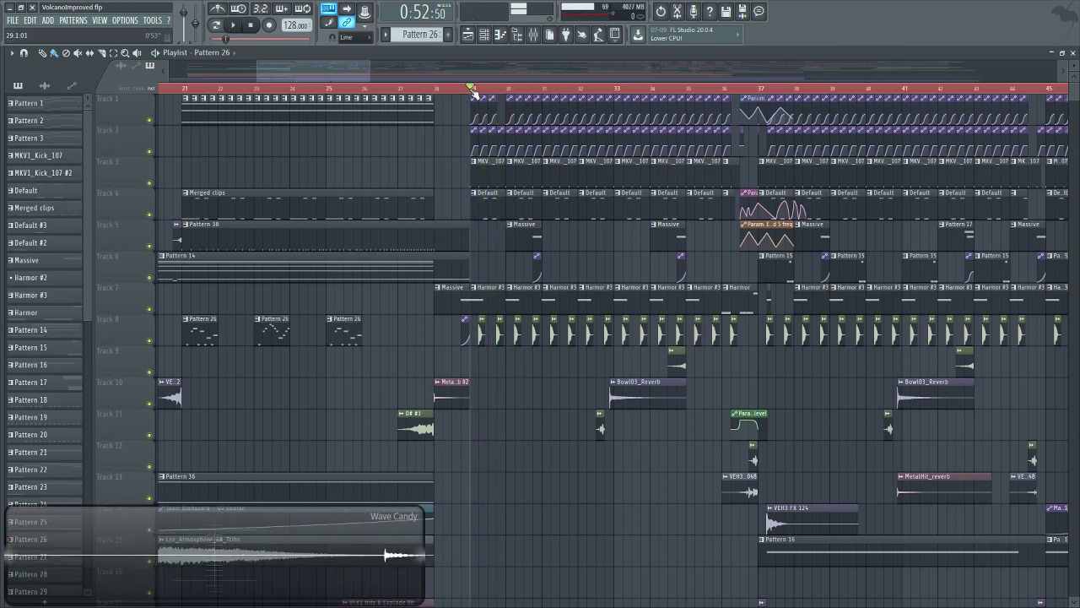
scroll(474, 92, "up", 4)
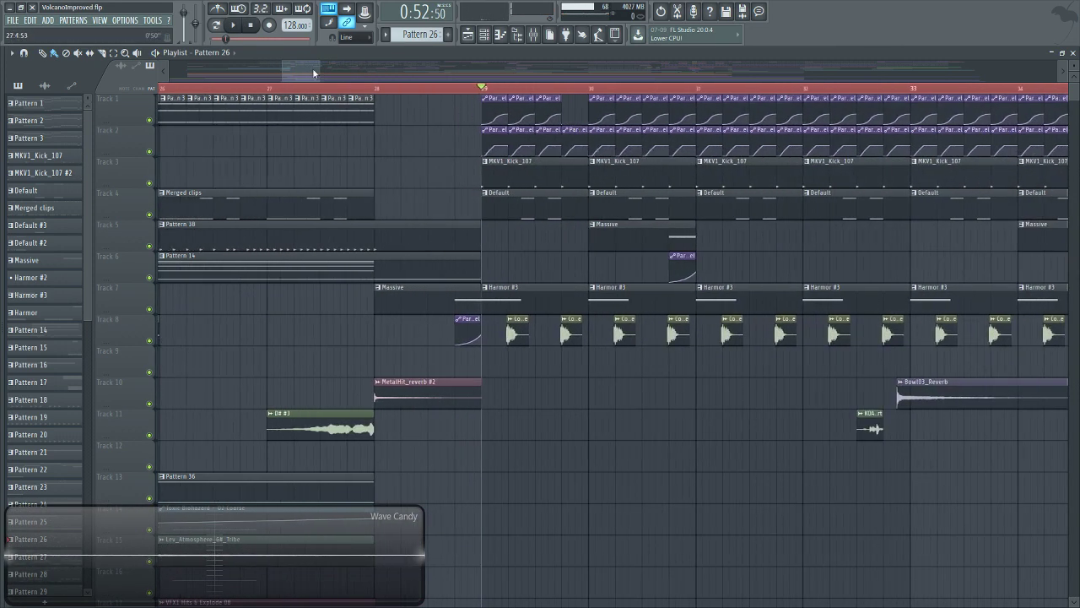
left_click(240, 26)
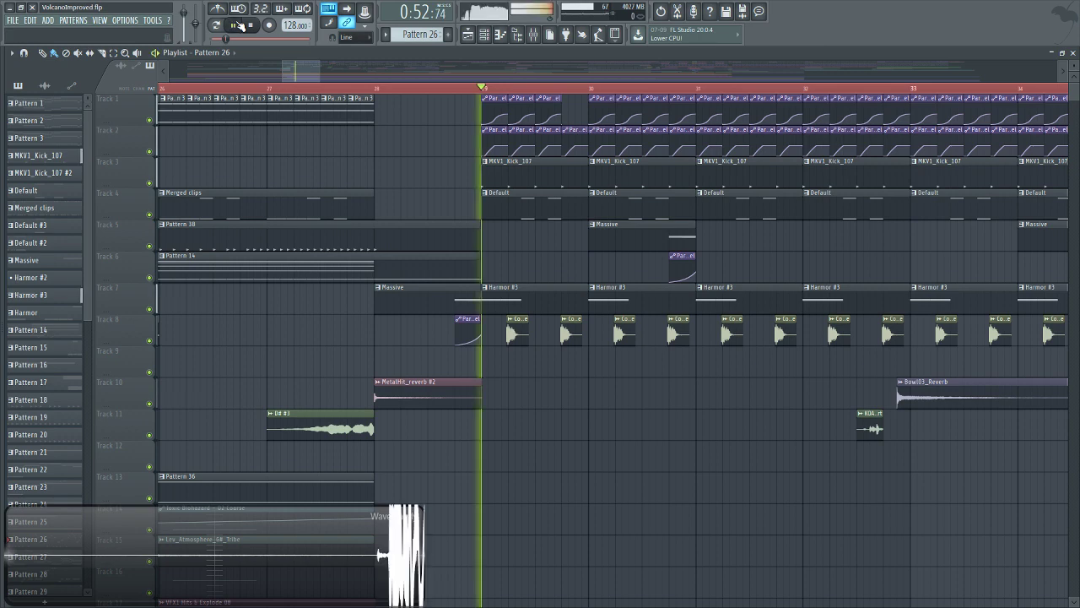
left_click(254, 25)
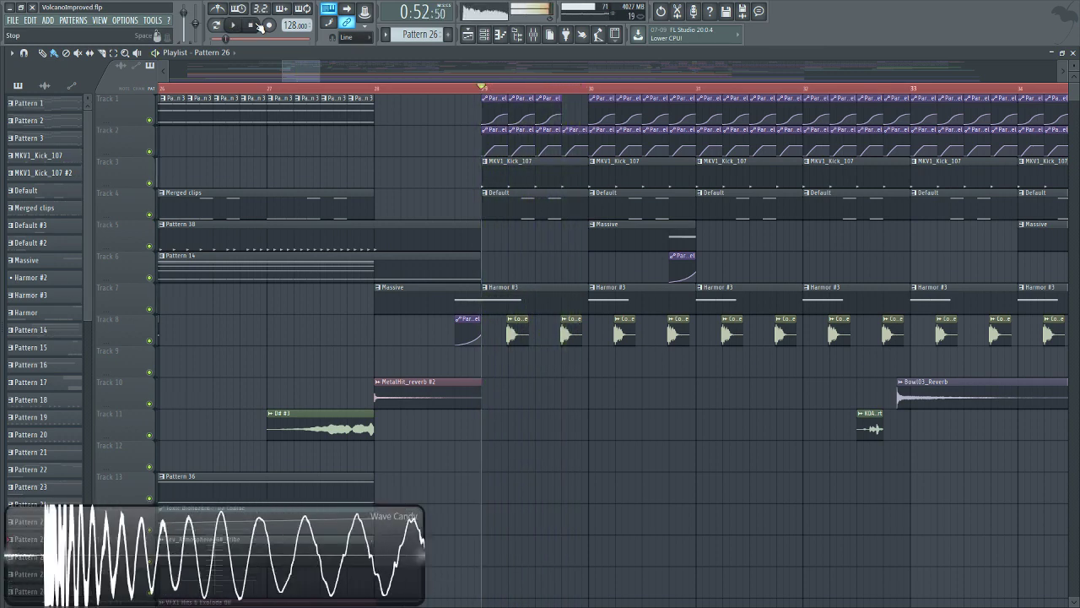
Pick the Harmor #3 clip at bar 29 and check which channels it uses in the channel rack.
left_click(502, 301)
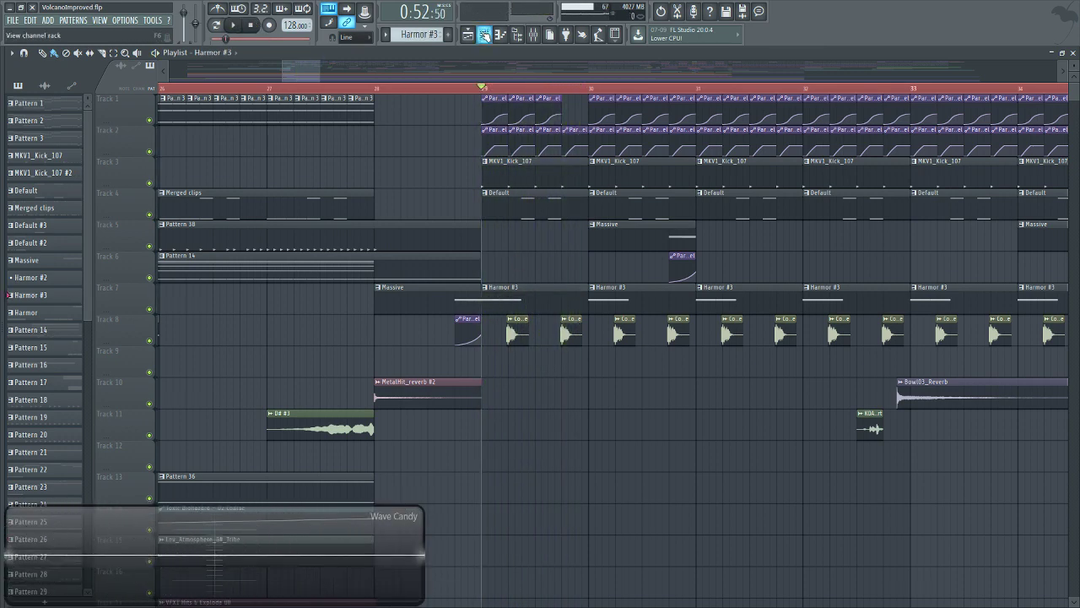
left_click(485, 35)
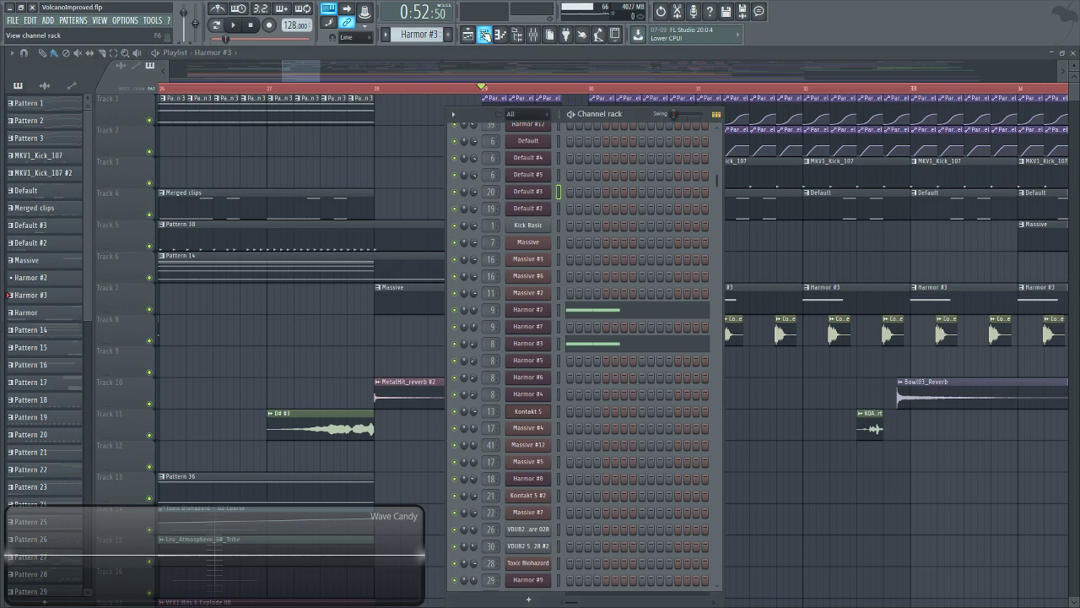
left_click(485, 35)
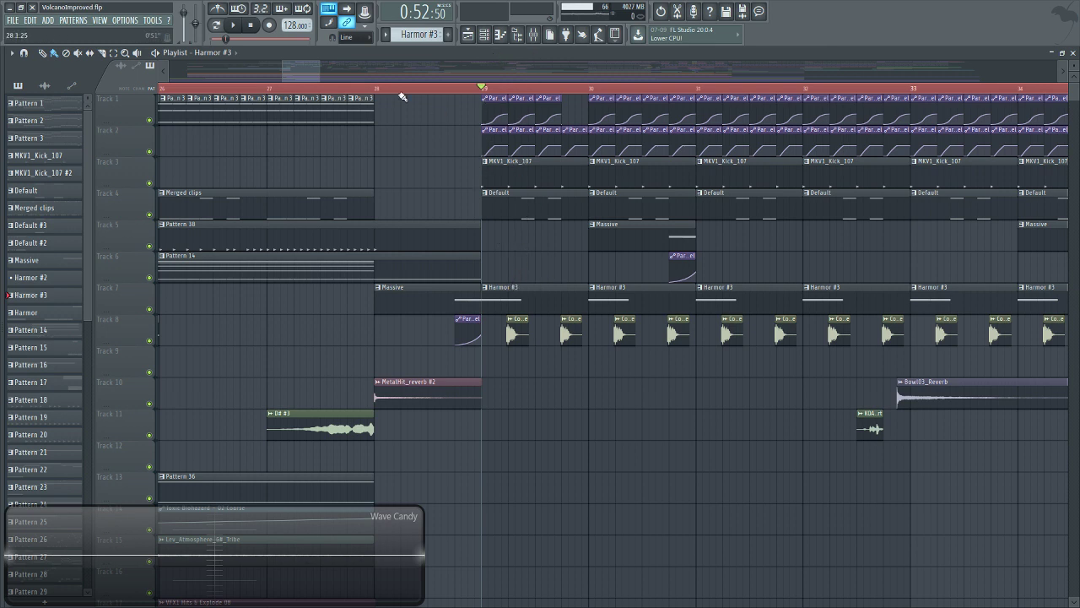
Survey the drop's arrangement in the playlist, from the full section back to the first bars after bar 29.
left_click_drag(306, 71, 353, 93)
scroll(353, 93, "down", 4)
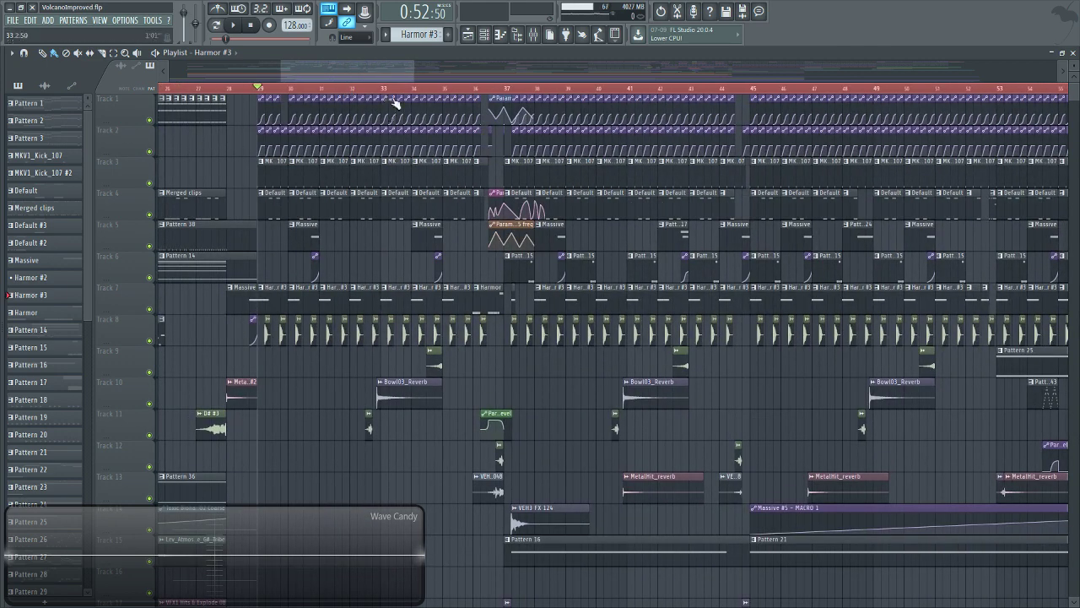
mouse_move(389, 72)
left_mouse_down()
mouse_move(335, 72)
mouse_move(384, 73)
left_mouse_up()
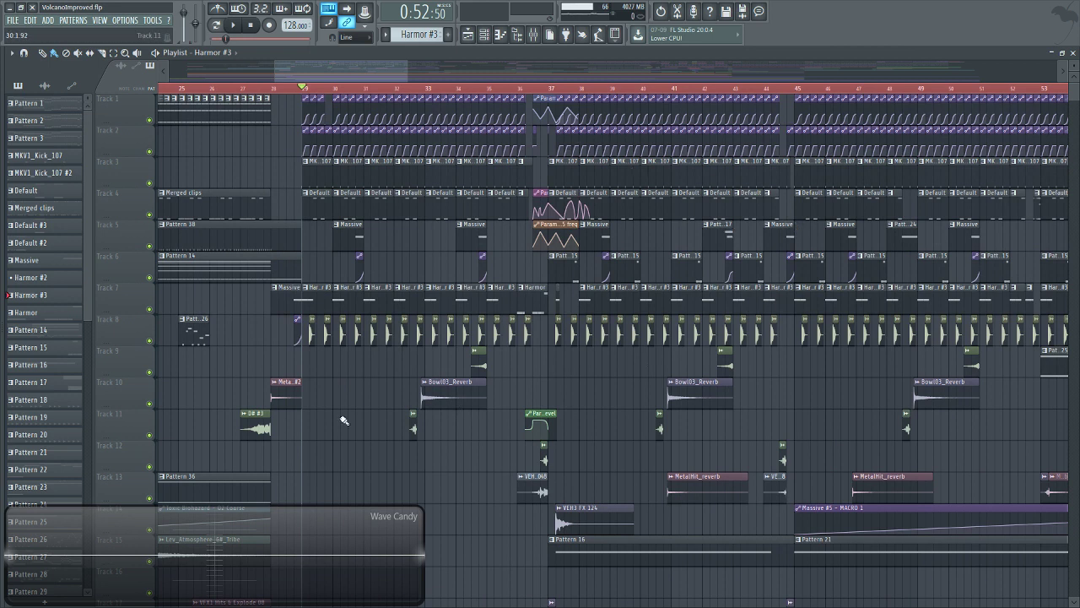
left_click_drag(372, 69, 359, 90)
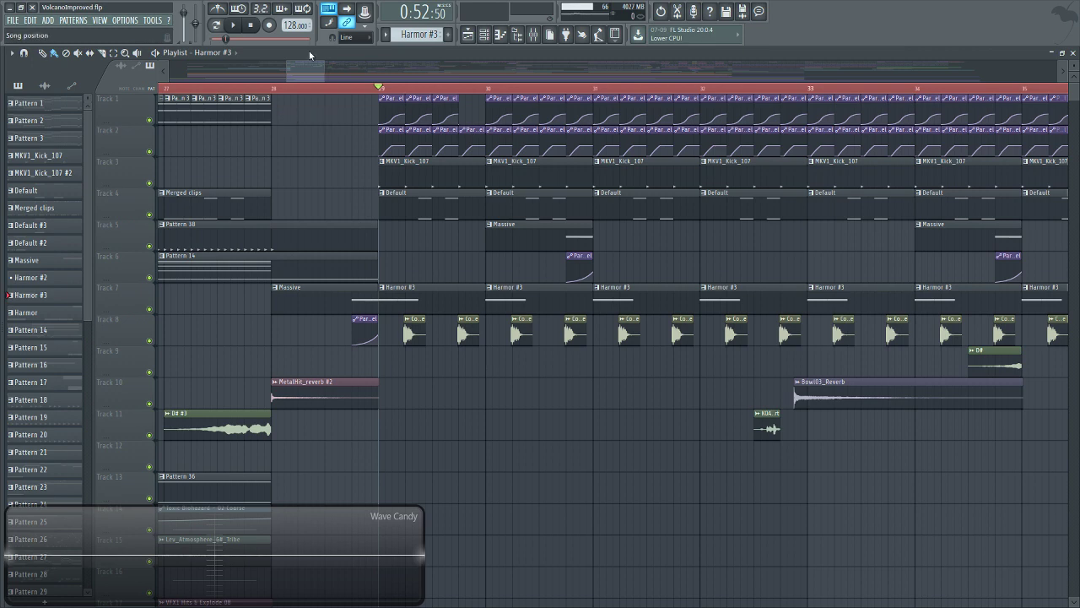
left_click_drag(289, 69, 302, 69)
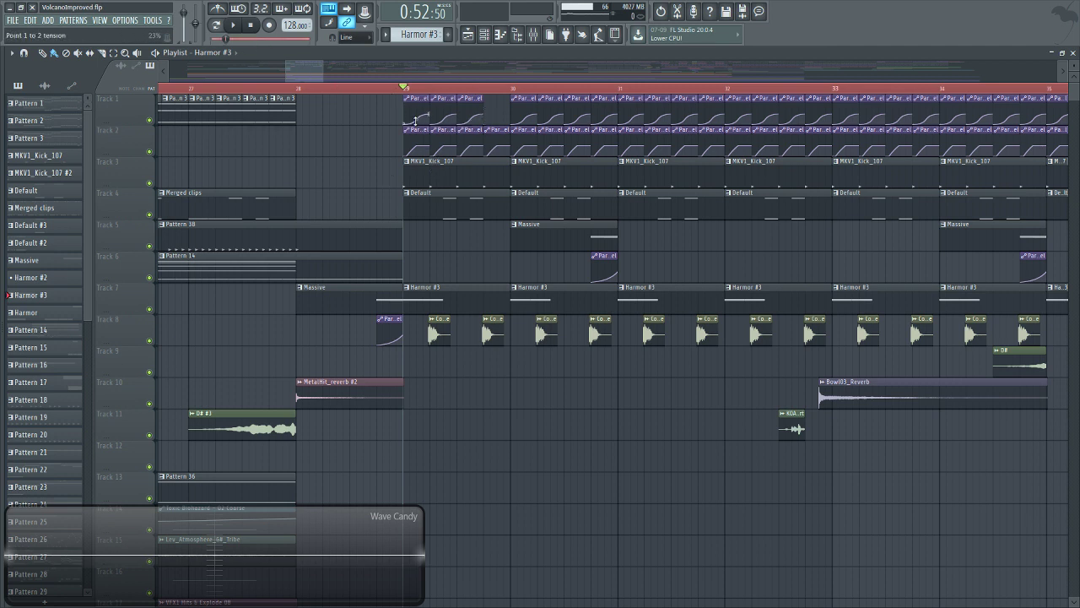
Show the channel rack, switch to pattern mode and play the Harmor #3 pattern briefly.
left_click(484, 35)
left_click(216, 27)
key("space")
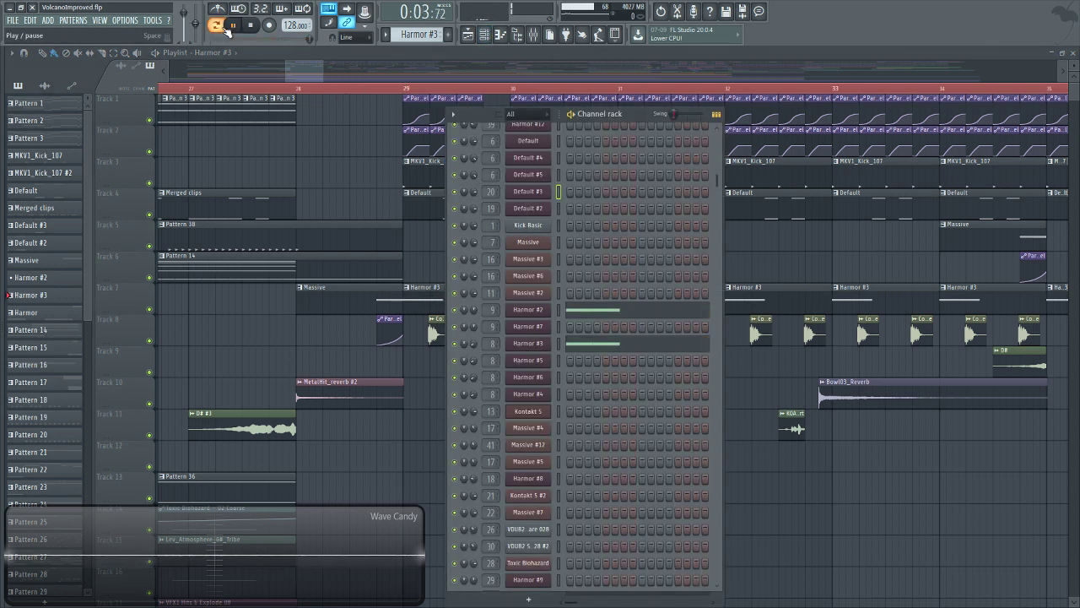
left_click(233, 25)
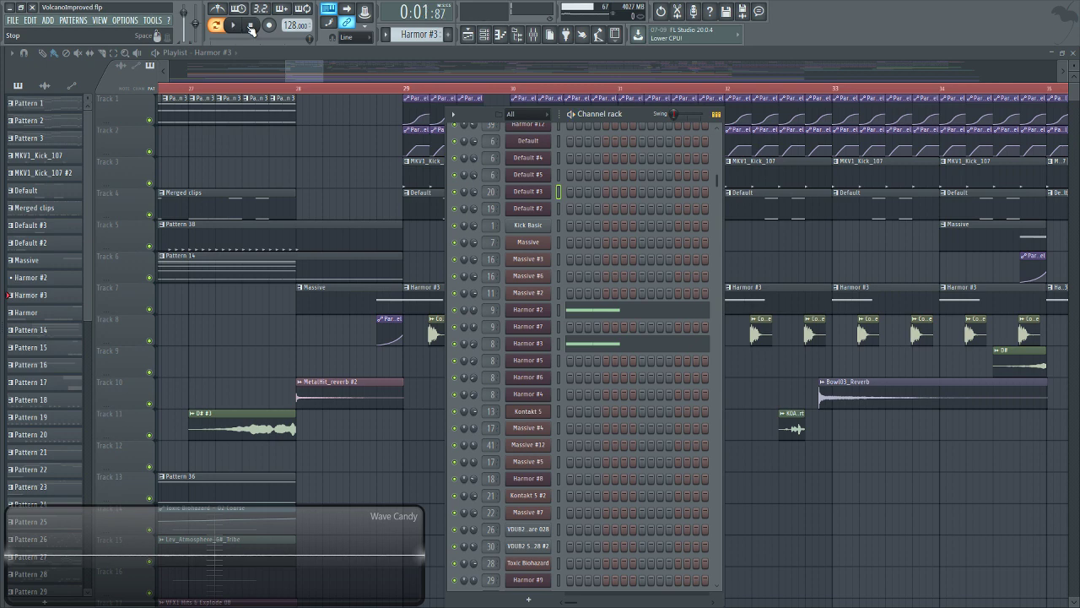
Show the Default #3 piano roll, clear its time selection and play the Harmor #3 pattern from the start.
left_click(501, 35)
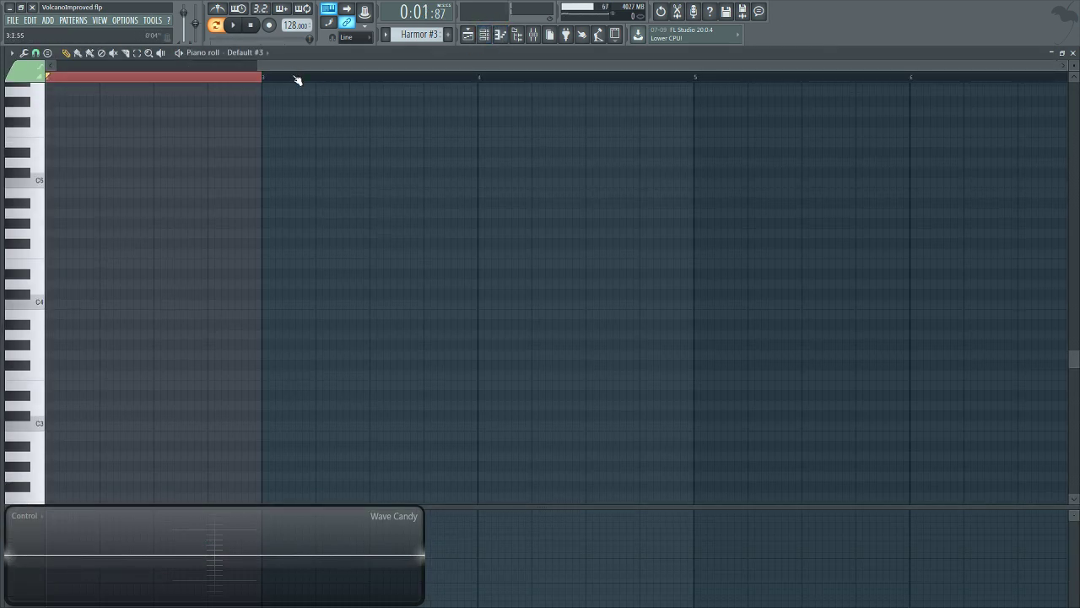
left_click_drag(452, 80, 246, 92)
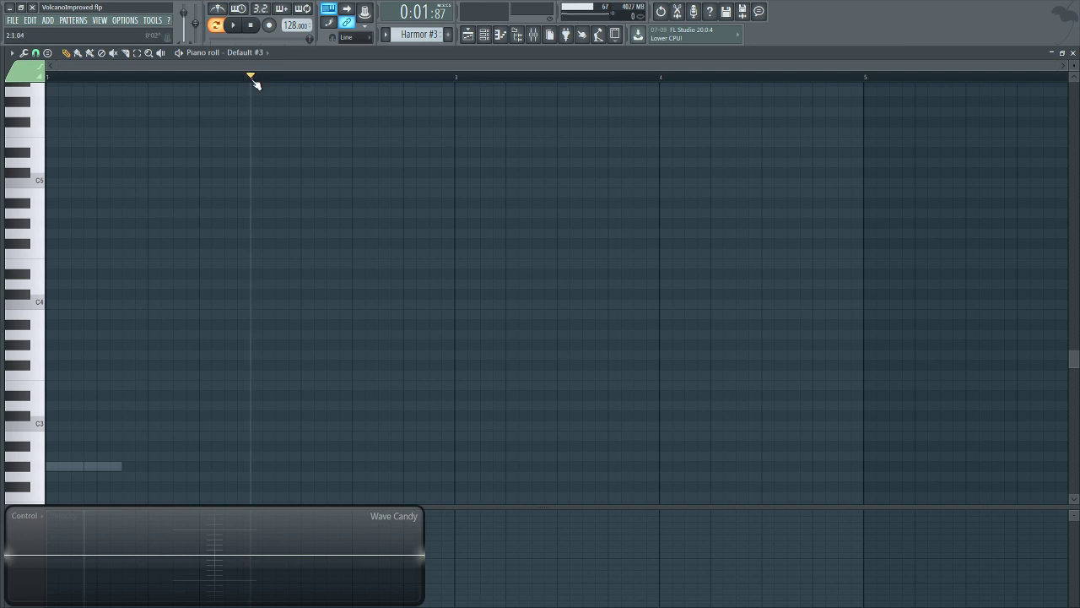
left_click(250, 26)
key("space")
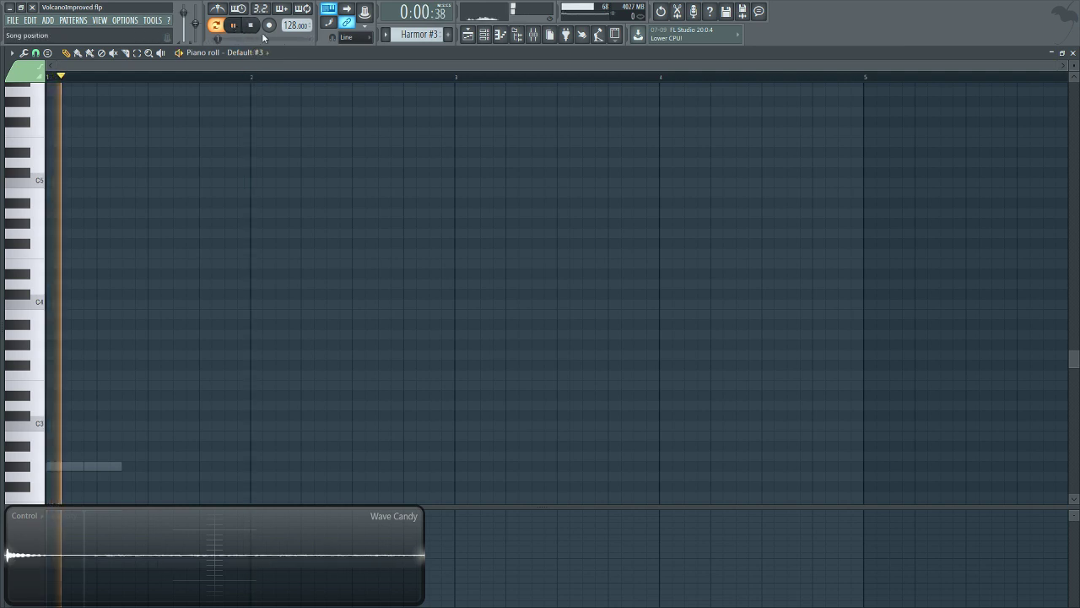
Return to the playlist and play the Harmor #3 pattern in pattern mode with the channel rack shown.
left_click(468, 34)
left_click(393, 88)
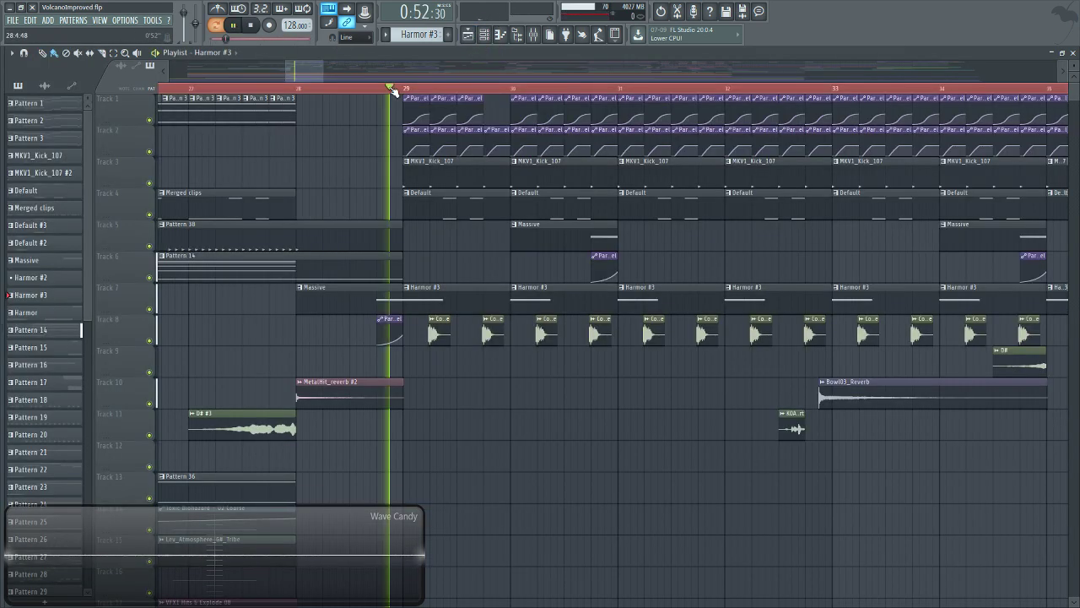
left_click(217, 25)
left_click(485, 35)
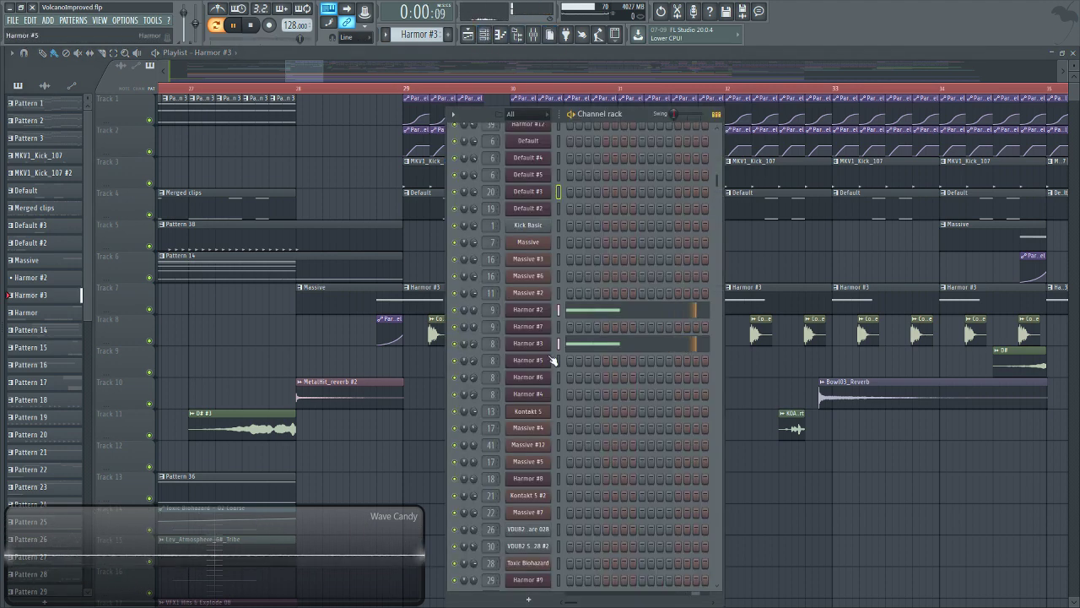
Open the Harmor #2 instrument, stop playback and bring the channel rack back to the front.
left_click(528, 317)
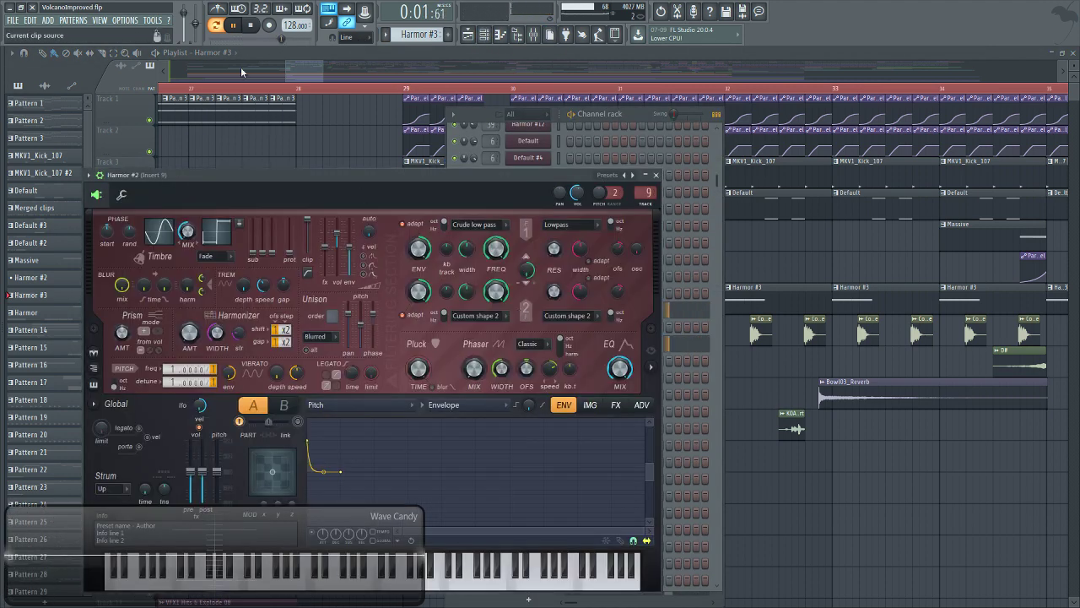
left_click(250, 25)
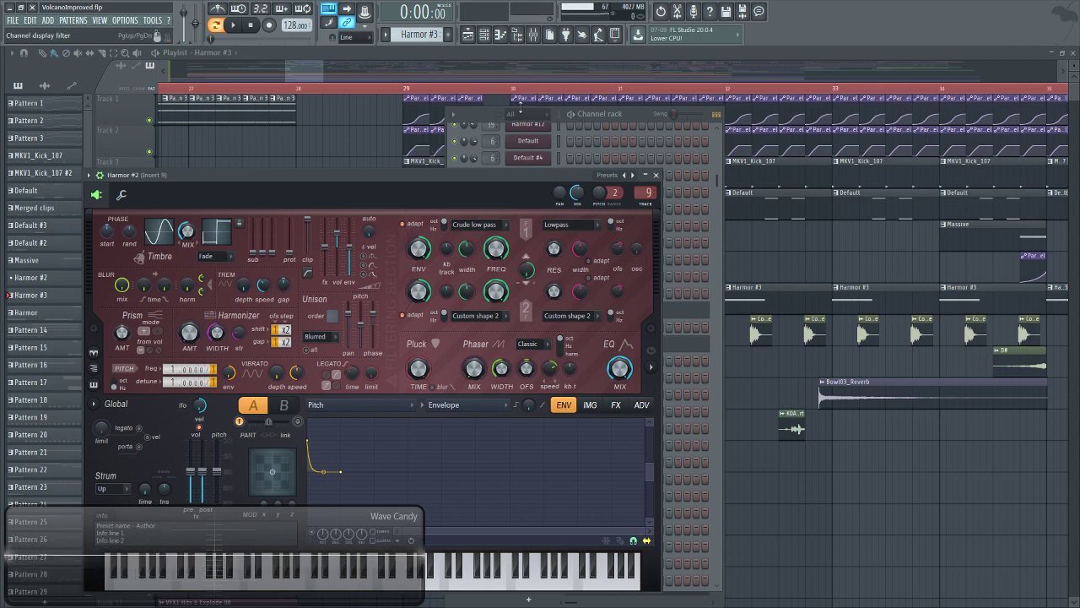
left_click(638, 111)
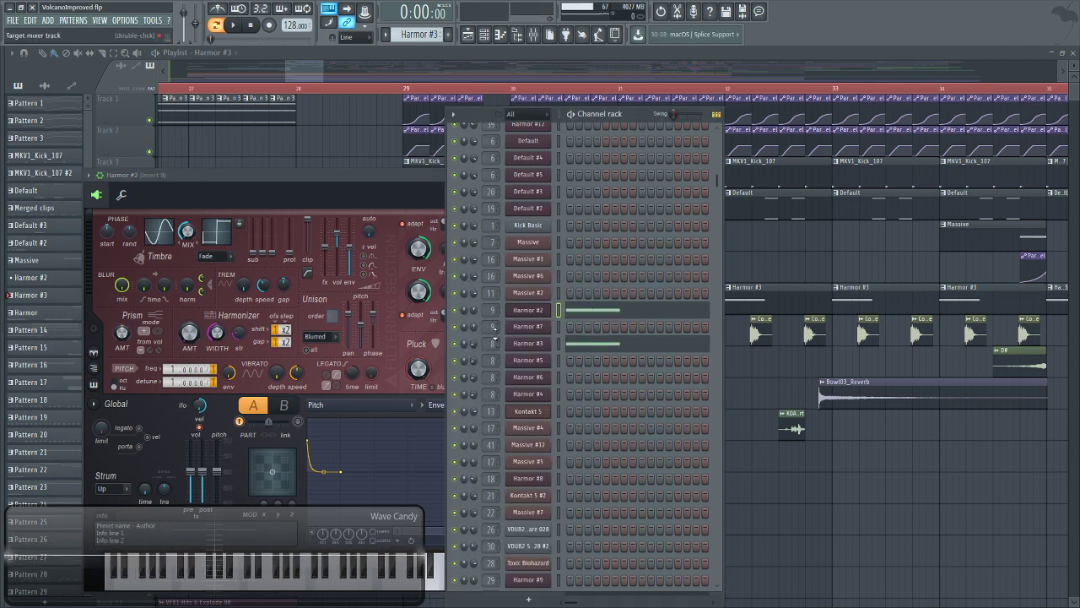
Open the Harmor #3 instrument, inspect its Filter 1 frequency envelope and expand the spectral display section.
left_click(525, 343)
left_click_drag(386, 207, 473, 100)
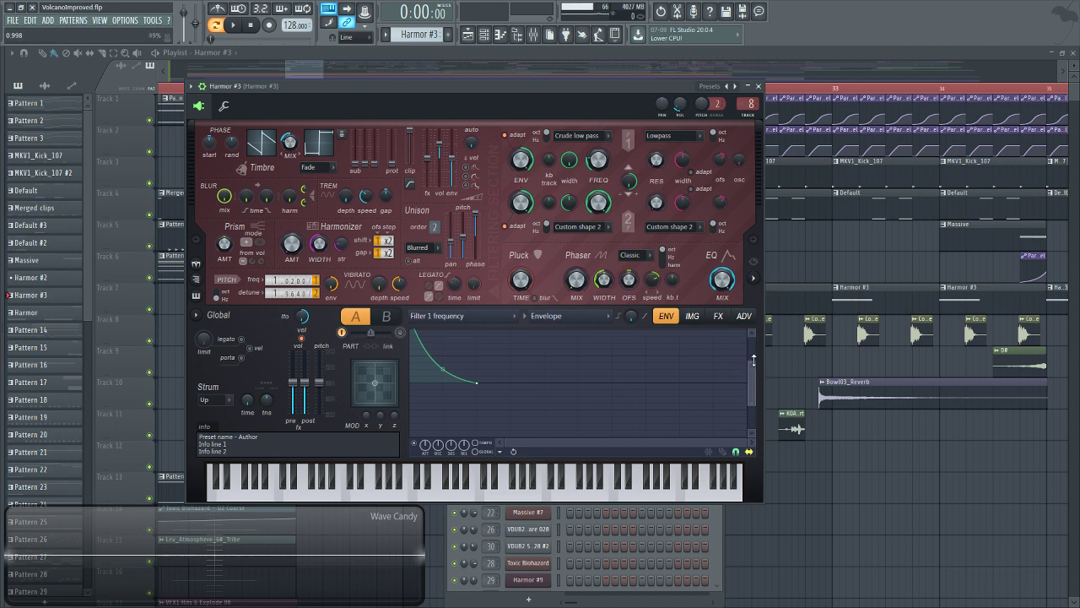
left_click_drag(754, 360, 759, 319)
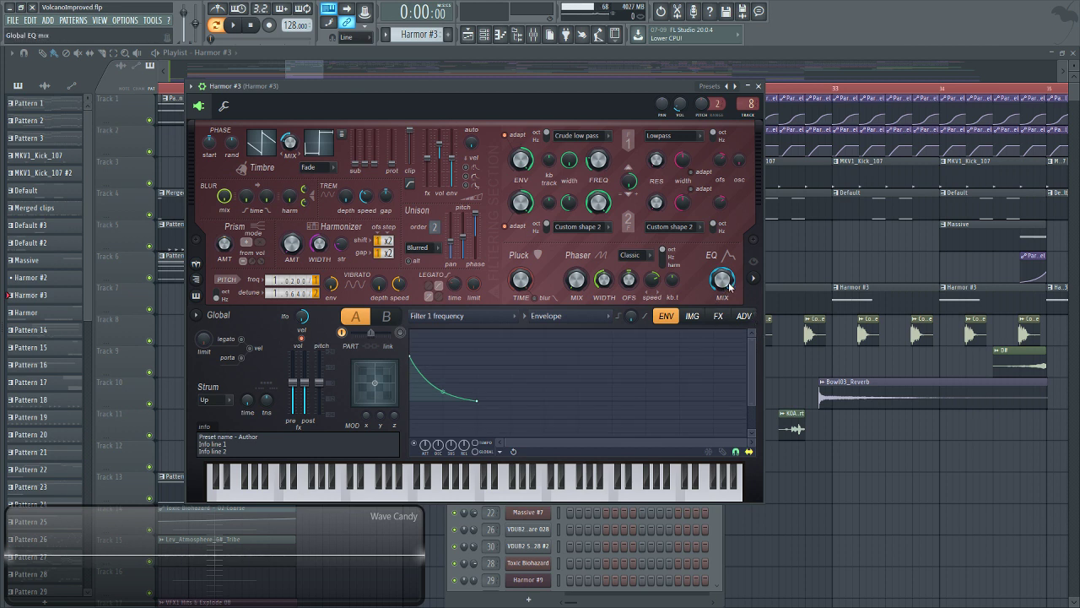
left_click(753, 277)
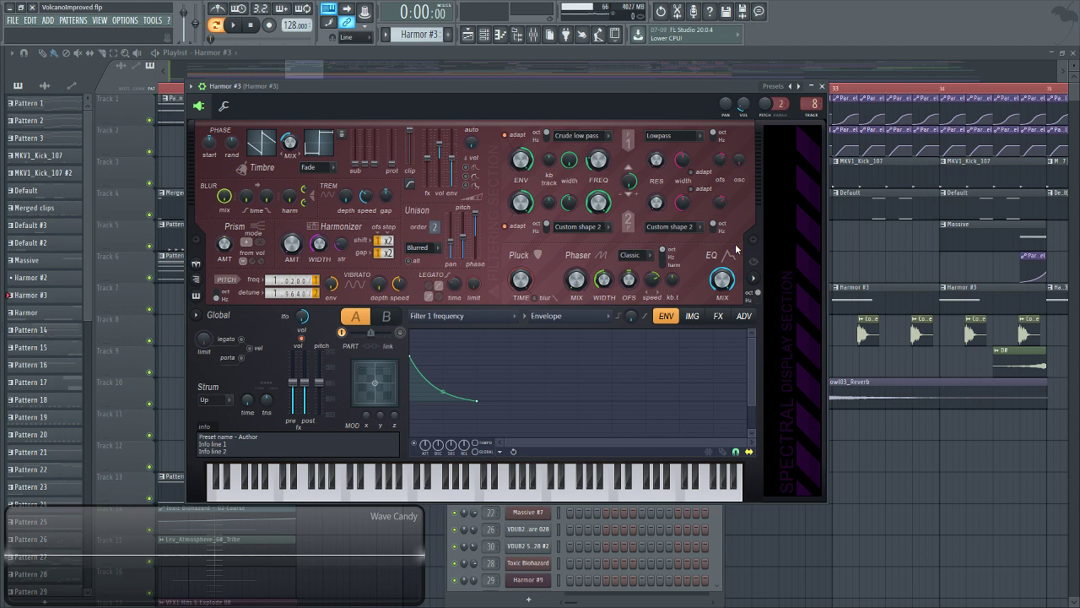
Play several test notes on the Harmor #3 instrument and inspect its harmonic detuning setting.
key("h")
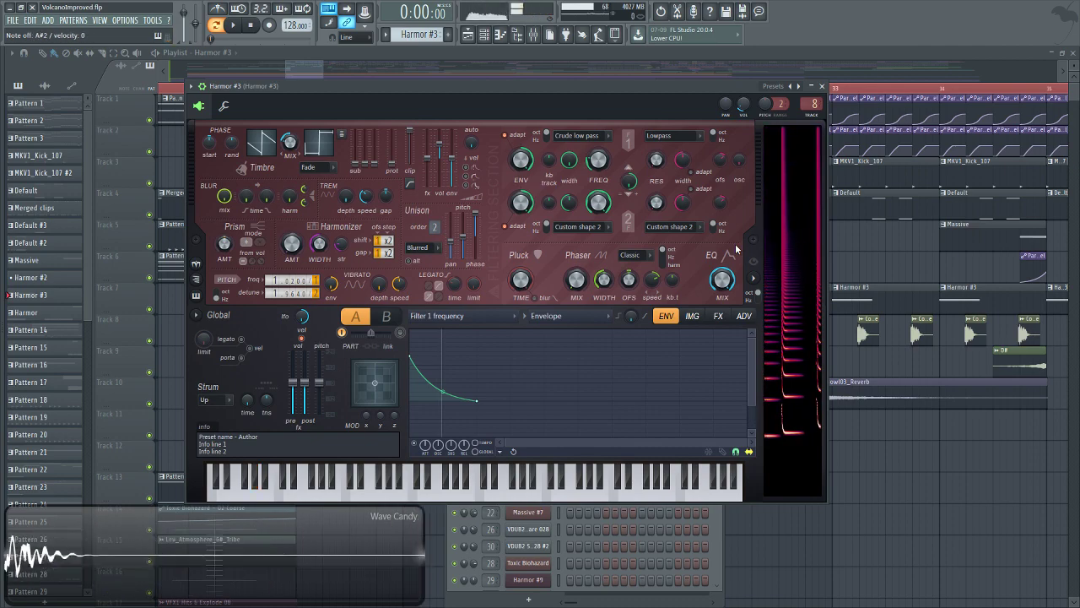
key("5")
key("h")
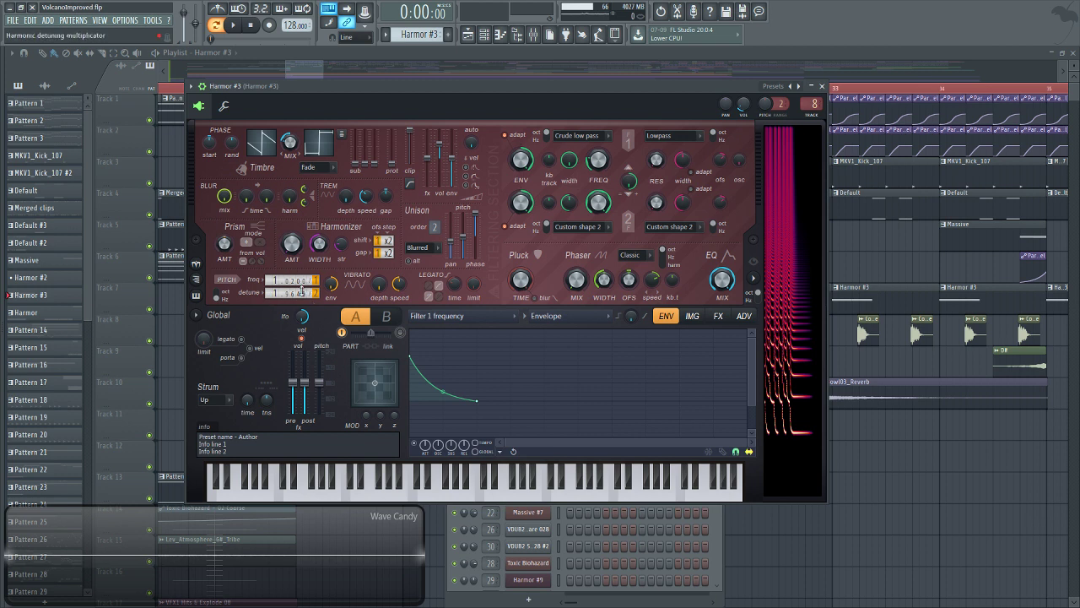
scroll(287, 297, "down", 3)
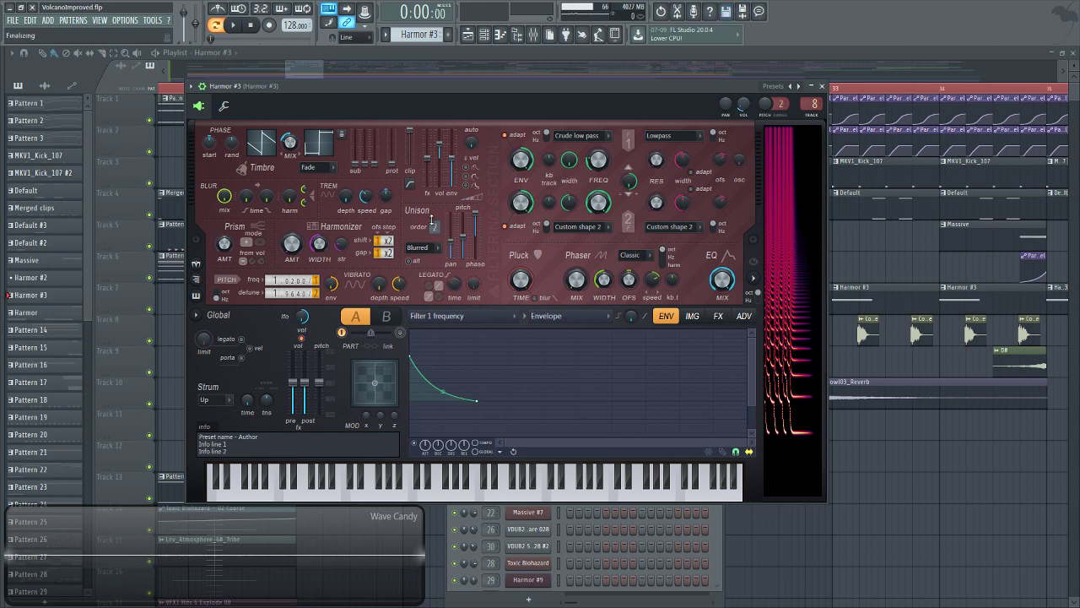
Show the Volume envelope of Harmor #3 and look through the list of articulation targets.
left_click(468, 315)
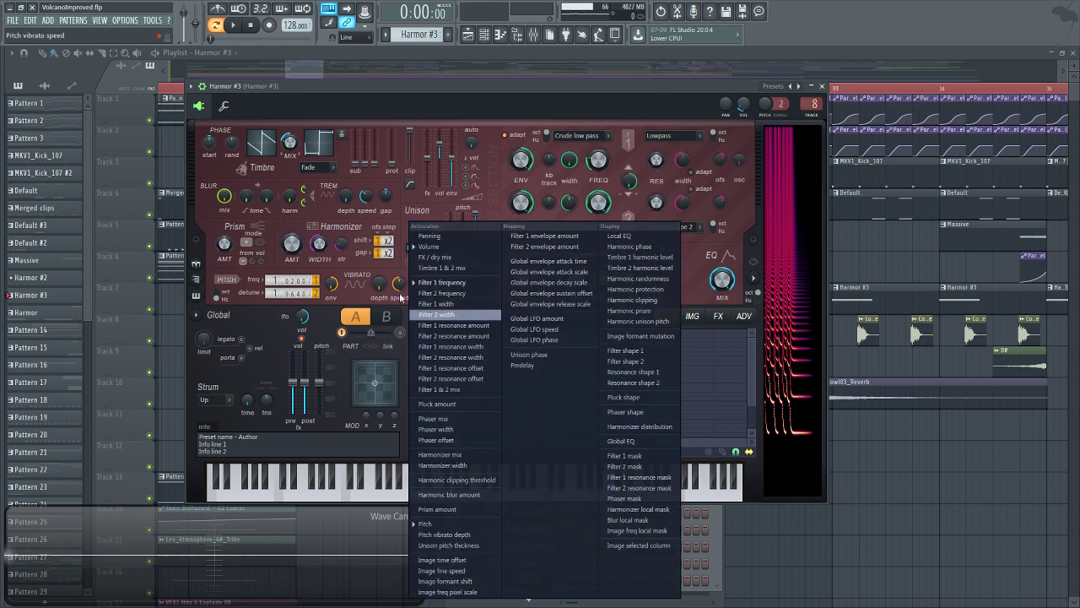
left_click(447, 244)
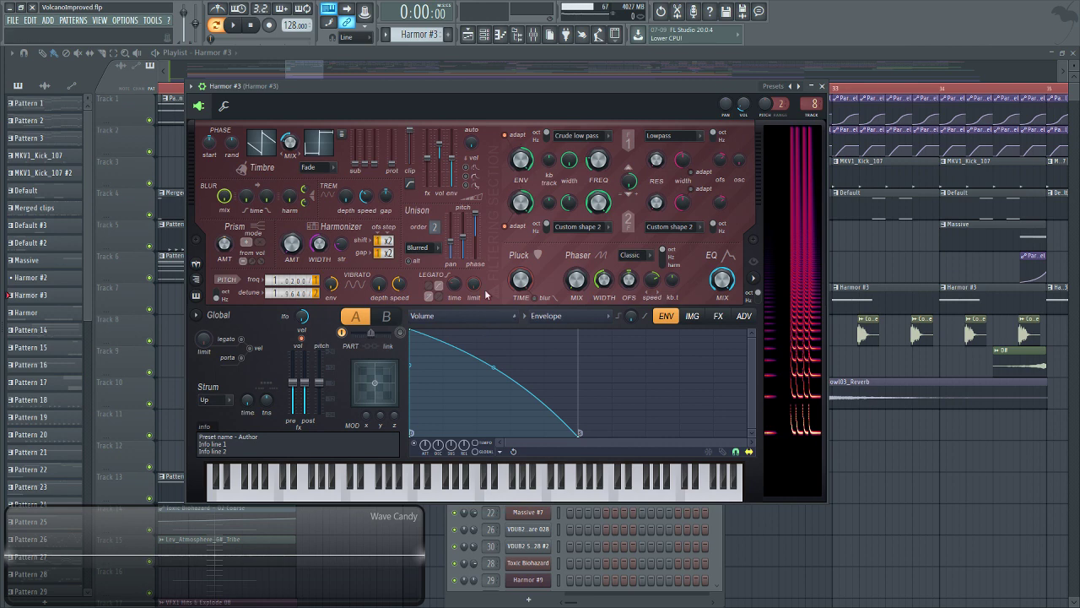
left_click(479, 321)
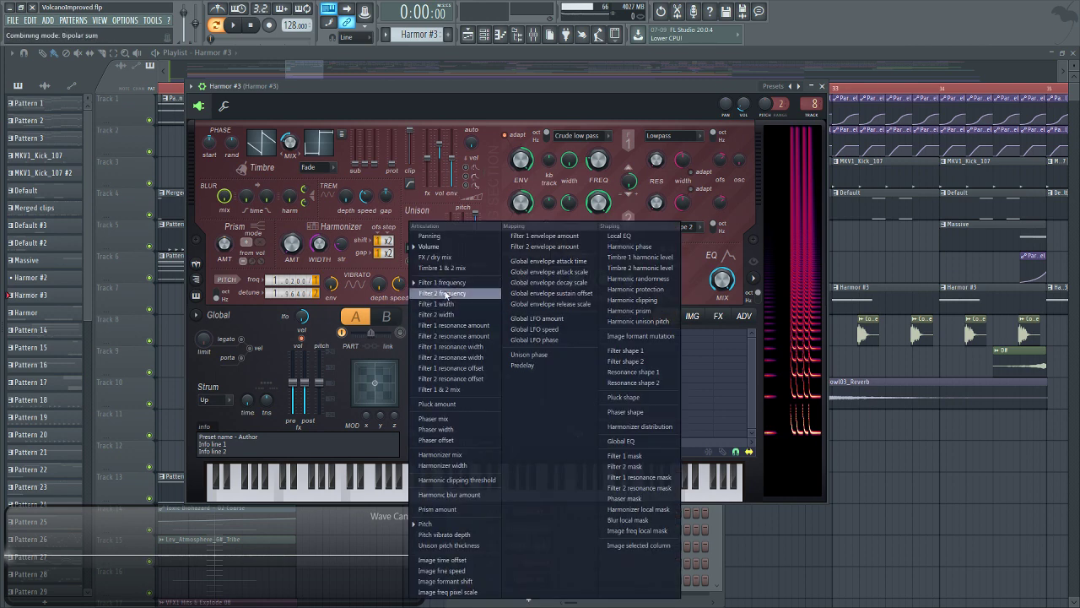
left_click(470, 108)
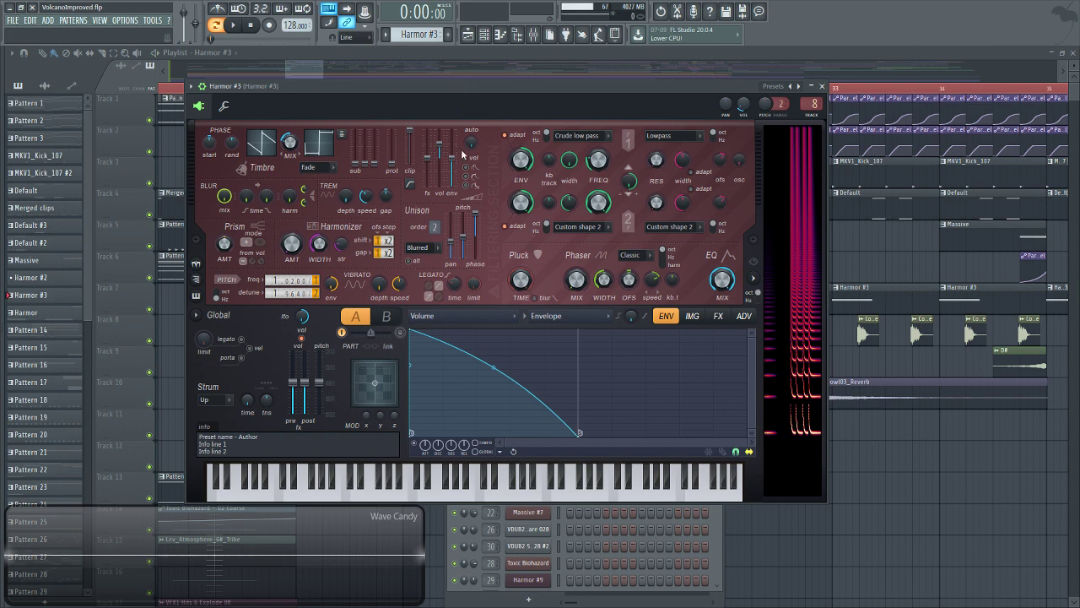
Switch the Harmor #3 envelope editor to Filter 1 frequency and examine its curve.
left_click(461, 319)
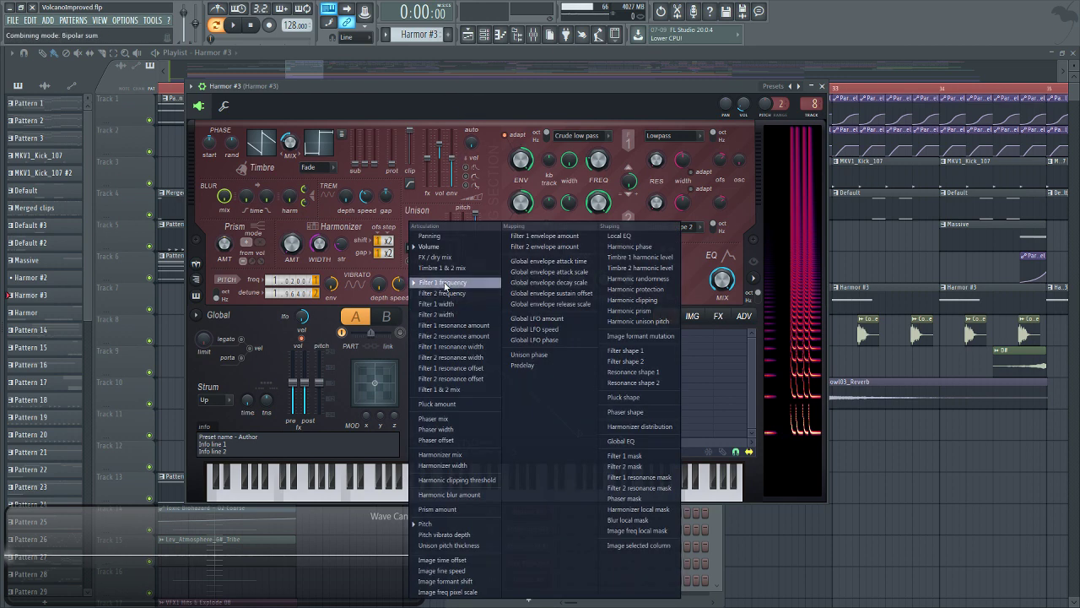
left_click(444, 282)
left_click_drag(753, 362, 752, 346)
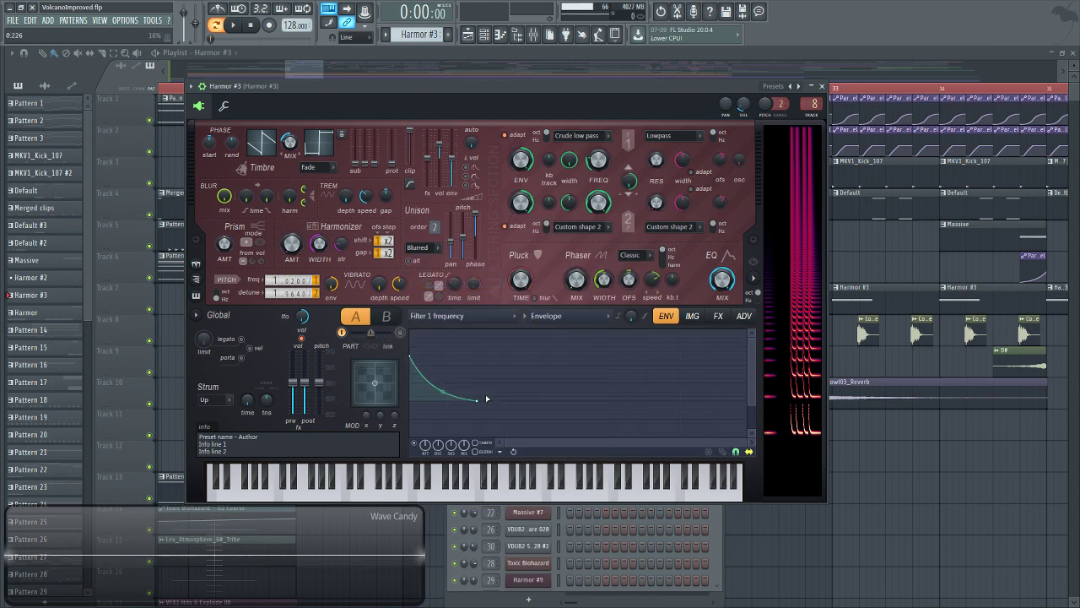
Show the Pitch envelope of Harmor #3 and examine its curve.
left_click(469, 317)
left_click(428, 523)
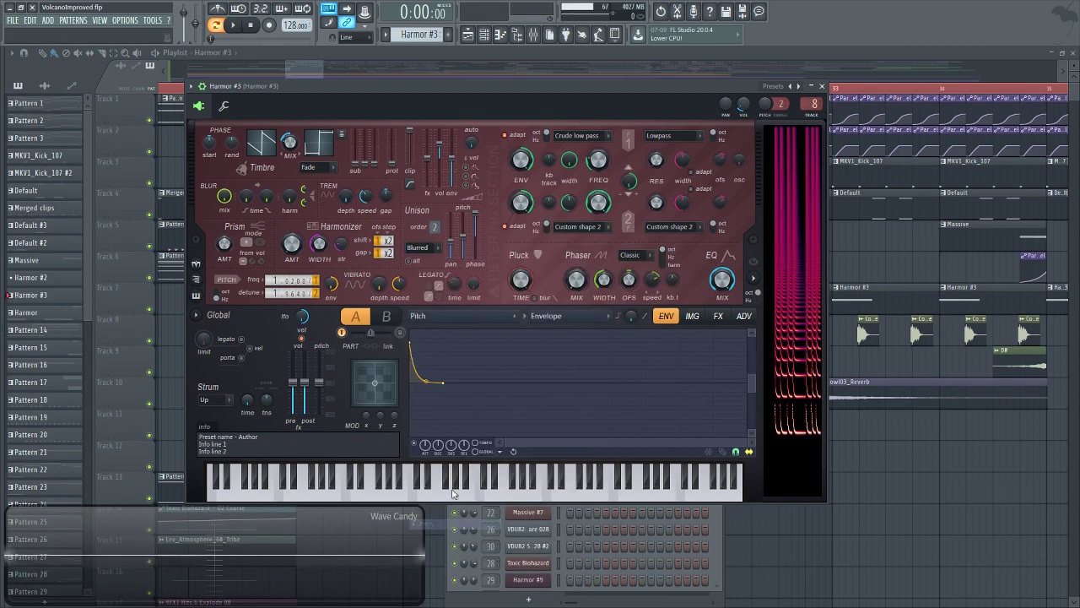
scroll(751, 372, "up", 3)
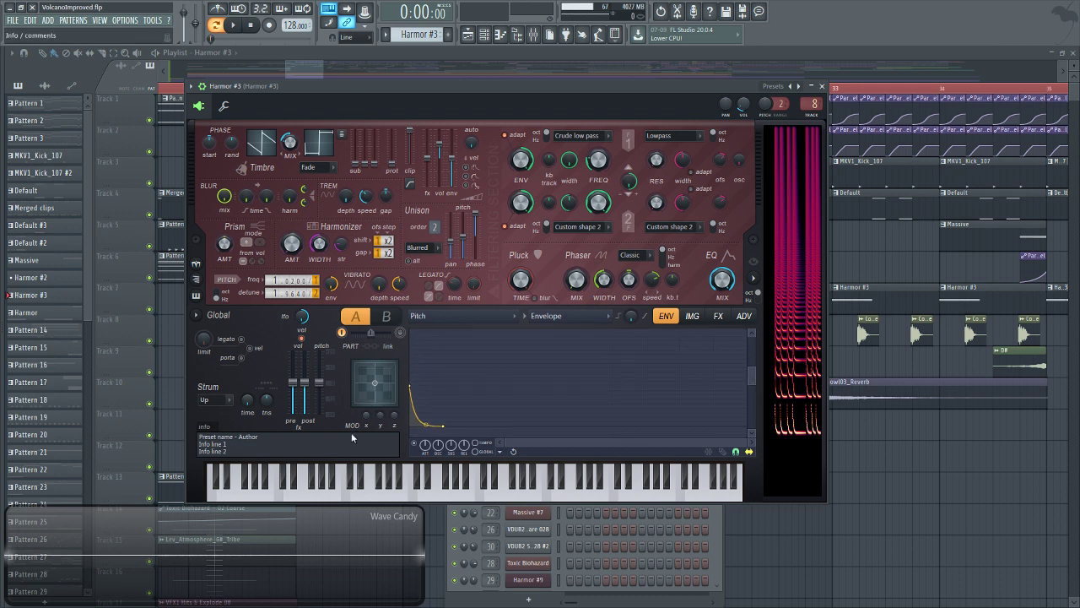
scroll(753, 377, "down", 1)
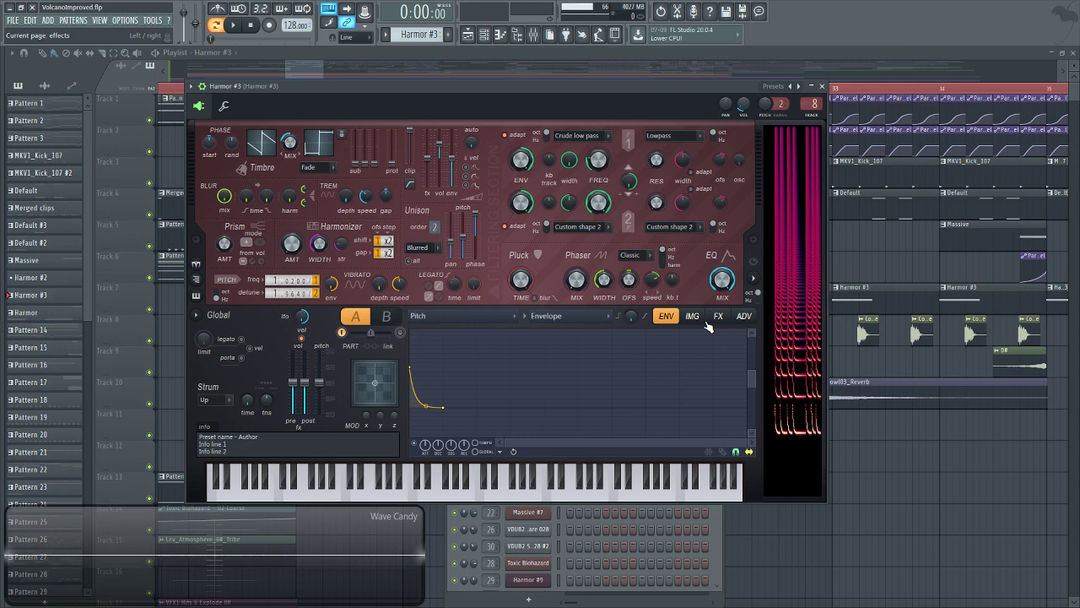
Review the articulation targets of Harmor #3, then show its image page and its effects page.
left_click(493, 318)
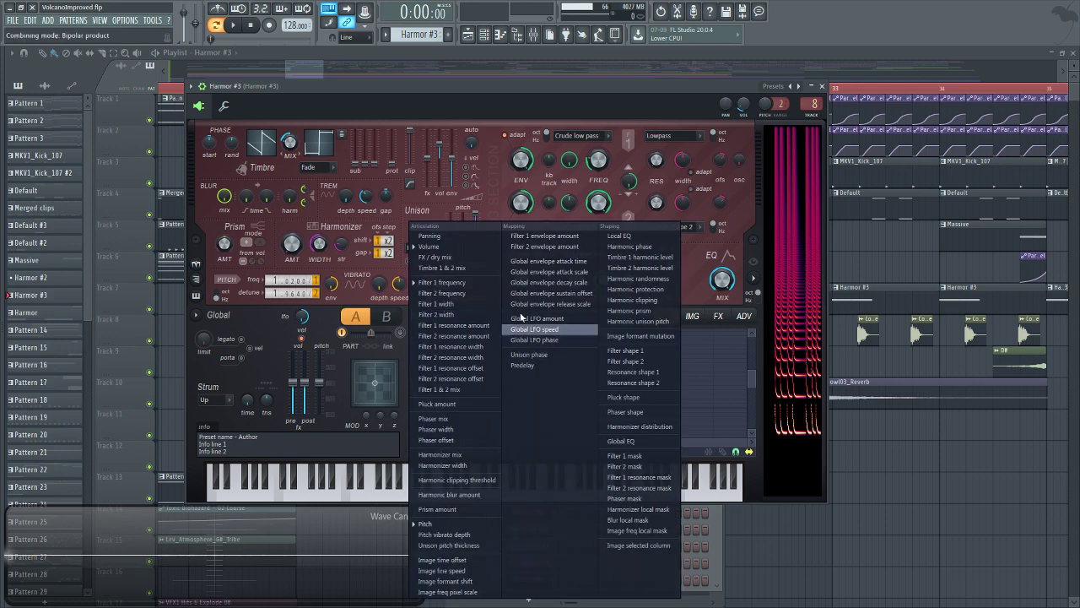
left_click(713, 317)
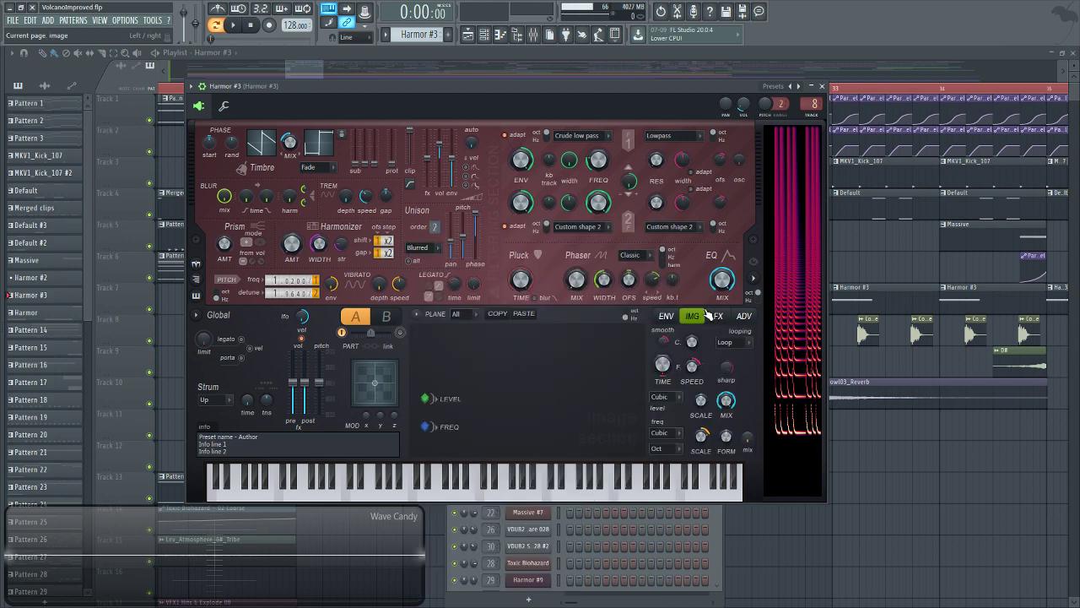
left_click(716, 316)
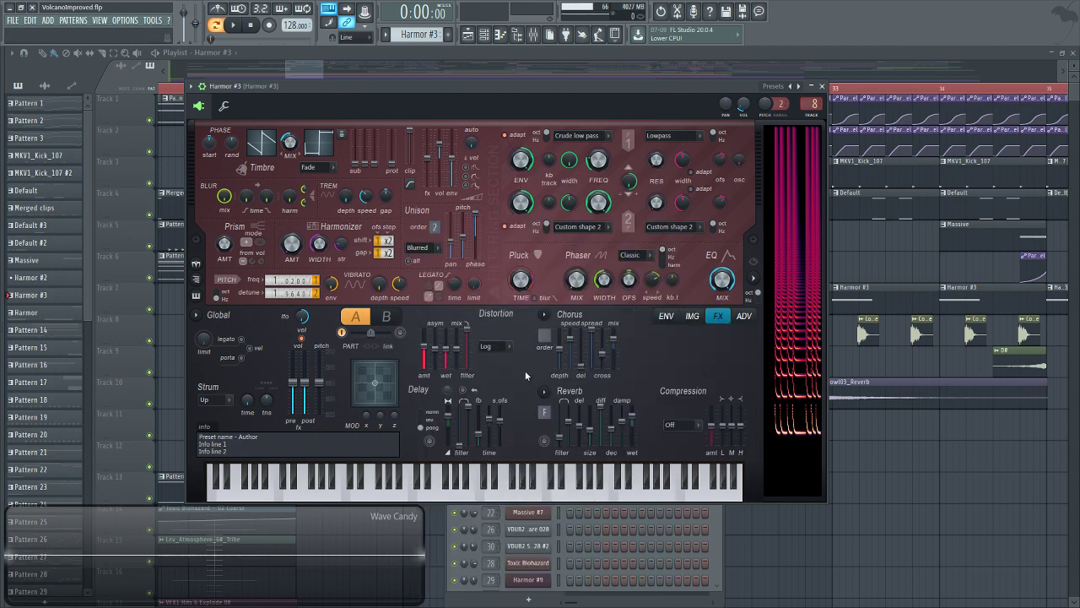
View the Harmor #3 mixer track, then return to the instrument and play a test note.
left_click(534, 35)
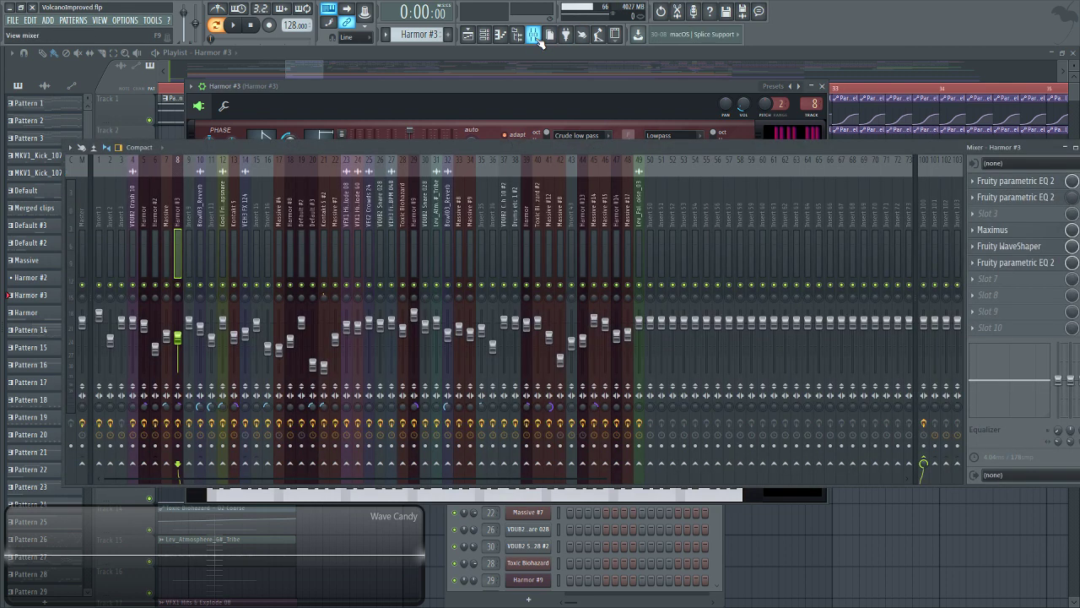
left_click(461, 110)
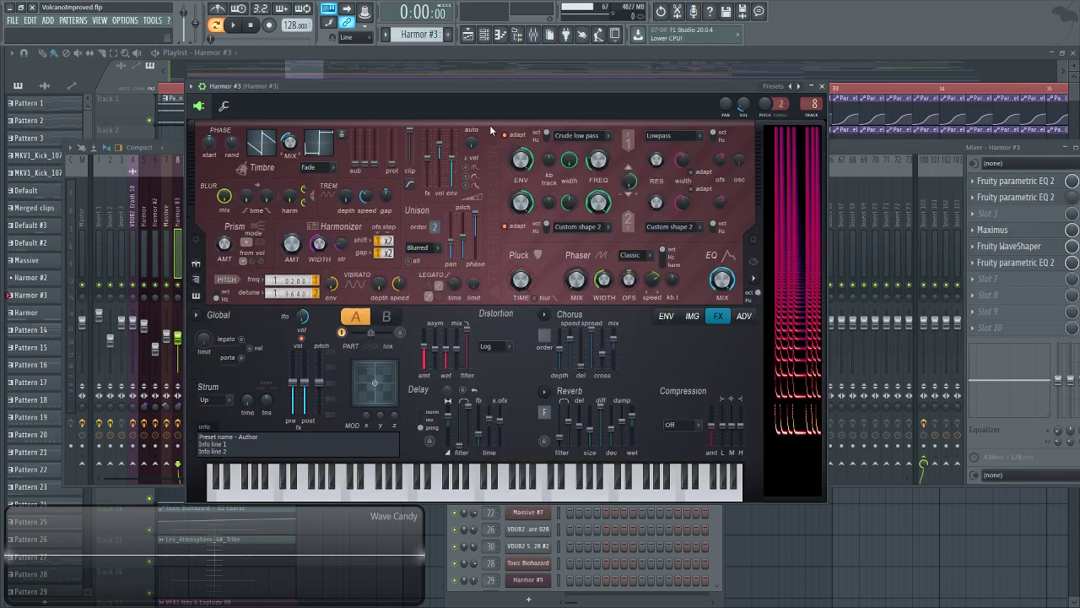
key("h")
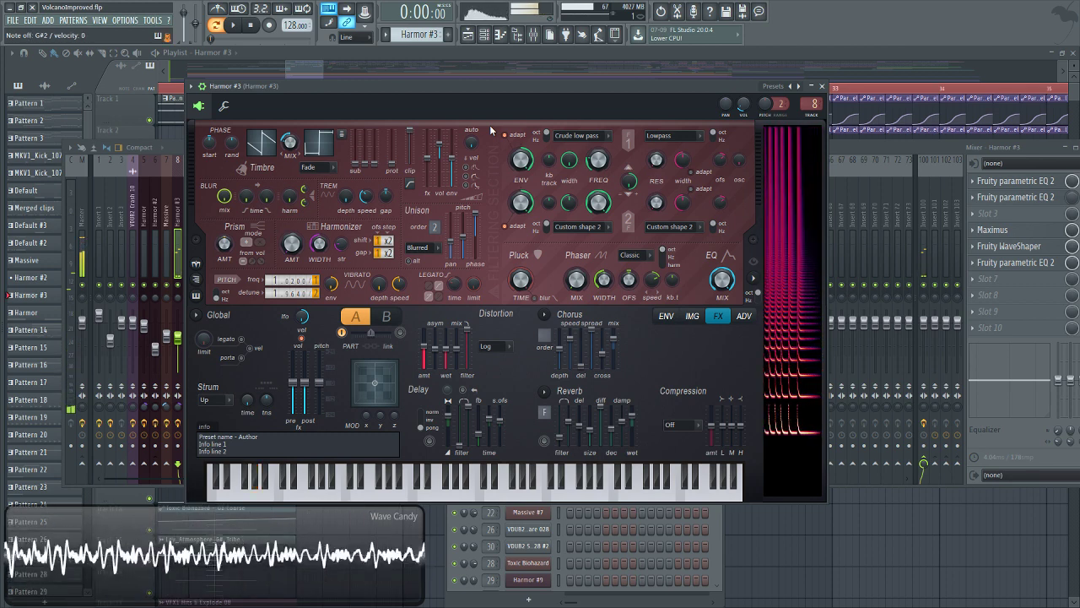
Bring up the mixer, inspect the Fruity parametric EQ 2 in slot 1 of the Harmor #3 track and close it.
left_click(889, 143)
left_click(1018, 181)
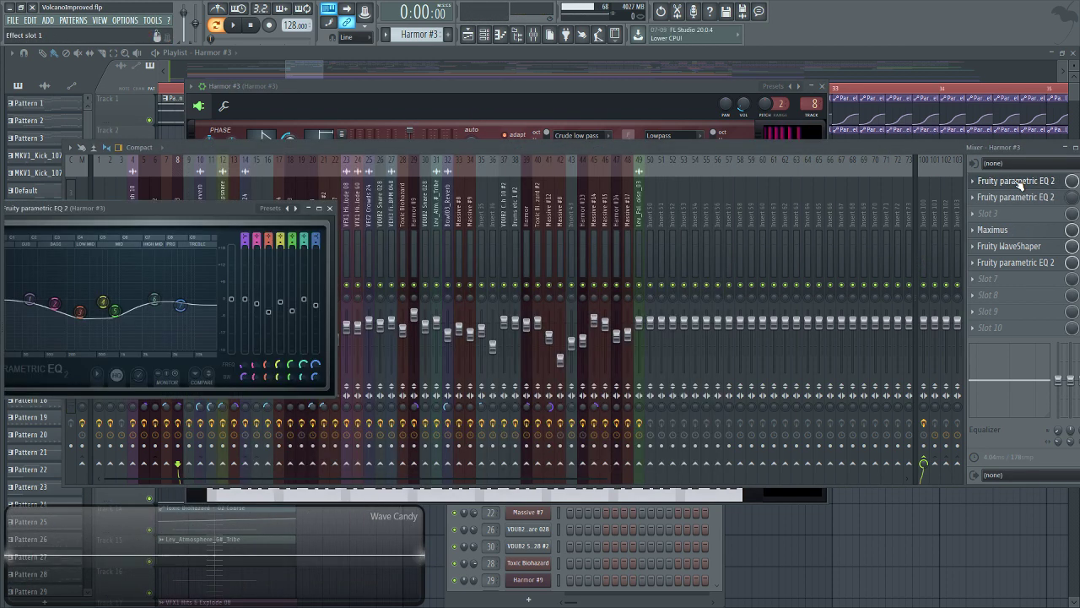
left_click(1019, 182)
left_click(1019, 183)
left_click(1020, 182)
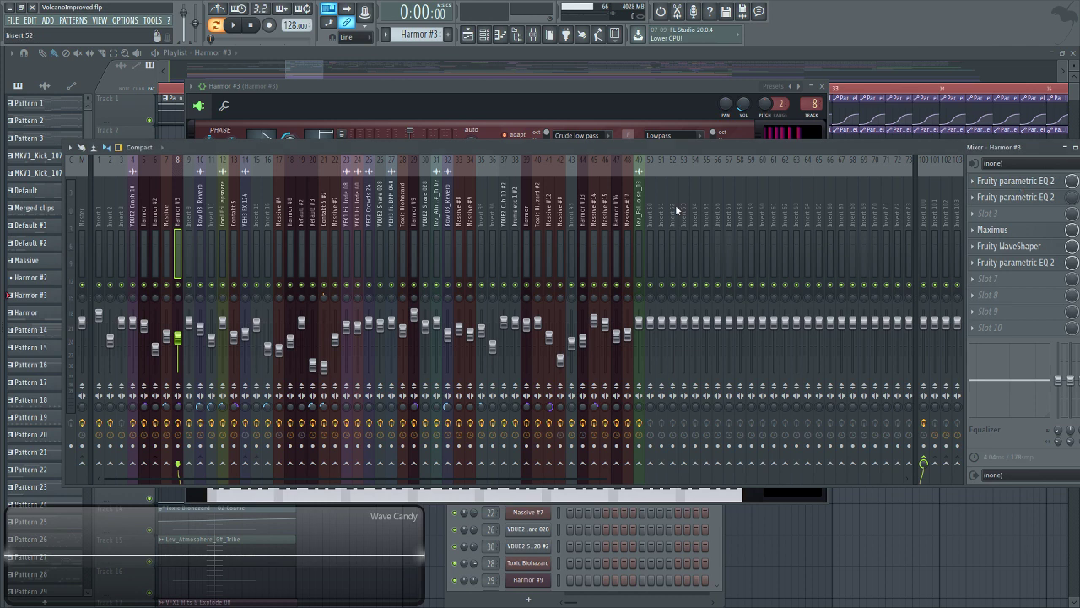
Open Maximus on the Harmor #3 track, inspect its mid, high and master bands, and play a test note.
left_click(1038, 231)
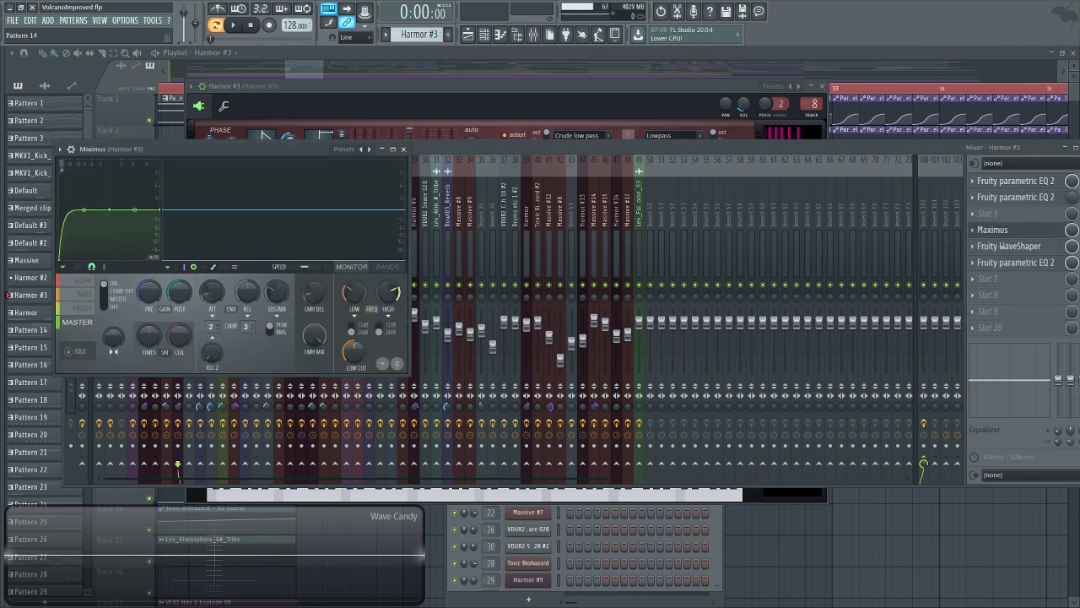
left_click(85, 293)
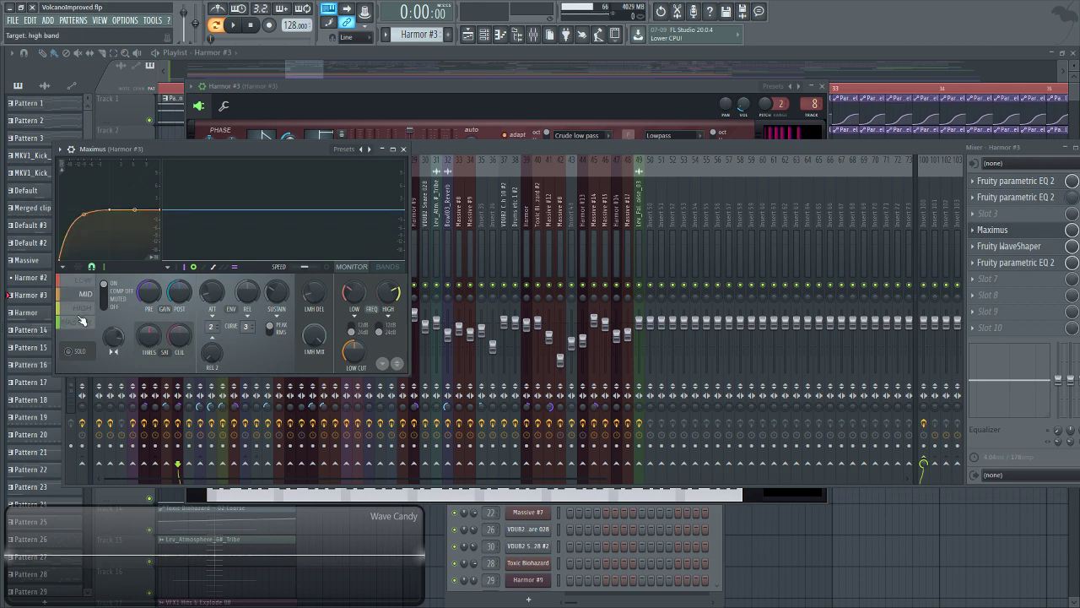
scroll(81, 321, "down", 2)
scroll(81, 321, "down", 1)
scroll(83, 322, "up", 1)
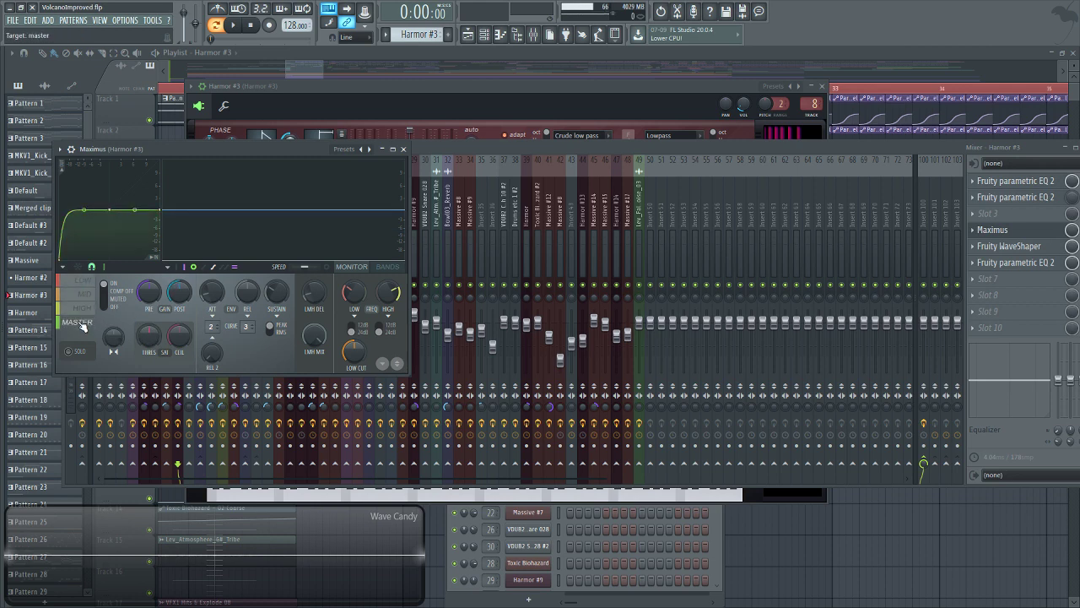
key("h")
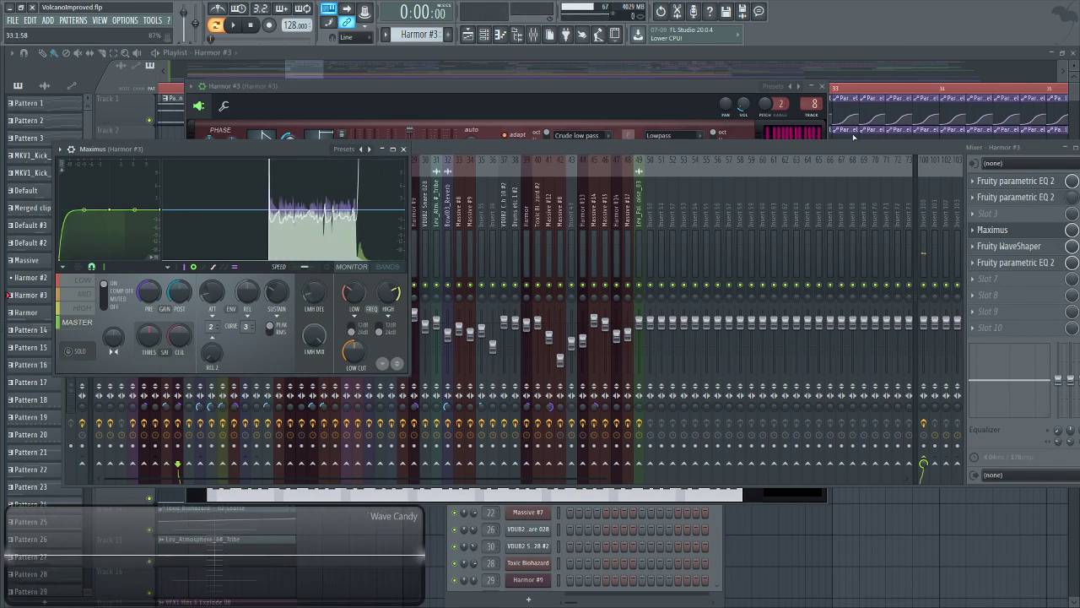
Move the mixer to reveal the effect slot switches and play test notes on Harmor #3 with Maximus bypassed.
left_click_drag(845, 146, 789, 146)
left_click(509, 105)
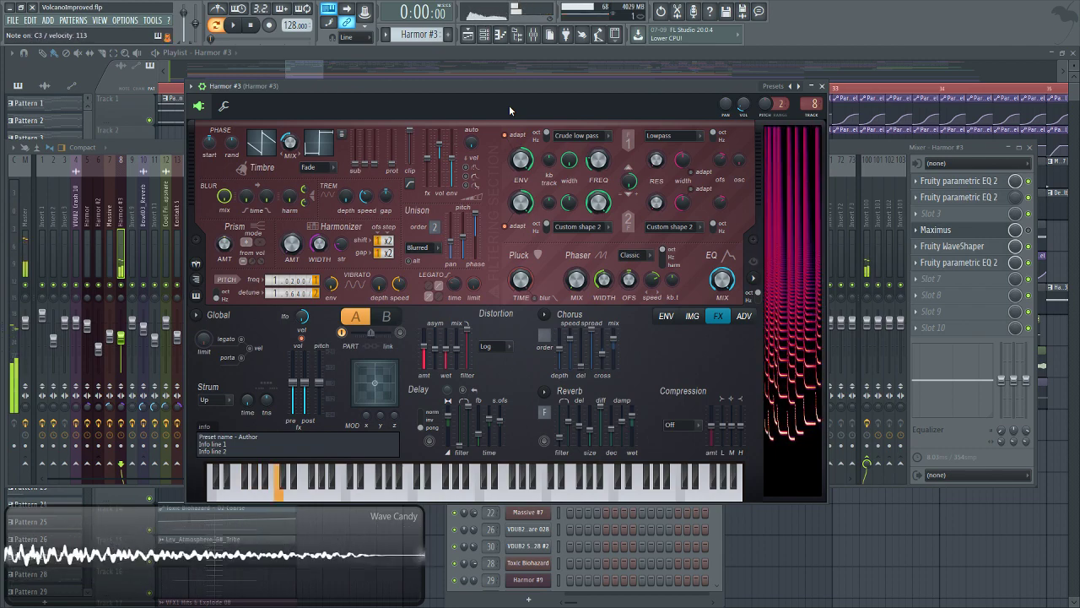
key("2")
key("h")
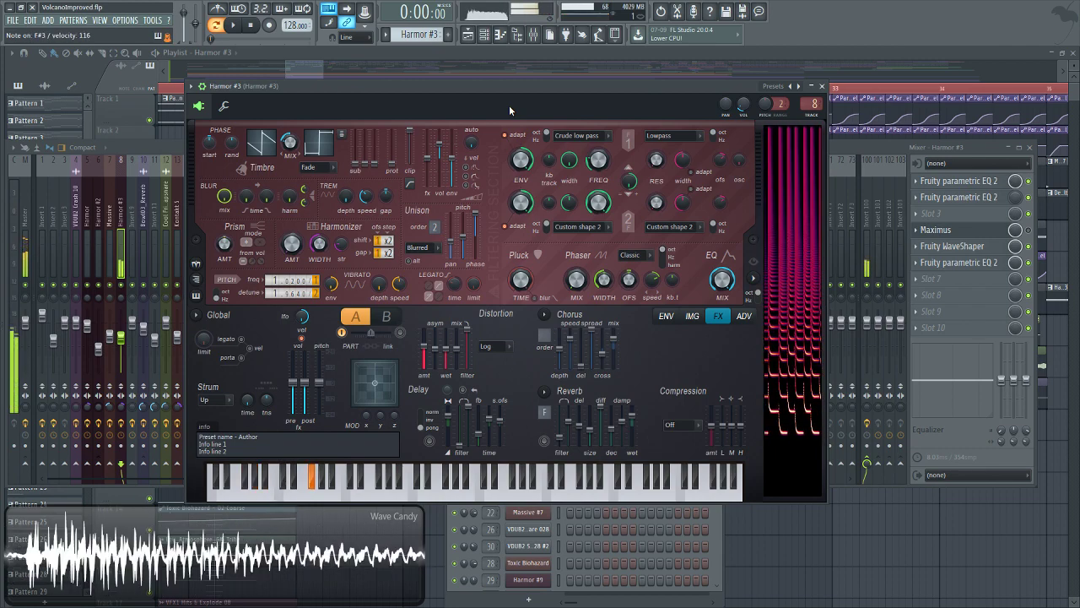
key("6")
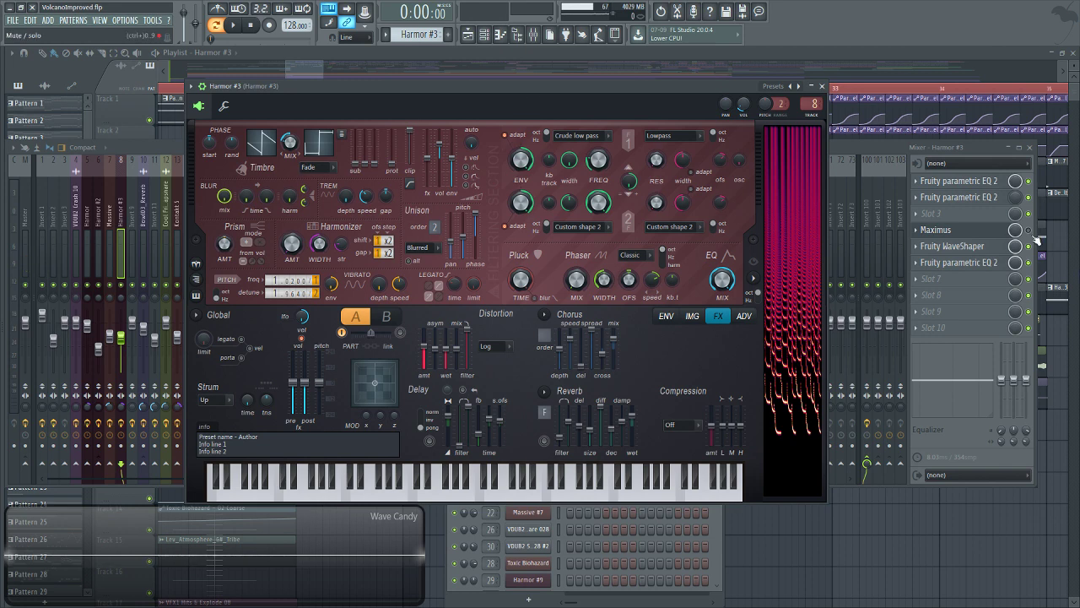
Return to the mixer and inspect the Fruity WaveShaper and the last Fruity parametric EQ 2 on the Harmor #3 track.
key("F9")
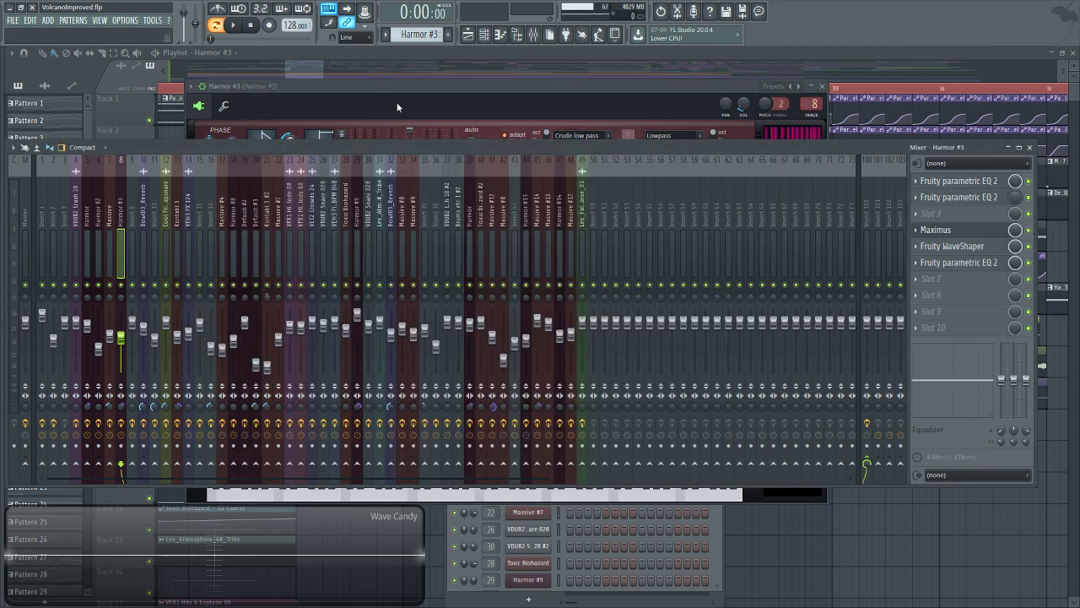
left_click(952, 246)
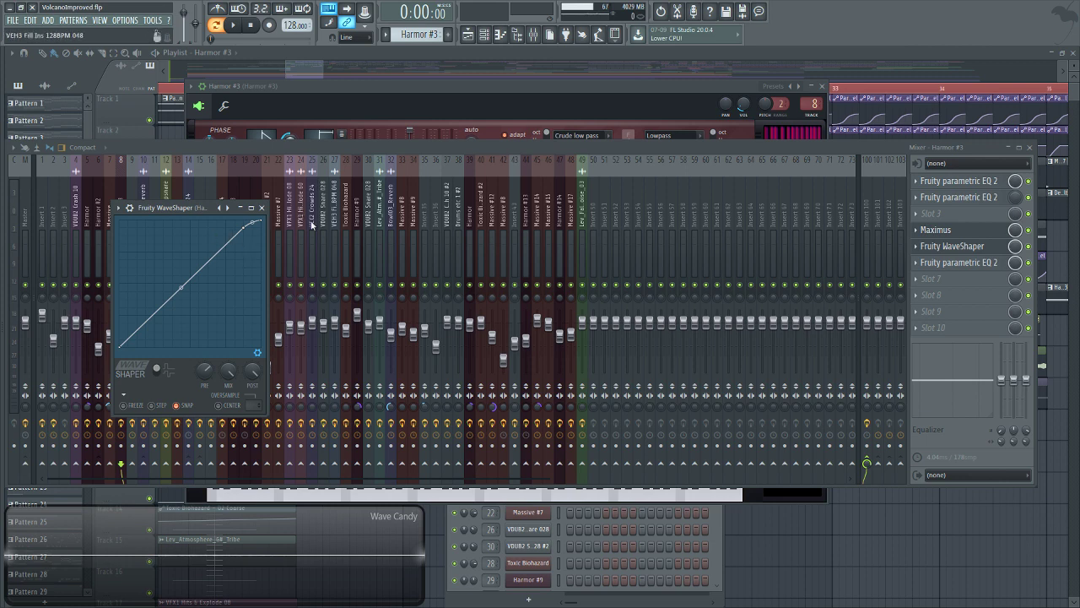
left_click(960, 262)
left_click(959, 264)
left_click(960, 264)
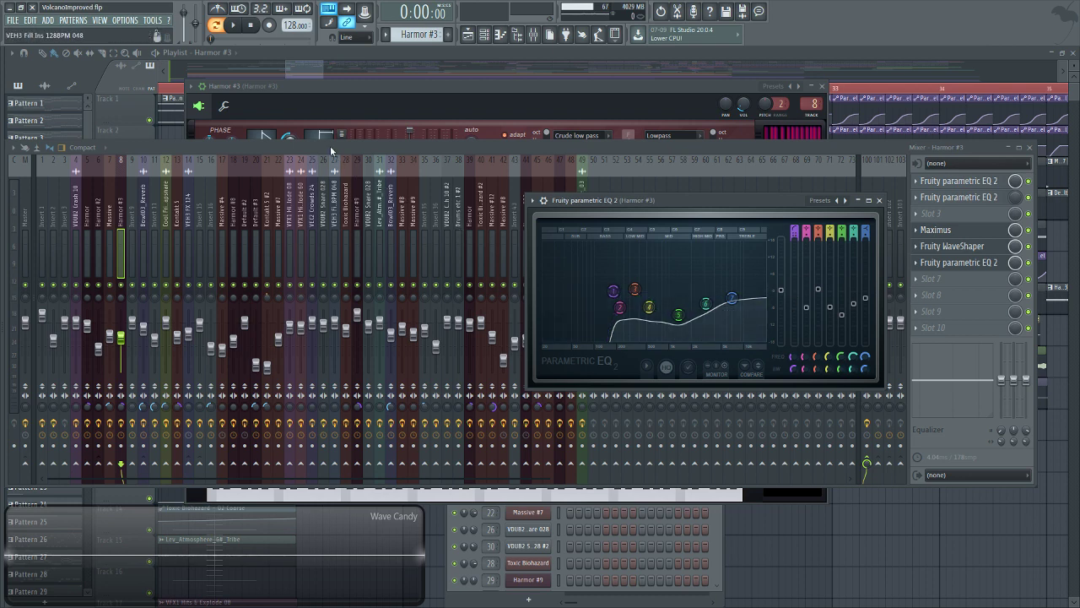
Return to the playlist, play the song from bar 29 and stop it.
left_click(418, 50)
left_click(402, 89)
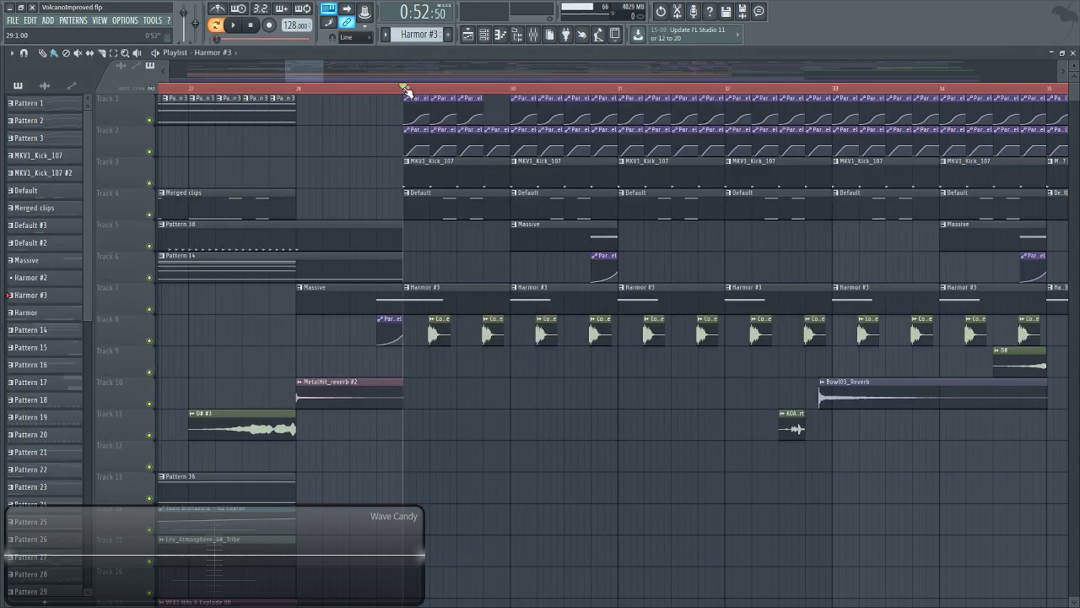
left_click(235, 26)
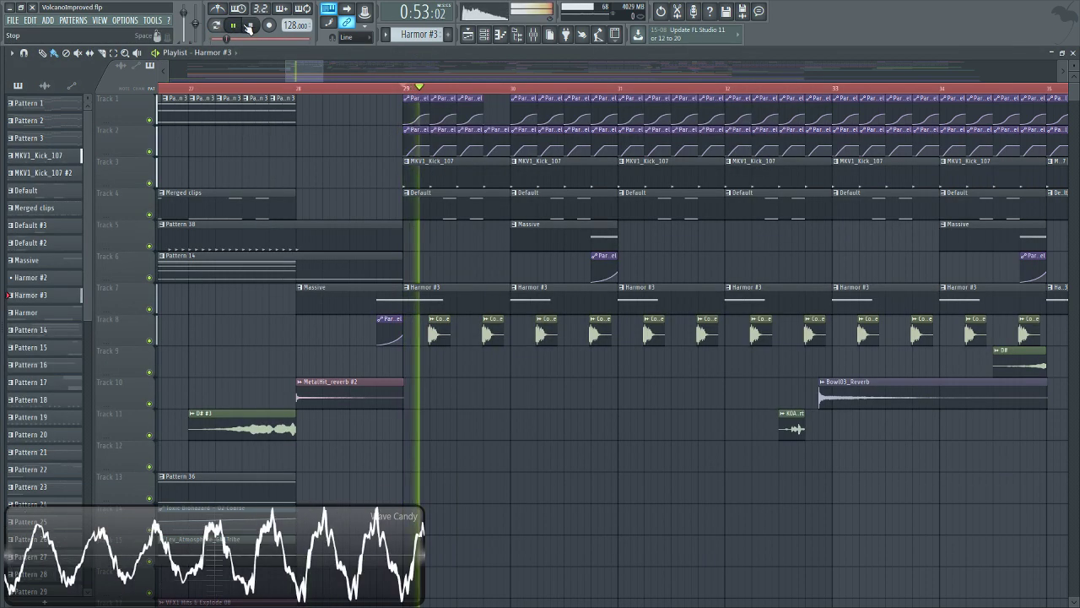
key("space")
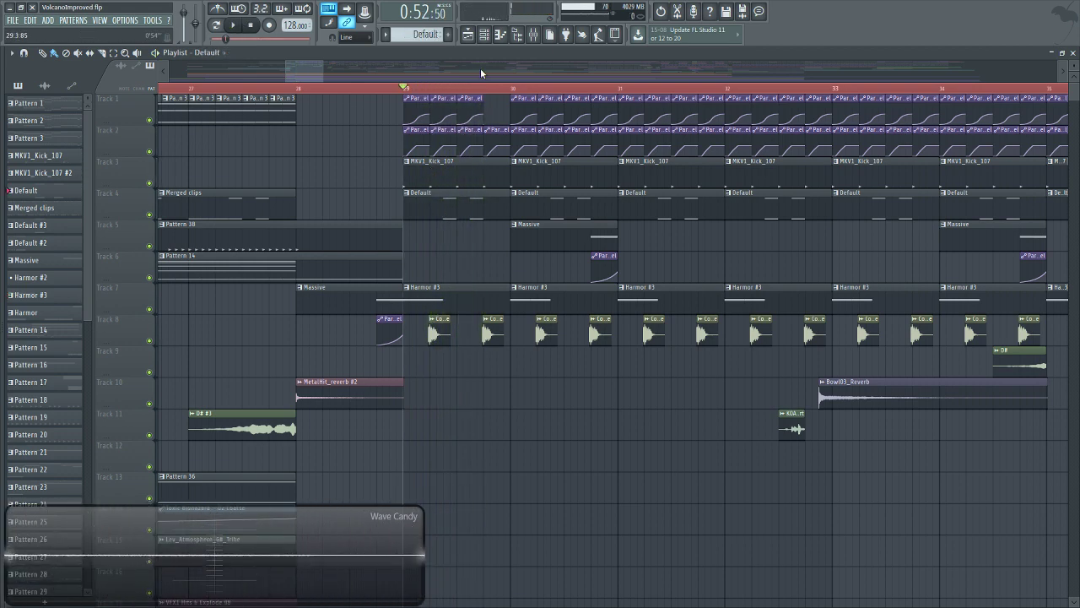
Show the channel rack for the Default pattern and play it in pattern mode.
left_click(484, 34)
left_click(216, 25)
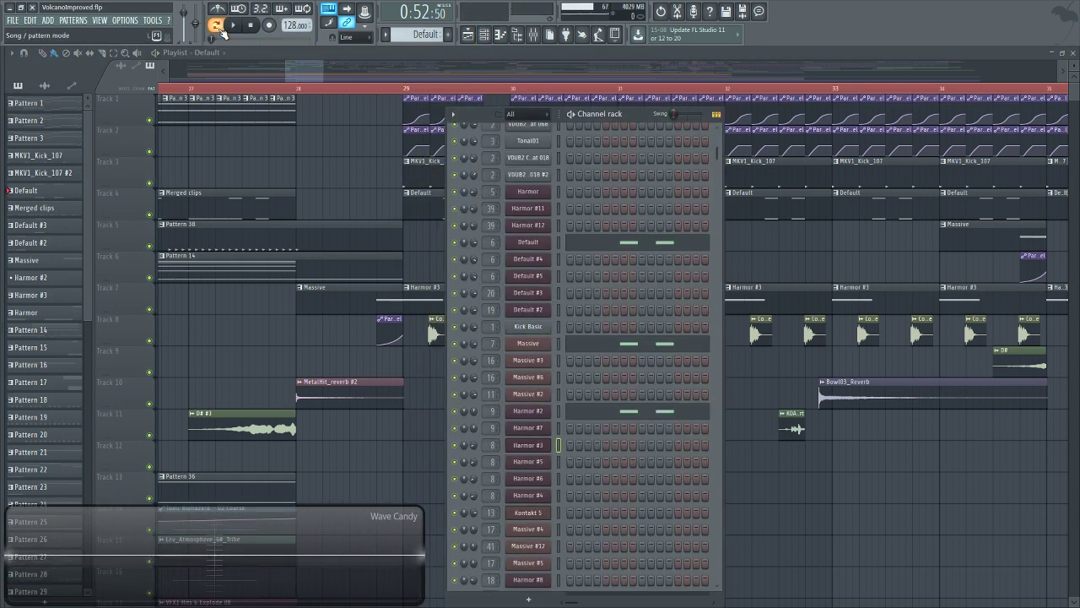
left_click(234, 25)
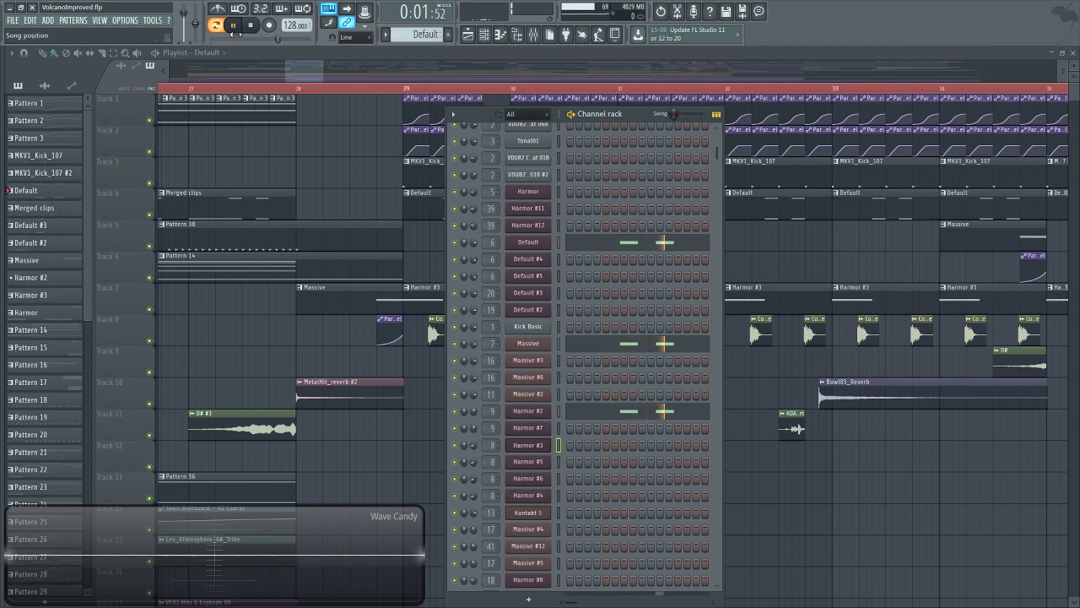
Play the Default pattern, toggling between song and pattern mode, and stop it.
key("l")
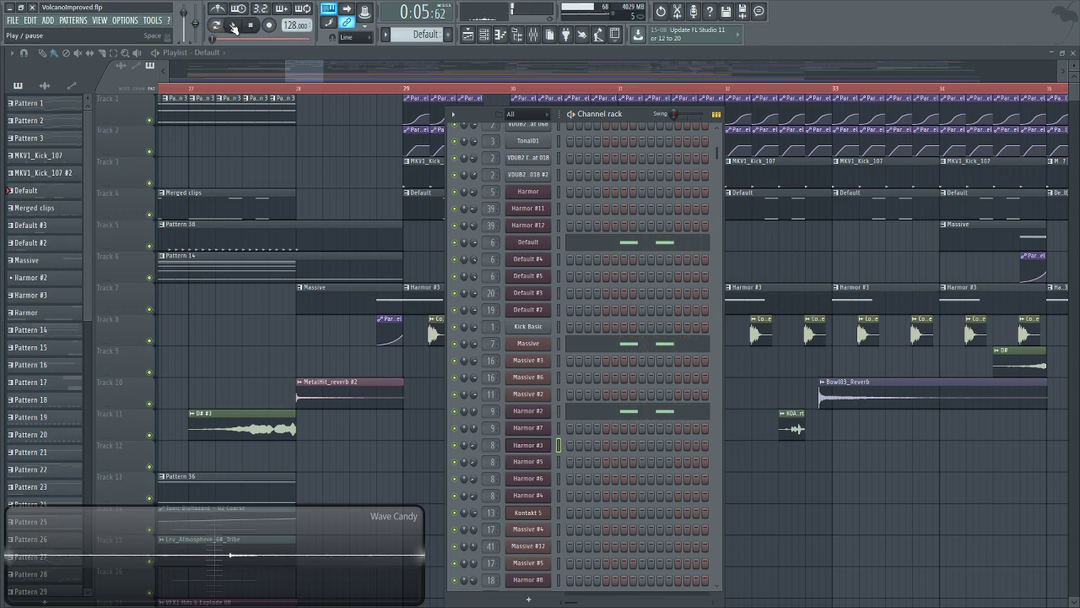
key("l")
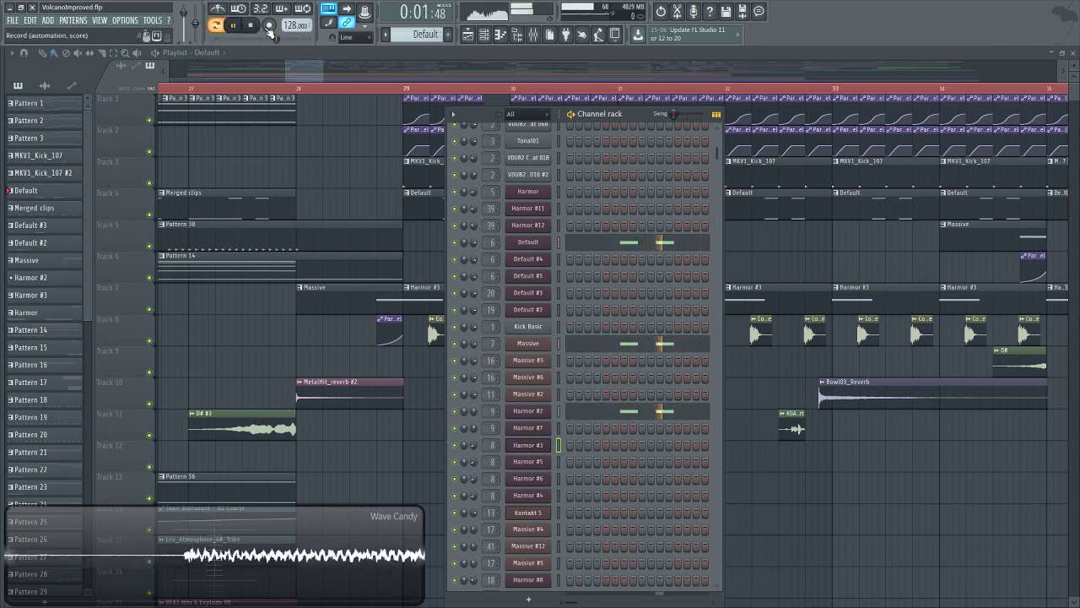
left_click(270, 26)
left_click(655, 189)
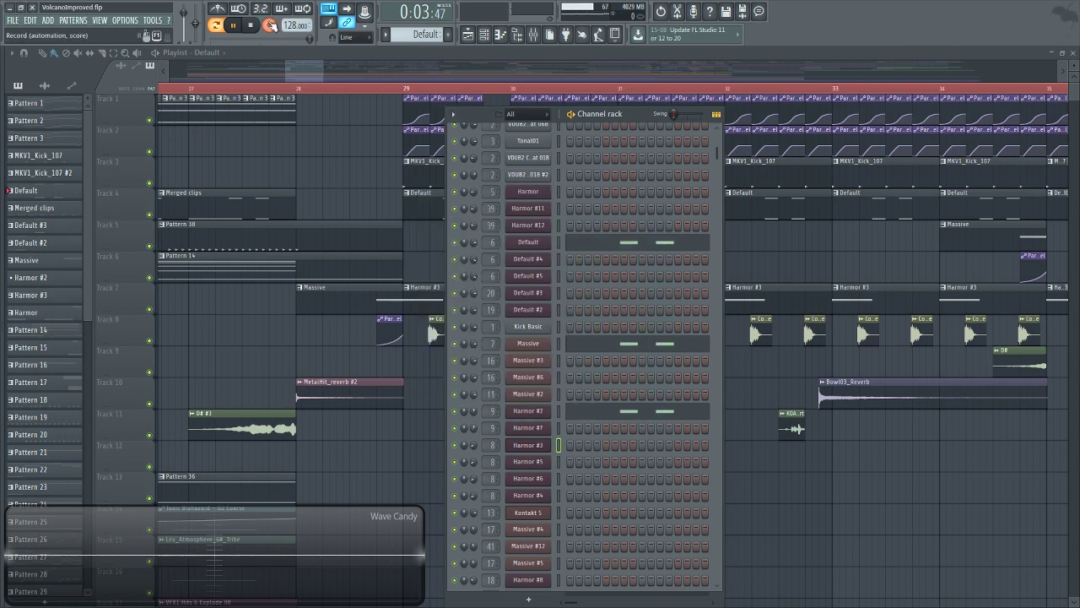
left_click(251, 26)
Play the song from bar 29, compare it with the Default pattern on its own, and stop playback.
left_click(216, 25)
left_click(233, 26)
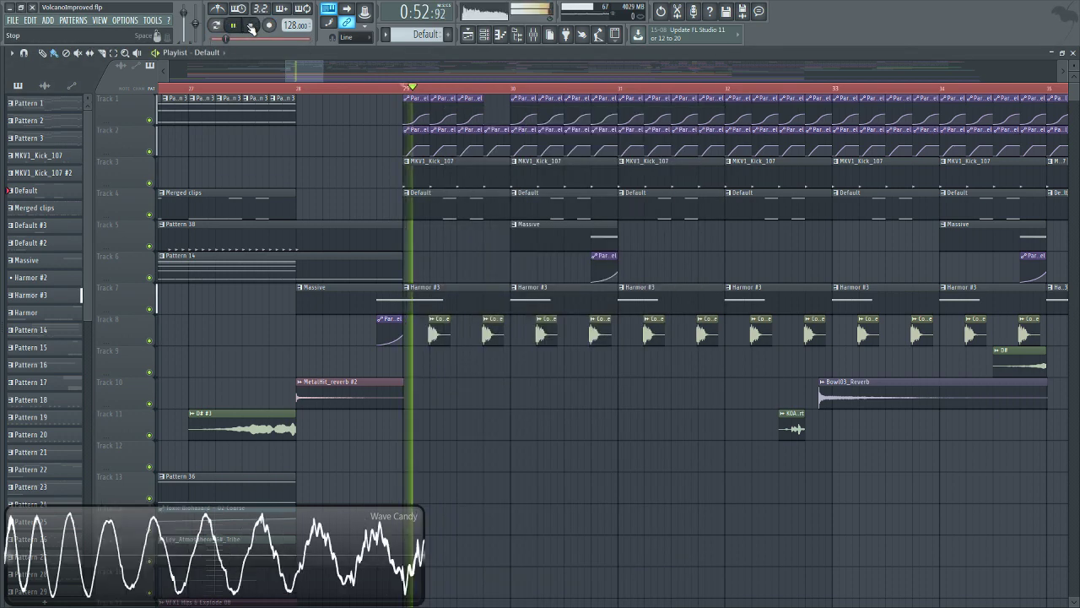
key("l")
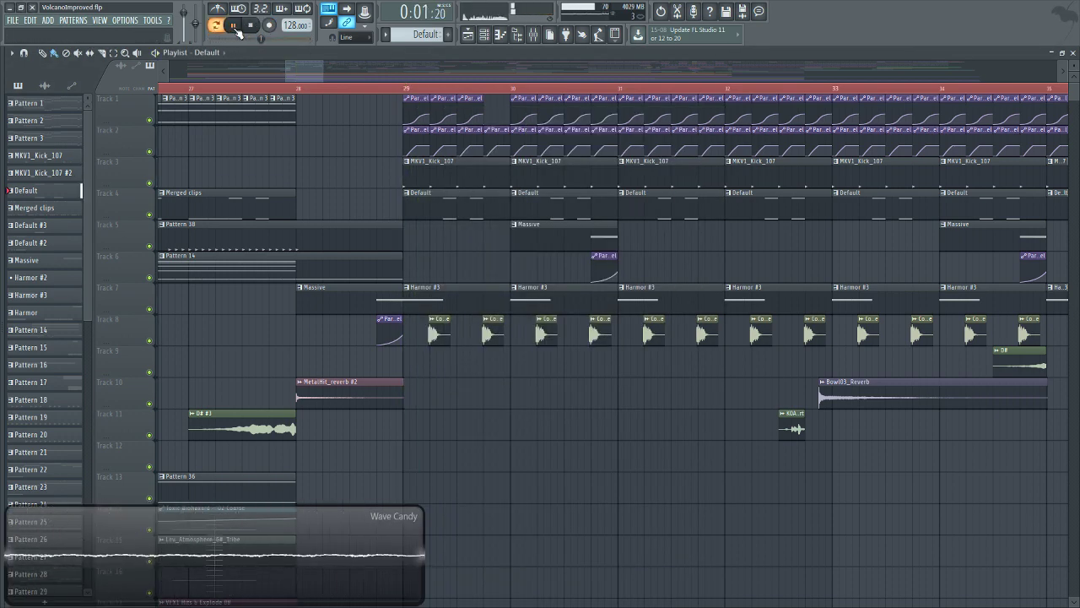
left_click(250, 25)
Place the song position at bar 29, play the song and the Default pattern once more, and stop in pattern mode.
left_click(487, 36)
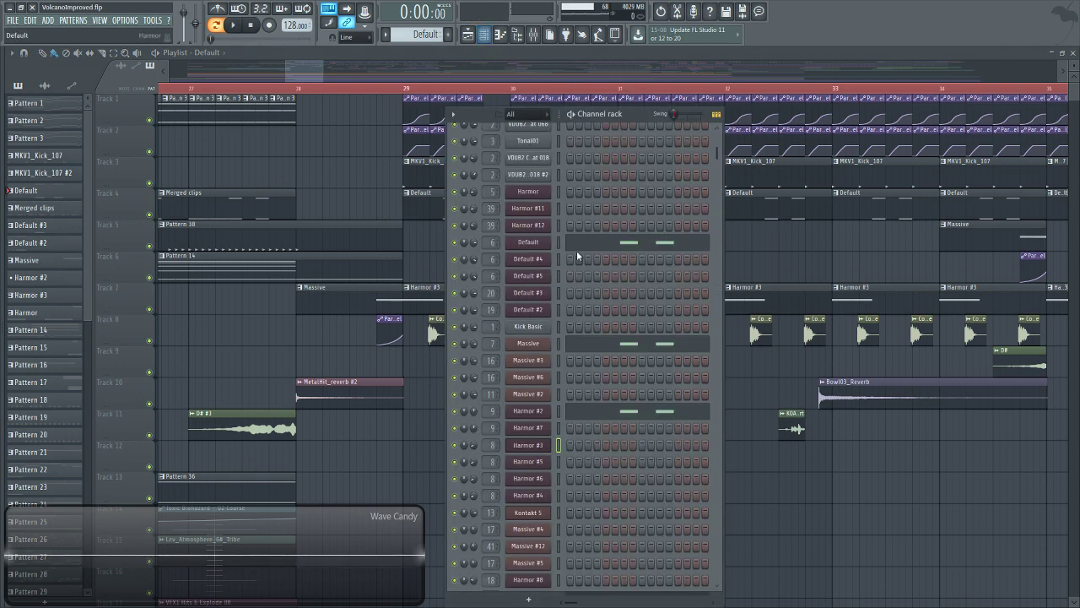
left_click(406, 92)
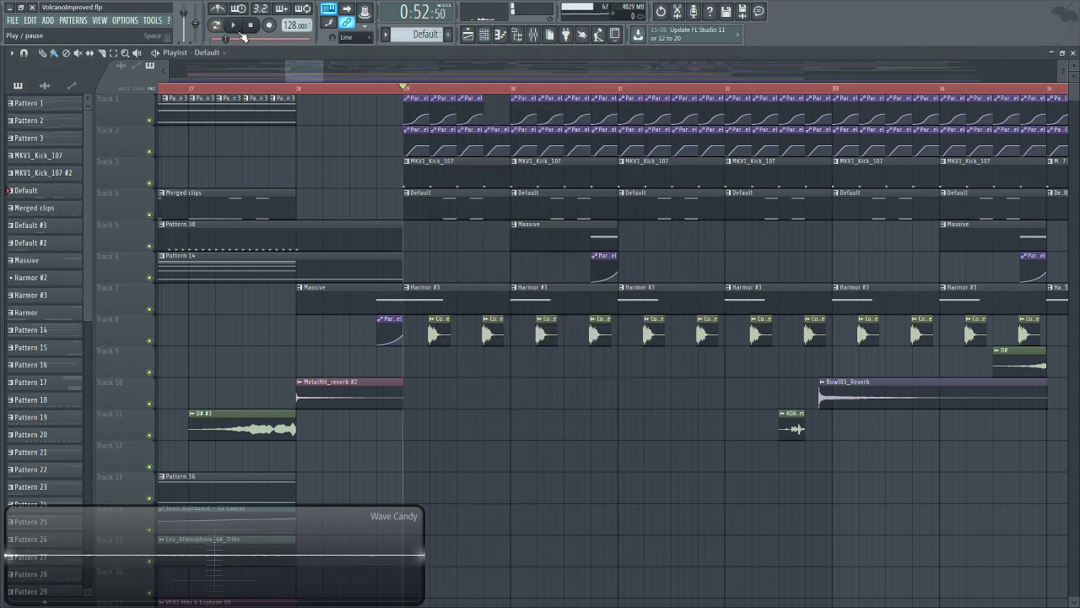
left_click(233, 26)
key("l")
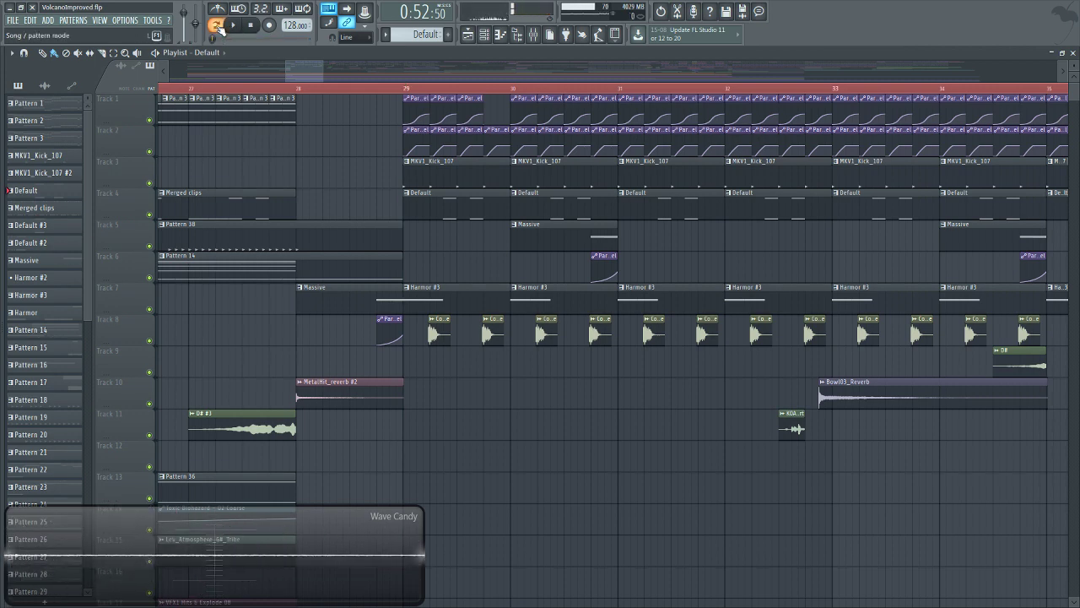
left_click(251, 26)
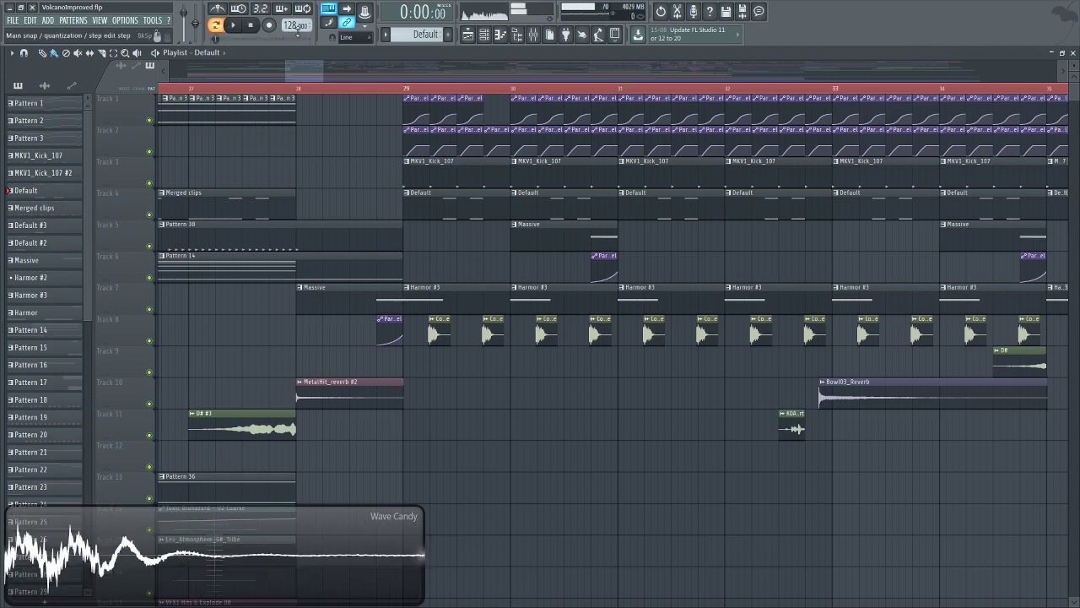
Open the Harmor synth of the Default channel and examine its effects settings and pitch envelope.
left_click(485, 36)
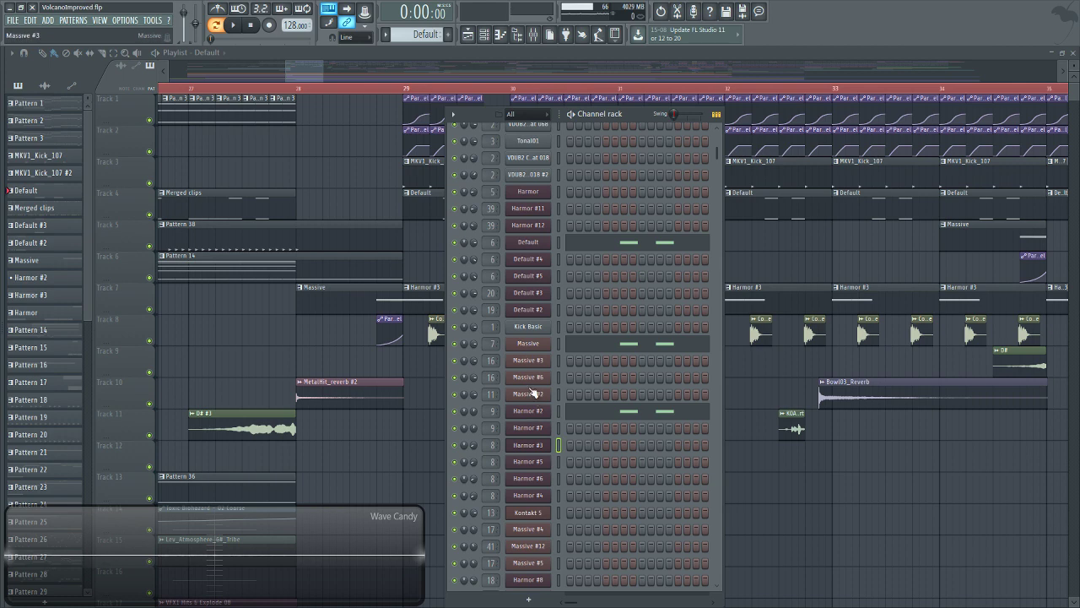
left_click(530, 253)
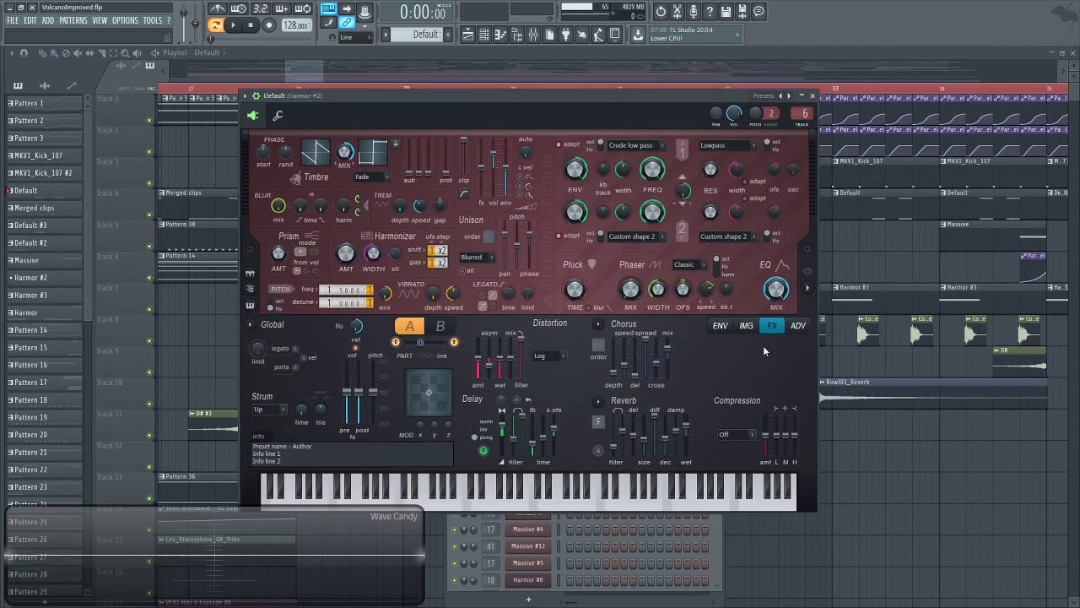
left_click(720, 326)
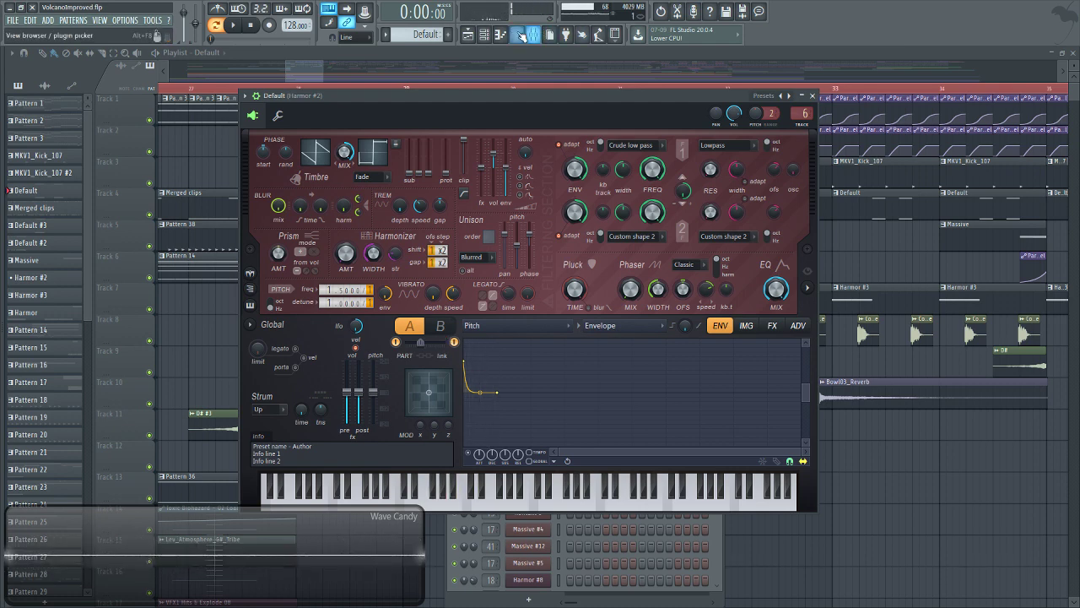
Open the Massive channel's synth from the channel rack and move its window so the whole interface is in view.
left_click(483, 34)
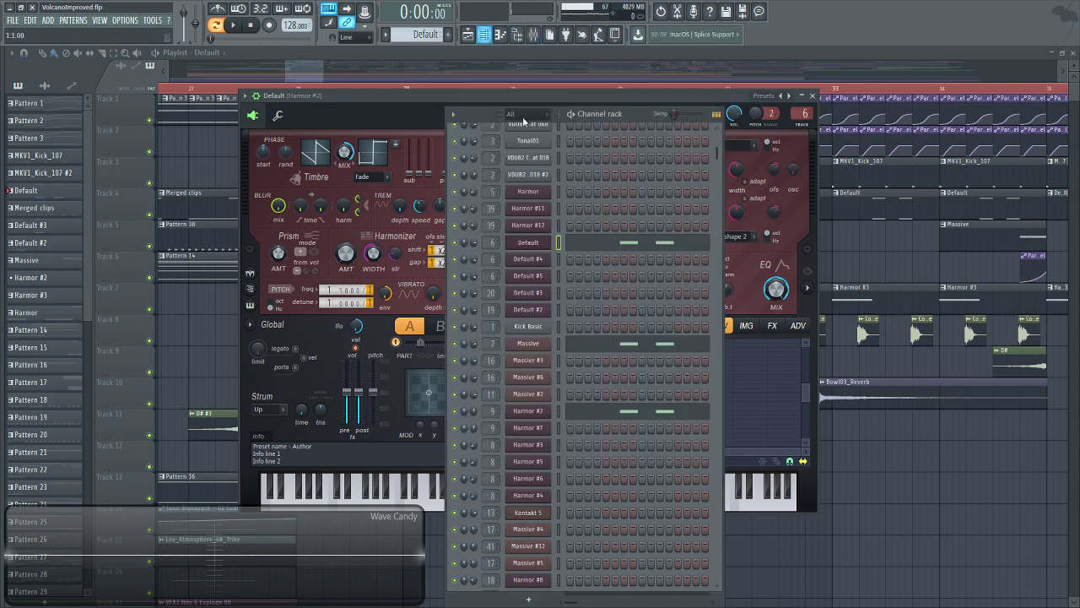
left_click(528, 343)
left_click_drag(372, 167, 487, 89)
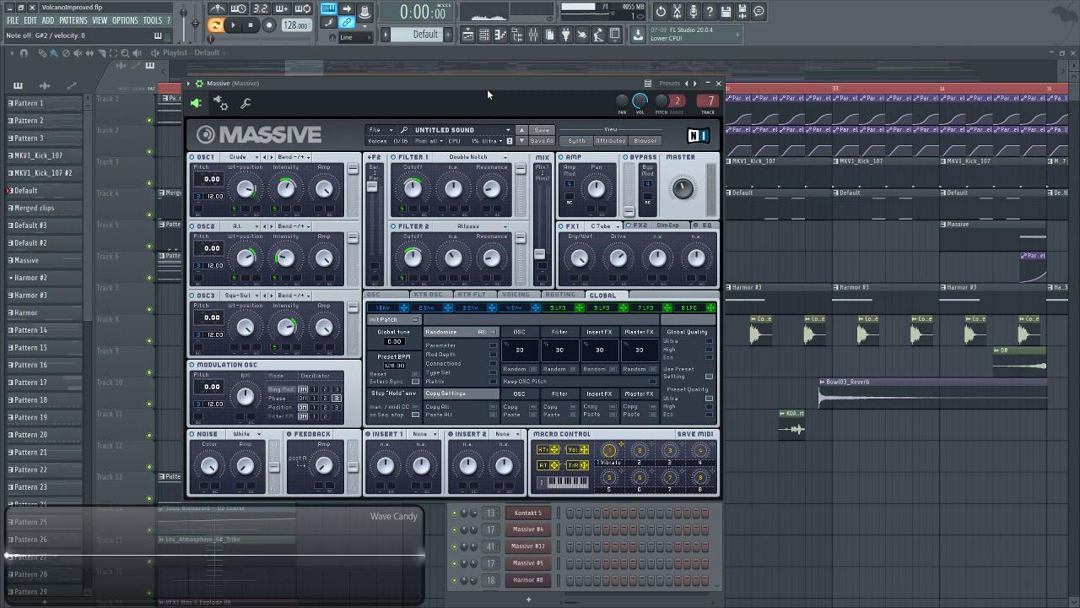
Return to the Default channel's Harmor and inspect part B and its effects settings.
left_click(484, 34)
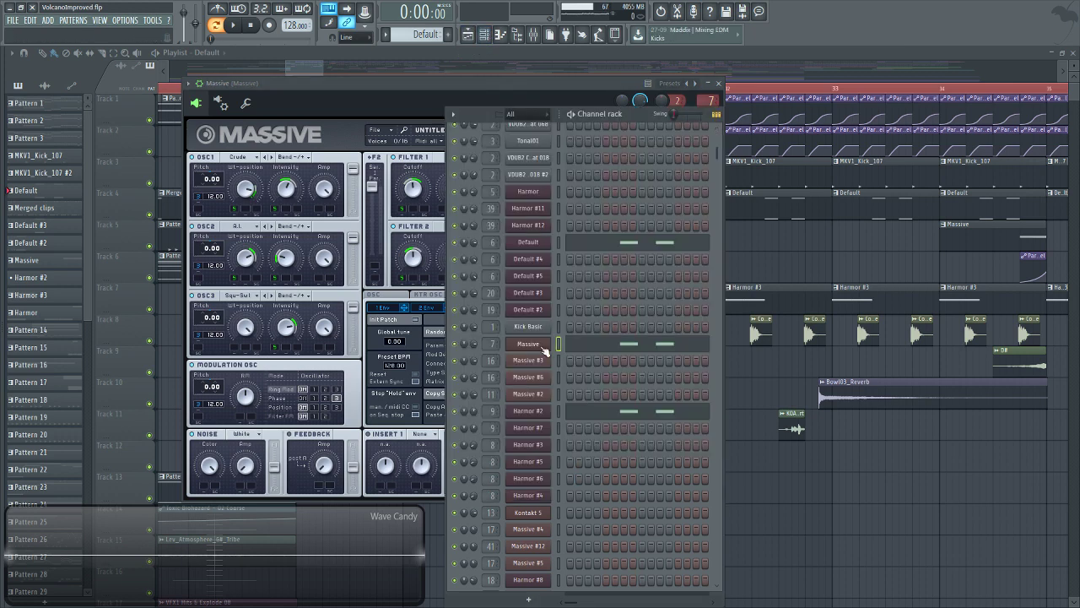
left_click(538, 243)
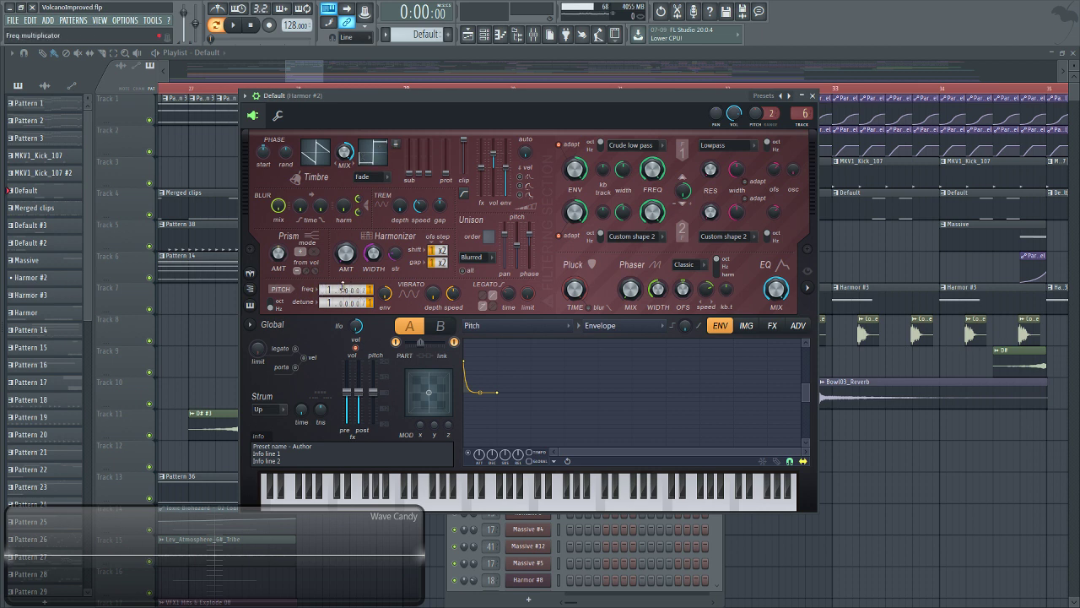
left_click(440, 326)
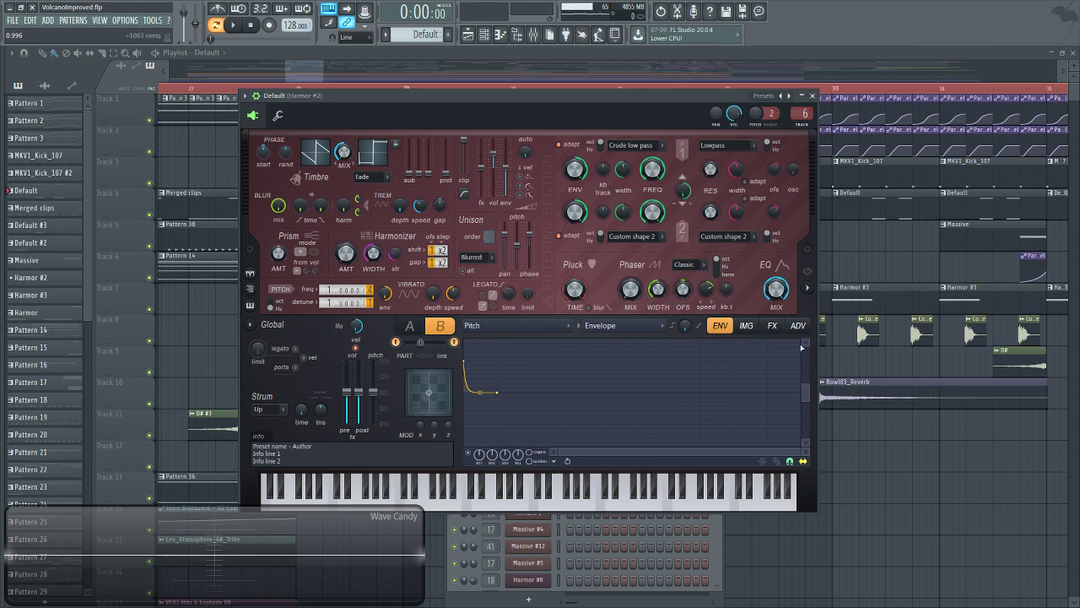
left_click(772, 325)
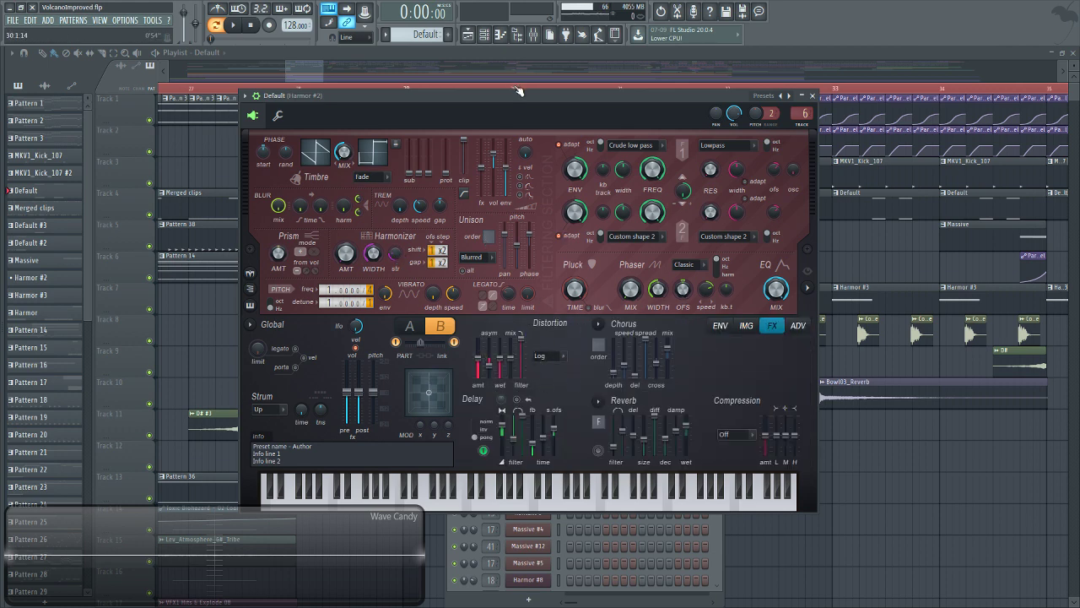
Reopen the Massive channel's synth and examine the modulation oscillator's Phase mode, the 5 LFO and the 3 Env envelope.
left_click(500, 34)
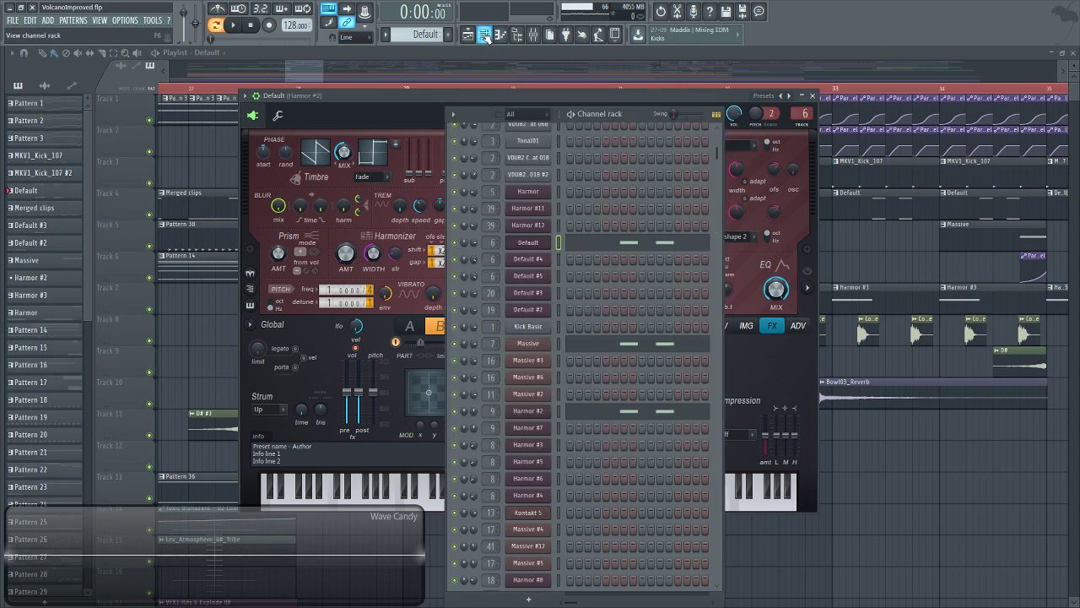
left_click(527, 346)
left_click_drag(417, 81, 453, 96)
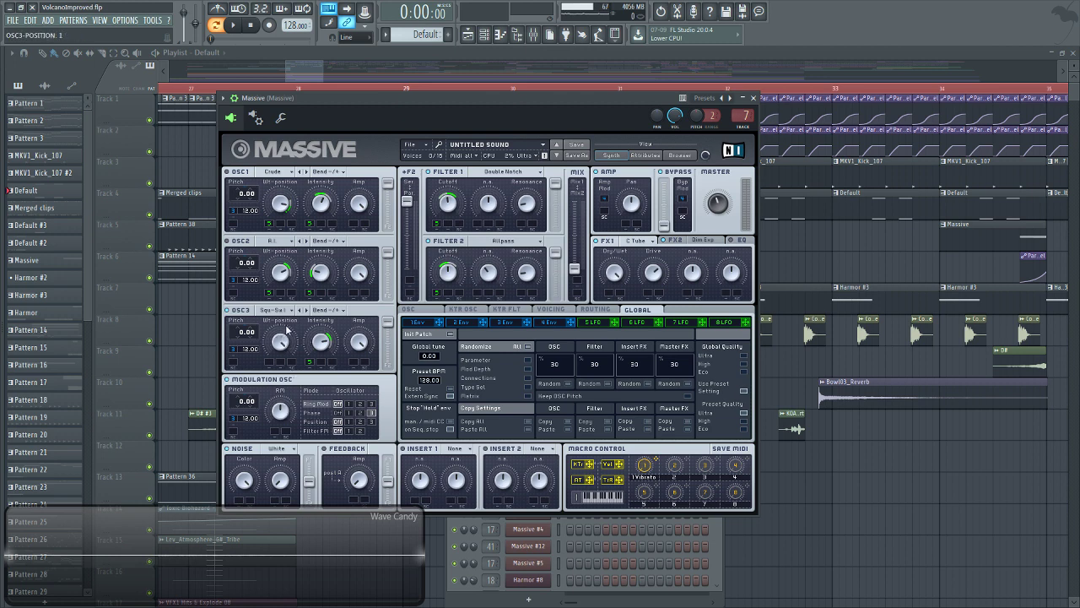
left_click(314, 414)
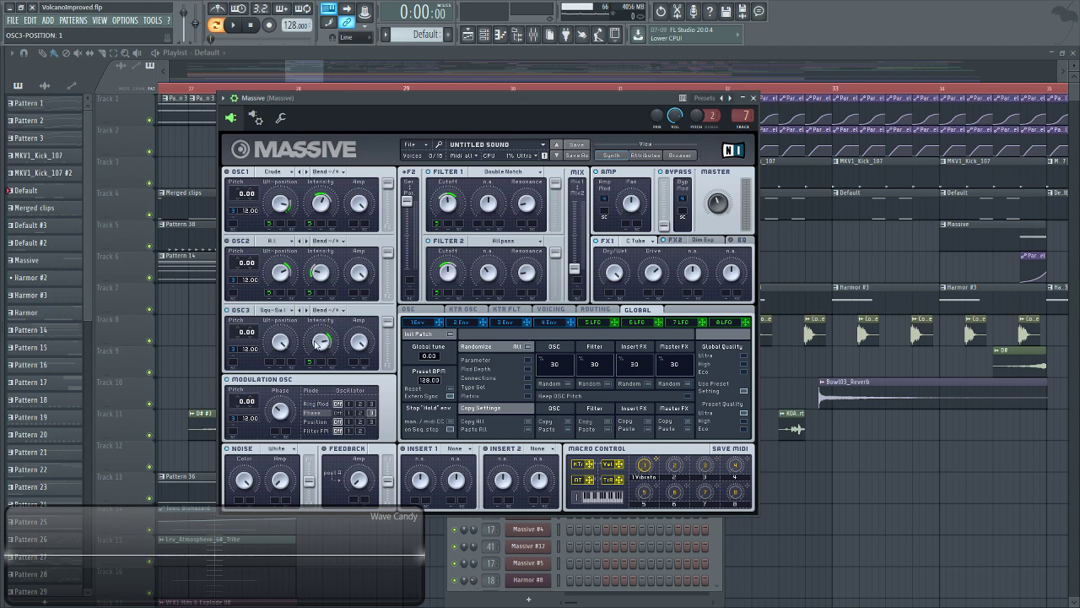
left_click(605, 323)
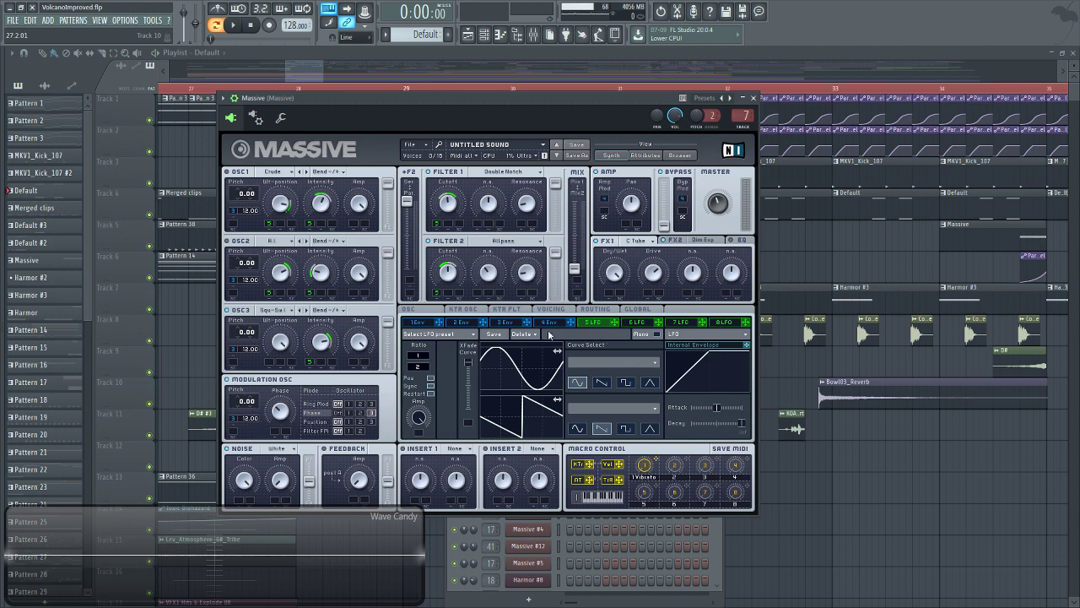
left_click(504, 322)
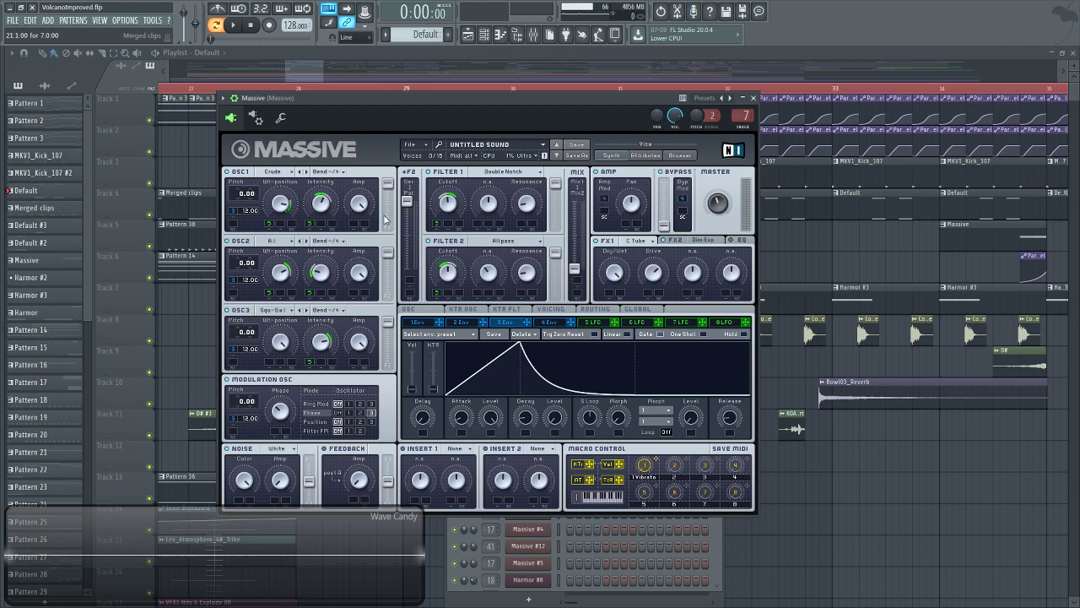
Check the available types for Filter 1 and Filter 2 in Massive, keeping the current choices.
left_click(505, 172)
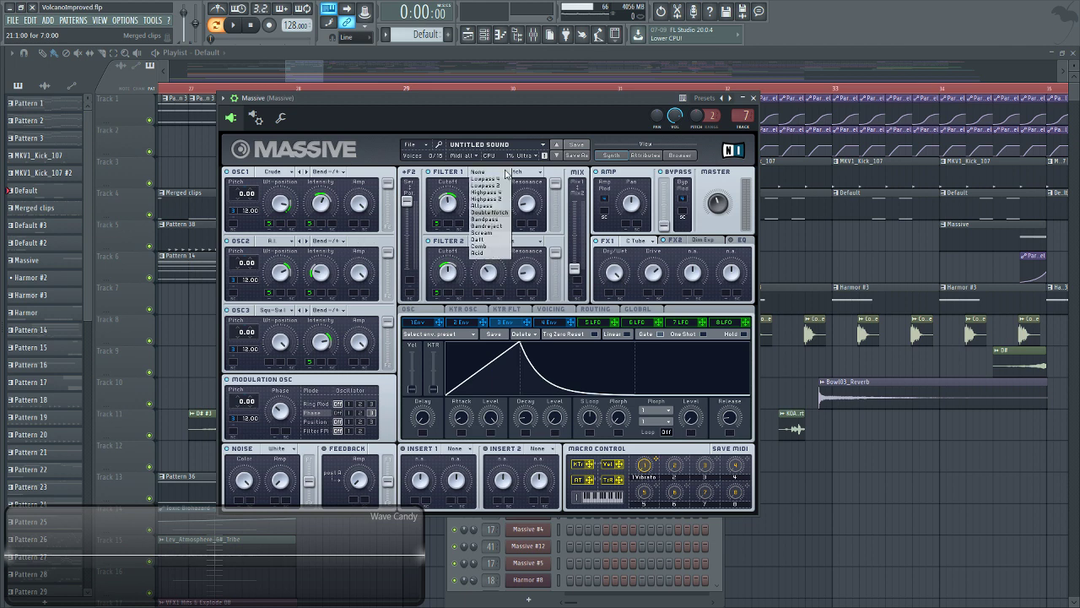
left_click(539, 175)
left_click(515, 239)
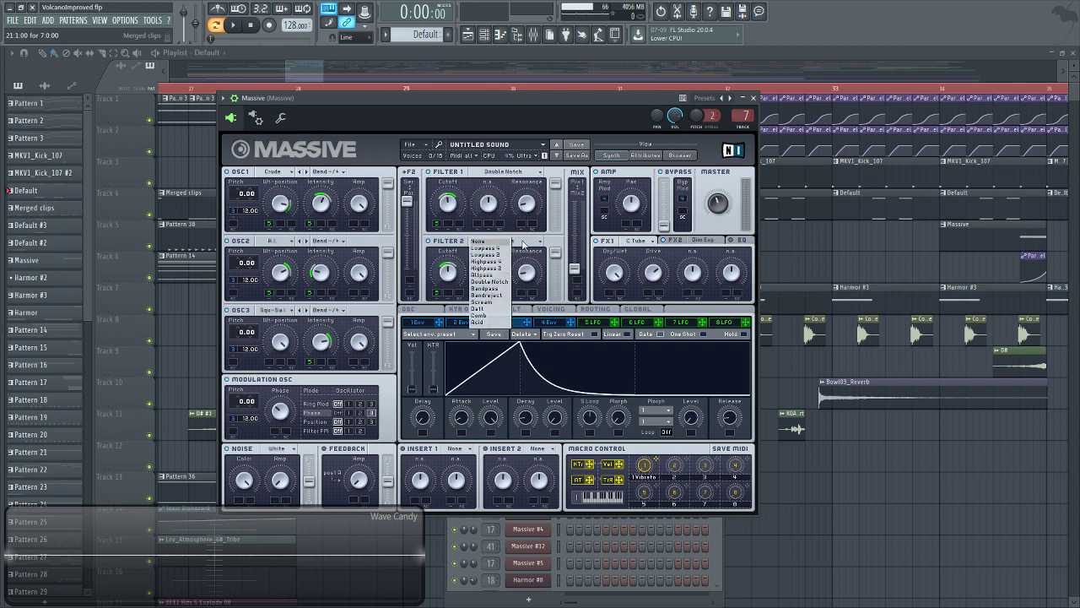
left_click(526, 246)
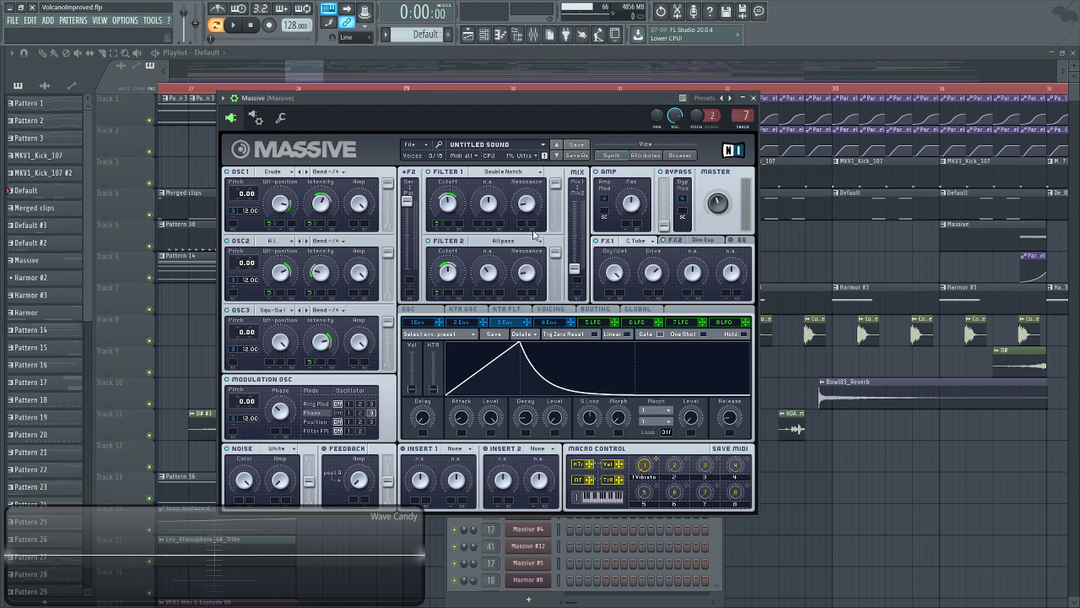
Return from the synth to the playlist, switch to song mode and place the song position inside bar 29.
left_click(485, 36)
left_click(387, 112)
left_click(537, 37)
left_click(480, 53)
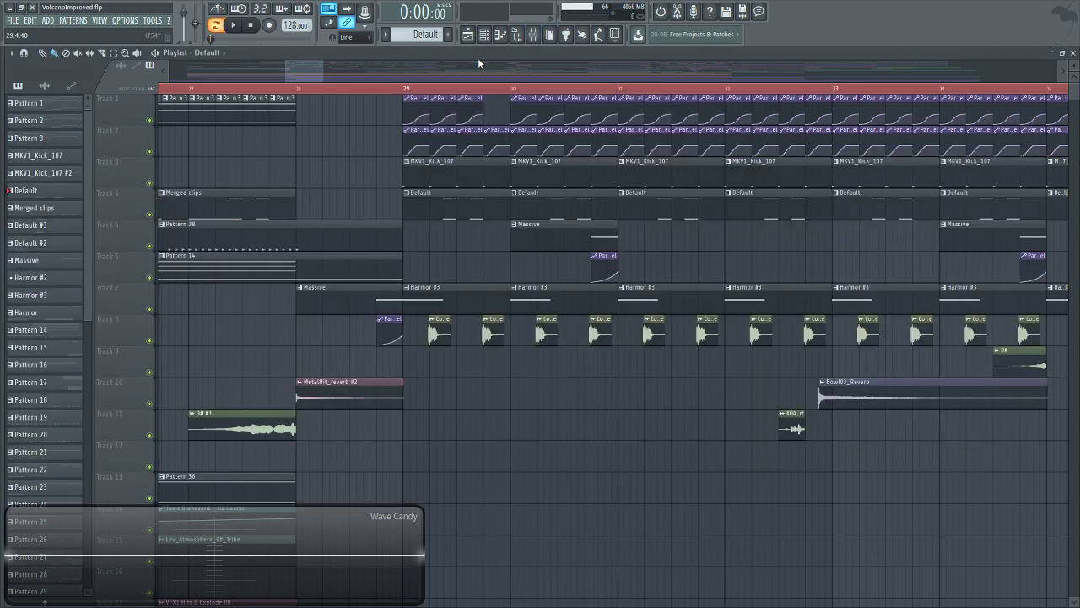
left_click(444, 88)
key("space")
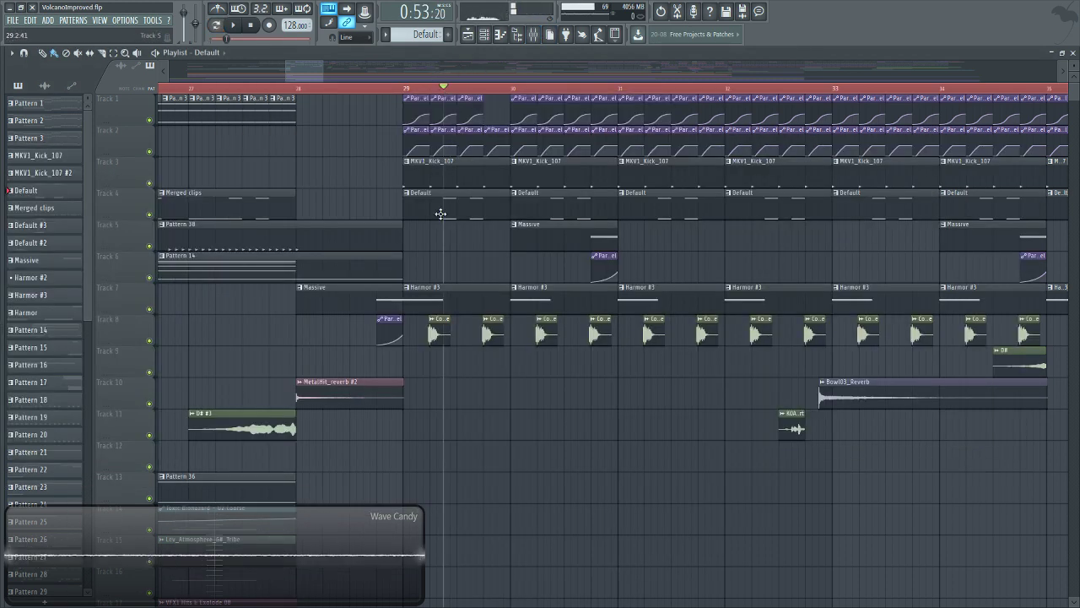
Check the effects chain on the Massive mixer track, play the song from bar 29 and stop it.
left_click(536, 36)
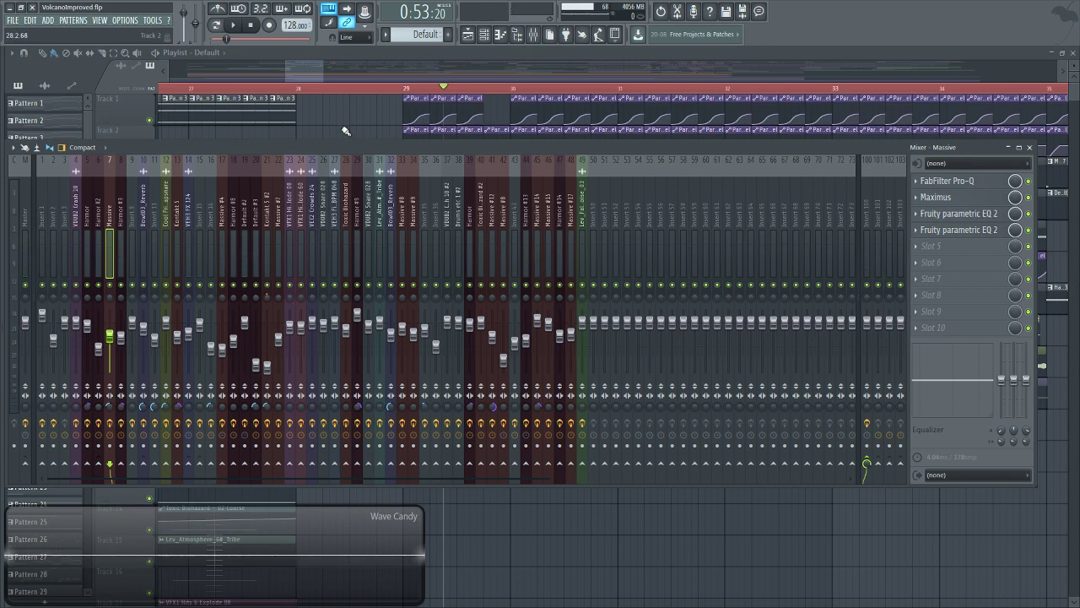
key("F9")
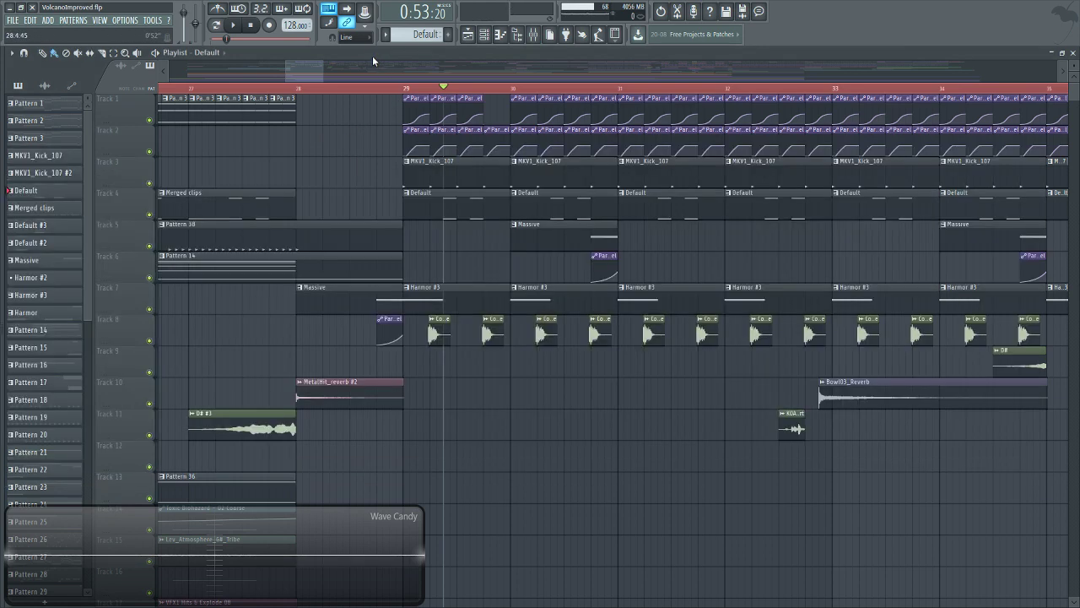
left_click(234, 25)
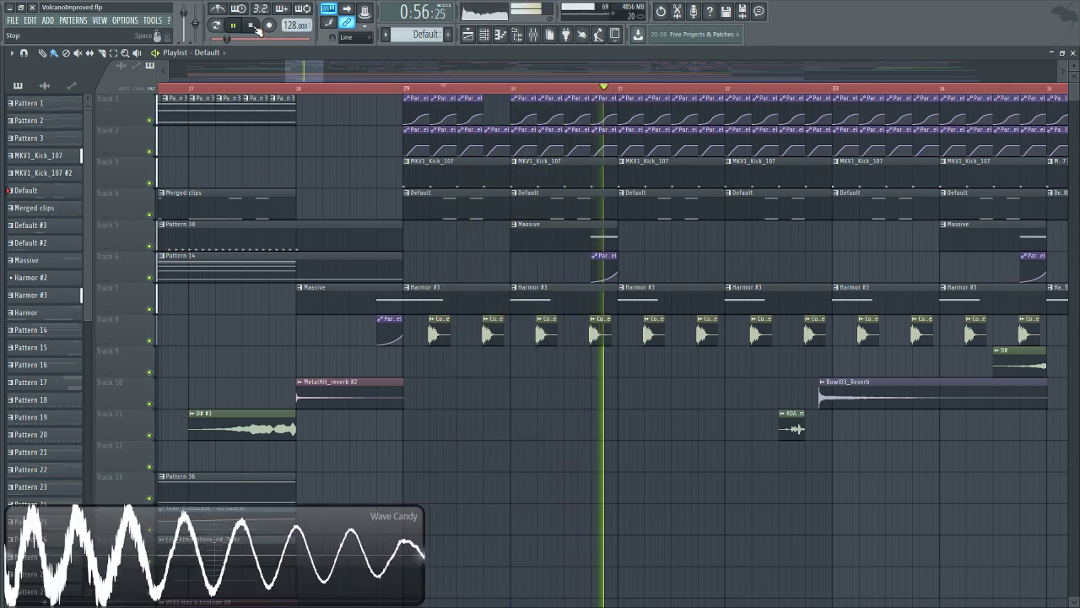
left_click(251, 25)
Show the Massive pattern in the channel rack, play it on its own, and open its Massive #2 synth.
double_click(582, 224)
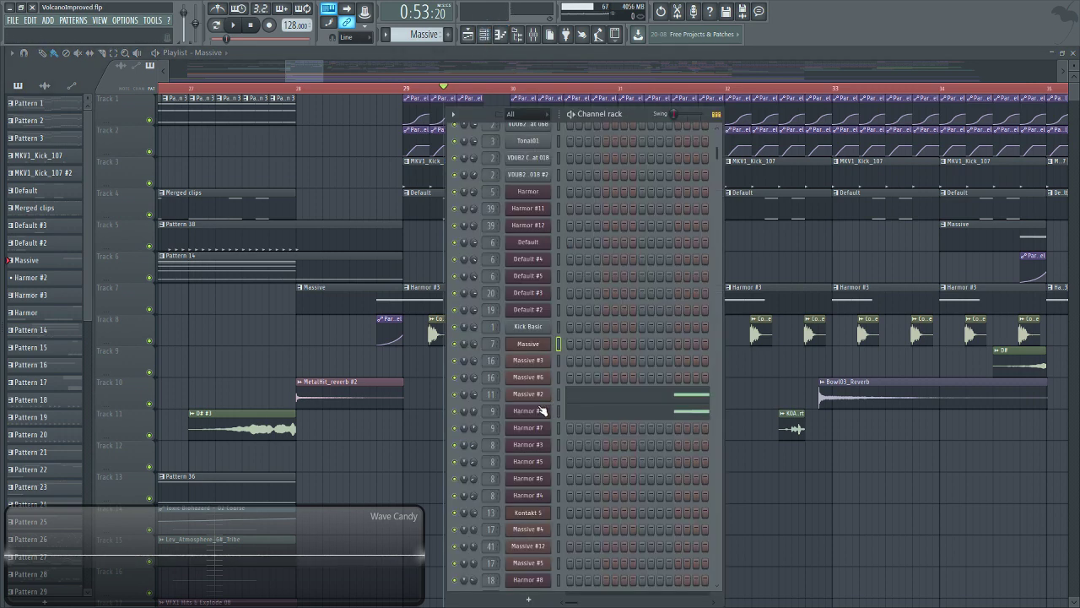
left_click(243, 25)
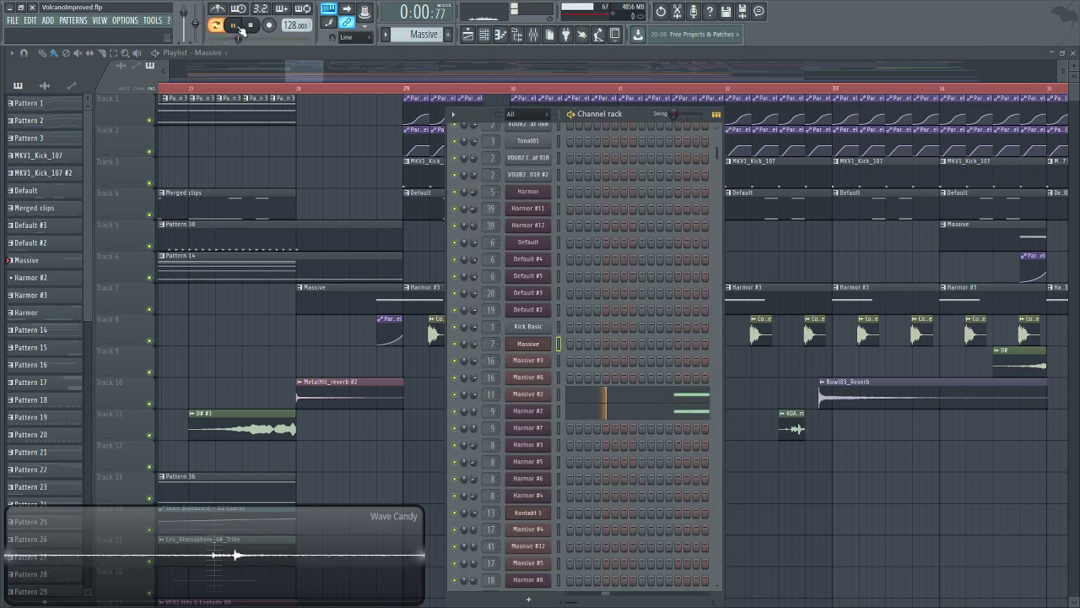
left_click(251, 25)
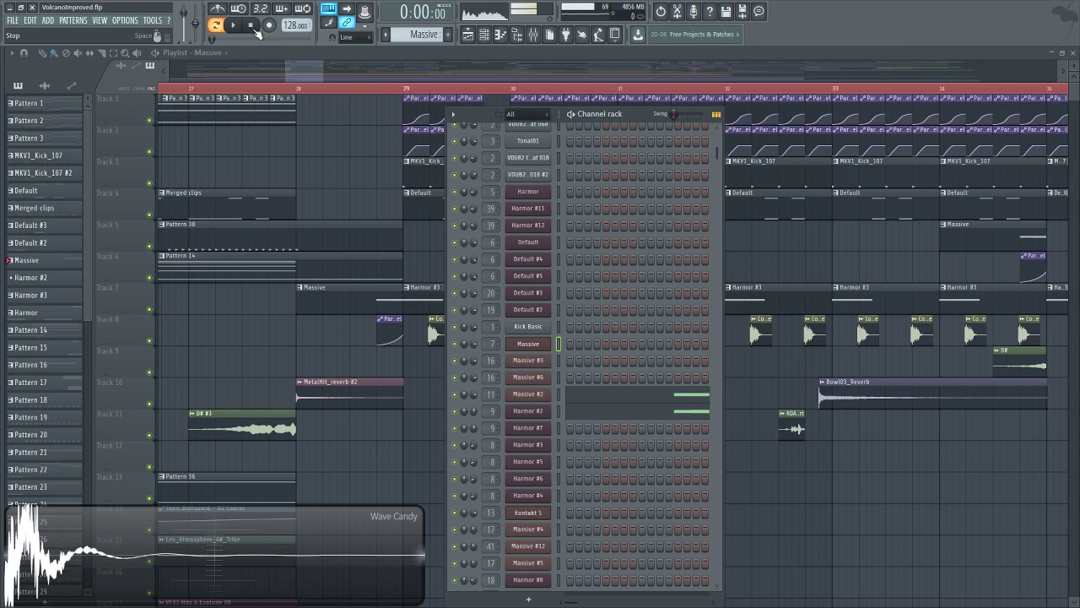
left_click(541, 399)
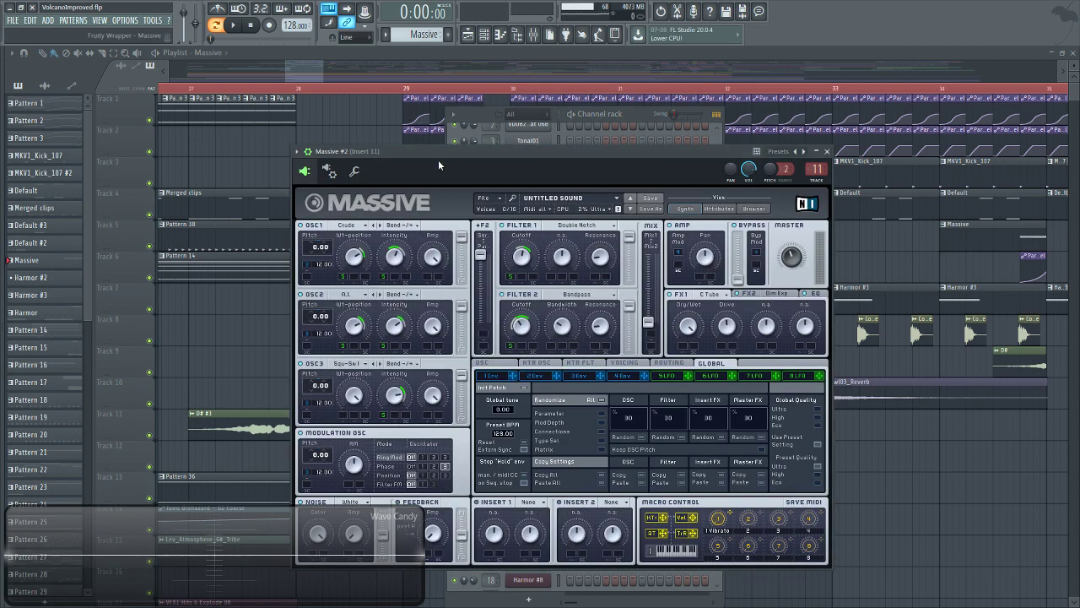
Audition a few notes on the Massive #2 synth, check its envelope 4 settings and return to the playlist.
left_click_drag(481, 165, 375, 96)
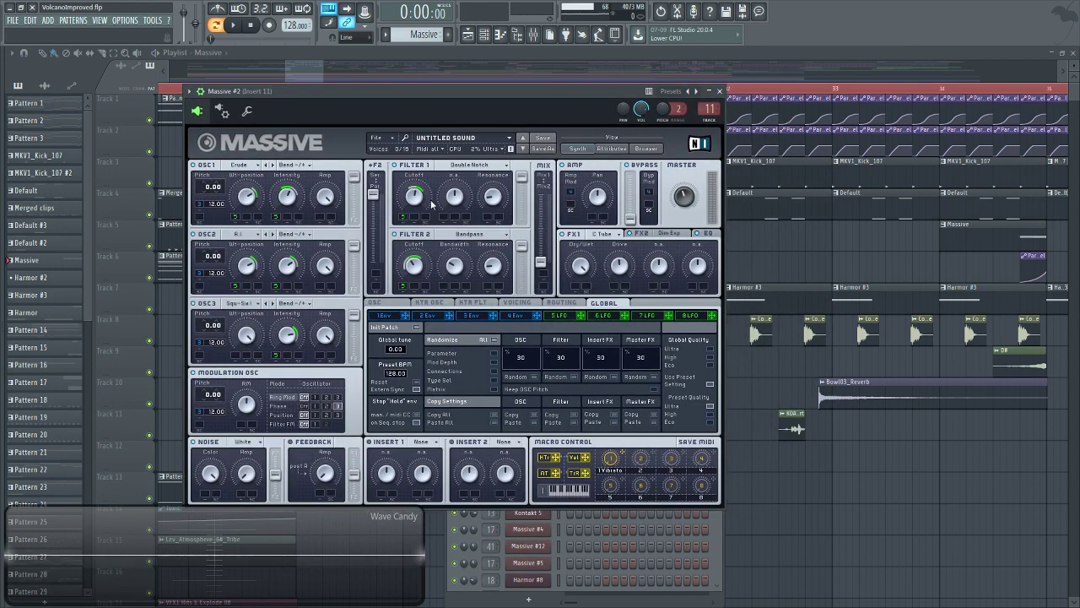
key("g")
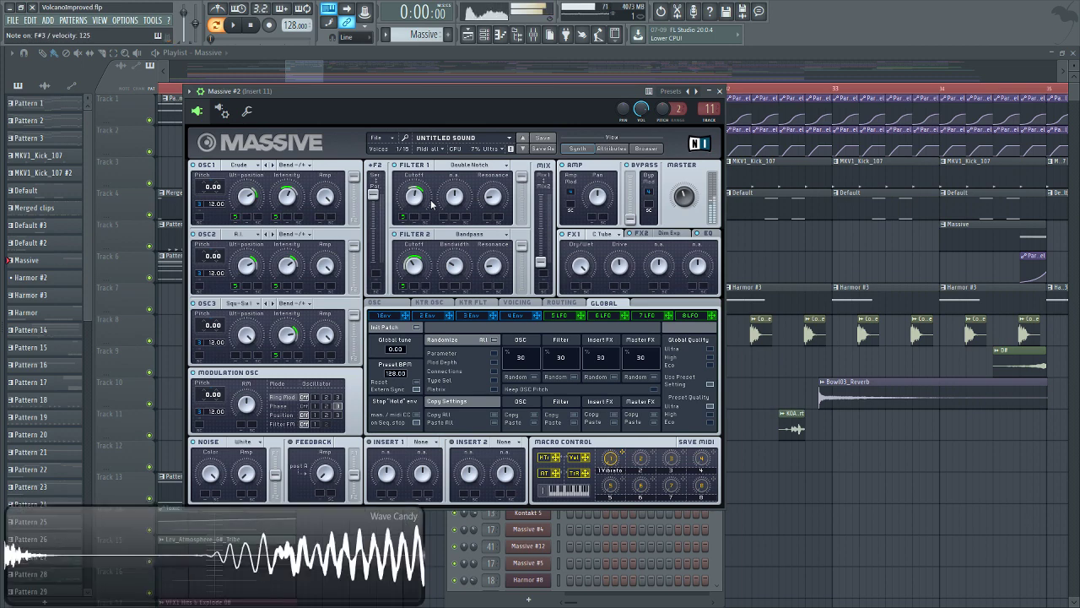
key("g")
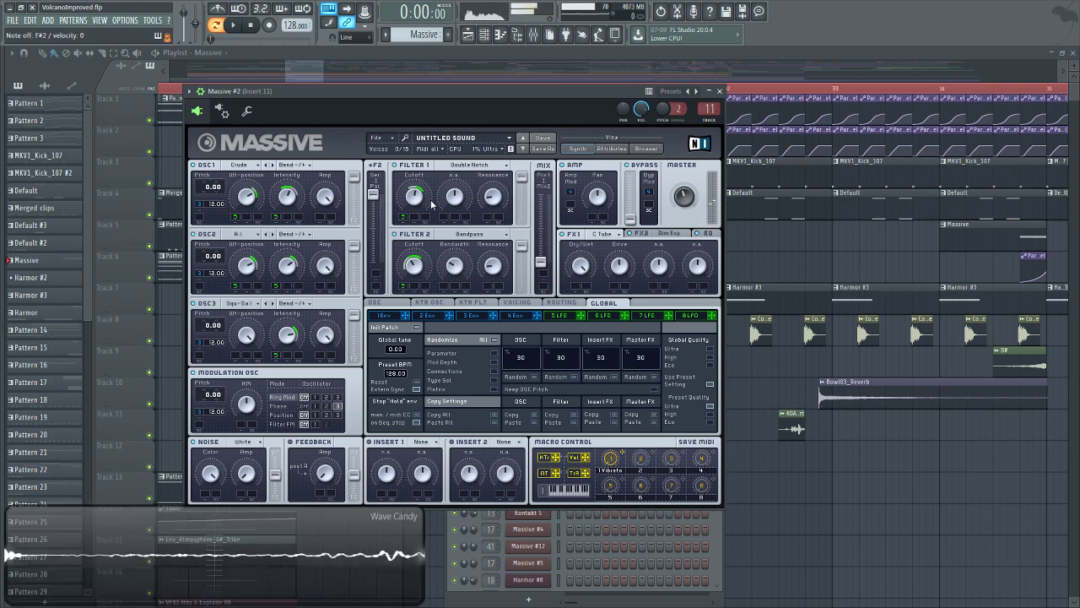
key("h")
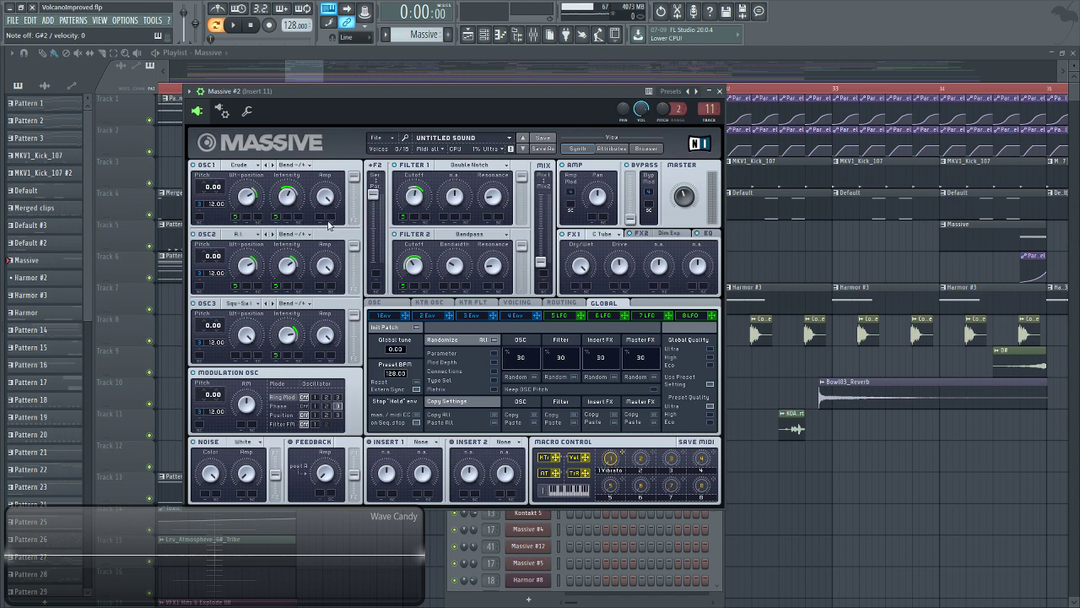
left_click(517, 317)
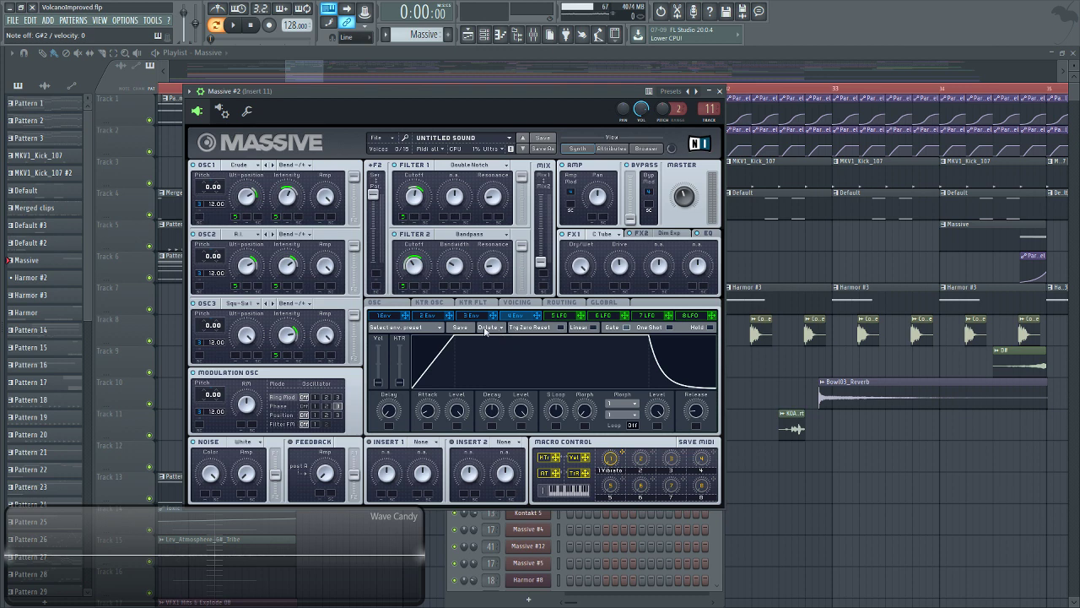
left_click(492, 79)
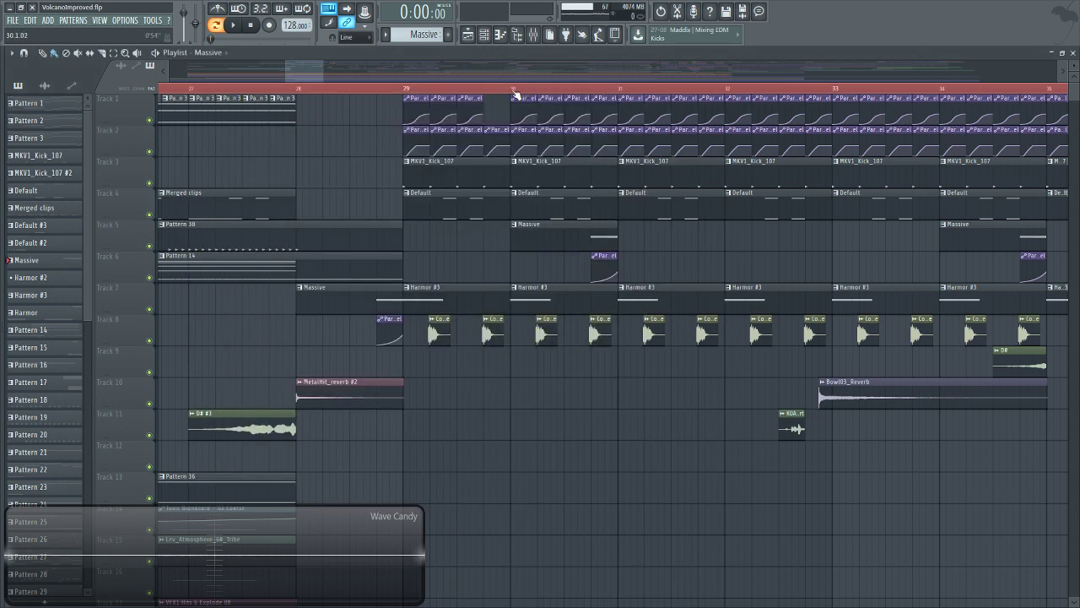
Place the song position at bar 30, play the song from there and stop it.
left_click(514, 90)
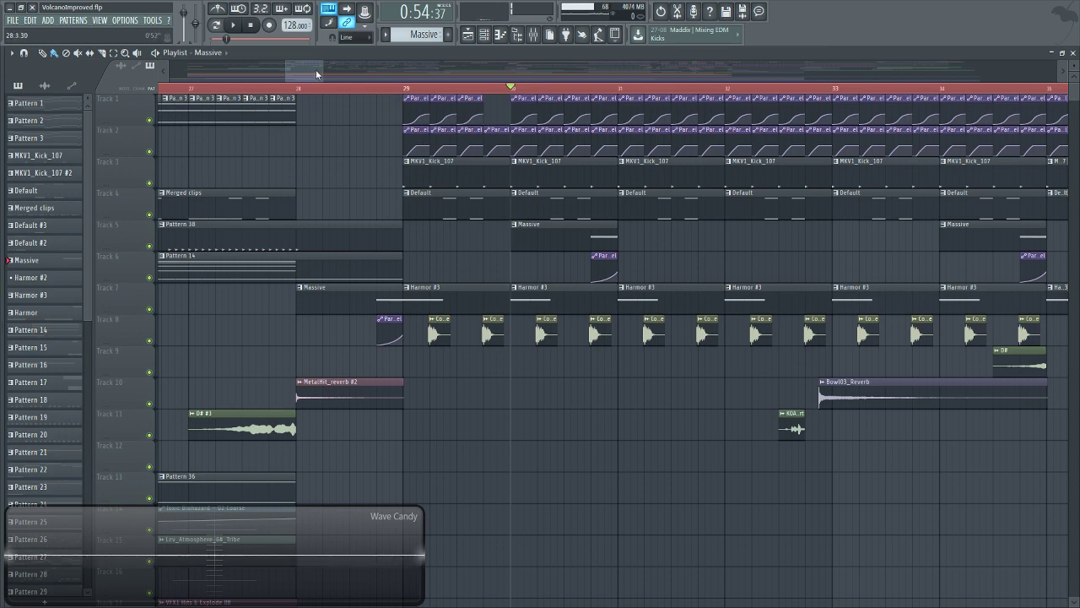
left_click_drag(317, 74, 327, 74)
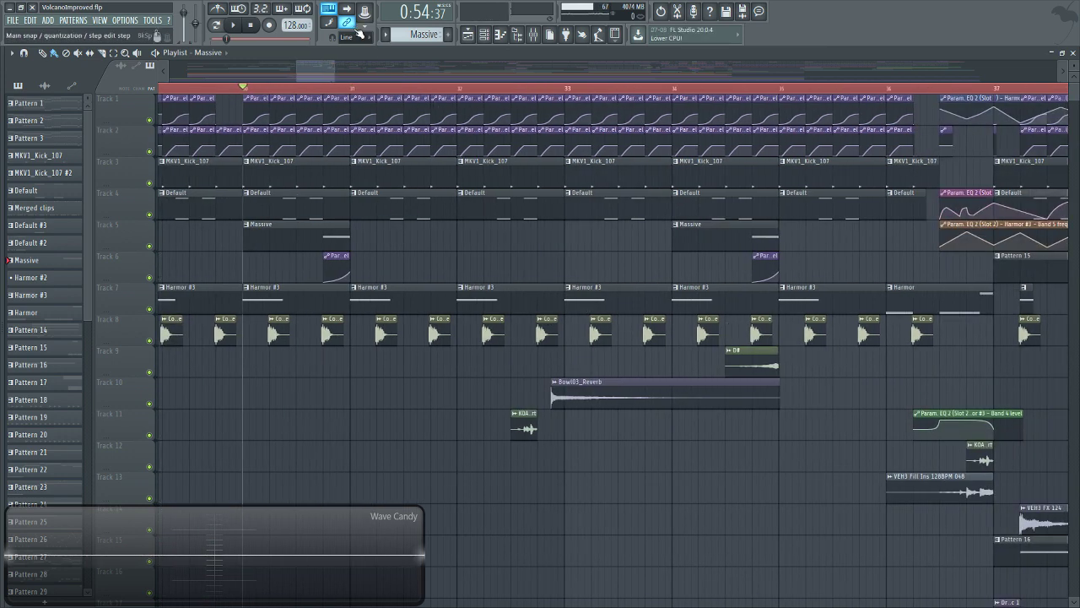
key("space")
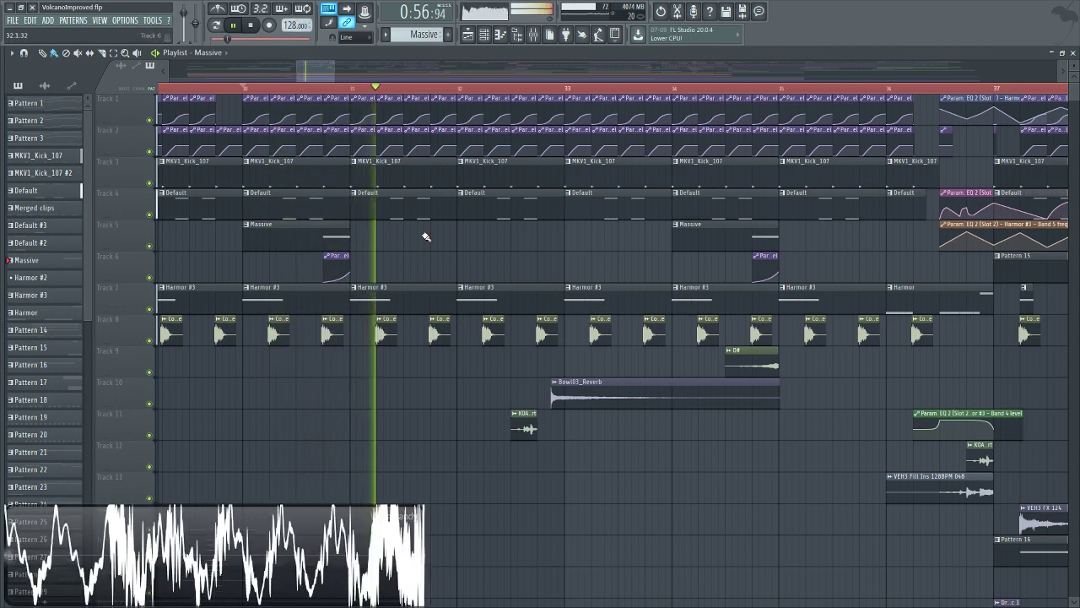
left_click(253, 26)
Check the KOAN Percussion Loop Short clip's sample settings, and play the song from bar 32 before stopping it.
double_click(527, 430)
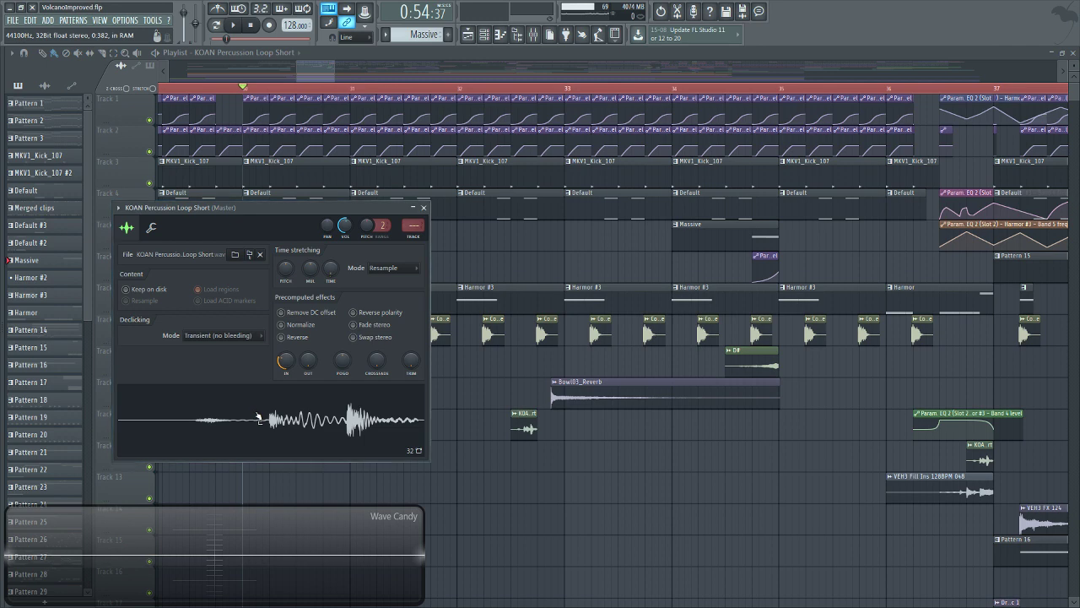
left_click(457, 88)
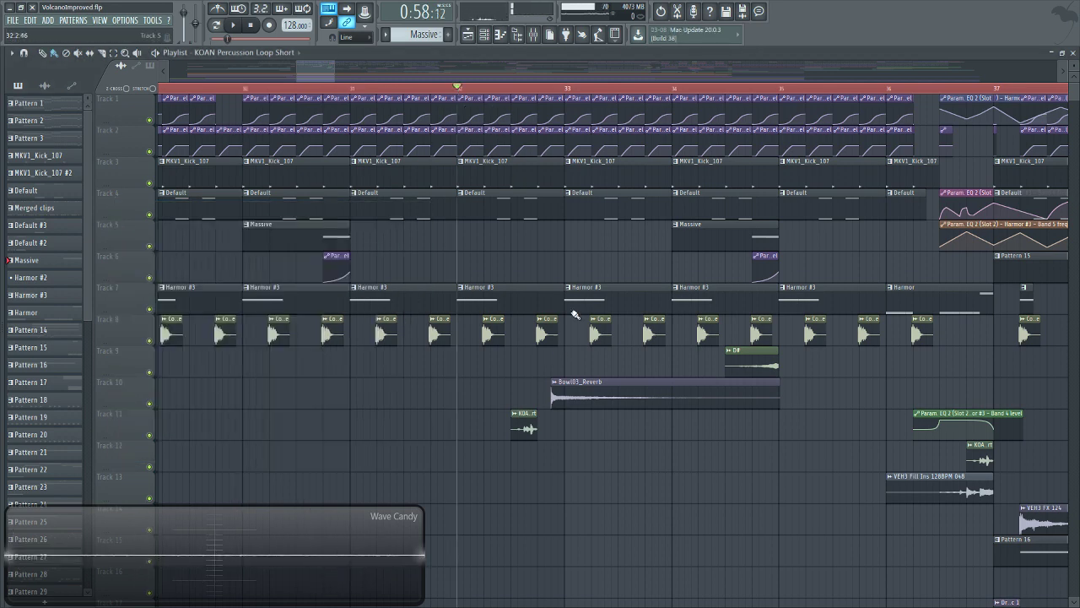
left_click(236, 28)
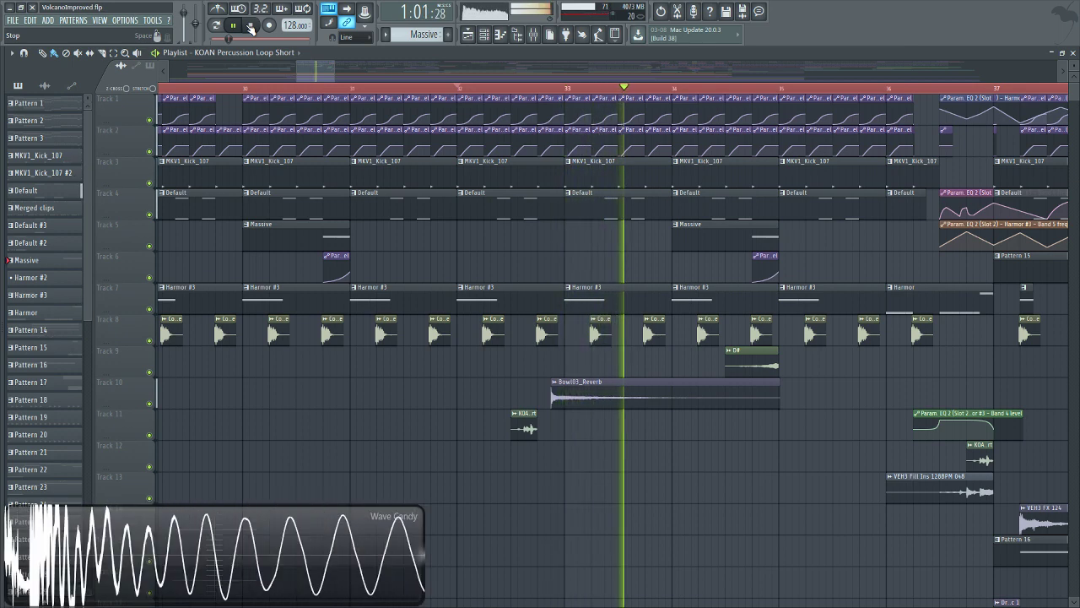
left_click(250, 27)
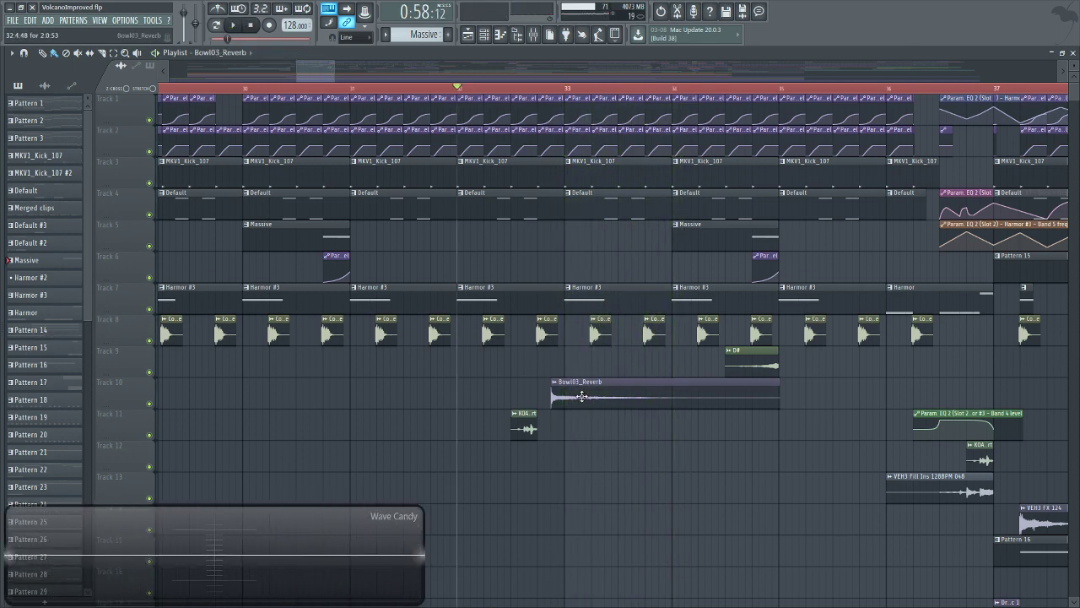
Open the Bowl03_Reverb clip's sample settings, audition its waveform, and play the song through that section before pausing.
double_click(583, 402)
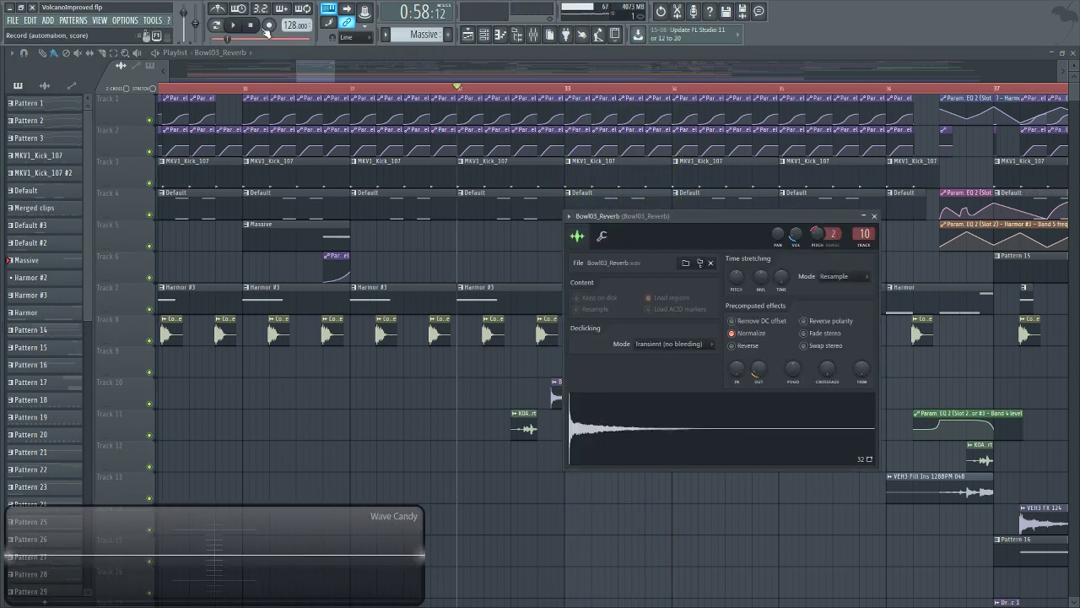
left_click(617, 430)
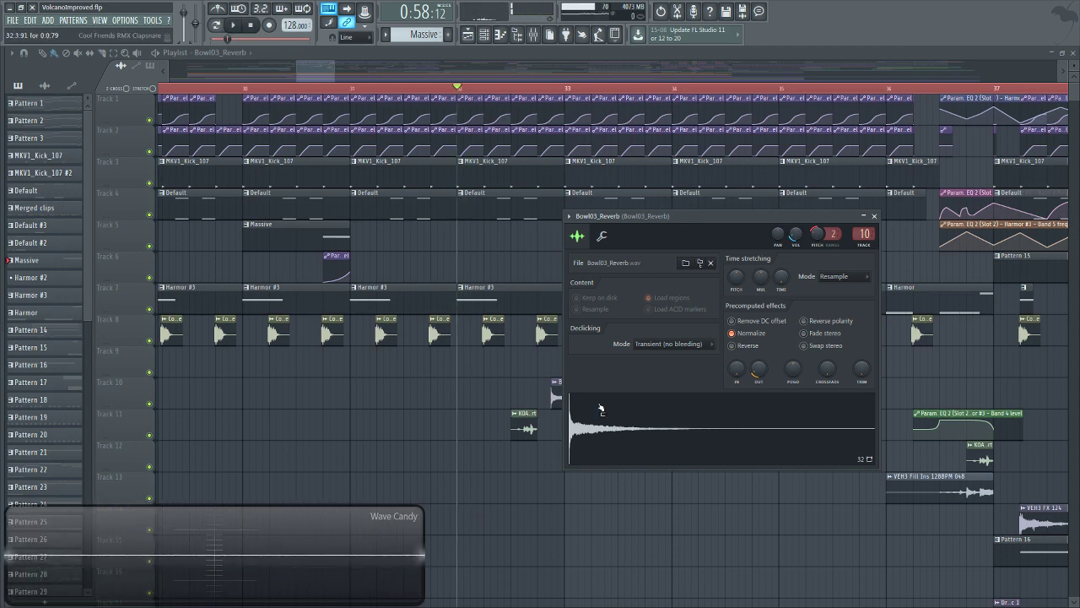
left_click(663, 433)
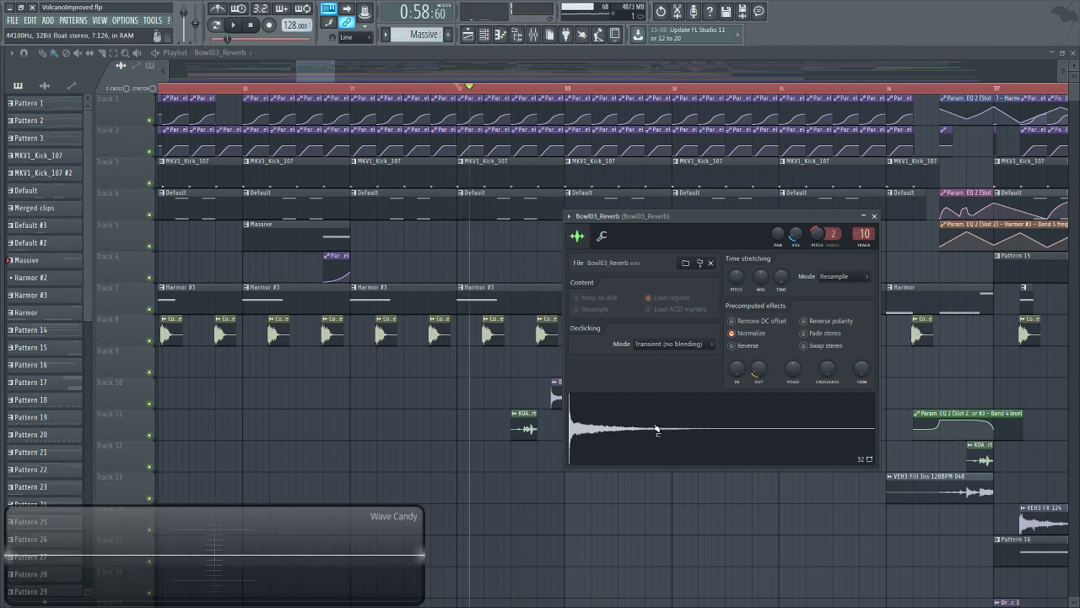
left_click(233, 26)
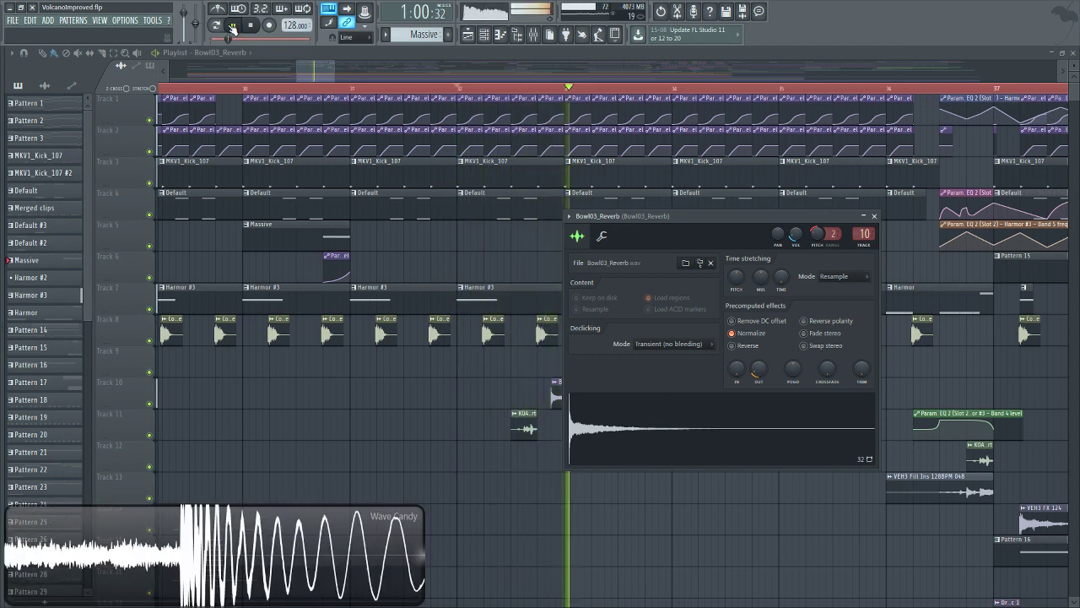
left_click(233, 26)
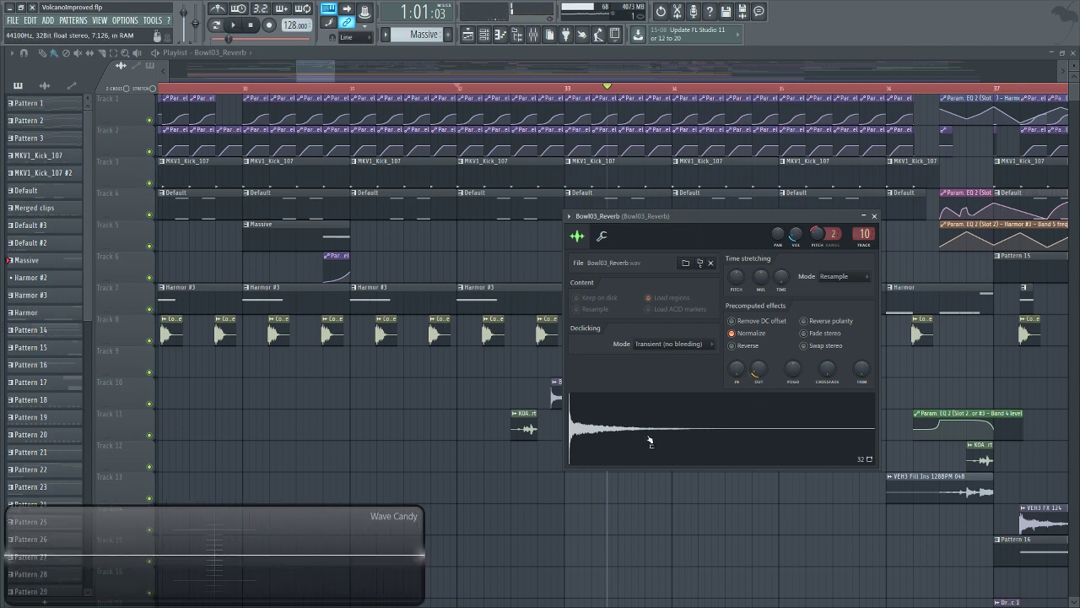
left_click(532, 35)
left_click(533, 36)
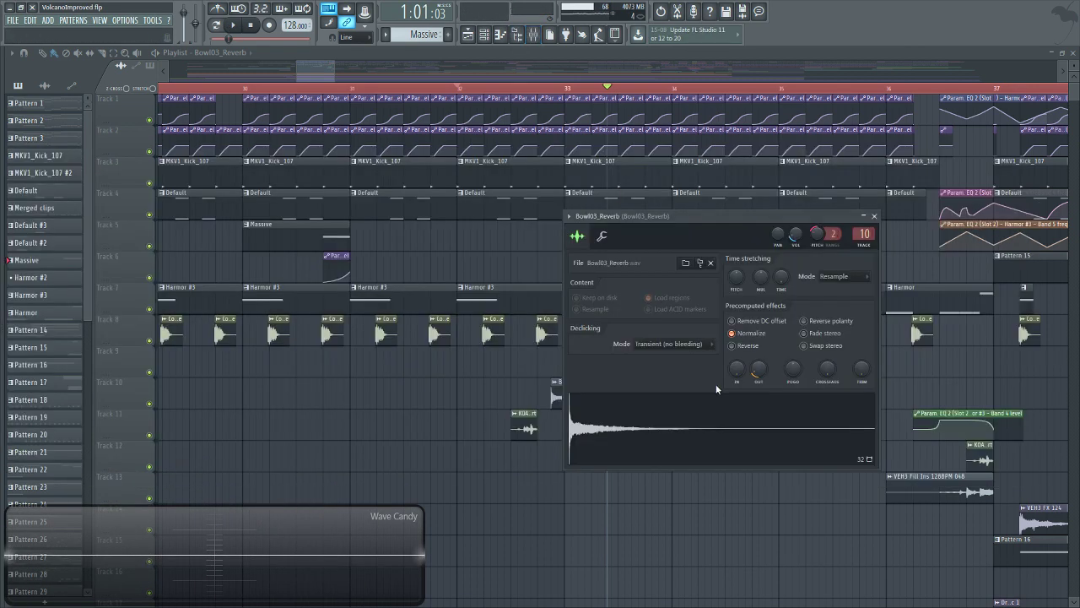
Play the song from bar 32, open the D# clip's sample settings during playback and stop.
left_click(532, 89)
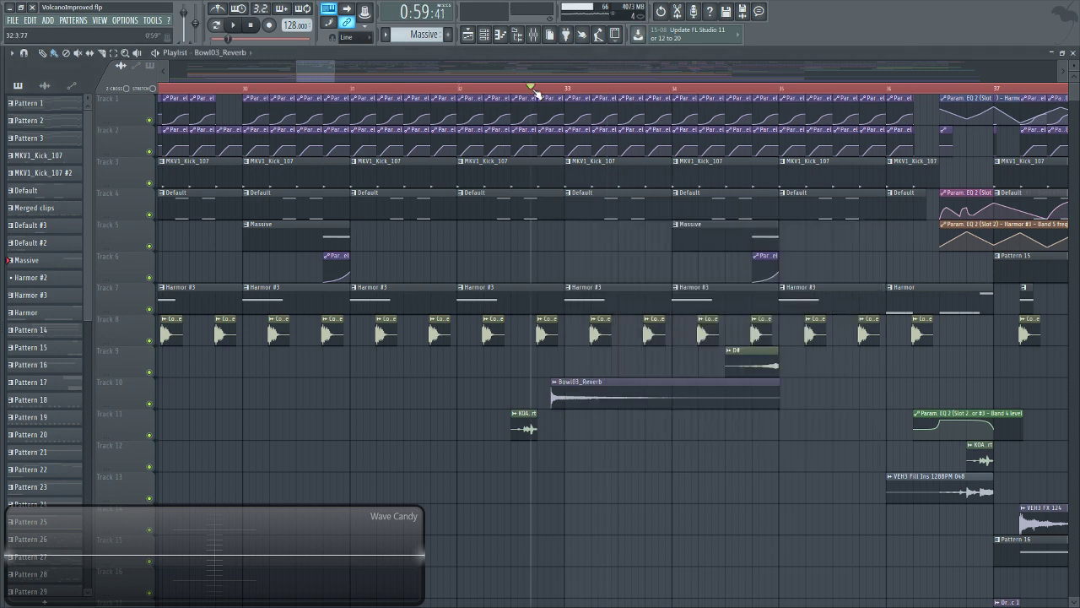
left_click(458, 89)
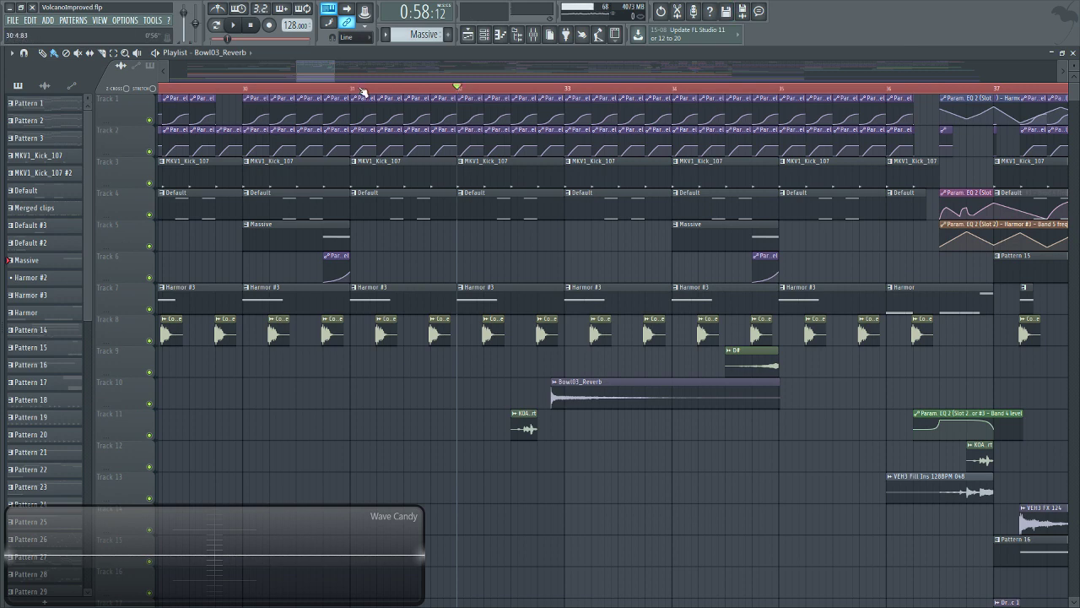
scroll(316, 70, "right", 5)
scroll(314, 70, "left", 2)
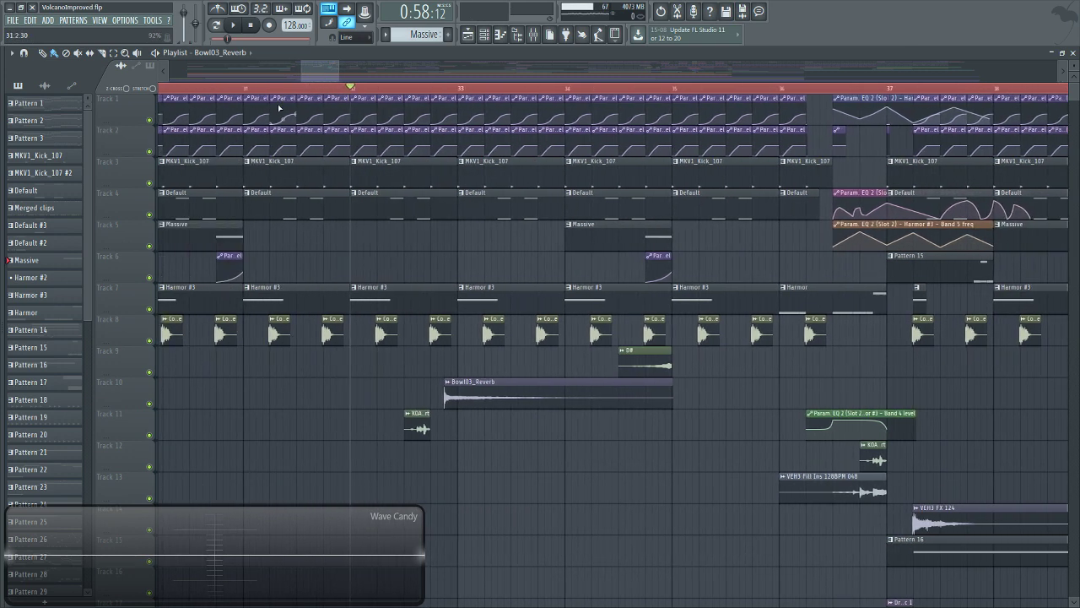
left_click(232, 26)
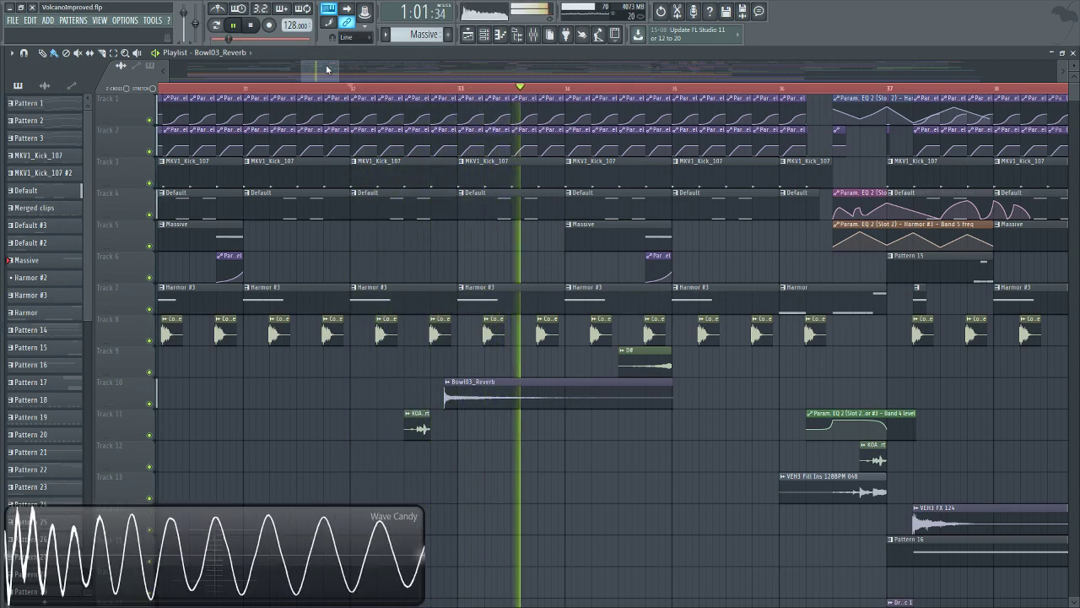
scroll(327, 69, "right", 9)
double_click(296, 359)
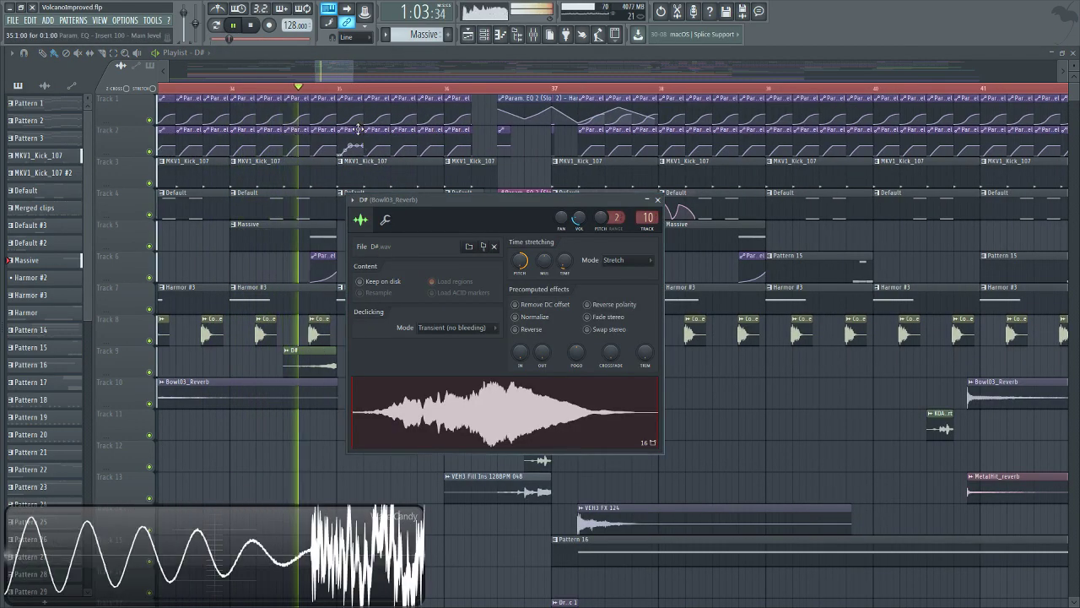
key("space")
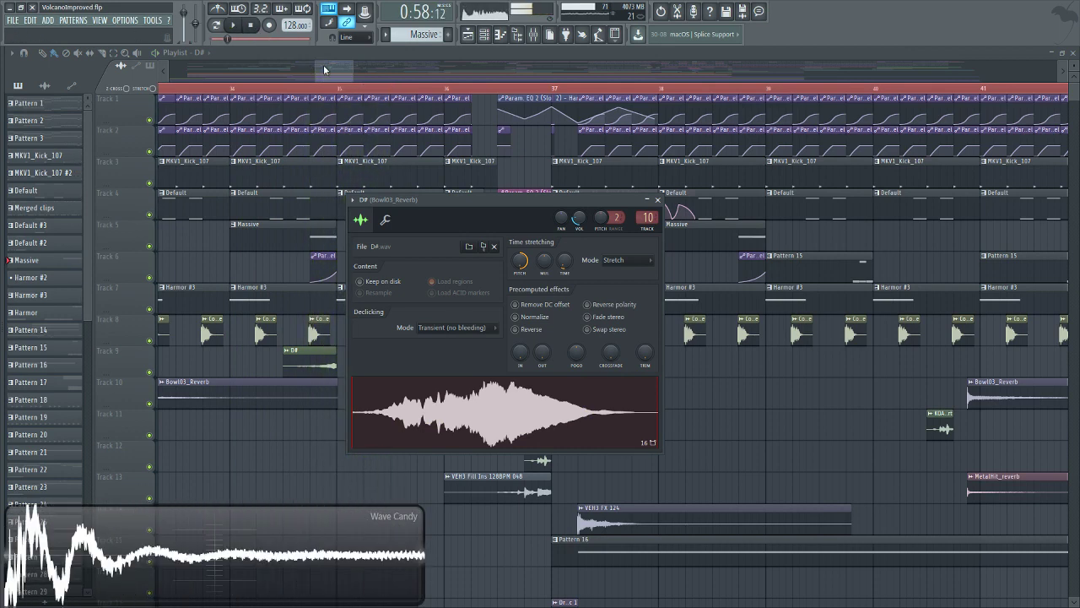
Play the song's fill section from bar 36 and pause it at bar 37.
left_click_drag(323, 69, 345, 81)
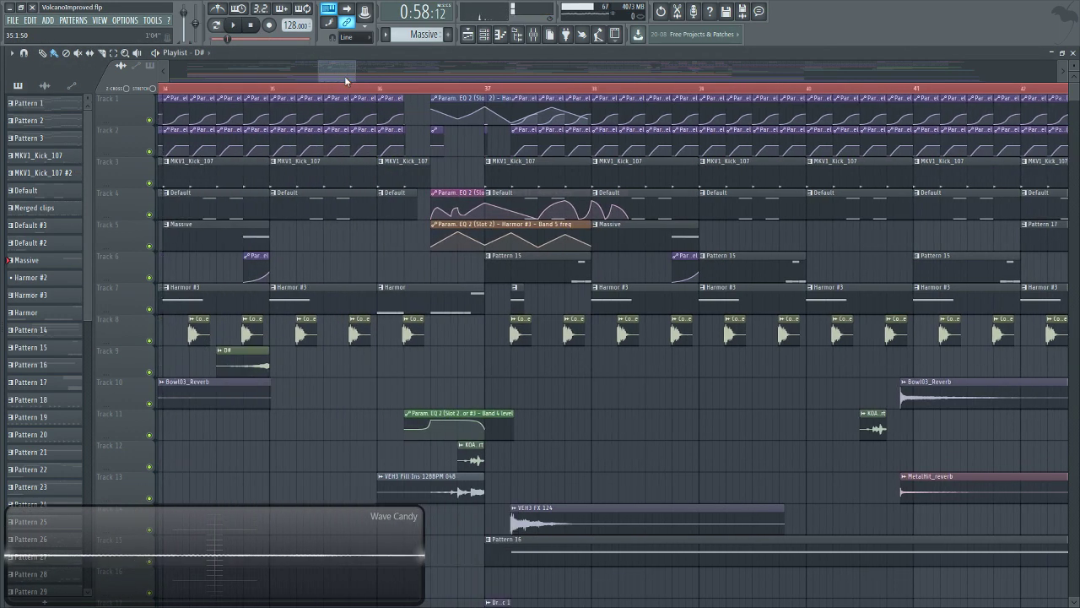
left_click(376, 91)
left_click(236, 27)
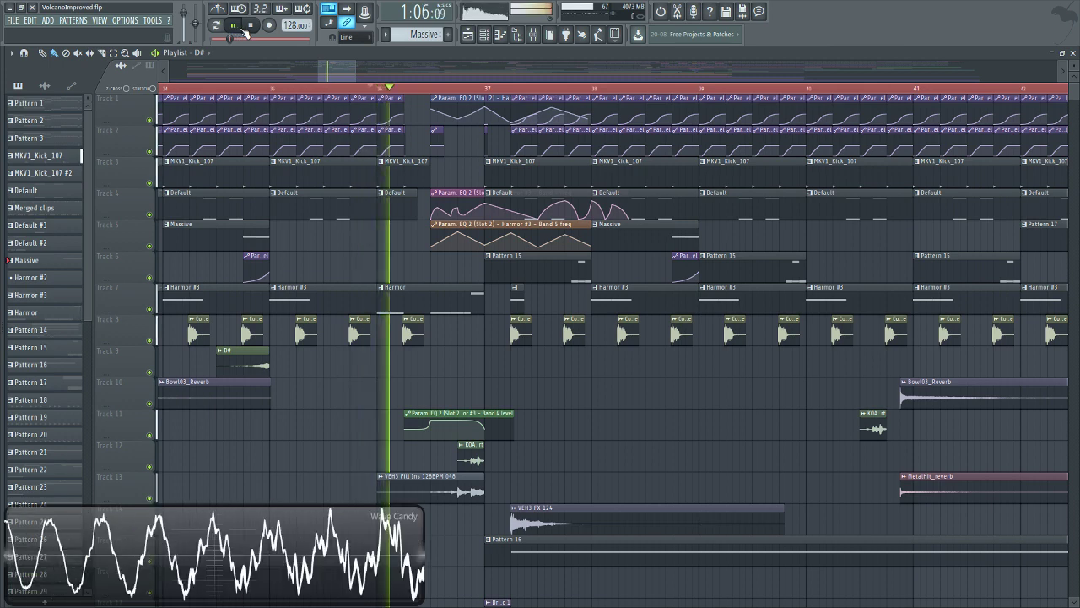
left_click(235, 25)
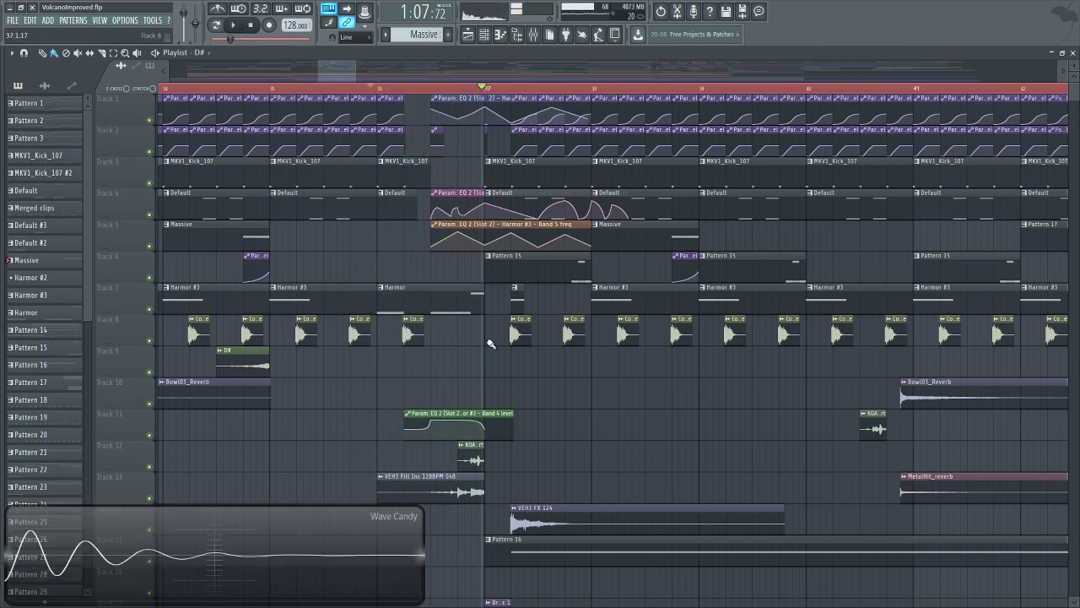
Select the Harmor pattern at bar 36 and play it on its own in pattern mode.
left_click(473, 279)
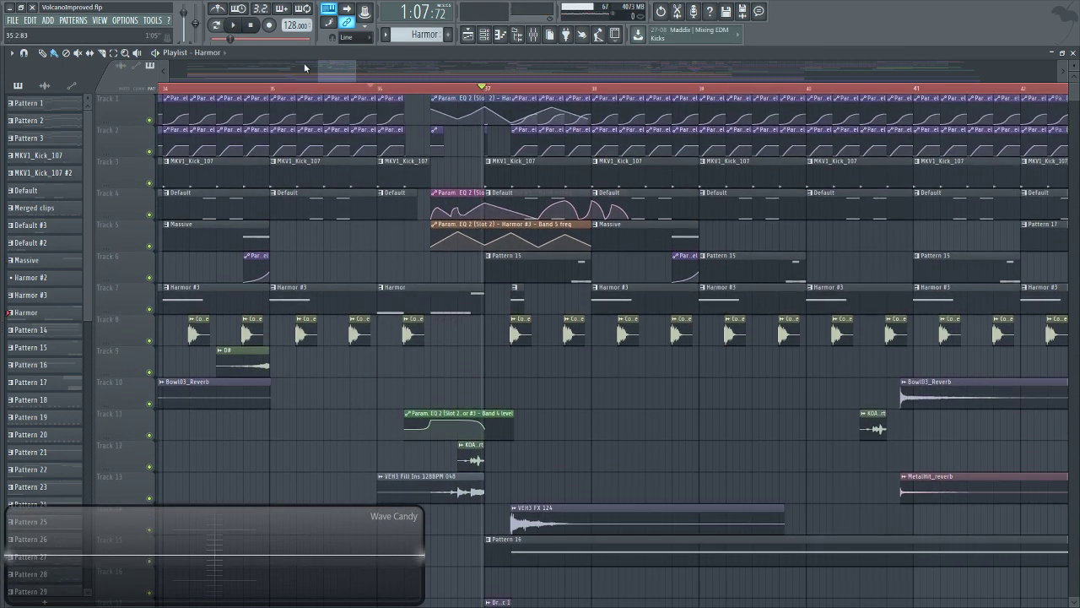
left_click(217, 28)
left_click(236, 26)
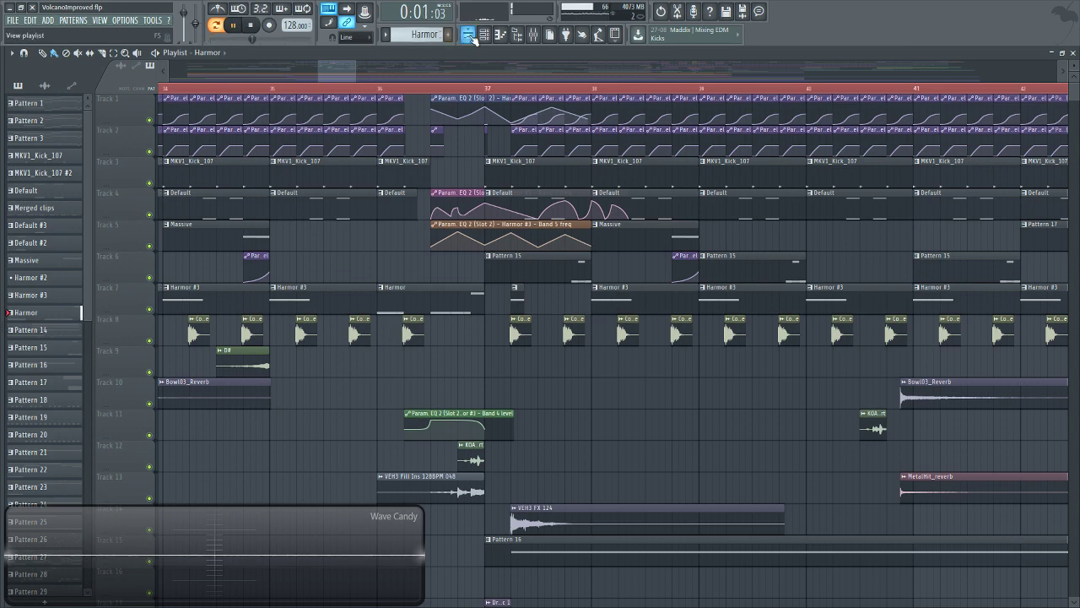
left_click(253, 91)
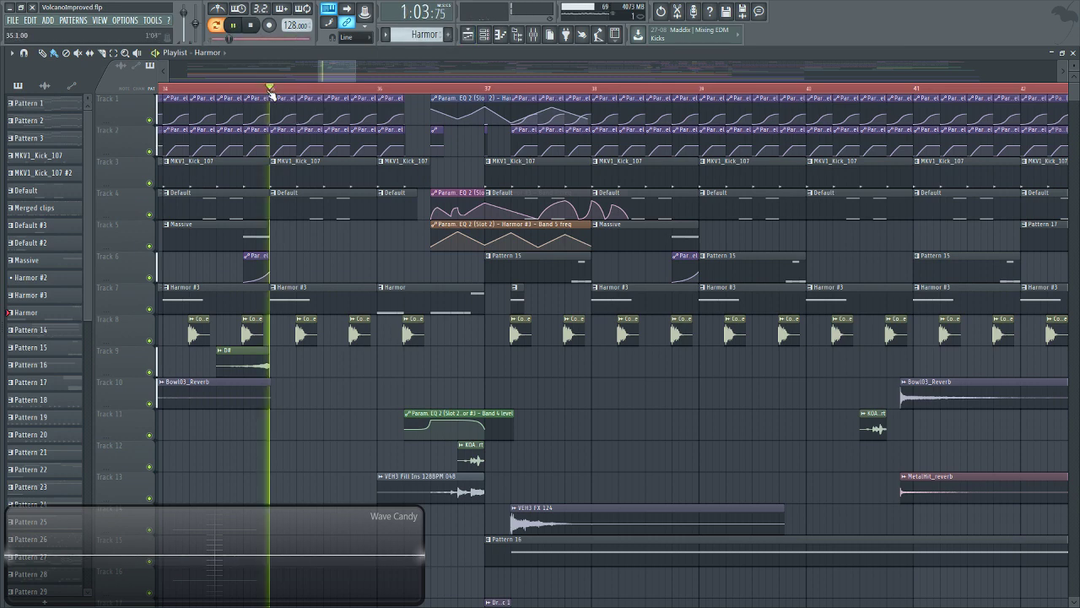
left_click(217, 26)
Open the Harmor #4 synth from the channel rack, stop the playback and display the synth's envelope page.
left_click(483, 35)
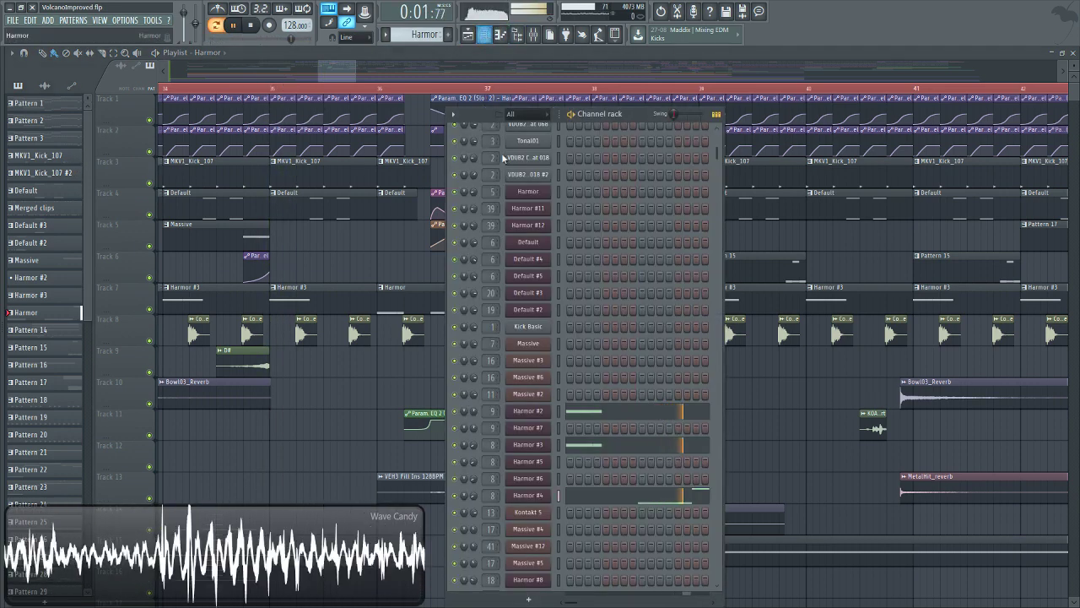
left_click(530, 498)
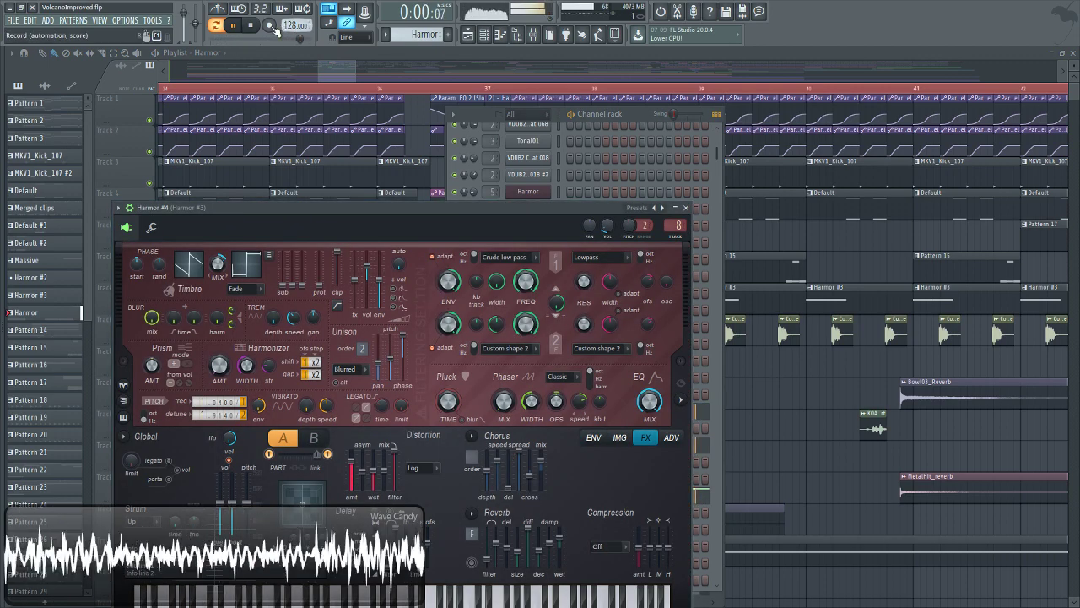
key("space")
left_click_drag(401, 179, 417, 112)
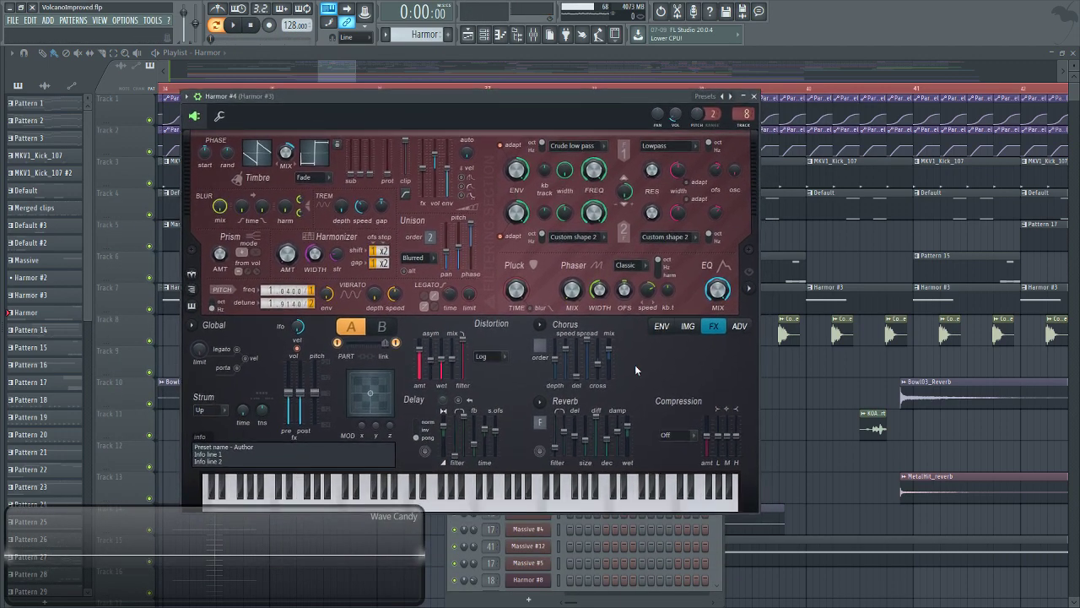
left_click(659, 326)
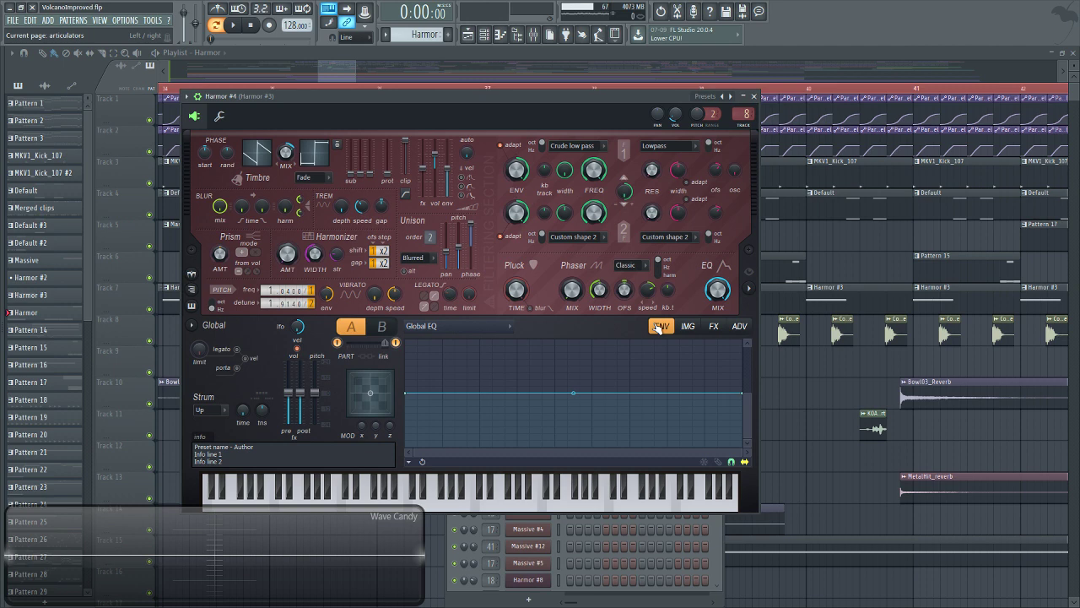
Show part B of Harmor #4 and open the Harmor #2 and Harmor #3 synths from the channel rack for comparison.
left_click(382, 327)
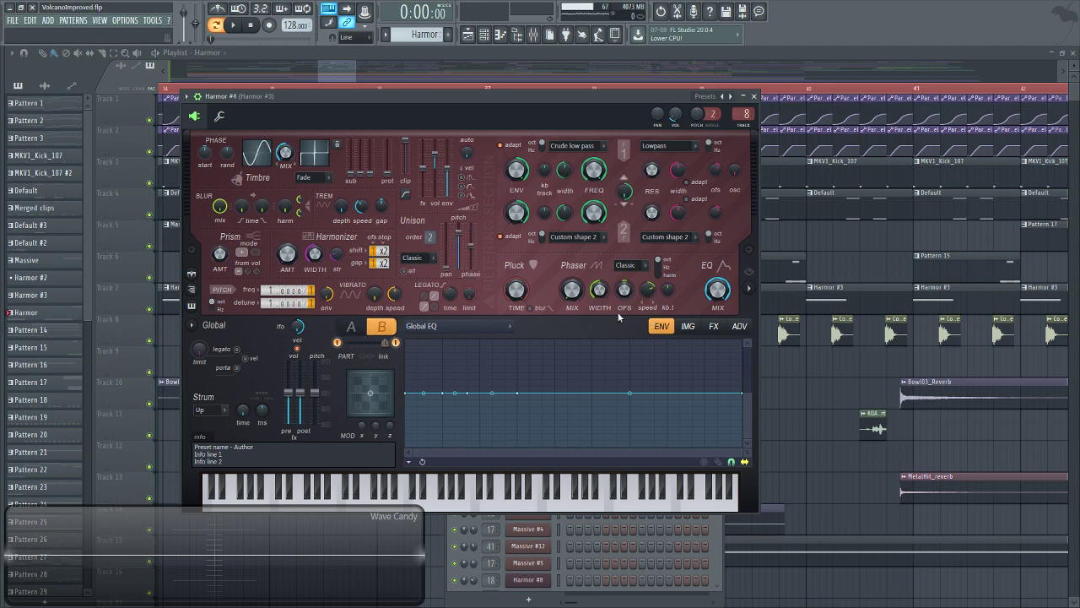
left_click(484, 34)
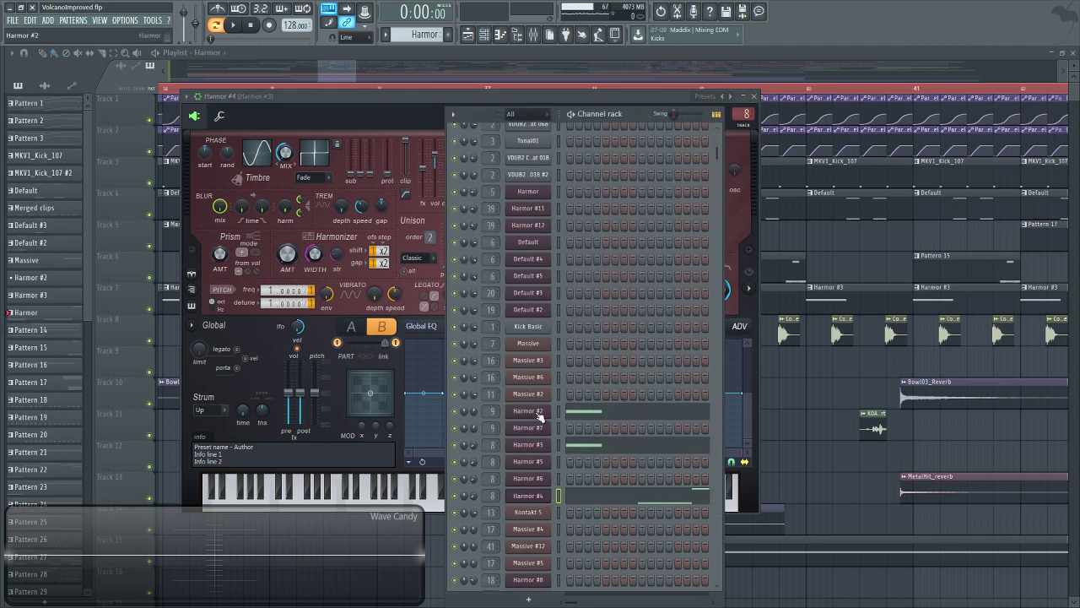
left_click(539, 413)
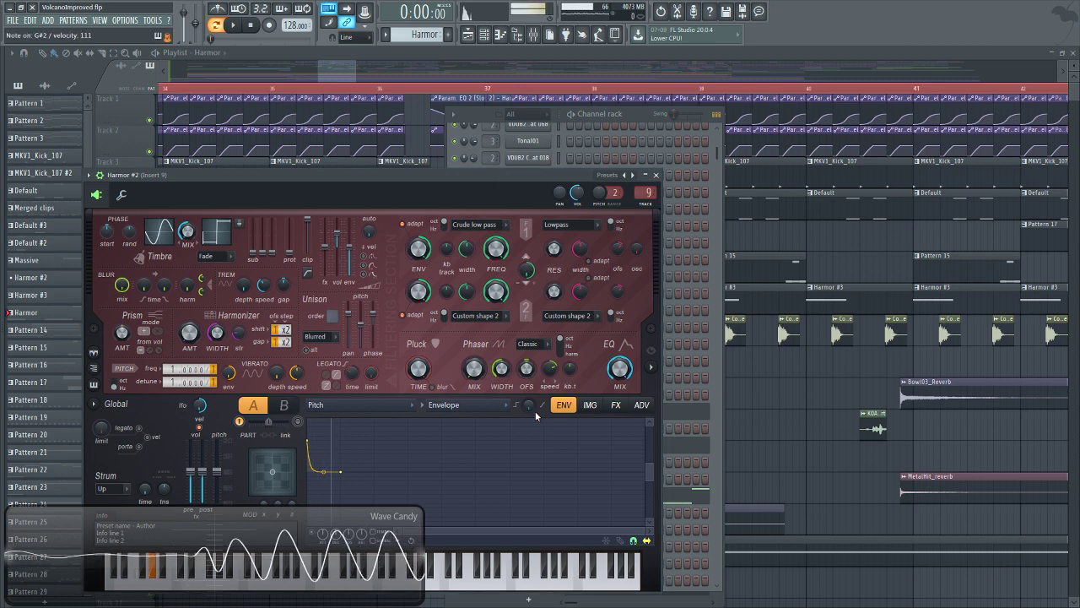
key("F6")
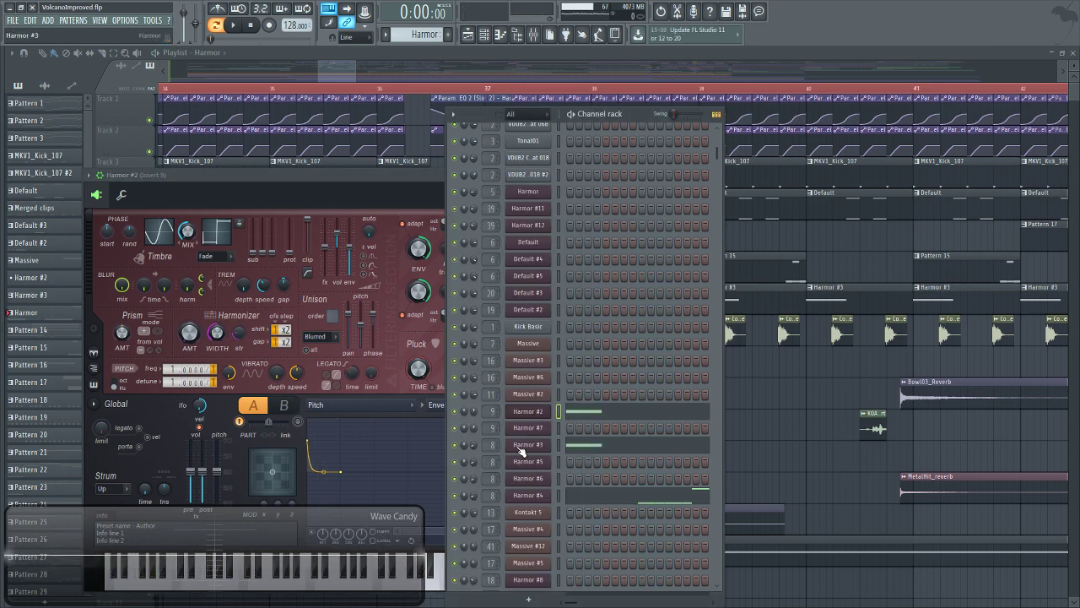
left_click(520, 447)
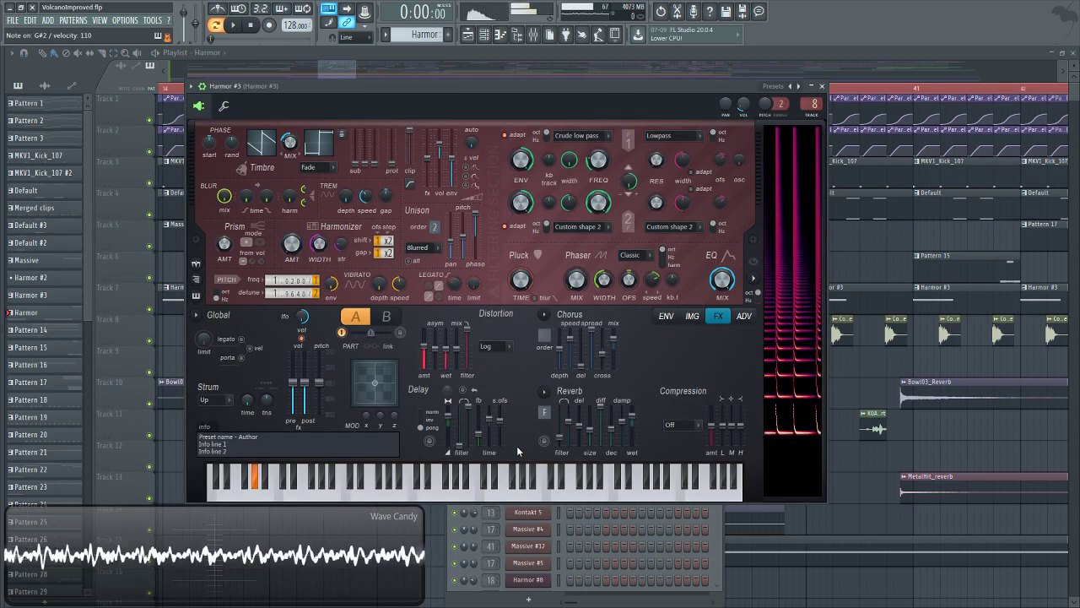
Reopen the Harmor #4 synth from the channel rack and switch between its parts A and B.
left_click(485, 34)
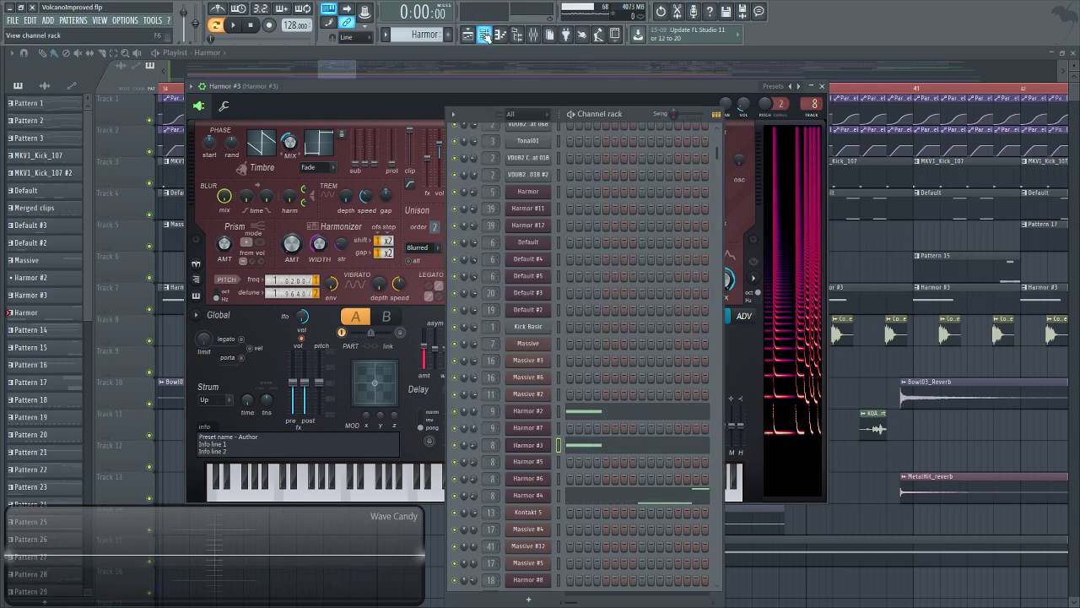
left_click(530, 497)
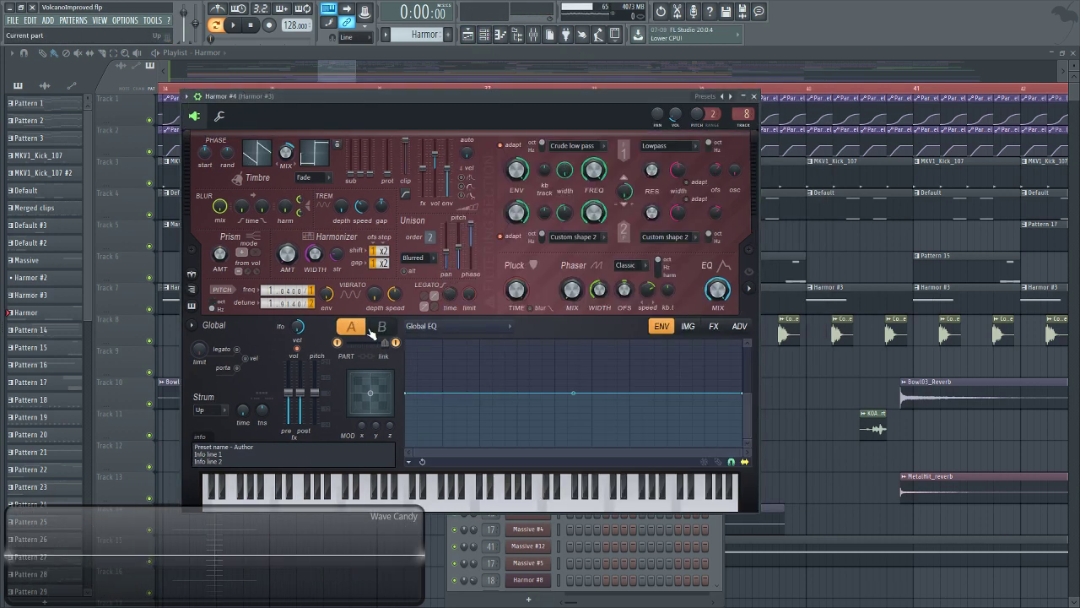
left_click(381, 327)
left_click(452, 330)
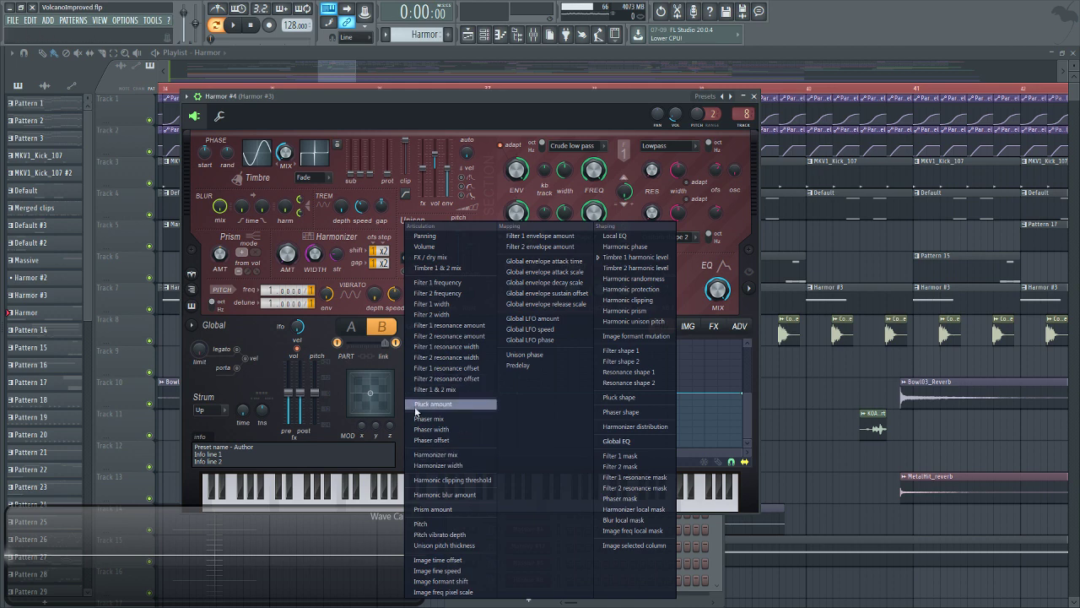
left_click(354, 328)
left_click(377, 327)
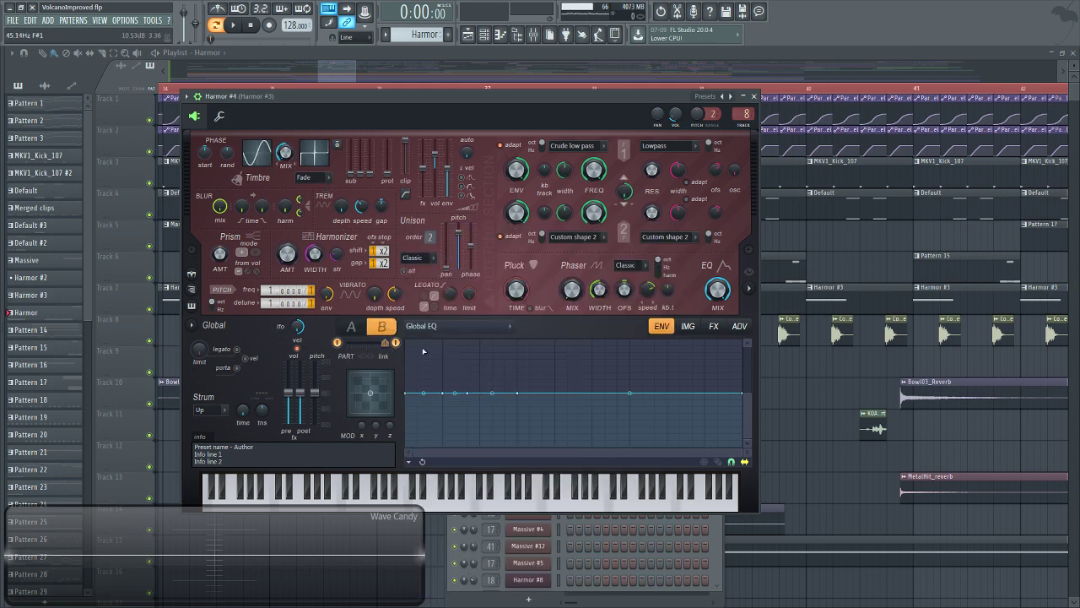
Display part B's Timbre 1 harmonic level in Harmor #4, audition a note and show the synth's effects page.
left_click(452, 327)
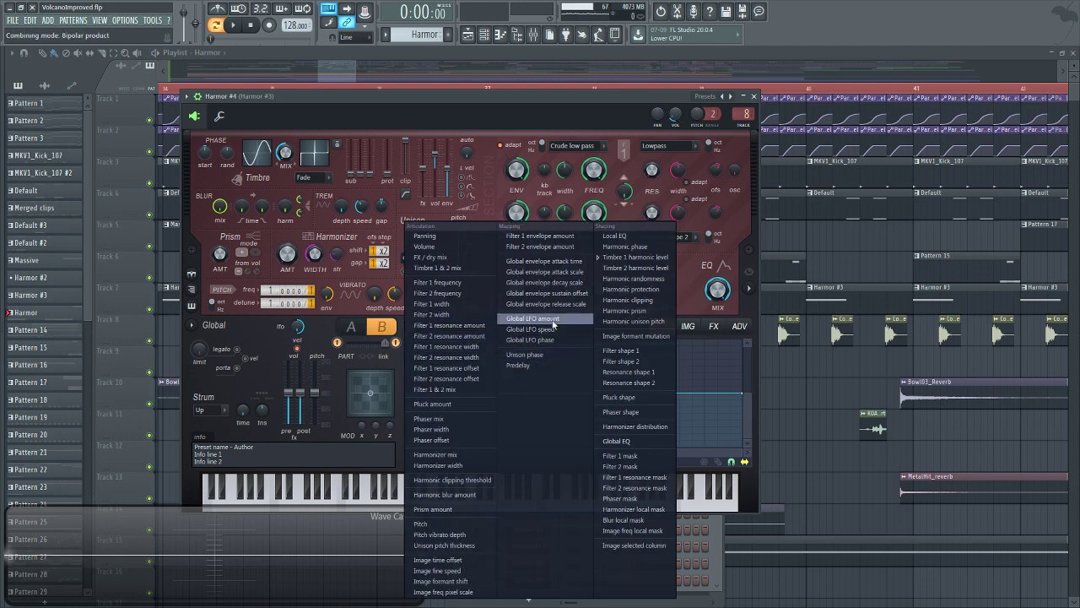
left_click(632, 258)
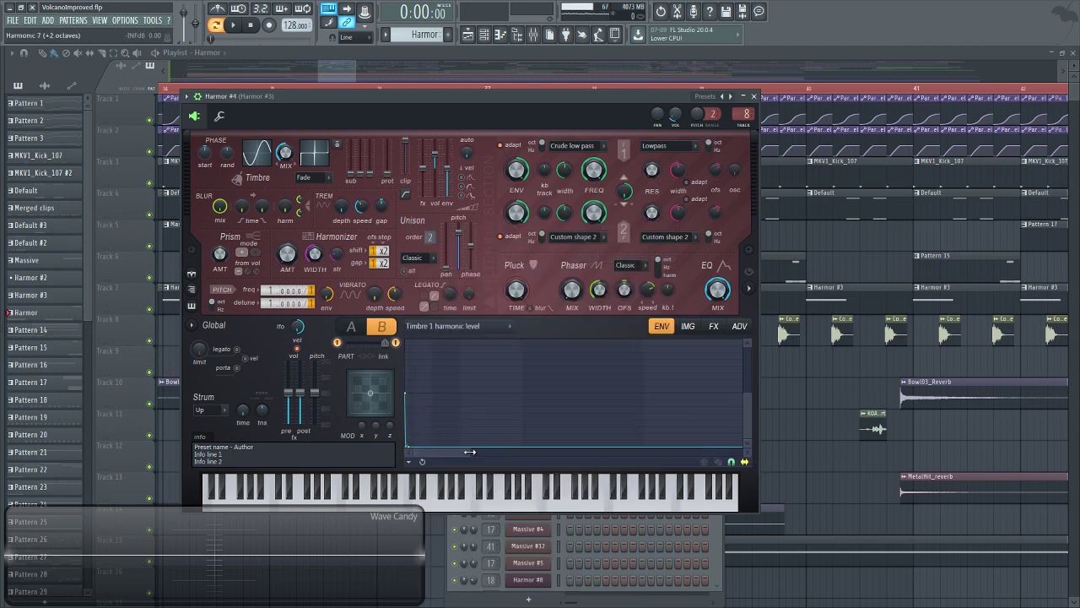
key("h")
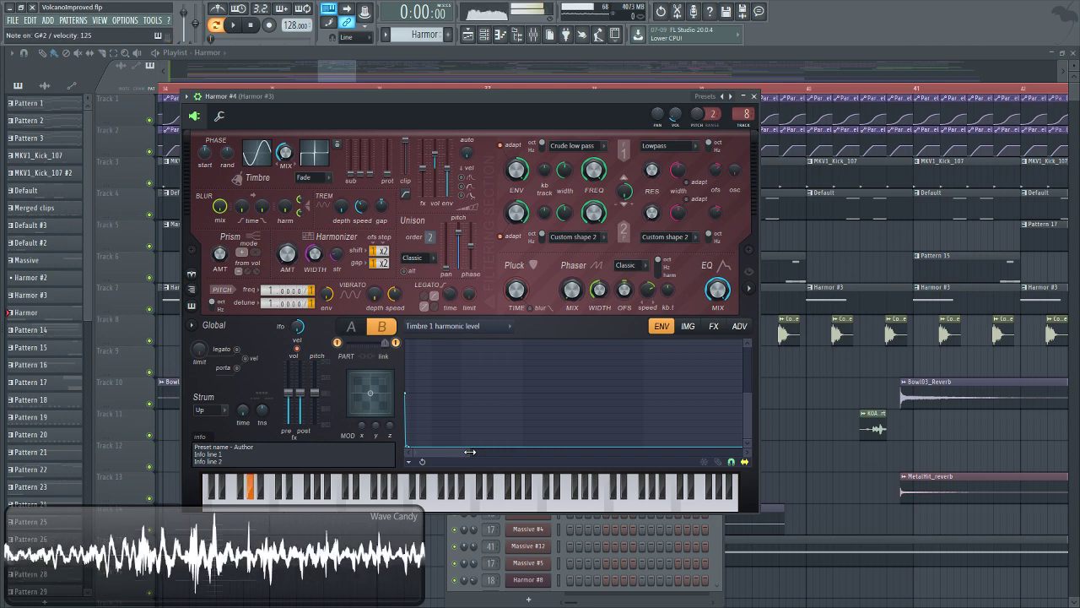
left_click(713, 328)
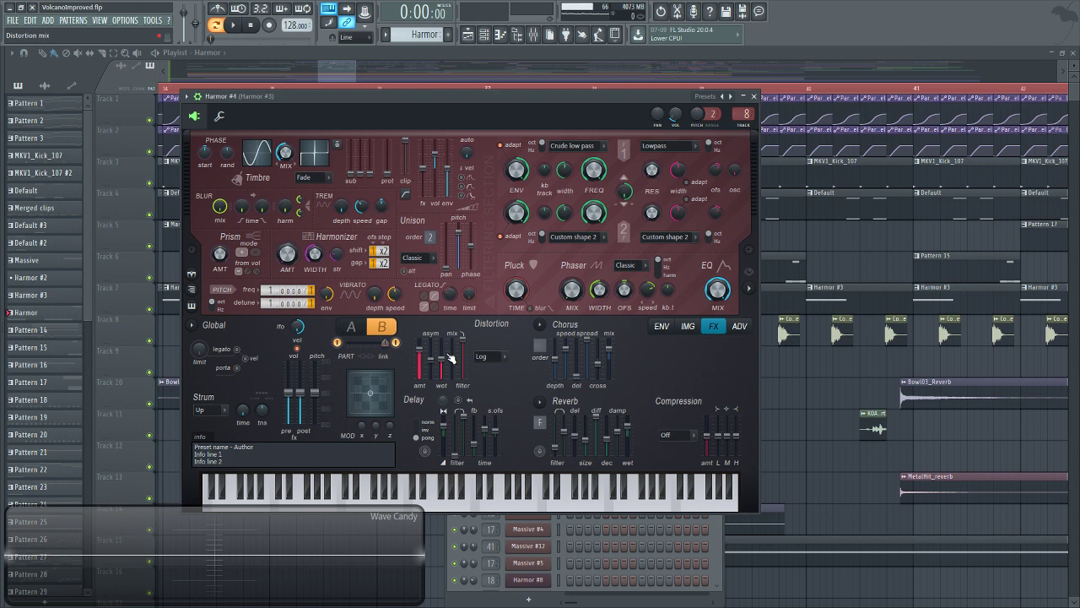
Open the slot 2 Fruity parametric EQ 2 on the Harmor #3 mixer track and play the Harmor pattern through it.
left_click(532, 34)
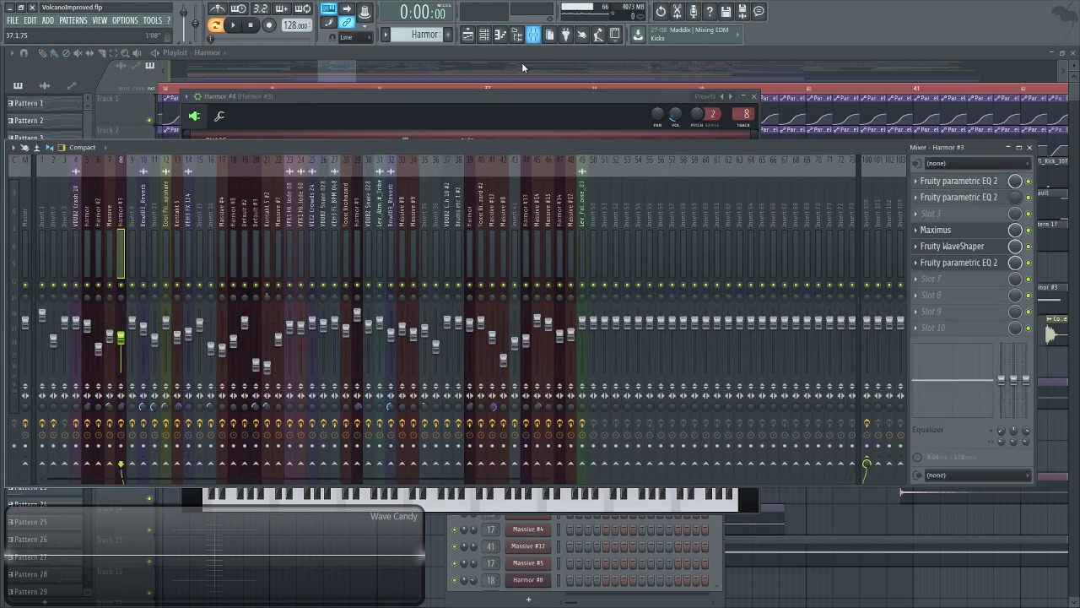
left_click(983, 197)
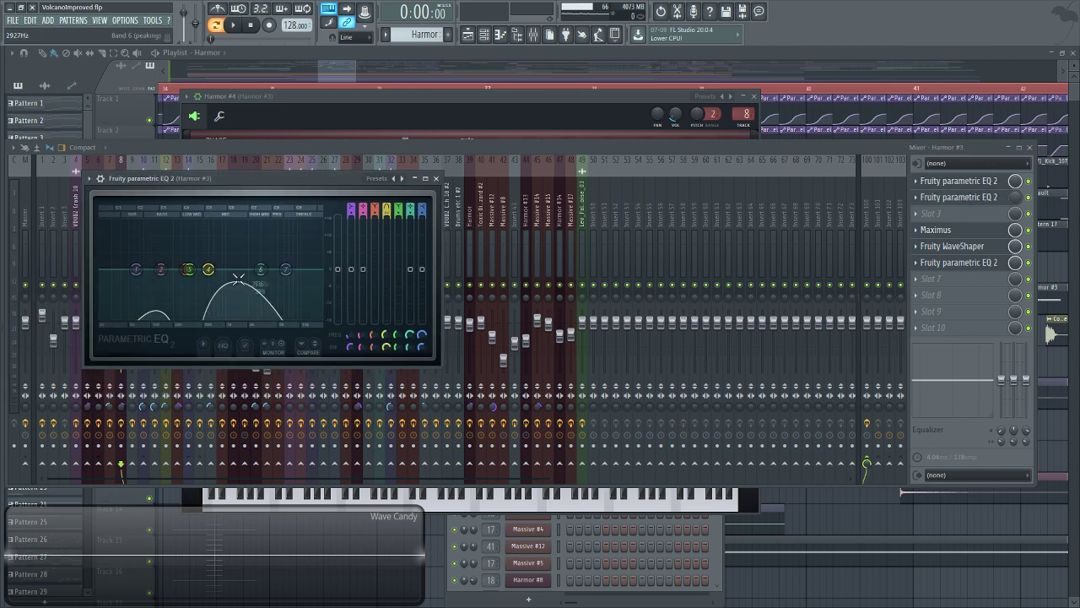
left_click(244, 22)
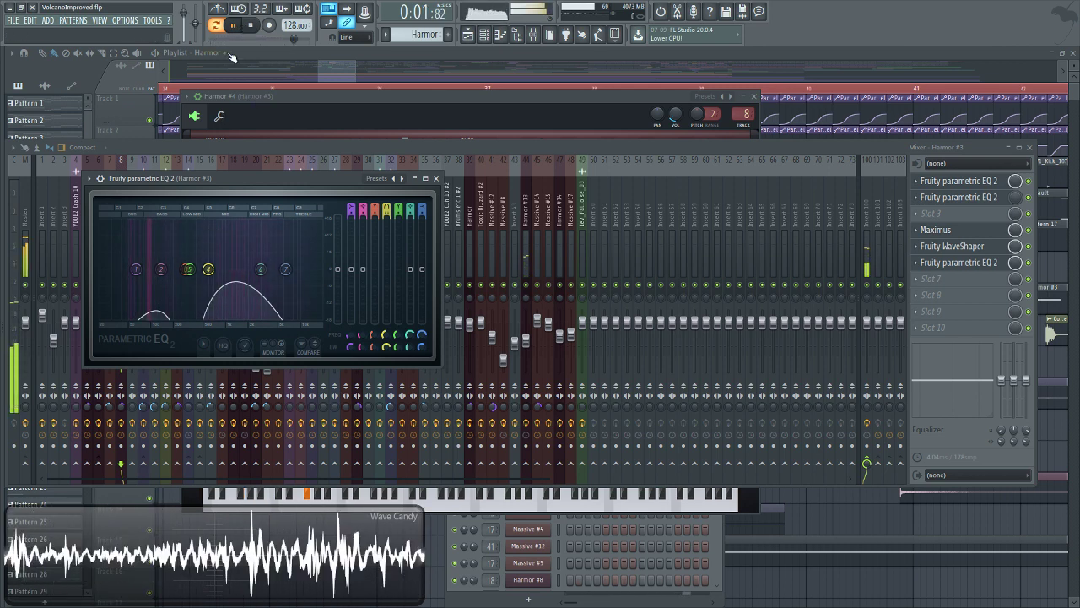
key("space")
Play the song from bar 36 with Harmor #3's slot 2 EQ open to watch its automated bands, and stop.
key("F12")
left_click(378, 89)
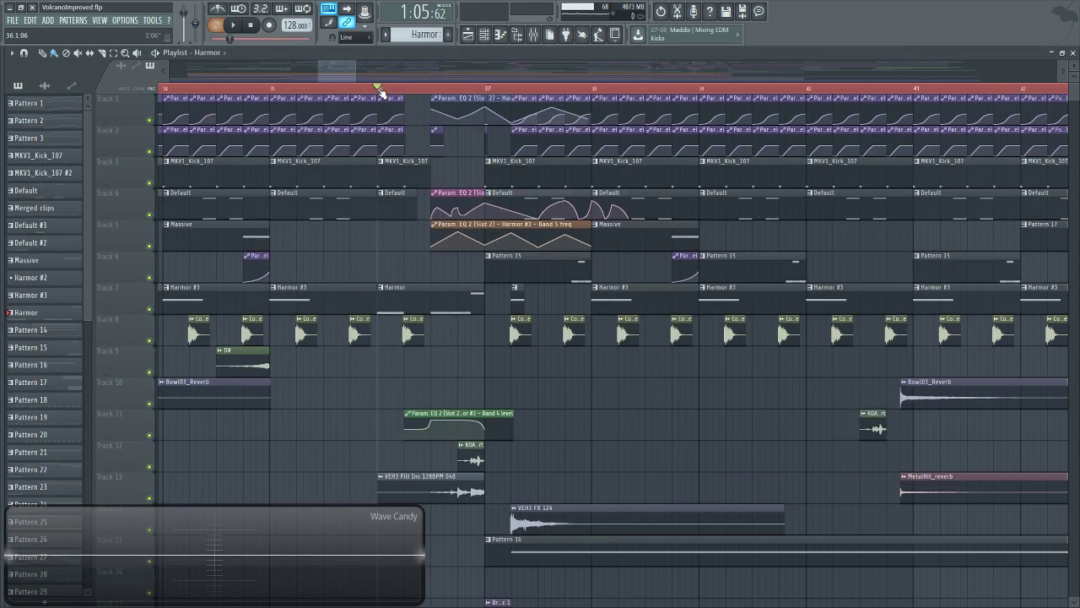
scroll(435, 112, "up", 2)
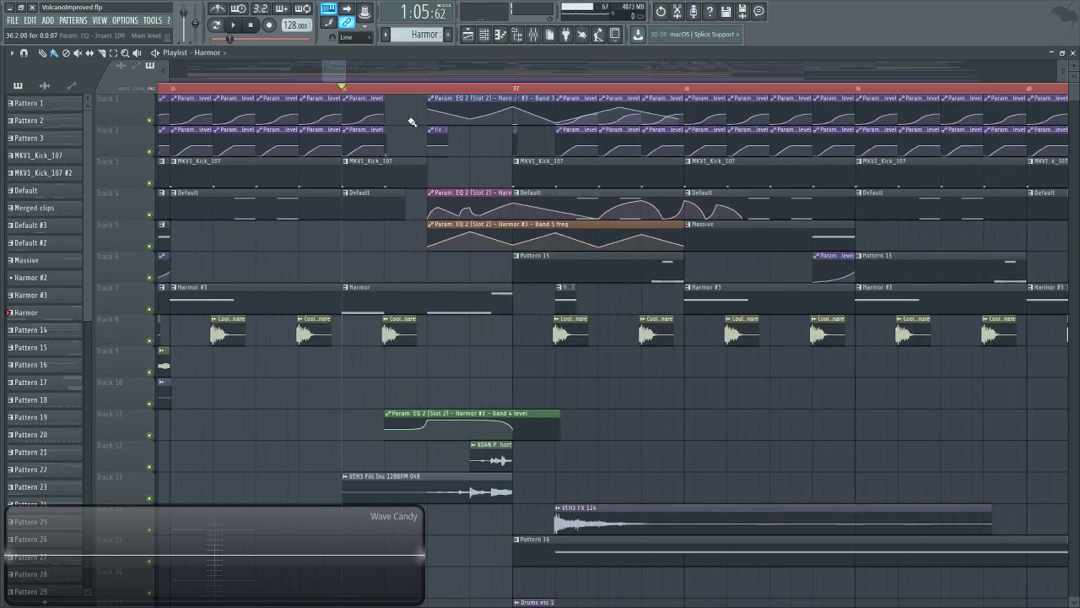
left_click(541, 38)
left_click(972, 181)
left_click(971, 197)
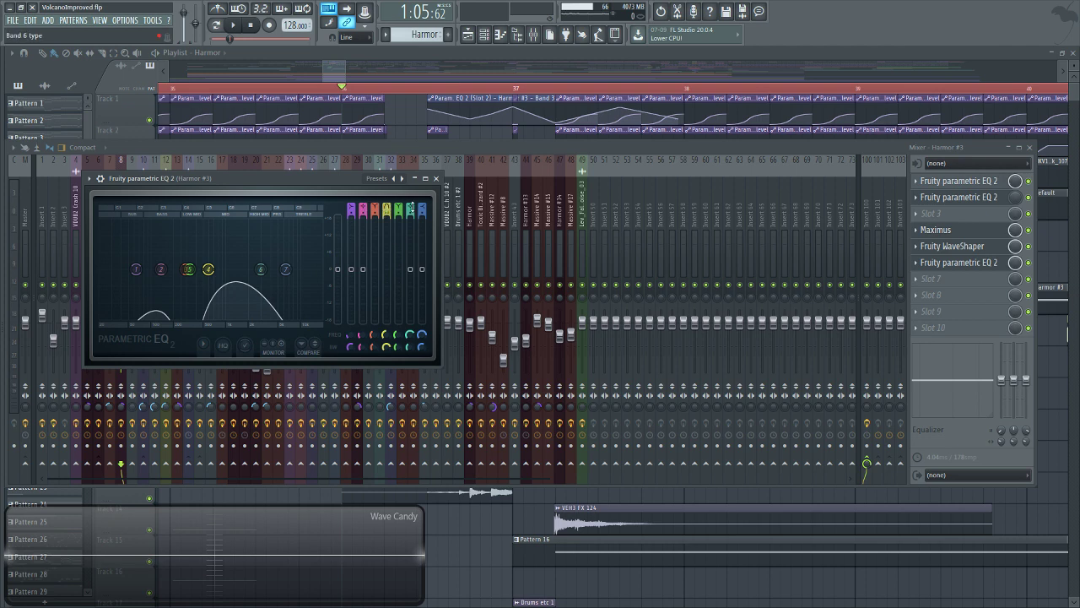
left_click(238, 26)
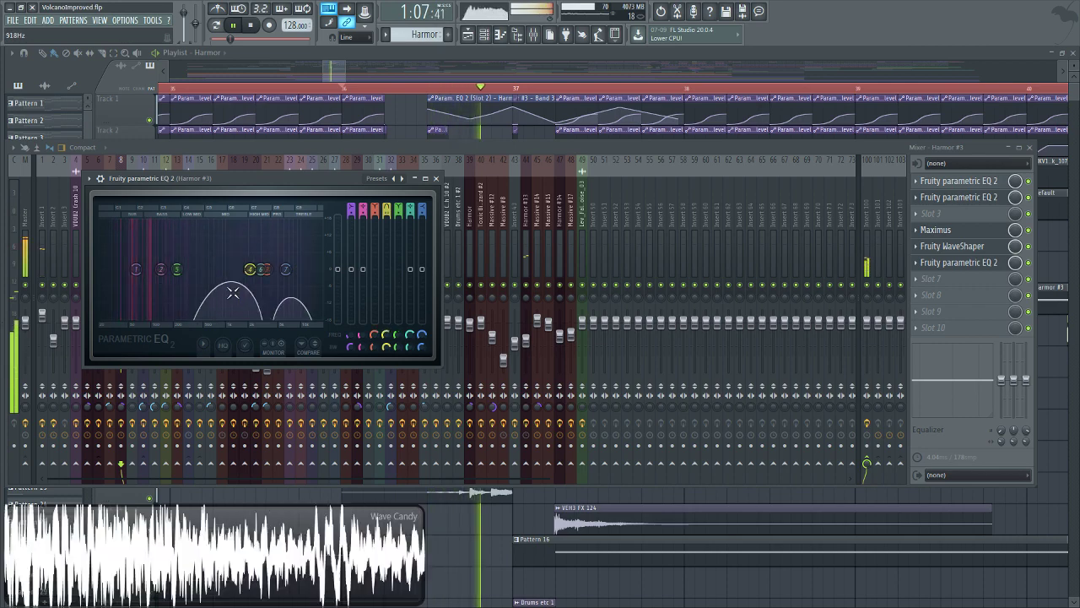
left_click(257, 28)
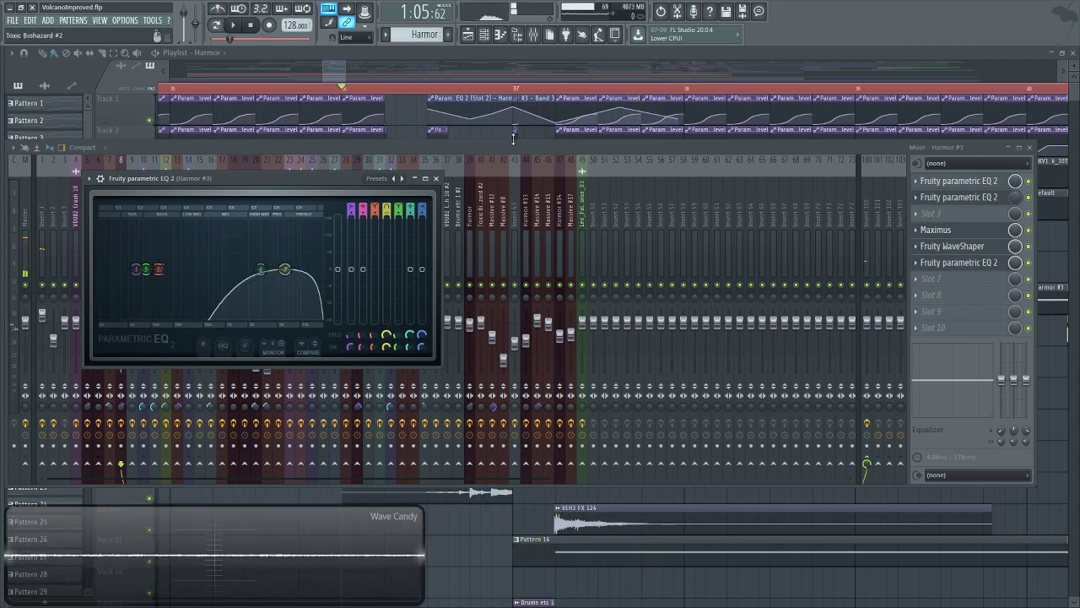
Return to the playlist, play the song from bar 37 and stop the playback.
left_click(348, 81)
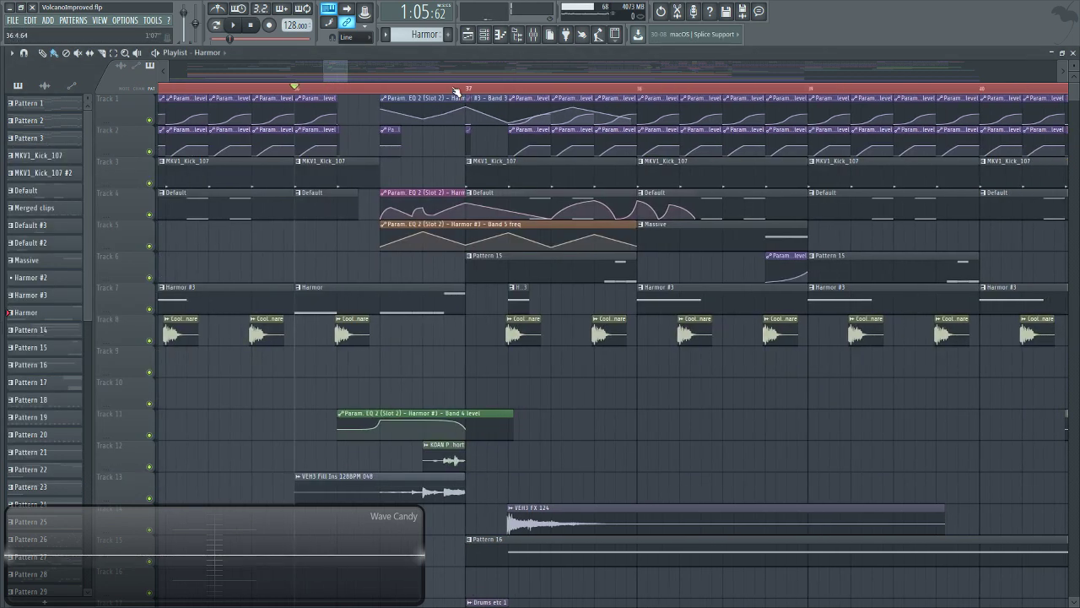
scroll(456, 90, "down", 5)
left_click(456, 89)
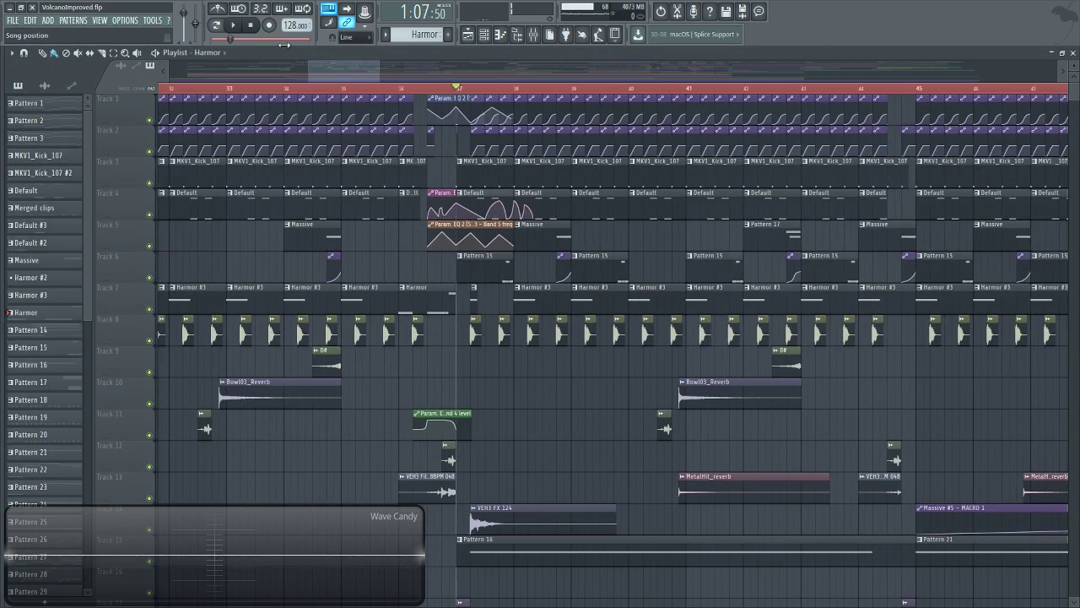
left_click(239, 28)
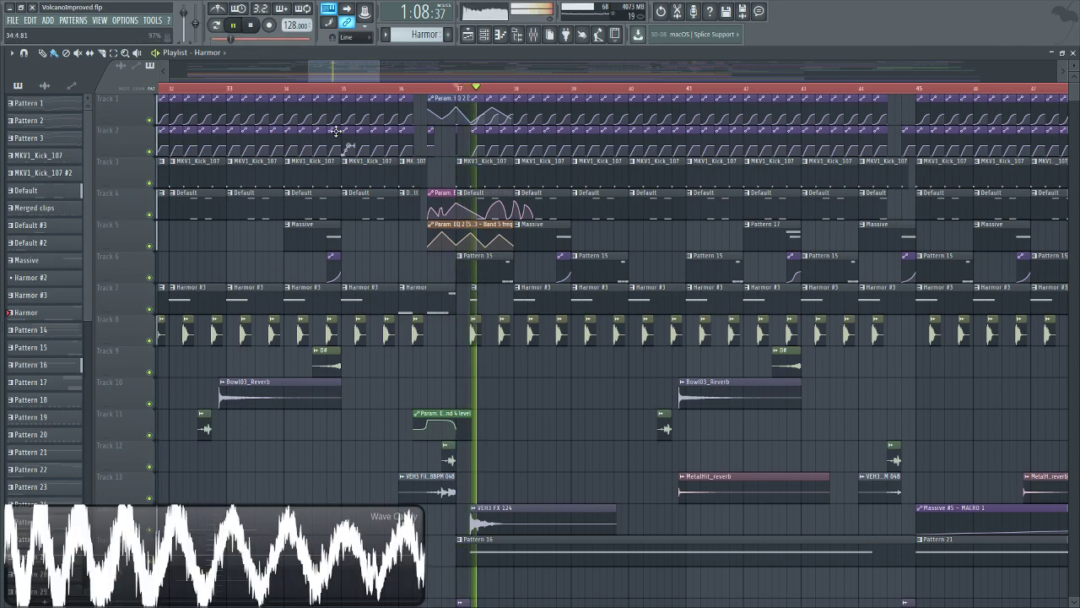
scroll(611, 404, "down", 3)
scroll(612, 404, "up", 3)
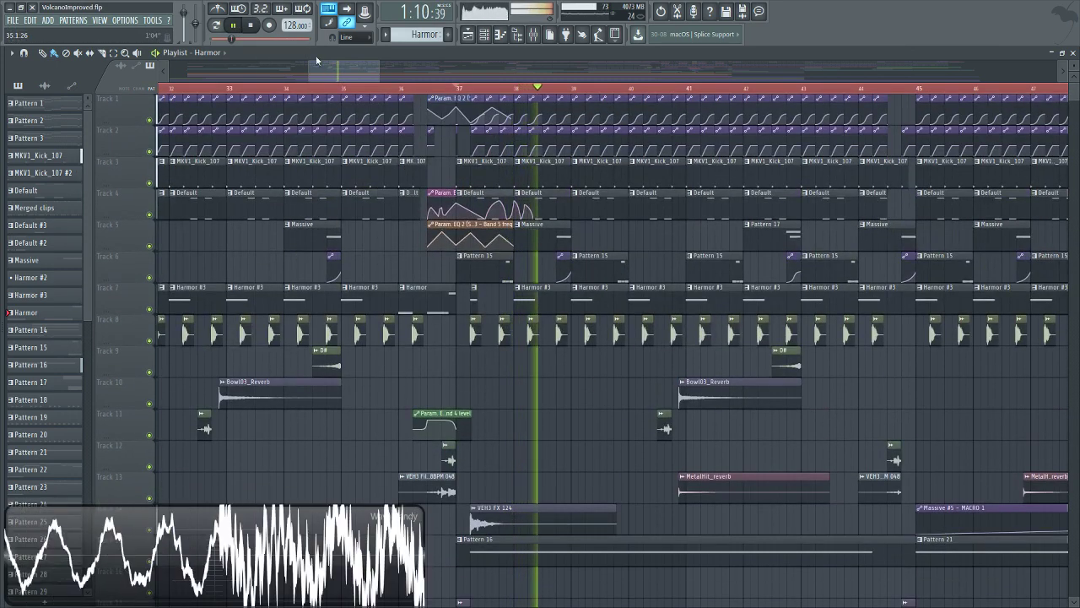
left_click(251, 28)
Open Pattern 15 at bar 37 in the piano roll, show its channels and play it briefly in pattern mode.
scroll(590, 369, "down", 5)
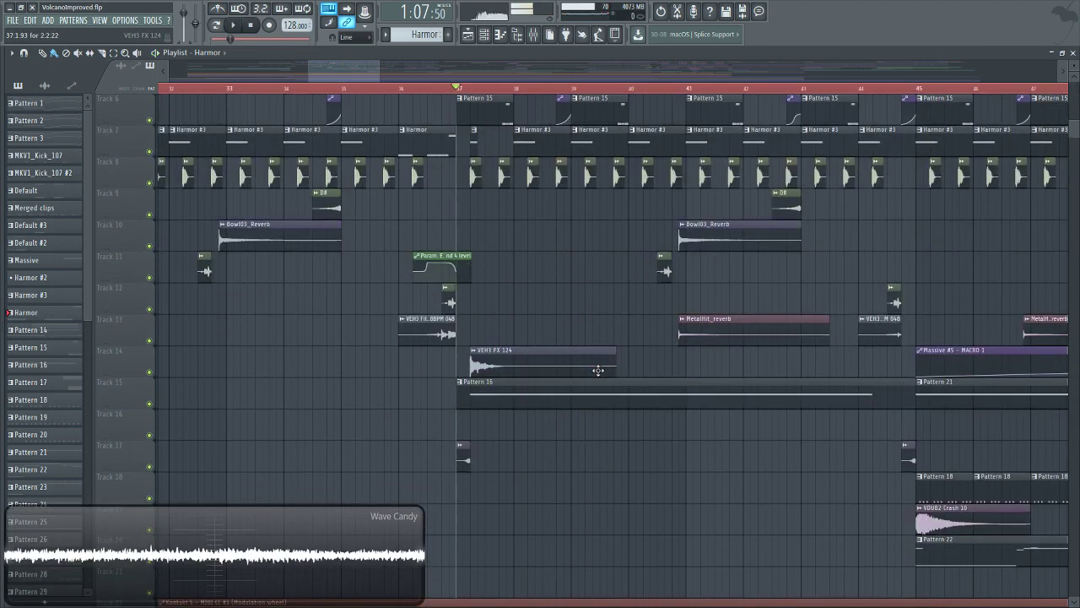
scroll(591, 369, "up", 5)
double_click(487, 268)
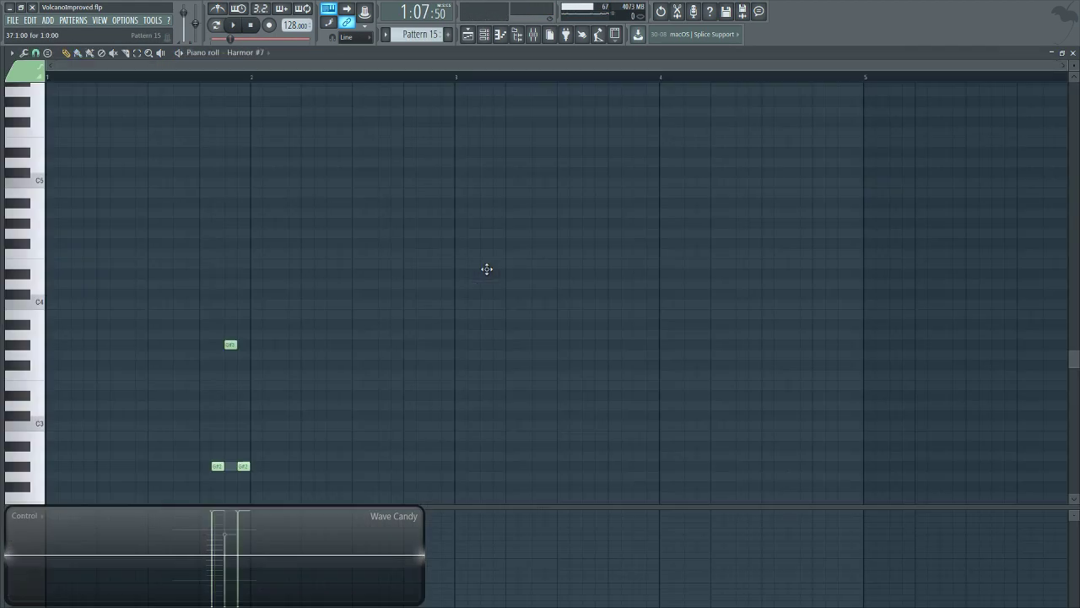
left_click(484, 34)
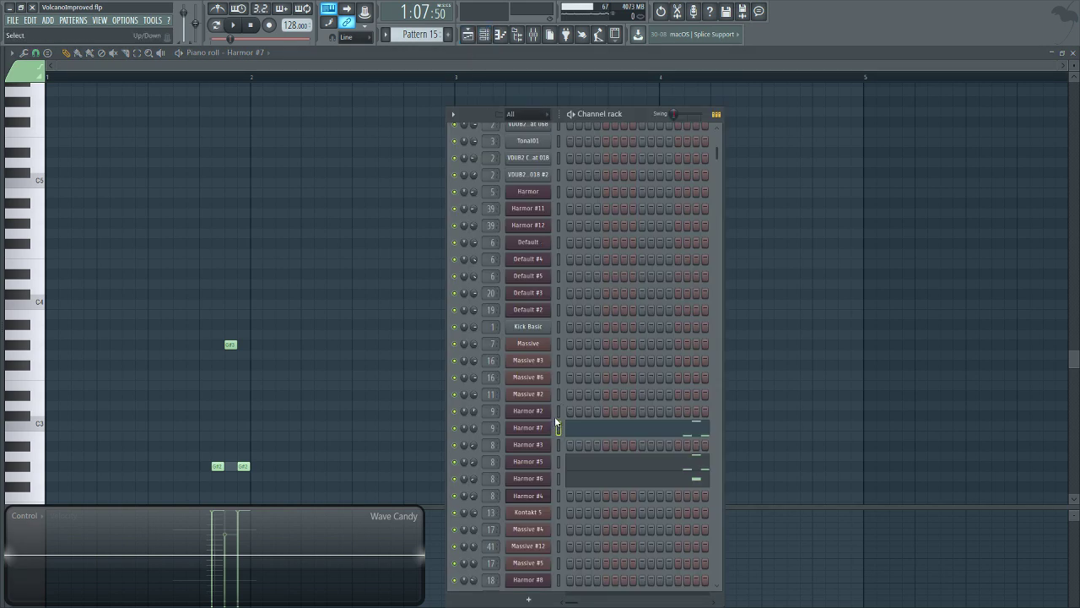
left_click(216, 24)
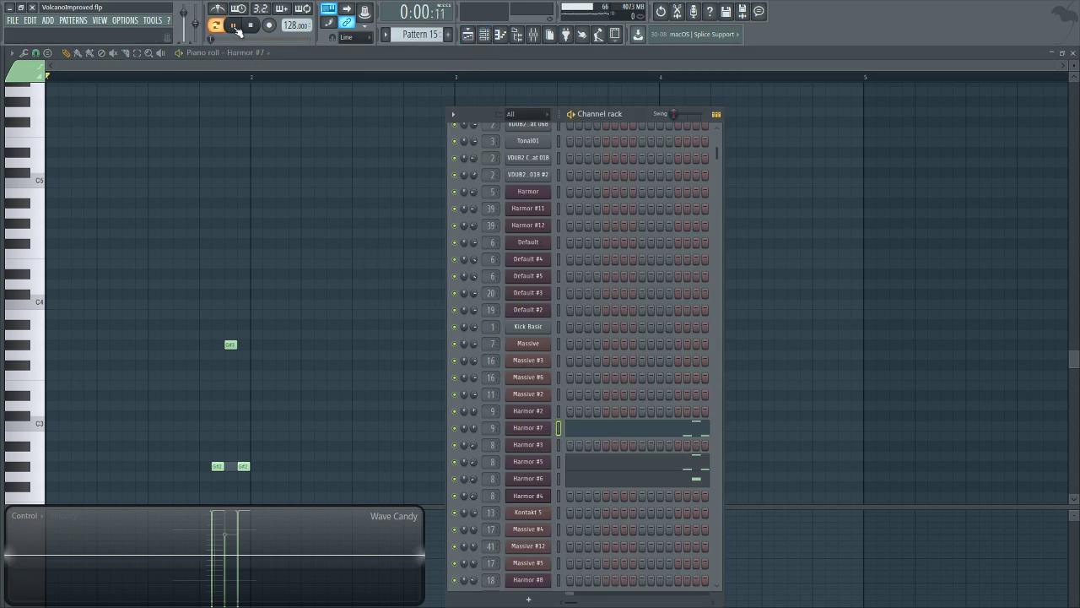
left_click(233, 25)
left_click(251, 24)
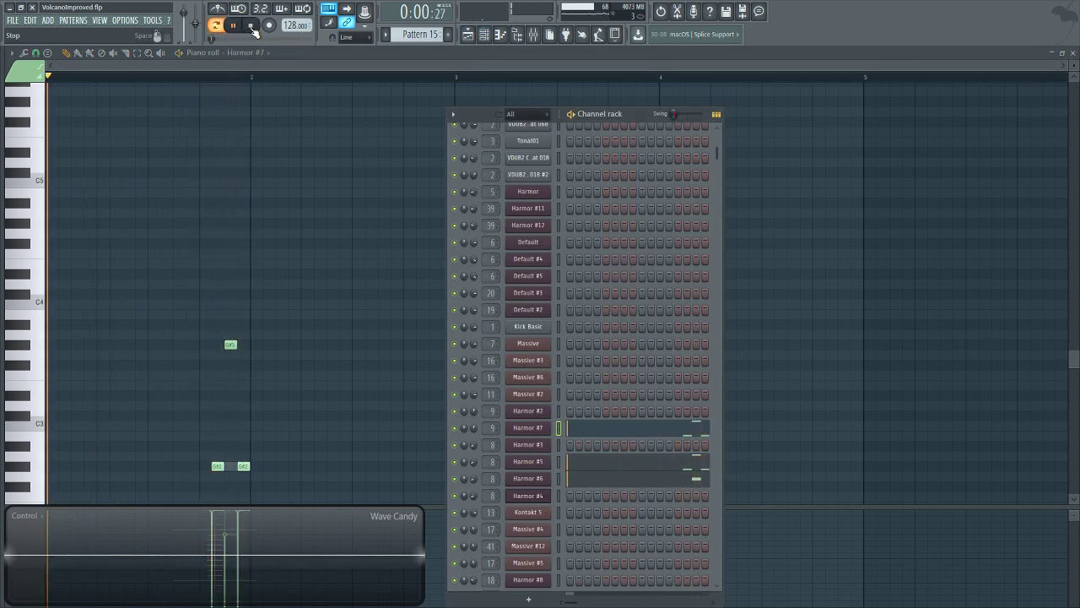
Go back to the playlist and play Pattern 15 on its own again.
left_click(467, 35)
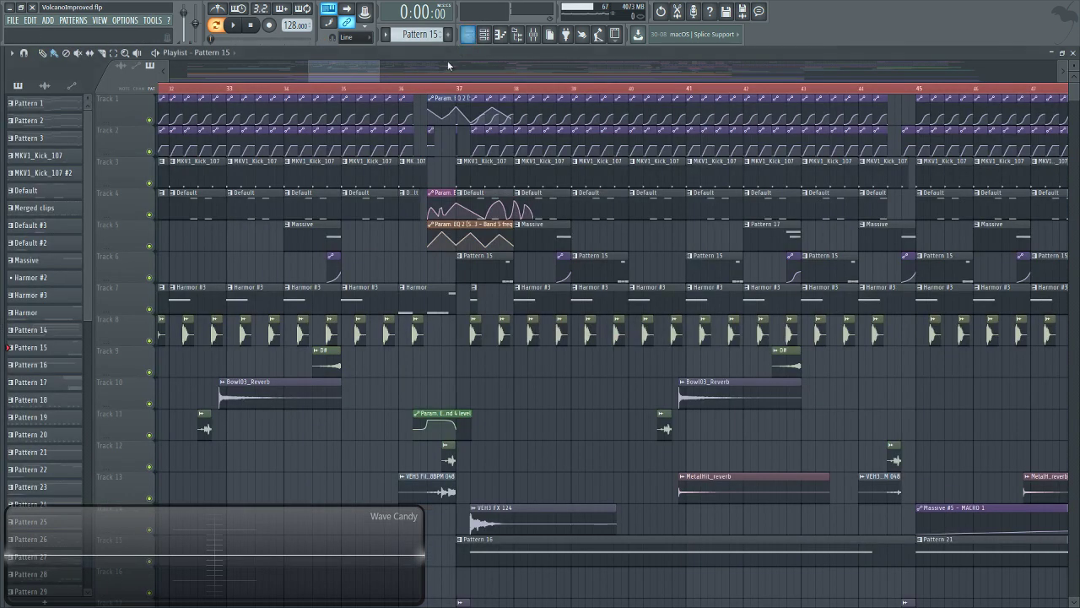
left_click(497, 90)
left_click(216, 25)
left_click(233, 25)
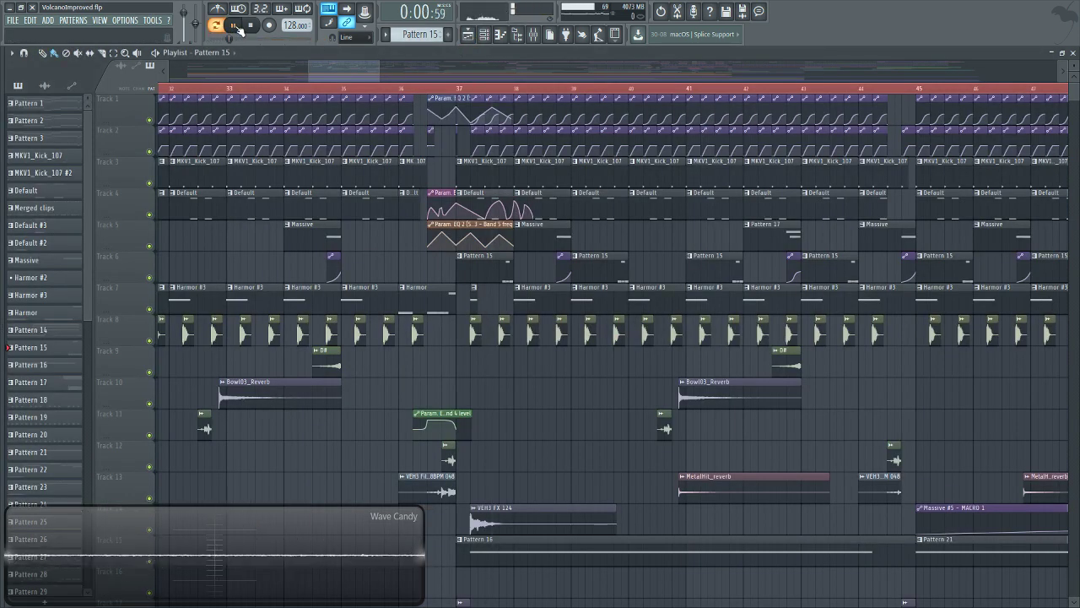
Stop the pattern playback and open the Harmor #7 synth from the channel rack to view its volume envelope.
left_click(485, 34)
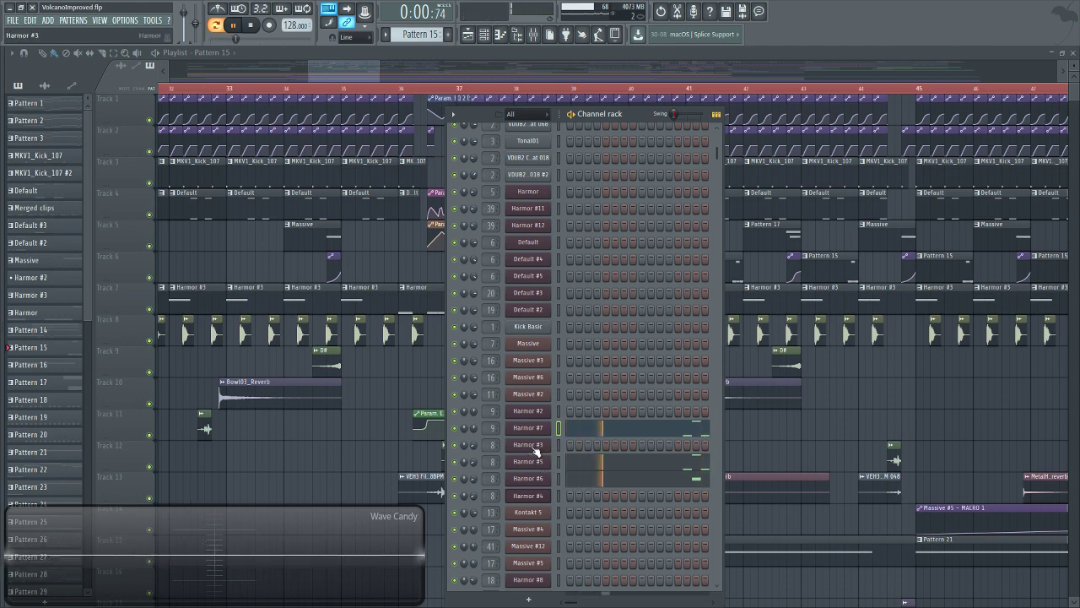
key("space")
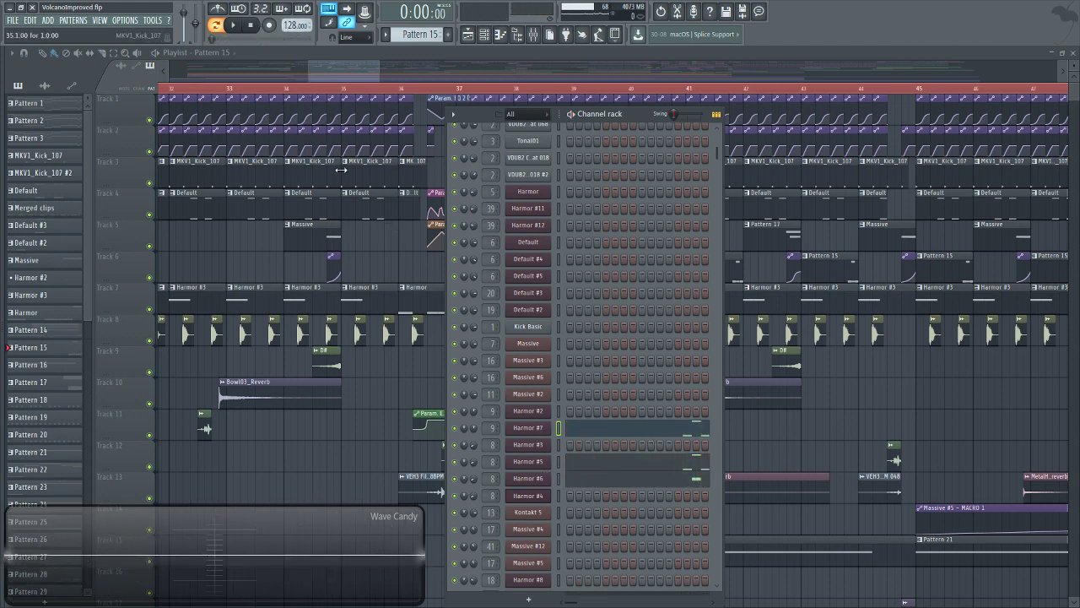
left_click(528, 427)
left_click_drag(367, 204, 489, 99)
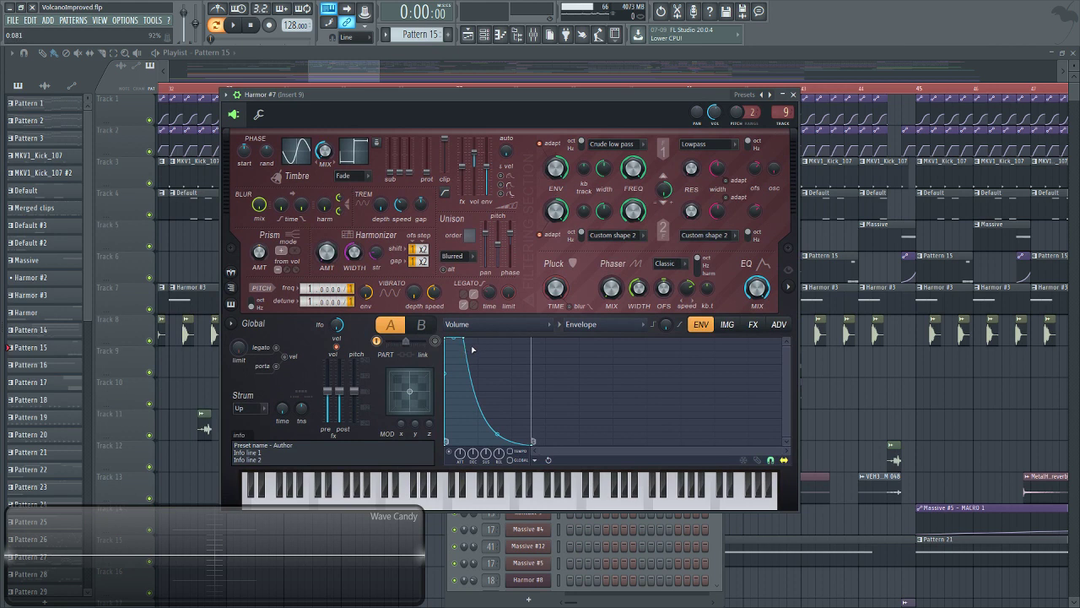
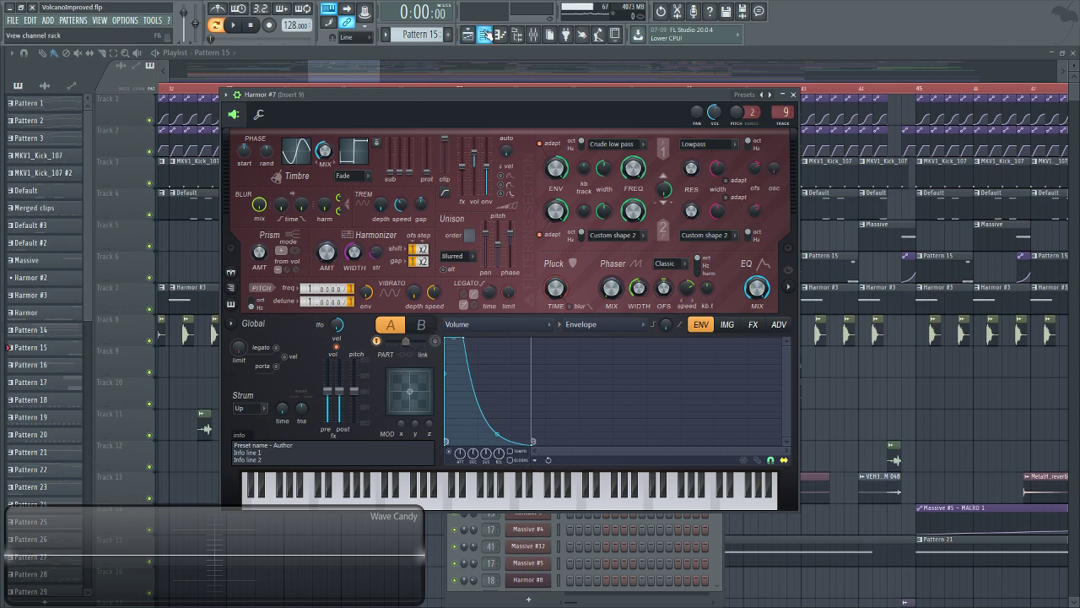
Open the Harmor #5 synth from the channel rack, reposition its window and audition a note with its filter 1 frequency envelope.
left_click(485, 34)
left_click(534, 464)
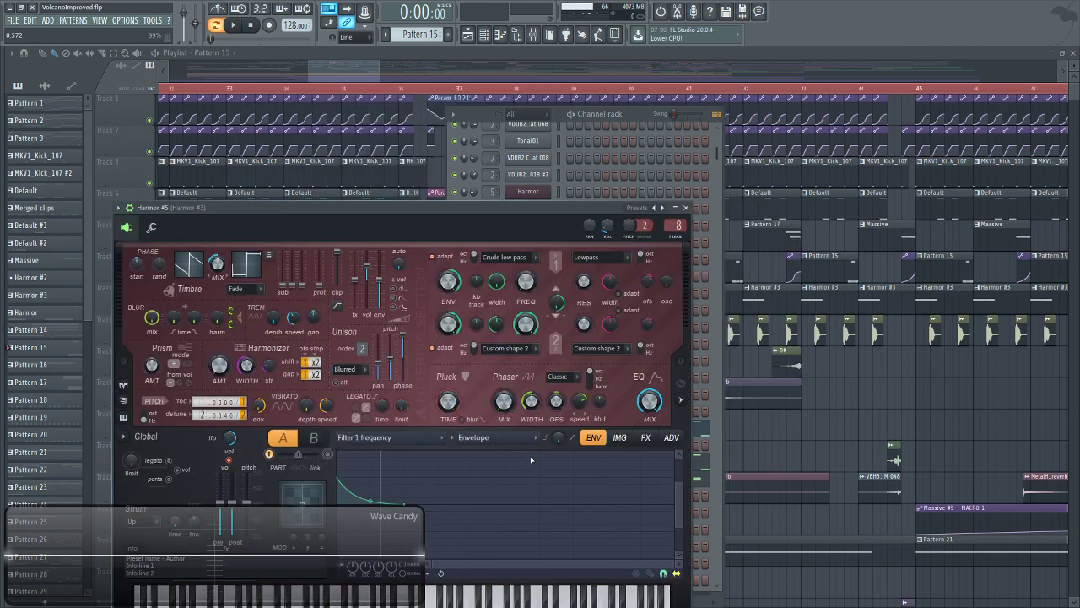
left_click_drag(411, 205, 481, 64)
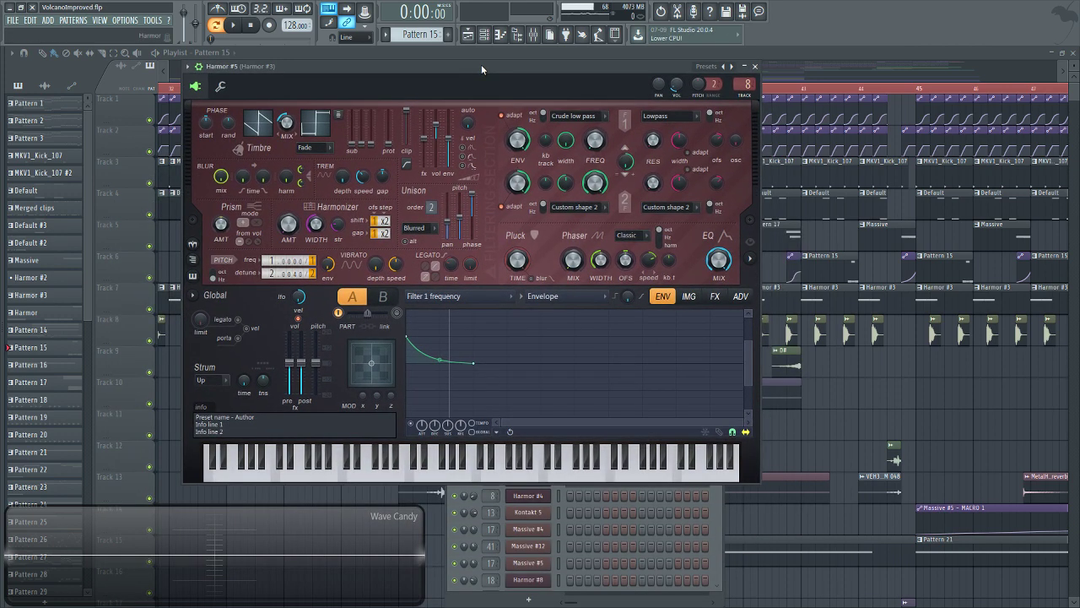
key("h")
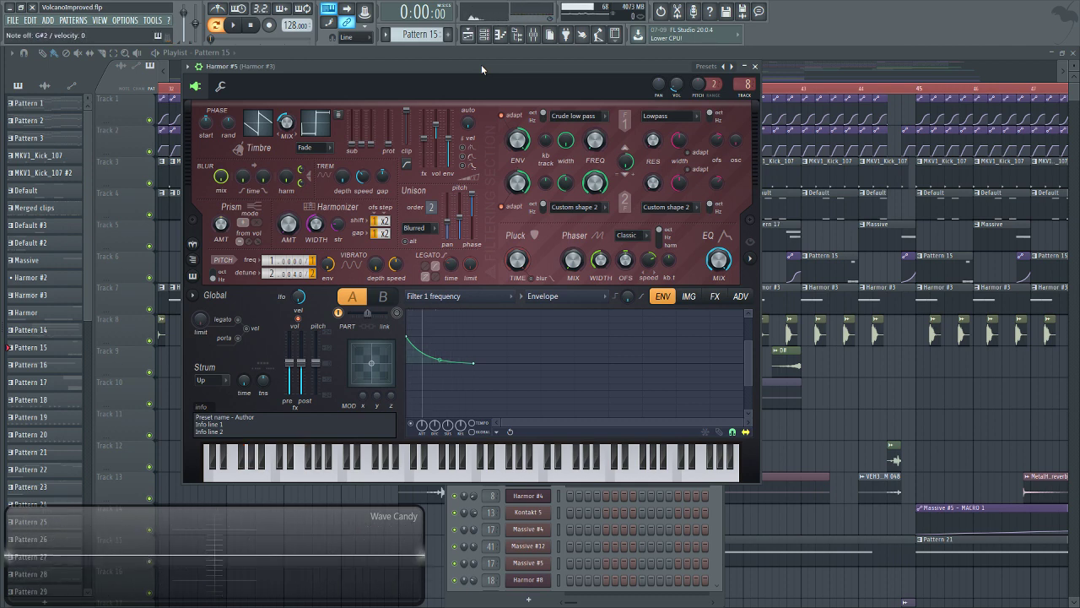
Move the channel rack aside and open the Harmor #6 synth to view its filter 1 frequency envelope.
left_click(484, 34)
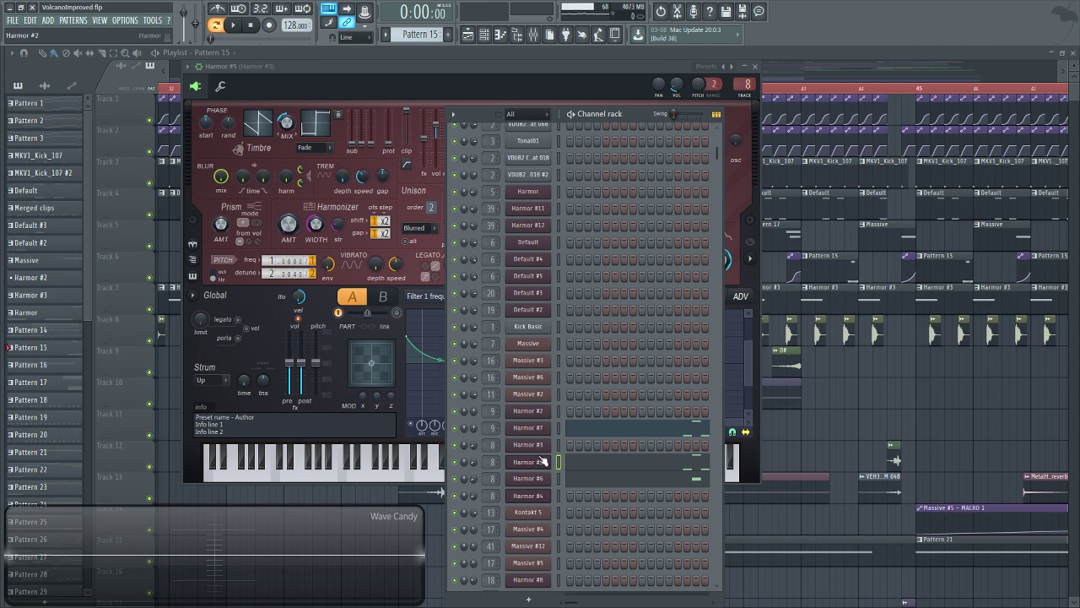
left_click_drag(600, 113, 836, 89)
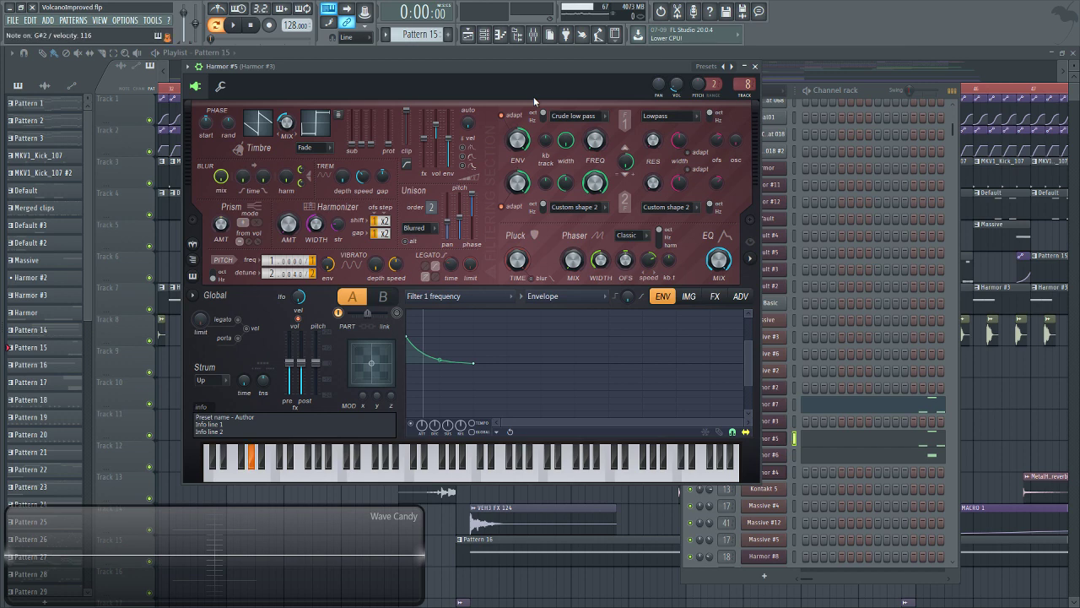
left_click(783, 455)
left_click_drag(441, 218, 492, 97)
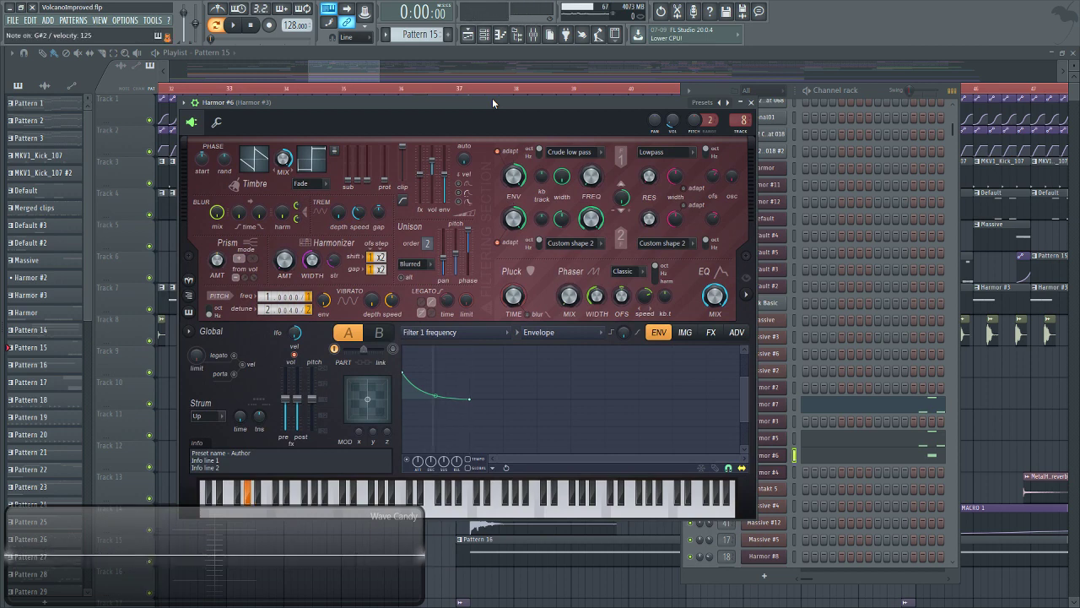
Bring the channel rack forward, play Pattern 15 on its own, stop it and return to the playlist.
left_click(868, 99)
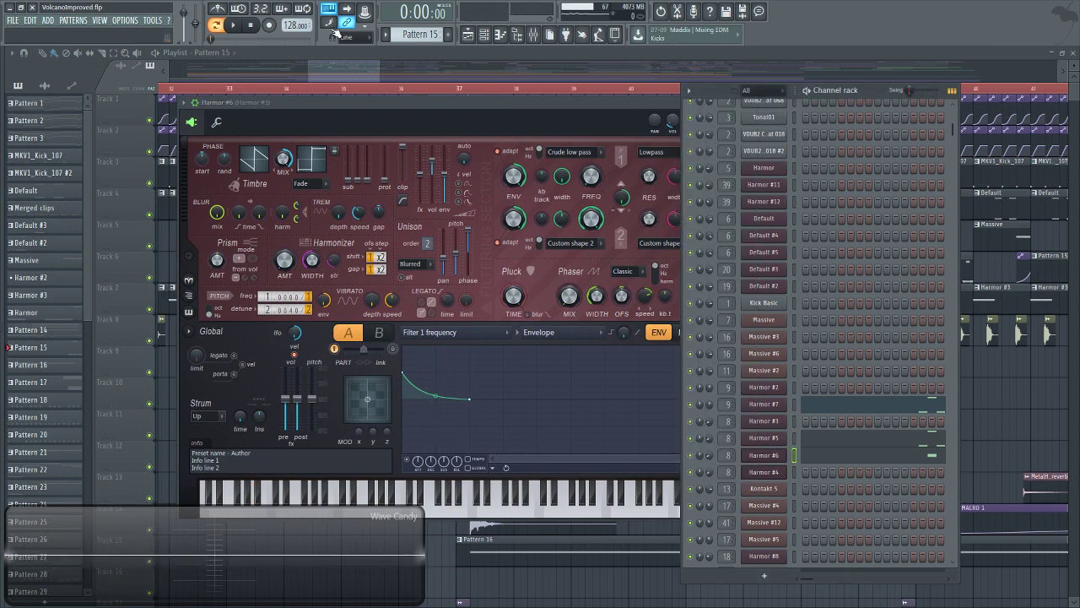
left_click(237, 27)
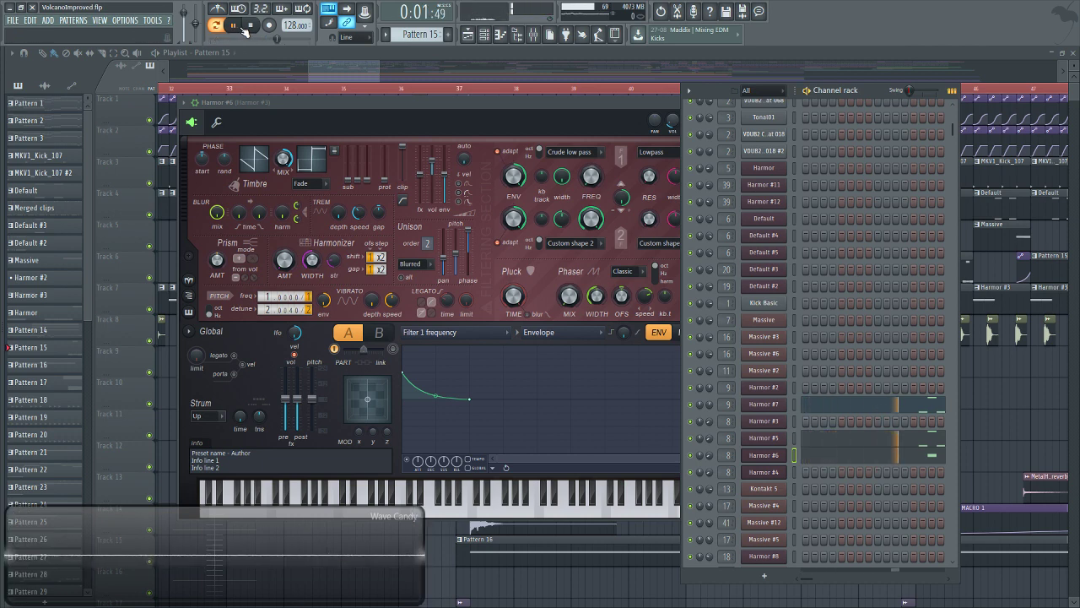
left_click(251, 27)
left_click(402, 52)
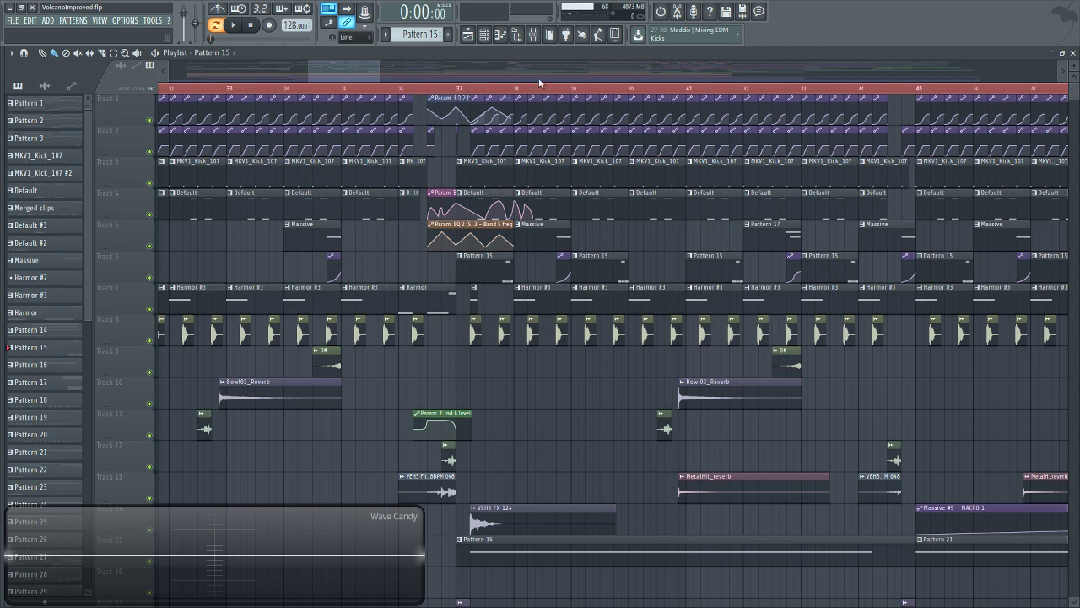
Switch to song mode with the playback position at bar 37 and look over the drop's tracks in the playlist.
left_click_drag(340, 73, 346, 70)
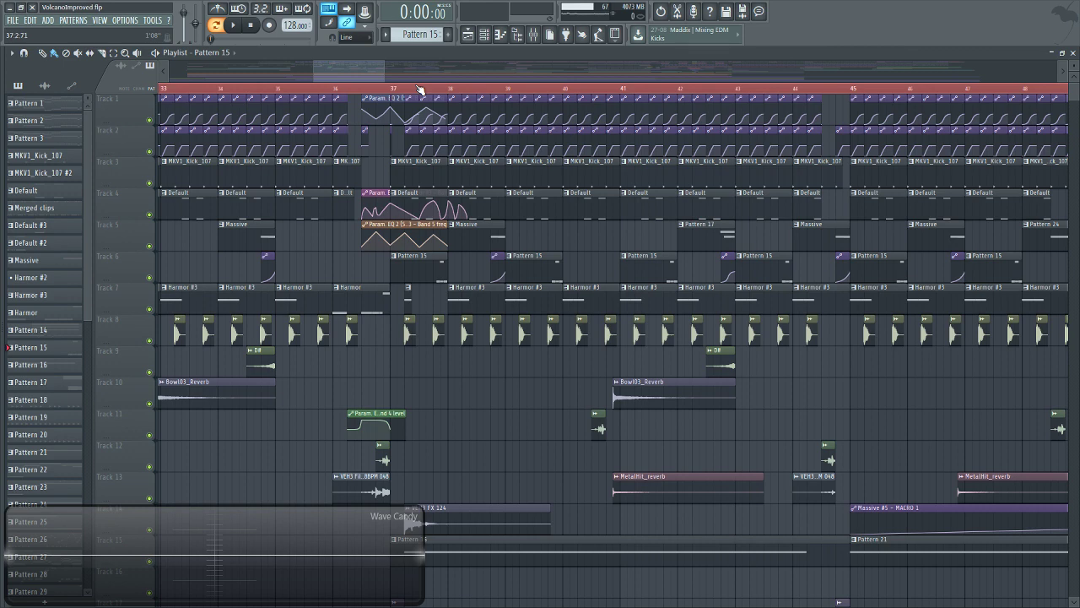
left_click(420, 89)
scroll(530, 353, "down", 4)
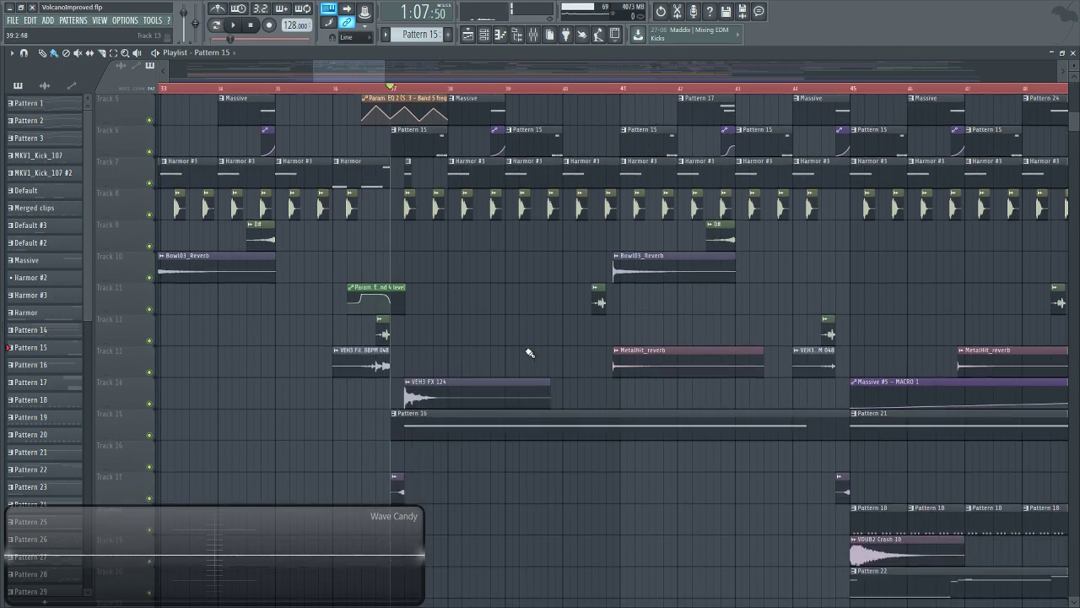
scroll(530, 351, "up", 2)
scroll(520, 352, "down", 3)
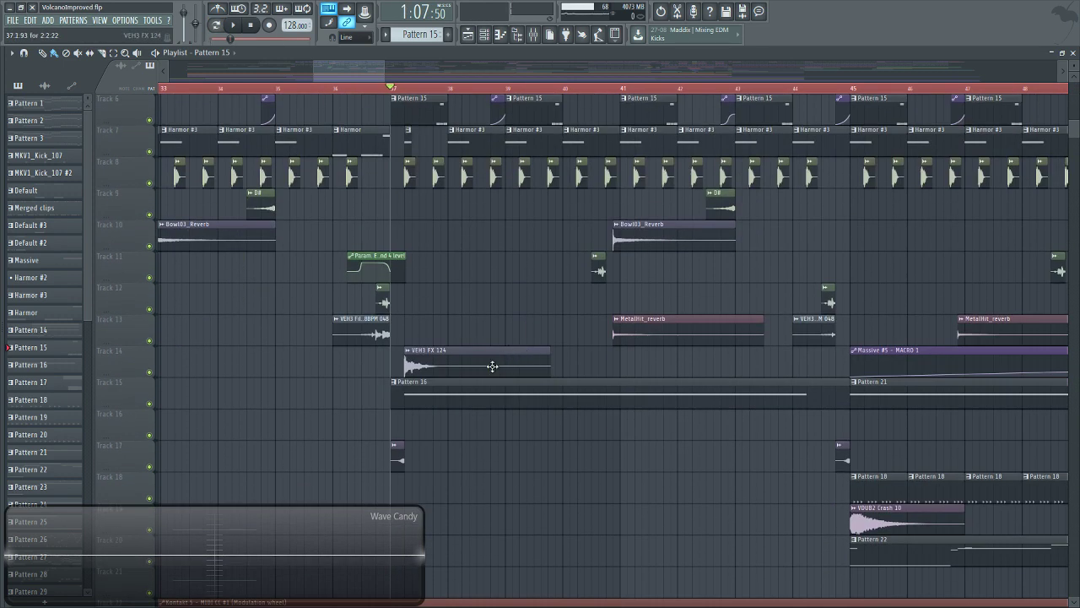
scroll(466, 285, "up", 4)
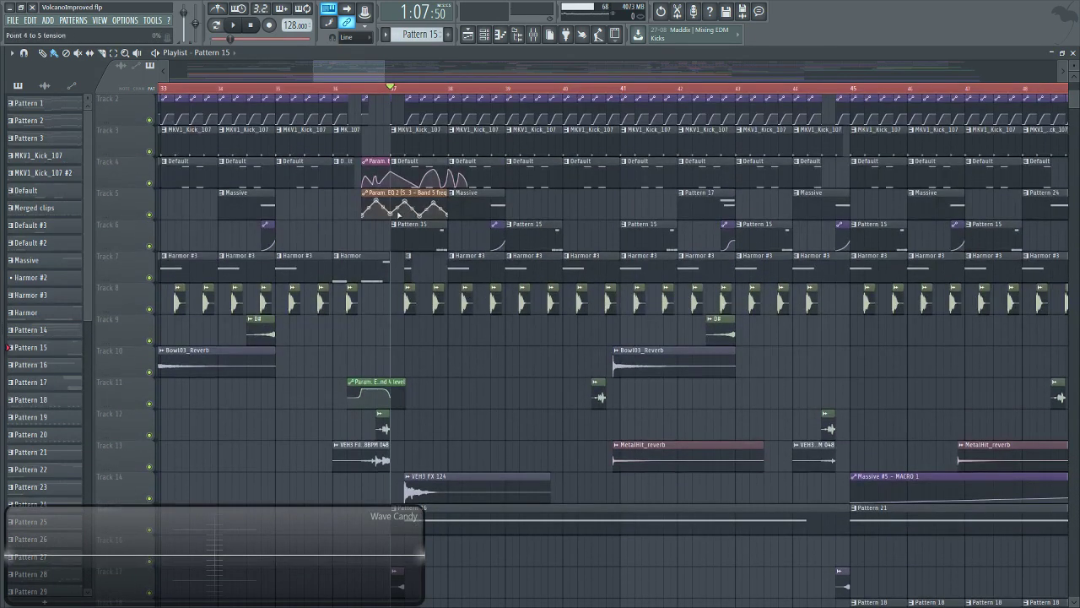
scroll(534, 350, "down", 4)
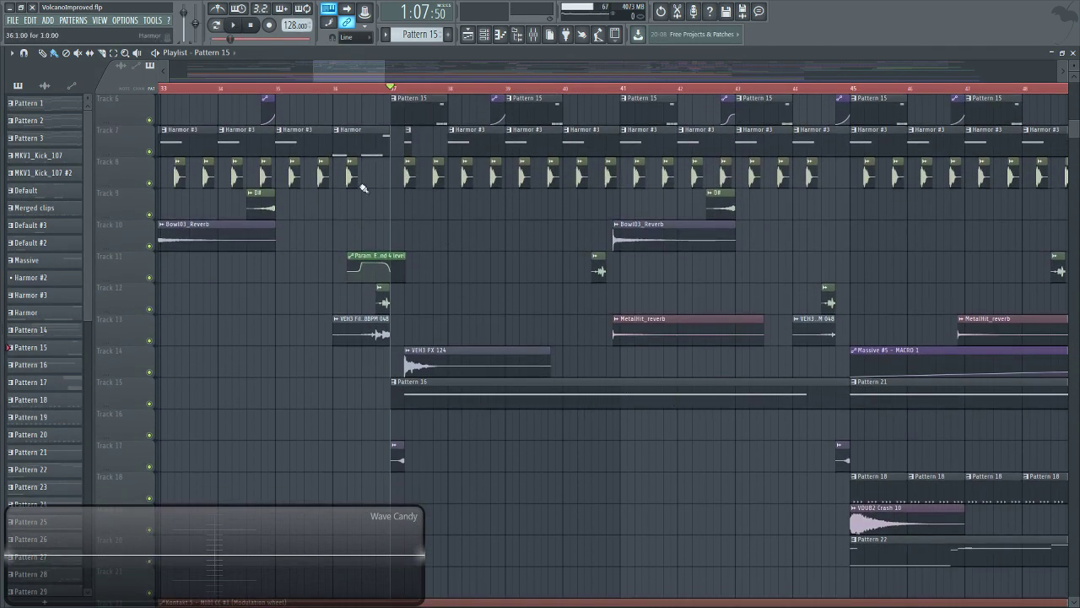
Play the song from bar 37 with the Massive #4 mixer track soloed, and return to the playlist.
left_click(236, 27)
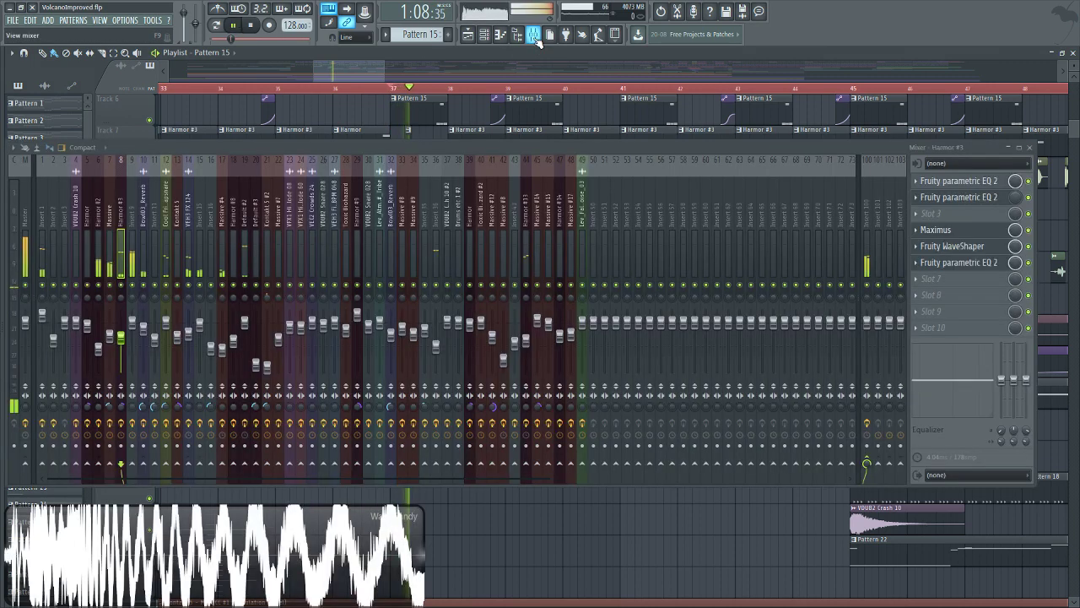
left_click(533, 35)
left_click(225, 282)
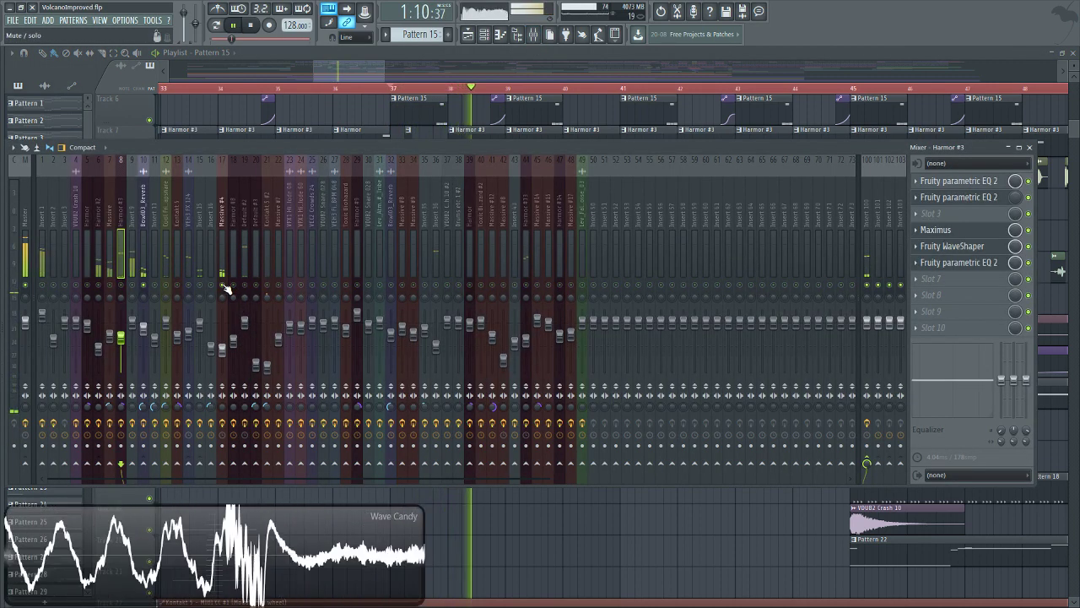
left_click(589, 63)
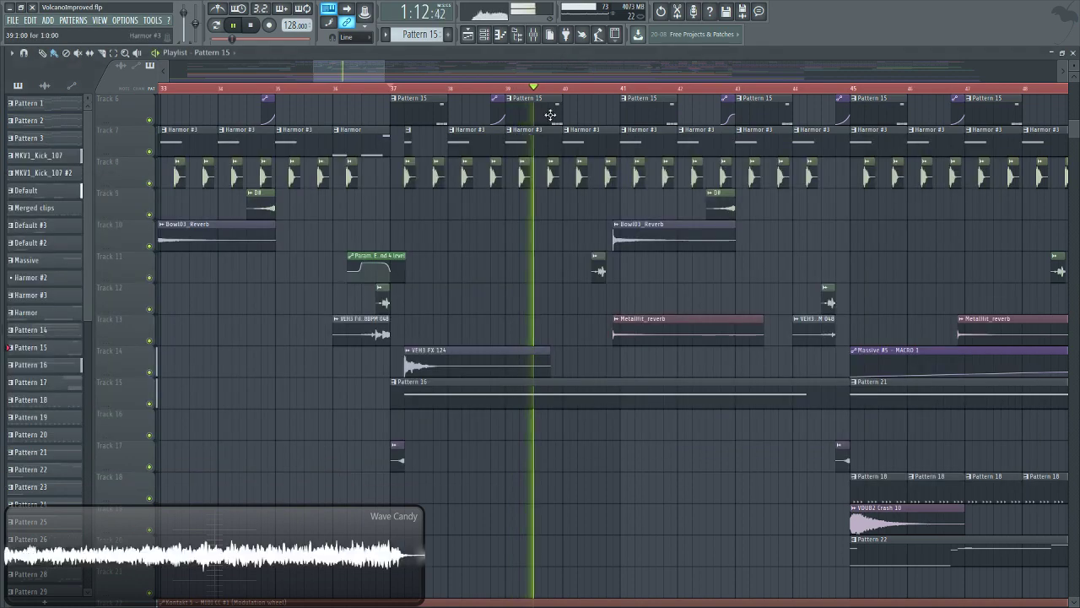
Open Pattern 16 in the piano roll, show its Massive #4 synth and stop the playback.
double_click(516, 402)
left_click(485, 34)
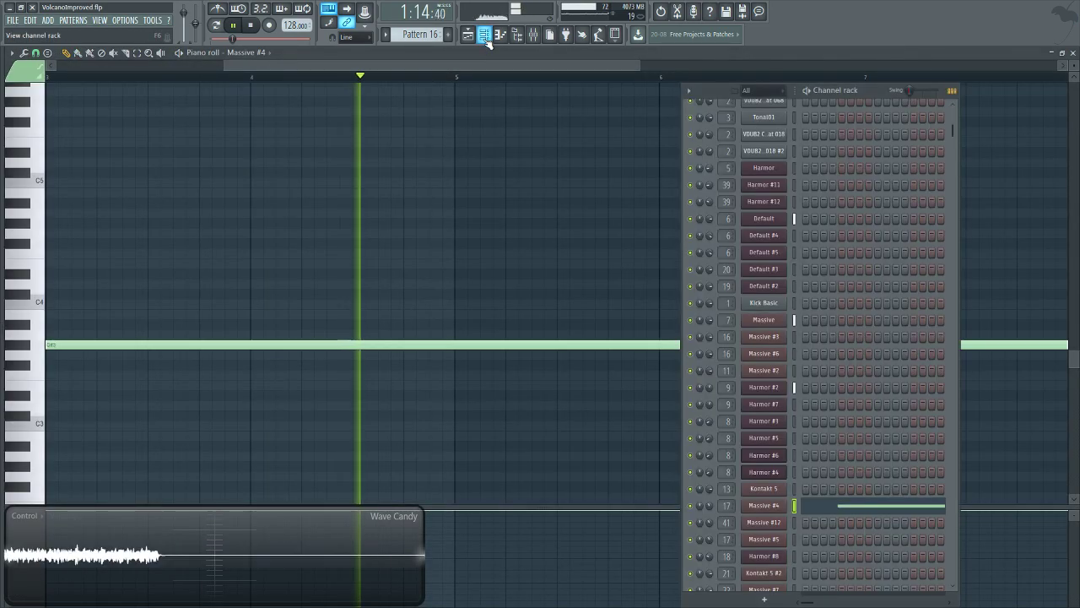
left_click(764, 506)
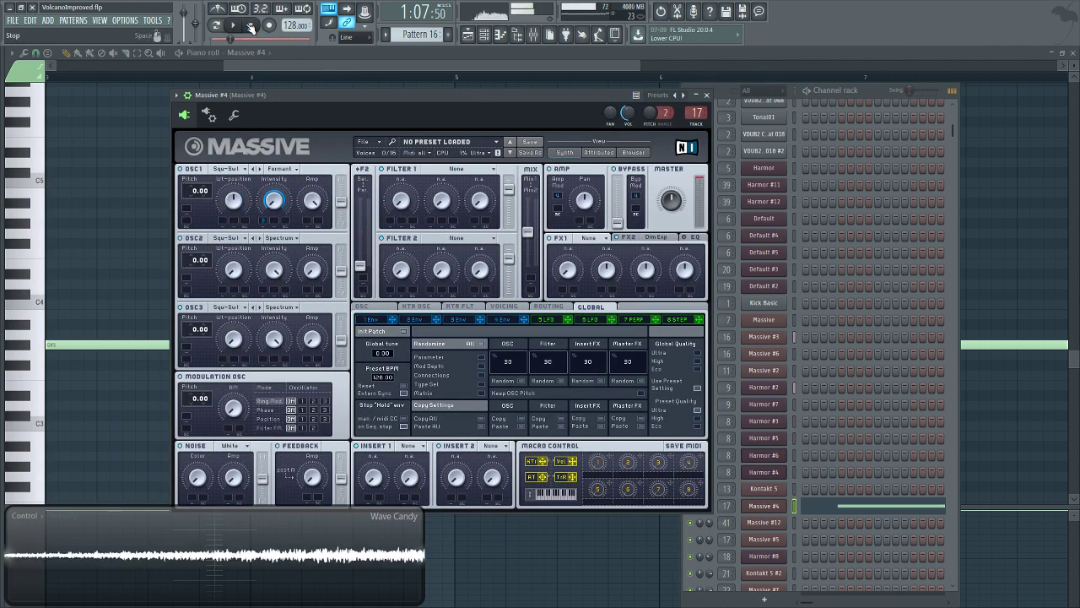
key("space")
Reopen Massive #4 over the playlist and examine oscillator 1's mode options, keeping Formant selected.
left_click(470, 34)
left_click(485, 33)
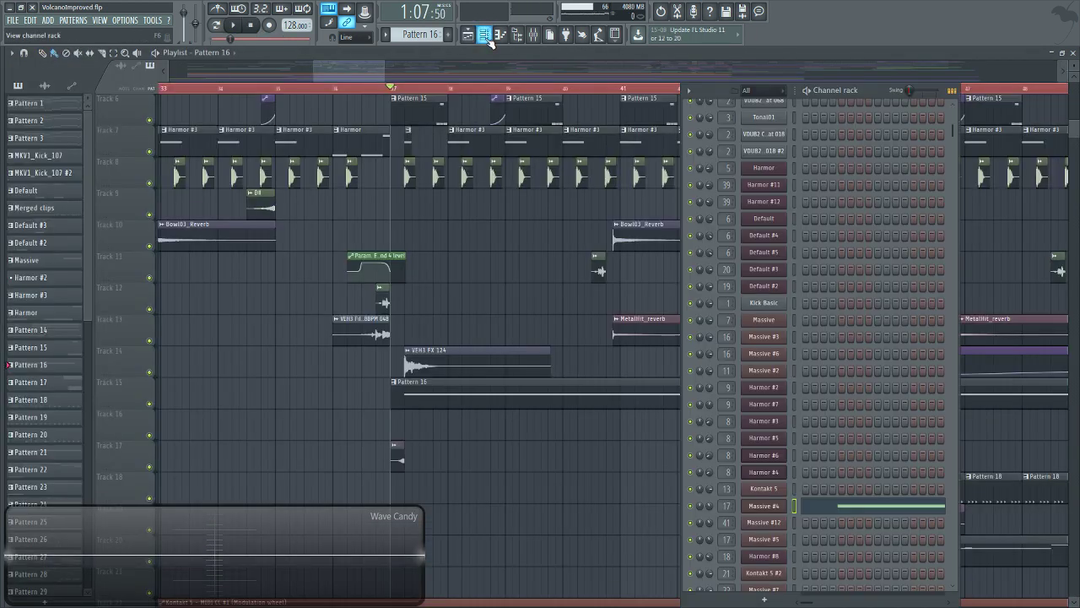
left_click(764, 507)
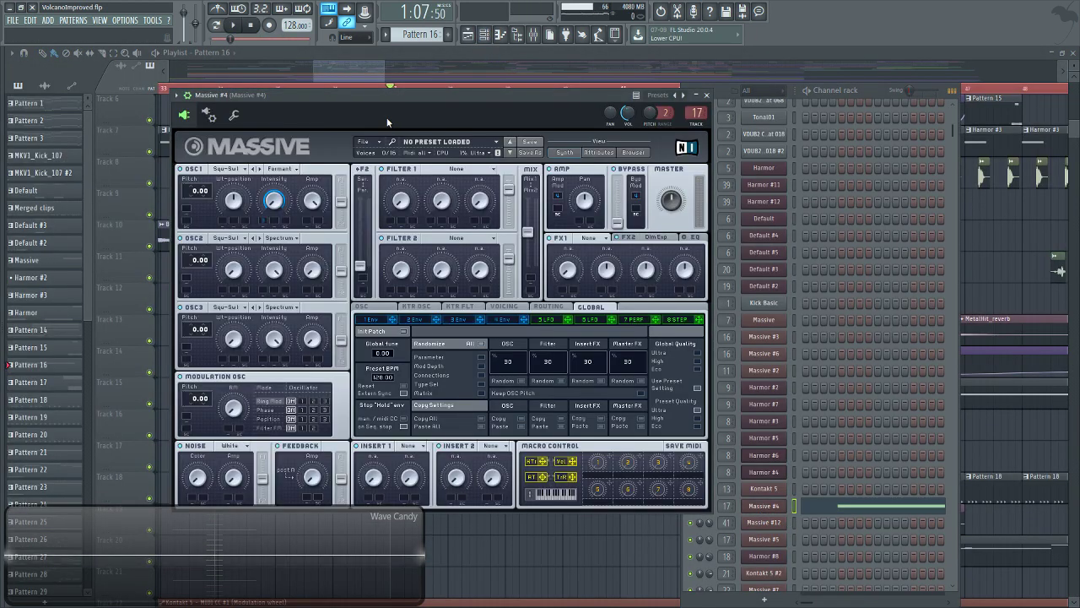
left_click(292, 169)
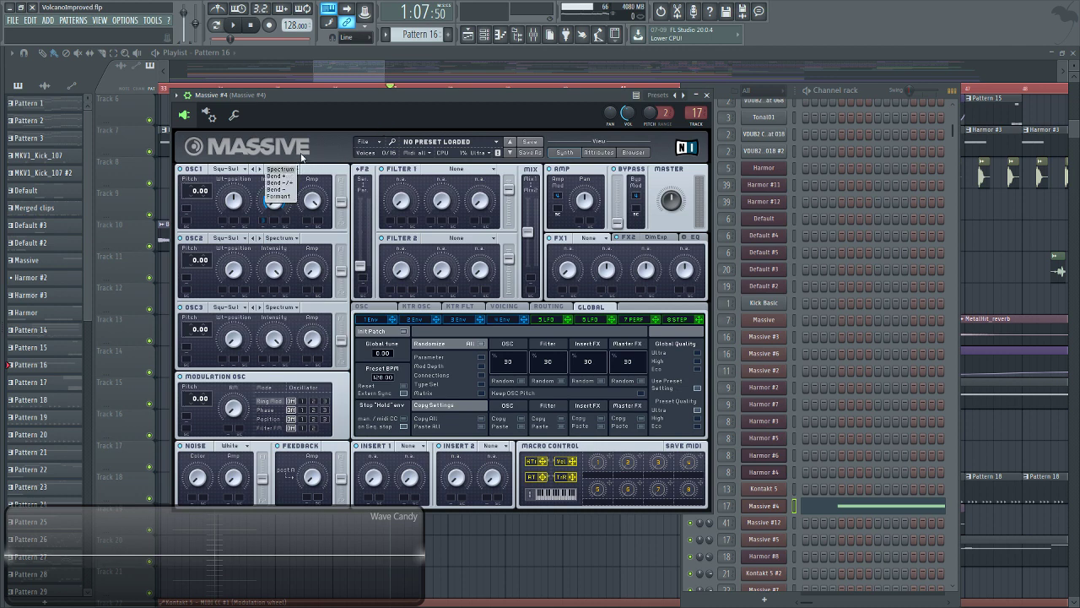
left_click(304, 157)
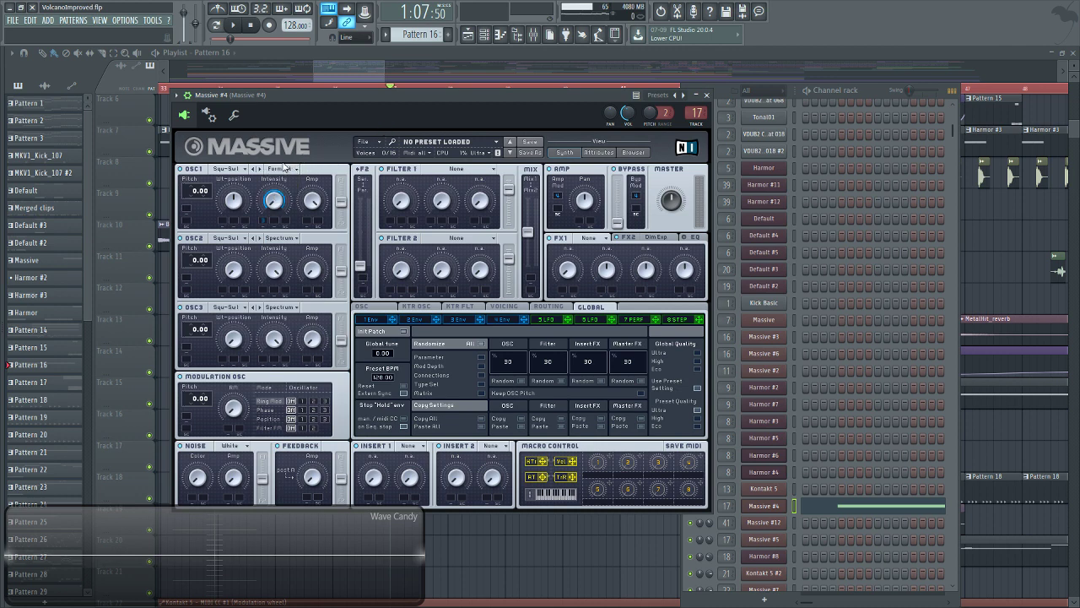
left_click(295, 169)
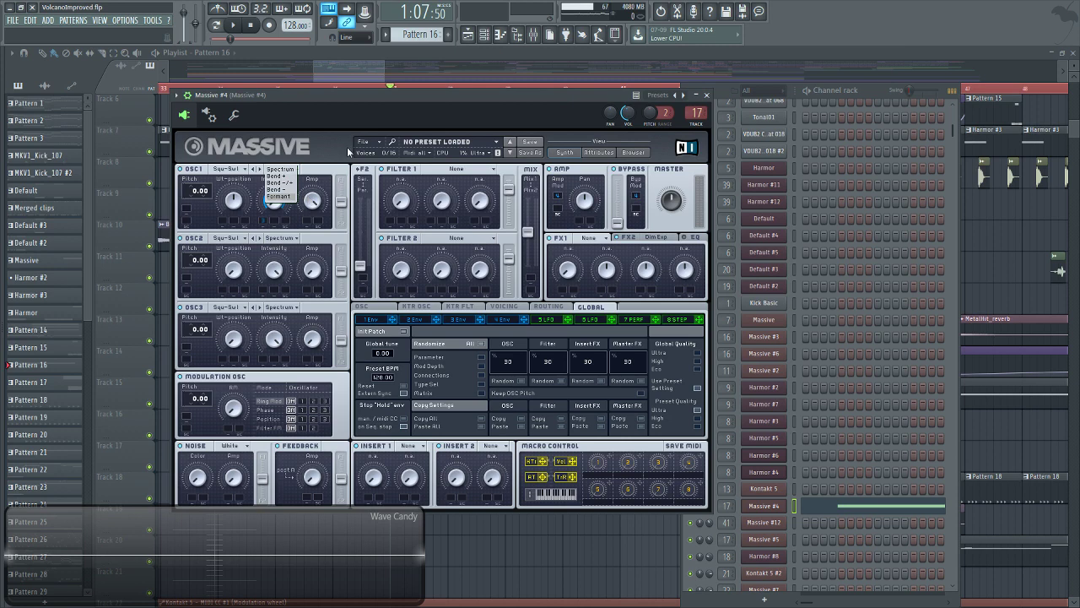
left_click(280, 195)
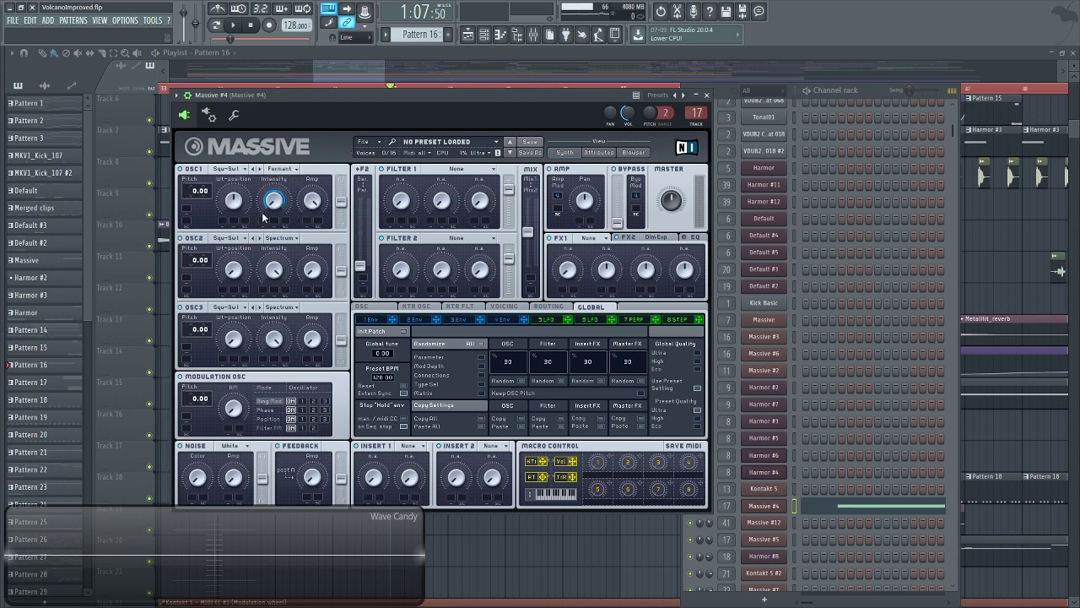
Inspect the Bowl03_Reverb mixer track's effects fed by Massive #4, play the song, stop it and restore all muted tracks.
left_click(533, 34)
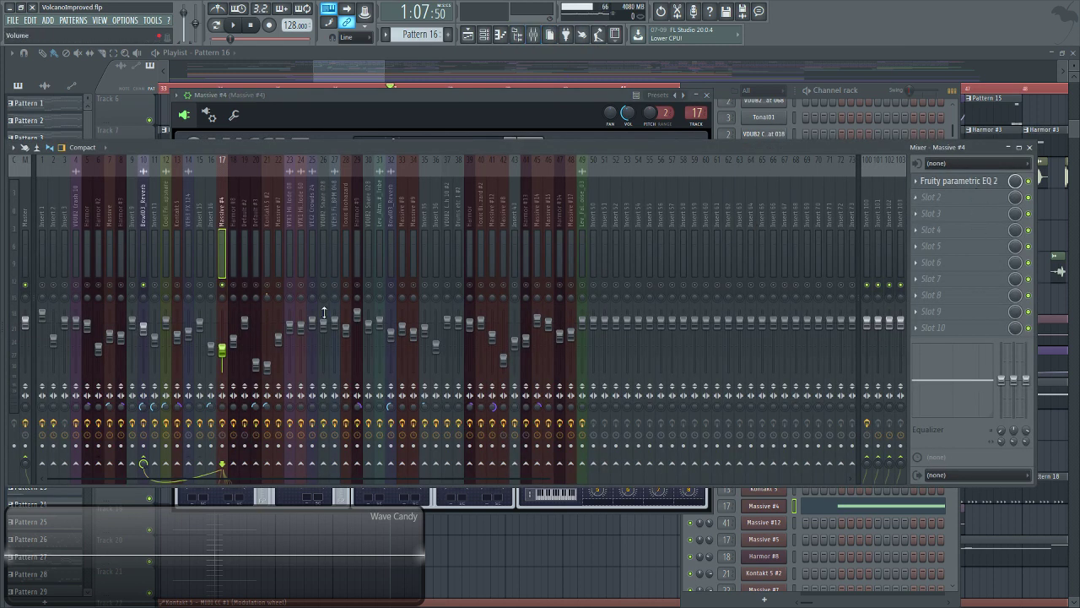
left_click(143, 266)
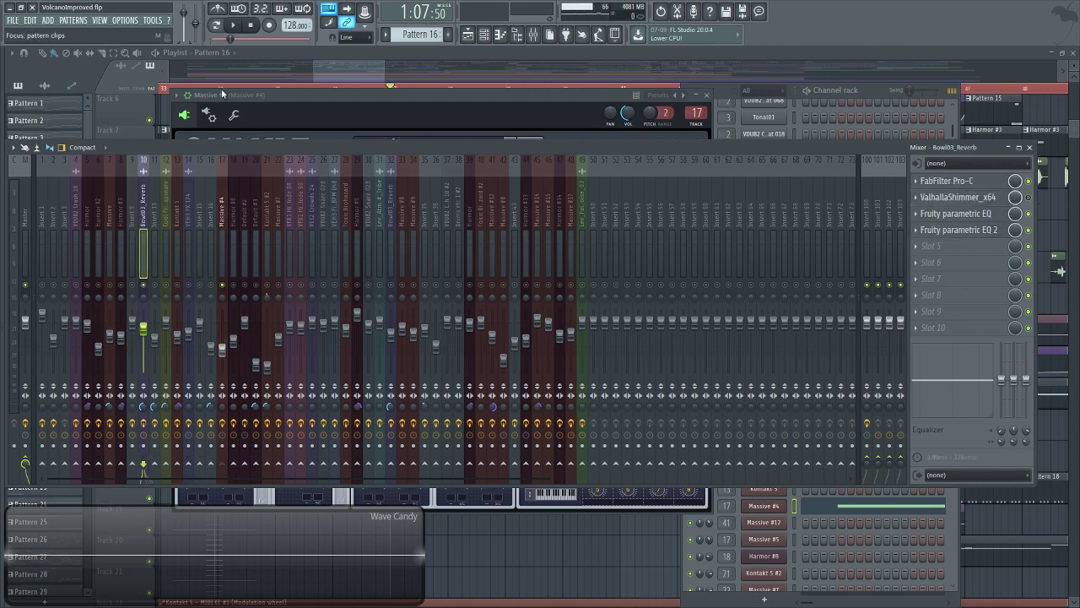
left_click(234, 25)
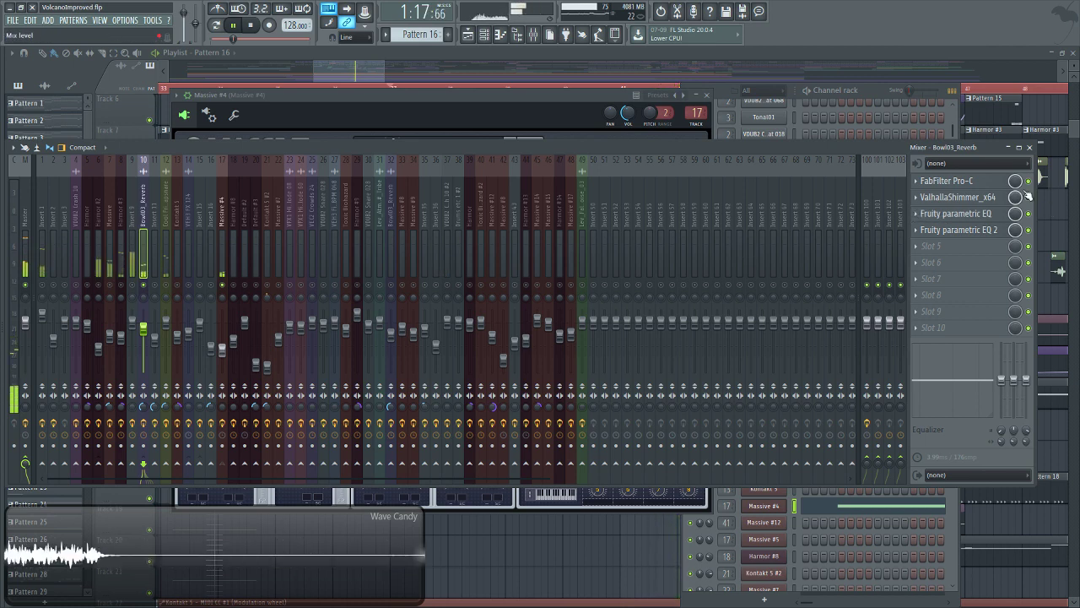
left_click(251, 28)
right_click(144, 294)
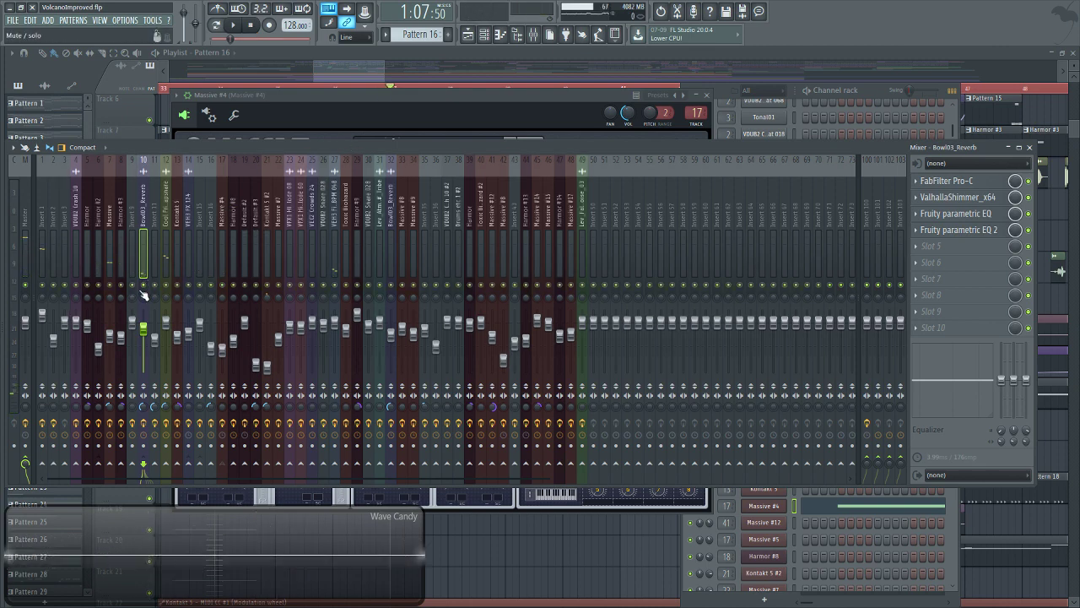
Return to the playlist, compare the drop with the section before it and play the song from bar 37.
left_click(377, 66)
scroll(504, 382, "up", 4)
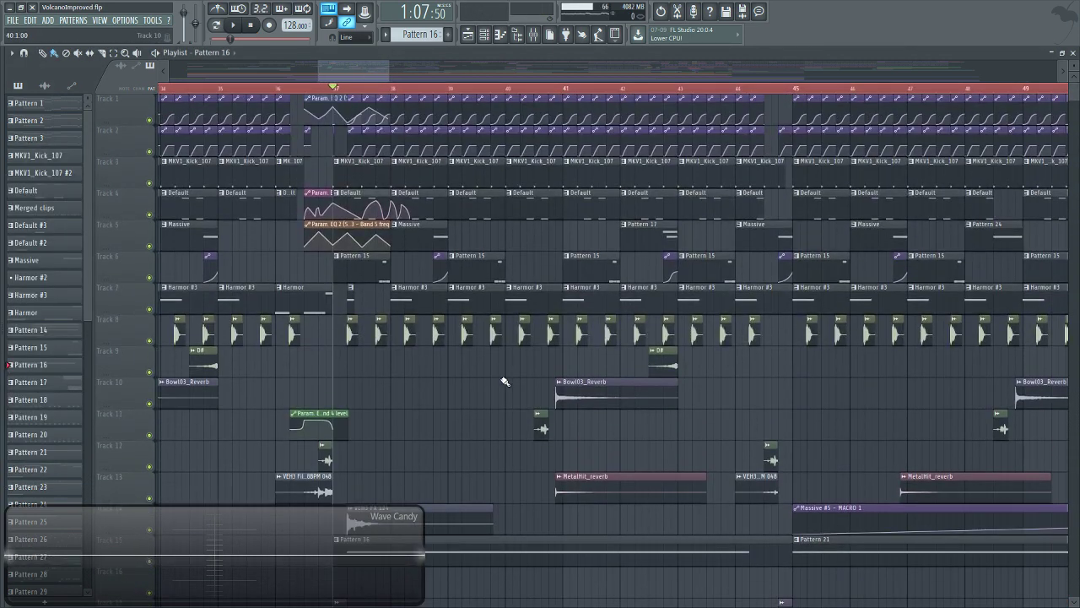
scroll(591, 253, "left", 6)
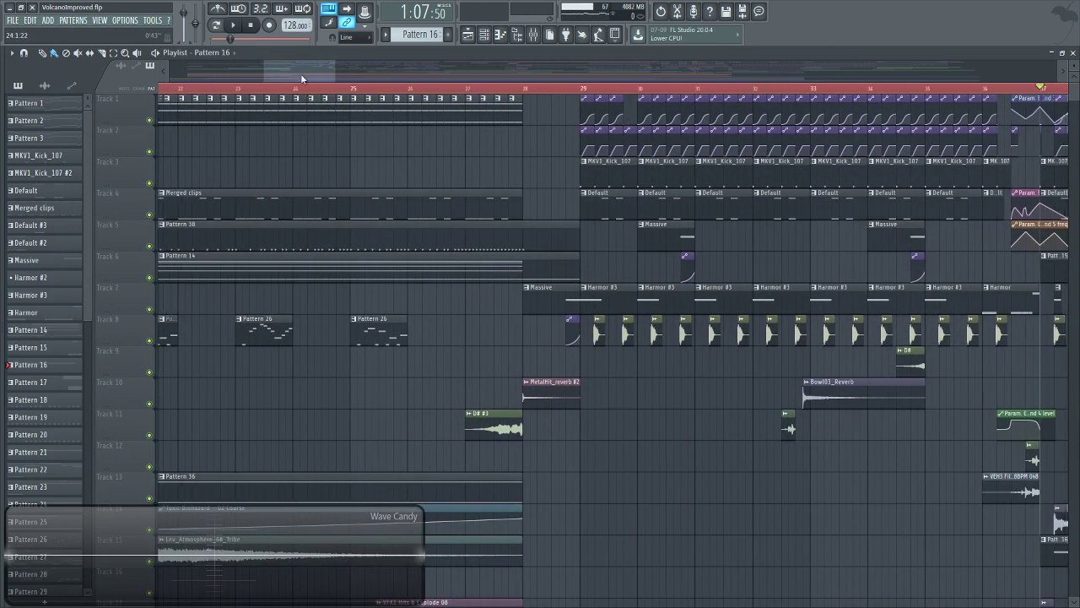
left_click_drag(301, 74, 361, 91)
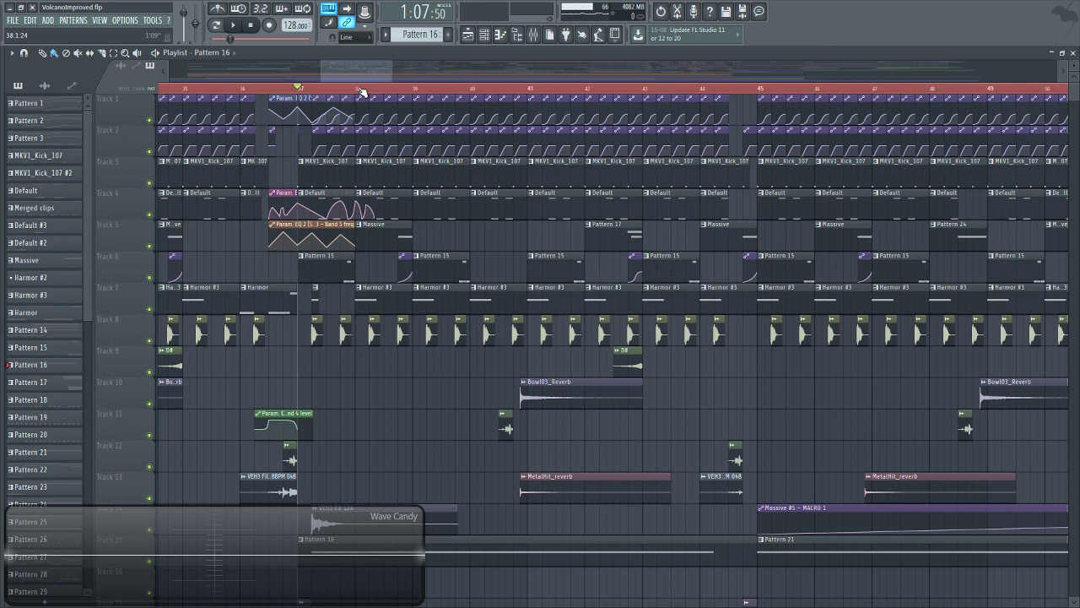
scroll(362, 91, "right", 3)
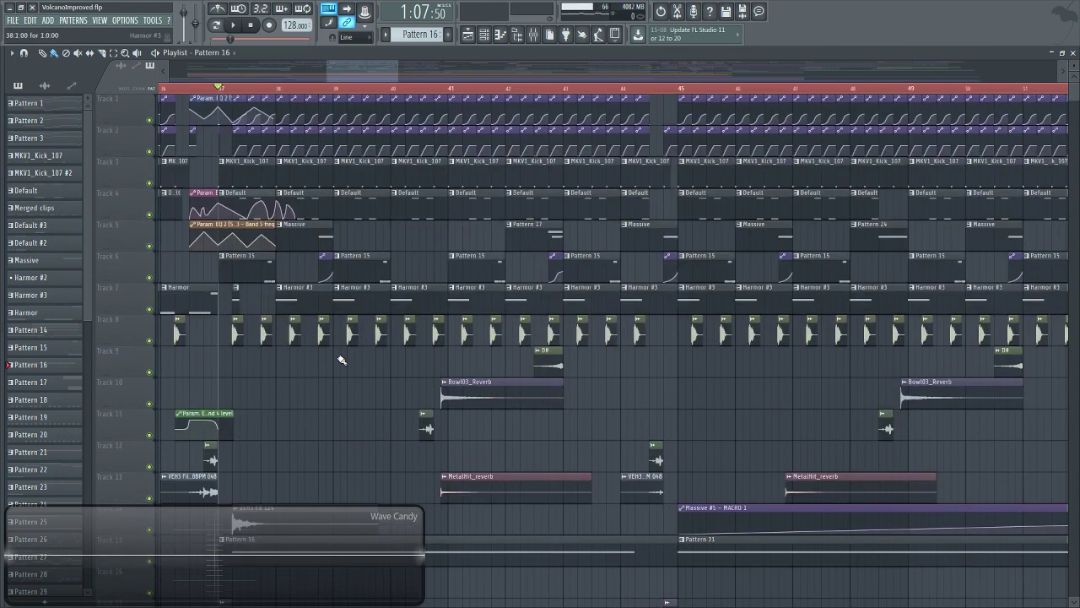
left_click(236, 26)
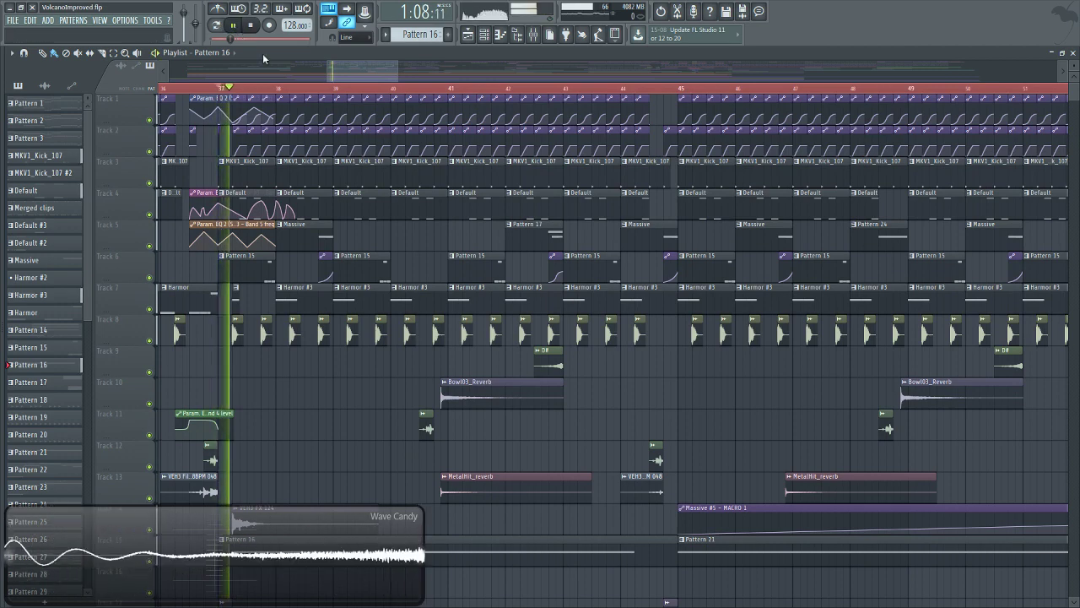
Follow the song's playback through the drop's lower playlist tracks, moving along the timeline, and stop it.
scroll(417, 385, "down", 3)
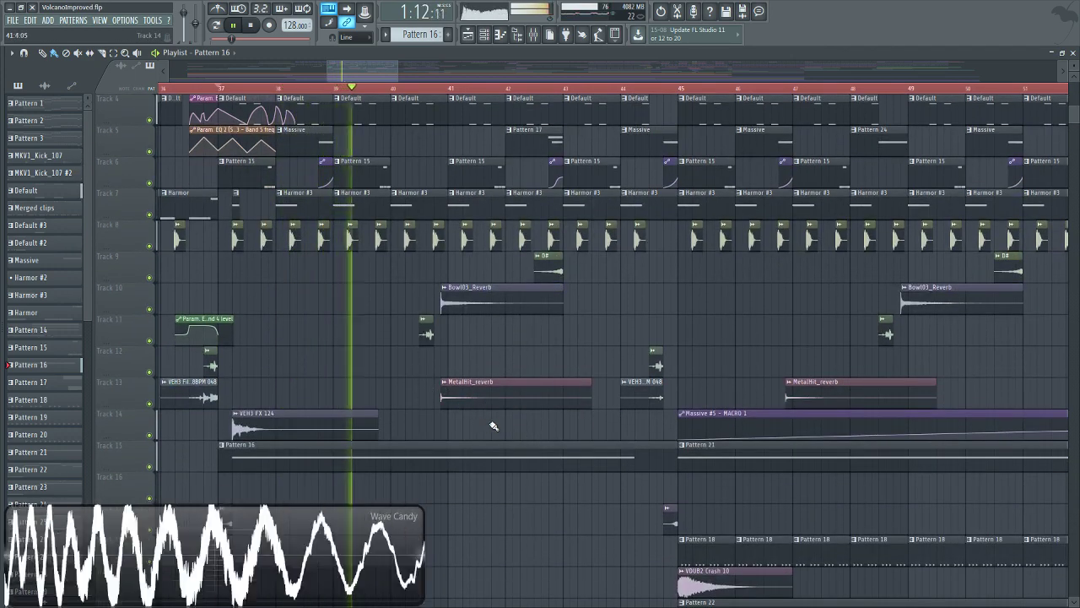
scroll(506, 426, "up", 1)
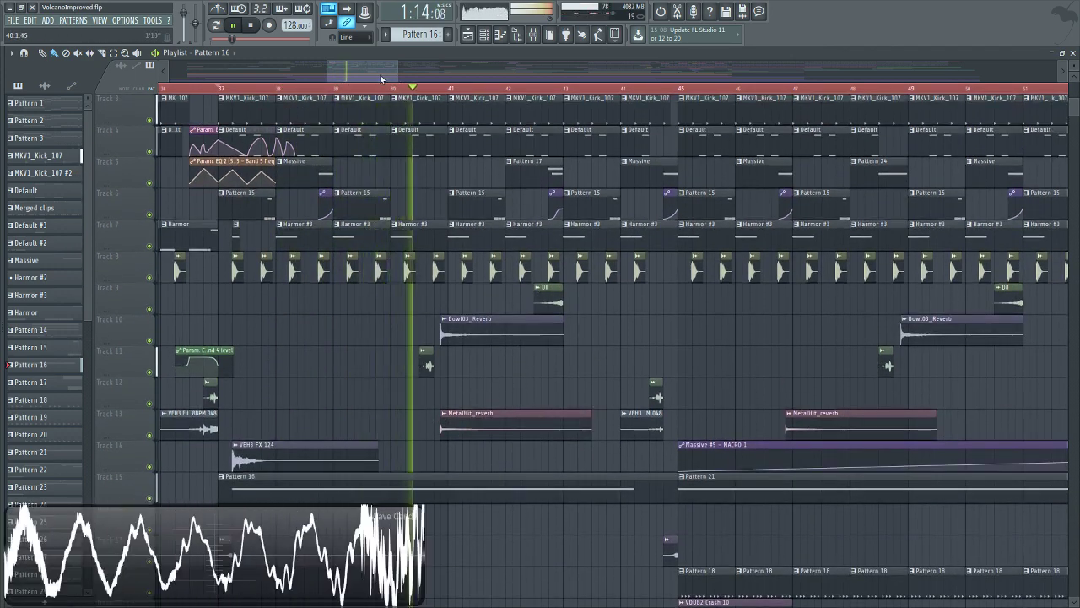
mouse_move(380, 74)
left_mouse_down()
mouse_move(369, 73)
mouse_move(380, 73)
left_mouse_up()
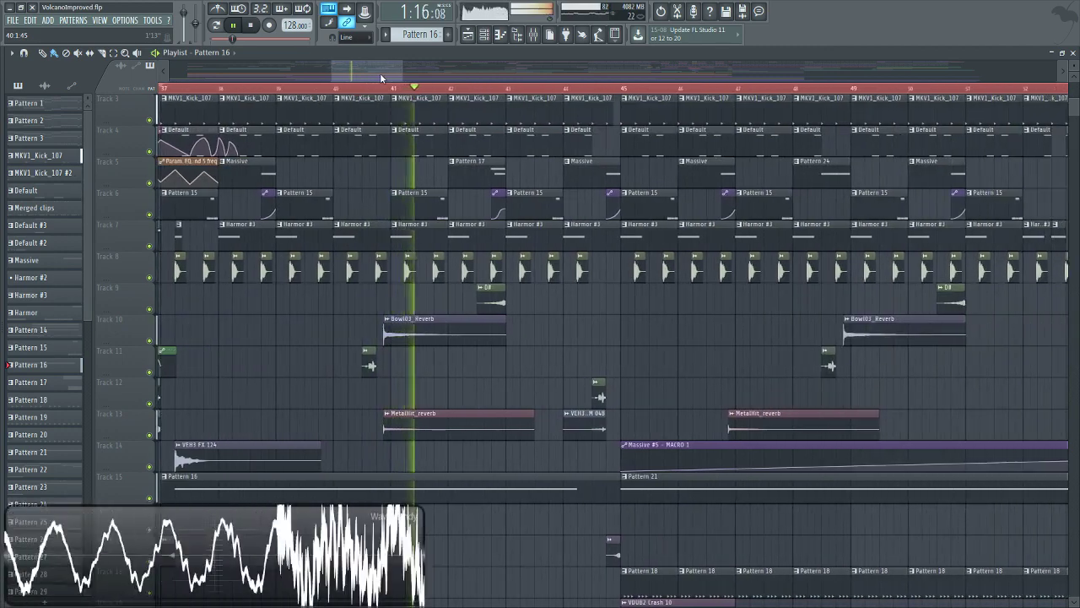
left_click(252, 26)
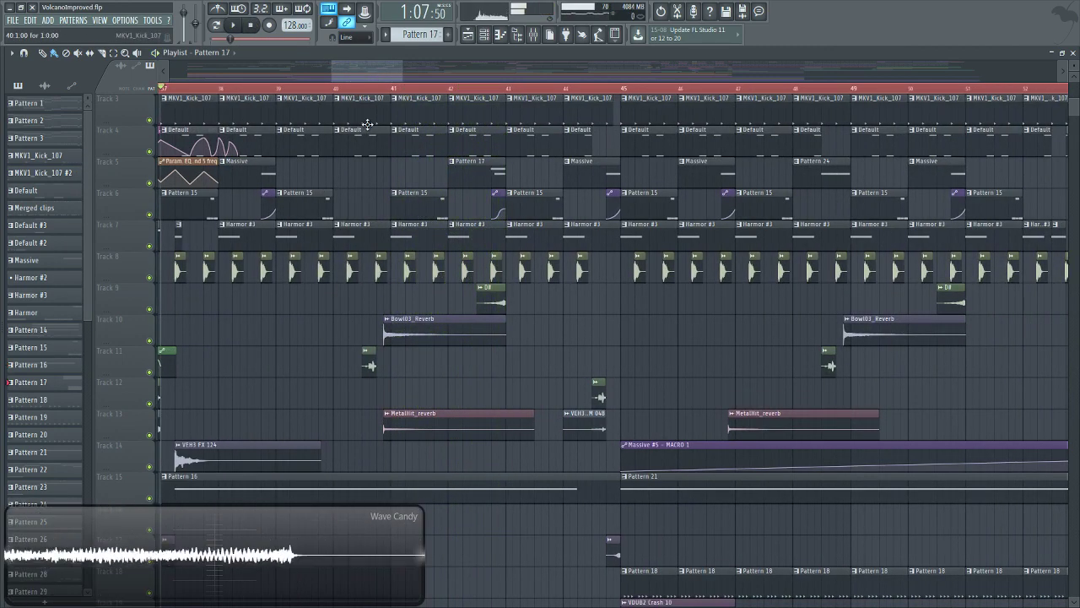
Play Pattern 17 with its channels shown in the channel rack, stop it and set the song position in bar 42.
left_click(233, 26)
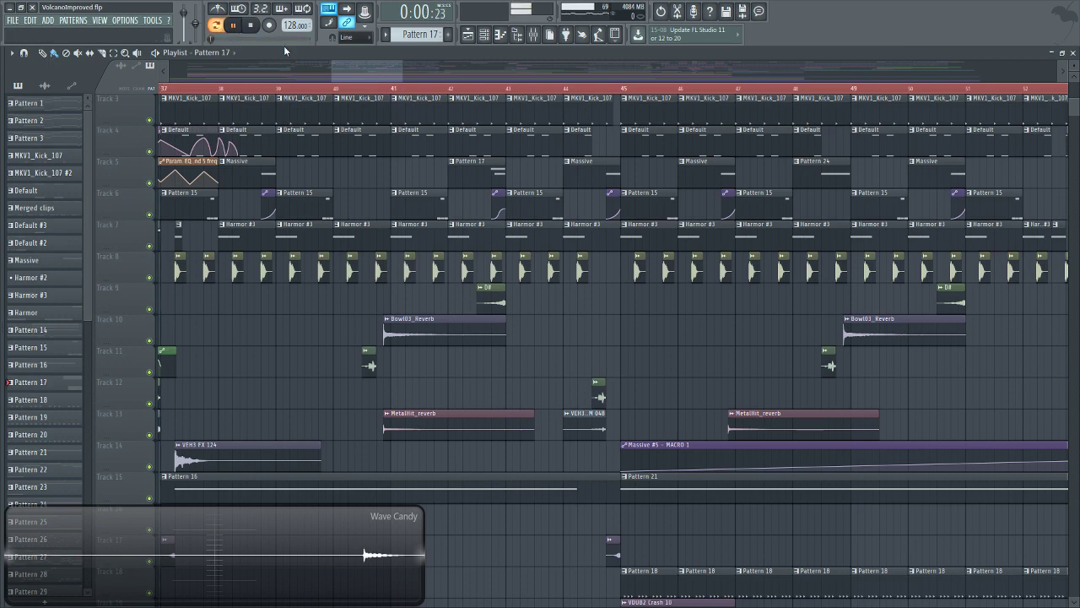
left_click(484, 34)
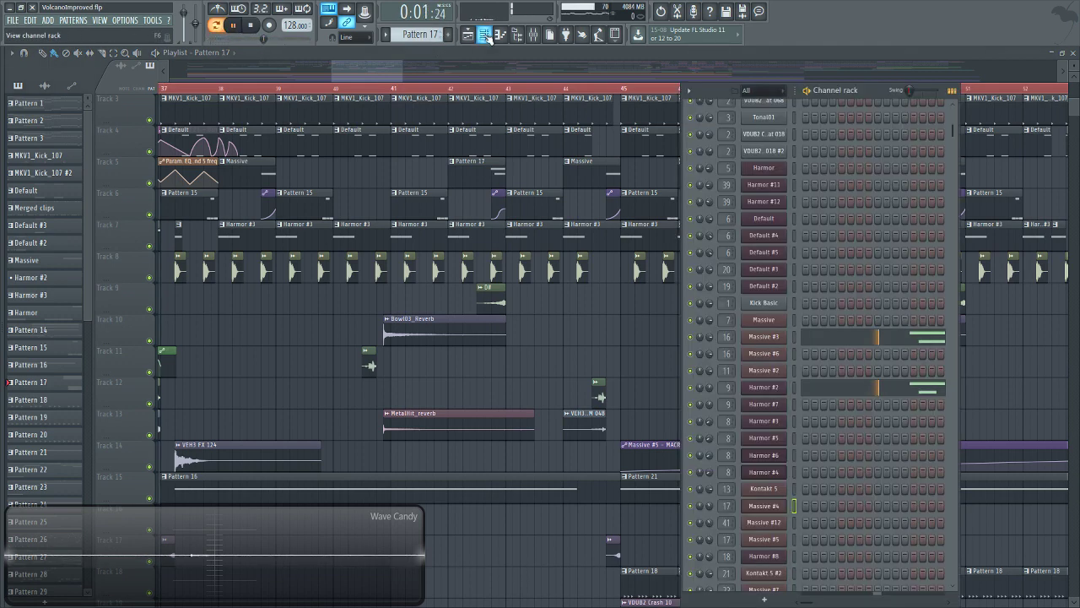
left_click(251, 26)
left_click(470, 89)
scroll(337, 101, "up", 1)
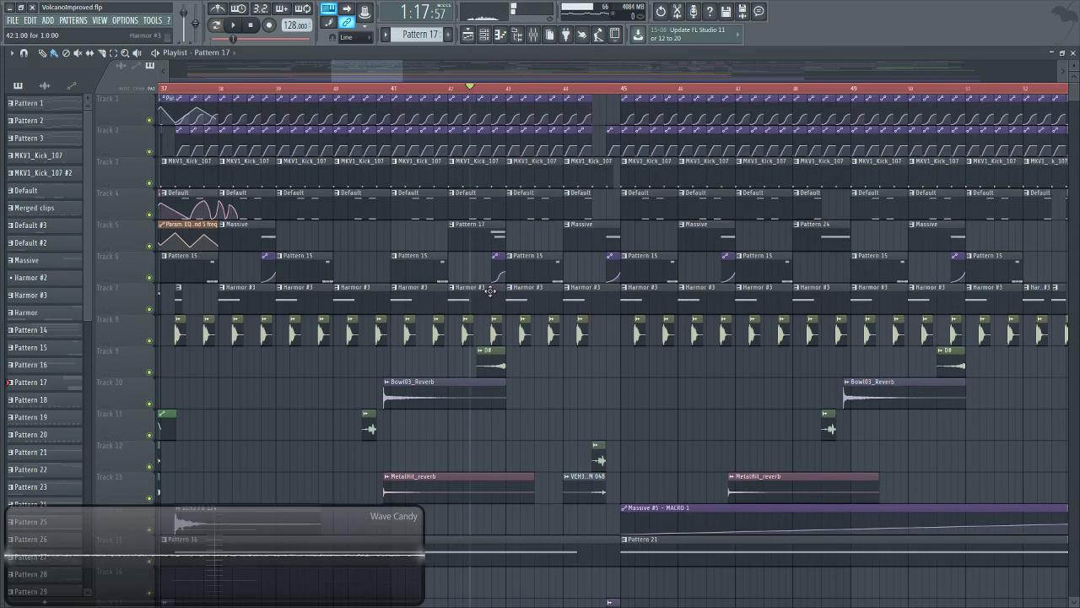
Play Pattern 17 on its own, stop it and open its Massive #3 synth from the channel rack, clear of the lower edge.
left_click(217, 25)
left_click(233, 25)
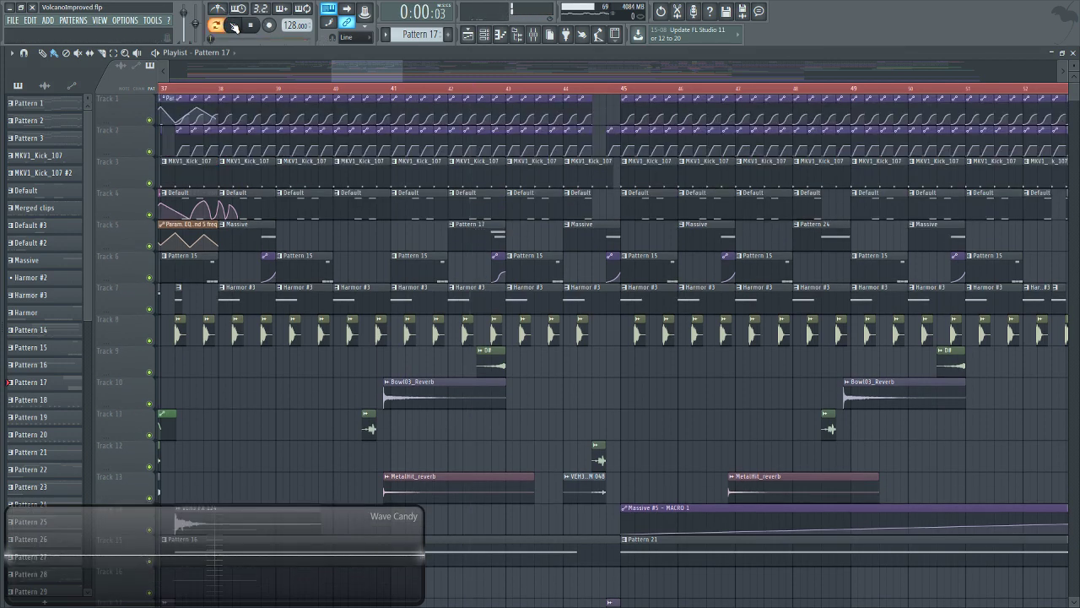
left_click(483, 34)
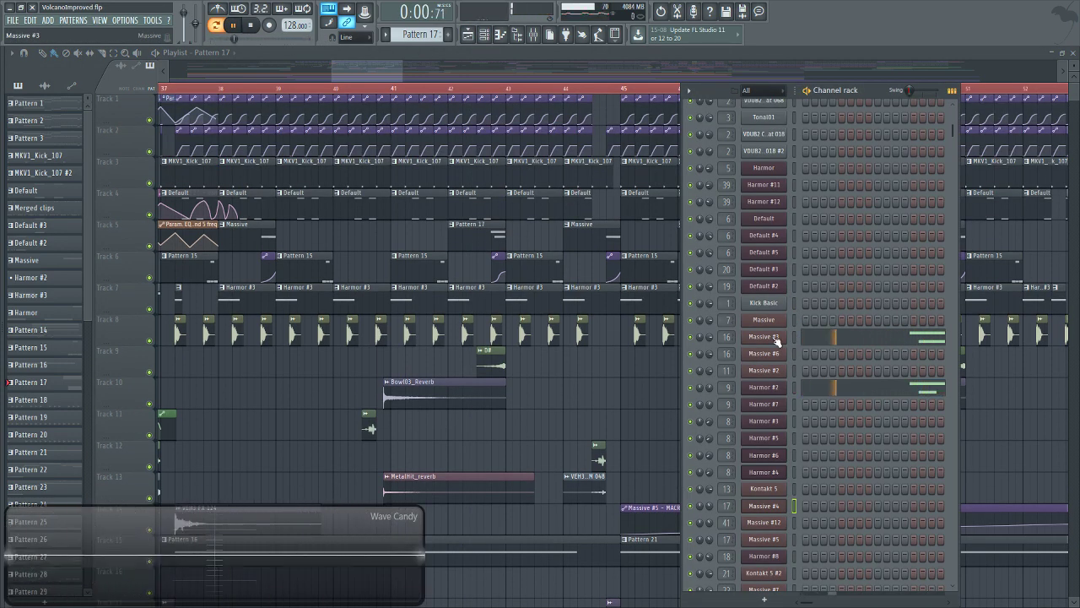
key("space")
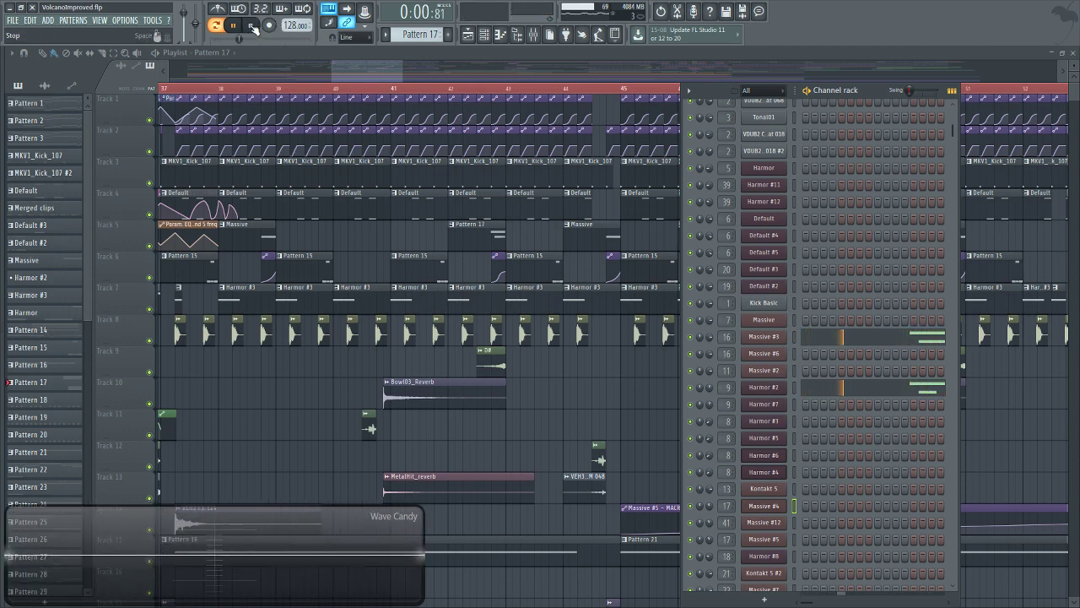
left_click(765, 339)
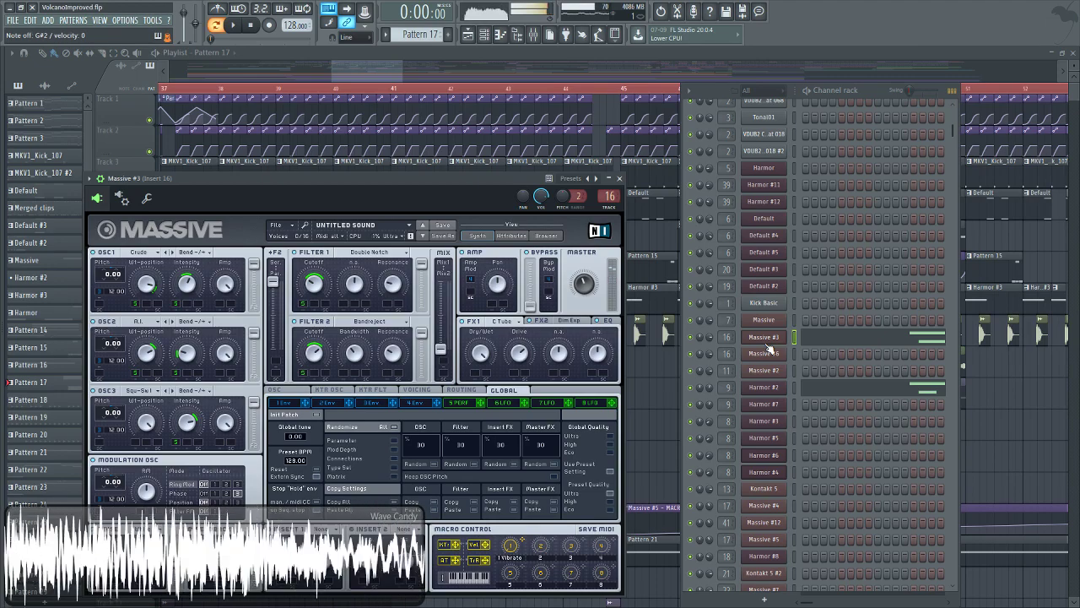
left_click_drag(359, 180, 410, 84)
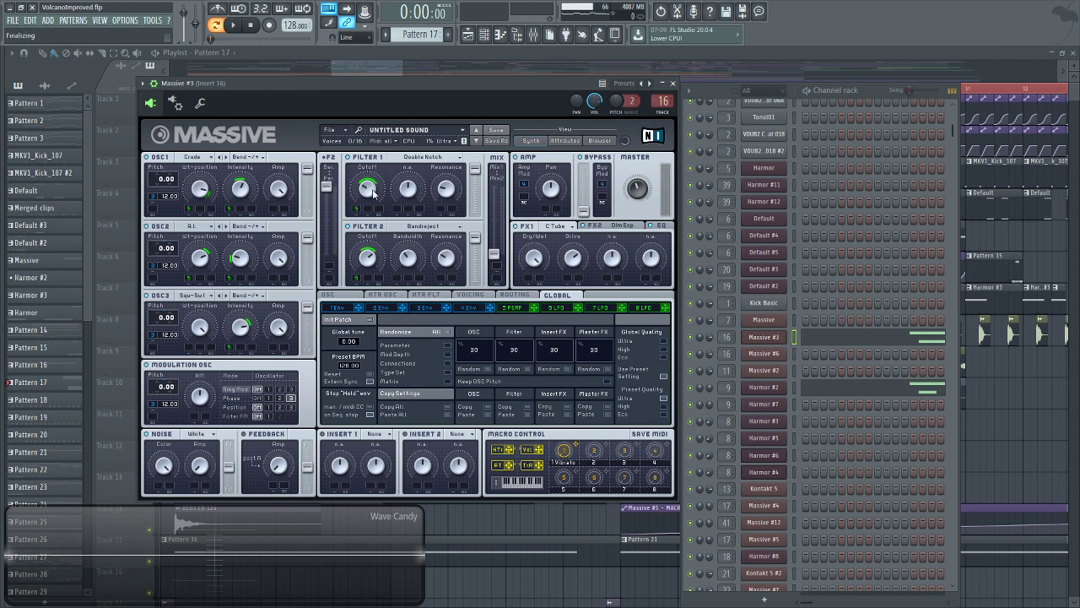
Inspect the Fruity parametric EQ and EQ 2 effects on mixer track Insert 16, alternating with the Massive #3 synth.
left_click(535, 35)
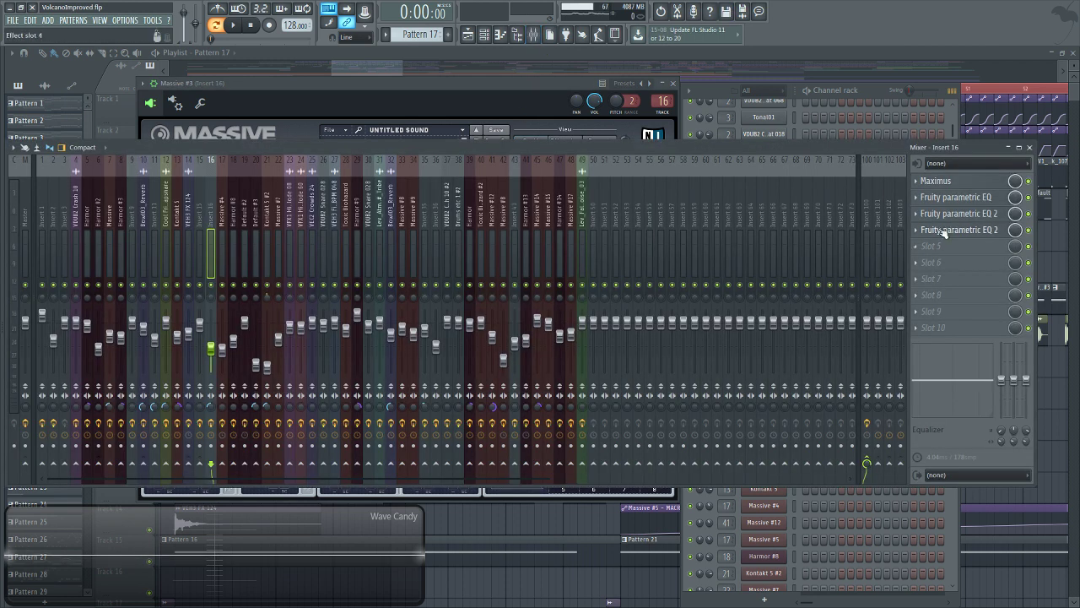
left_click(959, 212)
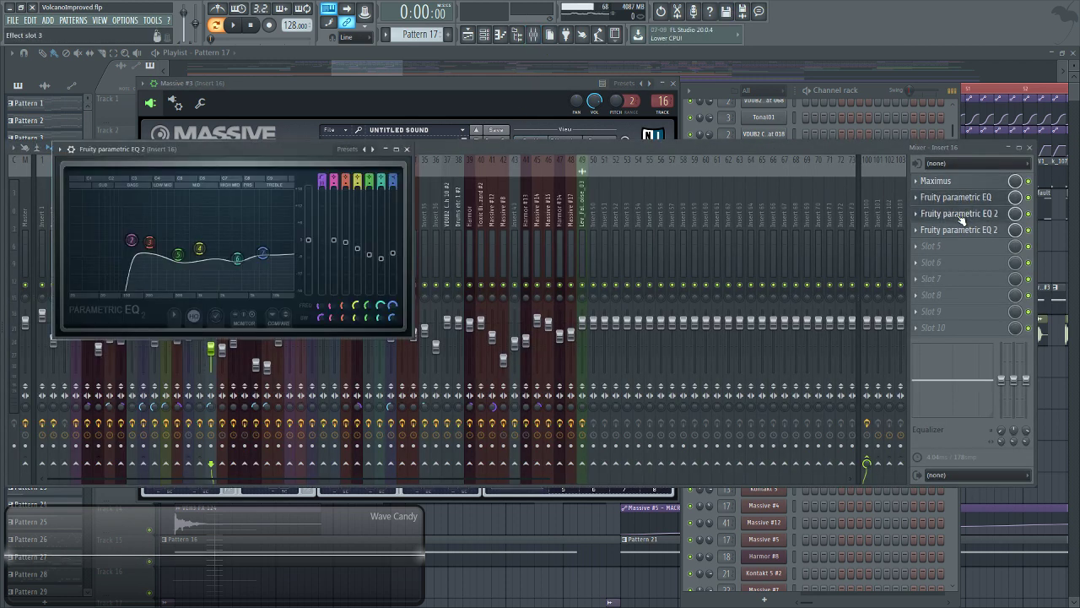
left_click(959, 233)
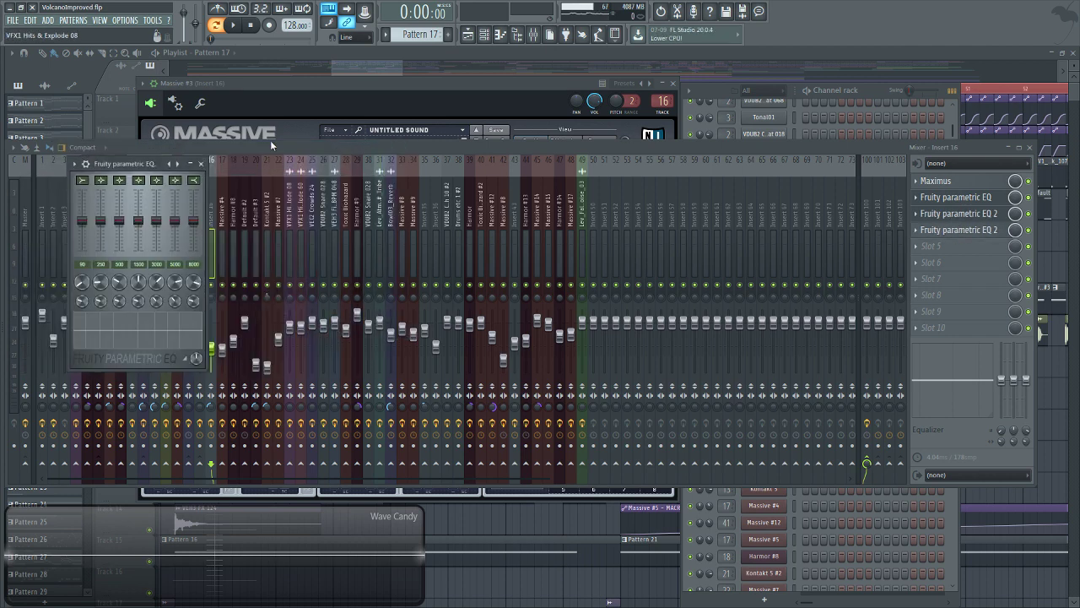
left_click(397, 91)
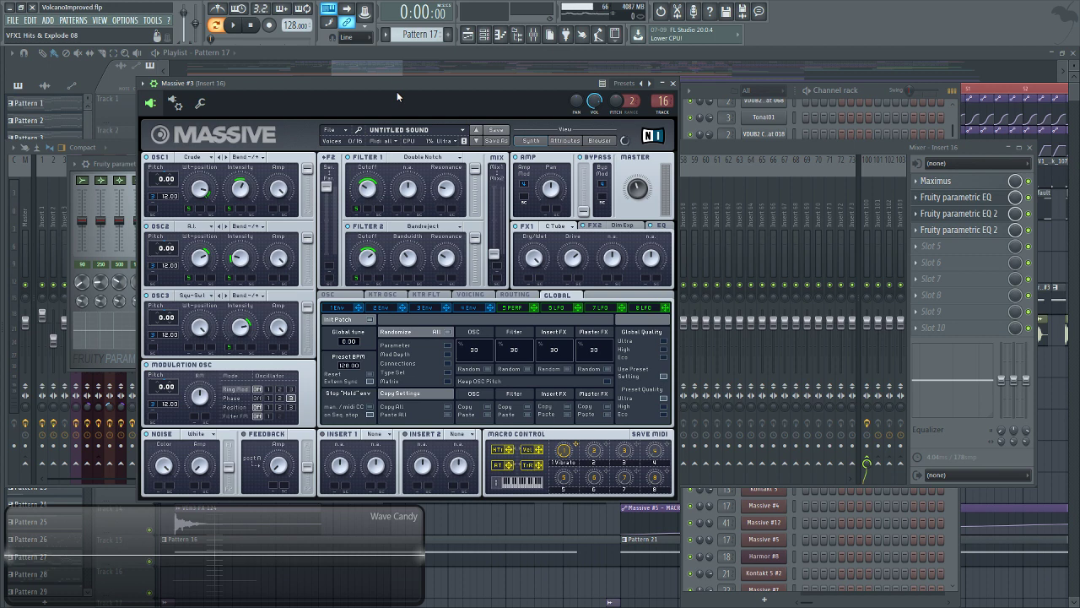
left_click(959, 214)
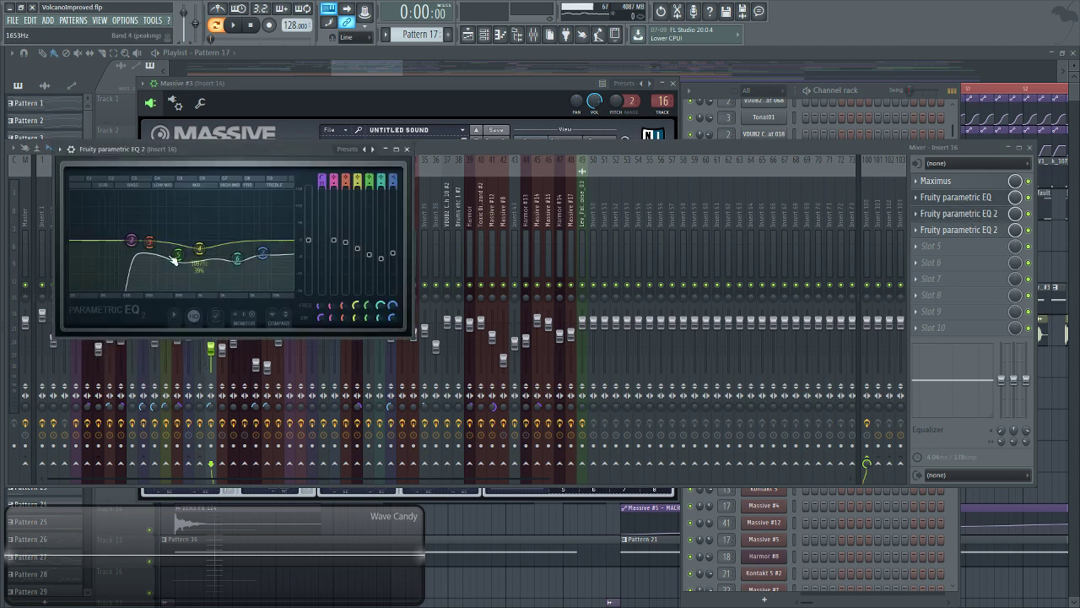
left_click(388, 90)
left_click(222, 222)
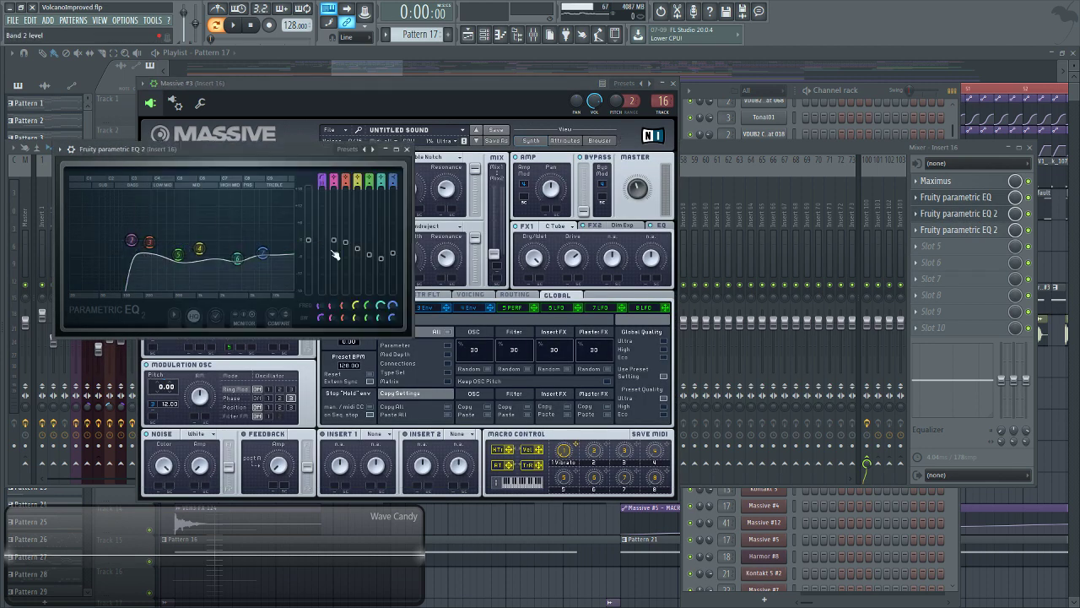
left_click(381, 109)
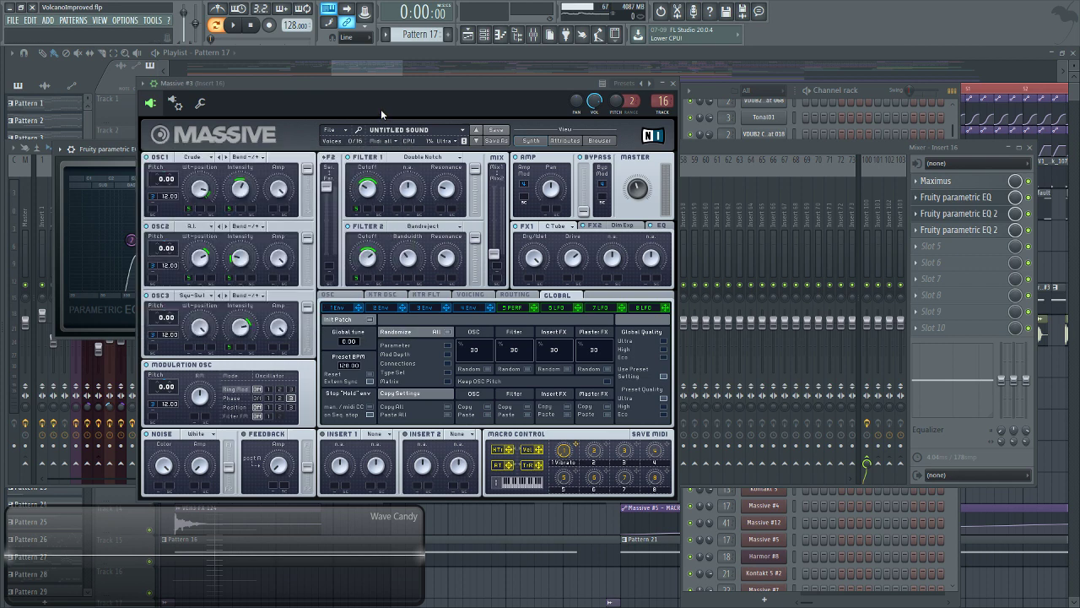
Play Pattern 17 while Massive #3 is shown, stop it and return to the playlist.
left_click(240, 26)
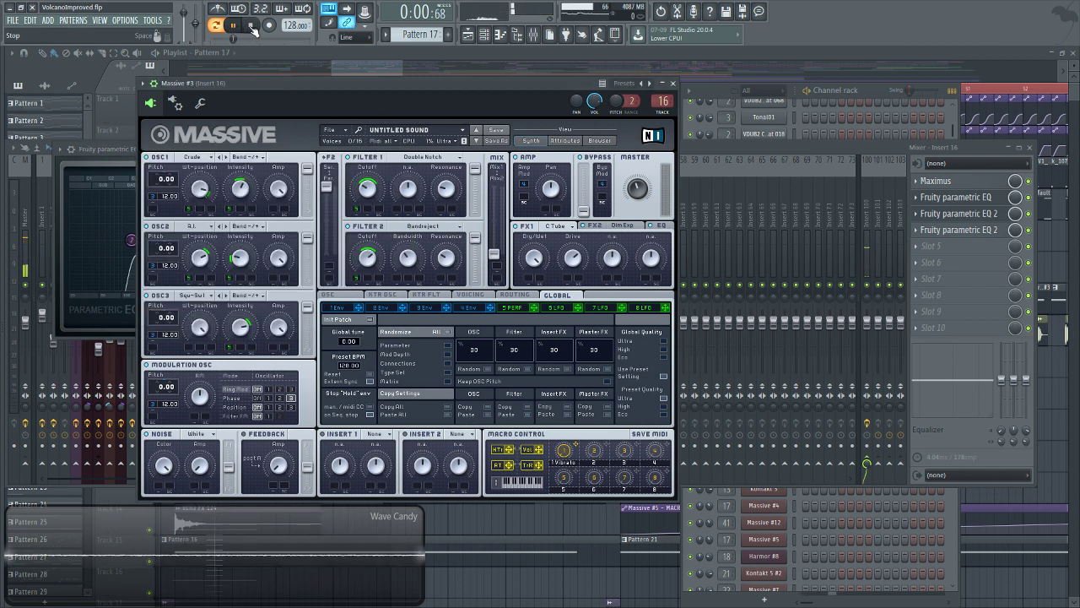
left_click(251, 25)
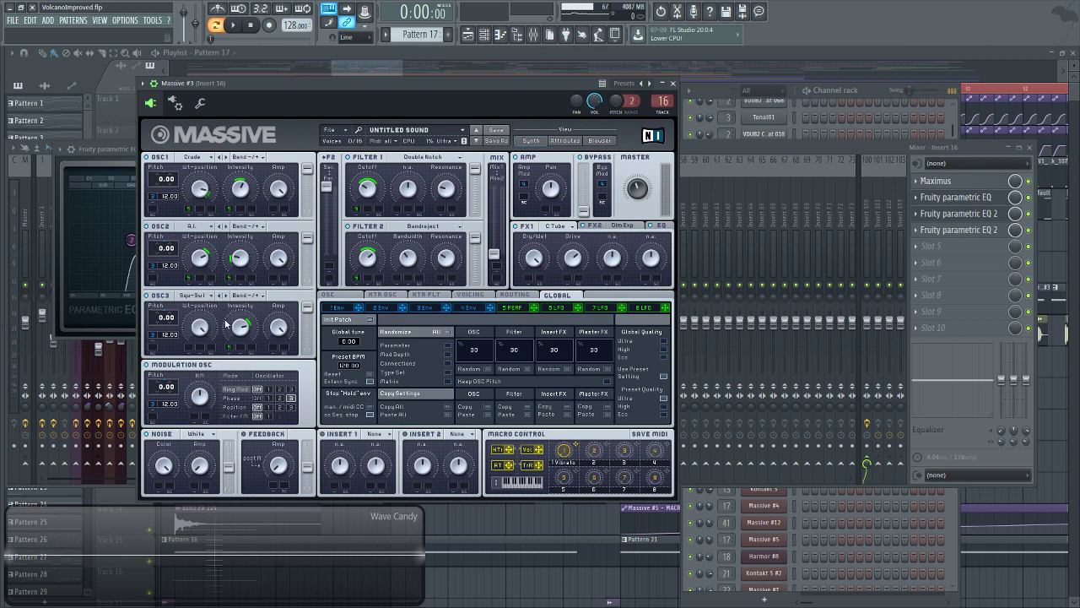
left_click(461, 50)
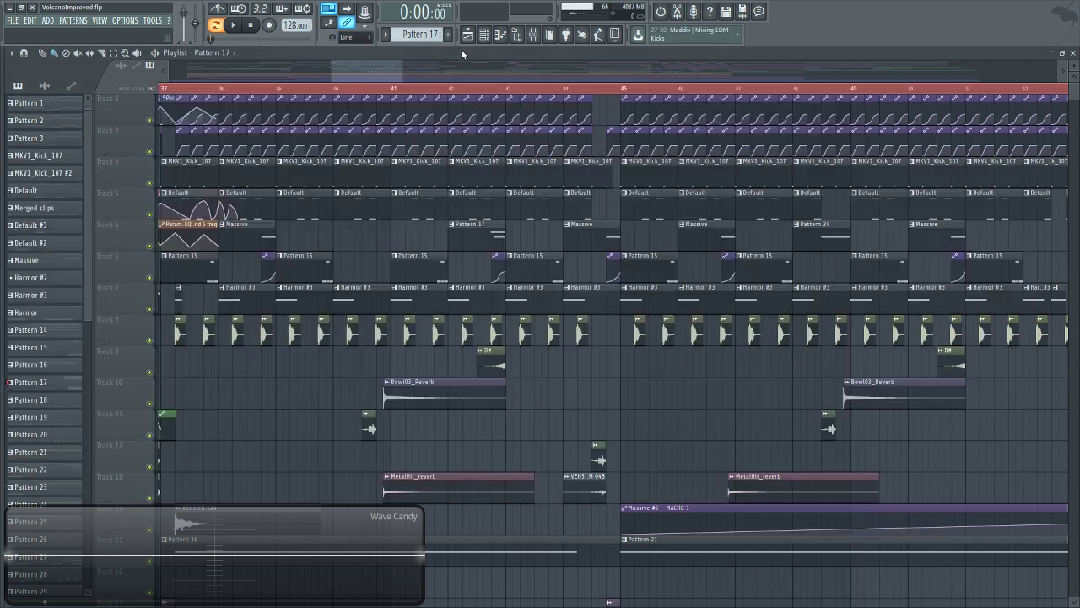
Audition the song briefly from the second half of bar 42 and look over the lower playlist tracks.
left_click(486, 88)
key("space")
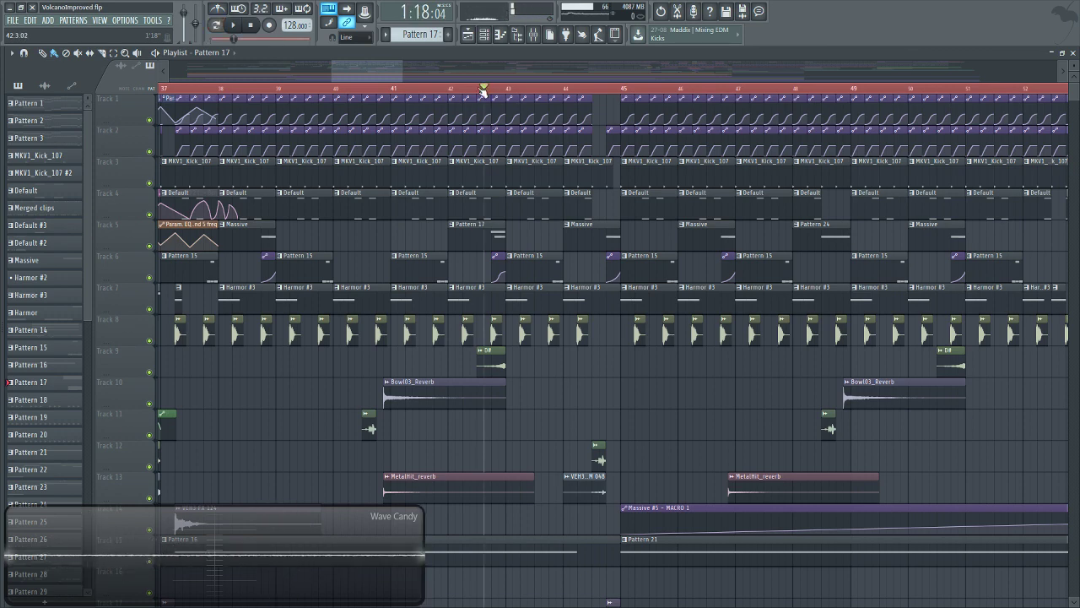
key("space")
scroll(614, 300, "down", 3)
scroll(615, 299, "up", 3)
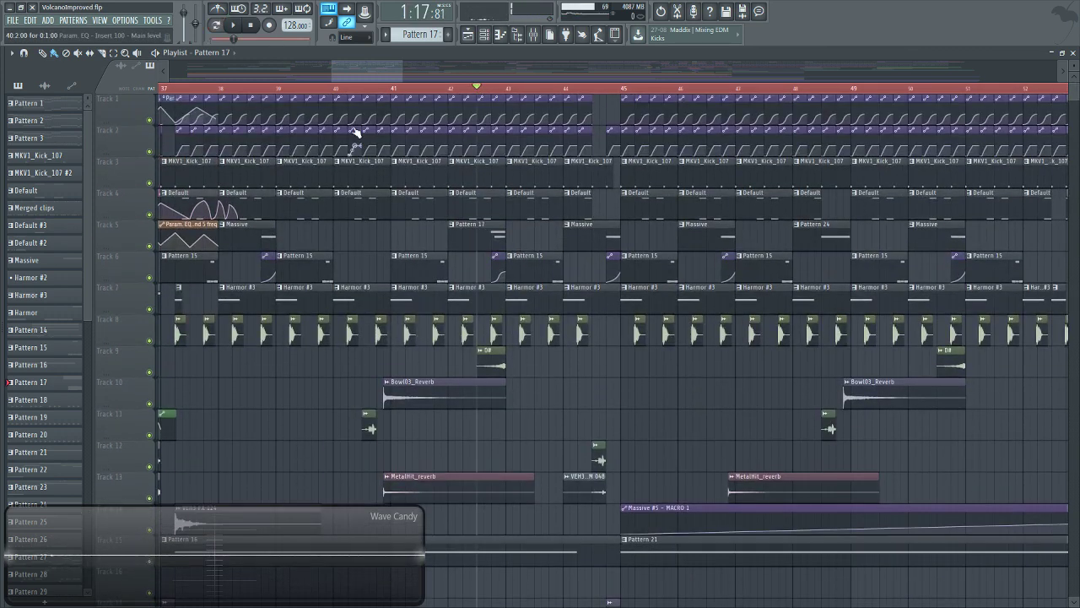
Play the song from bar 44 into the section at bar 45 and stop it.
left_click_drag(361, 64, 377, 64)
left_click(490, 88)
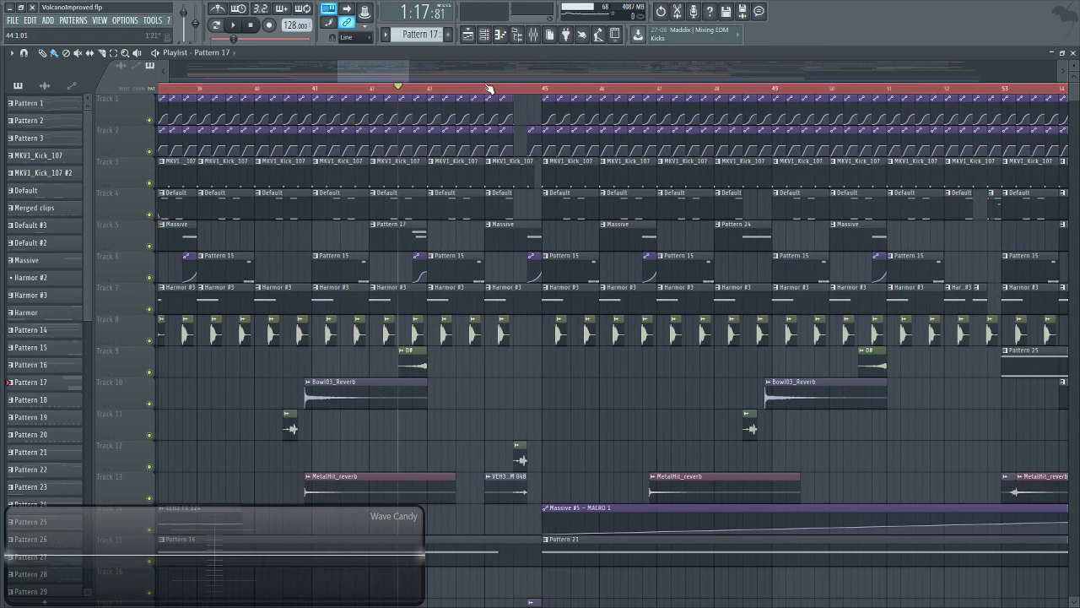
key("space")
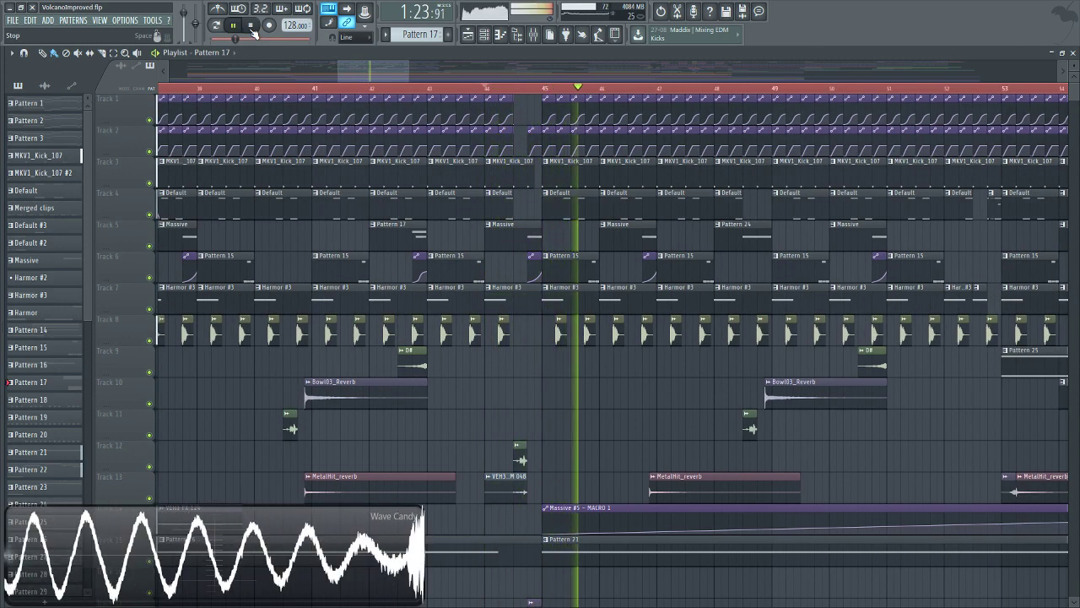
left_click(252, 25)
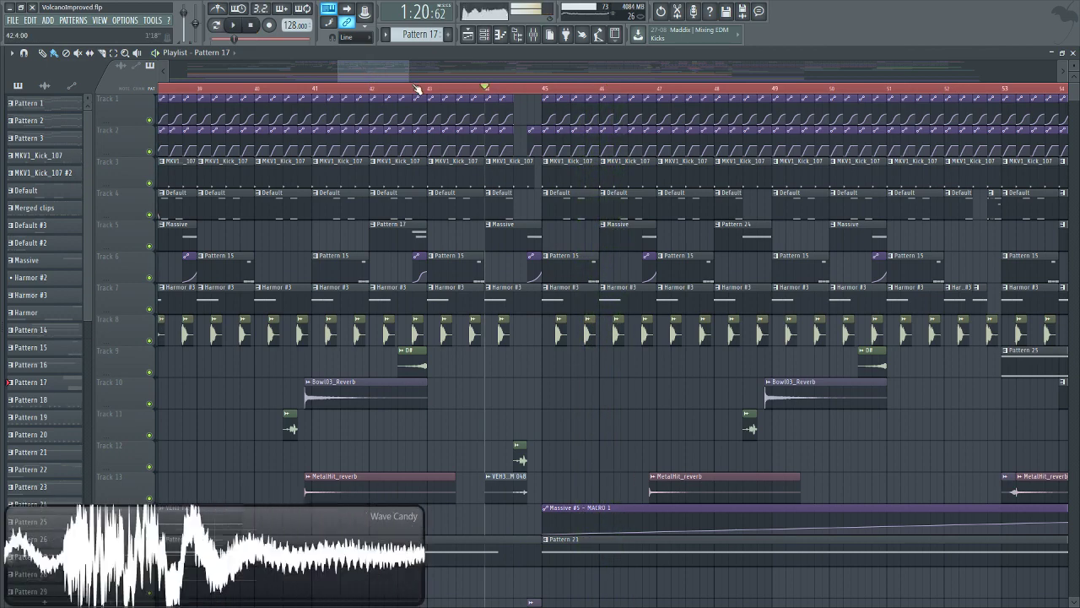
Review the drop from bar 37 and set the song position at the drum gap in the second half of bar 44.
mouse_move(372, 71)
left_mouse_down()
mouse_move(336, 72)
mouse_move(380, 76)
mouse_move(326, 80)
mouse_move(374, 93)
left_mouse_up()
scroll(686, 321, "down", 3)
scroll(686, 321, "up", 3)
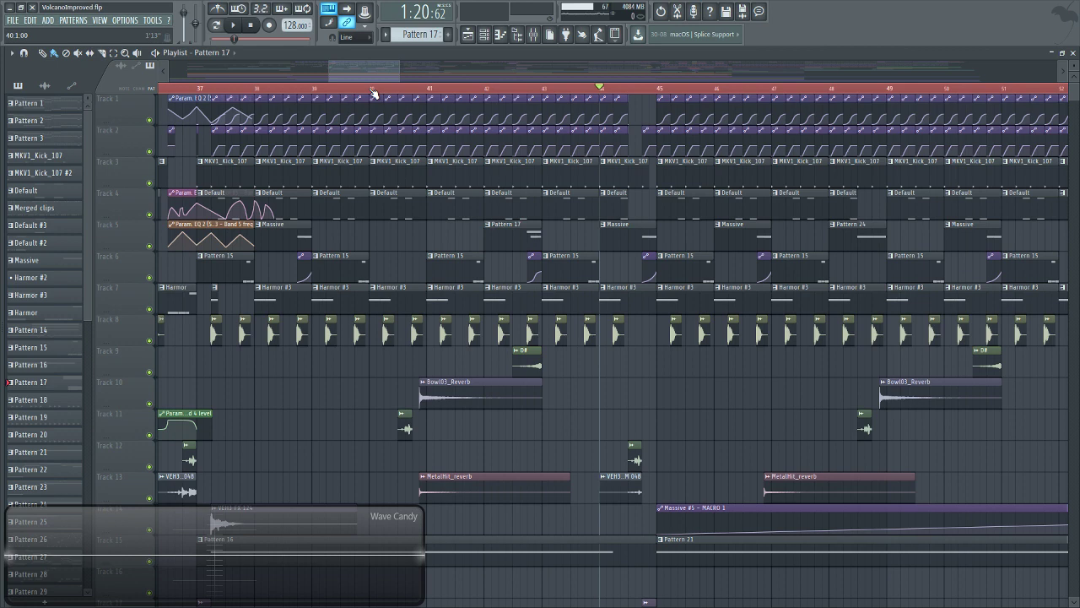
scroll(361, 69, "right", 3)
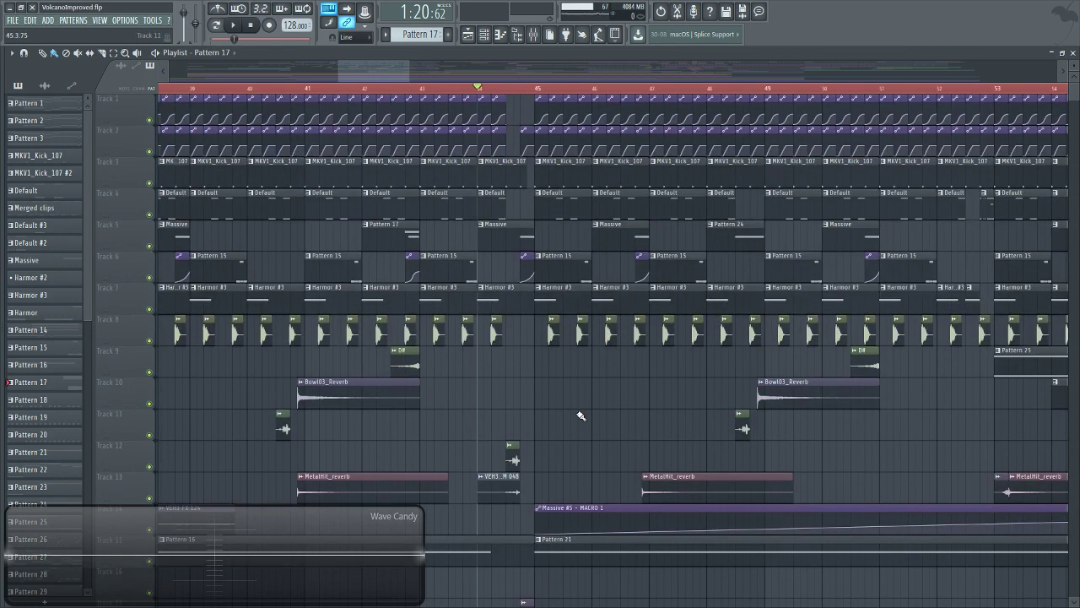
left_click(515, 93)
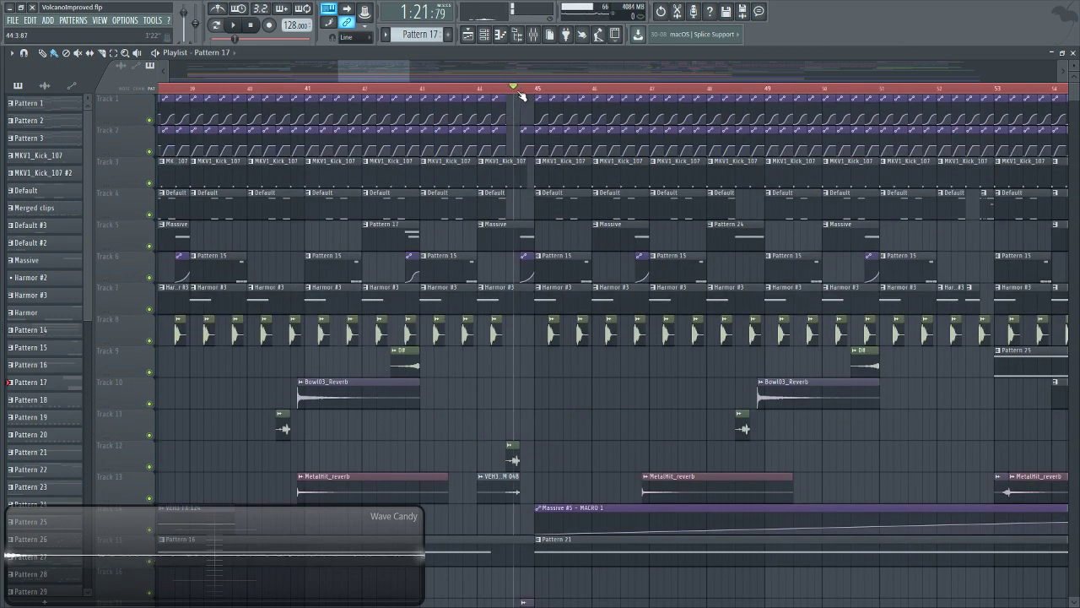
left_click(509, 91)
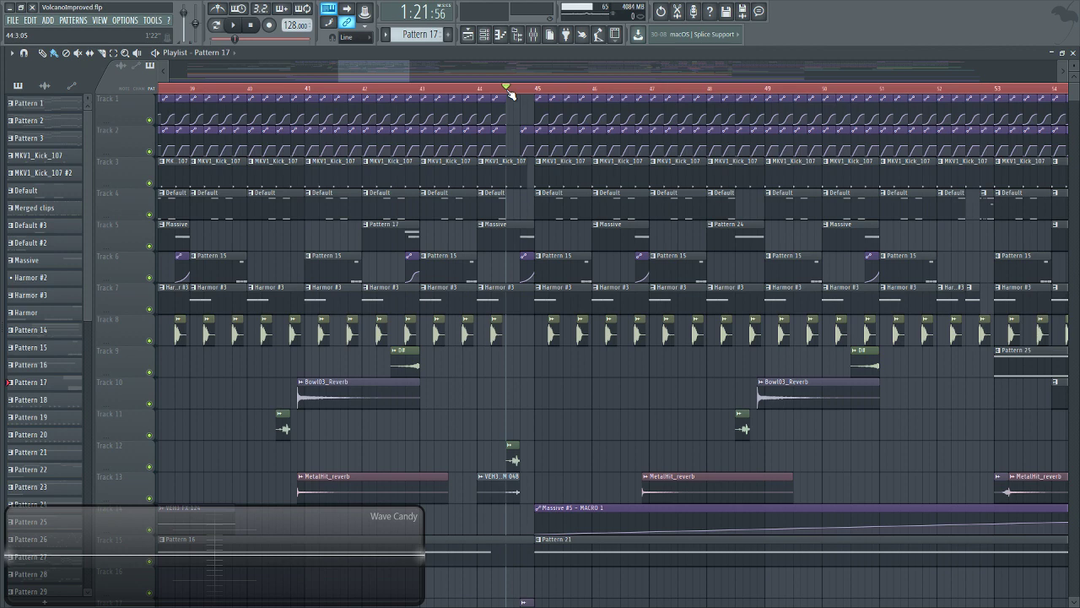
Examine the section from bar 45 on the lower tracks, select Pattern 22 and set the song position at bar 45.
scroll(562, 301, "down", 6)
scroll(554, 301, "up", 6)
scroll(405, 89, "down", 3)
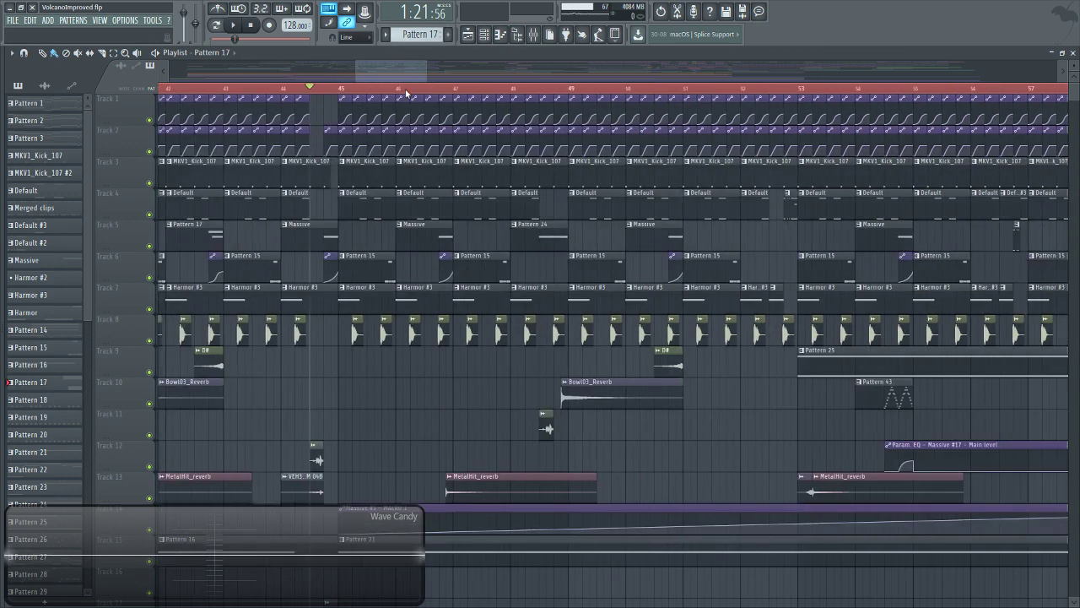
scroll(400, 253, "down", 5)
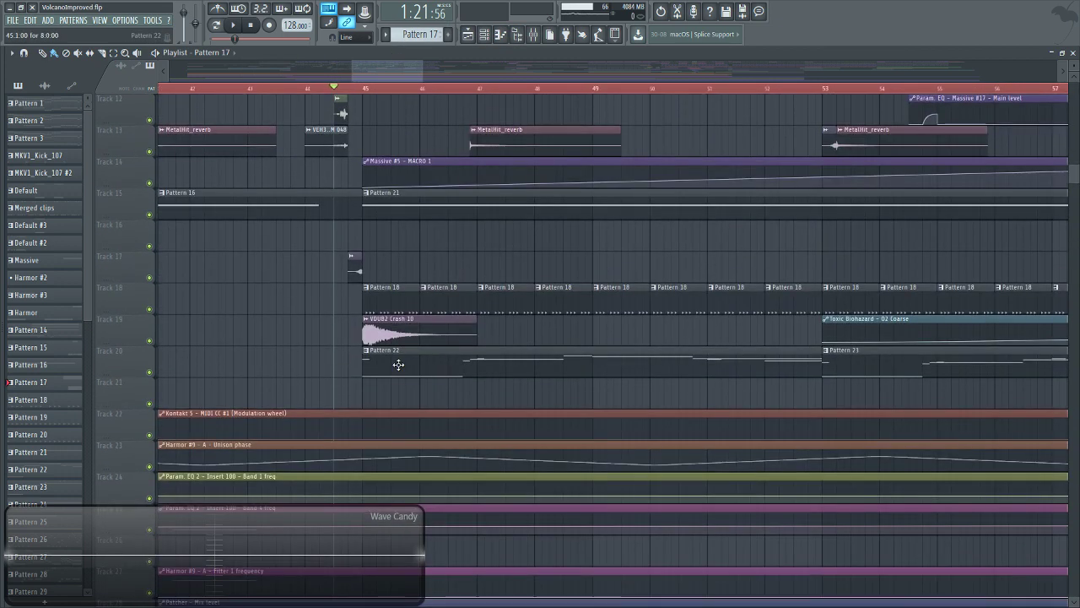
left_click(398, 365)
left_click(365, 88)
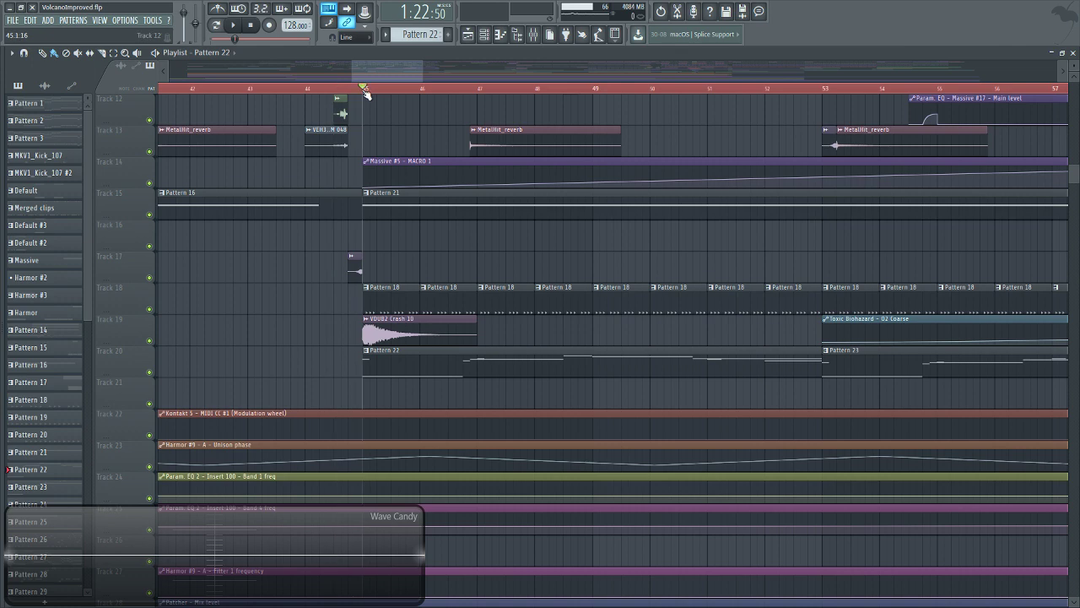
Play Pattern 22 on its own, stop it and bring the uppermost playlist tracks back into view.
left_click(216, 26)
left_click(233, 25)
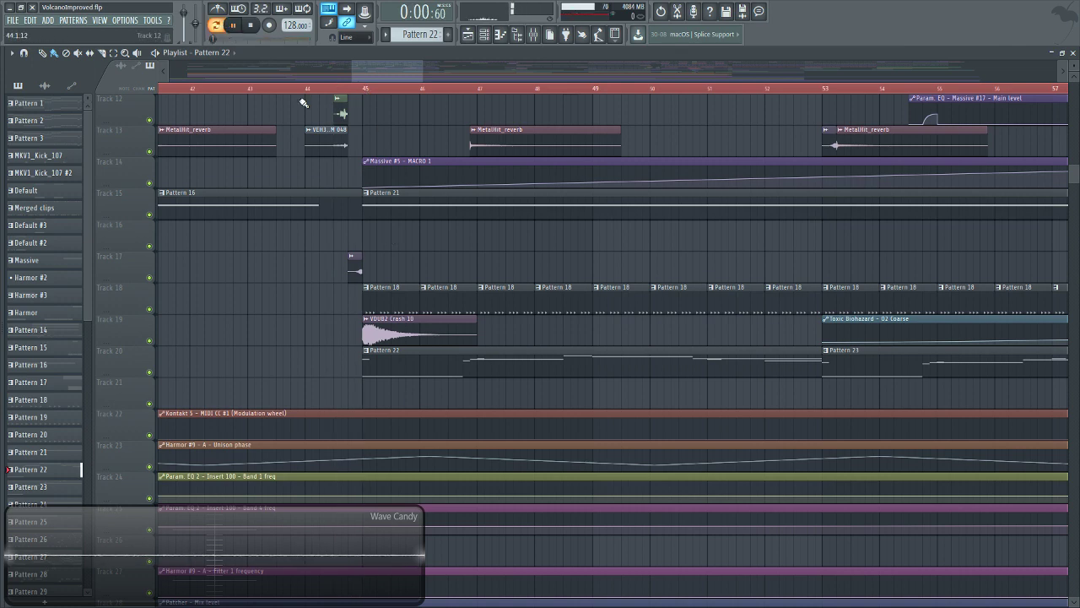
left_click(247, 28)
scroll(318, 225, "up", 5)
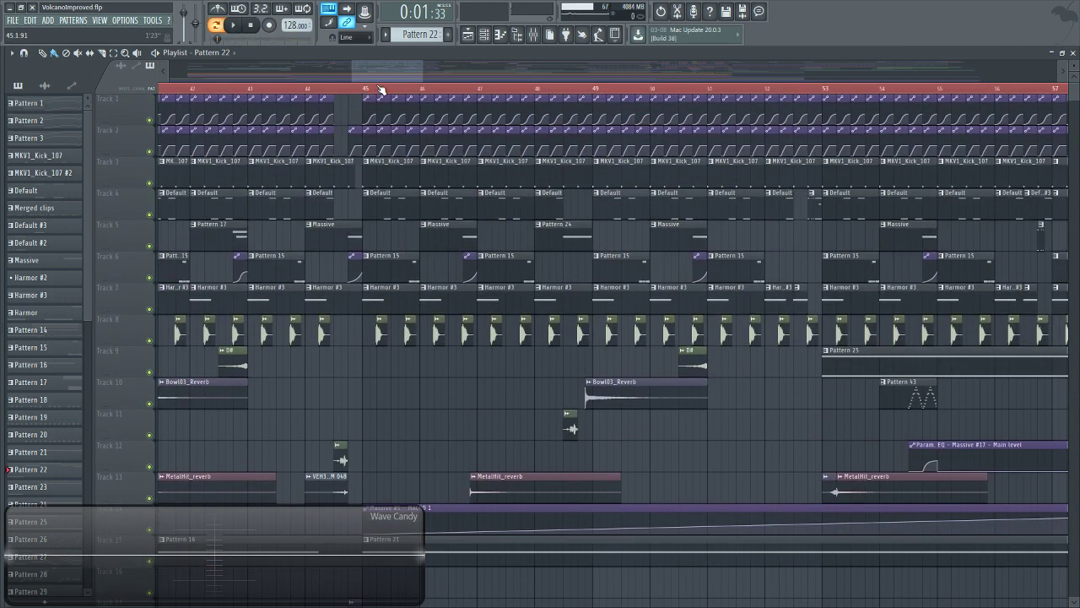
Play Pattern 22 on its own and open the Harmor #8 synth on its envelope editor.
left_click(377, 87)
left_click(384, 88)
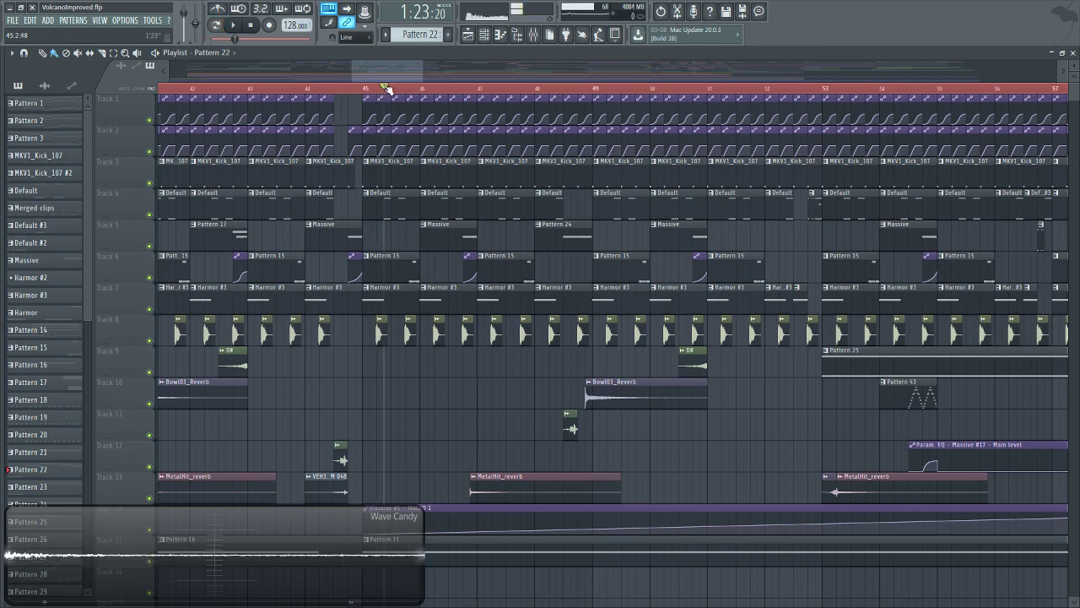
left_click(233, 26)
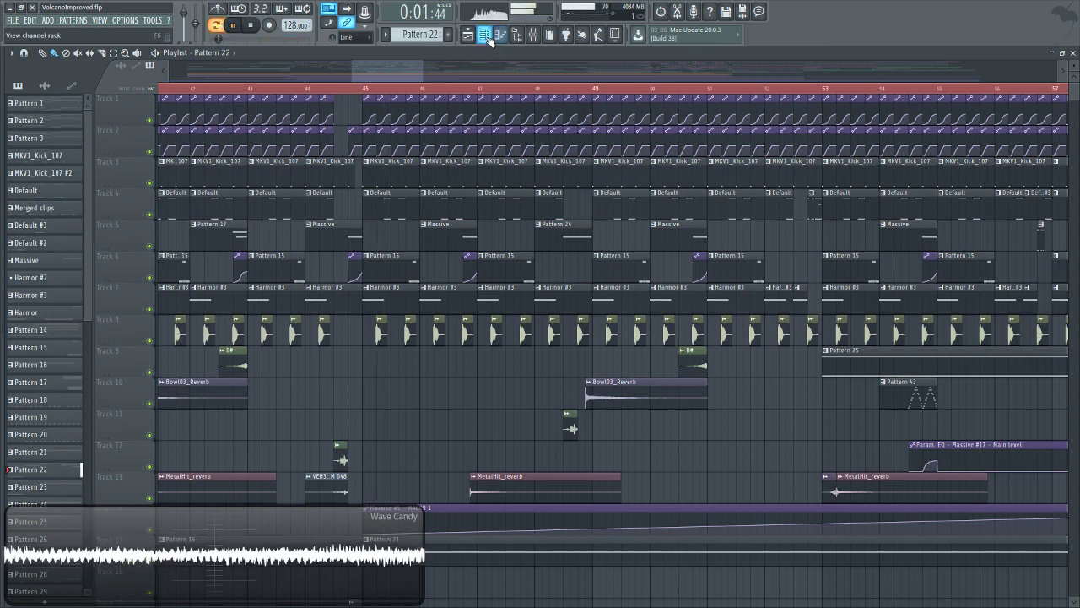
left_click(486, 36)
left_click(764, 557)
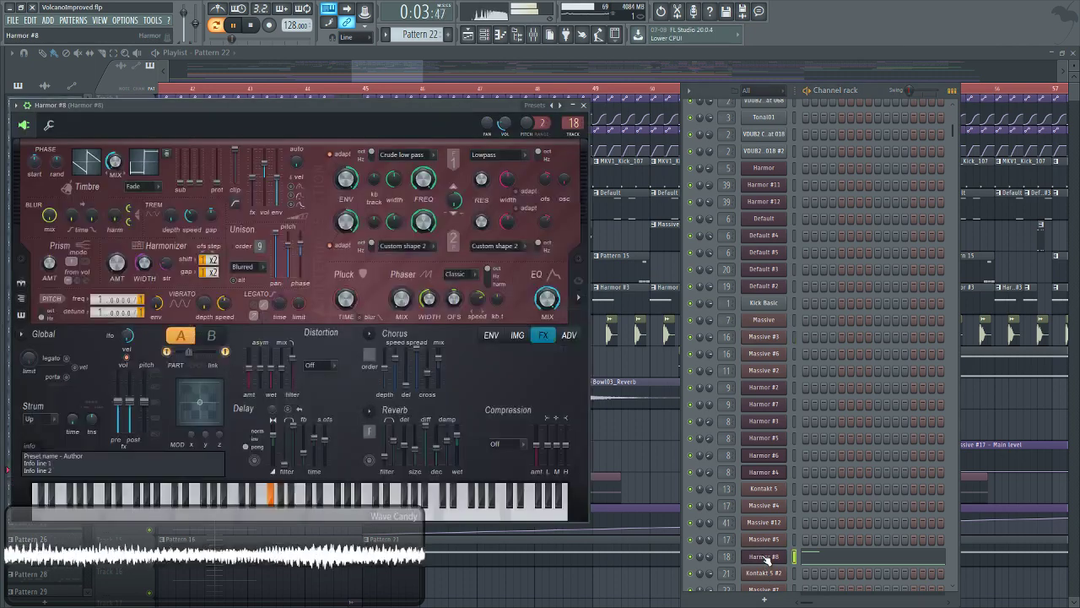
left_click(492, 335)
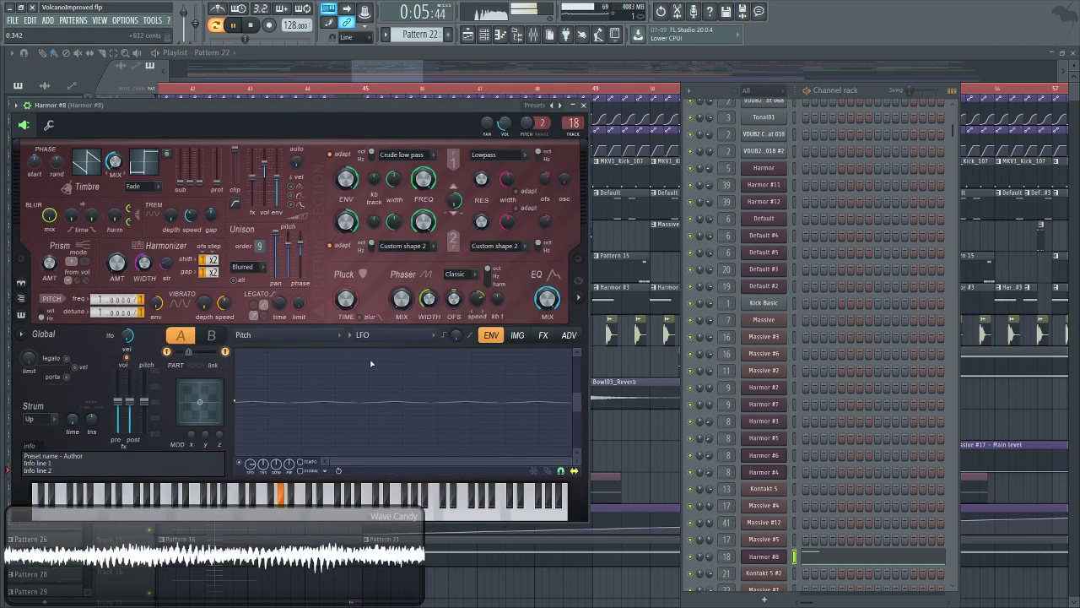
Bypass the ValhallaRoom_x64 reverb on the Harmor #8 mixer track, then inspect the synth's articulation targets and part B.
left_click(531, 36)
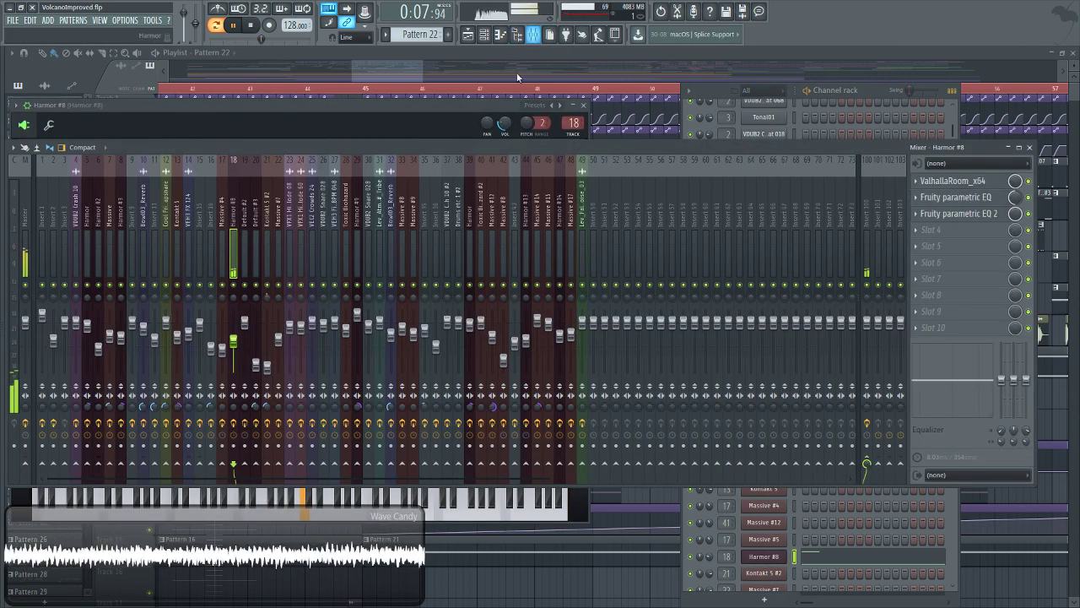
left_click(1028, 181)
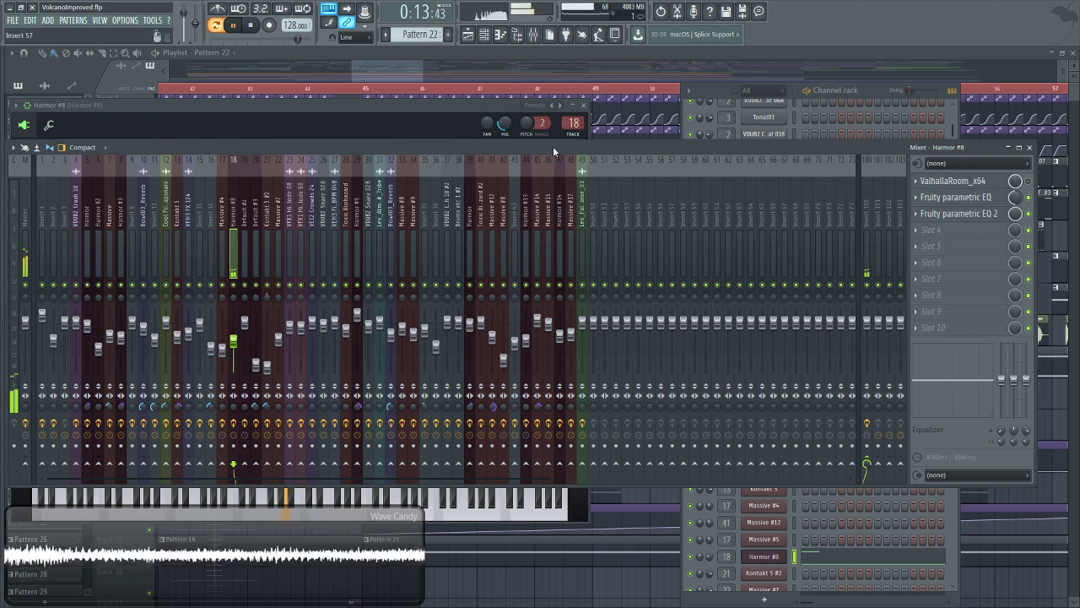
left_click_drag(350, 116, 427, 102)
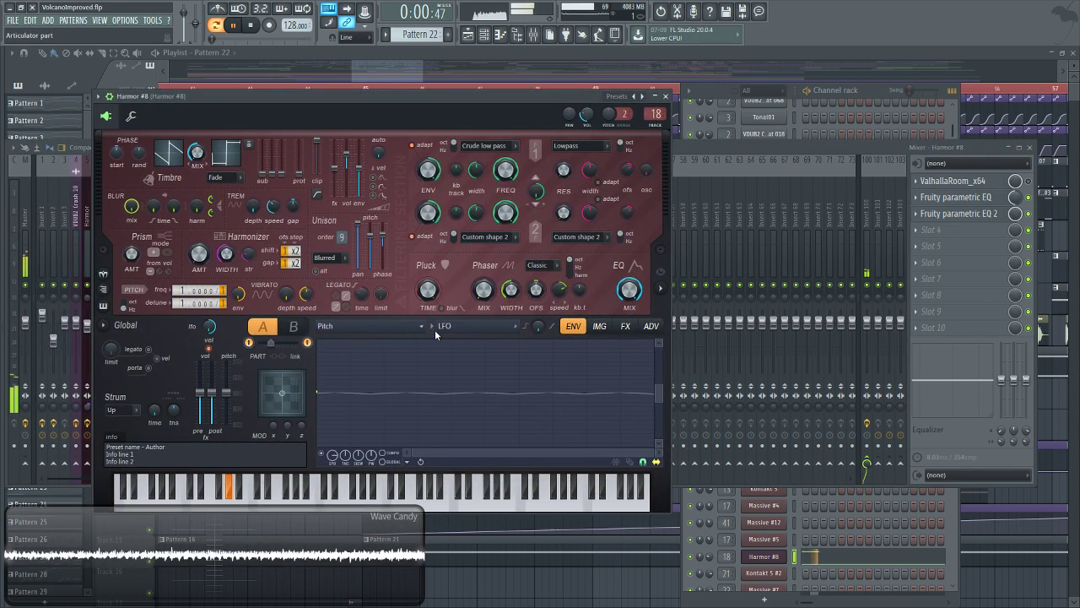
left_click(380, 329)
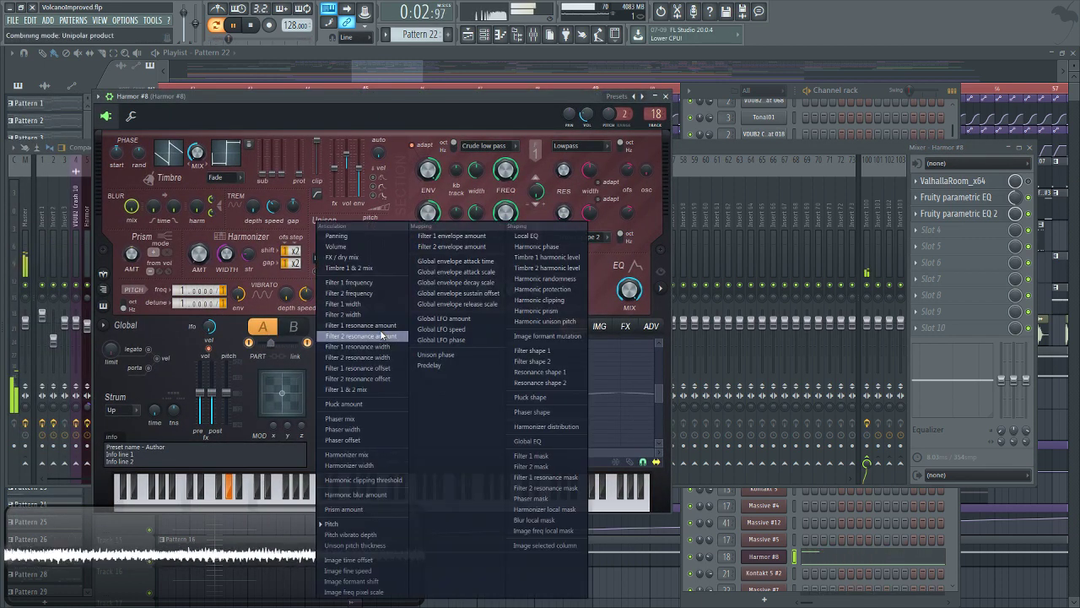
left_click(307, 448)
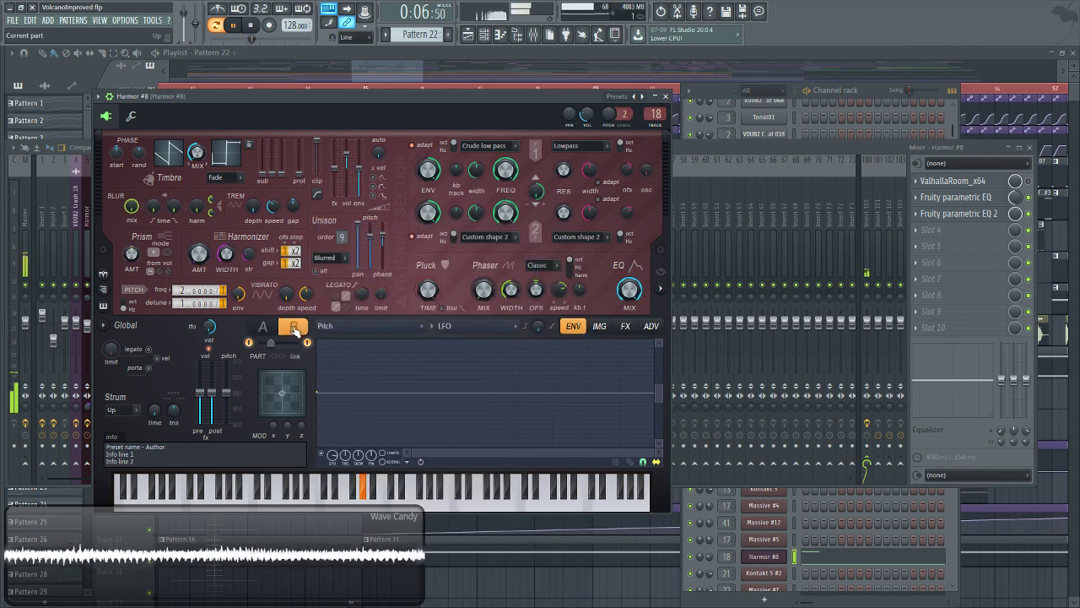
Re-enable ValhallaRoom_x64 on the Harmor #8 mixer track, close the plugin and mixer windows, and stop playback.
left_click(773, 147)
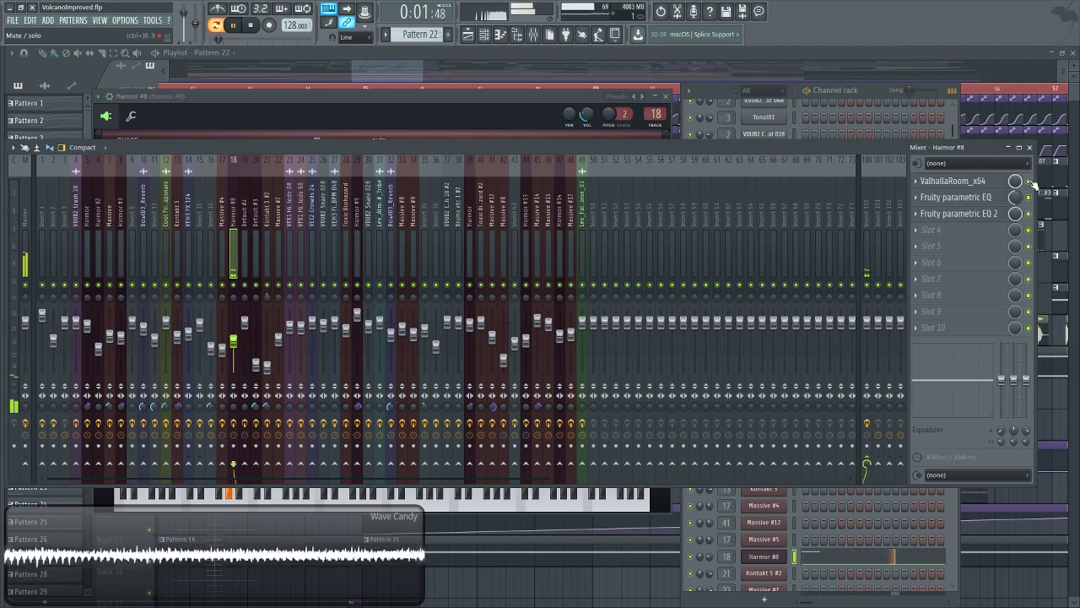
key("F12")
scroll(463, 338, "down", 6)
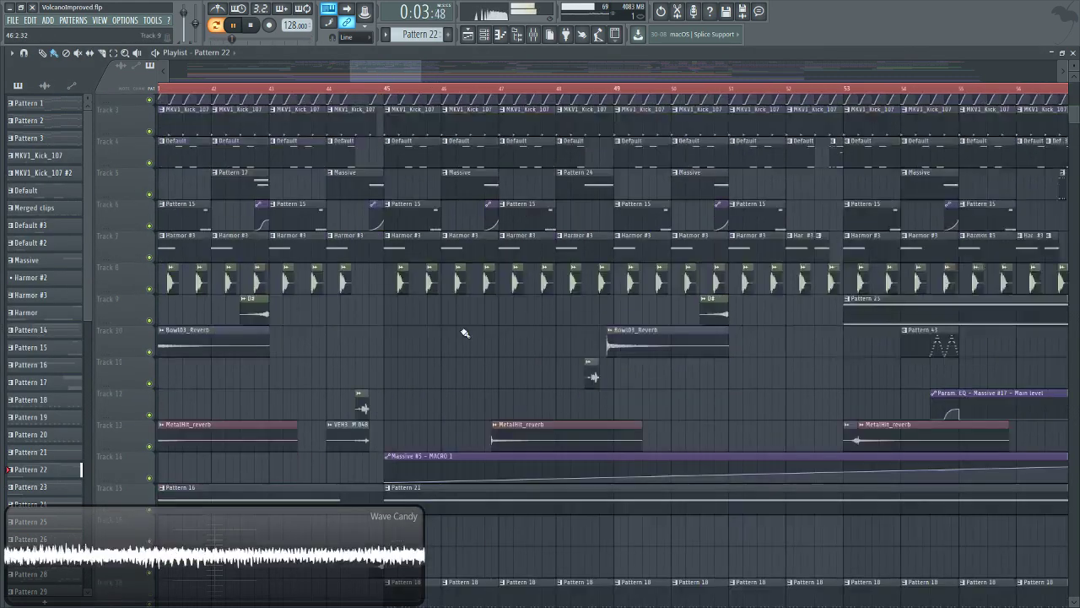
key("space")
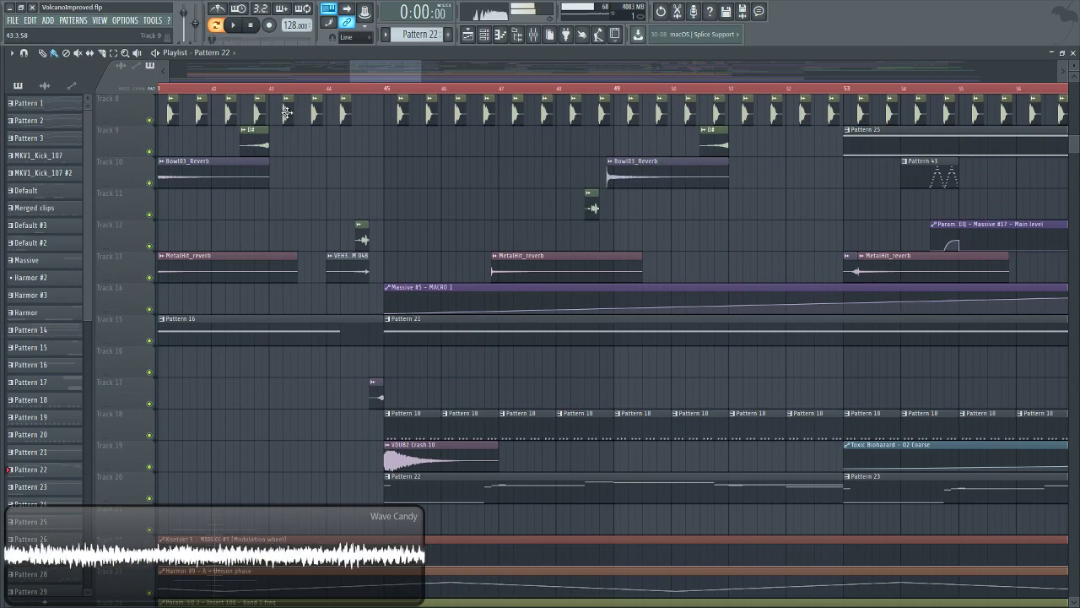
Examine the playlist clips layered around bars 42 to 57, from the kick tracks down to Pattern 22 on Track 20.
scroll(469, 372, "down", 3)
scroll(474, 415, "up", 5)
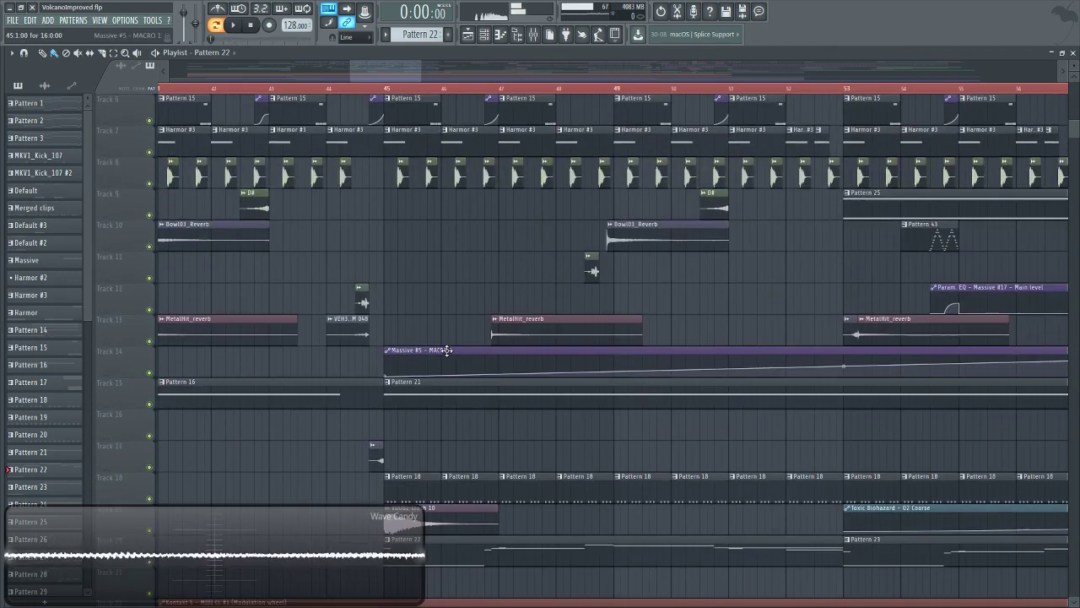
left_click(433, 425)
mouse_move(375, 71)
left_mouse_down()
mouse_move(434, 77)
mouse_move(384, 76)
left_mouse_up()
scroll(487, 355, "up", 2)
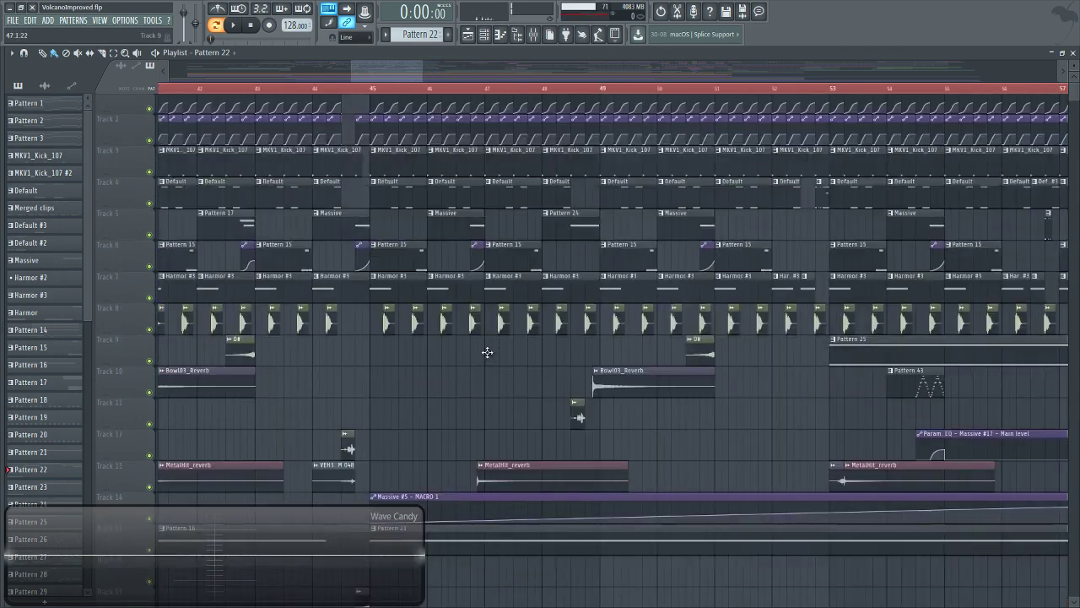
scroll(475, 374, "down", 3)
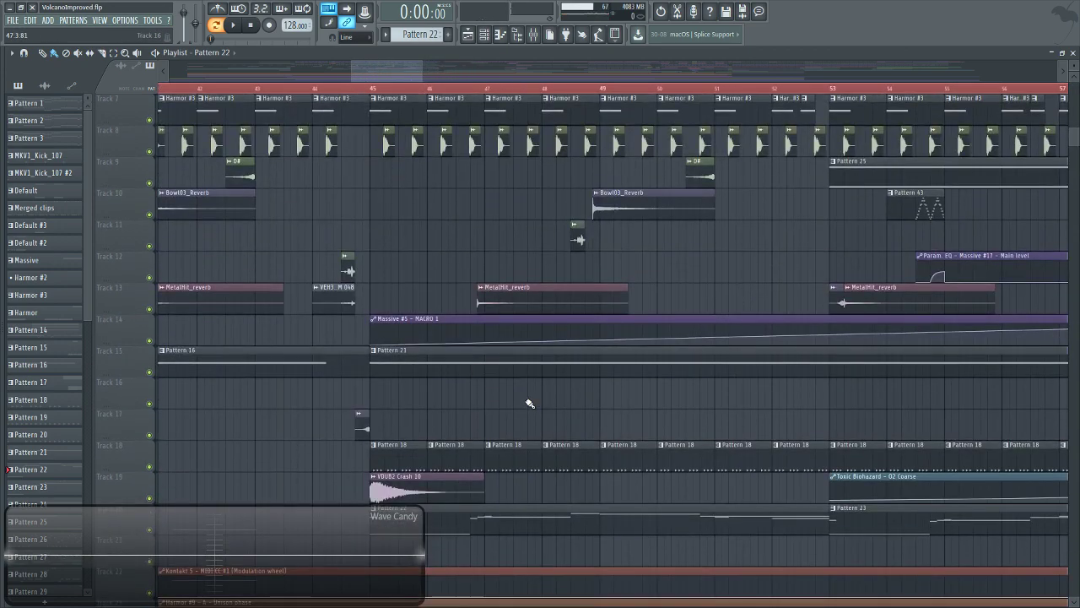
scroll(529, 403, "up", 5)
scroll(475, 398, "down", 4)
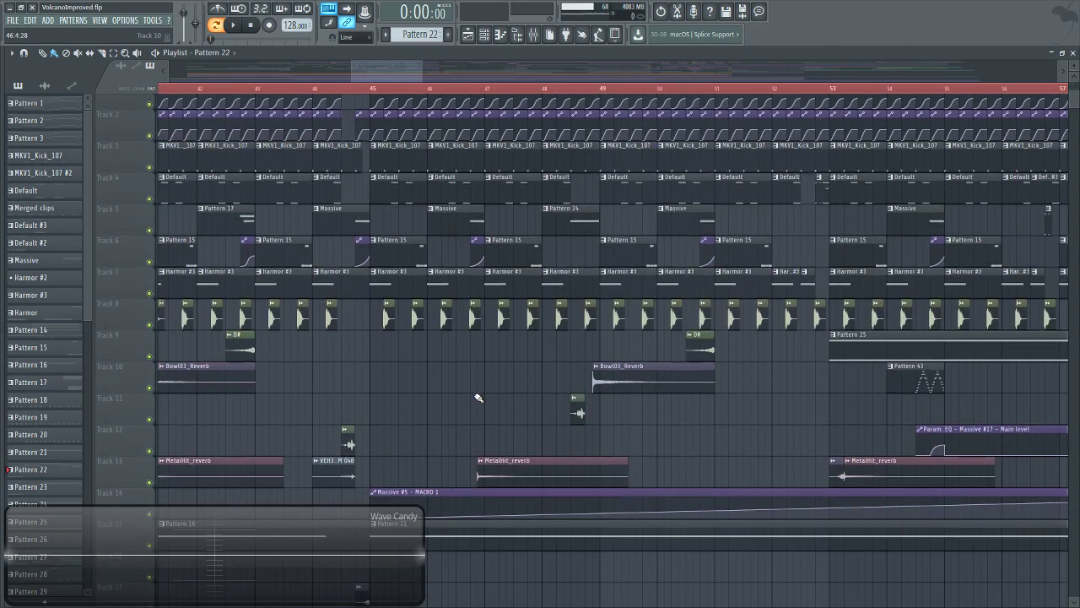
Play Pattern 21 on its own and find the channel it uses in the mixer and channel rack.
left_click_drag(377, 67, 413, 71)
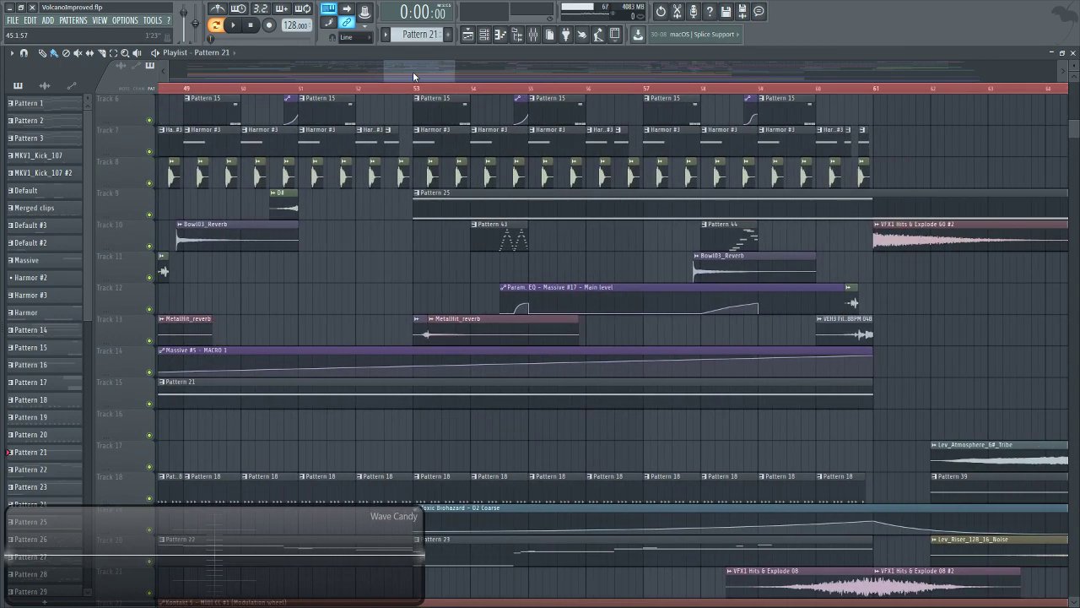
scroll(411, 71, "left", 3)
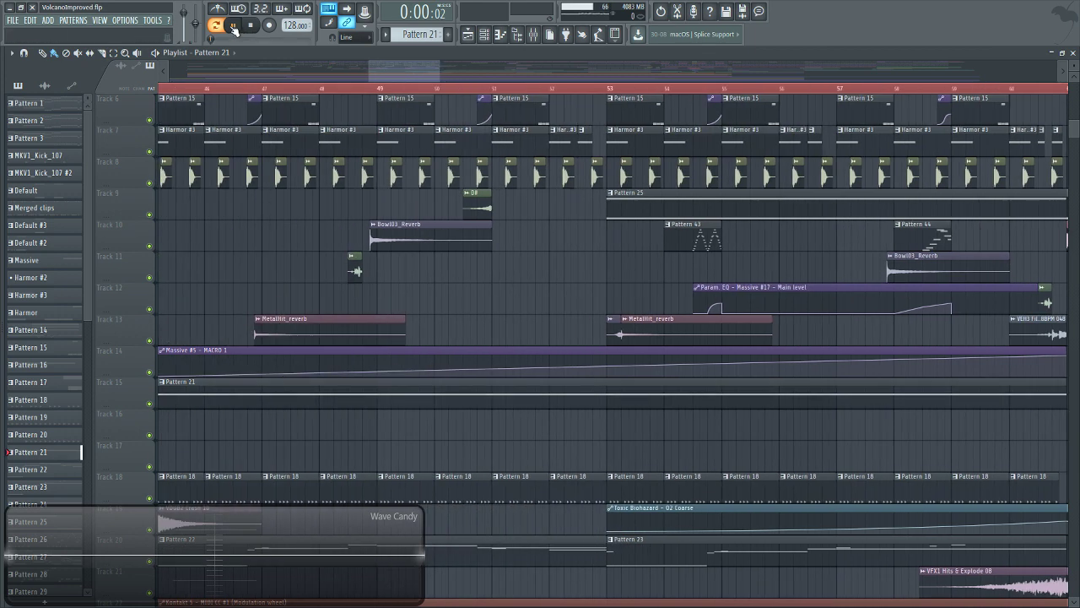
left_click(533, 33)
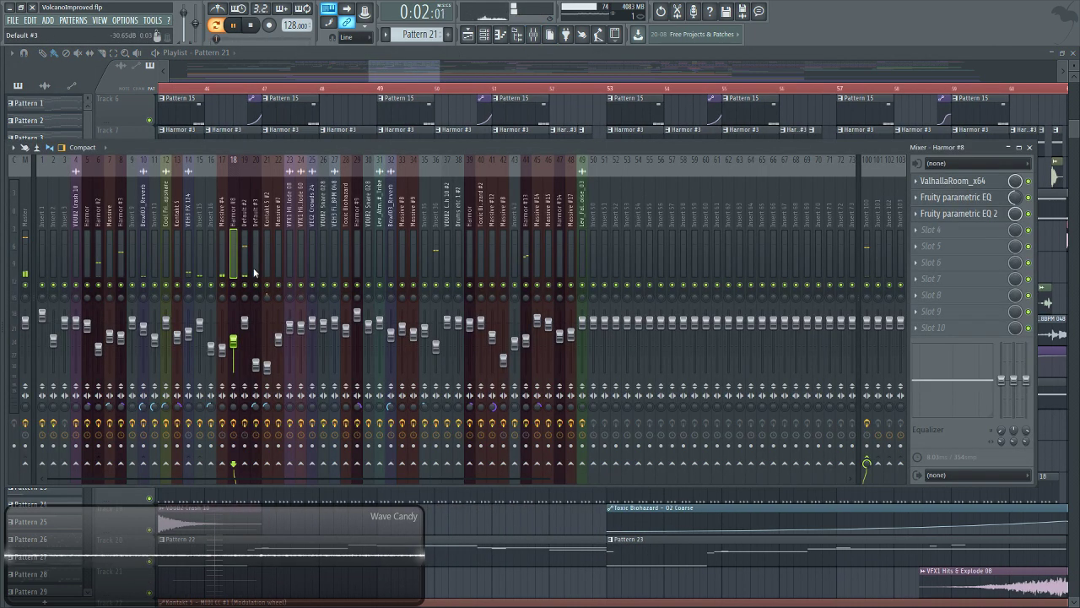
left_click(484, 34)
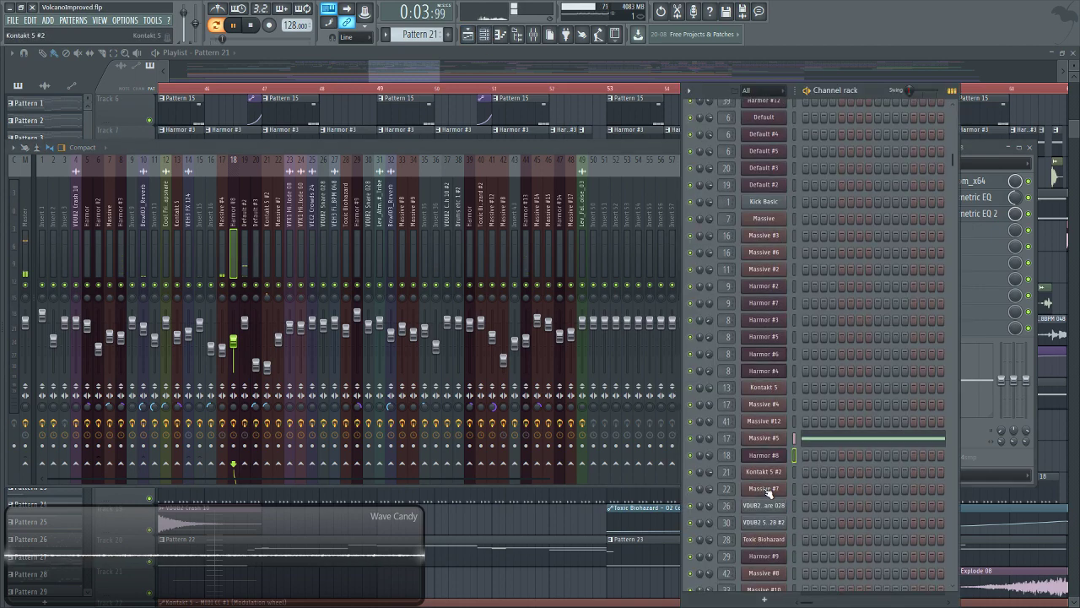
Play the song from bar 45 and solo the Harmor #8 mixer track.
left_click(391, 72)
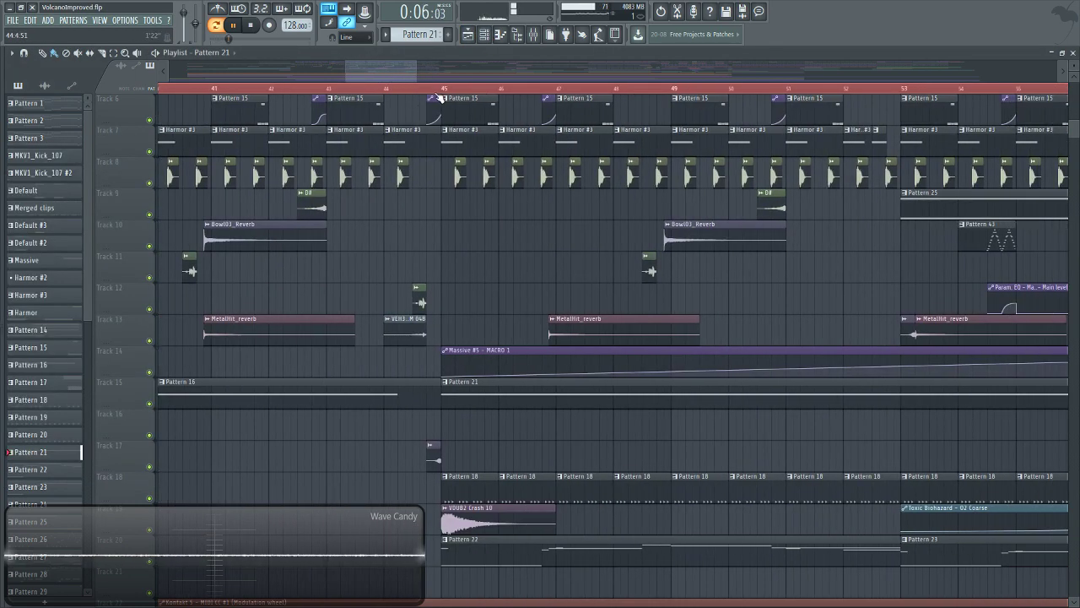
left_click(439, 92)
key("F9")
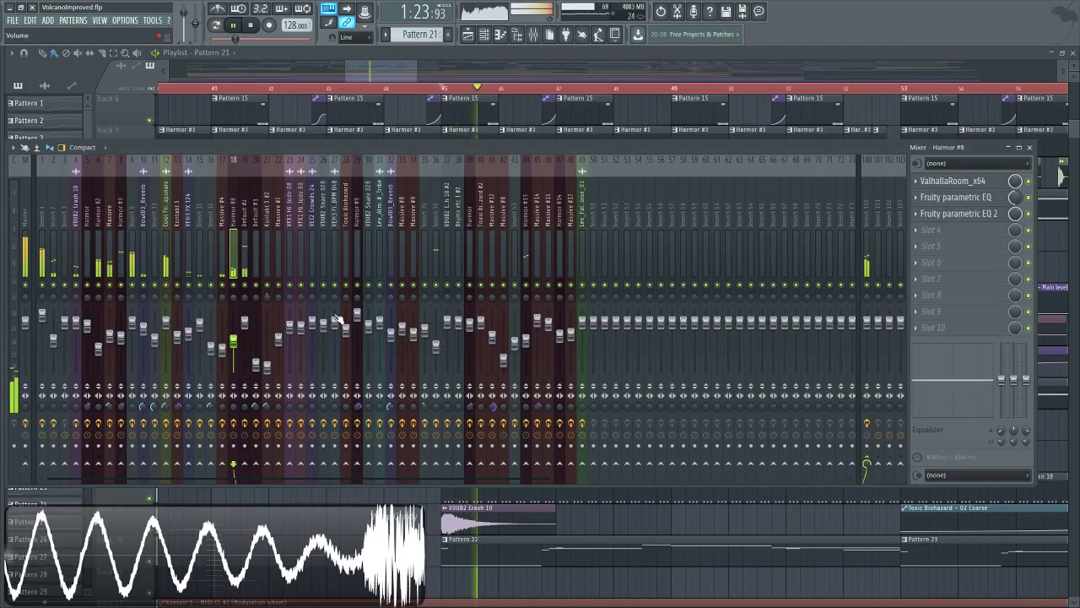
right_click(234, 285)
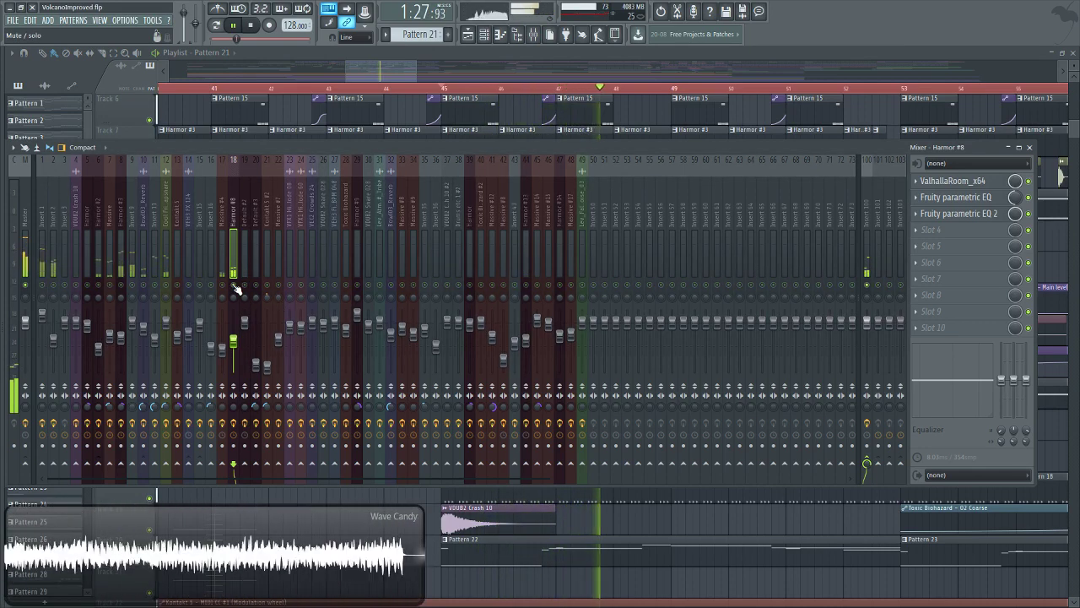
Open the Massive #5 synth, solo its mixer track 17 instead, and bring the whole synth window into view.
key("F6")
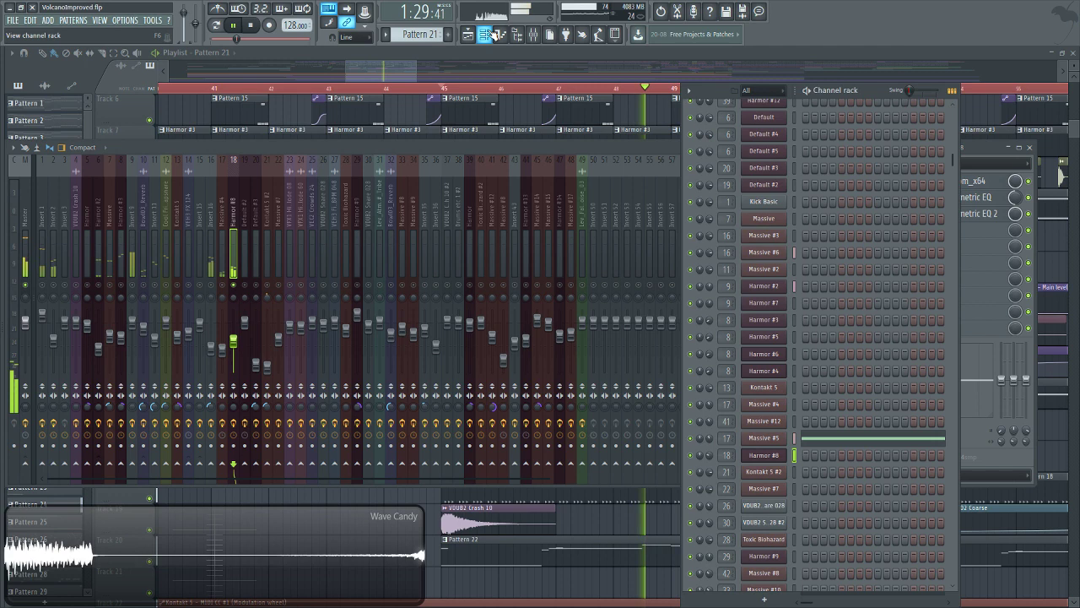
left_click(748, 438)
left_click(584, 174)
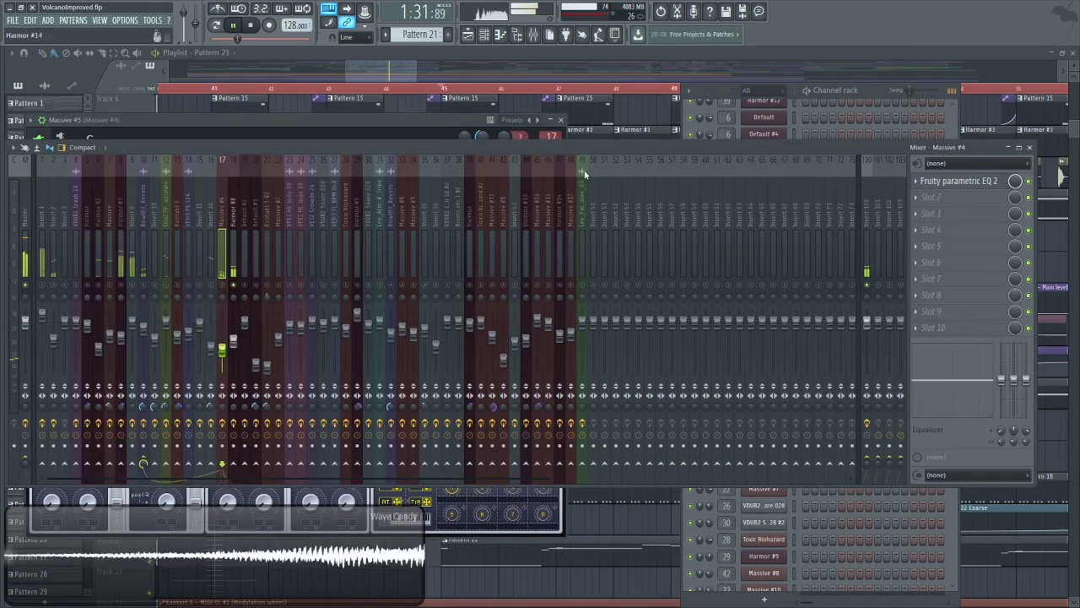
right_click(222, 284)
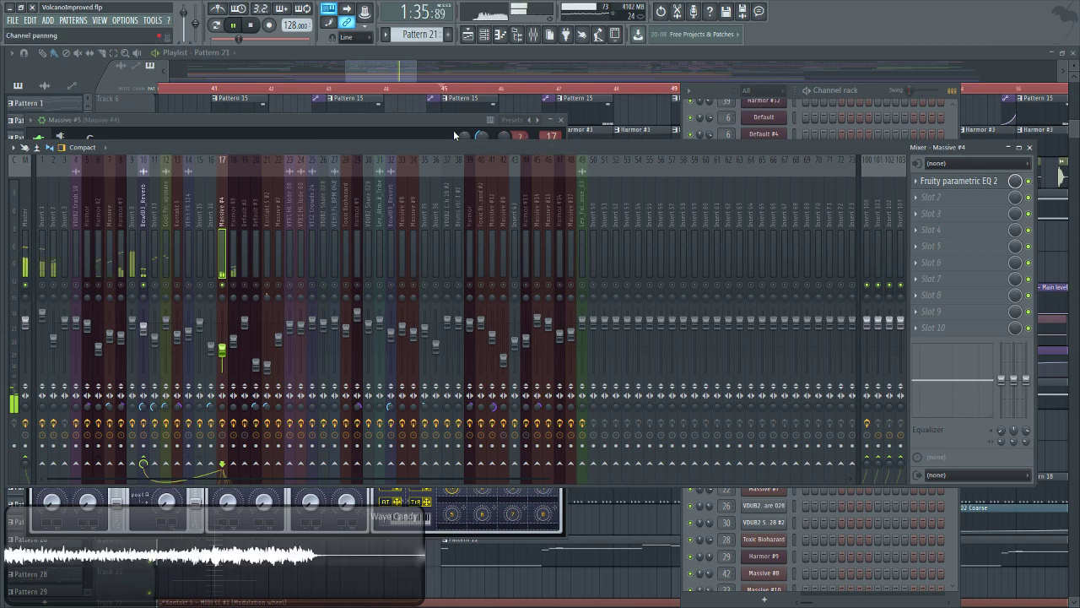
left_click(407, 120)
left_click_drag(407, 120, 514, 106)
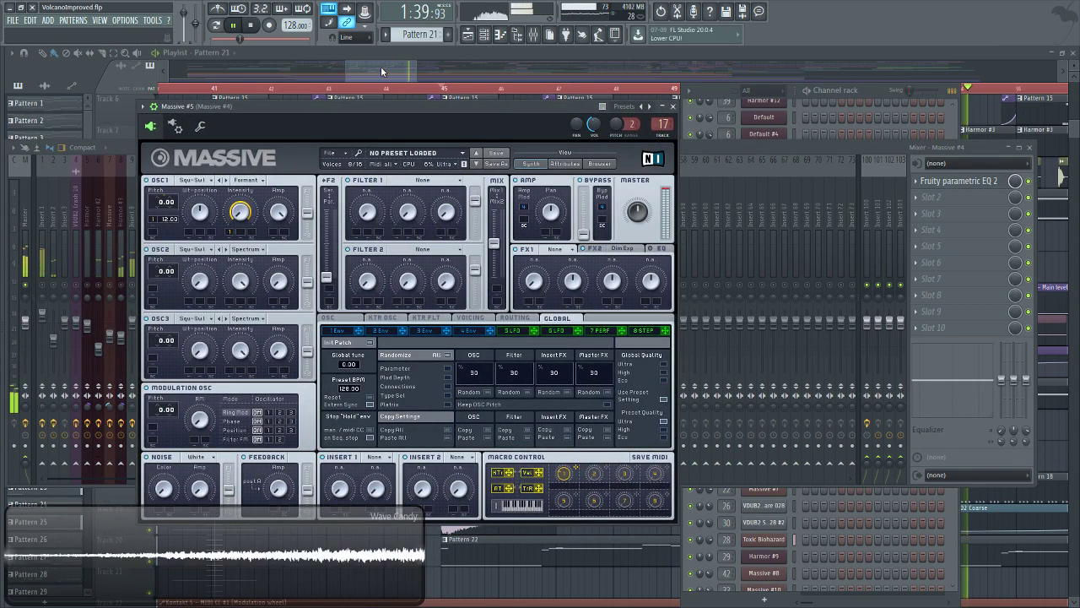
Follow the soloed track's playback through the playlist up to about bar 57, check its mixer level, and stop the song.
left_click(117, 147)
left_click(406, 70)
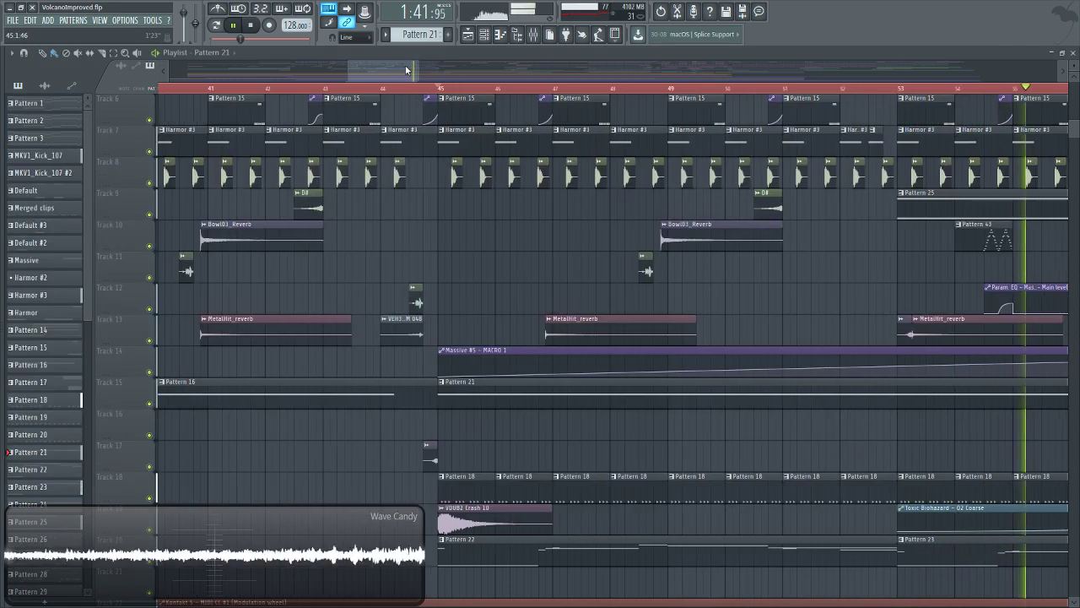
left_click_drag(406, 70, 418, 64)
scroll(581, 379, "down", 3)
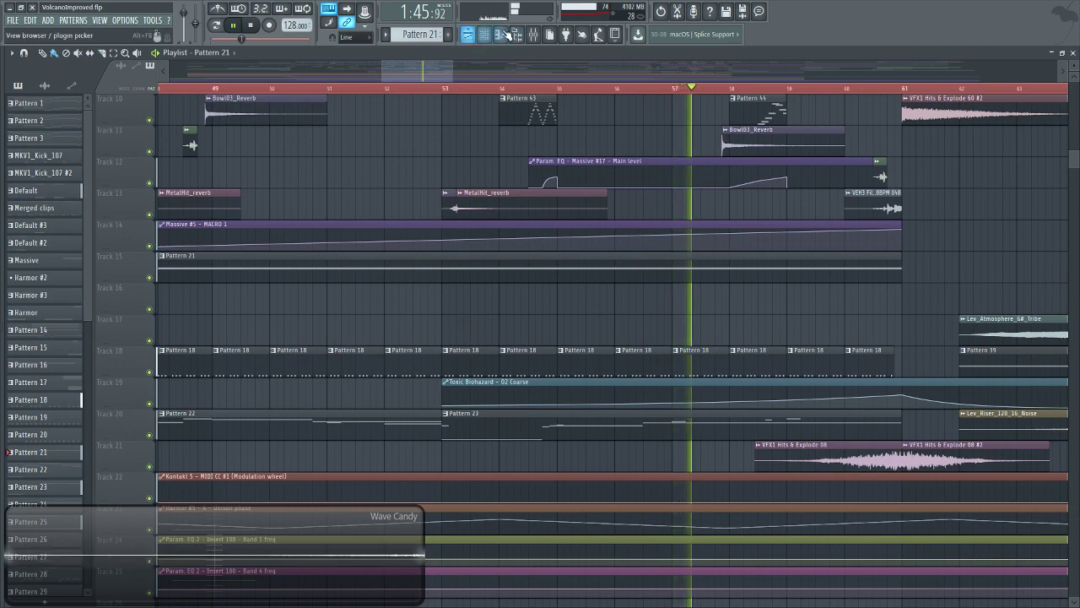
left_click(533, 34)
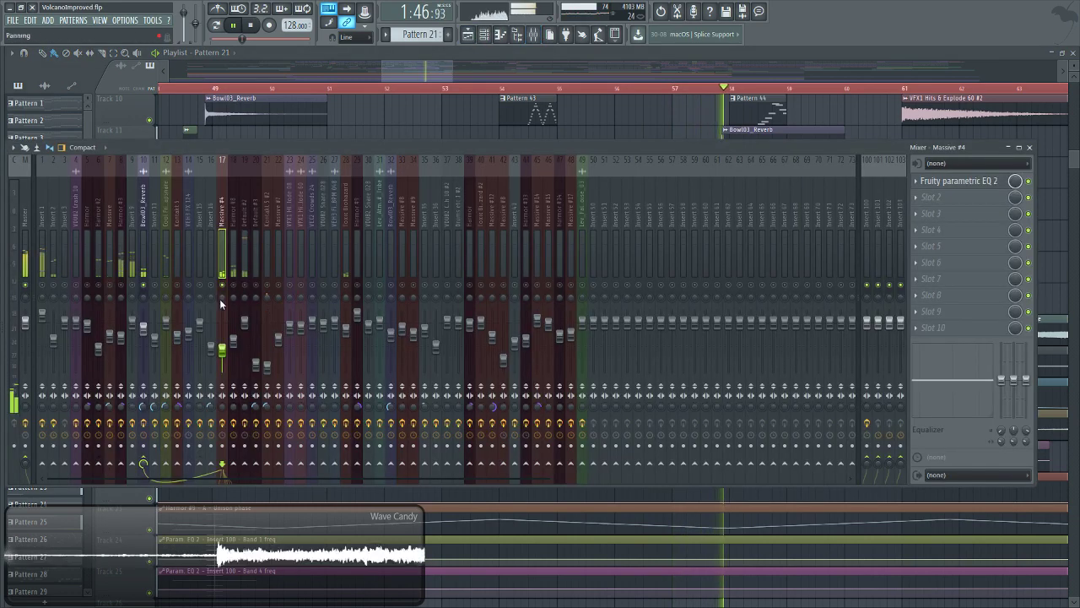
left_click(250, 27)
Examine the playlist section from bar 45 to 61, including the Massive #5 MACRO 1 automation above Pattern 21.
left_click(416, 70)
left_click_drag(412, 72, 395, 72)
scroll(453, 342, "up", 6)
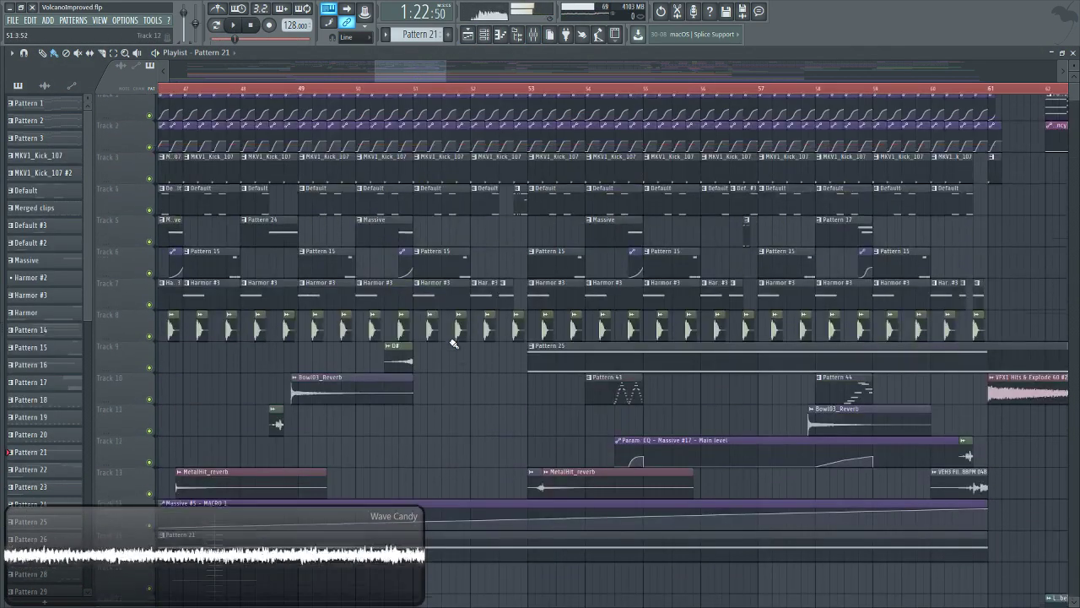
scroll(506, 89, "down", 3)
scroll(498, 349, "down", 3)
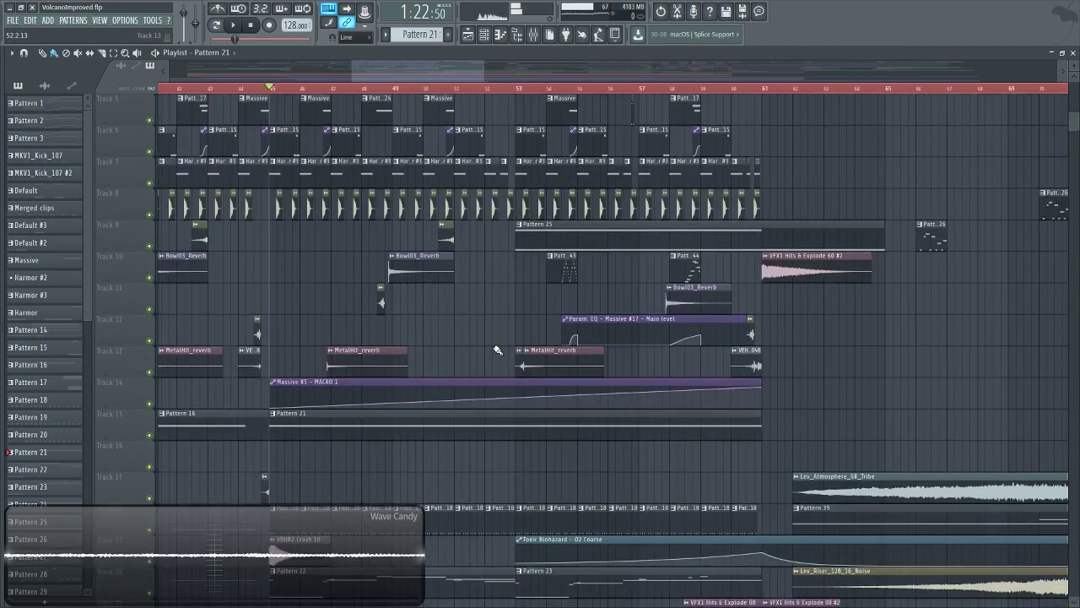
scroll(498, 349, "down", 3)
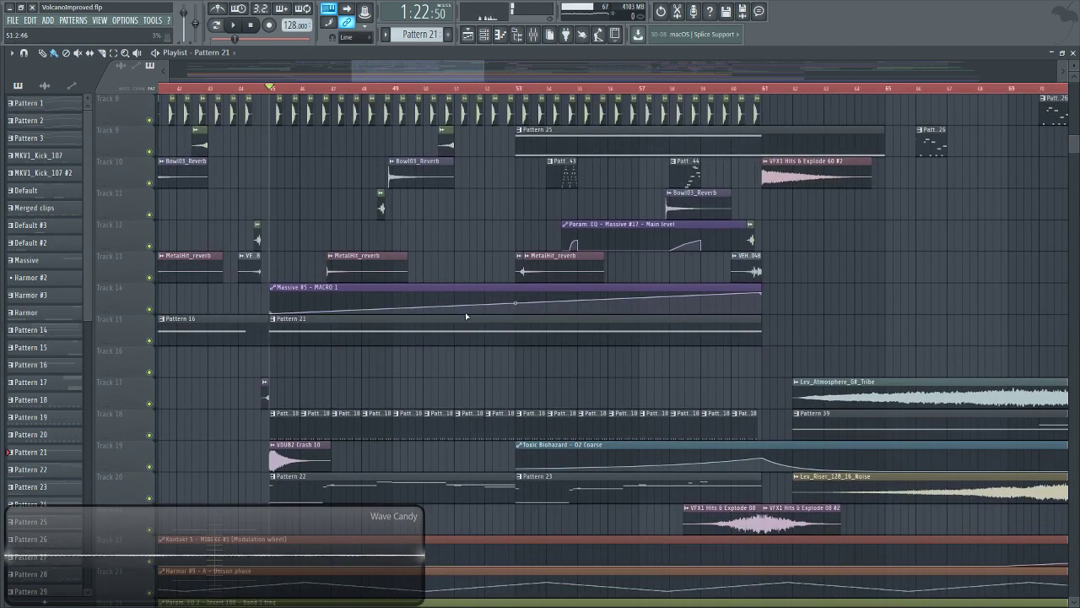
scroll(456, 401, "up", 7)
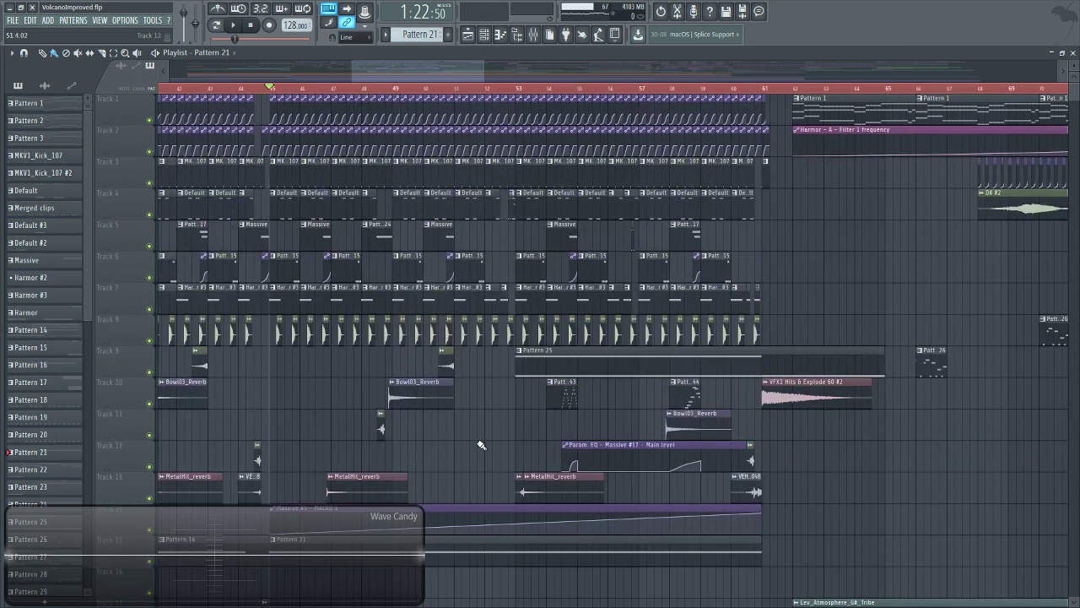
Play the song from bar 53, where Pattern 25 starts, with the mixer open.
left_click(515, 91)
left_click(516, 34)
left_click(235, 25)
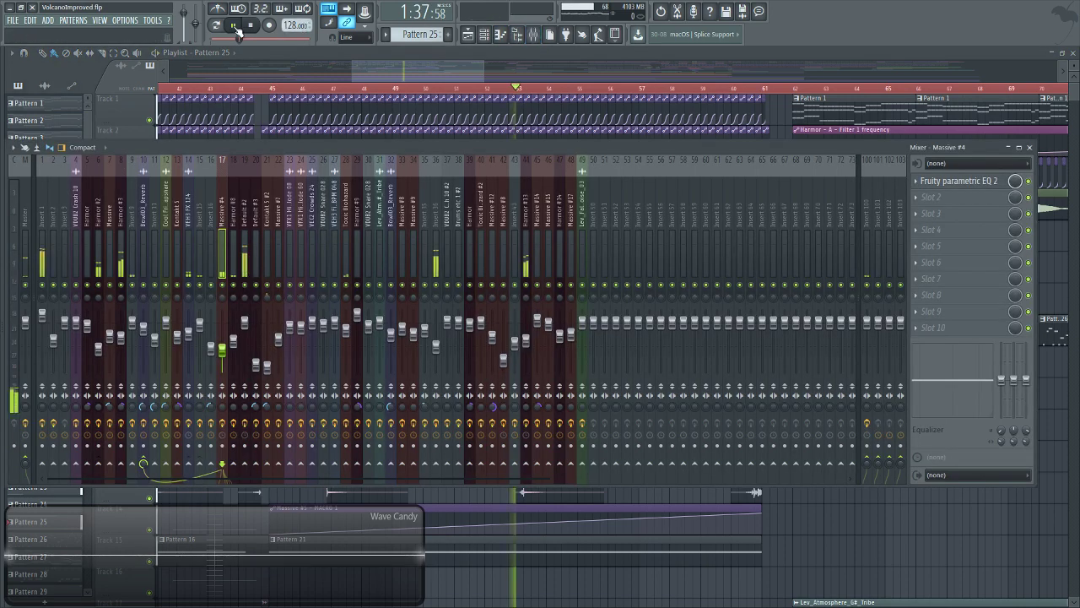
Open the Toxic Biohazard synth that Pattern 25 plays and audition its mixer track 28 soloed.
left_click(524, 54)
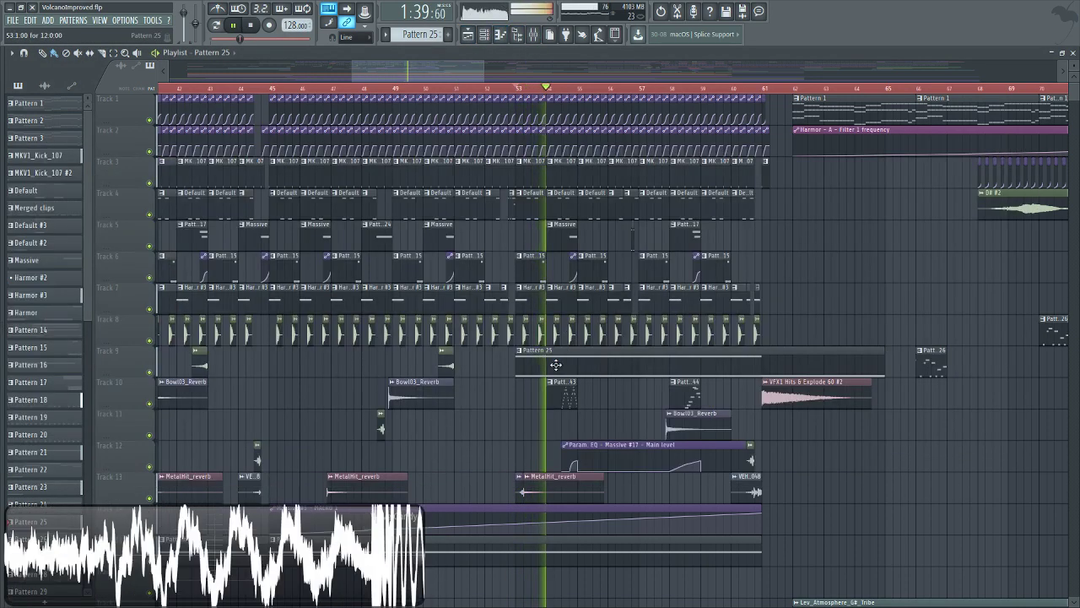
left_click(499, 34)
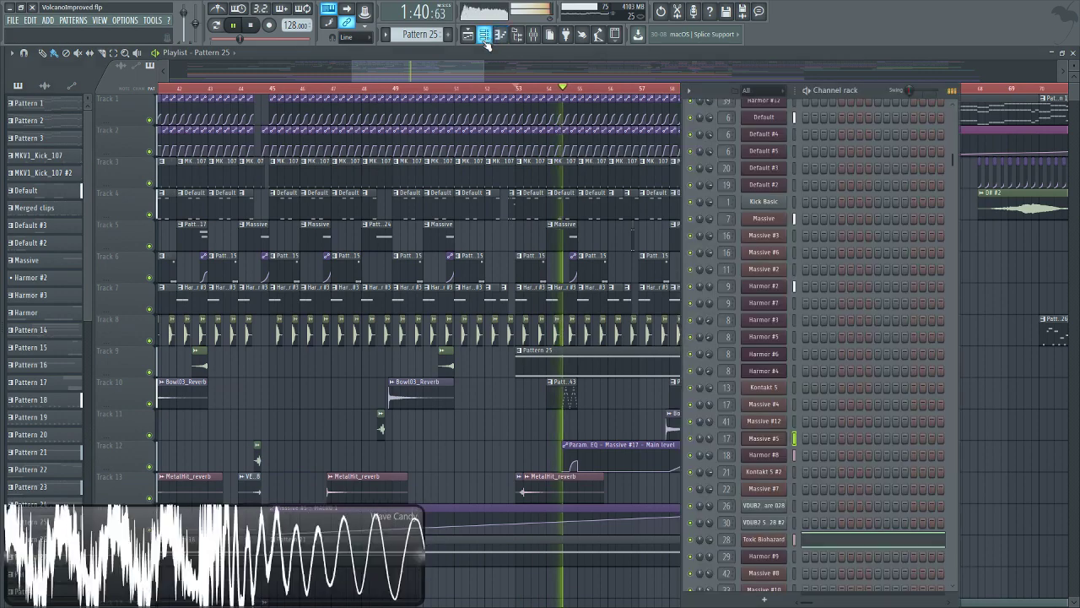
left_click(775, 546)
key("F9")
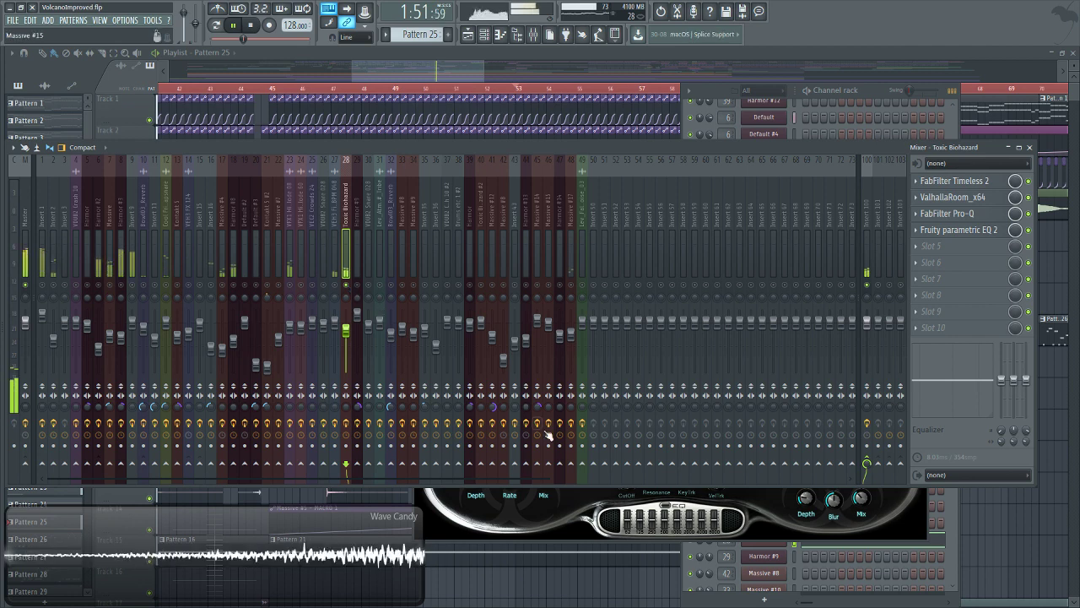
Stop the song, unsolo mixer track 28, inspect the whole Toxic Biohazard synth, and close the open windows.
left_click(251, 26)
left_click(379, 287)
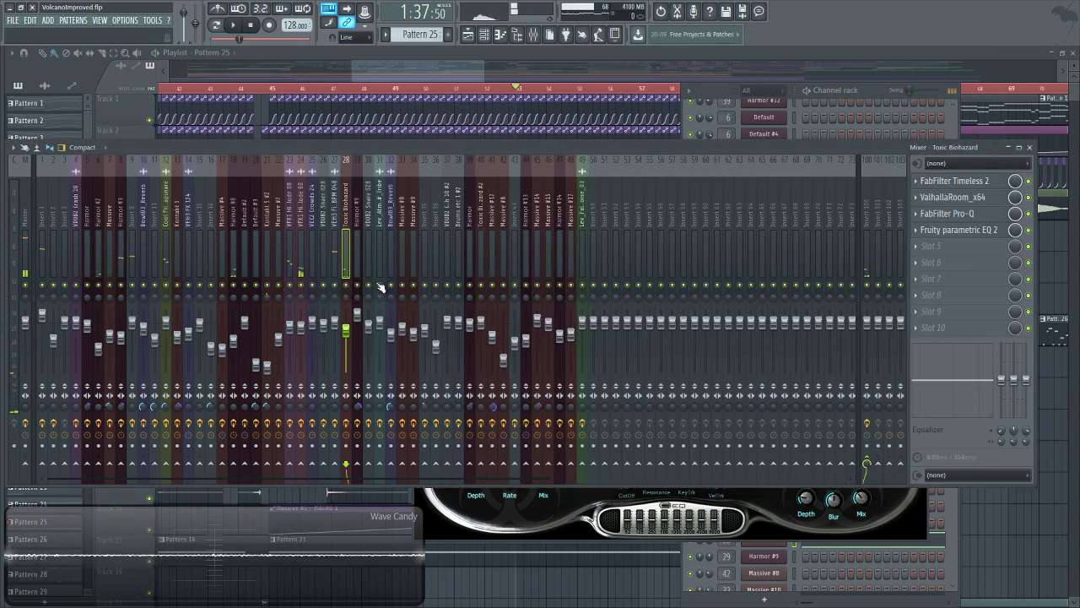
left_click(501, 530)
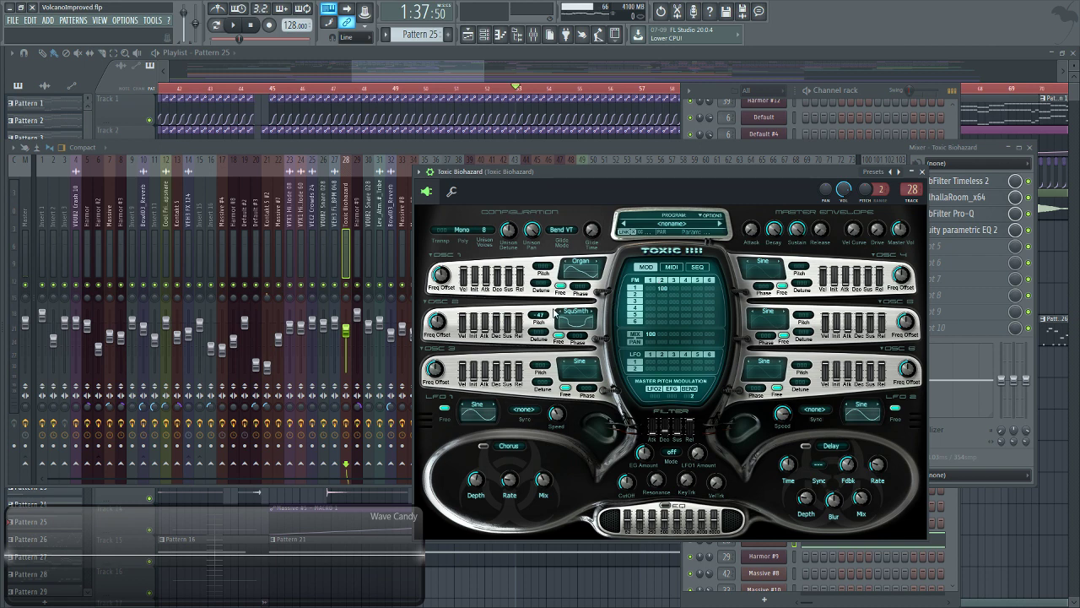
key("F12")
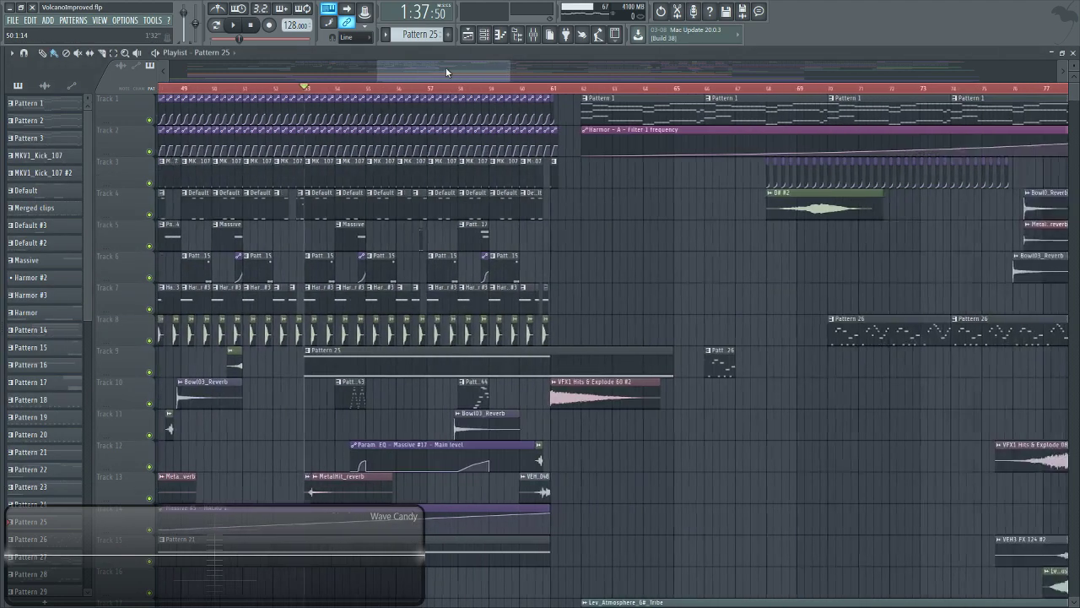
Examine the playlist arrangement from about bar 41 through bar 82 for the layers around and after Pattern 25.
scroll(567, 428, "up", 2)
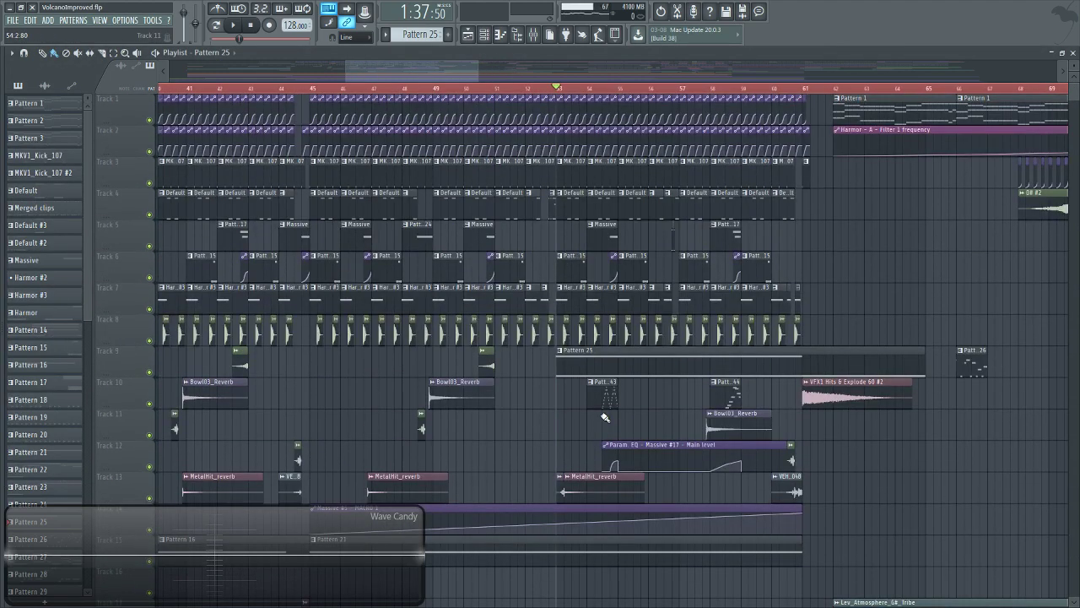
scroll(604, 417, "down", 4)
scroll(601, 424, "up", 4)
left_click_drag(431, 71, 483, 71)
scroll(438, 311, "down", 4)
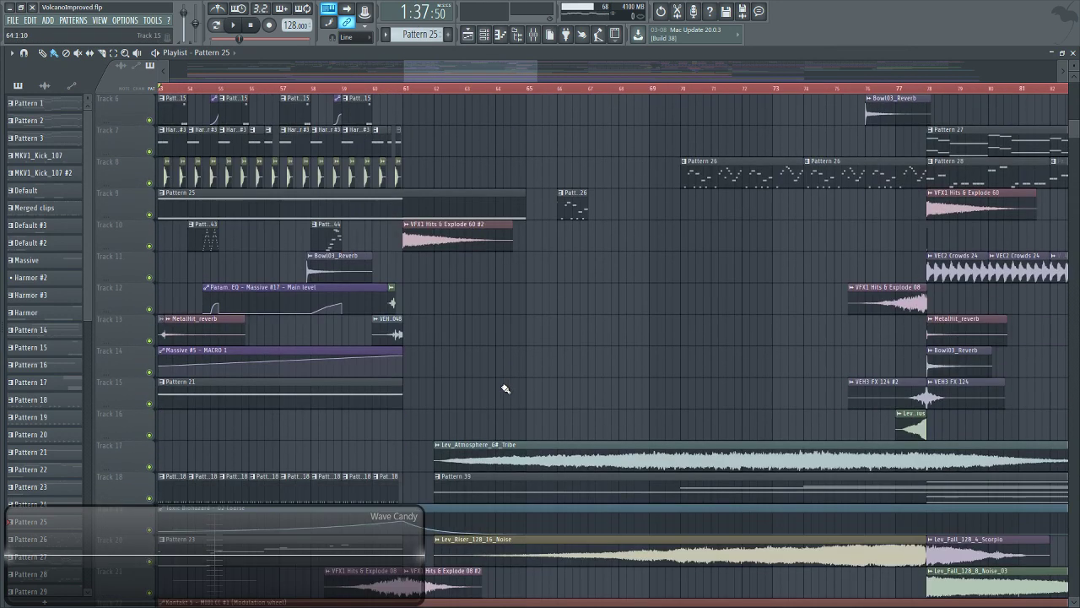
scroll(506, 385, "up", 4)
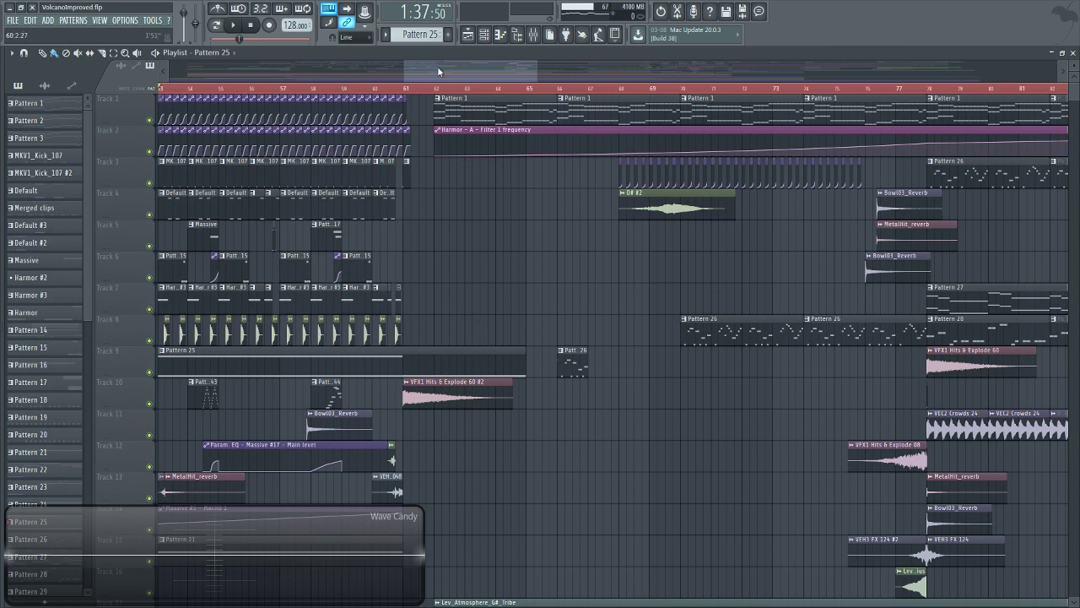
left_click_drag(437, 65, 432, 66)
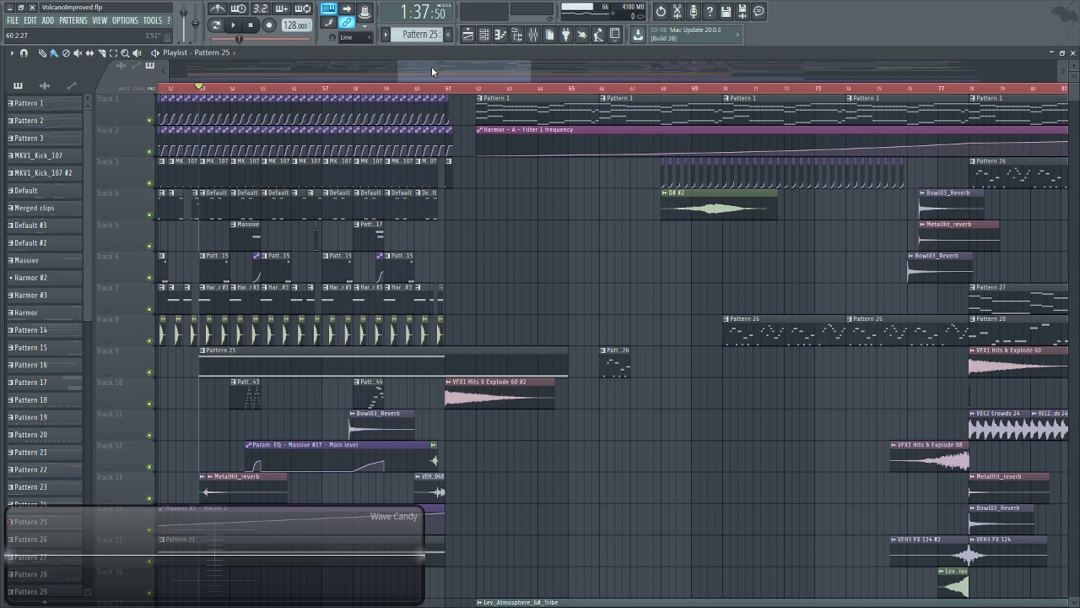
mouse_move(454, 70)
left_mouse_down()
mouse_move(439, 70)
mouse_move(602, 78)
mouse_move(482, 87)
mouse_move(484, 325)
mouse_move(456, 253)
mouse_move(430, 369)
left_mouse_up()
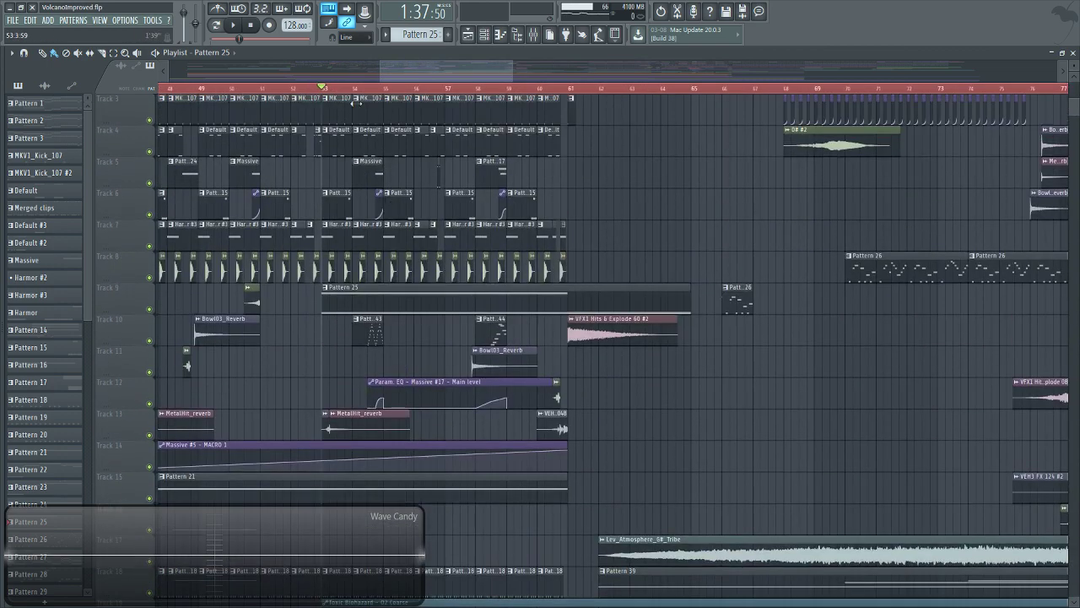
Select Pattern 43 from its playlist clip and set the song position to bar 54, where it starts.
scroll(342, 91, "up", 2)
scroll(342, 91, "up", 3)
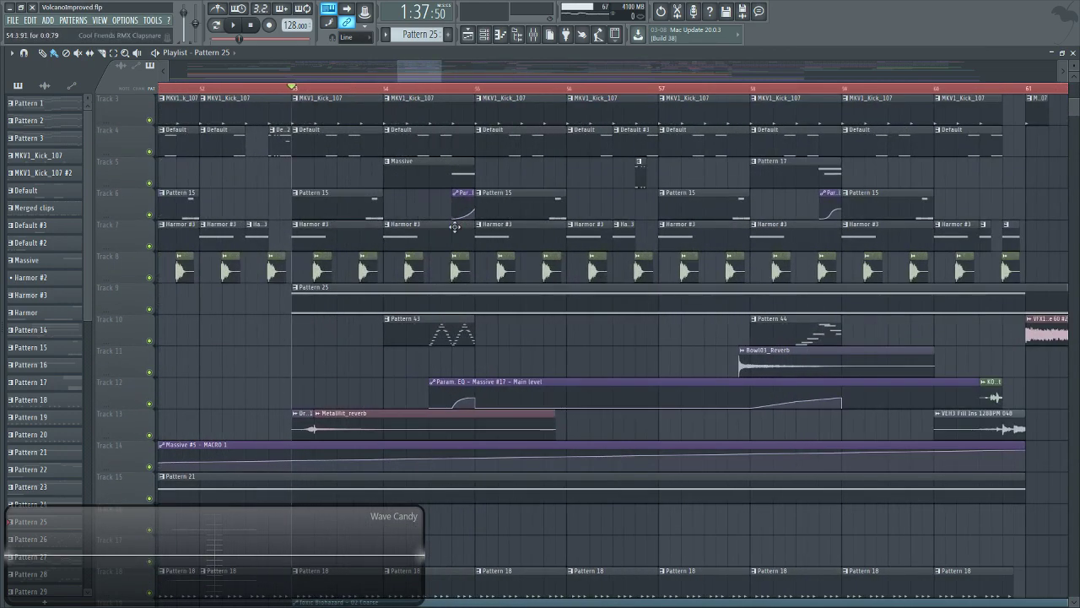
left_click(435, 326)
left_click(384, 87)
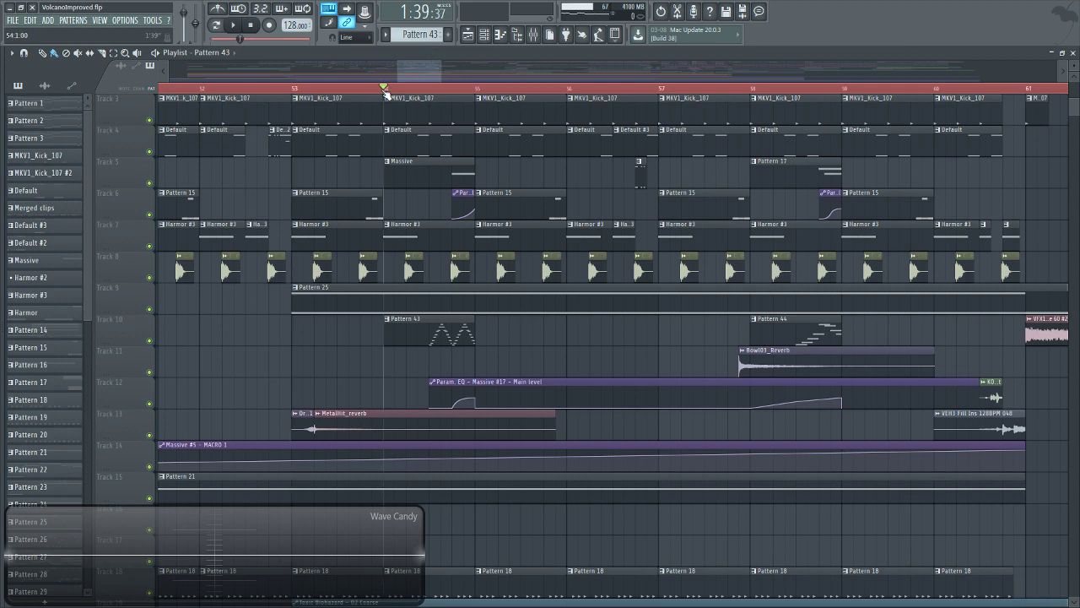
Open Pattern 43's Massive #17 synth, solo its mixer track 48, and inspect the whole synth window.
left_click(487, 35)
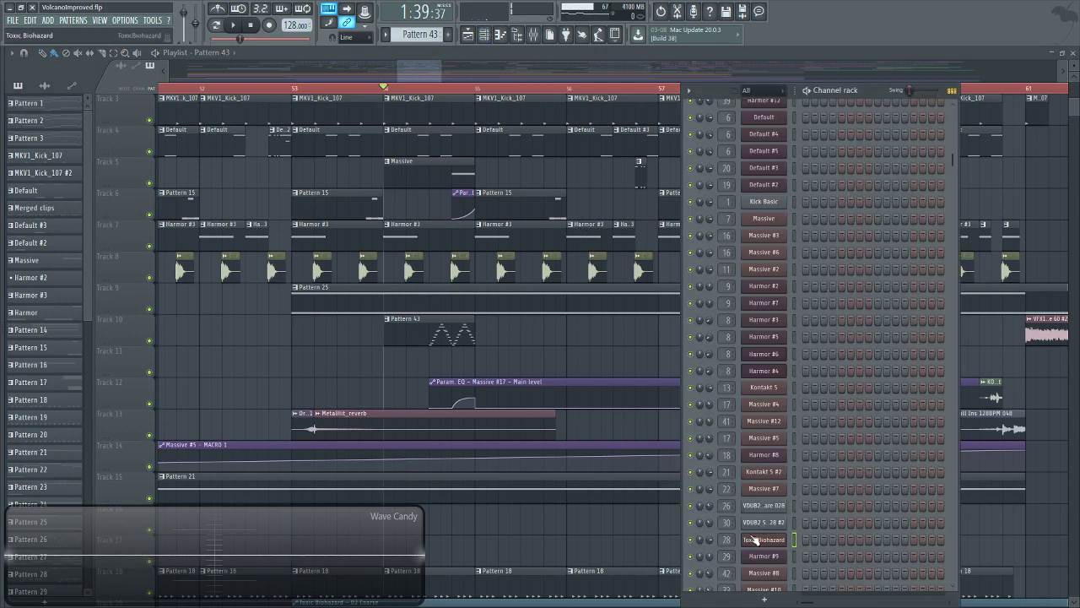
scroll(771, 359, "down", 10)
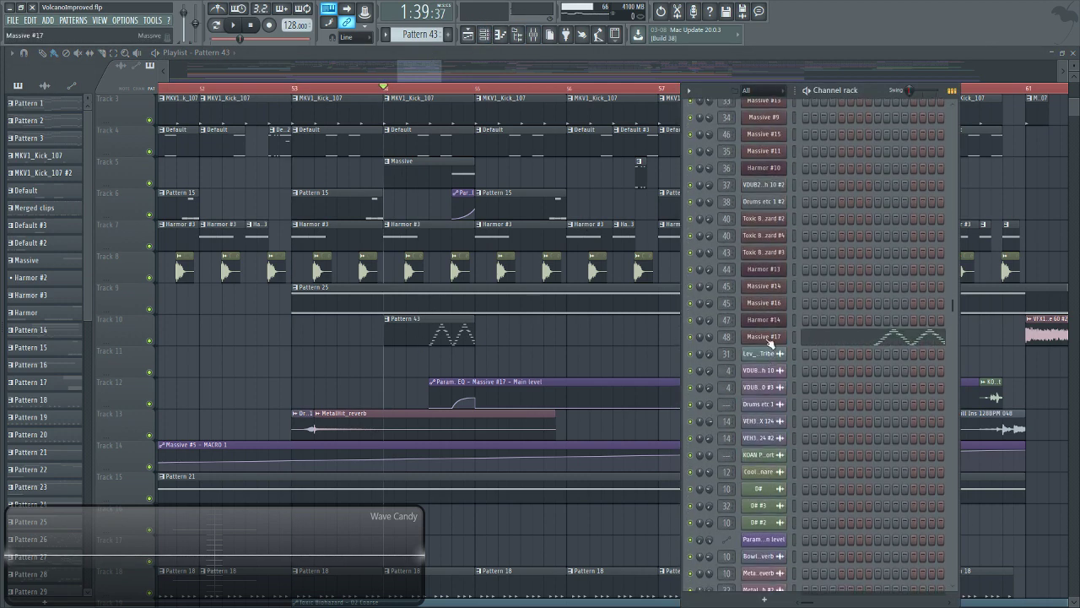
left_click(768, 336)
left_click(540, 34)
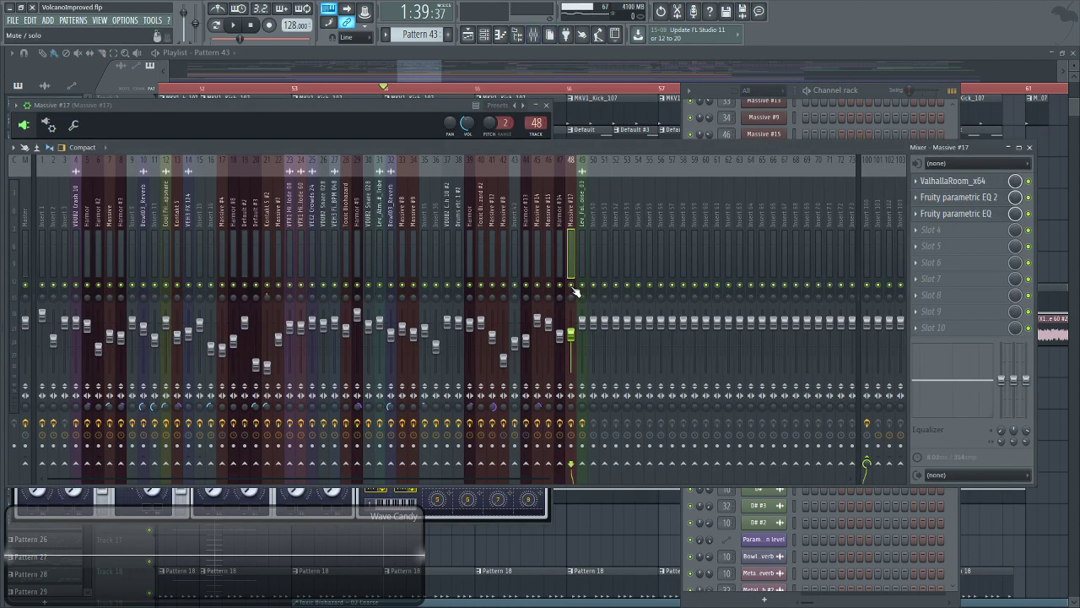
left_click(353, 128)
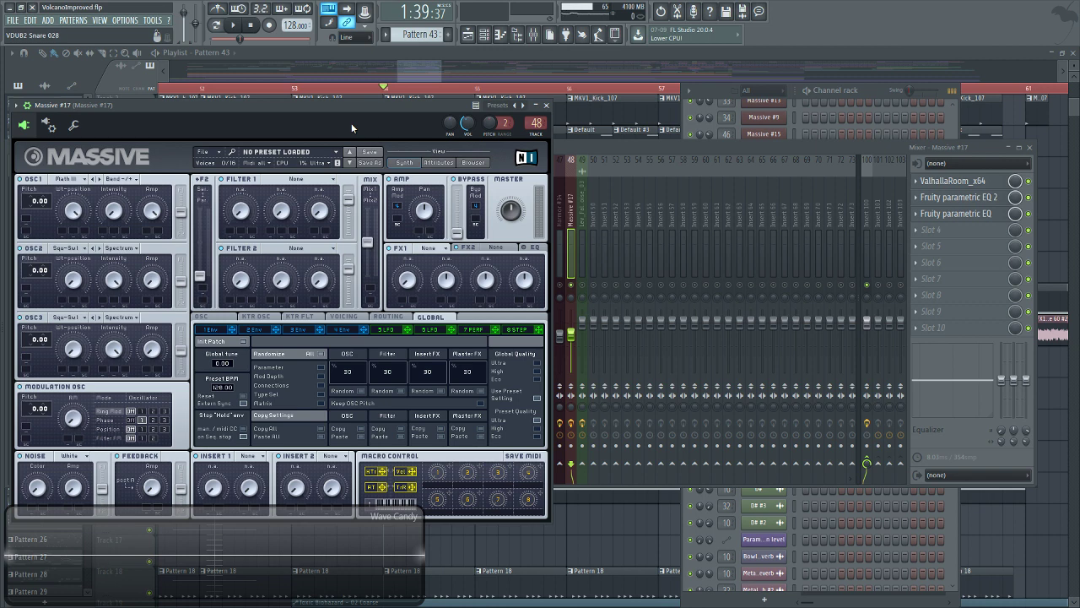
Check the Massive #17 main level automation under Pattern 43, open track 48's ValhallaRoom reverb, and audition the track from bar 54.
left_click(457, 61)
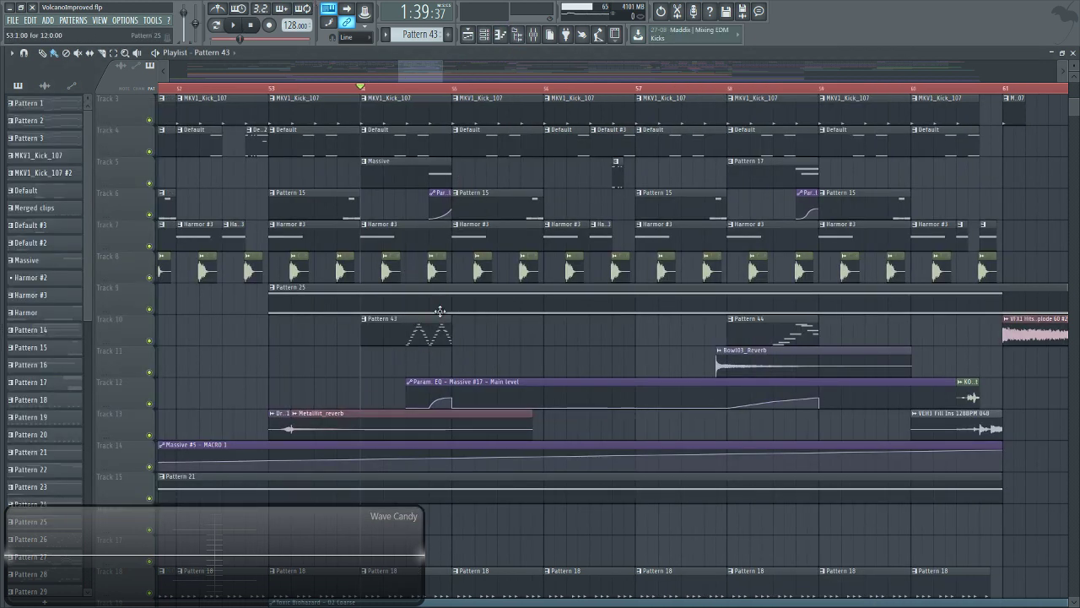
scroll(413, 97, "up", 5)
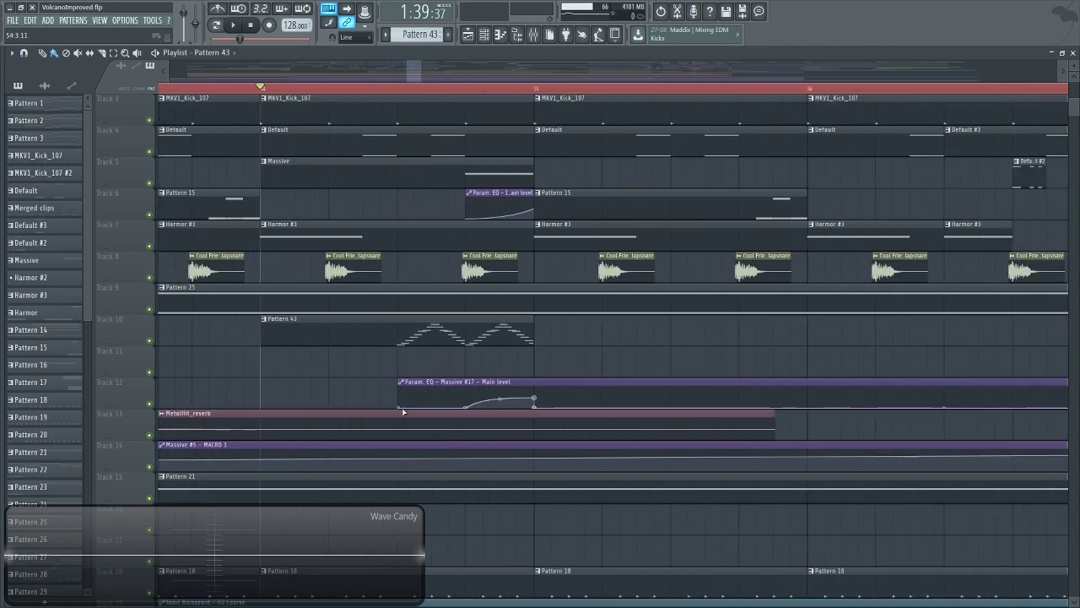
left_click(541, 41)
left_click(957, 182)
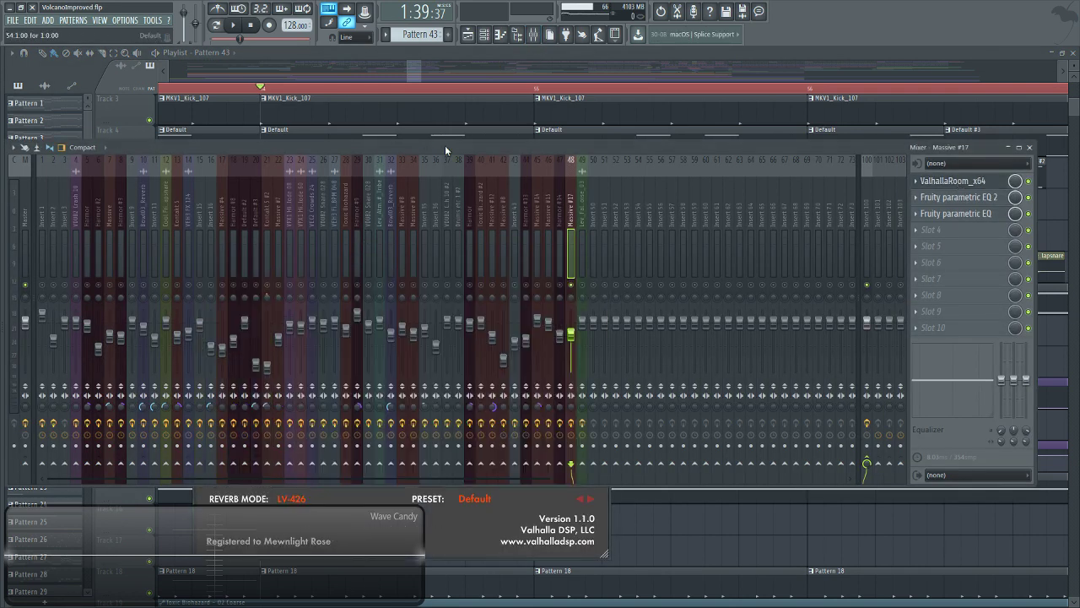
left_click(238, 33)
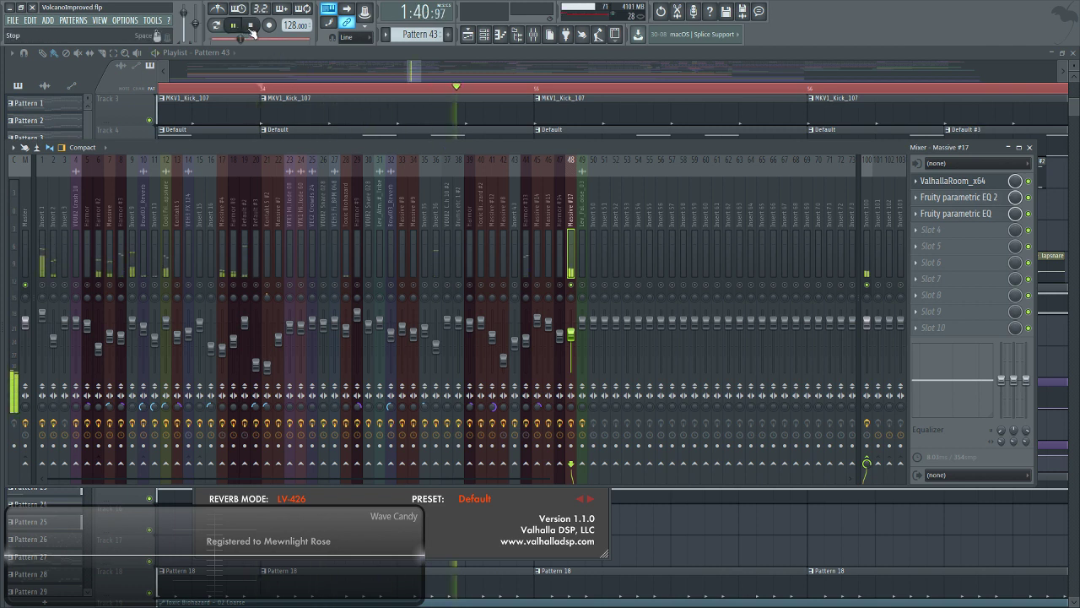
left_click(251, 26)
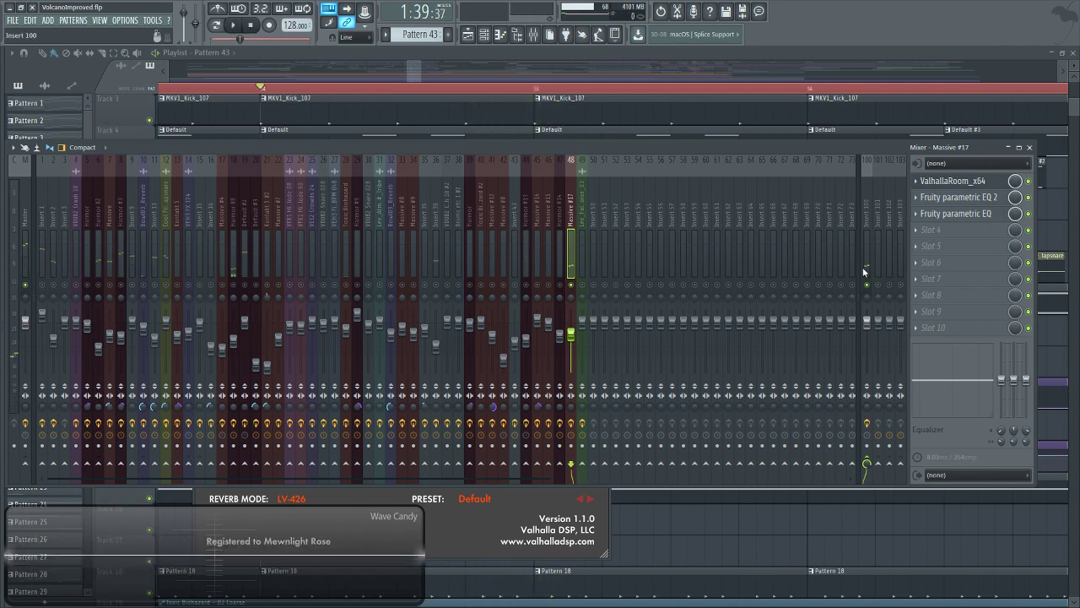
Audition track 48 from bar 54 with ValhallaRoom bypassed, recheck its automation in the playlist, and re-enable the reverb.
left_click(236, 26)
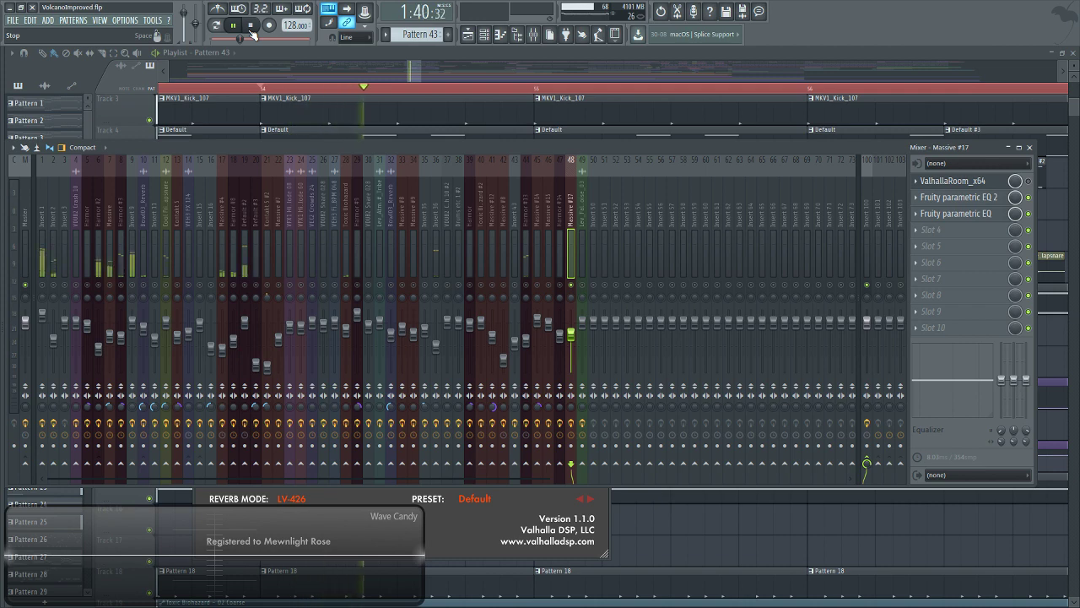
left_click(251, 30)
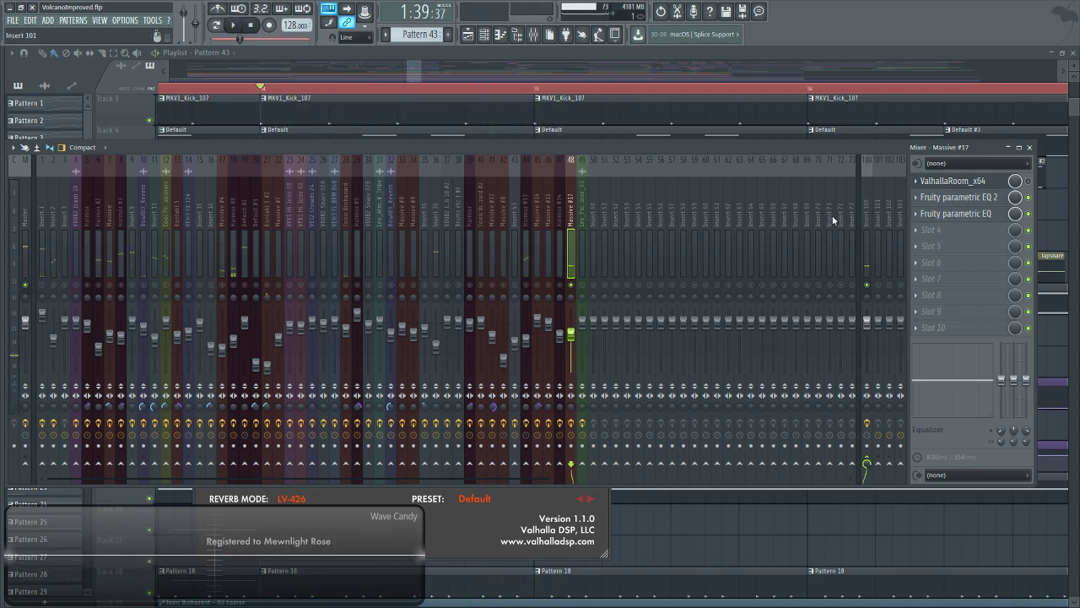
left_click(598, 49)
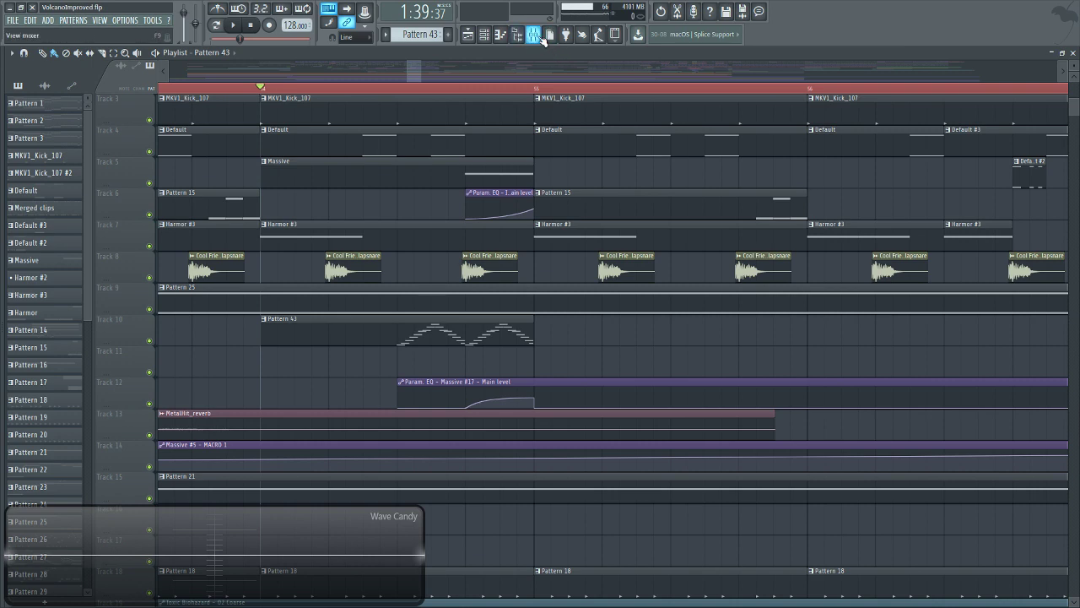
left_click(540, 37)
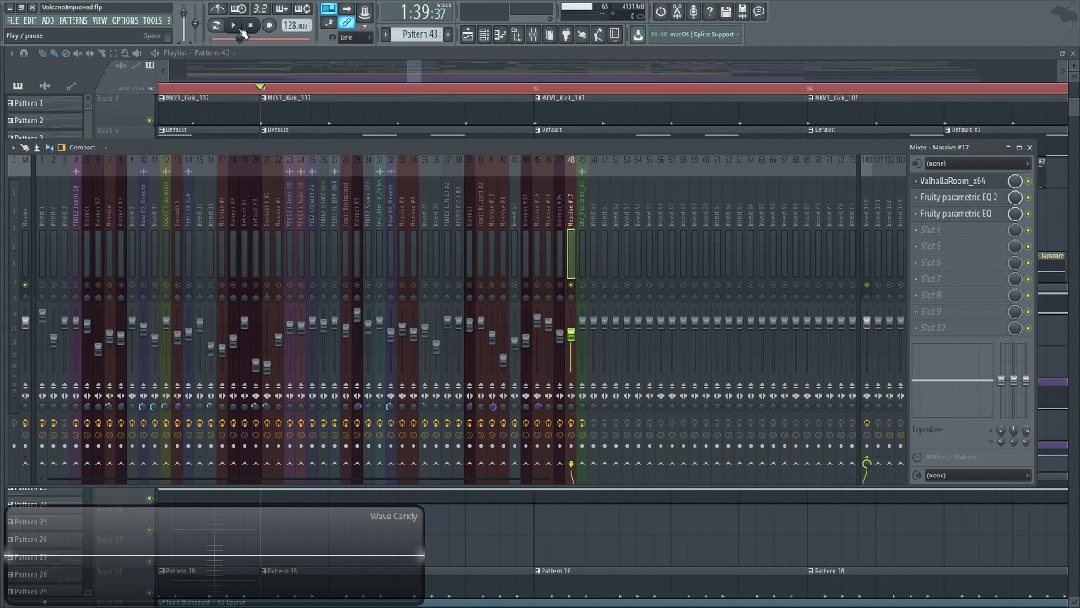
Replay the soloed track 48 from bar 54 with ValhallaRoom enabled, stop the song, and unsolo the track.
left_click(235, 26)
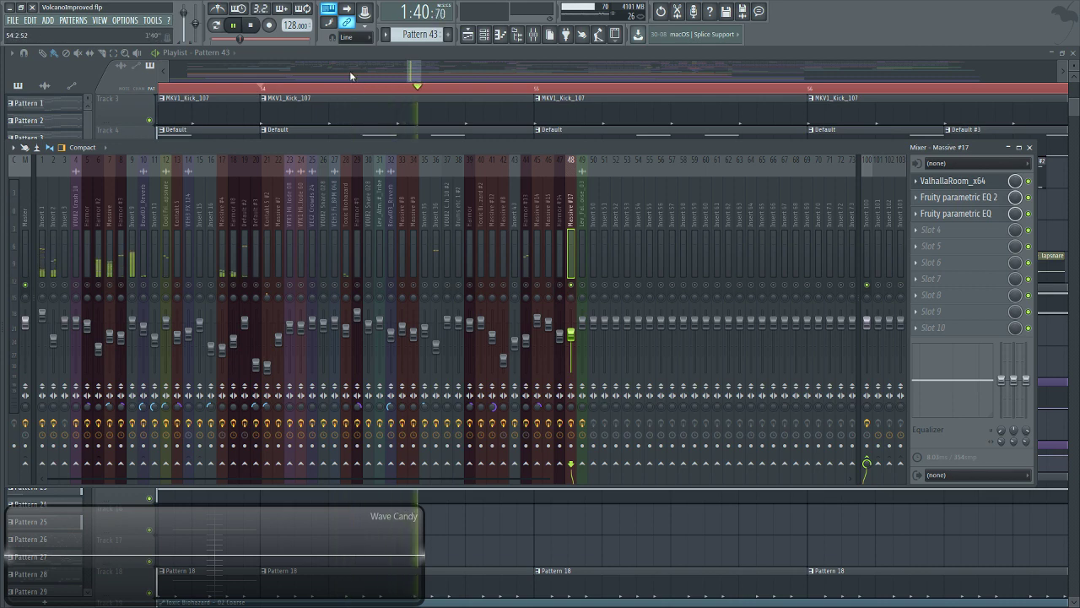
key("space")
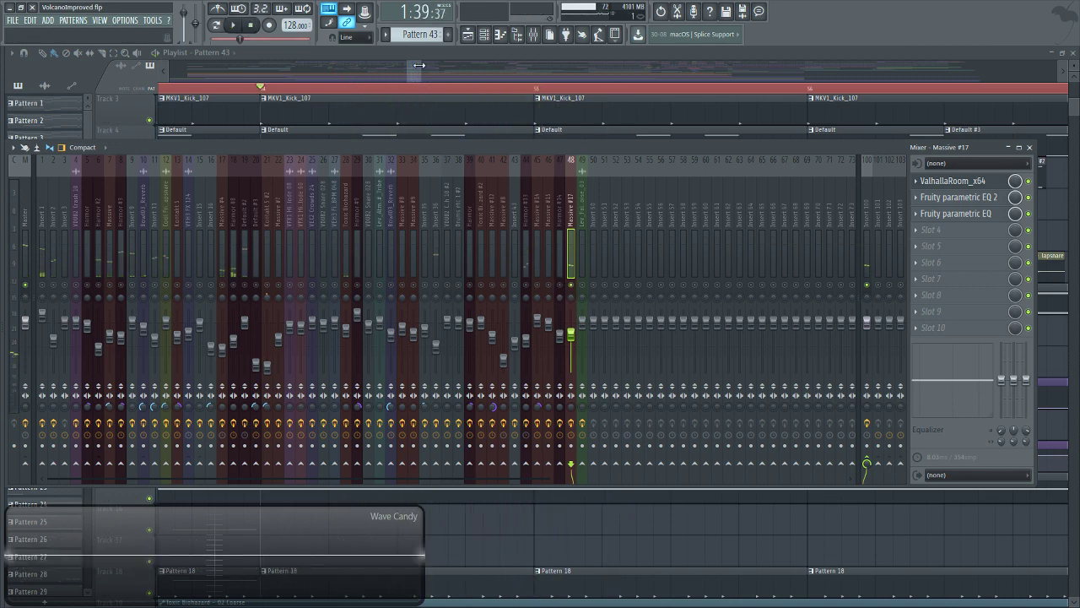
right_click(573, 287)
key("F9")
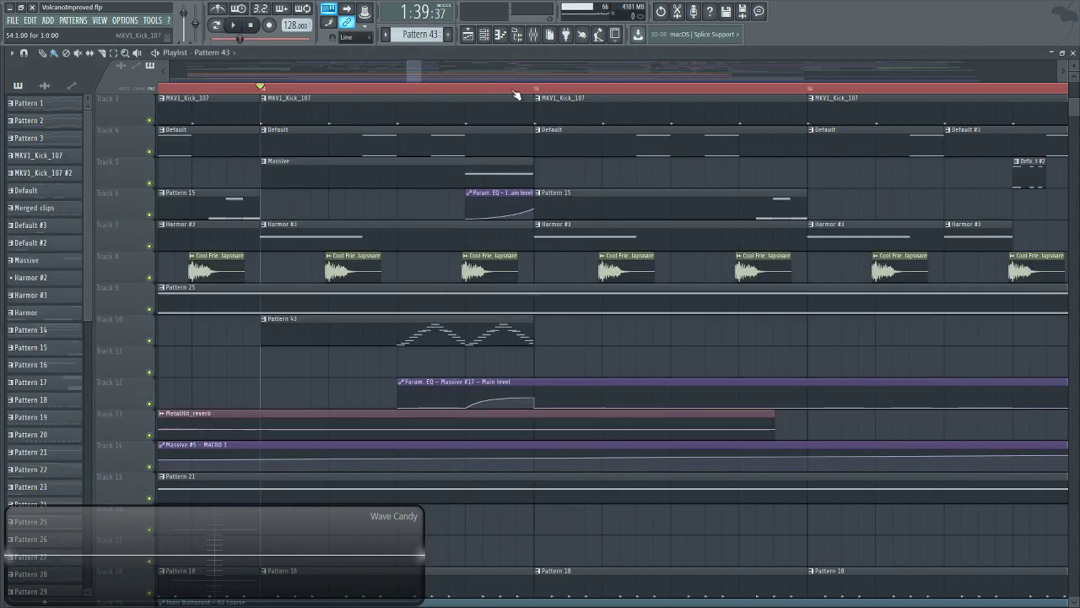
Set the song position to bar 58, where Pattern 44 starts, and play a short excerpt from there.
scroll(514, 96, "down", 6)
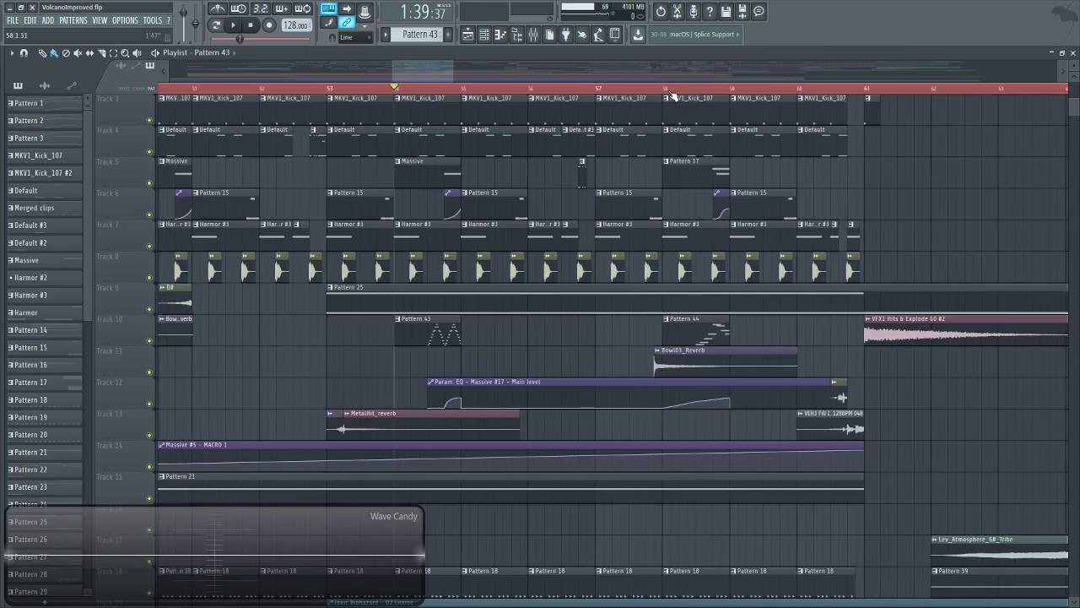
left_click(663, 88)
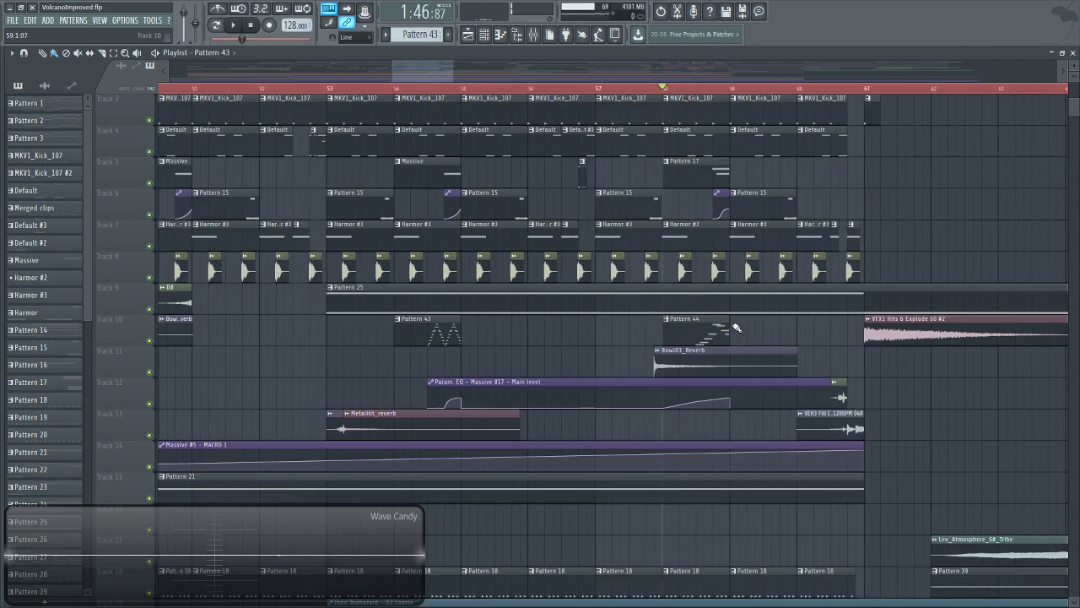
left_click(533, 33)
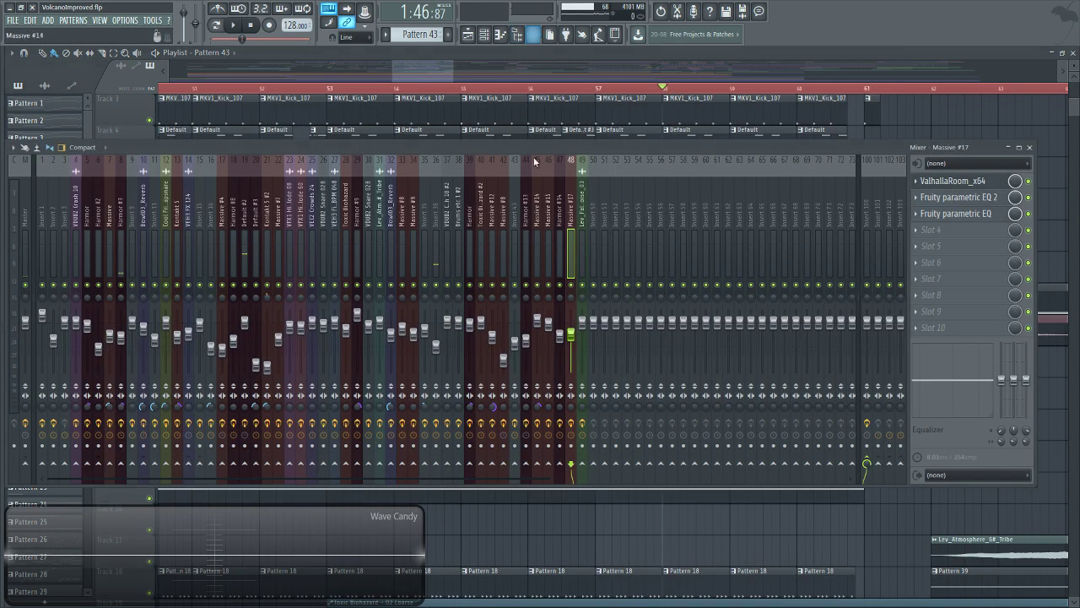
left_click_drag(440, 64, 451, 70)
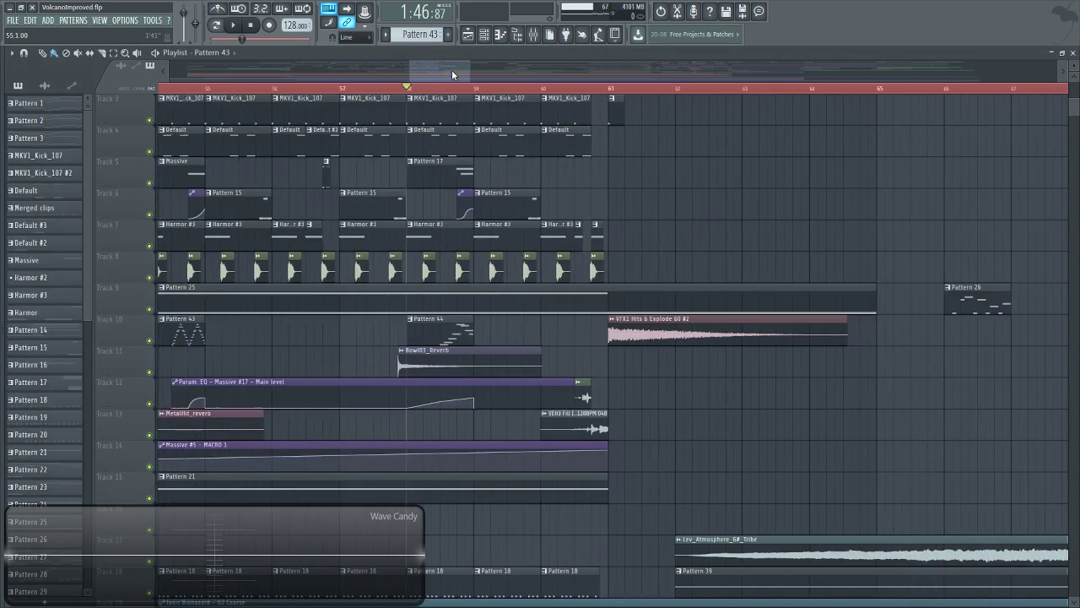
left_click(238, 28)
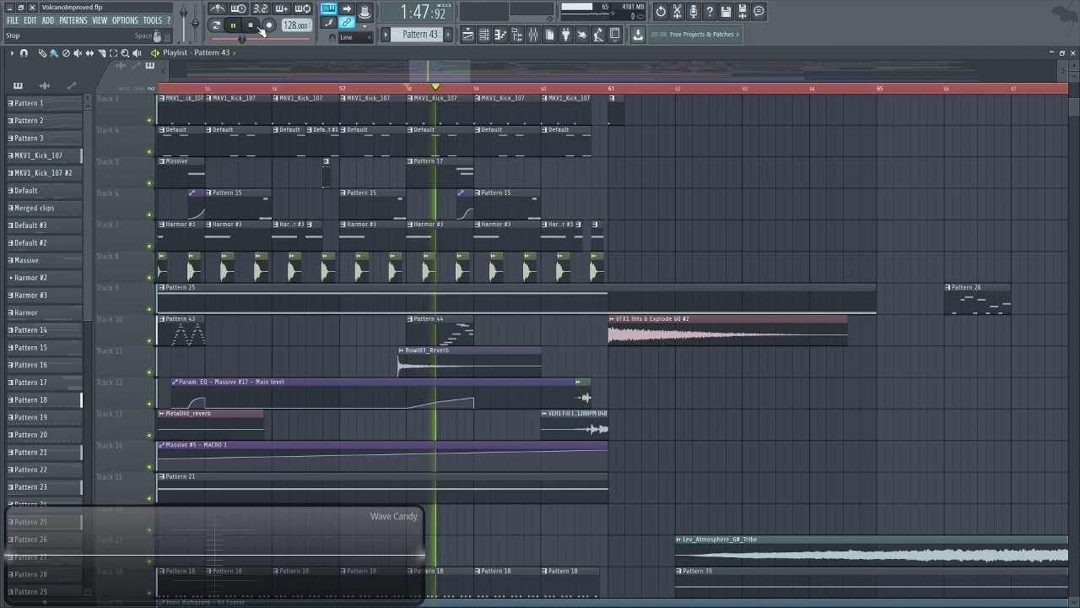
left_click(250, 26)
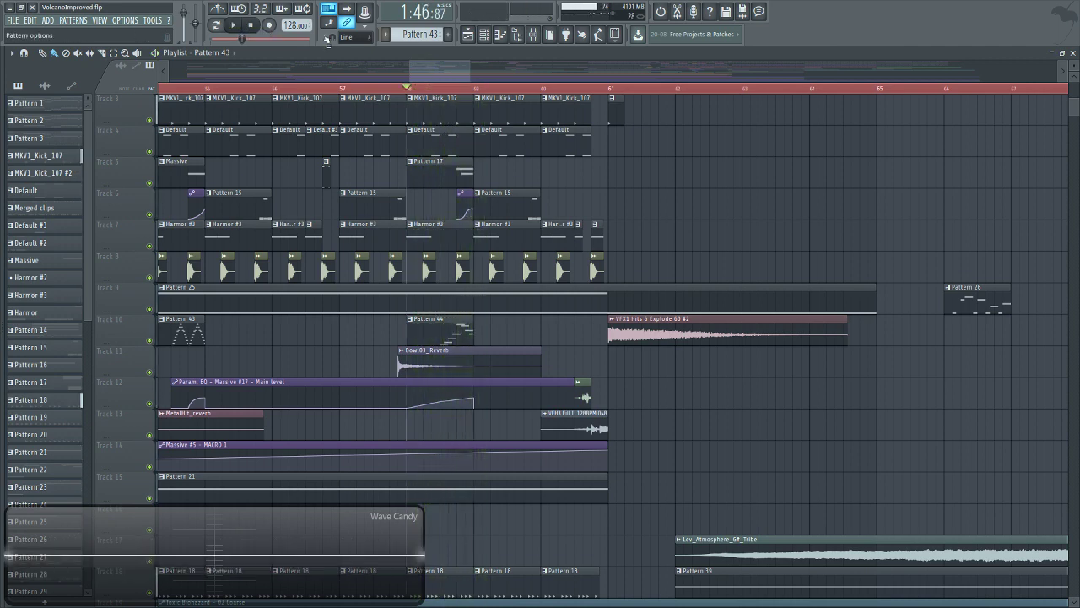
Go back to bar 29, where the MKV1_Kick_107 clips start, and play a short excerpt from there.
left_click(533, 34)
key("F9")
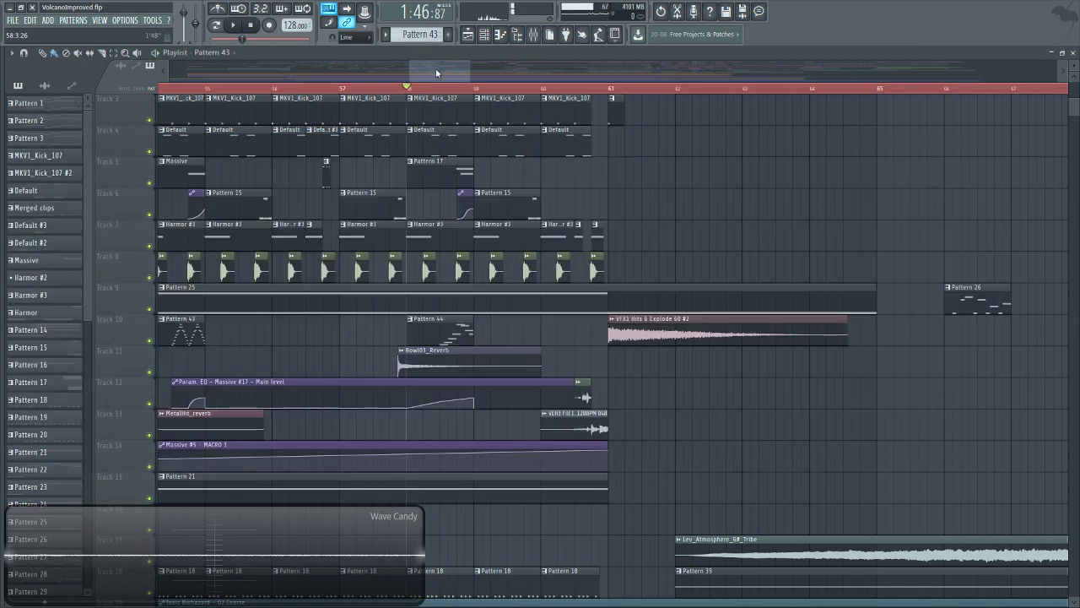
scroll(319, 301, "up", 2)
scroll(514, 413, "down", 6)
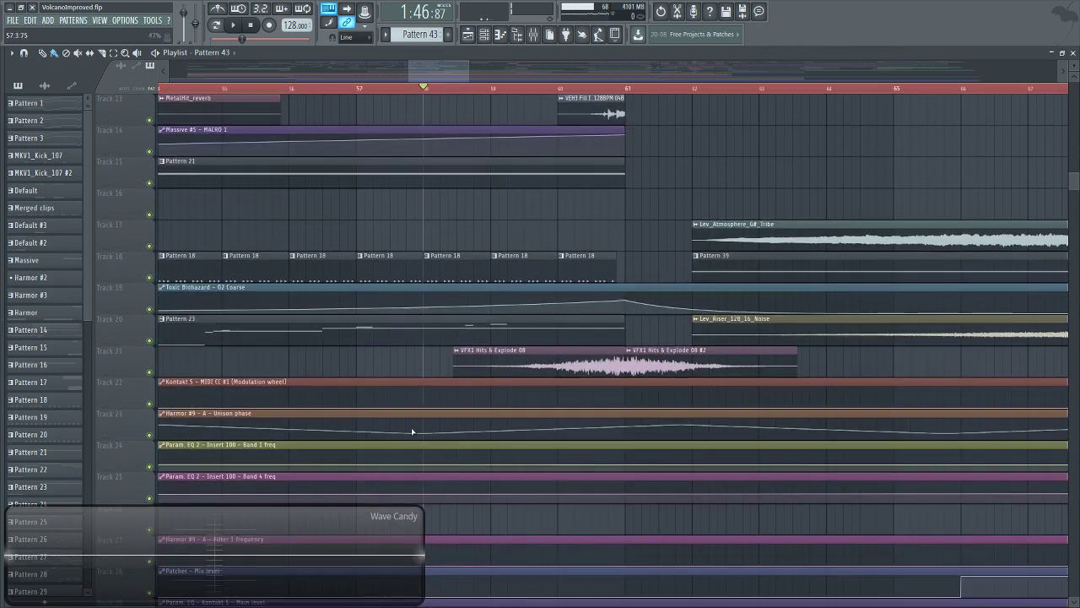
left_click_drag(433, 72, 299, 79)
scroll(587, 109, "up", 5)
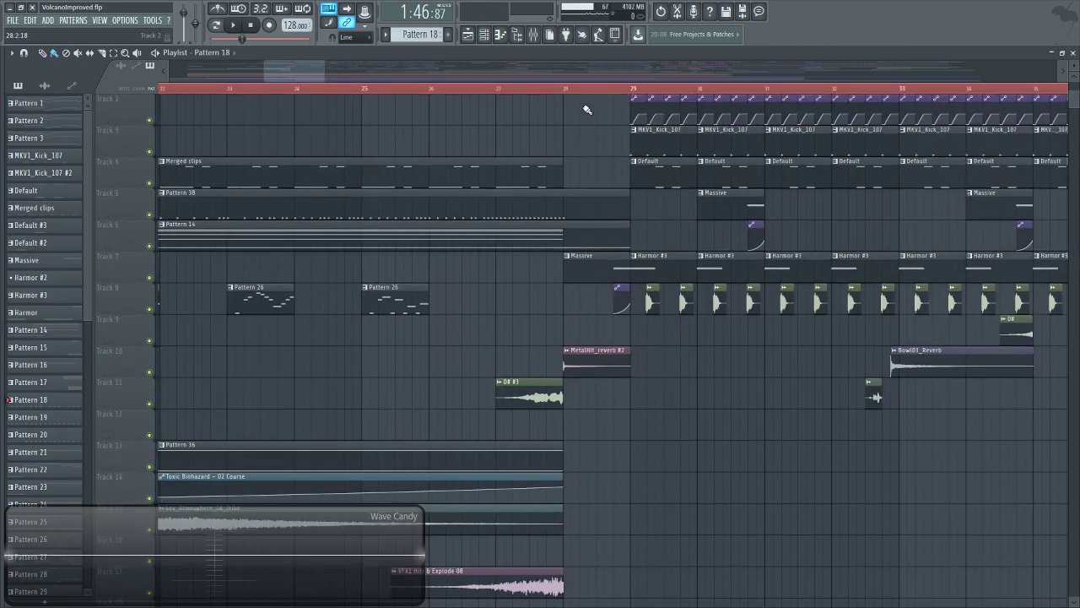
left_click(632, 97)
key("space")
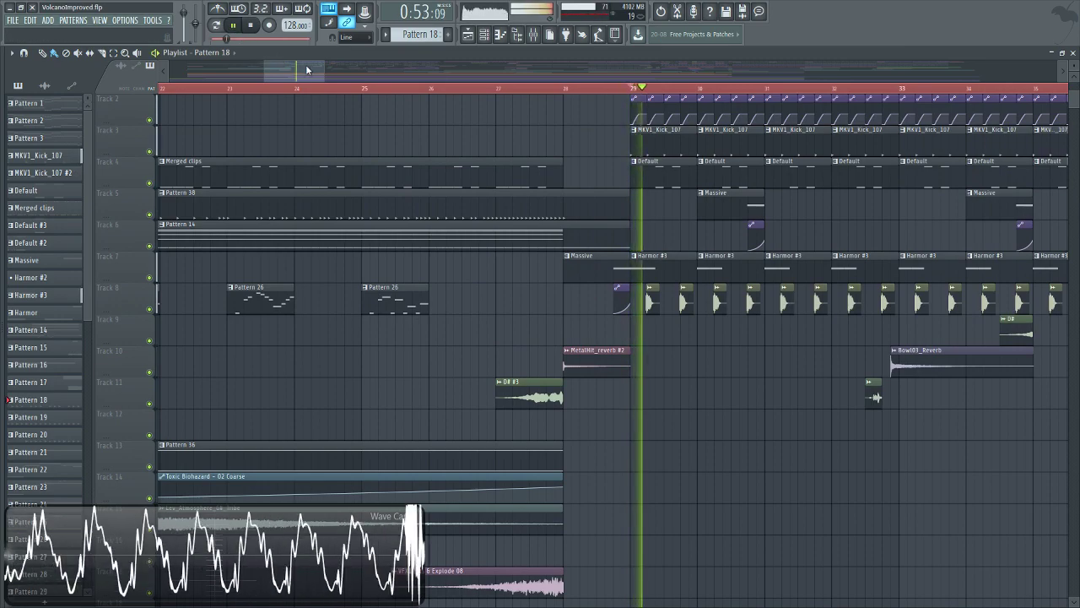
left_click_drag(309, 71, 365, 86)
scroll(498, 255, "down", 4)
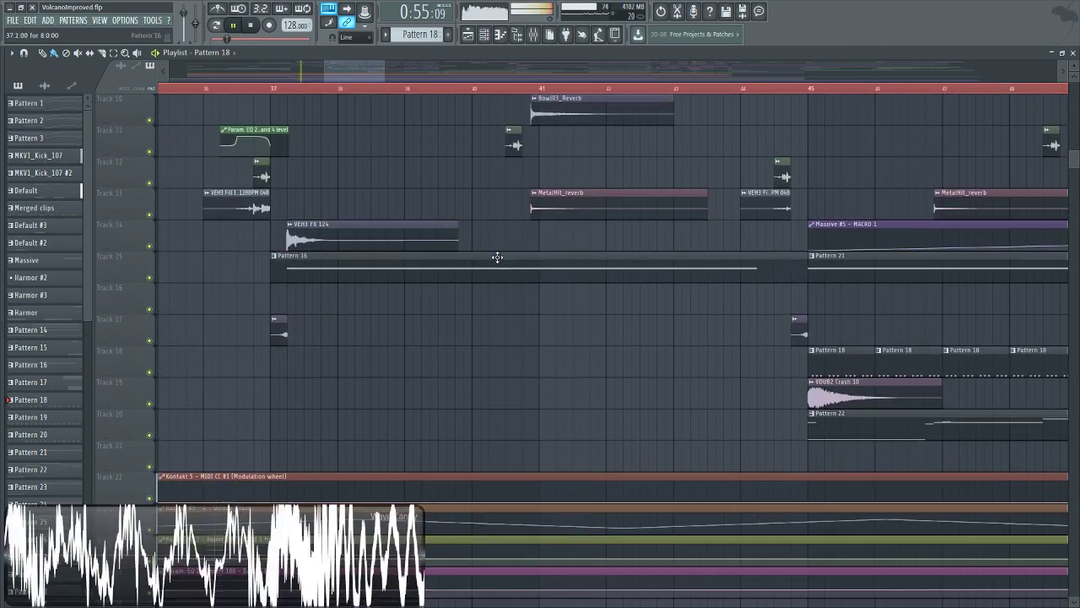
left_click(236, 29)
scroll(608, 330, "up", 4)
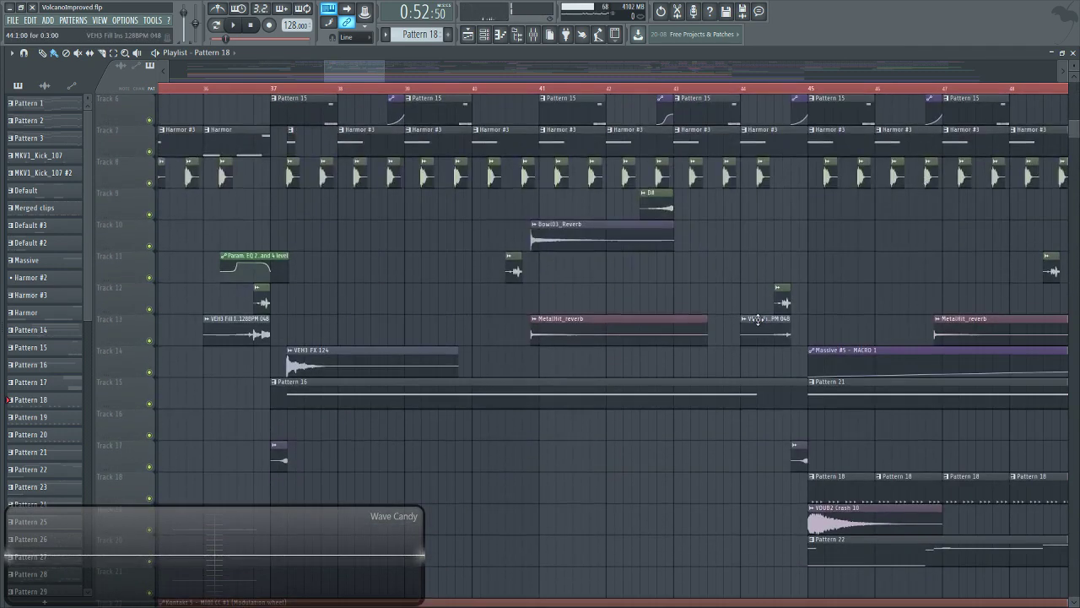
Set the song position to bar 44 and play the lead-in to the section starting at bar 45.
scroll(757, 319, "down", 4)
left_click(742, 88)
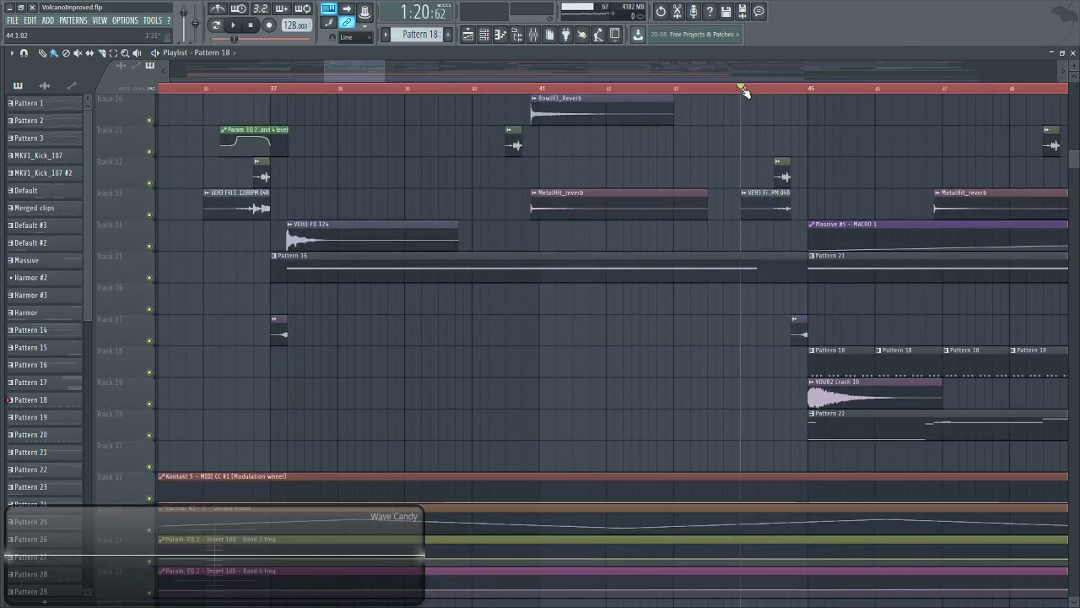
left_click(235, 26)
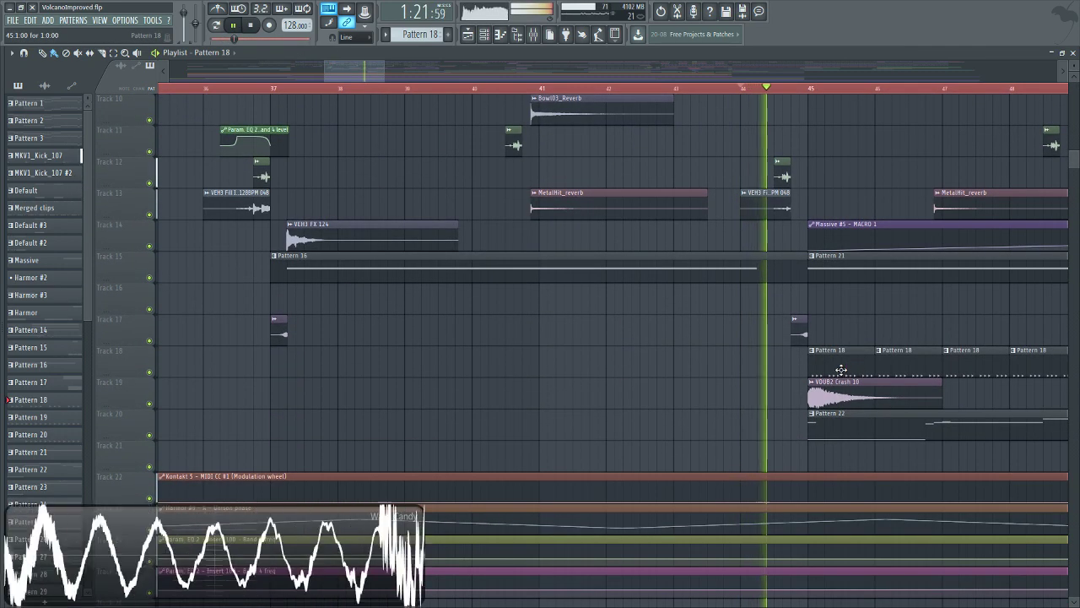
Open Pattern 18's hi-hat notes, audition the pattern on its own, and look through its channels in the channel rack.
double_click(842, 372)
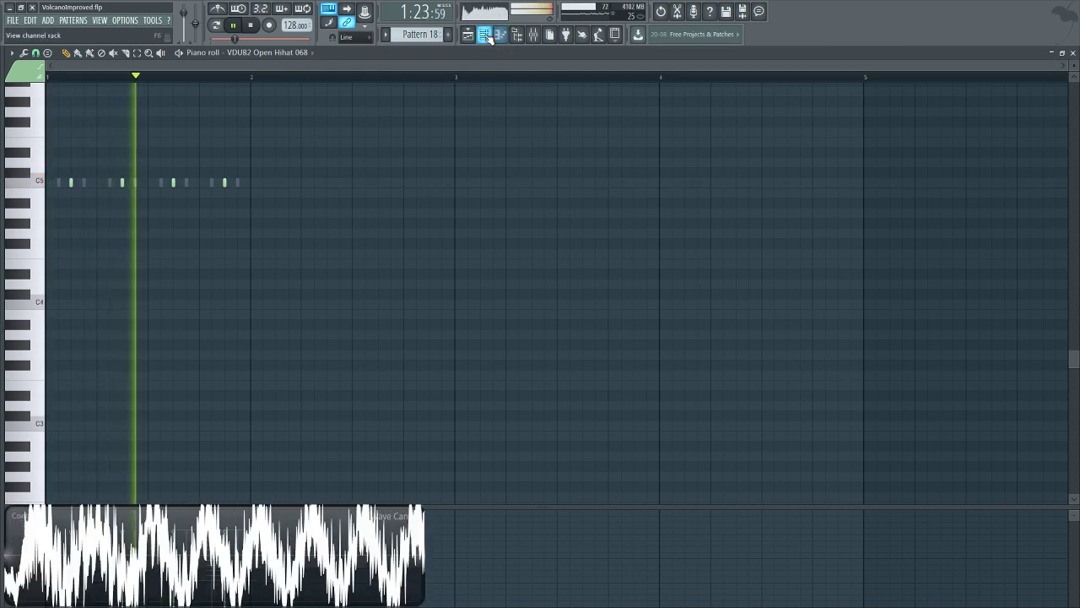
key("F6")
left_click(223, 25)
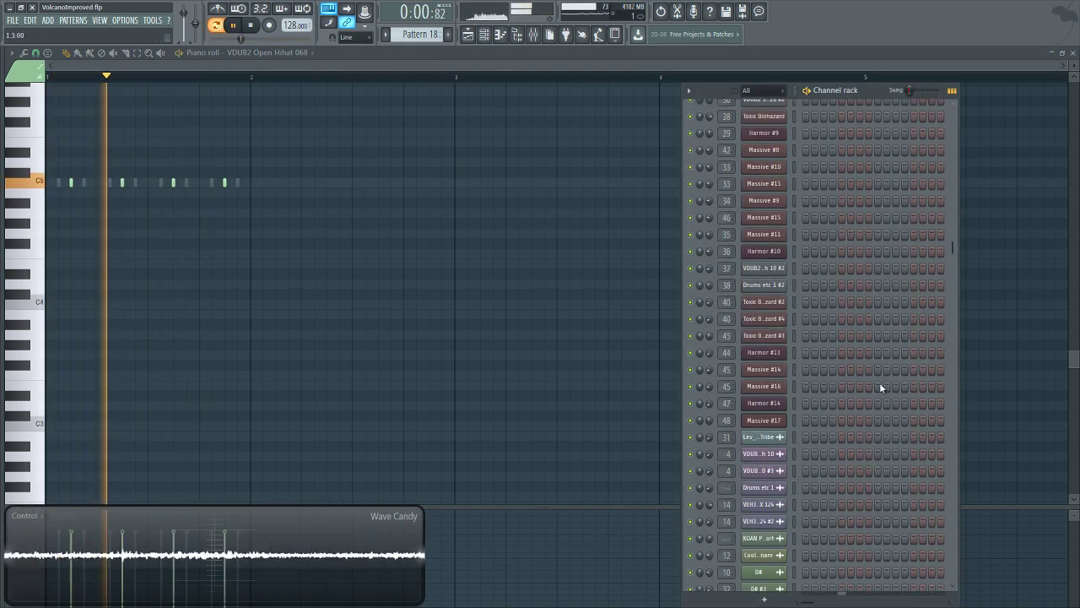
scroll(879, 382, "down", 8)
scroll(844, 416, "up", 10)
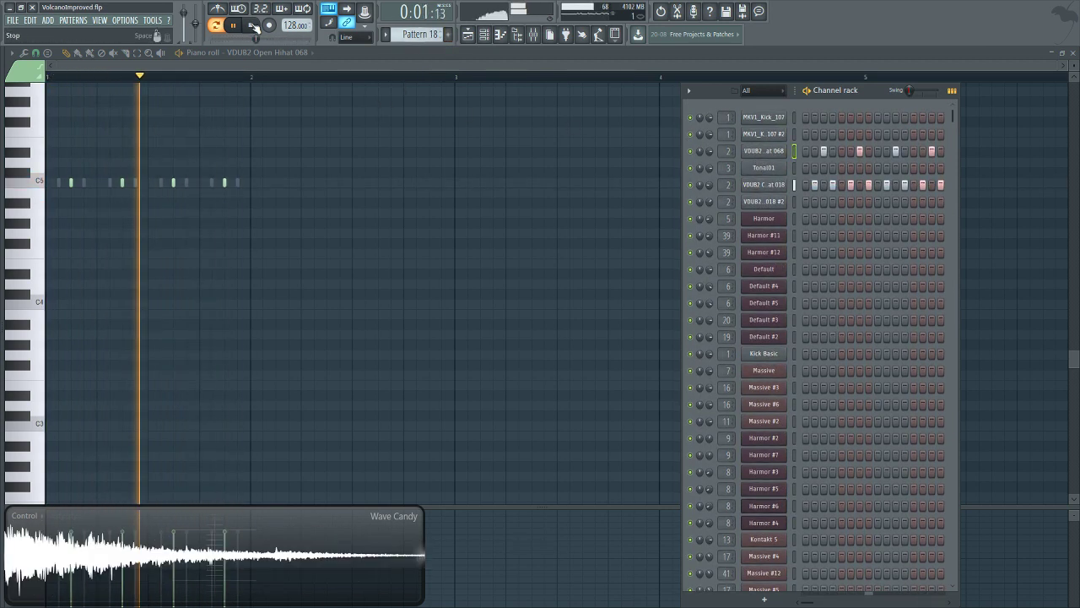
key("space")
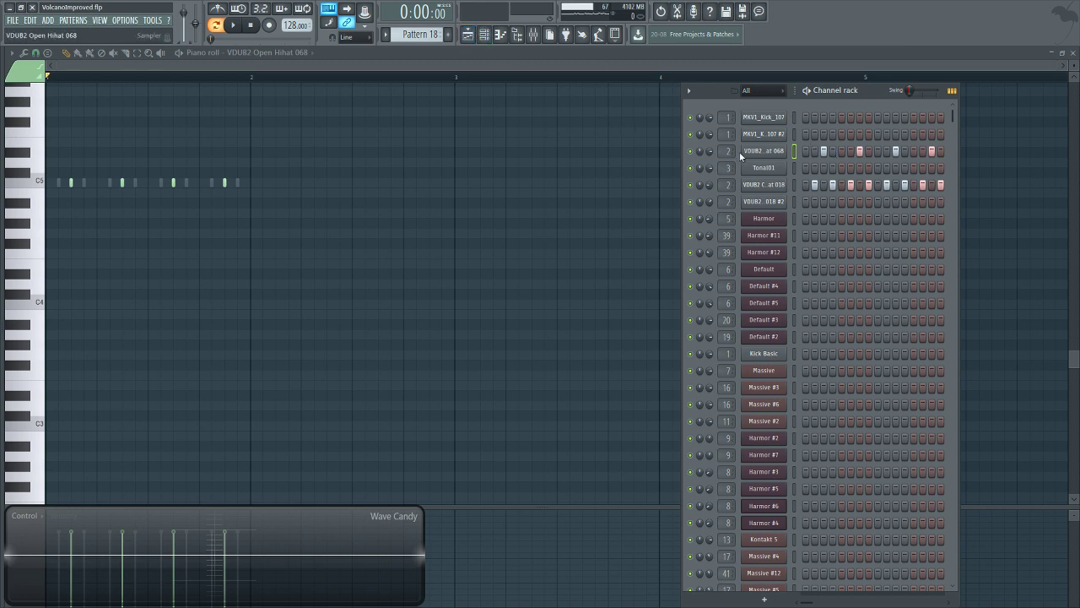
Inspect the VDUB2 Open Hihat 068 sampler settings and return to the playlist.
left_click(766, 152)
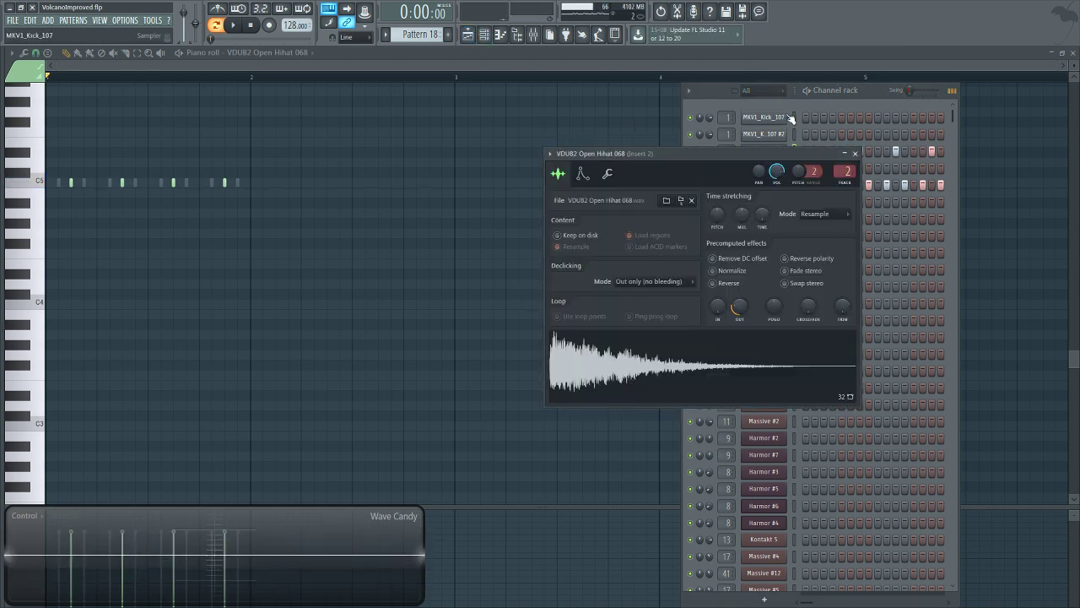
left_click(783, 110)
left_click(471, 39)
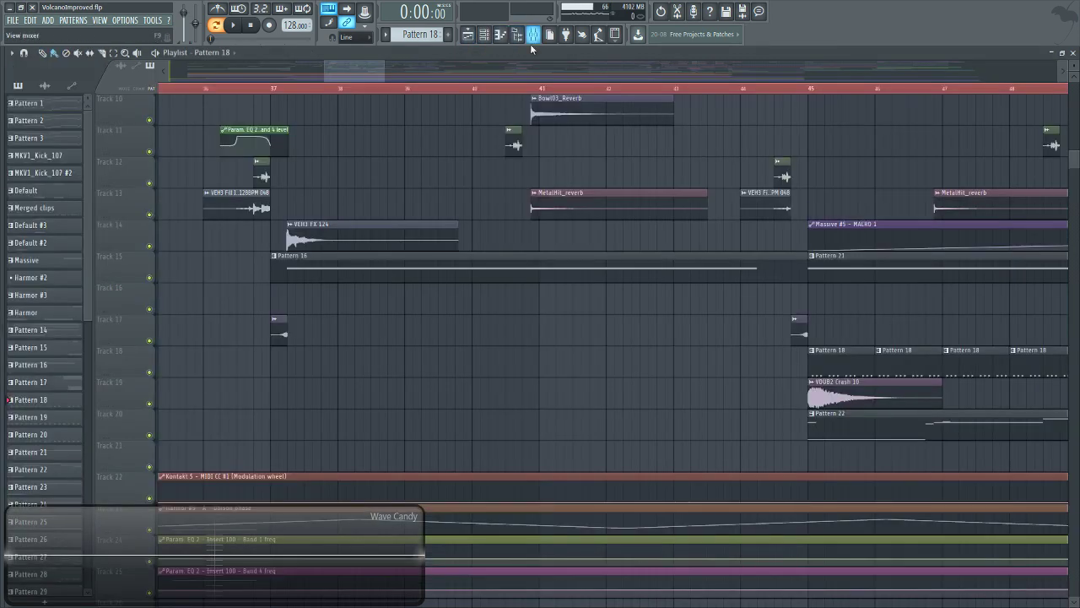
Compare the playlist layers of the first drop from bar 29 with those of the section from bar 45.
left_click_drag(377, 70, 314, 92)
scroll(345, 94, "down", 5)
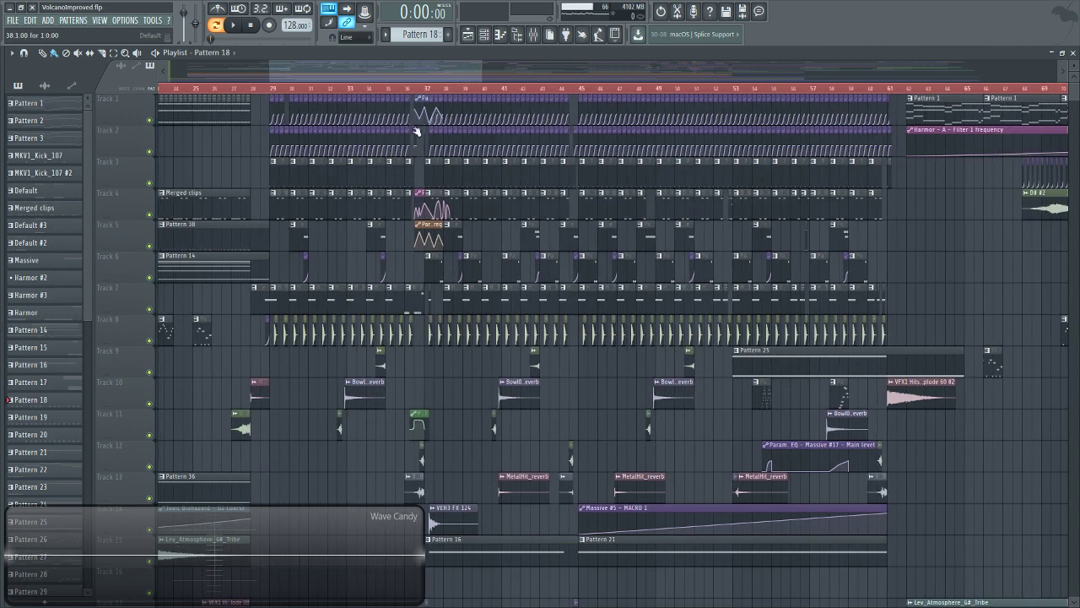
scroll(611, 394, "down", 8)
scroll(560, 395, "up", 8)
scroll(580, 418, "down", 8)
scroll(589, 397, "up", 8)
scroll(589, 298, "right", 3)
scroll(541, 158, "down", 11)
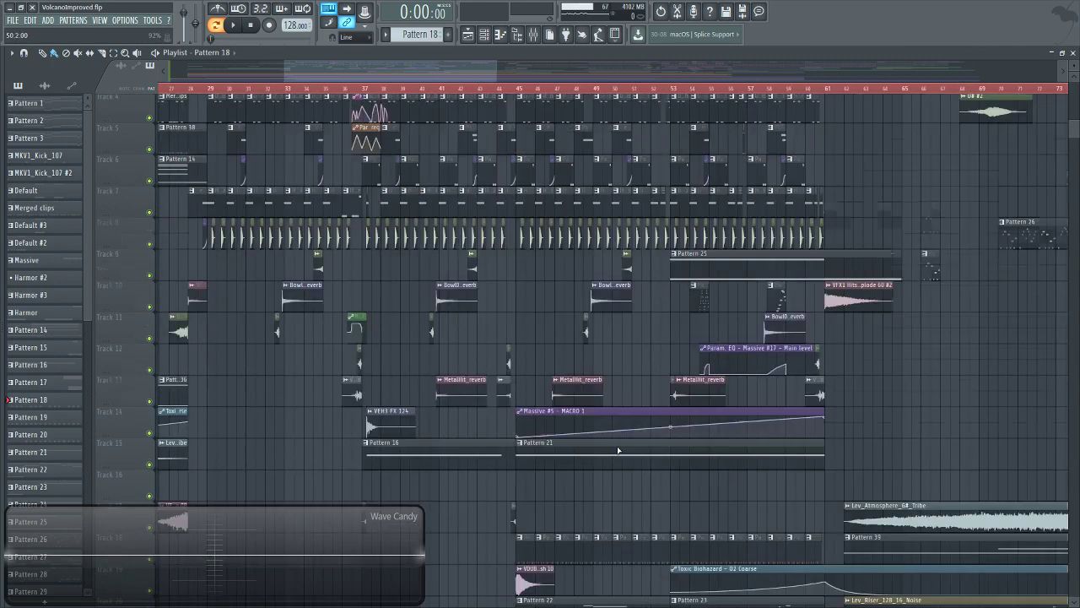
Play the song from bar 45 and examine the clips up to bar 61 and the break that follows.
left_click(517, 90)
scroll(682, 386, "up", 4)
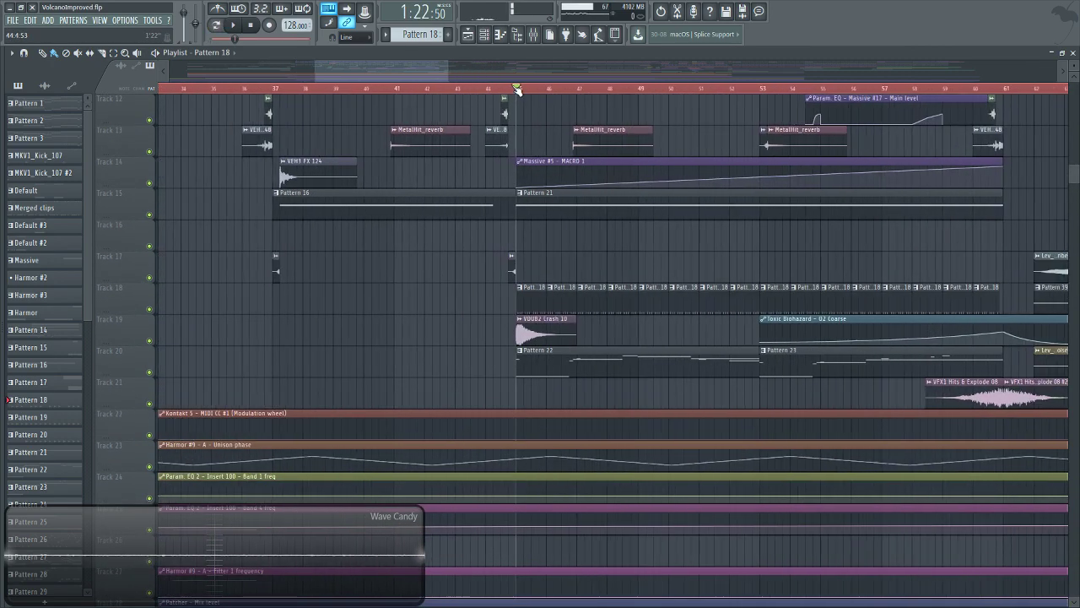
scroll(639, 393, "up", 7)
scroll(599, 375, "down", 7)
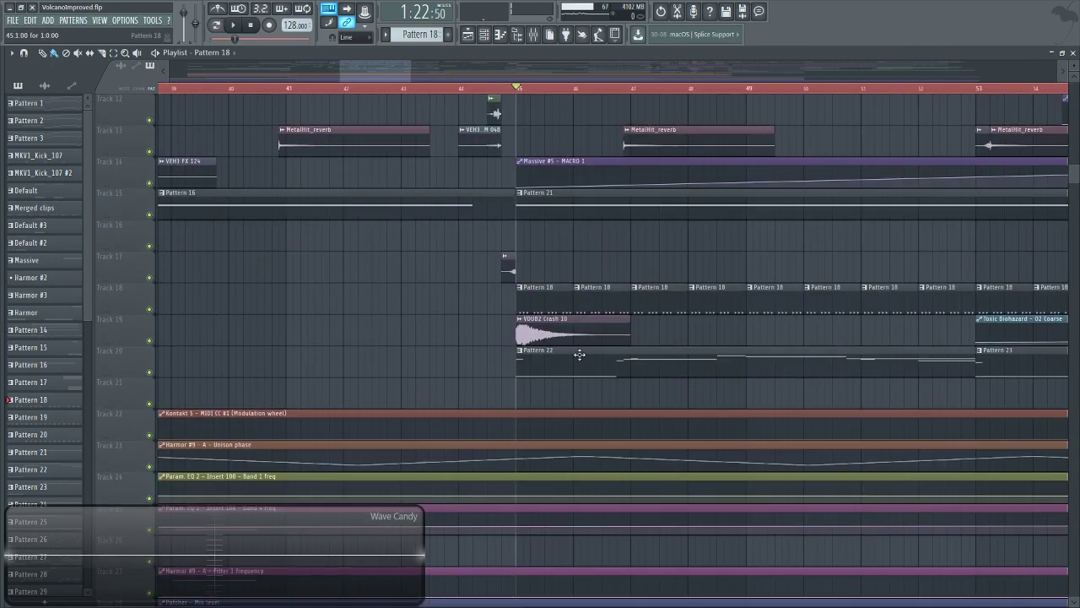
left_click(234, 26)
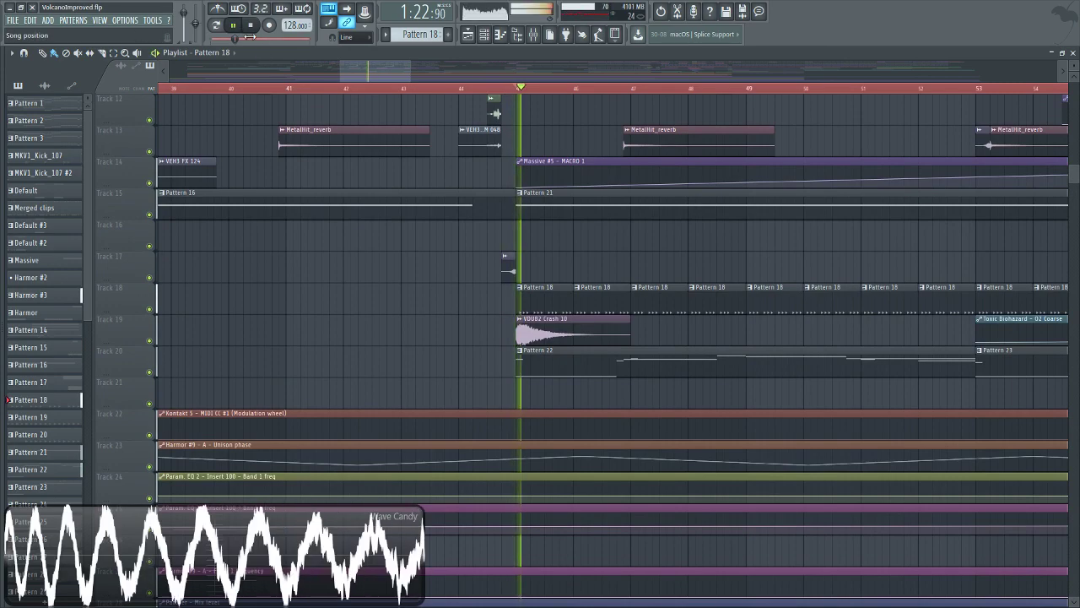
left_click_drag(384, 65, 449, 69)
scroll(667, 299, "up", 10)
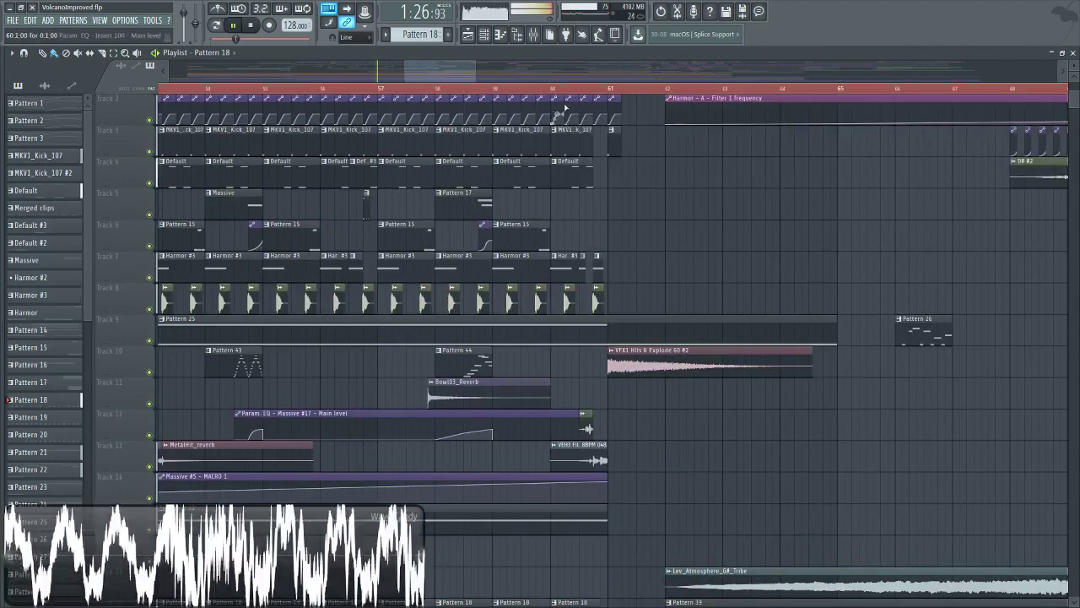
scroll(617, 233, "down", 3, "ctrl")
scroll(617, 233, "down", 4)
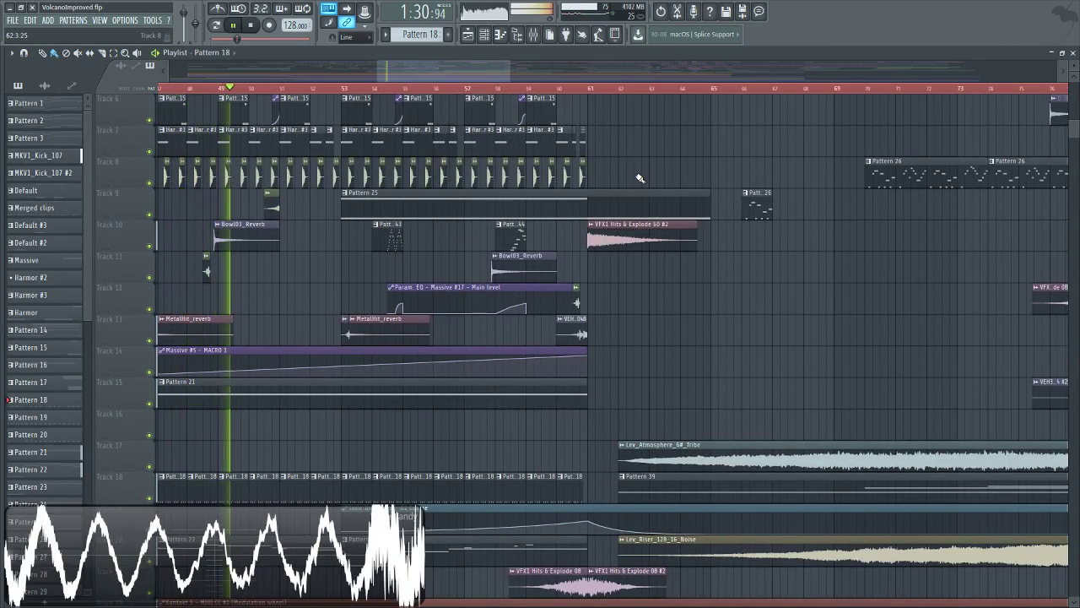
scroll(346, 279, "up", 5)
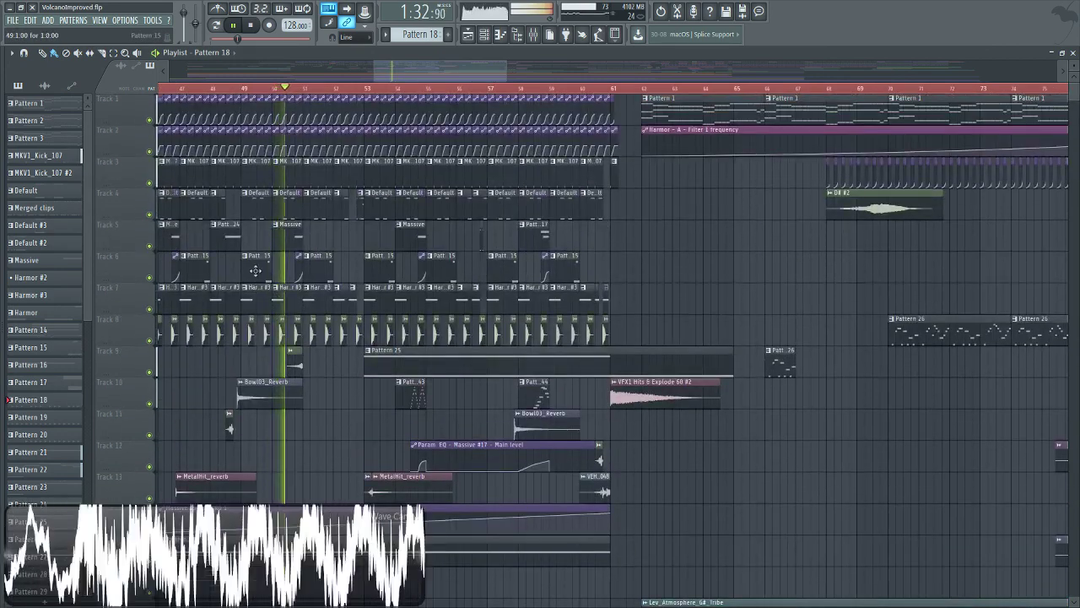
Audition Pattern 24 on its own in pattern mode and open its Massive #6 synth from the channel rack.
left_click(216, 27)
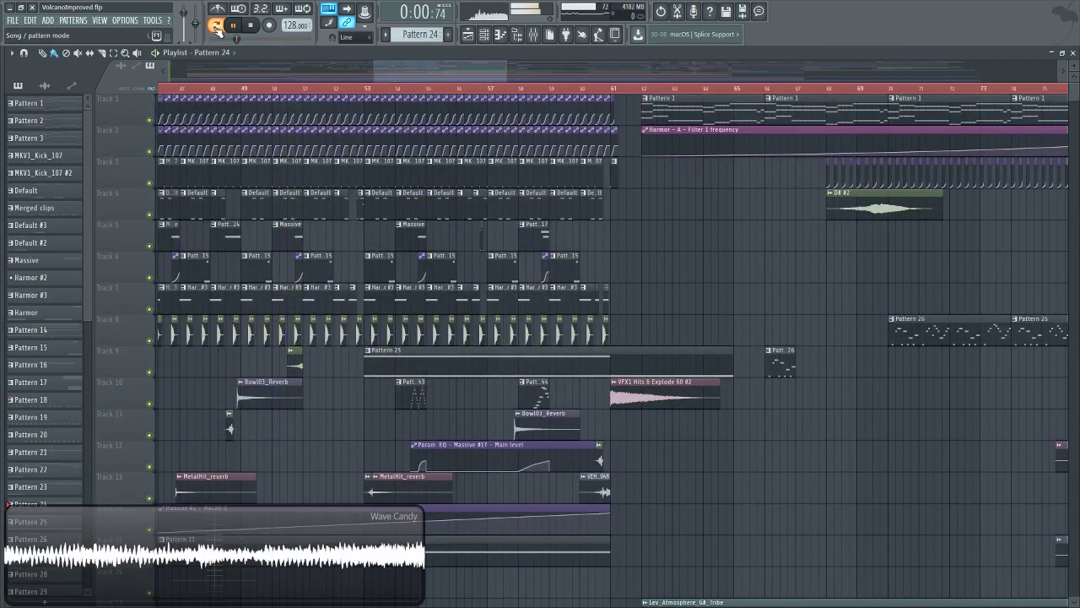
left_click(484, 34)
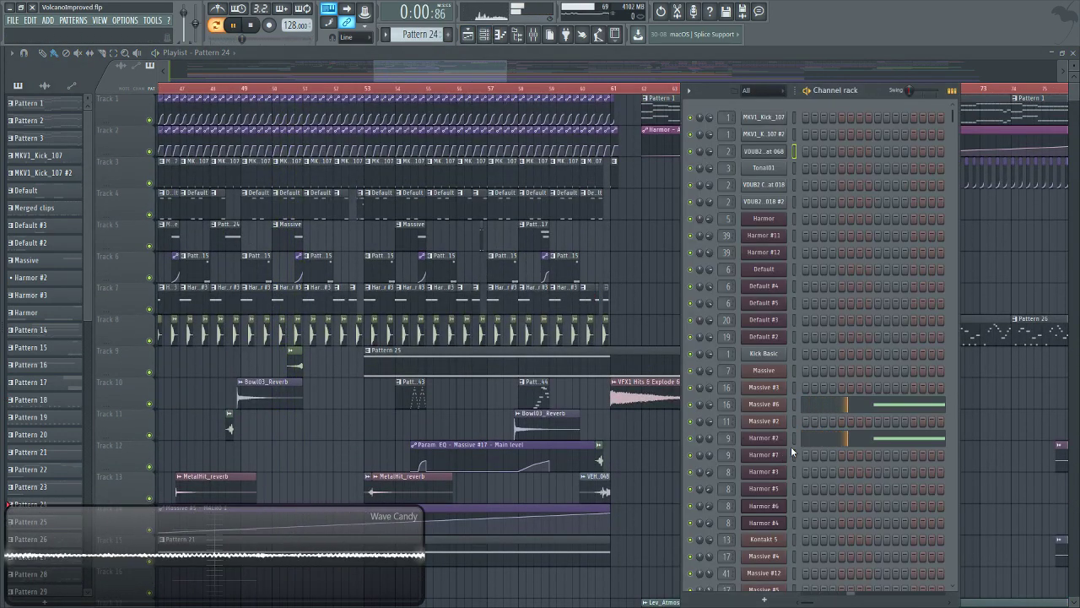
left_click(764, 403)
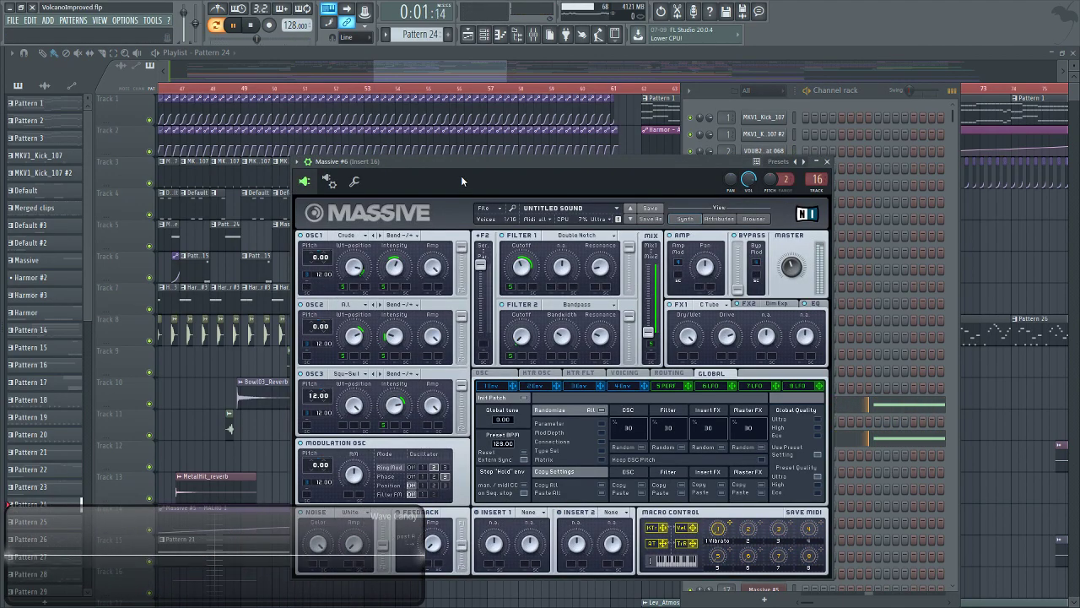
left_click_drag(461, 175, 498, 114)
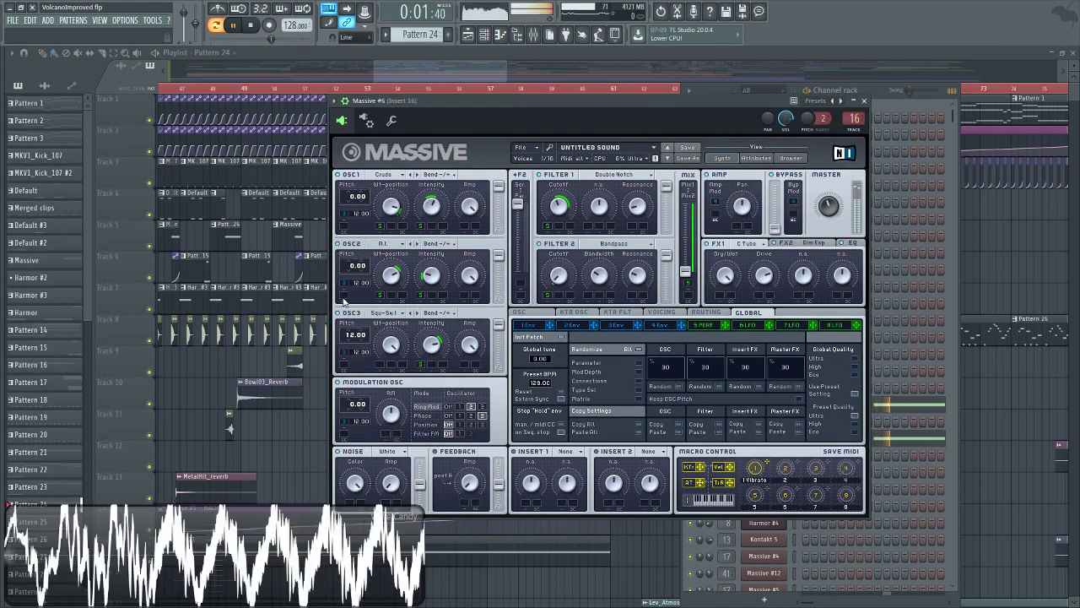
Show the 5 Perf performer curves in Massive #6, stop the pattern, and return to the playlist.
left_click(699, 326)
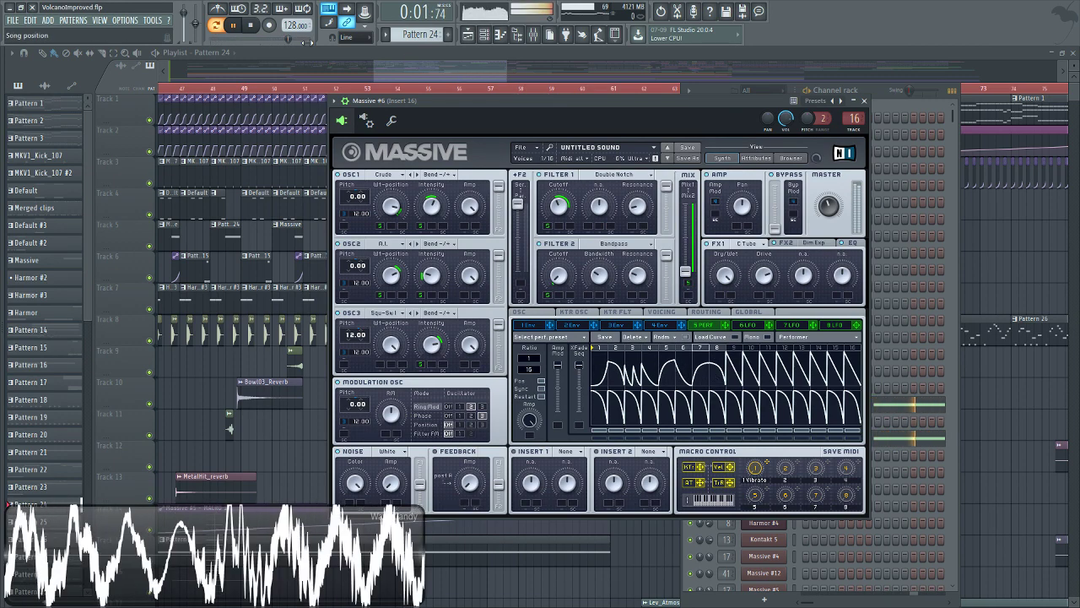
key("space")
left_click(413, 65)
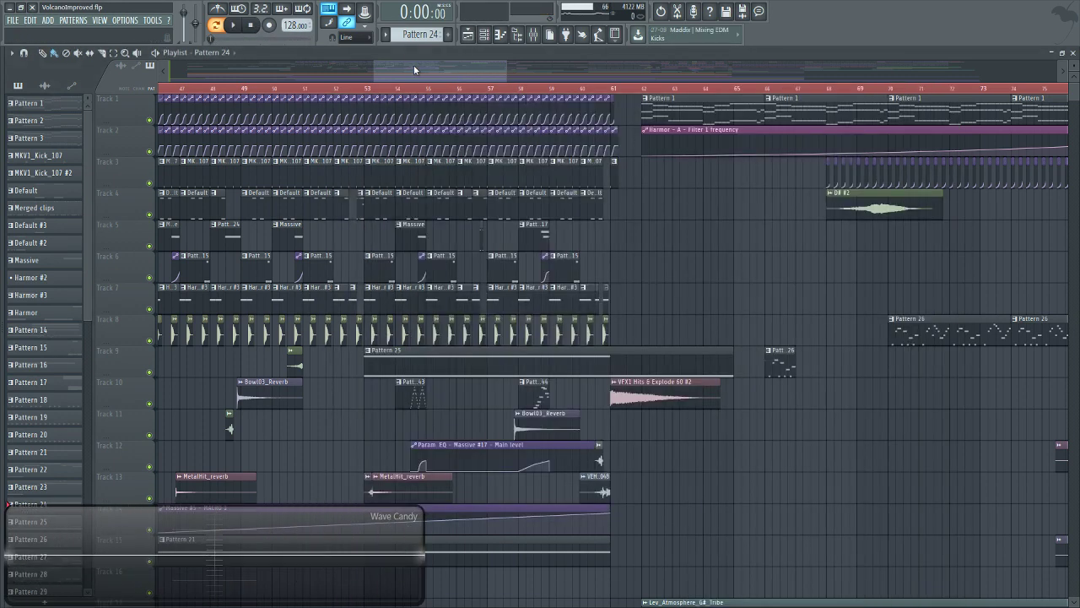
Set the song position to bar 61, where VFX1 Hits & Explode 60 #2 starts, and play the break from there.
left_click(614, 89)
scroll(663, 328, "down", 5)
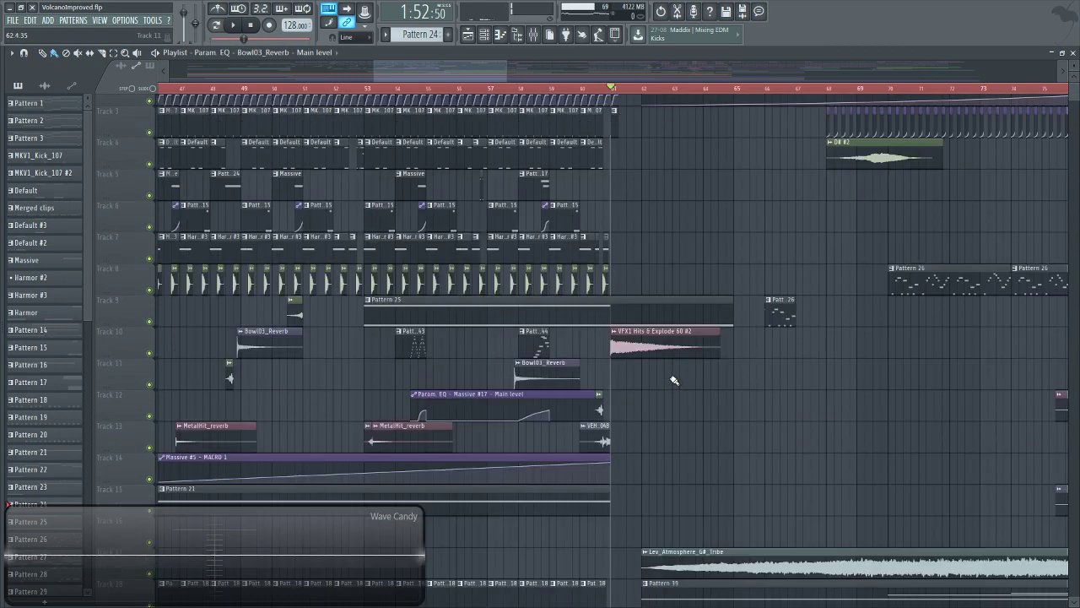
scroll(443, 360, "up", 5)
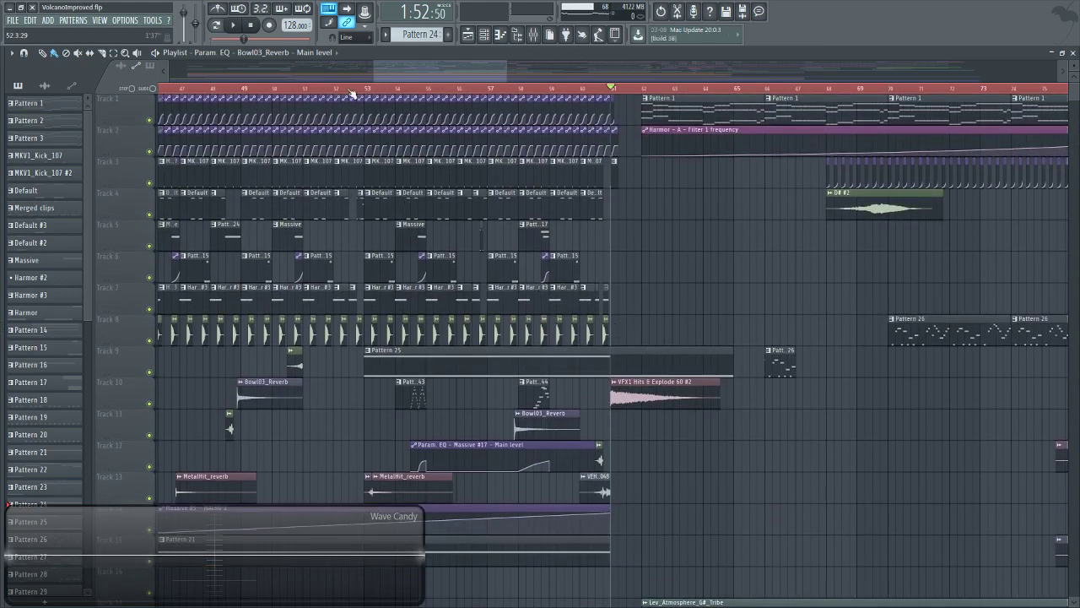
left_click_drag(444, 70, 472, 81)
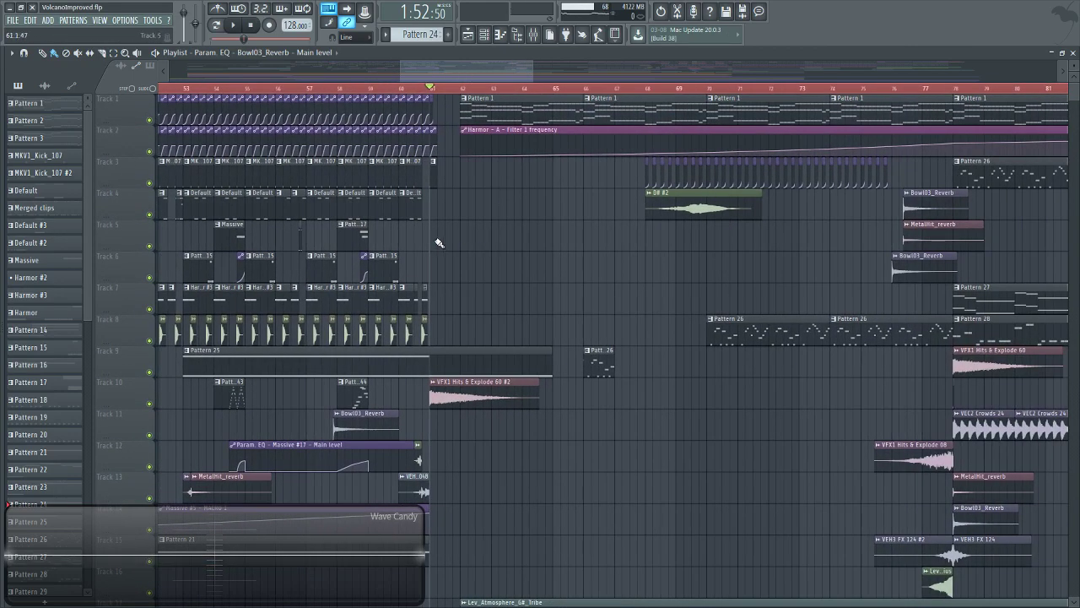
scroll(519, 270, "down", 4)
scroll(523, 279, "up", 4)
left_click(244, 27)
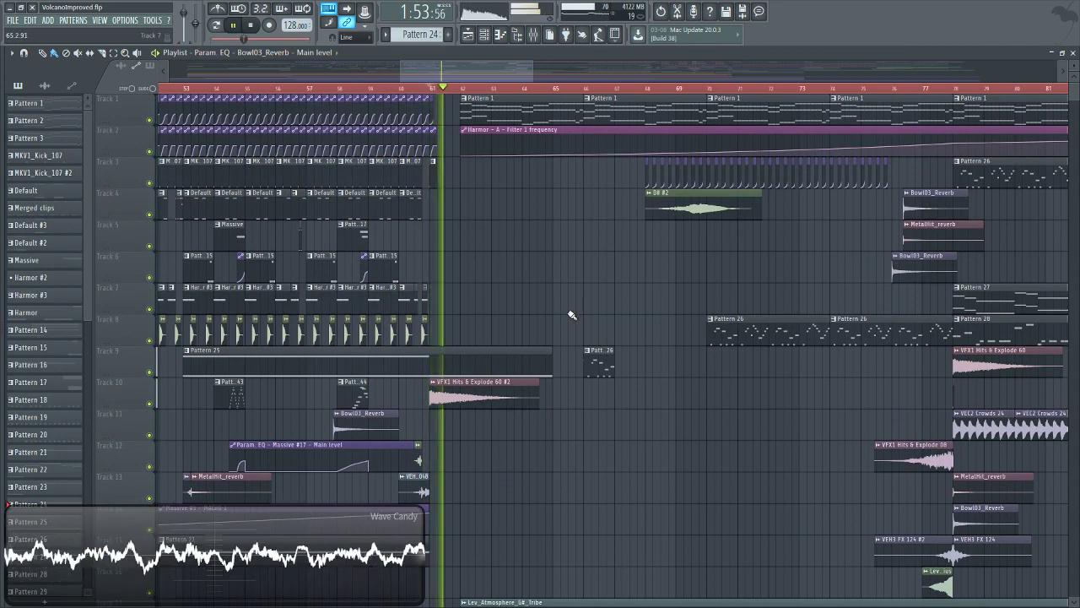
Follow the break's playback past bar 66, examine its layers, and select the short Pattern 26 clip there.
scroll(574, 318, "down", 4)
scroll(573, 320, "up", 4)
left_click_drag(478, 73, 499, 72)
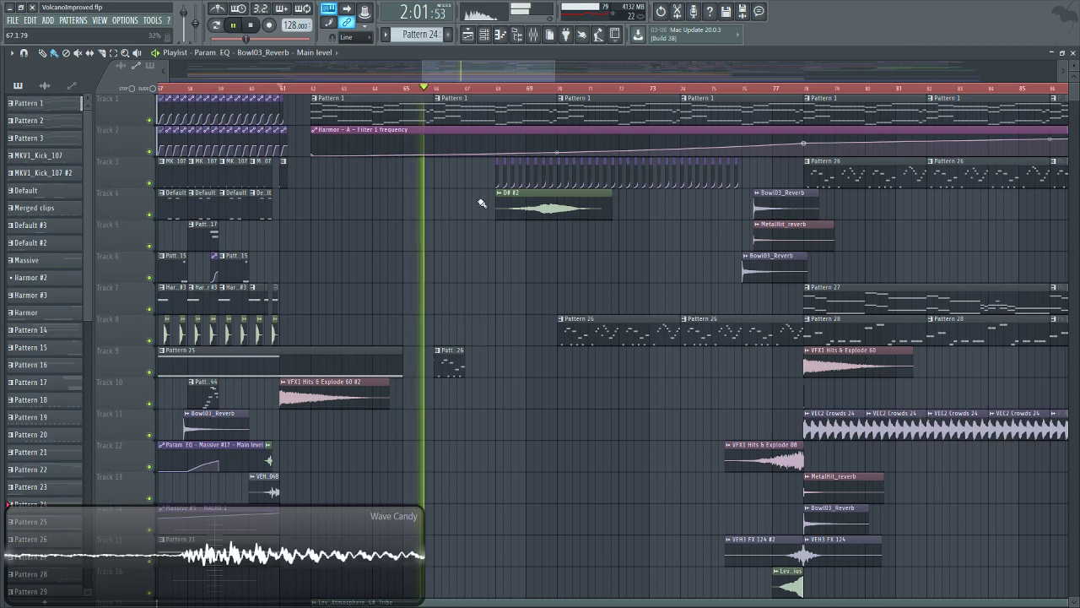
scroll(442, 86, "up", 2)
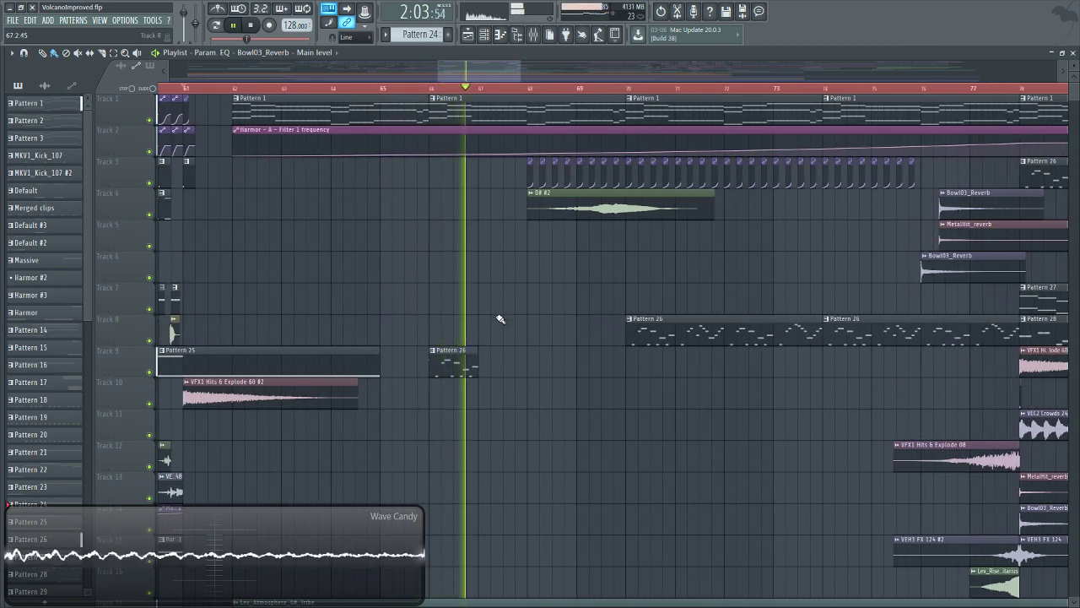
left_click(447, 366)
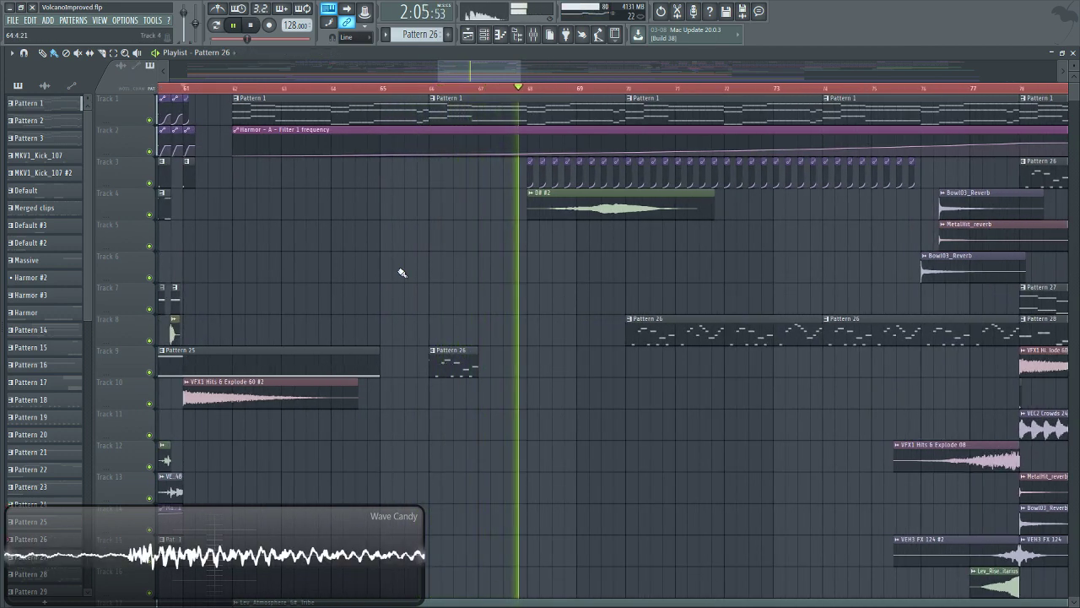
Stop playback, set the song position to bar 66 where the short Pattern 26 clip starts, and play from there.
left_click(256, 26)
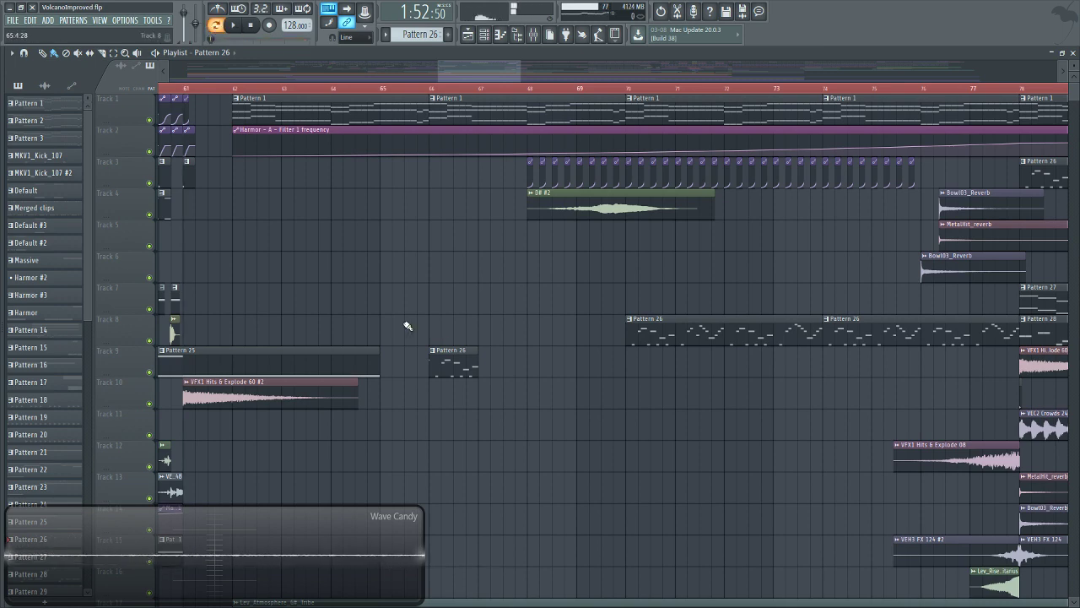
left_click_drag(433, 73, 486, 120)
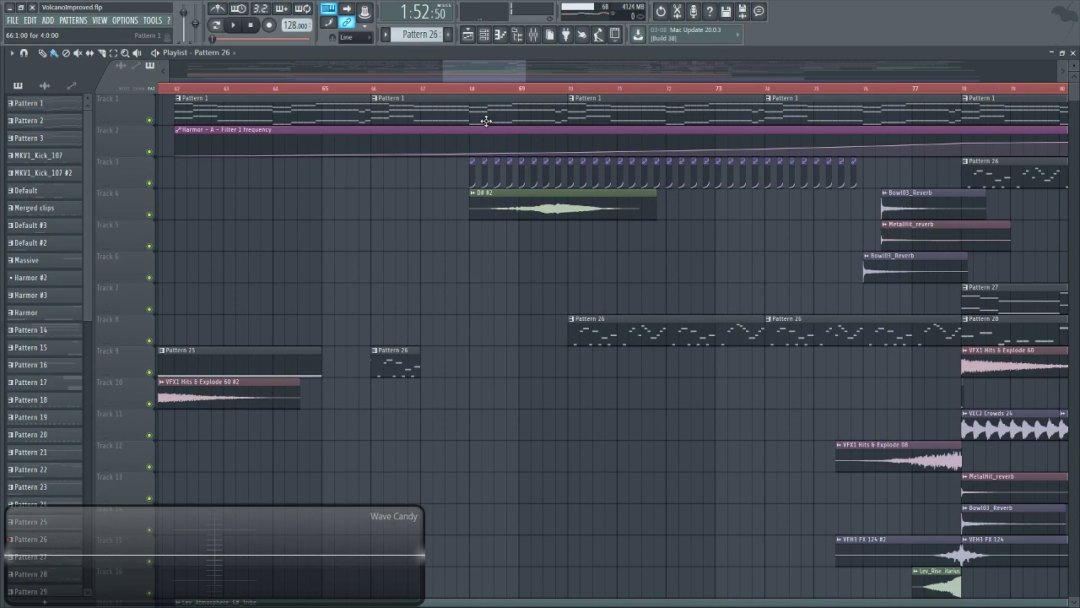
left_click_drag(476, 96, 477, 148)
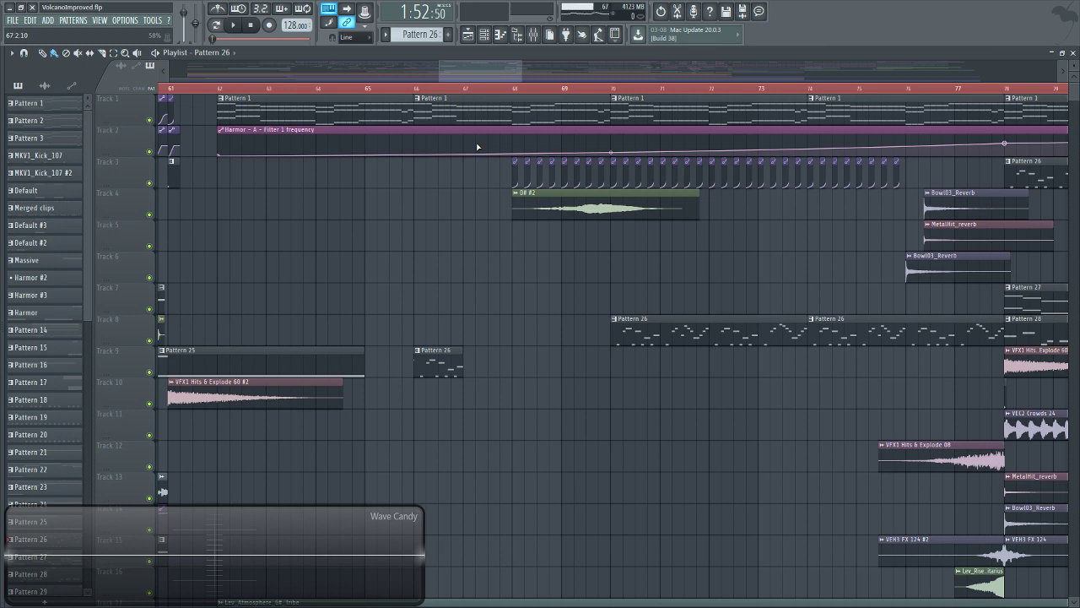
left_click(613, 90)
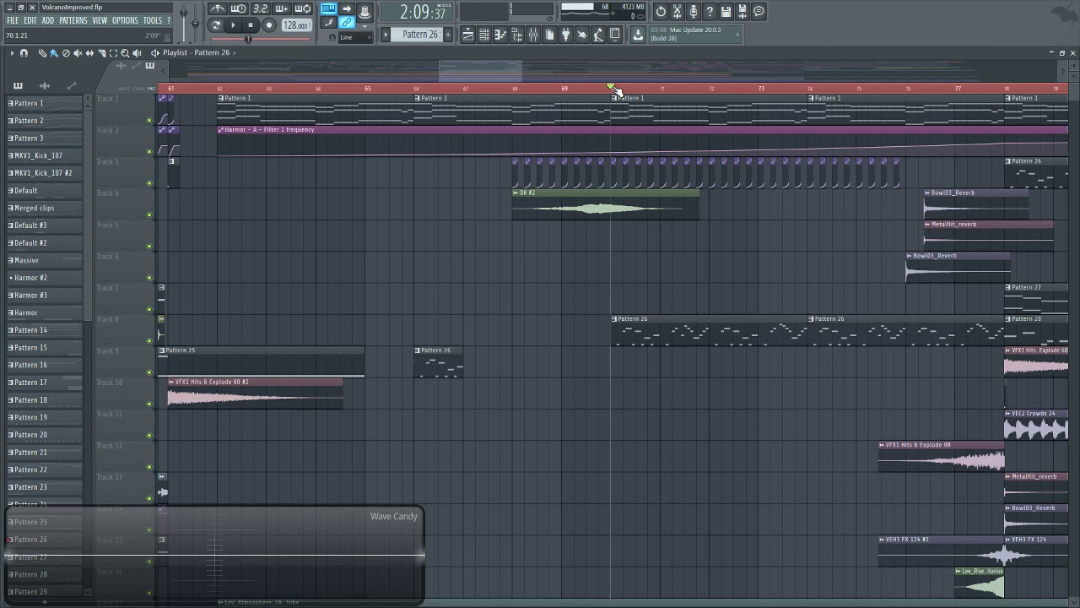
left_click(463, 90)
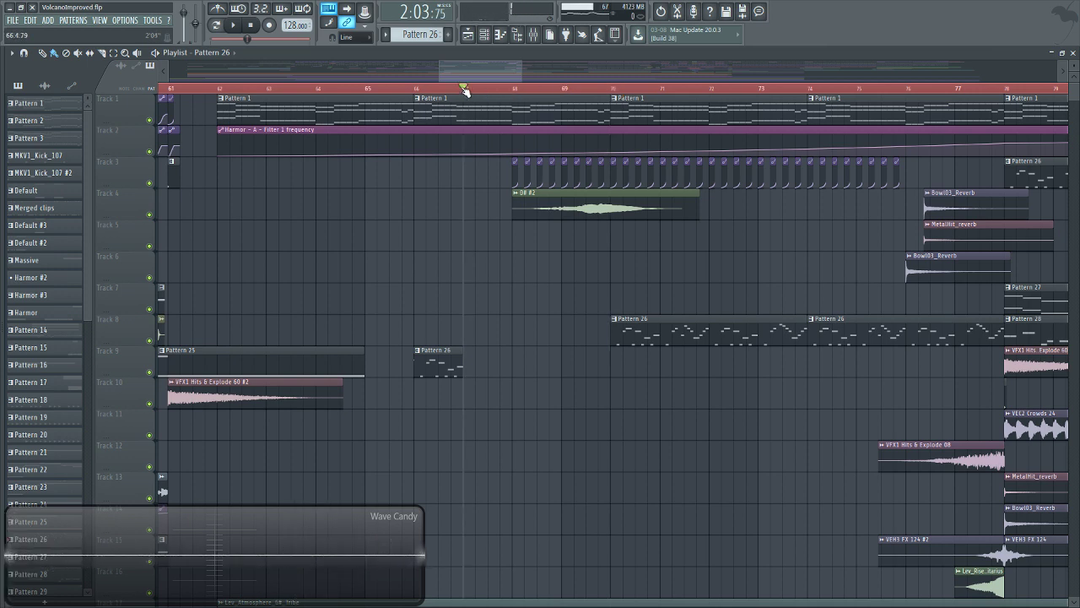
left_click(415, 91)
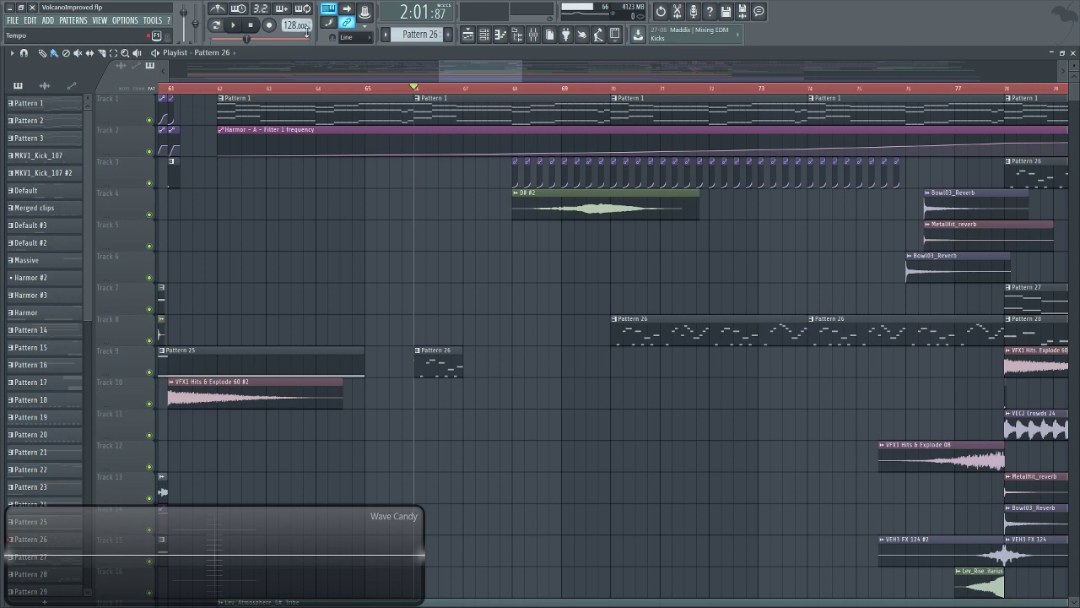
left_click(233, 26)
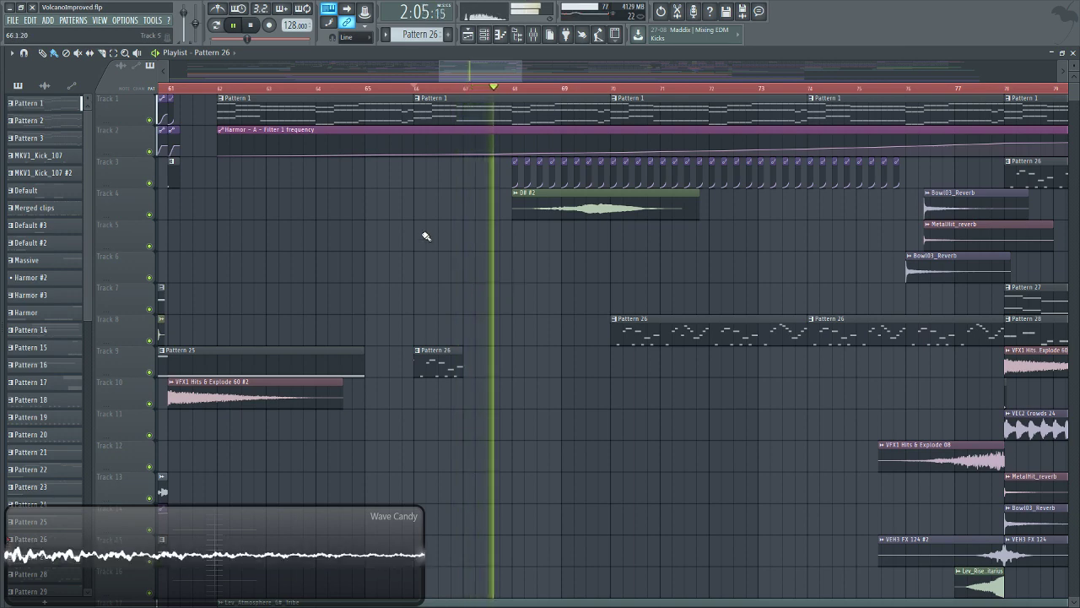
Follow the playback through the build-up and examine the atmosphere, riser and automation layers on the lower tracks.
scroll(574, 306, "down", 5)
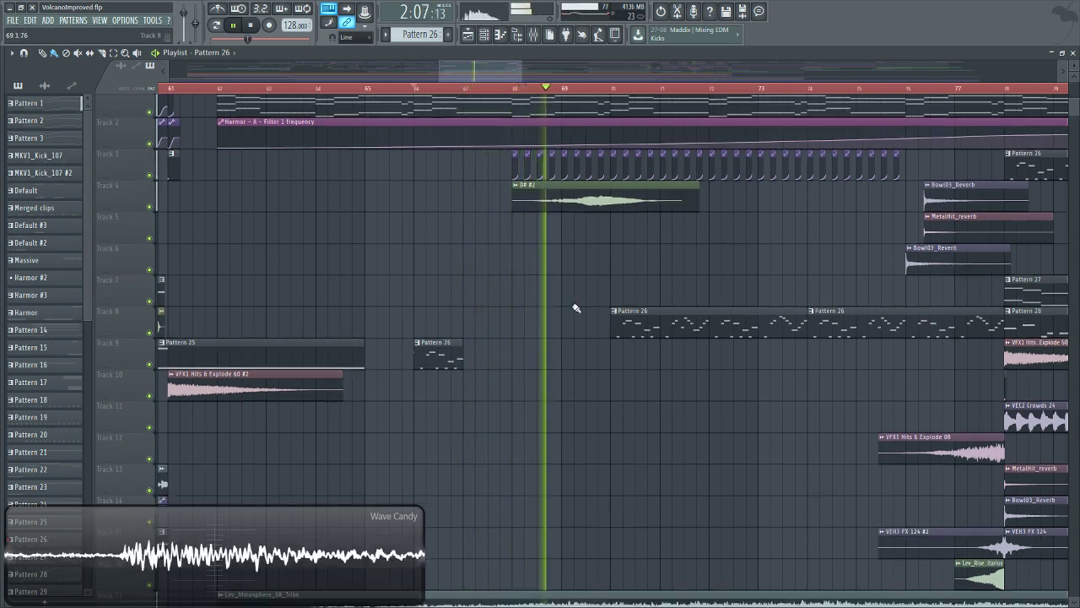
scroll(582, 324, "up", 4)
scroll(579, 330, "down", 8)
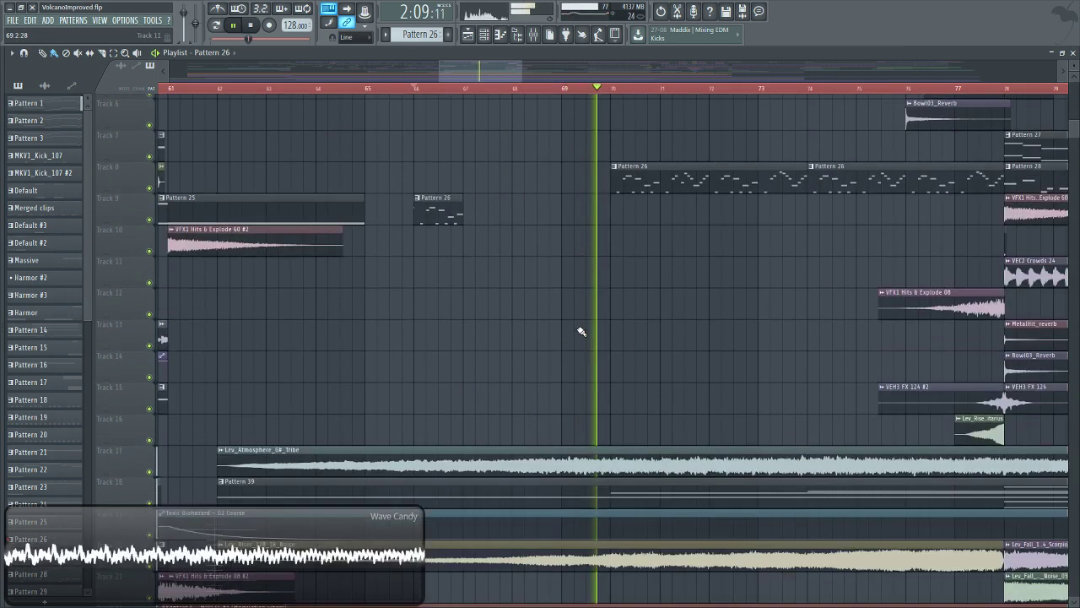
scroll(468, 315, "down", 4)
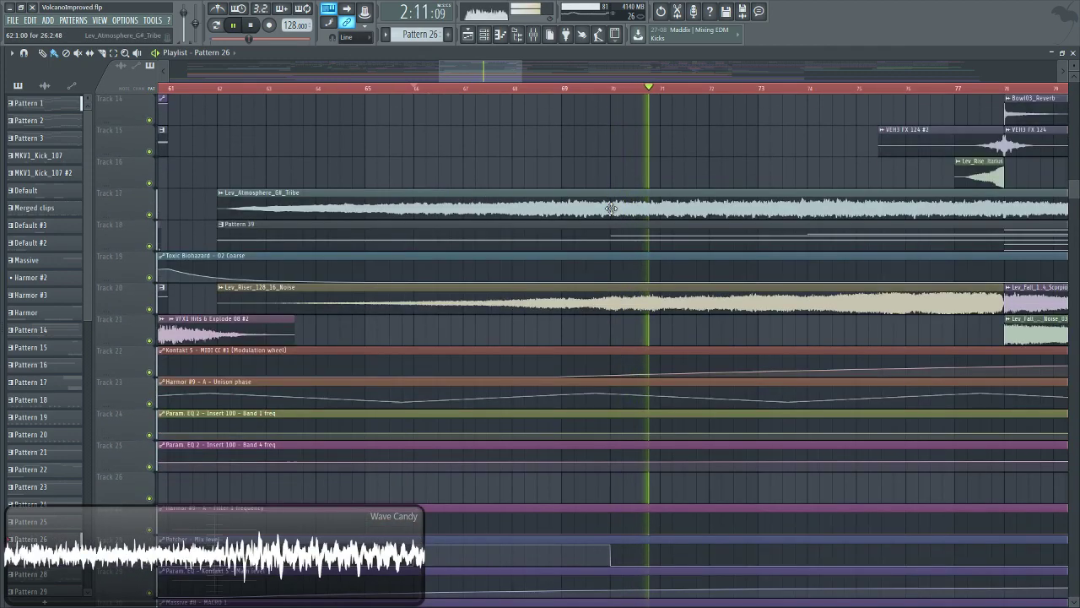
scroll(631, 315, "up", 10)
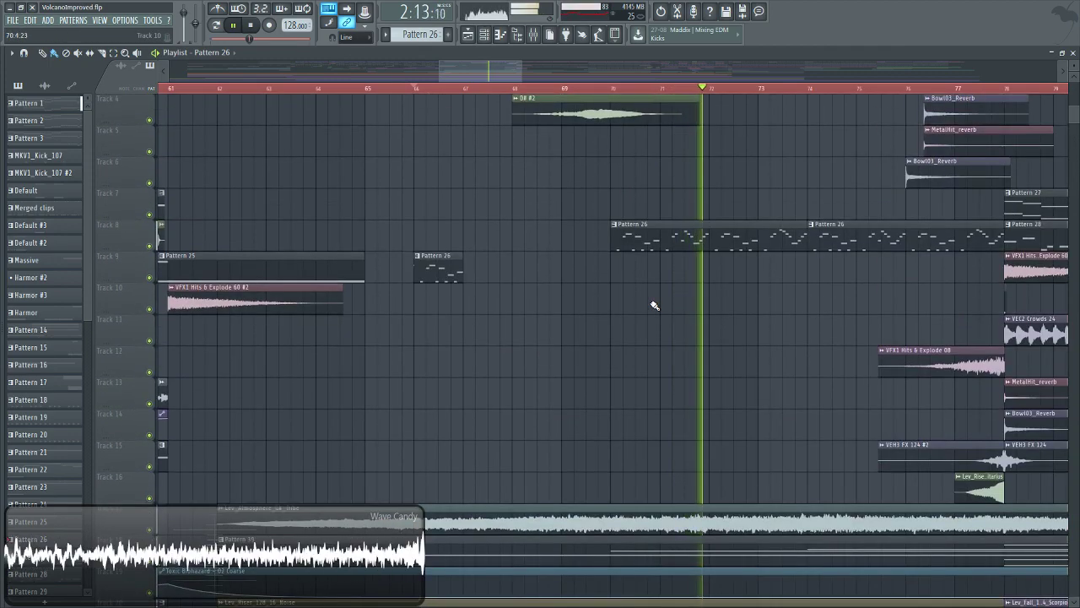
scroll(700, 287, "up", 3)
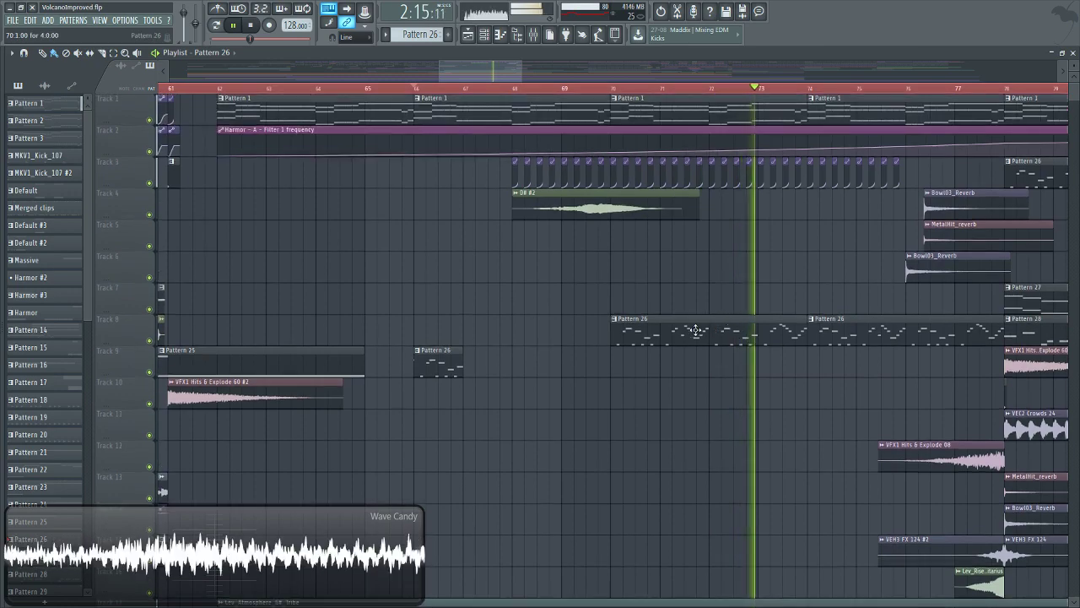
Stop playback and show the Effector plugin on the Default #3 mixer track, closing it and the mixer when done.
left_click_drag(504, 71, 514, 79)
key("F9")
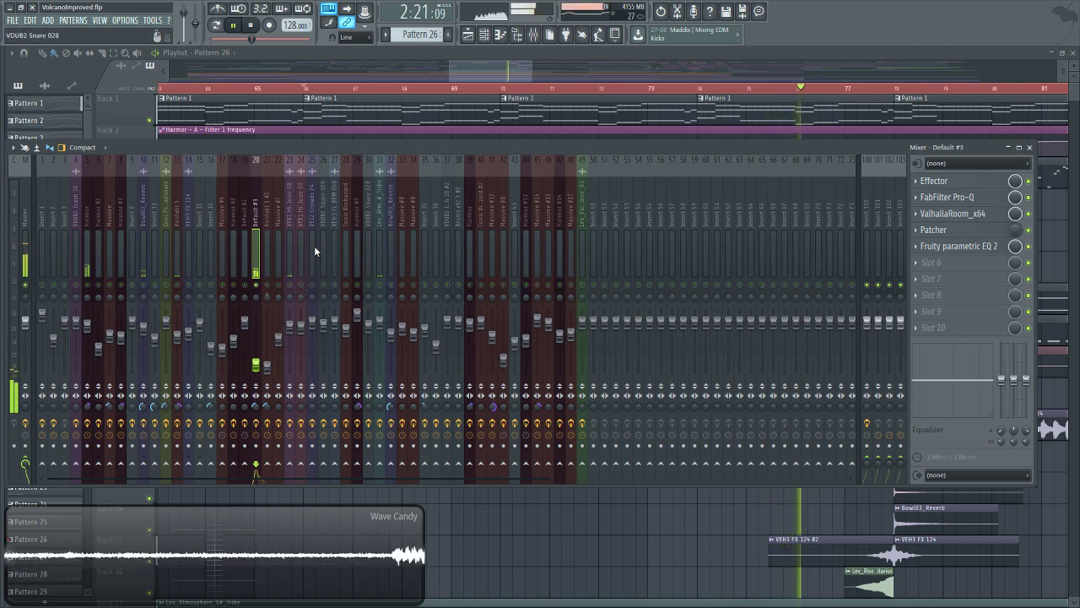
key("space")
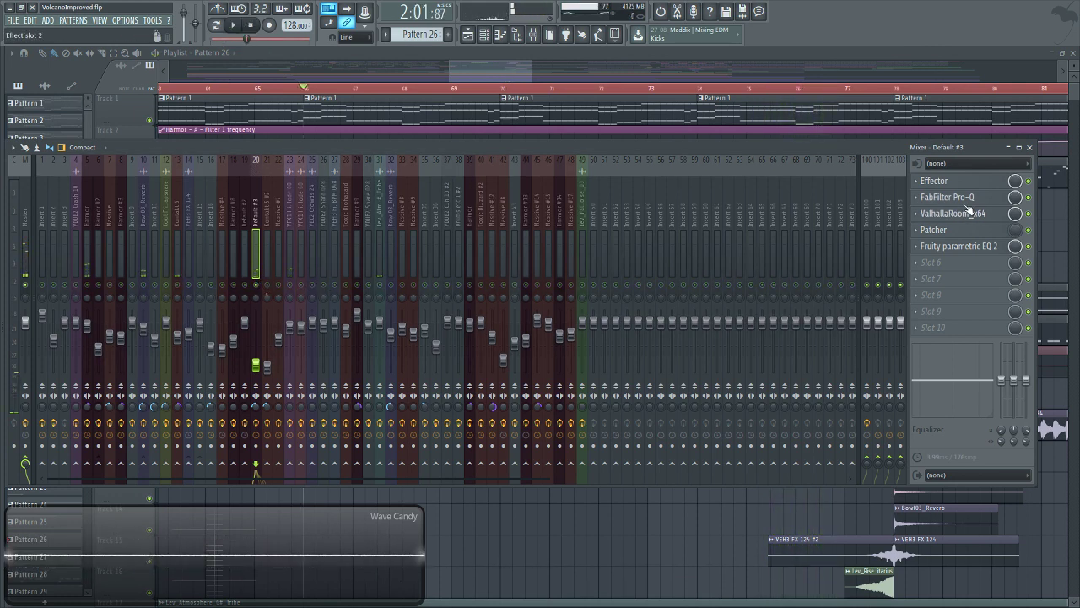
left_click(944, 180)
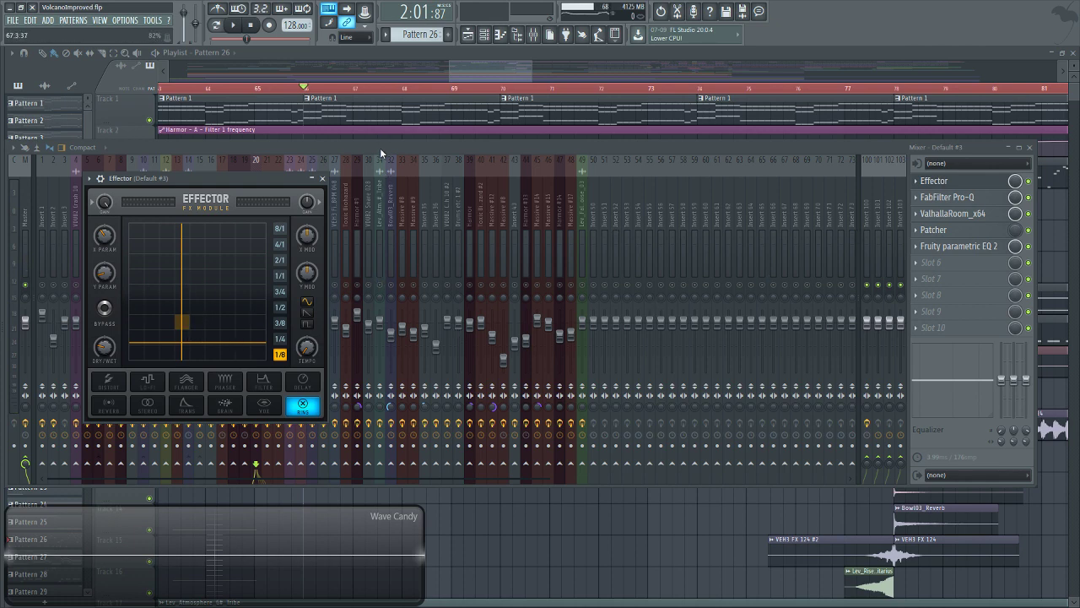
key("Escape")
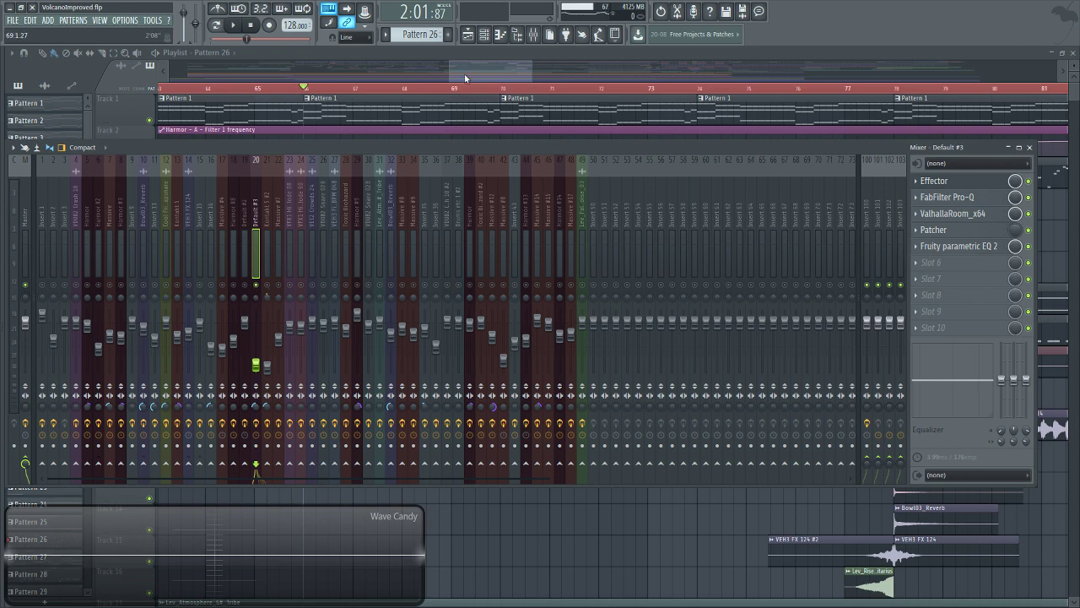
key("F9")
Select the Pattern 39 clip on Track 18 and open its Kontakt 5 instrument from the channel rack.
scroll(488, 399, "down", 5)
scroll(465, 410, "down", 1)
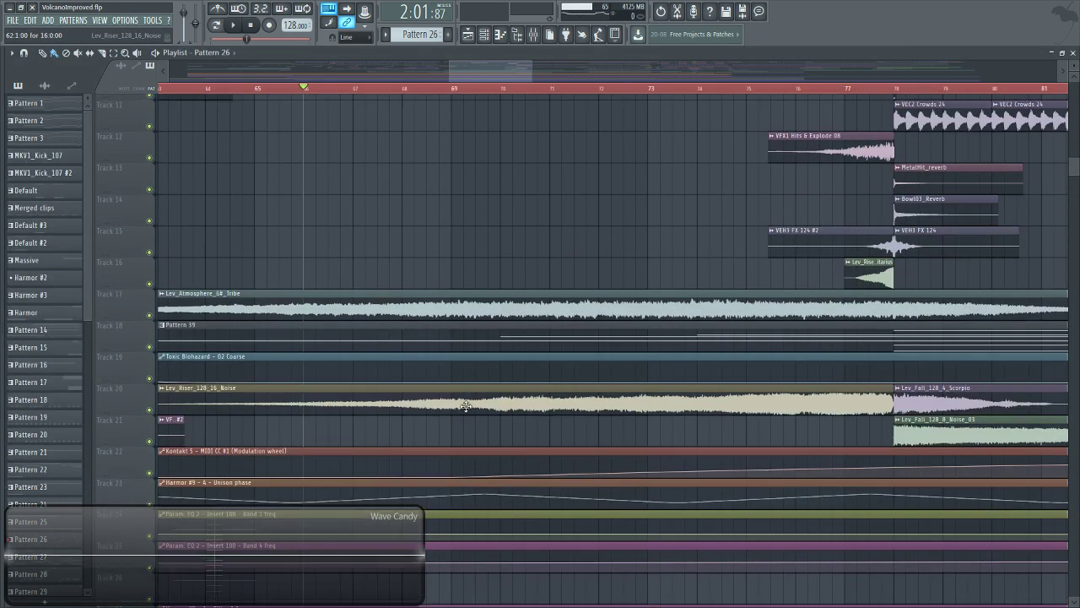
mouse_move(470, 73)
left_mouse_down()
mouse_move(432, 78)
mouse_move(484, 74)
left_mouse_up()
scroll(443, 114, "down", 4)
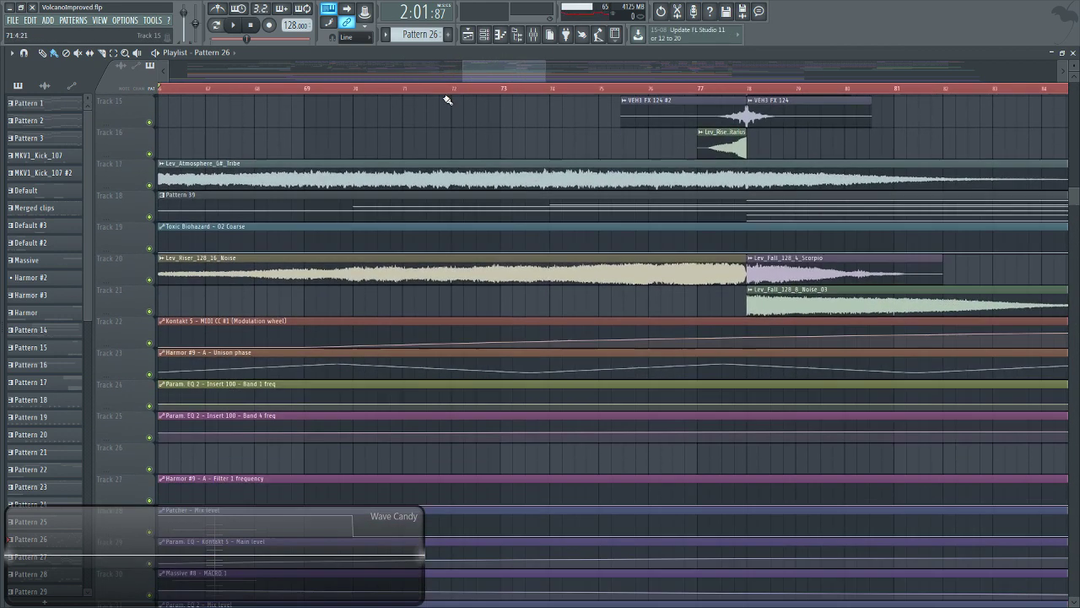
scroll(439, 126, "up", 5)
left_click(499, 36)
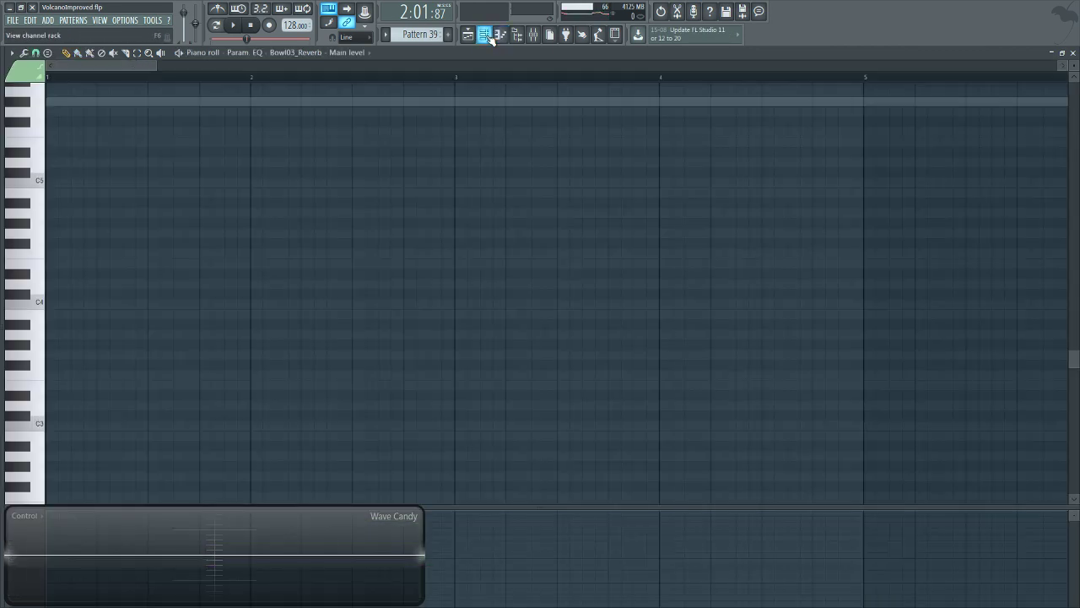
left_click(484, 35)
scroll(779, 446, "down", 4)
left_click(777, 339)
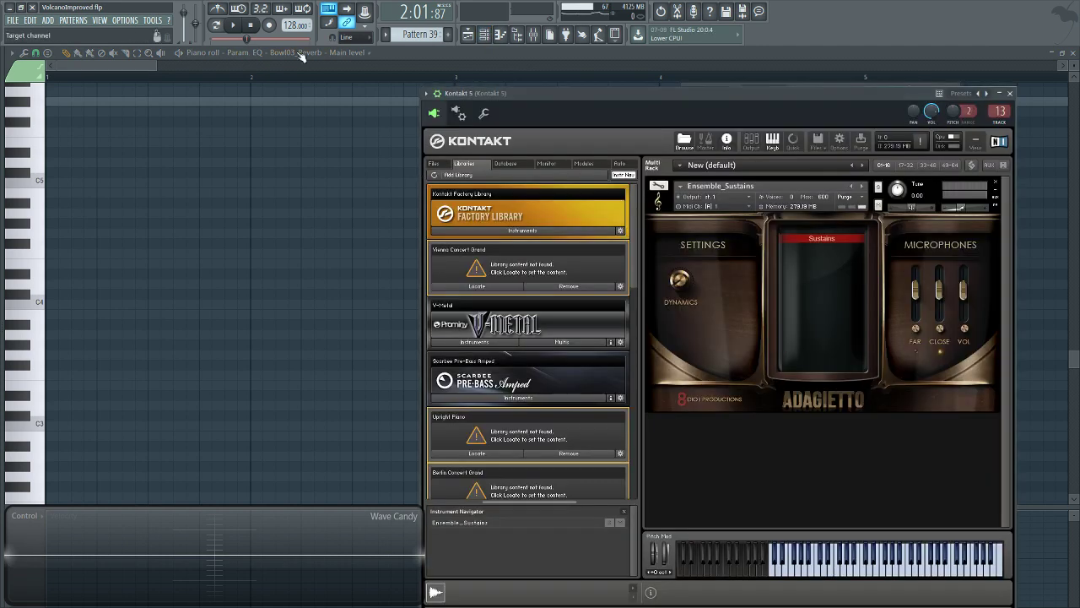
Play Pattern 39 in pattern mode and bring up the Kontakt 5 mixer track.
left_click(250, 25)
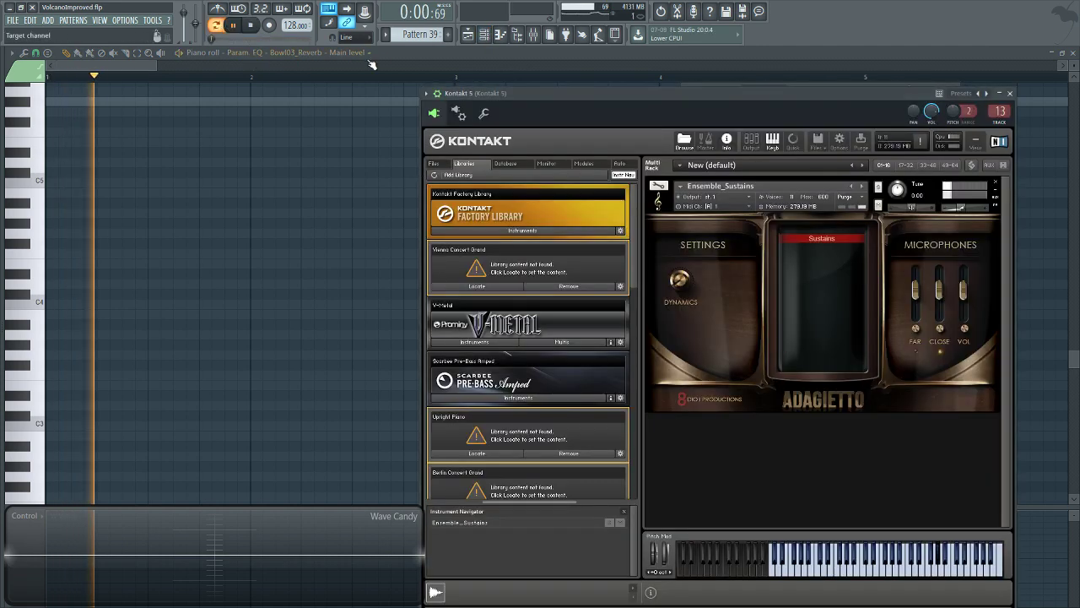
left_click(381, 137)
scroll(448, 110, "up", 4)
left_click(532, 38)
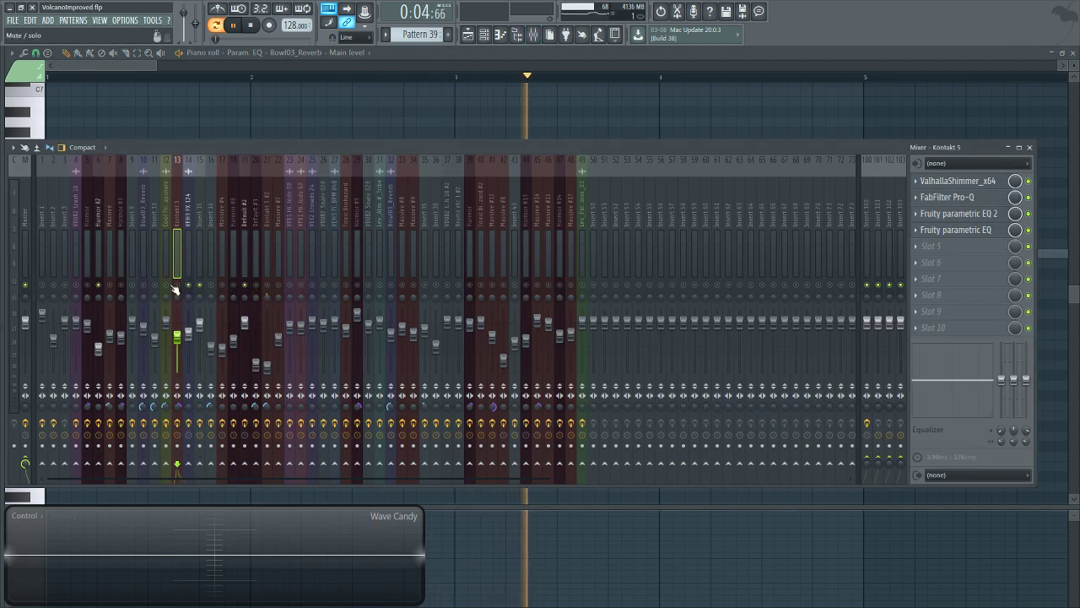
Review the Kontakt 5 track's effects, inspecting ValhallaShimmer, the FabFilter Pro-Q curve and Fruity parametric EQ 2.
left_click(965, 197)
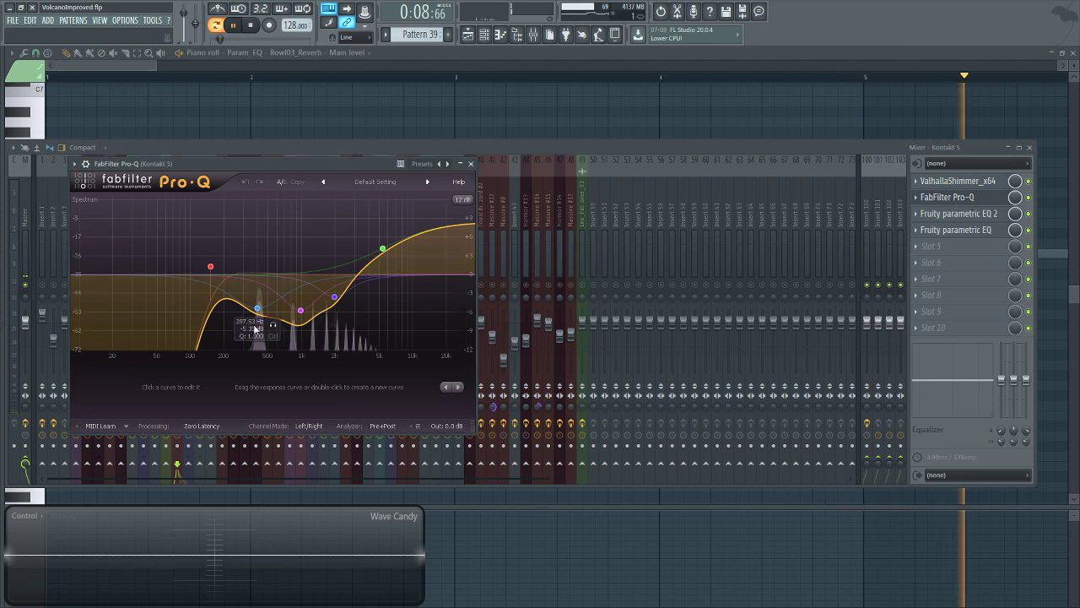
left_click(979, 181)
left_click(963, 198)
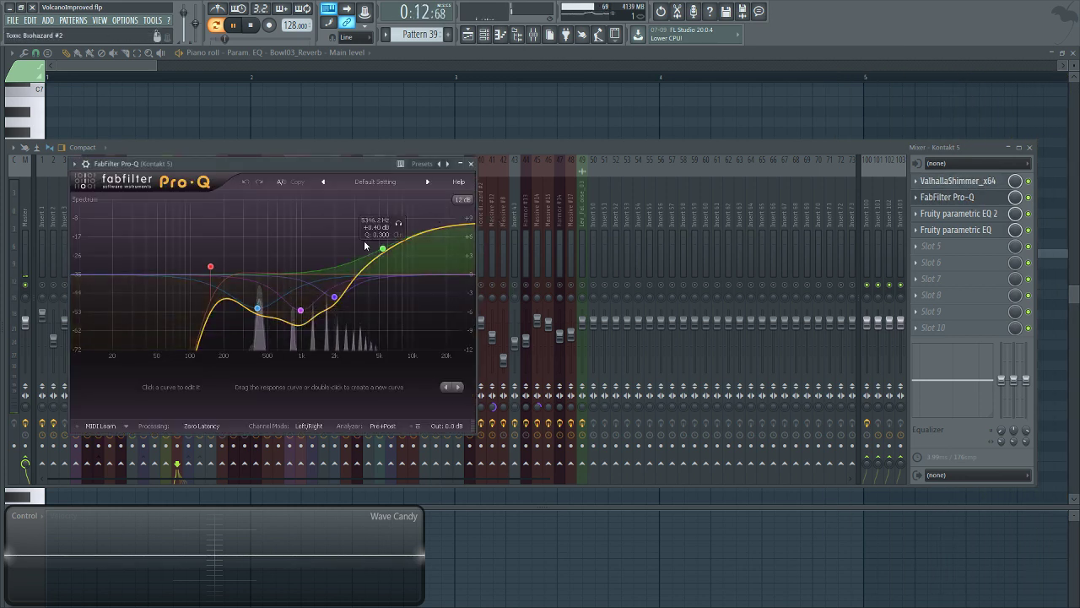
left_click(958, 213)
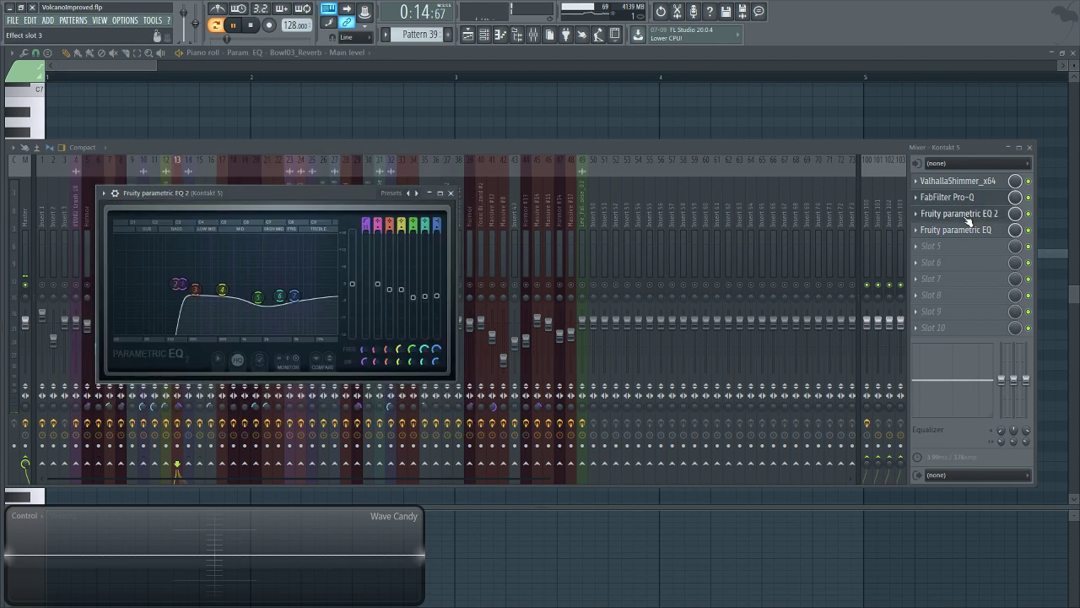
left_click(947, 197)
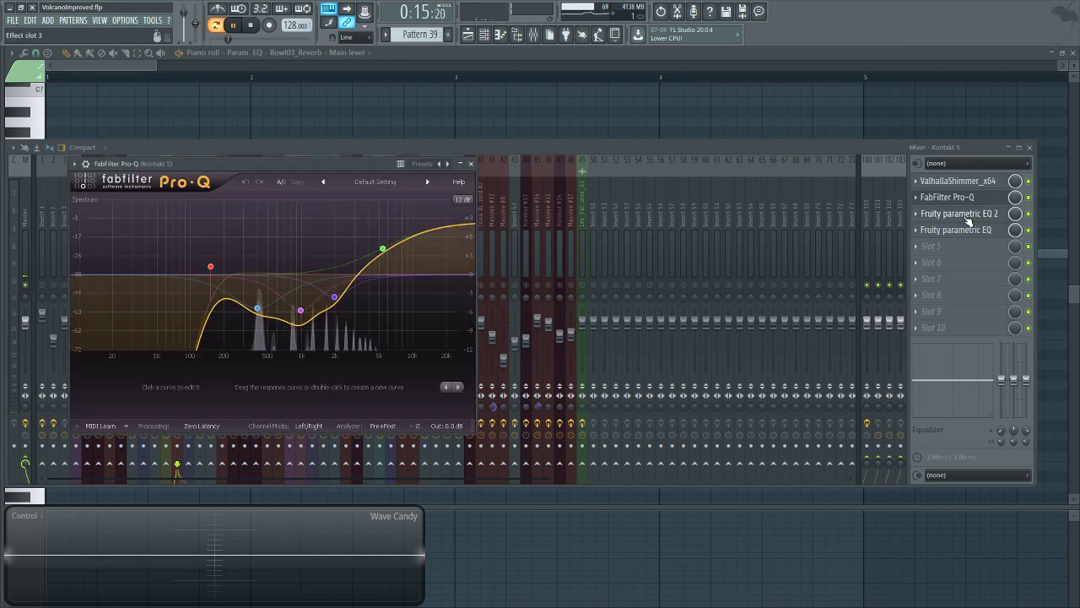
Return to the playlist and reopen Kontakt 5 from the channel rack along with its mixer track.
left_click(468, 35)
left_click(483, 35)
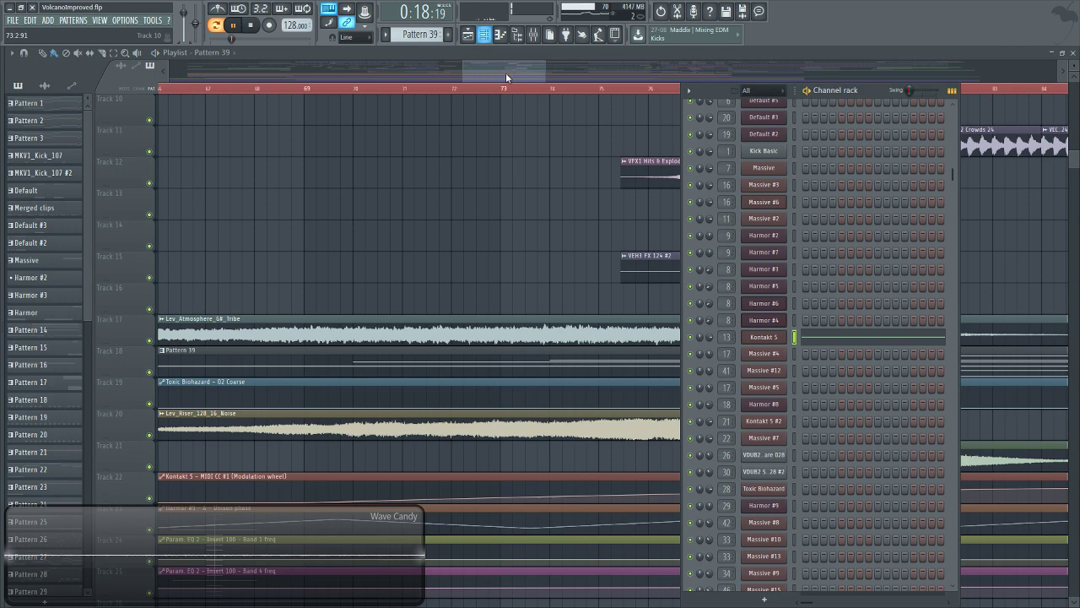
left_click(769, 341)
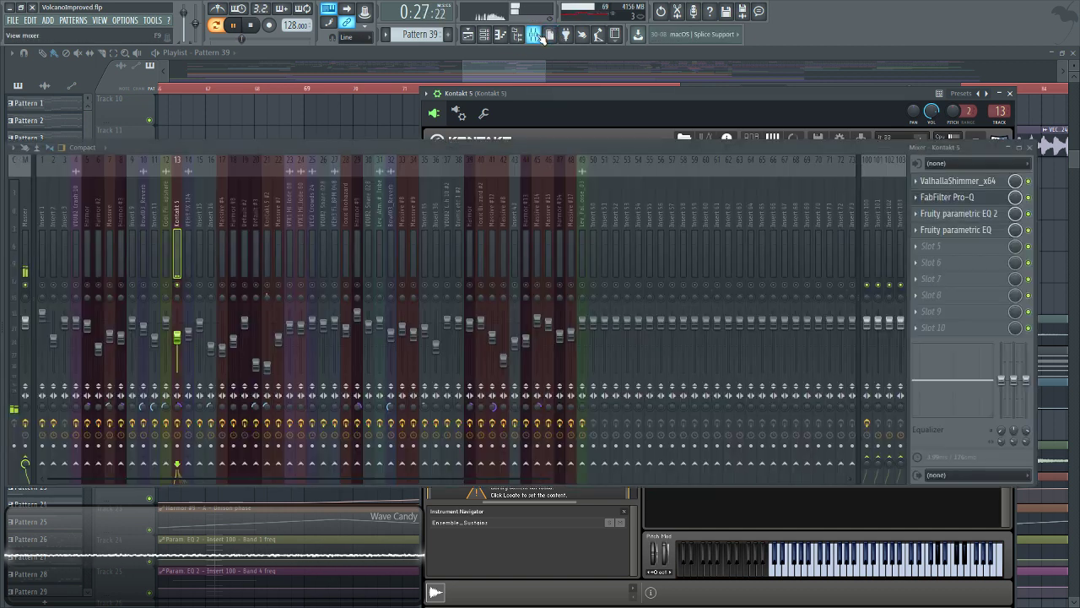
left_click(533, 34)
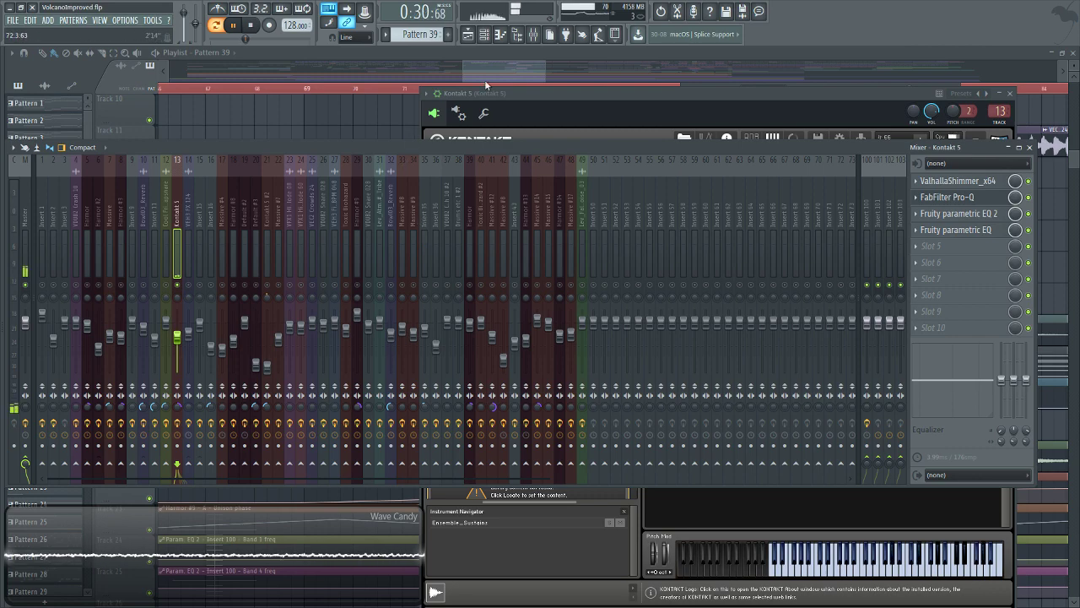
Stop Pattern 39 and take the Kontakt 5 mixer track out of solo.
left_click_drag(485, 79, 520, 85)
scroll(530, 373, "up", 5)
scroll(530, 373, "up", 4)
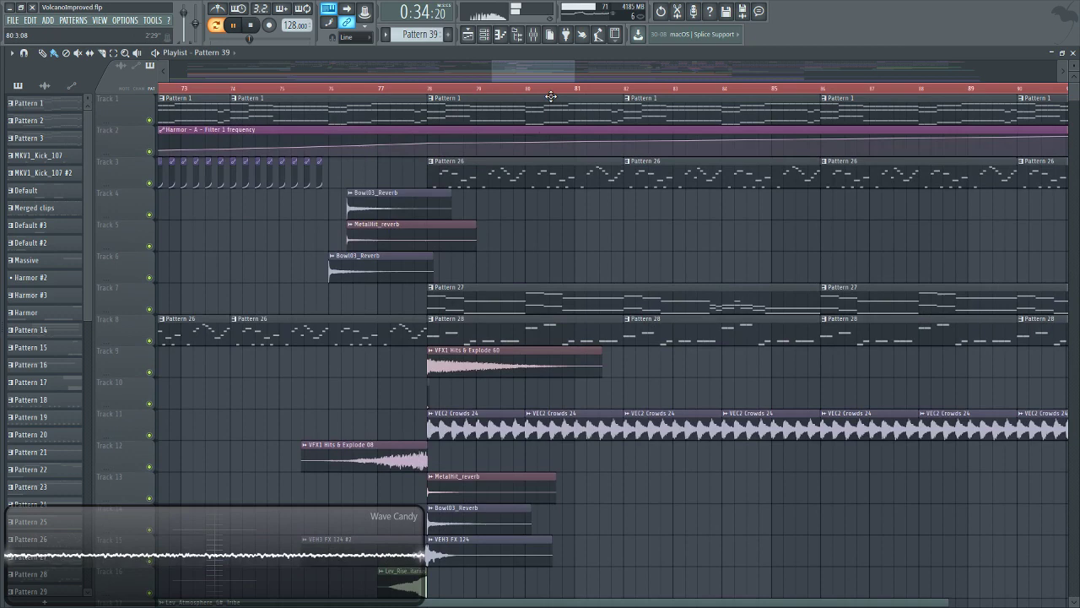
left_click(543, 40)
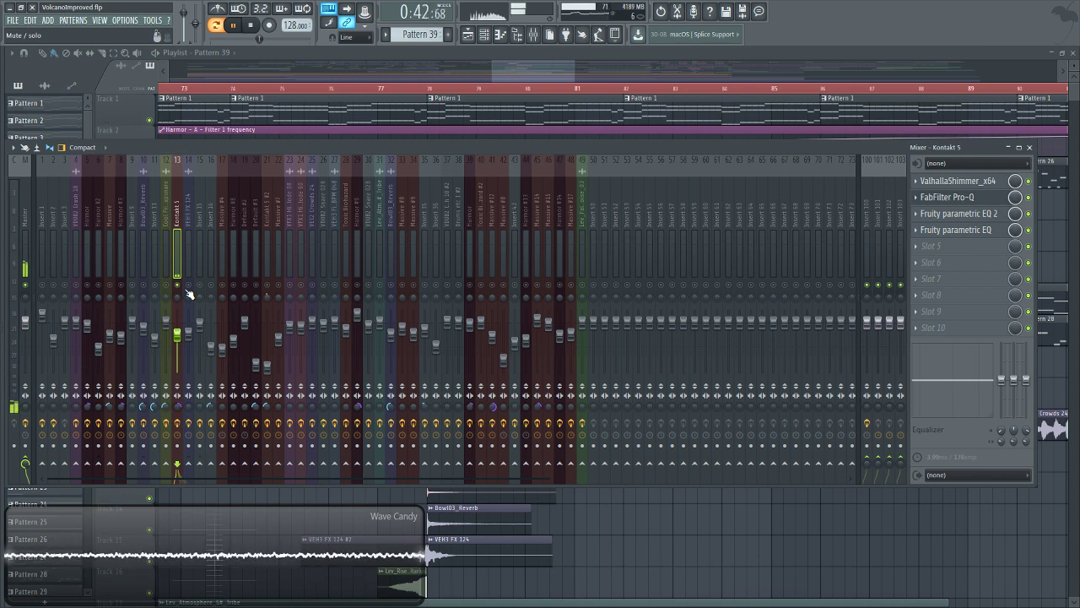
left_click(251, 30)
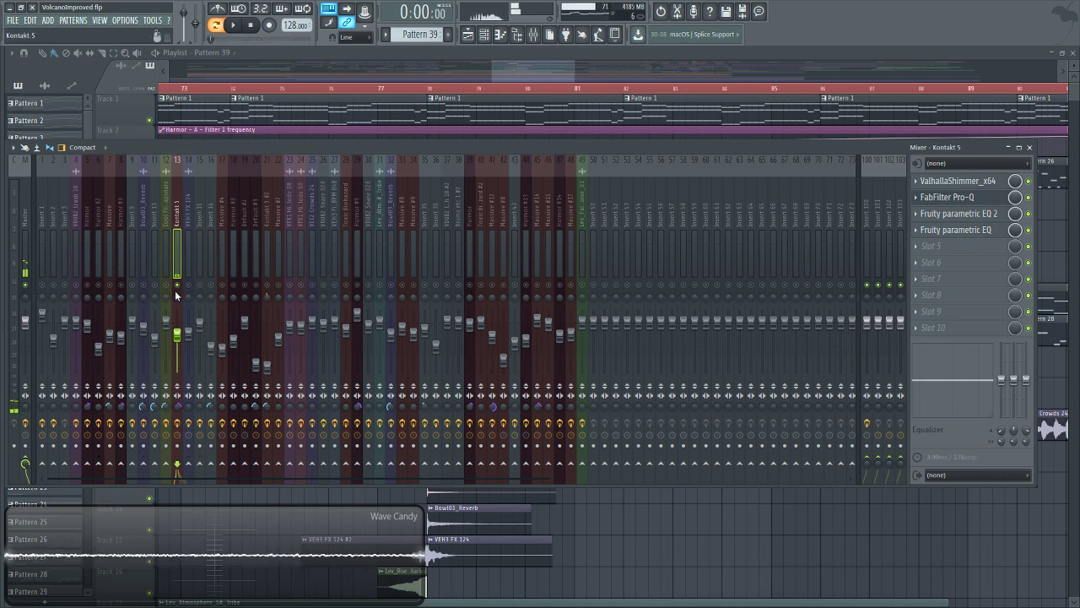
right_click(180, 290)
left_click(179, 289)
Play Pattern 1 on its own in pattern mode and open its Harmor synth from the channel rack.
mouse_move(509, 79)
left_mouse_down()
mouse_move(484, 63)
mouse_move(492, 70)
left_mouse_up()
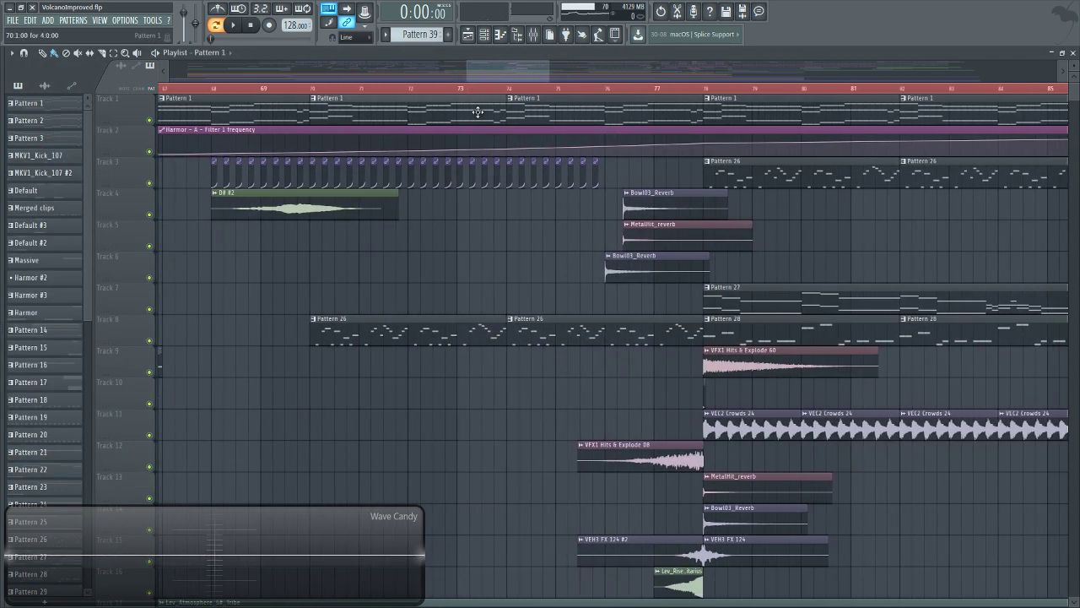
left_click(477, 110)
left_click(483, 34)
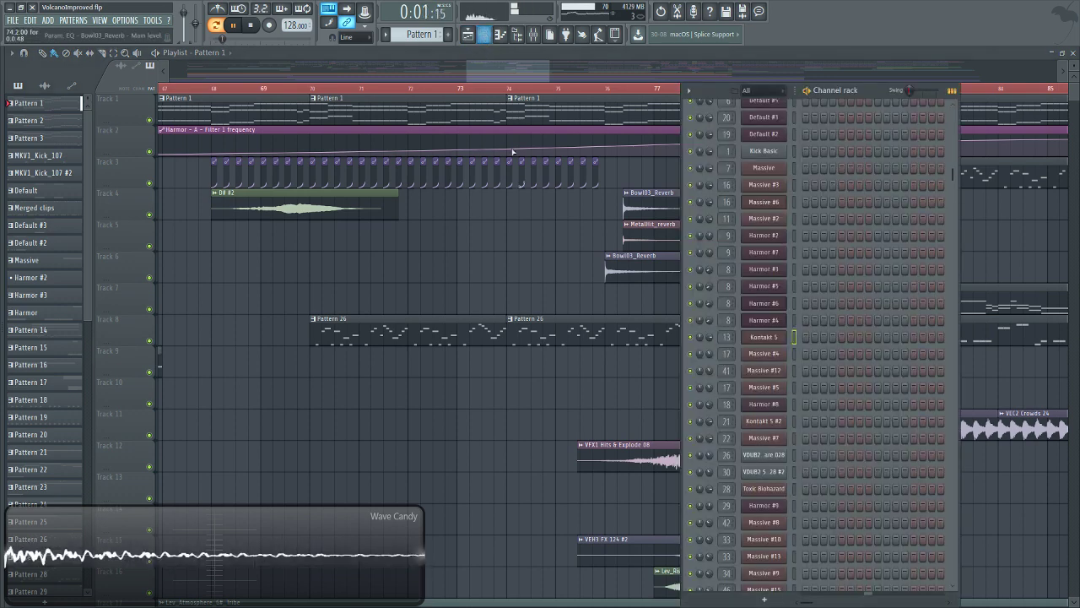
left_click(777, 219)
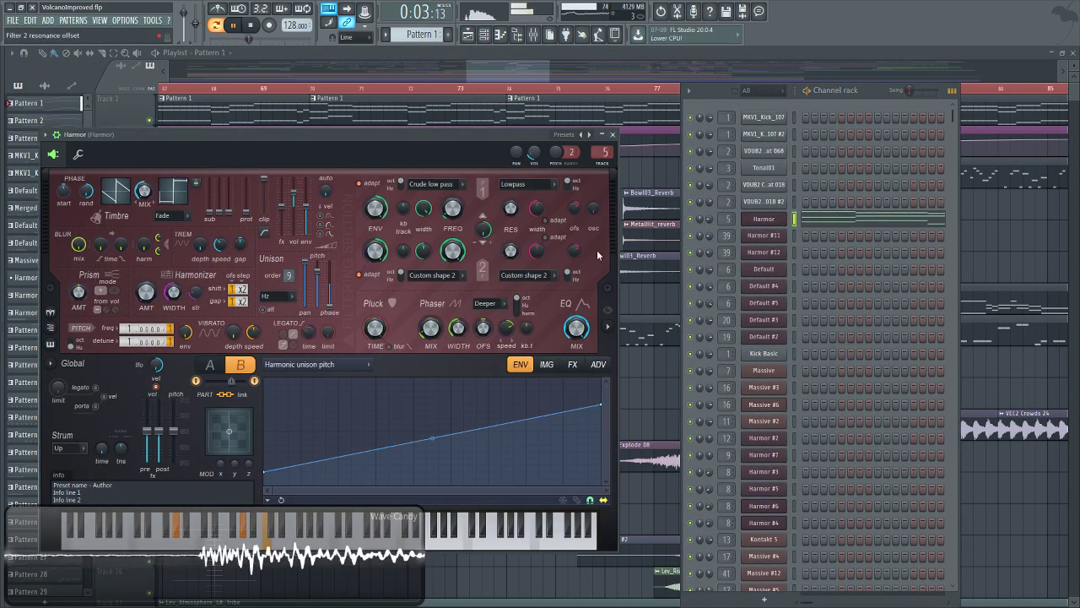
Show Harmor's part A settings and its spectrum display while Pattern 1 plays, and stop the playback.
left_click(213, 365)
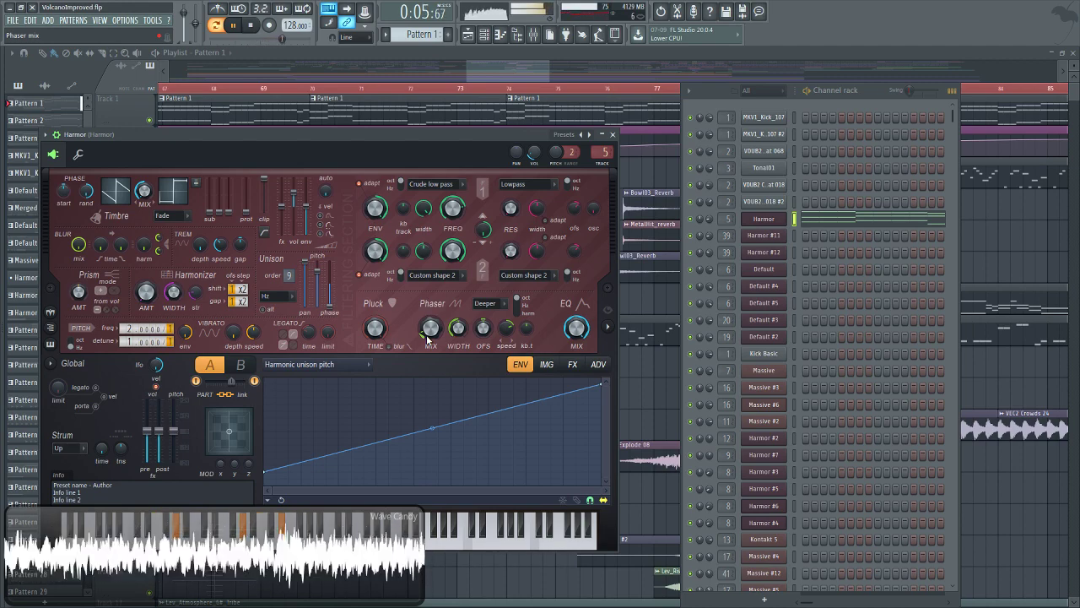
left_click(608, 327)
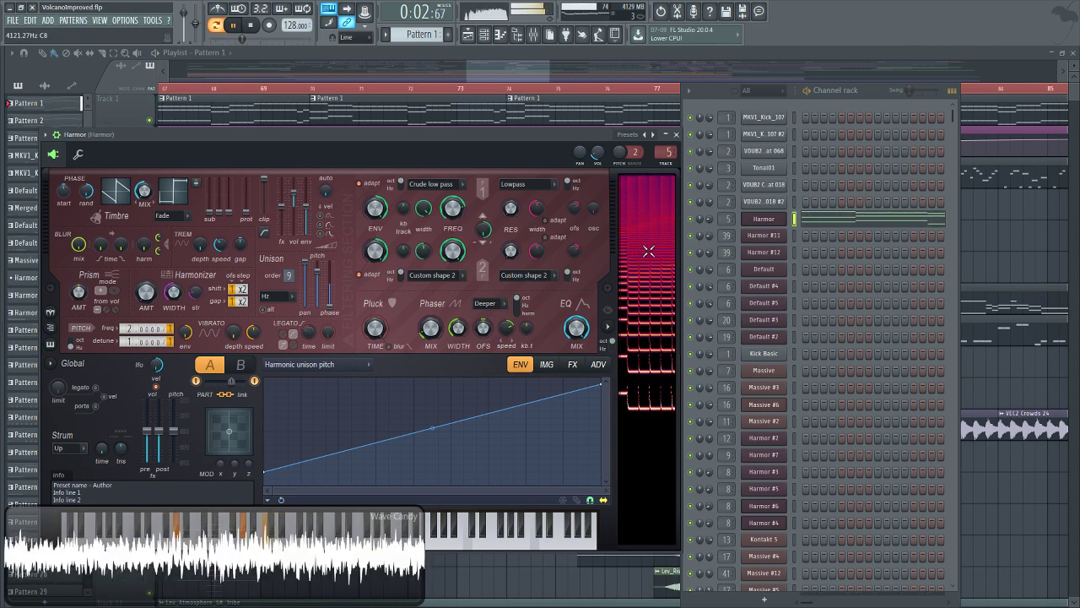
left_click(250, 26)
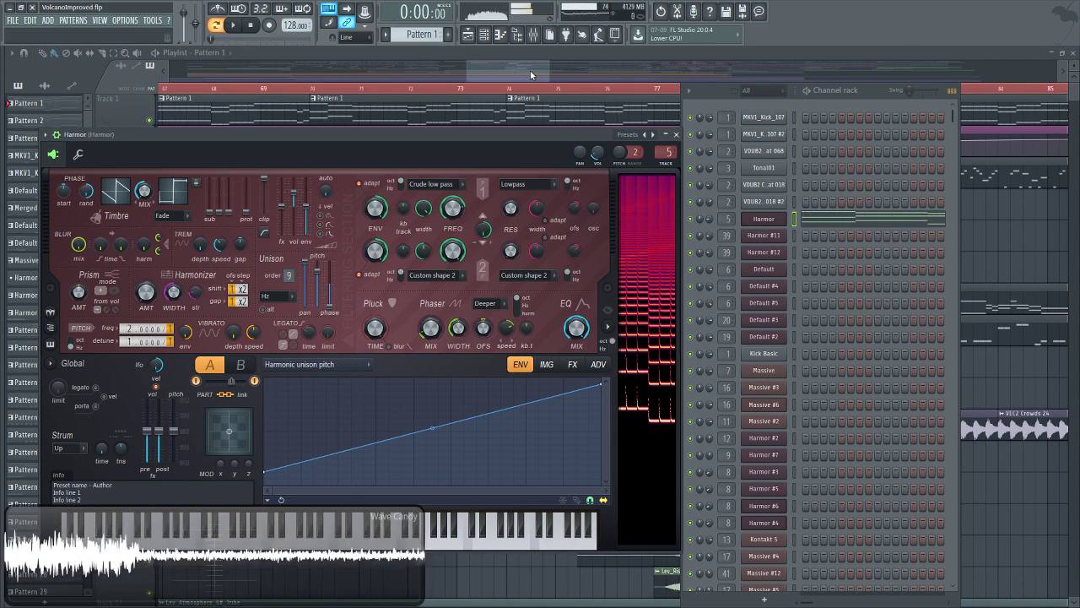
Return to the playlist and play the arrangement in song mode from bar 78, stopping after a short listen.
left_click(534, 73)
scroll(534, 73, "right", 1)
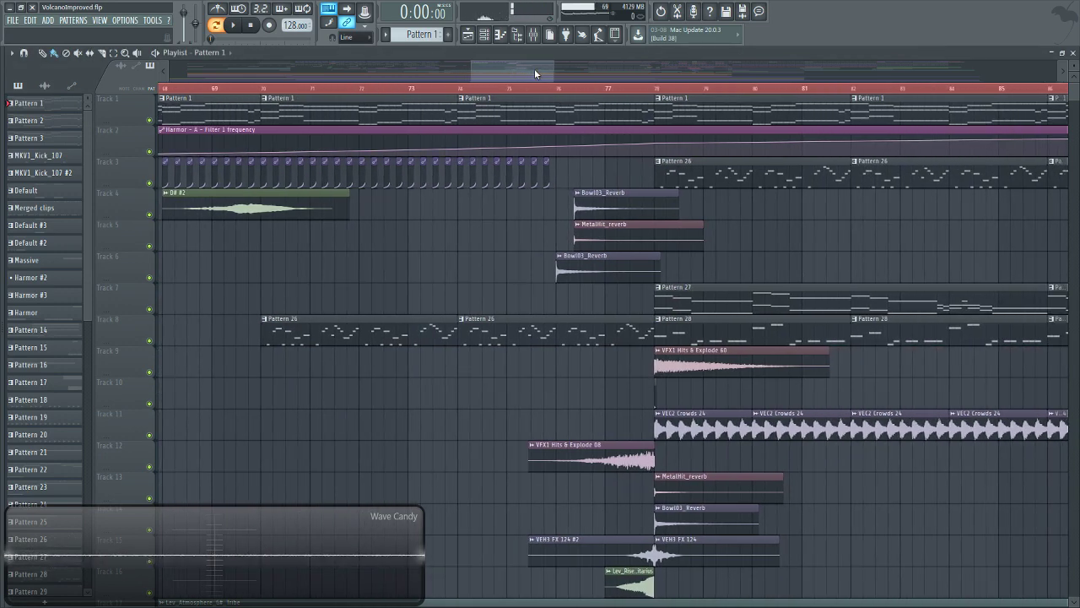
scroll(410, 332, "down", 3)
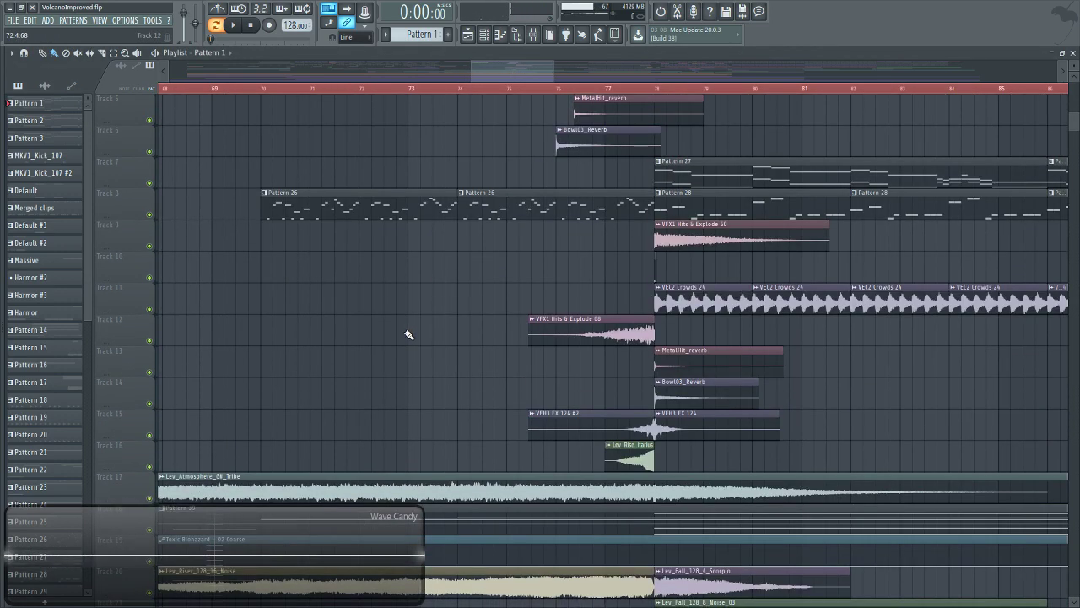
scroll(410, 333, "up", 3)
scroll(451, 203, "down", 9)
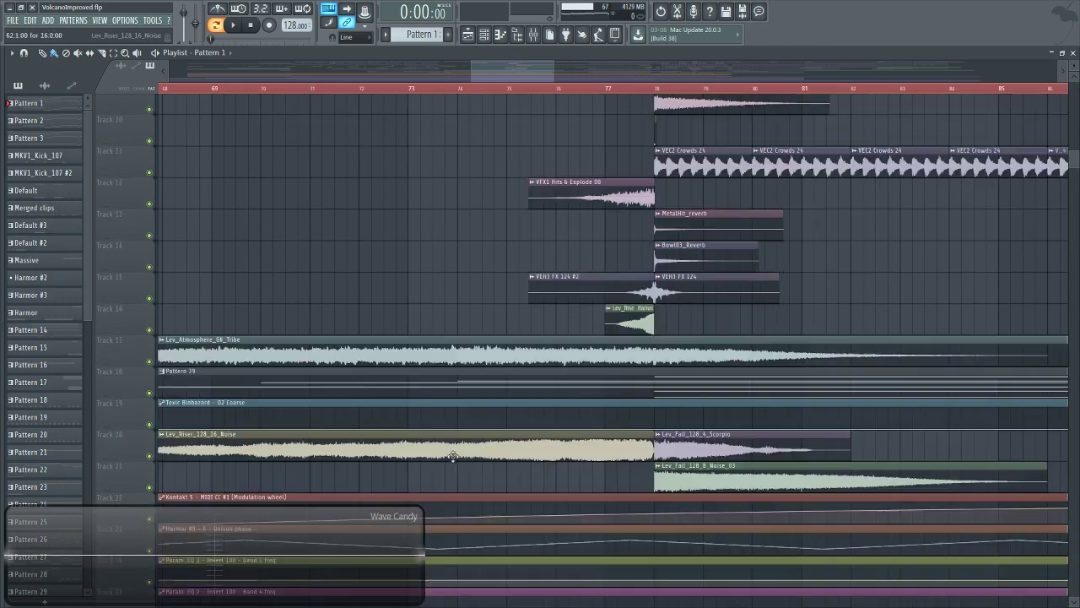
scroll(456, 91, "down", 3)
scroll(507, 244, "up", 9)
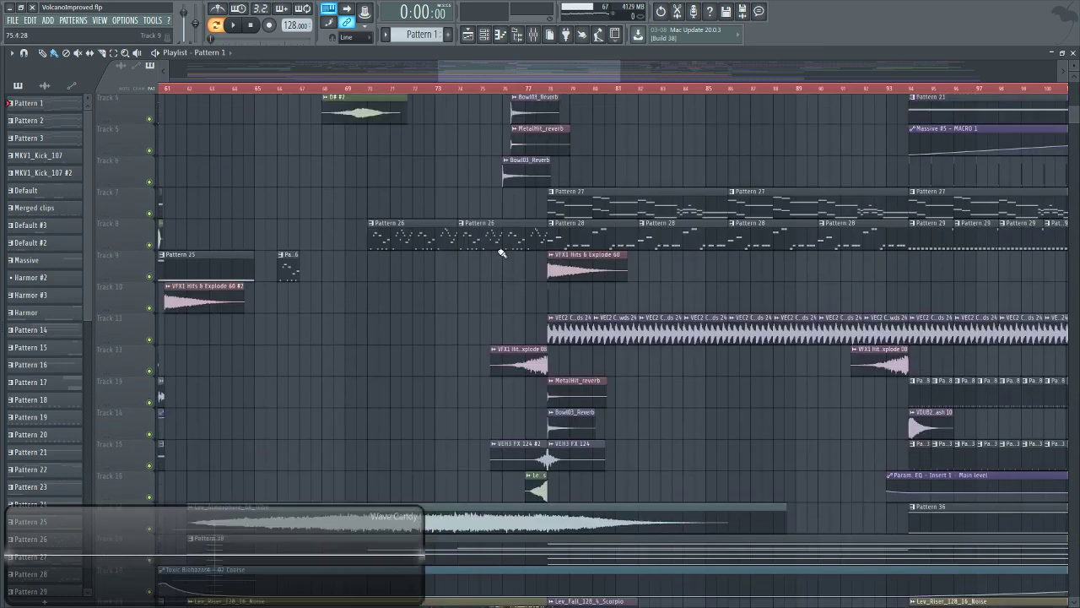
left_click(549, 88)
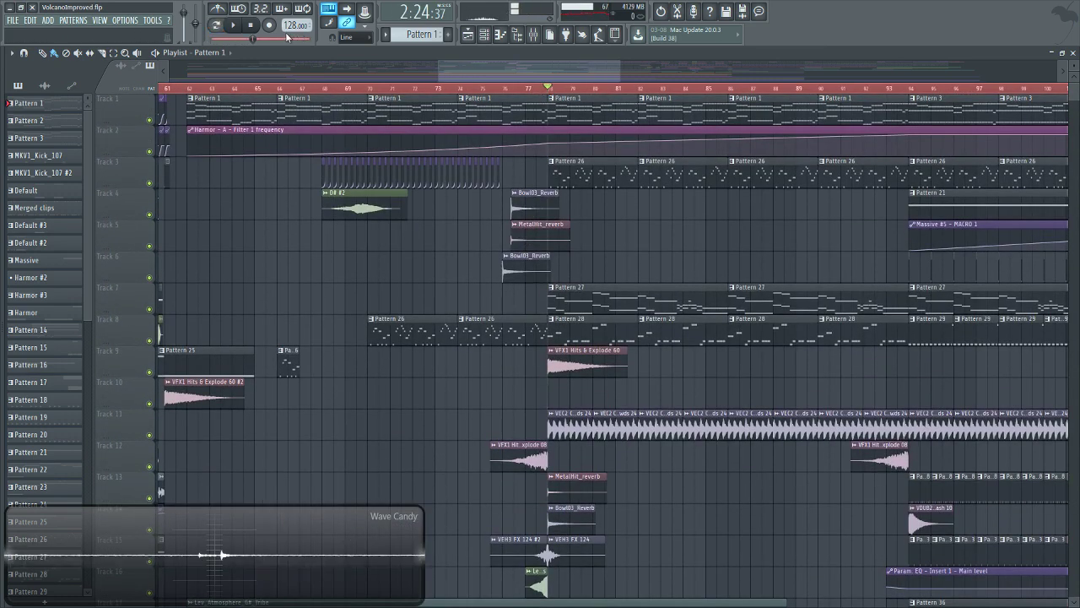
left_click(232, 26)
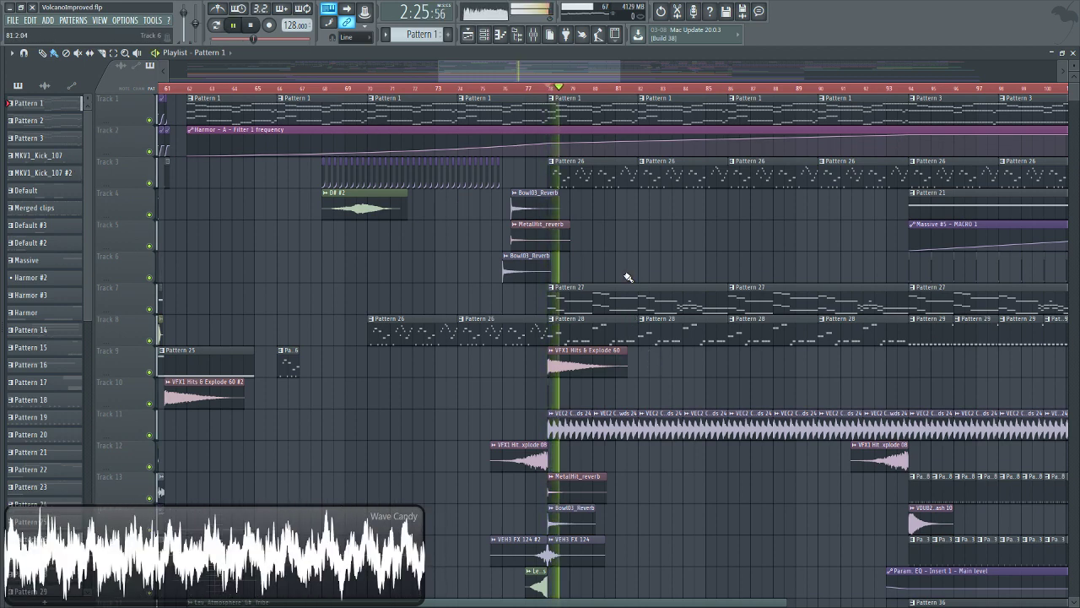
key("space")
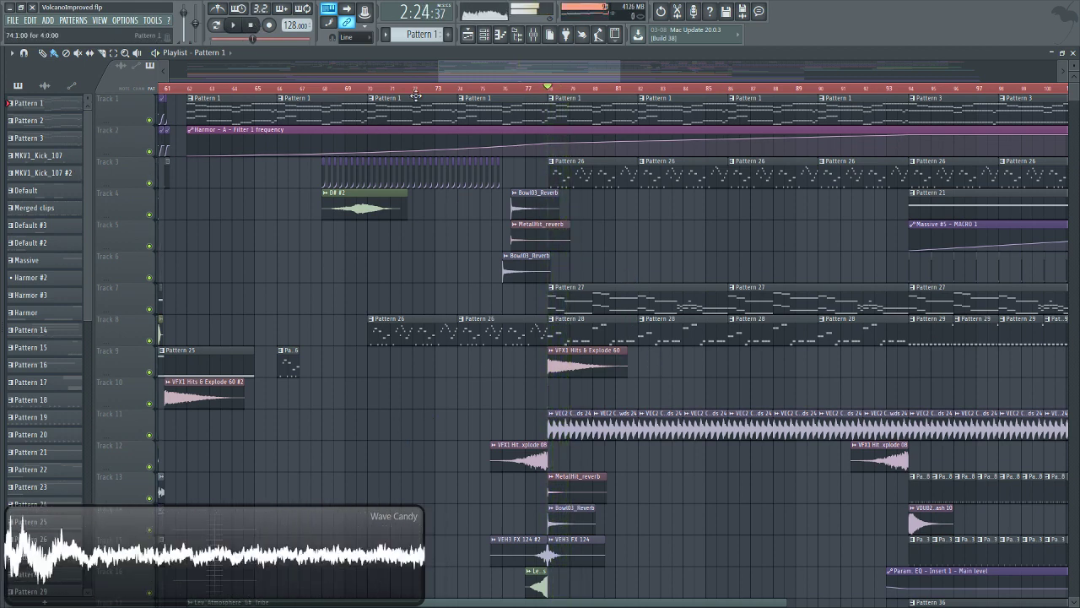
Play the arrangement from bar 76 to hear the lead-in to the new section.
left_click(507, 88)
scroll(507, 88, "up", 5)
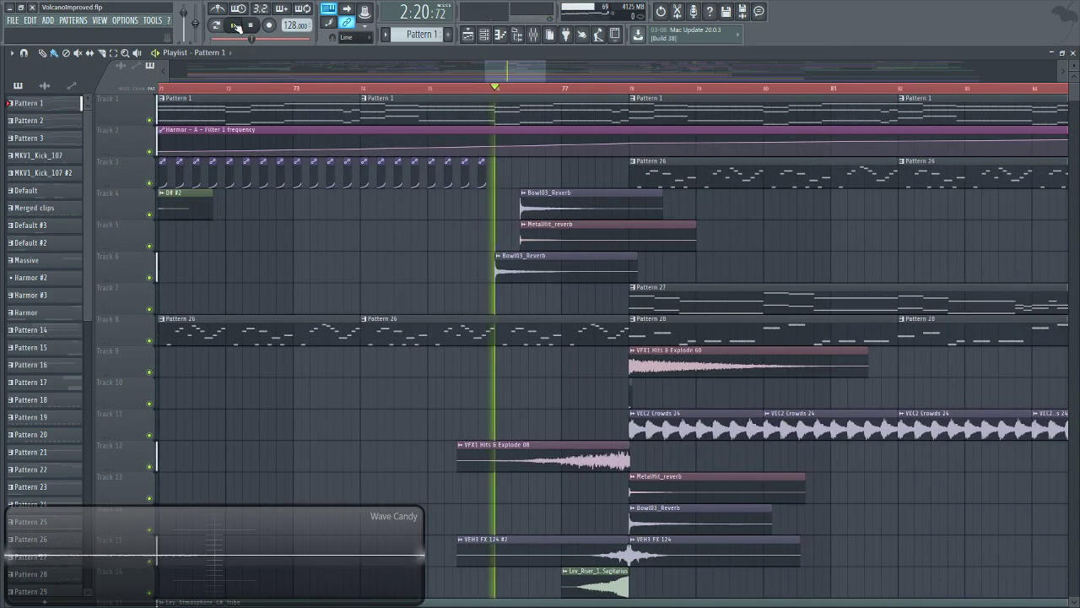
left_click(237, 26)
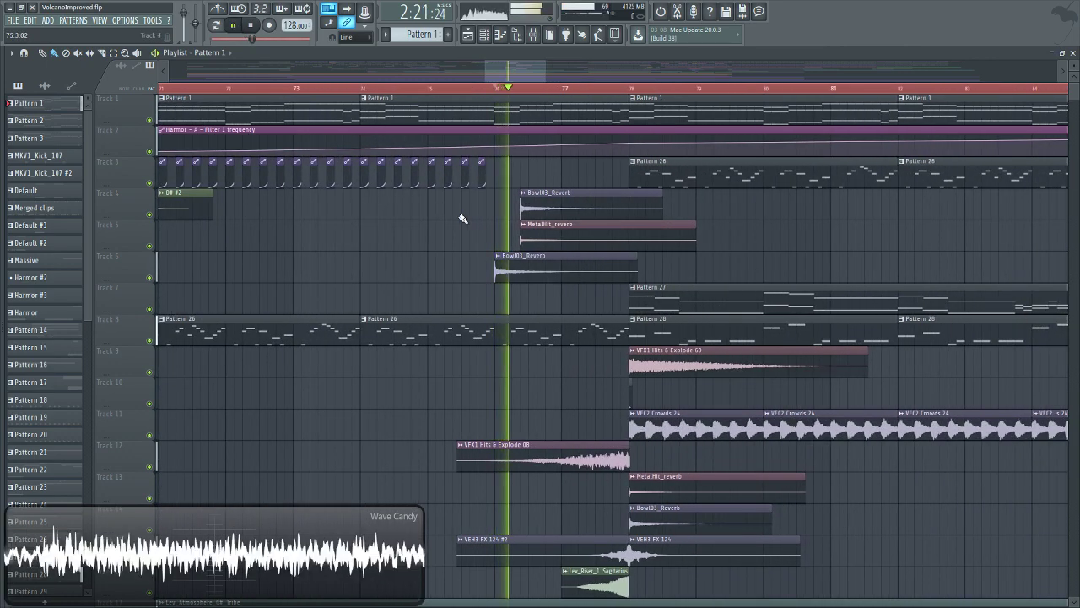
Close the playlist, the Harmor and Massive #6 windows, and all remaining plugin windows.
left_click(1071, 53)
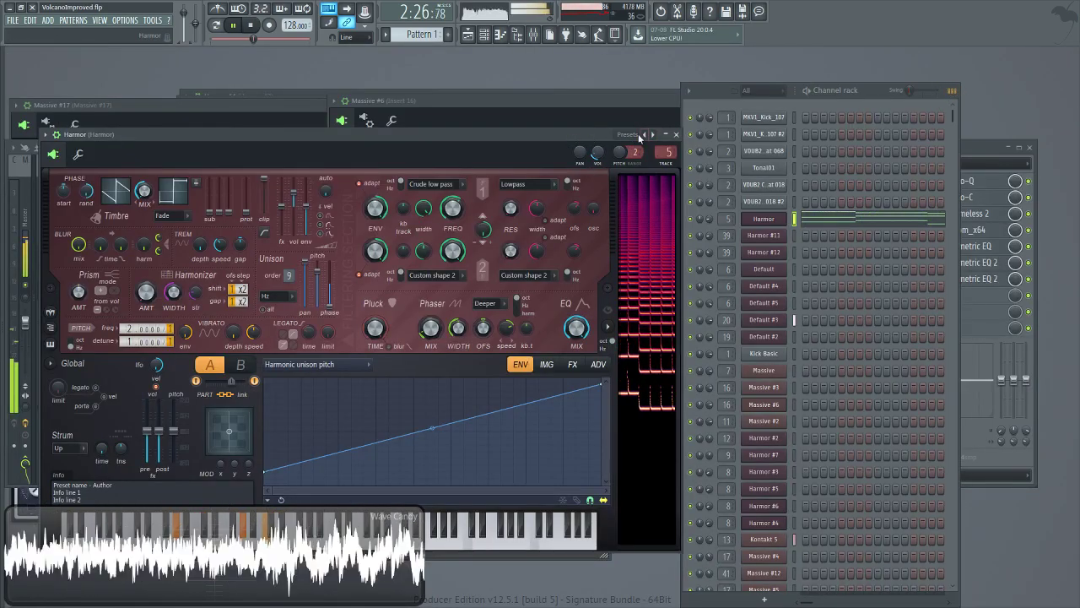
left_click(676, 133)
left_click(521, 108)
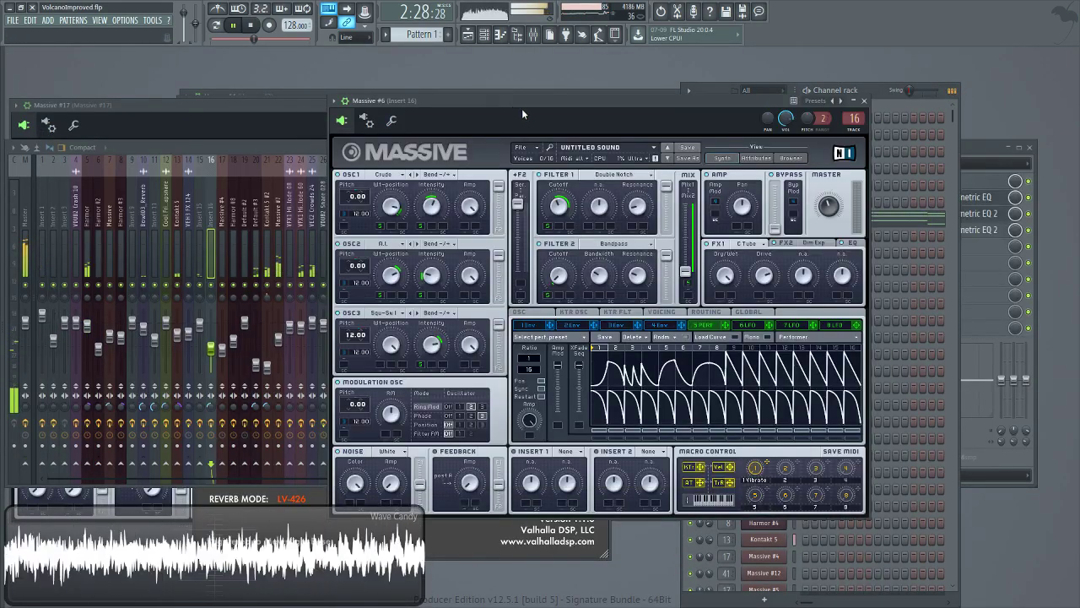
left_click(864, 100)
left_click(100, 21)
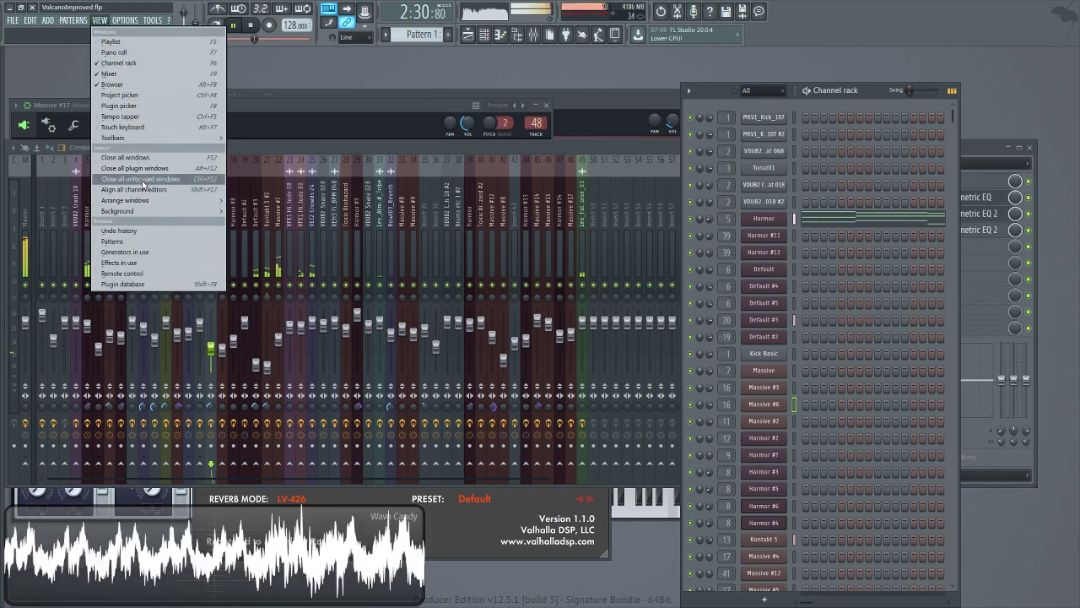
left_click(164, 170)
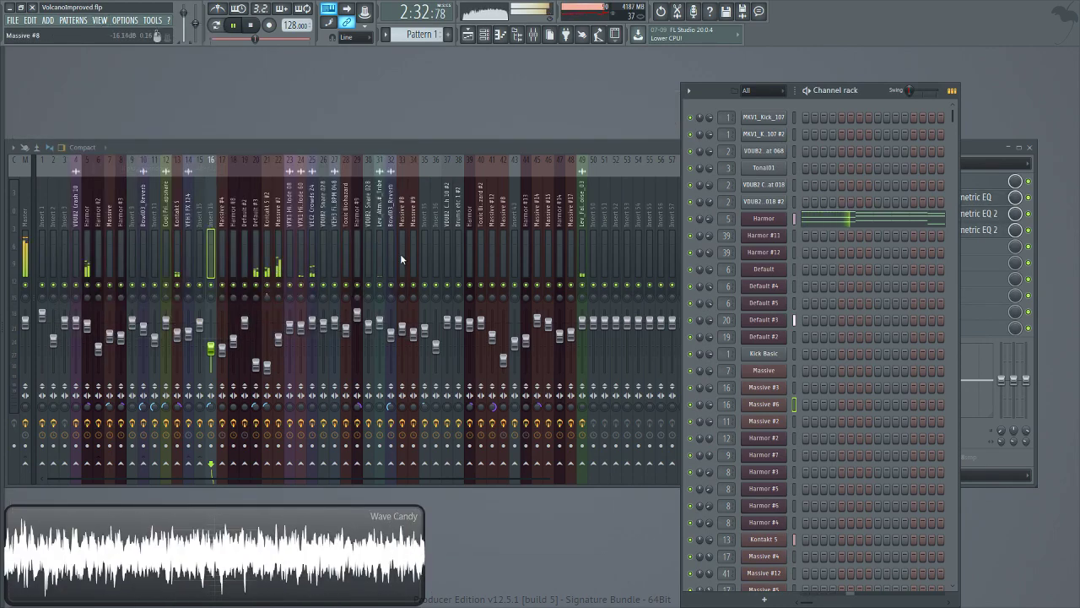
Bring the mixer forward, reopen the playlist, stop the song and look over the arrangement from bar 78 onward.
left_click(449, 148)
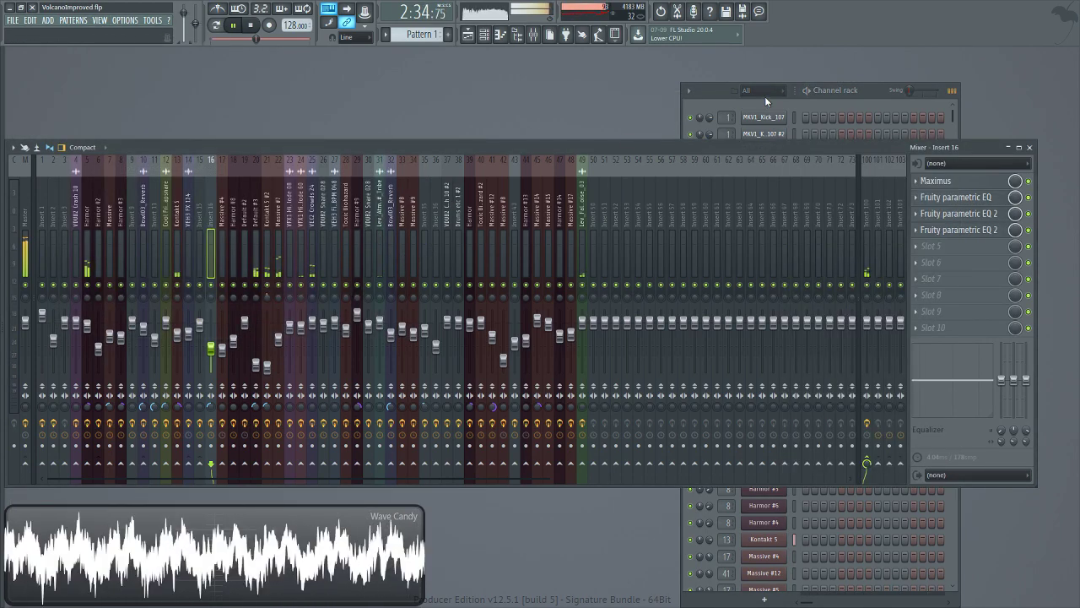
left_click(471, 35)
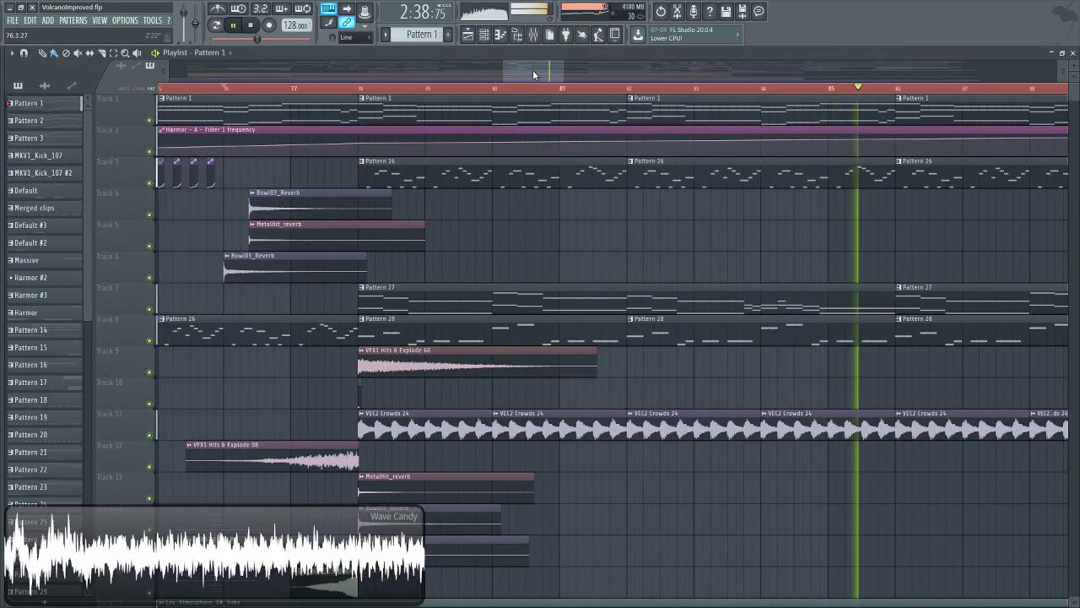
scroll(704, 218, "down", 3)
scroll(682, 388, "up", 3)
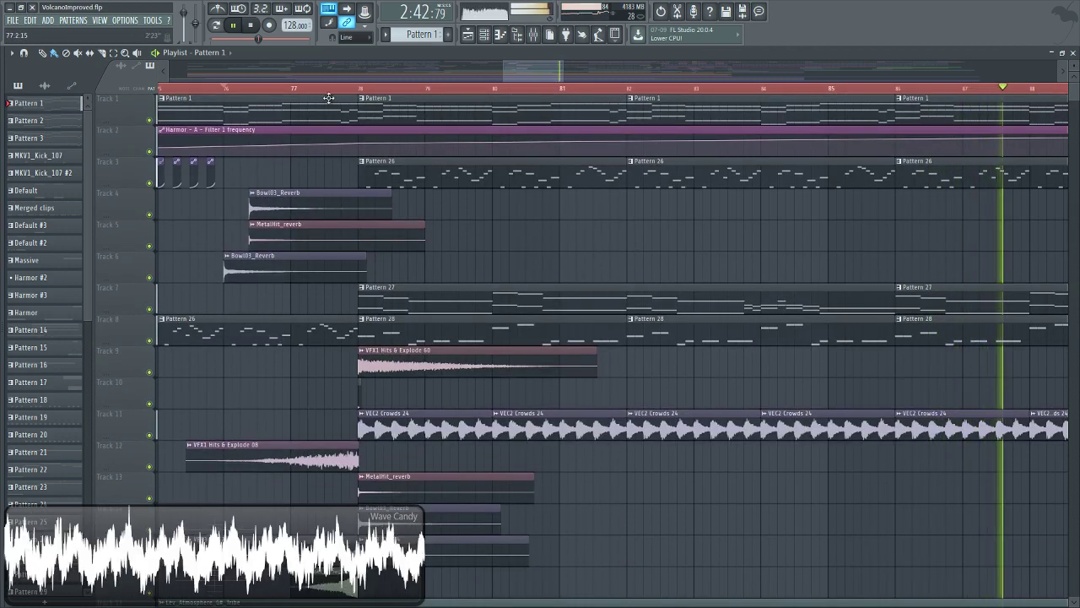
left_click(249, 26)
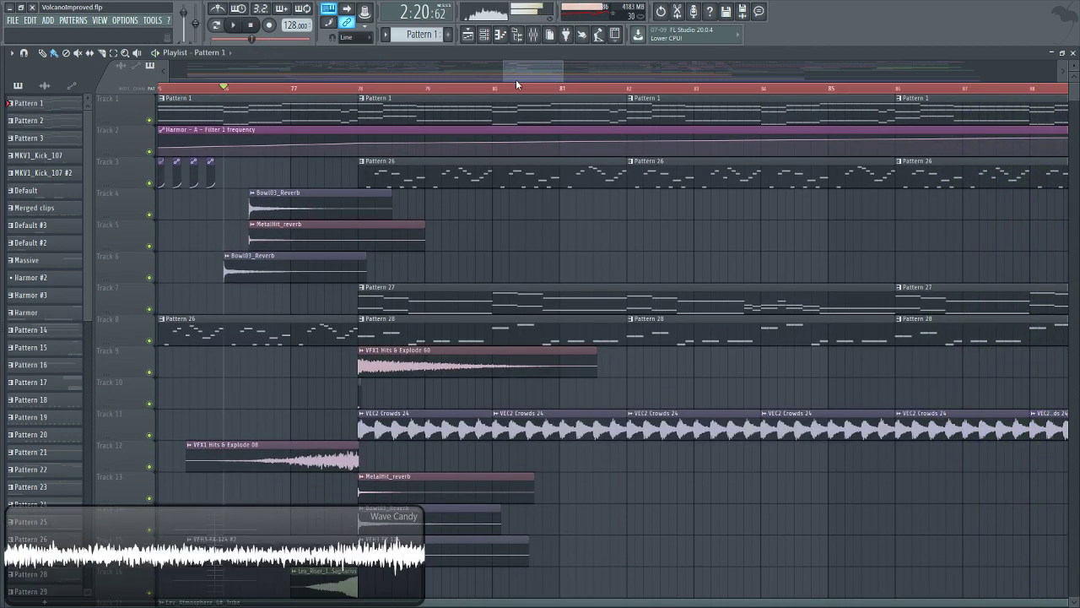
scroll(511, 88, "down", 4)
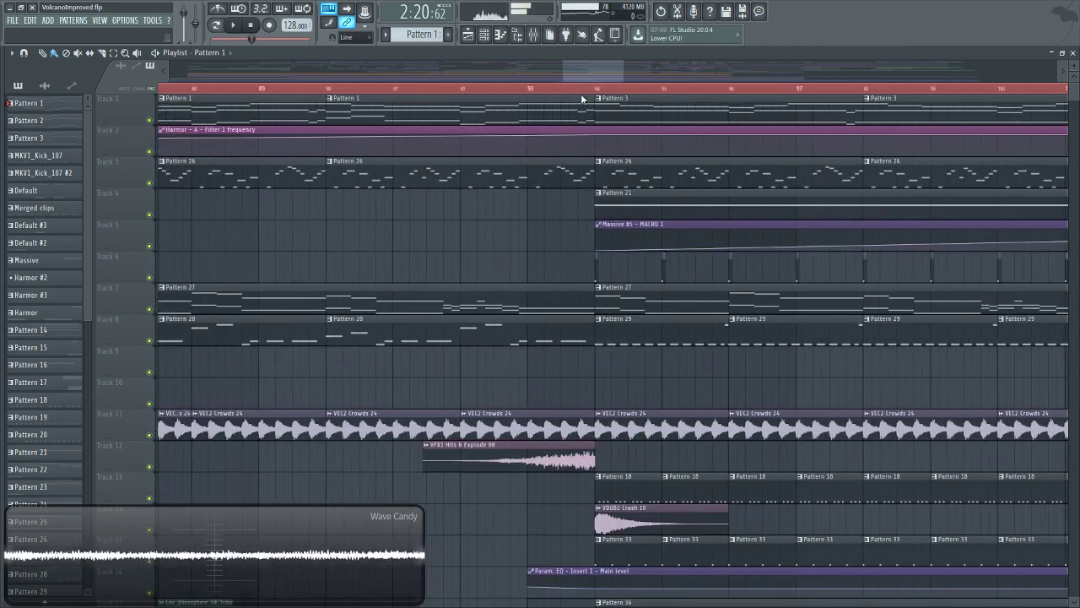
scroll(593, 92, "down", 4)
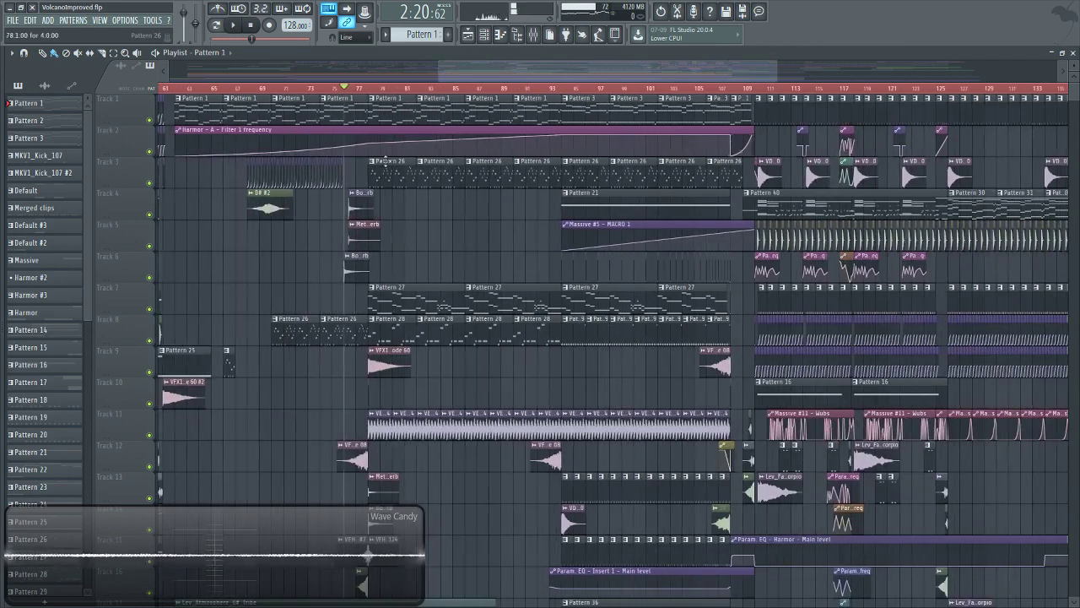
scroll(363, 93, "up", 5)
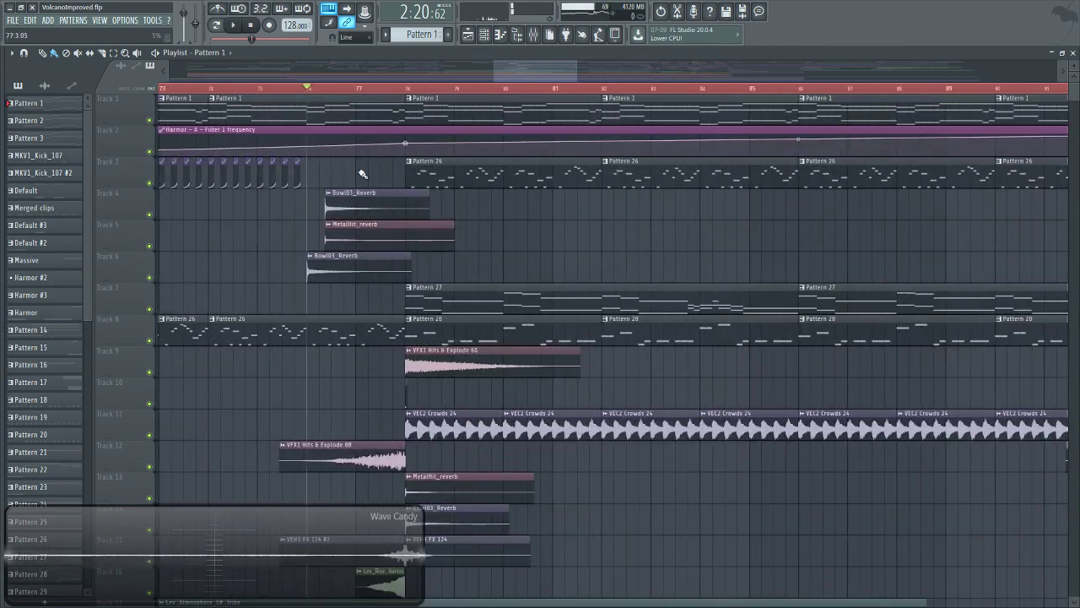
Select the Pattern 27 clip on Track 7, show the channel rack and switch to pattern mode.
left_click(442, 303)
left_click(485, 34)
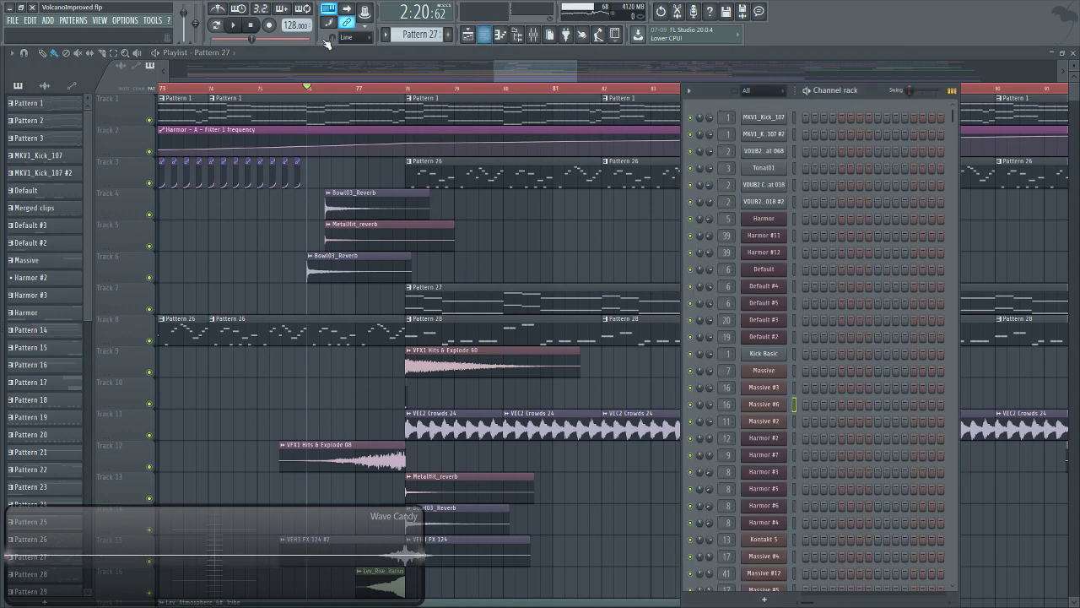
left_click(221, 26)
Open Kontakt 5 #2 from the channel rack, play Pattern 27 and move the plugin window higher to expose its keyboard.
left_click(533, 38)
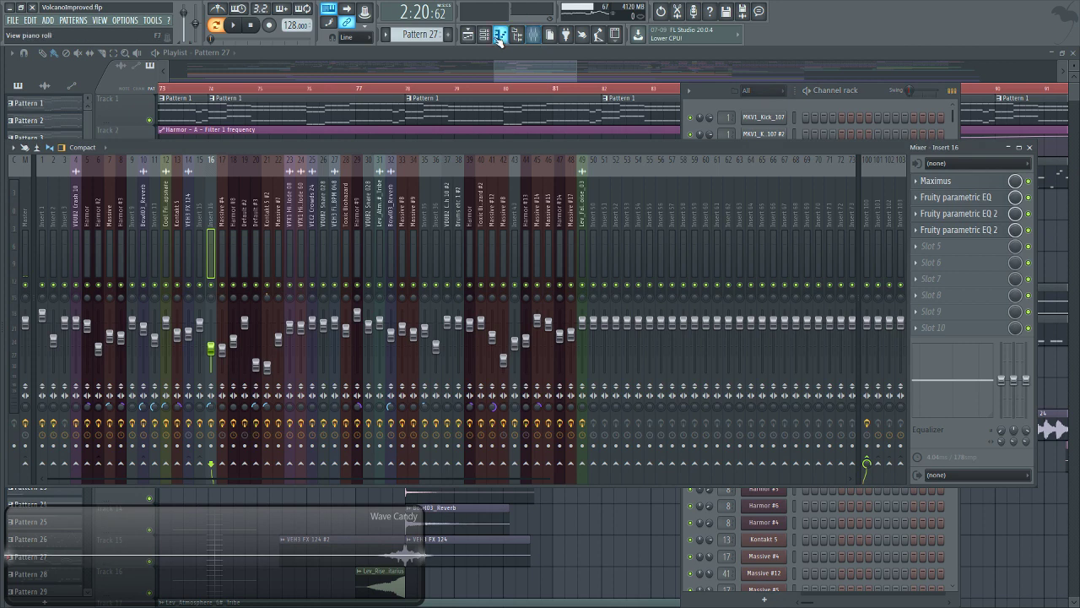
left_click(765, 122)
scroll(767, 343, "down", 10)
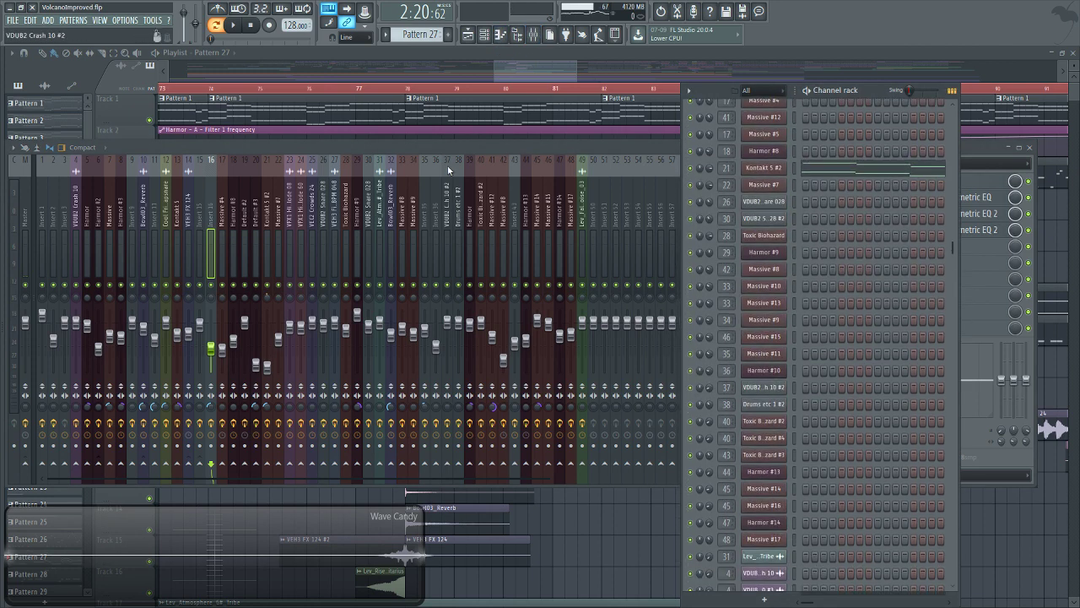
left_click(979, 152)
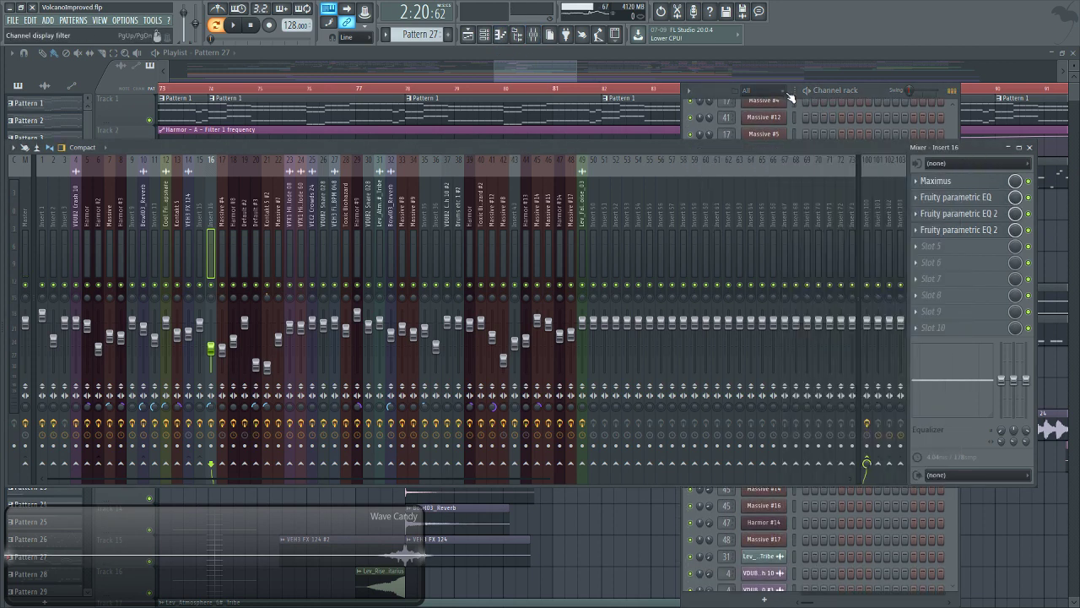
left_click(723, 98)
left_click(237, 25)
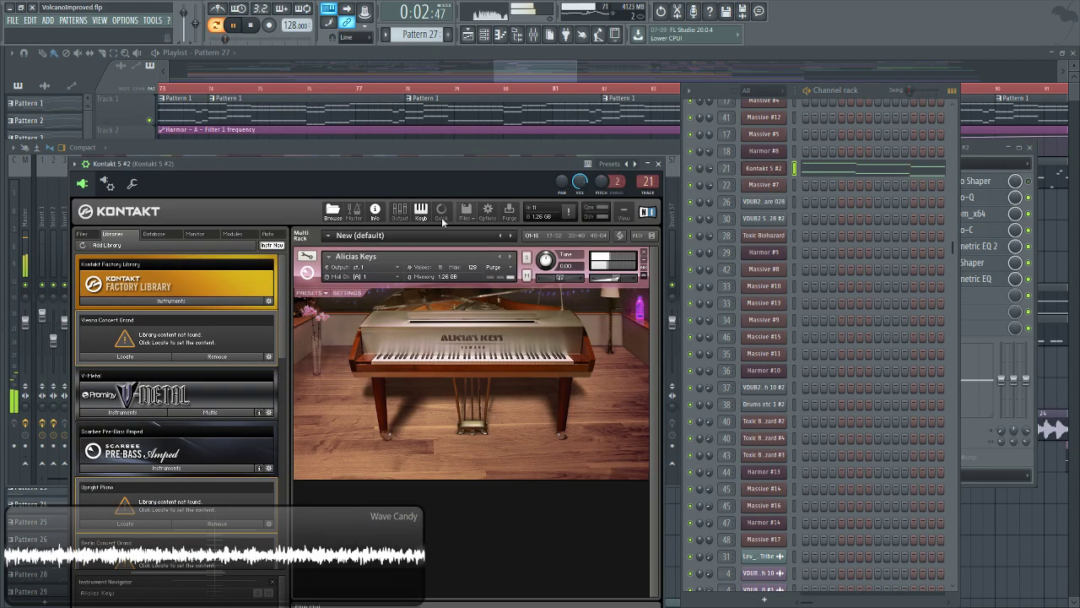
left_click_drag(296, 179, 309, 80)
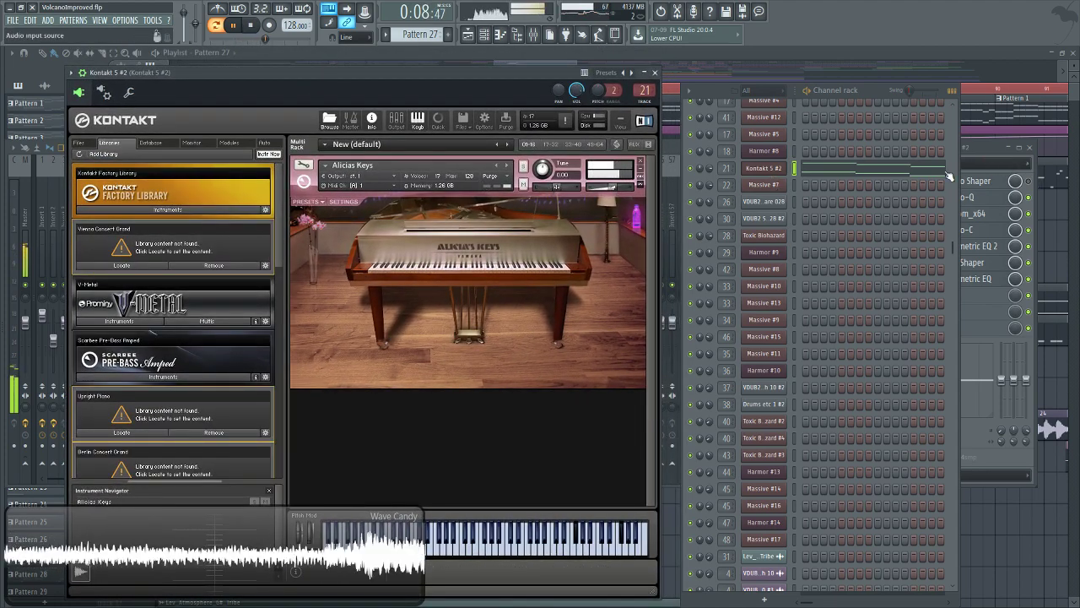
Review the Kontakt 5 #2 mixer effects: FabFilter Pro-Q, ValhallaRoom, FabFilter Pro-C and Fruity parametric EQ 2.
key("F9")
left_click(968, 201)
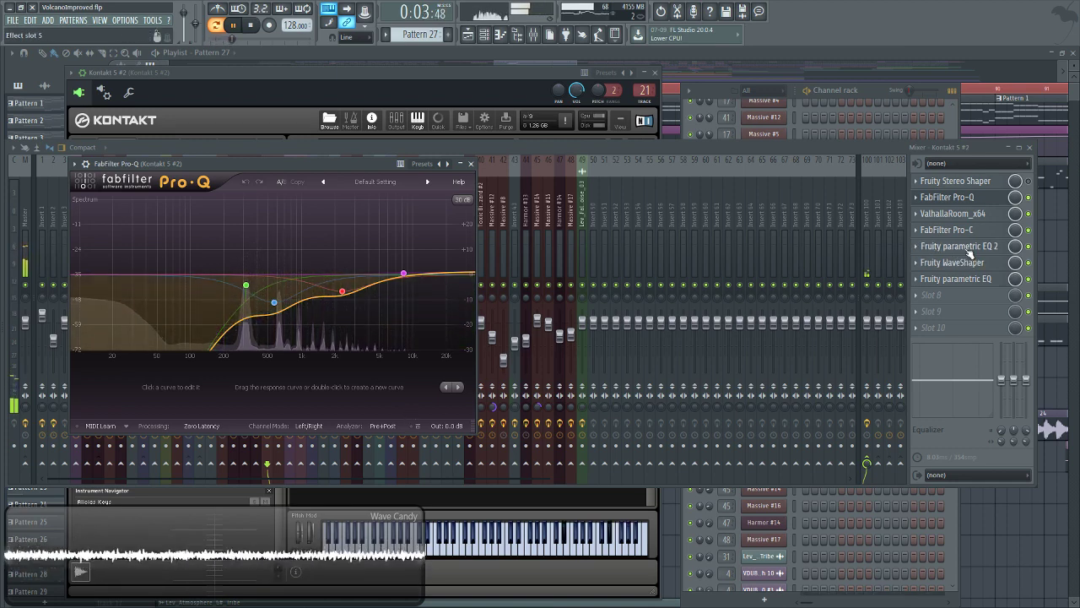
left_click(959, 245)
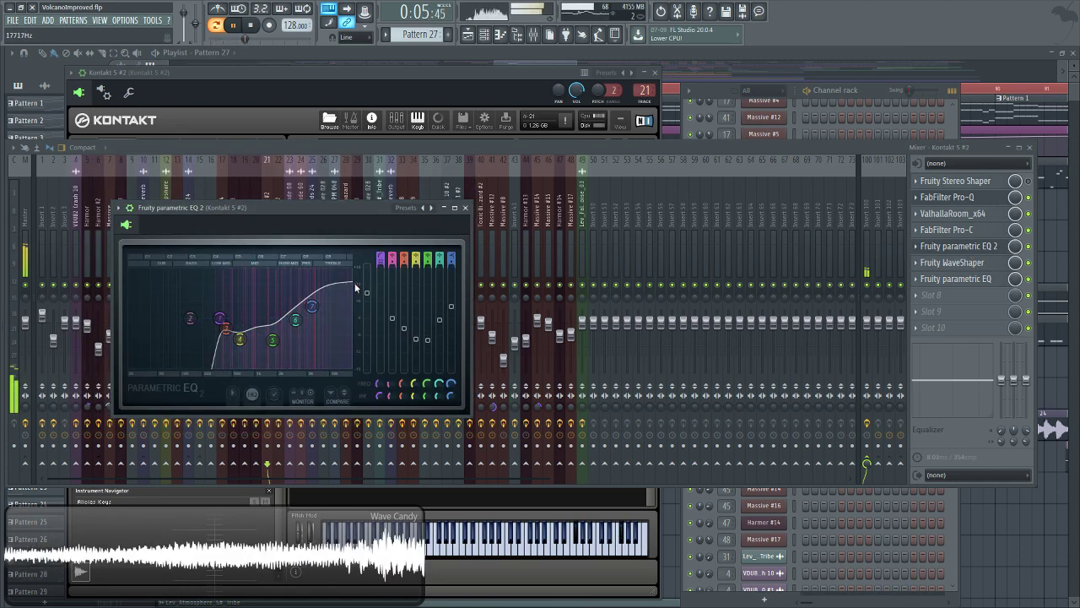
left_click(969, 216)
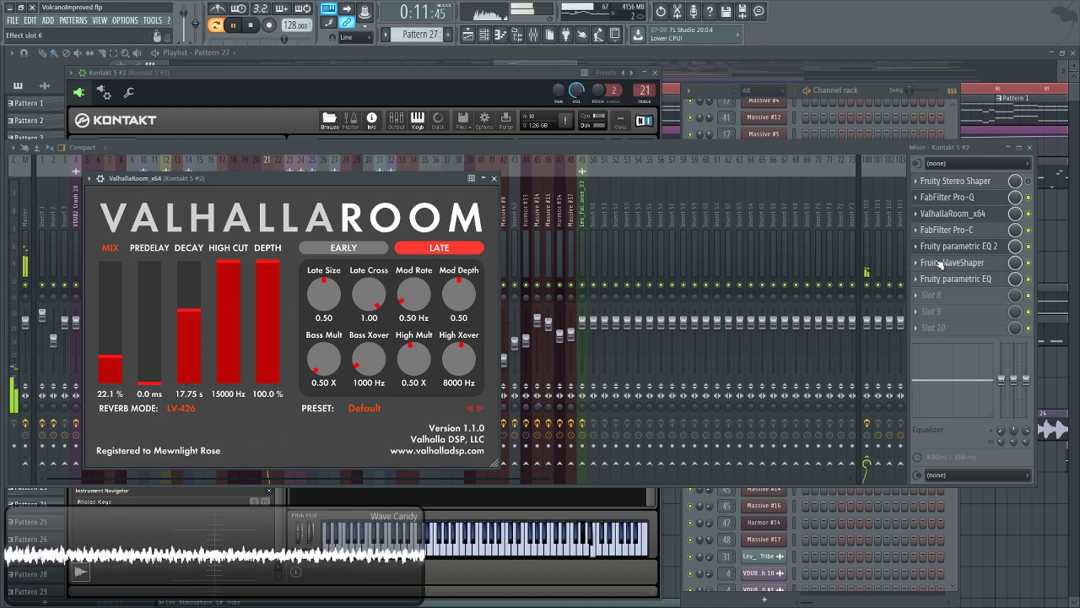
left_click(968, 231)
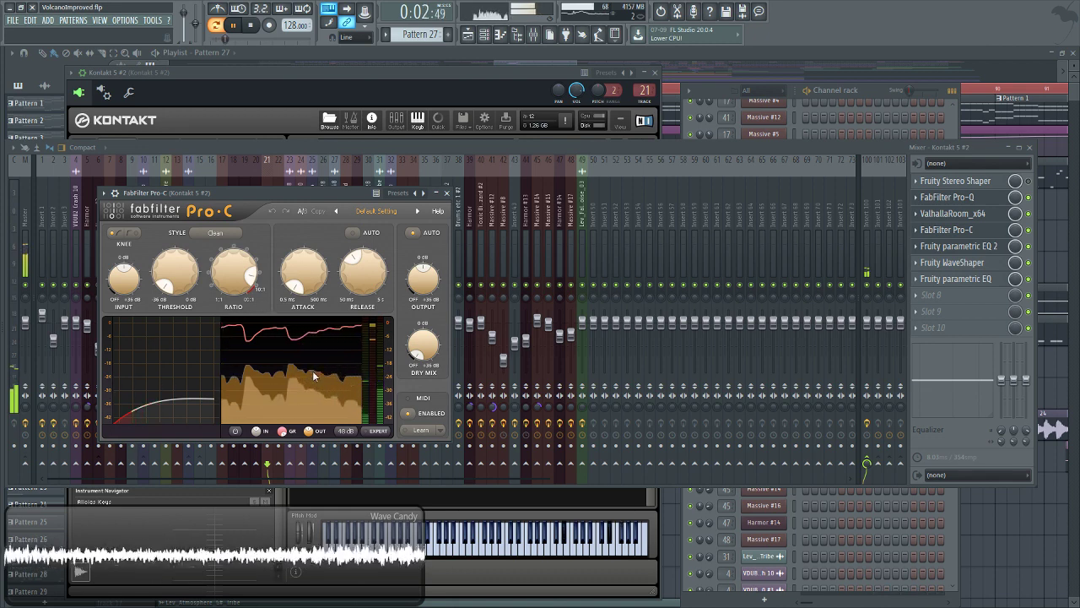
mouse_move(313, 376)
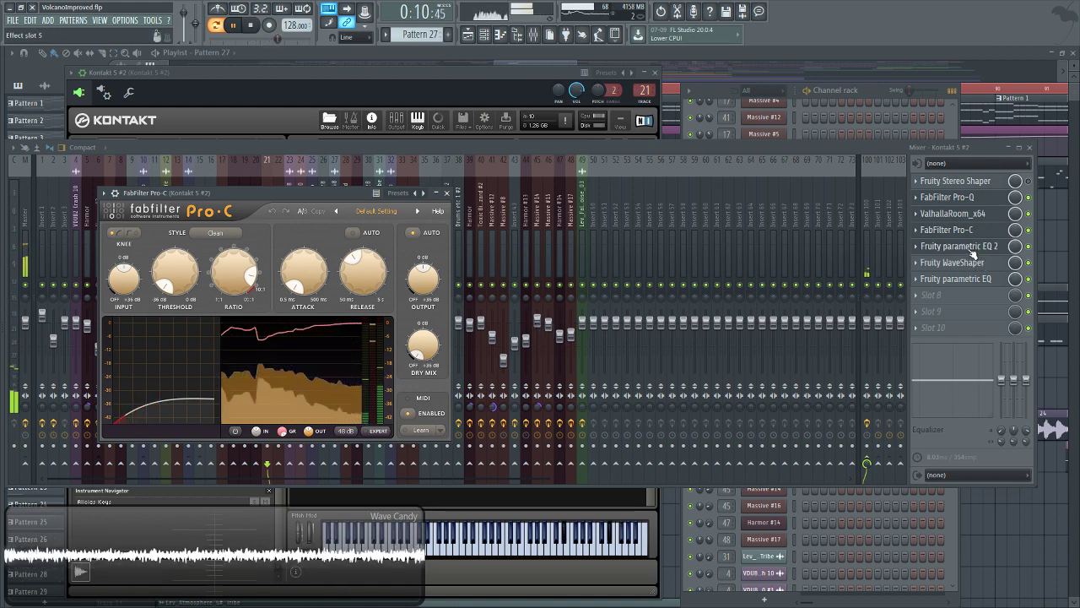
left_click(958, 197)
left_click(962, 246)
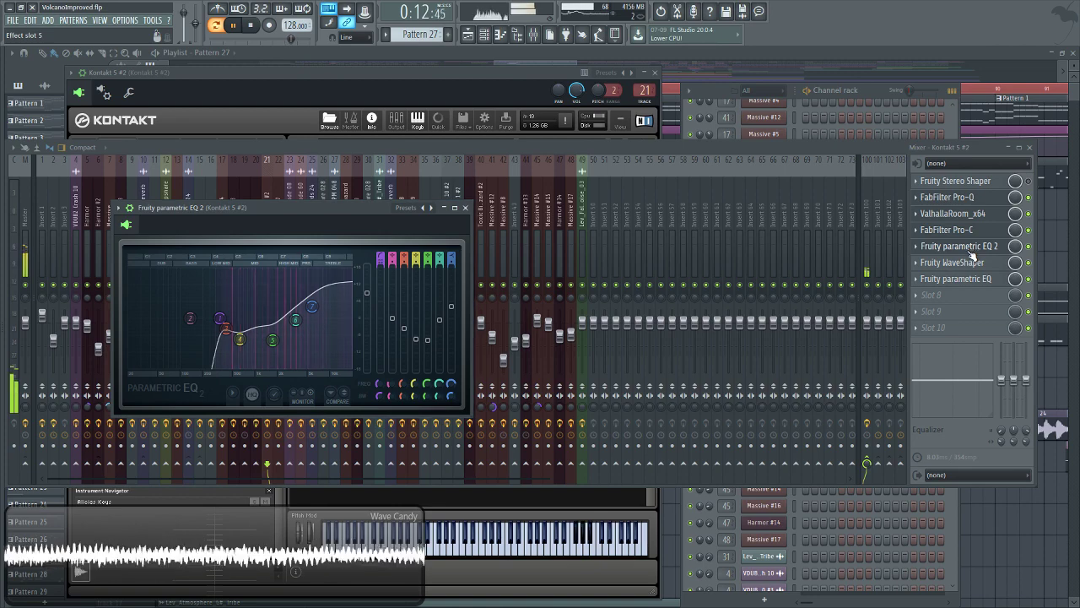
Open Fruity WaveShaper on the Kontakt 5 #2 mixer track, inspect the steep start of its curve and stop playback.
left_click(962, 264)
key("alt+F8")
key("alt+F8")
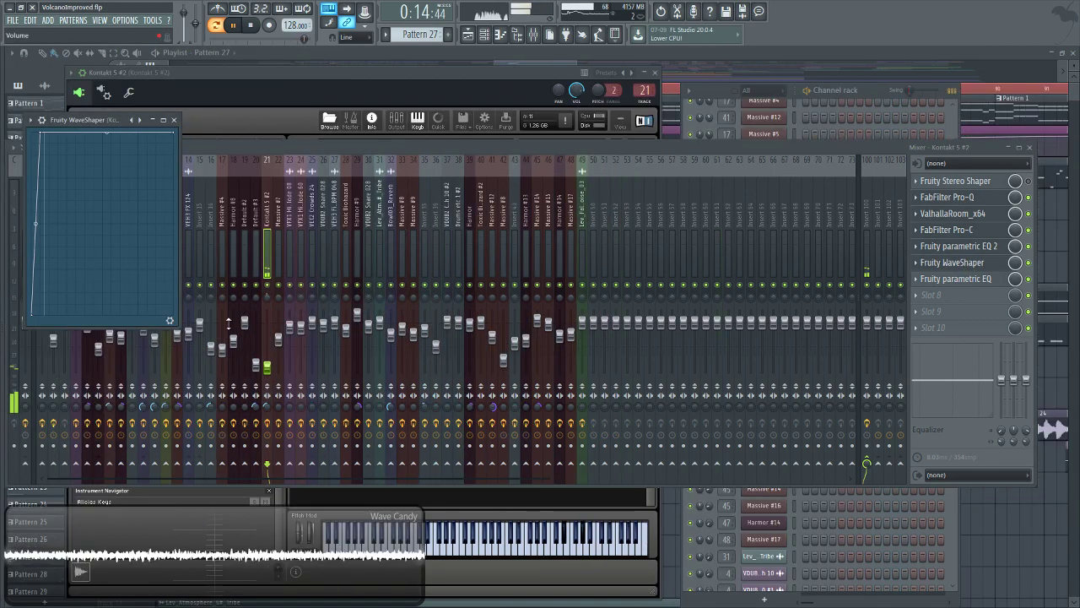
mouse_move(34, 135)
left_mouse_down()
mouse_move(68, 145)
mouse_move(38, 135)
left_mouse_up()
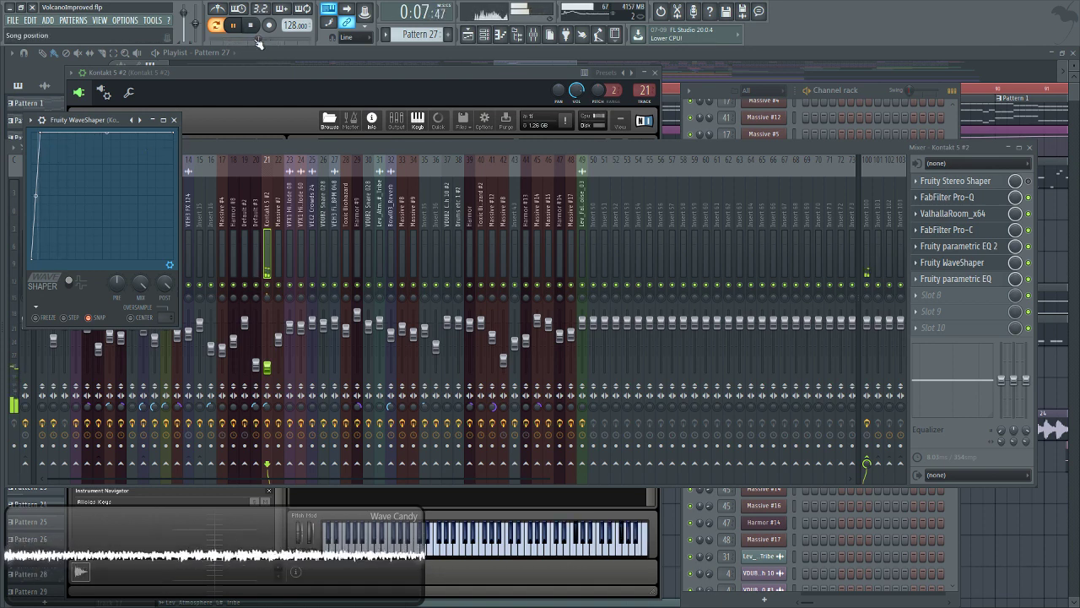
key("space")
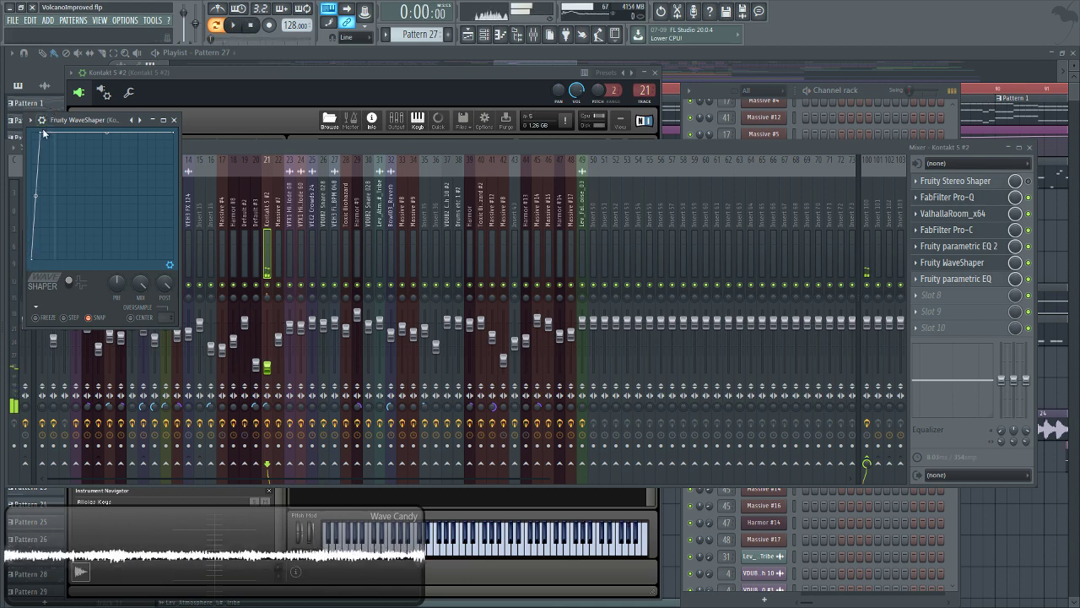
left_click_drag(41, 133, 37, 131)
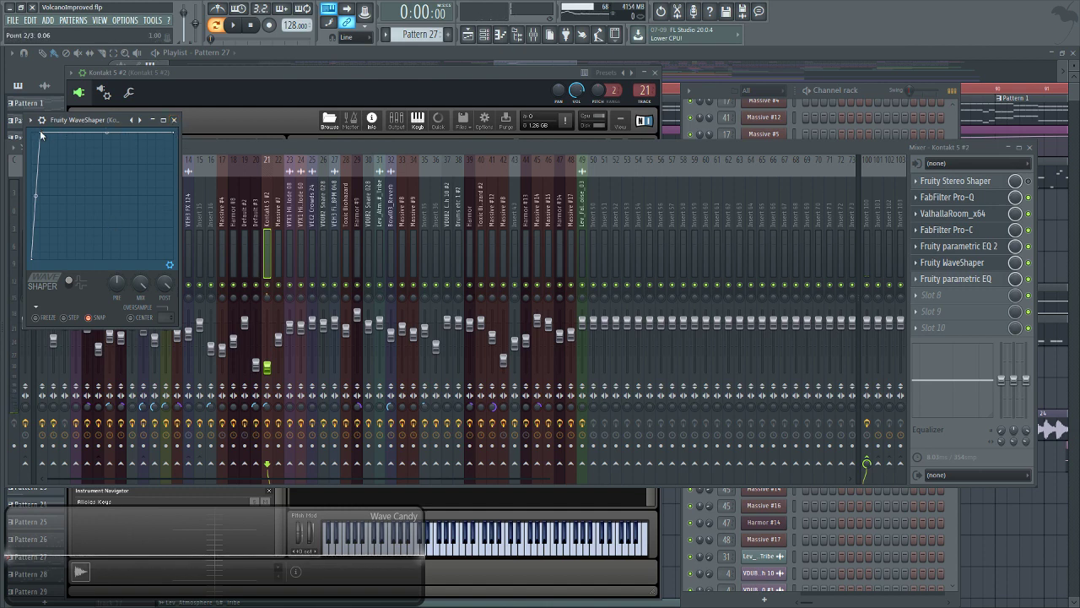
Recheck Fruity parametric EQ 2, FabFilter Pro-C and the WaveShaper curve, and open Fruity parametric EQ in the last used slot.
left_click(947, 246)
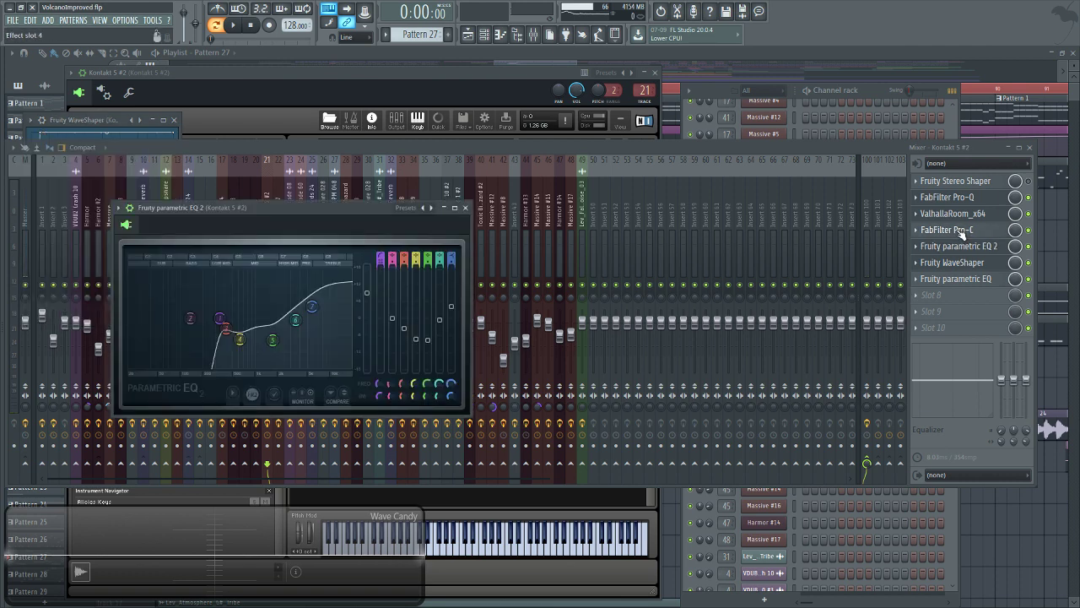
left_click(962, 232)
left_click(962, 232)
left_click(106, 120)
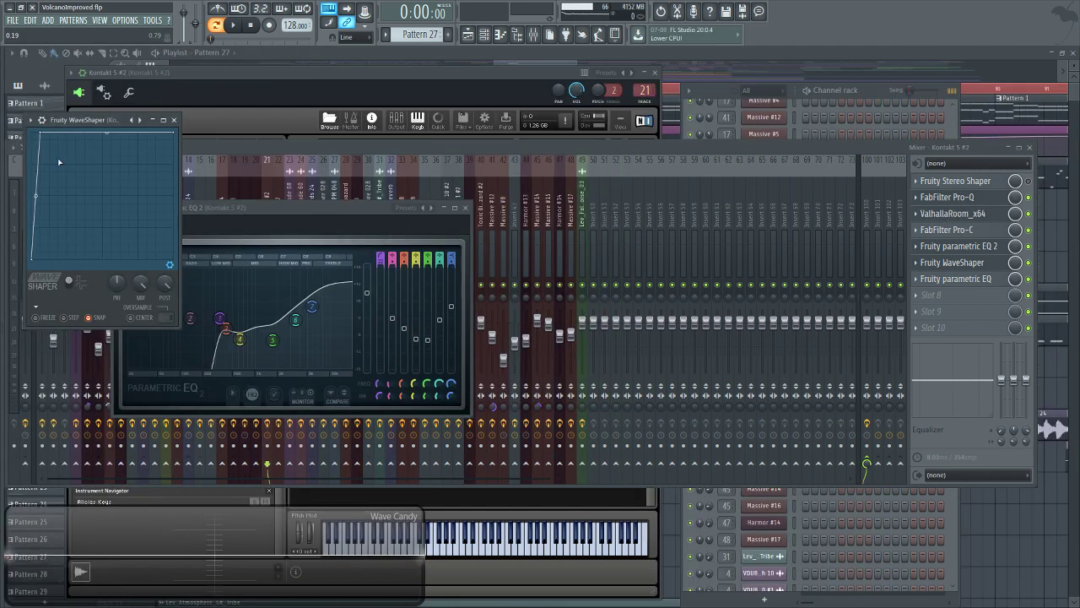
left_click(953, 278)
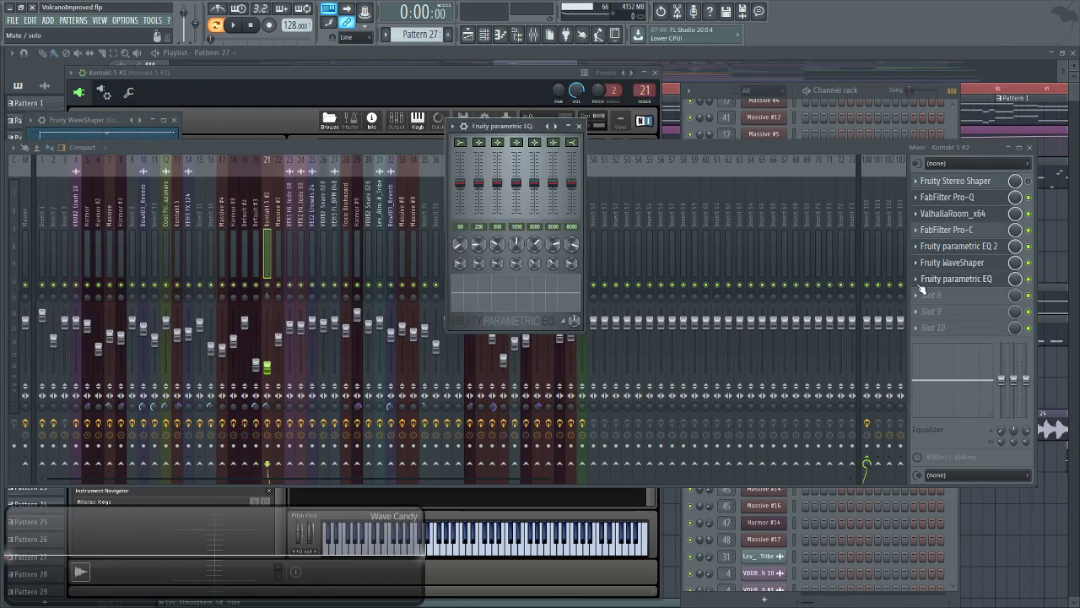
Set the song position to bar 78, reopen the Kontakt 5 #2 Fruity WaveShaper and move its window over the lower mixer tracks.
left_click(533, 54)
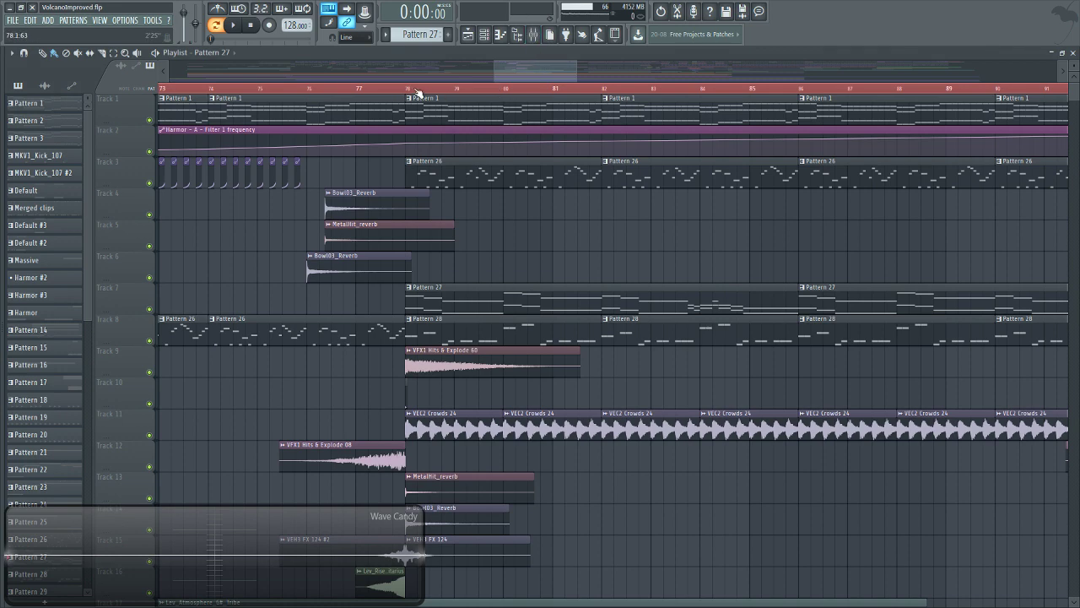
left_click(406, 89)
left_click(533, 34)
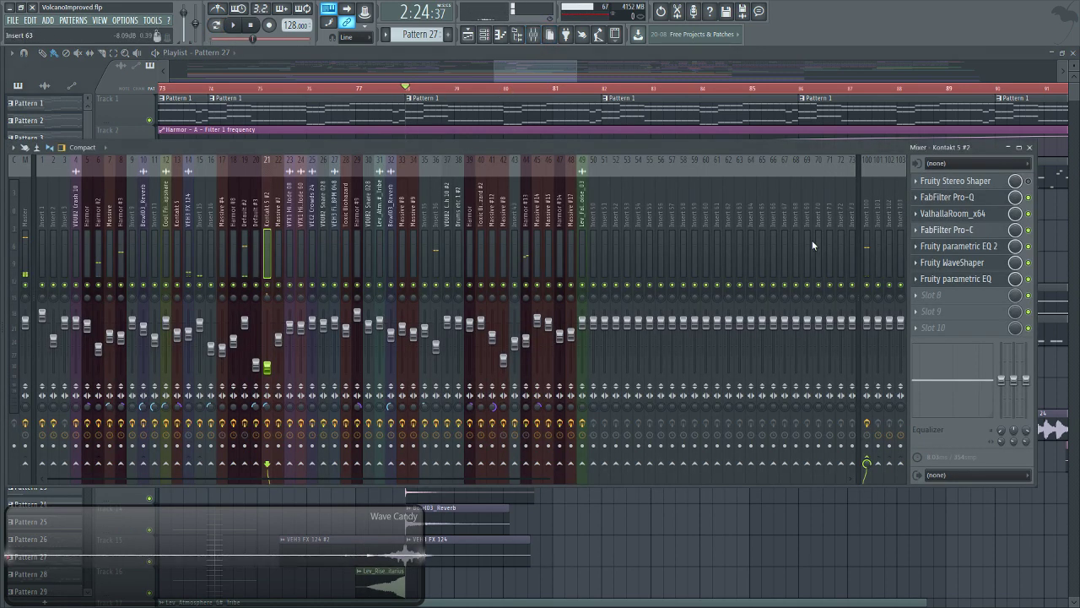
left_click(953, 279)
left_click(952, 262)
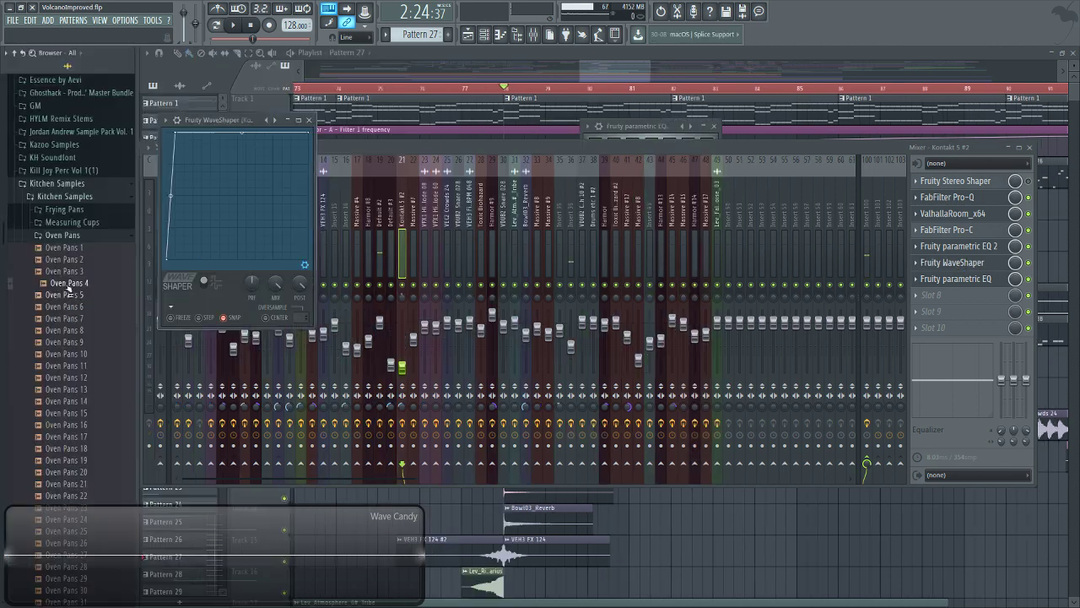
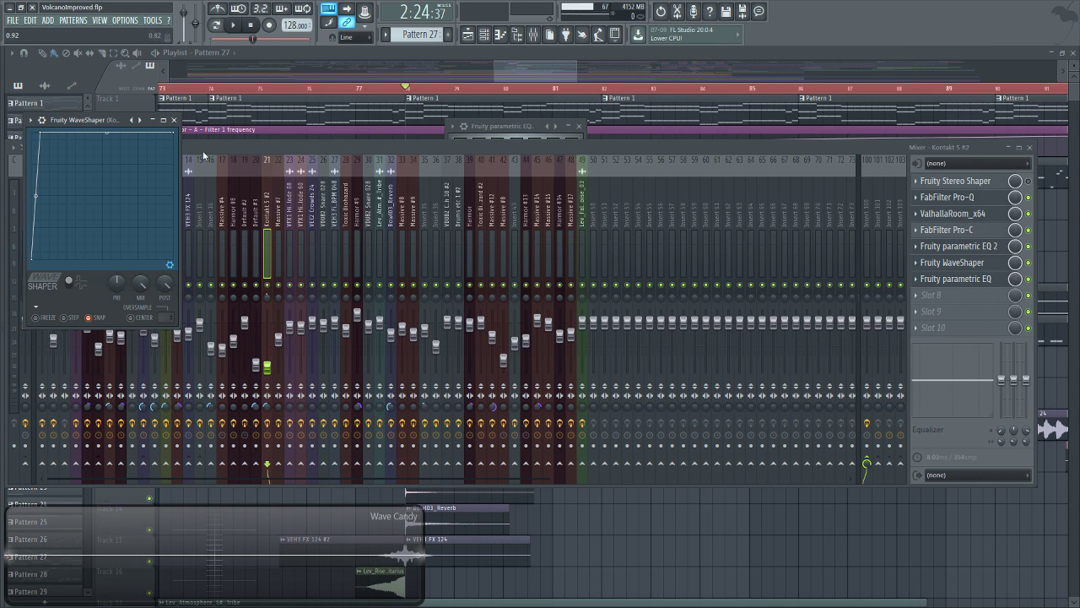
left_click_drag(85, 119, 250, 128)
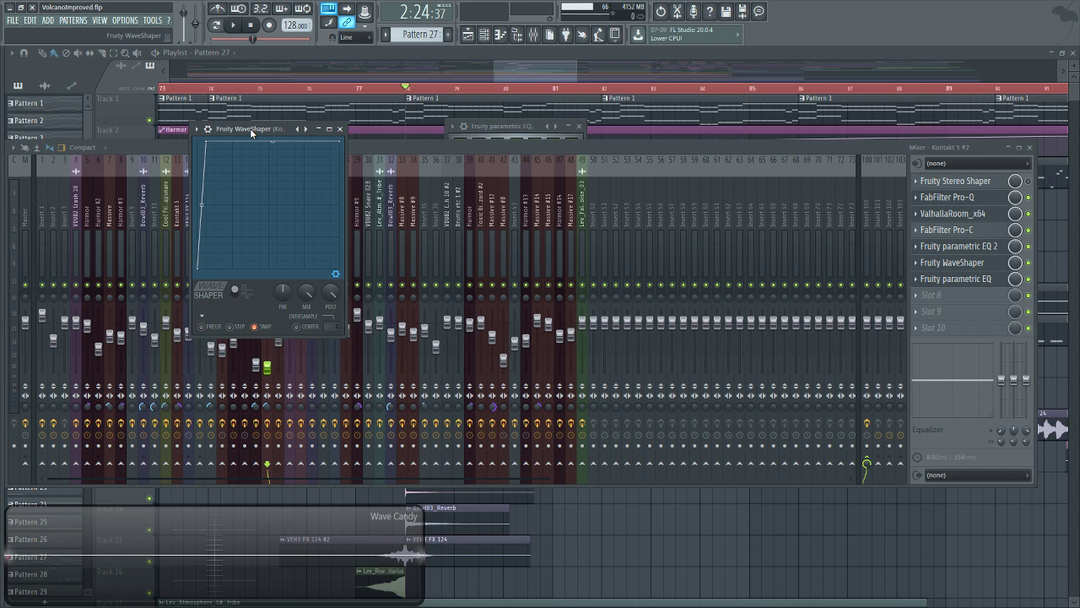
Play the song from bar 78 and solo the Massive #7 mixer track.
left_click(233, 24)
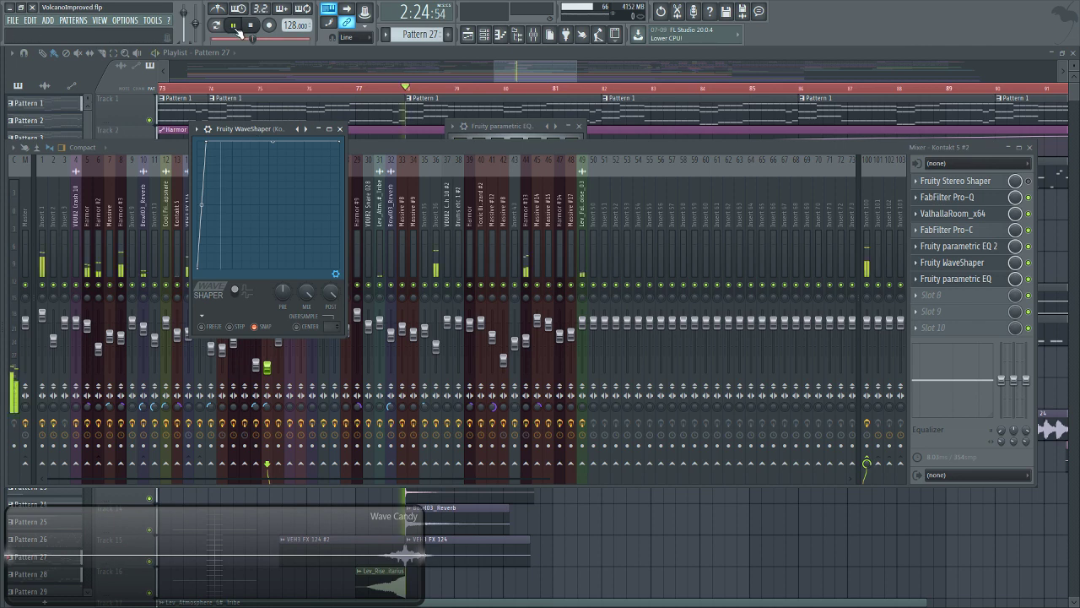
left_click(413, 145)
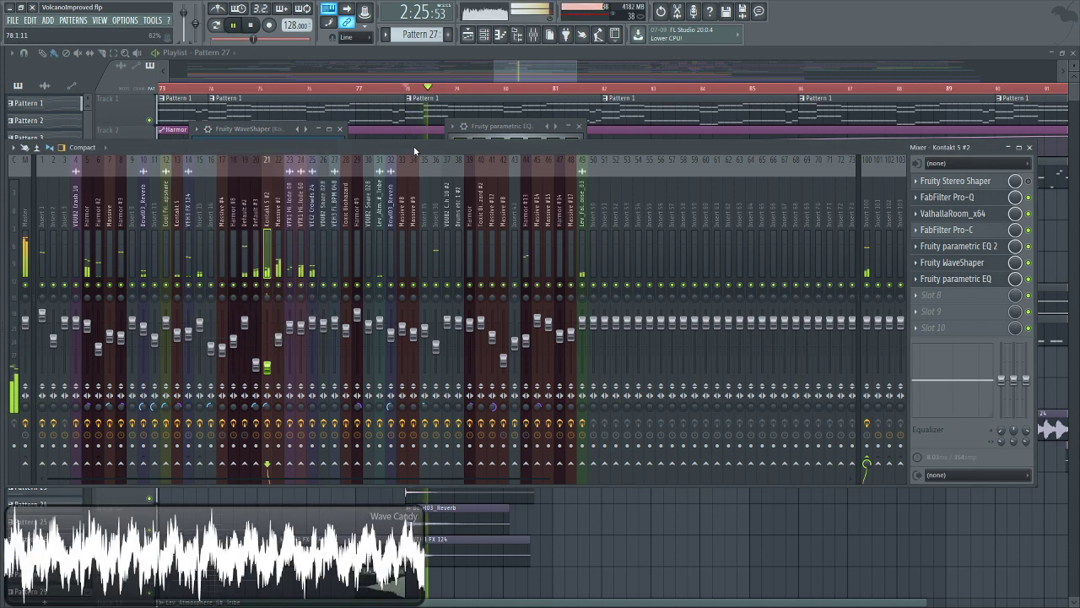
left_click(277, 270)
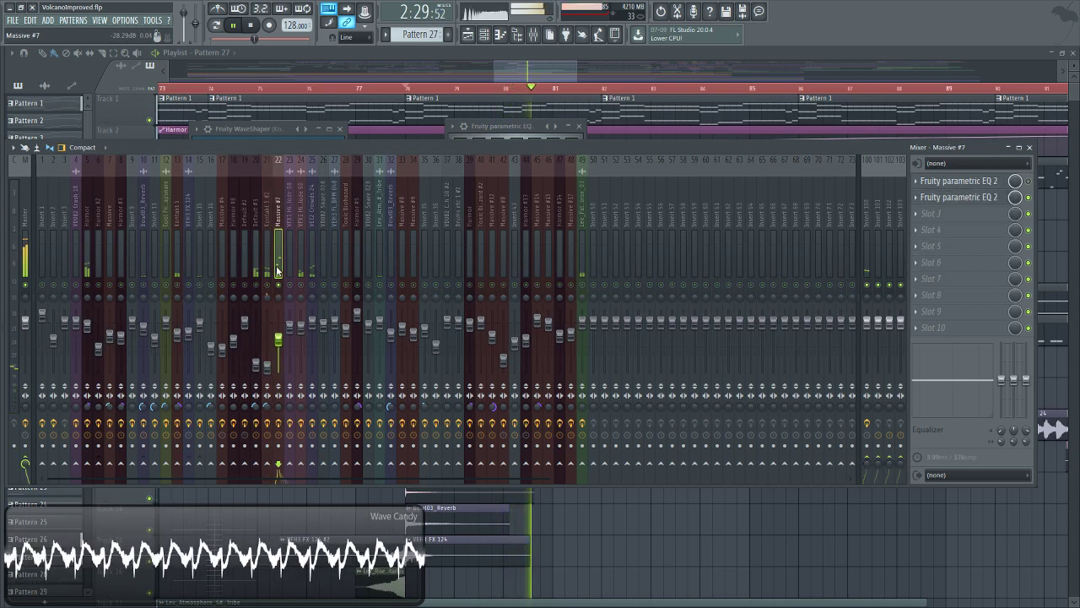
Open the Massive #7 synth from the channel rack and move its window until the whole interface is in view.
left_click(484, 33)
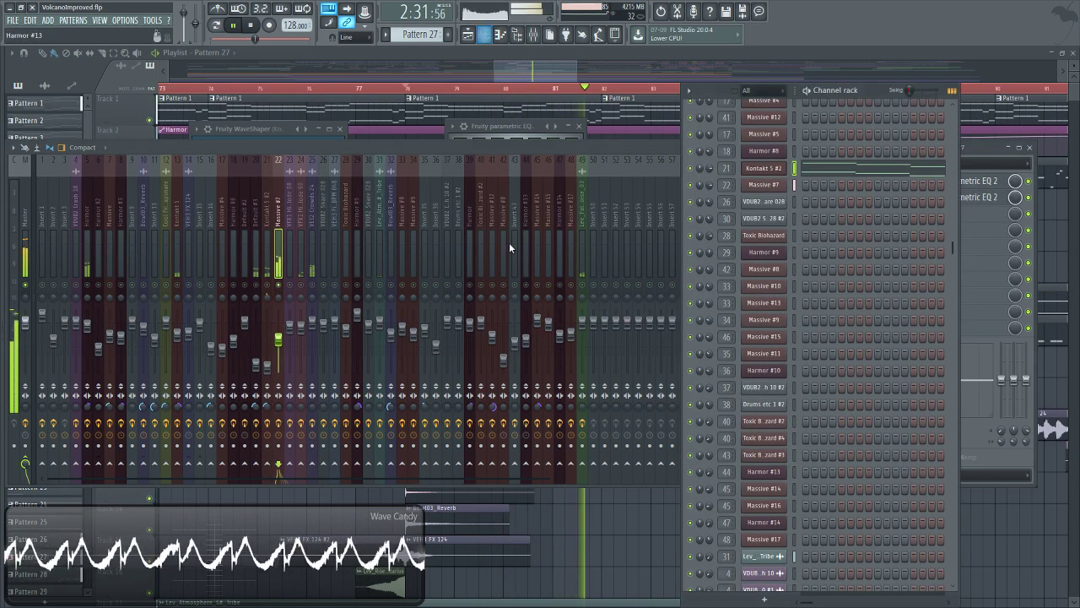
left_click(767, 188)
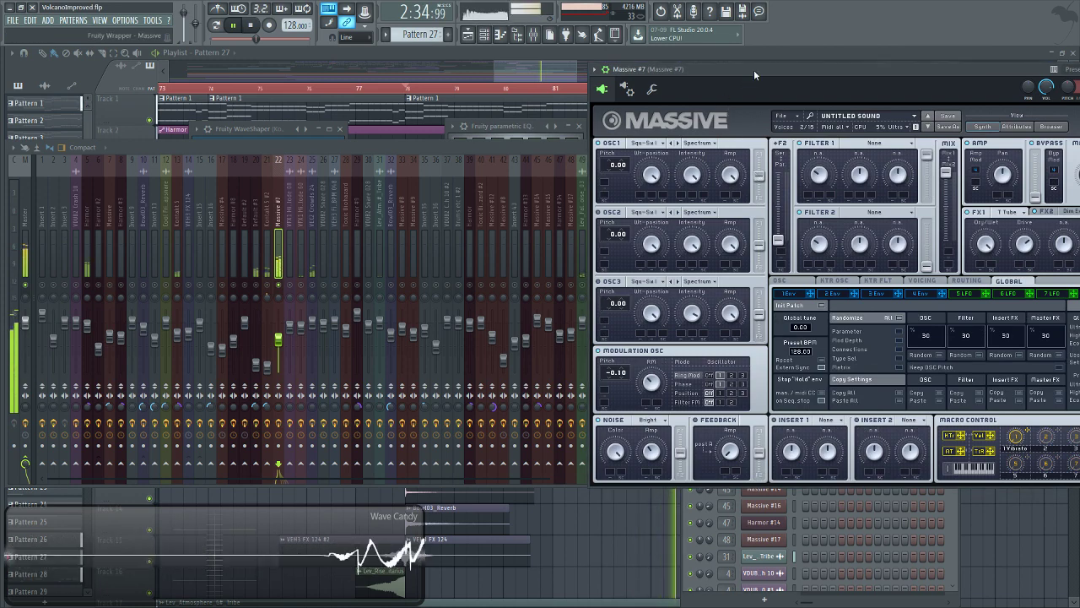
left_click_drag(754, 69, 451, 81)
Show Massive's OSC page, compare the modulation oscillator's Phase and Ring Mod modes, and stop the song.
left_click(476, 292)
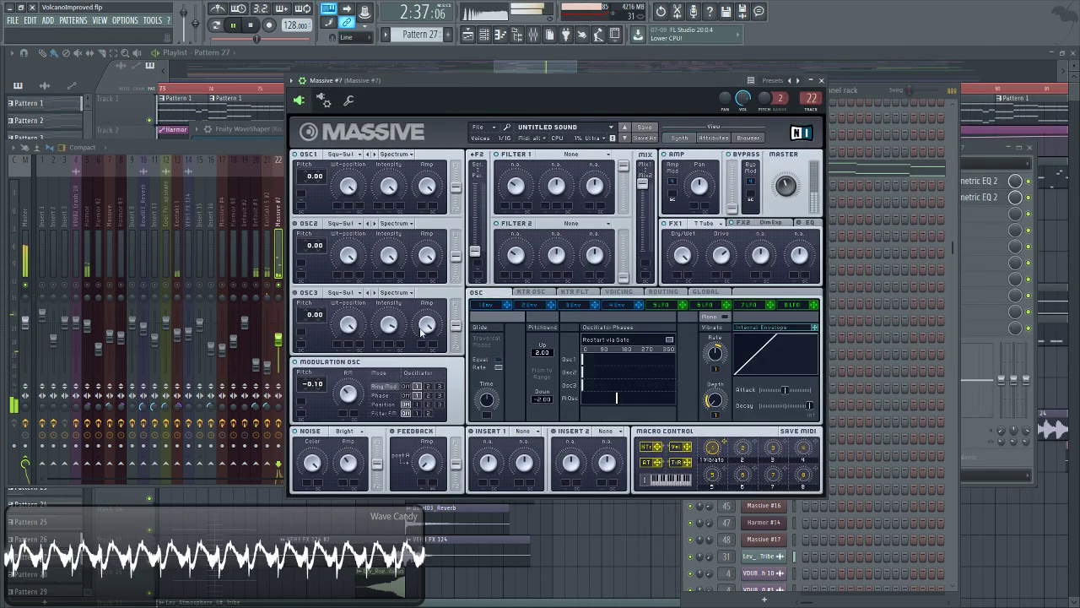
left_click(382, 395)
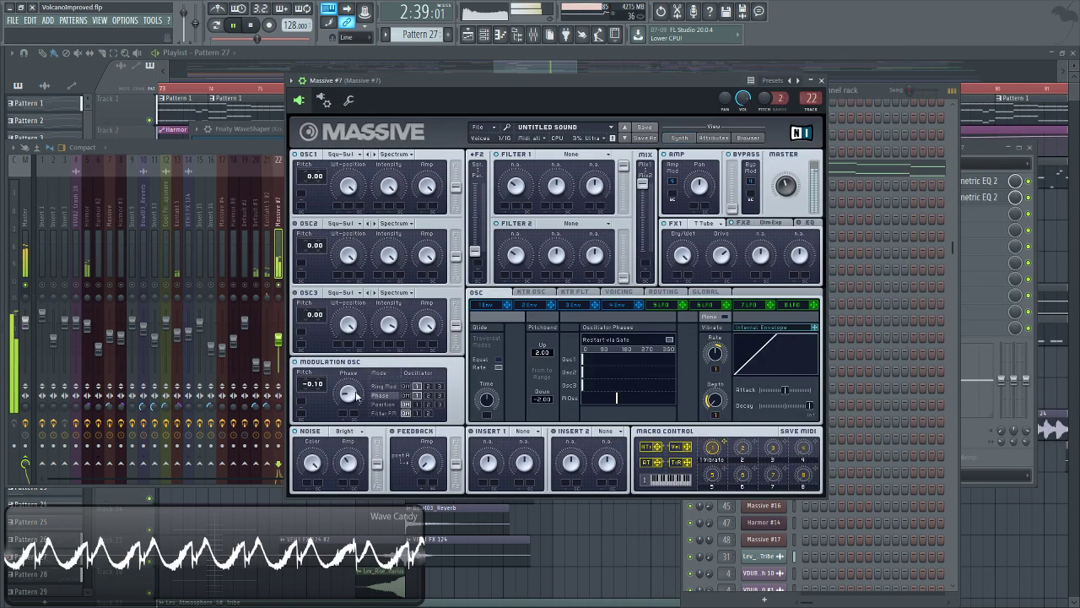
left_click(385, 387)
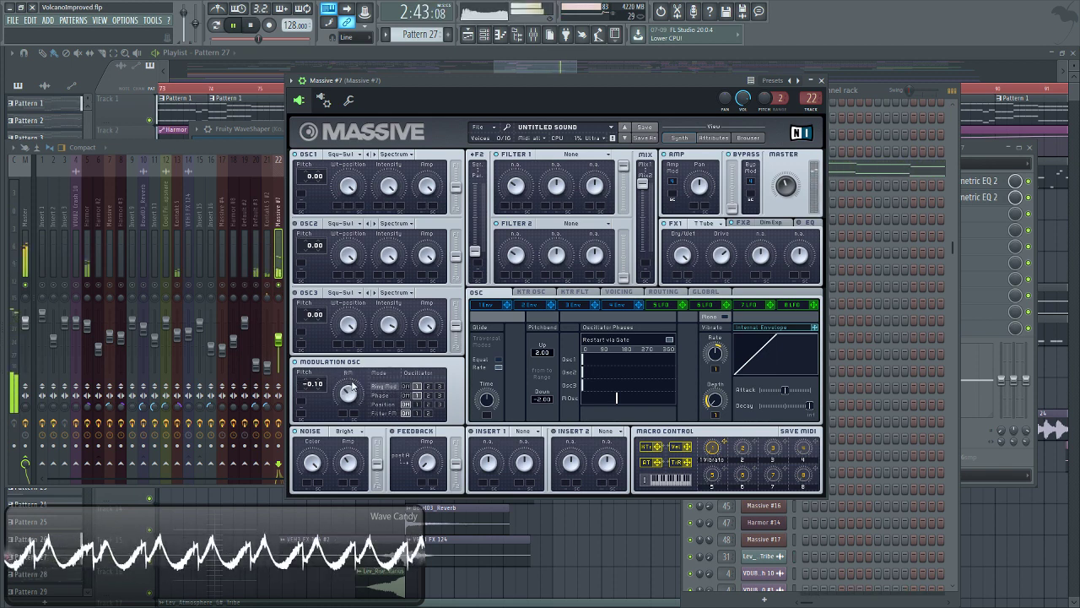
left_click(252, 28)
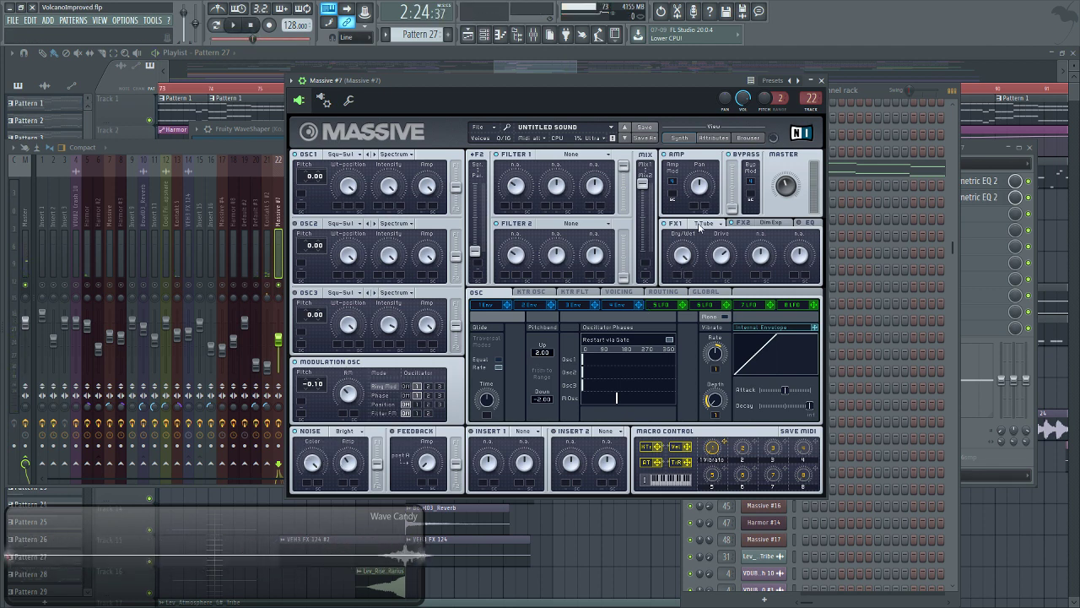
Review both Fruity parametric EQ 2 effects on the Massive #7 mixer track alongside the synth.
left_click(249, 153)
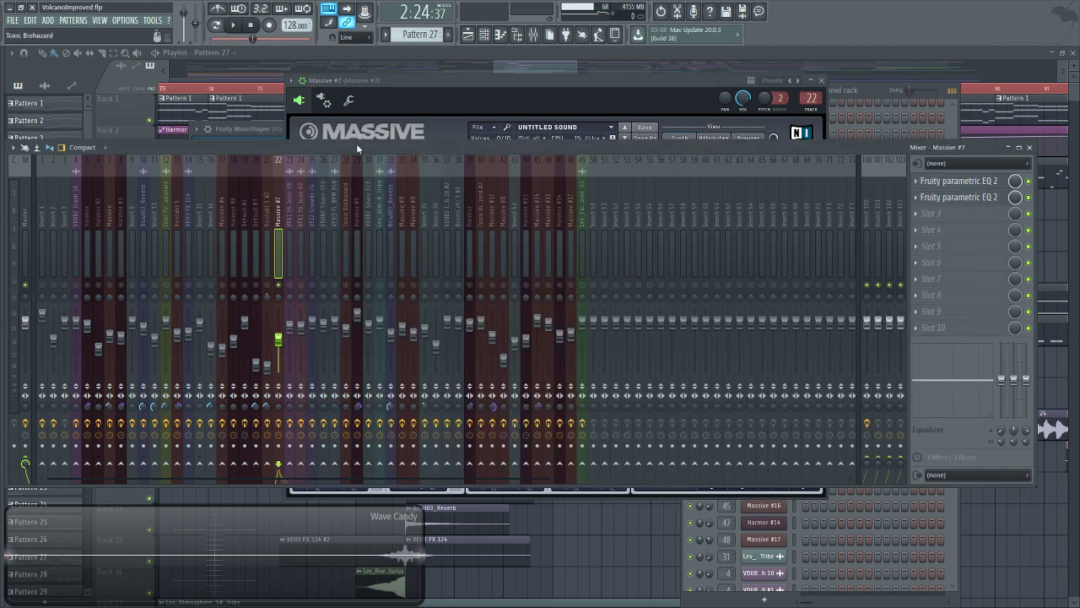
left_click(434, 90)
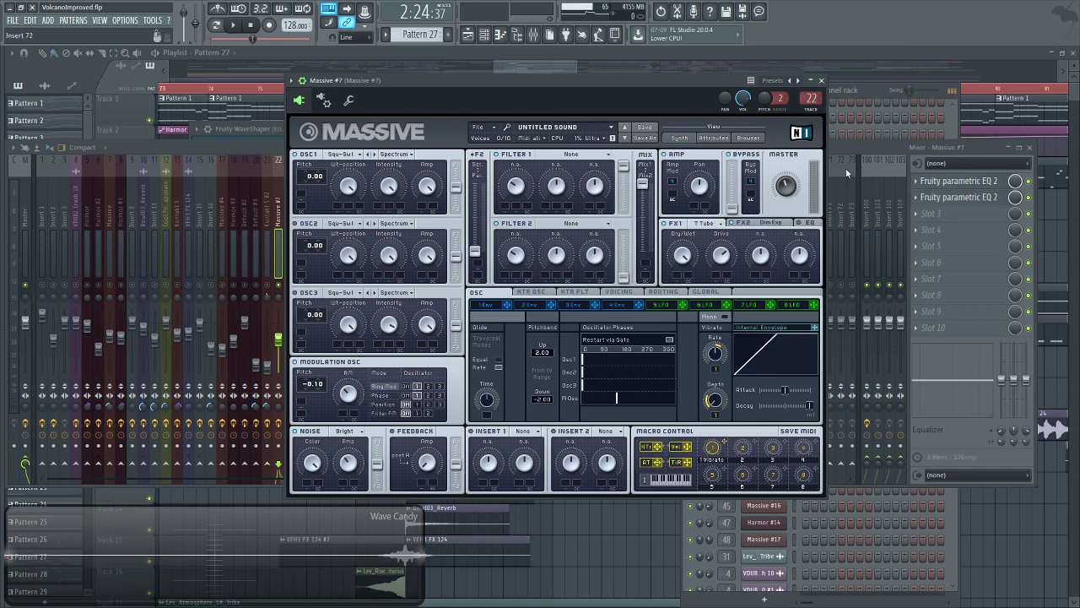
left_click(989, 182)
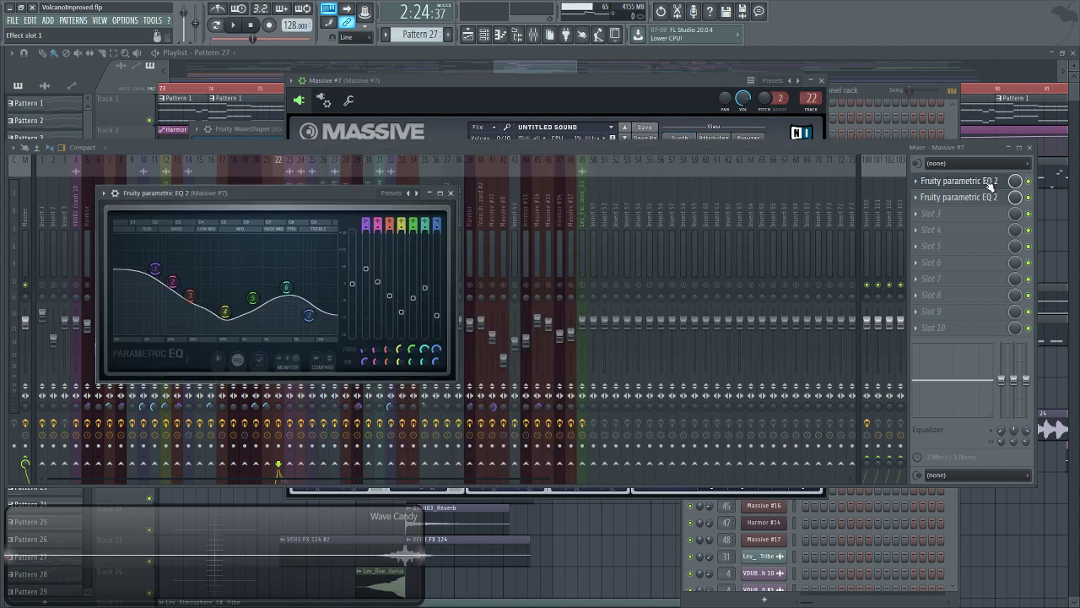
left_click(559, 87)
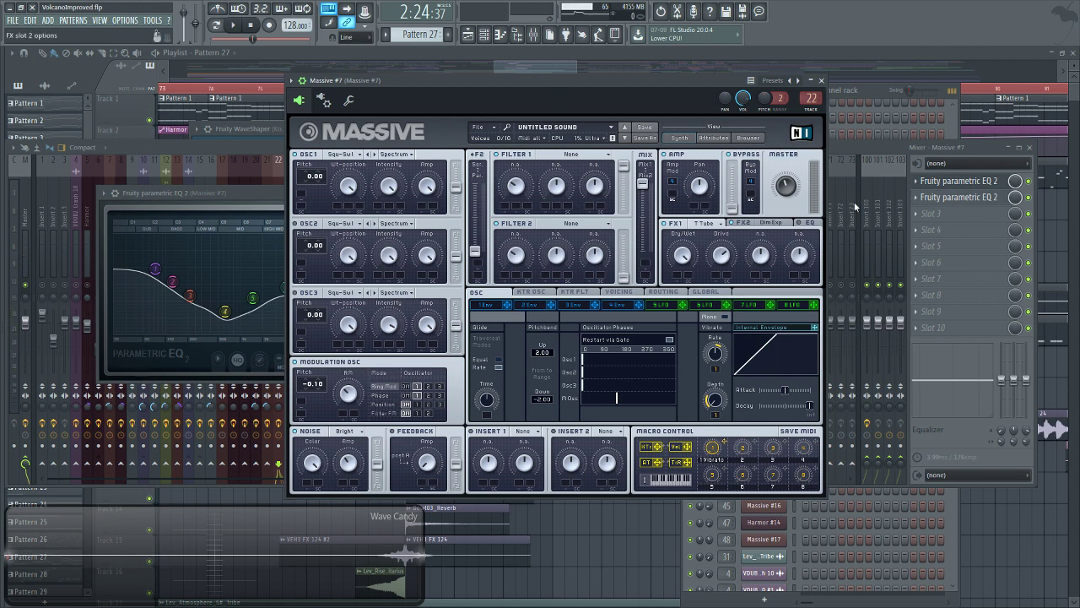
key("F9")
left_click(561, 101)
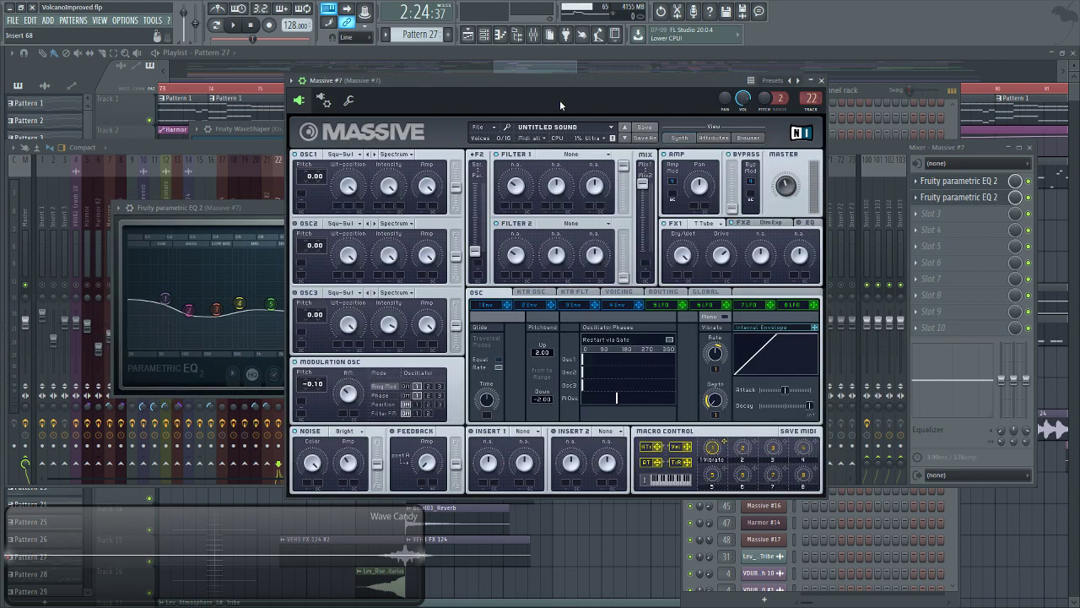
Check the playlist from bar 78, unsolo the Massive #7 mixer track and play the full mix.
key("F5")
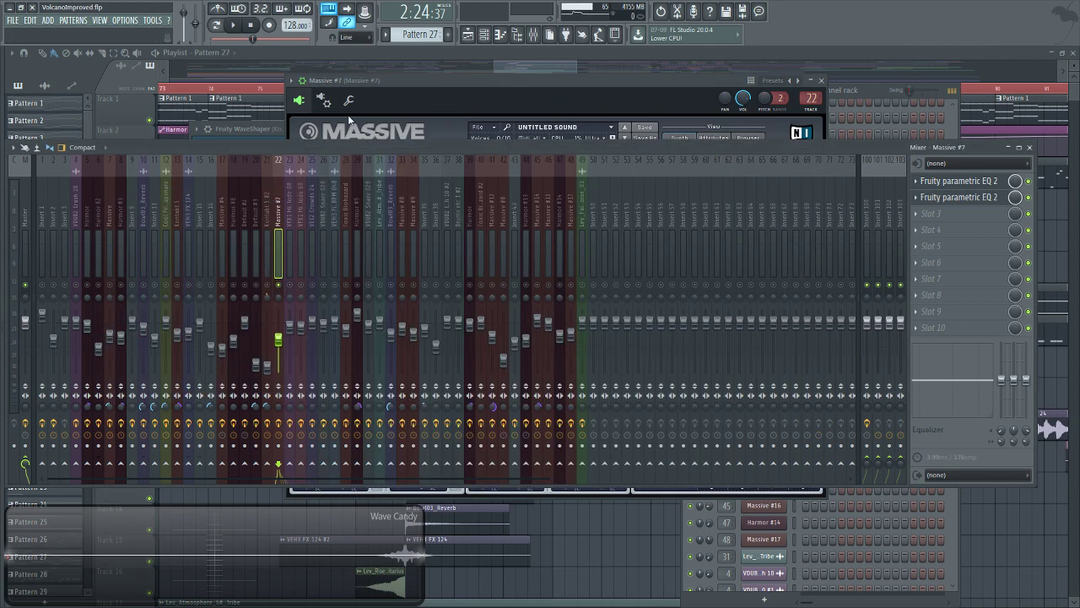
scroll(555, 61, "right", 2)
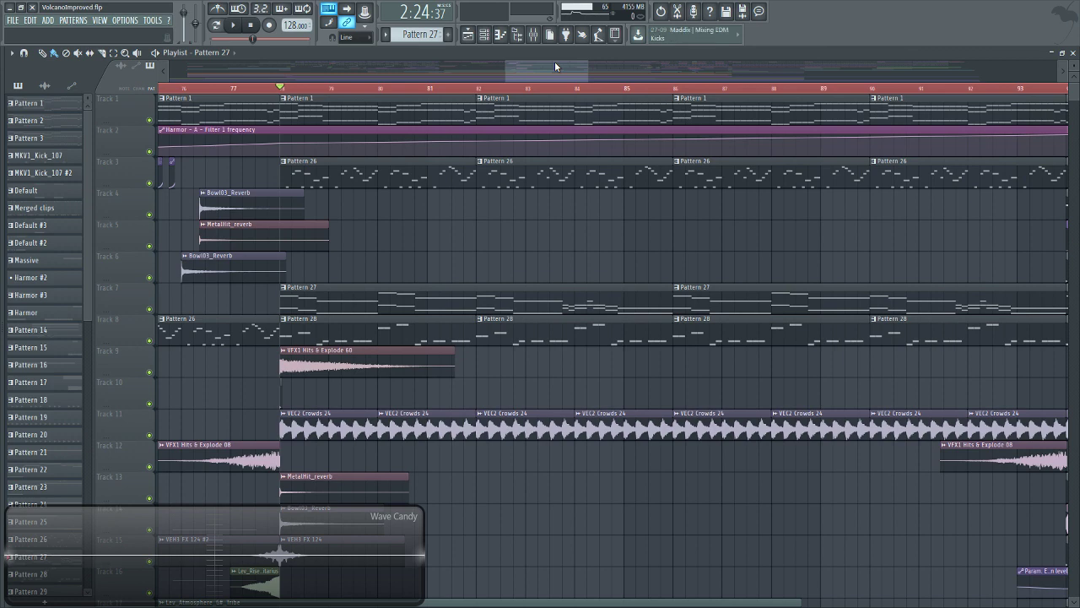
key("F9")
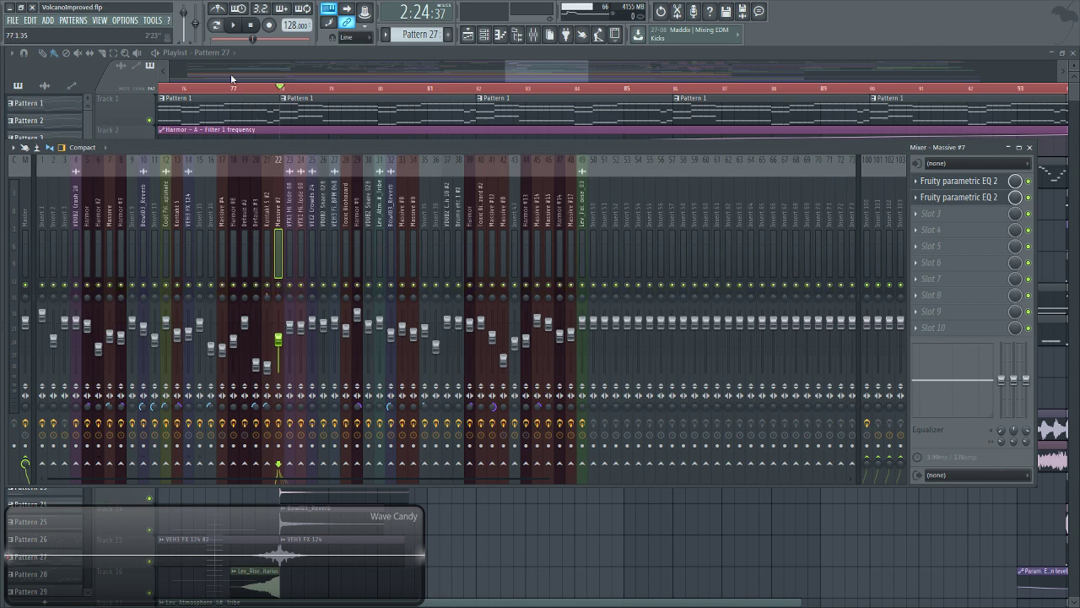
left_click(236, 32)
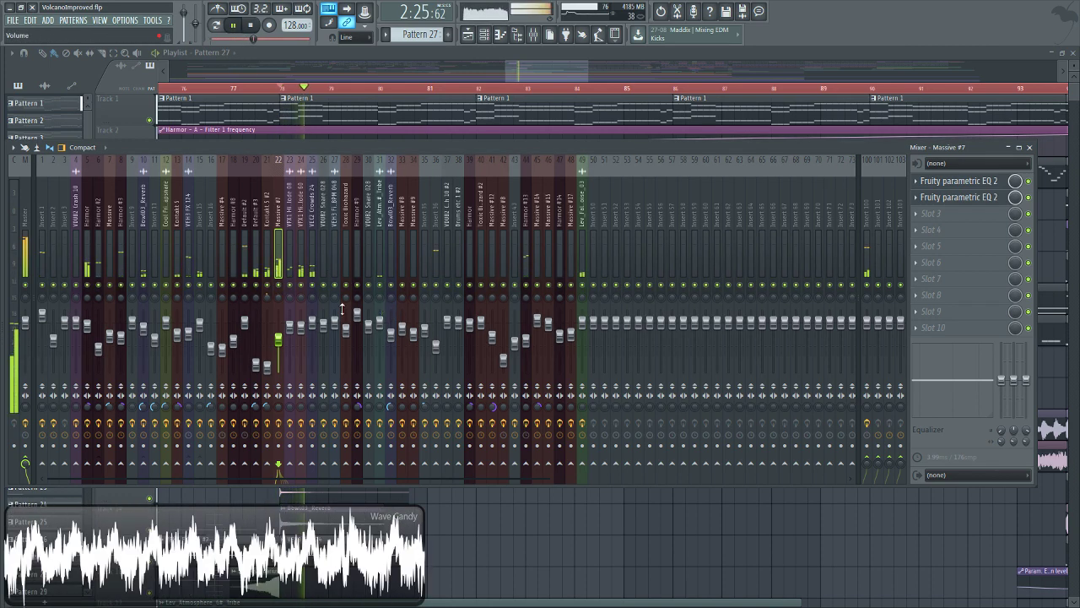
Locate the VEC2 Crowds 24 clips on Track 11 of the playlist and solo their mixer track.
key("F9")
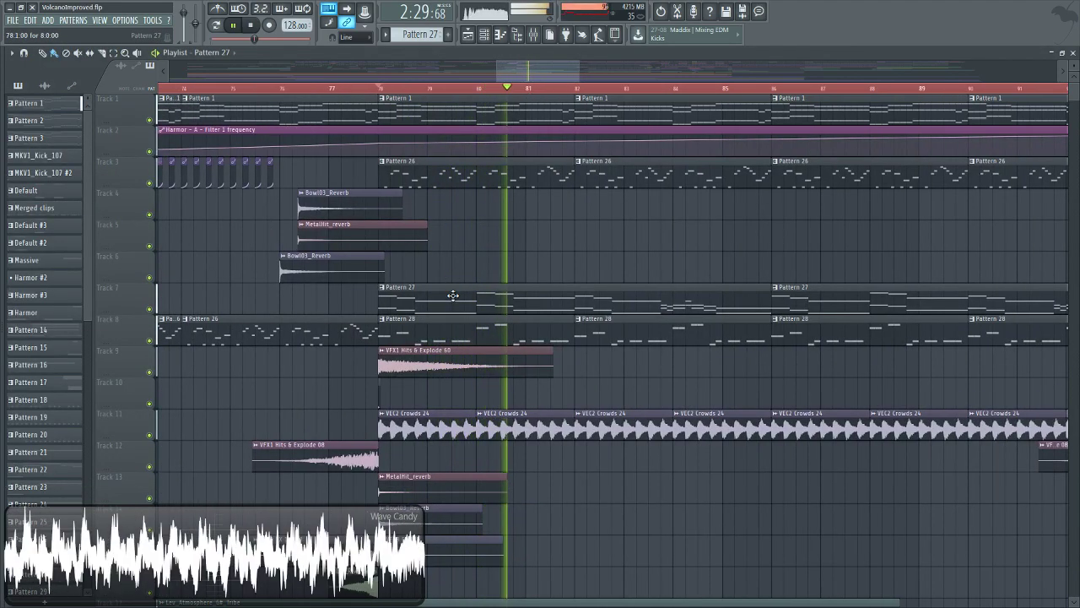
scroll(456, 294, "down", 3)
scroll(473, 292, "down", 2)
scroll(475, 287, "up", 2)
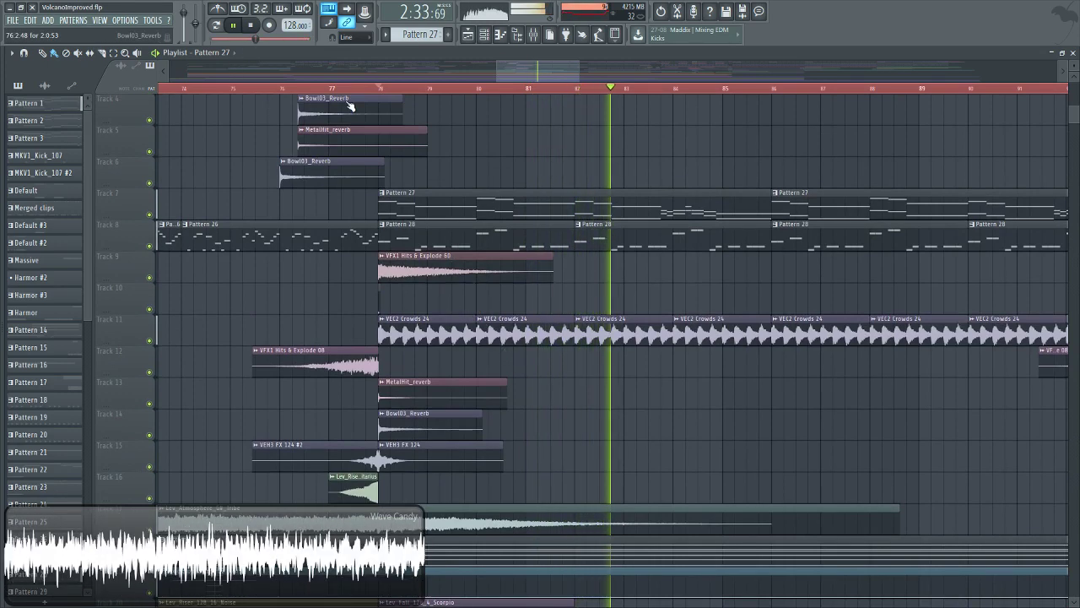
scroll(415, 301, "down", 2)
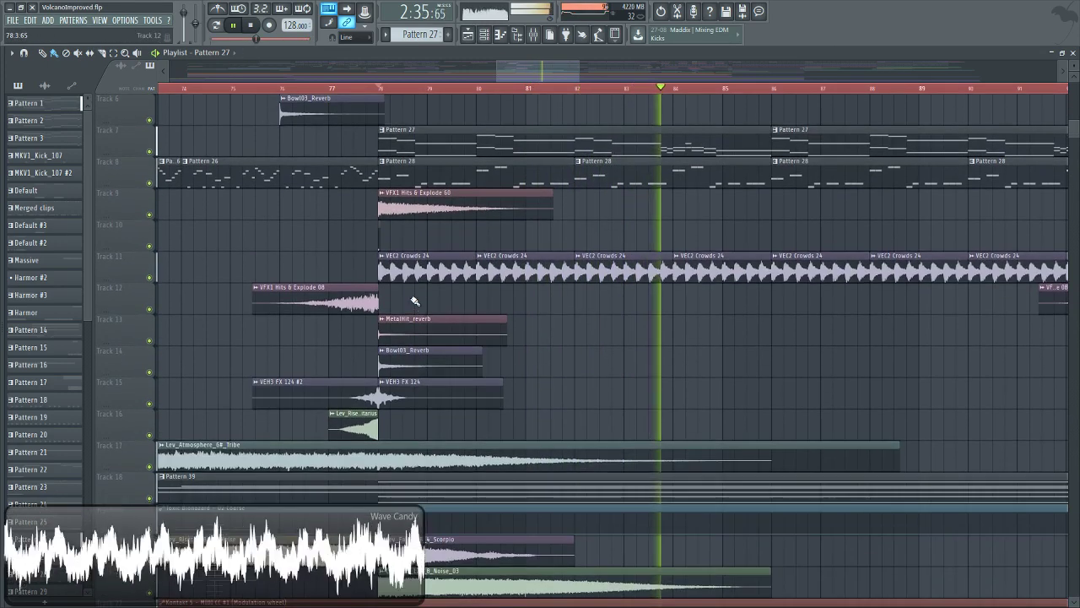
key("F9")
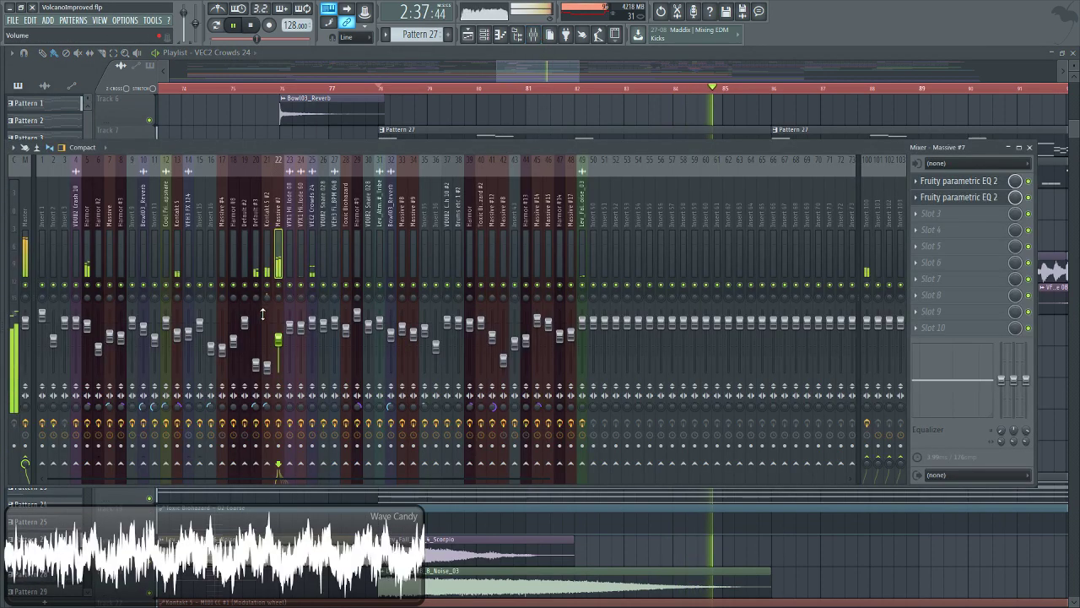
left_click(312, 285)
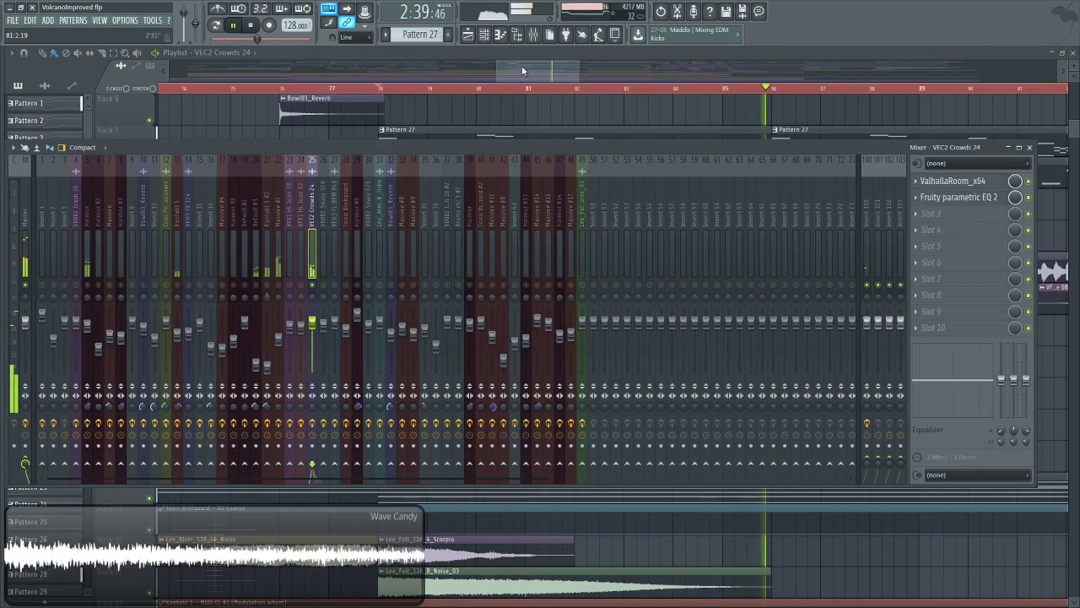
Review the Fruity parametric EQ 2 on the VEC2 Crowds 24 mixer track, unsolo that track and return to the playlist.
left_click_drag(521, 70, 560, 74)
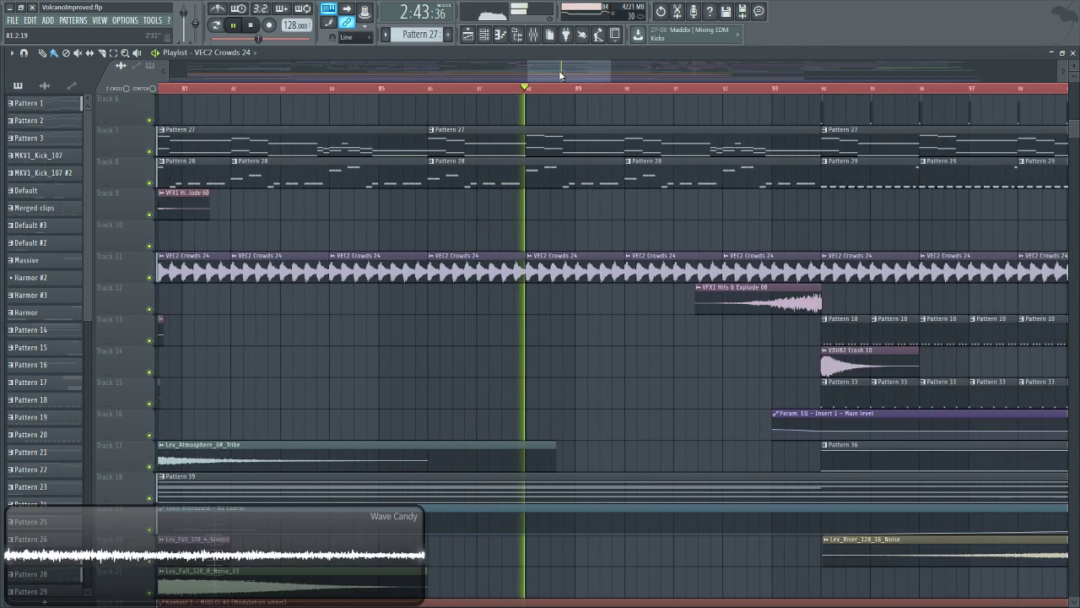
left_click(533, 35)
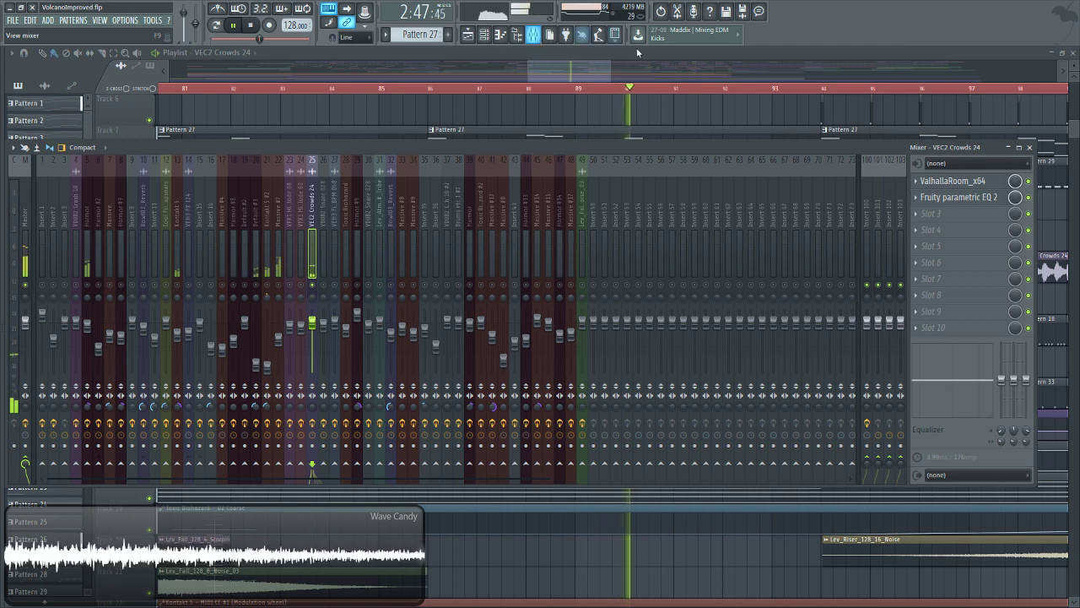
left_click(971, 199)
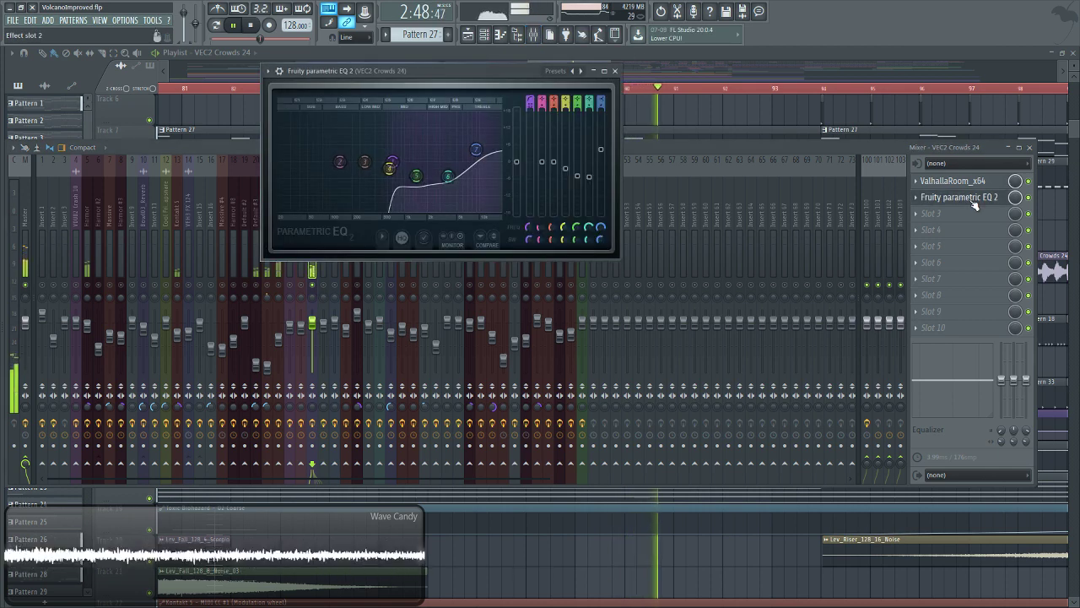
left_click(718, 149)
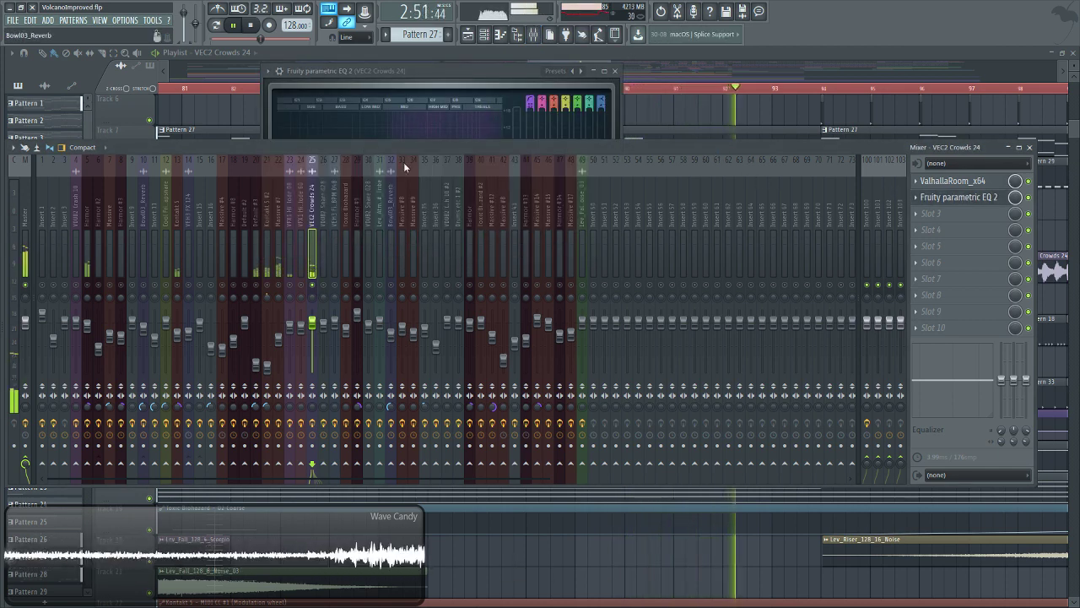
key("F5")
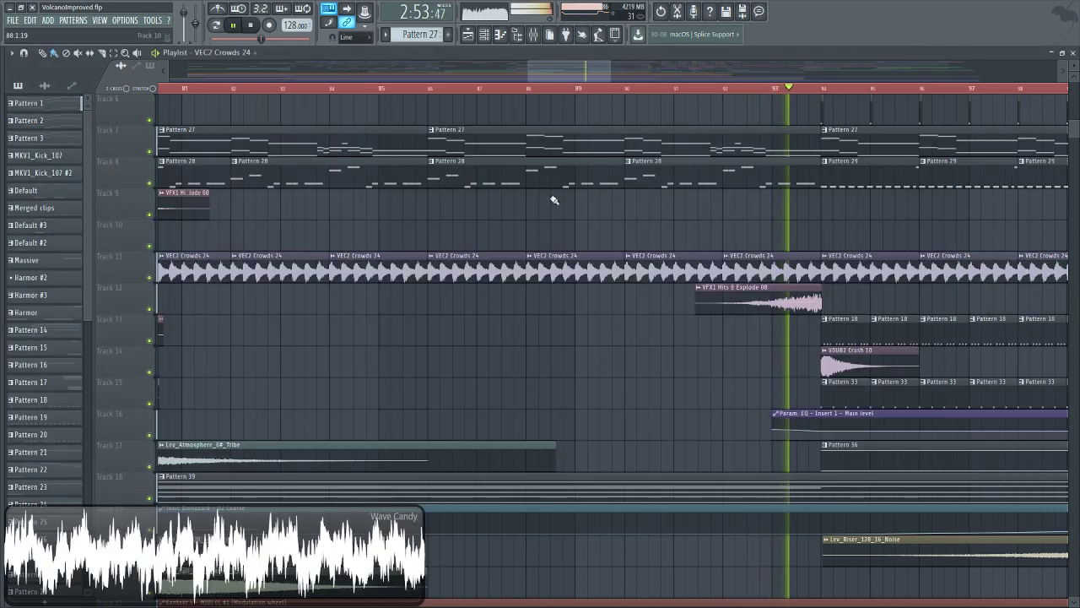
Play the full mix while following the playlist layers through bar 94 and beyond, and stop the song.
scroll(506, 240, "down", 3)
left_click_drag(556, 64, 545, 65)
scroll(515, 253, "down", 5)
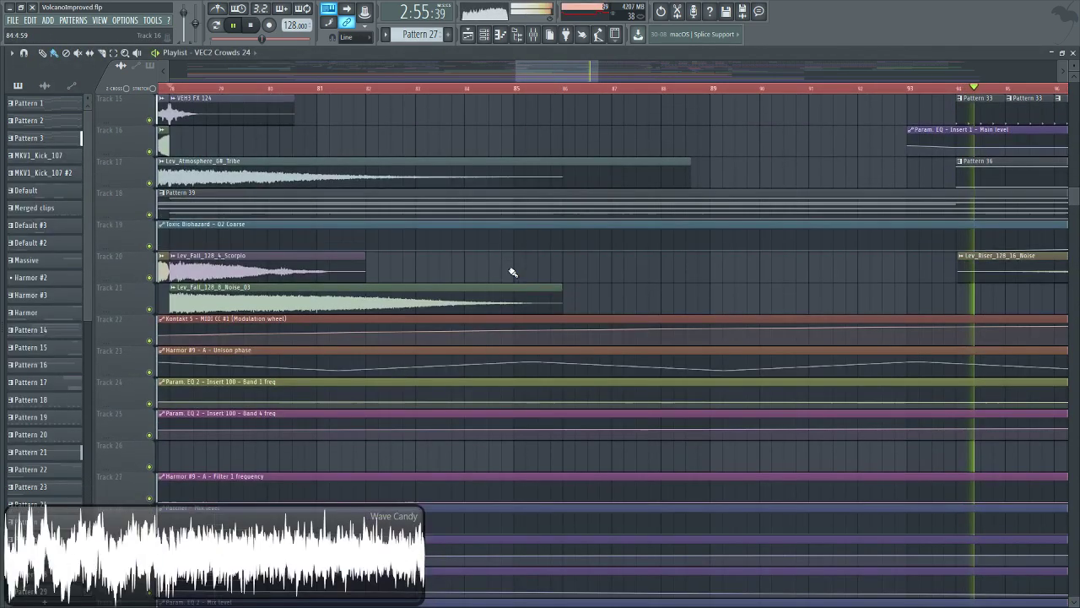
scroll(579, 279, "up", 5)
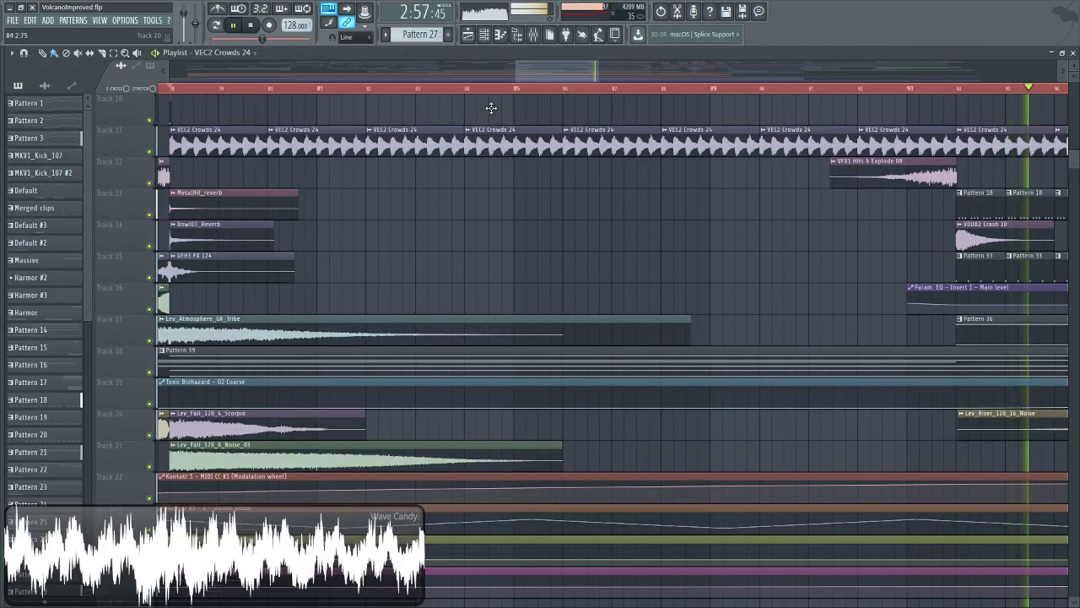
left_click_drag(554, 65, 580, 66)
scroll(655, 275, "up", 4)
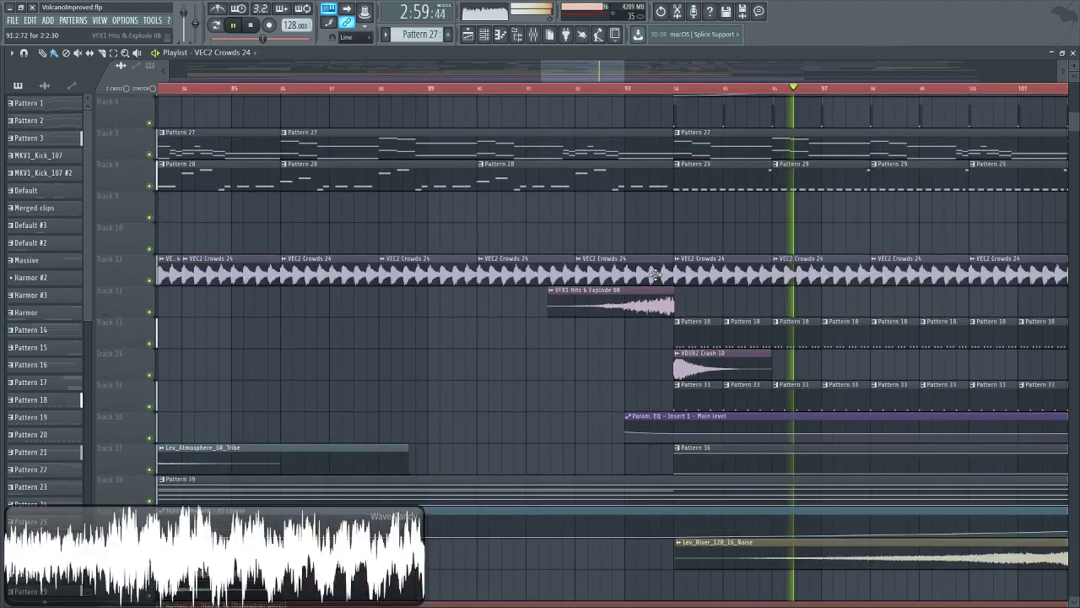
scroll(654, 275, "up", 4)
left_click_drag(574, 69, 591, 84)
scroll(610, 321, "down", 1)
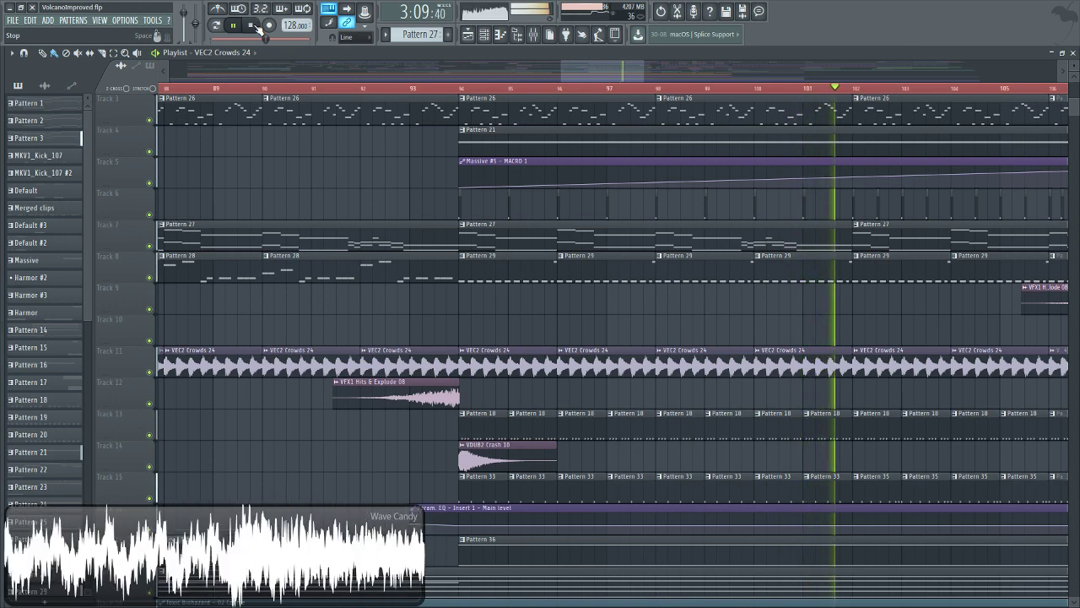
left_click(252, 26)
Audition Pattern 29 from the section starting at bar 94 in pattern mode with its Massive #7 channel shown.
left_click_drag(595, 67, 605, 68)
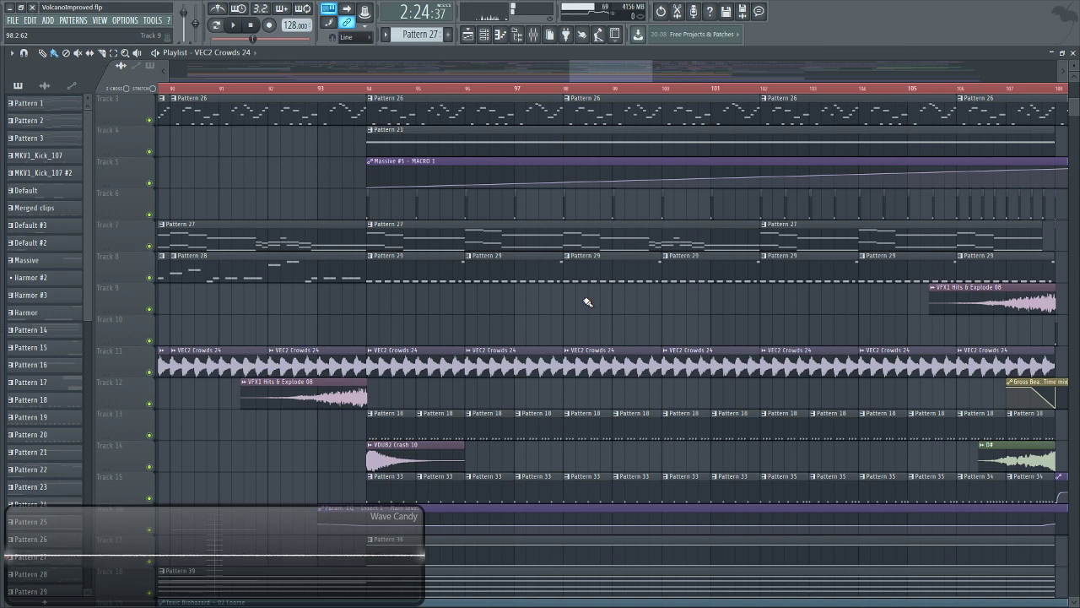
scroll(426, 277, "up", 2)
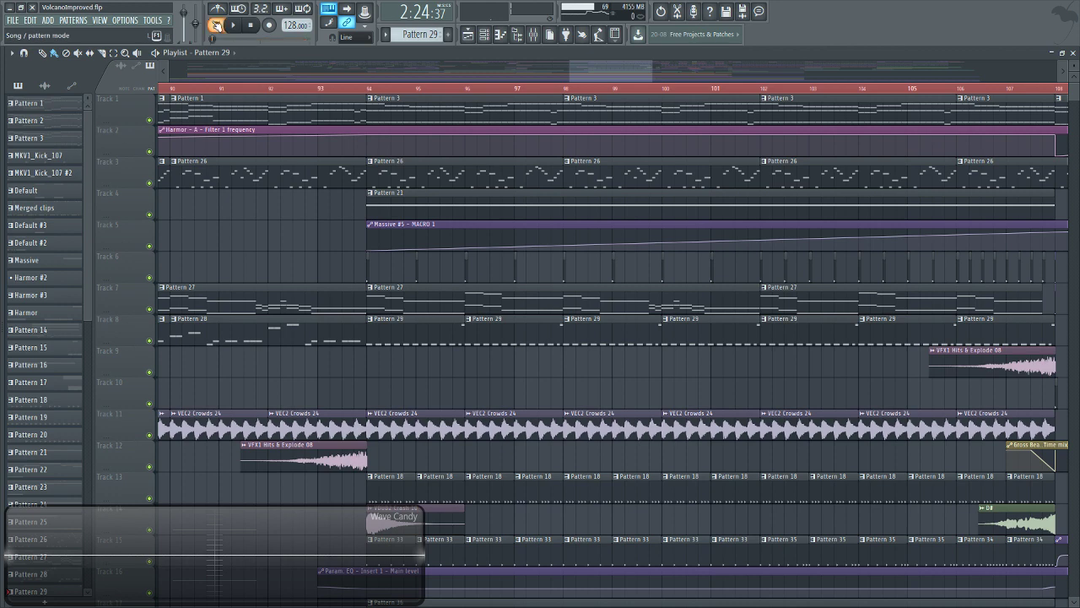
left_click(484, 34)
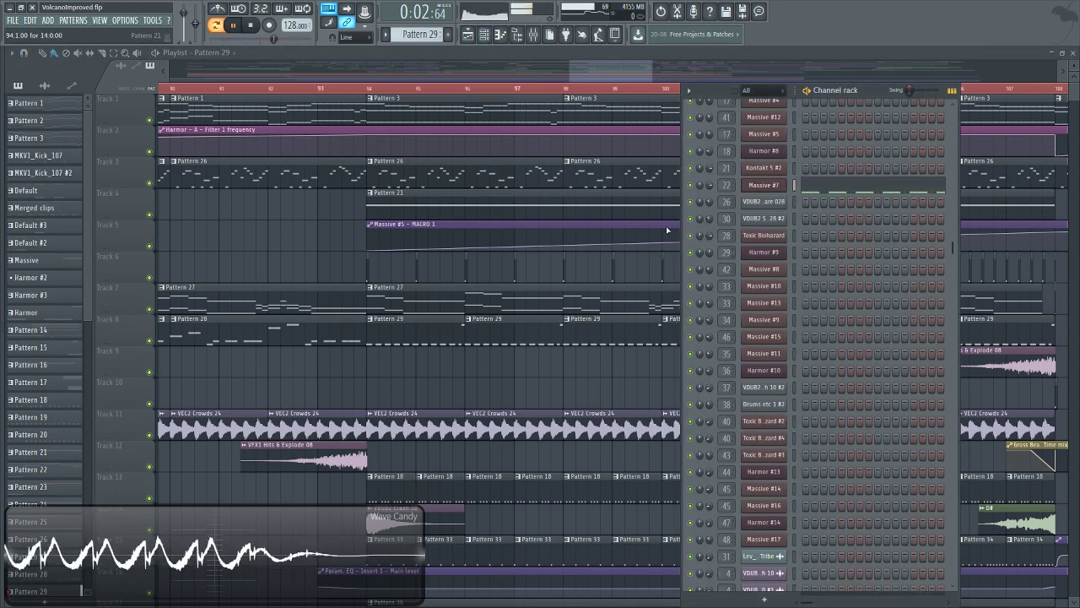
left_click(588, 75)
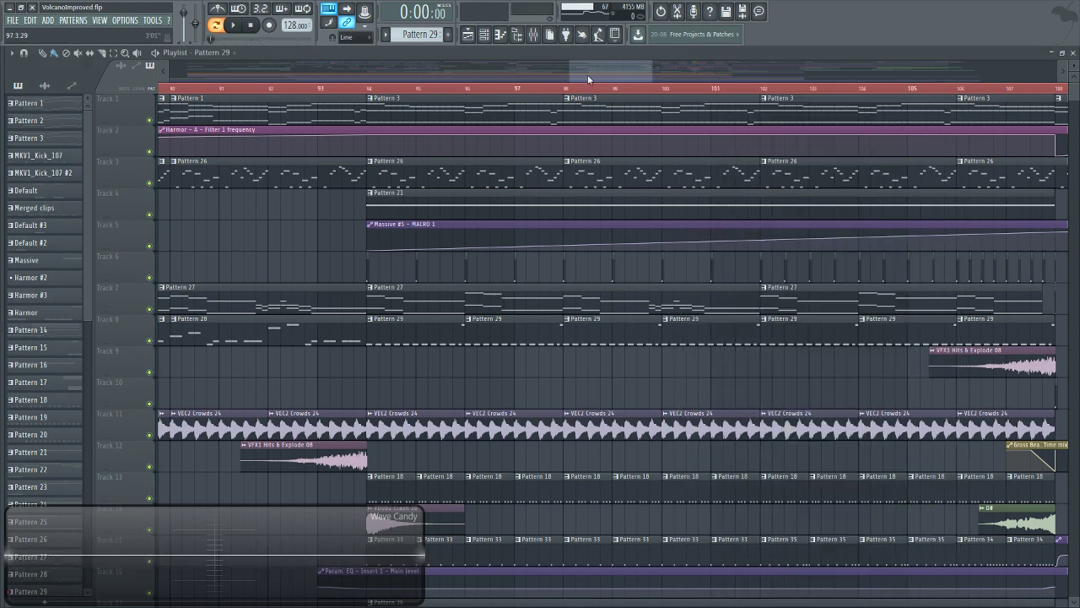
Audition Pattern 33 from Track 15 in pattern mode and show the effects on its VDUB2 Snare 028 mixer track.
scroll(505, 380, "down", 4)
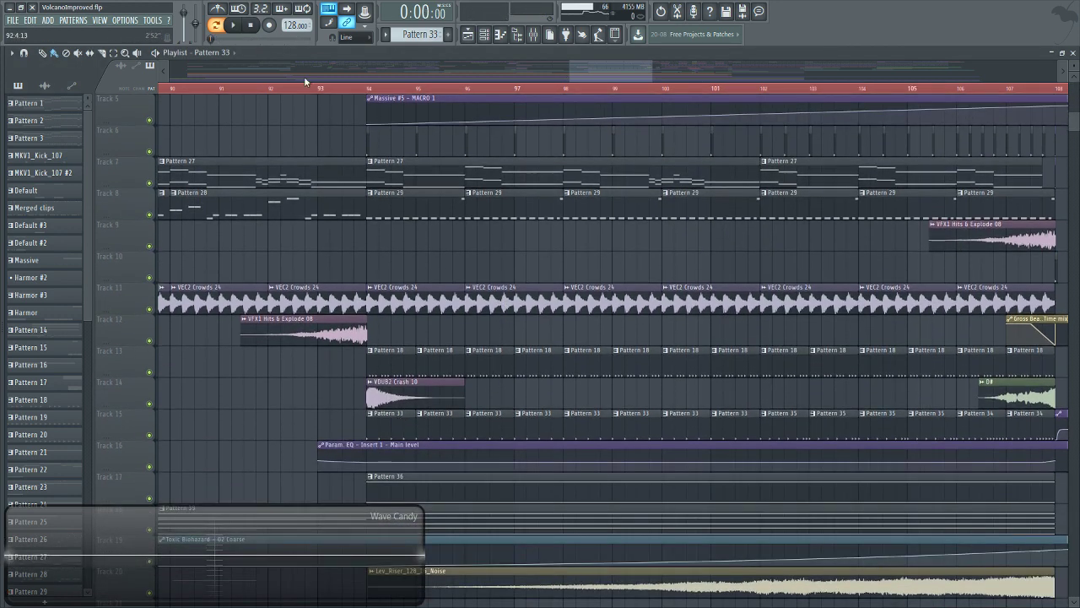
left_click(230, 25)
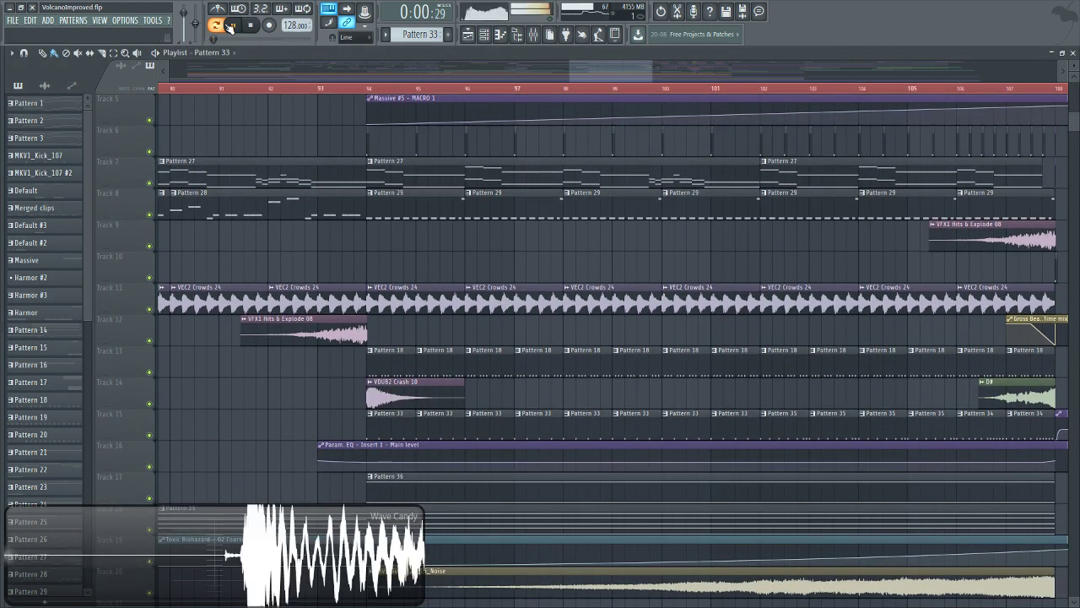
left_click(532, 34)
left_click(323, 227)
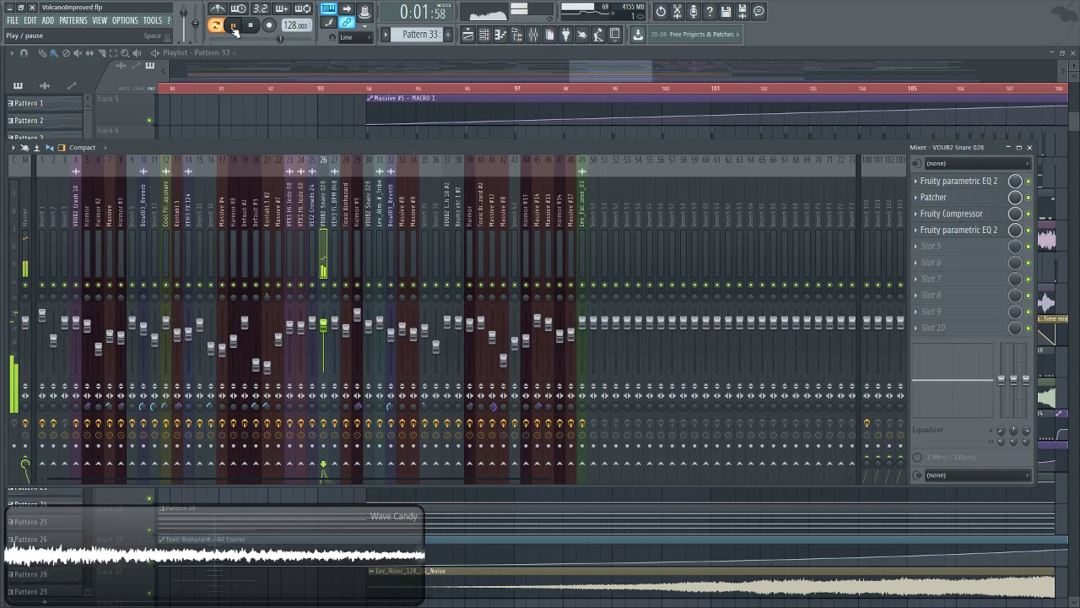
key("space")
left_click(608, 71)
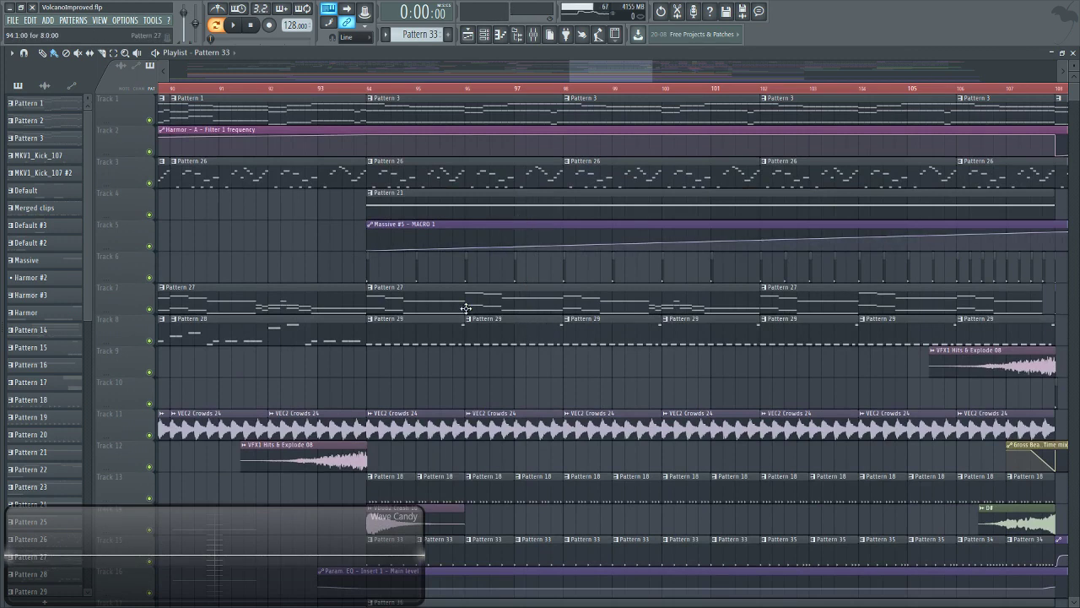
Examine the playlist layers from bar 94, select Pattern 35, and play the song from bar 101 before stopping it.
scroll(465, 309, "down", 3)
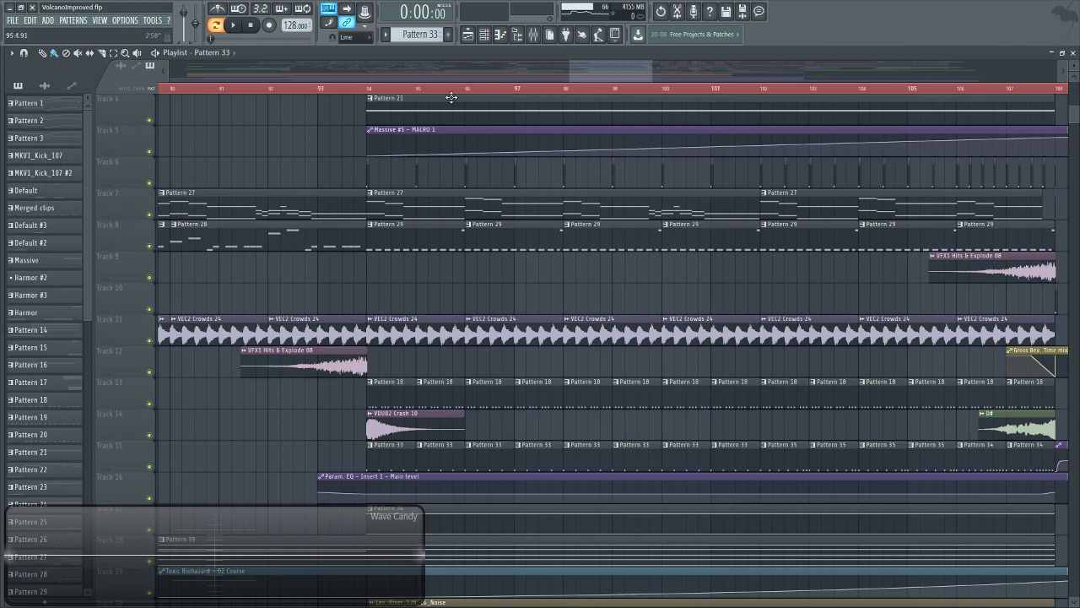
scroll(482, 349, "down", 5)
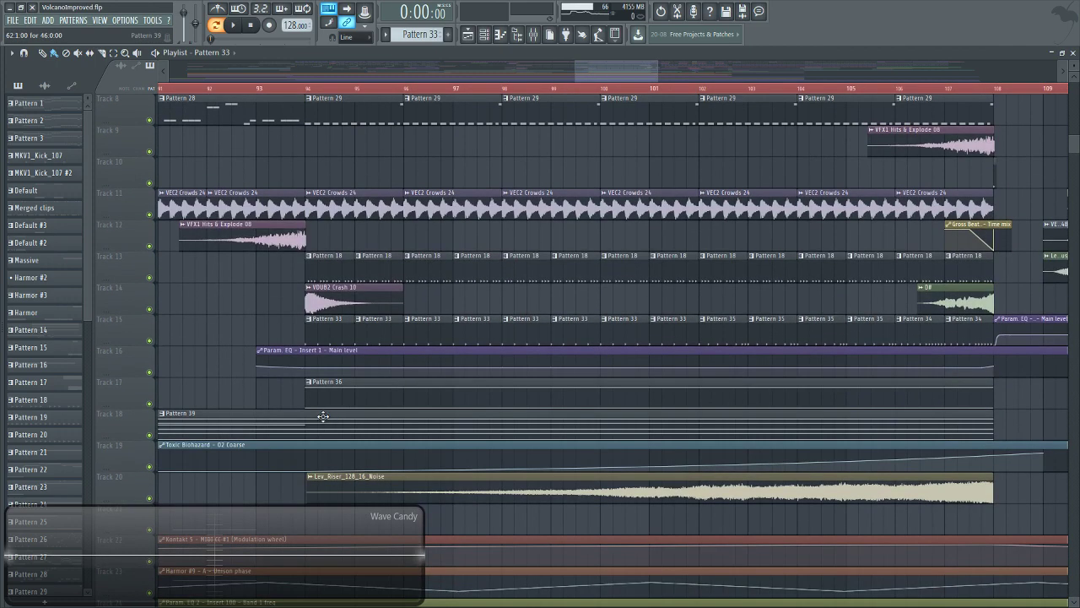
scroll(336, 418, "up", 2)
scroll(430, 447, "up", 5)
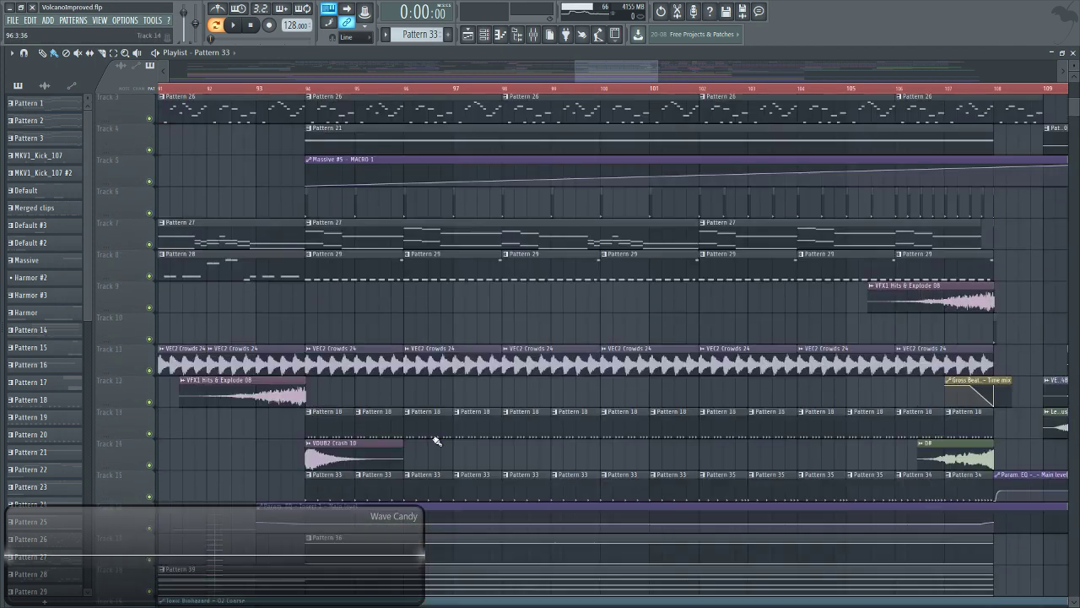
mouse_move(597, 64)
left_mouse_down()
mouse_move(502, 66)
mouse_move(613, 77)
left_mouse_up()
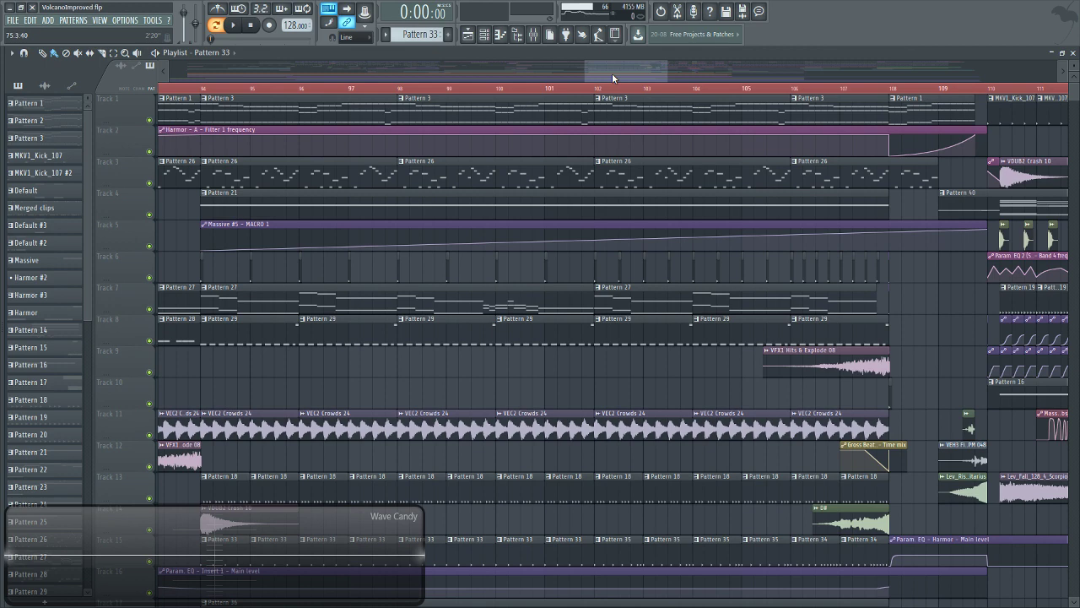
scroll(621, 333, "down", 3)
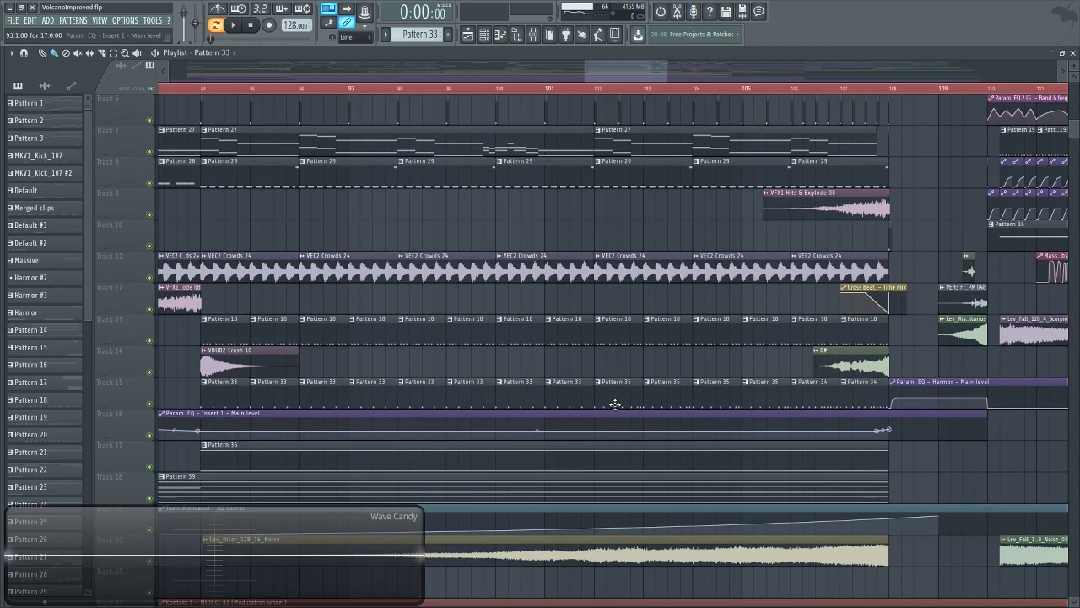
left_click(549, 90)
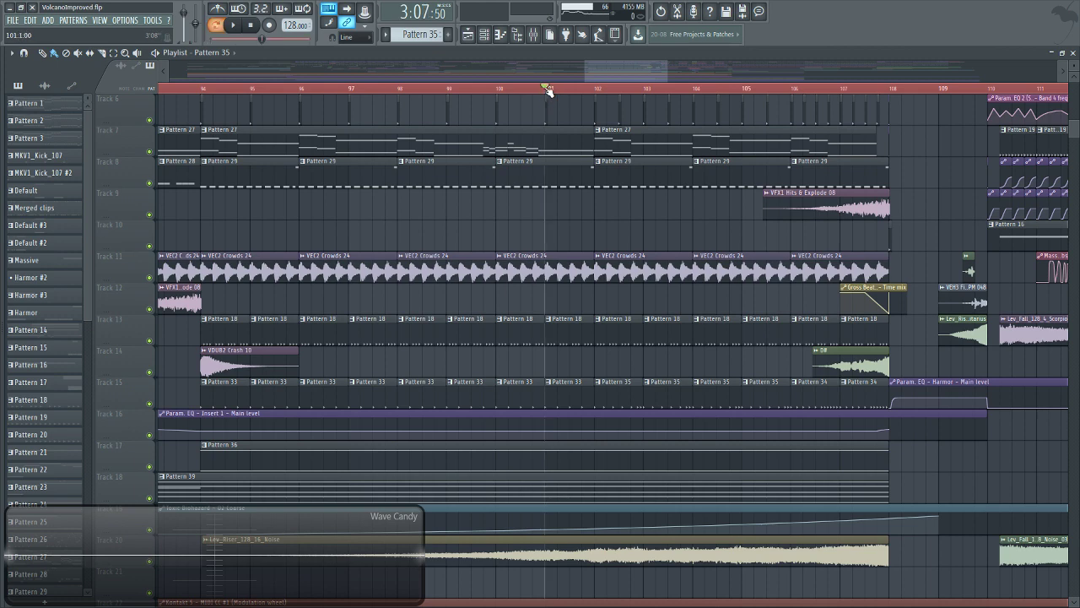
scroll(561, 439, "down", 3)
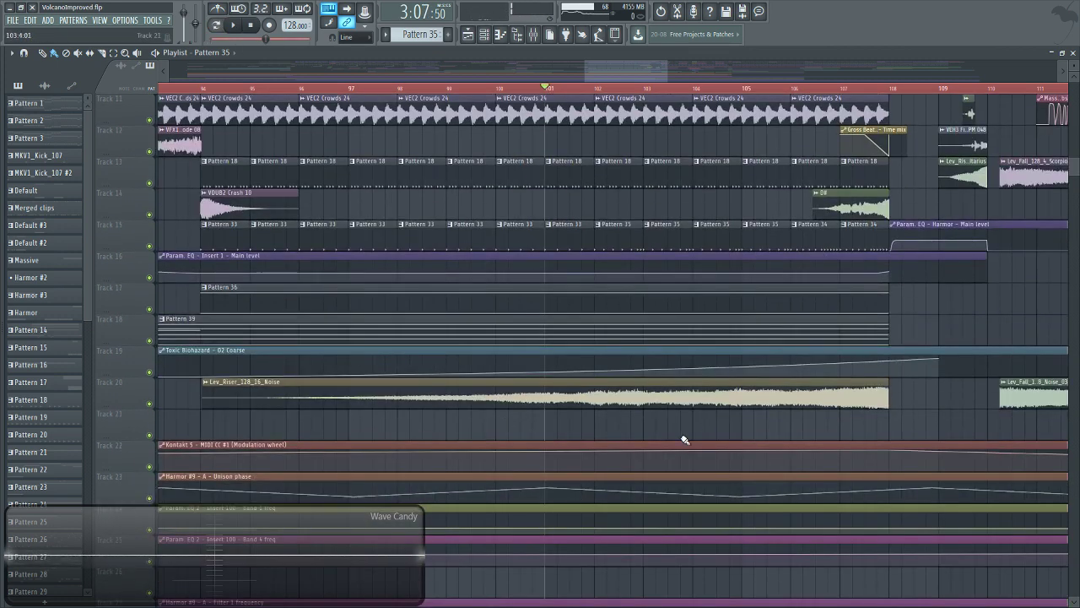
scroll(685, 439, "up", 6)
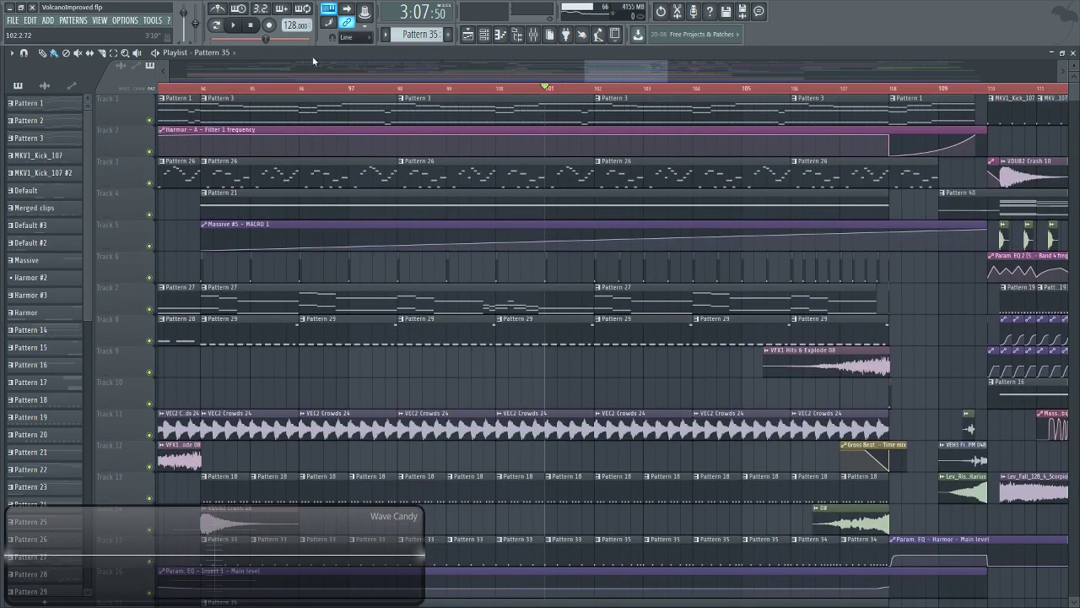
left_click(238, 30)
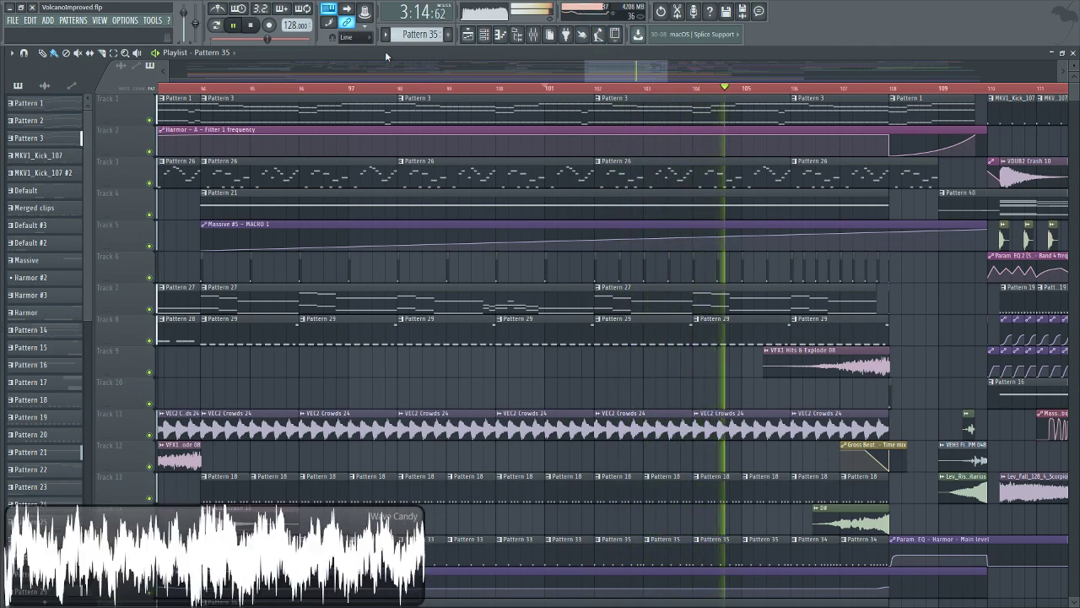
left_click(234, 26)
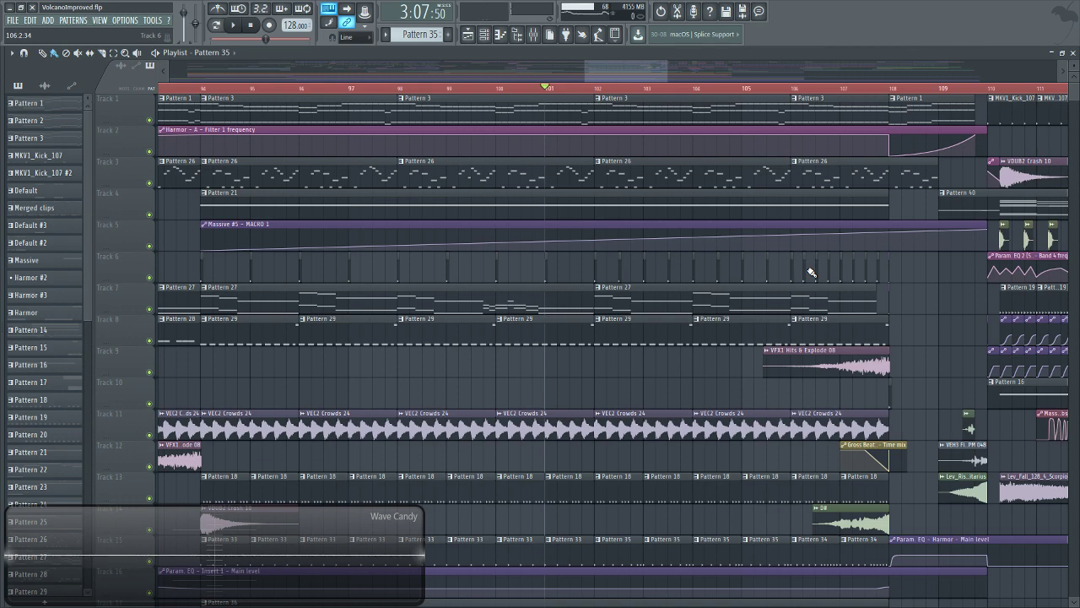
Replay the build-up from bar 101 into the break after bar 108, following the Gross Beat time mix automation, and stop.
mouse_move(621, 73)
left_mouse_down()
mouse_move(633, 73)
mouse_move(624, 82)
left_mouse_up()
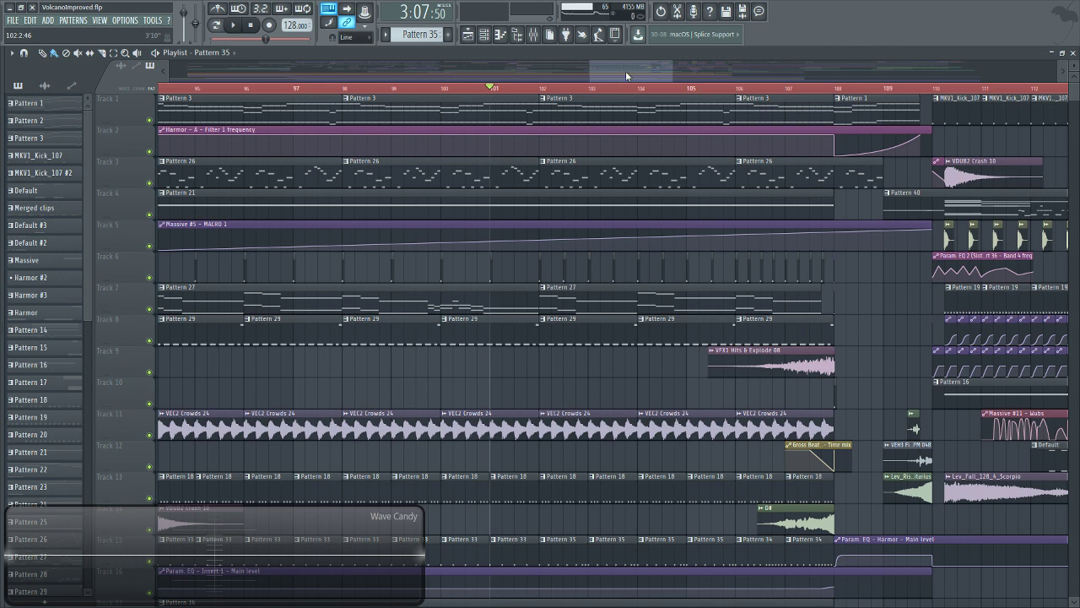
mouse_move(626, 71)
left_mouse_down()
mouse_move(635, 71)
mouse_move(621, 71)
left_mouse_up()
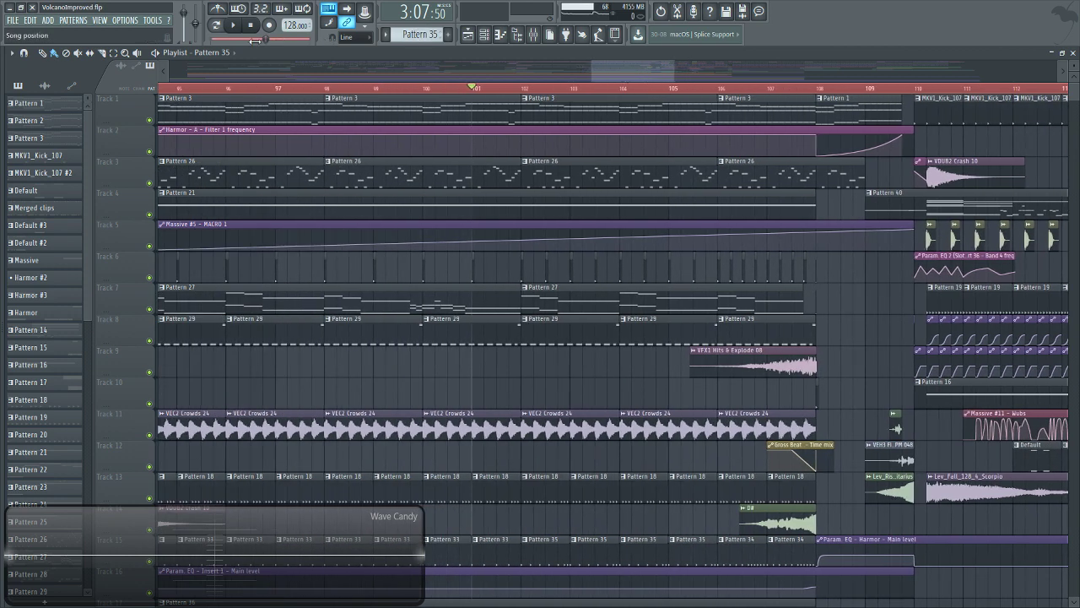
key("space")
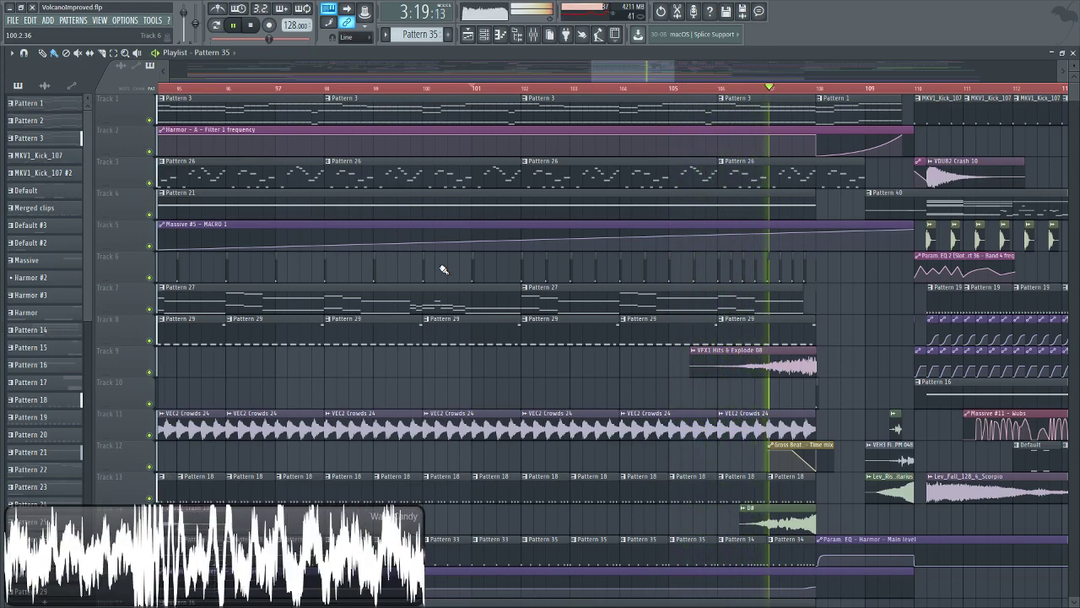
scroll(574, 305, "down", 2)
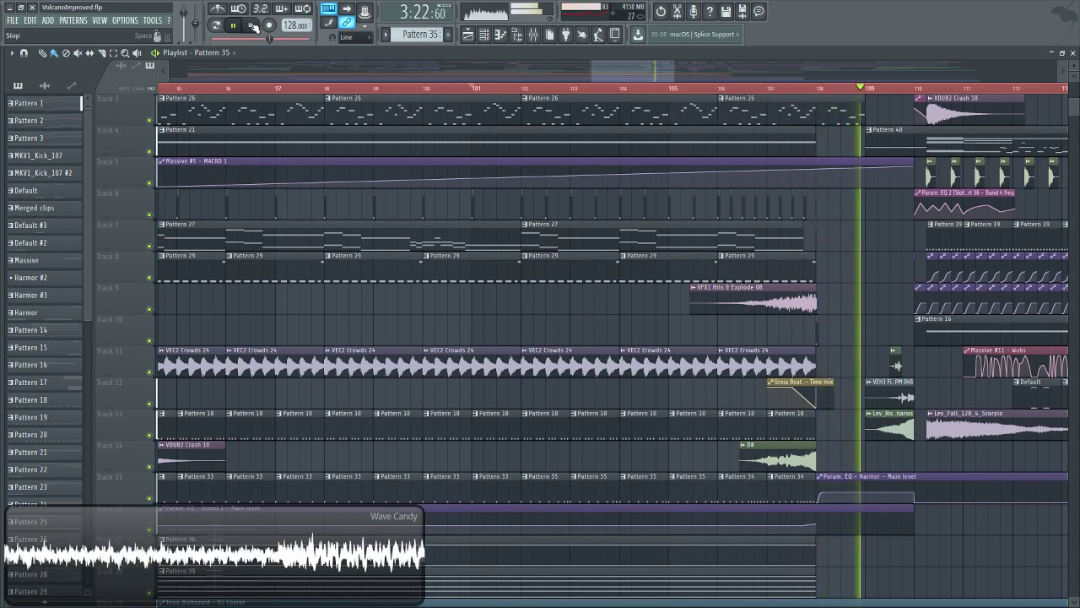
key("space")
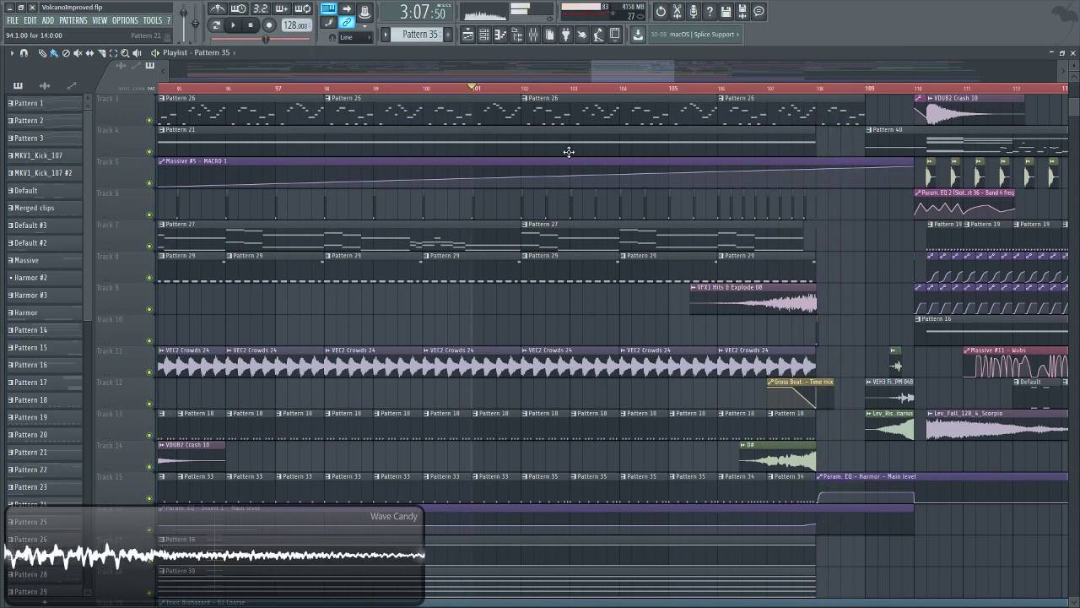
Open Gross Beat on the Master mixer track and play the song from bar 101 to watch it.
left_click(546, 36)
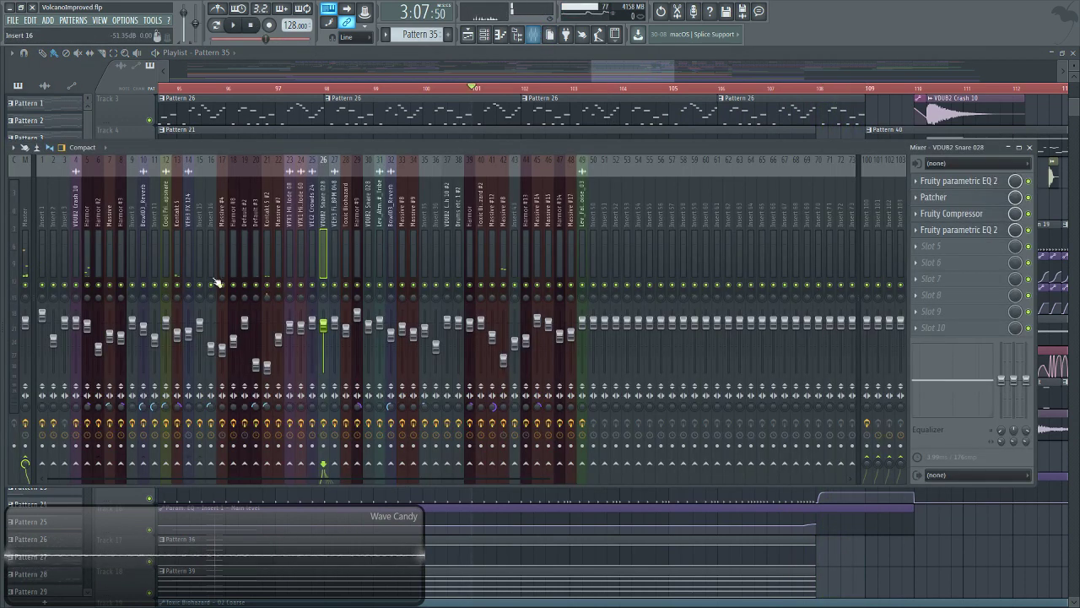
left_click(30, 260)
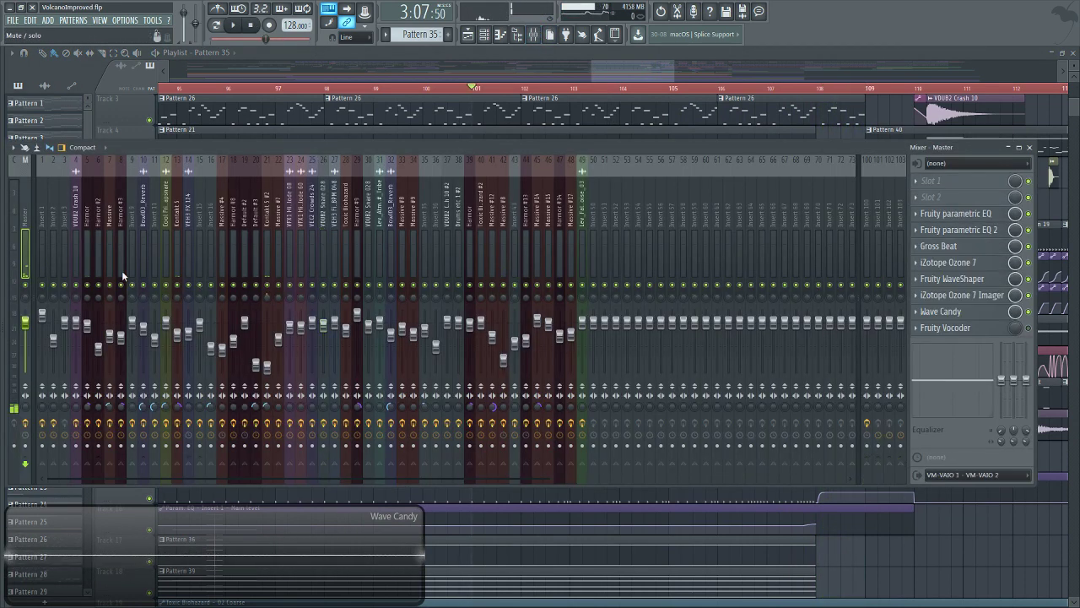
left_click(965, 247)
left_click(243, 29)
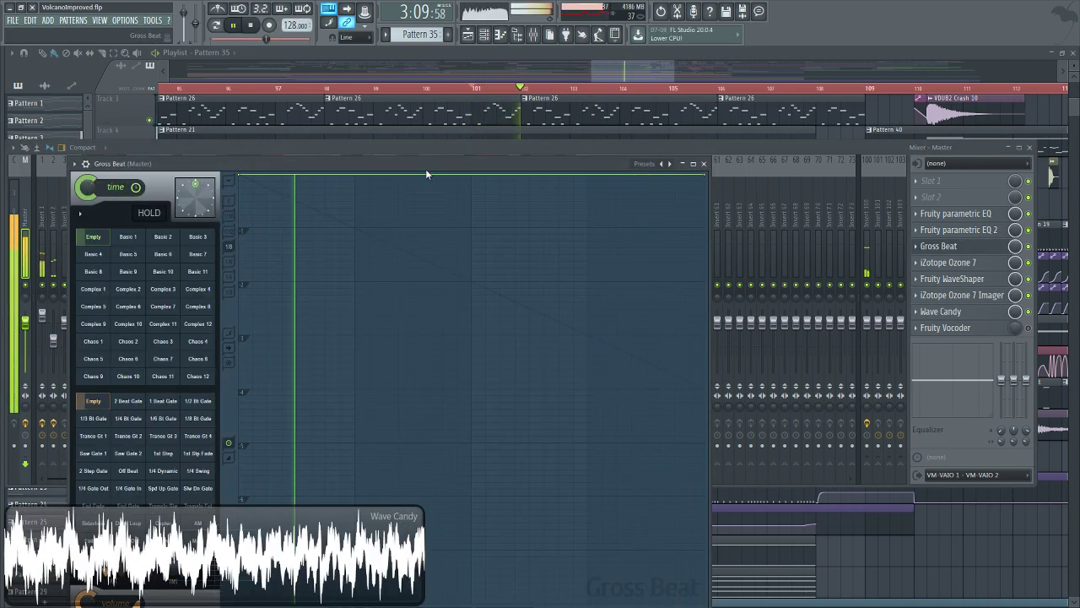
Move the Gross Beat window clear of the playlist ruler, choose the Chaos 3 time slot, and return to the playlist.
left_click_drag(368, 162, 418, 46)
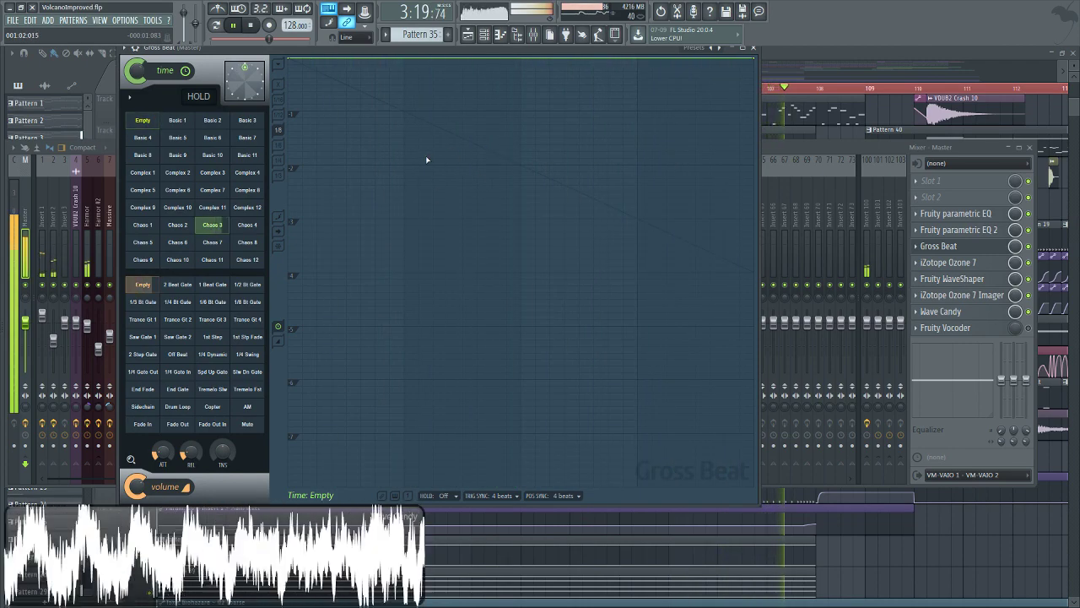
left_click(212, 226)
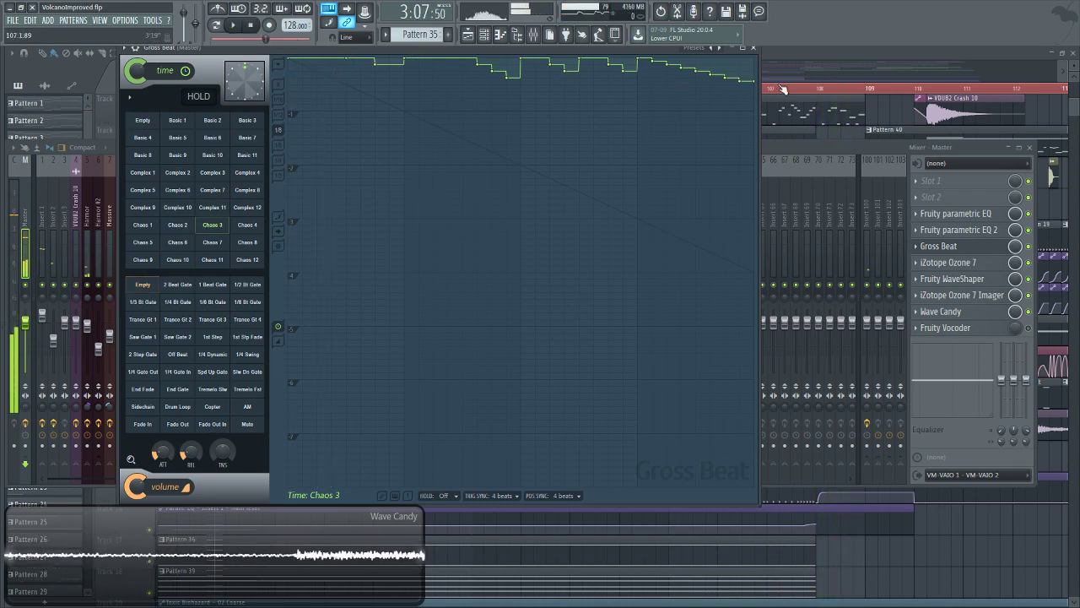
left_click(839, 57)
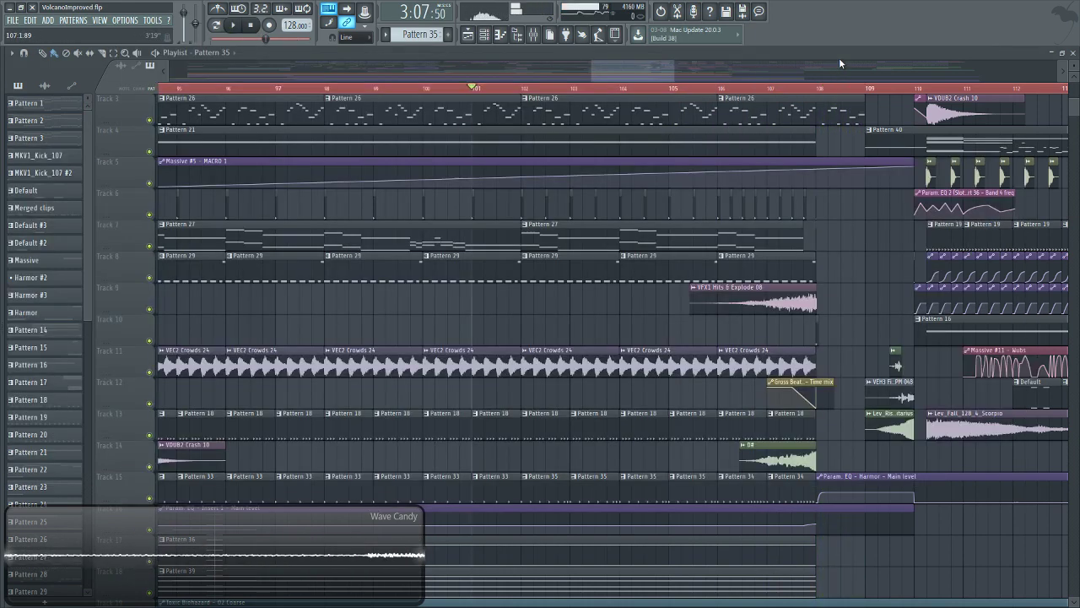
Bring the playlist layers around bar 109 into view and show the sample settings of the VFX1 Hits & Explode 08 clip.
left_click_drag(644, 73, 663, 72)
scroll(671, 306, "up", 1)
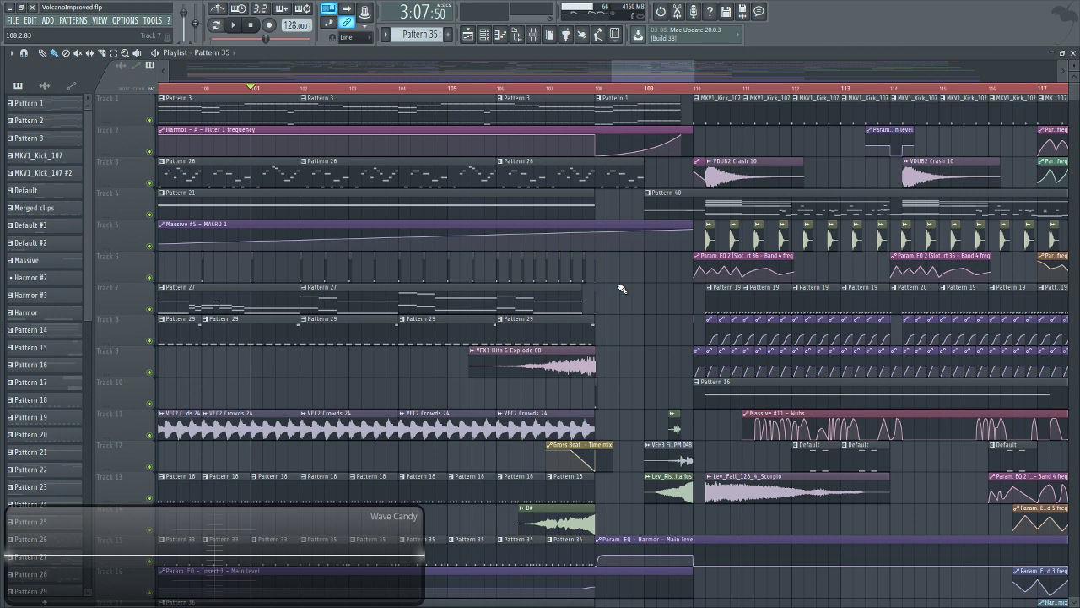
double_click(535, 365)
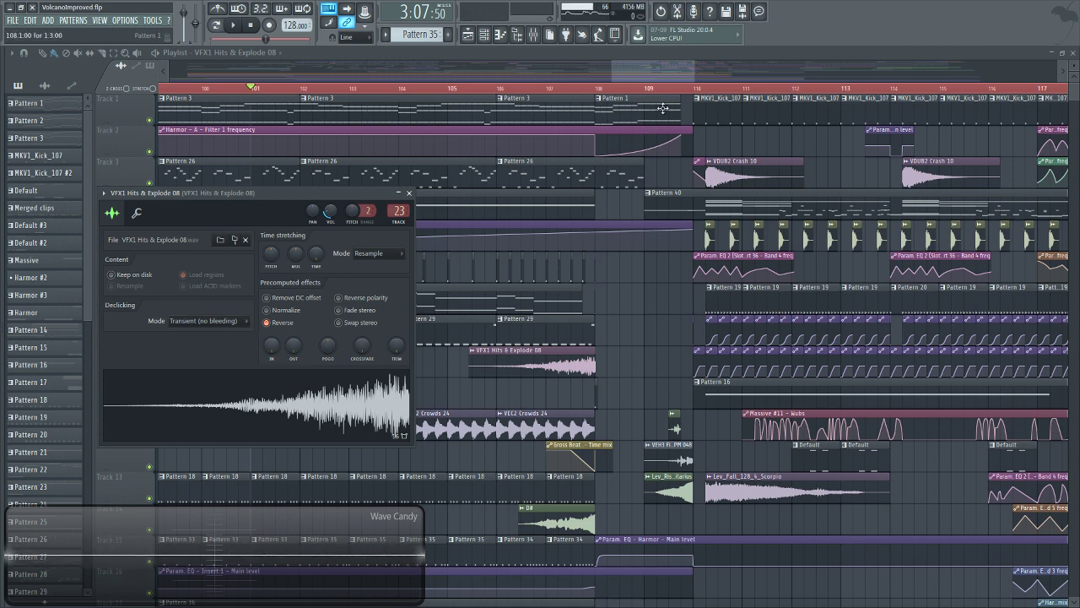
Set the playback position to bar 108, look over the layers there, and play the break before stopping.
left_click(595, 87)
scroll(650, 283, "down", 1)
scroll(658, 293, "up", 1)
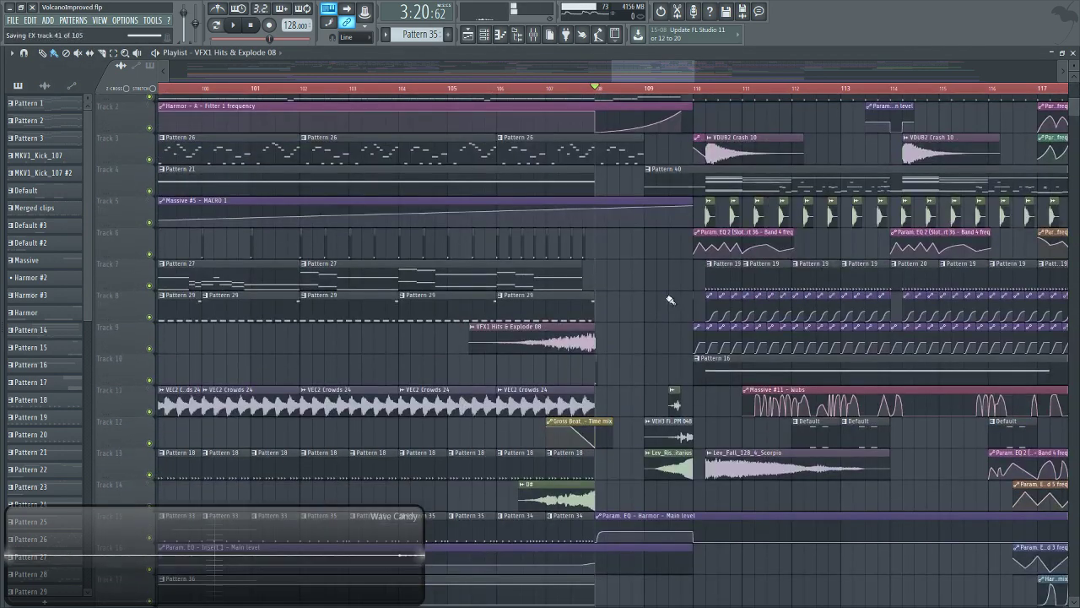
scroll(670, 298, "down", 10)
scroll(684, 300, "up", 10)
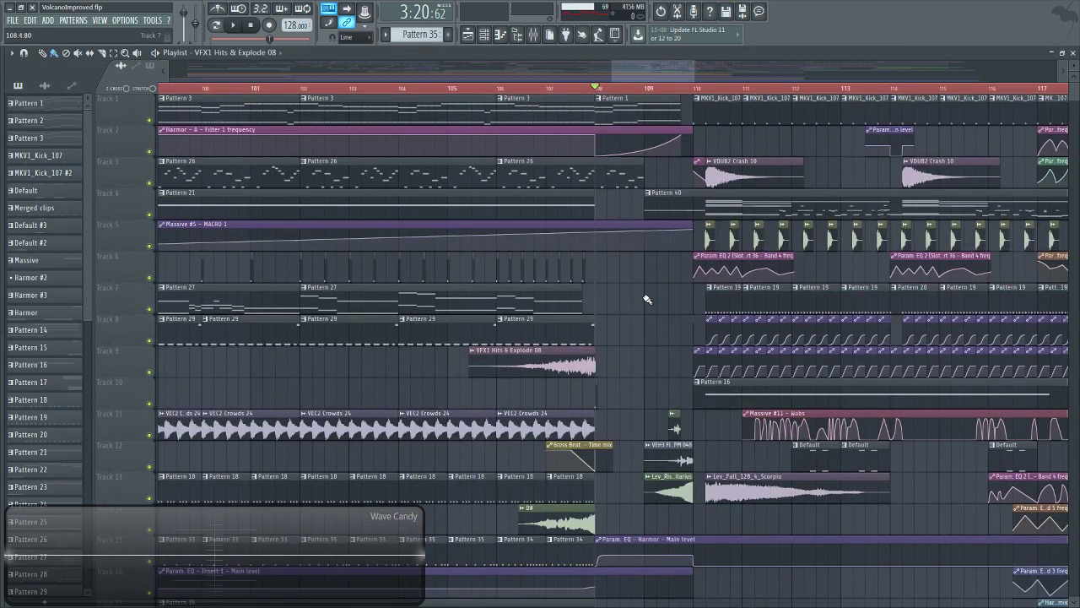
left_click(236, 27)
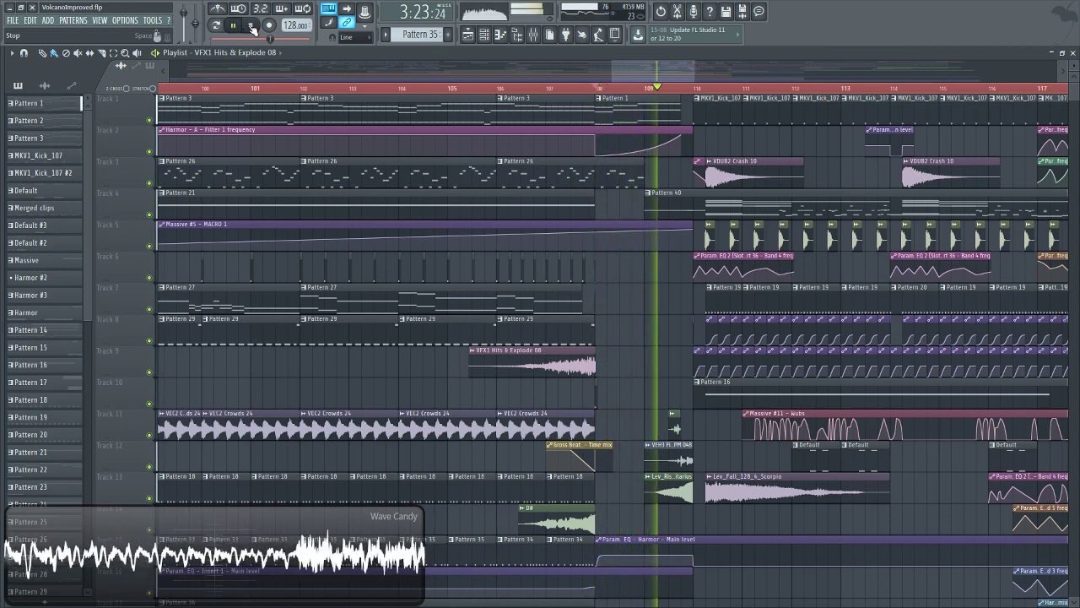
left_click(250, 26)
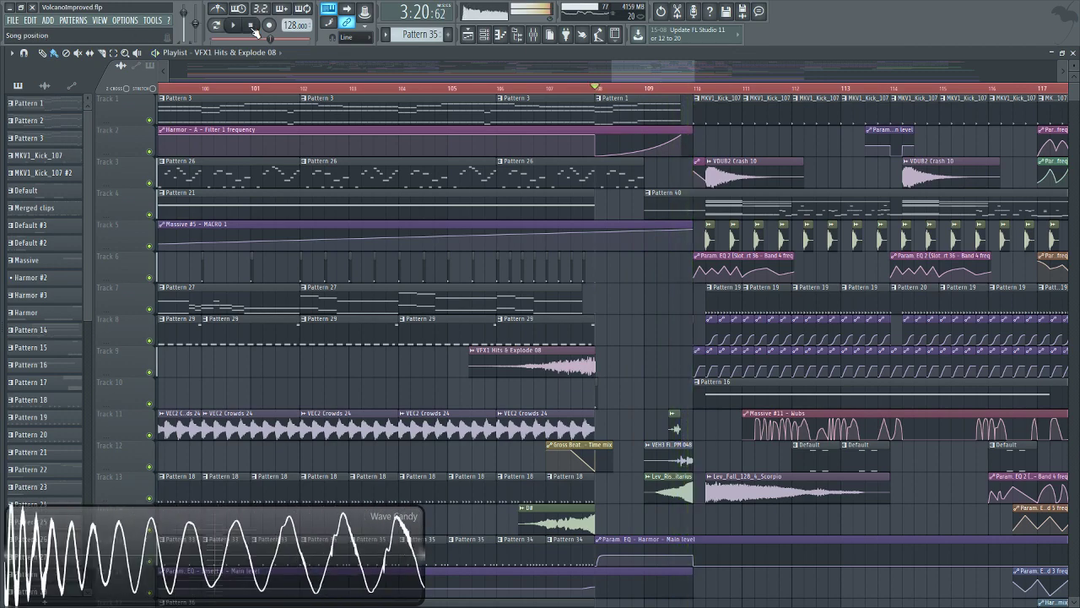
Select Pattern 40, set the playback position to bar 109, and open the Massive #8 synth from the pattern's channels.
left_click(675, 204)
left_click(647, 90)
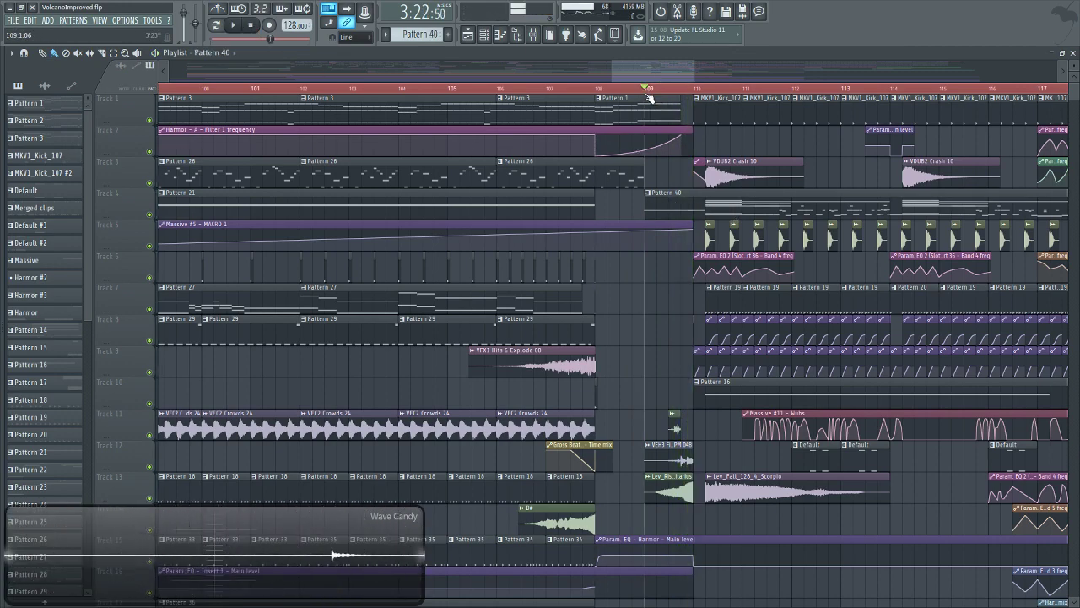
scroll(734, 359, "down", 6)
scroll(737, 361, "up", 6)
key("F6")
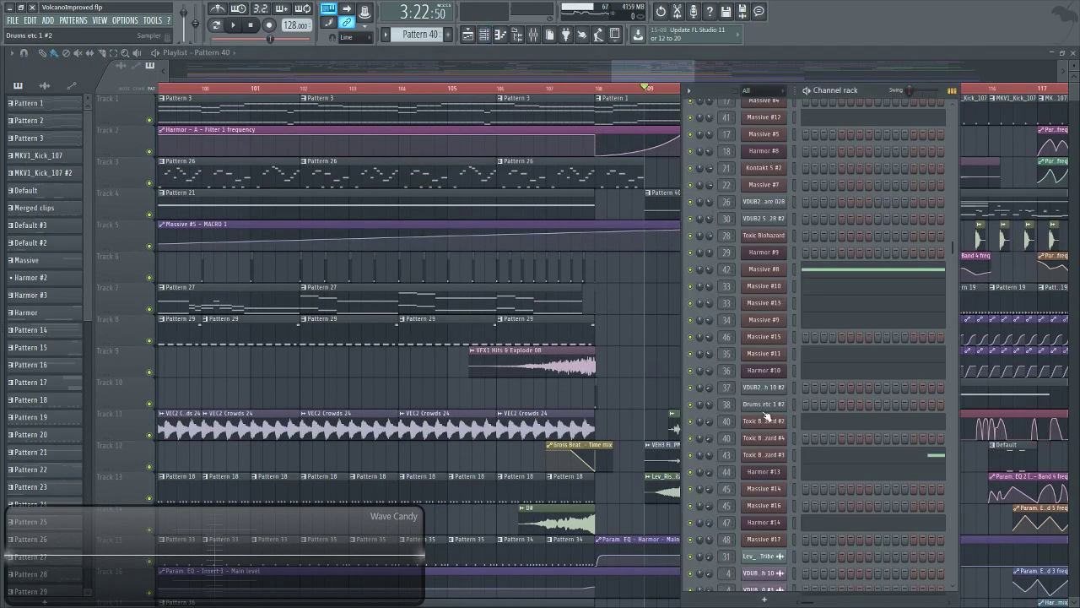
scroll(760, 359, "up", 5)
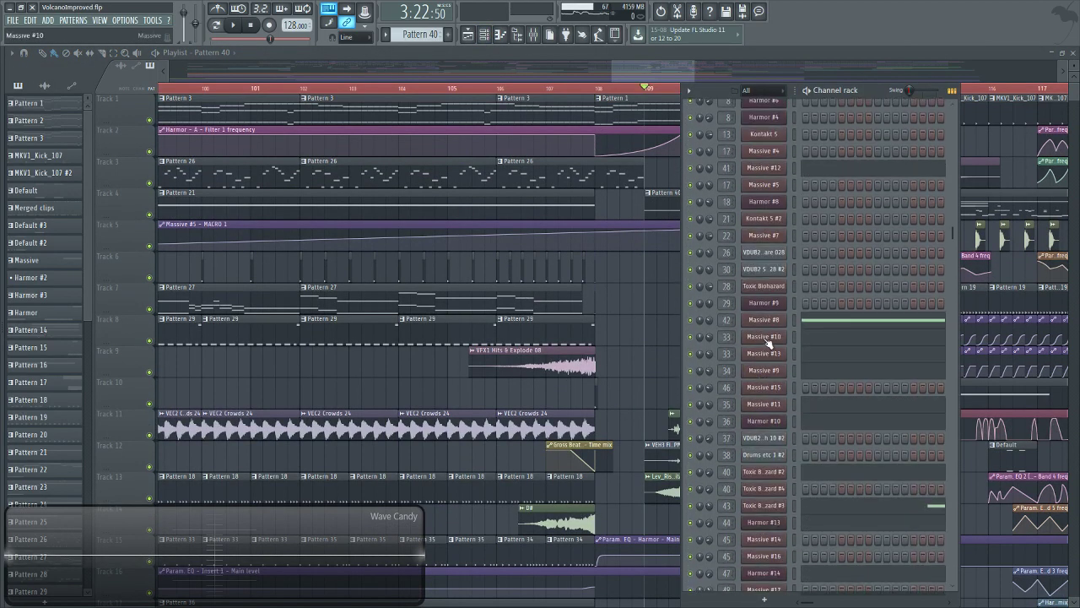
left_click(764, 322)
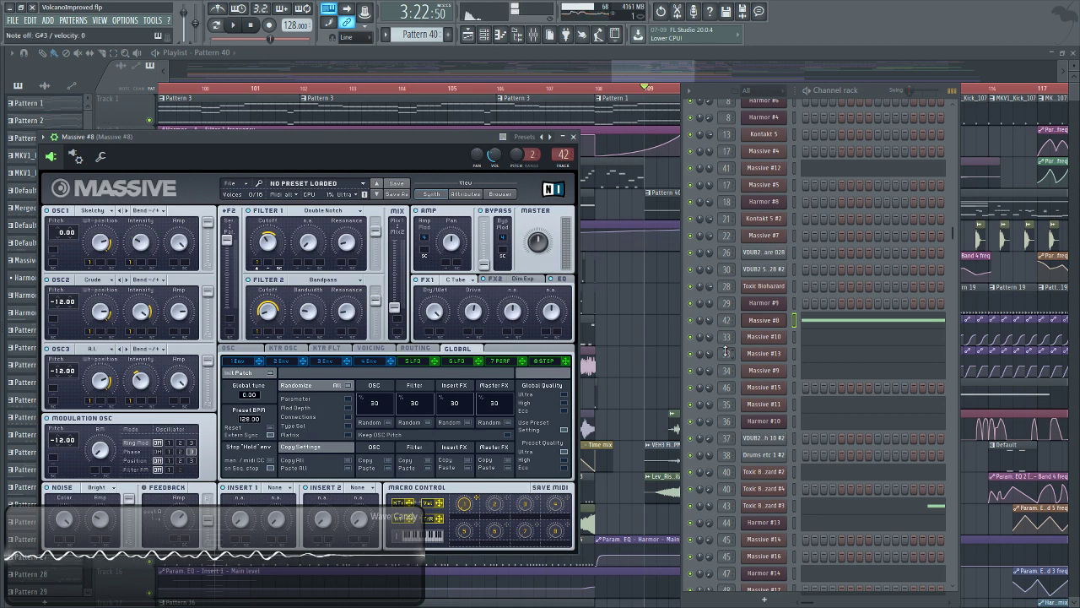
Demonstrate the Macro 1 control on Massive #8 and move the synth window aside.
left_click(462, 505)
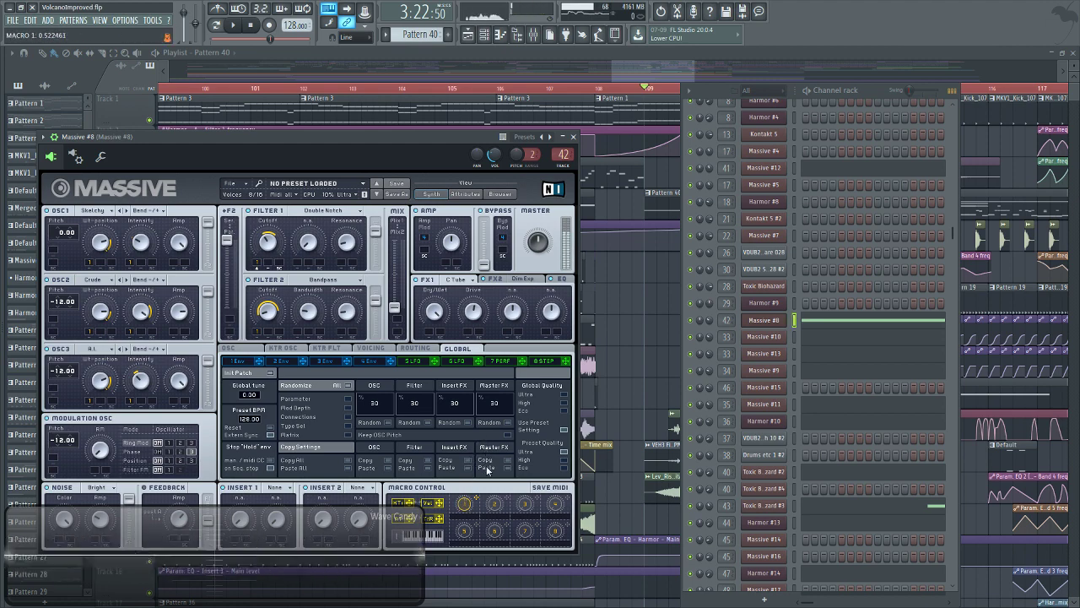
left_click_drag(464, 505, 472, 510)
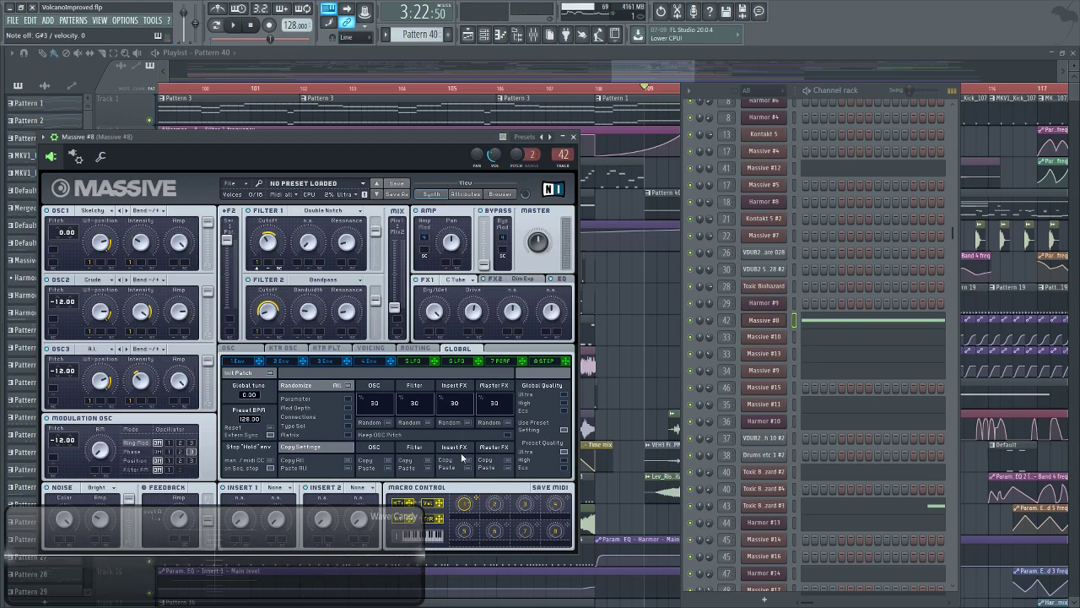
left_click_drag(337, 149, 393, 119)
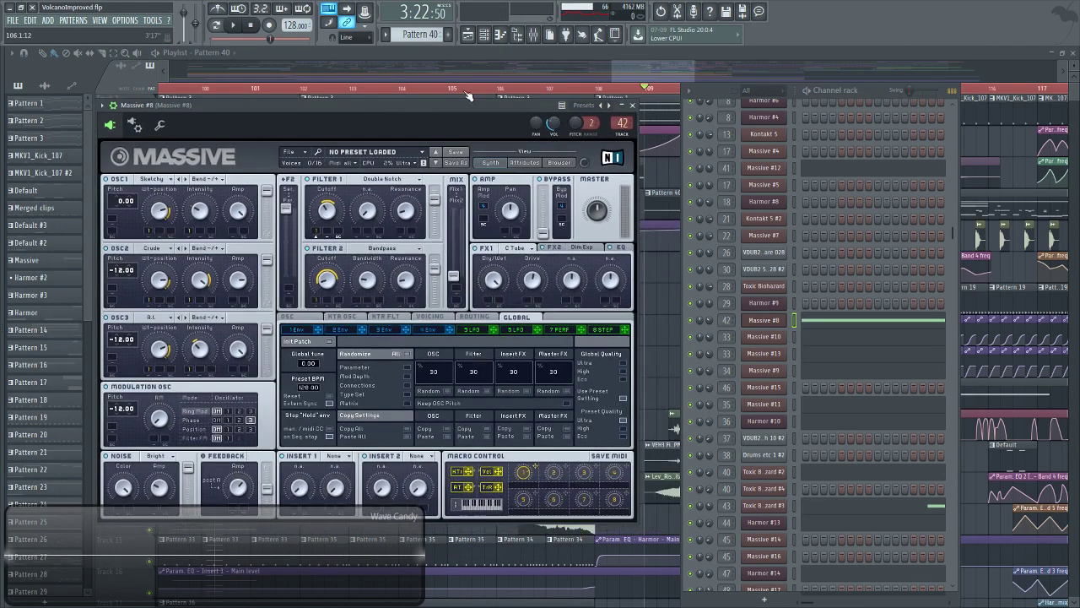
Examine the Massive #8 MACRO 1 automation at bar 109 and the effects on the Massive #8 mixer track.
left_click(665, 67)
scroll(692, 308, "down", 8)
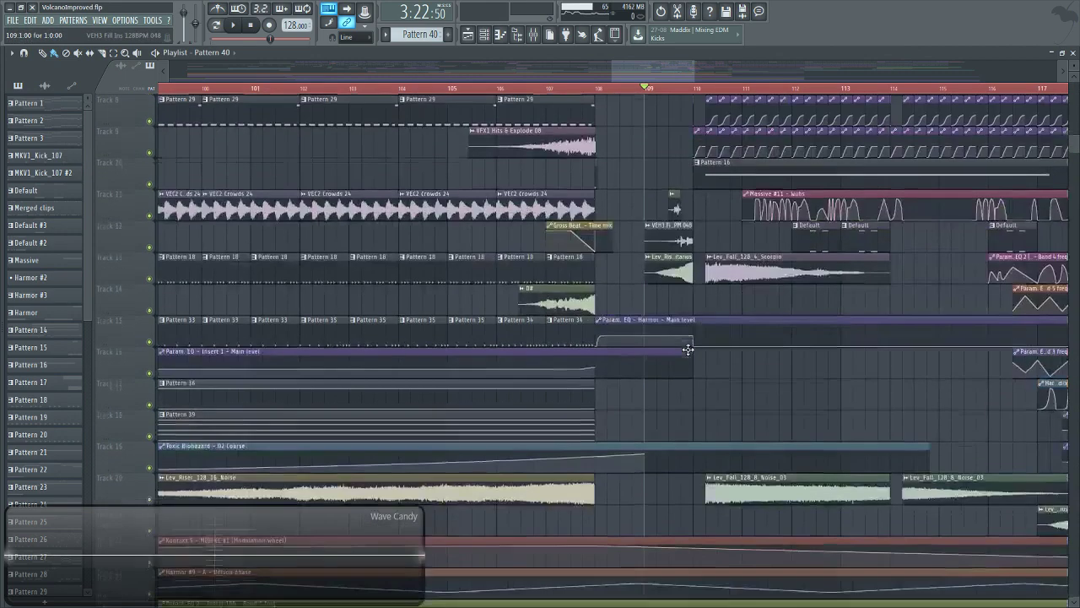
scroll(734, 380, "down", 1)
scroll(670, 92, "up", 5)
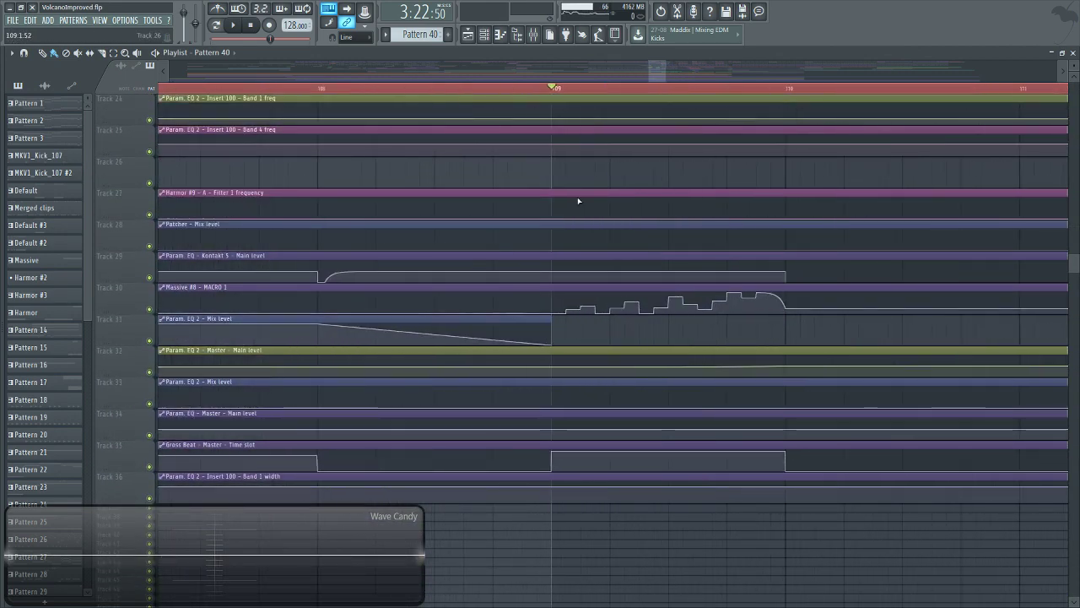
left_click(544, 41)
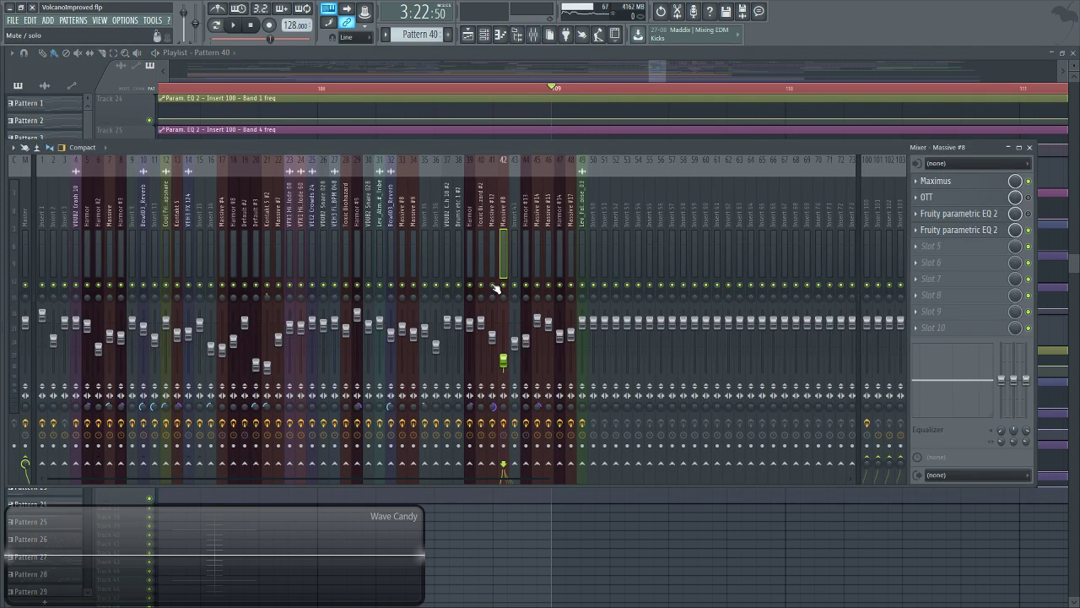
left_click(577, 55)
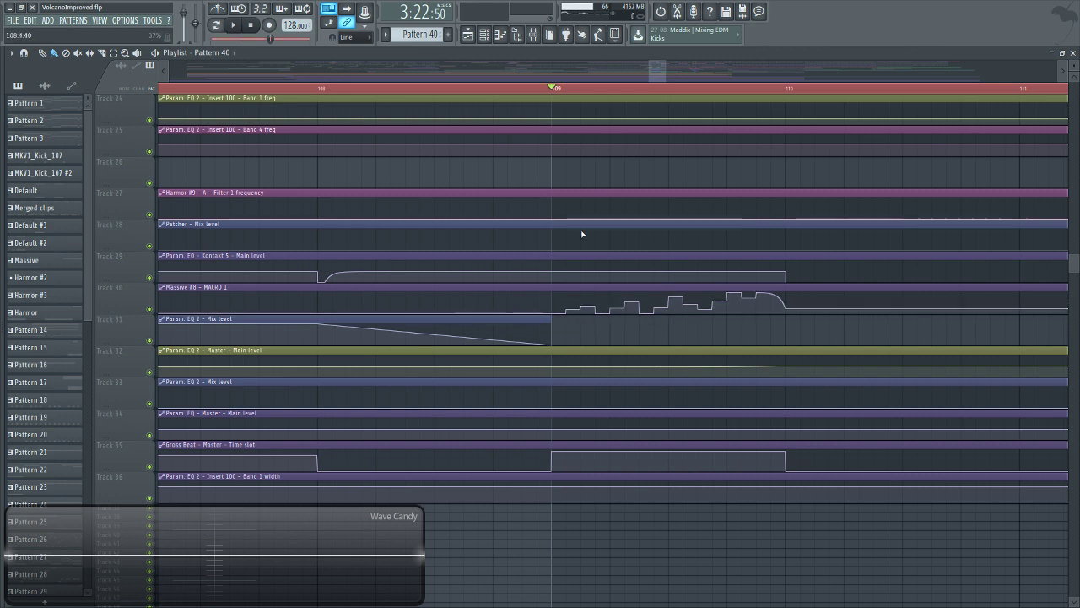
Play the song from bar 109 along the MACRO 1 automation, stop, and view the soloed Massive #8 mixer track.
left_click(234, 25)
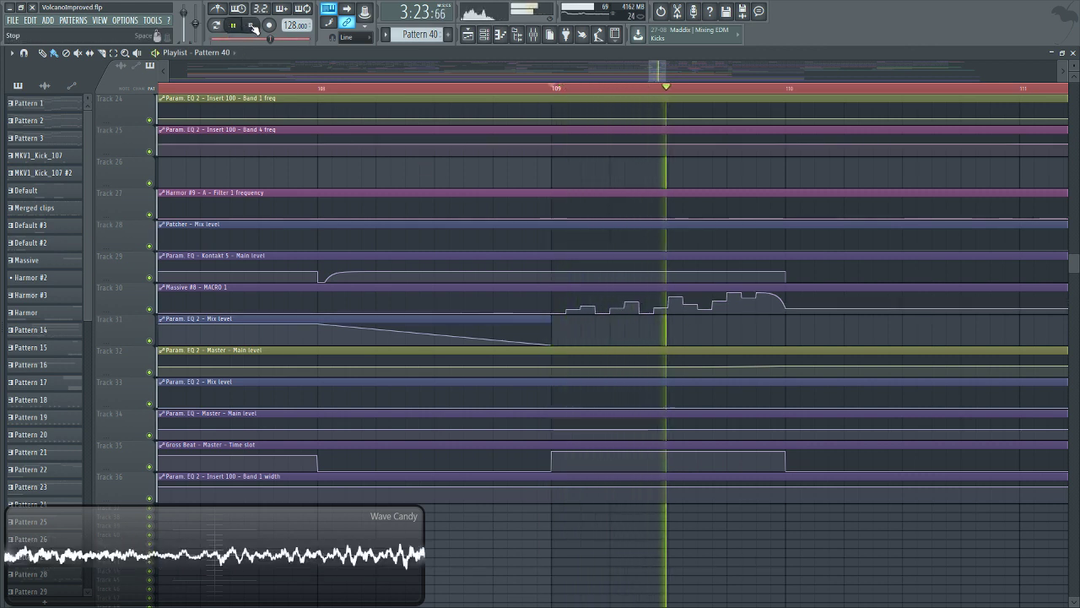
left_click(557, 87)
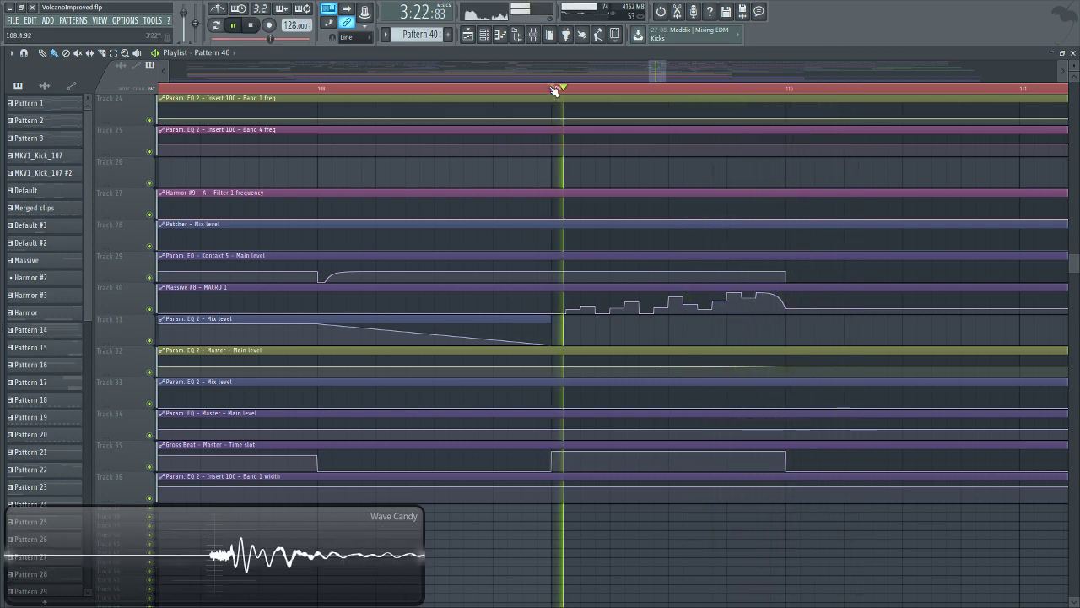
left_click(264, 27)
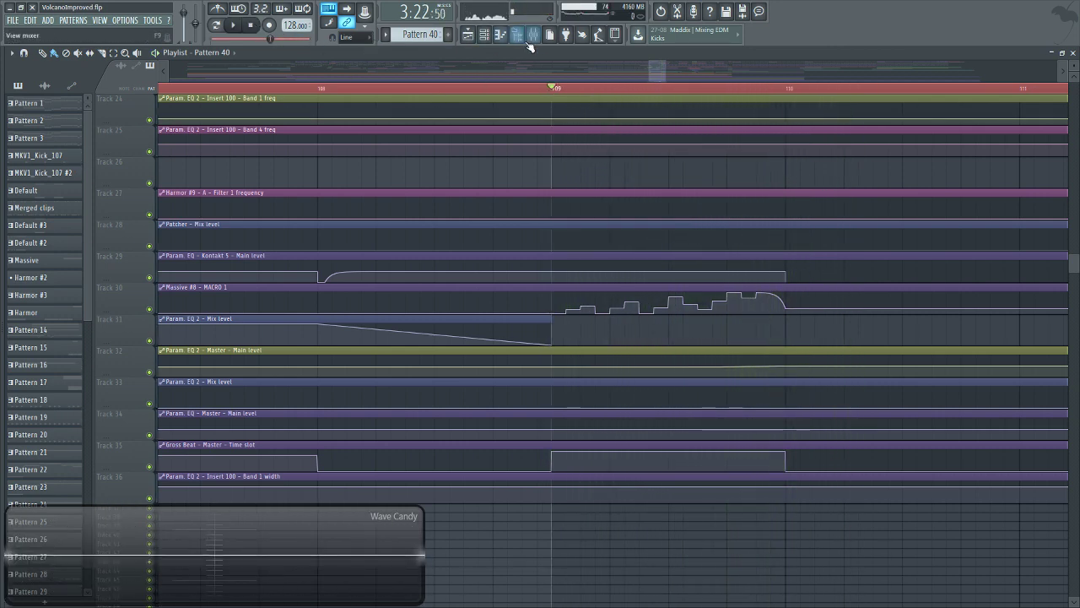
left_click(535, 35)
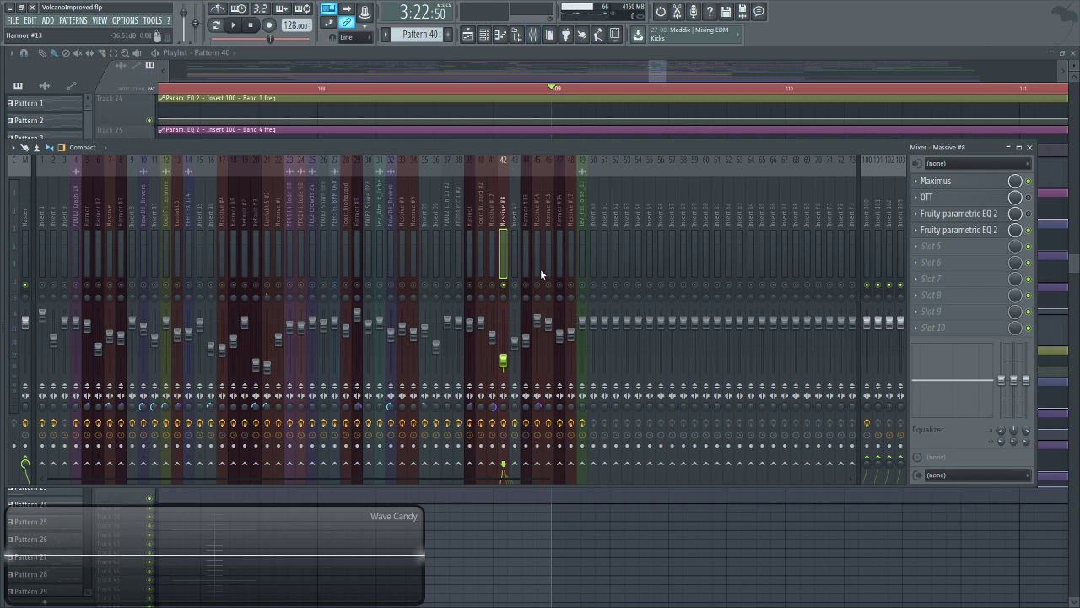
left_click(534, 35)
Examine the layers leading into the drop, set the playback position to bar 110, and play it briefly before stopping.
scroll(669, 264, "up", 10)
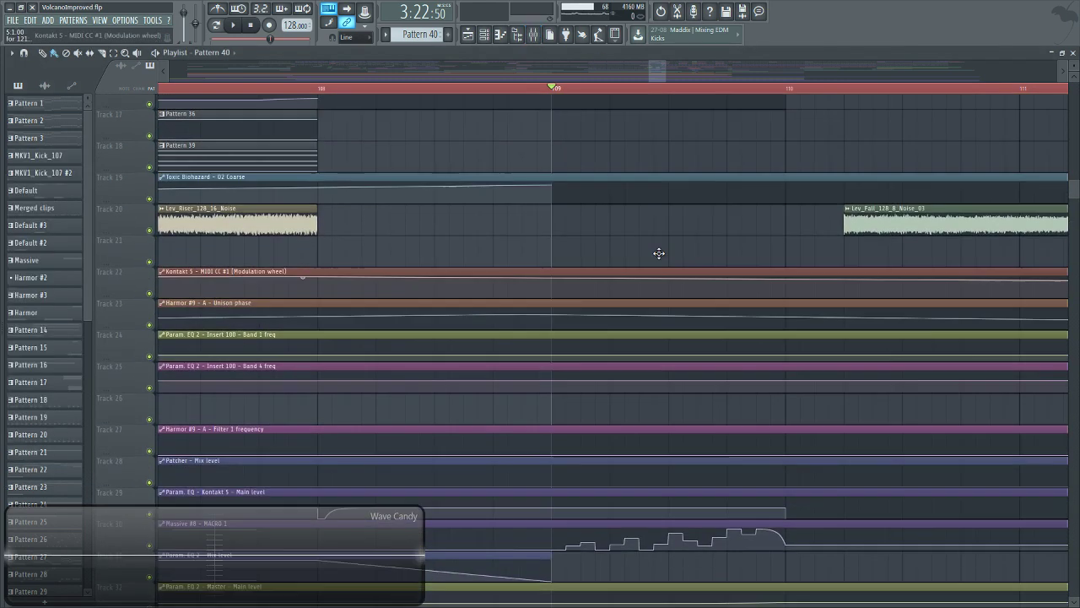
scroll(686, 266, "up", 2)
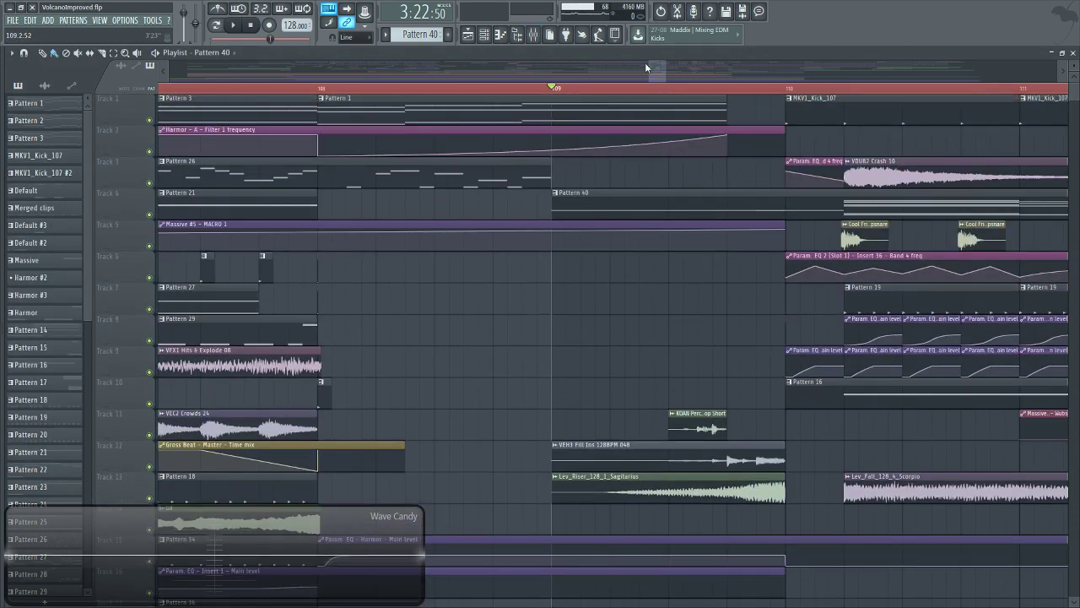
left_click_drag(645, 62, 665, 70)
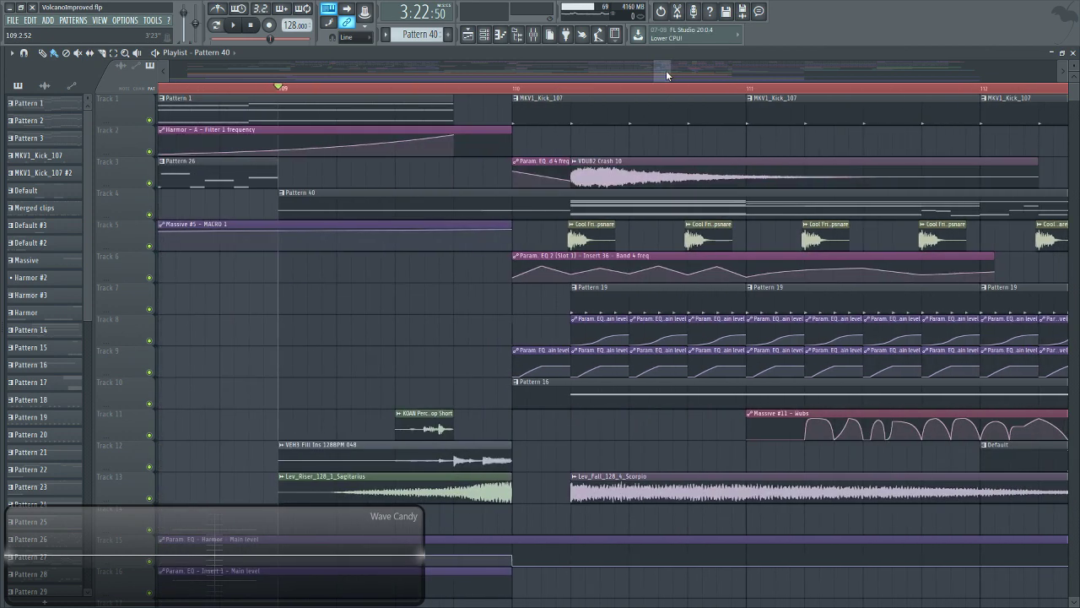
left_click(512, 95)
scroll(512, 95, "down", 6)
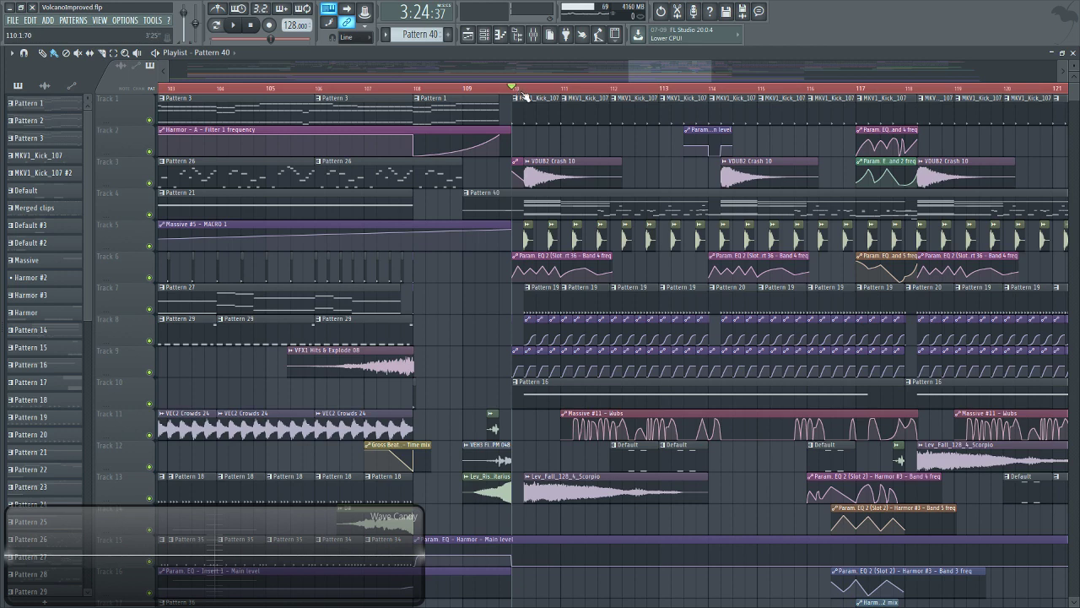
scroll(518, 91, "up", 4)
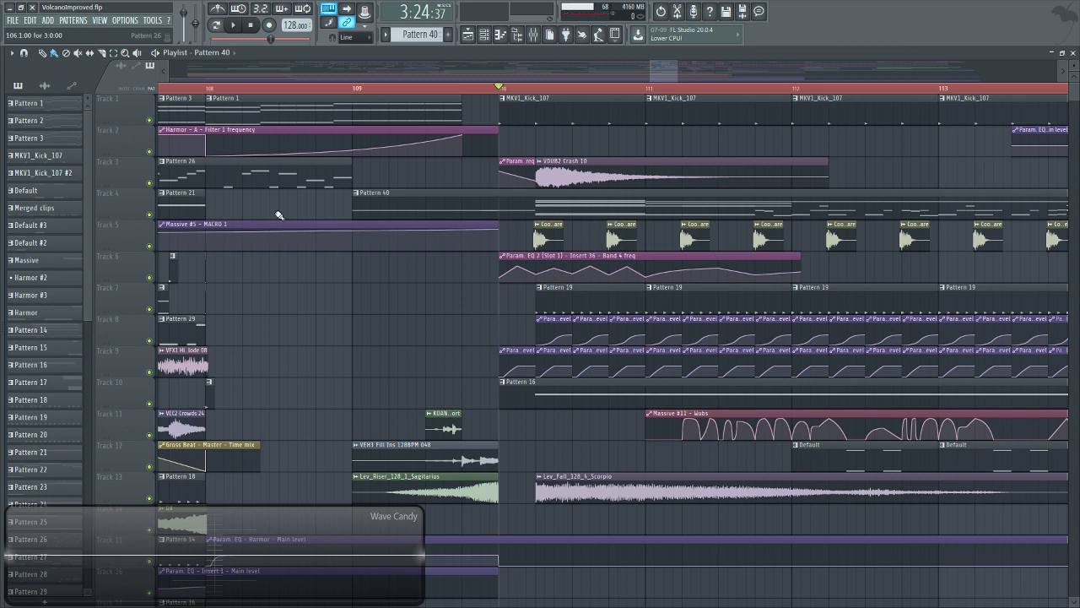
mouse_move(665, 73)
left_mouse_down()
mouse_move(646, 73)
mouse_move(663, 77)
left_mouse_up()
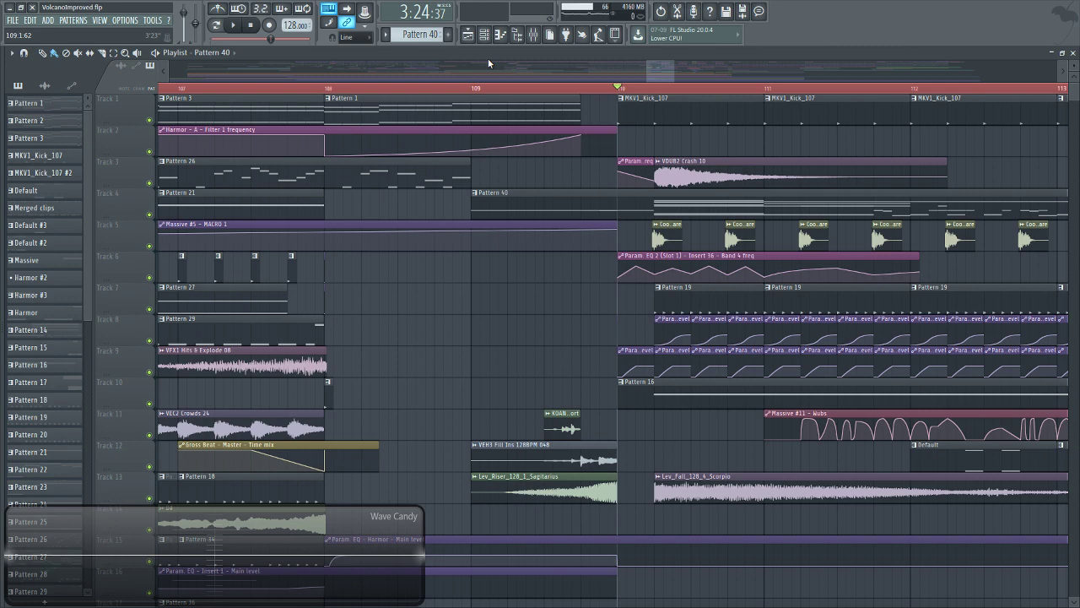
left_click(234, 25)
left_click(251, 25)
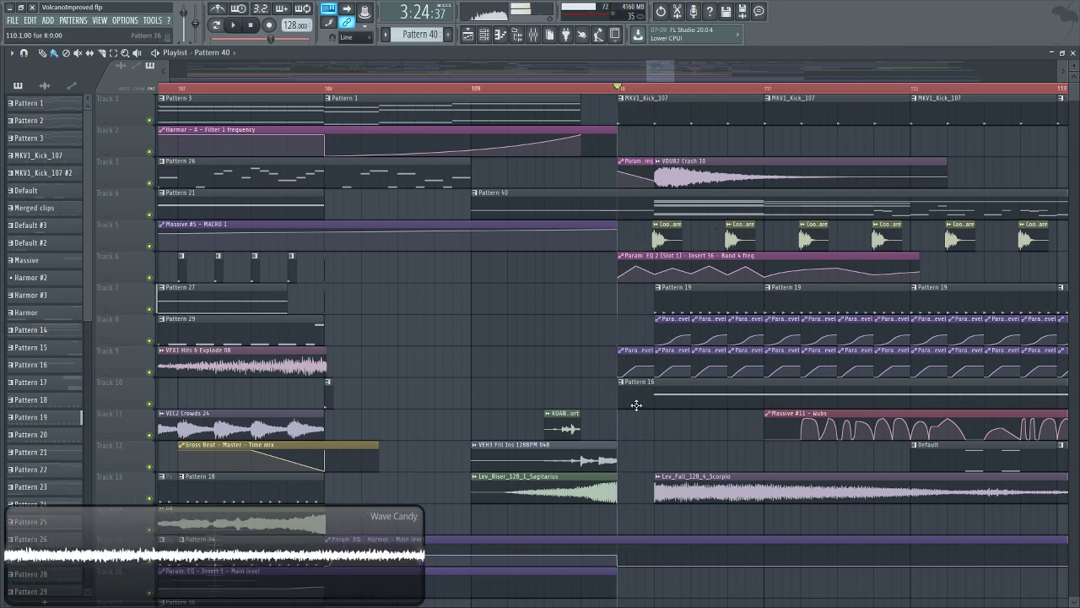
Inspect Pattern 40's channels and the Massive #8 notes in the piano roll, and return to the playlist.
left_click(484, 34)
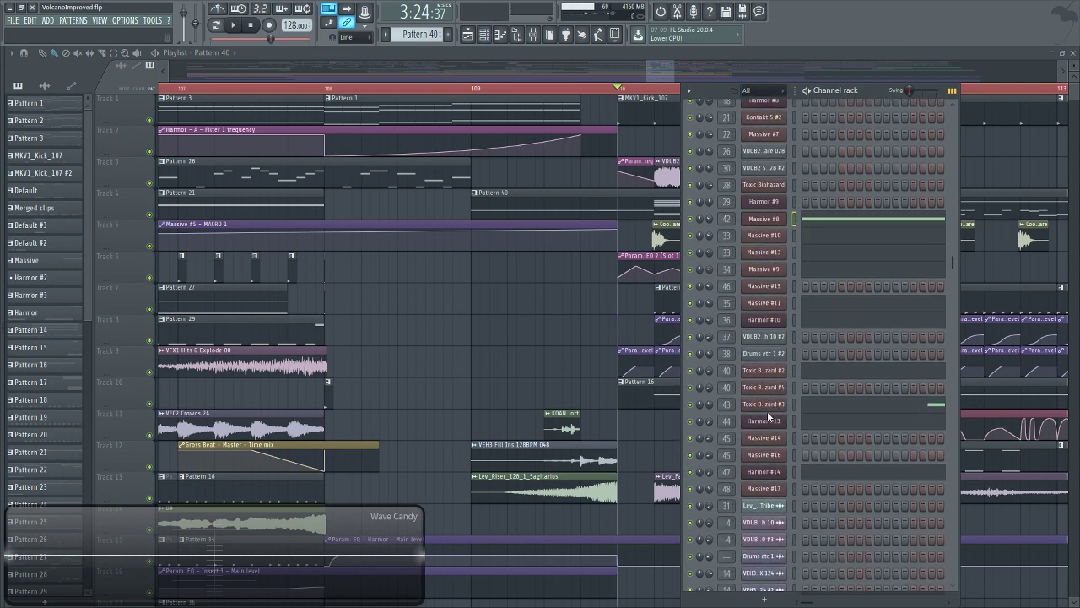
left_click(501, 34)
scroll(443, 338, "down", 9)
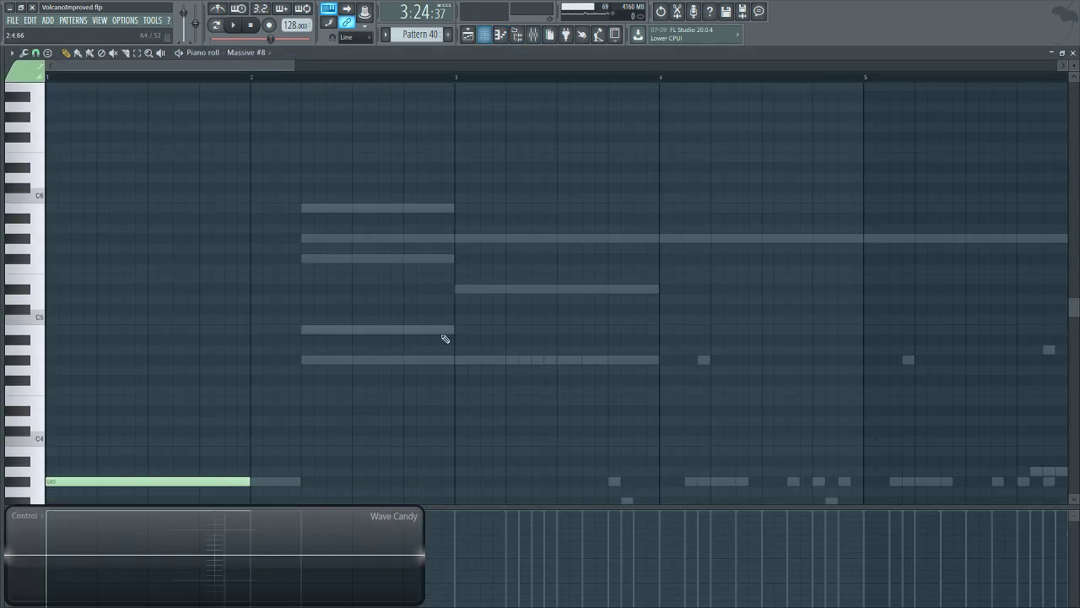
double_click(276, 223)
scroll(273, 361, "up", 4)
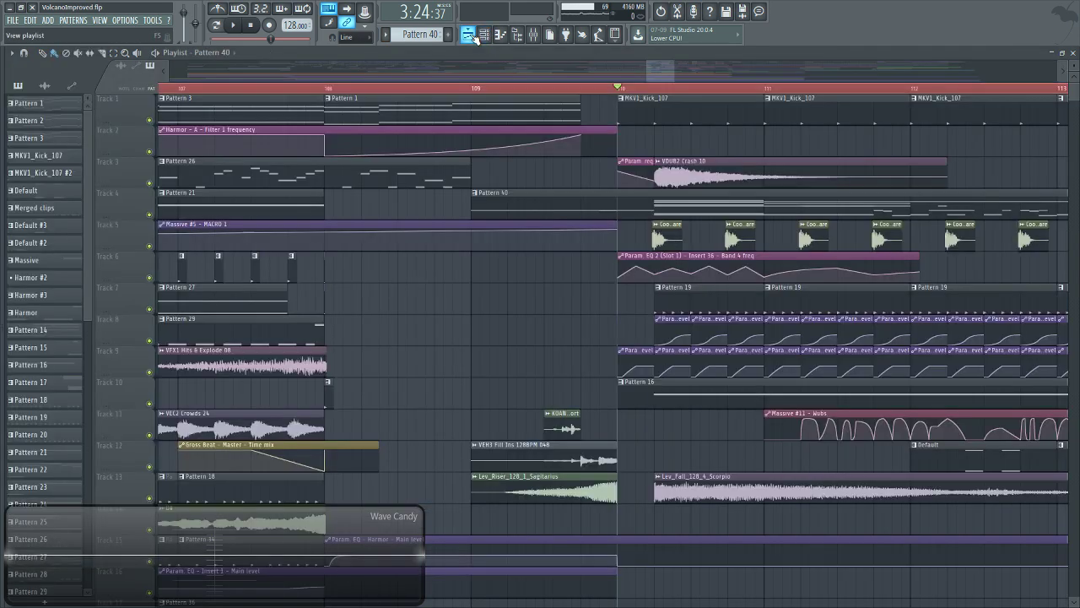
left_click(467, 33)
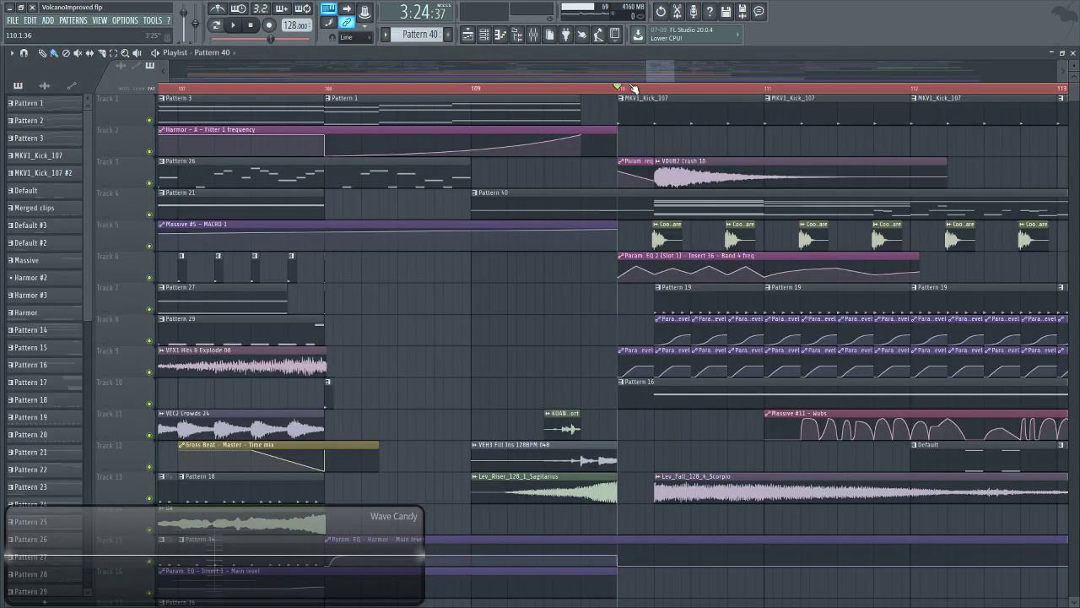
Inspect Massive #9's notes in Pattern 40, its synth settings and the effects on its mixer track.
left_click(501, 34)
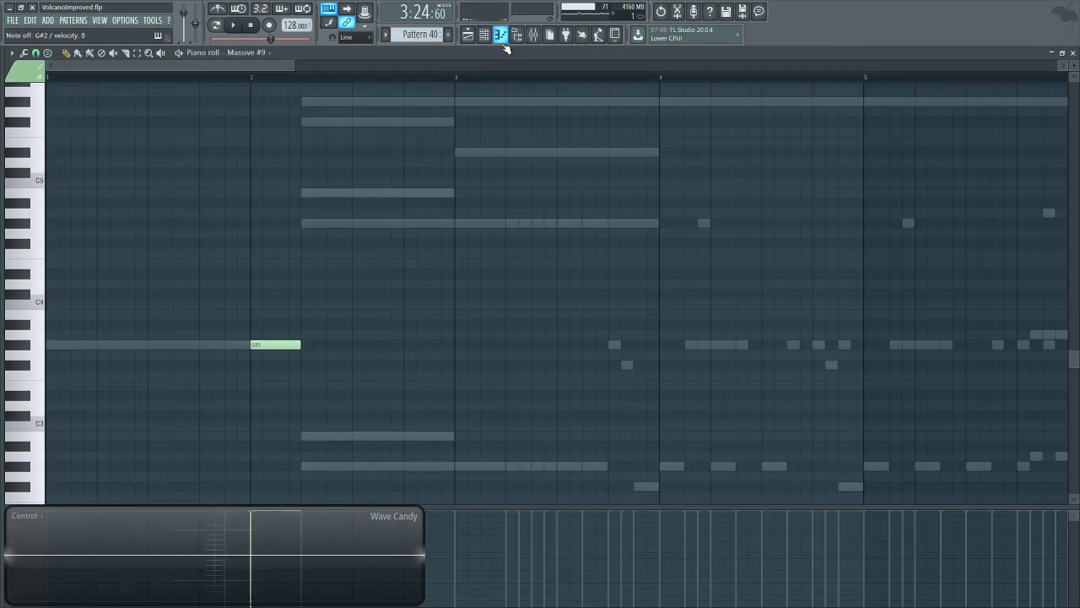
left_click(484, 35)
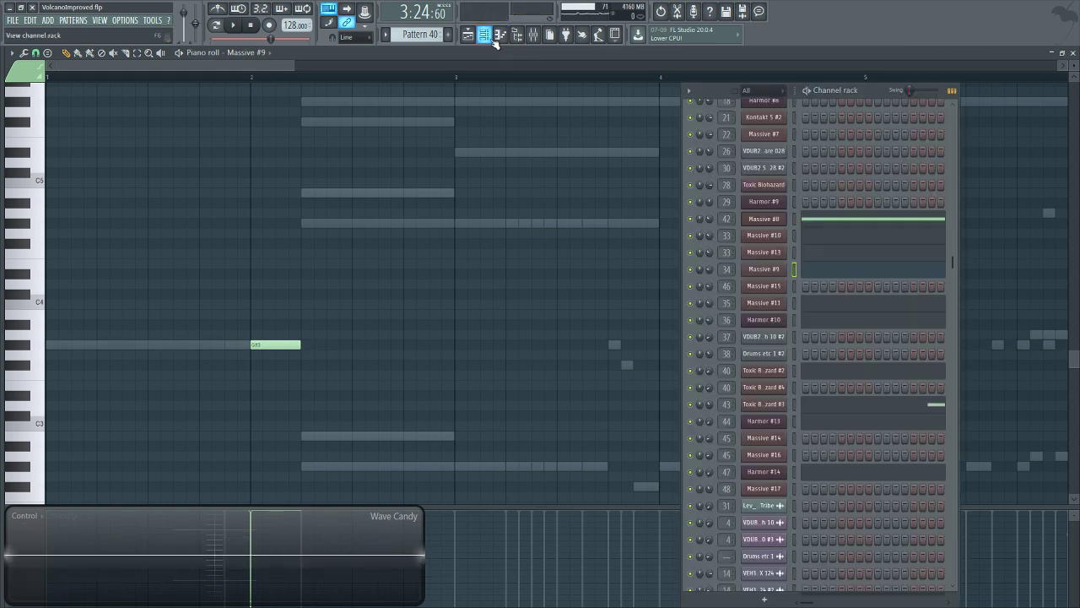
left_click(764, 269)
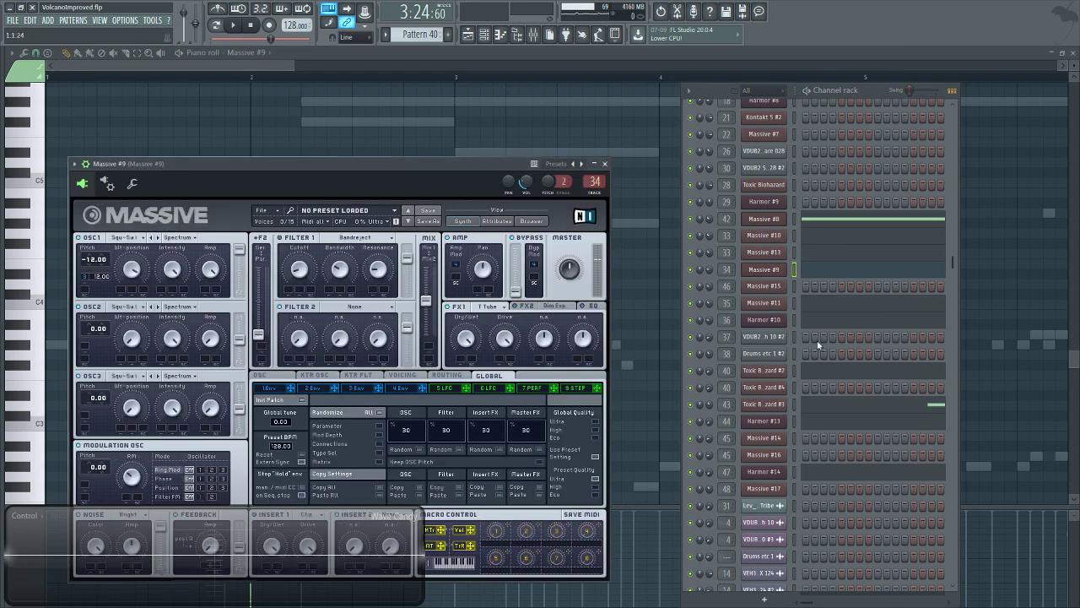
left_click_drag(359, 175, 455, 91)
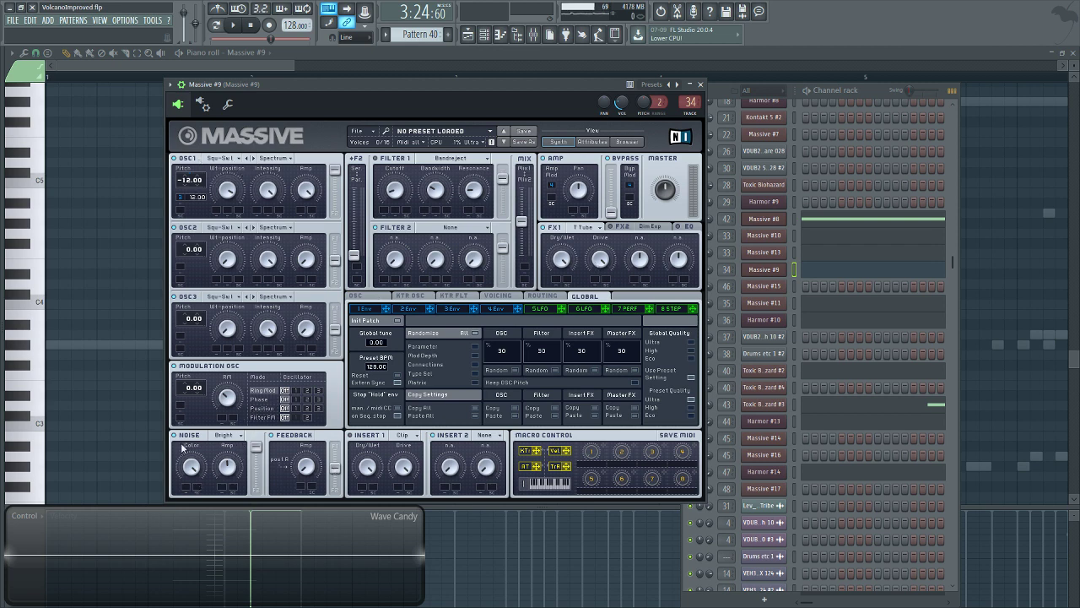
left_click(533, 35)
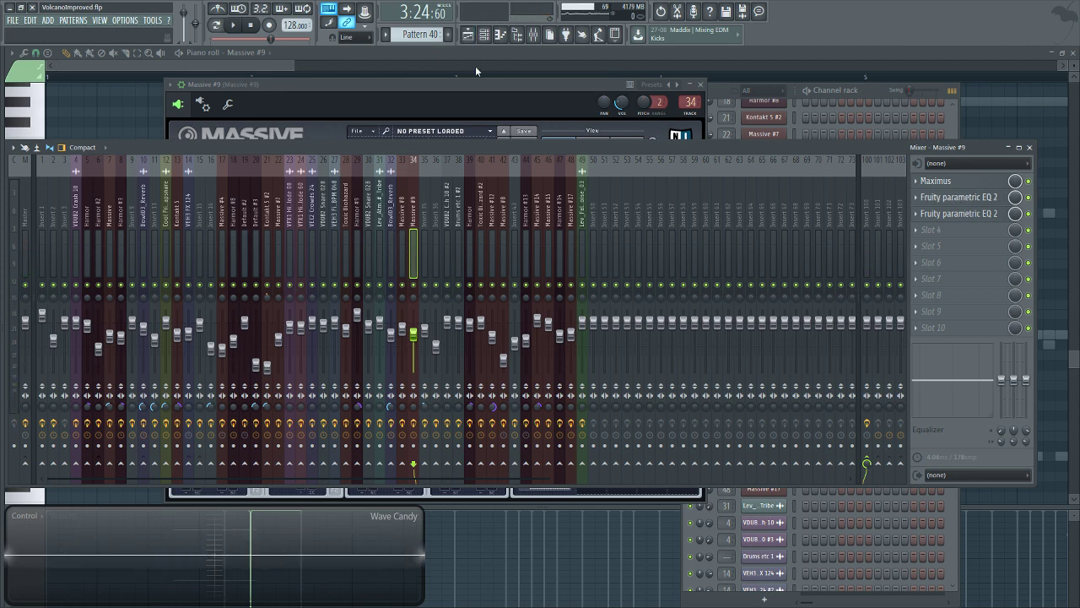
Play the drop from bar 110 in the playlist, replay it while watching the mixer meters and channel rack, and stop.
left_click(469, 38)
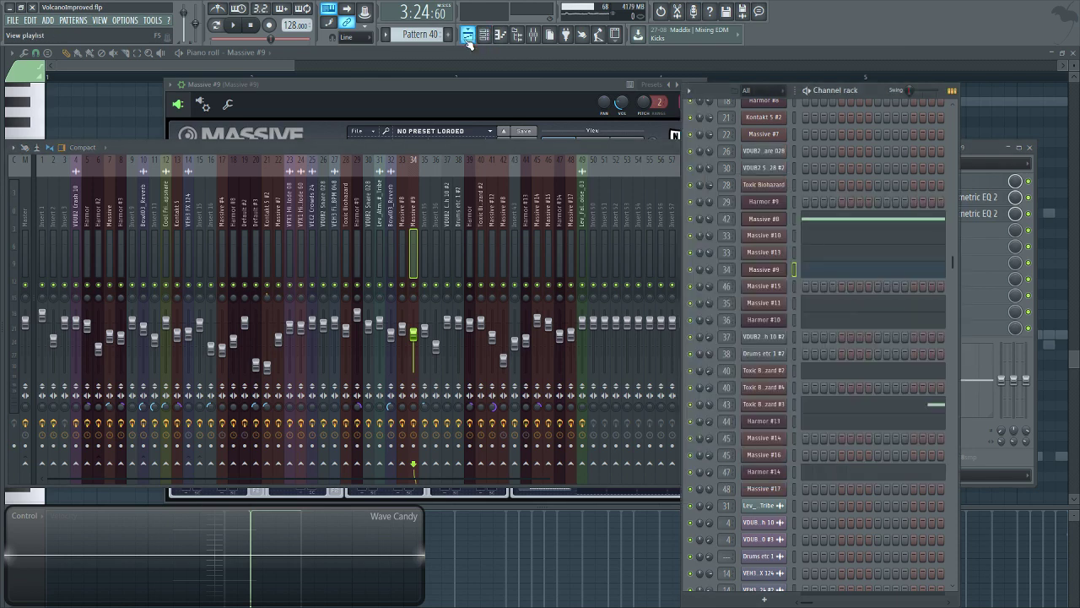
left_click(467, 37)
left_click(621, 89)
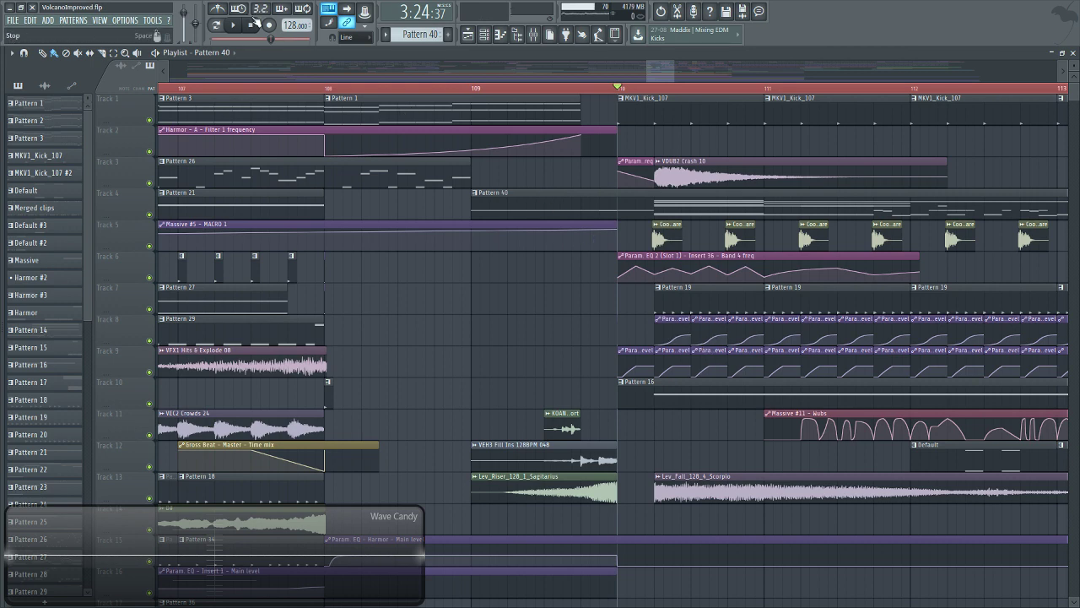
left_click(237, 30)
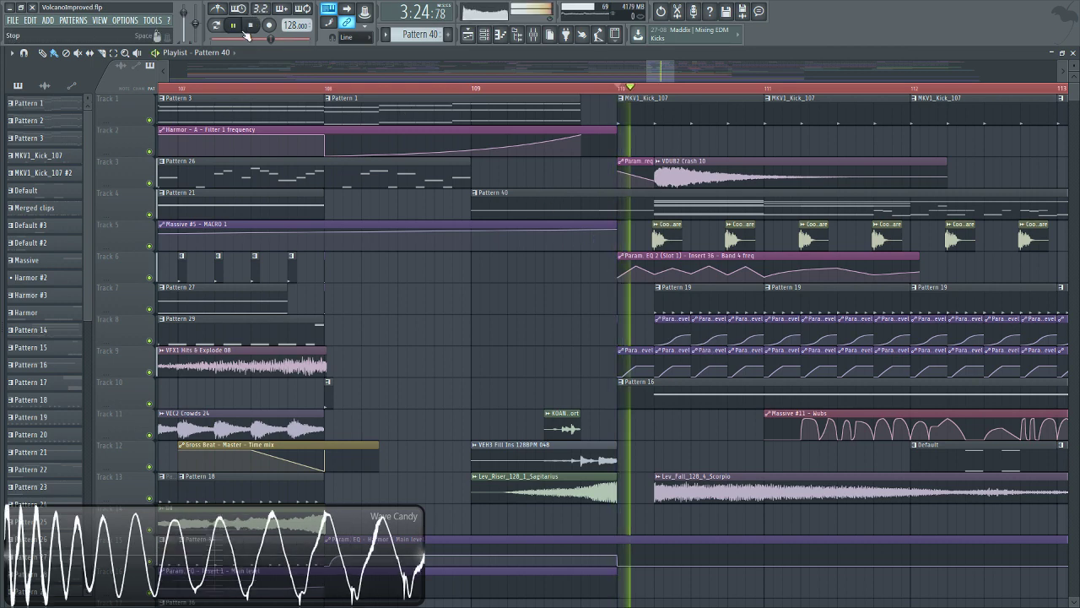
left_click(533, 34)
left_click(485, 34)
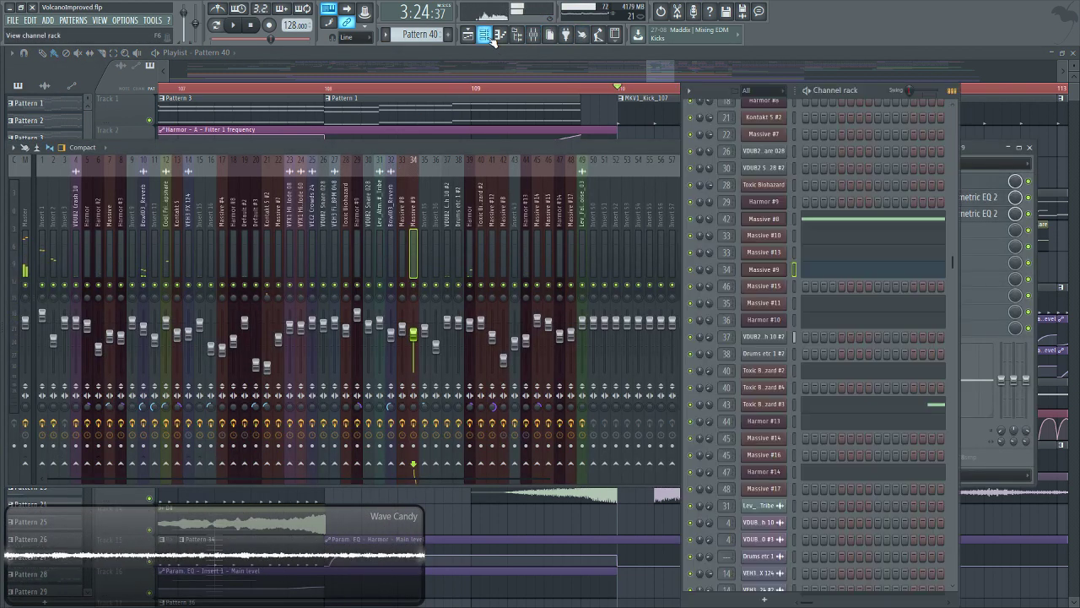
left_click(239, 27)
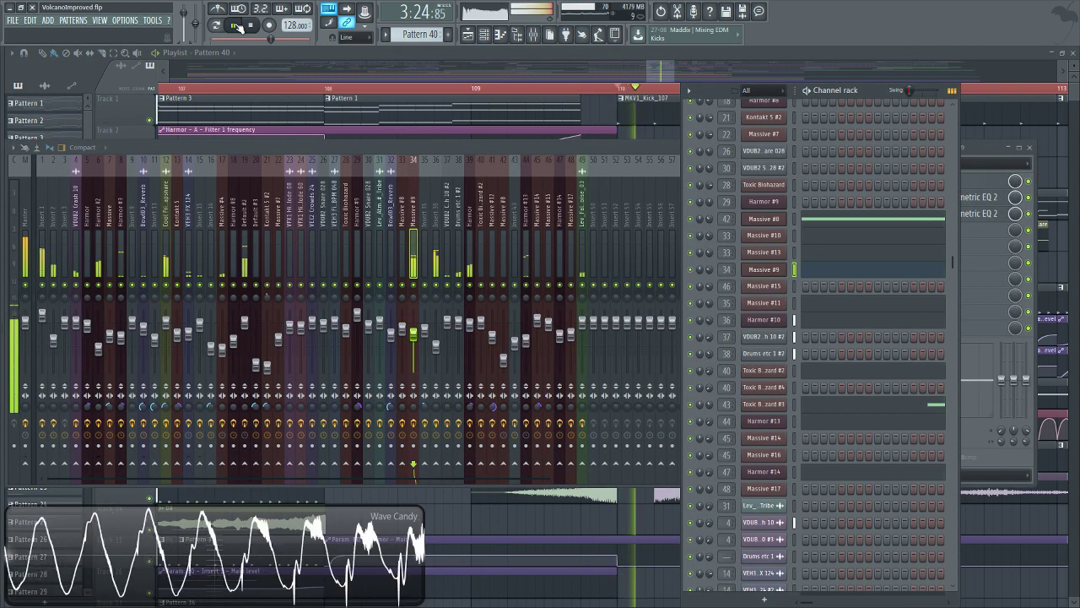
scroll(755, 429, "up", 3)
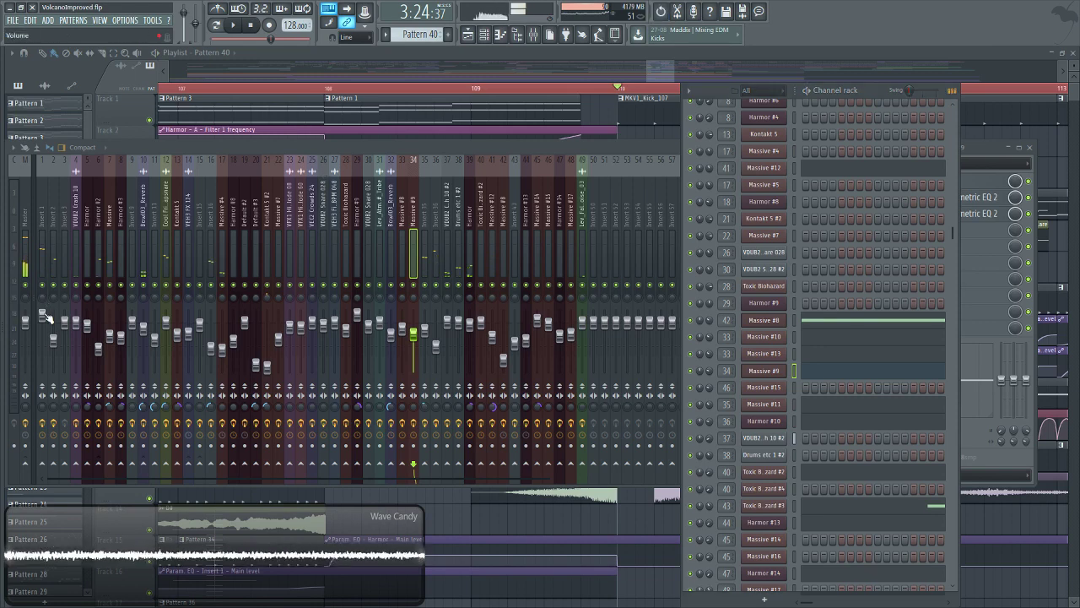
Look through the current project's history of knob tweaks in the browser, and hide the browser.
key("alt+F8")
scroll(74, 405, "down", 5)
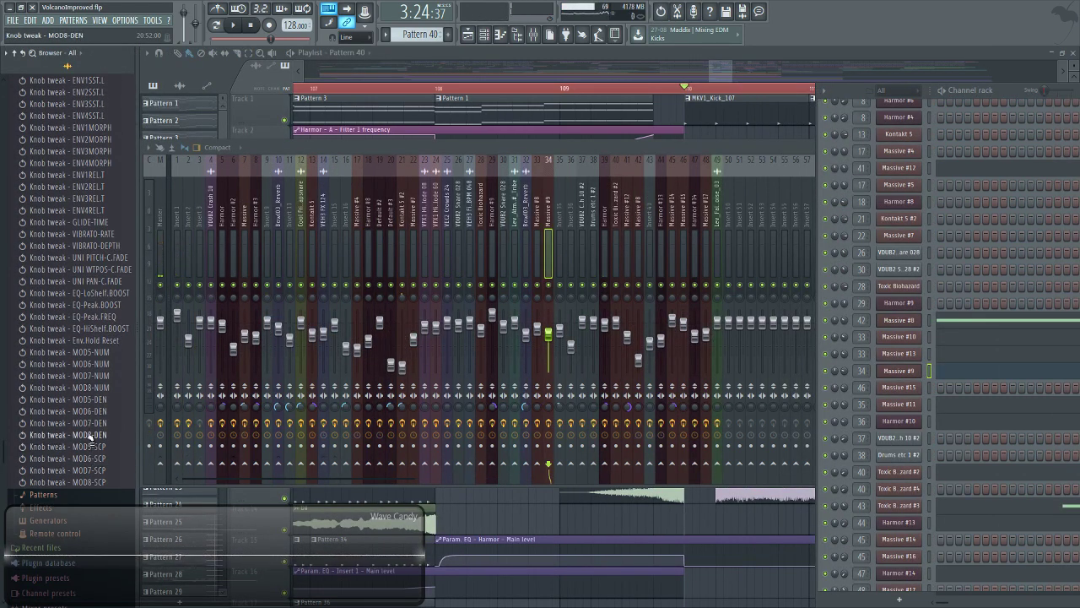
scroll(89, 435, "up", 10)
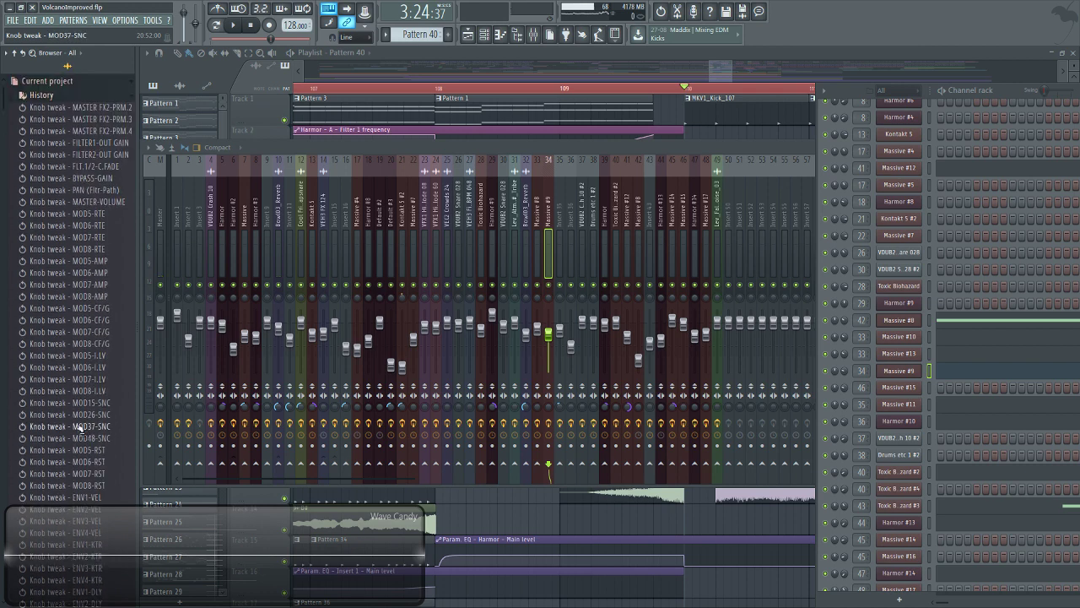
key("alt+F8")
Reopen VolcanoImproved.flp from the recent projects without saving the changes.
left_click(11, 19)
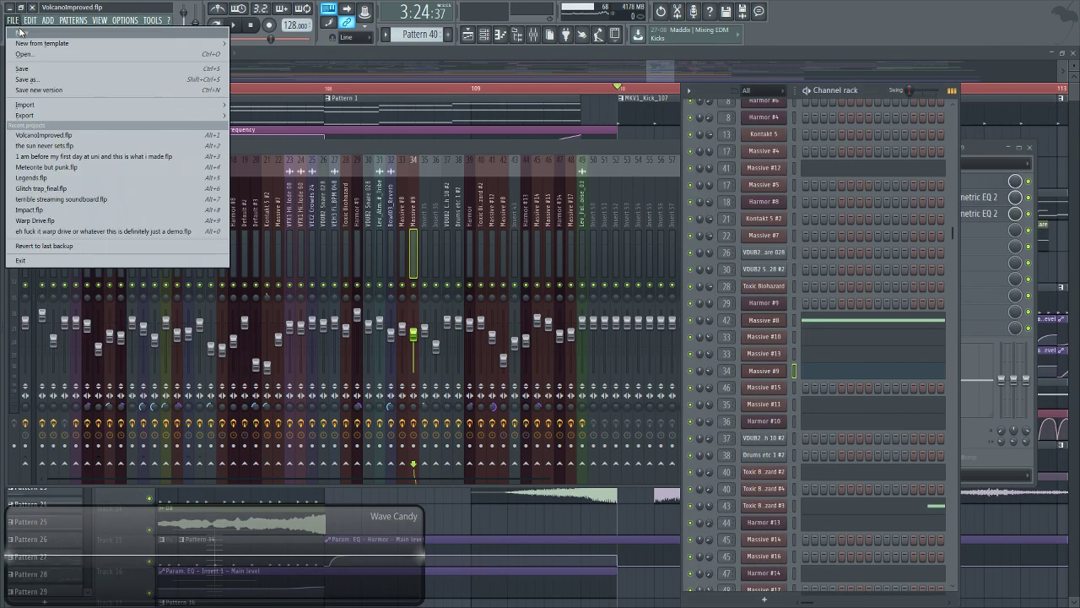
left_click(46, 135)
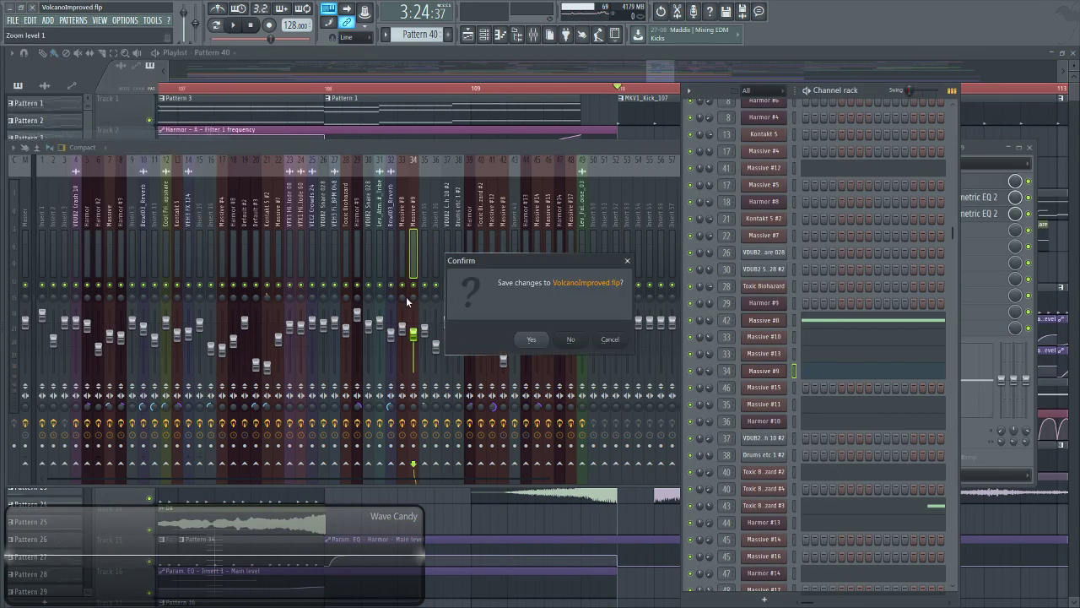
left_click(571, 340)
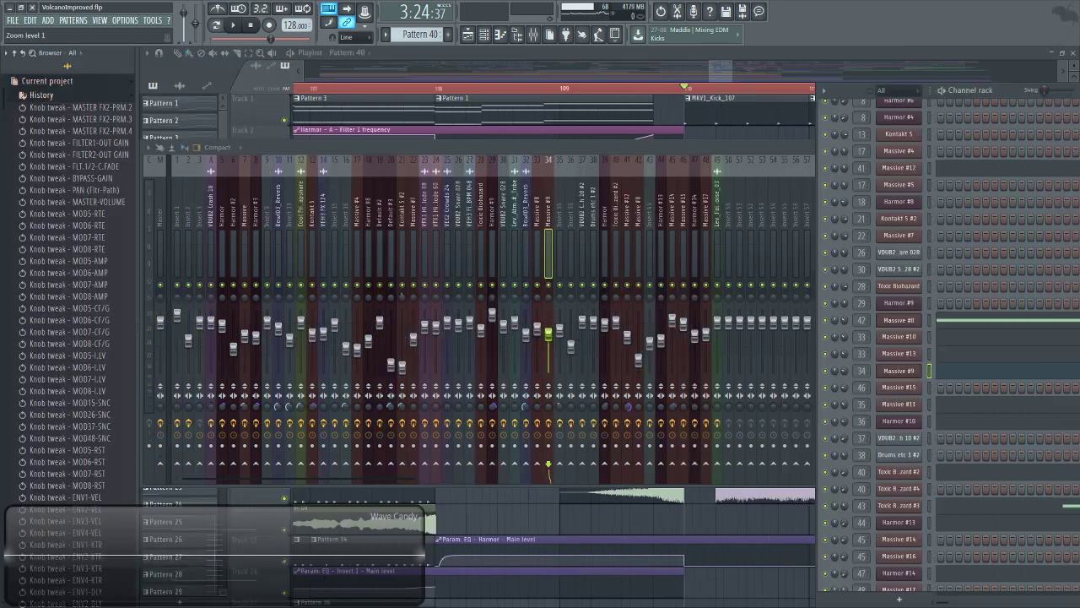
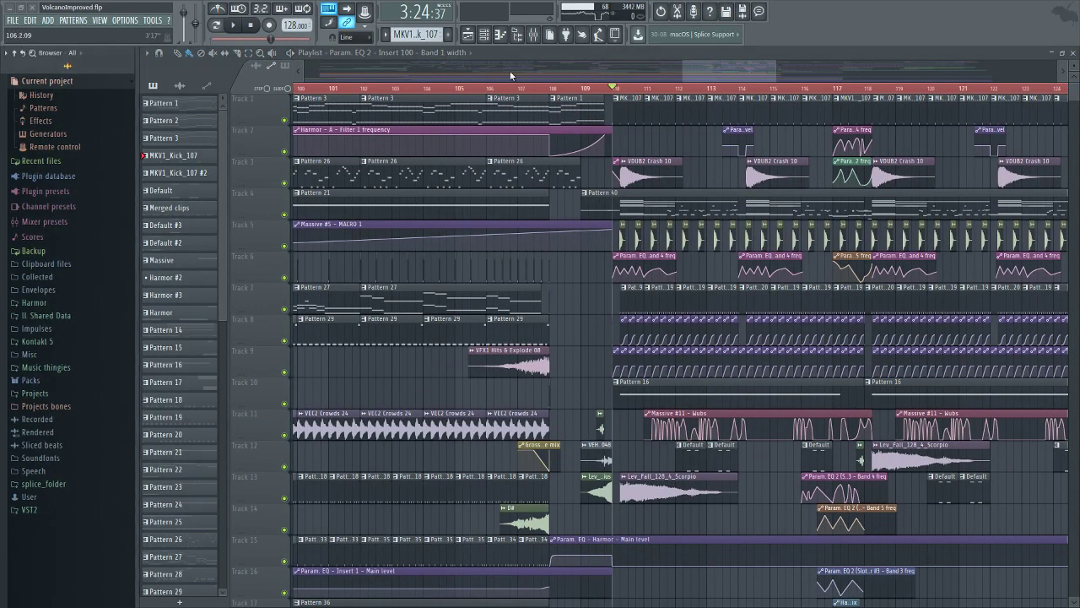
Play the drop from bar 110 with the mixer and channel rack shown, and stop playback in the playlist.
left_click(532, 34)
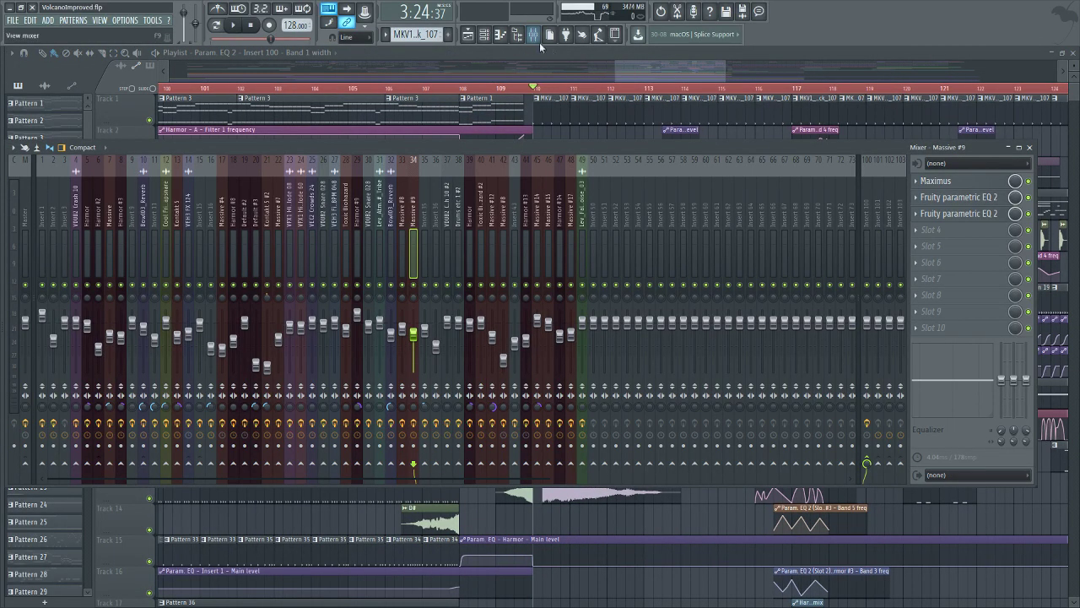
left_click(491, 34)
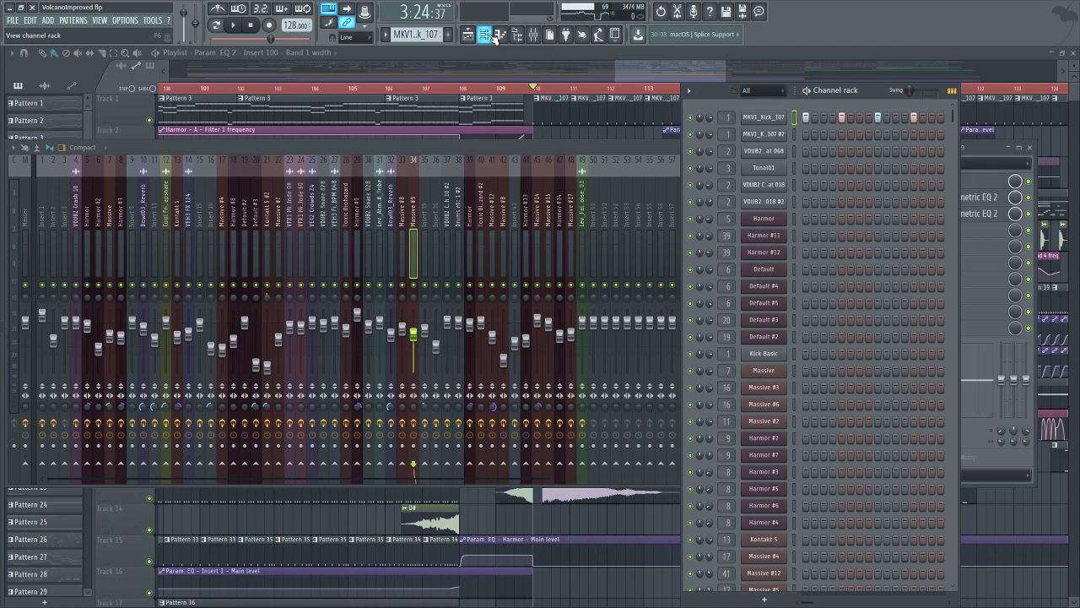
left_click(242, 29)
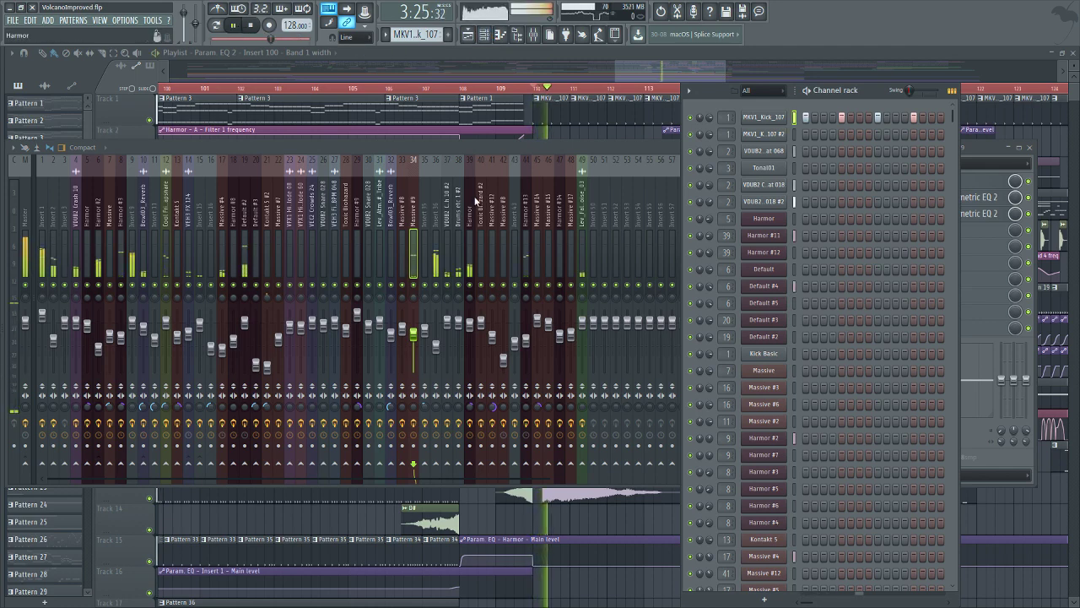
left_click(648, 67)
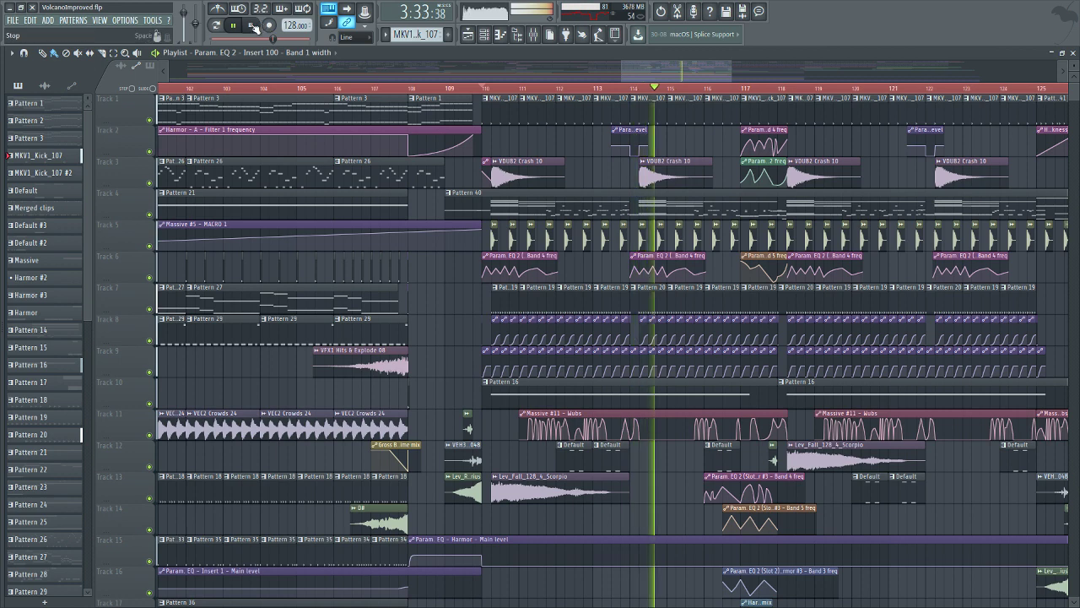
key("space")
Select Pattern 40 at the drop and look through its channels in the channel rack alongside the mixer.
scroll(482, 89, "up", 4)
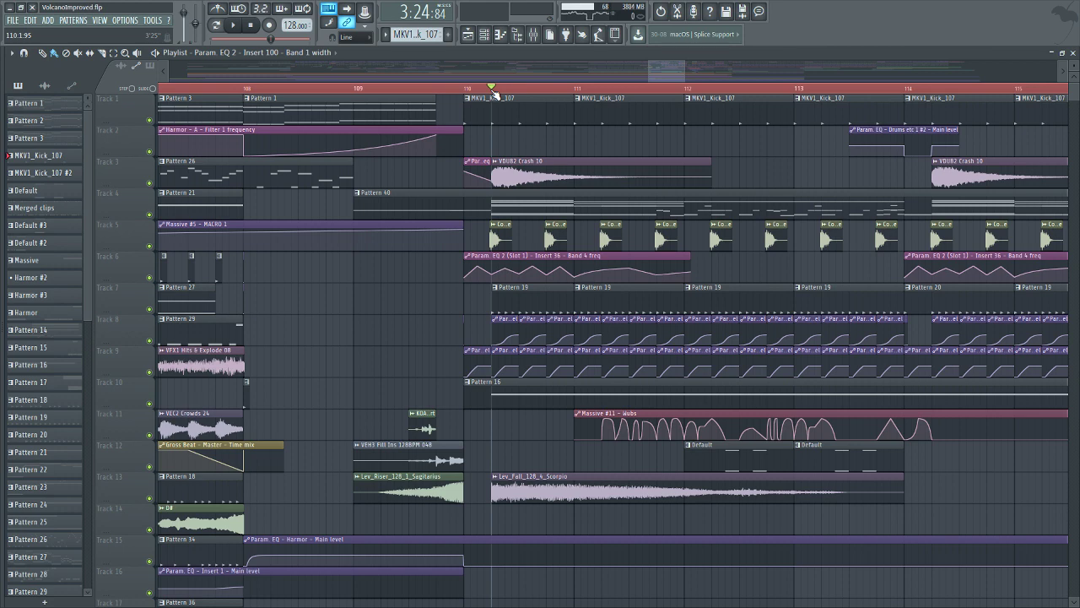
left_click(485, 33)
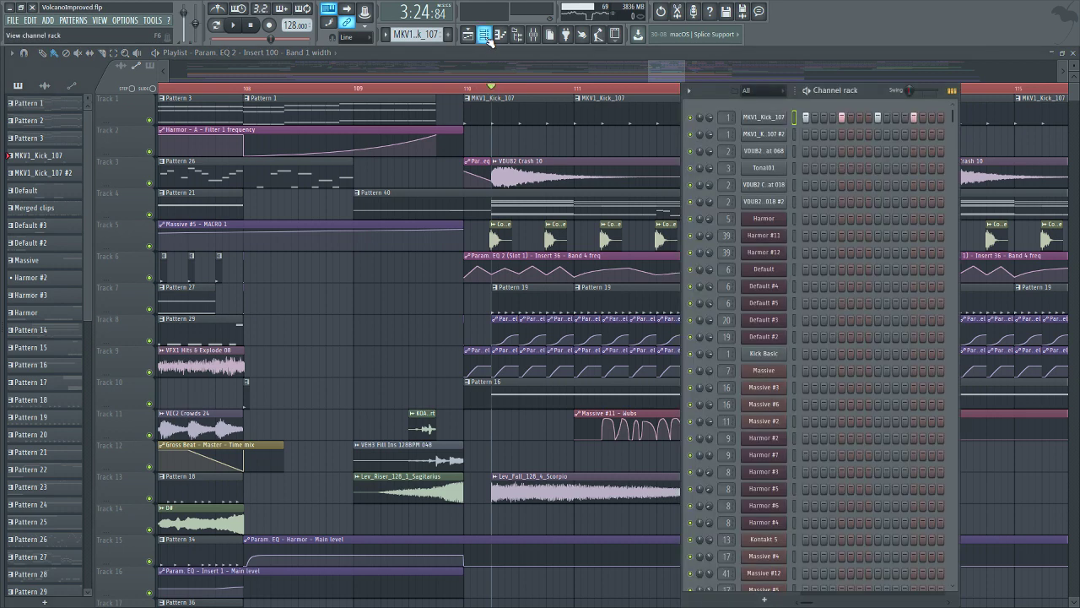
left_click(507, 204)
left_click(486, 34)
left_click(500, 36)
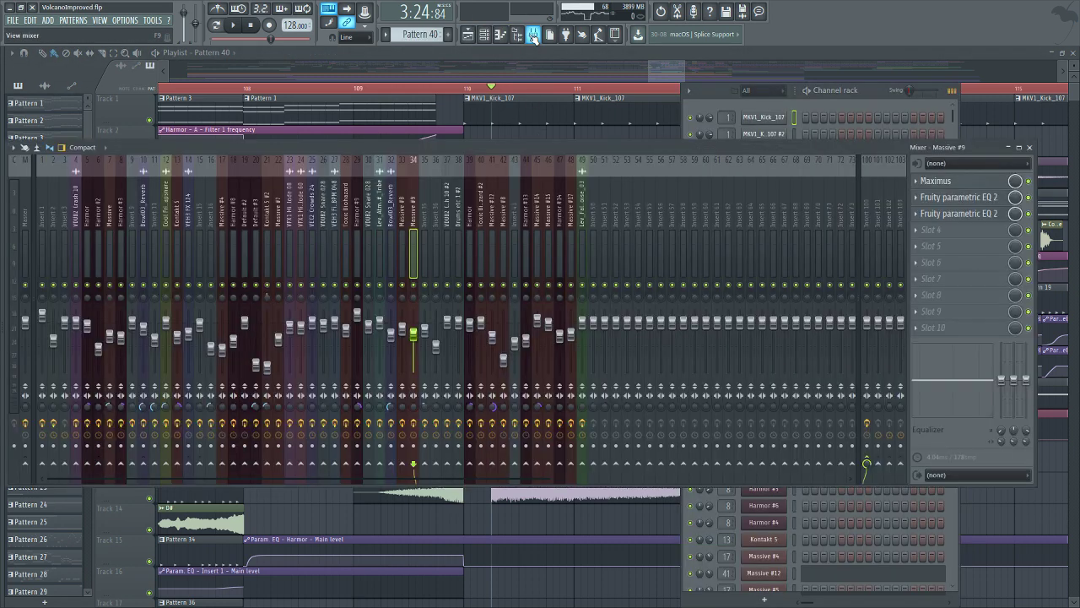
left_click(488, 35)
scroll(836, 492, "down", 9)
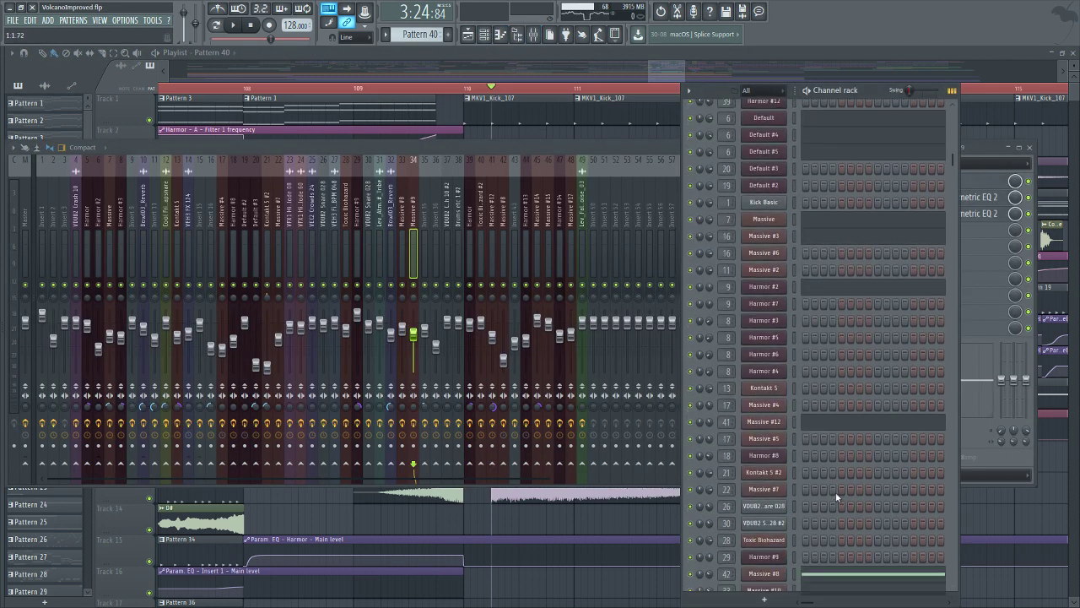
scroll(838, 490, "down", 3)
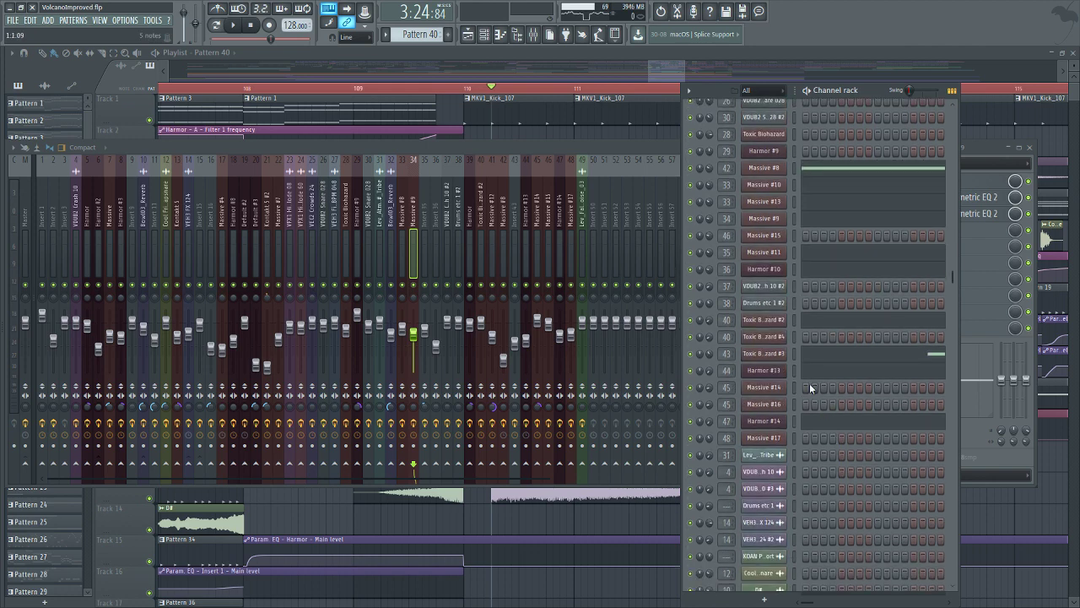
scroll(811, 371, "up", 3)
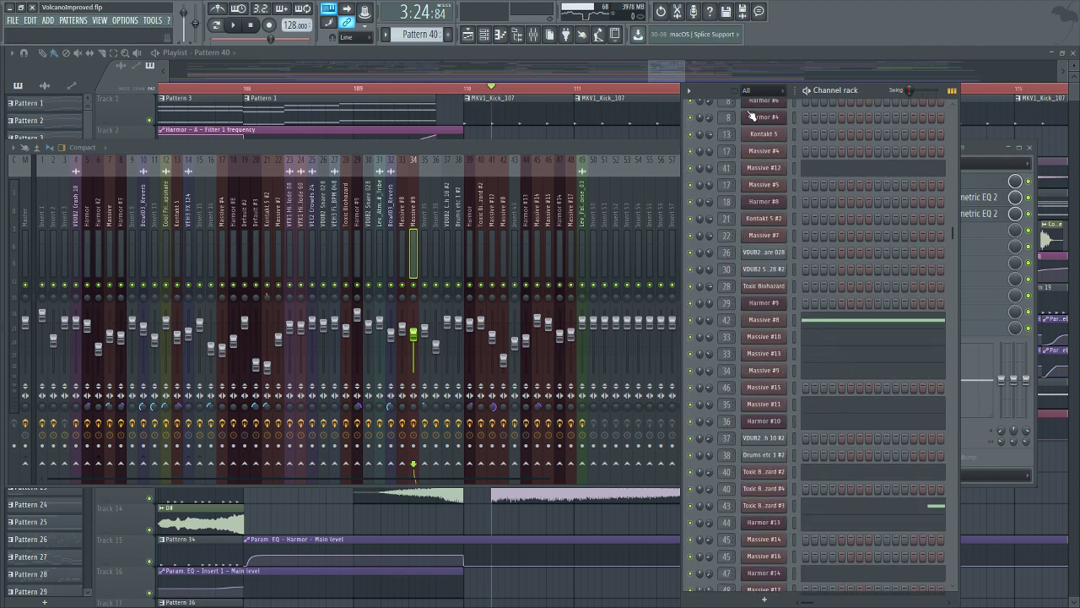
Open Pattern 40 in the piano roll and switch to the Harmor #2 notes through their ghost notes.
left_click(499, 34)
scroll(364, 375, "up", 4)
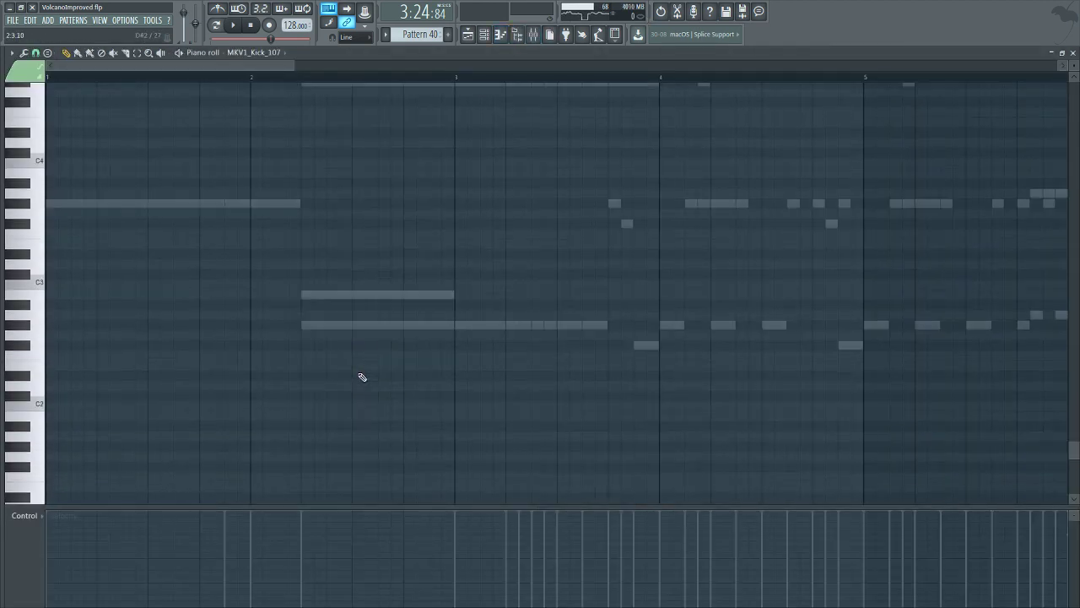
scroll(363, 377, "up", 4)
double_click(344, 376)
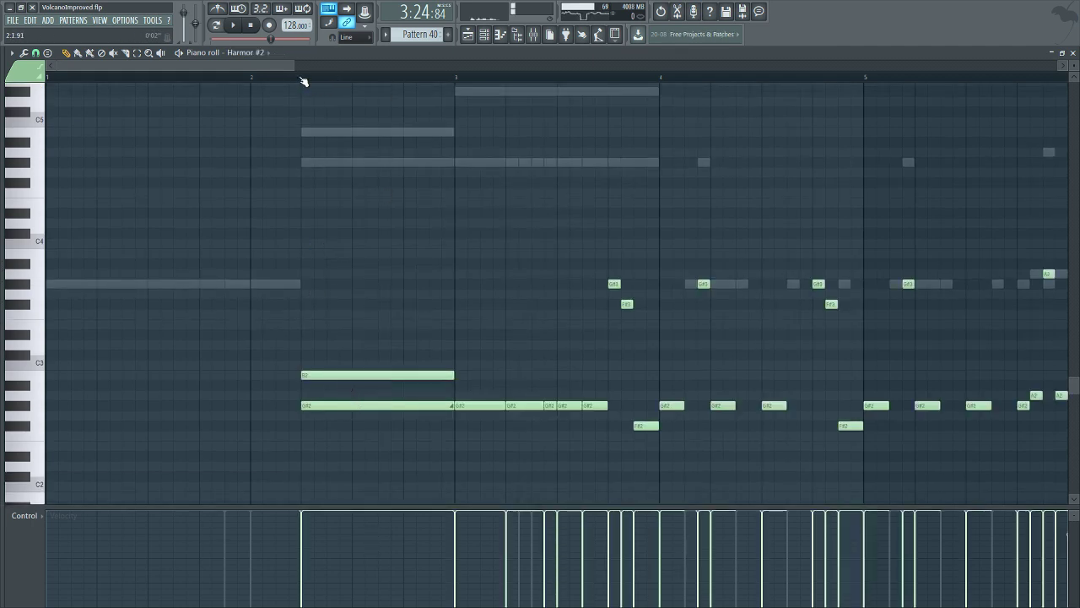
Switch playback to pattern mode and set the position to the start of Harmor #2's first notes in bar 2.
left_click(217, 26)
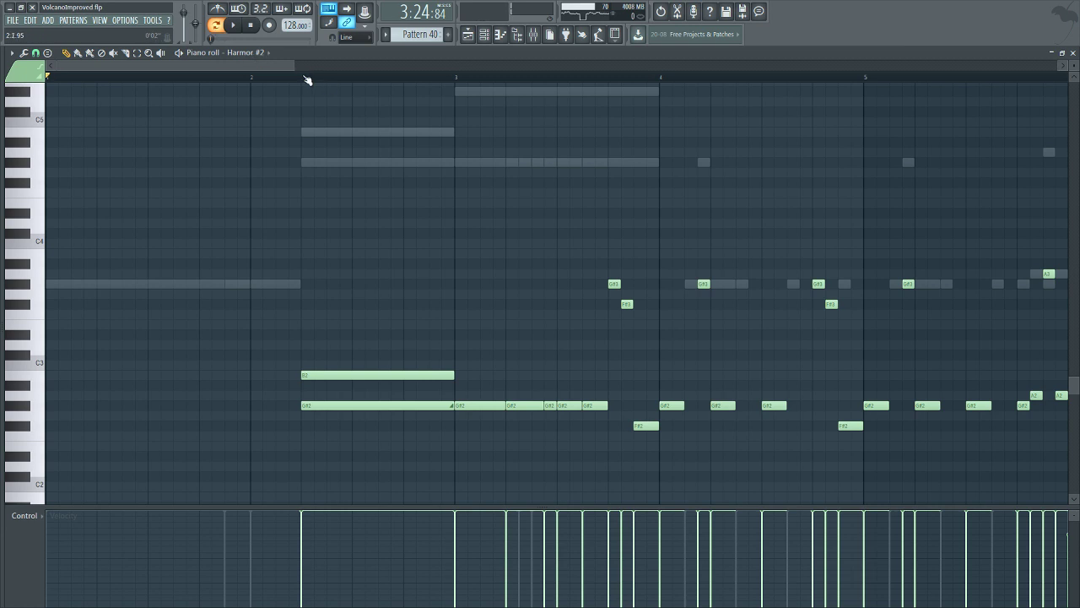
left_click(467, 34)
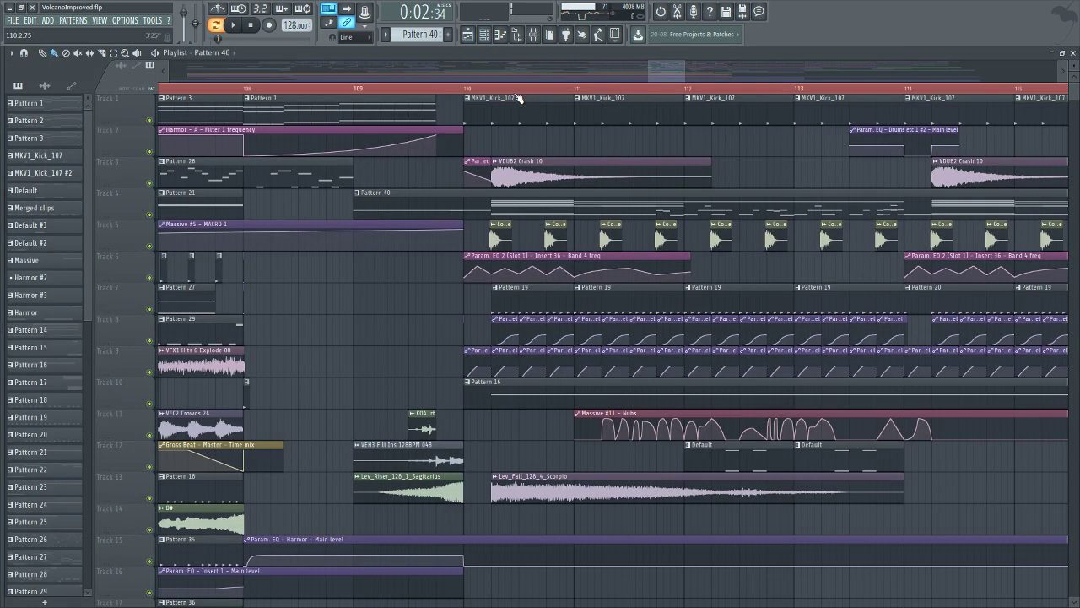
left_click(216, 26)
key("F6")
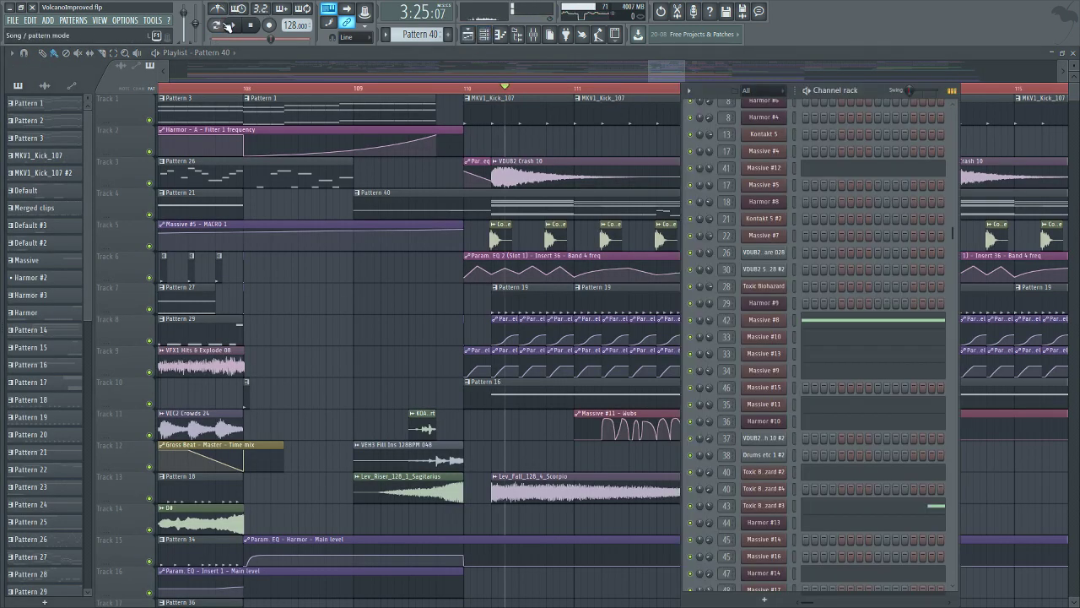
left_click(226, 26)
left_click(500, 34)
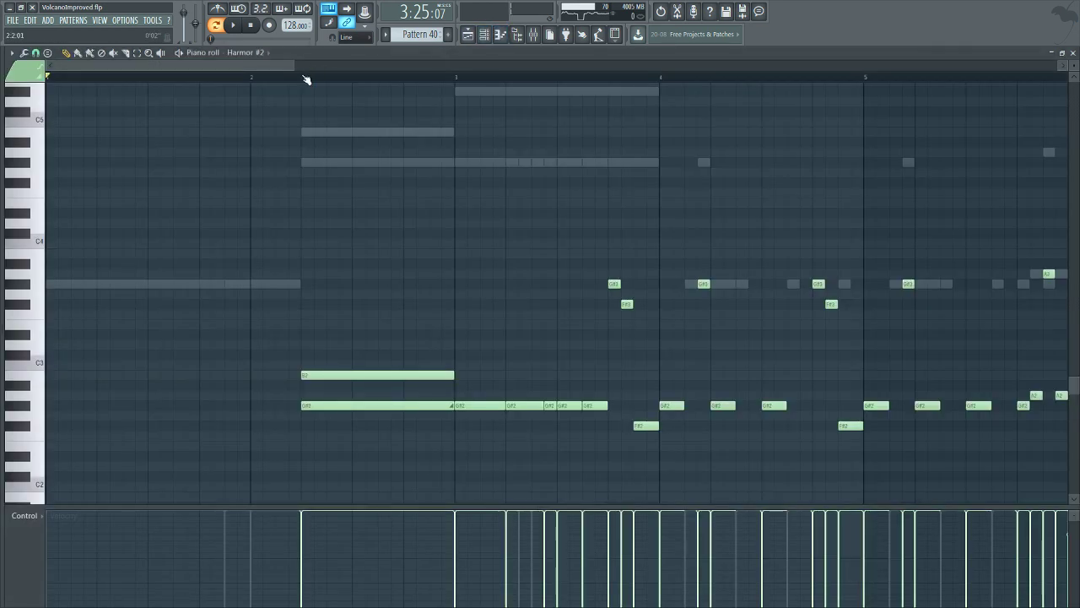
left_click(303, 77)
scroll(386, 342, "up", 3)
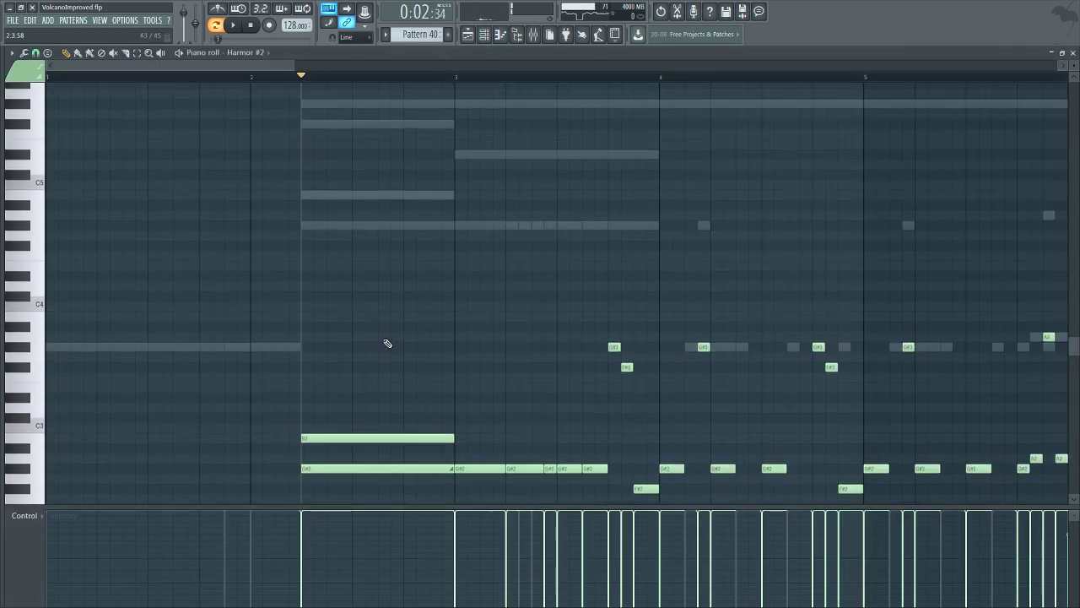
scroll(378, 333, "down", 3)
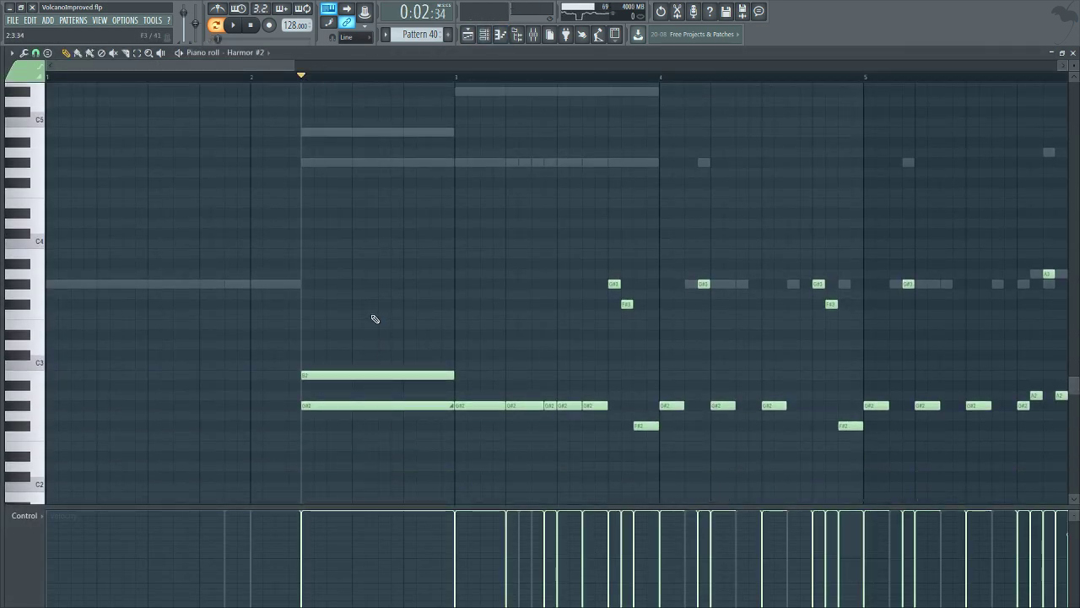
Audition Pattern 40 from bar 2, and look through the mixer and the channel rack.
left_click(237, 25)
key("space")
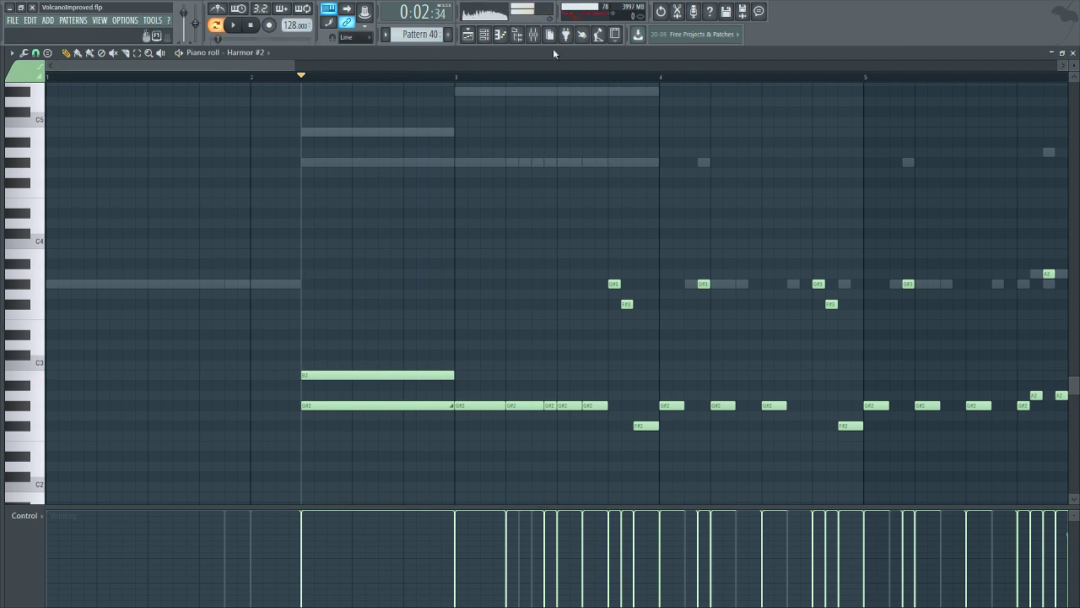
left_click(533, 34)
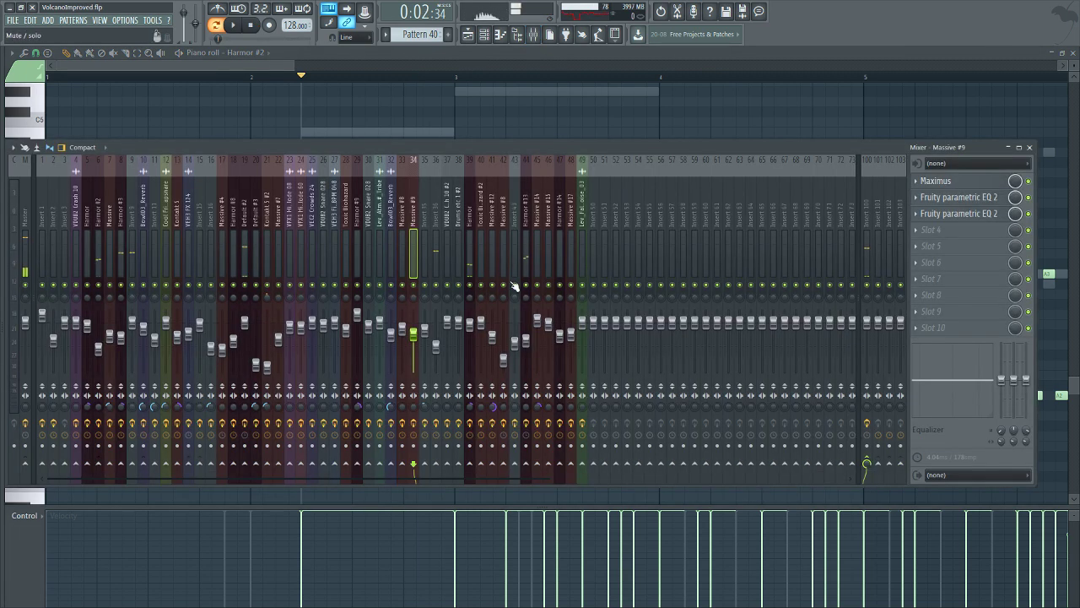
left_click(501, 34)
scroll(792, 404, "down", 10)
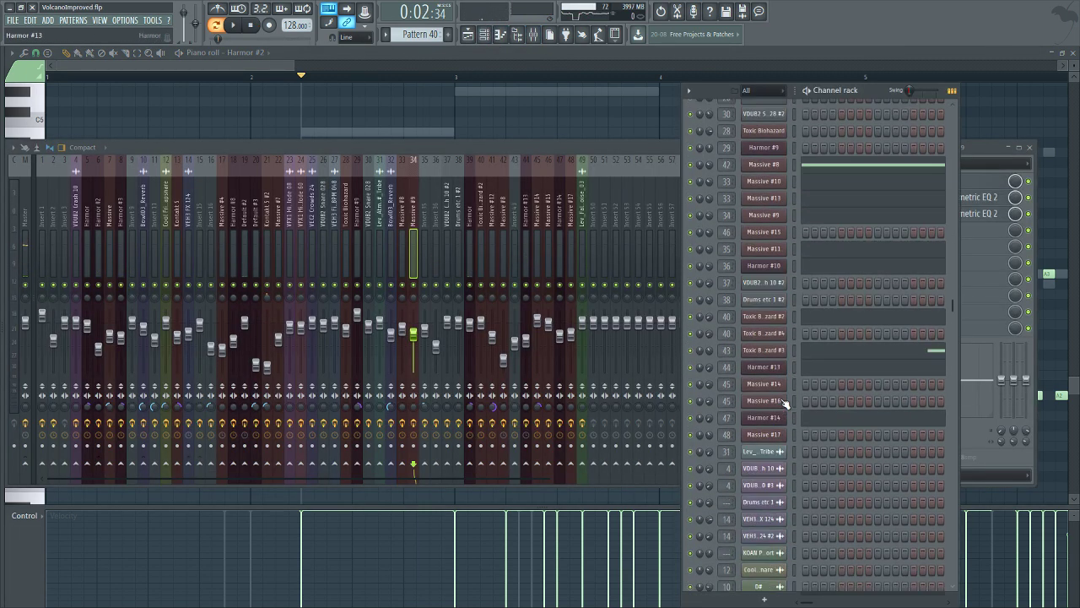
Hide the mixer, locate Harmor #2 in the channel rack and open its synth to examine the pitch envelope.
left_click(470, 39)
left_click(469, 35)
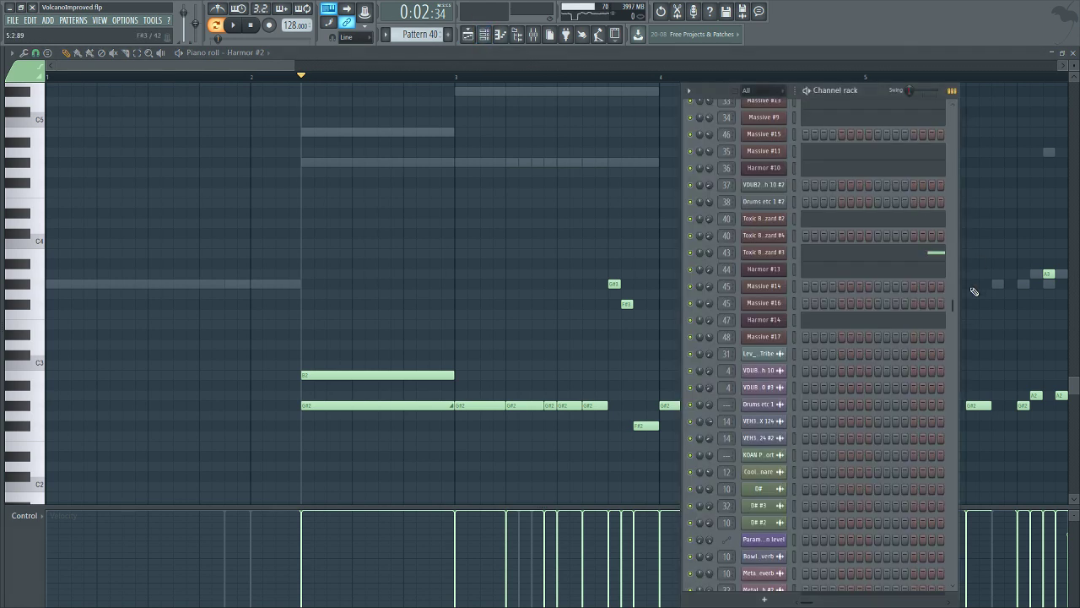
scroll(910, 365, "down", 5)
scroll(909, 365, "up", 10)
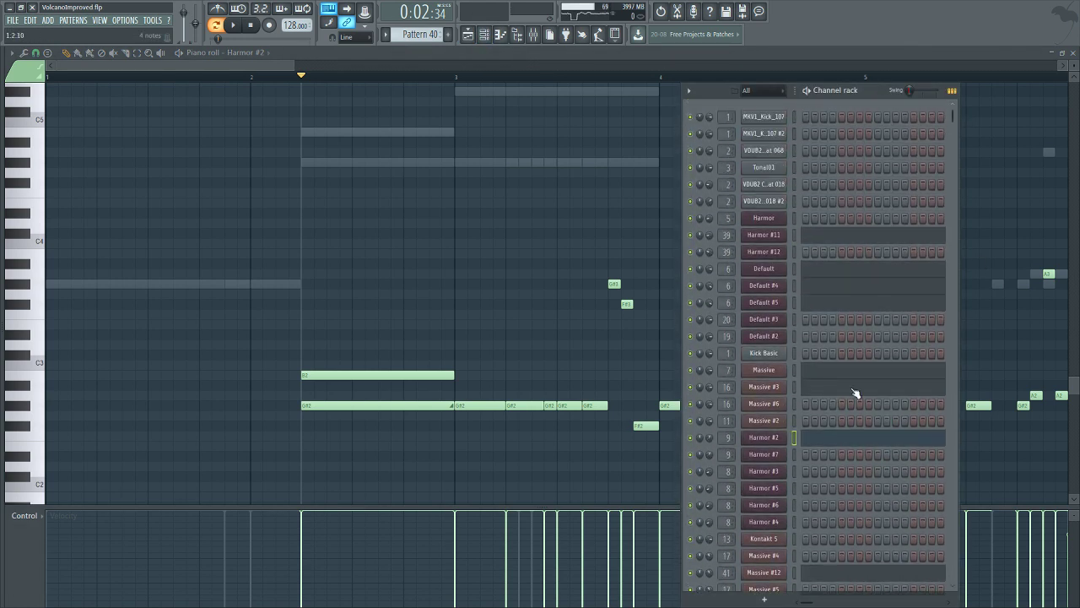
left_click(765, 438)
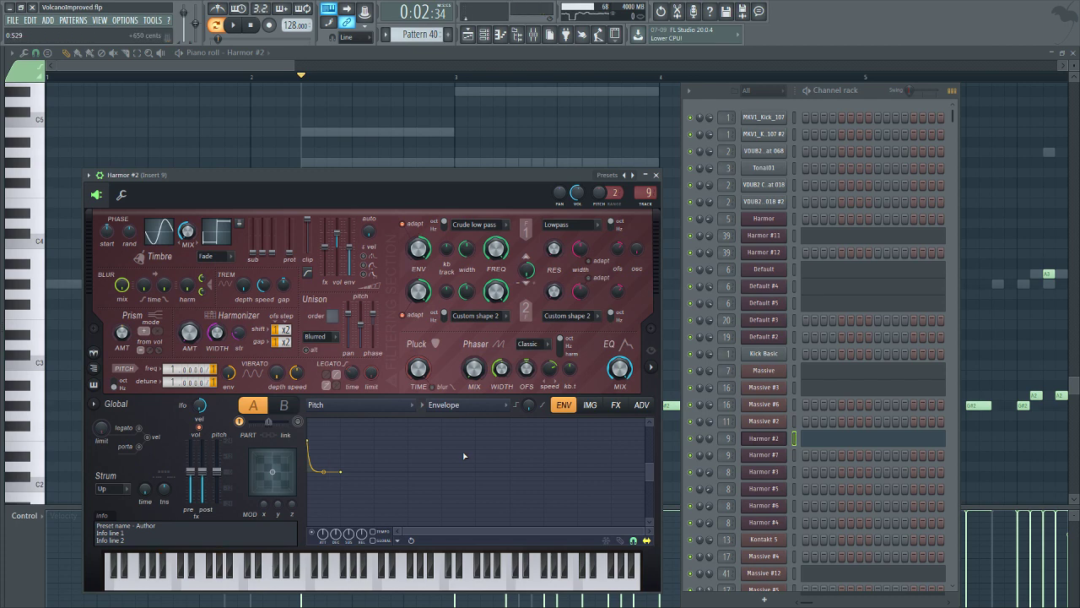
Return to the piano roll and compare the higher ghost notes with Harmor #2's long chord in bar 2.
left_click(593, 55)
scroll(337, 405, "up", 3)
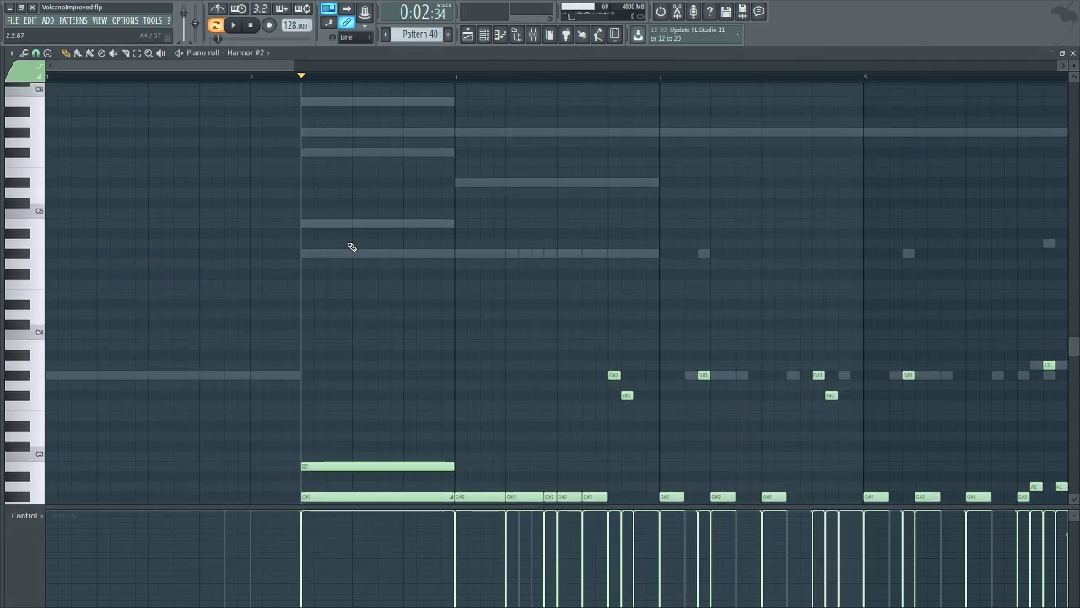
double_click(352, 226)
scroll(371, 338, "down", 3)
double_click(441, 376)
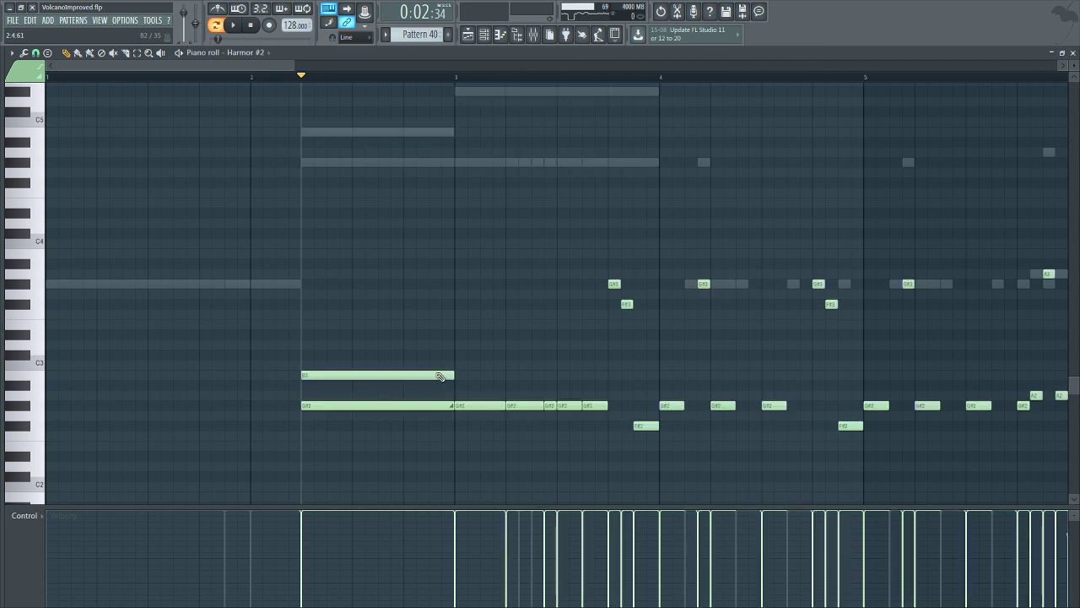
Bring up the channel rack, widen it to show more of Pattern 40's steps, and move it over the piano roll.
left_click(498, 40)
scroll(900, 397, "down", 8)
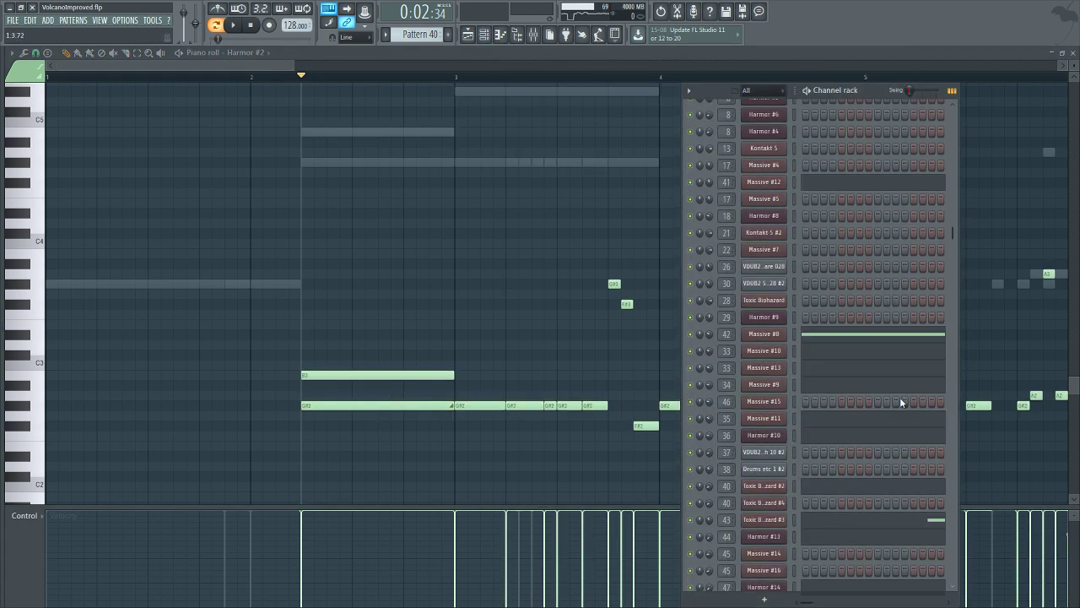
scroll(886, 388, "up", 6)
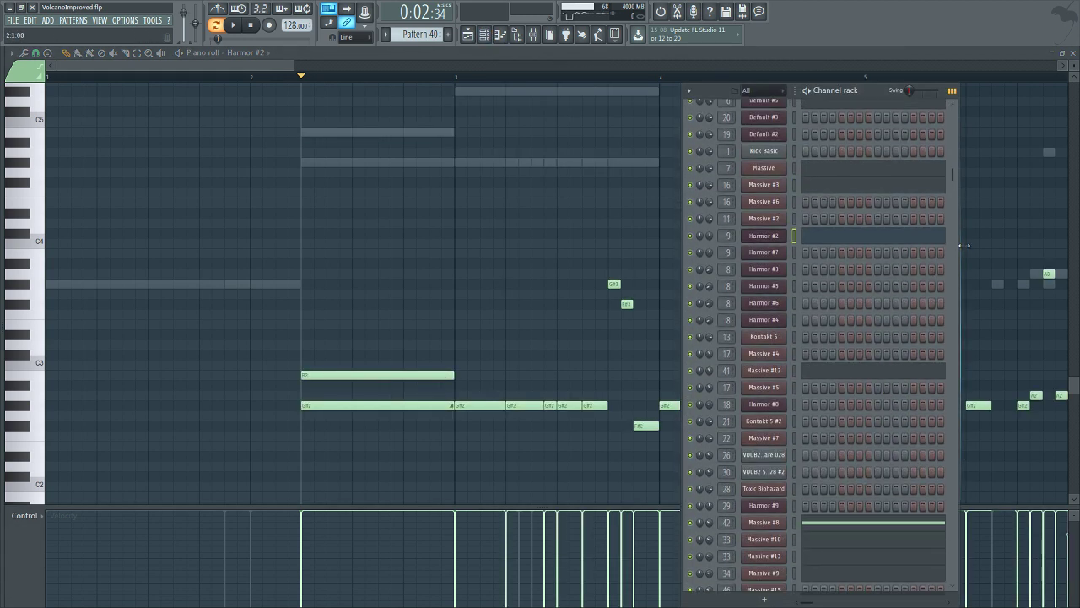
left_click_drag(955, 245, 1066, 247)
left_click_drag(932, 89, 784, 84)
Find Default #4 near the start of the channel list and open its notes in the piano roll.
scroll(857, 412, "up", 5)
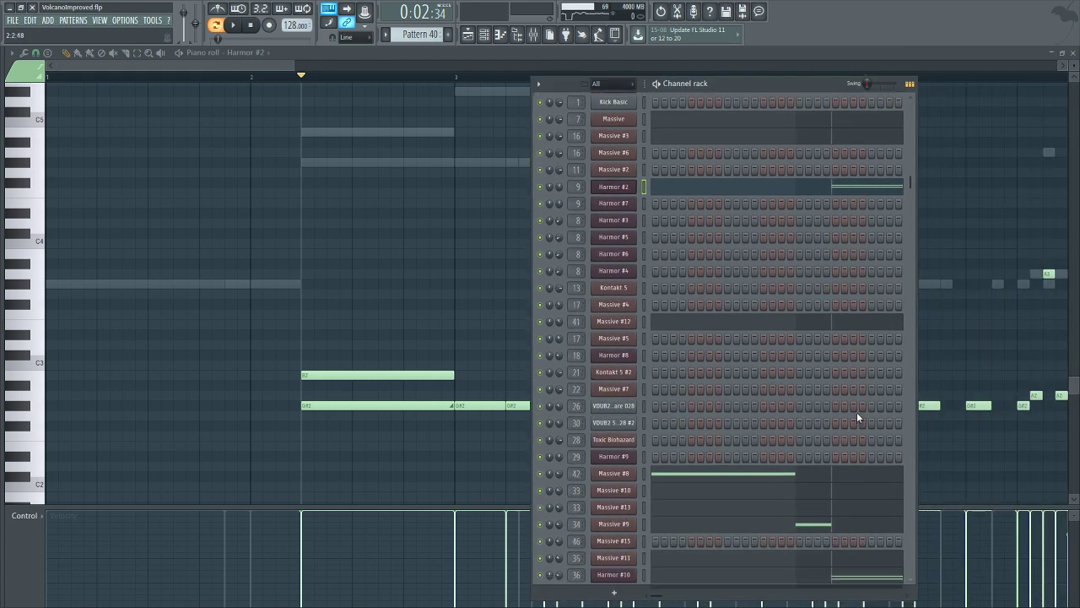
right_click(611, 284)
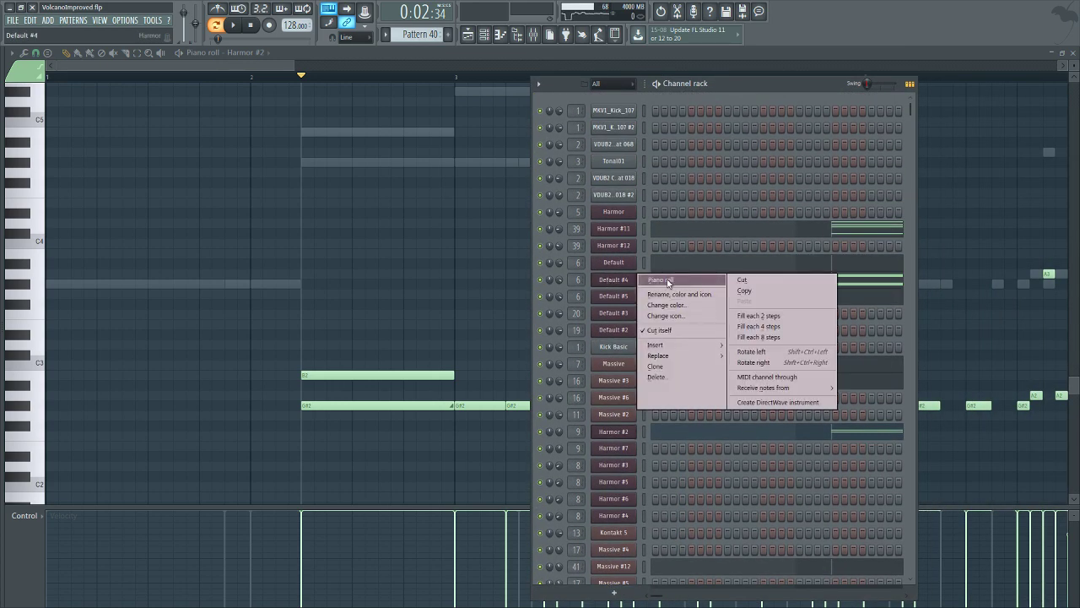
left_click(658, 281)
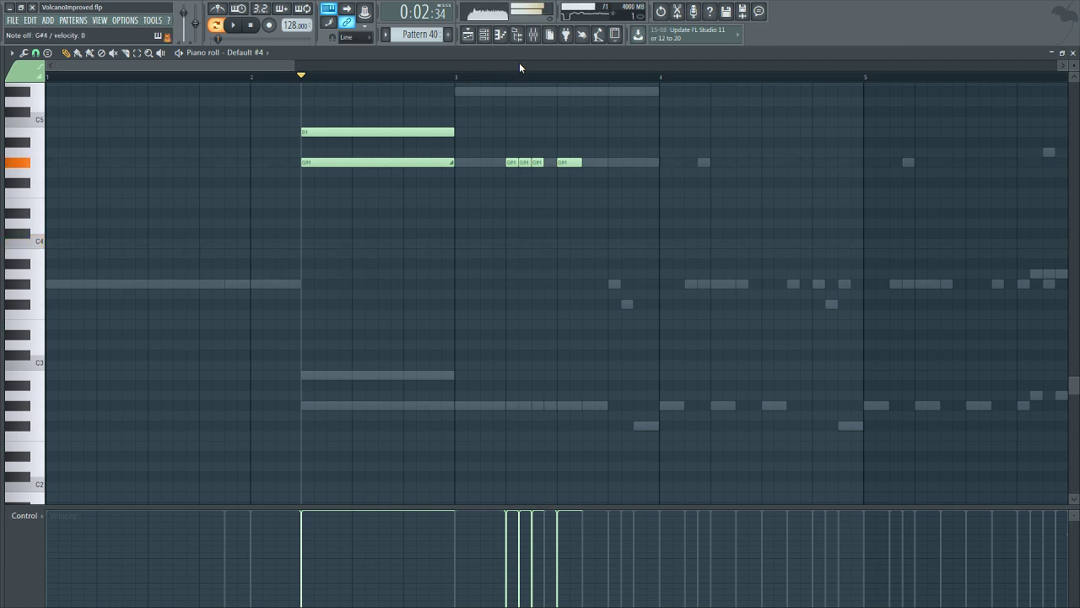
Find Harmor #10 further down the channel rack and open its notes in the piano roll.
left_click(484, 33)
scroll(727, 354, "down", 1)
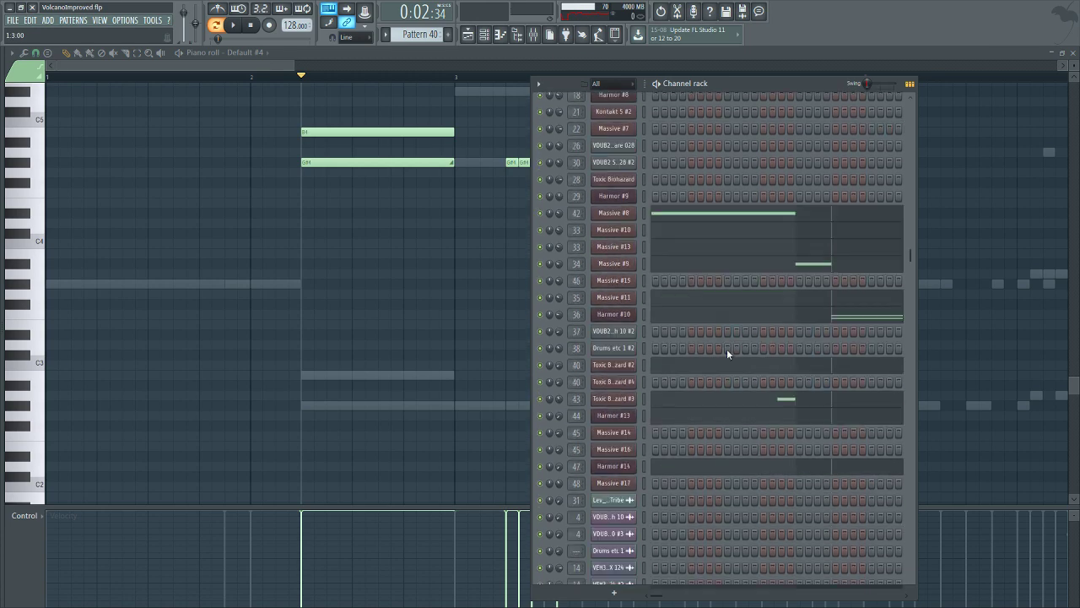
right_click(641, 314)
left_click(804, 343)
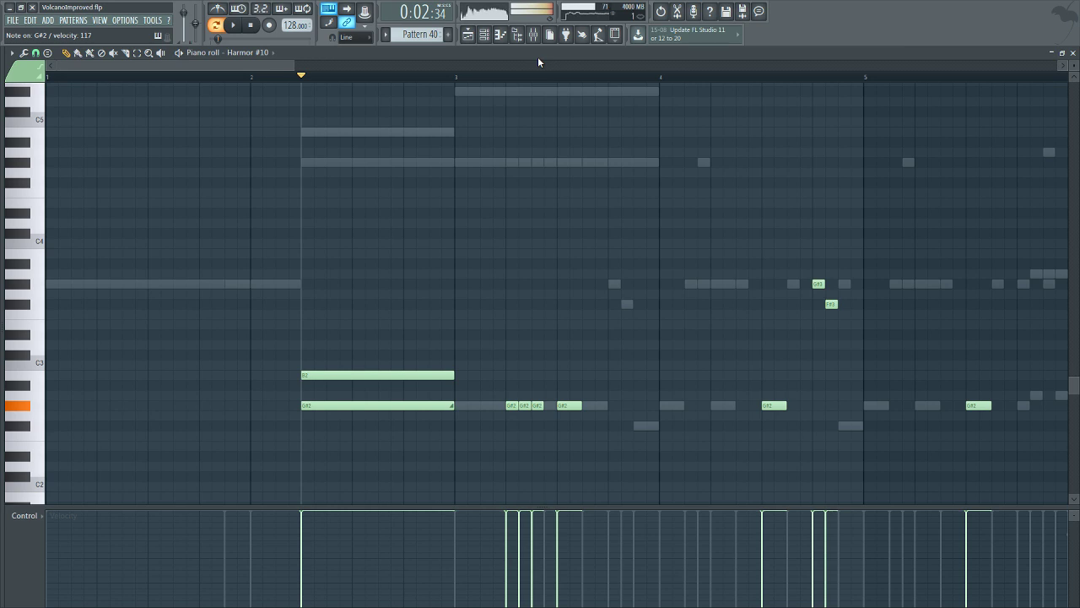
Open the Harmor #10 synth and examine its envelope and effects pages.
key("F6")
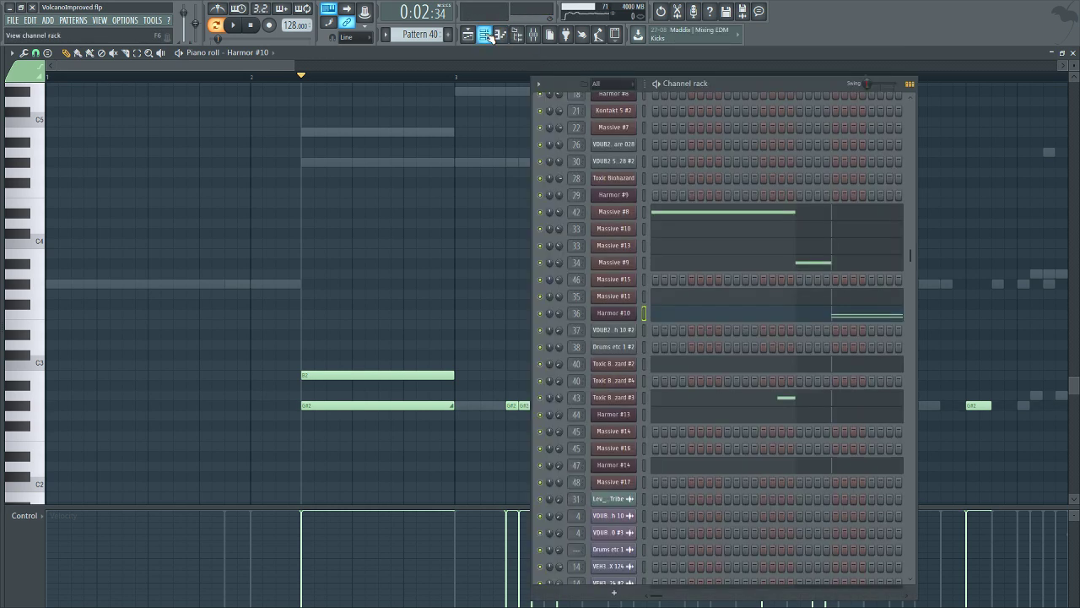
left_click(613, 313)
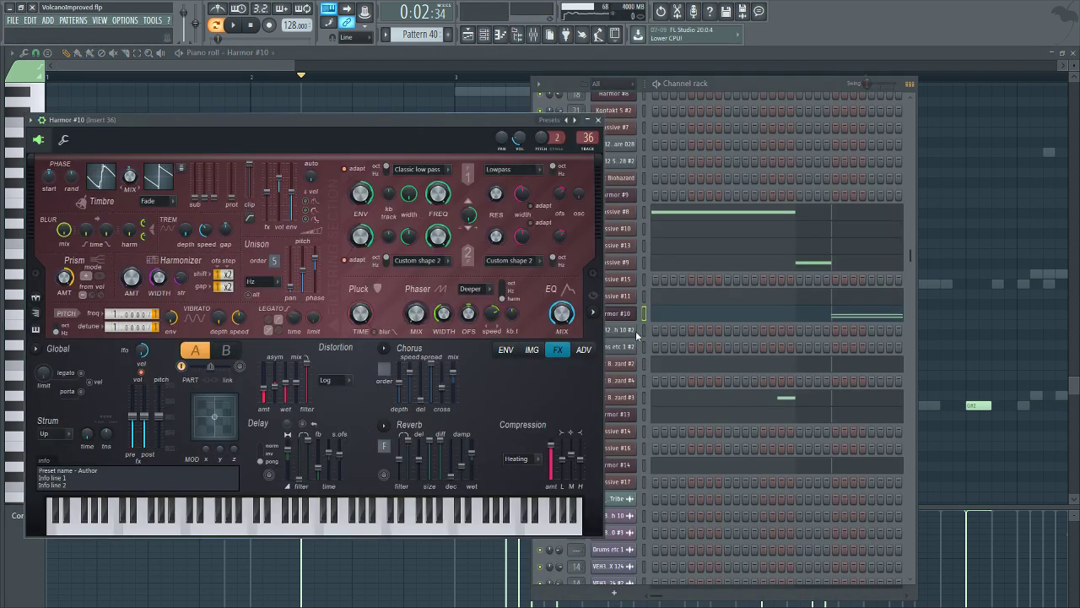
left_click(510, 352)
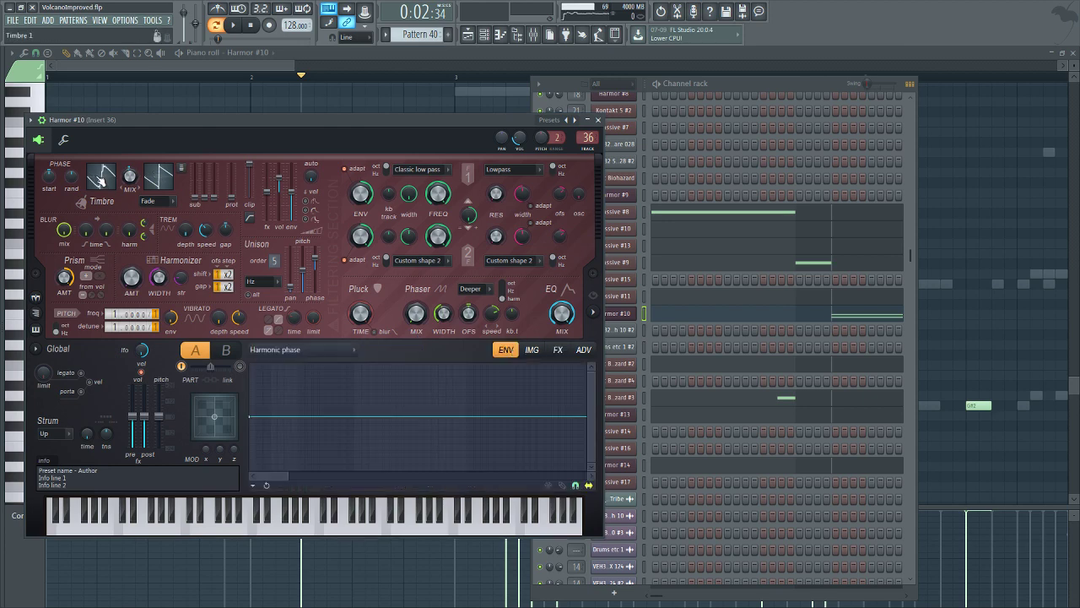
left_click(560, 350)
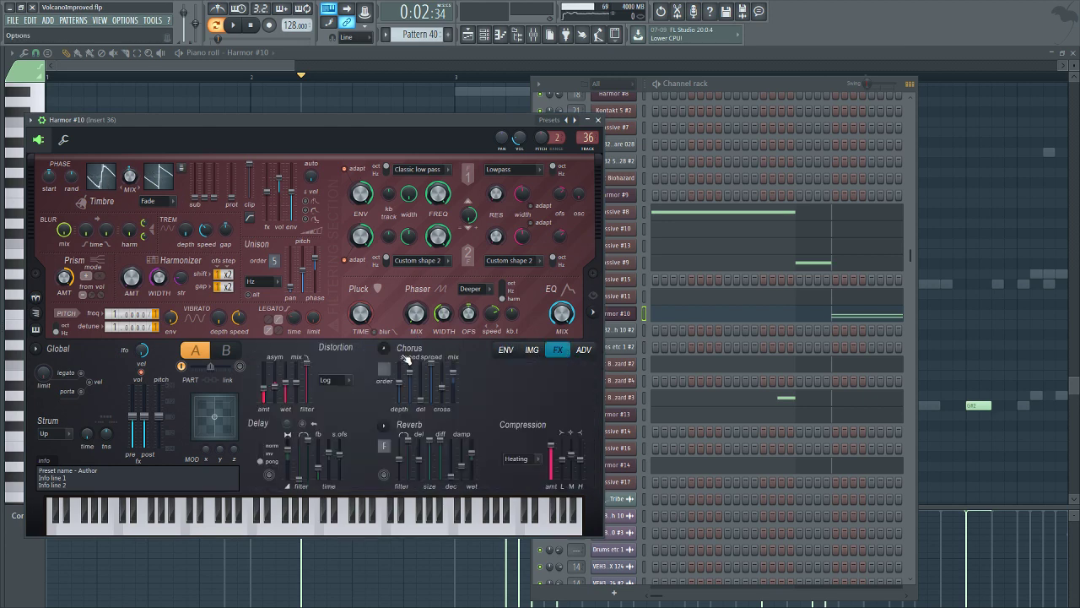
Examine Harmor #10's Timbre 1 harmonic level, and display its Volume envelope.
left_click(510, 350)
left_click(316, 351)
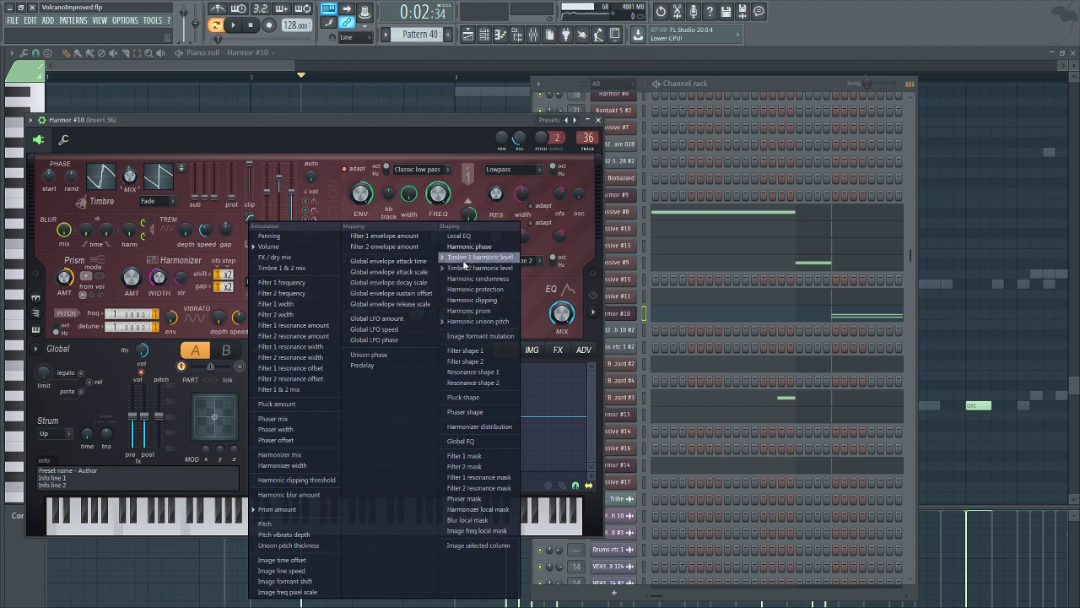
left_click(481, 256)
scroll(381, 463, "down", 5)
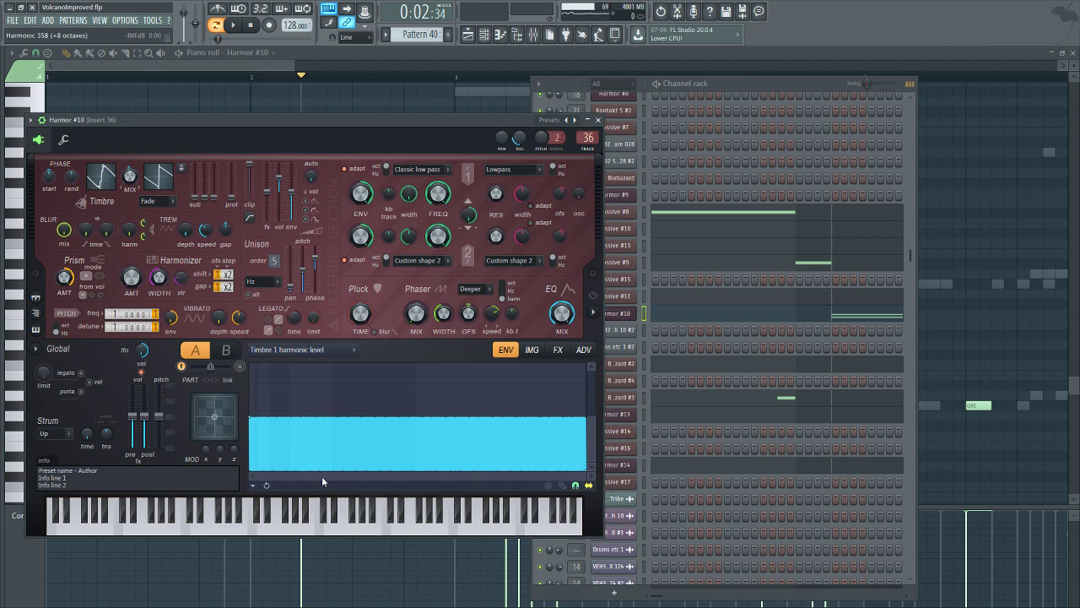
left_click(355, 350)
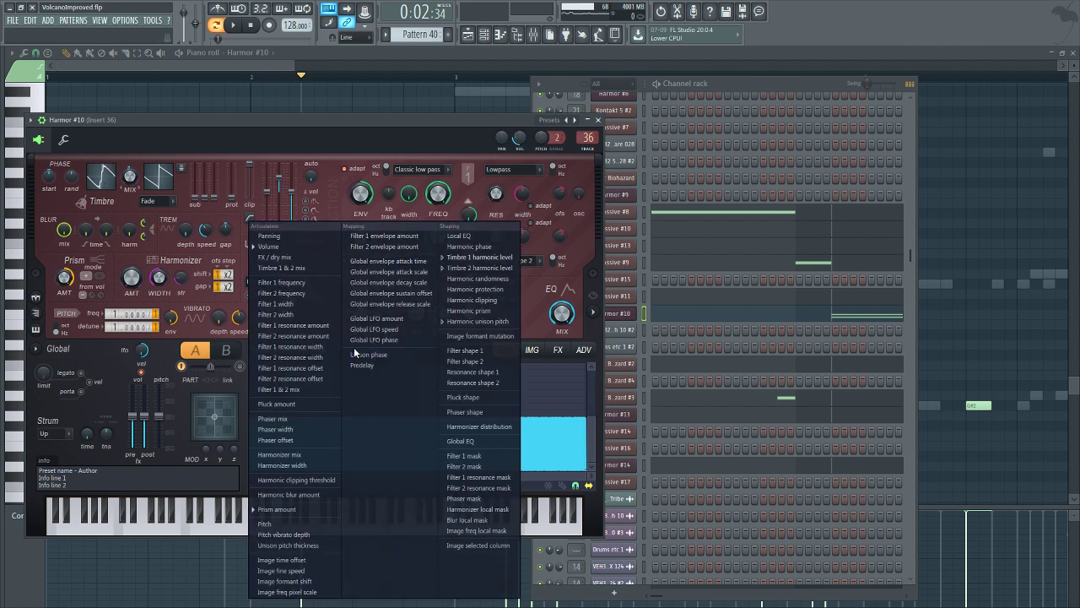
left_click(283, 248)
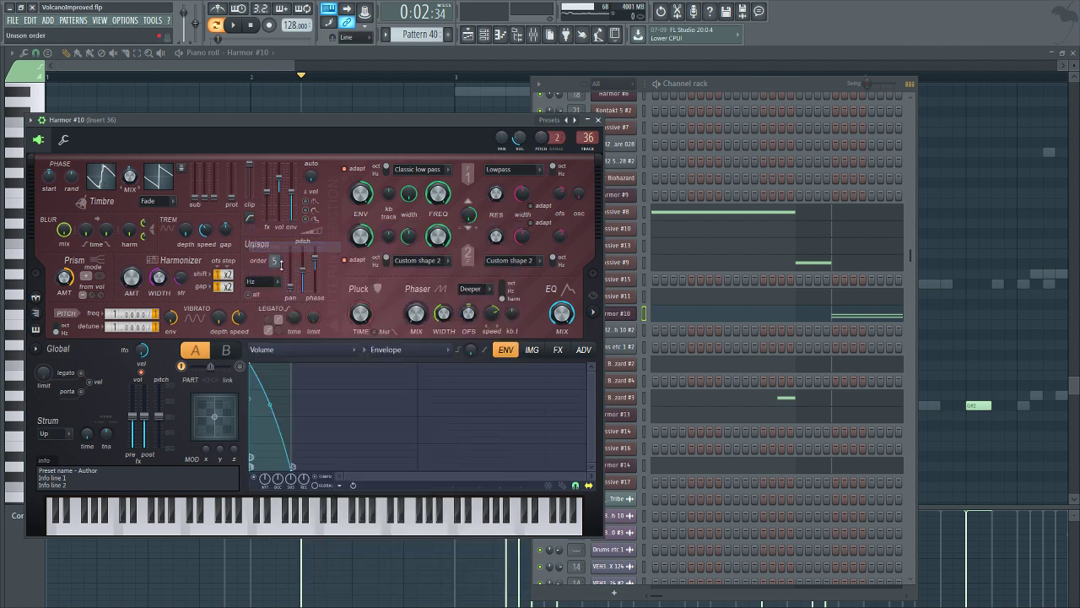
Check Harmor #10's effect chain on Insert 36, audition the synth and display its Harmonic unison pitch shape.
left_click(534, 34)
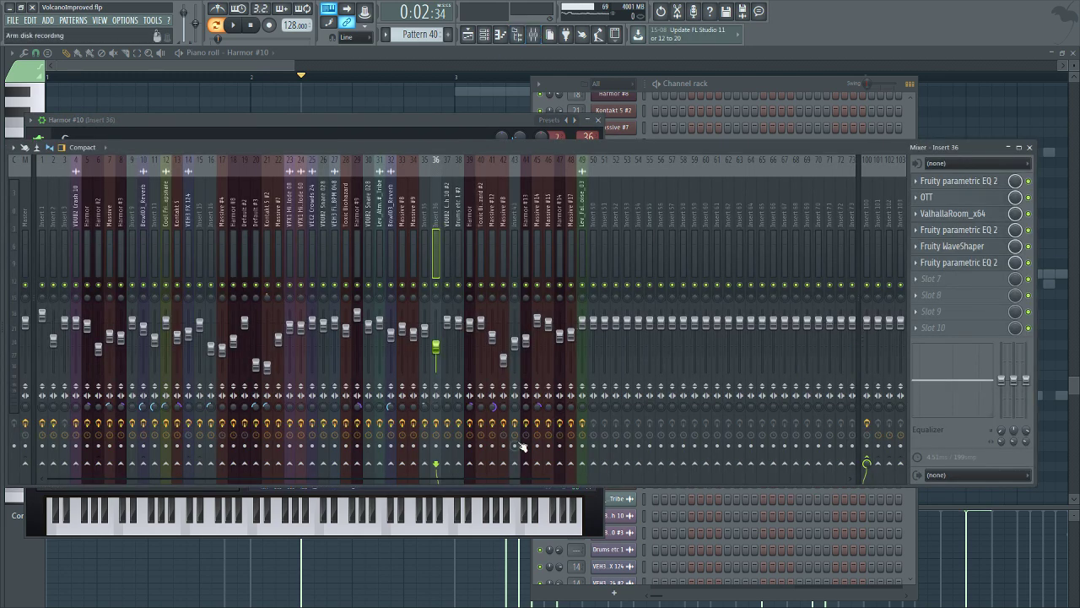
left_click(281, 118)
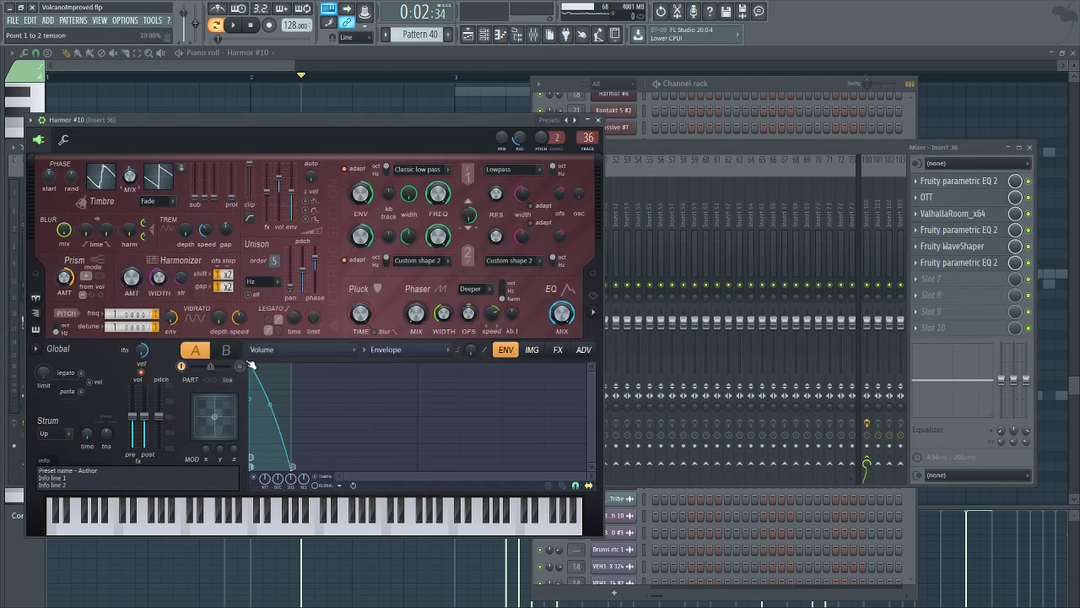
key("s")
left_click(358, 352)
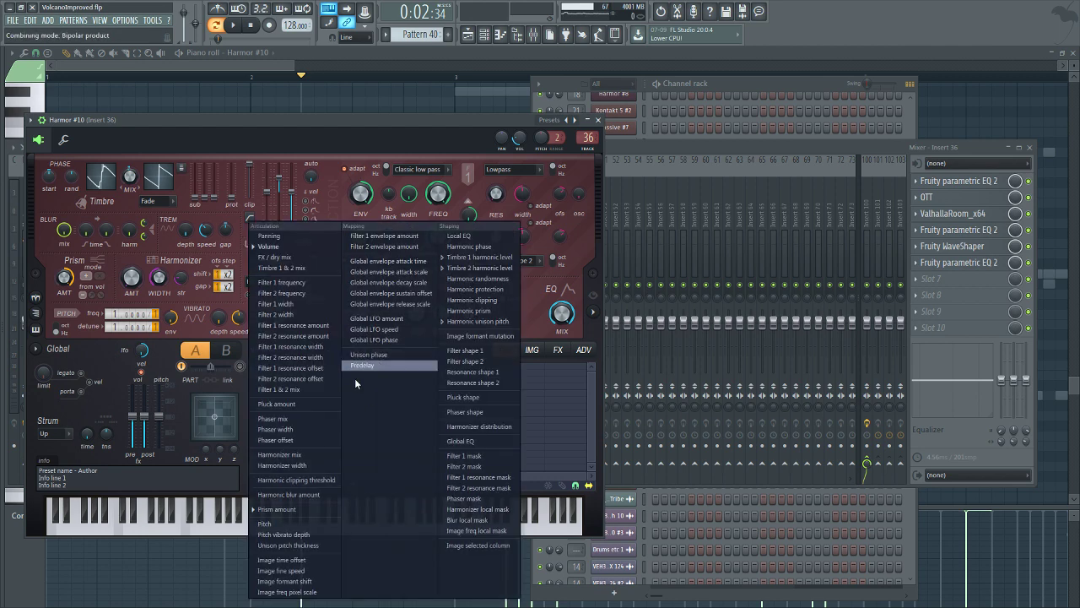
left_click(479, 323)
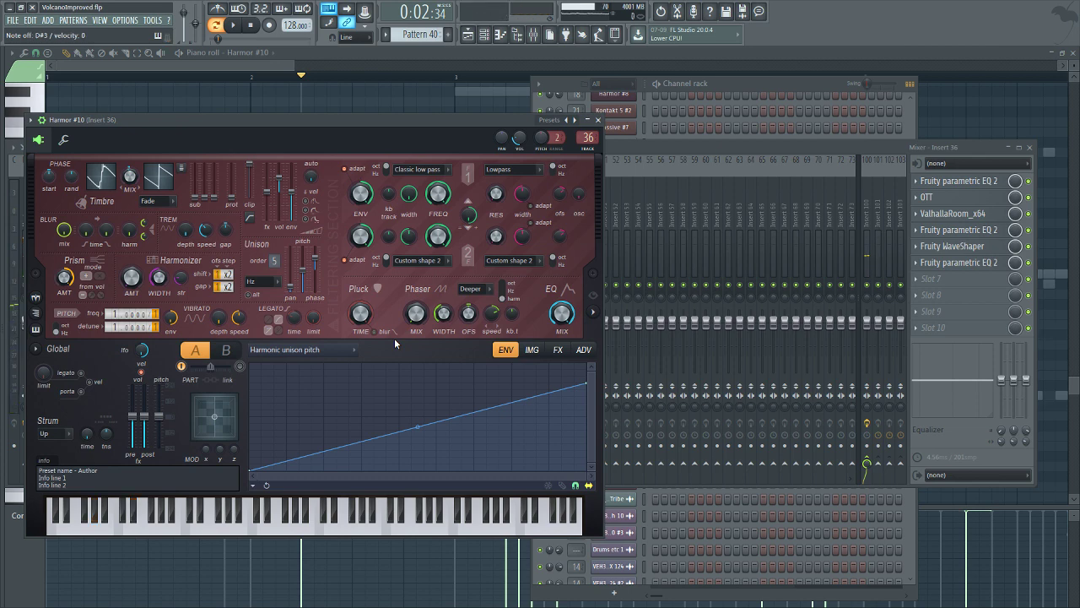
Open the first Fruity parametric EQ 2 on Insert 36 and shift its band 4 boost slightly higher in frequency.
left_click(785, 148)
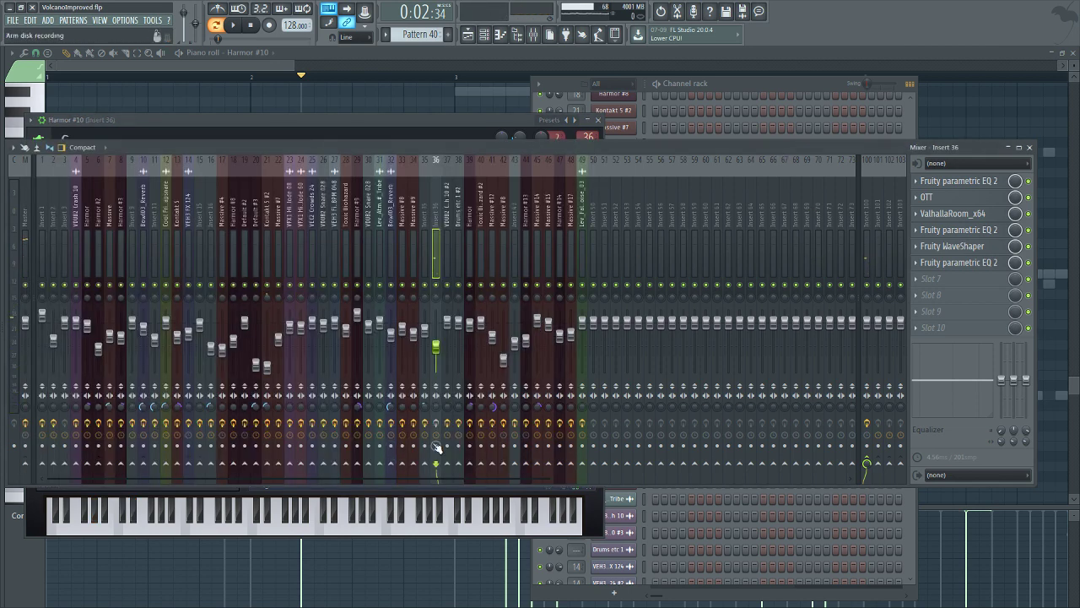
left_click(311, 118)
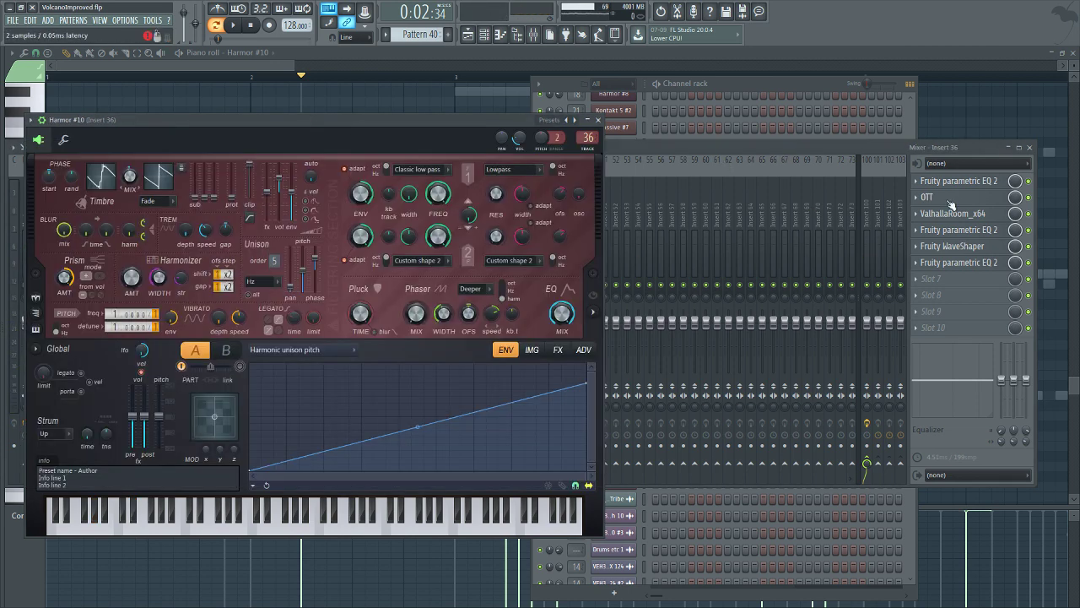
left_click(971, 182)
left_click(974, 182)
left_click(975, 182)
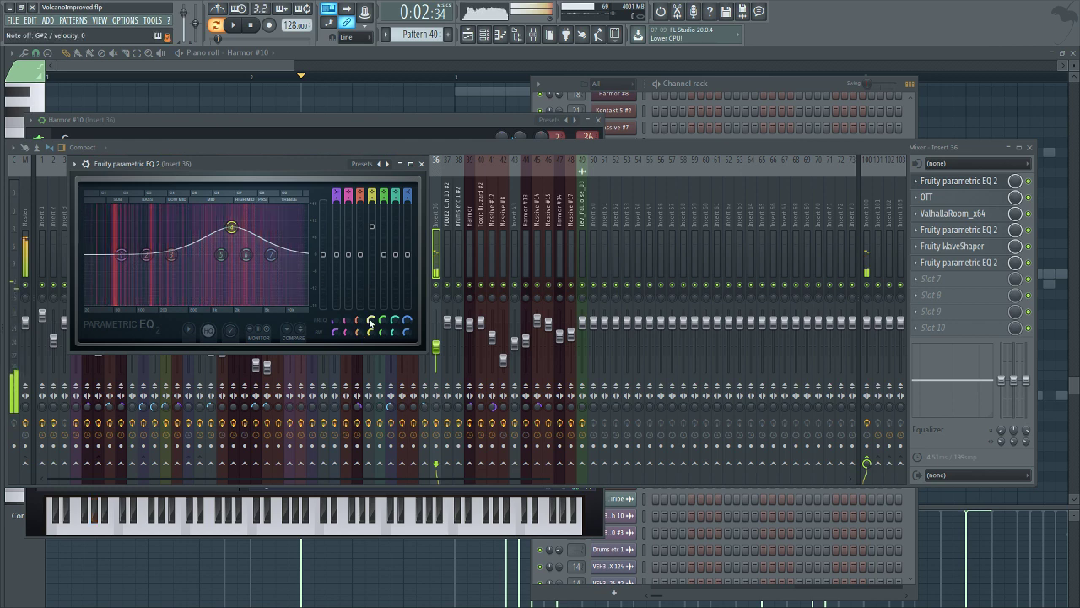
left_click_drag(370, 321, 372, 300)
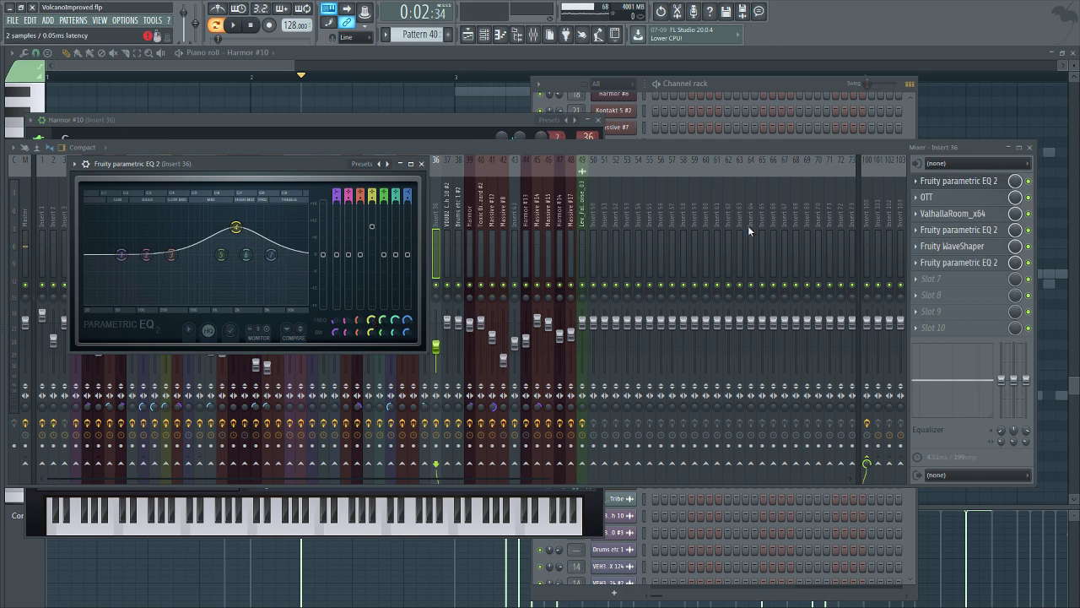
Examine Insert 36's remaining effects in order: OTT, ValhallaRoom, the second Fruity parametric EQ 2, Fruity WaveShaper and the final EQ.
left_click(920, 199)
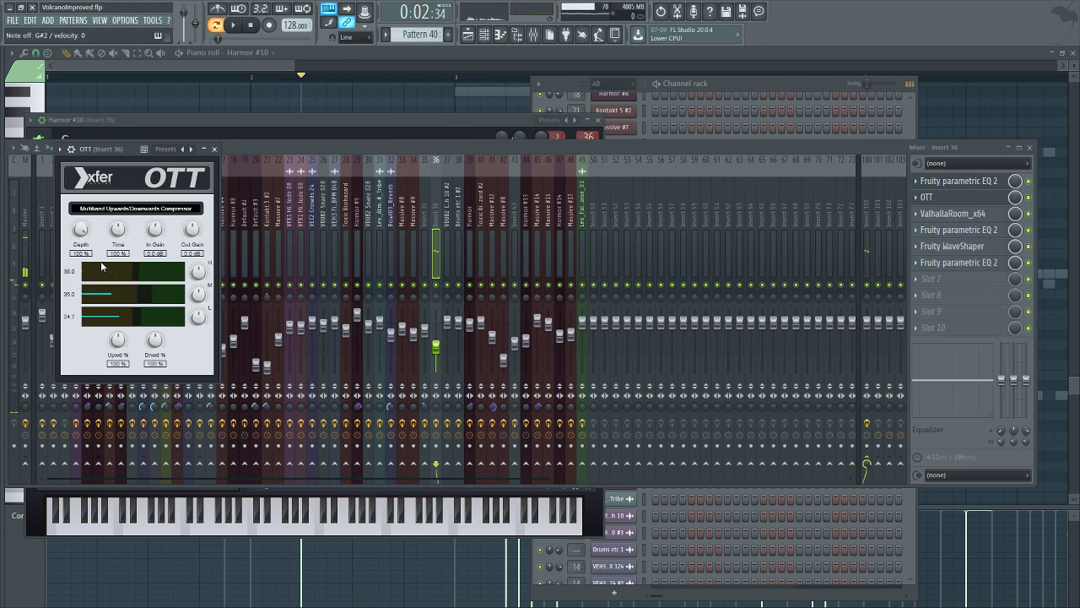
left_click(979, 214)
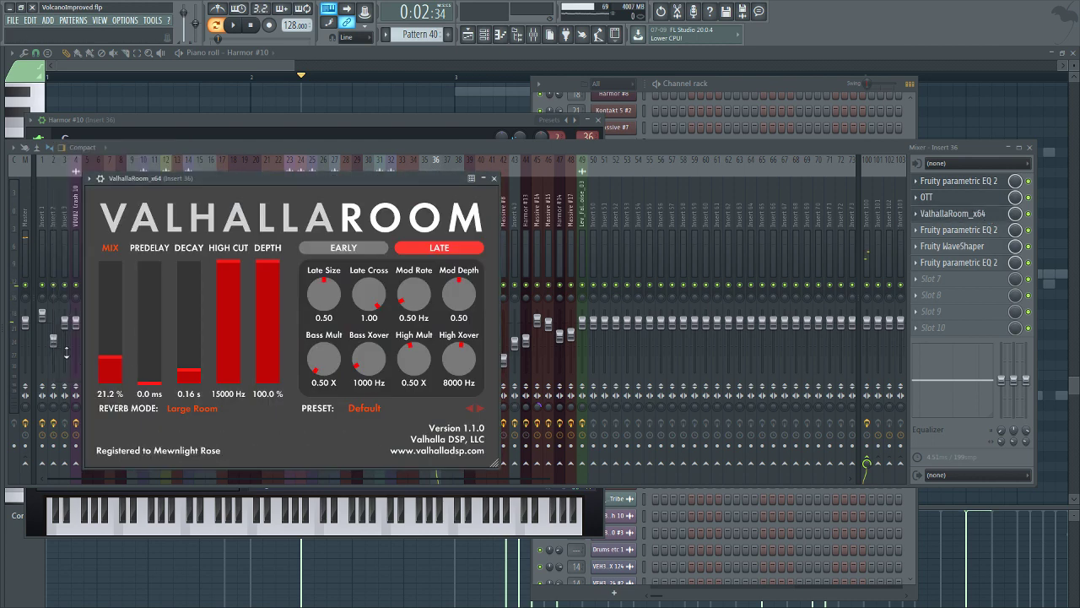
left_click(976, 237)
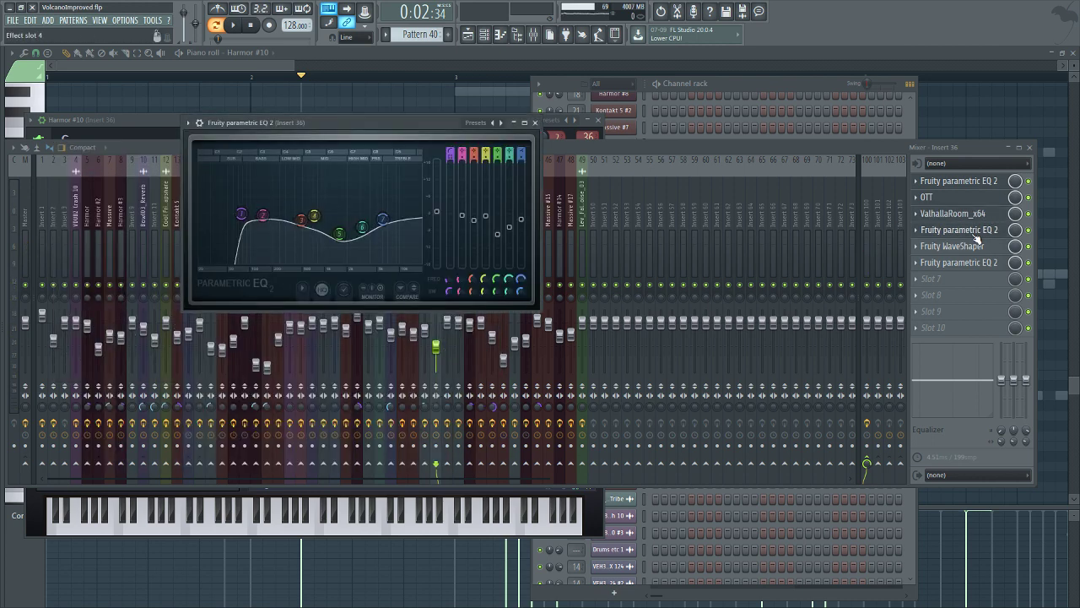
left_click(952, 254)
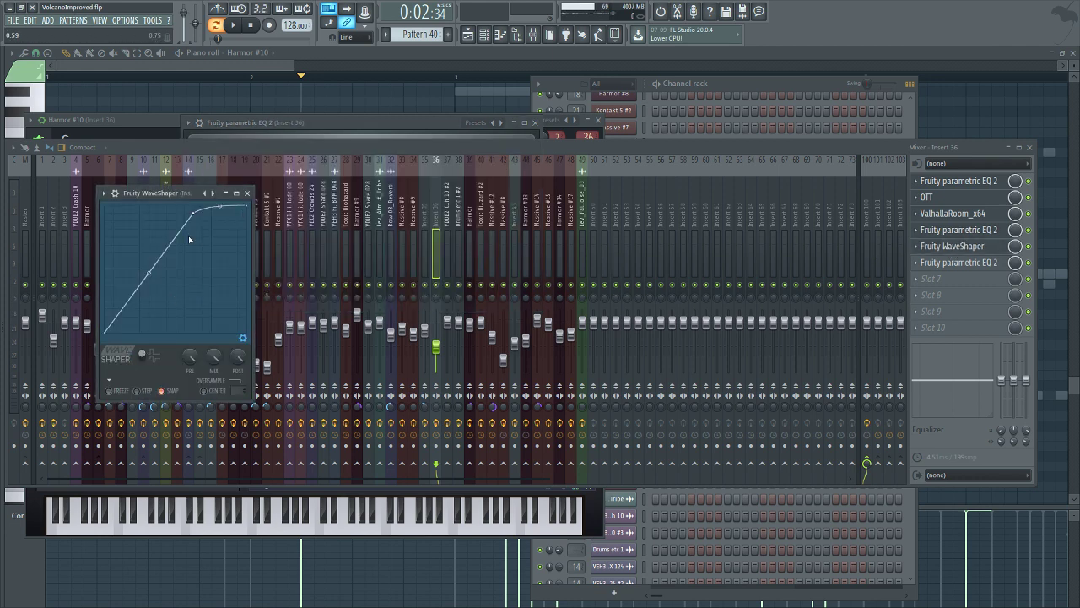
left_click(955, 269)
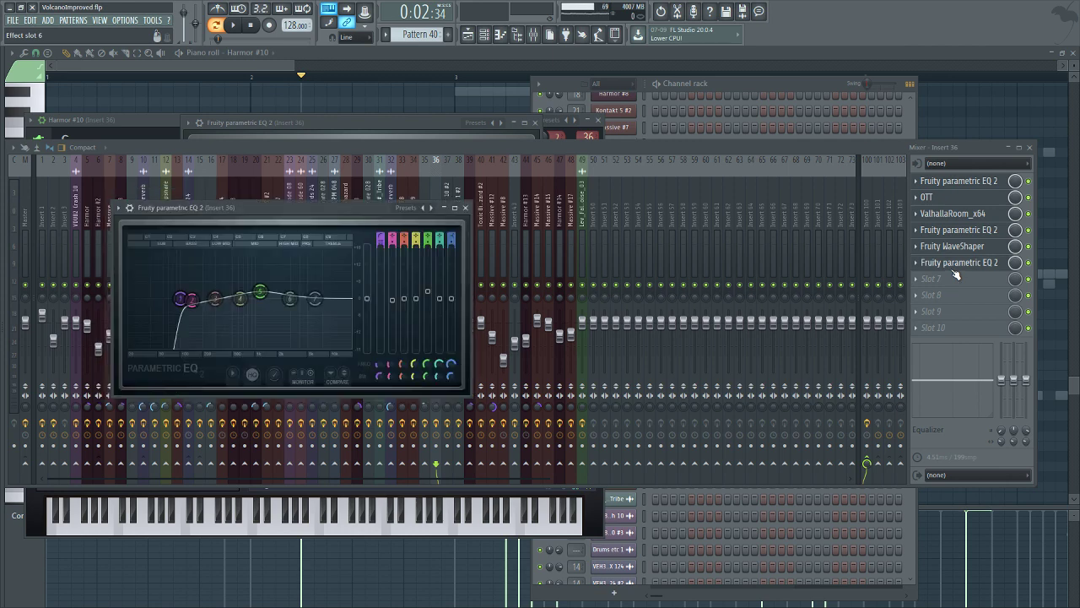
Open the Harmor plugin of the Default #4 channel near the start of the channel rack.
left_click(467, 147)
left_click(737, 82)
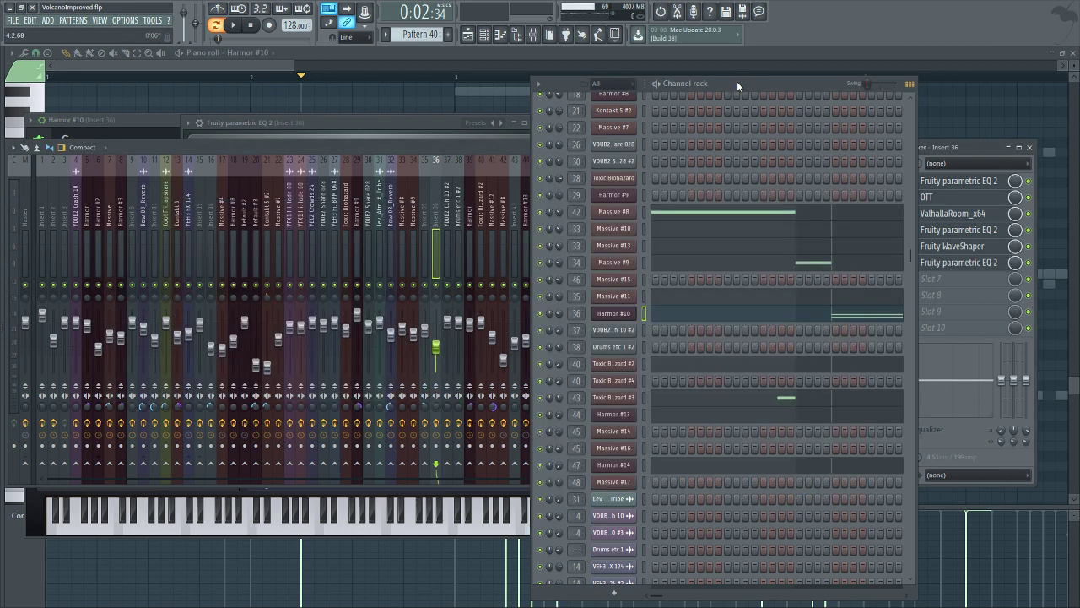
scroll(709, 452, "up", 6)
scroll(703, 456, "up", 4)
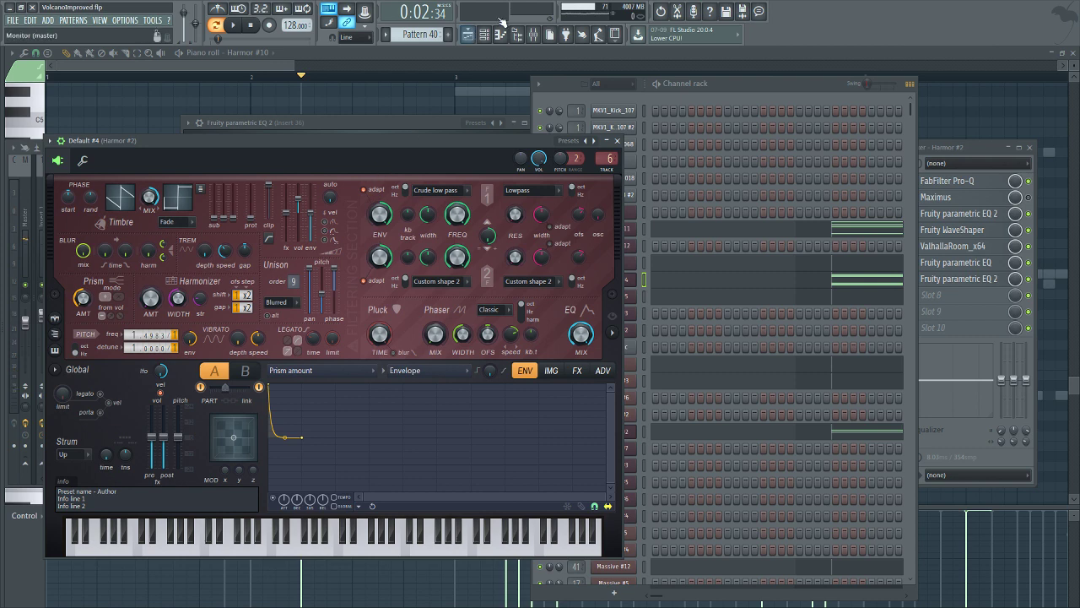
Bring up the mixer and insert 36's Fruity parametric EQ 2, and return to the Default #4 Harmor.
left_click(534, 34)
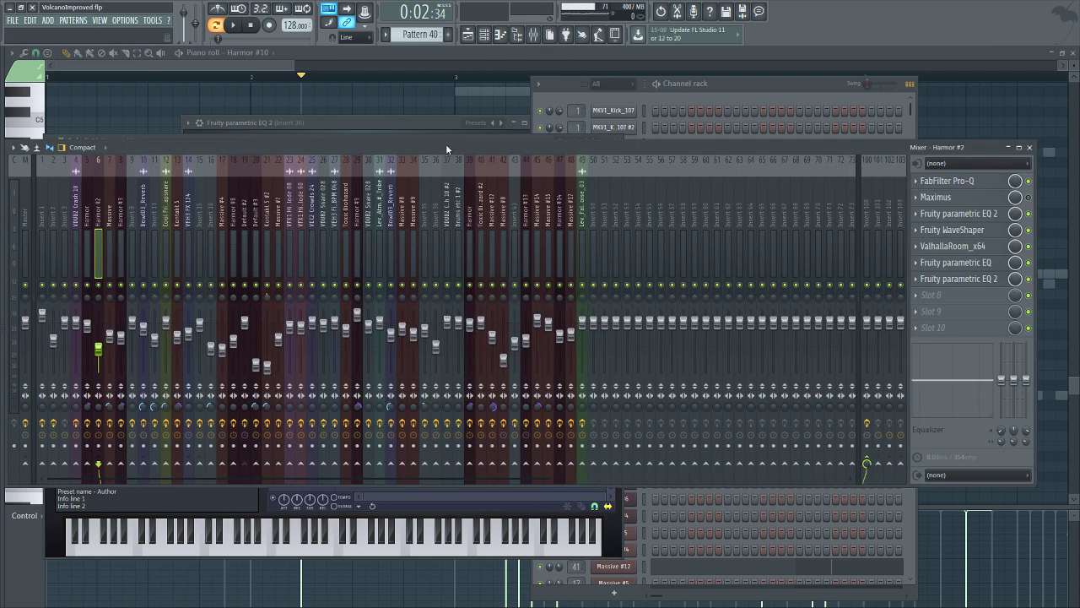
left_click(372, 121)
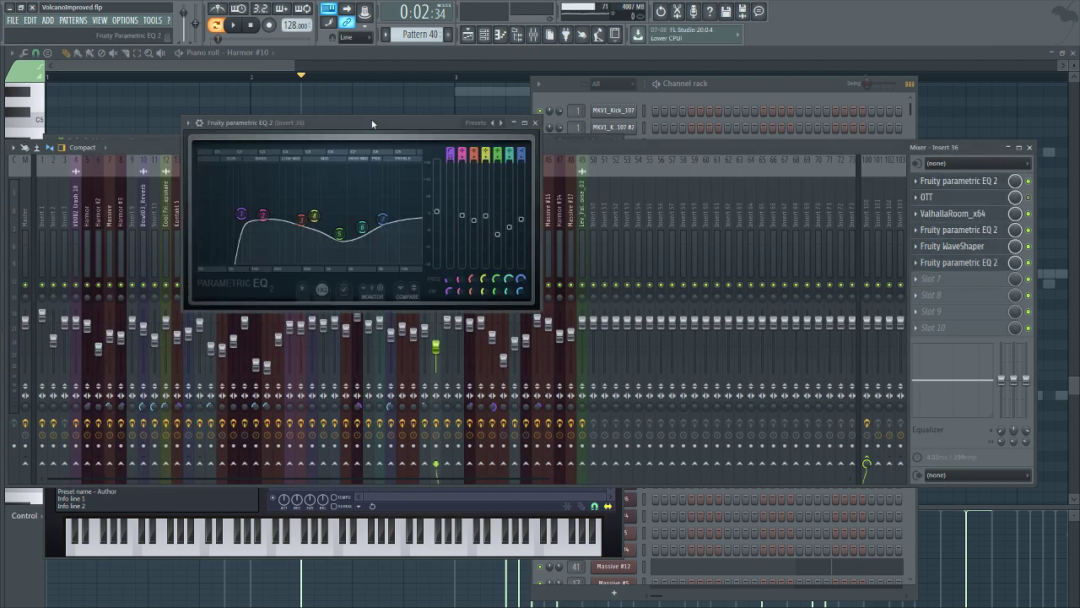
left_click(484, 35)
left_click(611, 278)
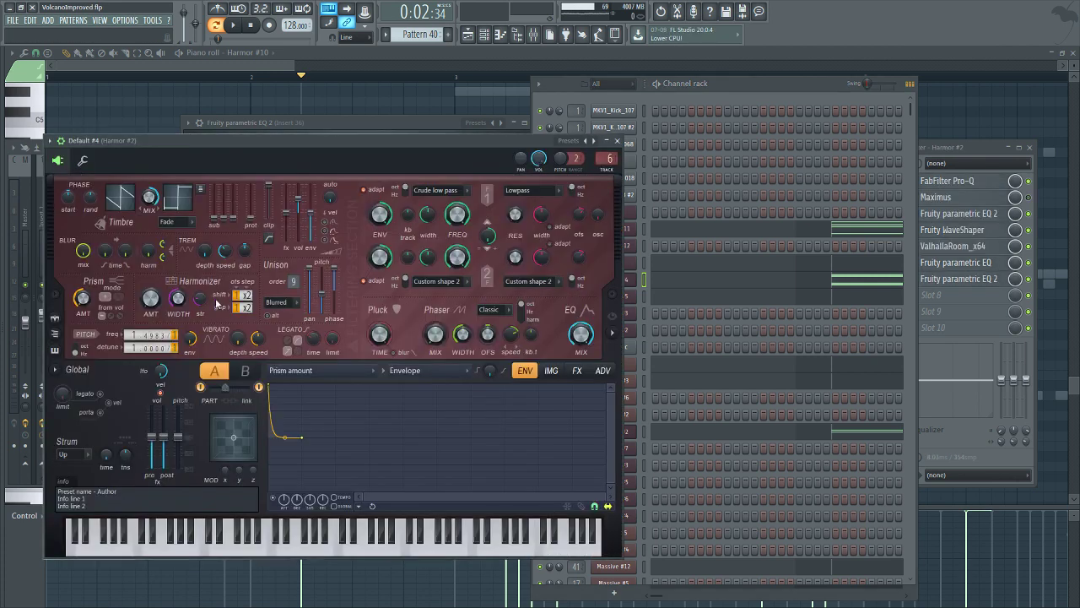
Show the Volume envelope and the Pitch envelope of part A in the Default #4 Harmor.
left_click(314, 368)
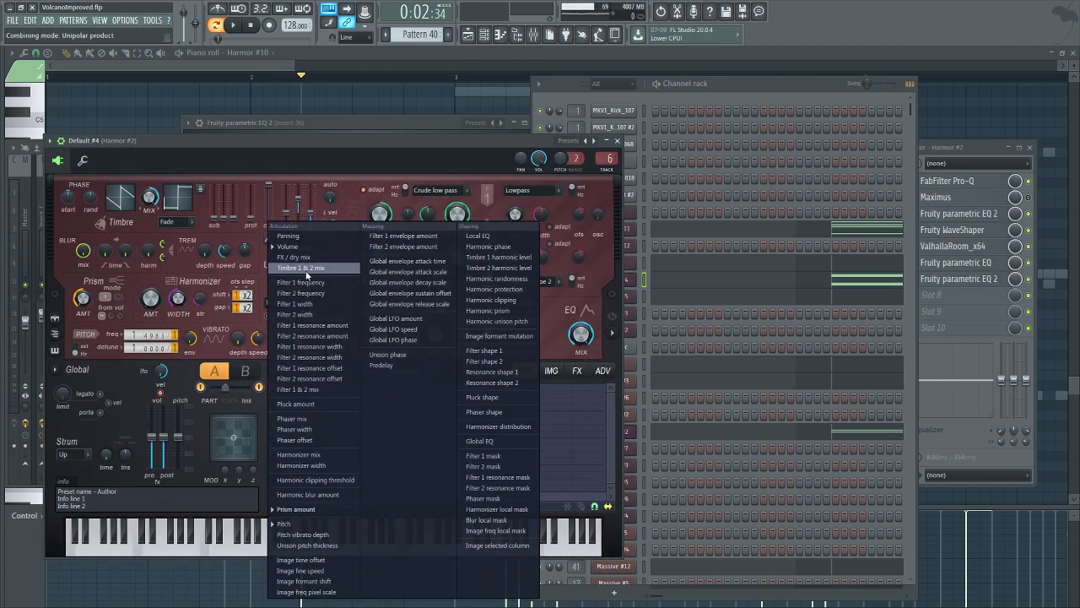
left_click(288, 246)
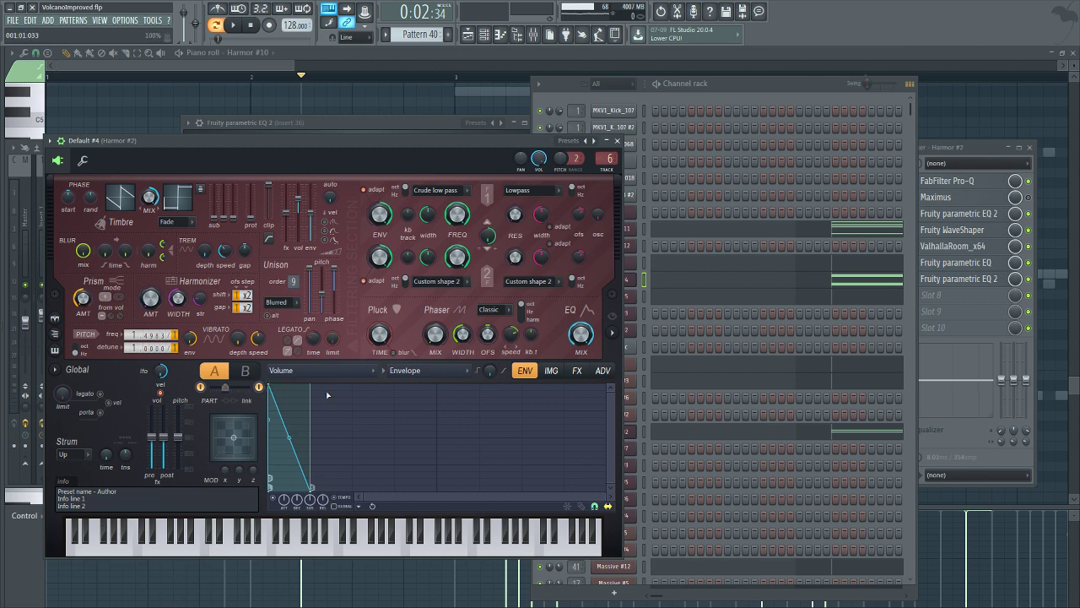
left_click(304, 369)
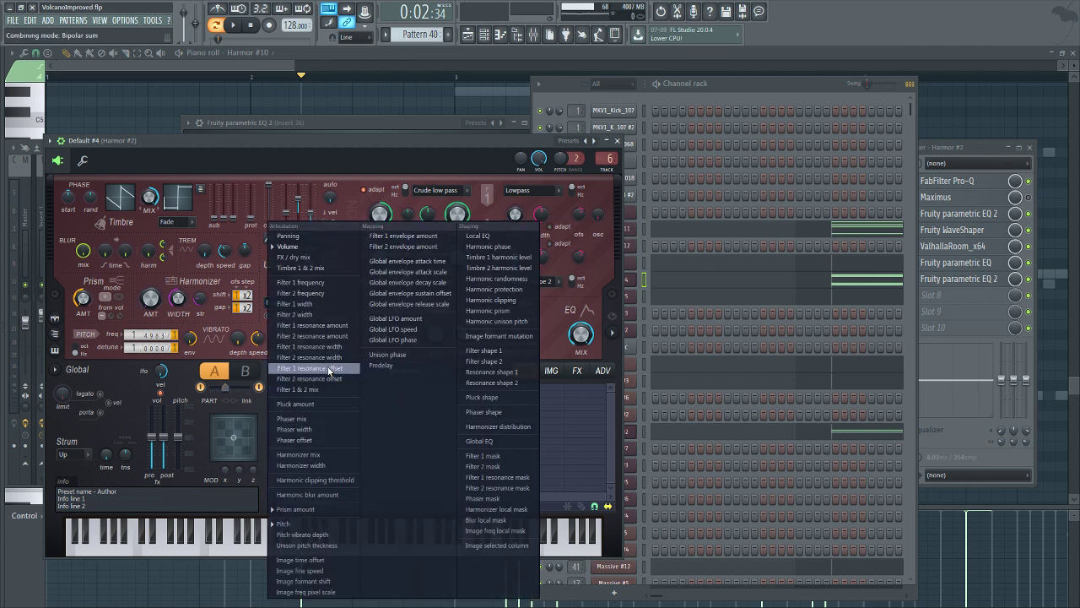
left_click(301, 516)
left_click(304, 371)
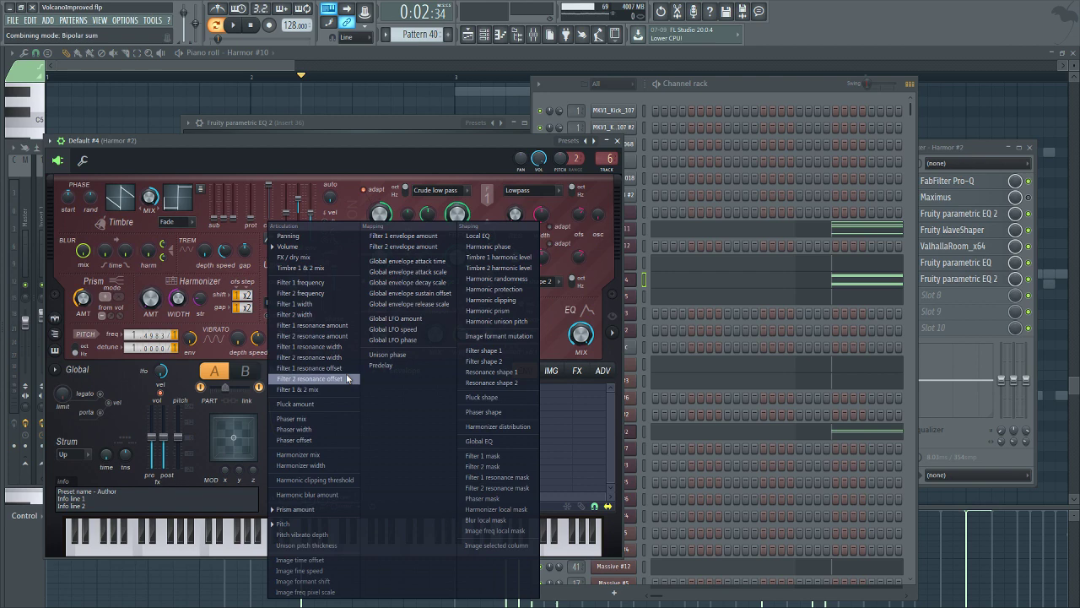
left_click(302, 523)
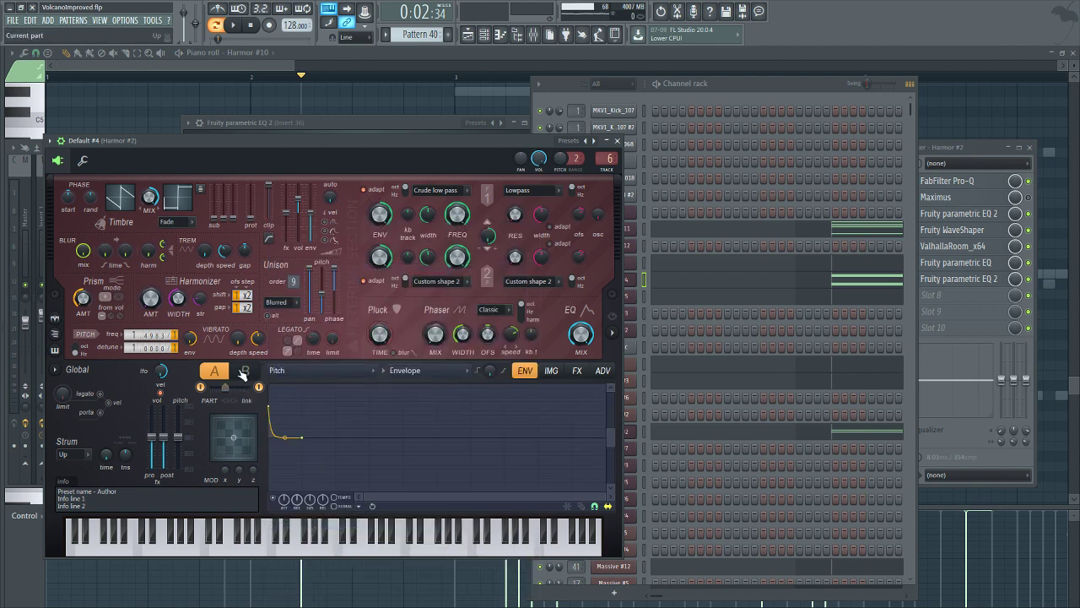
Switch the Default #4 Harmor to part B and view its advanced and effects settings.
left_click(243, 373)
left_click(310, 370)
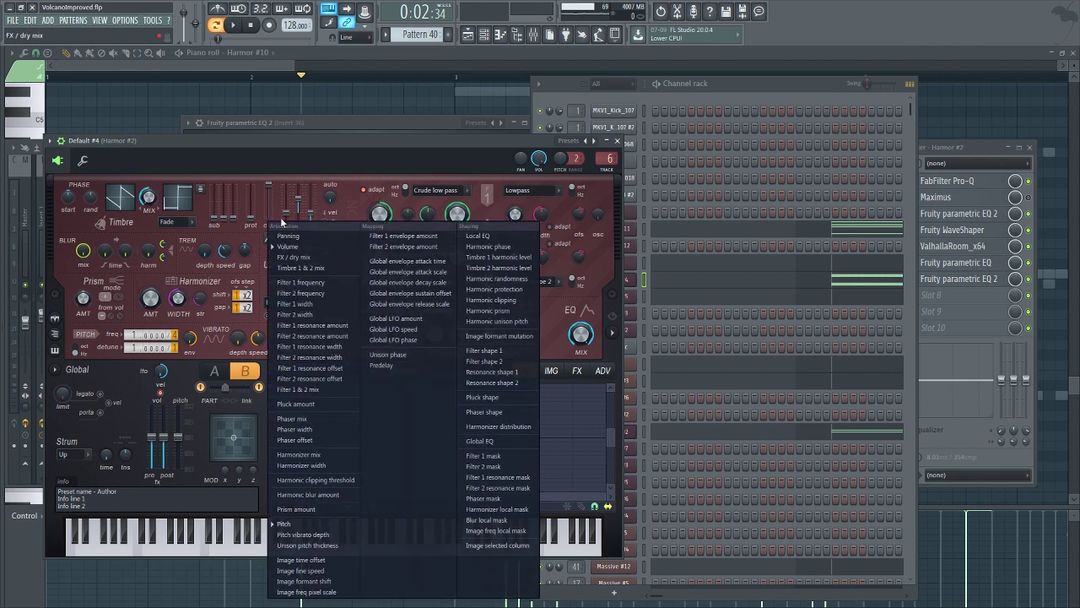
left_click(311, 174)
left_click(596, 369)
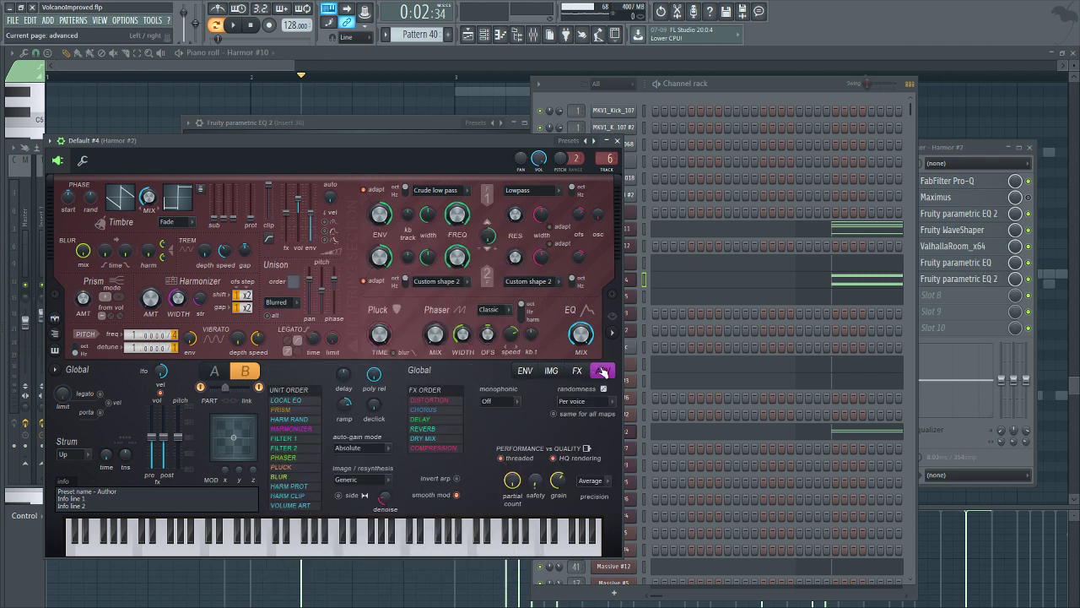
left_click(578, 371)
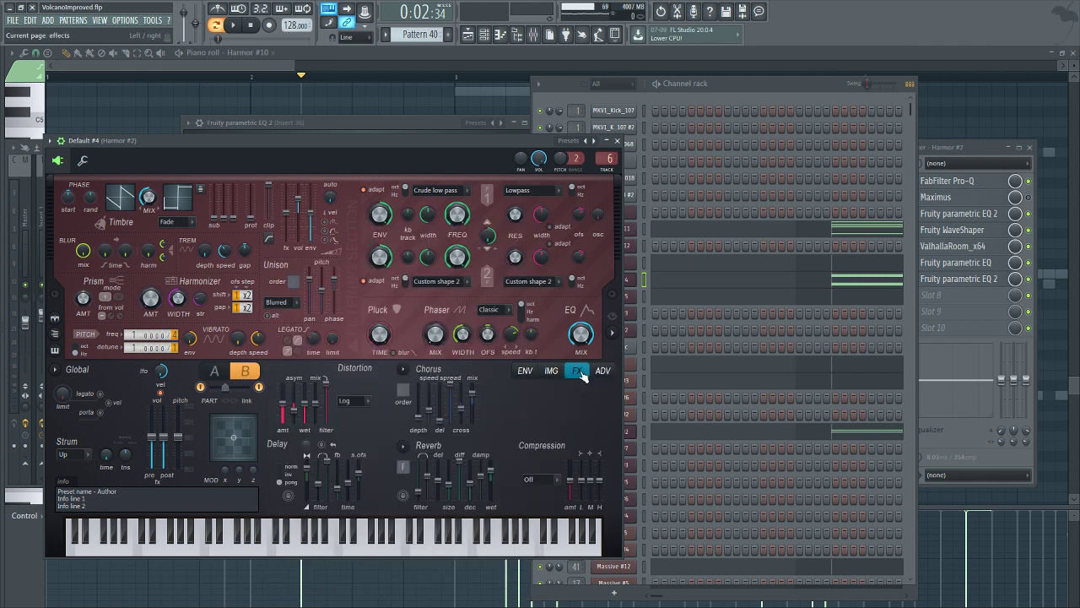
Glance at the mixer and insert 36's EQ, and return to part A's Pitch envelope in the Default #4 Harmor.
left_click(971, 151)
left_click(506, 123)
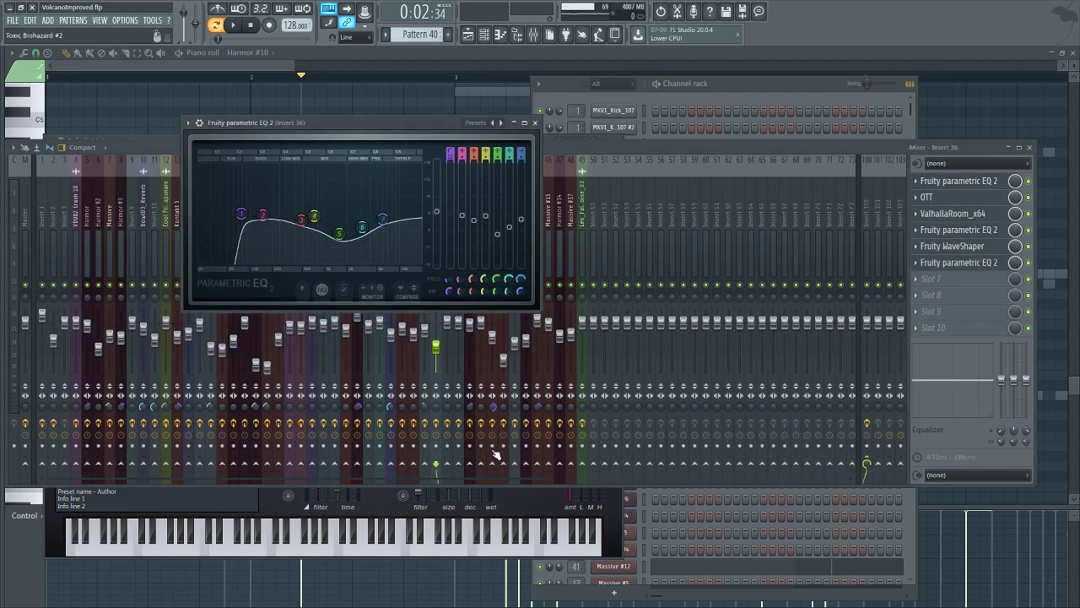
left_click(262, 509)
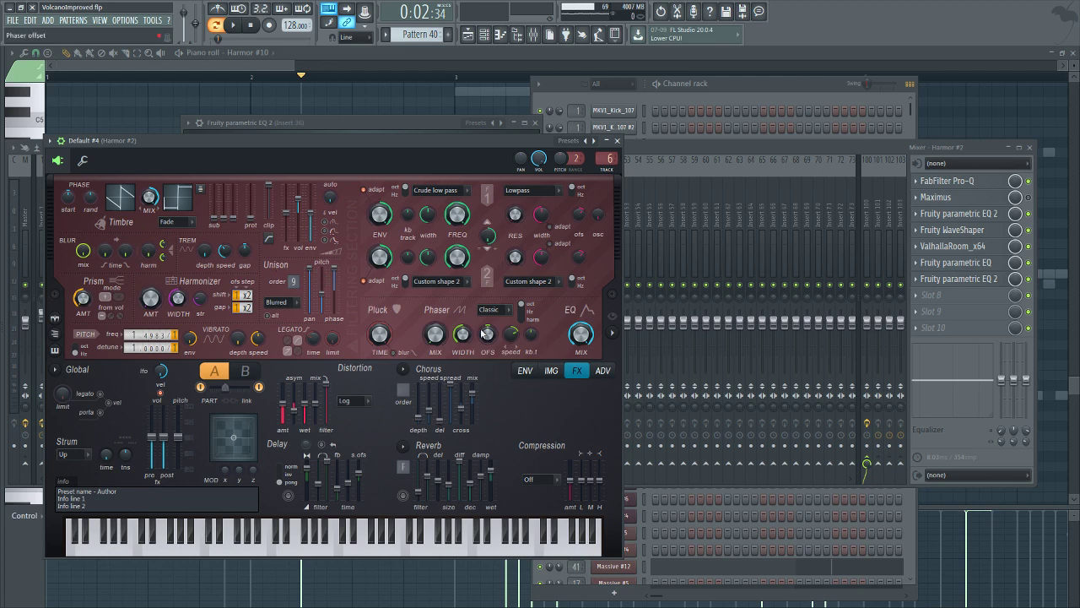
left_click(523, 372)
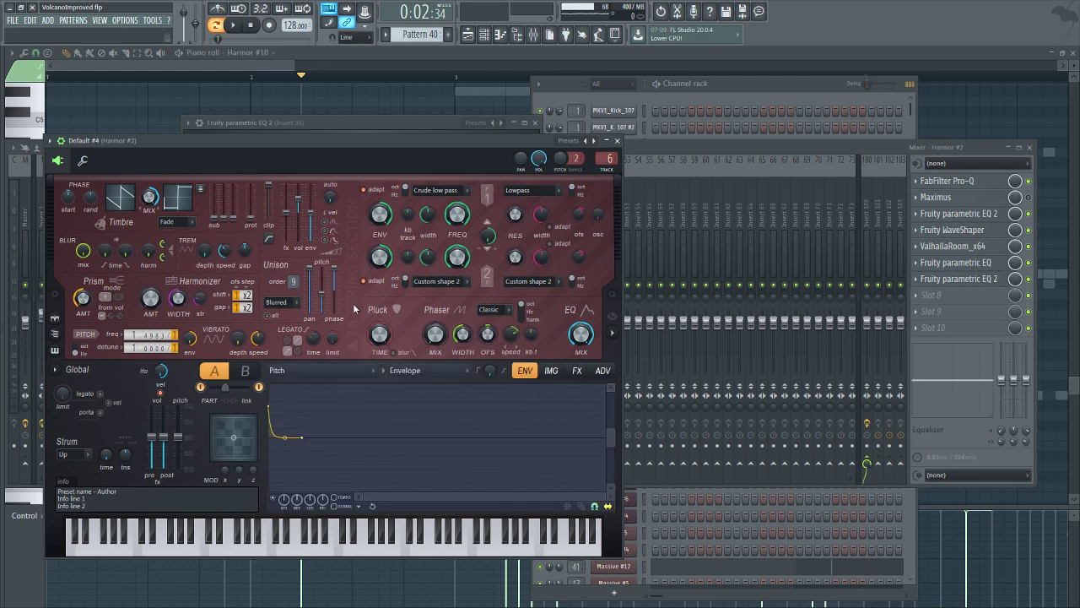
Open the Harmor plugins of the Default #5 and Default channels, and view both parts of the Default one.
left_click(756, 91)
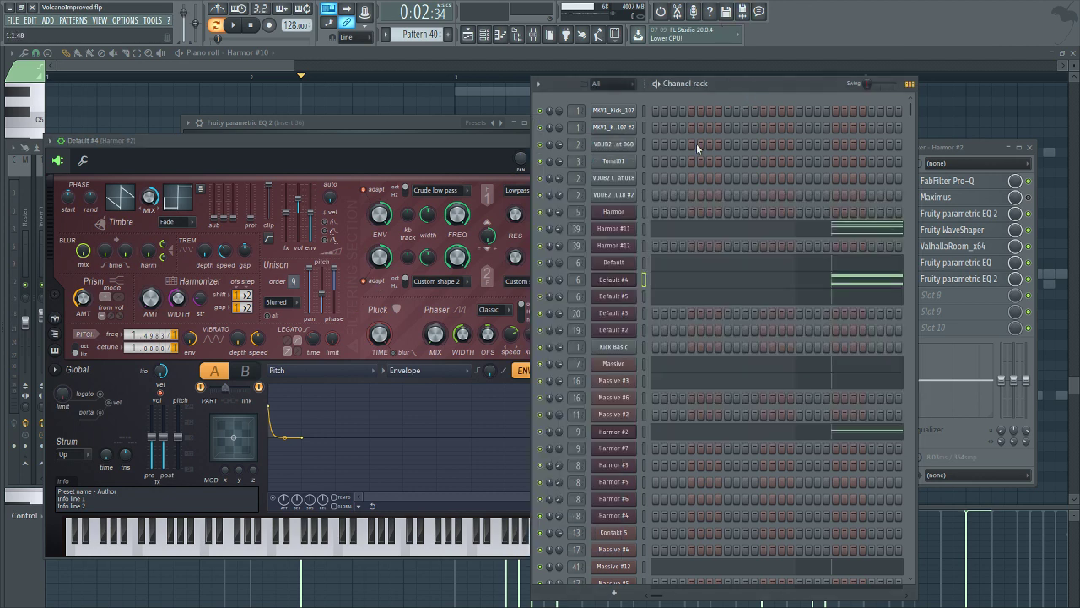
left_click(616, 296)
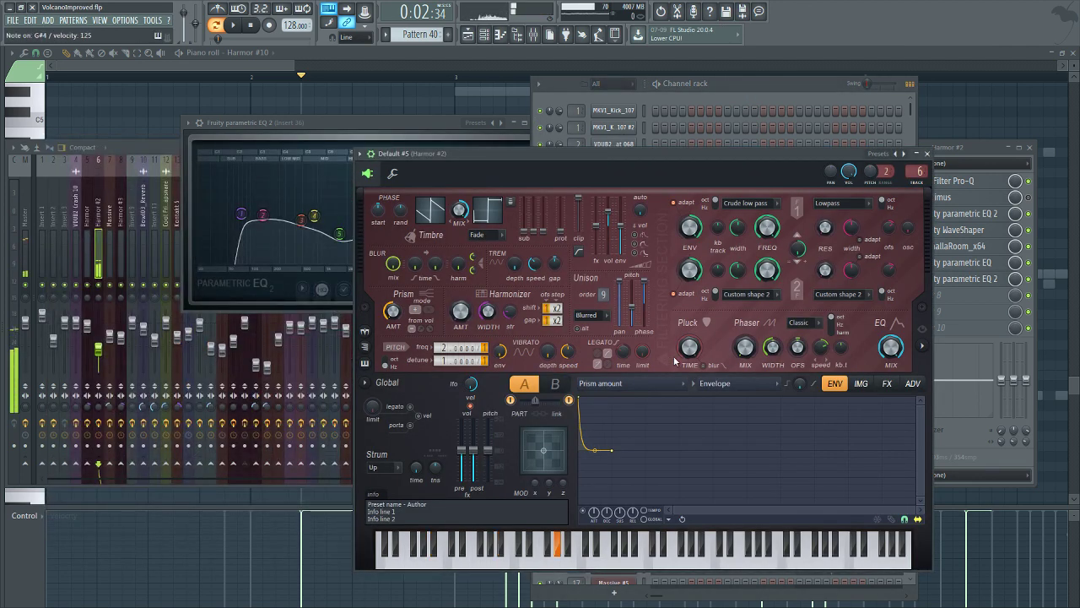
left_click(754, 87)
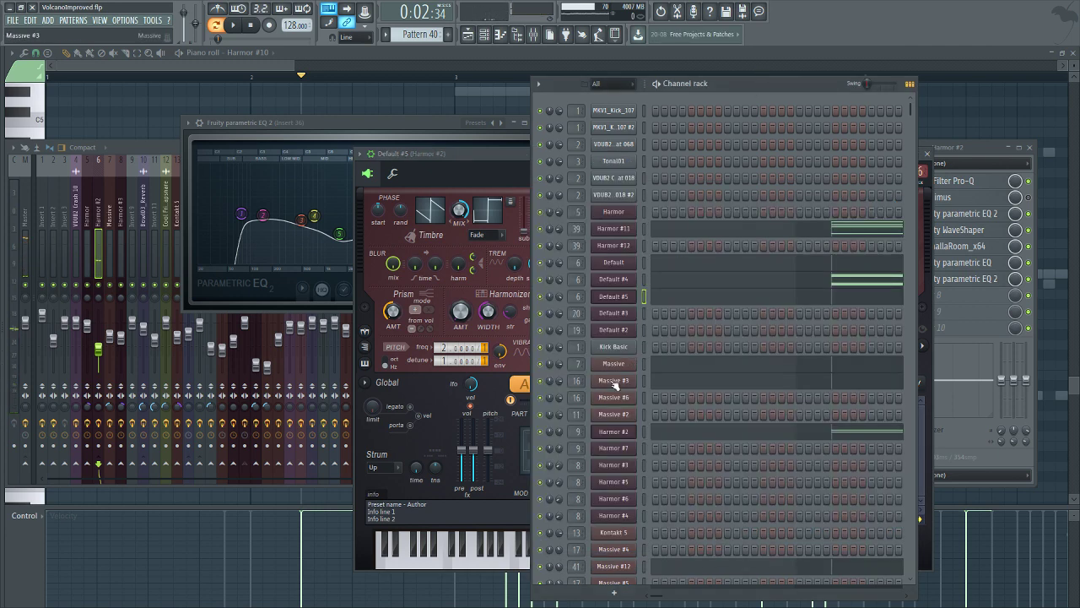
left_click(616, 263)
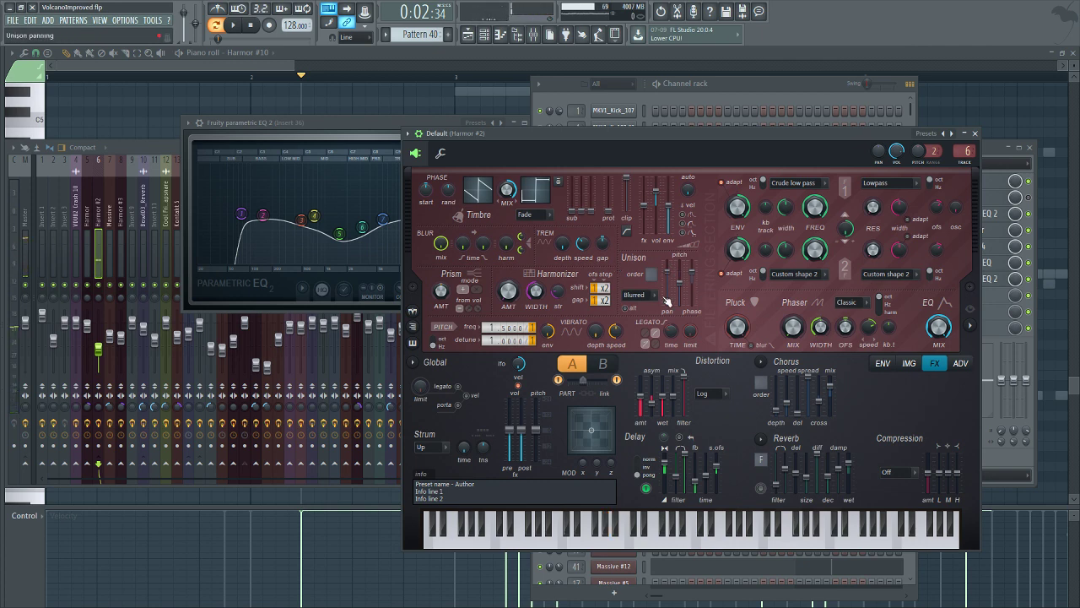
left_click(602, 363)
left_click(572, 363)
Reopen the Default #4 Harmor and look through the channel rack for the remaining layers.
left_click(516, 35)
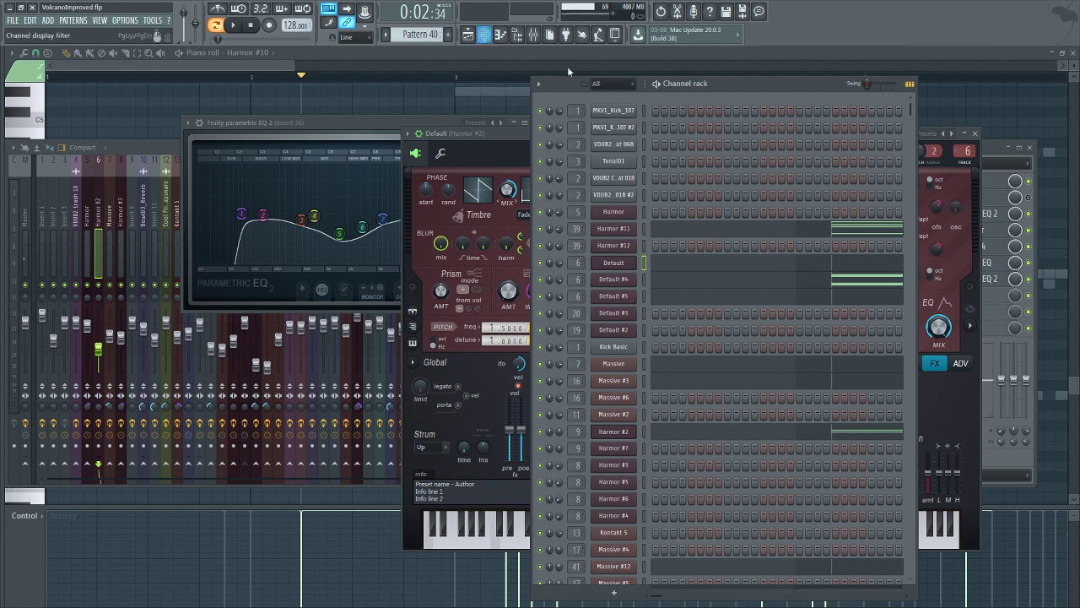
left_click(615, 279)
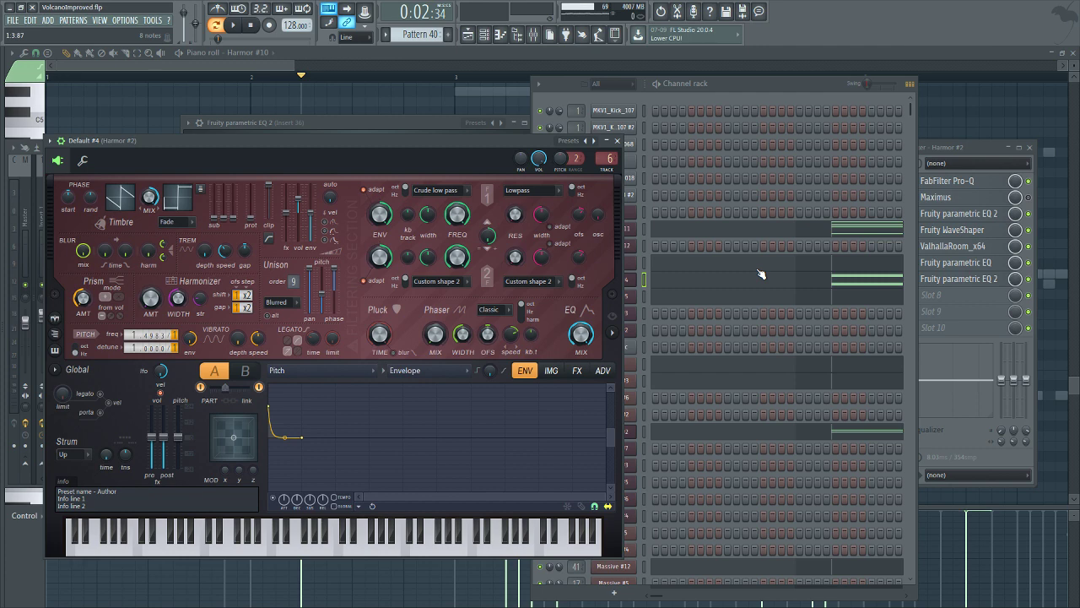
left_click(730, 87)
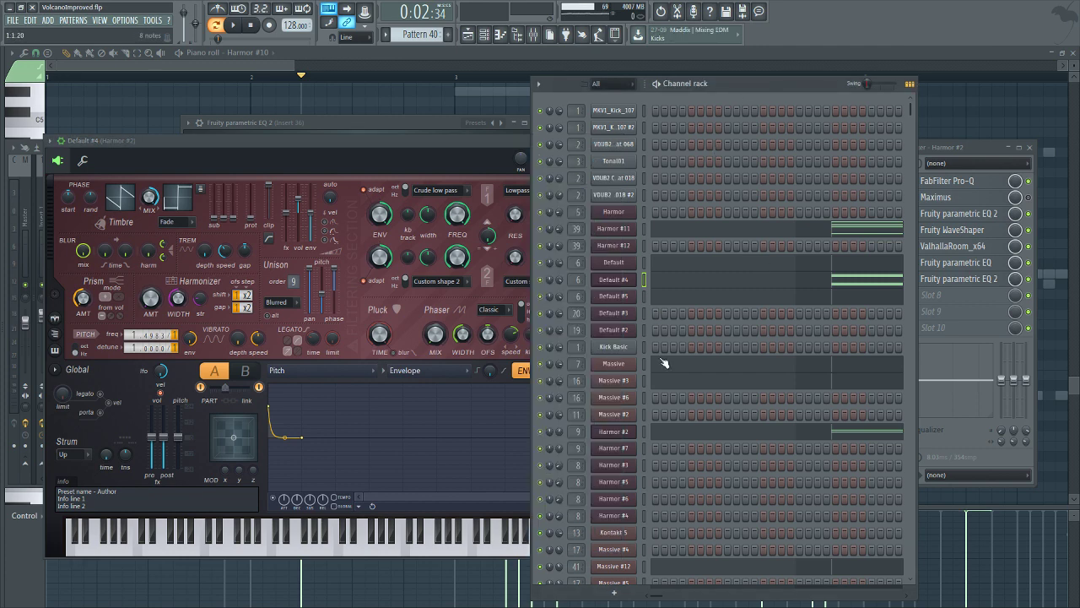
scroll(645, 385, "down", 10)
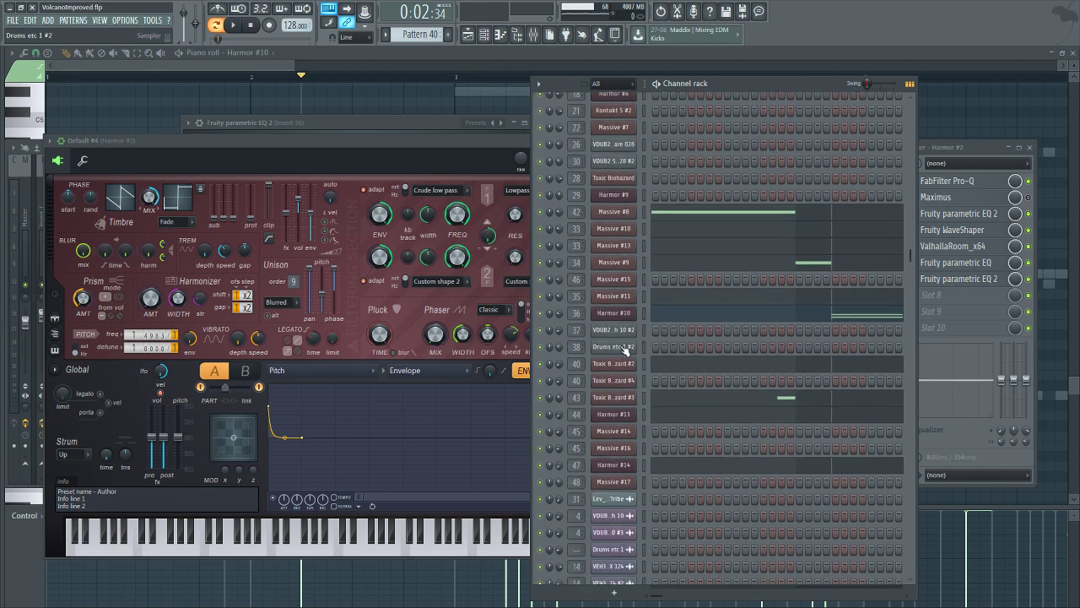
scroll(628, 362, "up", 10)
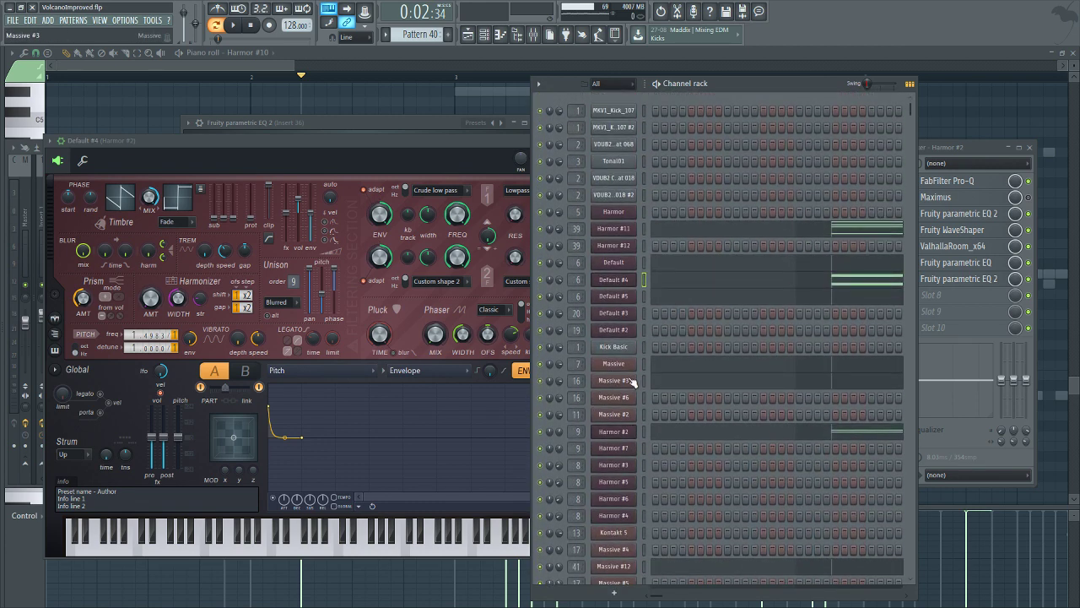
Open the piano roll of the Harmor #11 channel and show its chord notes across the pattern.
right_click(627, 247)
left_click(656, 232)
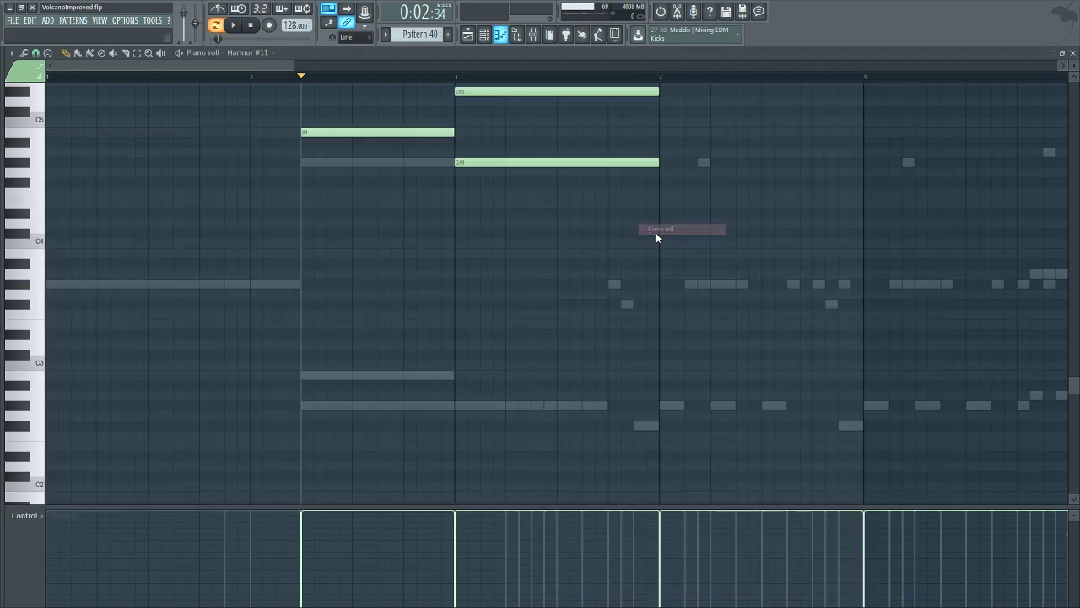
scroll(566, 374, "up", 5)
scroll(494, 80, "down", 6)
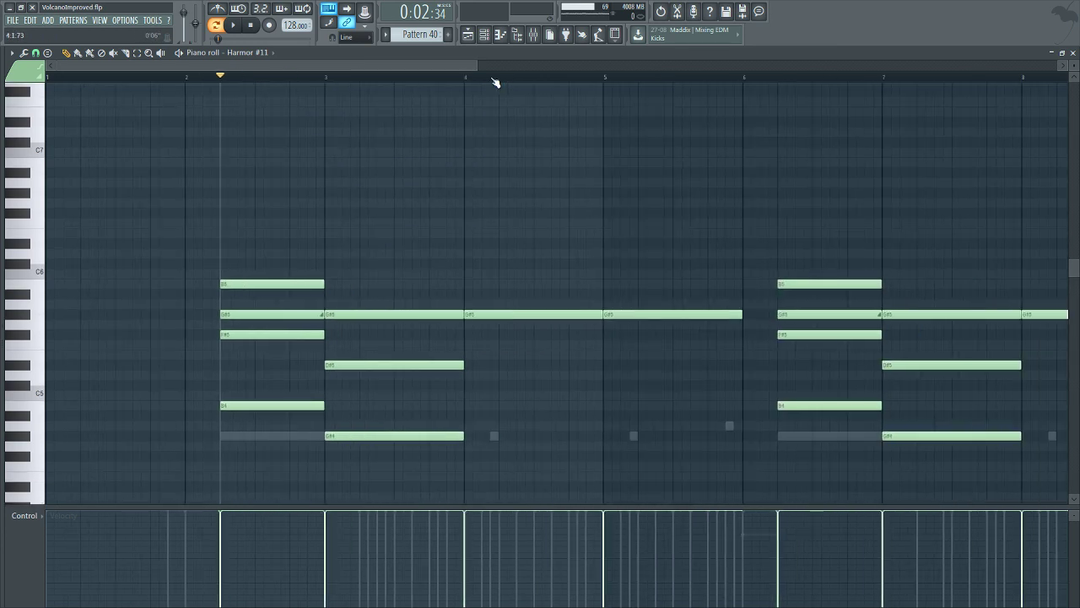
scroll(403, 306, "down", 3)
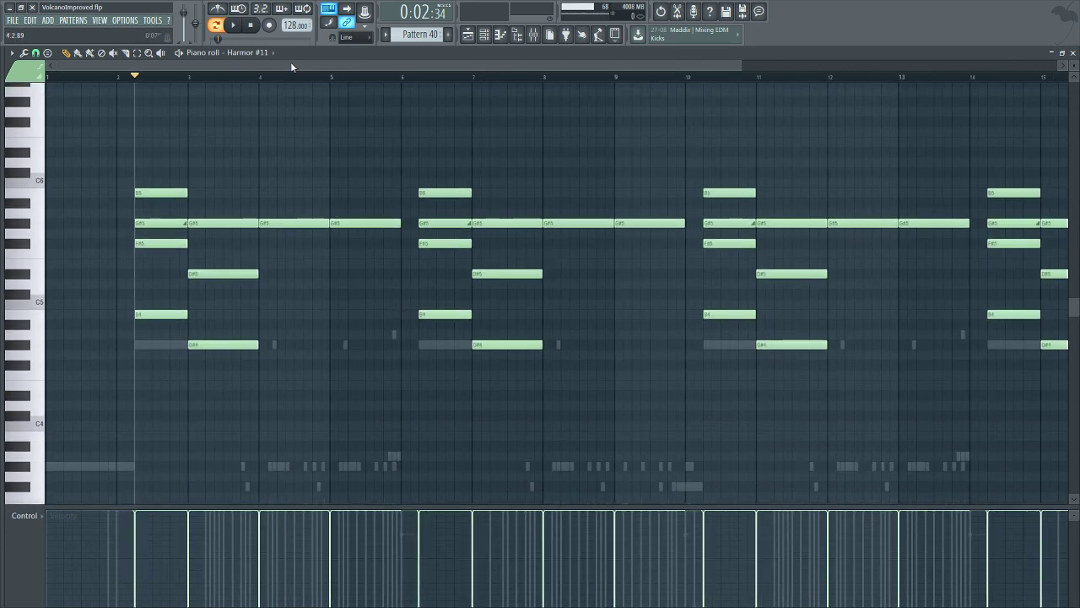
Play the pattern and solo the Harmor #2 mixer track (track 6).
key("space")
left_click(533, 35)
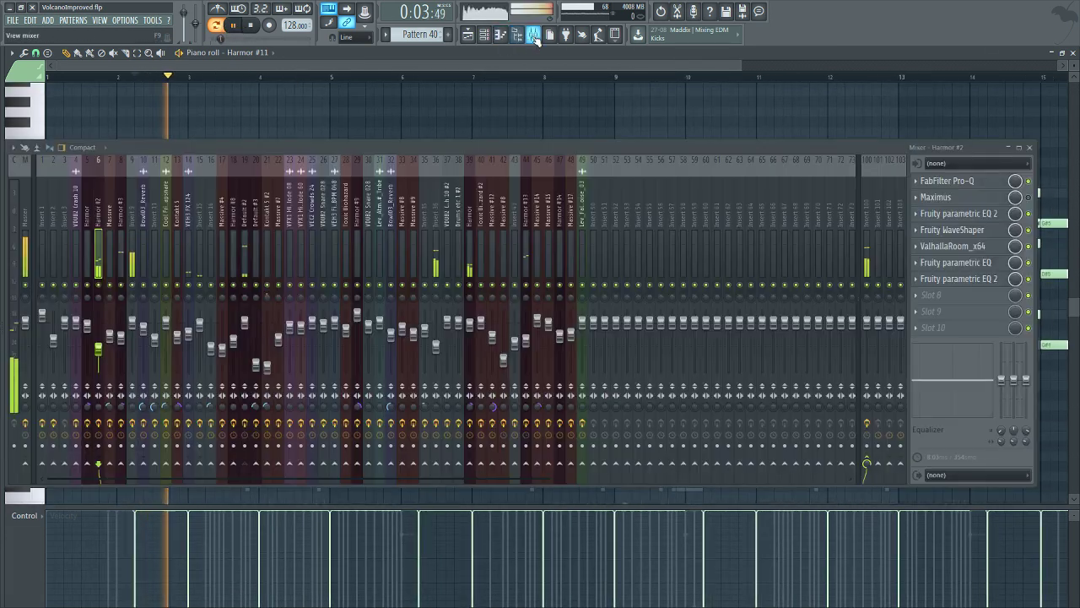
right_click(100, 285)
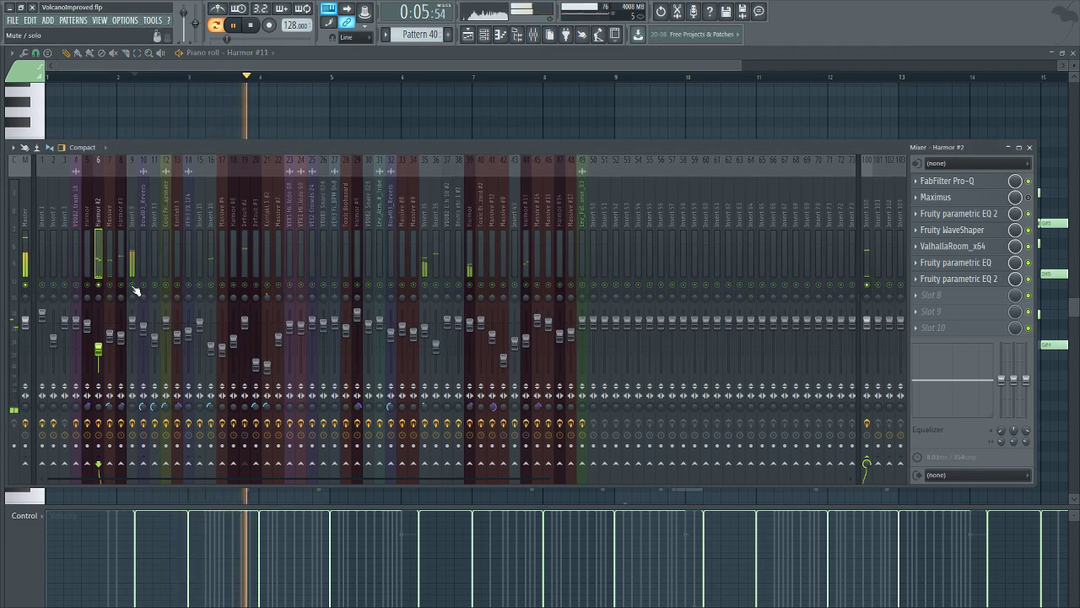
Open the Harmor #11 channel and solo its mixer track 39 during playback.
key("F6")
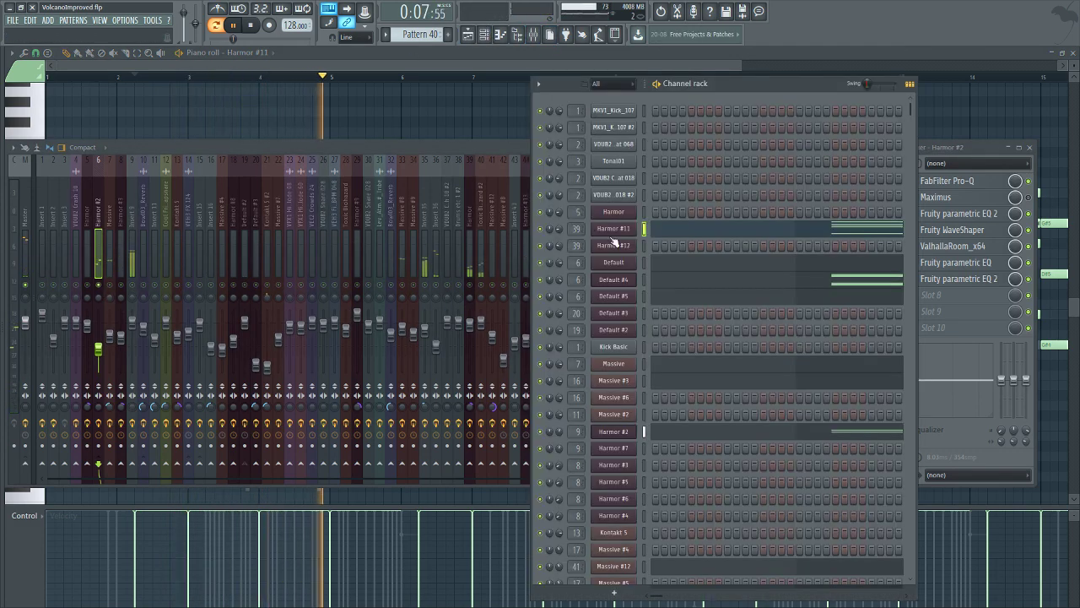
left_click(614, 244)
left_click(535, 36)
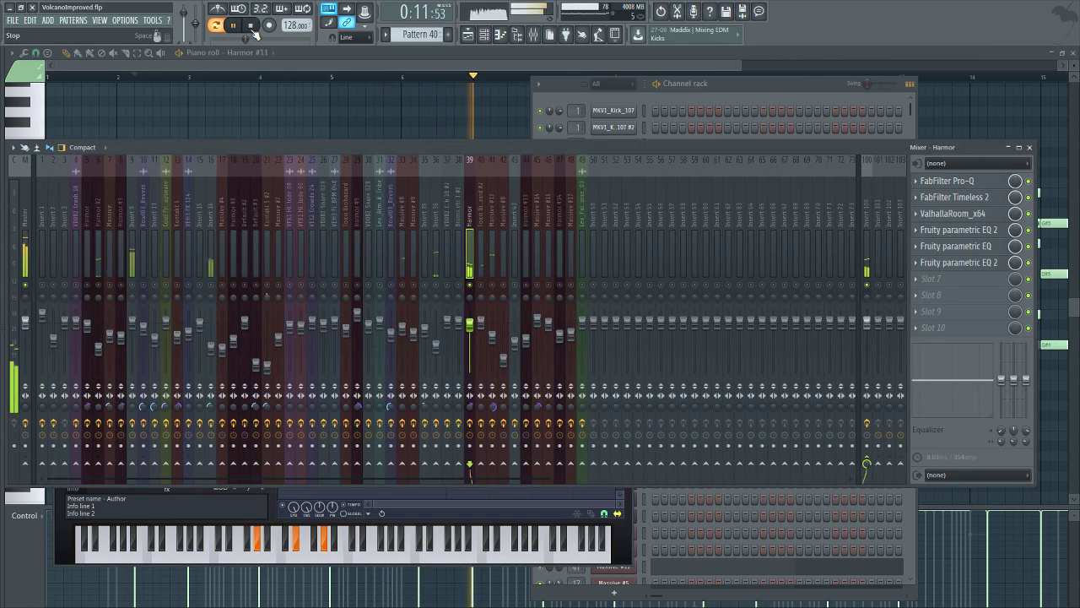
Bring the Harmor #11 plugin forward and show part A's Pitch LFO.
left_click(684, 92)
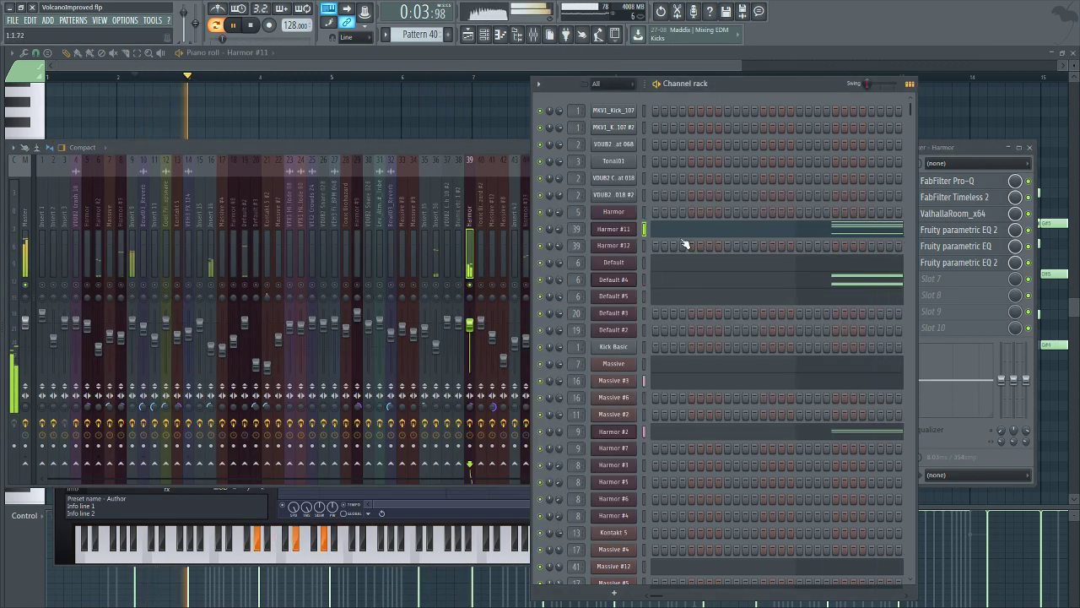
left_click(622, 229)
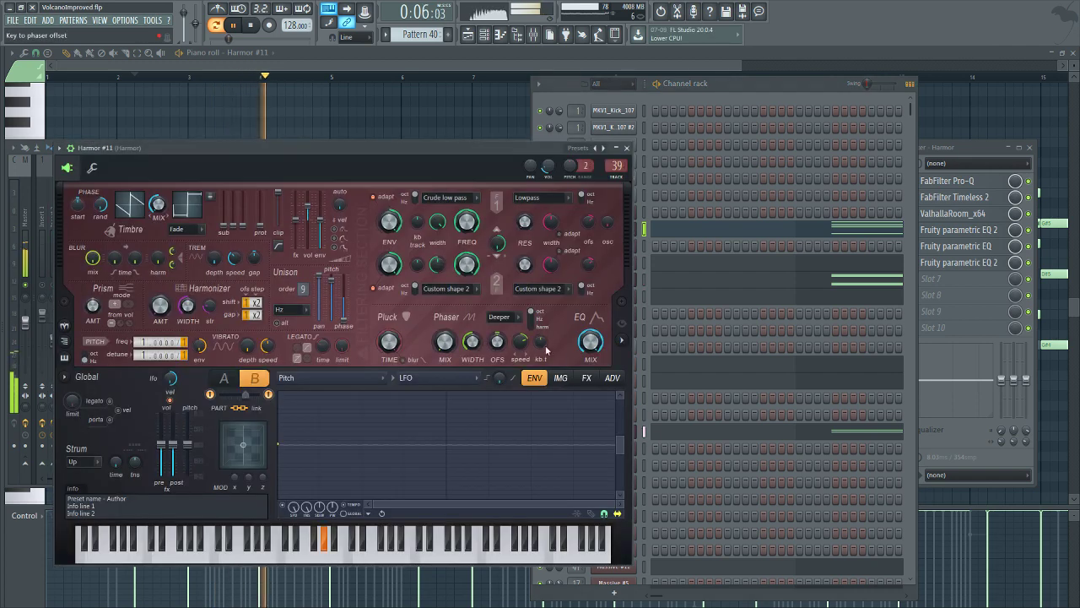
left_click(223, 378)
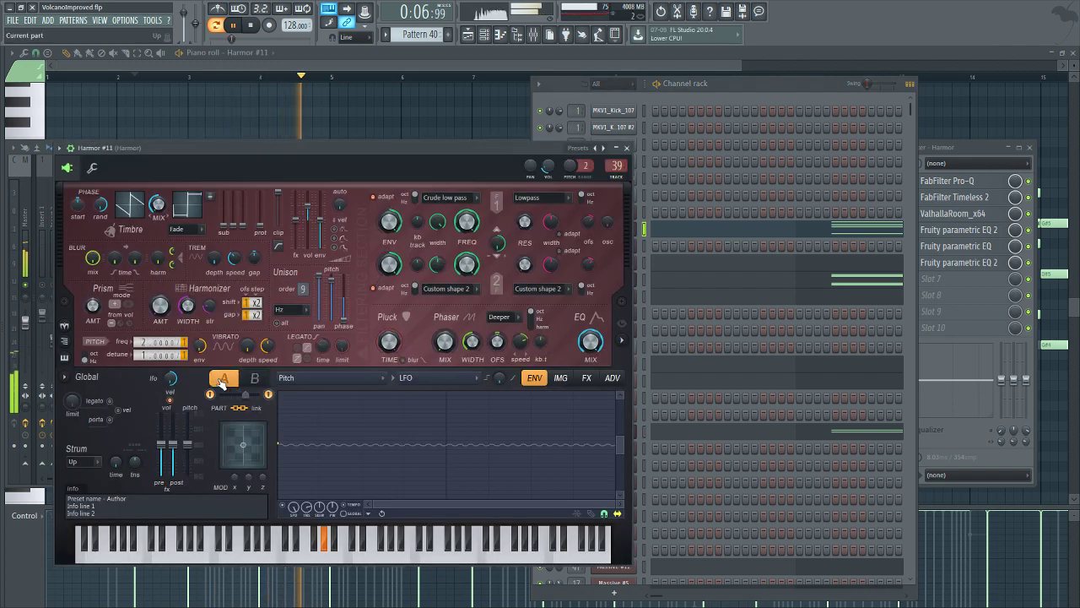
Stop playback and compare the Pitch LFO of Harmor #11's parts A and B, leaving part B shown.
left_click(254, 27)
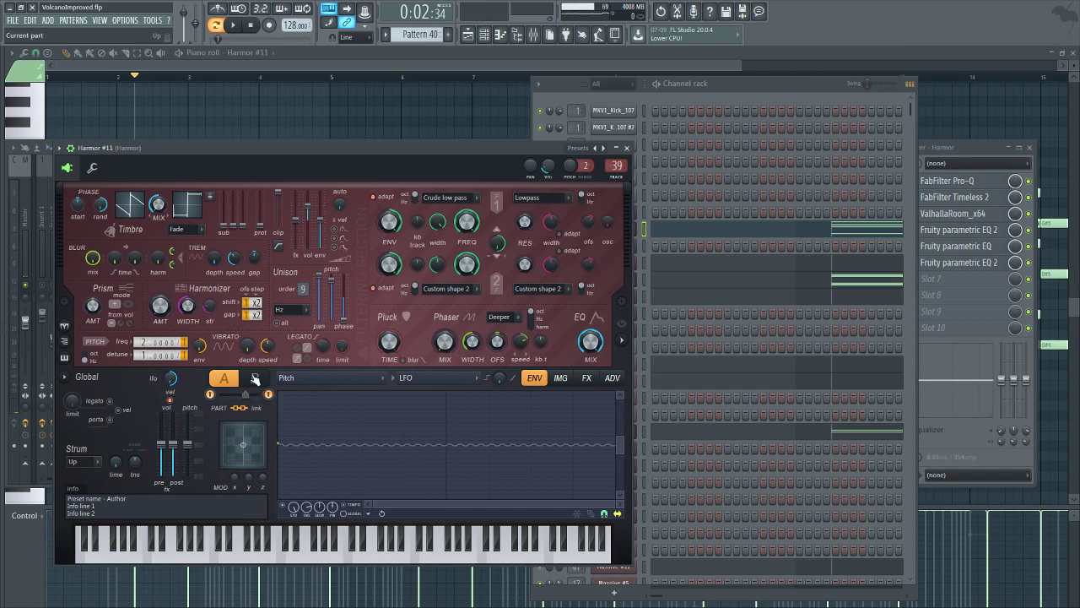
left_click(257, 384)
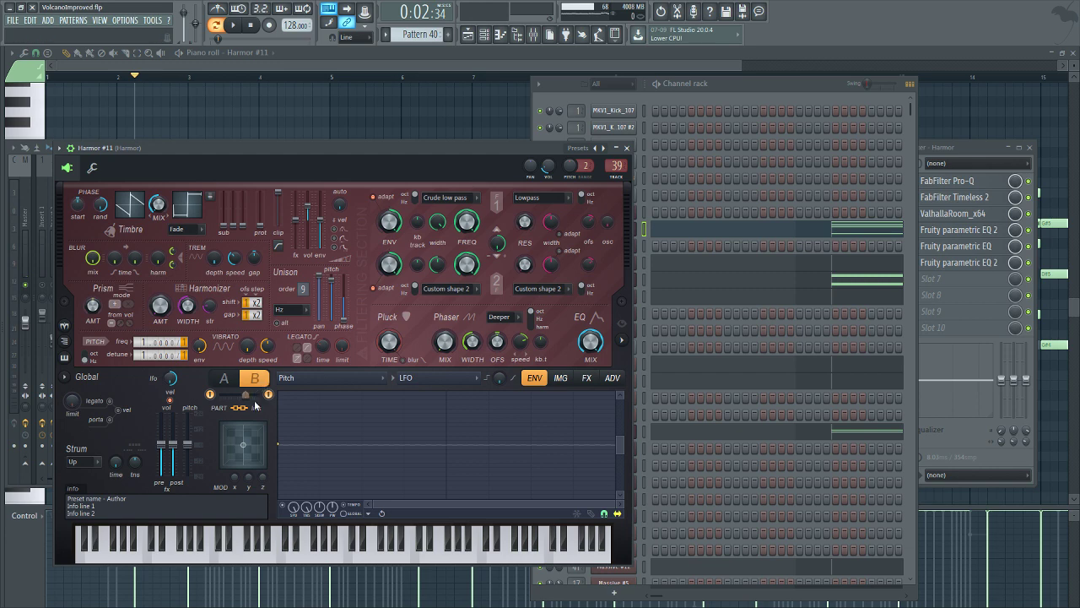
left_click(228, 381)
left_click(255, 379)
left_click_drag(623, 434, 621, 446)
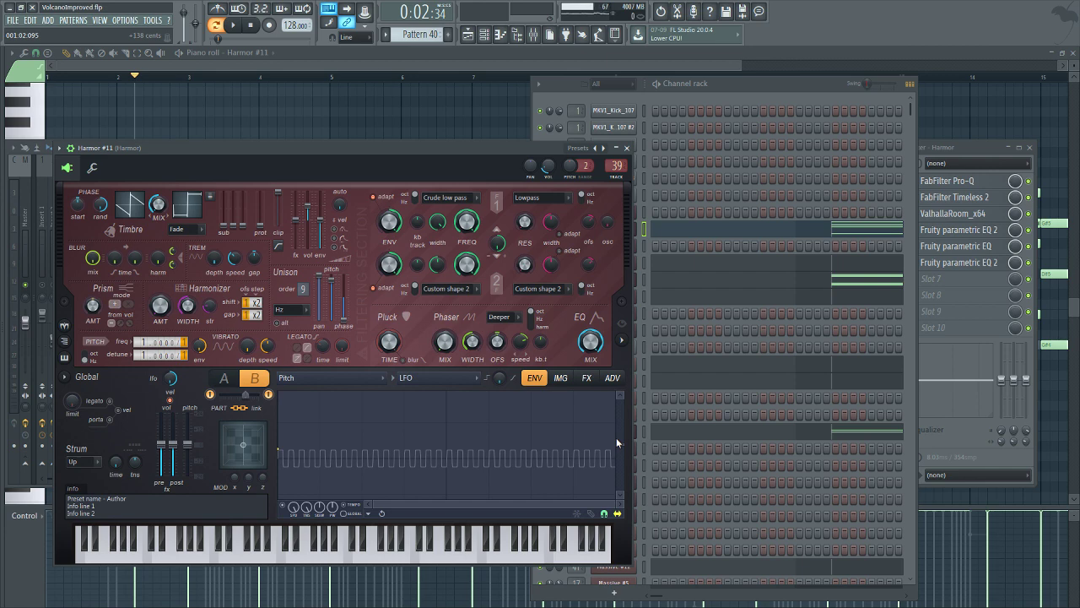
Bring the mixer up over the Harmor #11 piano roll and save the project.
left_click(732, 86)
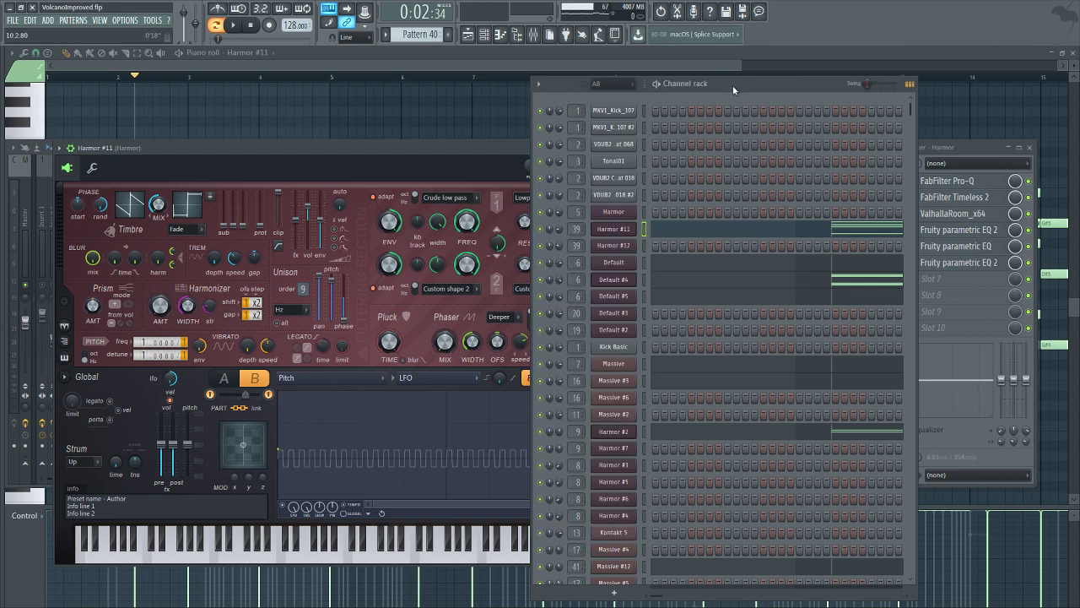
left_click(378, 58)
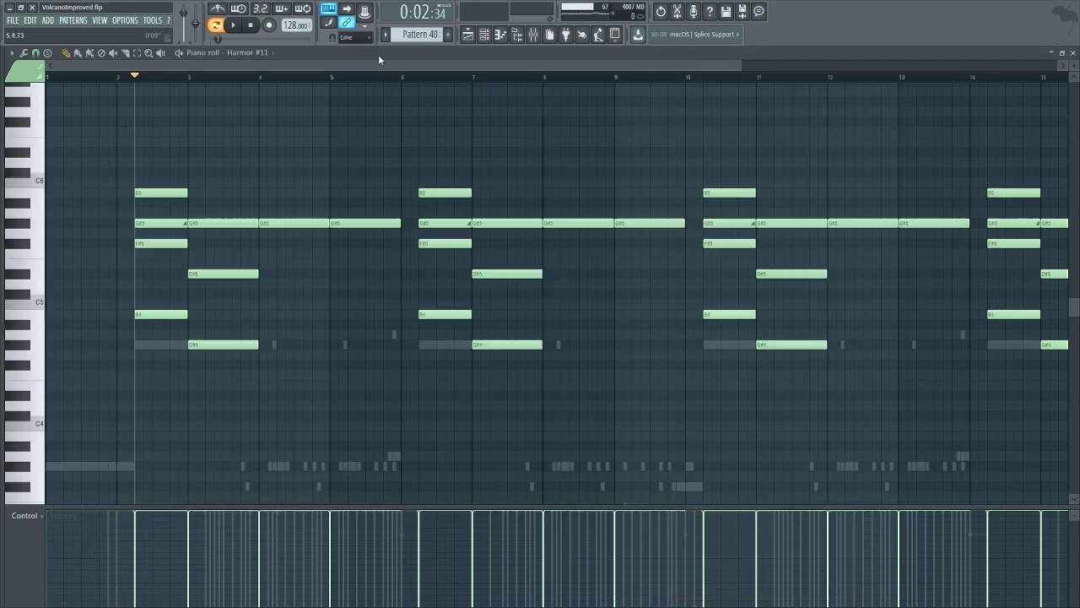
left_click(533, 36)
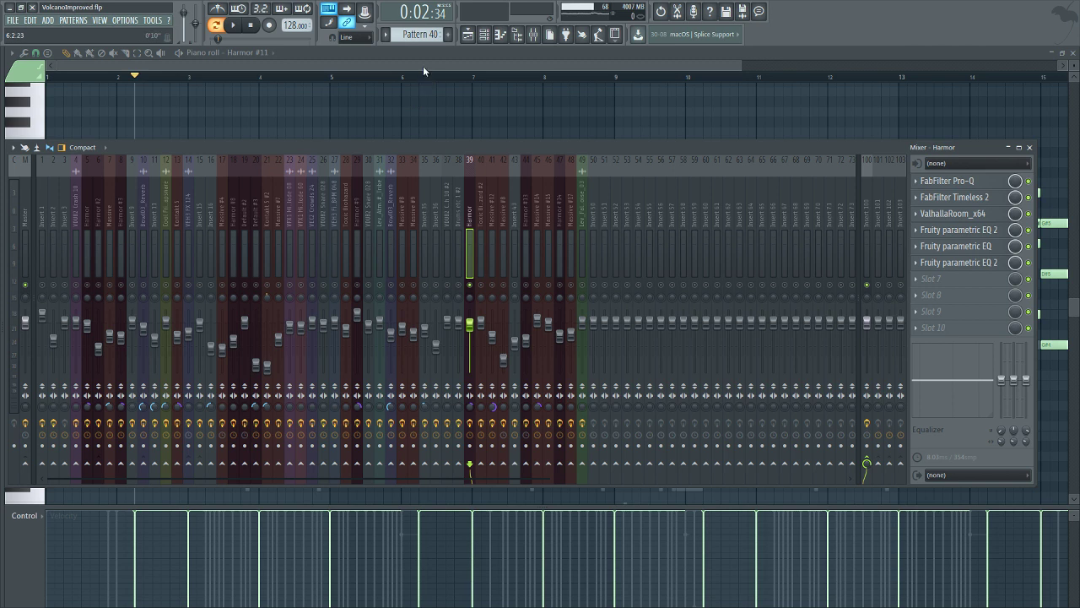
key("ctrl+s")
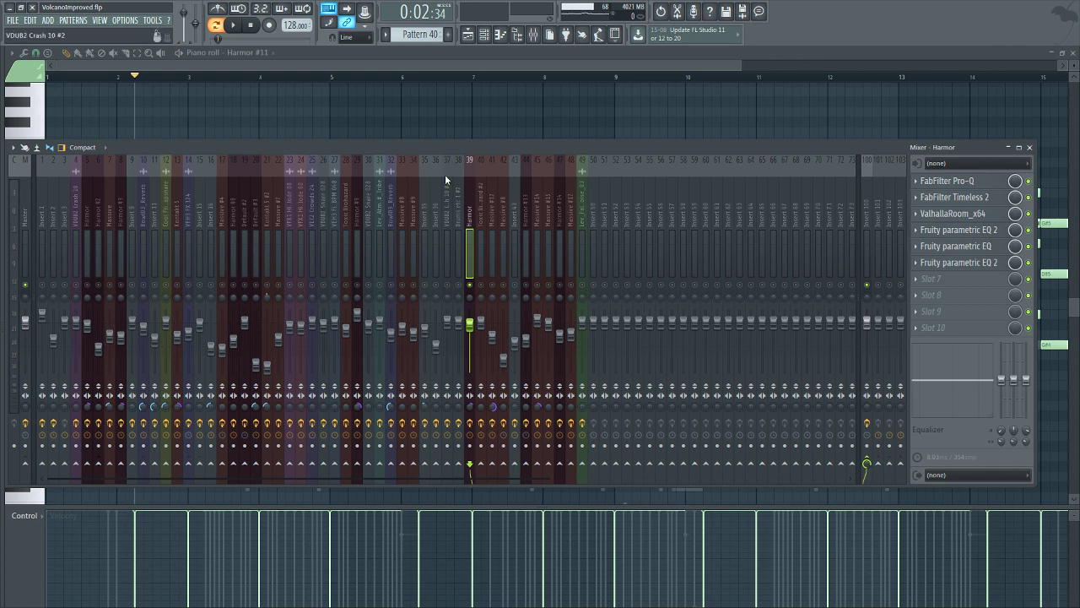
Play the pattern with the mixer shown and examine the FabFilter Timeless 2 settings on track 39.
left_click(363, 53)
left_click_drag(372, 65, 393, 64)
key("F9")
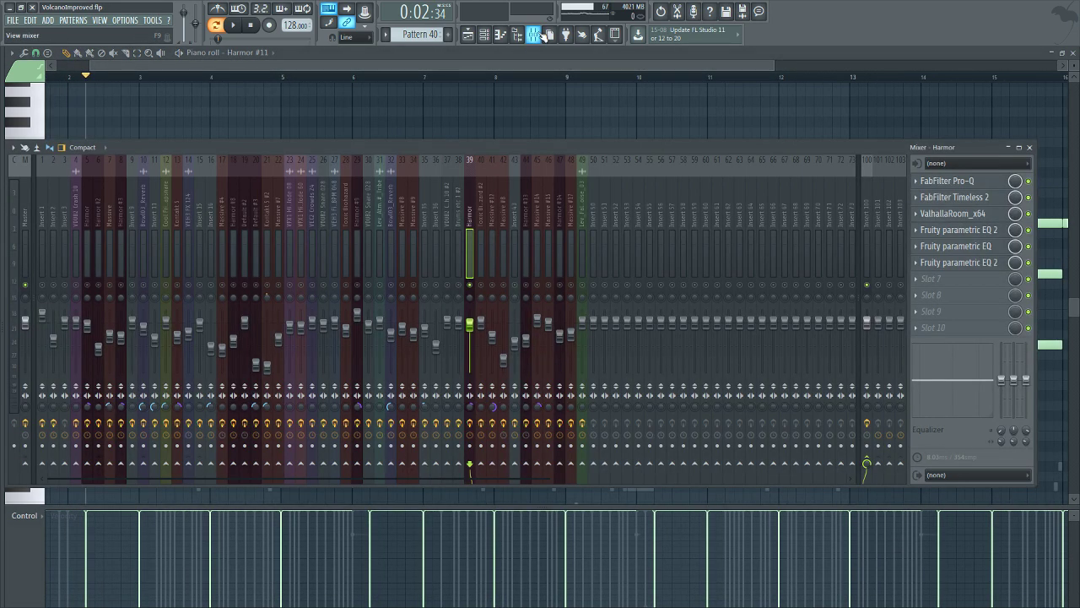
left_click(232, 26)
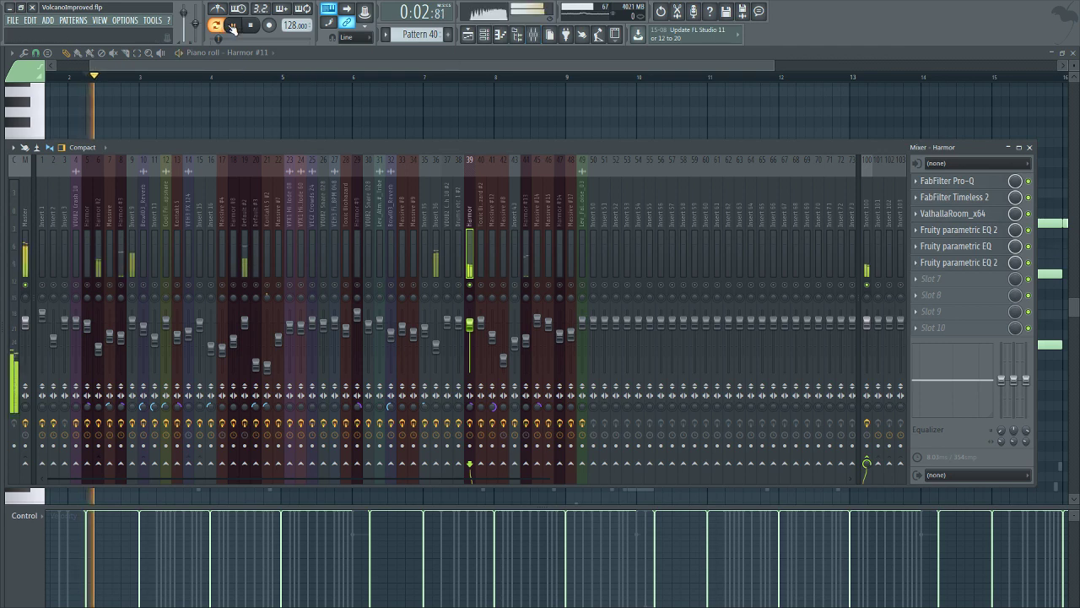
left_click(962, 199)
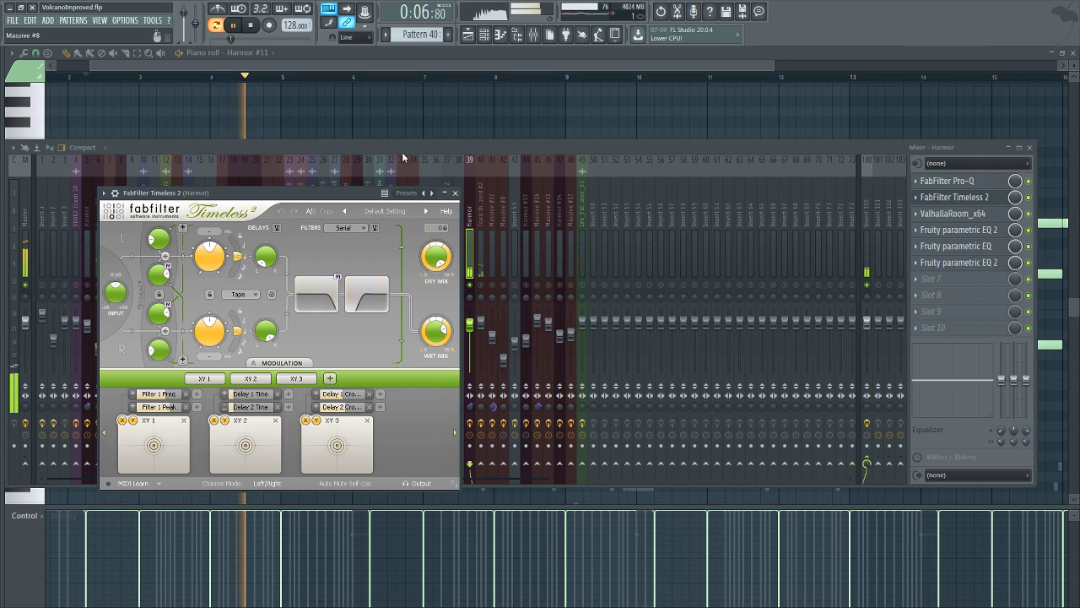
left_click(456, 192)
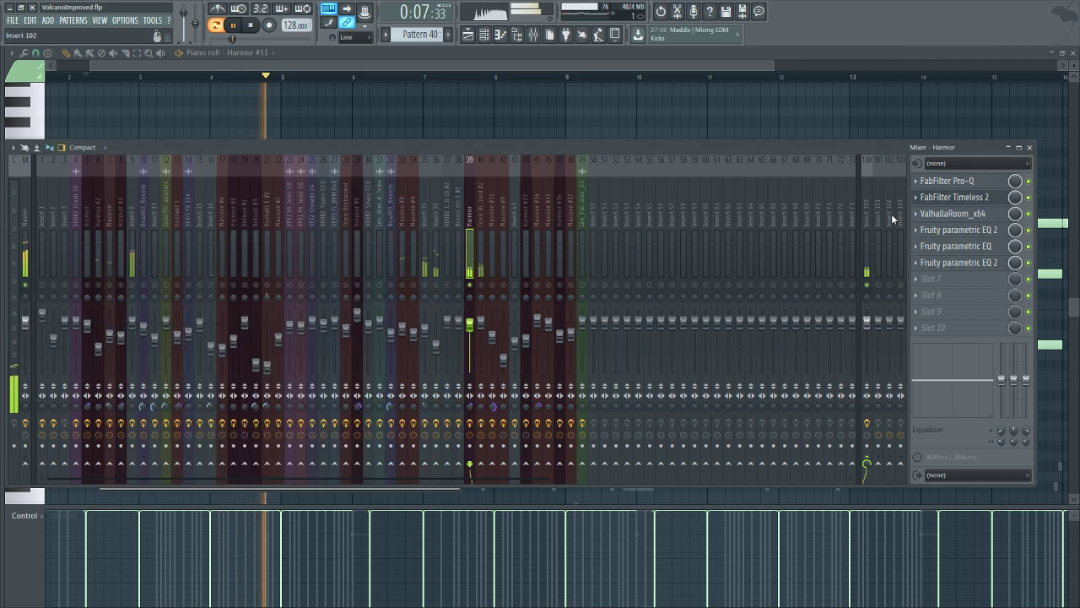
Check track 39's Fruity parametric EQ 2 and FabFilter Pro-Q effects, and stop playback with the track's solo turned off.
left_click(990, 265)
left_click(973, 237)
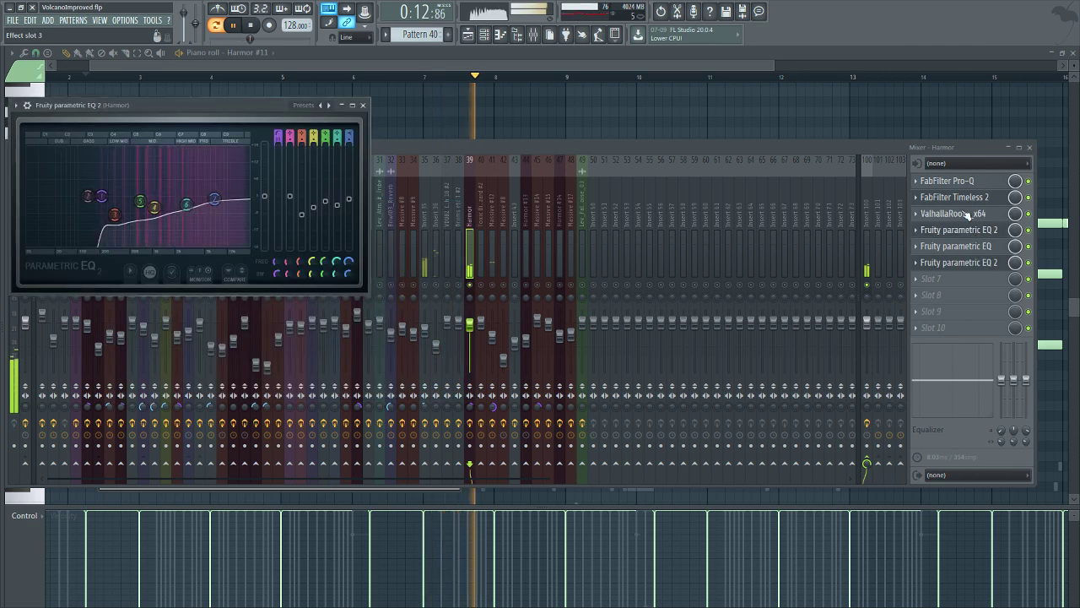
left_click(957, 181)
left_click(493, 149)
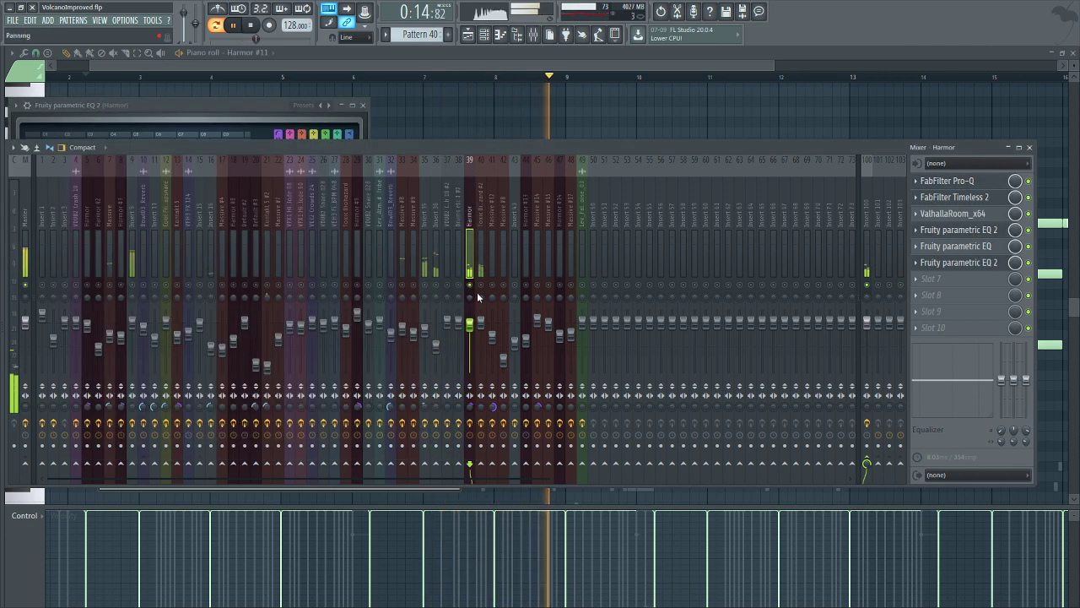
left_click(251, 26)
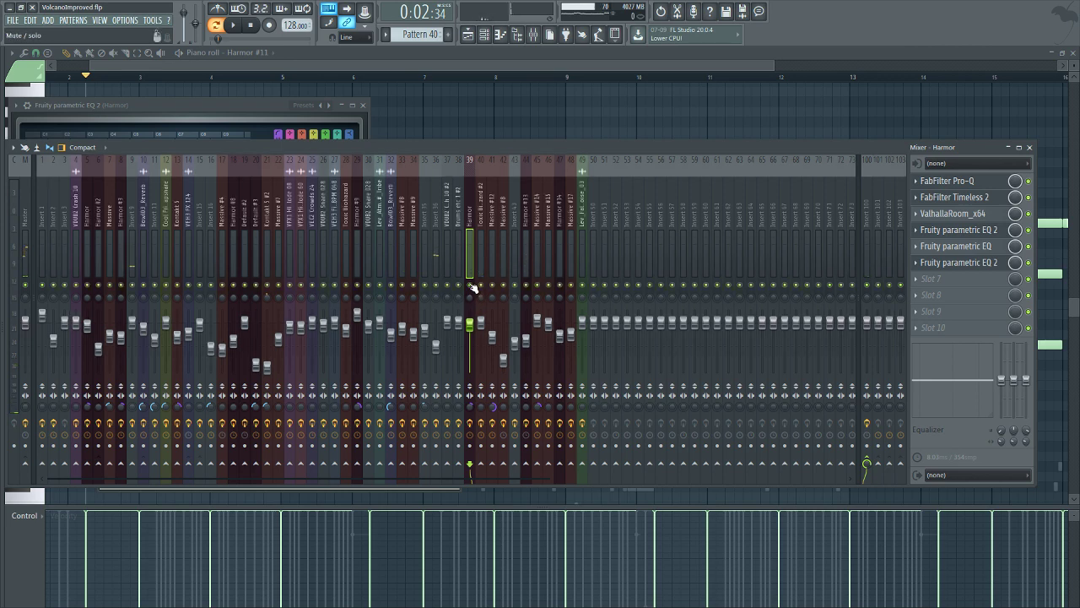
Show the playlist and listen to the arrangement from bar 110, stopping after the opening of the section.
left_click_drag(403, 61, 340, 61)
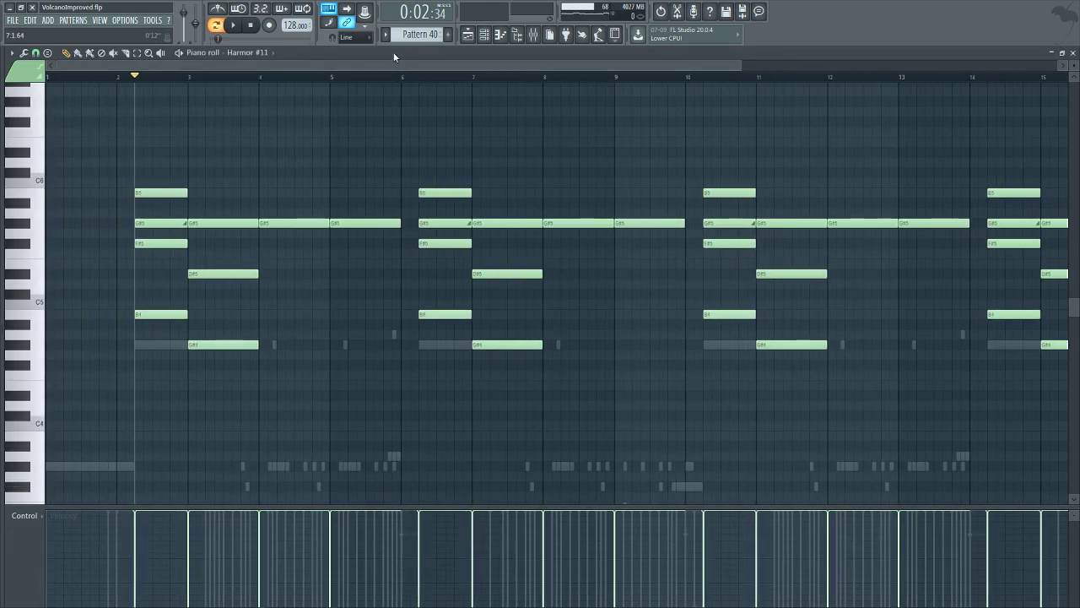
left_click(468, 37)
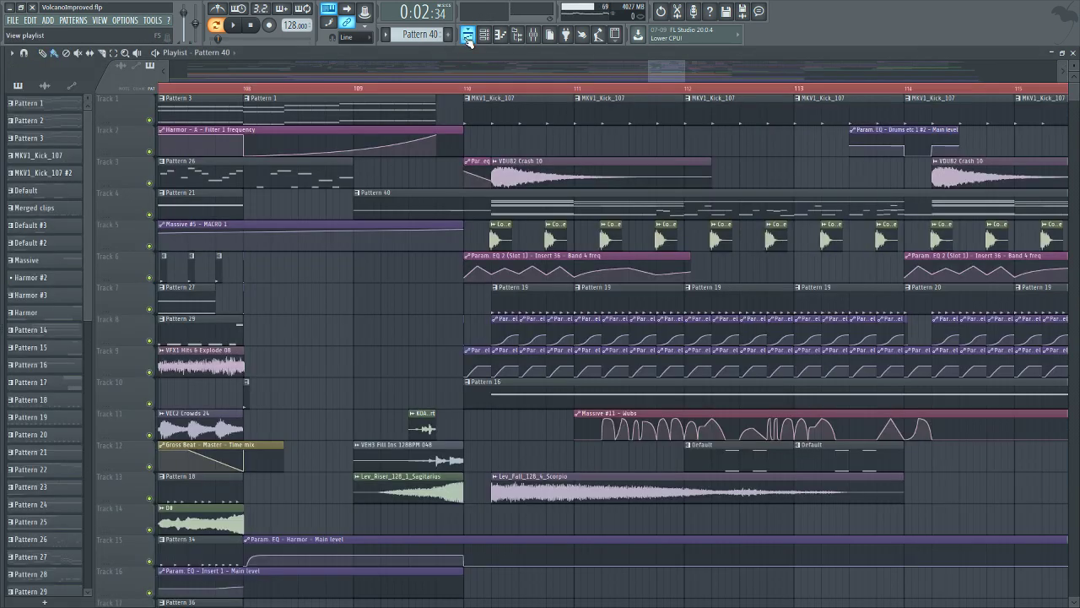
left_click(466, 88)
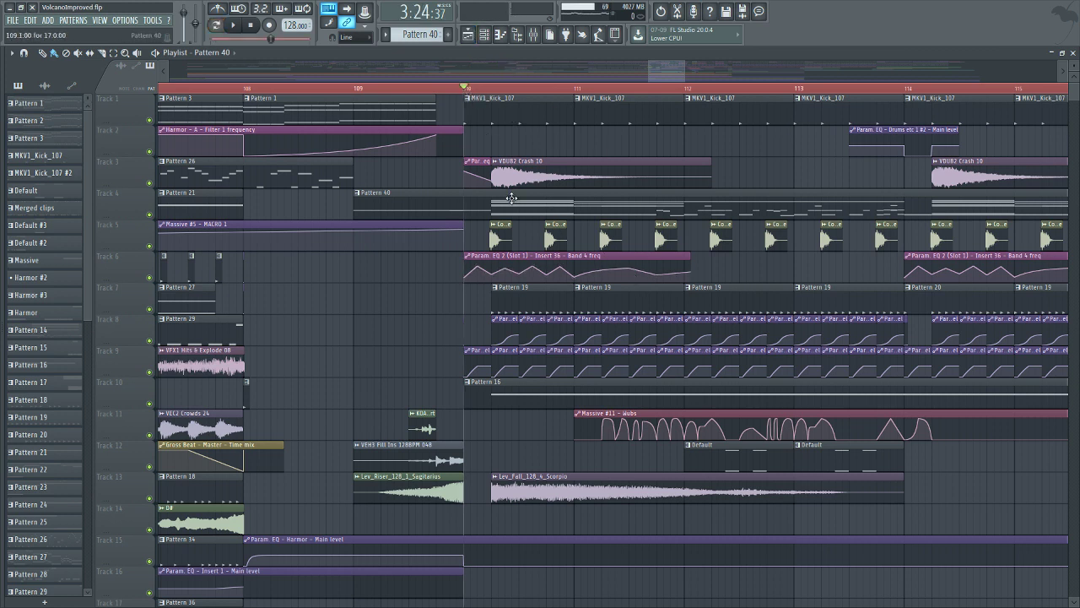
left_click(236, 27)
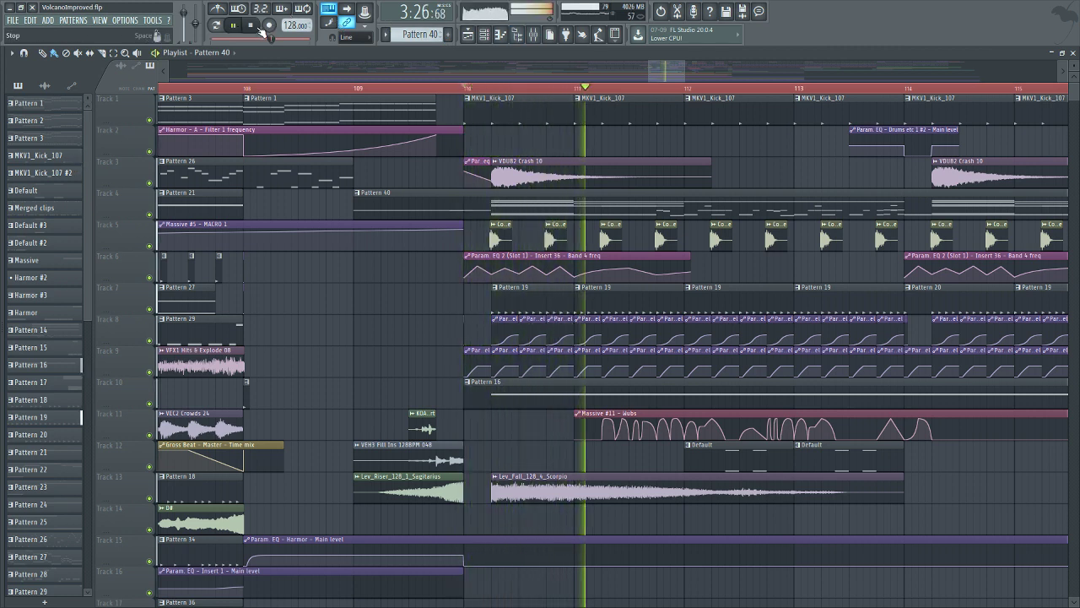
left_click(253, 26)
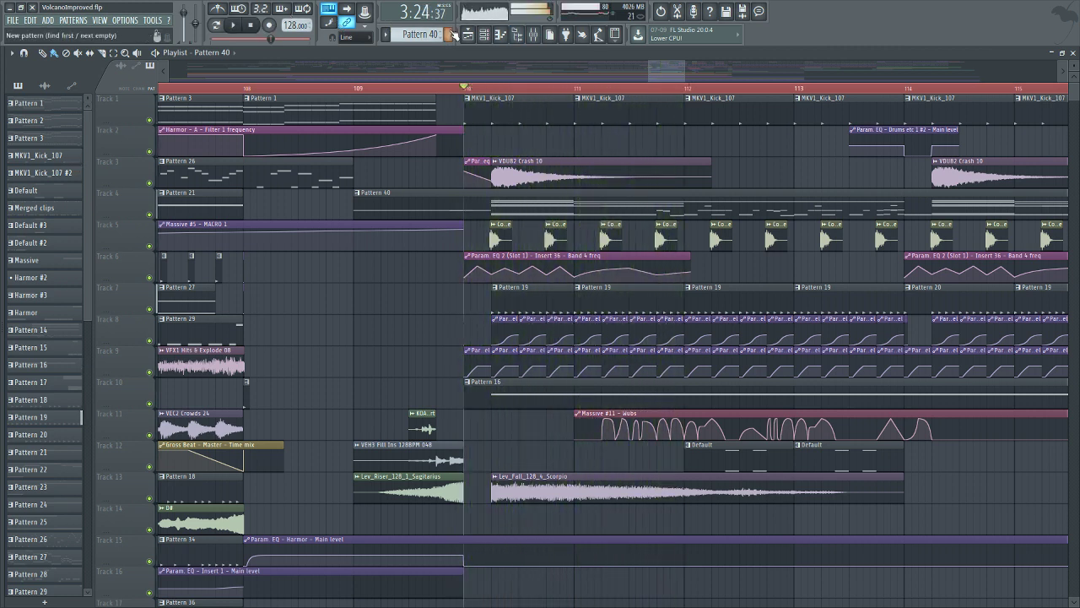
Open the Toxic Biohazard #3 channel's synth from the channel rack and look through the neighbouring channels.
left_click(493, 38)
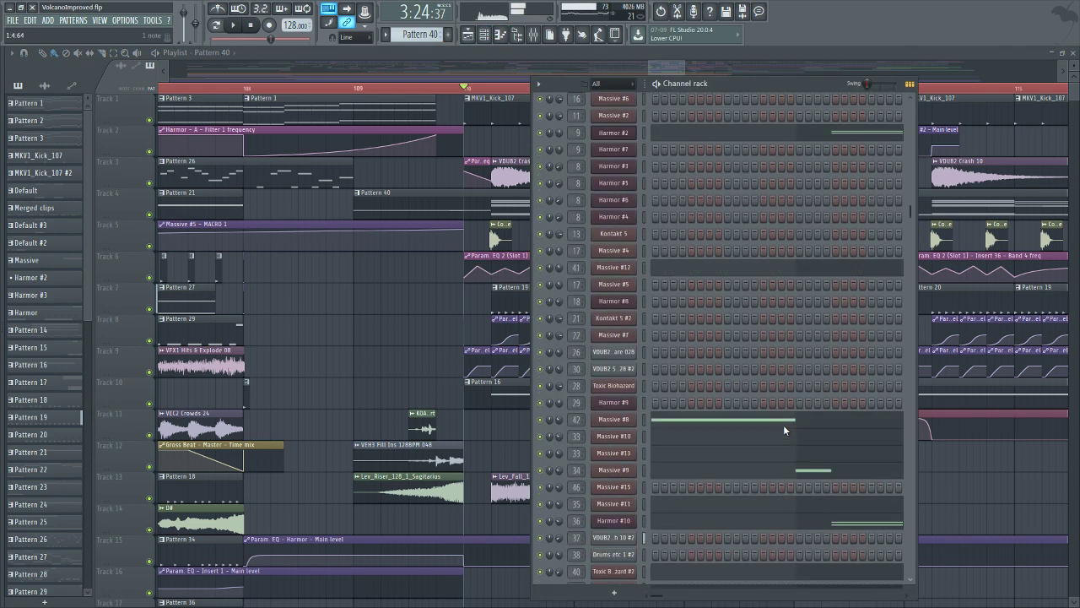
scroll(794, 429, "down", 1)
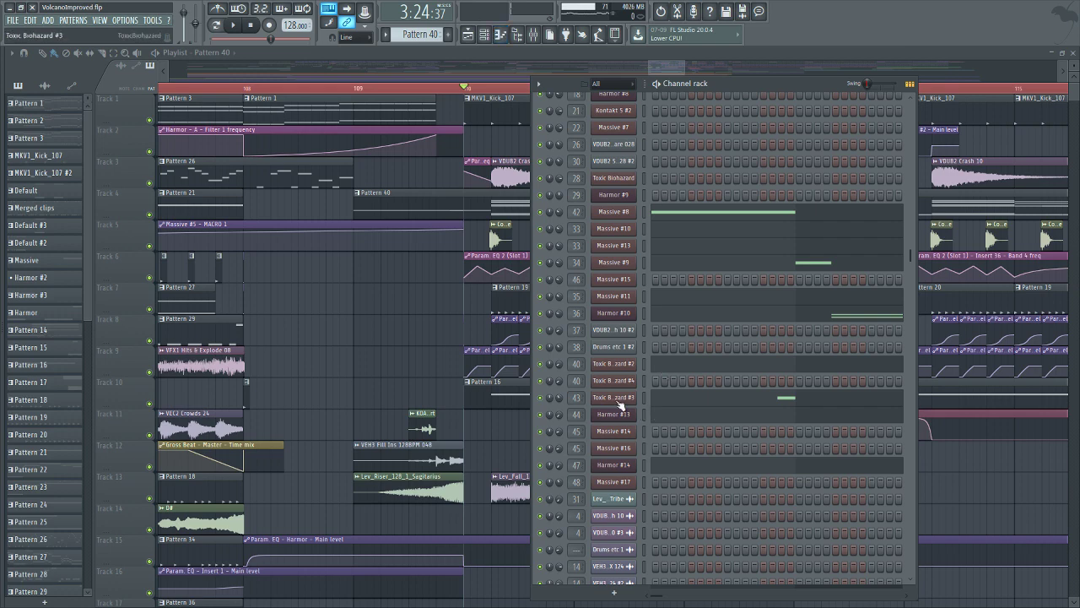
left_click(615, 397)
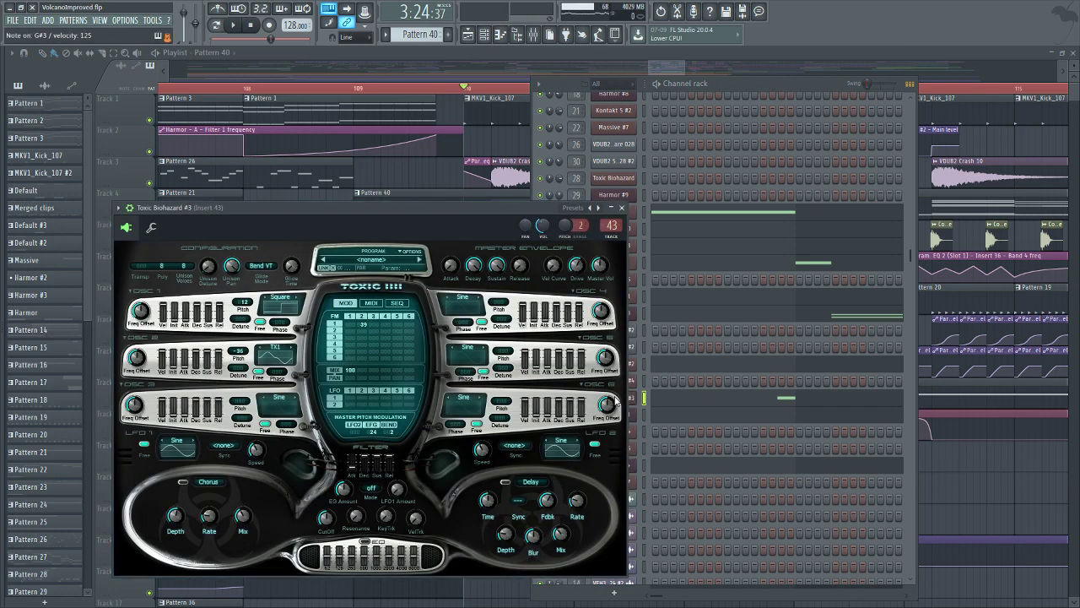
left_click(770, 83)
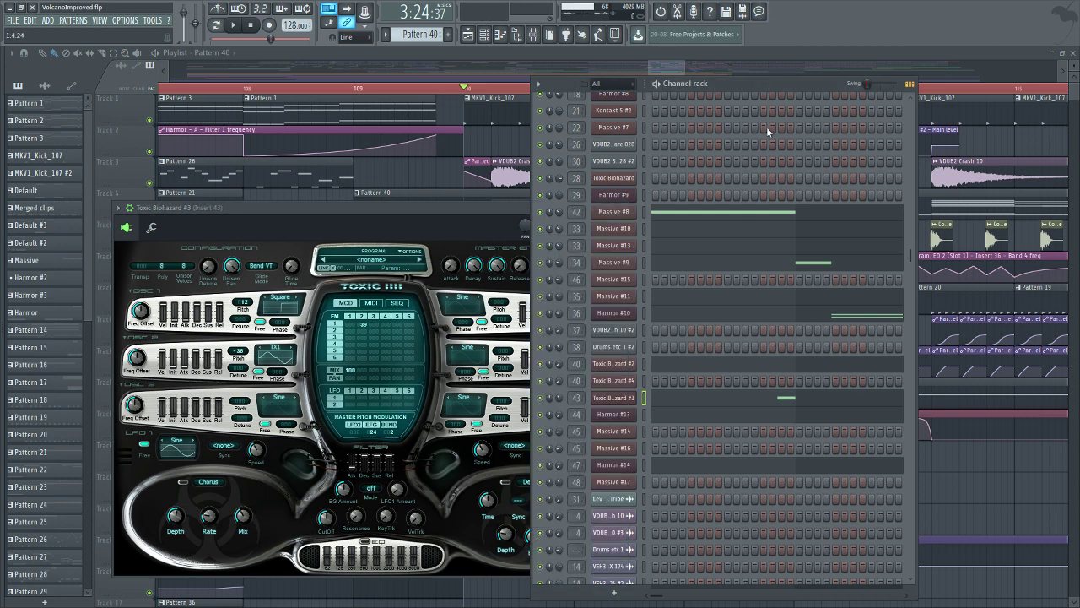
scroll(682, 429, "up", 3)
scroll(685, 455, "down", 3)
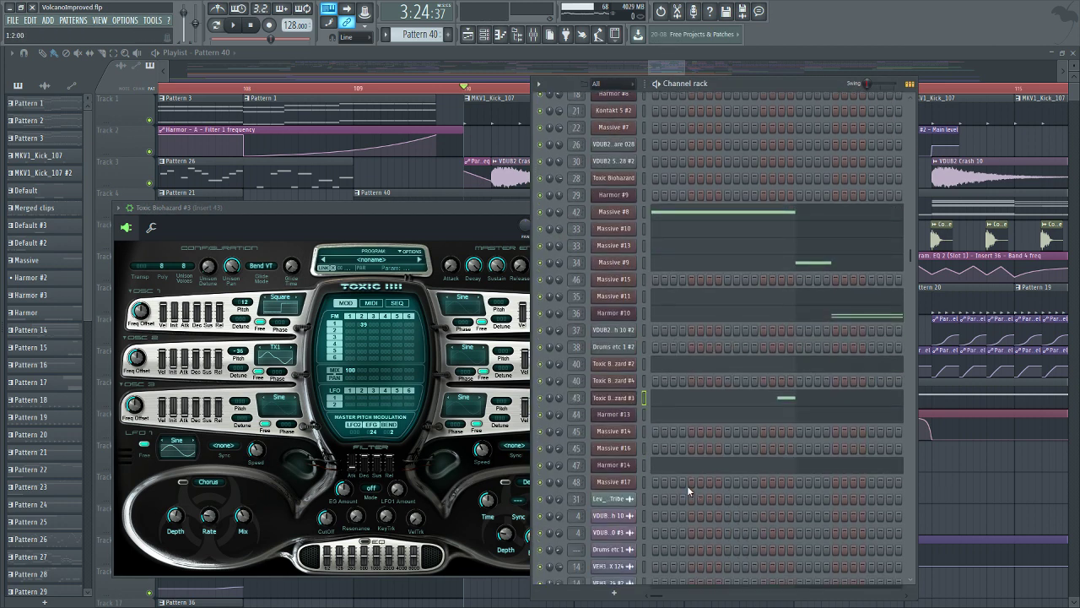
View the notes of Toxic Biohazard #3 in the piano roll and switch to those of Harmor #11.
left_click(500, 36)
scroll(224, 343, "down", 3)
scroll(195, 282, "up", 3)
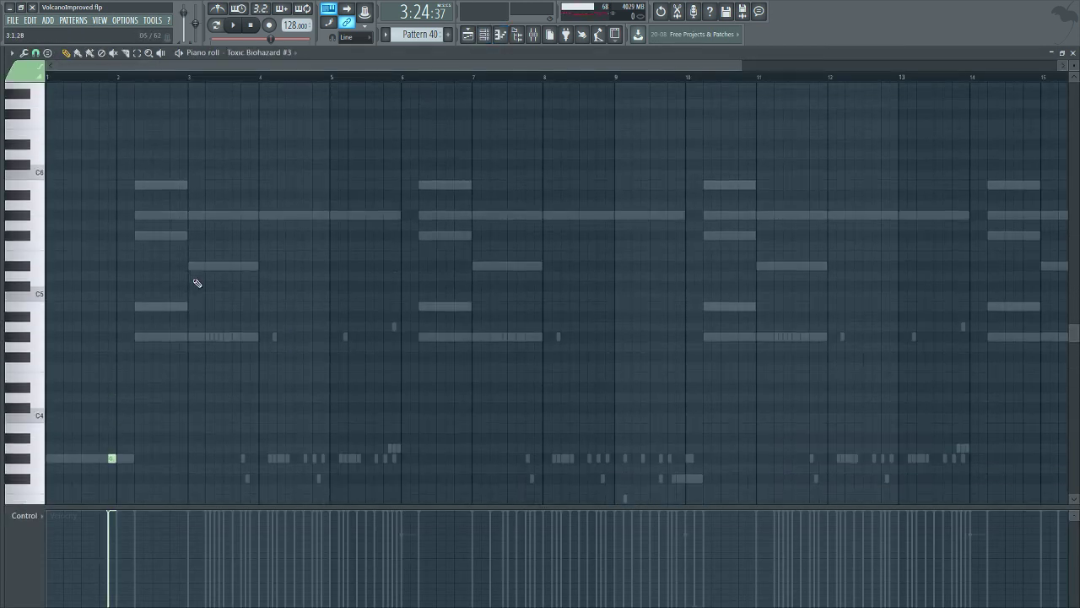
scroll(203, 286, "down", 4)
key("Down")
scroll(203, 278, "down", 1)
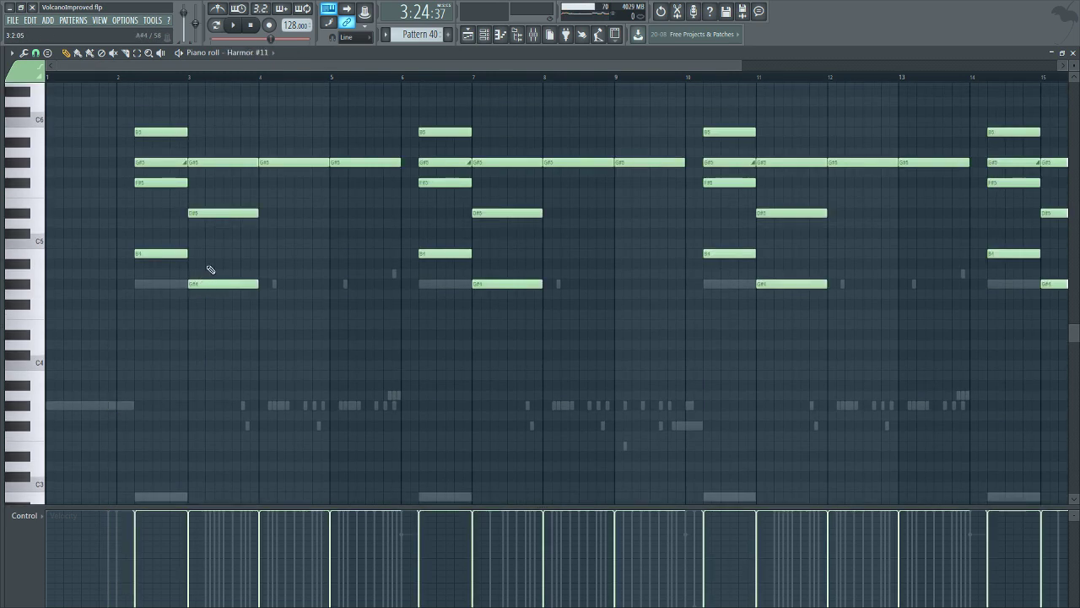
Step through the Harmor #2 and Default #4 notes, and return to a closer view of Harmor #11's chords around bar 3.
key("Down")
key("Down")
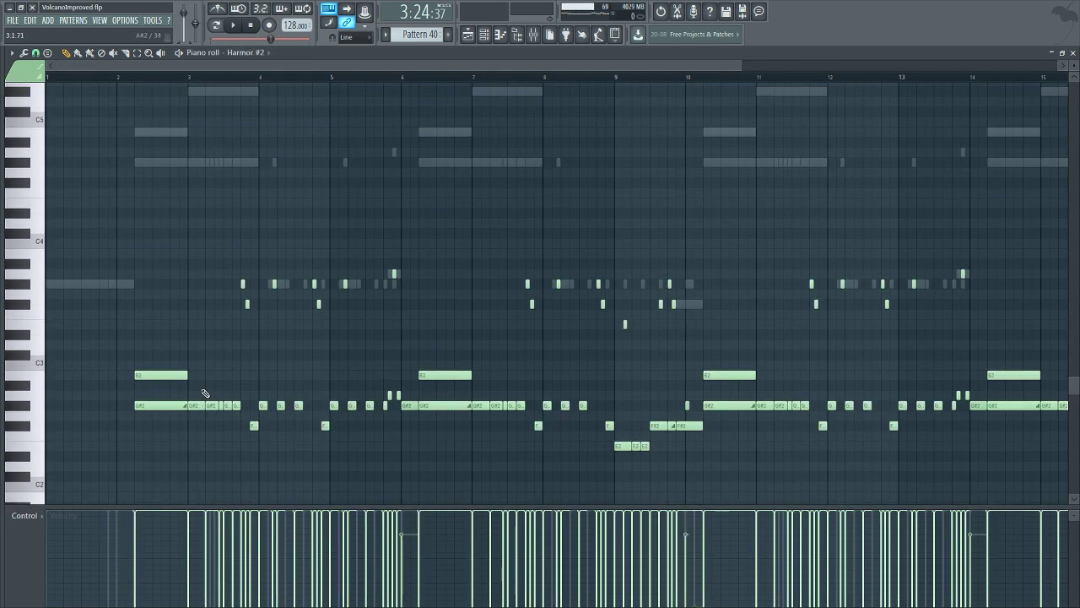
key("Down")
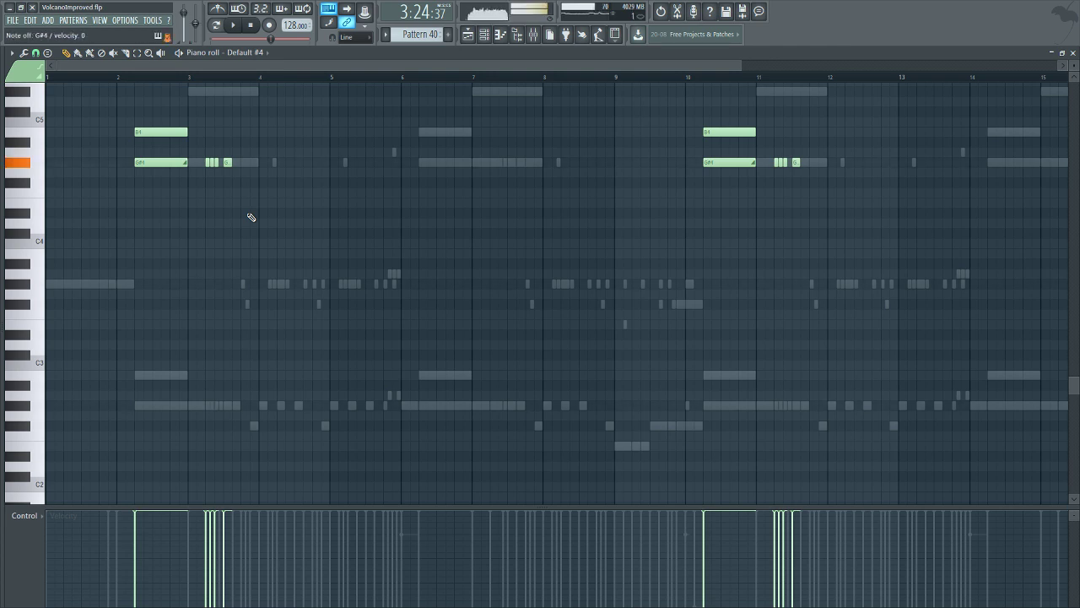
scroll(188, 87, "up", 5)
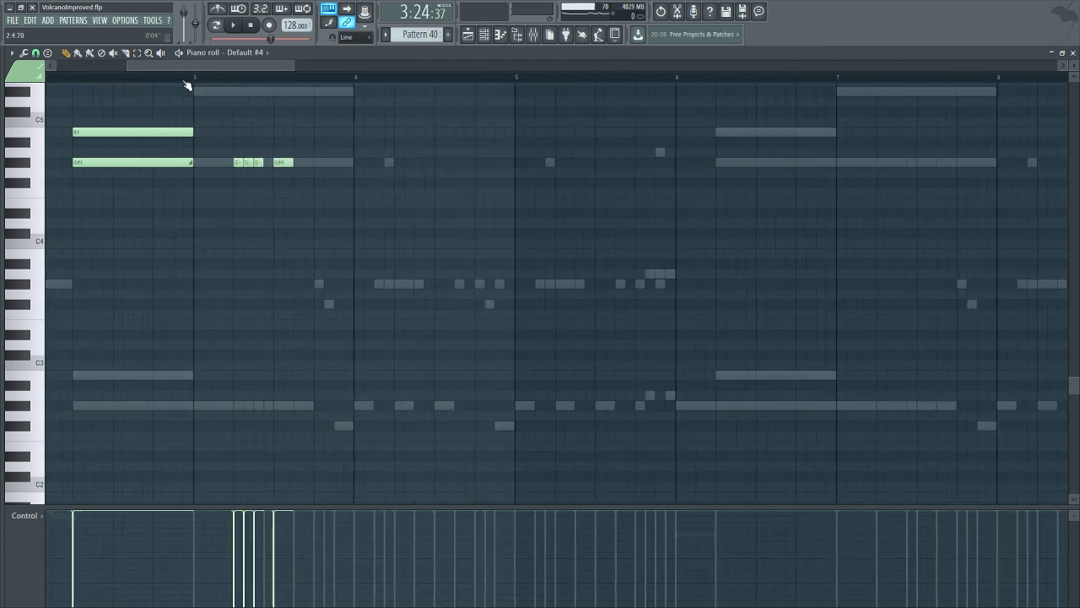
scroll(287, 208, "up", 4)
double_click(229, 316)
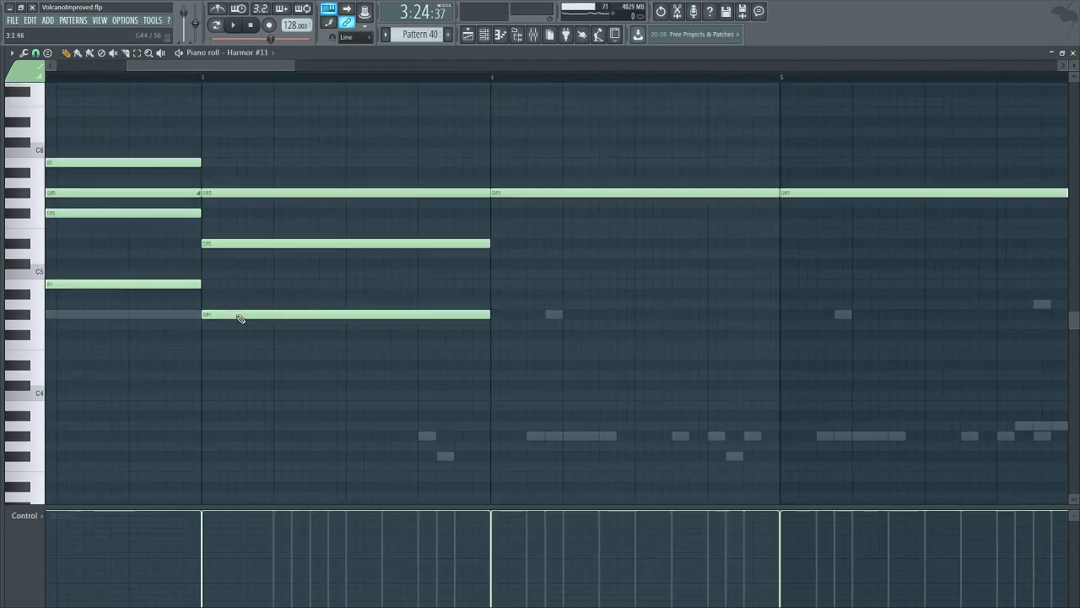
Widen the channel rack to show more of Pattern 40's steps and open the Massive #10 channel's synth.
key("F6")
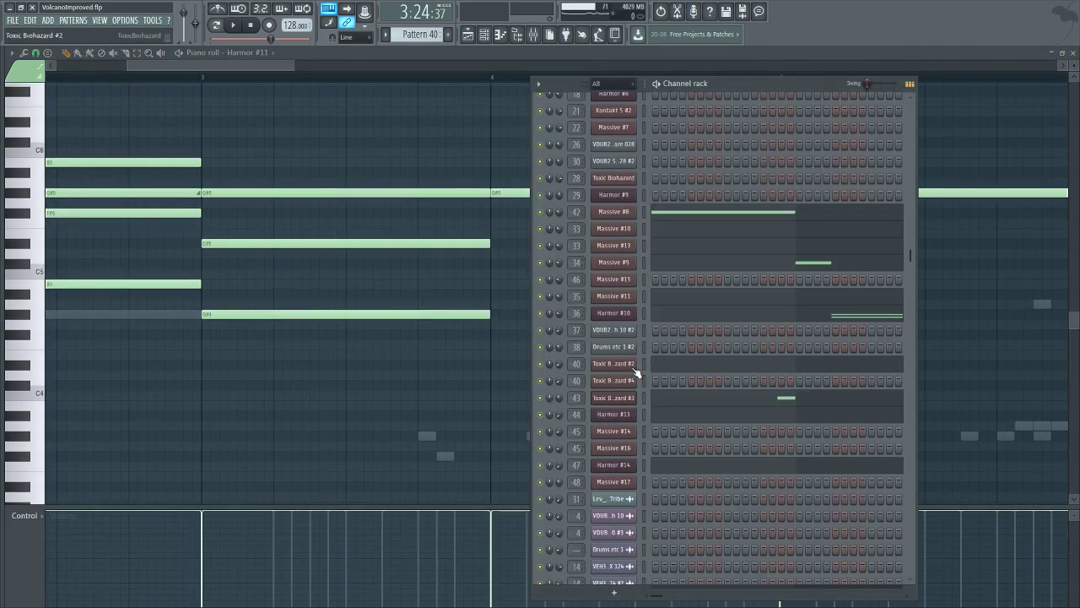
scroll(676, 369, "up", 2)
scroll(759, 369, "down", 2)
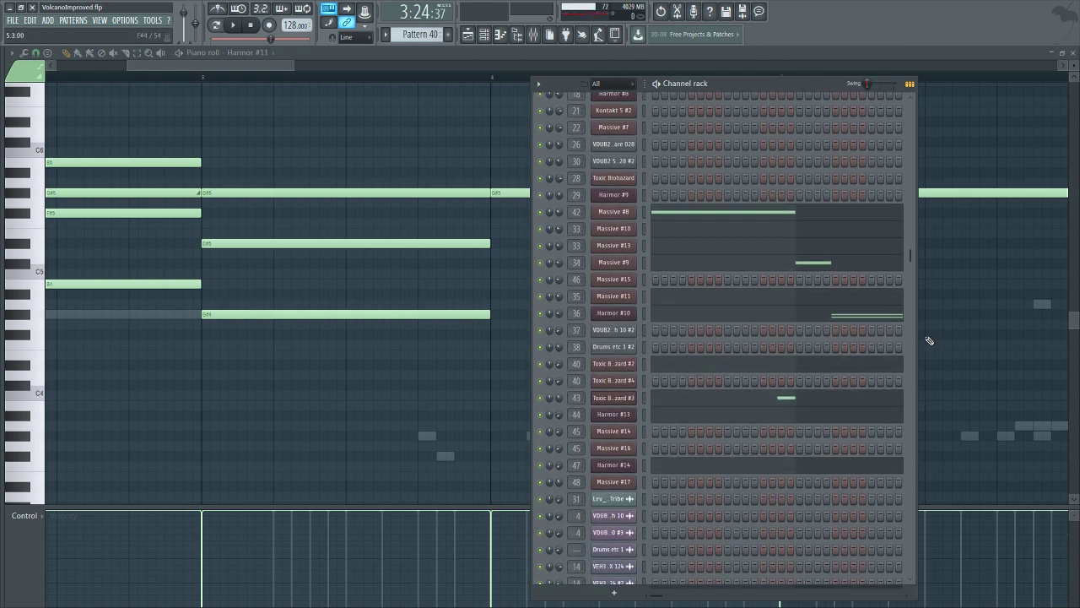
left_click_drag(916, 335, 1079, 337)
left_click_drag(660, 599, 723, 594)
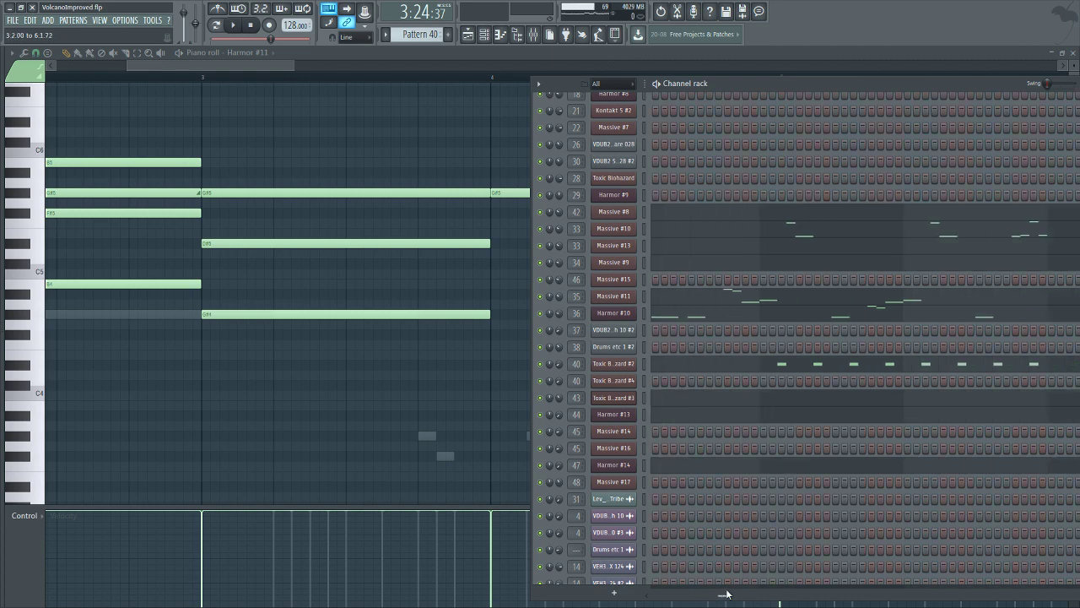
scroll(767, 366, "up", 3)
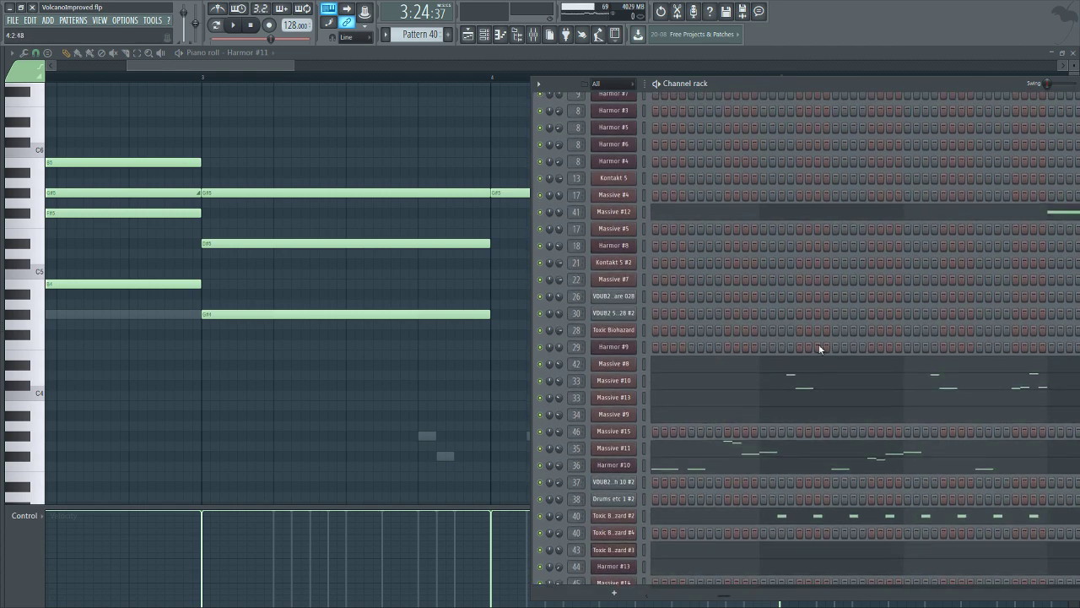
left_click(611, 385)
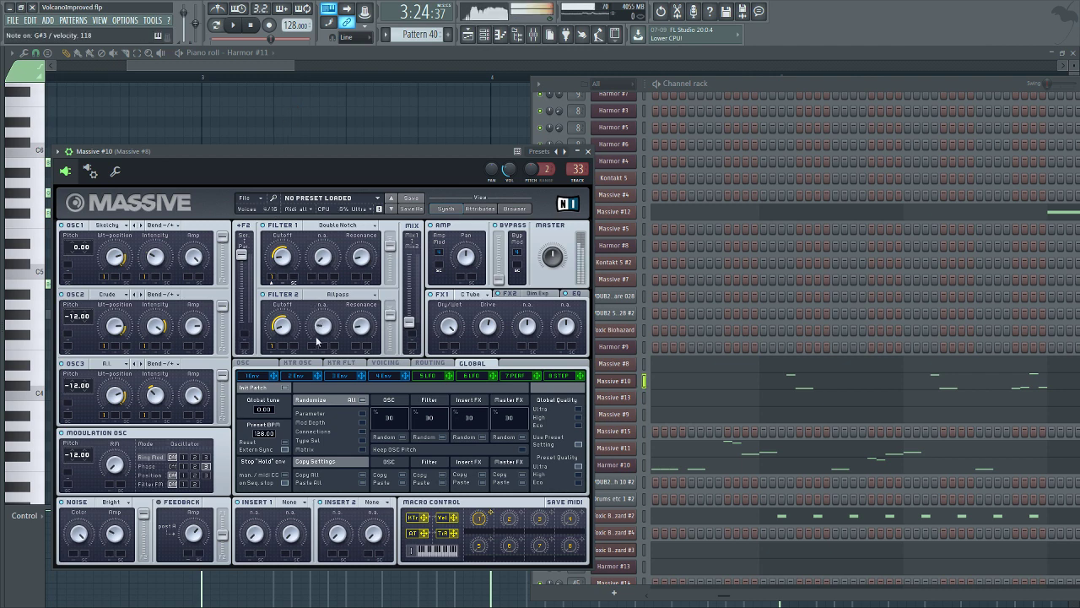
Sweep the first macro knob of Massive #10 while its notes sound, and look at its FX2 and FX1 effects.
left_click_drag(487, 526, 473, 543)
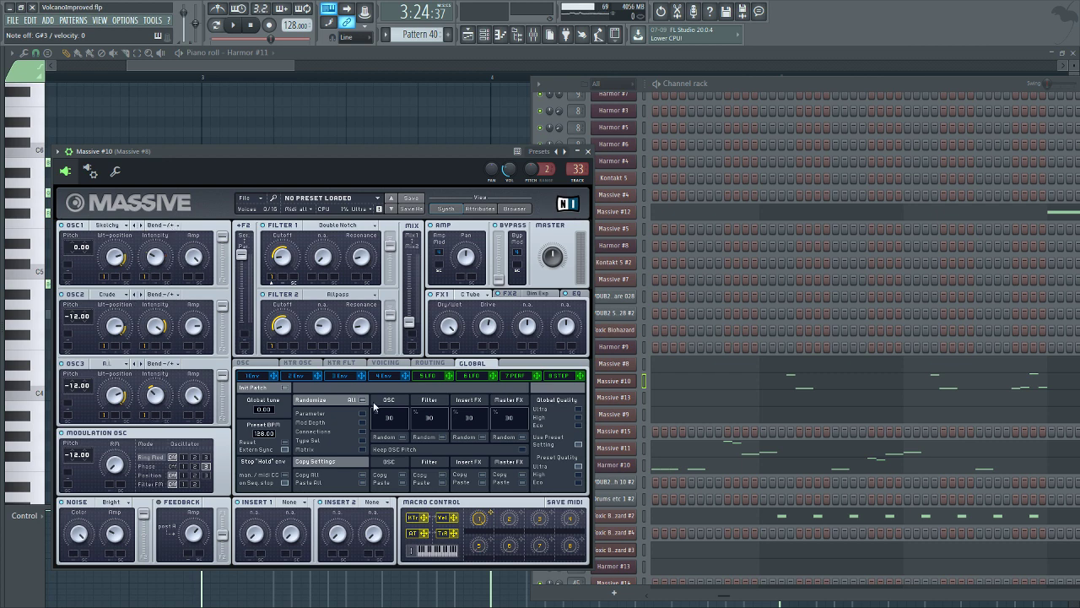
left_click_drag(477, 529, 479, 565)
left_click(509, 294)
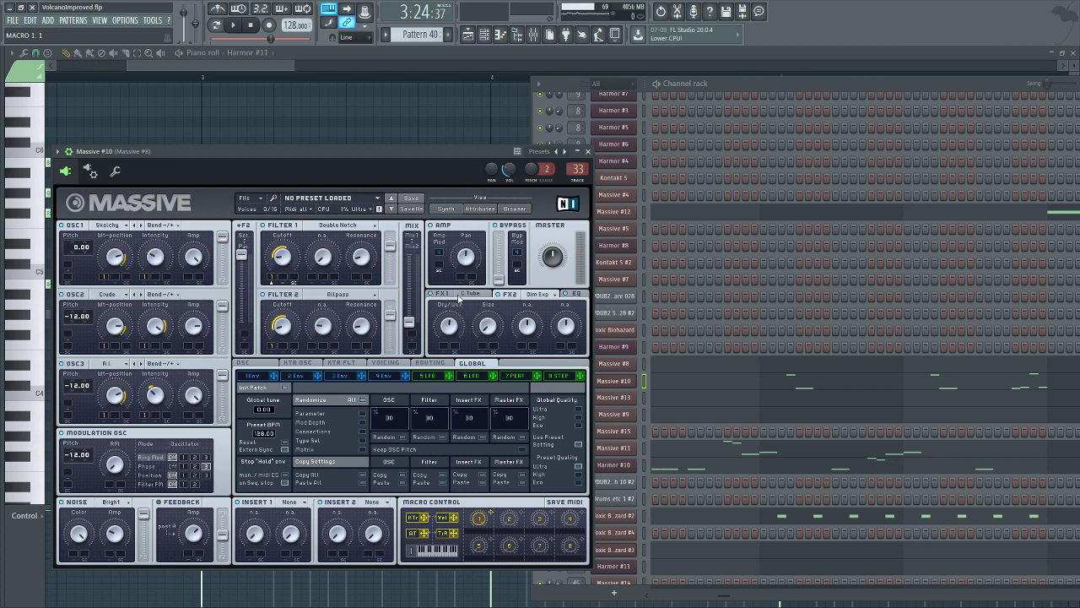
left_click(458, 296)
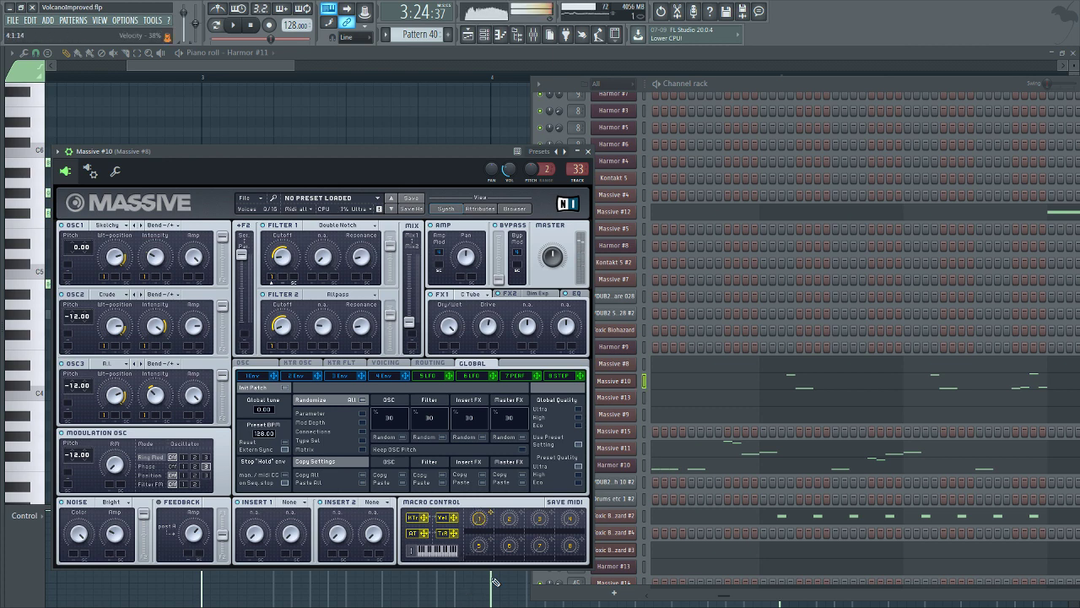
Open the Massive #8 and Massive #13 synths and sweep the first macro knob of each while their notes sound.
left_click(629, 372)
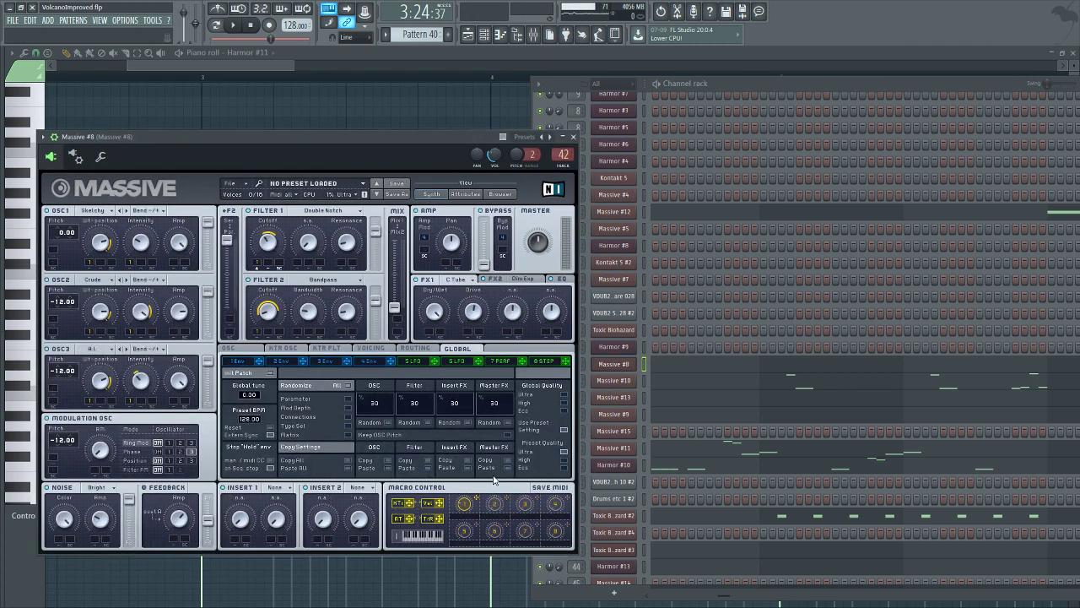
left_click_drag(458, 504, 460, 496)
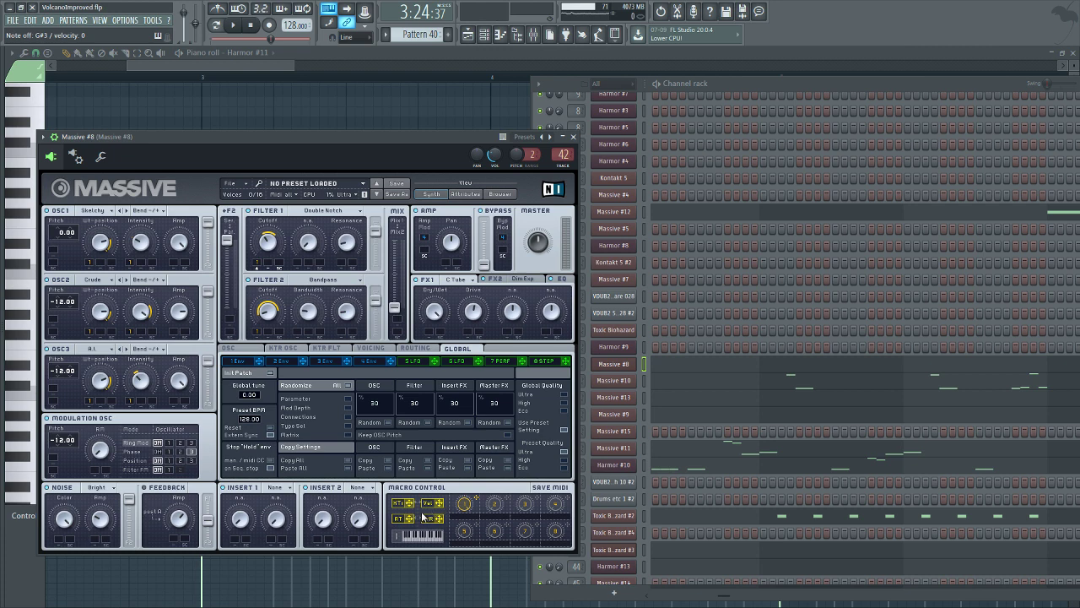
left_click(618, 397)
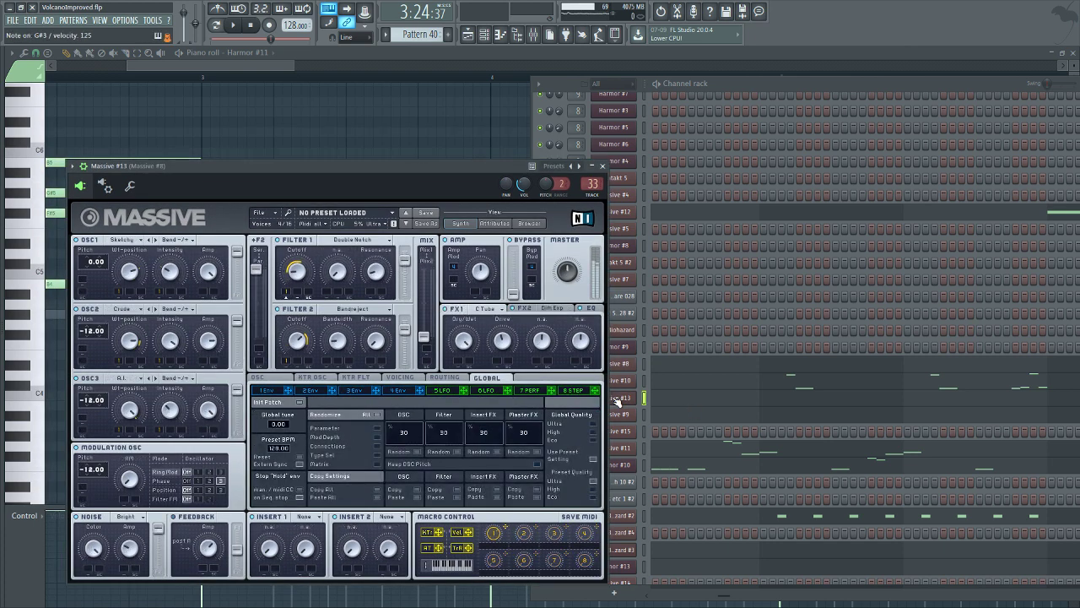
left_click_drag(495, 533, 510, 584)
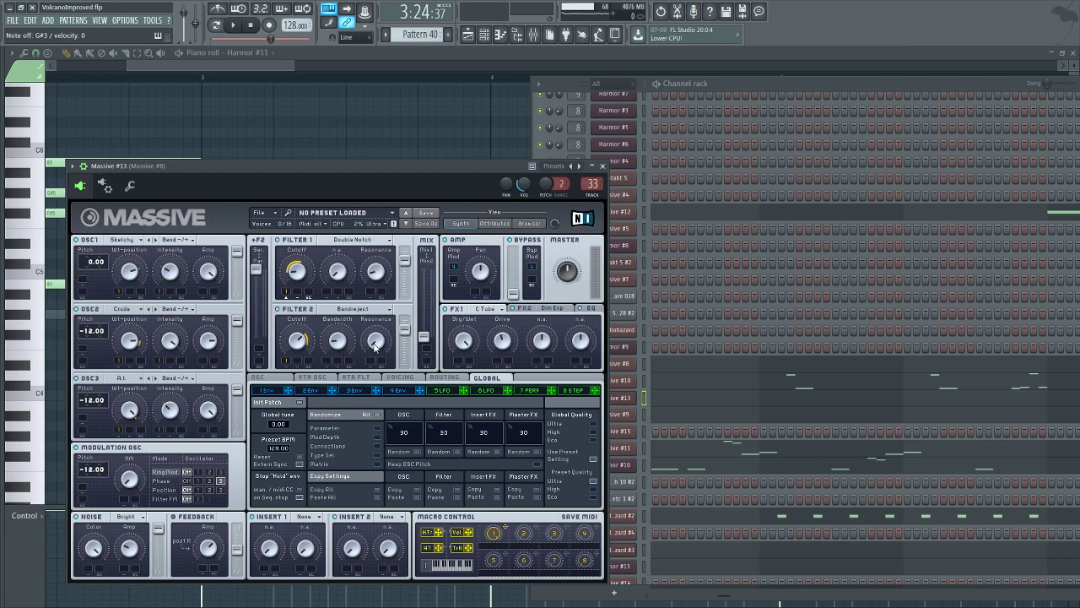
Show the mixer over the channel rack and switch the project tempo to half speed.
left_click(729, 78)
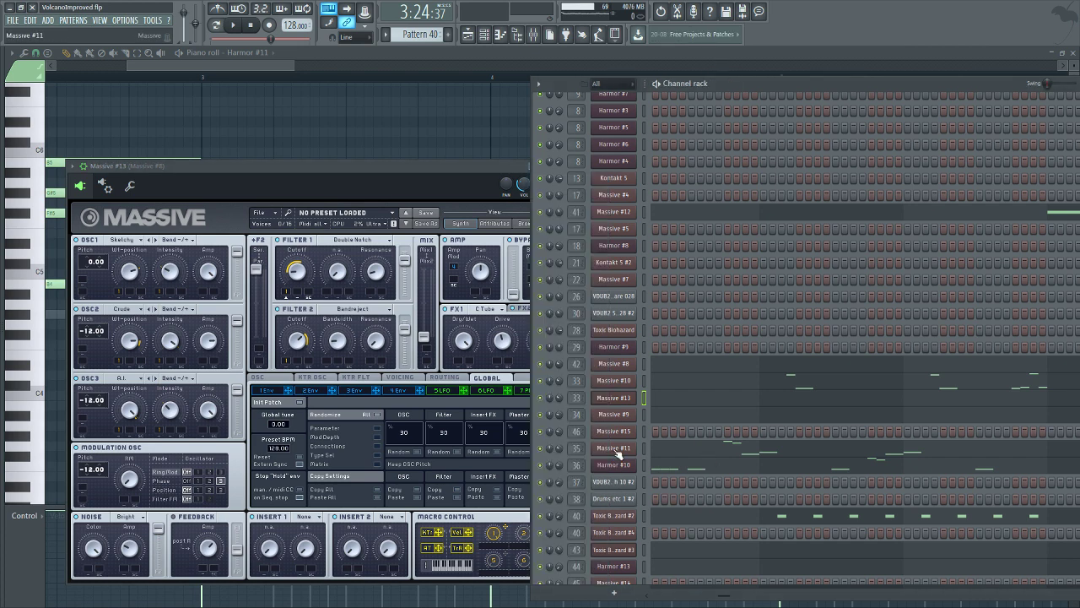
left_click(534, 36)
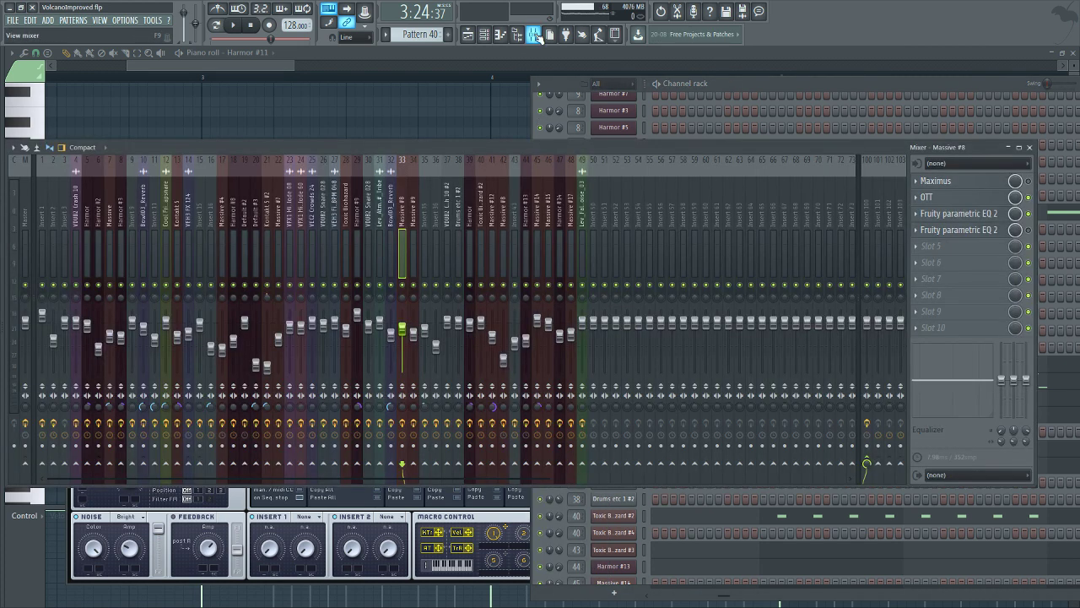
right_click(295, 26)
left_click(413, 142)
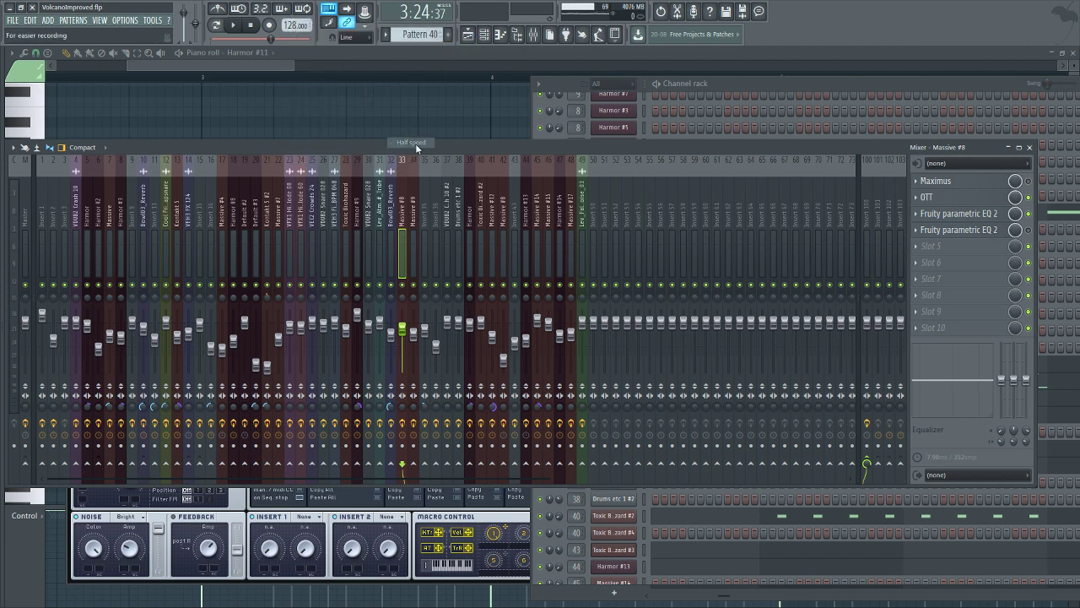
Check the playlist around bar 110, return to the mixer and listen to the section with Insert 36 soloed.
left_click(477, 36)
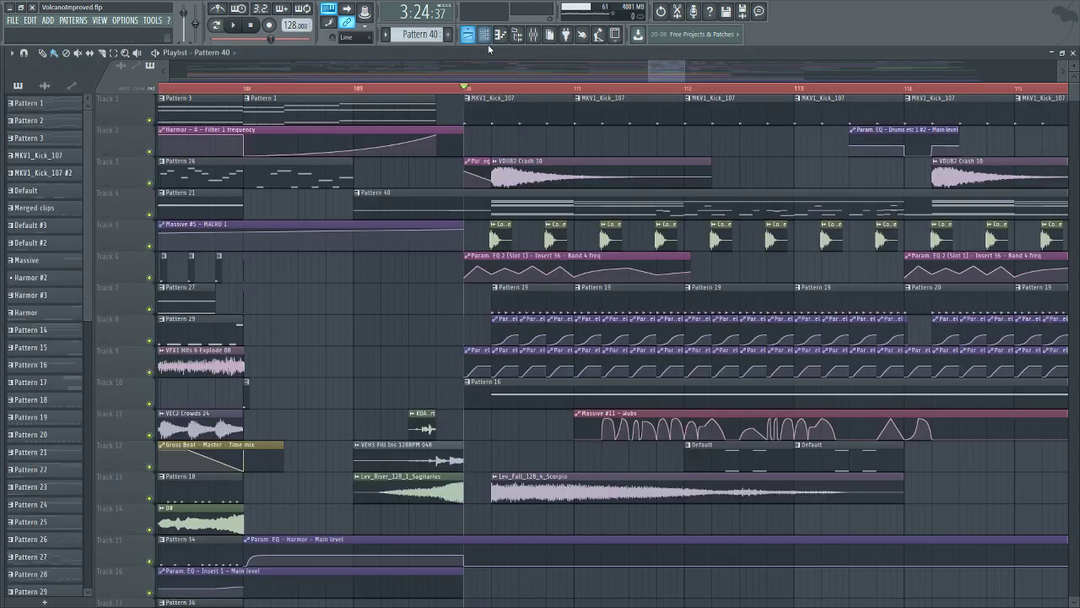
left_click(535, 36)
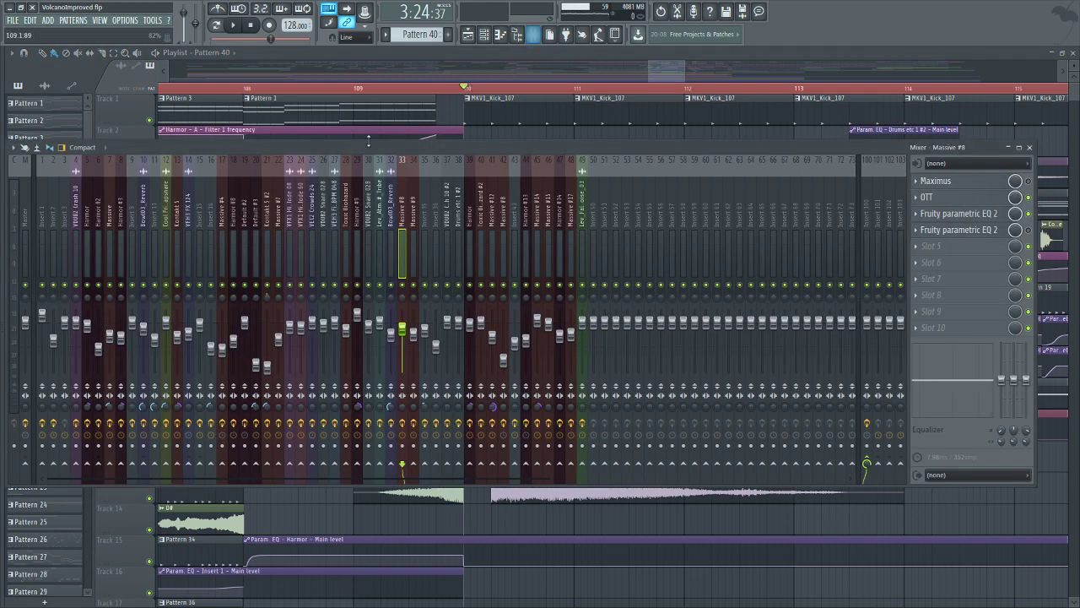
left_click(234, 25)
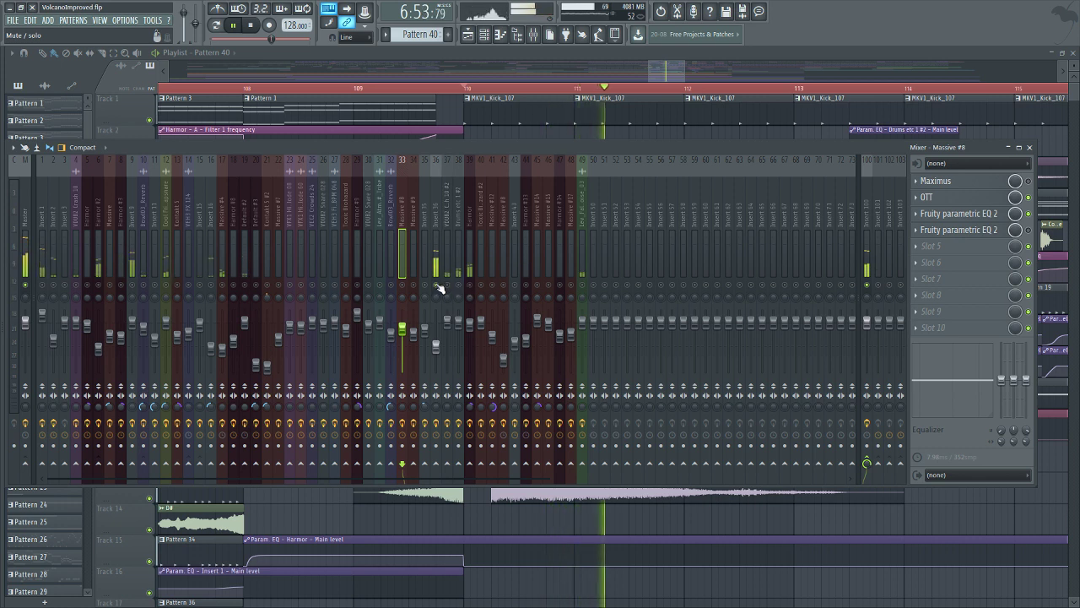
key("space")
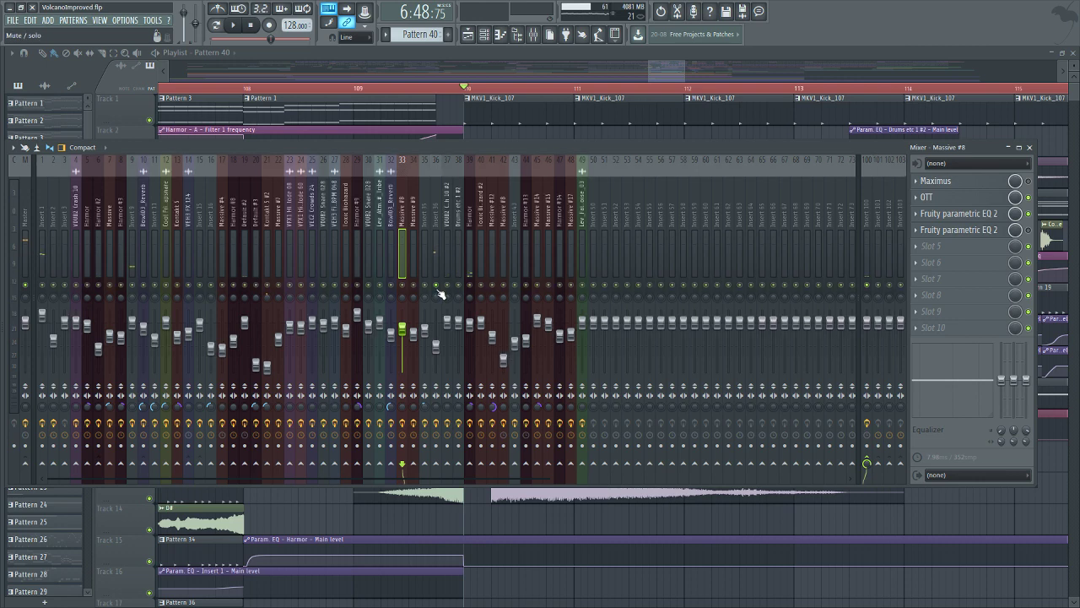
Play the section with mixer tracks 1, 2, 12, 37 and 38 muted and look at the effects on Insert 100.
key("space")
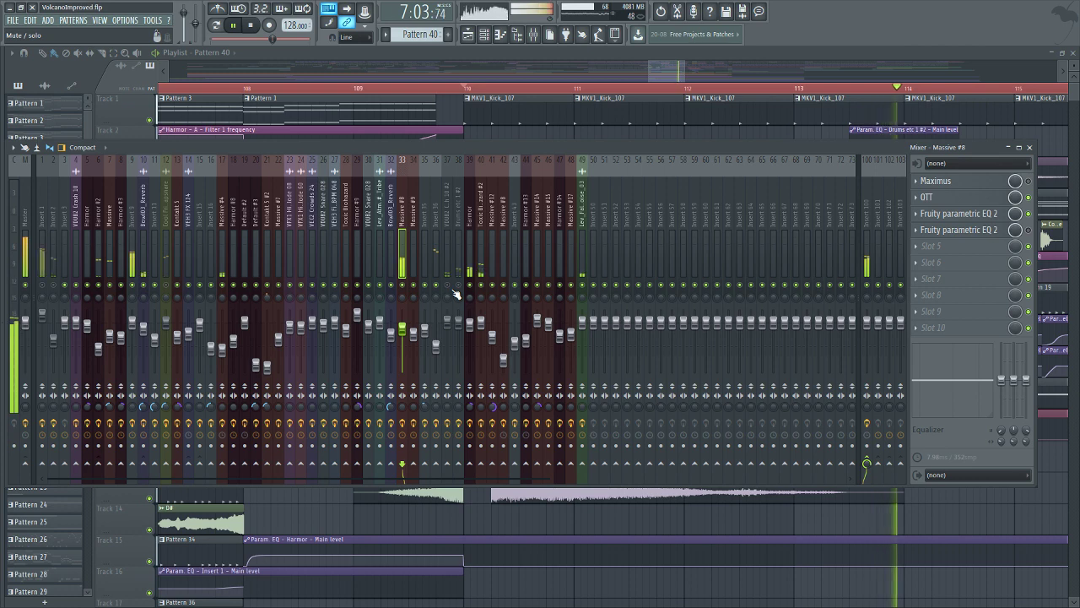
left_click(869, 266)
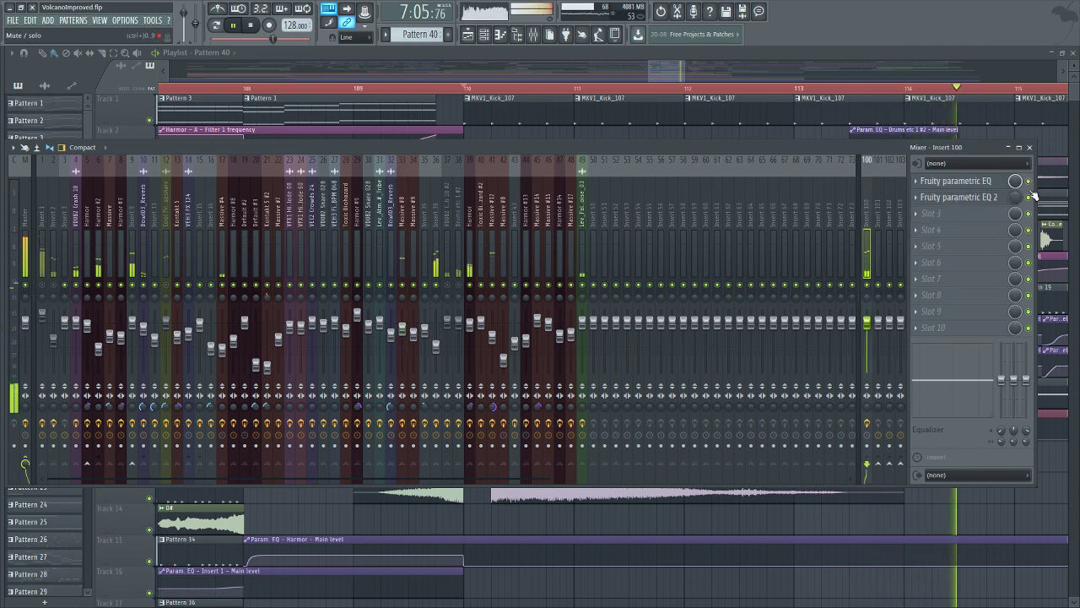
left_click(250, 26)
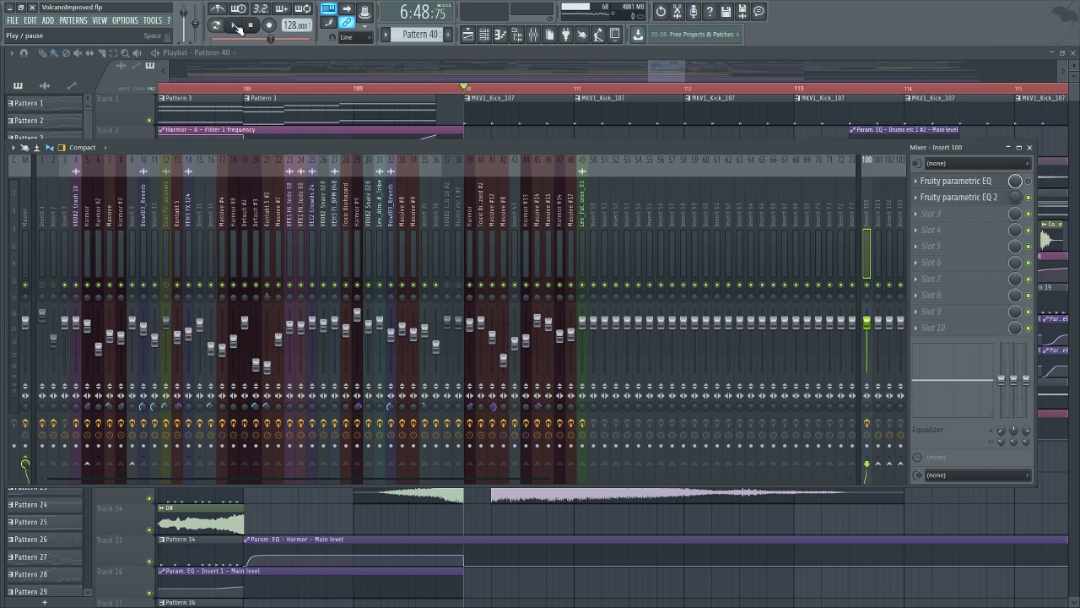
Replay the section from bar 110 and follow its clips and automation in the playlist with the mixer hidden.
left_click(237, 28)
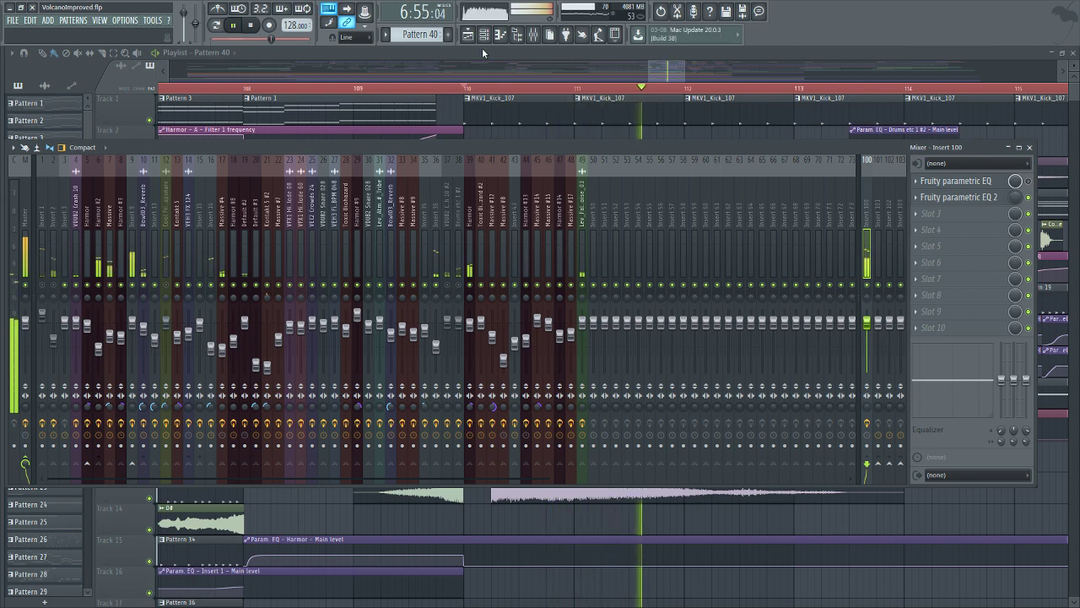
key("F9")
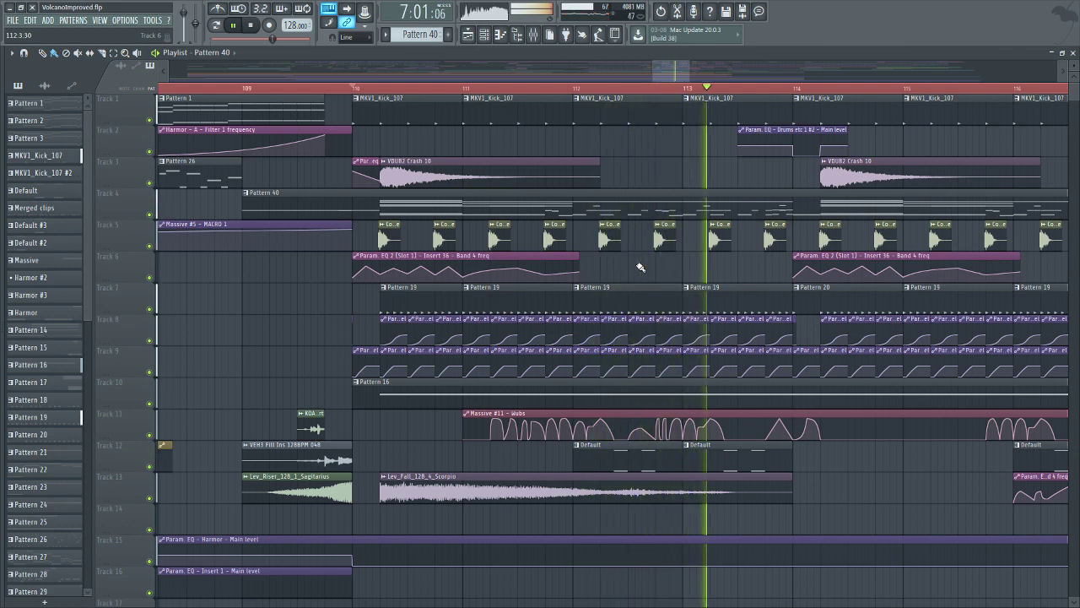
left_click(681, 69)
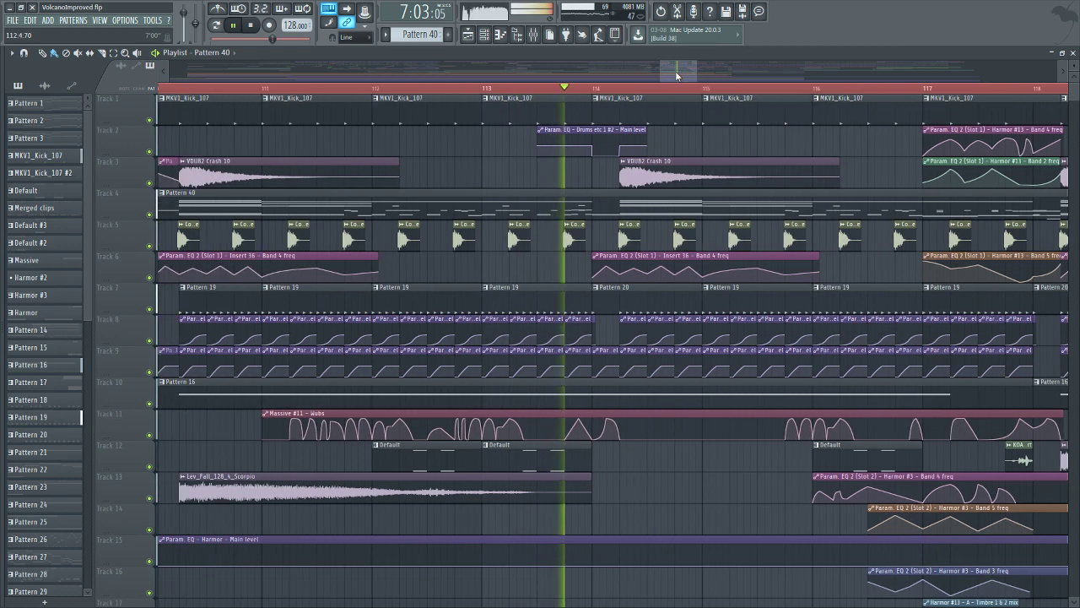
left_click(253, 27)
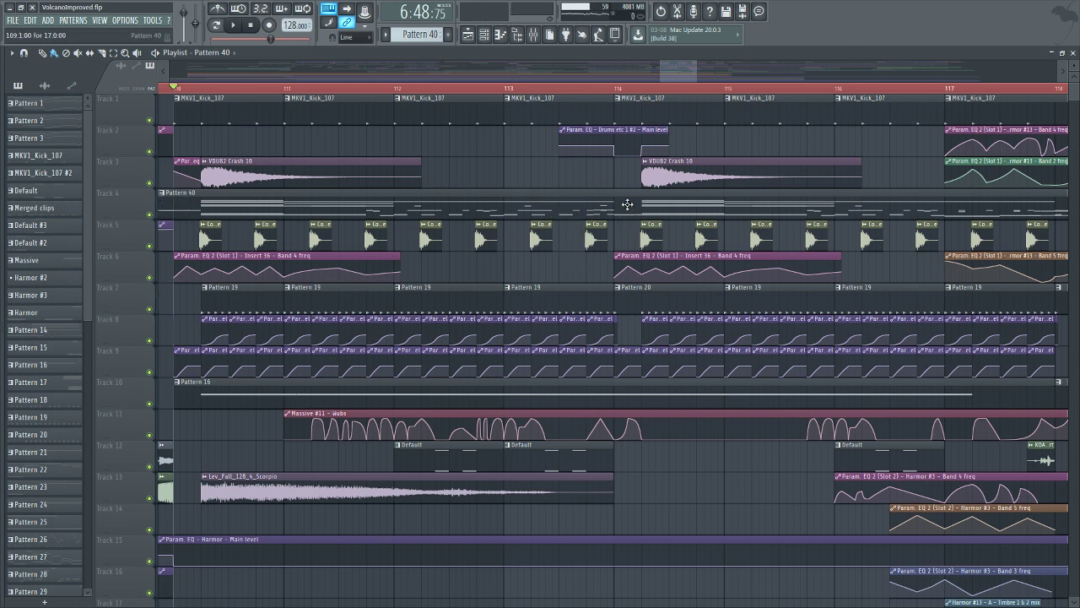
Turn off the half-speed tempo and unmute all the muted tracks in the mixer.
left_click(534, 34)
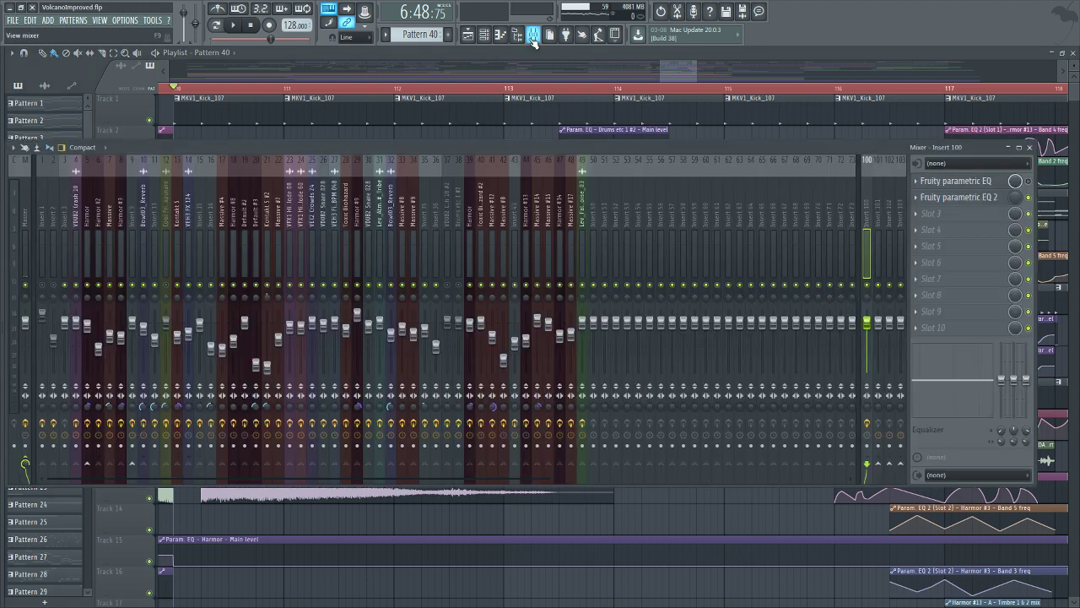
right_click(295, 25)
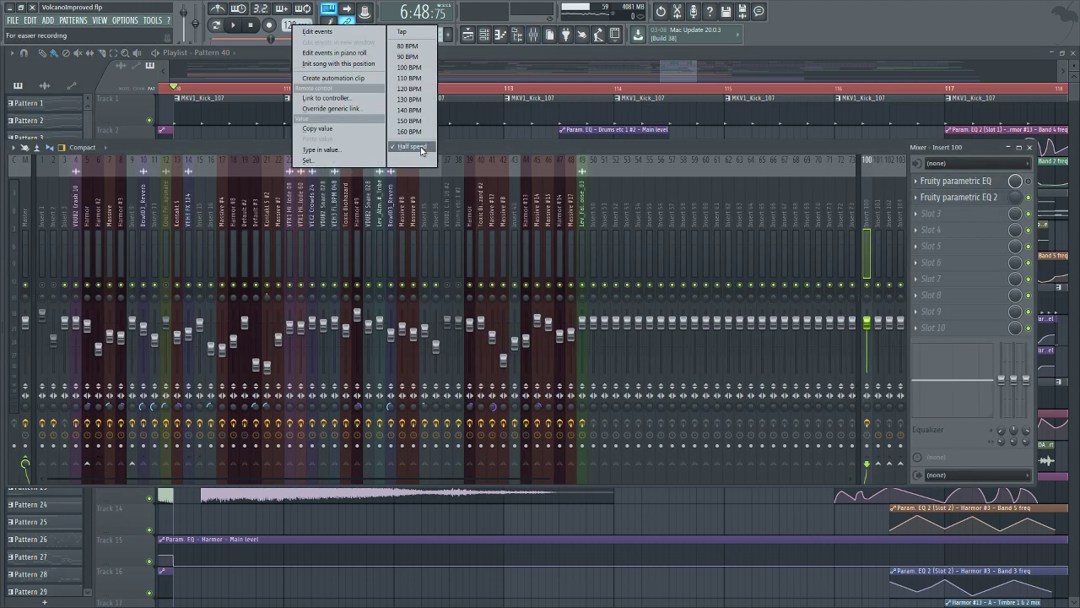
key("F9")
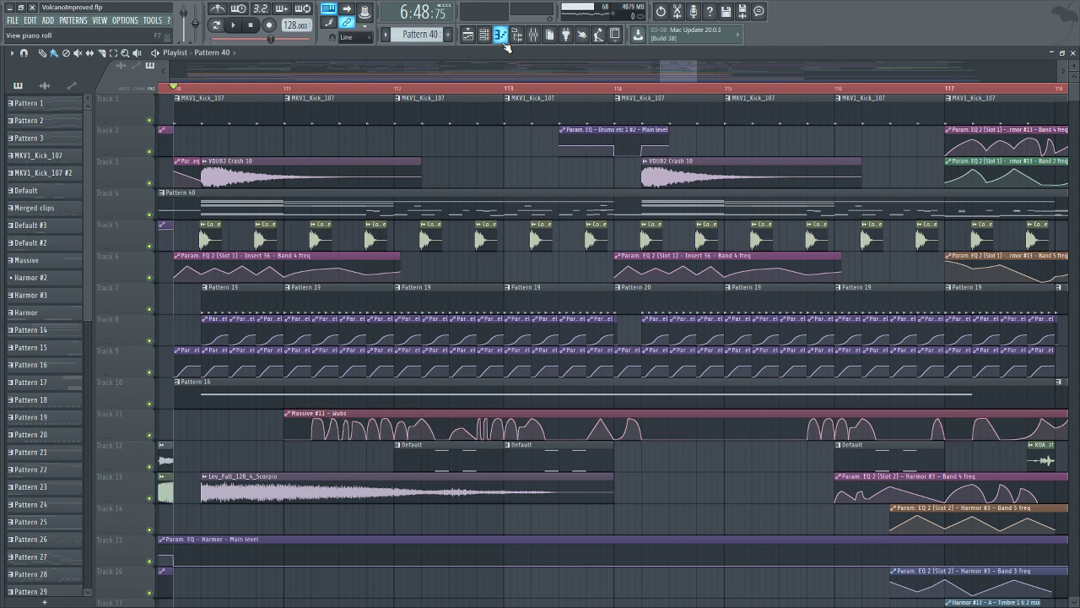
left_click(533, 37)
left_click(533, 37)
left_click(533, 37)
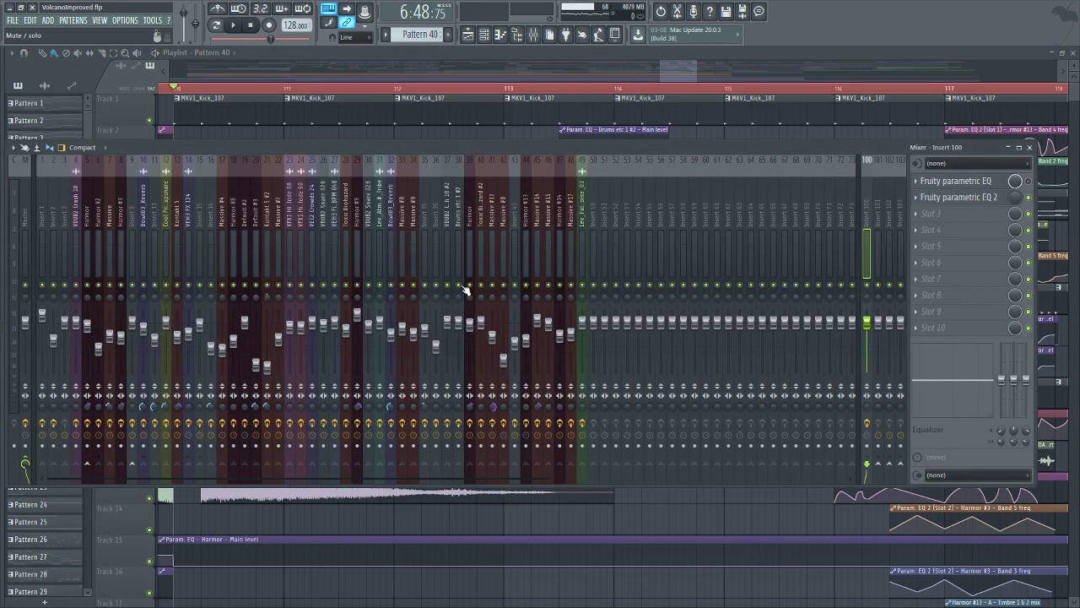
Play the section from bar 110 with all mixer tracks on and again with Insert 35 soloed.
left_click(235, 26)
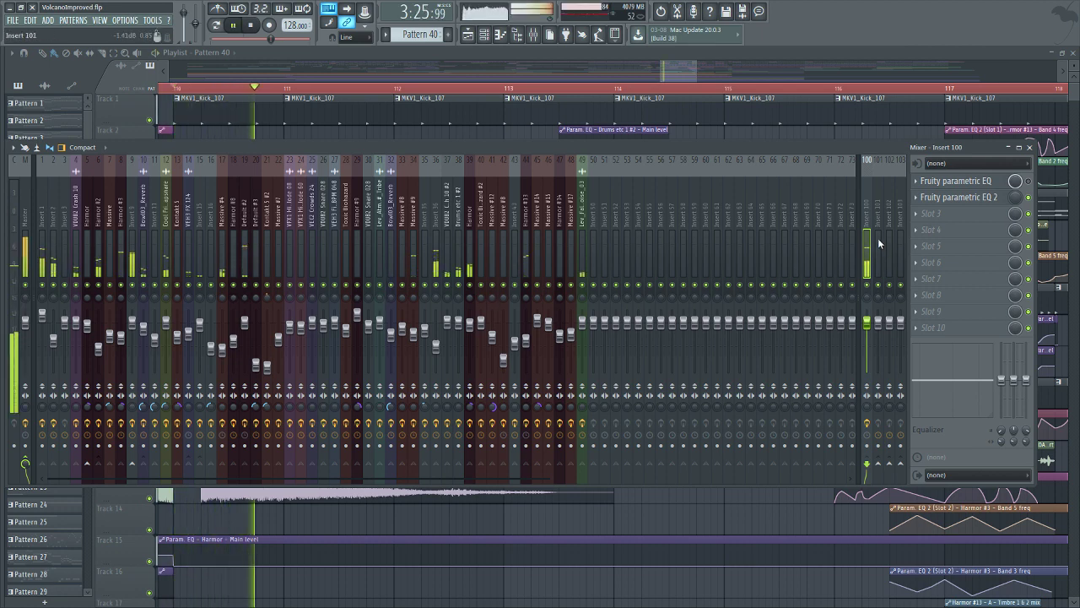
left_click(251, 26)
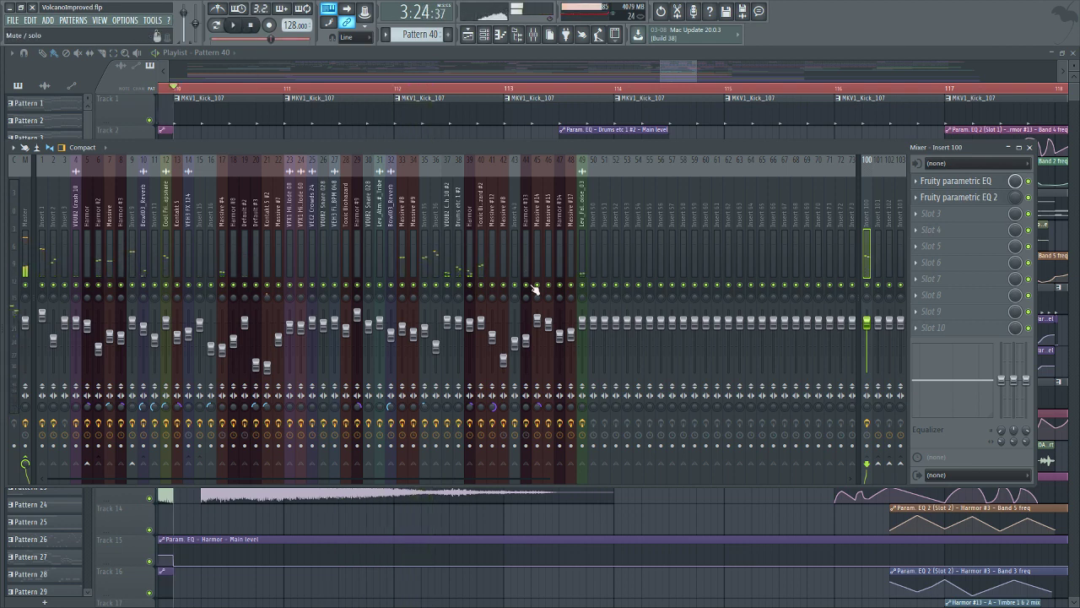
left_click(231, 26)
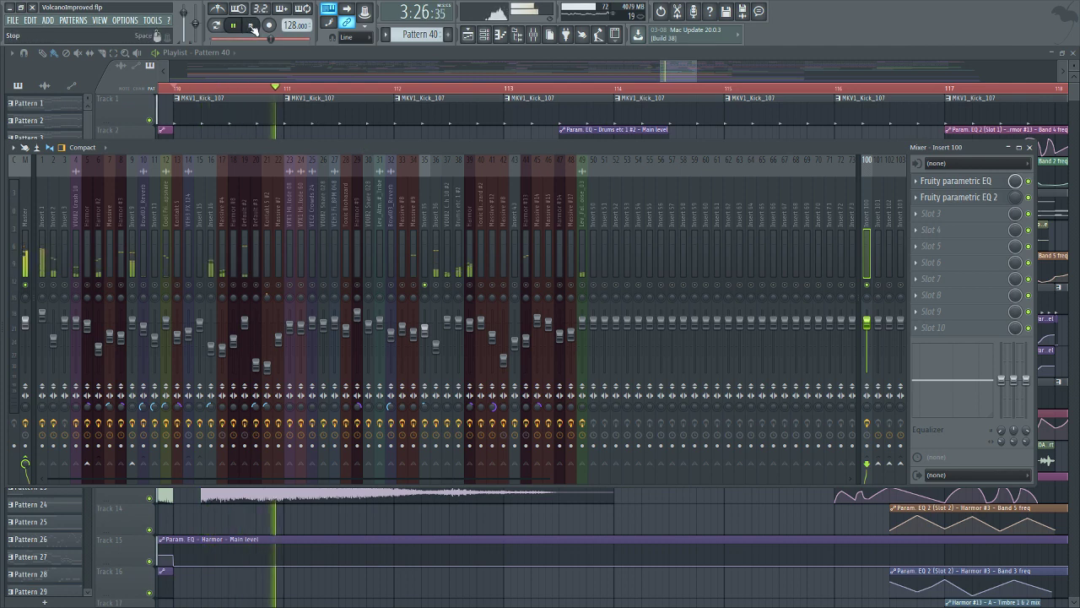
left_click(253, 27)
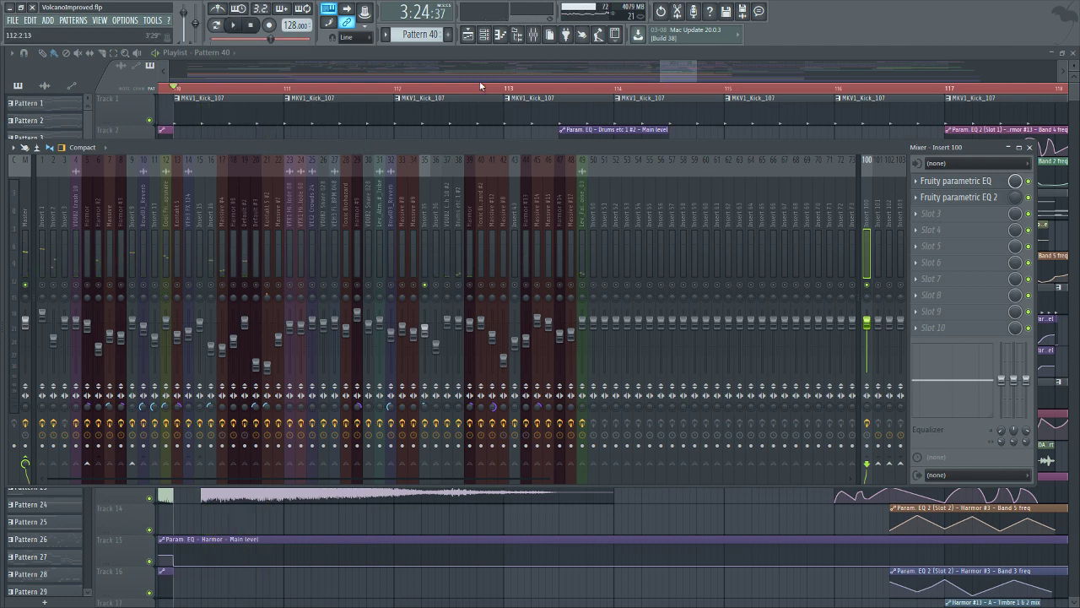
Bring the playlist view back to bars 108 to 115, solo mixer track 37 and play the section.
key("F9")
left_click_drag(663, 69, 530, 62)
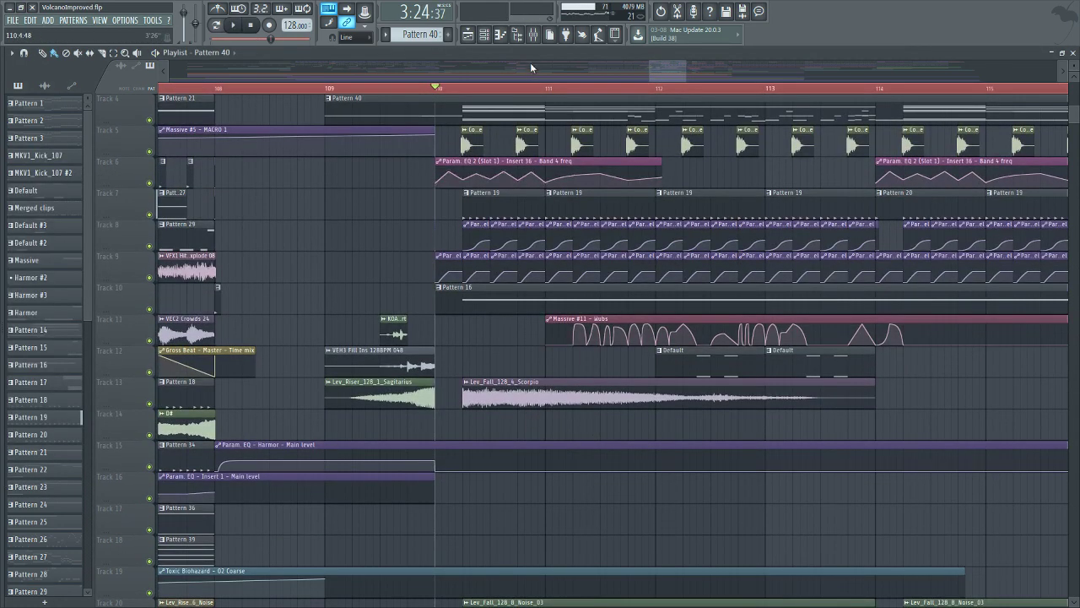
left_click(537, 36)
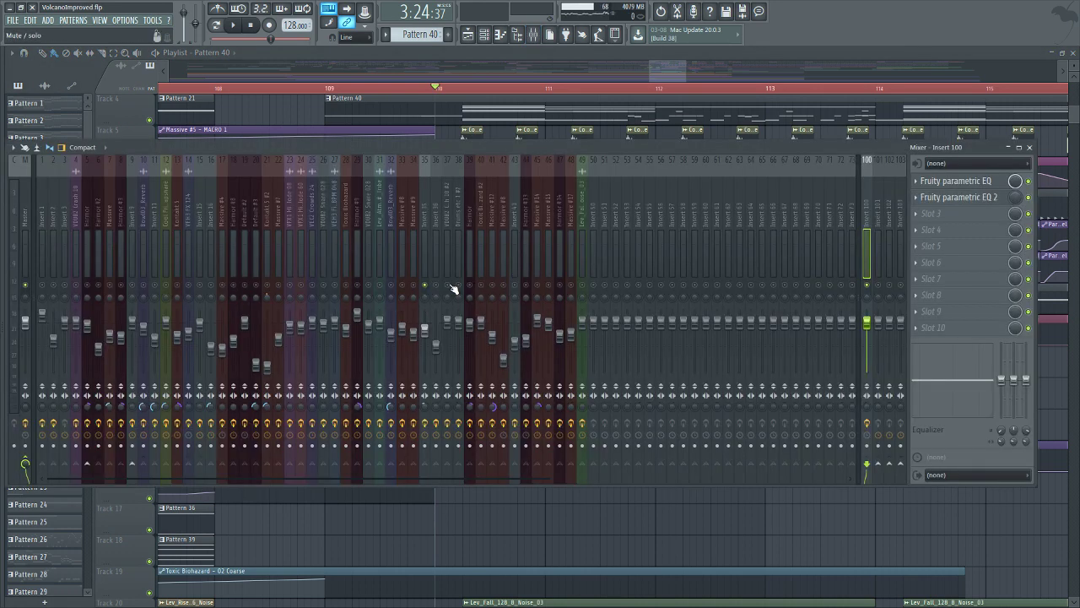
left_click(449, 285)
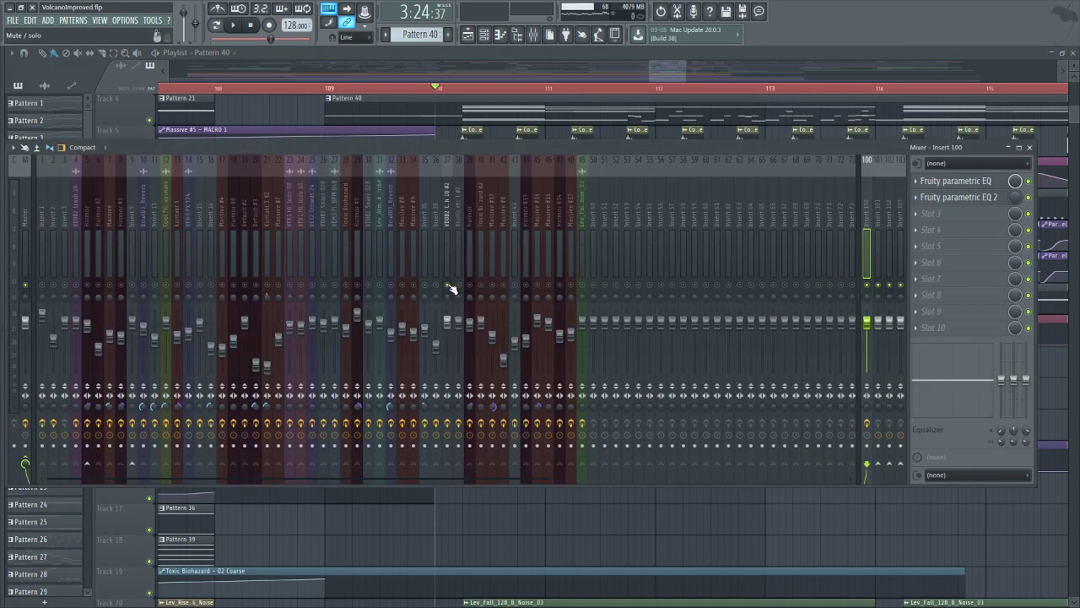
left_click(234, 25)
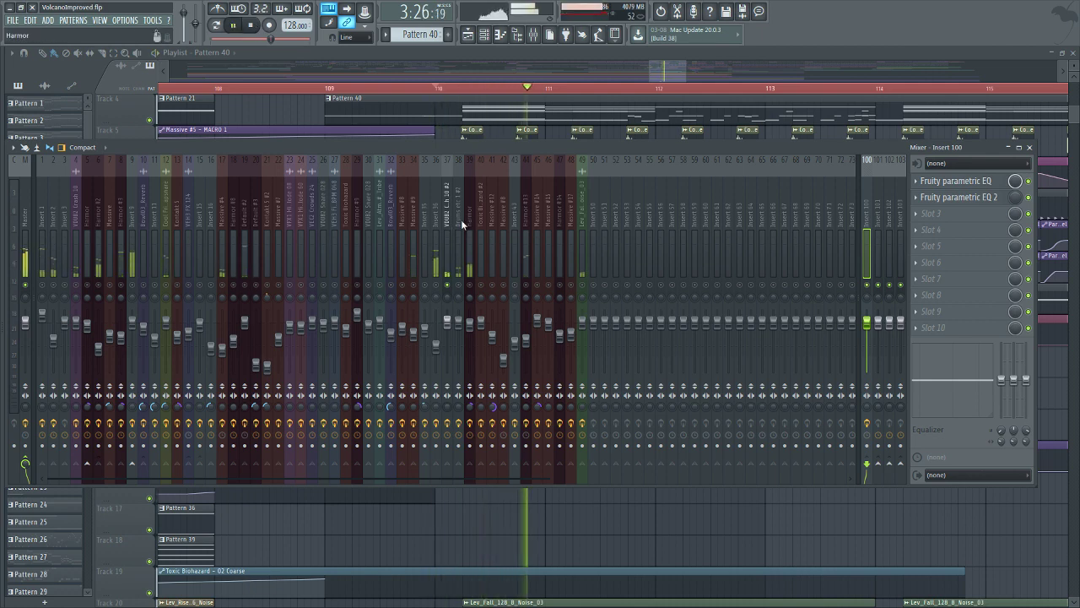
Look through the lower channels of the channel rack during playback and return to the playlist.
left_click(483, 38)
scroll(632, 396, "down", 6)
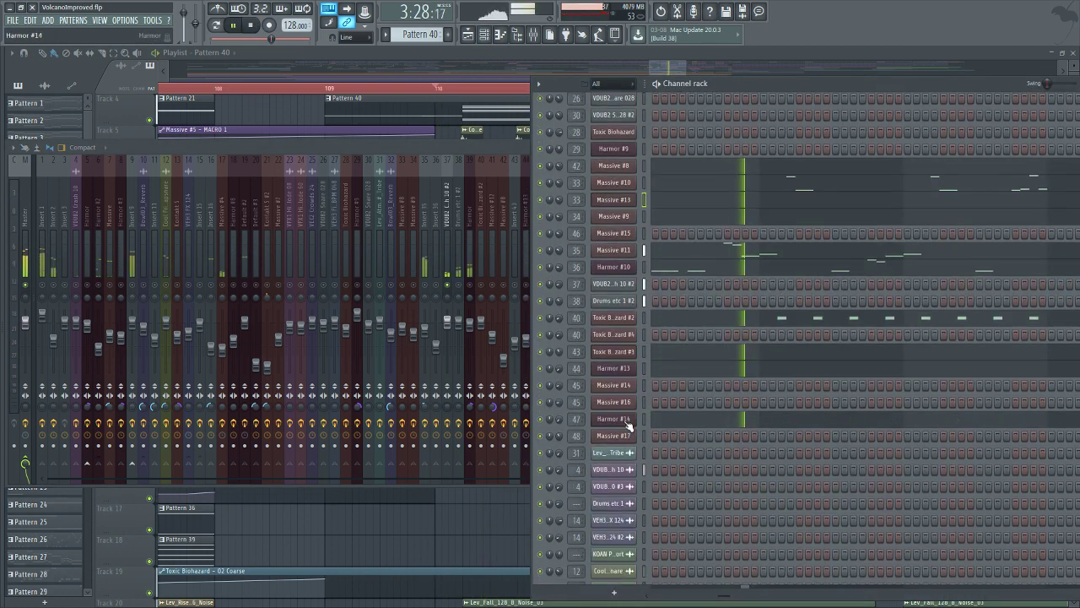
scroll(629, 427, "down", 4)
key("F5")
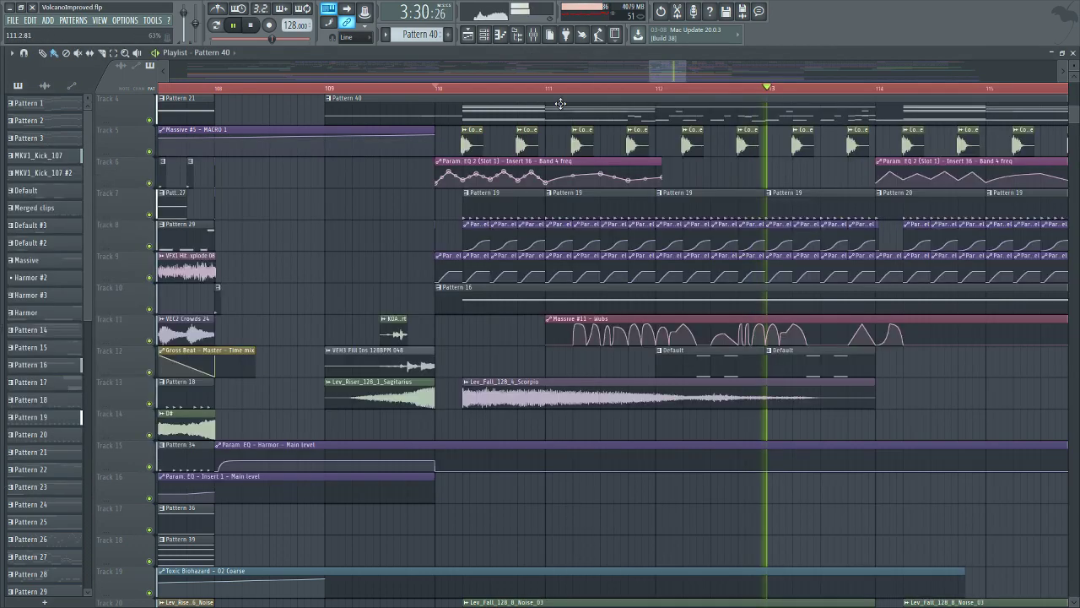
Look over the drop's tracks in the playlist, select Pattern 19 and play it on its own in pattern mode.
scroll(622, 453, "down", 5)
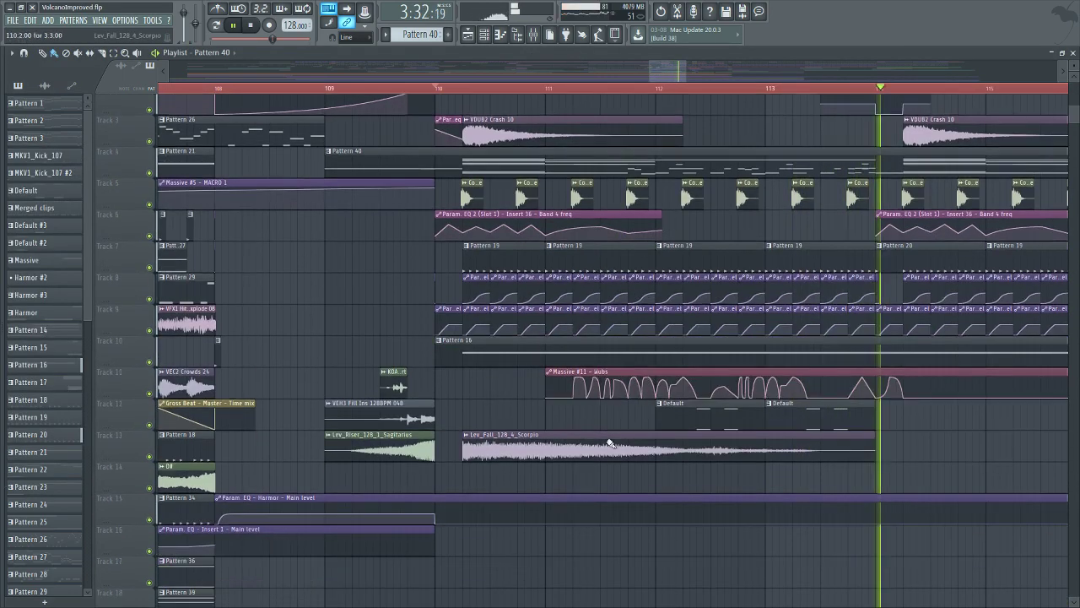
scroll(611, 451, "up", 5)
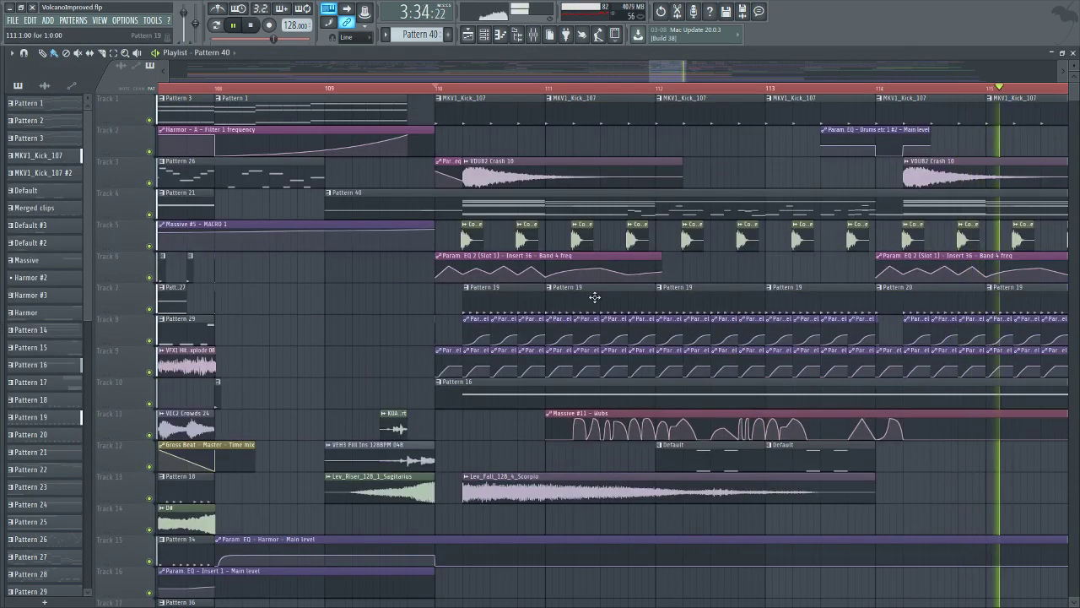
left_click(593, 295)
key("l")
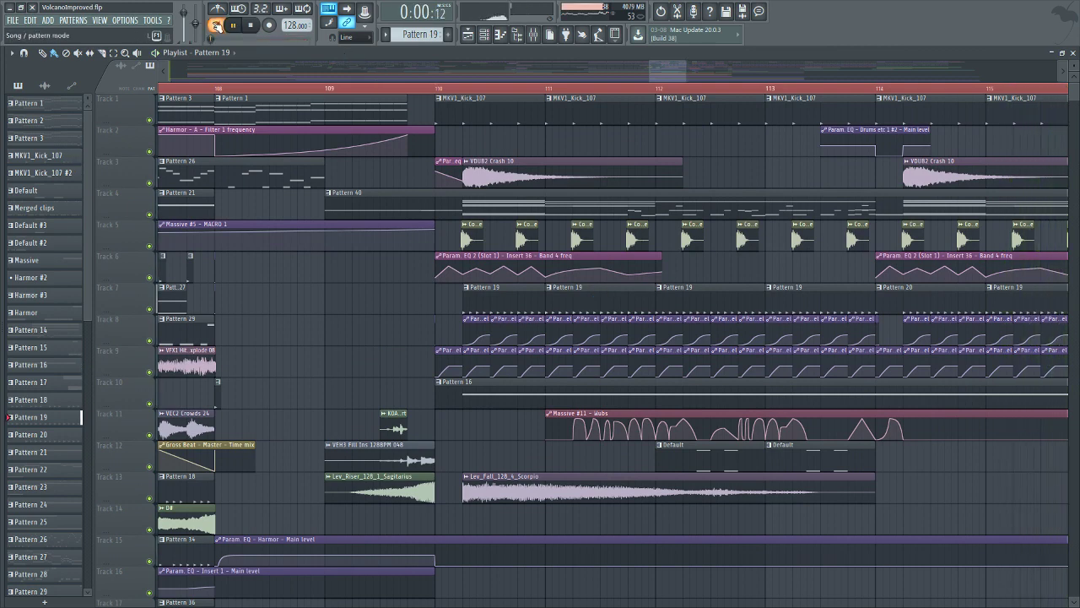
Show the mixer and channel rack and locate the channels sequenced in Pattern 19.
left_click(533, 34)
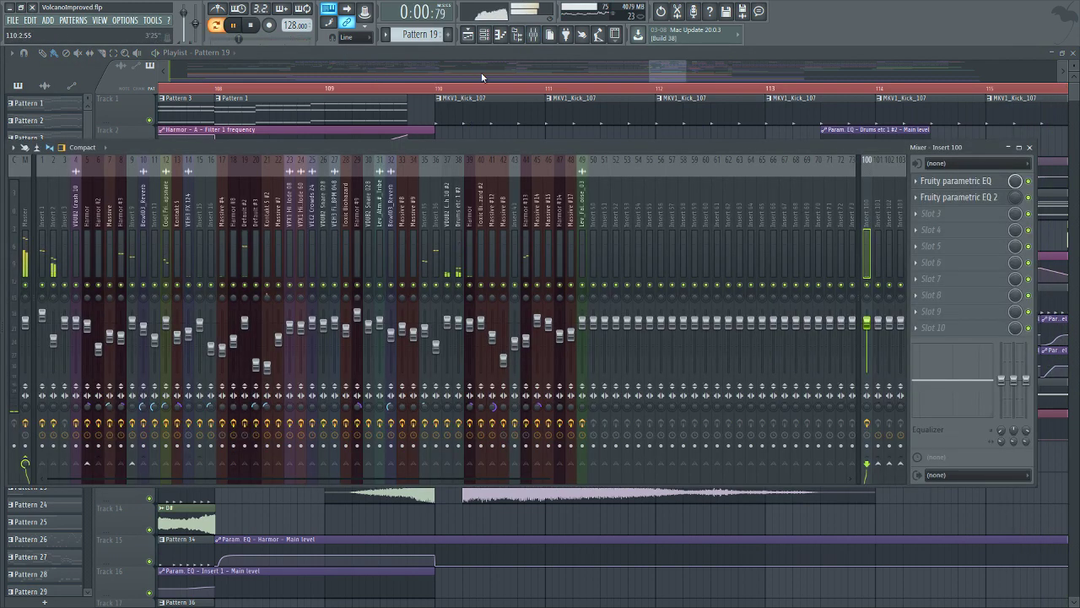
left_click(488, 37)
scroll(614, 285, "up", 4)
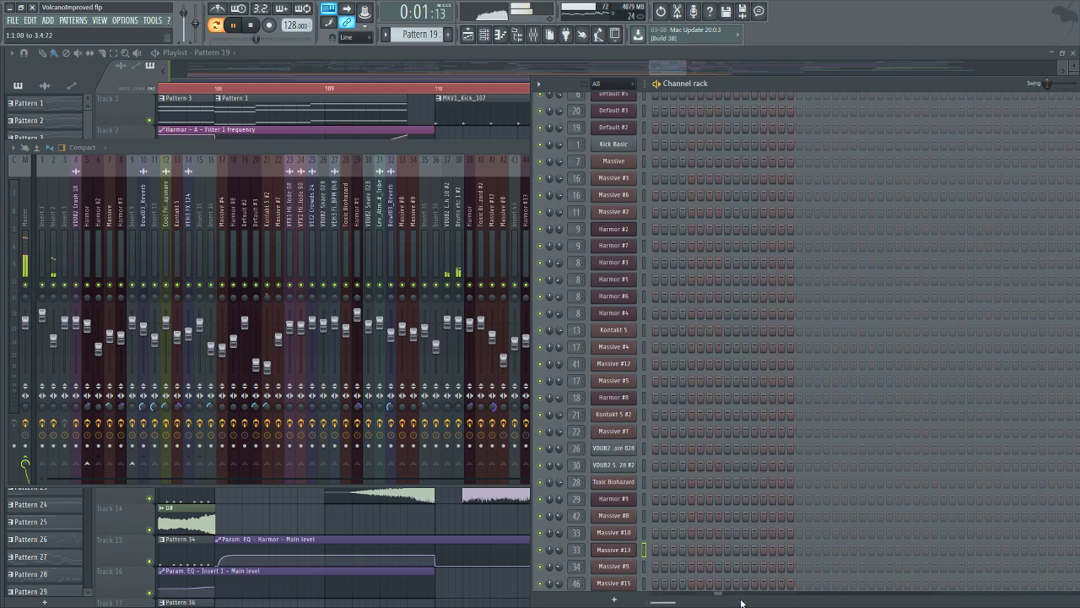
scroll(726, 329, "down", 2)
scroll(725, 329, "down", 3)
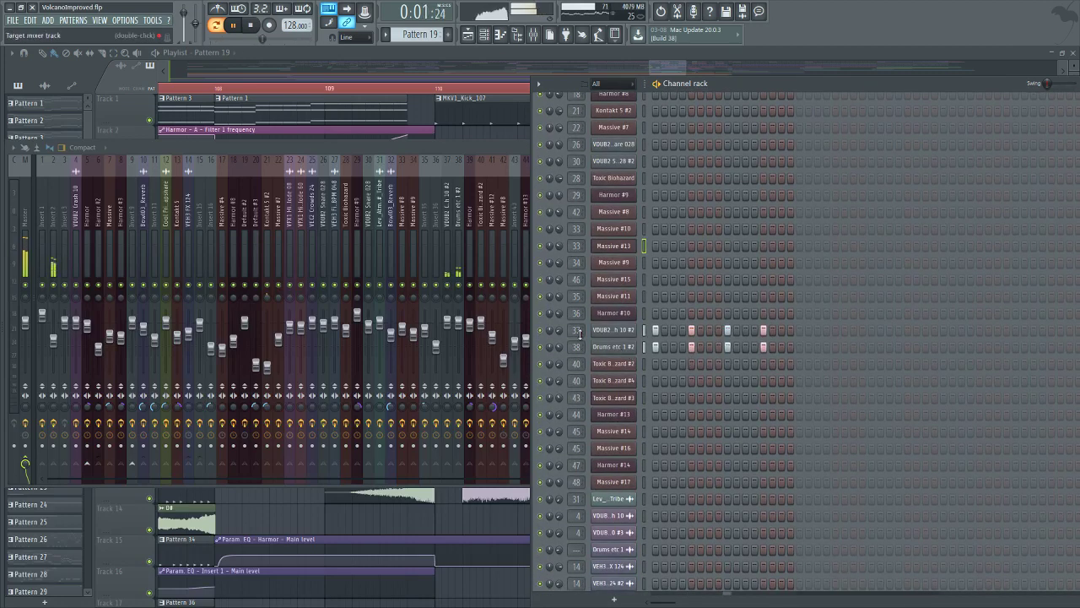
Solo the VDUB2 Crash 10 #2 channel, open its sampler settings and stop playback.
right_click(545, 336)
left_click(546, 340)
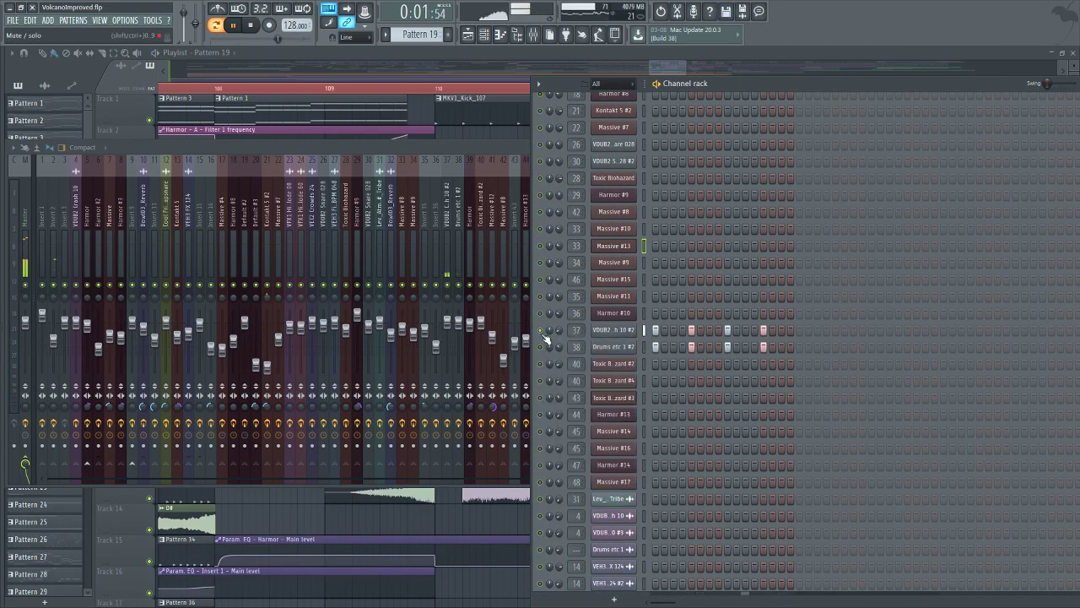
left_click(614, 330)
left_click(252, 30)
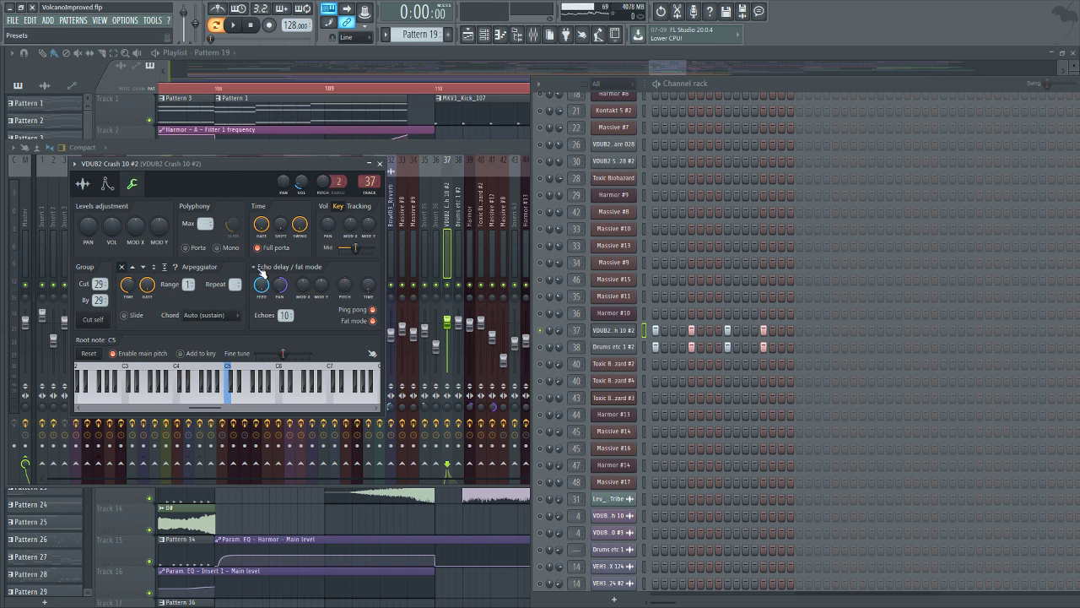
Audition the VDUB2 Crash 10 sample and review the channel's sample and miscellaneous settings.
left_click(84, 185)
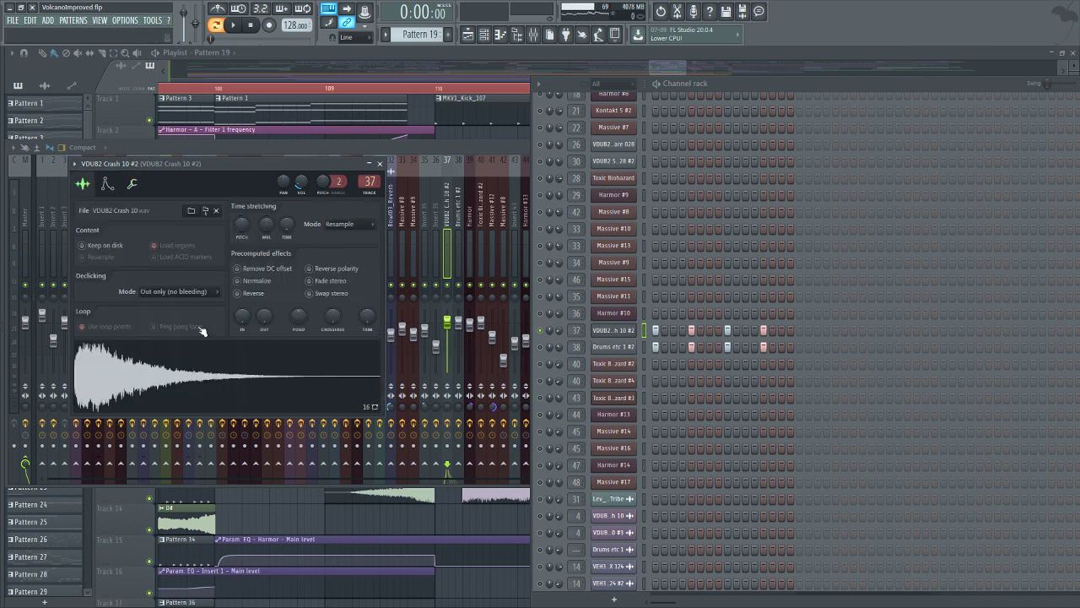
left_click(158, 369)
left_click(131, 184)
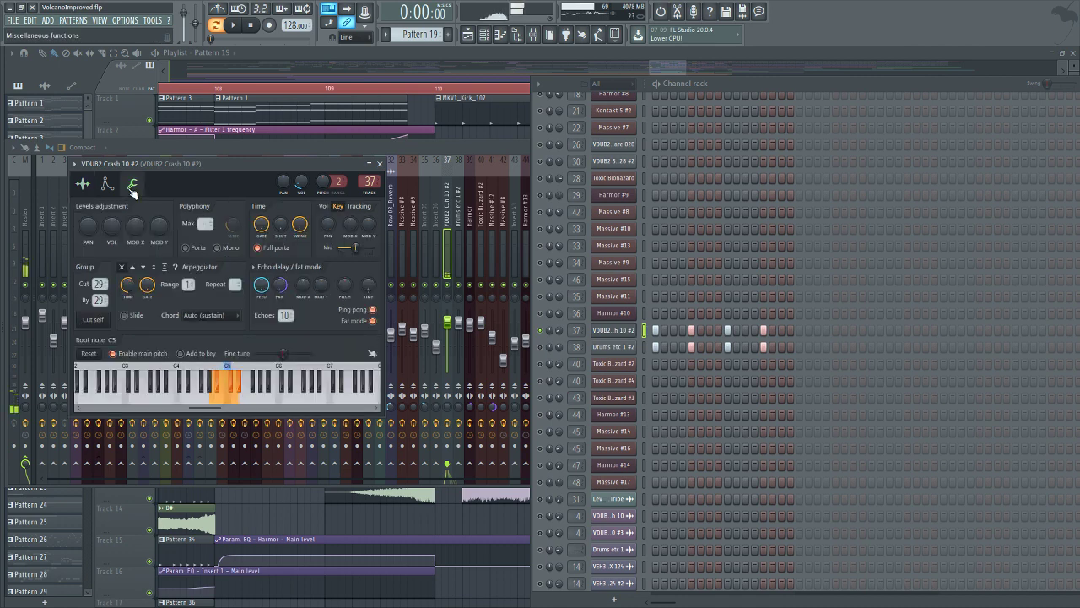
left_click(85, 186)
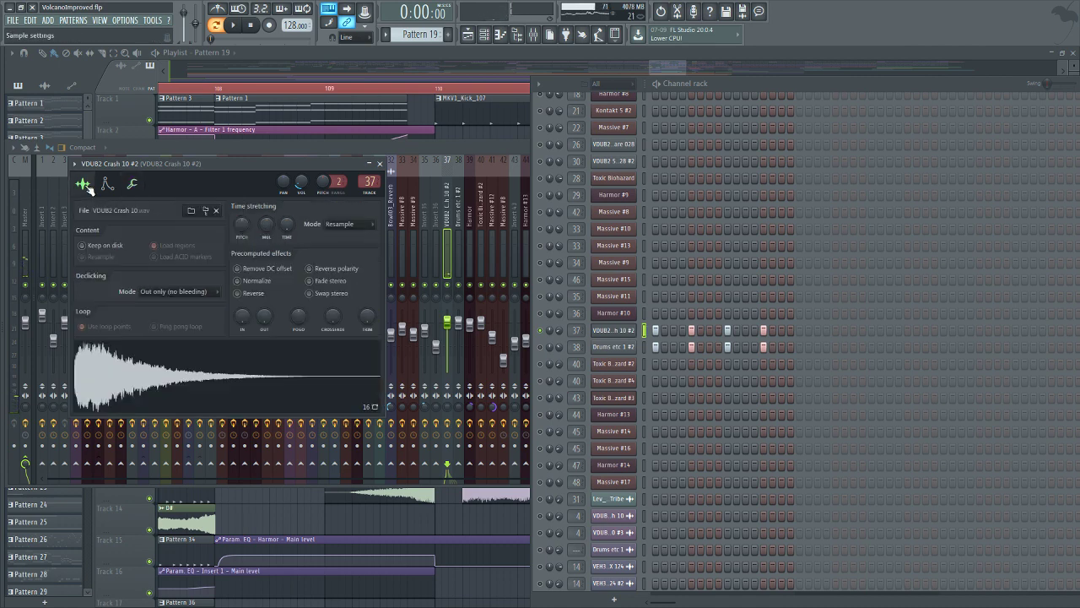
left_click(169, 373)
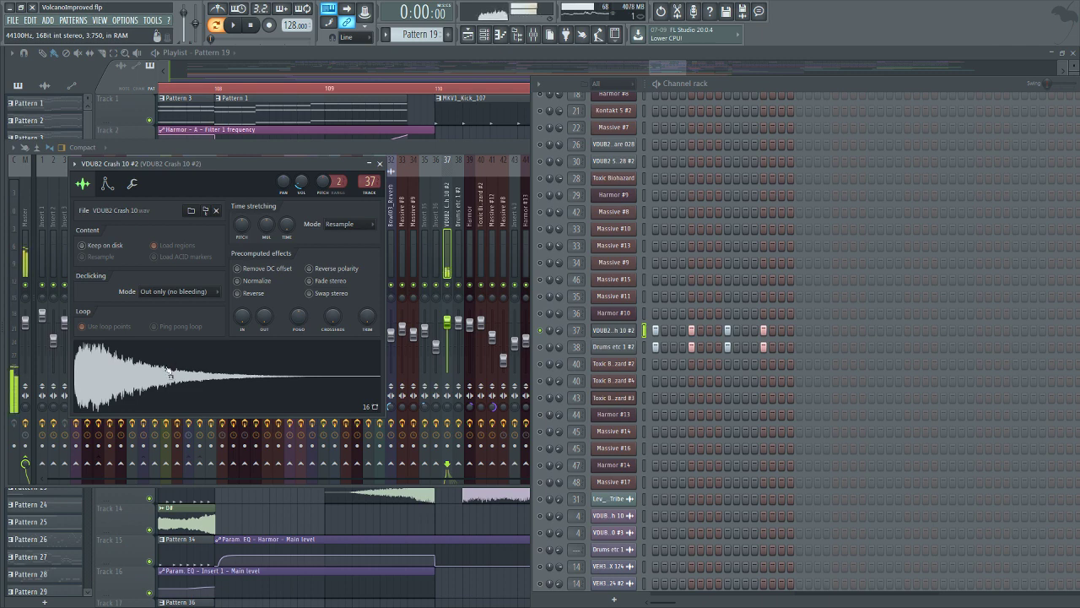
left_click(132, 184)
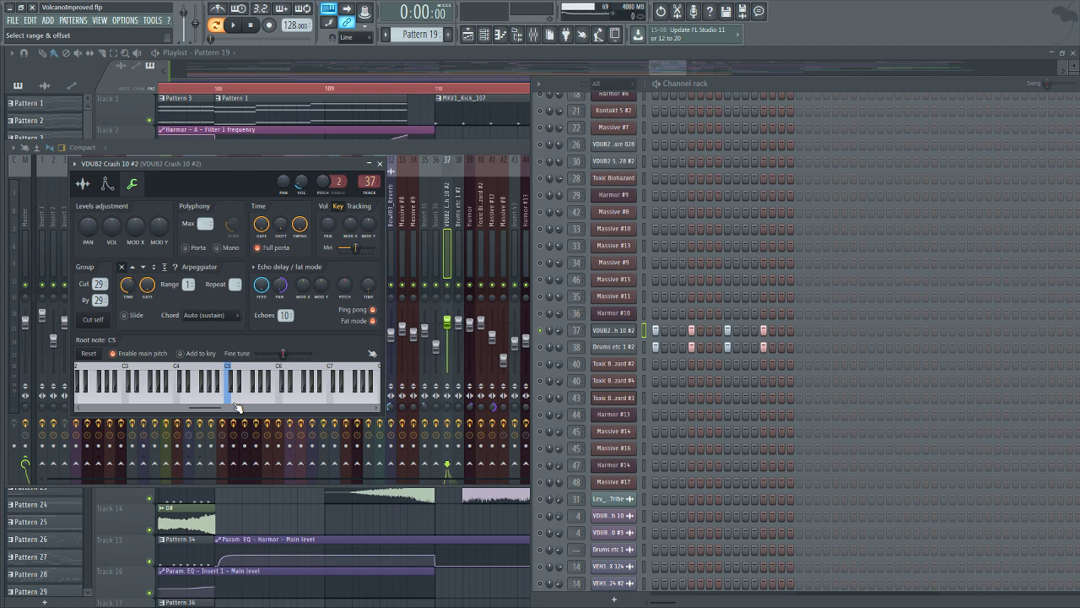
Solo the Drums etc 1 #2 channel and inspect its sampler settings and mixer track 38.
right_click(542, 354)
left_click(547, 354)
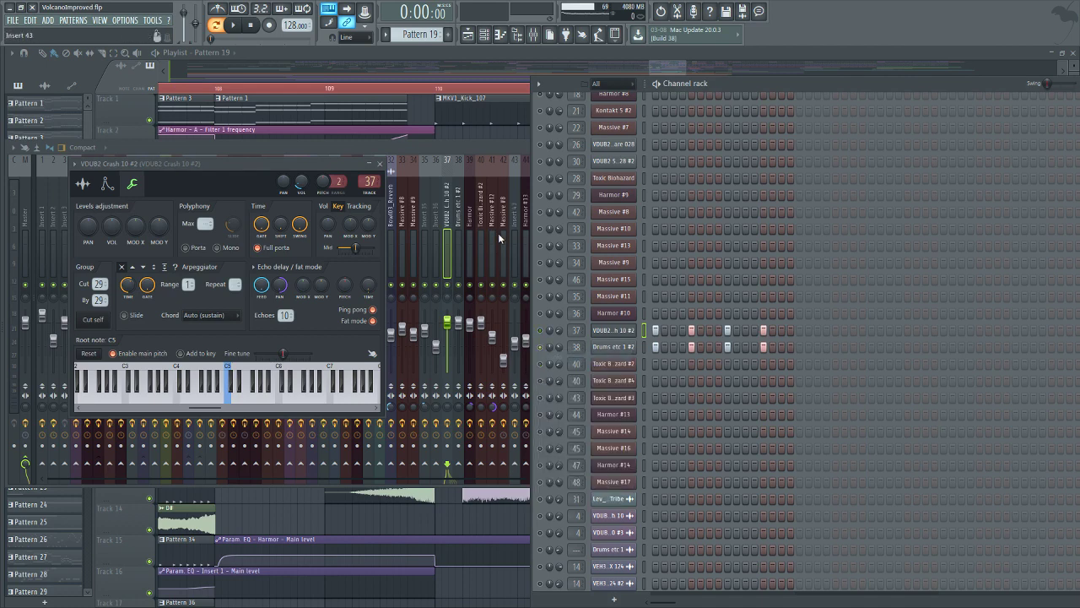
left_click(610, 346)
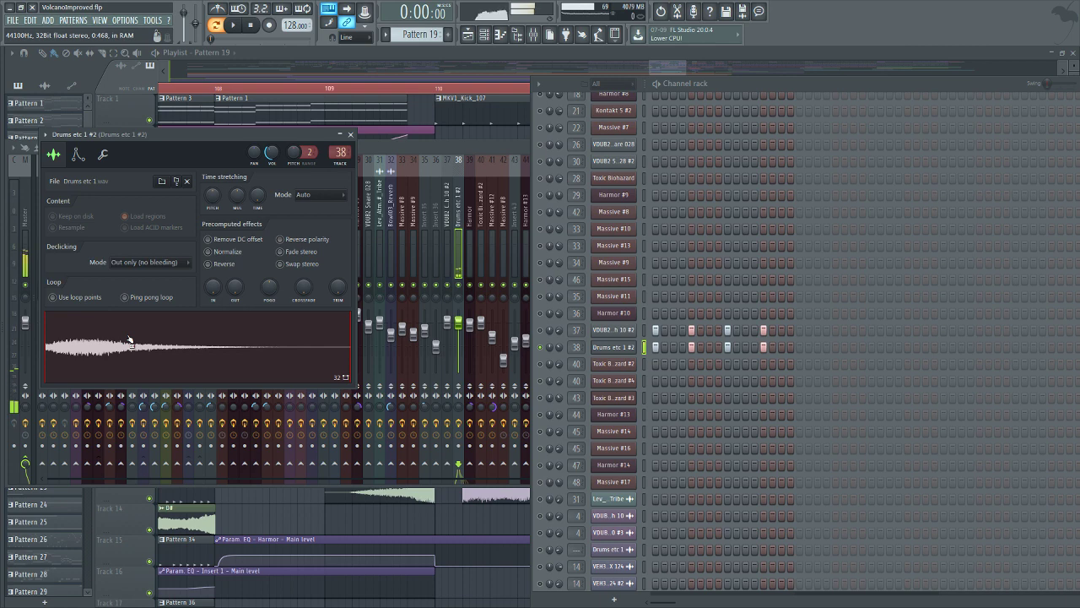
left_click(498, 159)
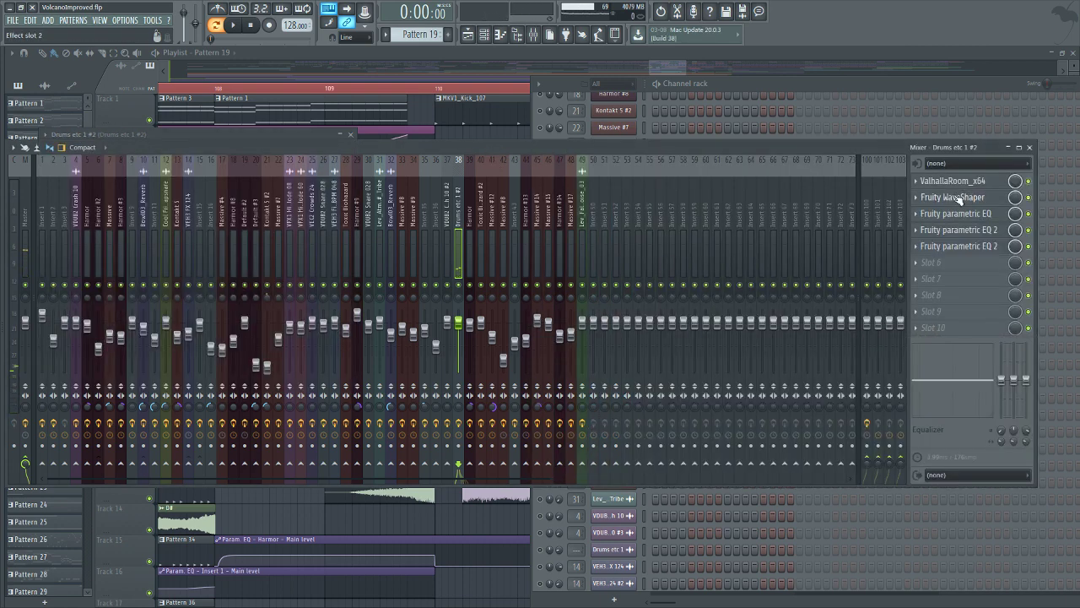
left_click(791, 84)
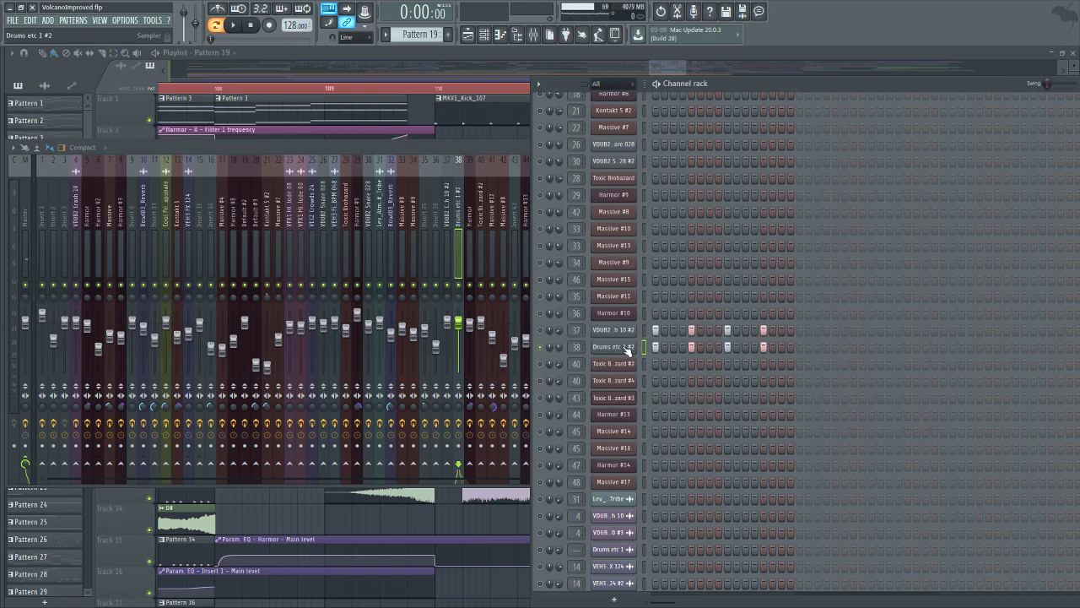
left_click(631, 346)
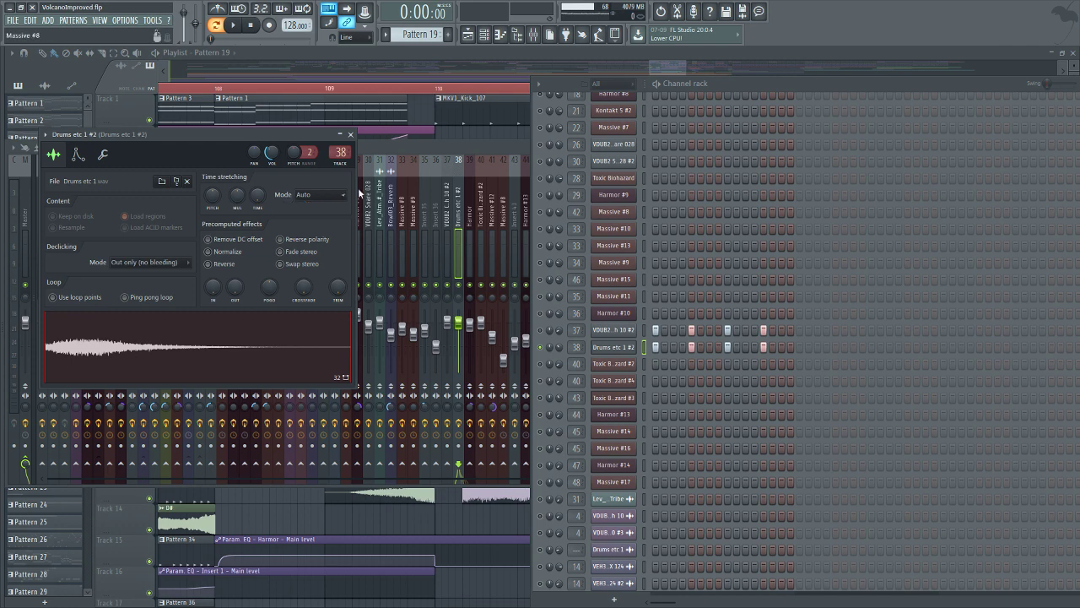
Inspect the Drums etc 1 #2 track's effects: ValhallaRoom, Fruity WaveShaper, Fruity parametric EQ and both parametric EQ 2 instances.
left_click(447, 147)
left_click(971, 181)
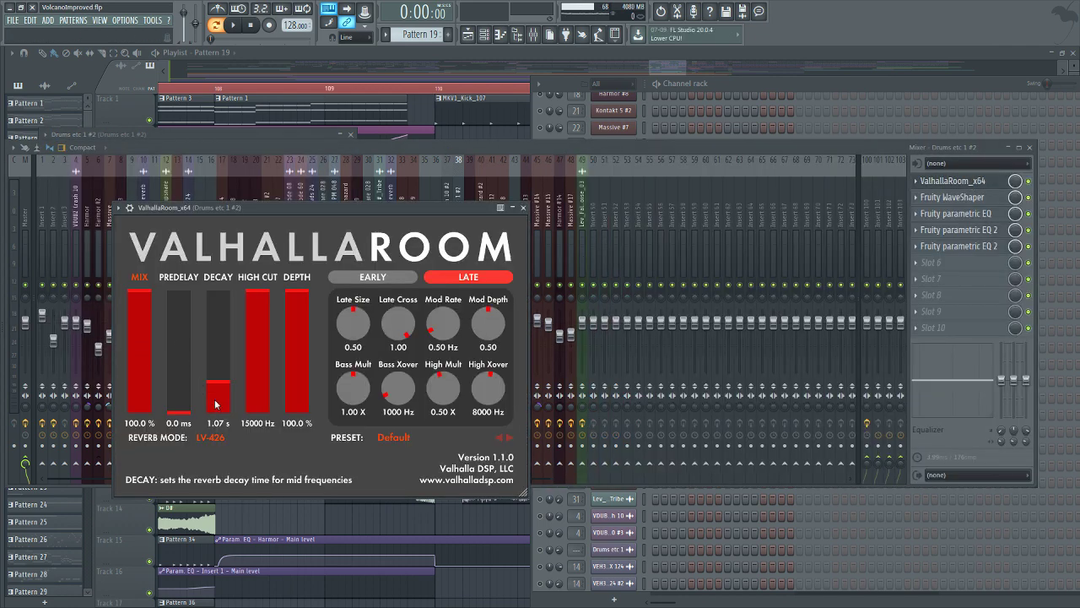
left_click(966, 197)
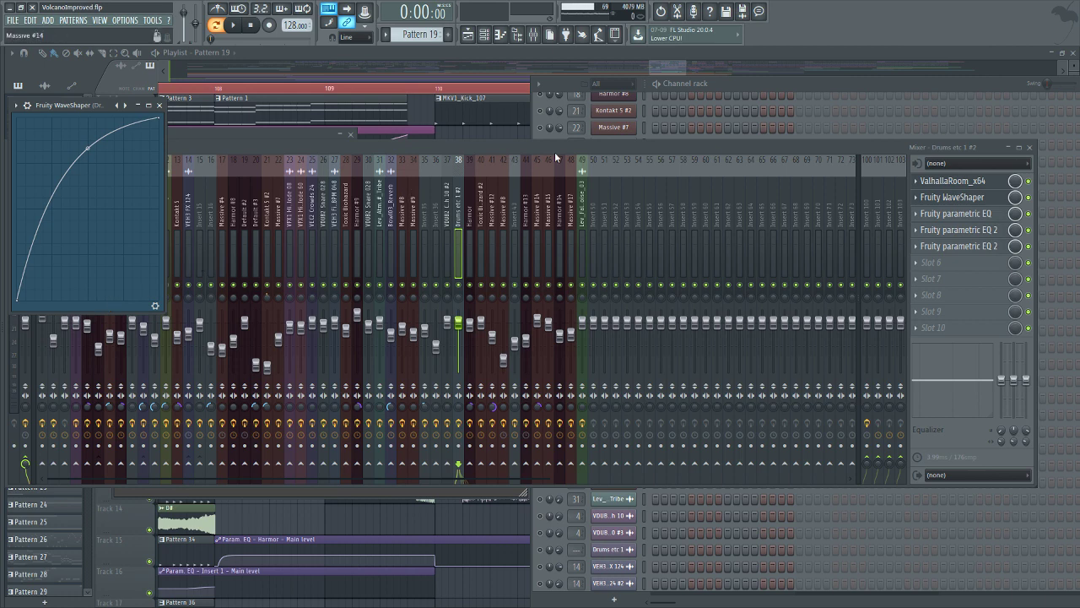
left_click(998, 217)
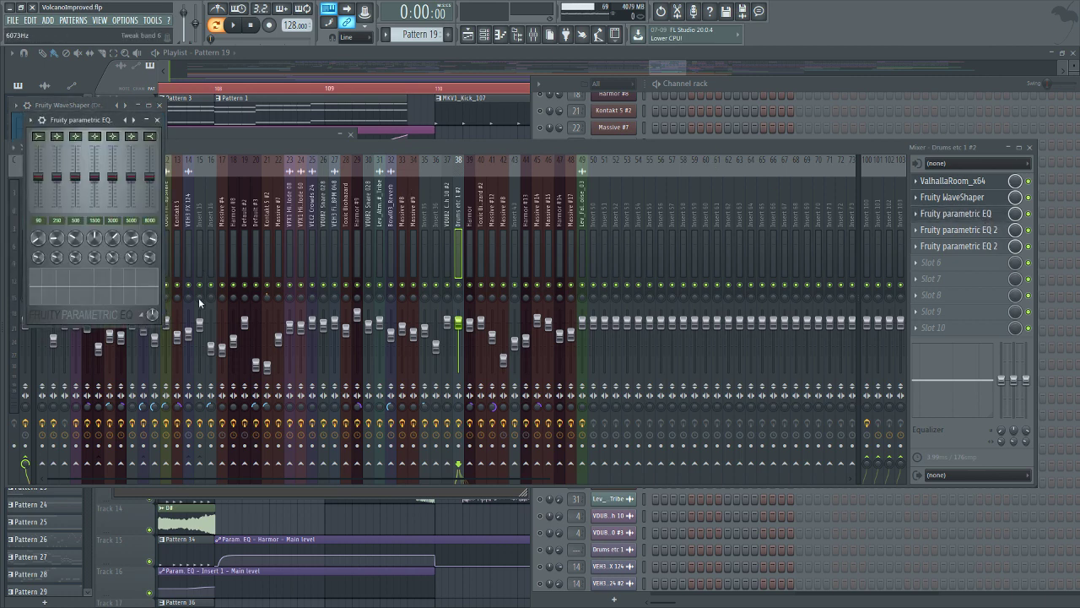
left_click(951, 233)
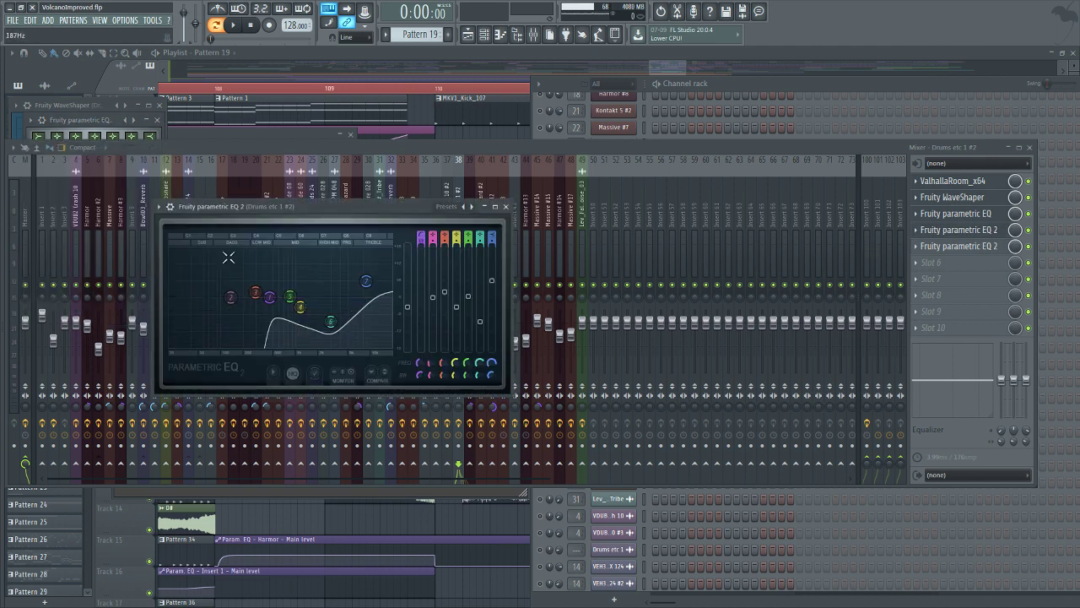
left_click(956, 246)
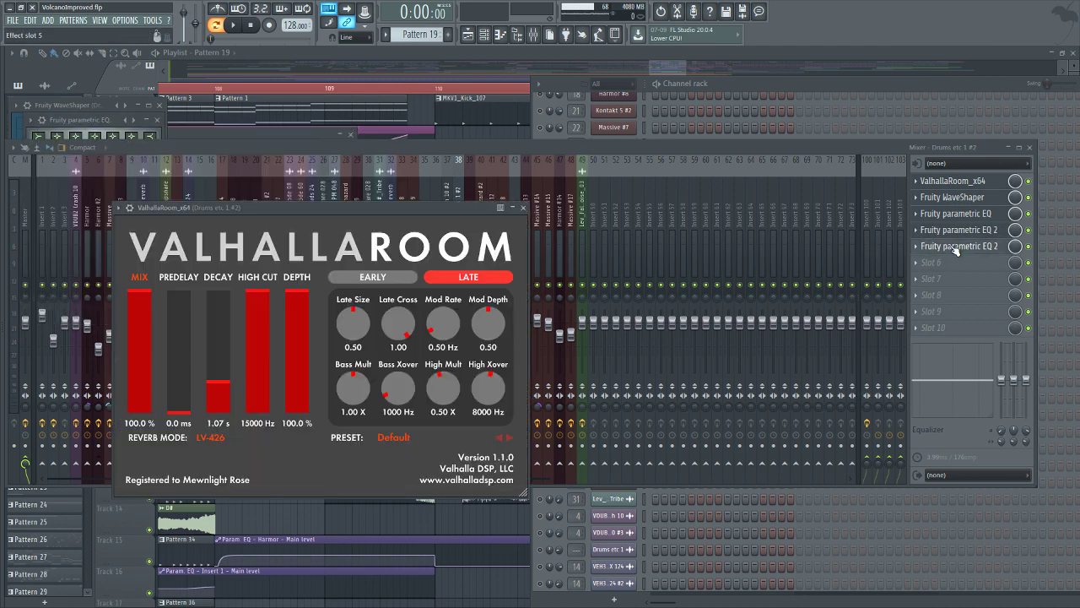
left_click(446, 147)
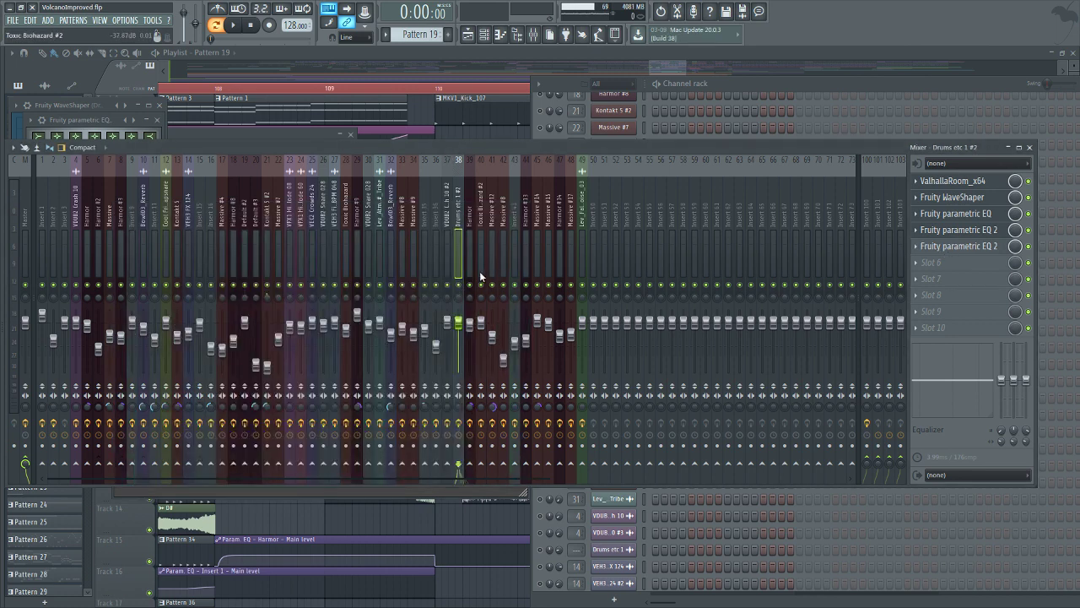
Play the song from bar 110 with mixer track 38 soloed, and stop playback.
left_click(440, 56)
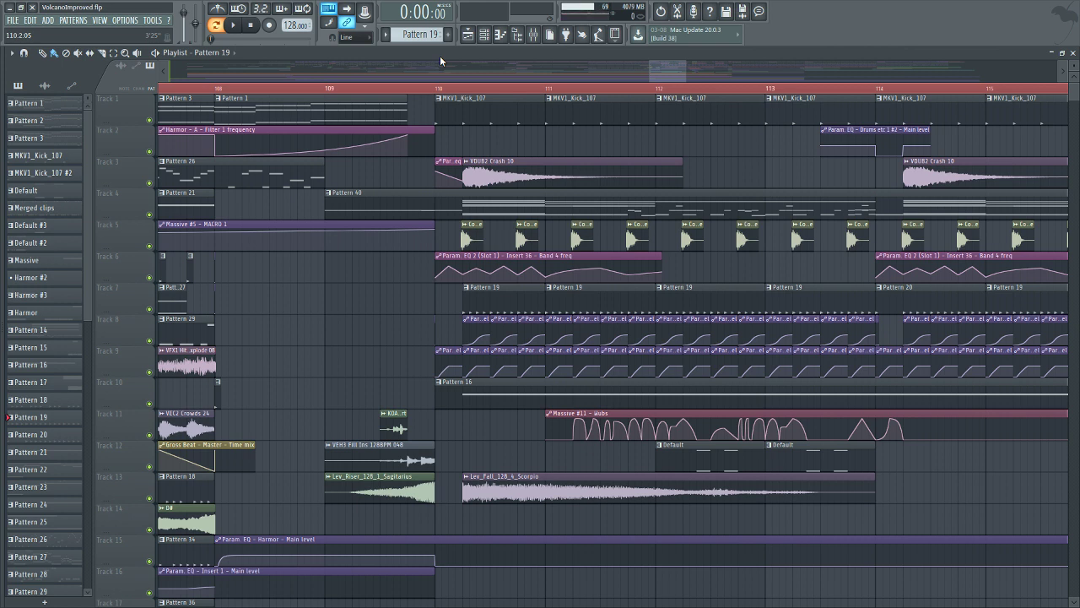
left_click(437, 88)
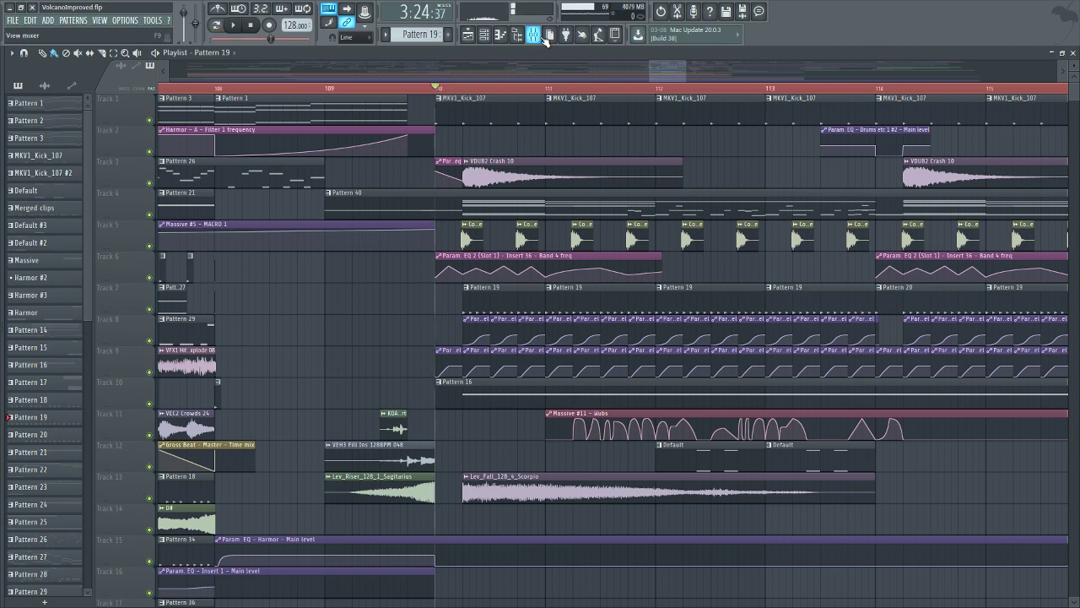
left_click(533, 34)
left_click(233, 25)
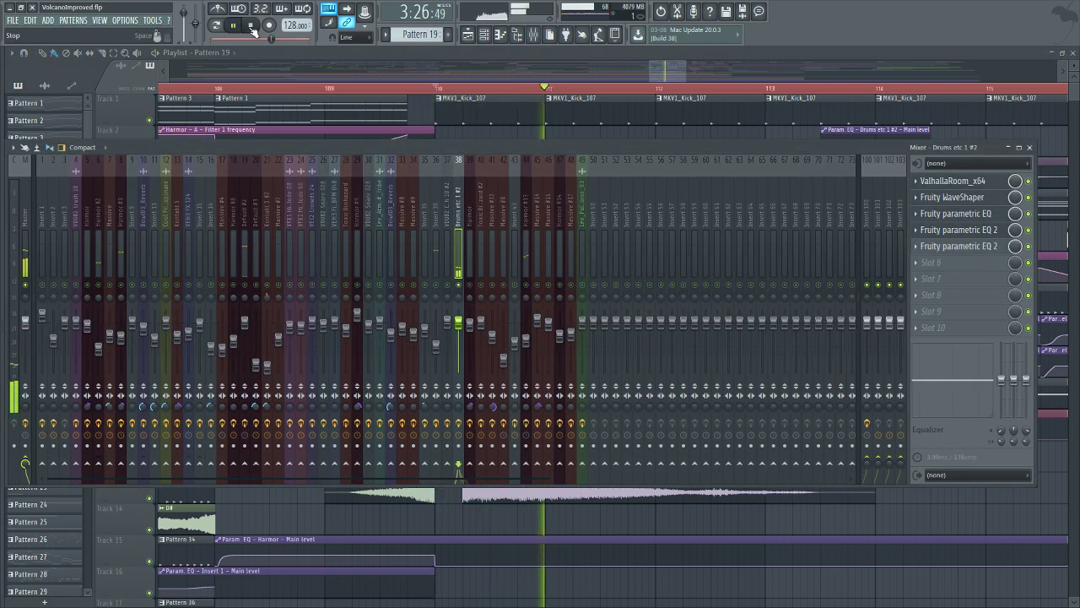
left_click(252, 29)
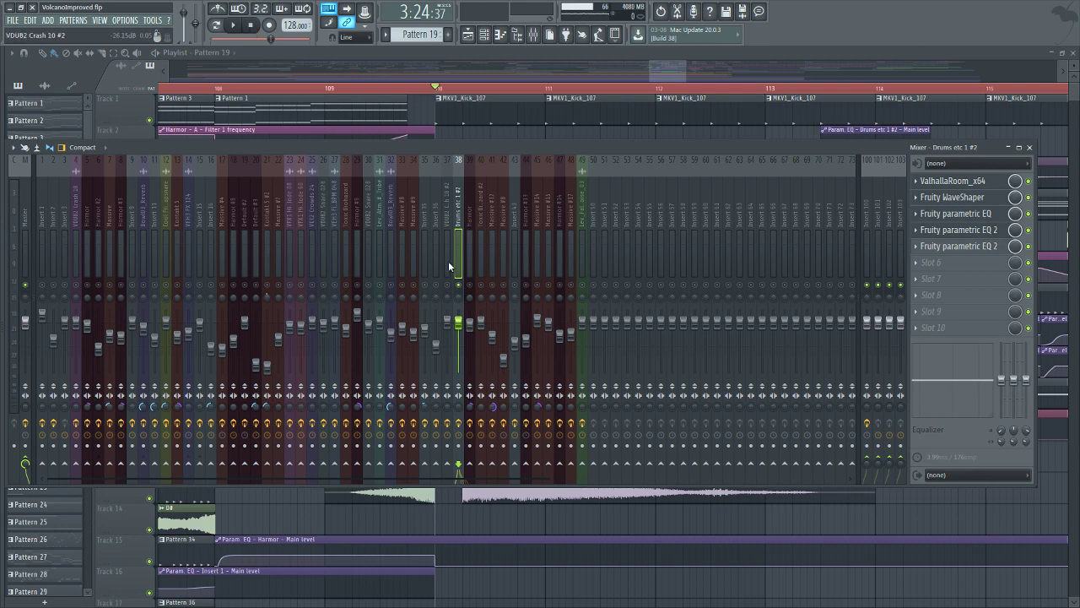
Bring bars 110 to 117 into view in the playlist and play from just before bar 112.
key("F9")
scroll(535, 385, "right", 3)
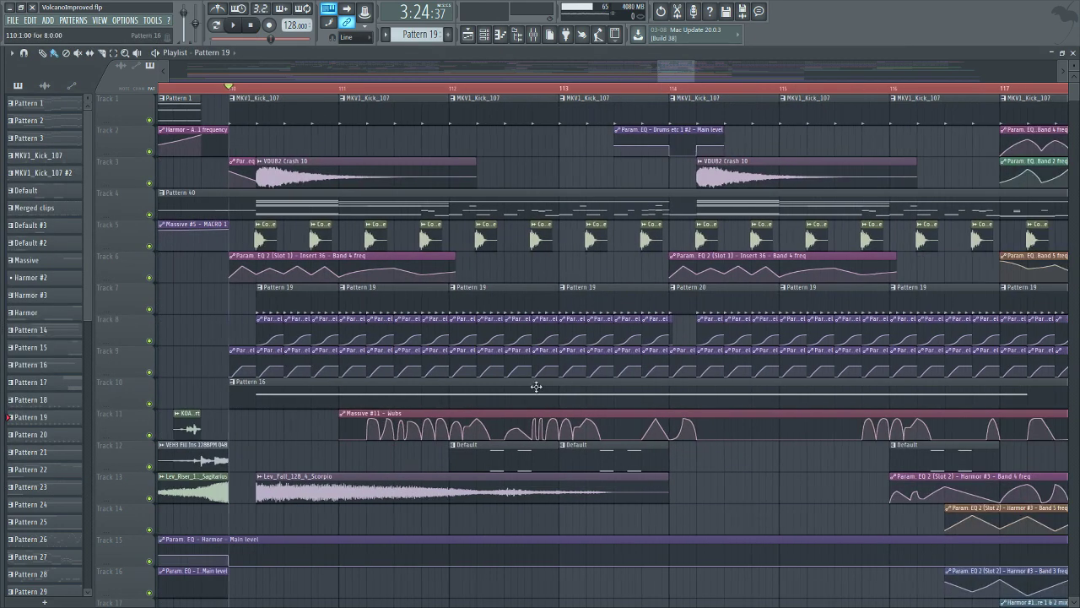
scroll(454, 480, "down", 1)
scroll(380, 471, "up", 1)
left_click(444, 87)
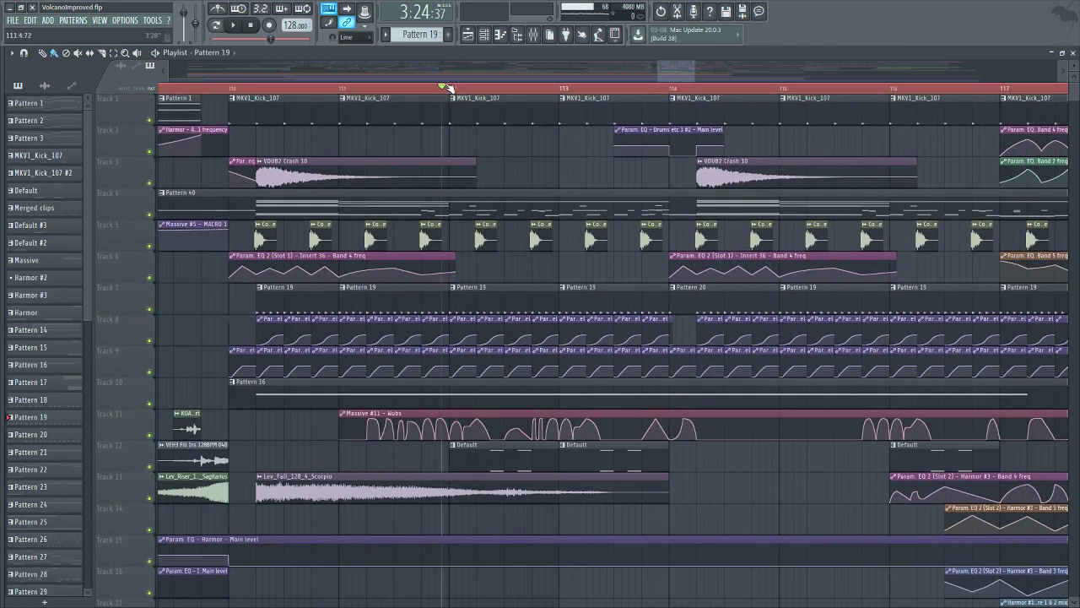
key("space")
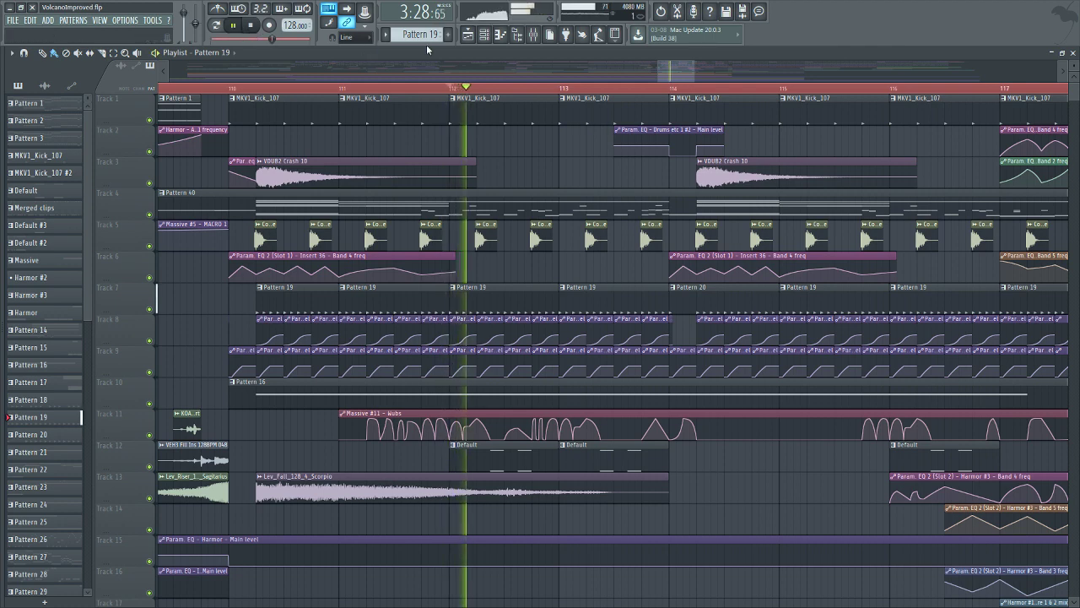
Turn all mixer tracks and channel rack channels back on, close the open windows and play the drop.
left_click(532, 35)
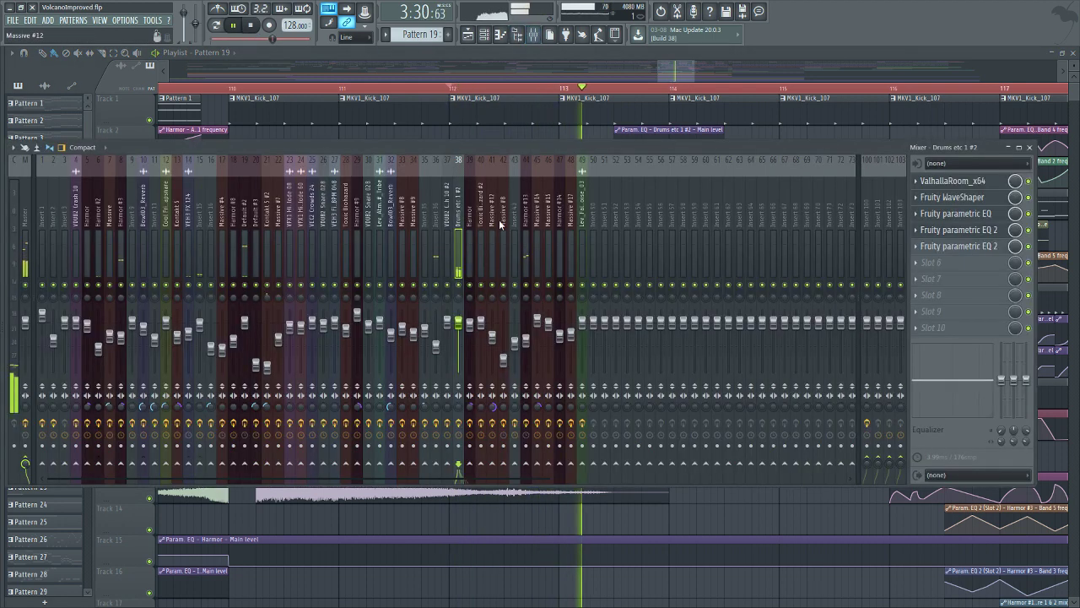
left_click(483, 34)
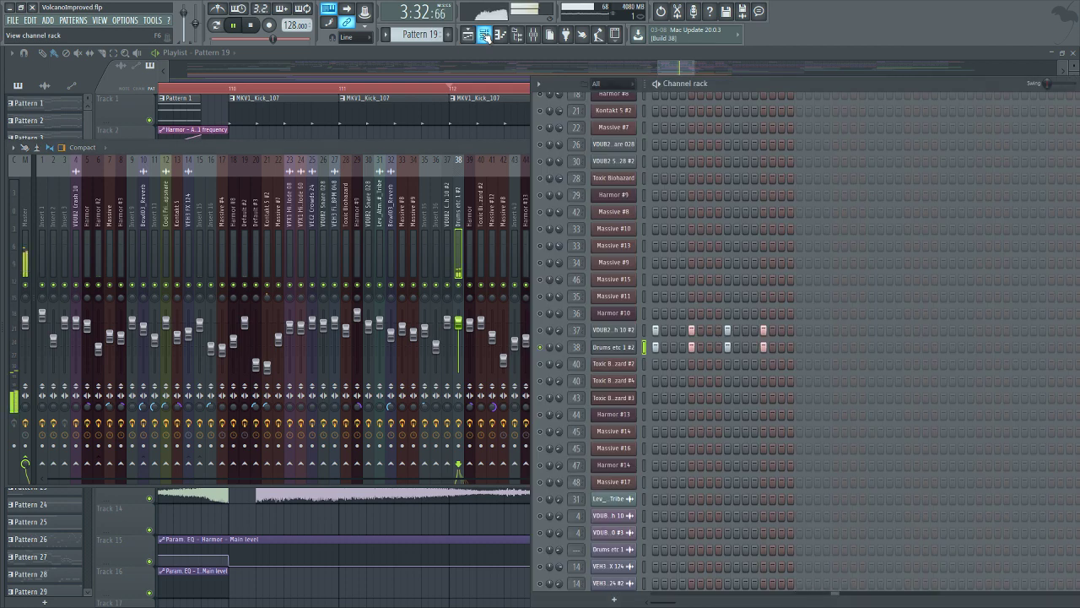
right_click(545, 350)
left_click(552, 357)
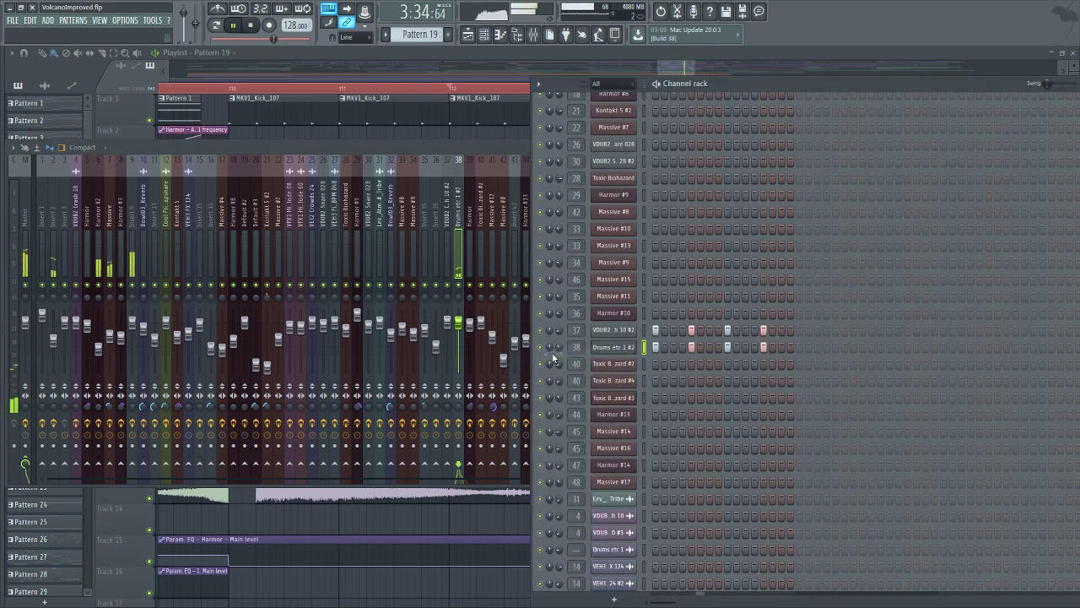
key("F12")
left_click(234, 26)
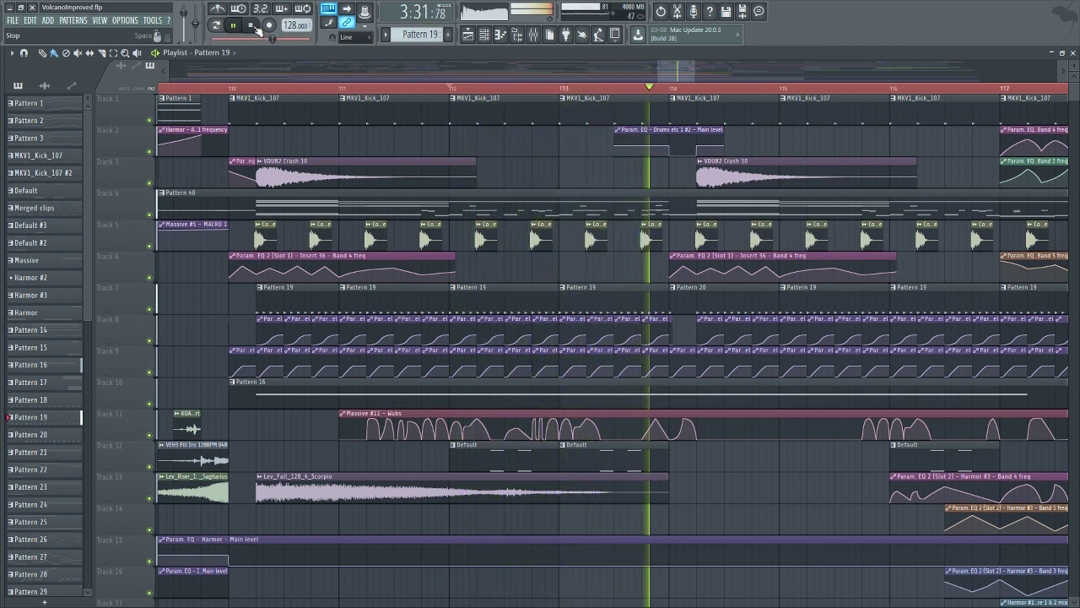
Stop playback, set the position to bar 112, and audition the Default pattern's notes in the piano roll in pattern mode.
left_click(255, 26)
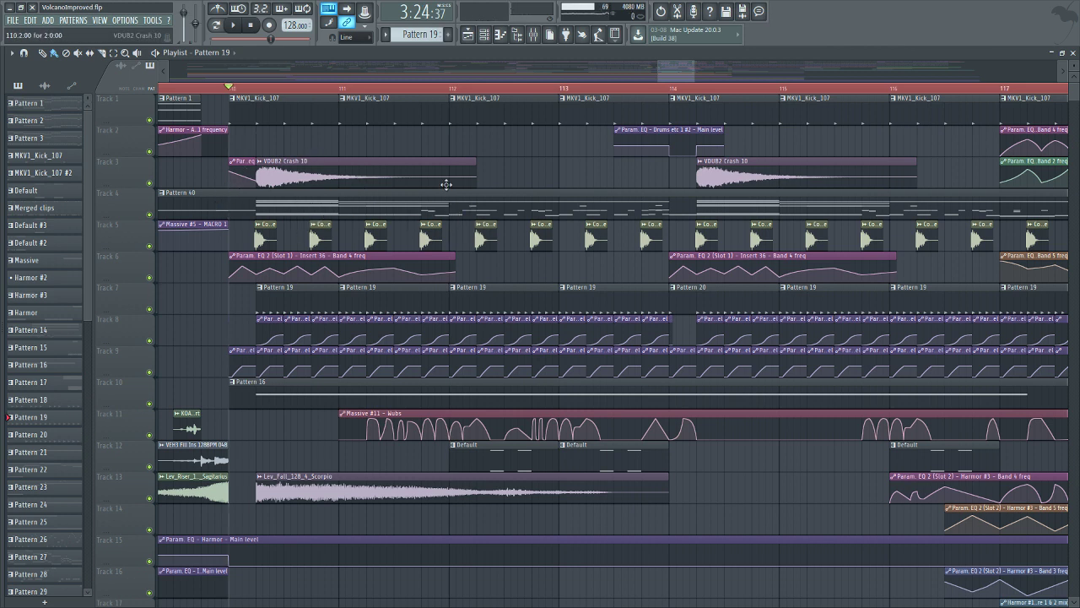
left_click(452, 89)
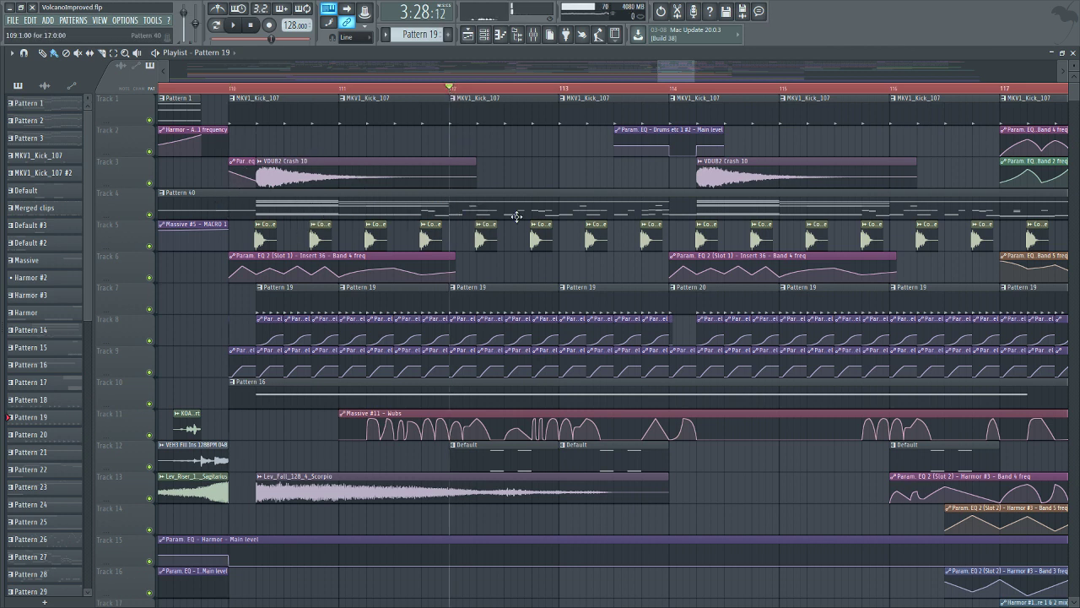
double_click(497, 457)
left_click(218, 27)
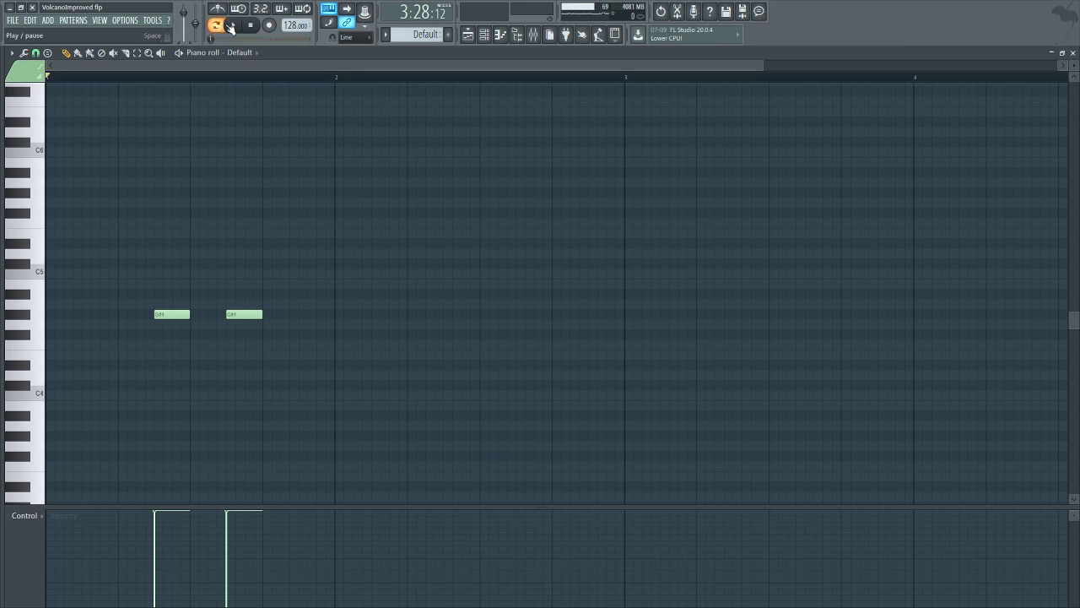
left_click(233, 25)
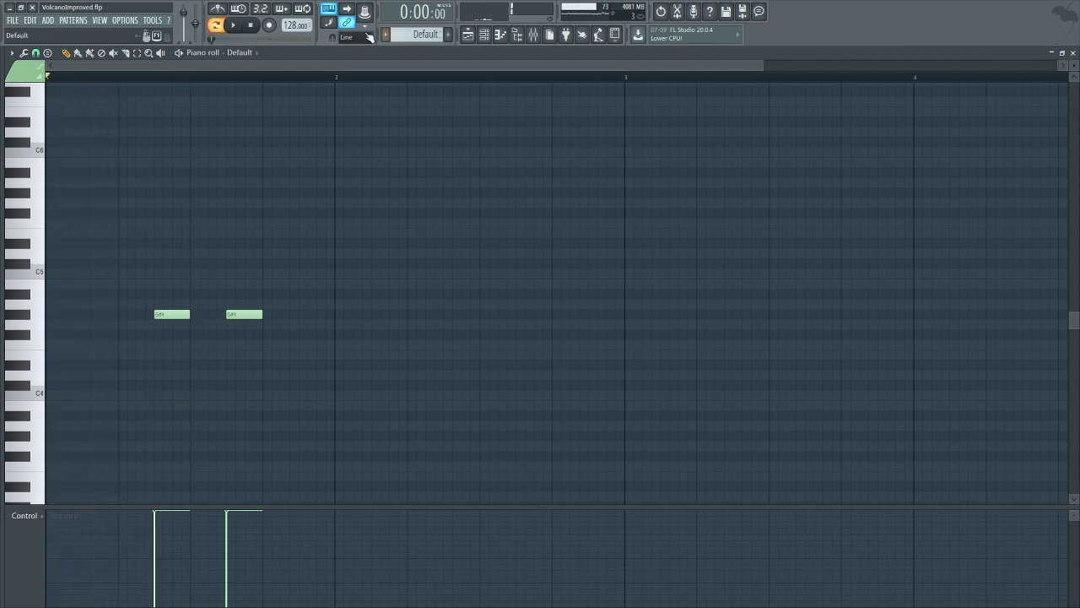
Return to the playlist and play the Default pattern on its own once more, and stop it.
left_click(467, 34)
left_click(489, 89)
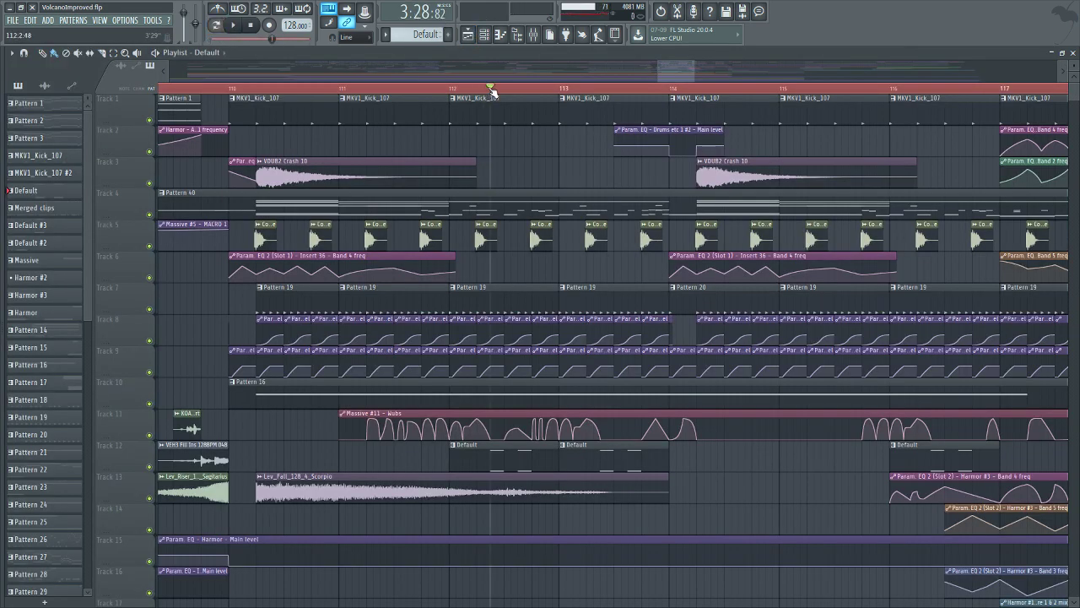
left_click(217, 26)
left_click(234, 25)
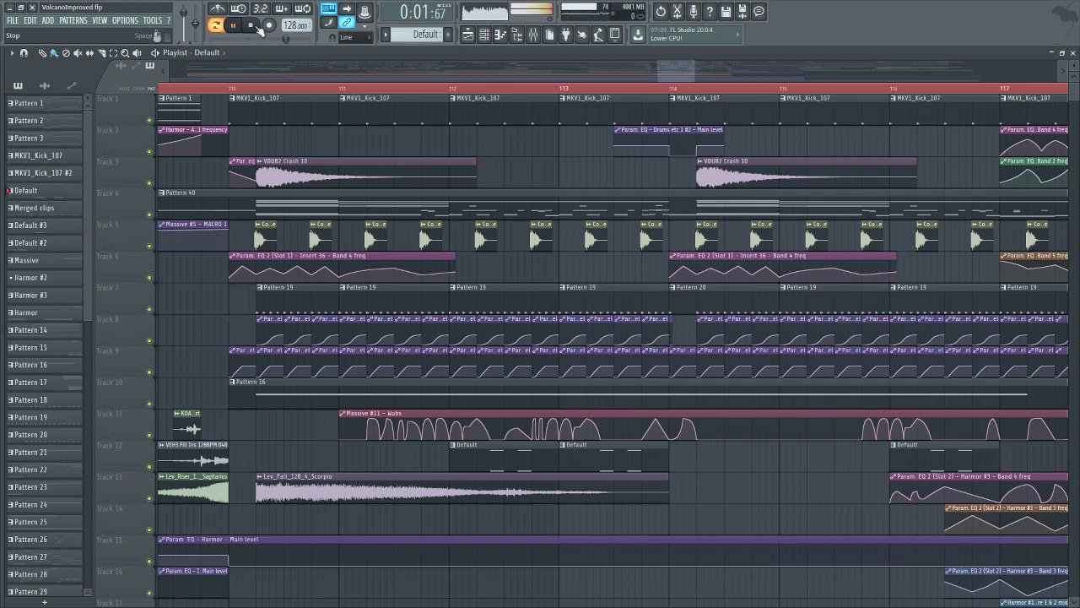
left_click(250, 25)
Play the full song from the start of bar 112 and stop playback.
left_click(447, 89)
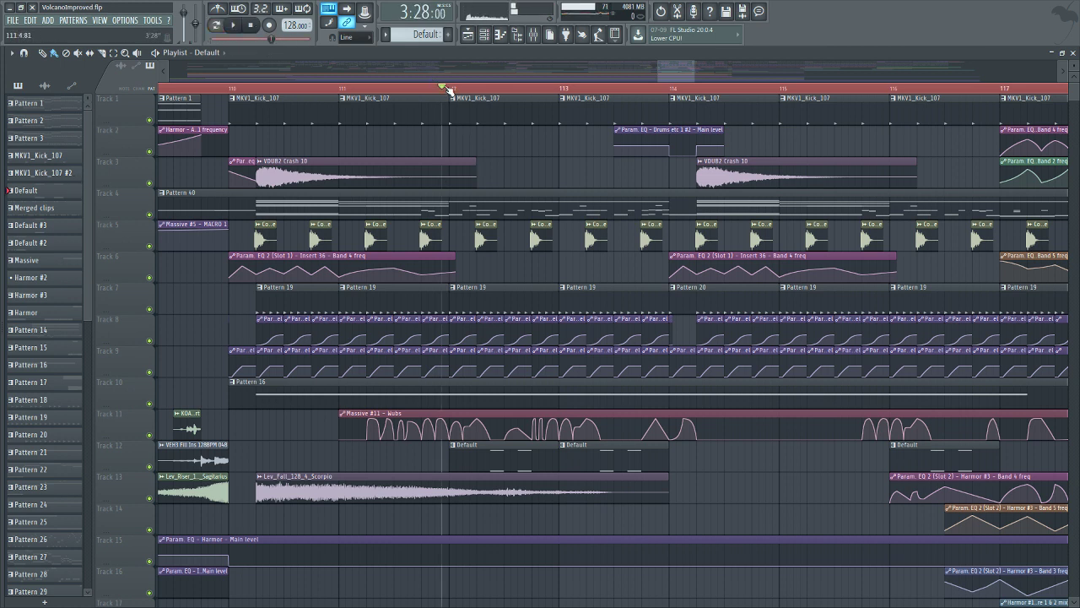
left_click(449, 89)
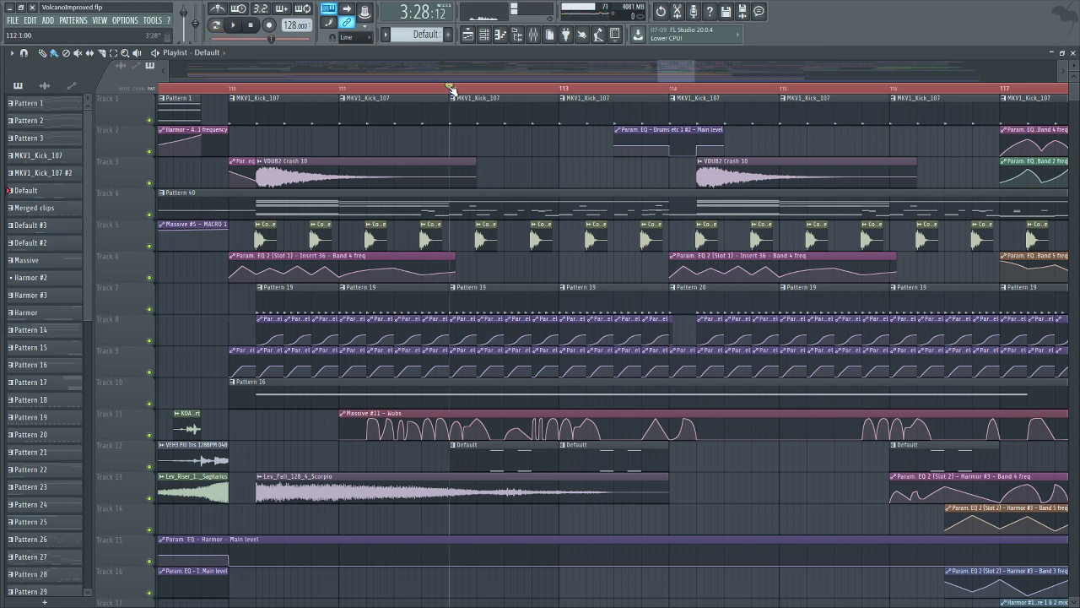
left_click(236, 26)
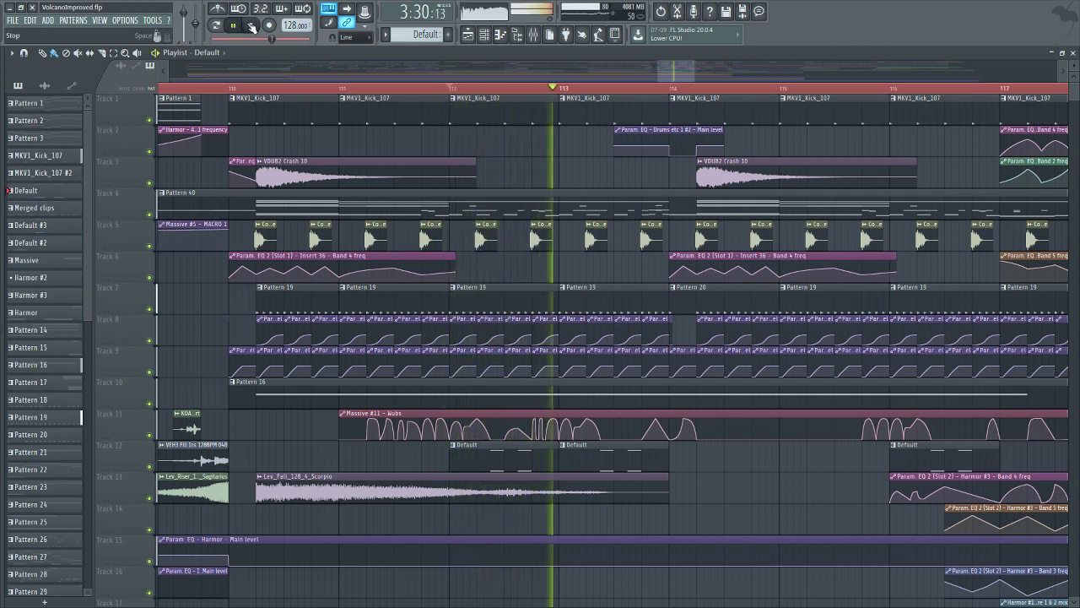
left_click(253, 26)
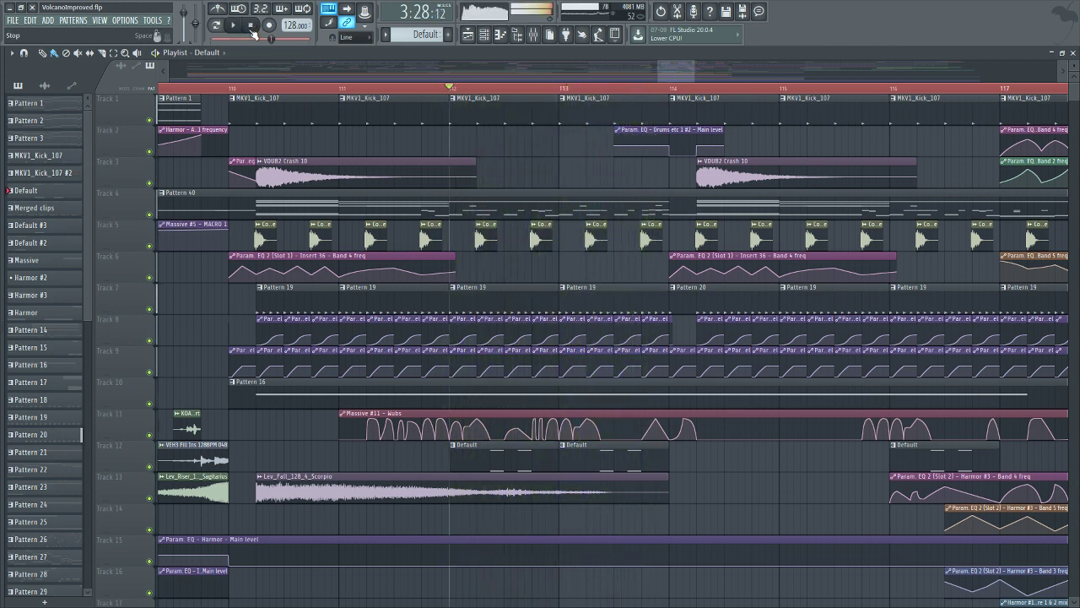
Inspect Pattern 40's Toxic Biohazard #3 synth and view the Toxic Biohazard #2 notes in the piano roll.
left_click(484, 34)
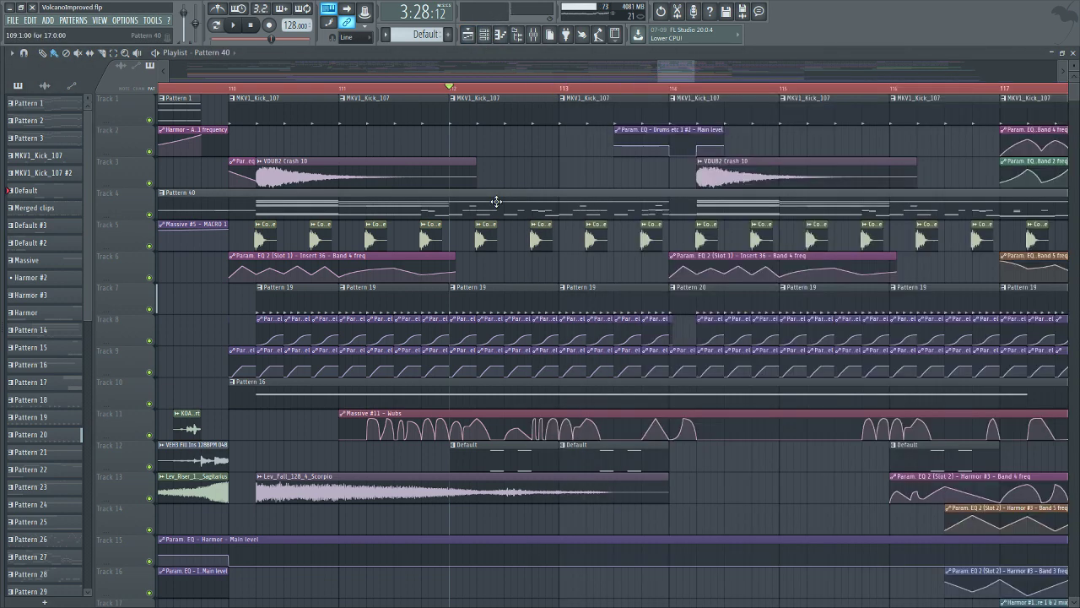
left_click(468, 33)
left_click(467, 34)
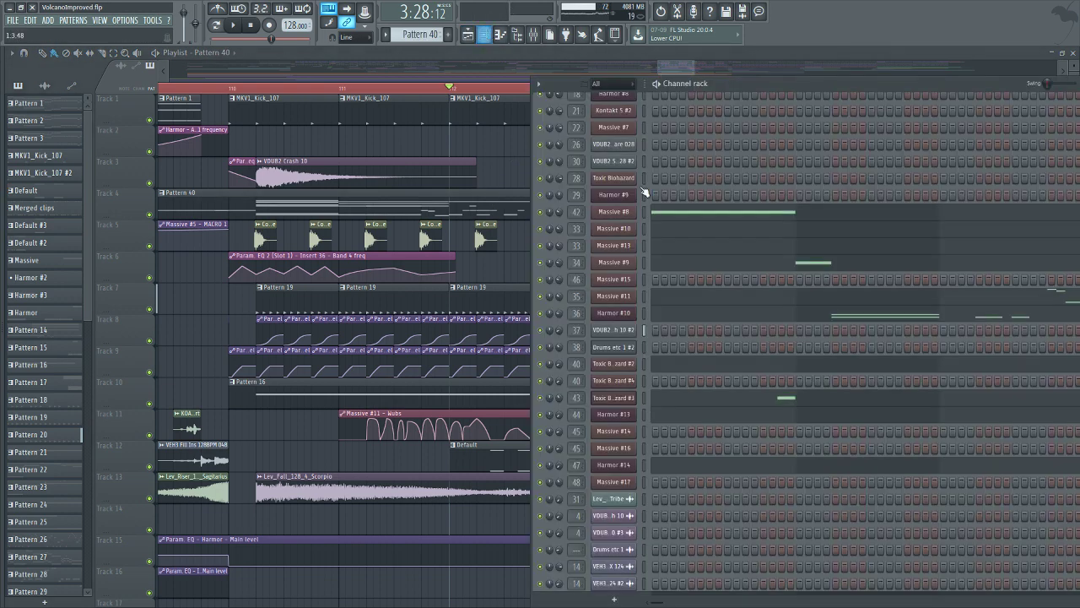
left_click(628, 398)
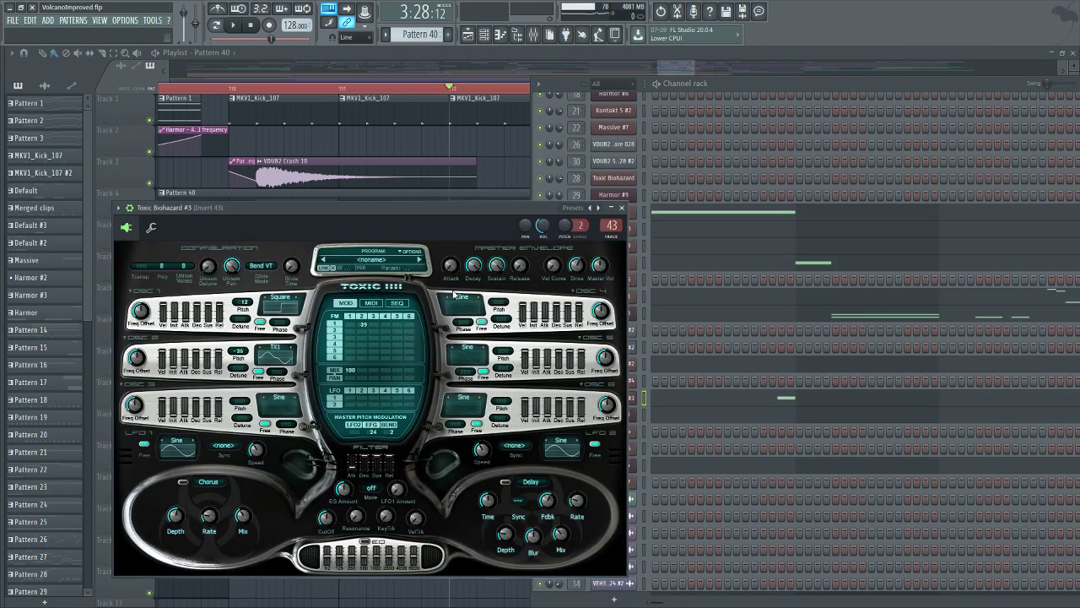
left_click_drag(437, 200, 400, 179)
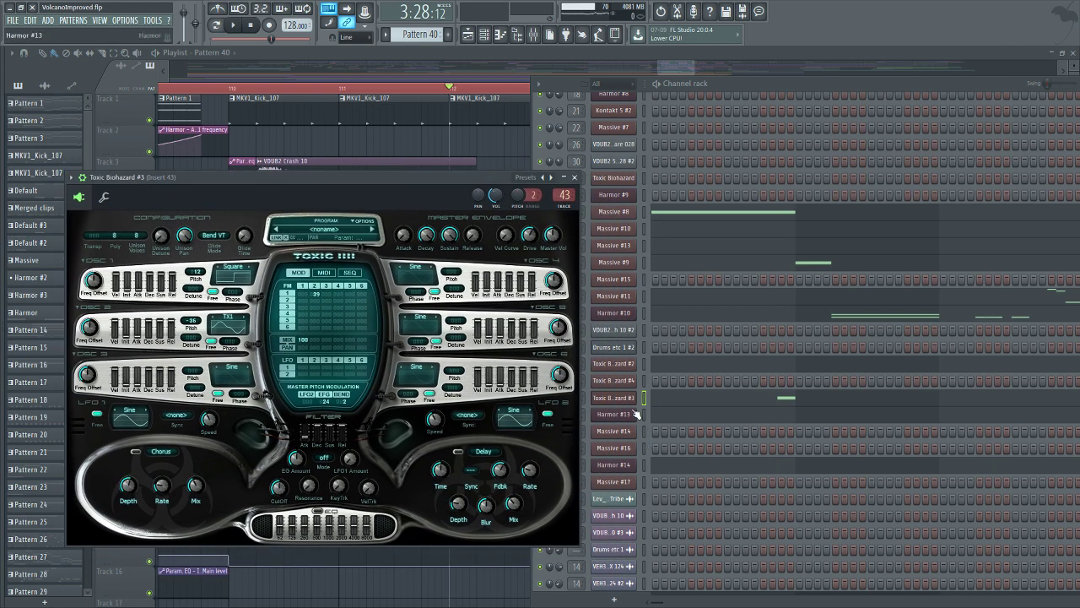
right_click(624, 365)
left_click(672, 364)
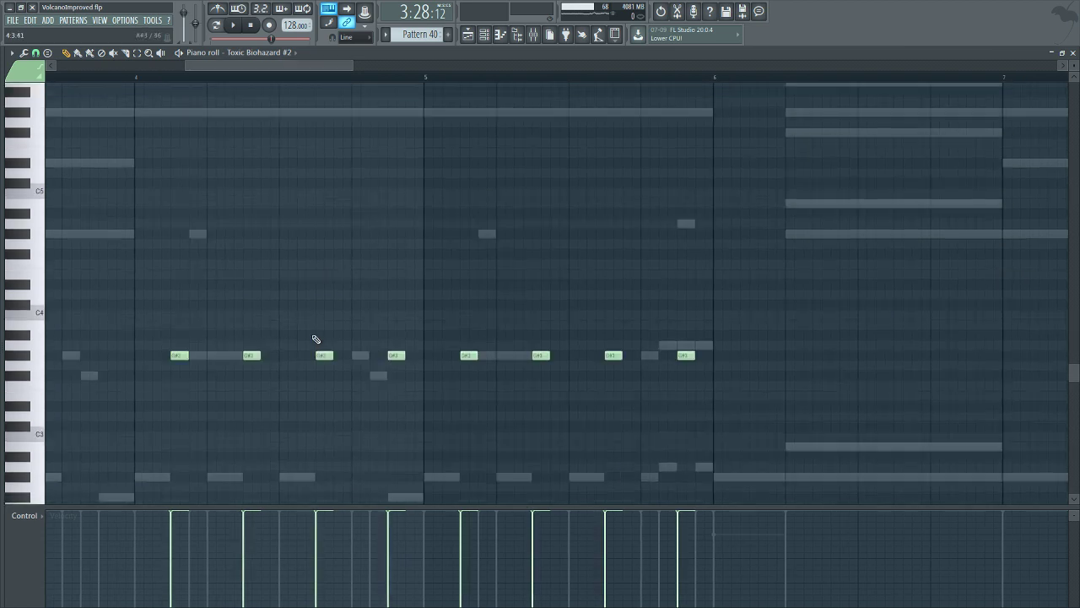
Solo mixer track 43 while playing from bar 112, and turn all mixer tracks back on.
left_click(518, 33)
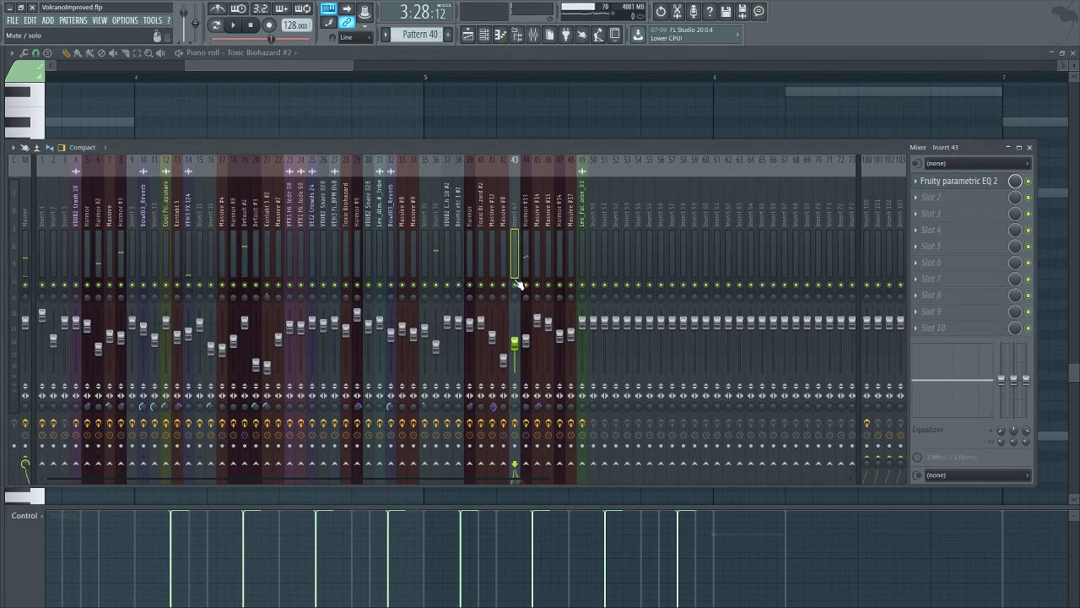
right_click(517, 284)
left_click(235, 25)
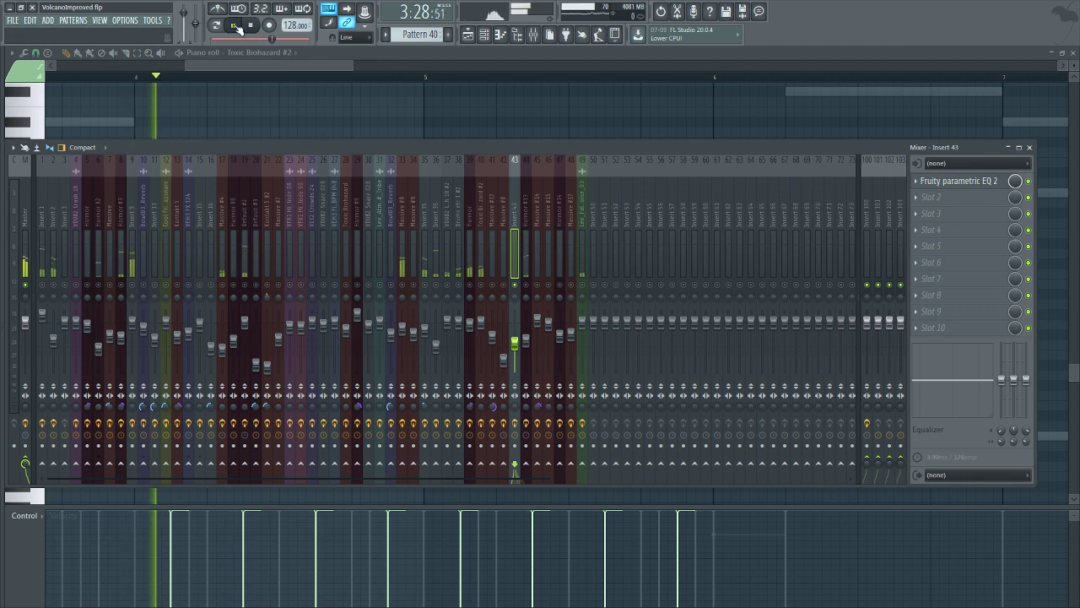
right_click(515, 284)
Open the Toxic Biohazard #2 synth from the channel rack and solo its mixer track 40 during playback.
key("F6")
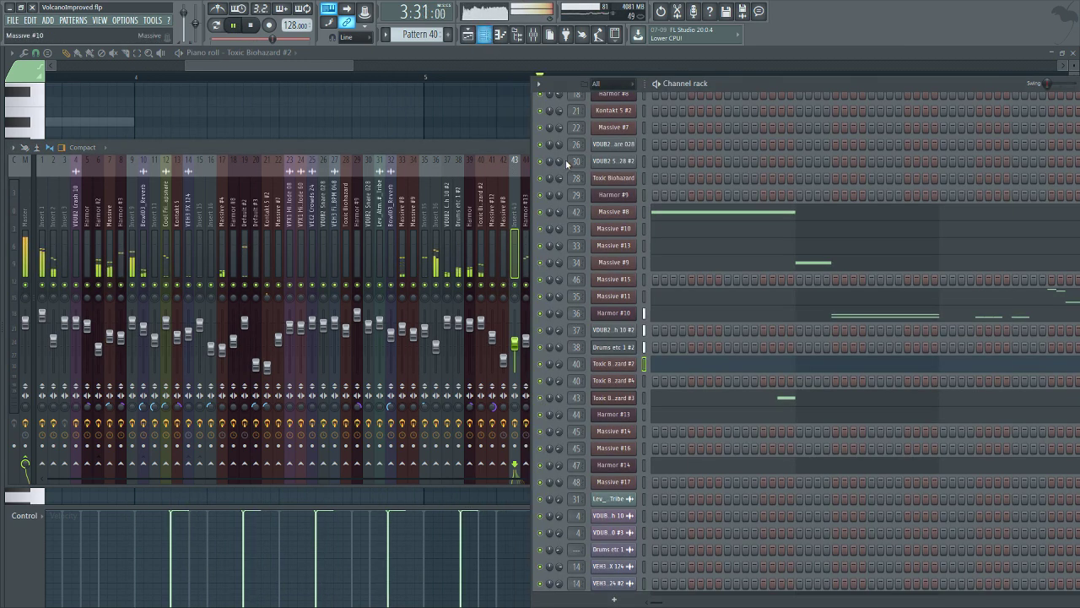
left_click(625, 363)
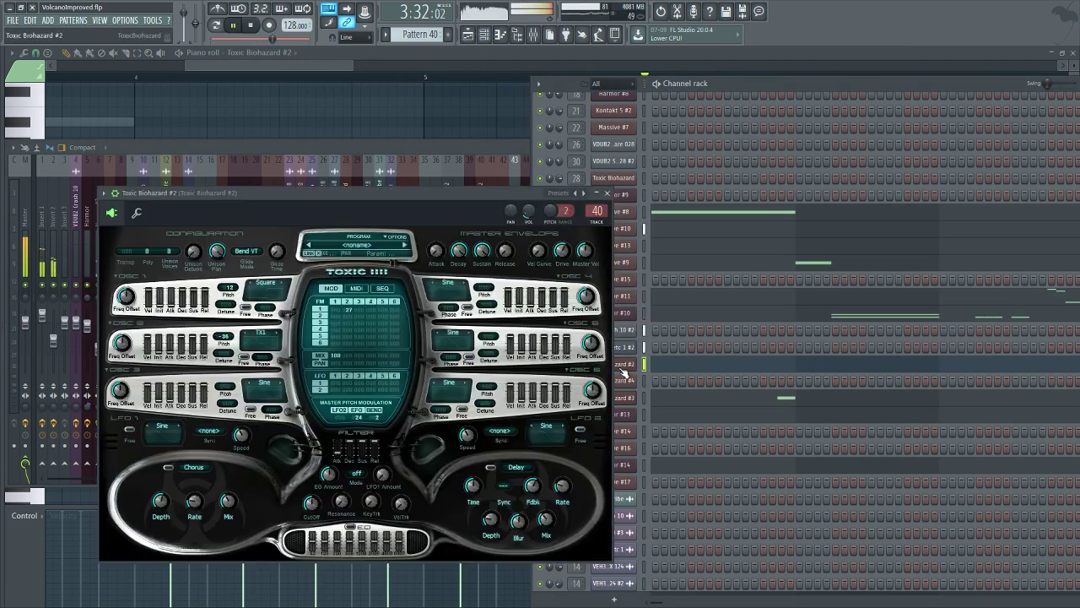
left_click(532, 36)
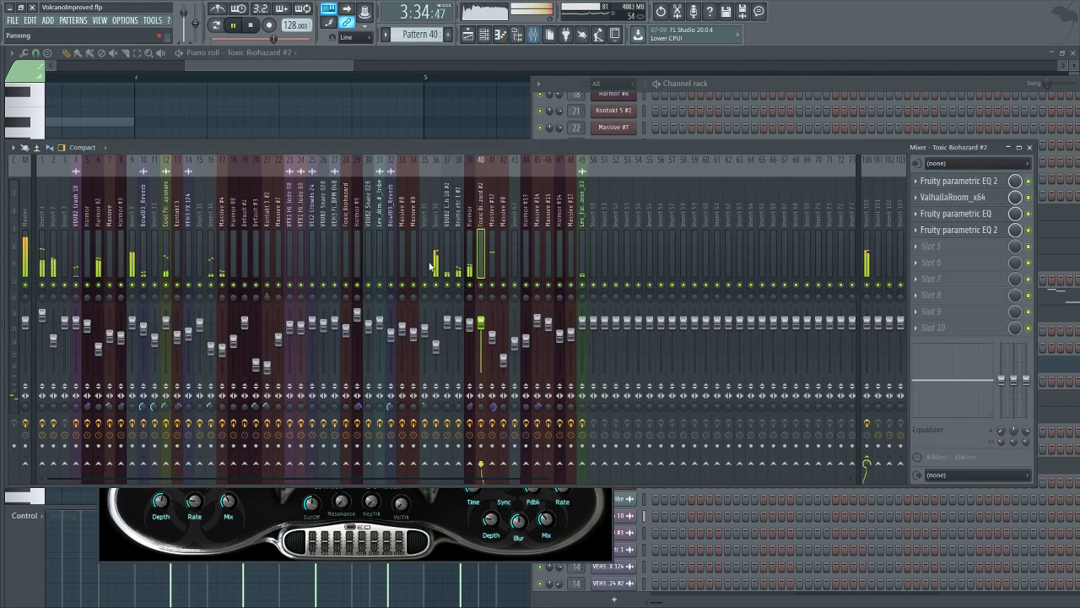
right_click(483, 285)
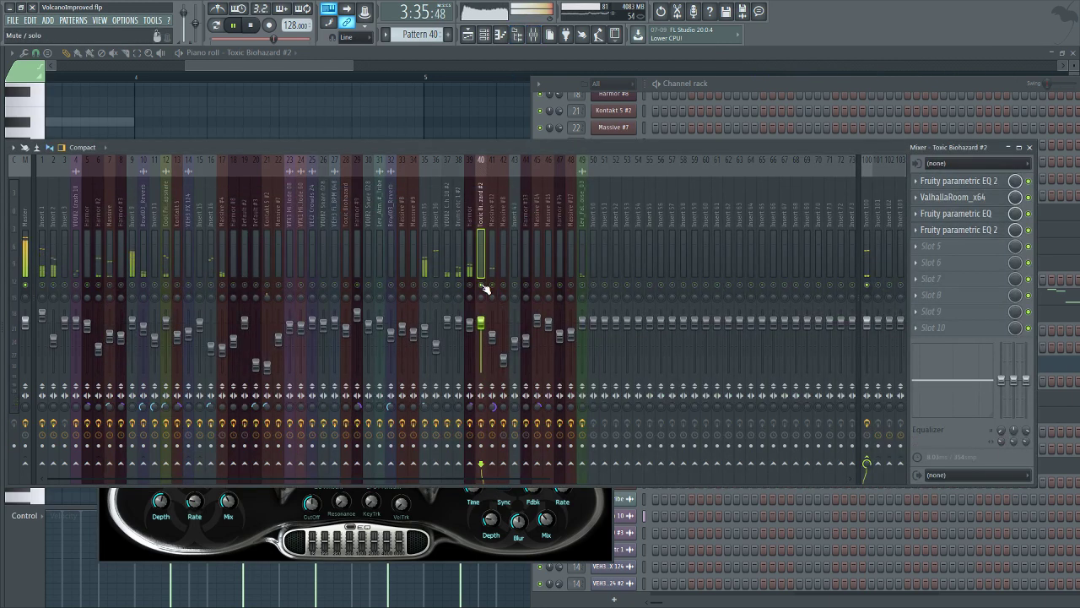
Stop playback and inspect the Toxic Biohazard #2 track's first Fruity parametric EQ 2 and the synth's settings.
left_click(251, 28)
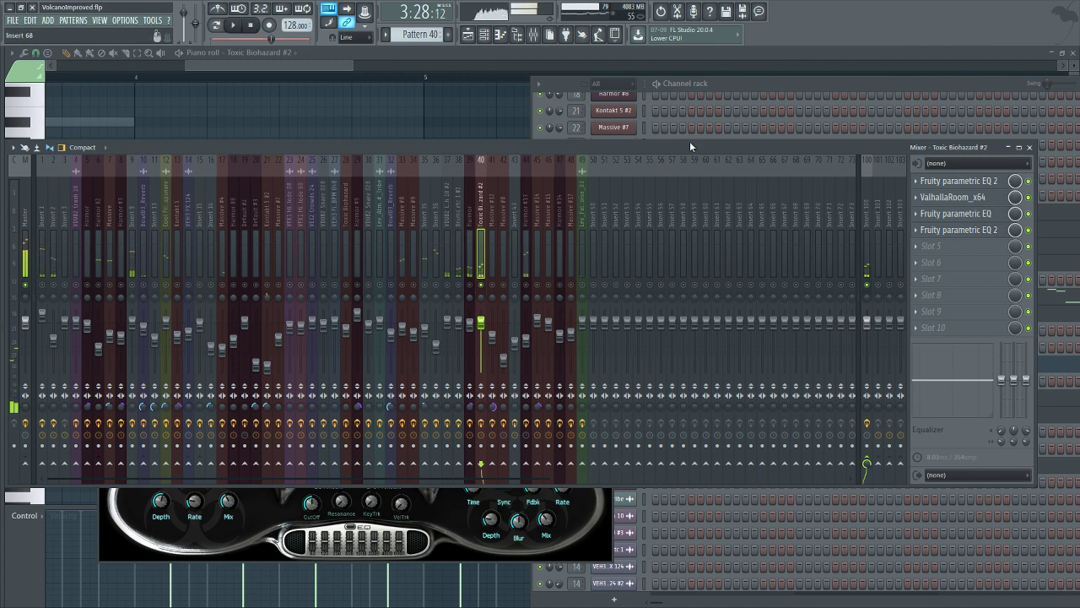
left_click(951, 181)
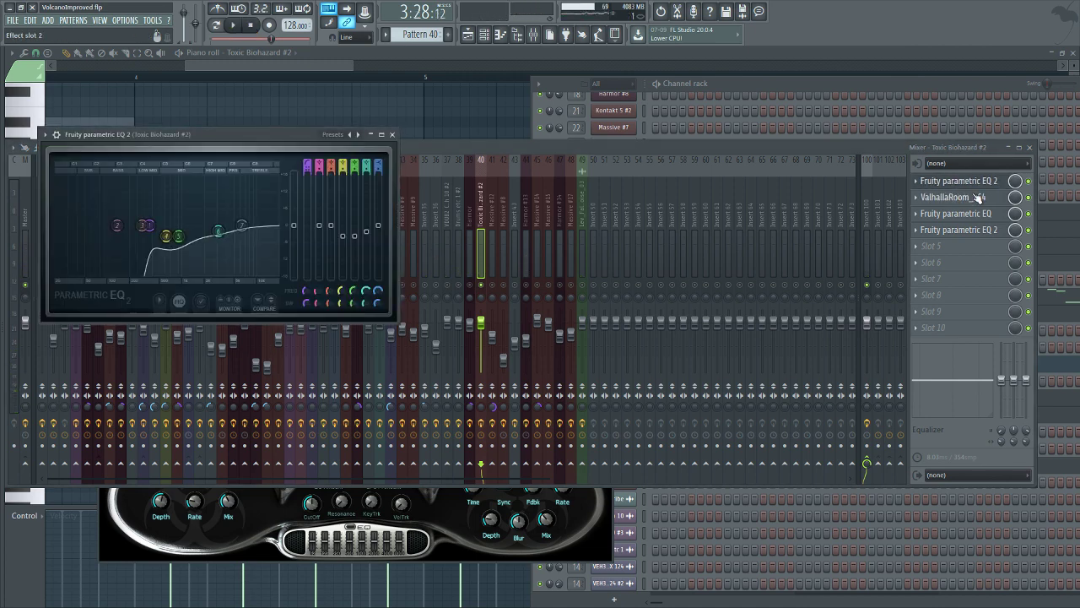
left_click(437, 552)
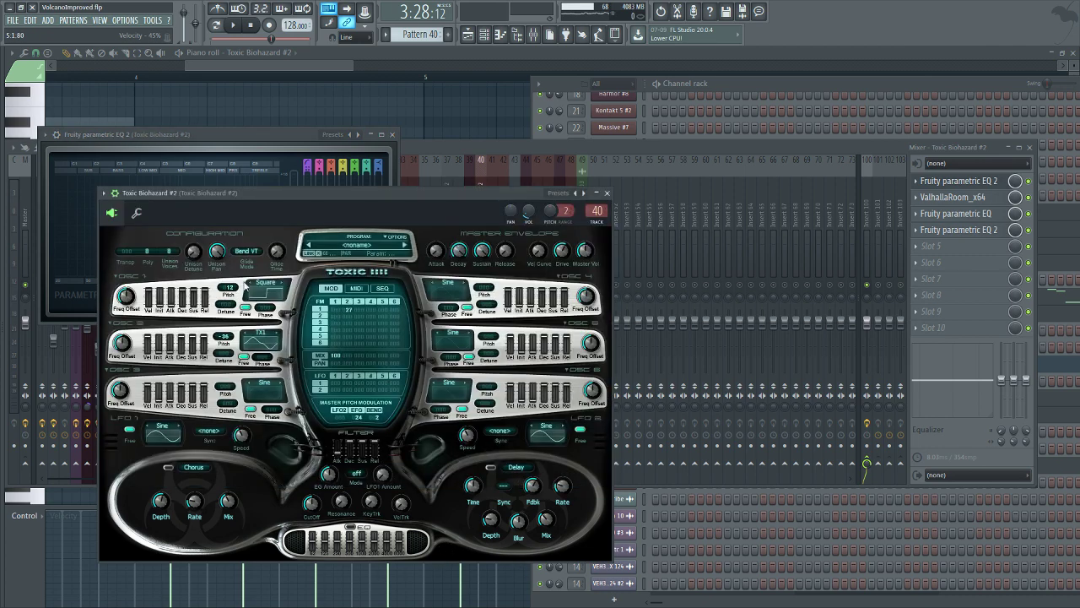
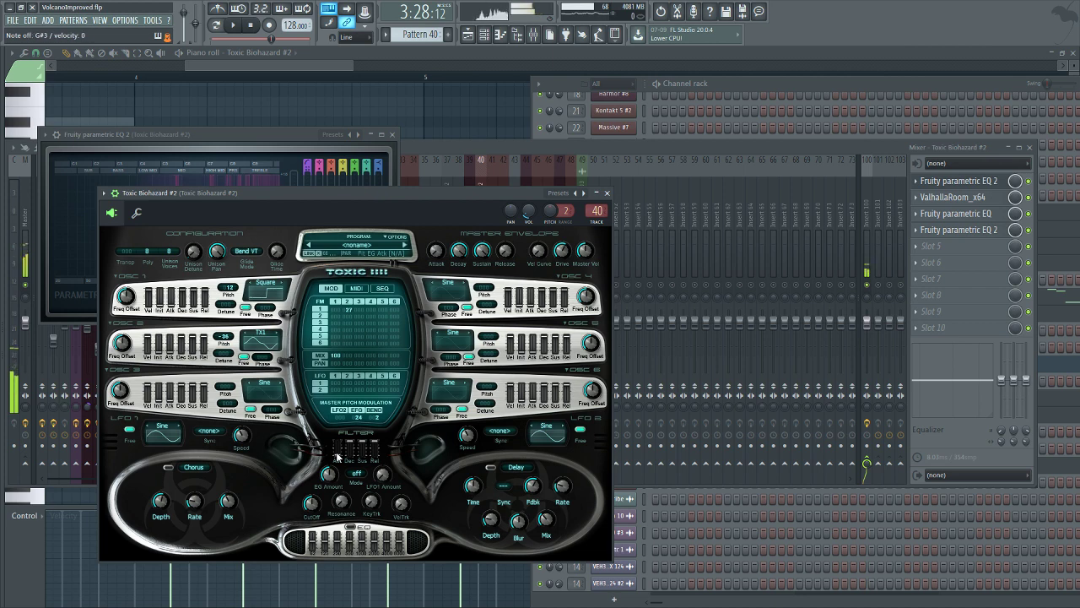
Revert the project history to the last "Playlist move clip" entry, undoing the EG Atk knob tweak, and return to the playlist.
left_click(533, 34)
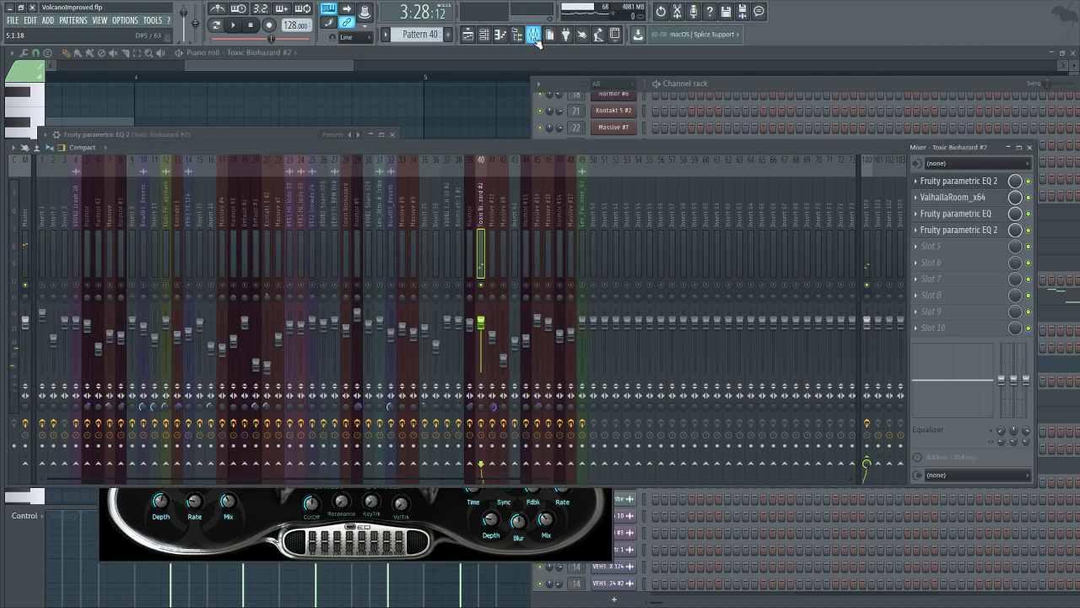
mouse_move(65, 433)
left_click(550, 34)
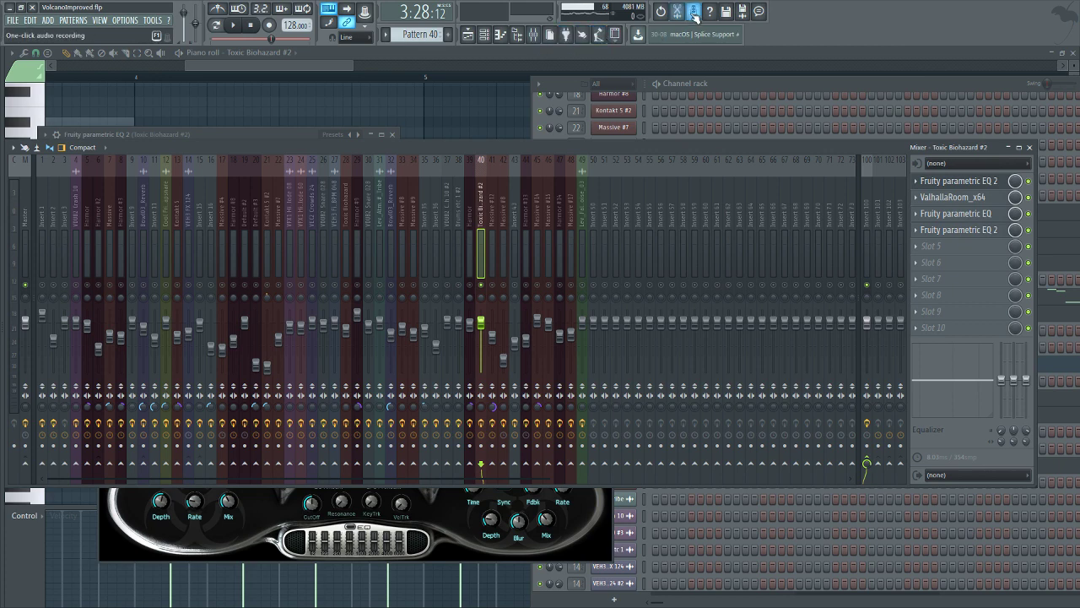
key("alt+F8")
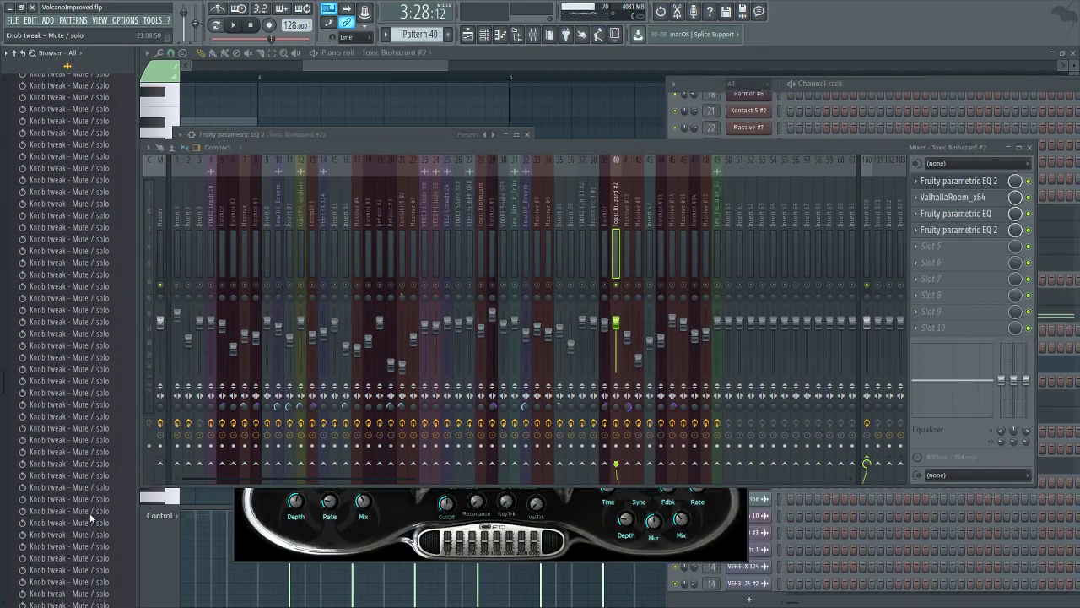
scroll(85, 461, "down", 5)
left_click(73, 344)
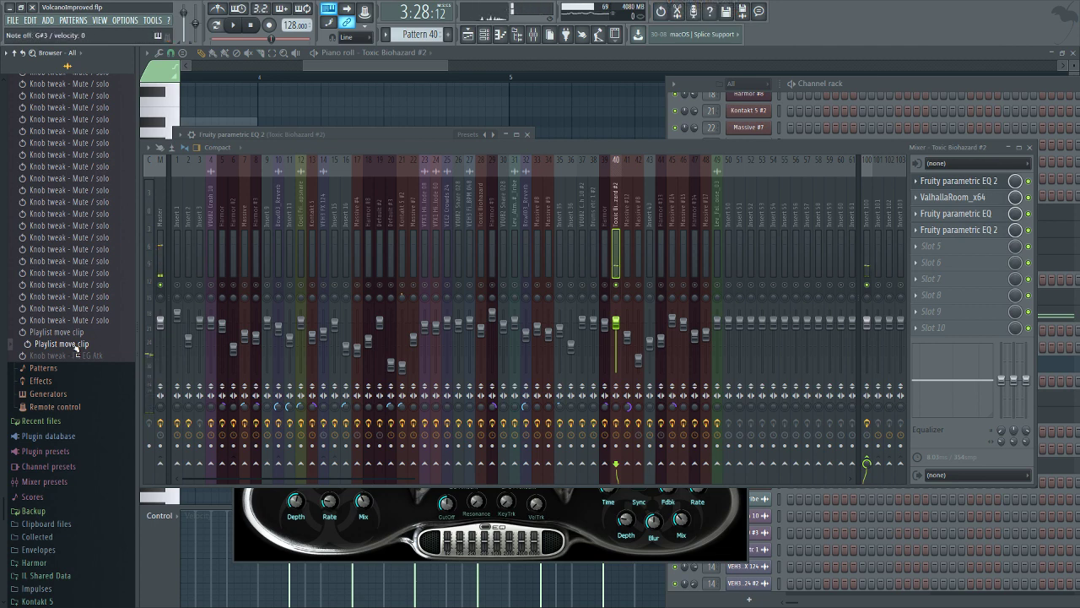
key("alt+F8")
key("F5")
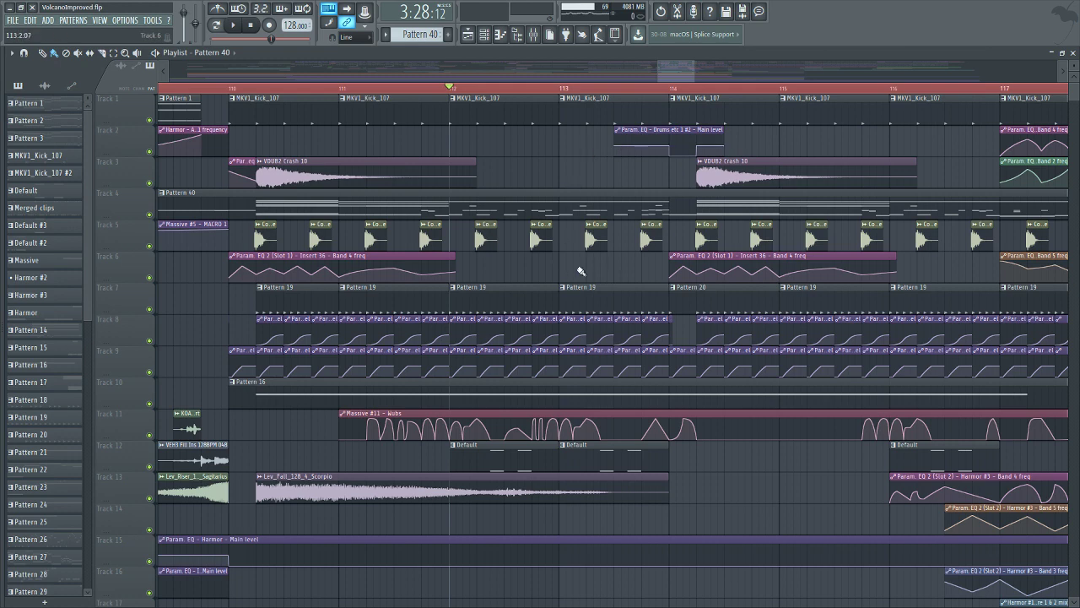
Play the drop from bar 112 with the Toxic Biohazard #2 mixer track soloed, and stop playback.
left_click(237, 24)
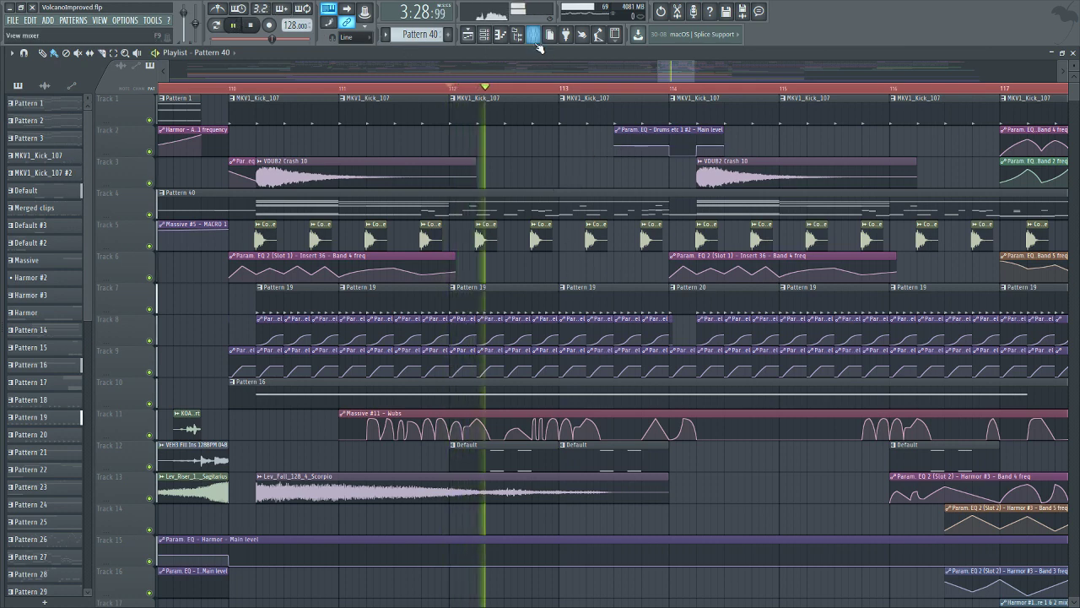
key("F9")
key("F9")
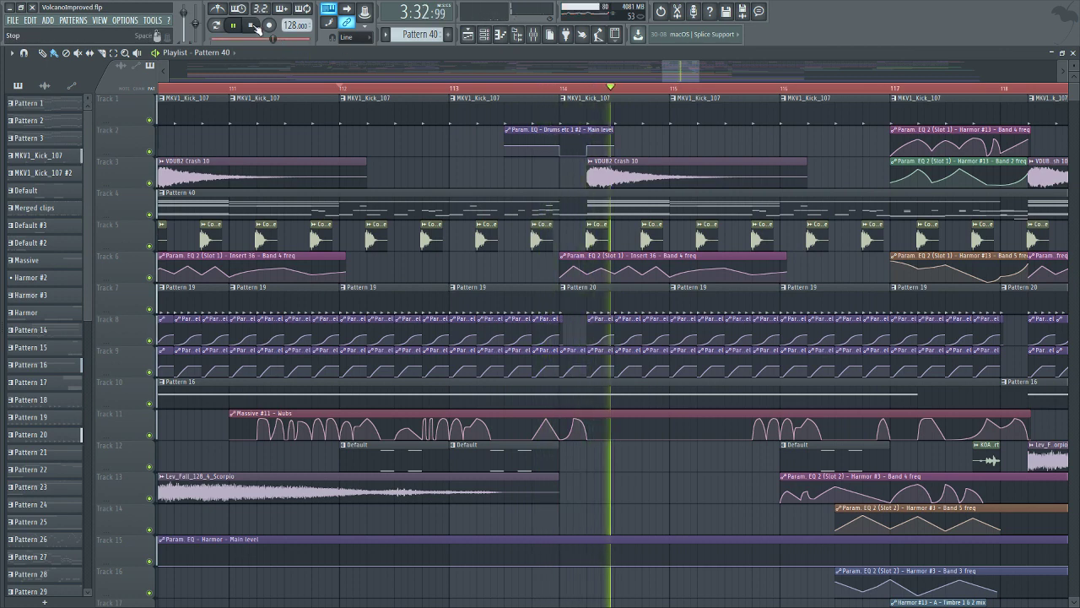
key("space")
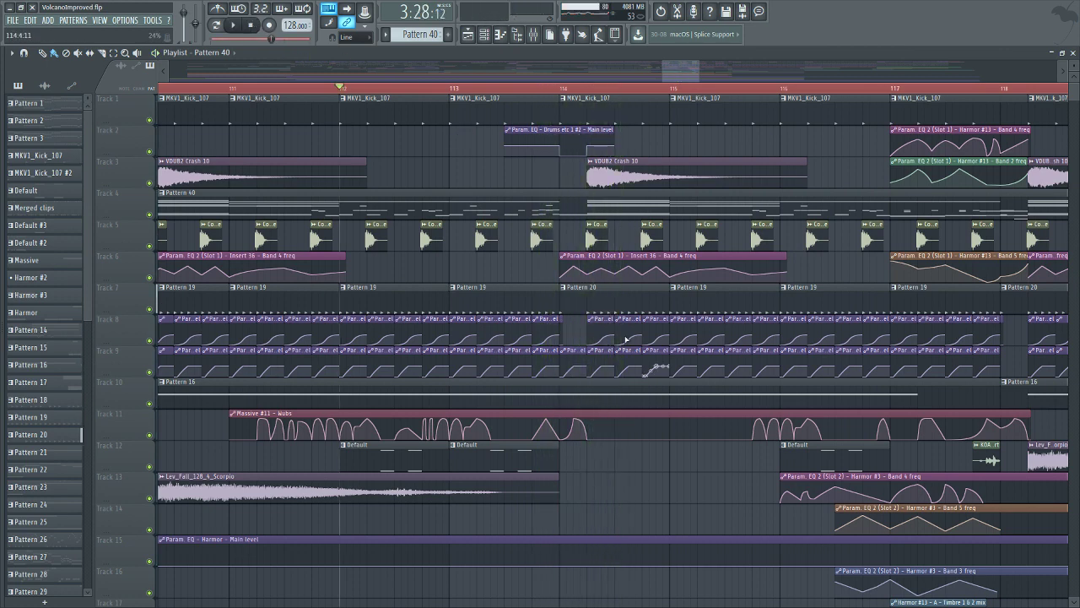
Set the song position to bar 114, turn all mixer tracks back on, and bring bars 113 to 120 into view.
left_click(560, 87)
left_click(534, 34)
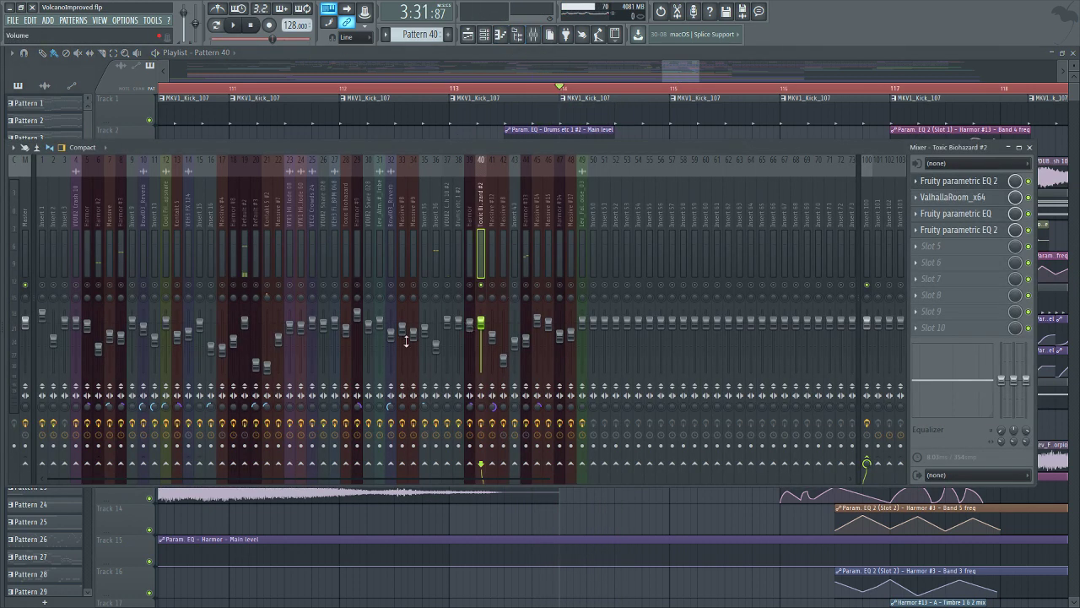
right_click(486, 284)
key("F9")
scroll(675, 74, "right", 2)
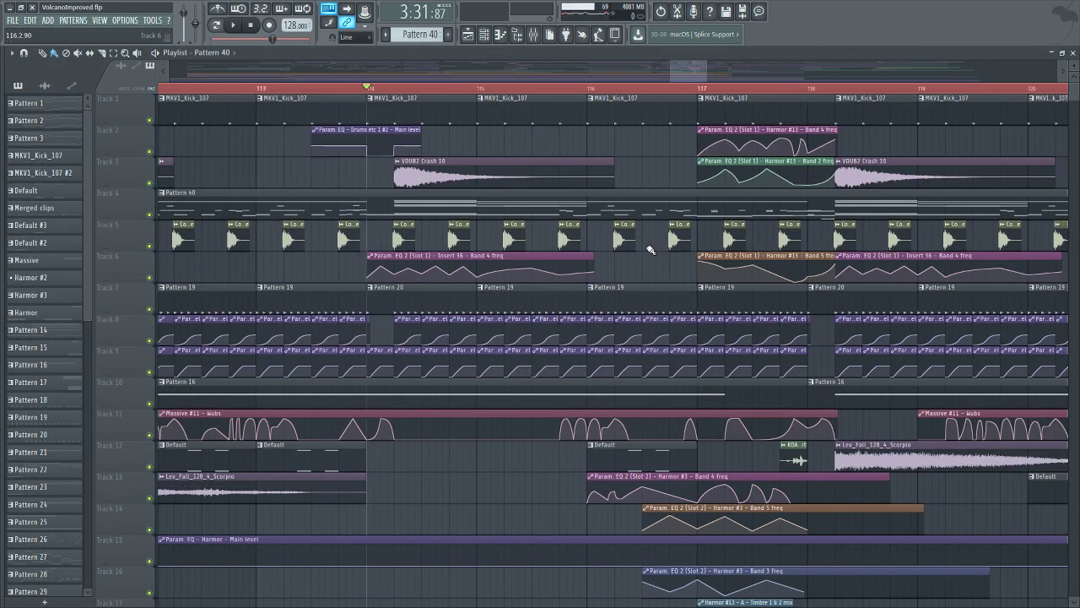
Play the drop briefly from bar 114, stop it, and set the song position to the second beat of bar 114.
scroll(651, 72, "left", 4)
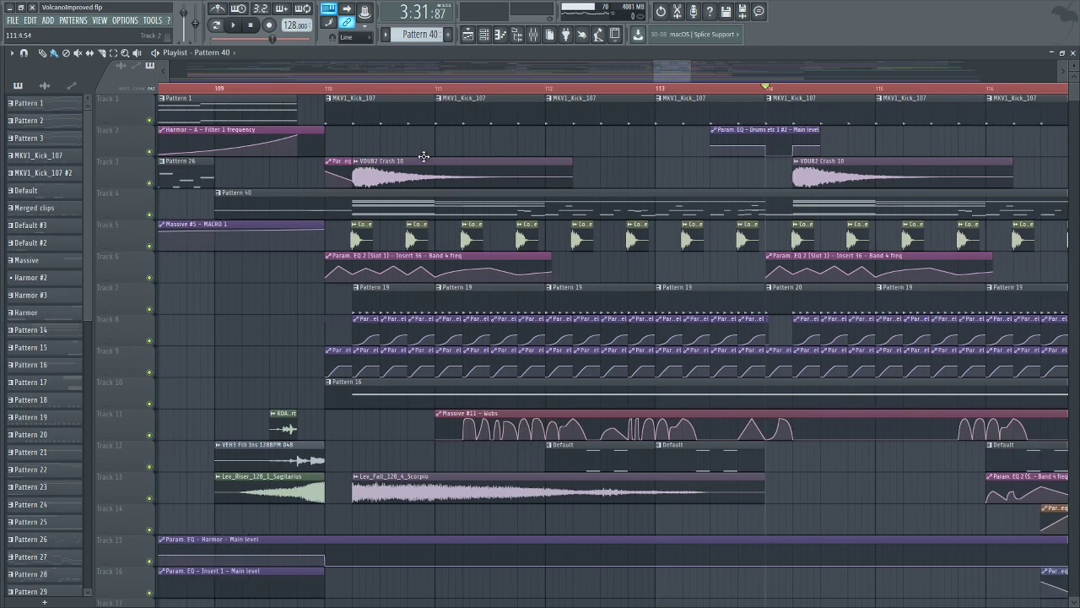
scroll(667, 75, "right", 2)
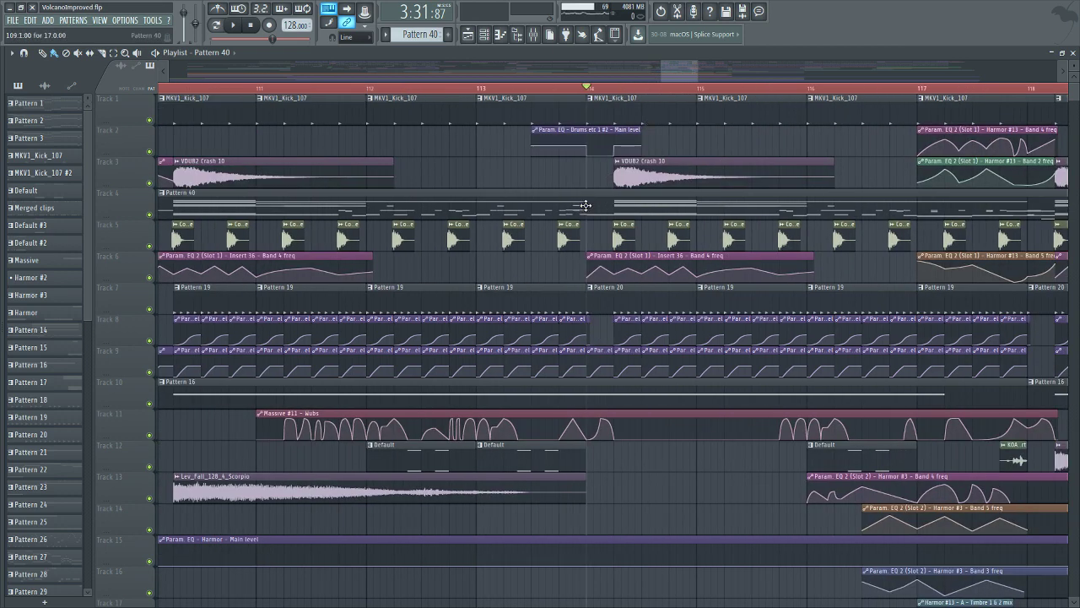
left_click(241, 28)
left_click(250, 25)
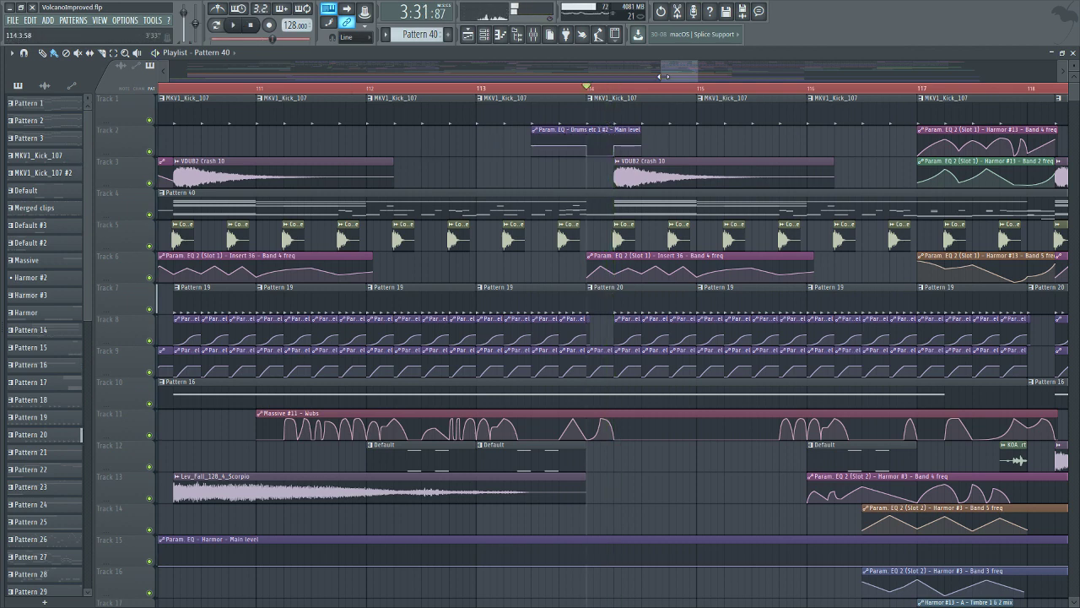
left_click_drag(672, 77, 676, 77)
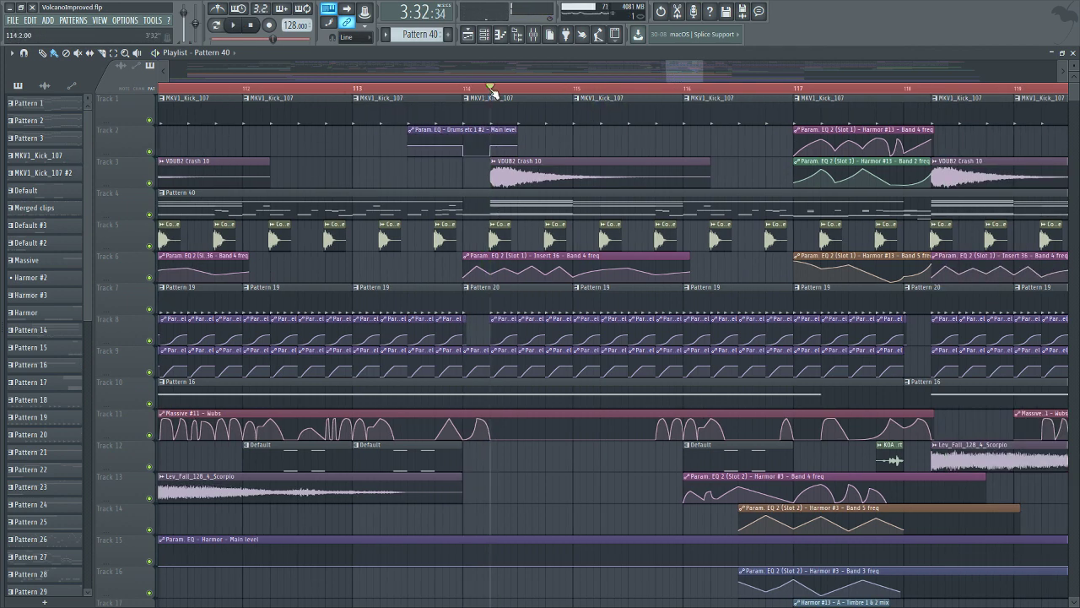
Inspect the Harmor settings of the Default #4 channel in the channel rack and return to the playlist.
left_click(499, 36)
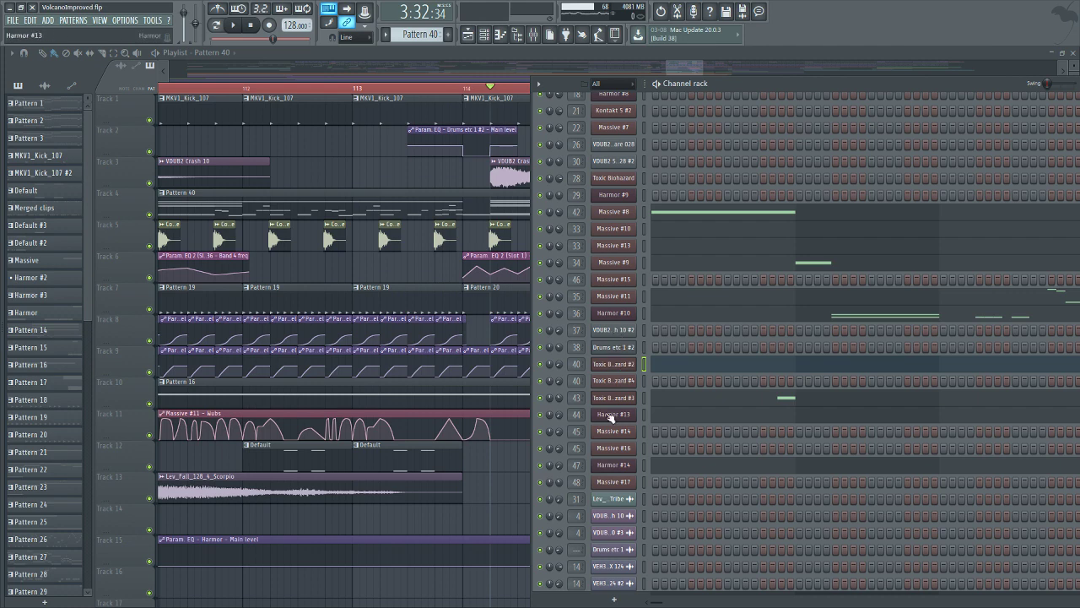
scroll(613, 414, "up", 9)
scroll(613, 414, "up", 1)
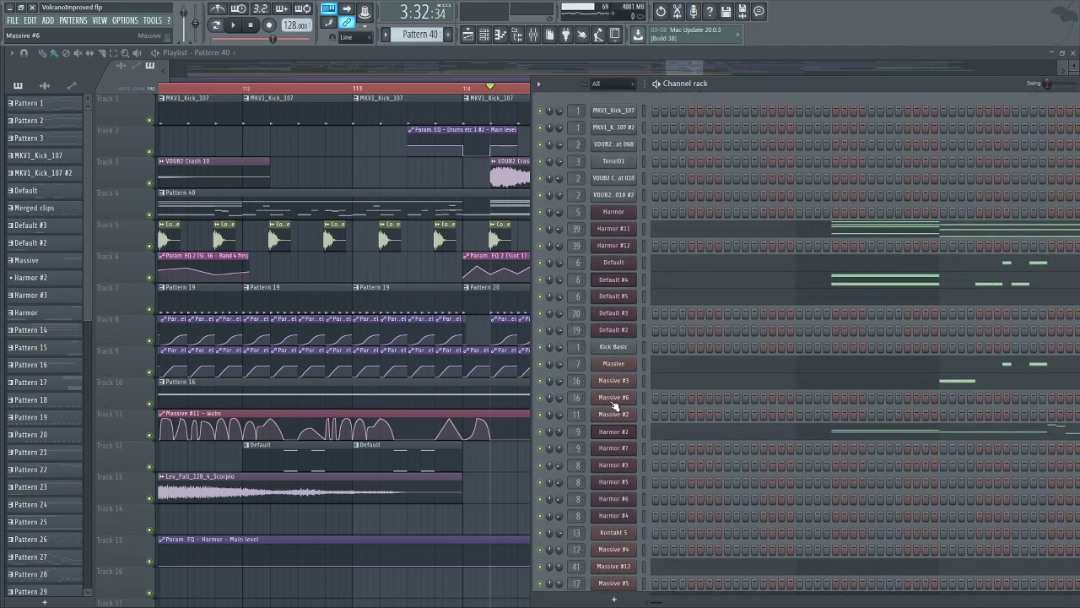
left_click(613, 279)
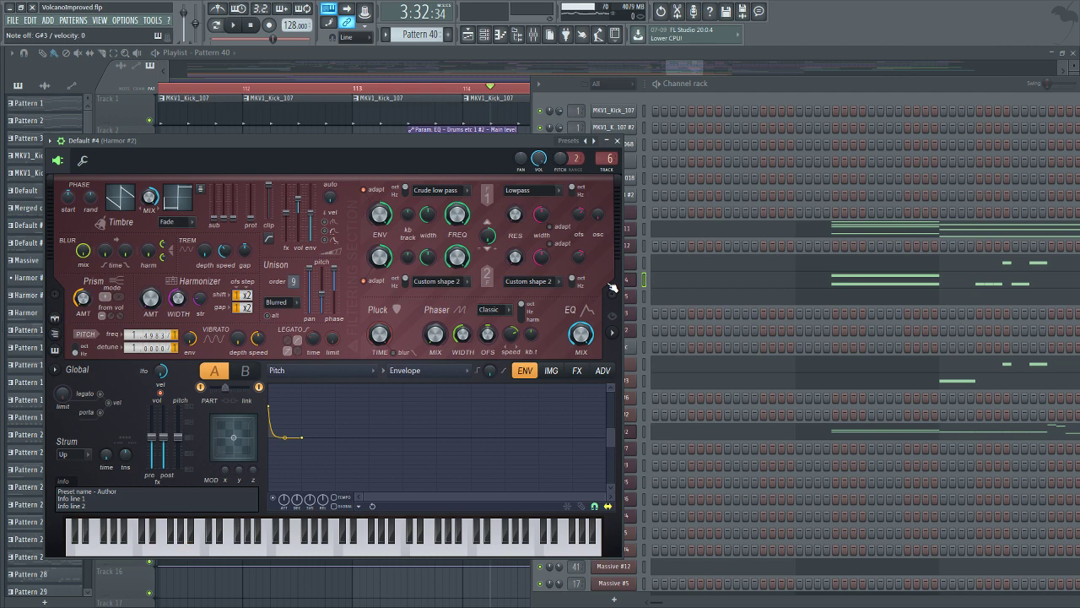
left_click(517, 56)
Shift the song position slightly past beat 2 of bar 114 and audition a G# note on the Default #4 and Default #5 synths.
left_click(499, 88)
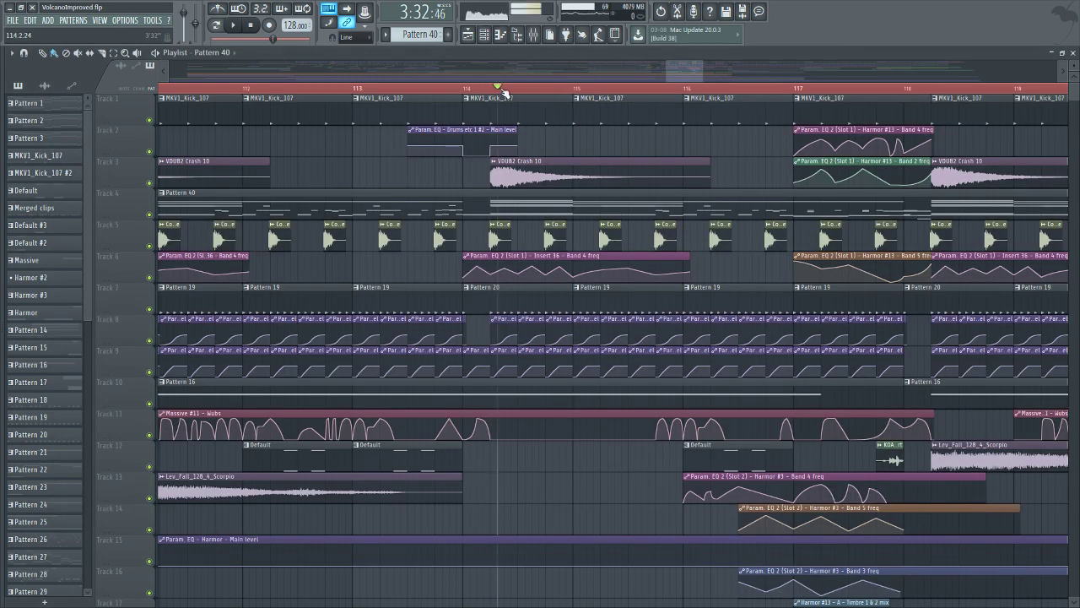
left_click(504, 88)
left_click(485, 35)
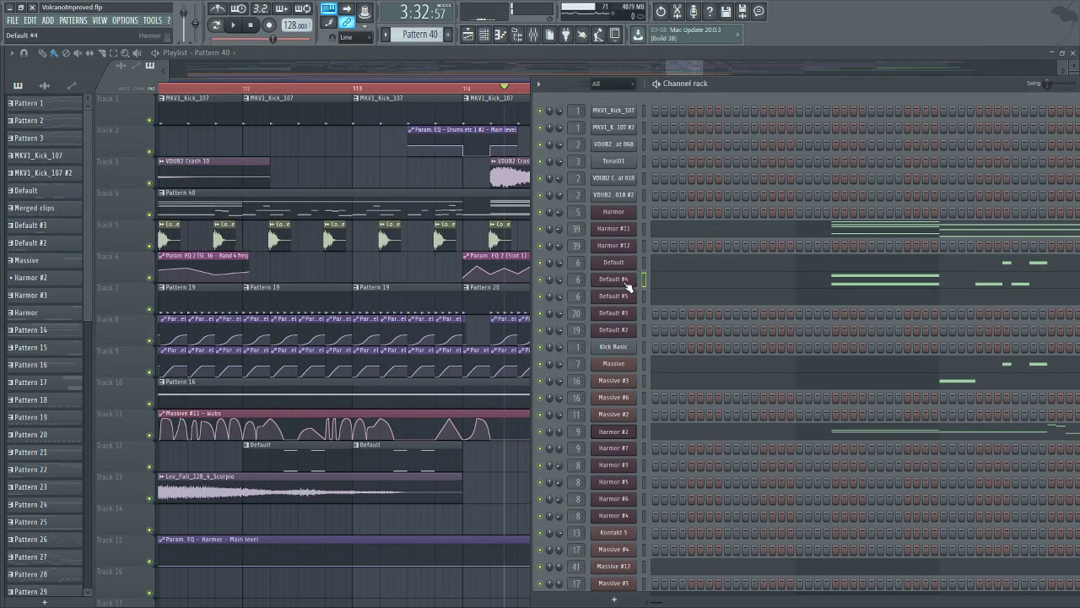
left_click(625, 281)
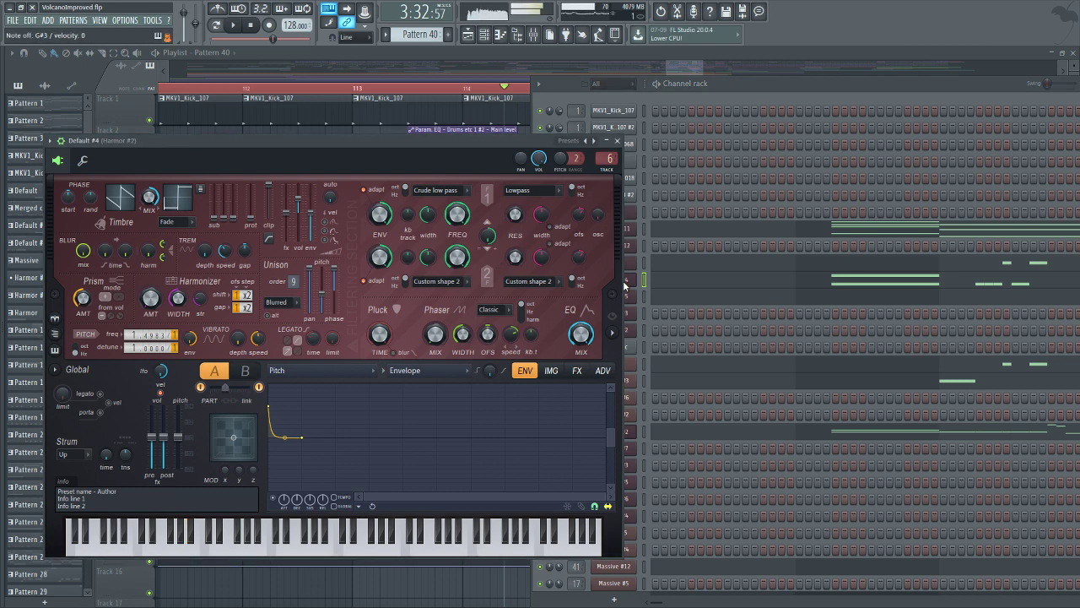
key("h")
left_click(633, 301)
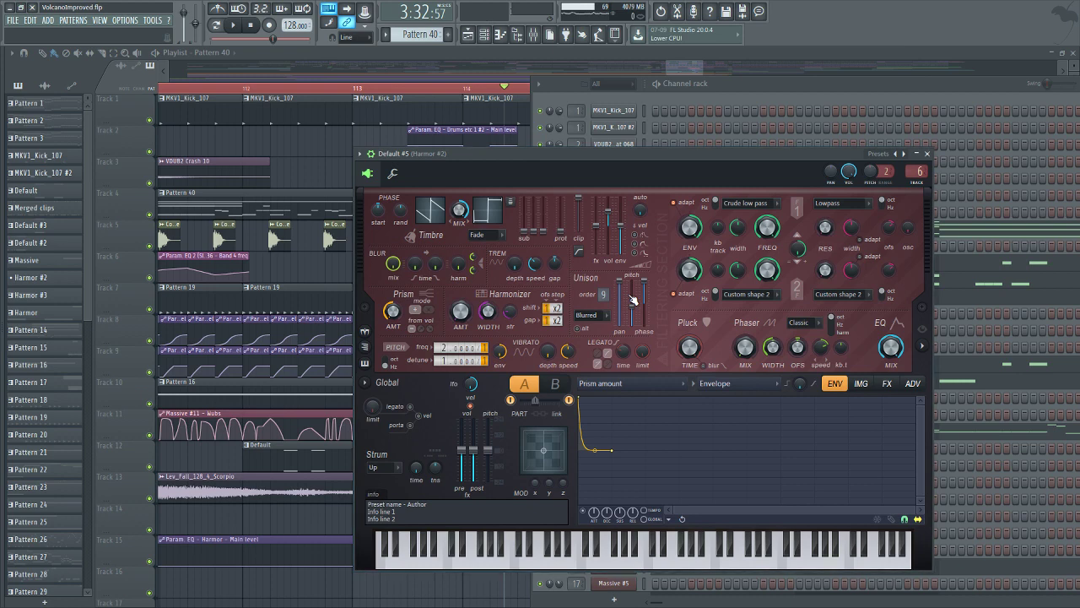
key("h")
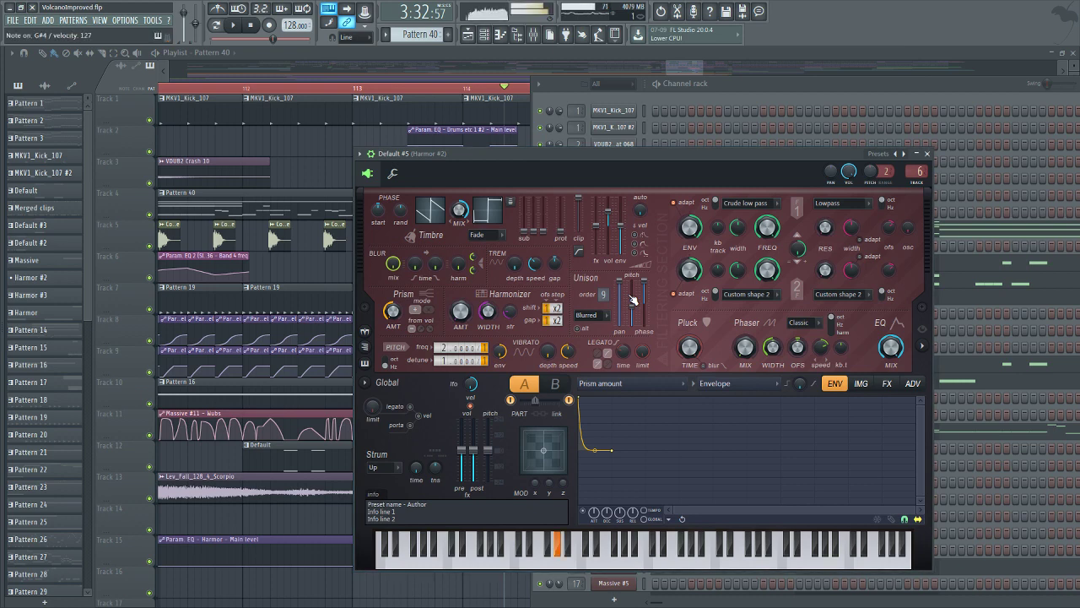
Return to the playlist, play the full drop from bar 114 into bar 117, and stop playback.
left_click(583, 52)
mouse_move(686, 68)
left_mouse_down()
mouse_move(701, 68)
mouse_move(691, 66)
left_mouse_up()
left_click(355, 90)
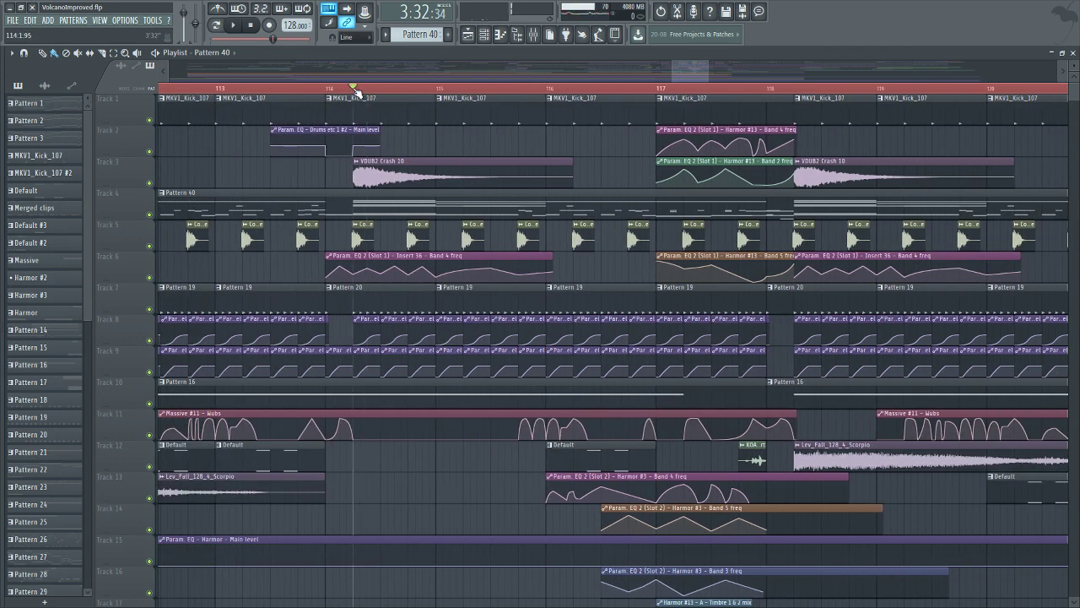
left_click(326, 90)
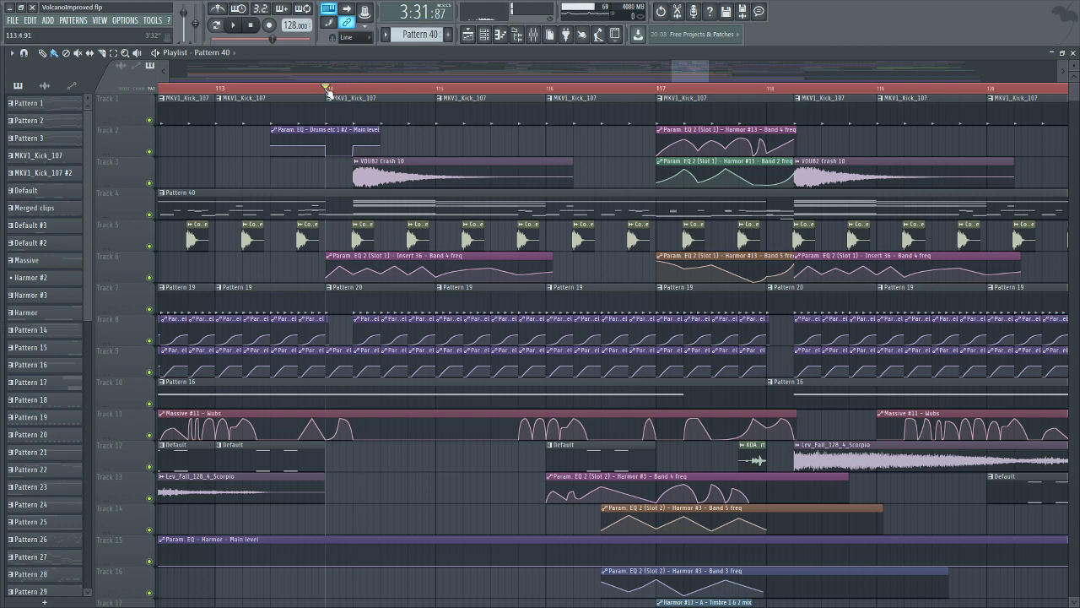
left_click(241, 26)
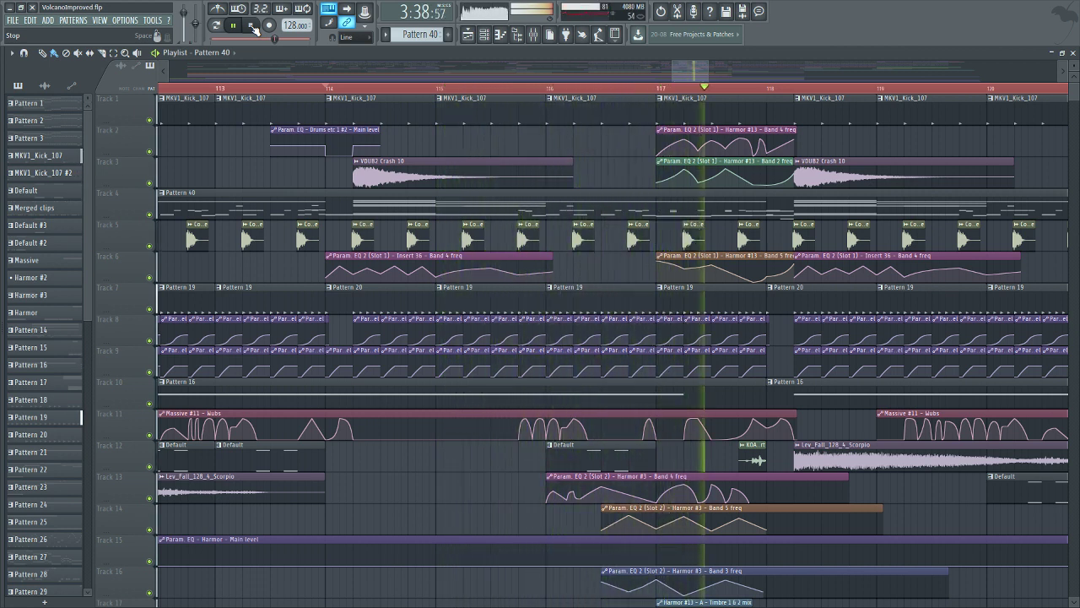
left_click(252, 26)
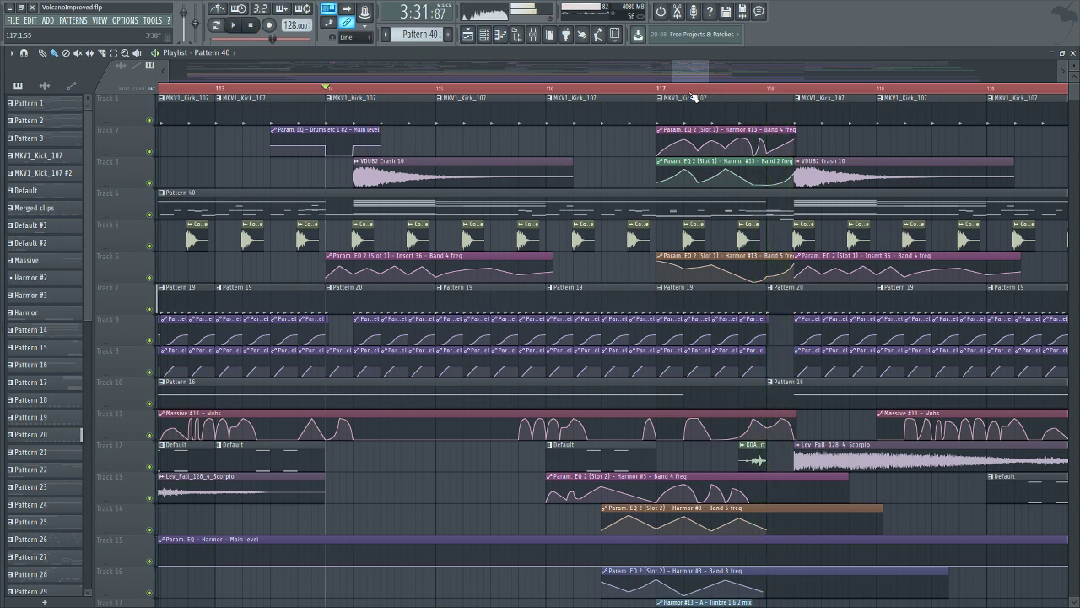
Set the song position to bar 117 and bring bars 115 to 122 of the playlist into view.
left_click(656, 87)
scroll(678, 78, "right", 2)
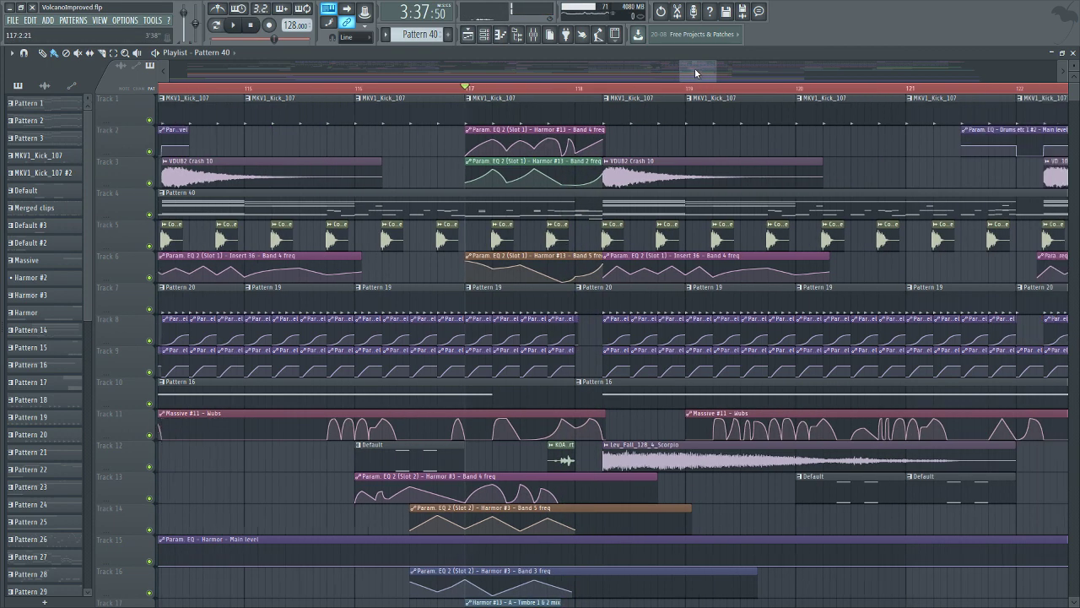
left_click(534, 34)
left_click(501, 34)
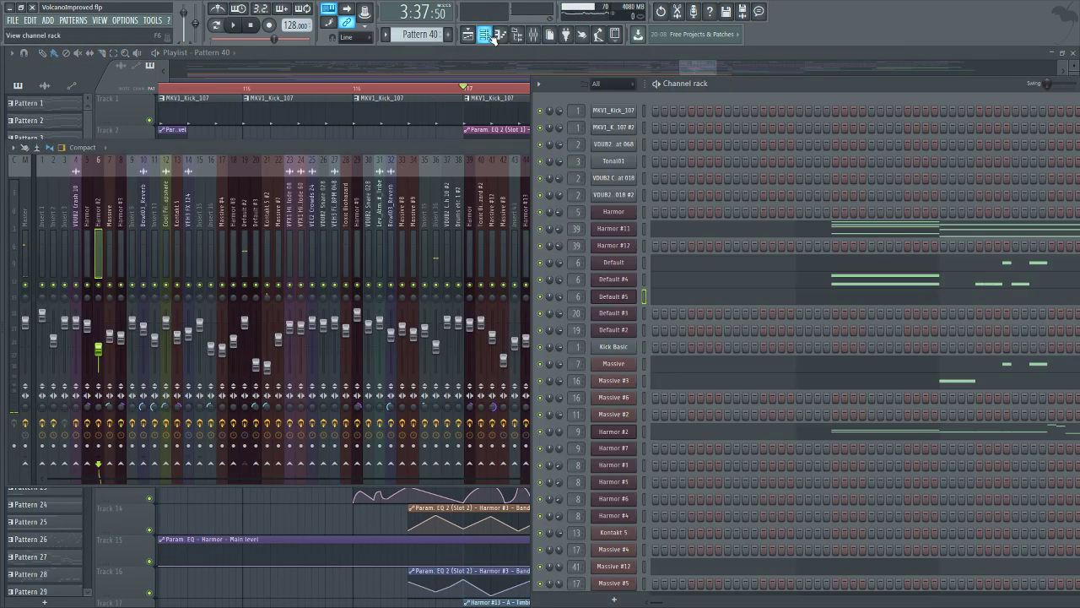
left_click(500, 55)
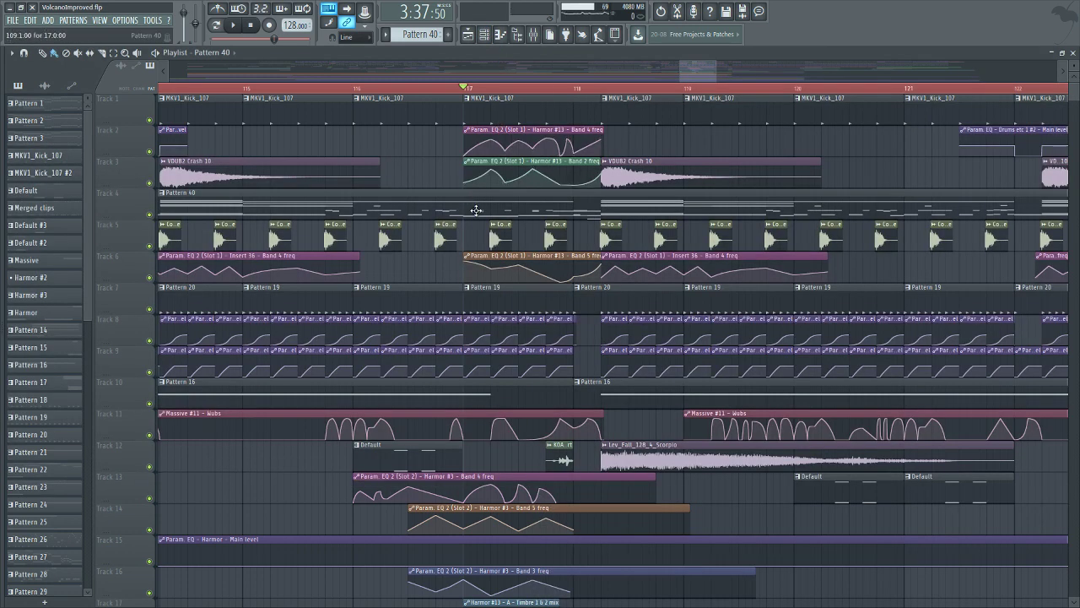
Show the mixer, play from bar 117 with all tracks and with Harmor #13 soloed, and select the Harmor #13 track.
left_click(533, 35)
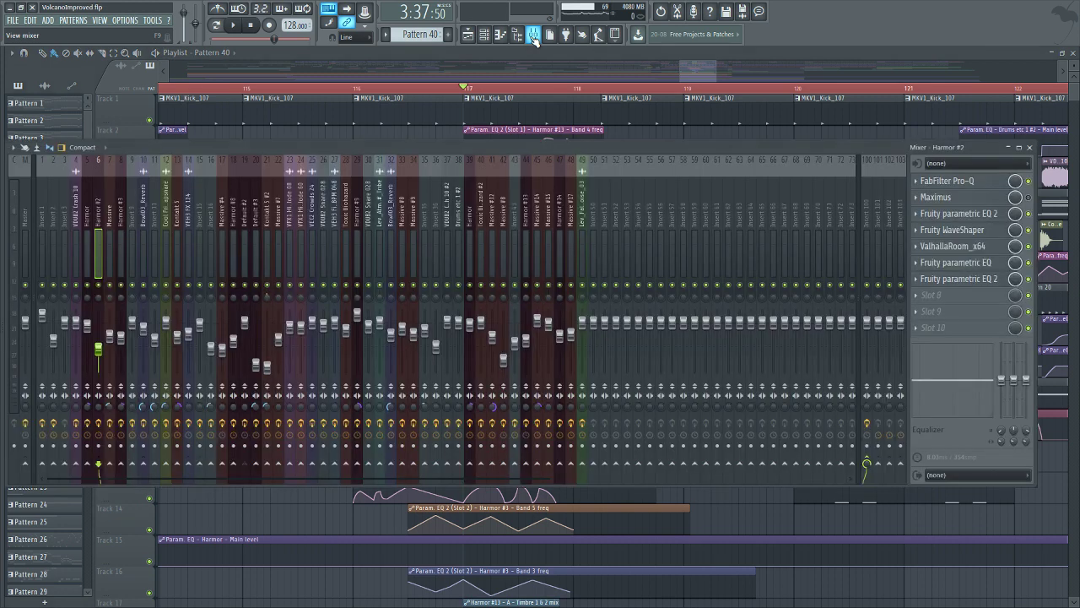
left_click(236, 28)
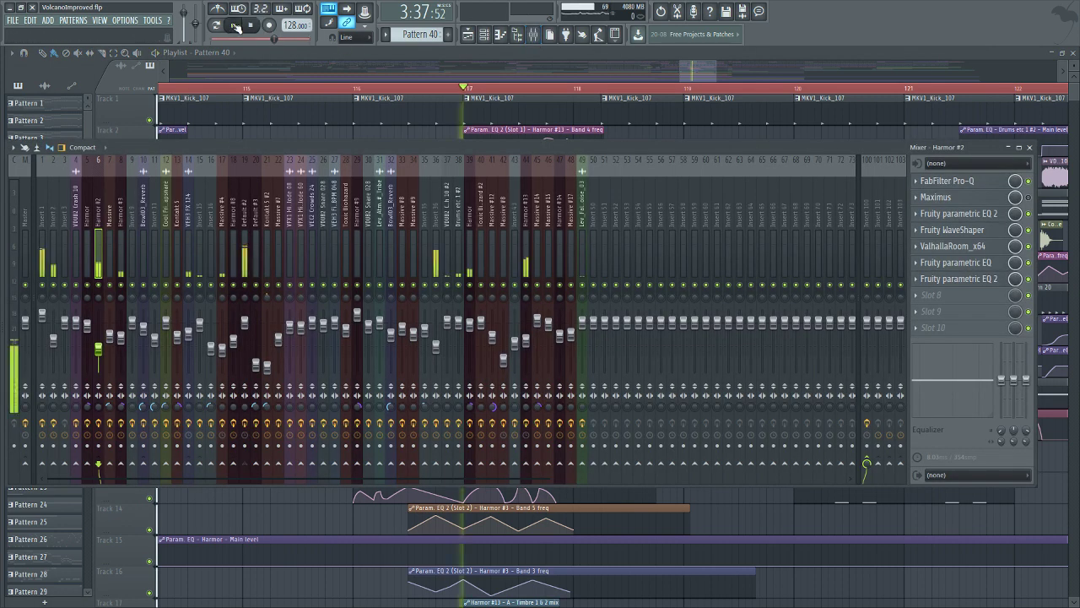
left_click(248, 28)
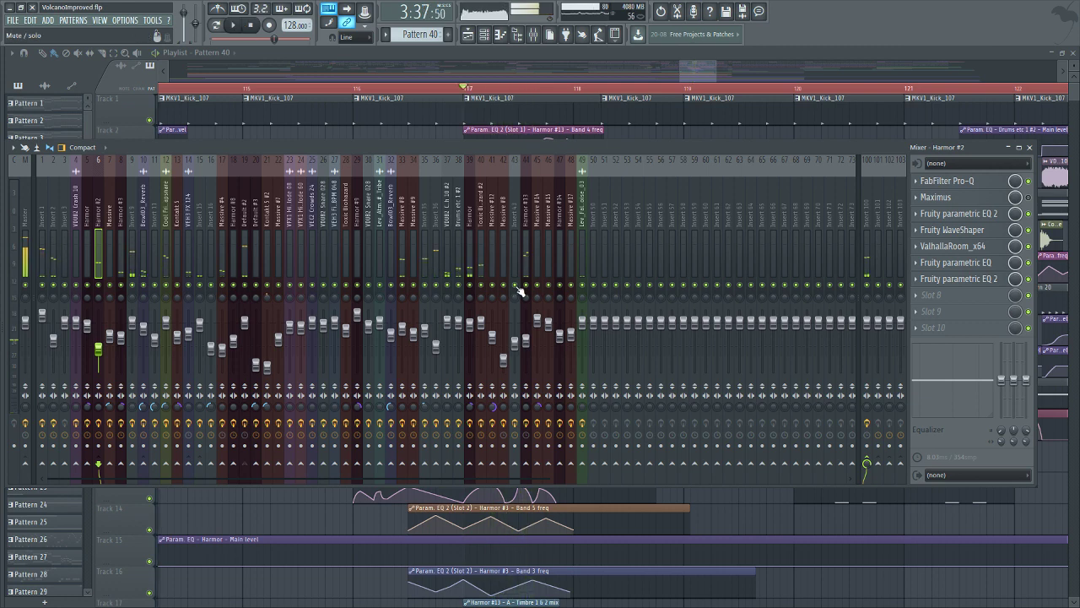
left_click(236, 26)
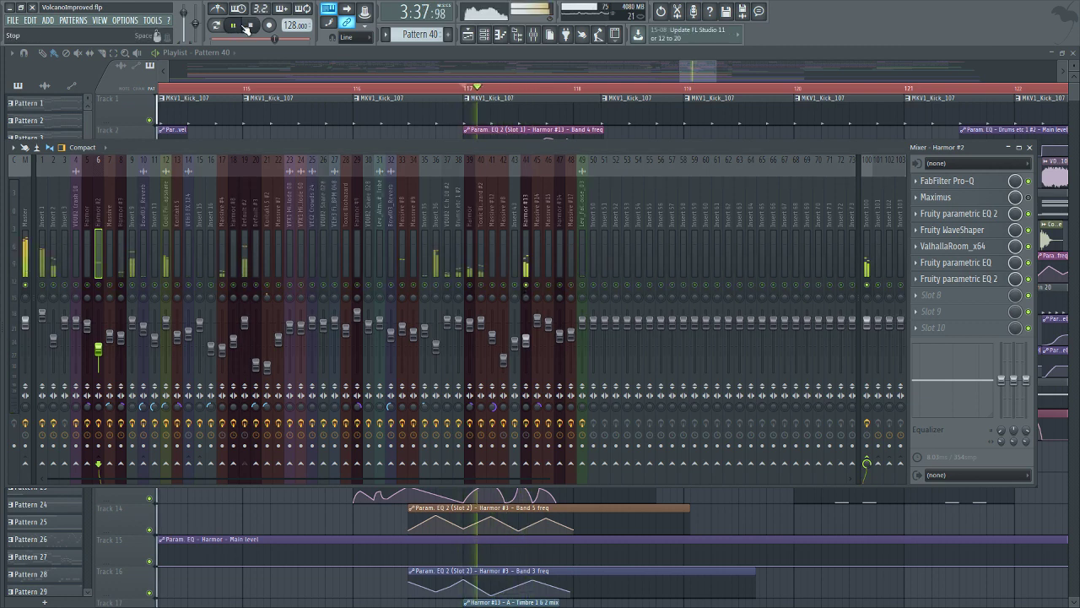
key("space")
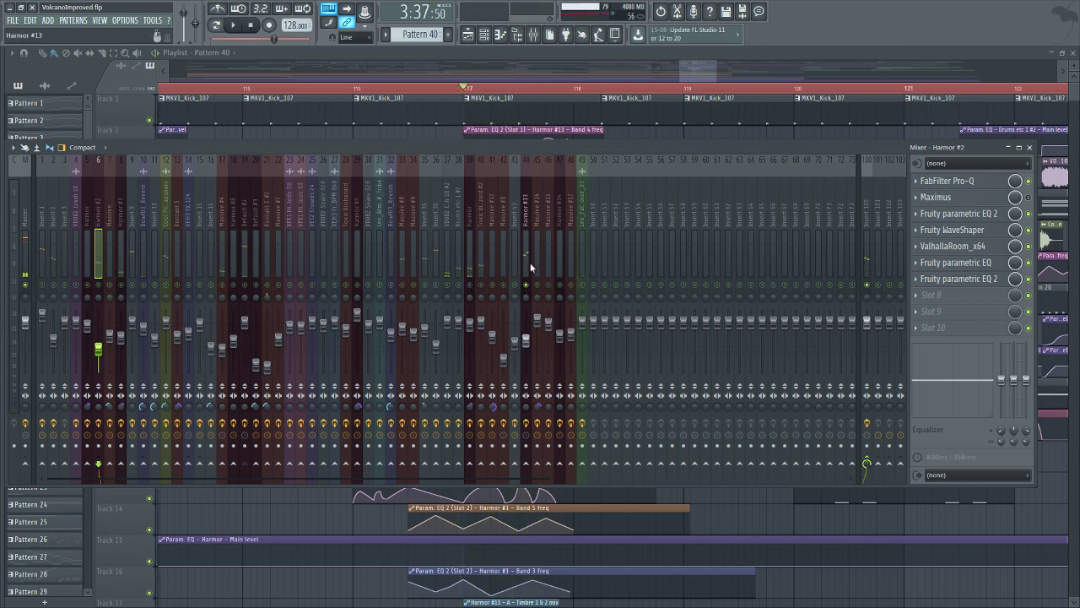
left_click(530, 262)
Examine the Default #5 channel's notes in the piano roll and channel rack, and open its Harmor synth settings.
left_click(485, 35)
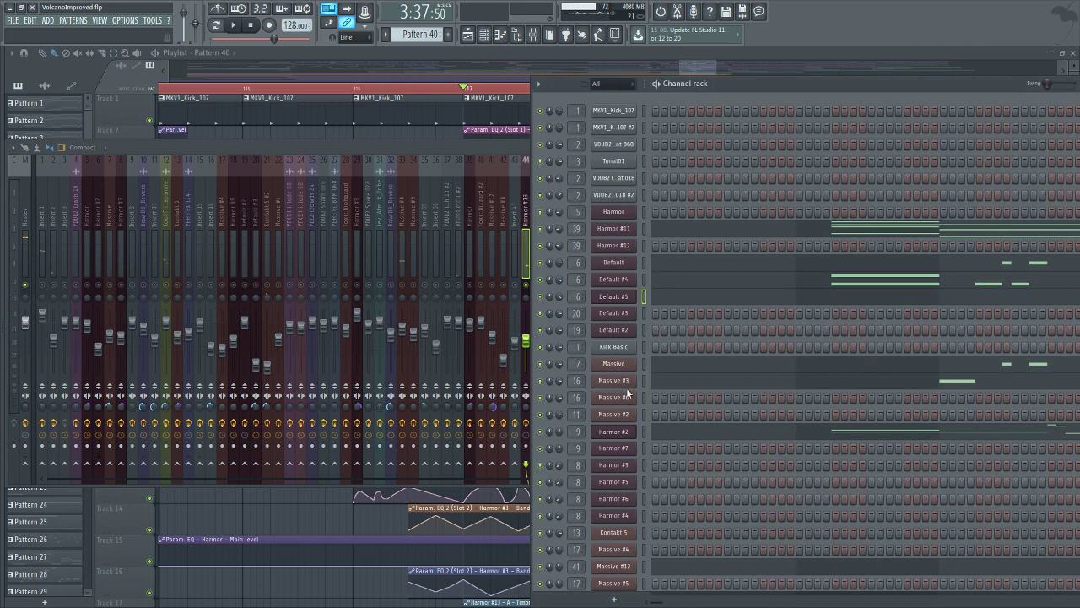
left_click(500, 34)
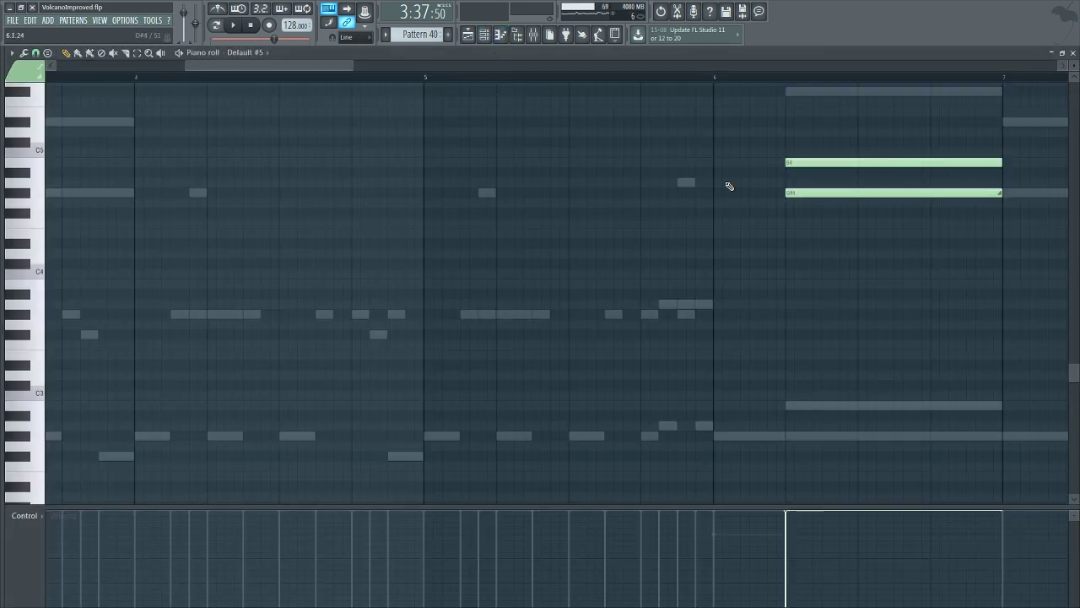
scroll(729, 186, "up", 4)
left_click(485, 36)
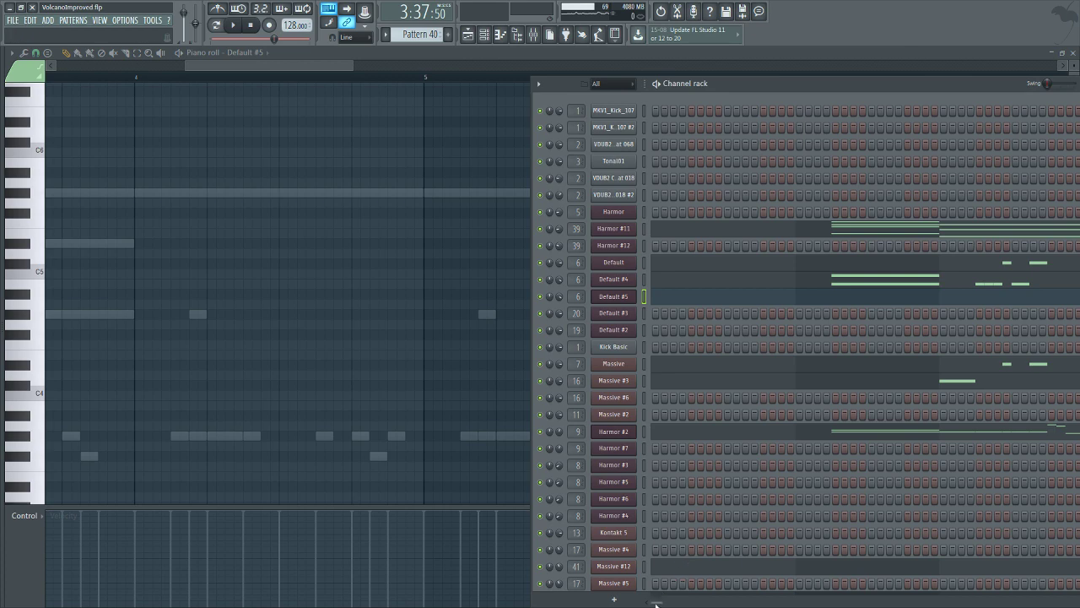
left_click_drag(657, 603, 705, 509)
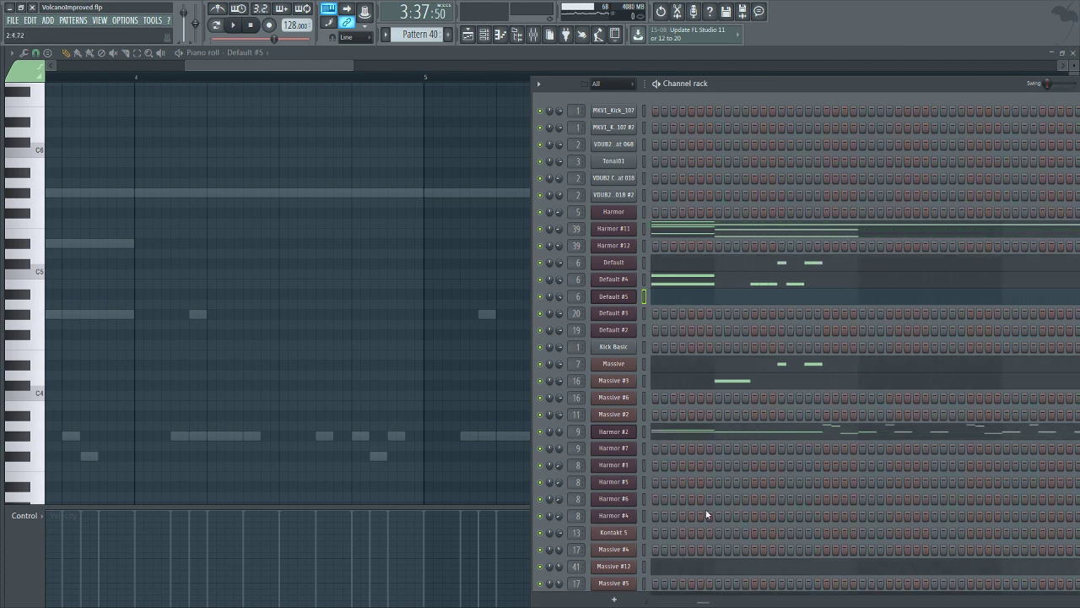
left_click(619, 297)
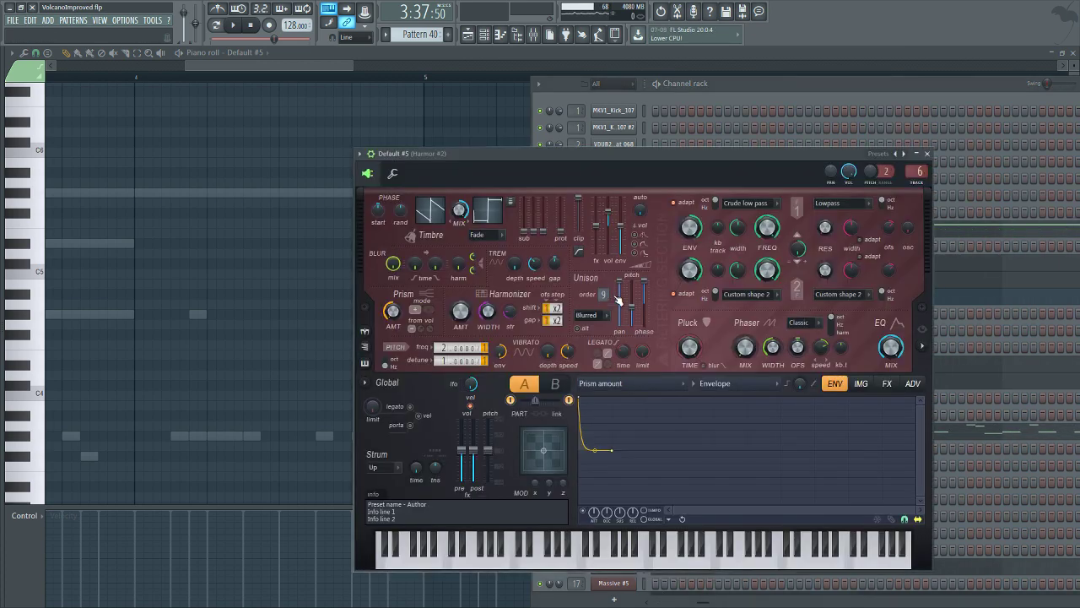
Return to Default #5's piano roll and fit all of Pattern 40's notes, bars 1 to 17, into view.
left_click(765, 80)
left_click_drag(343, 67, 403, 72)
left_click(469, 35)
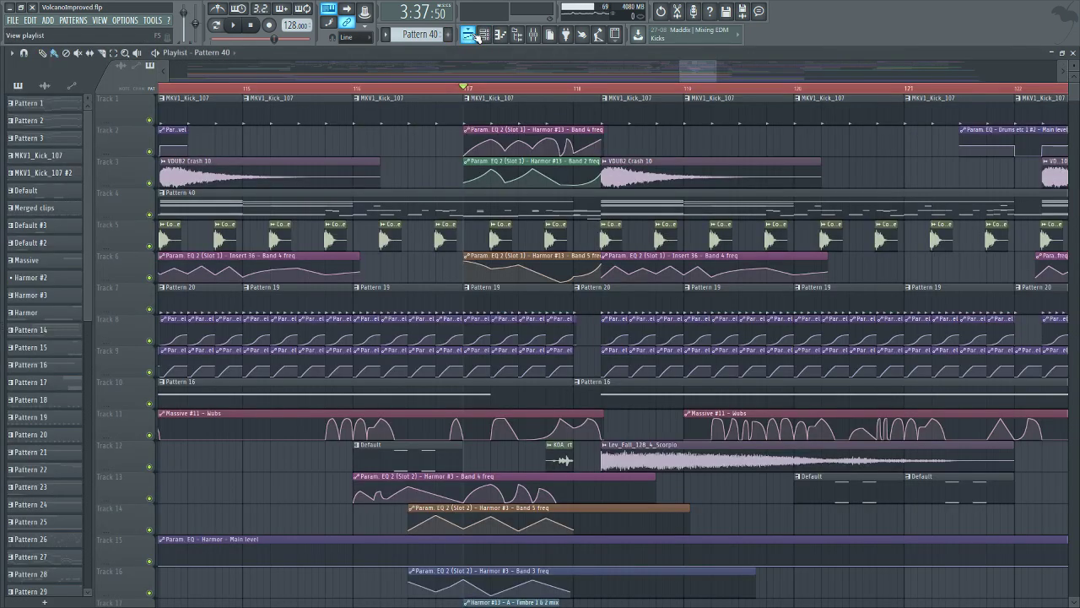
left_click(504, 36)
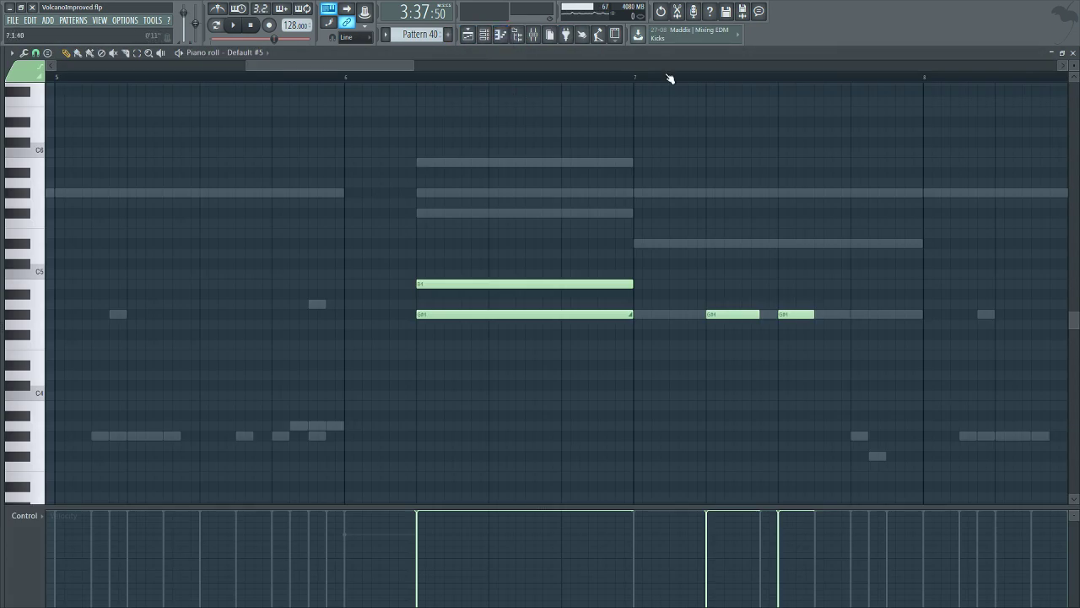
left_click_drag(400, 66, 633, 81)
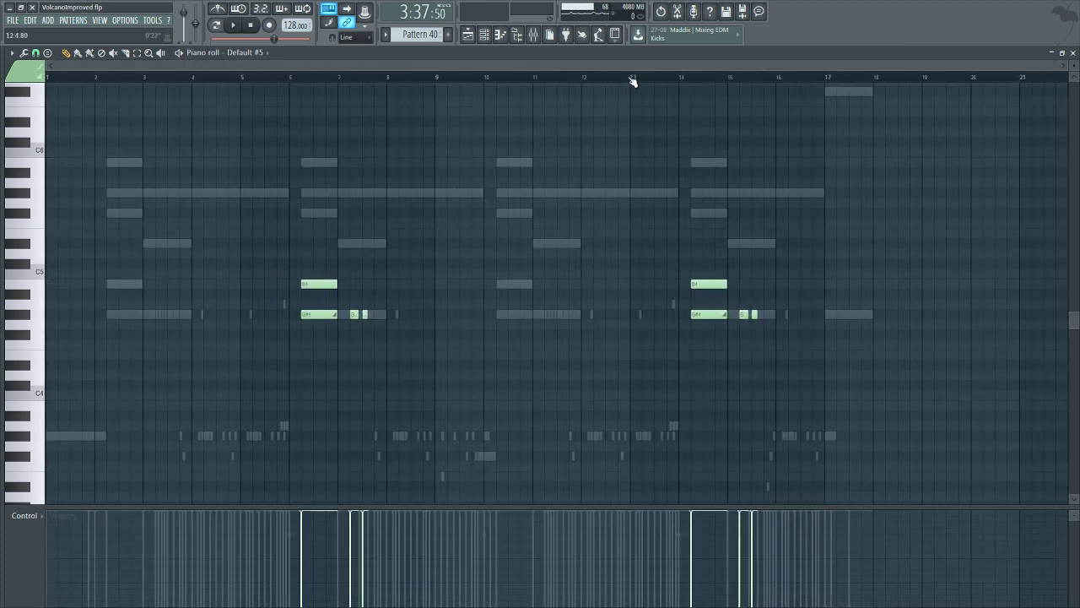
Audition Pattern 40 around the Default #5 chord at bar 6 in pattern mode, and switch playback back to song mode.
left_click(233, 25)
left_click(286, 77)
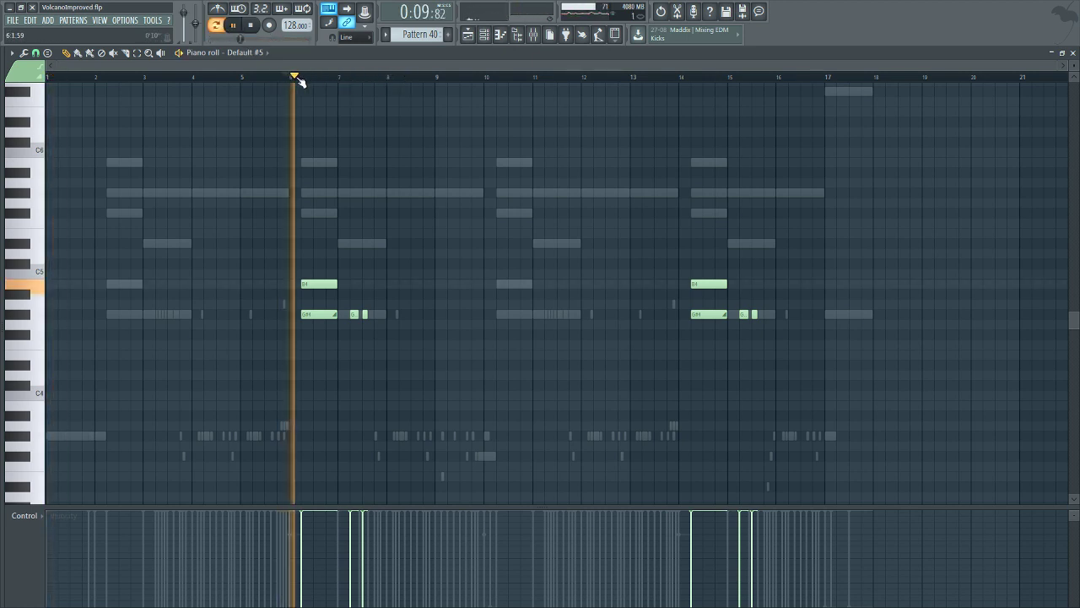
left_click(217, 25)
left_click(306, 77)
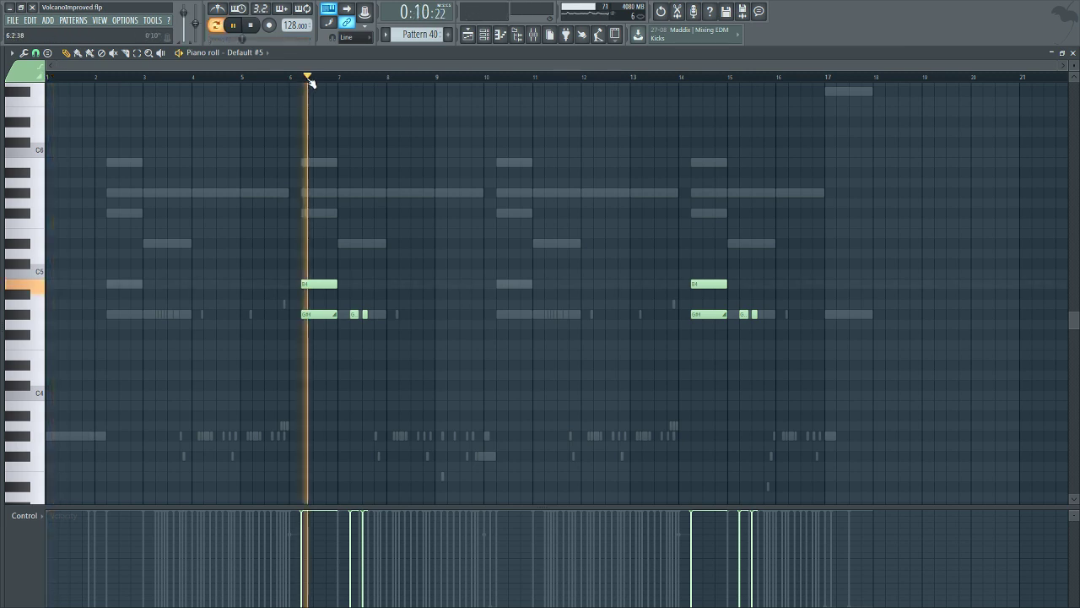
left_click(222, 26)
left_click(311, 77)
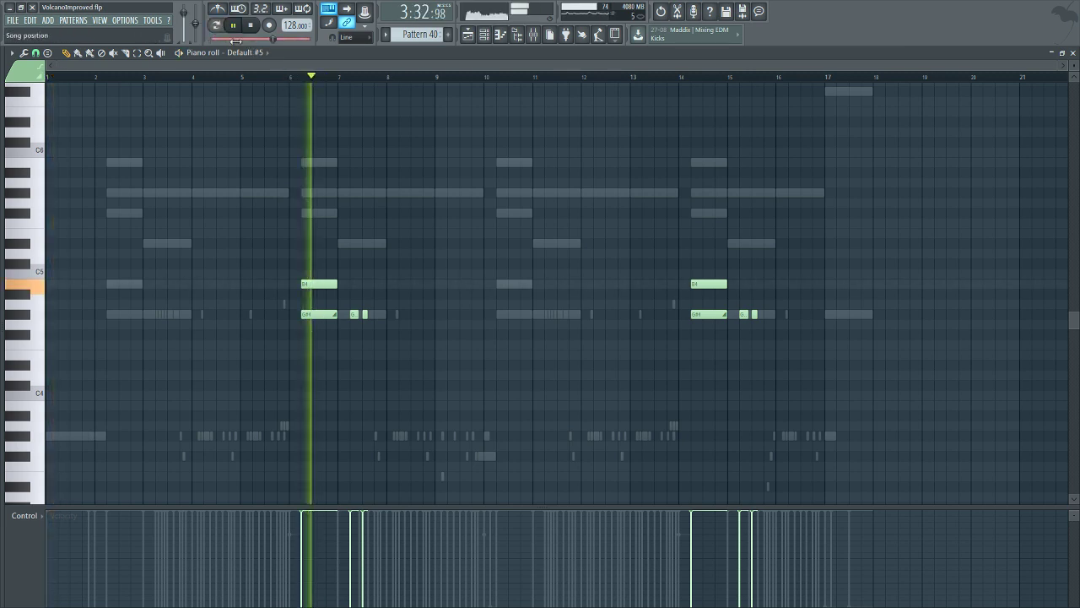
Play the drop's full arrangement past bar 117 while viewing the playlist and mixer levels, and stop playback.
left_click(468, 34)
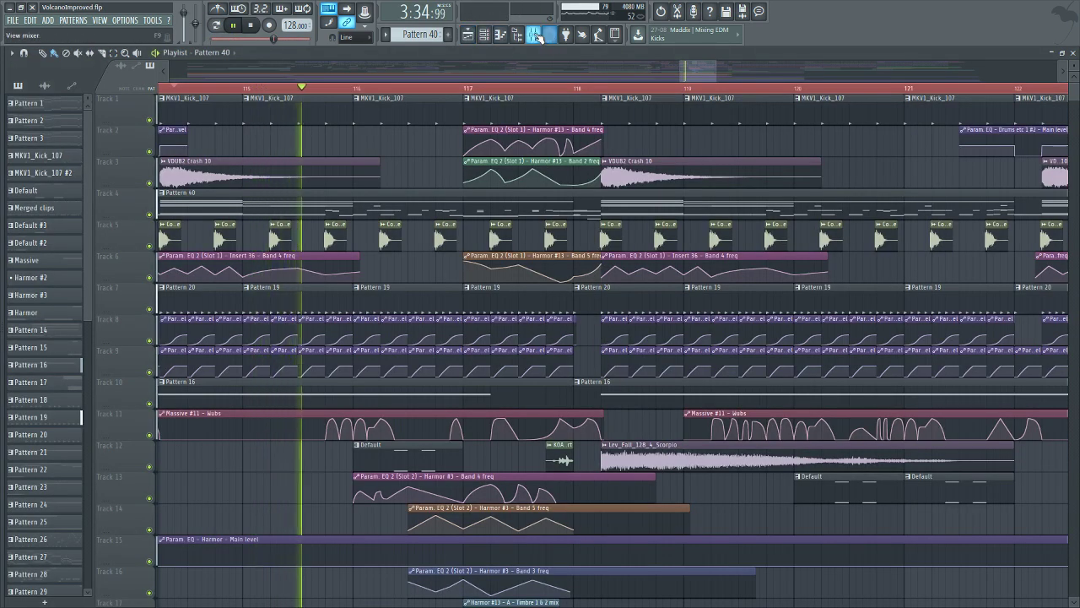
left_click(501, 34)
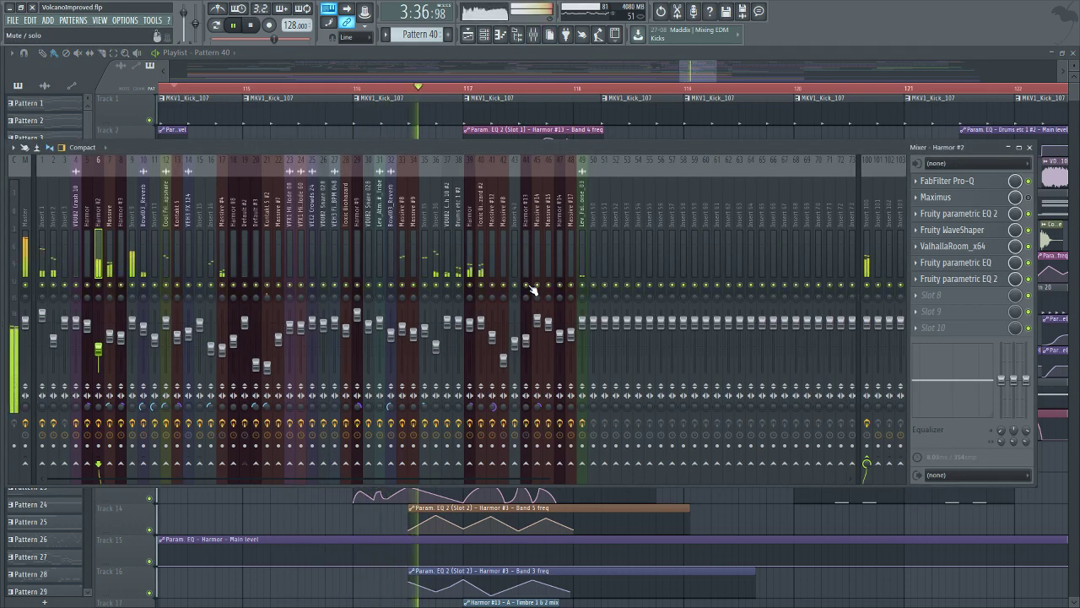
left_click(532, 34)
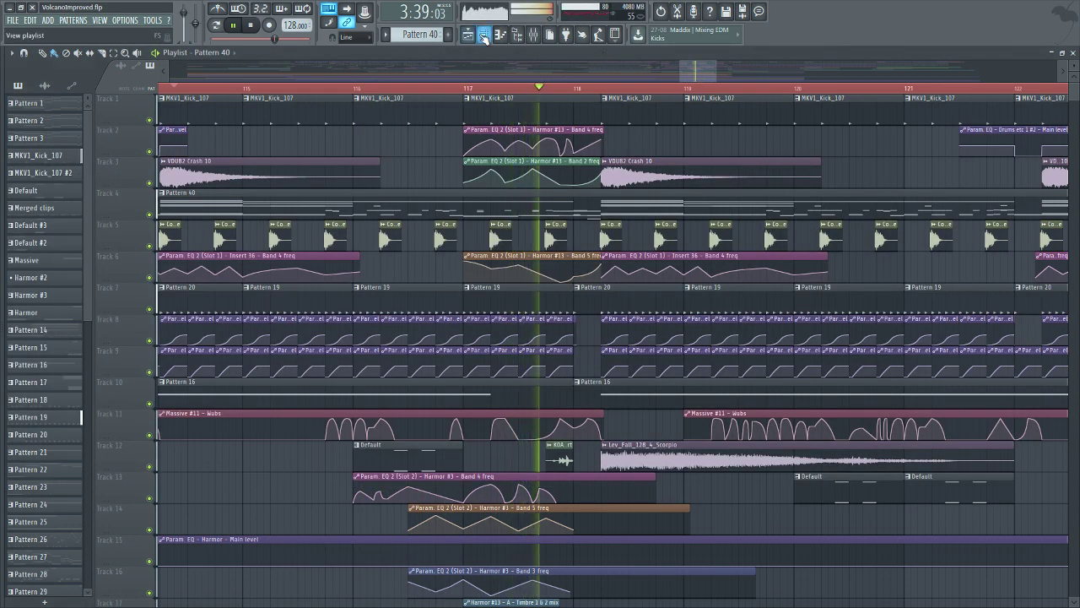
left_click(533, 34)
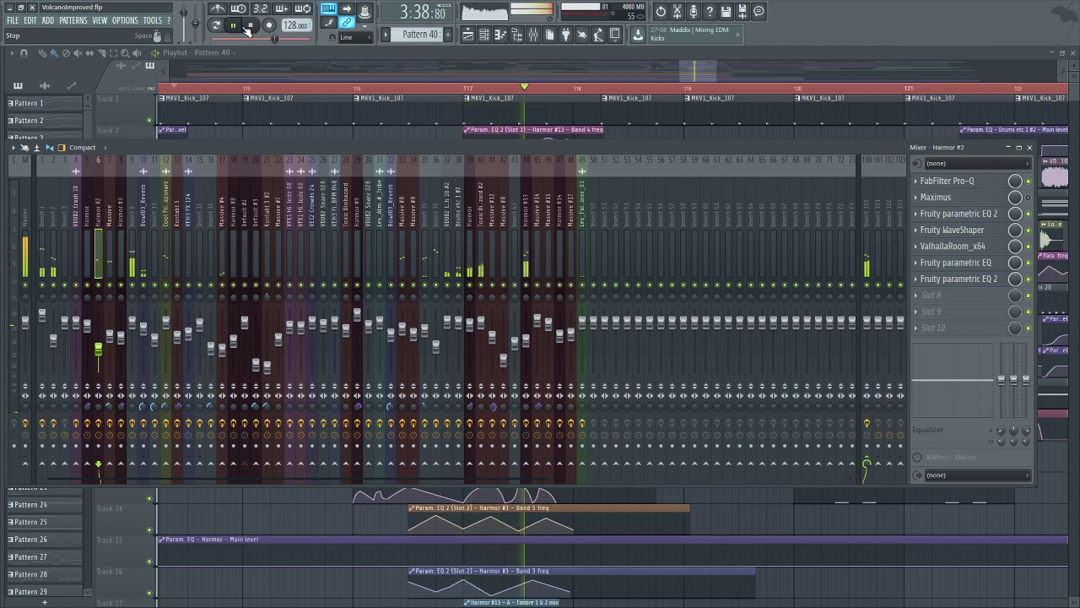
key("space")
Check the channel rack and set the song position to bar 117 in the playlist.
left_click(485, 36)
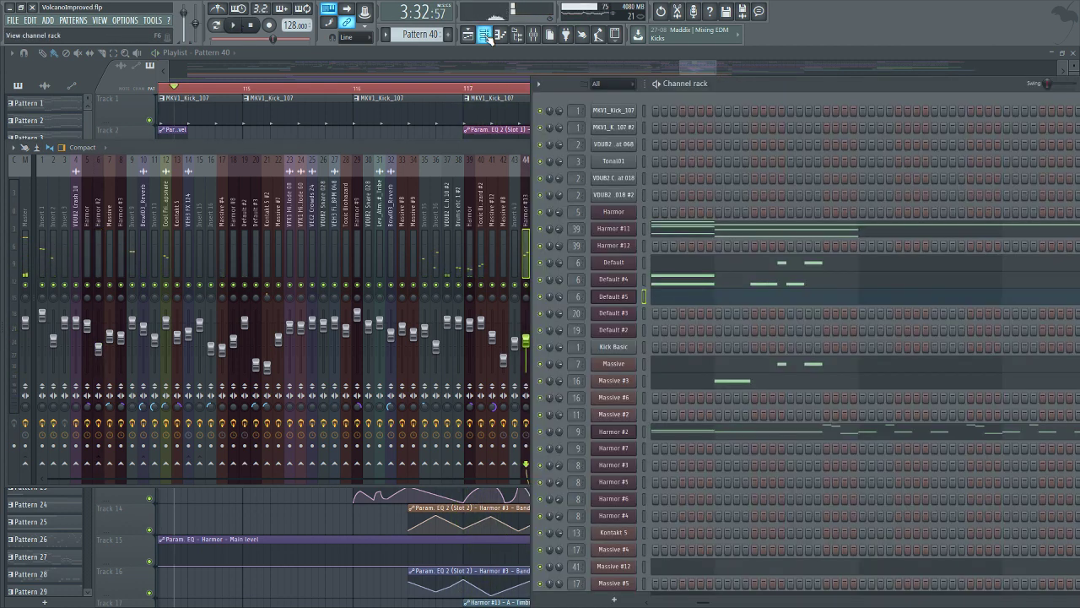
left_click(486, 36)
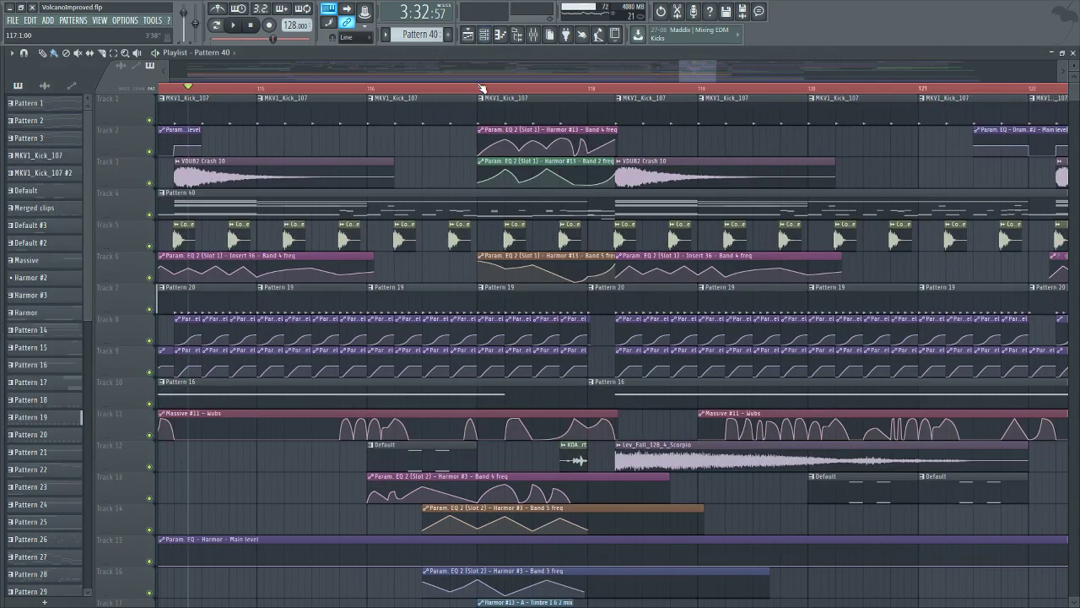
left_click(479, 81)
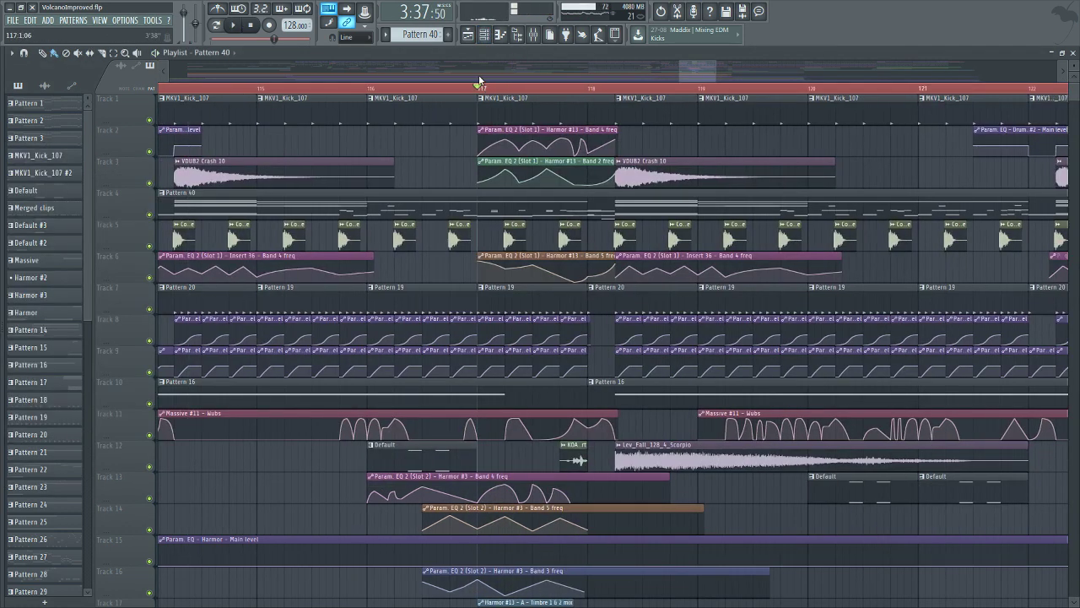
Examine Pattern 40's layered notes in the Default #5 piano roll, from the low bass octaves to the high ones, focusing on bars 4 to 13.
left_click(501, 35)
scroll(484, 185, "up", 3)
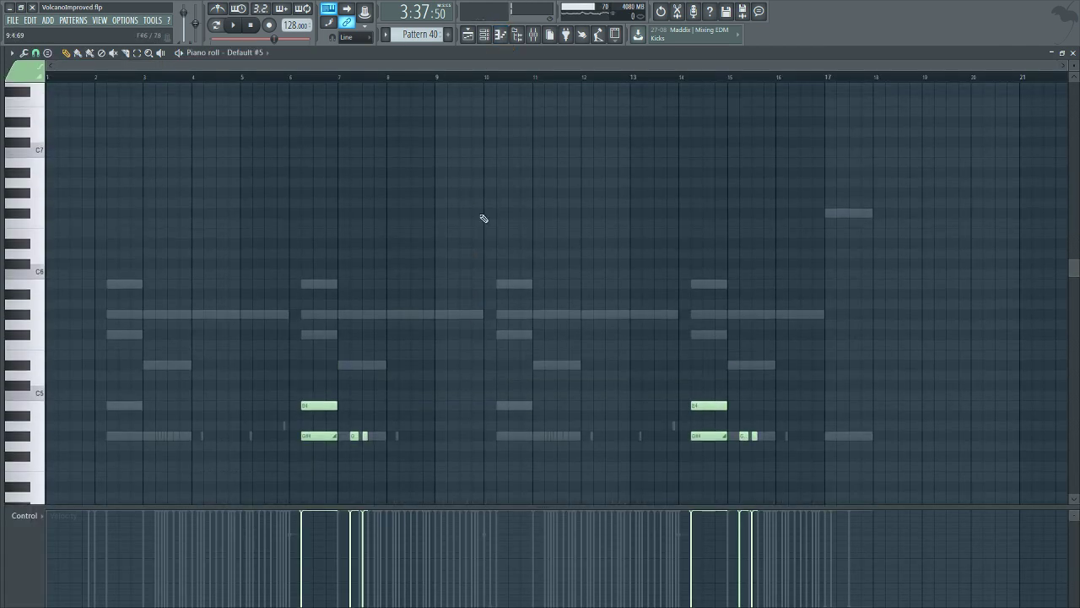
scroll(482, 220, "down", 4)
scroll(456, 178, "down", 4)
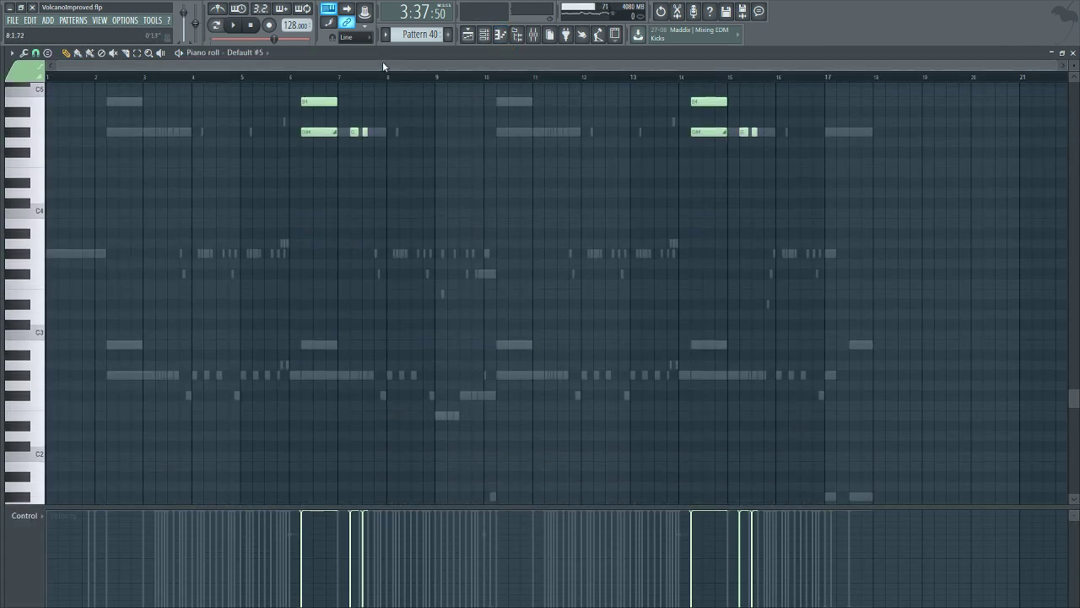
scroll(446, 336, "down", 4)
scroll(444, 346, "up", 8)
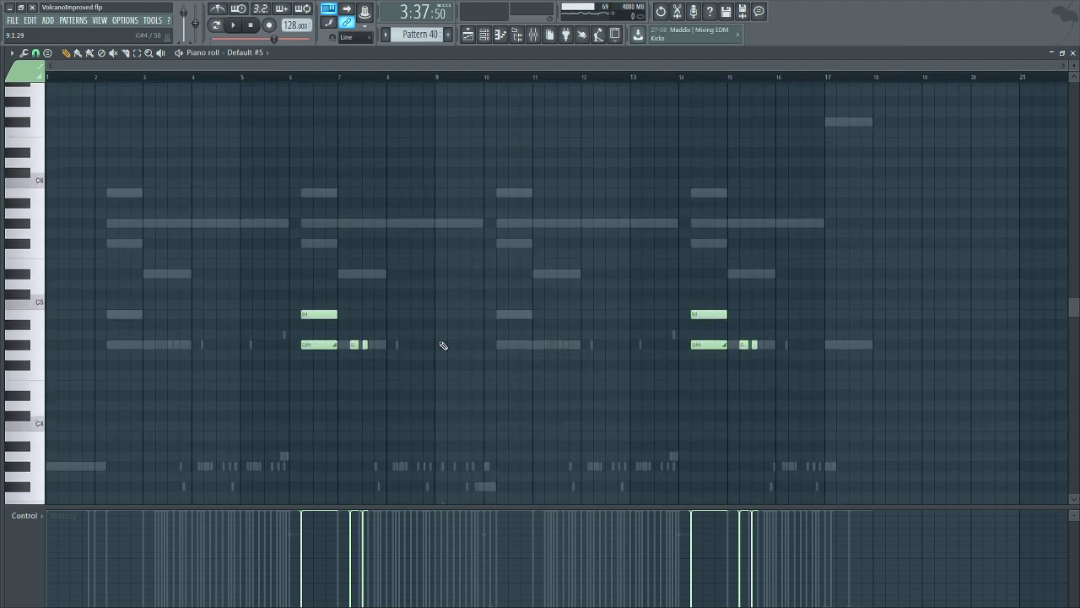
scroll(444, 346, "down", 4)
scroll(444, 346, "up", 1)
scroll(444, 346, "up", 2)
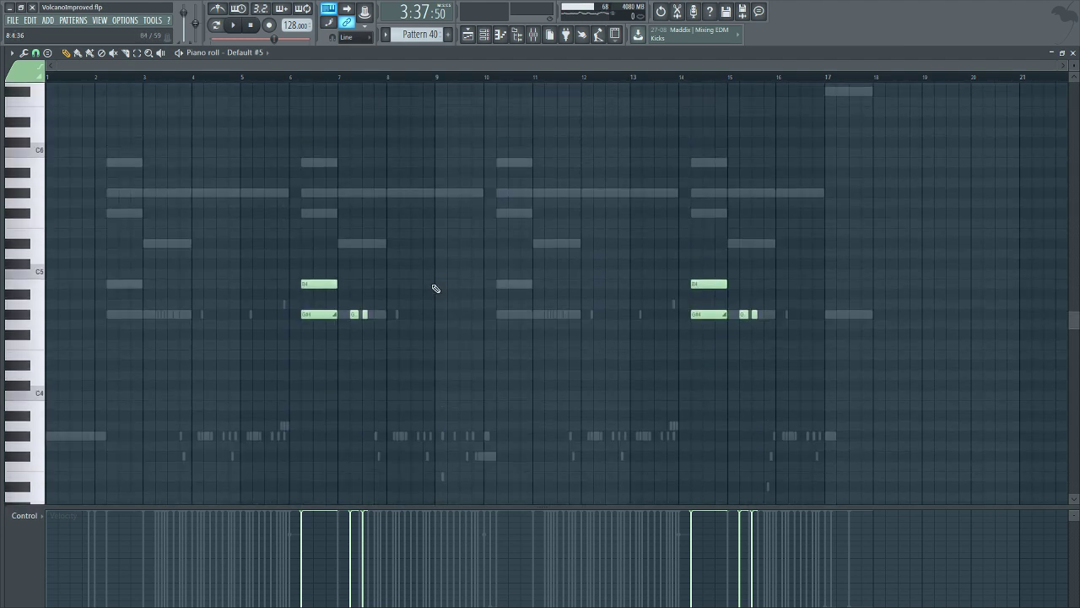
scroll(429, 219, "down", 4)
scroll(405, 262, "up", 2)
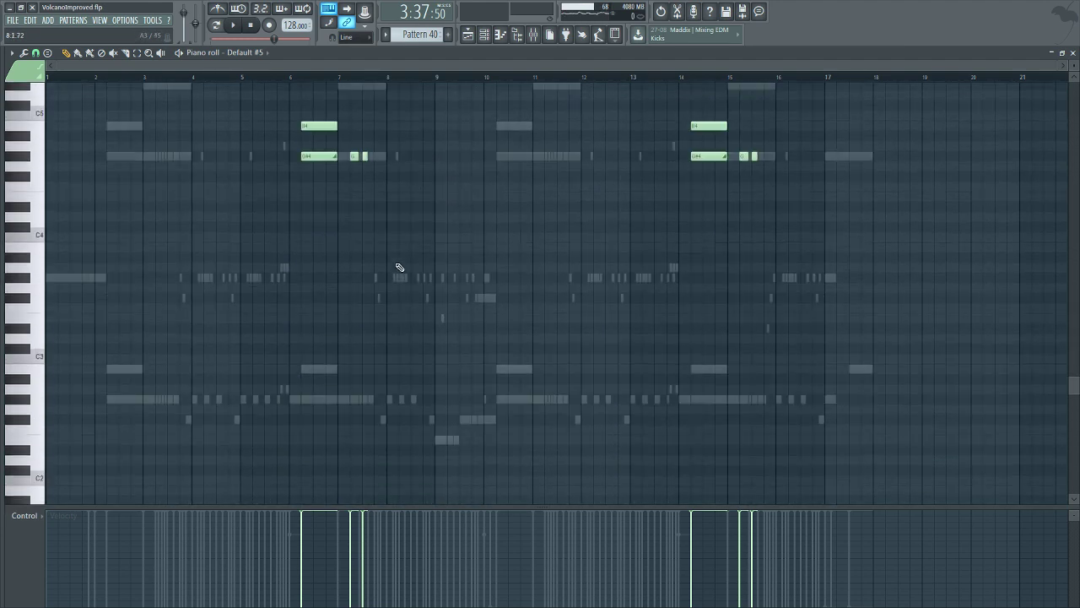
scroll(296, 236, "up", 2)
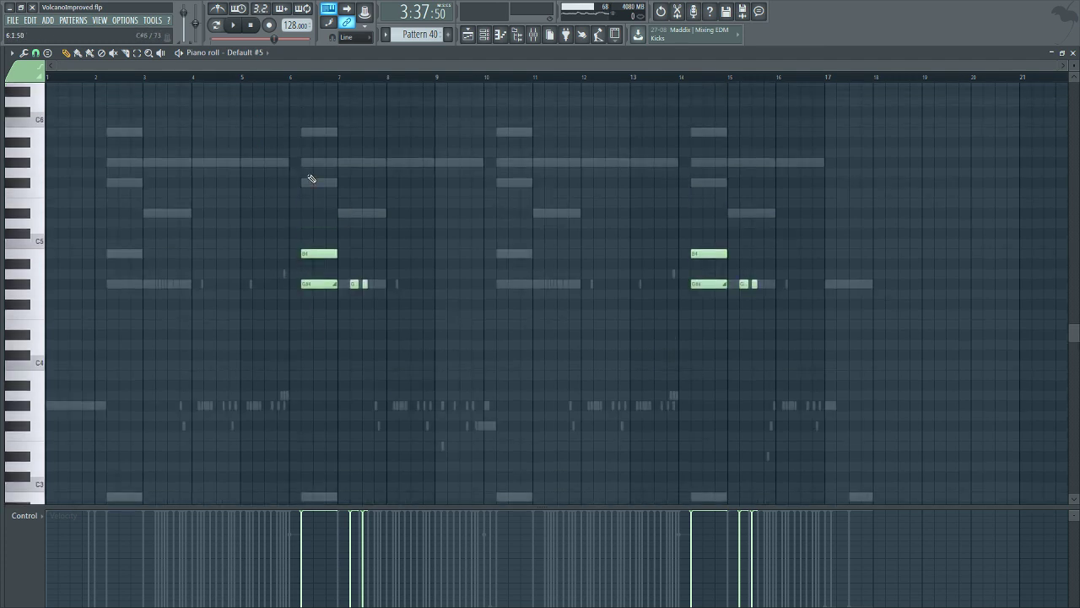
scroll(275, 80, "up", 3)
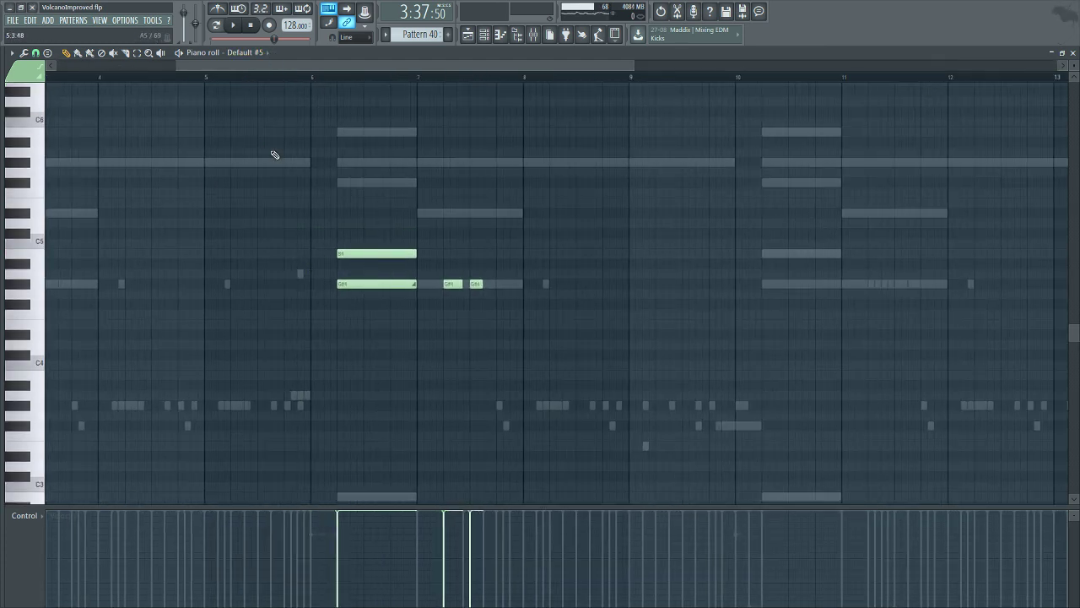
Check bar 117 in the playlist and audition Default #5's chord pitches, including G#4, on the piano roll keyboard.
left_click(29, 258)
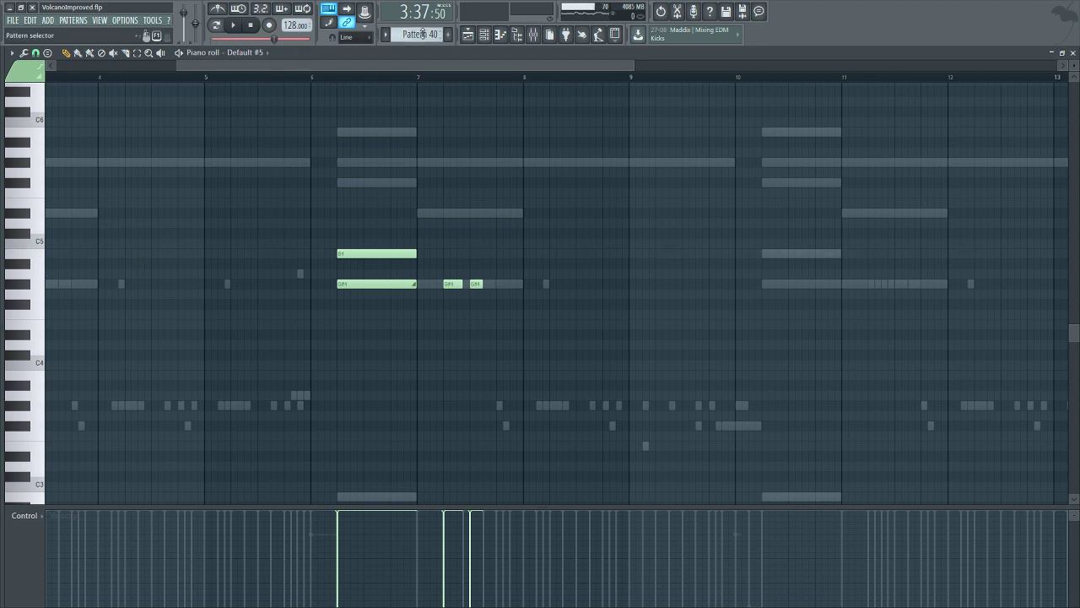
left_click(468, 35)
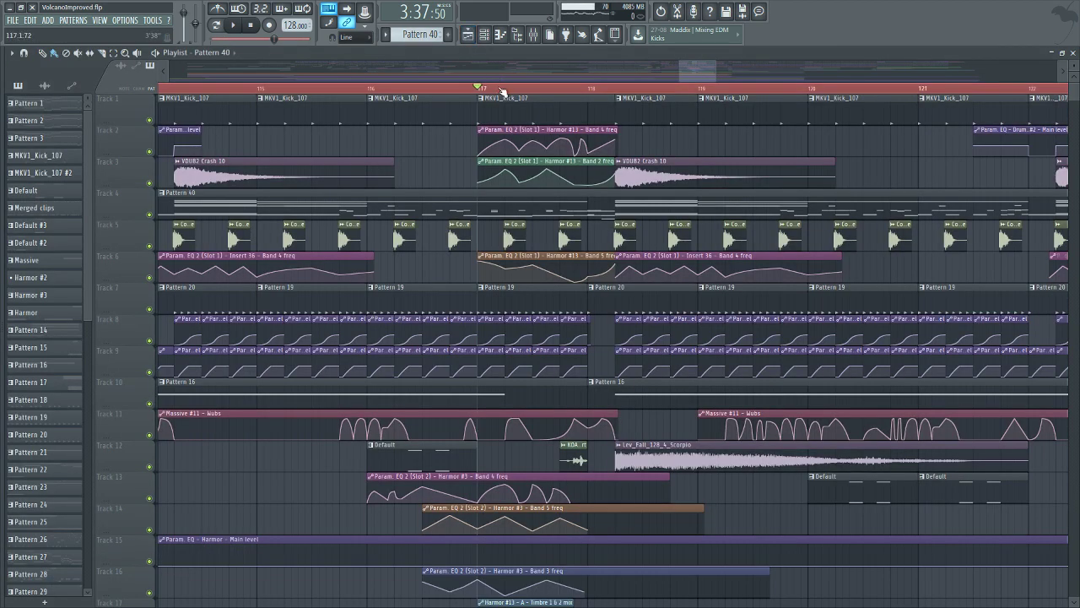
left_click(500, 35)
left_click(12, 235)
left_click(17, 284)
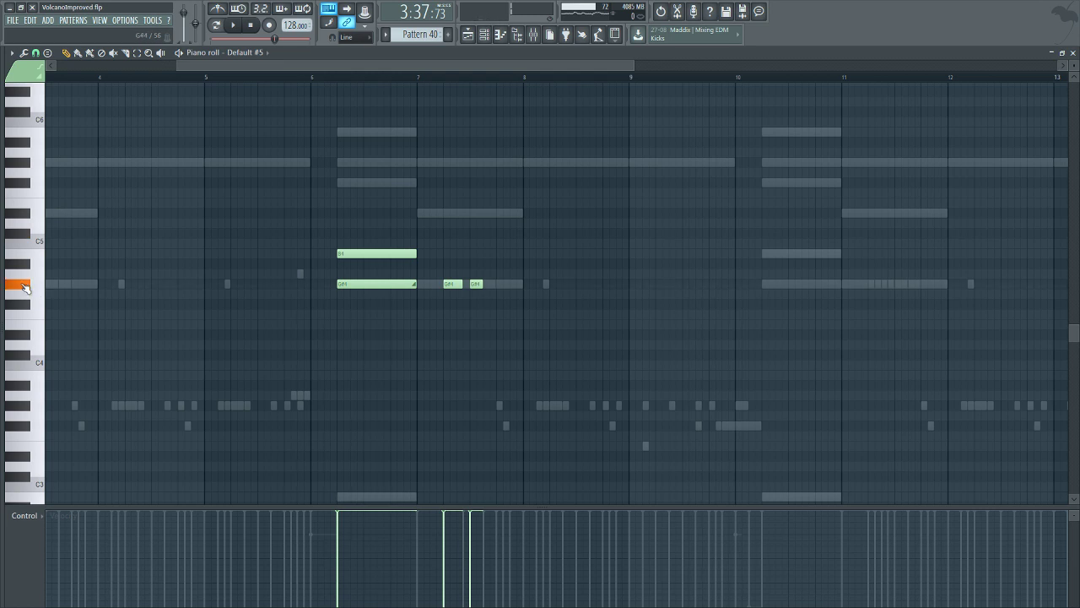
Switch the piano roll to the Harmor #13 channel through its low E2 note at bar 9.
scroll(506, 300, "down", 3)
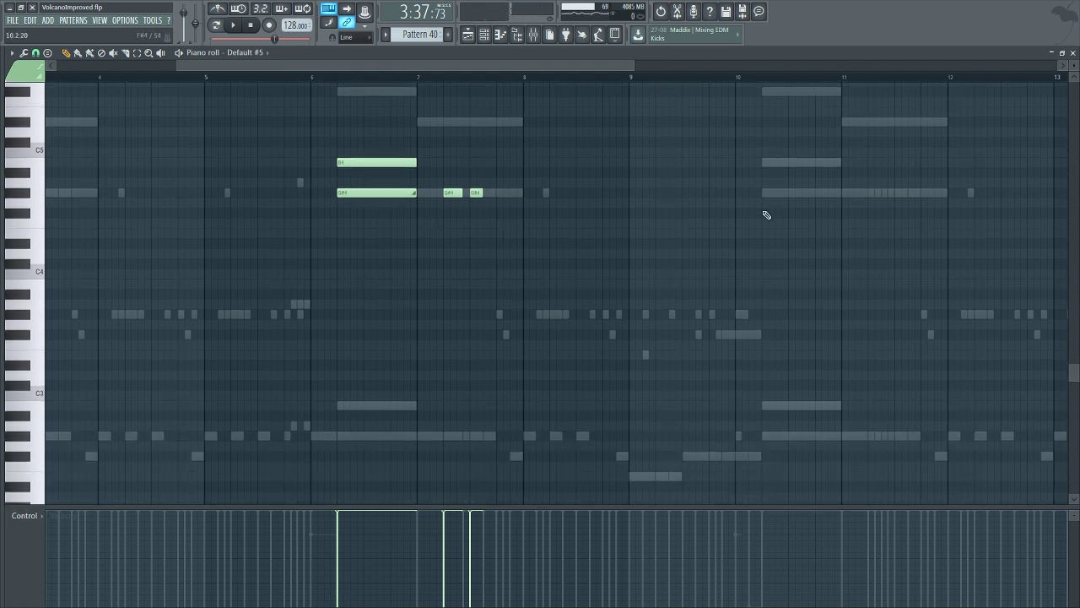
left_click_drag(588, 61, 623, 61)
scroll(653, 309, "down", 5)
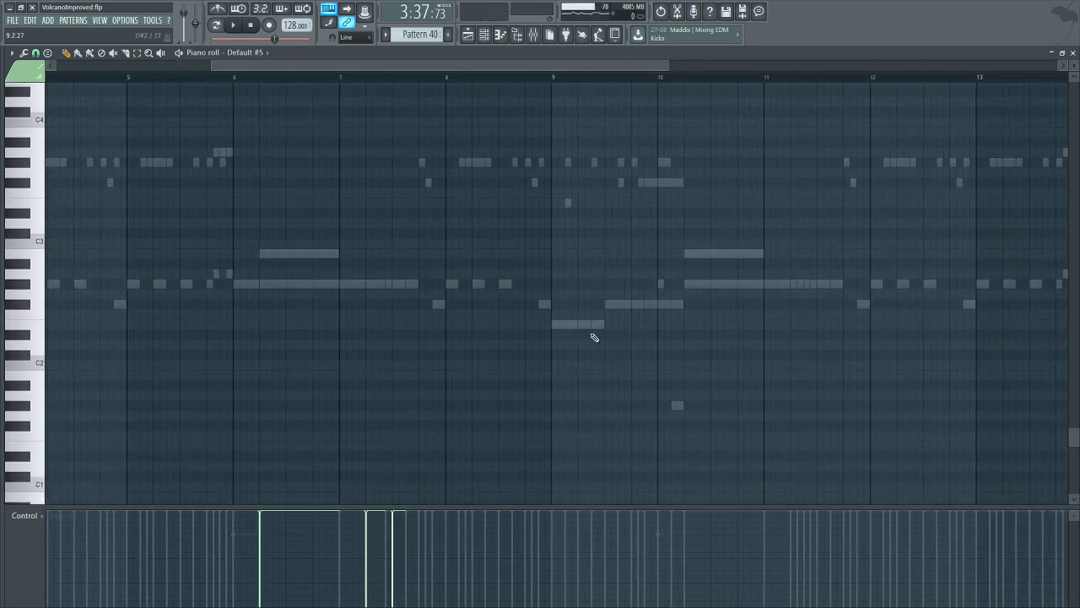
double_click(564, 327)
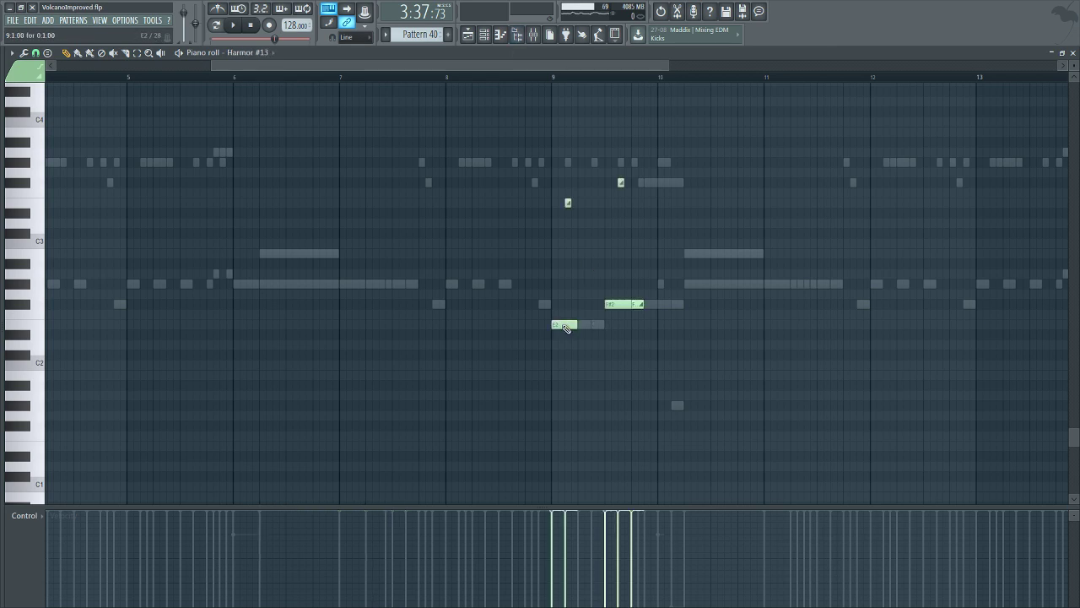
Locate Harmor #13 in the channel rack and open its synth settings.
left_click(484, 34)
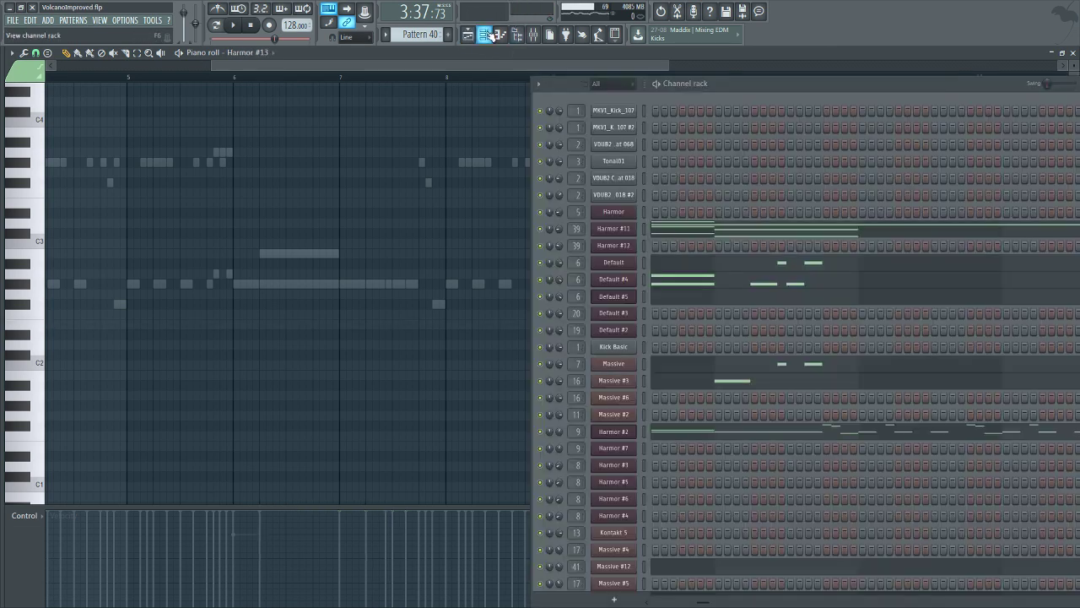
scroll(700, 420, "down", 8)
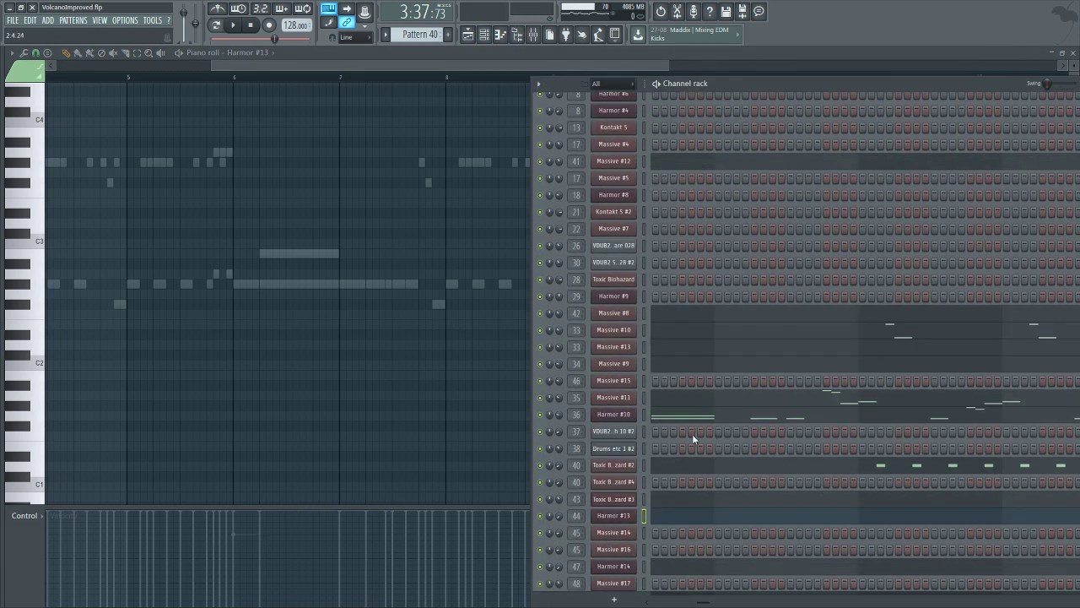
left_click(620, 517)
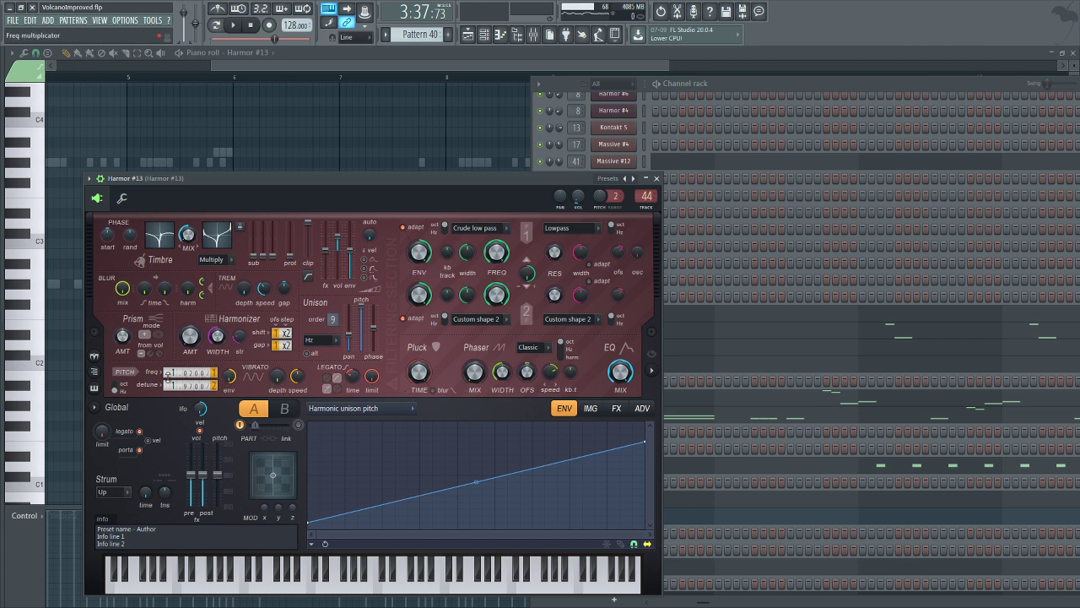
Show Harmor #13's Harmonic phase shape and zoom out to its whole curve.
left_click(351, 411)
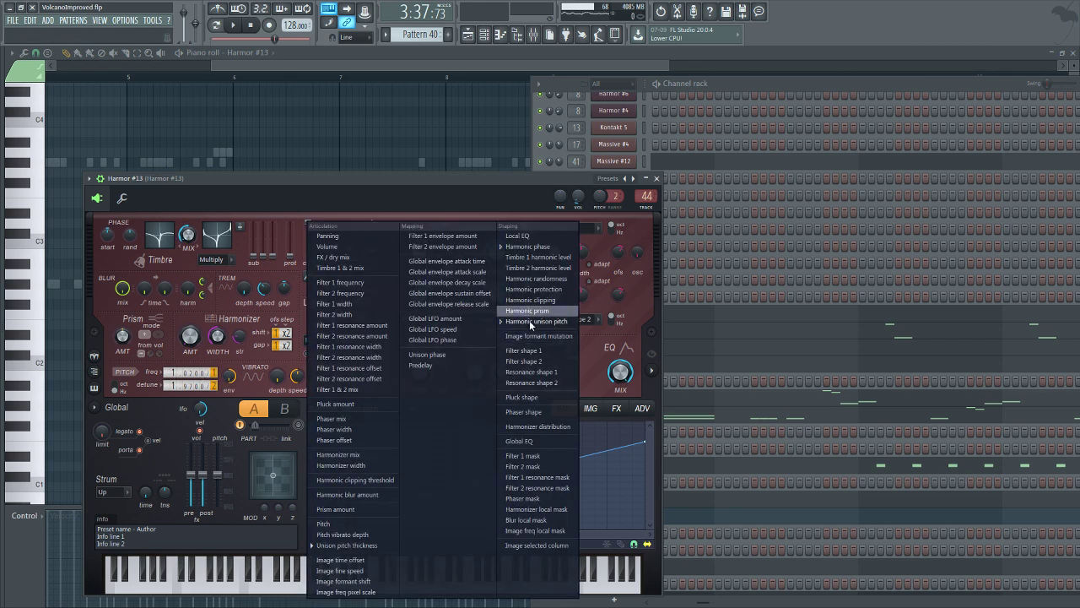
left_click(532, 247)
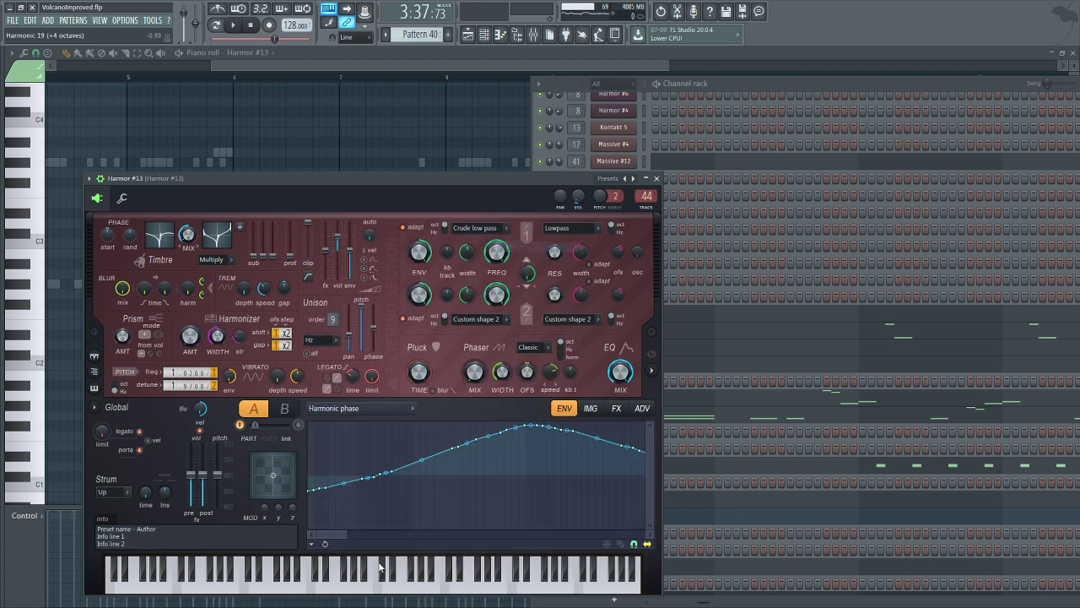
left_click_drag(347, 534, 655, 543)
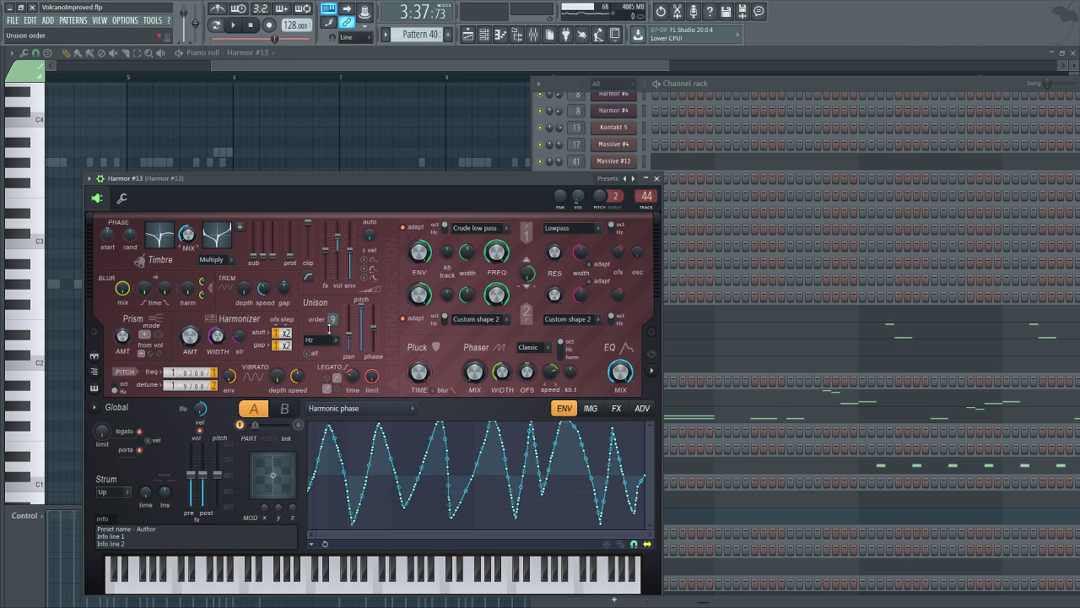
Show Harmor #13's Harmonic unison pitch shape and its built-in FX settings.
left_click(333, 410)
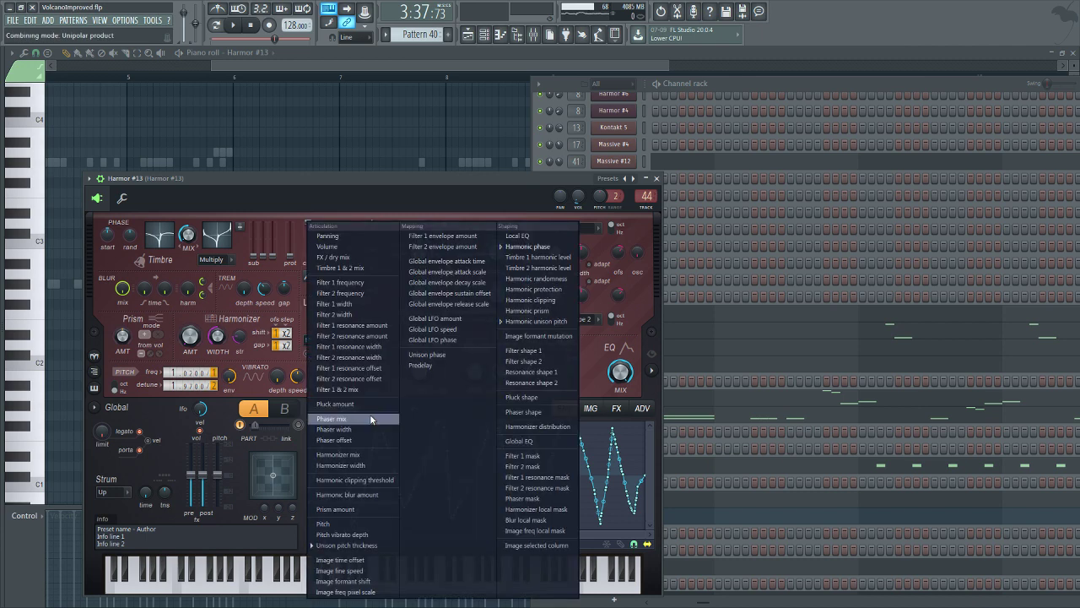
left_click(536, 320)
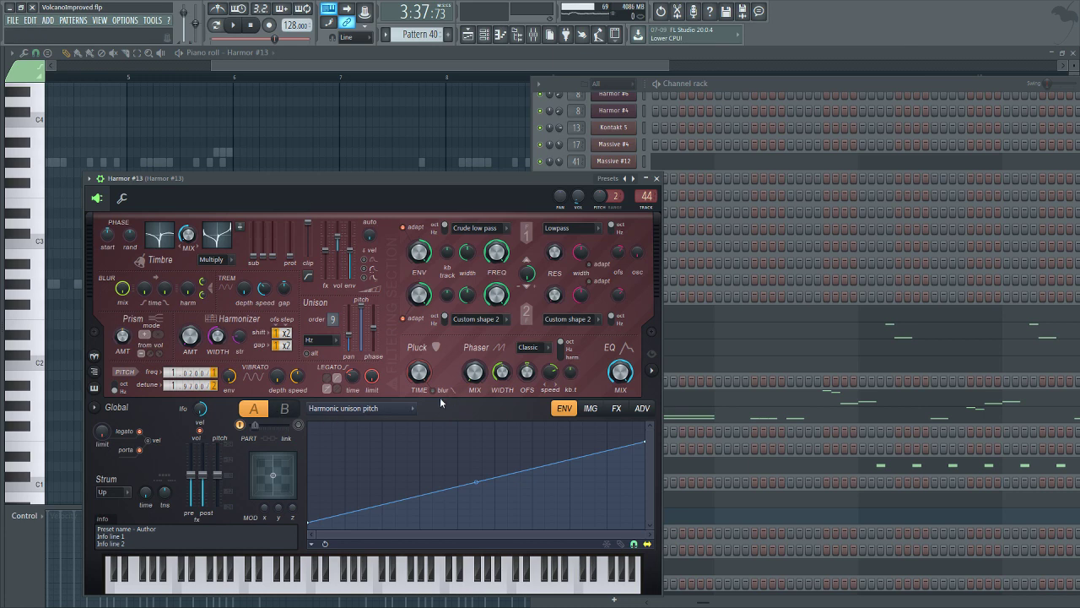
left_click(616, 408)
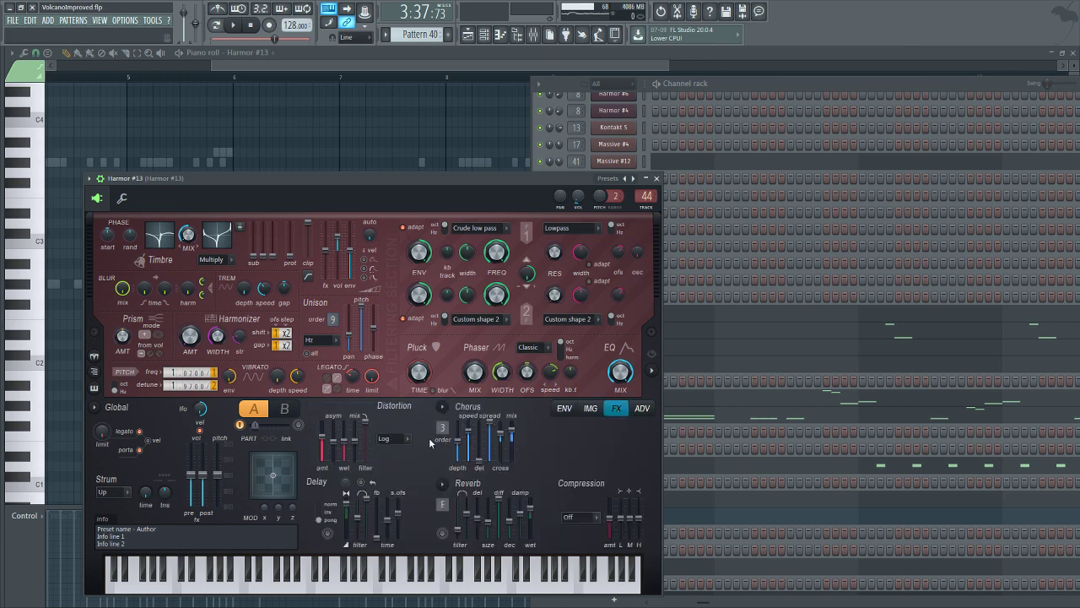
Open the first Fruity parametric EQ 2 on the Harmor #13 mixer track and play the song to watch its automated bands.
key("F9")
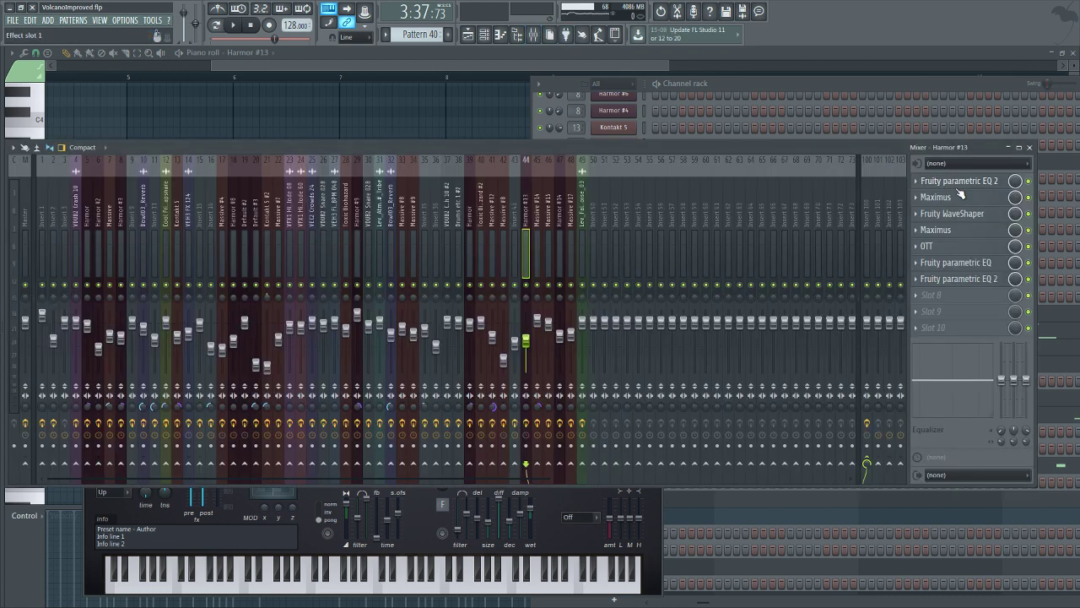
left_click(959, 181)
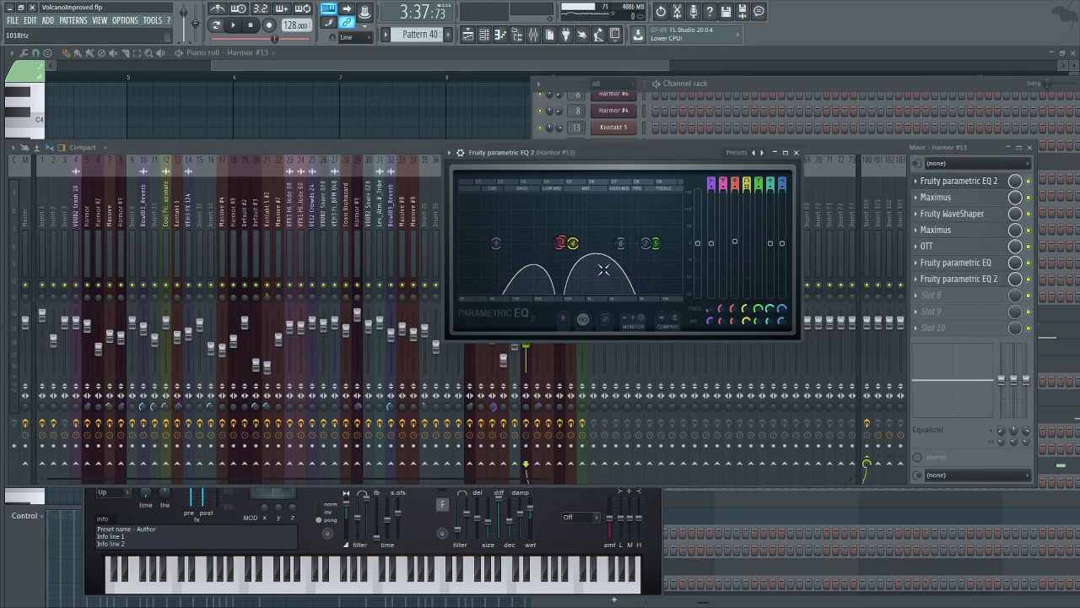
left_click(233, 26)
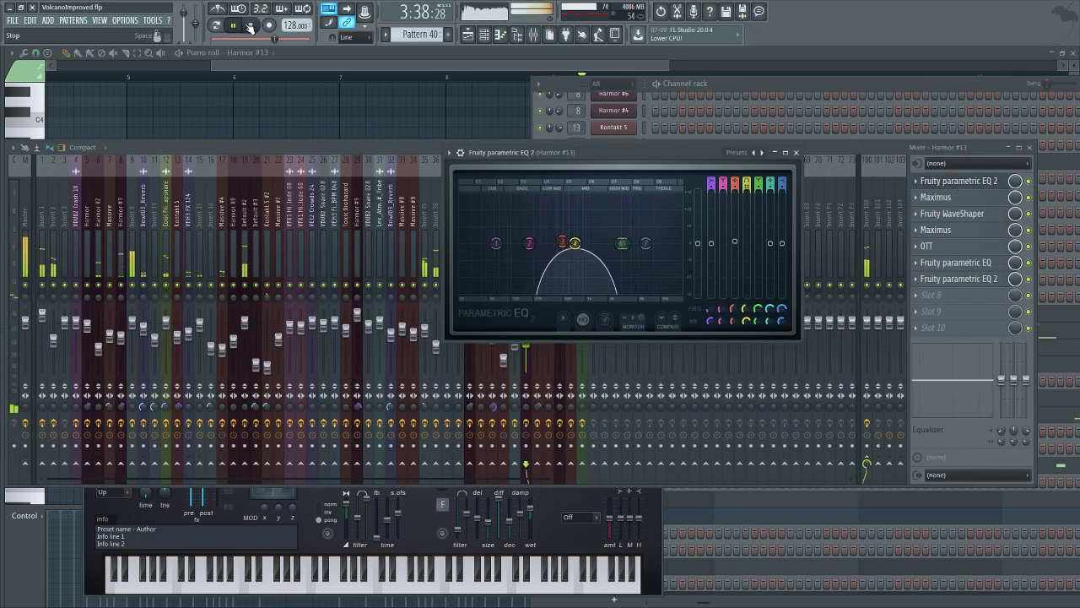
Solo the Harmor #13 mixer track and replay it with its first Fruity parametric EQ 2 open to watch the moving bands.
left_click(249, 25)
left_click(415, 150)
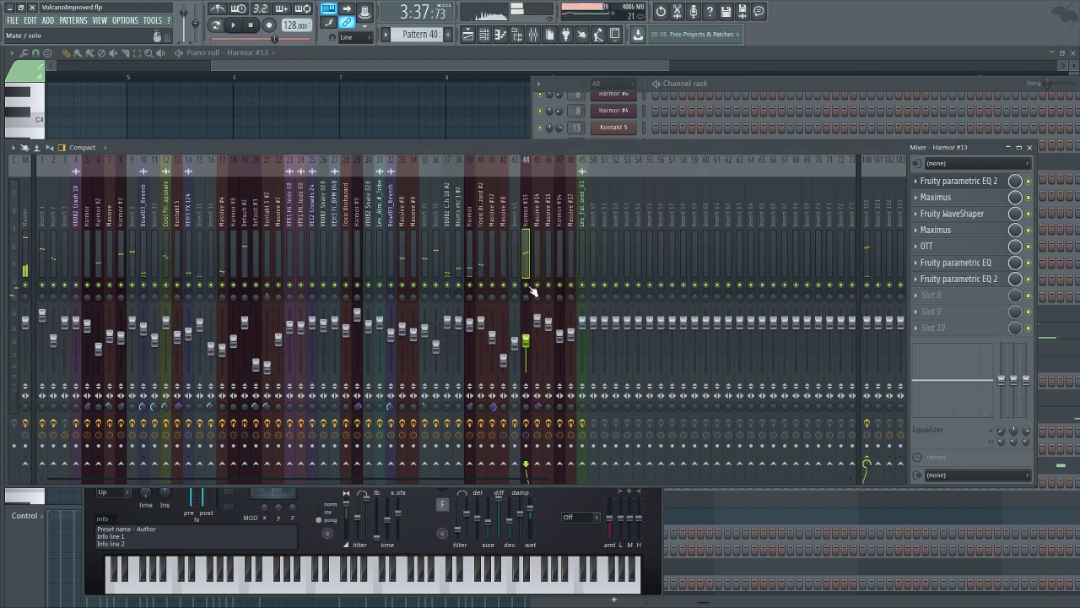
left_click(948, 181)
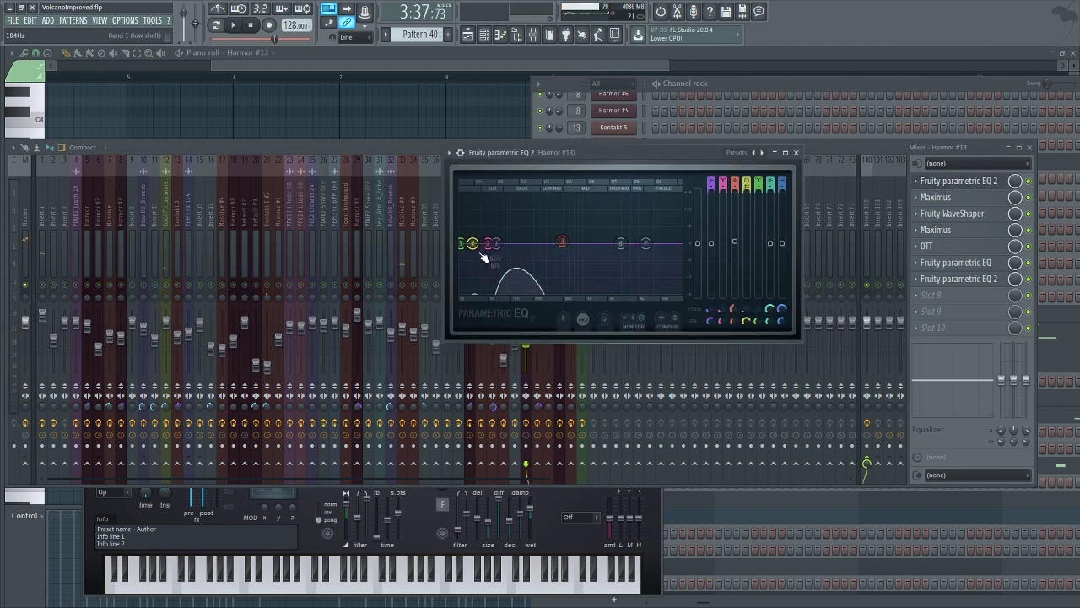
left_click(233, 25)
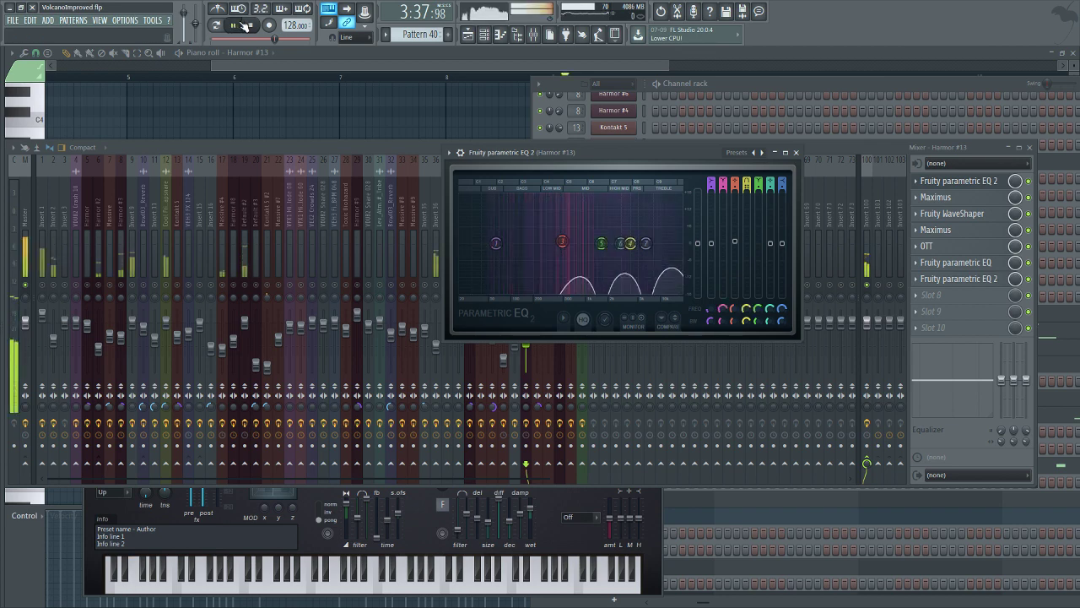
left_click(252, 25)
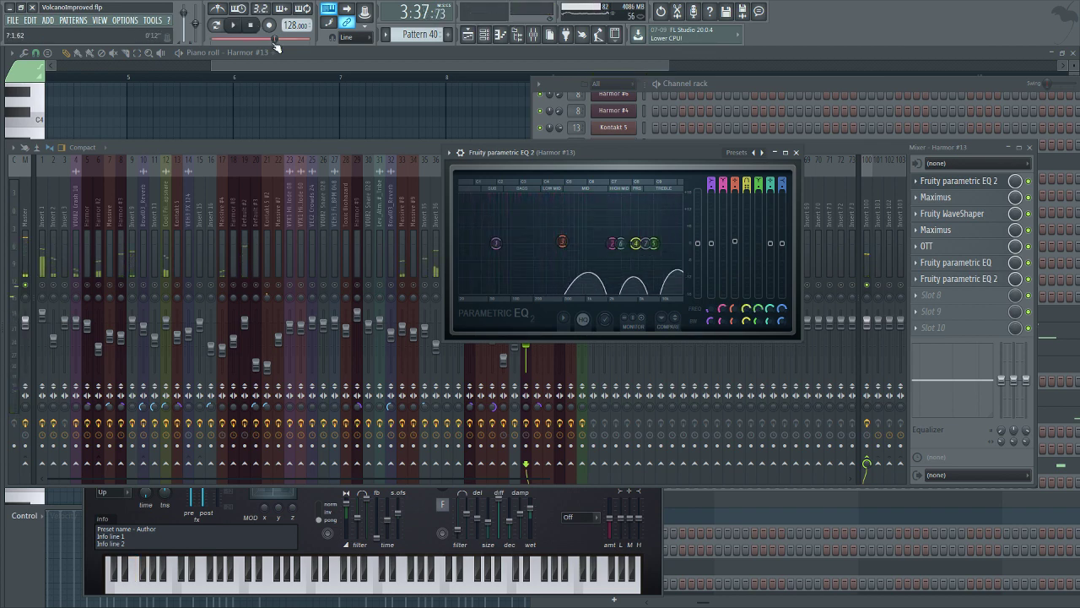
Open the first Maximus on the Harmor #13 mixer track and view its low and master band curves.
left_click(960, 197)
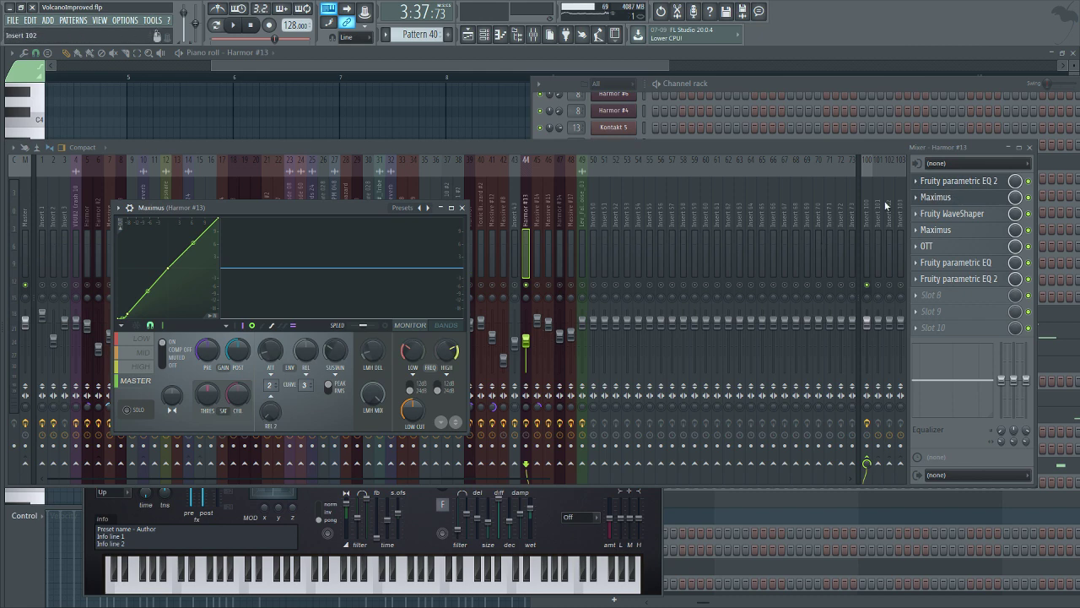
left_click(141, 352)
left_click(141, 340)
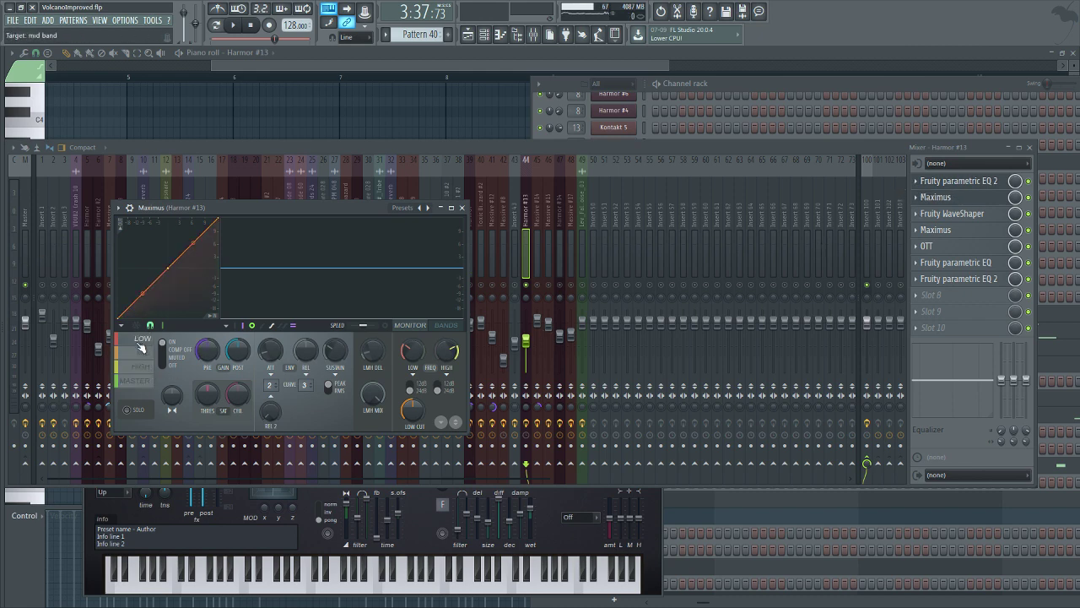
left_click(141, 382)
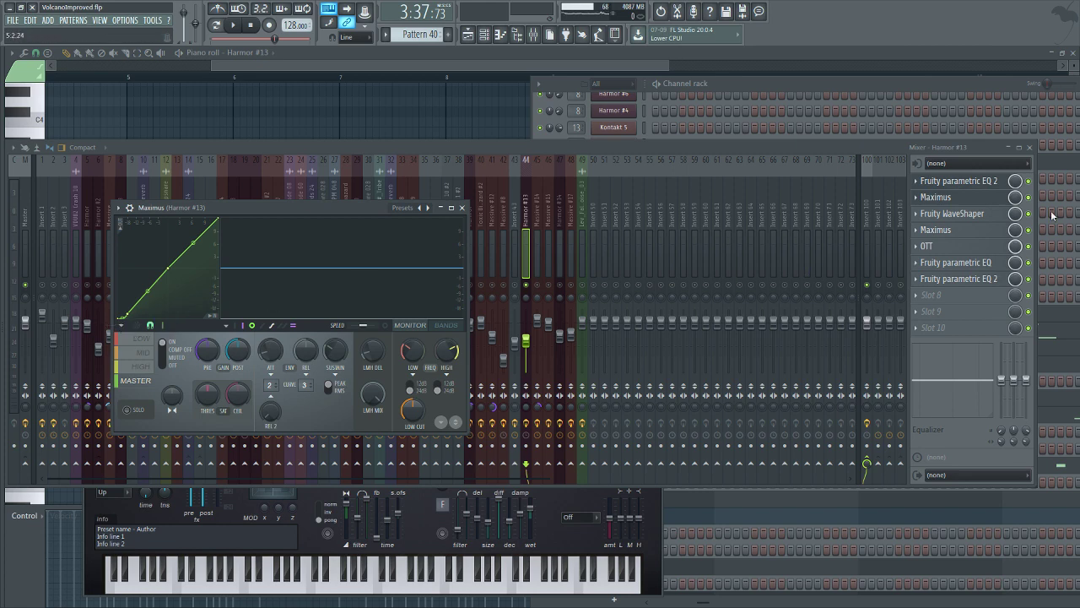
Audition Harmor #13 with its first Maximus bypassed, checking the effects on Insert 100 between plays.
key("Escape")
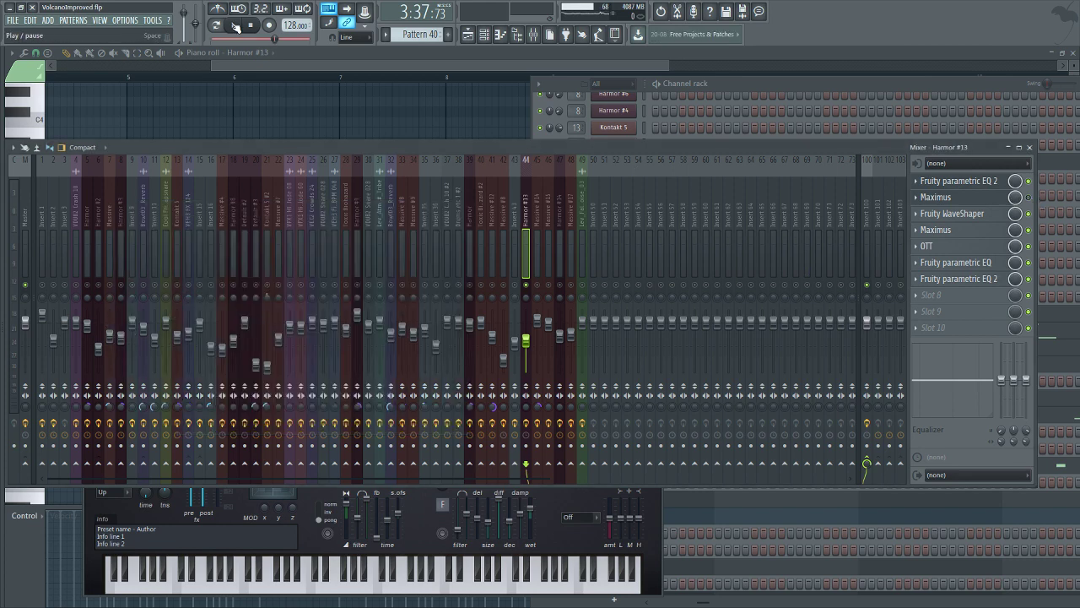
left_click(236, 25)
key("space")
left_click(866, 221)
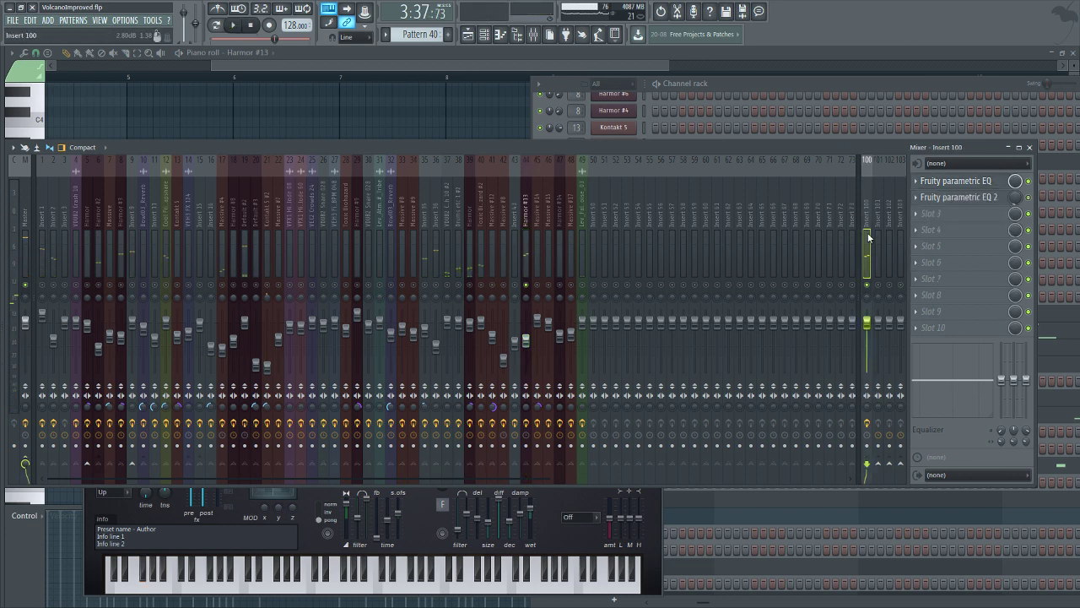
left_click(1029, 183)
left_click(522, 254)
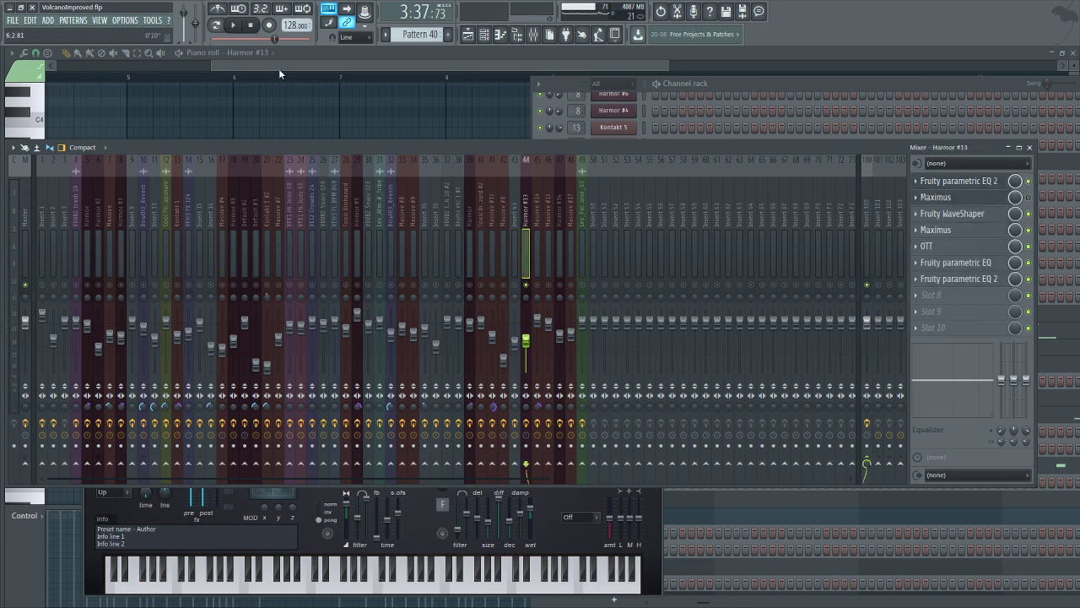
left_click(230, 28)
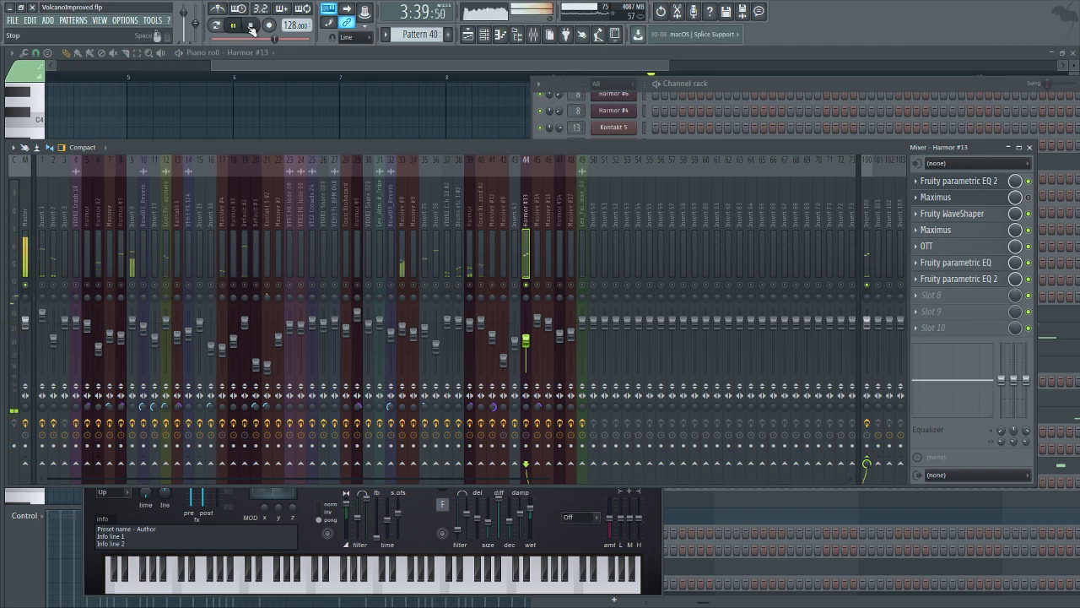
left_click(250, 26)
Open the second Maximus on Harmor #13, play the layer to watch its compression and inspect its bands.
left_click(952, 231)
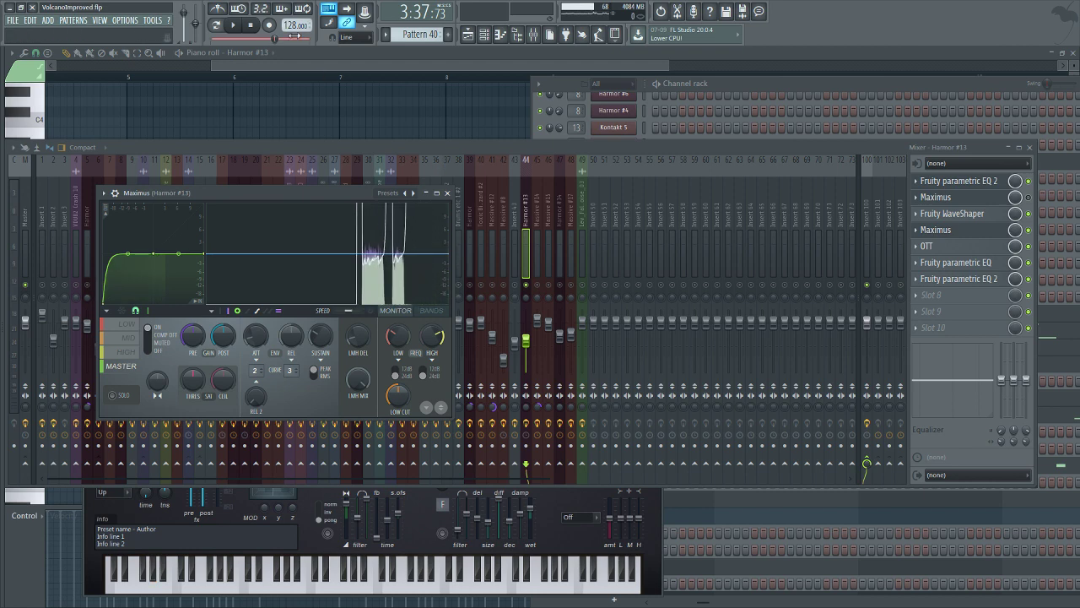
left_click(232, 25)
left_click(251, 26)
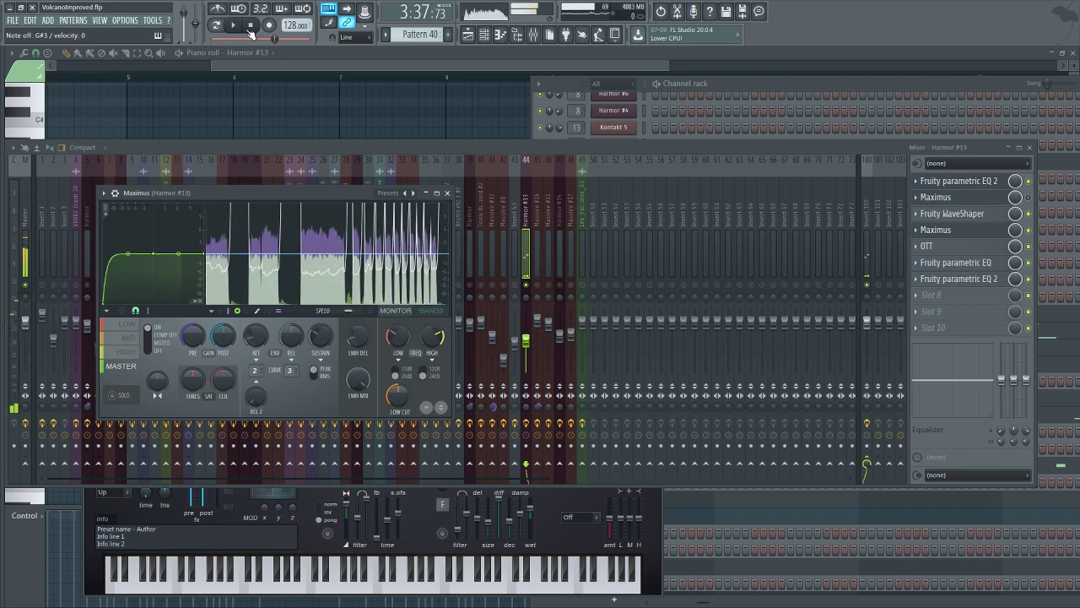
left_click(125, 338)
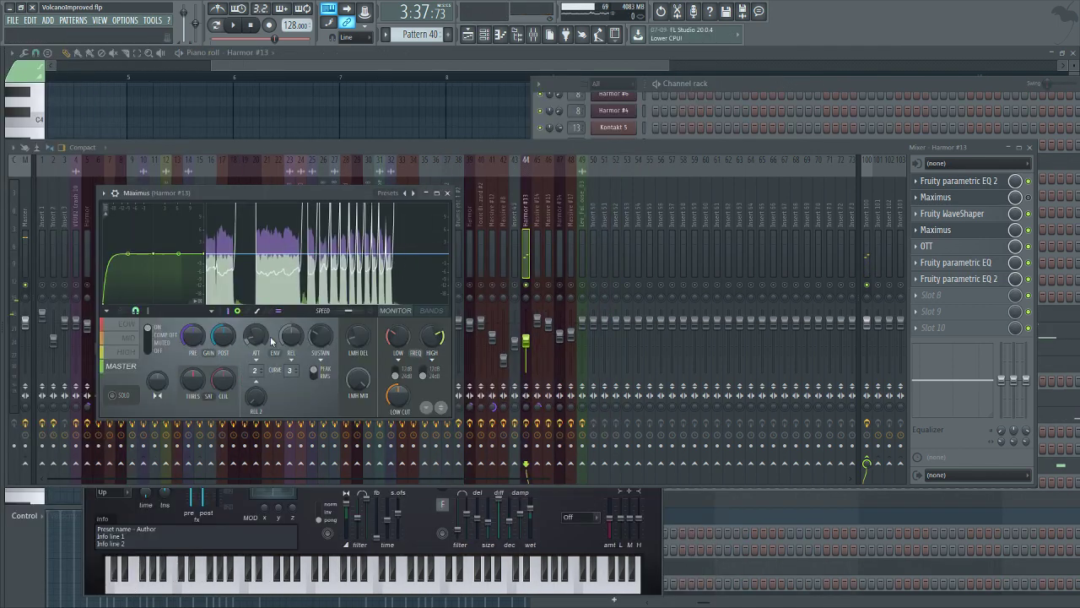
left_click(121, 366)
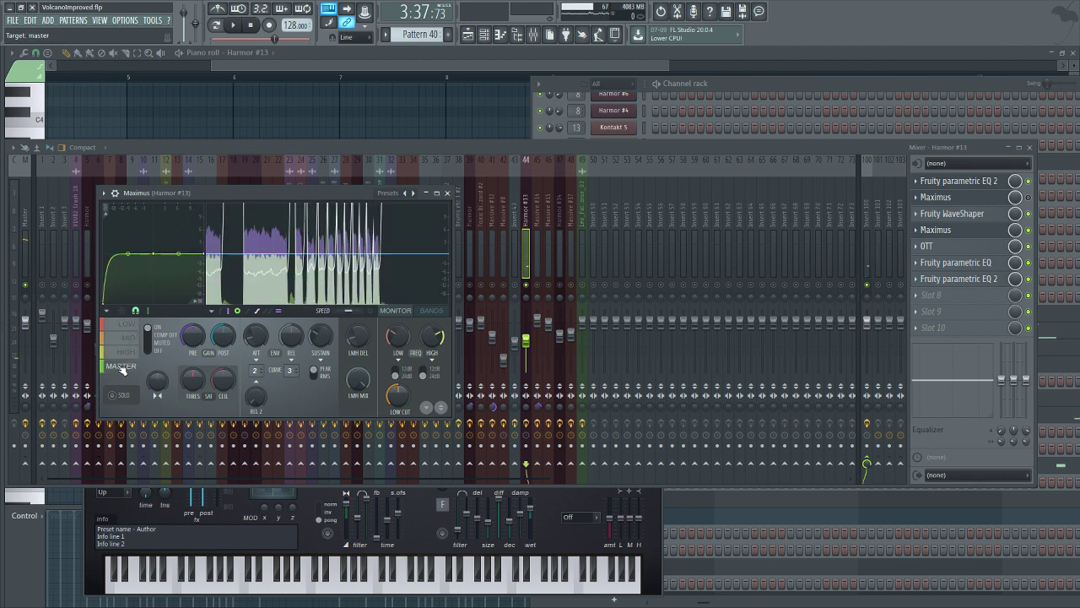
Reopen the first Maximus on Harmor #13, switch it back on and save the project.
left_click(971, 200)
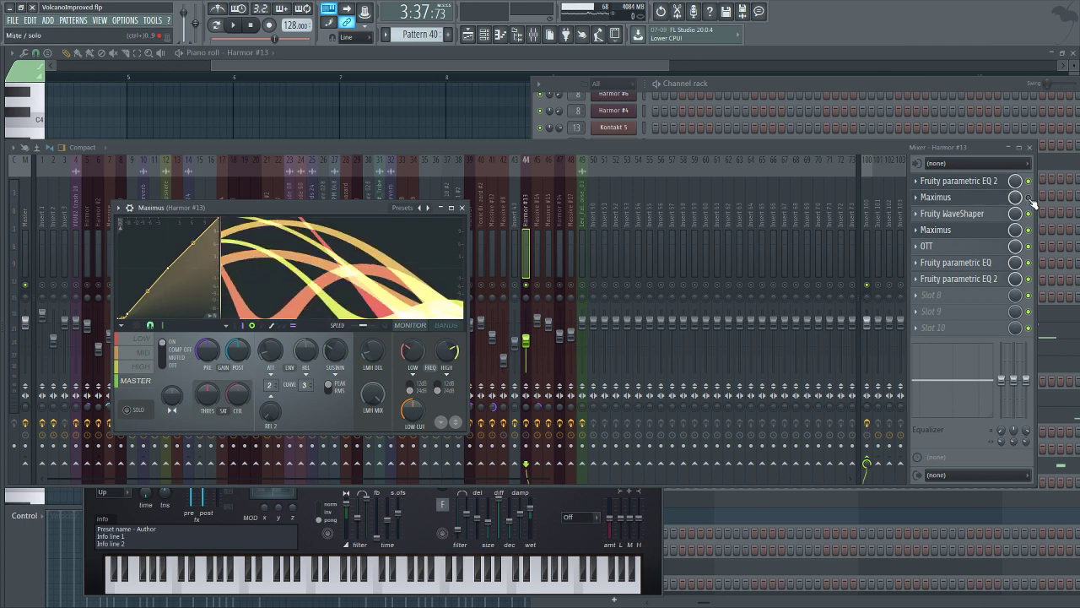
left_click(972, 198)
left_click(956, 198)
left_click(956, 197)
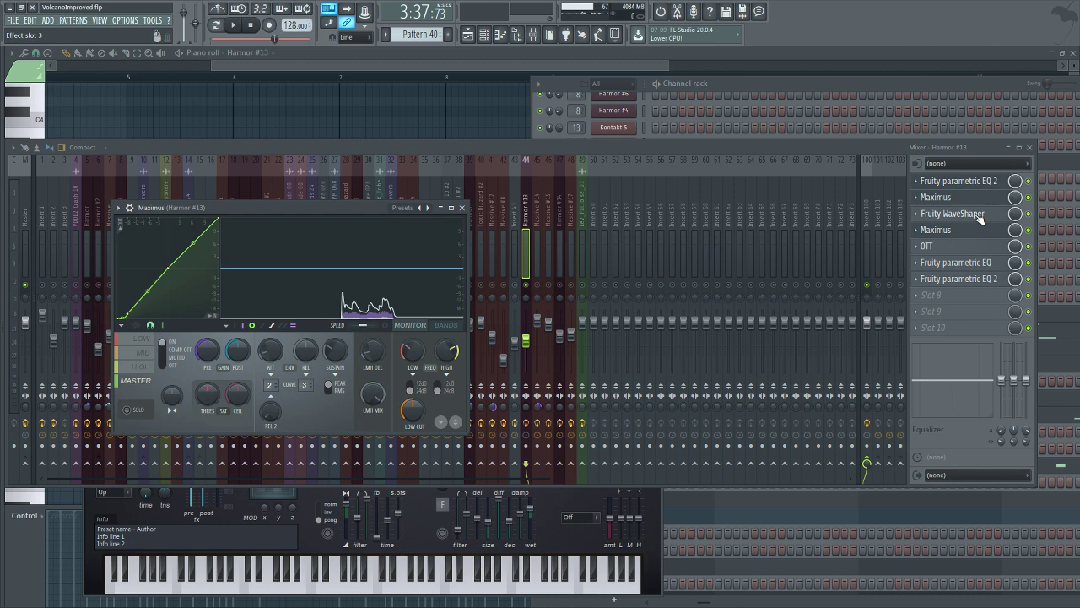
key("ctrl+s")
Show the Fruity WaveShaper's curve and controls on Harmor #13, and the second Maximus's low and master band curves.
left_click(979, 216)
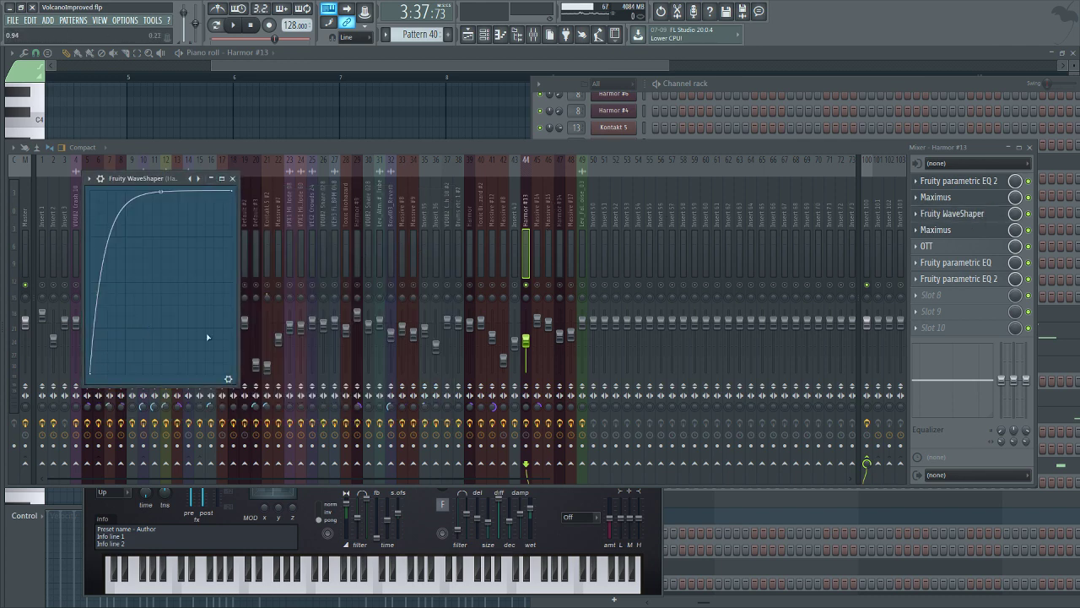
left_click(228, 378)
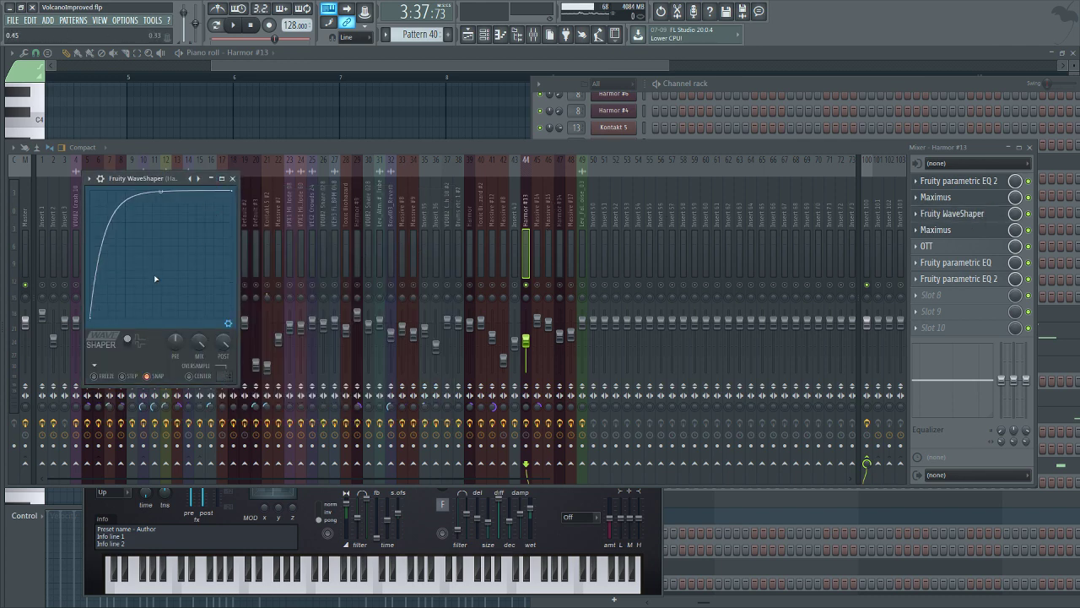
left_click(976, 229)
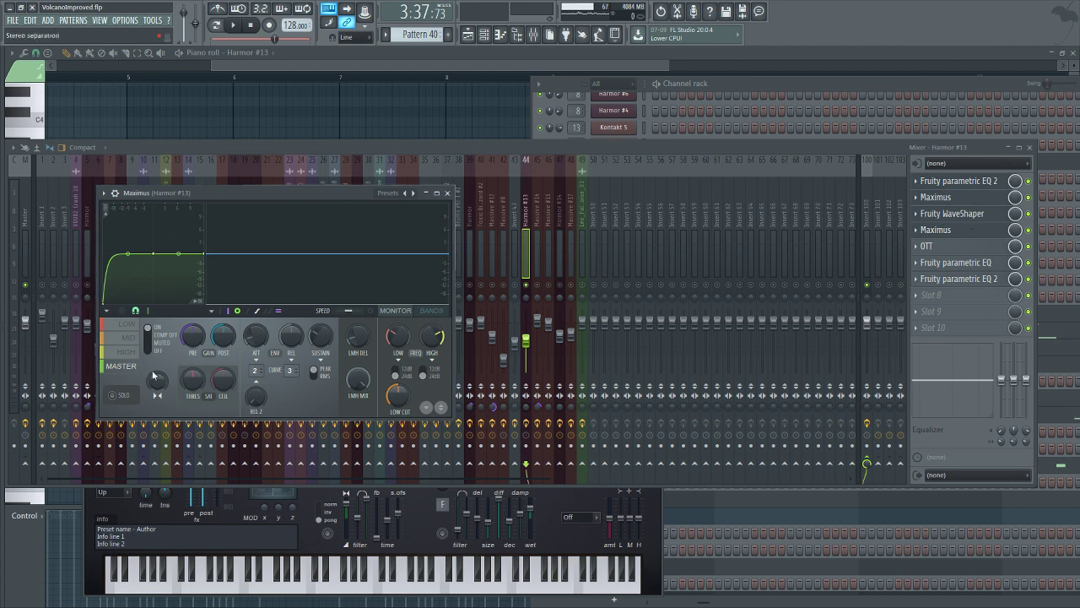
left_click(127, 324)
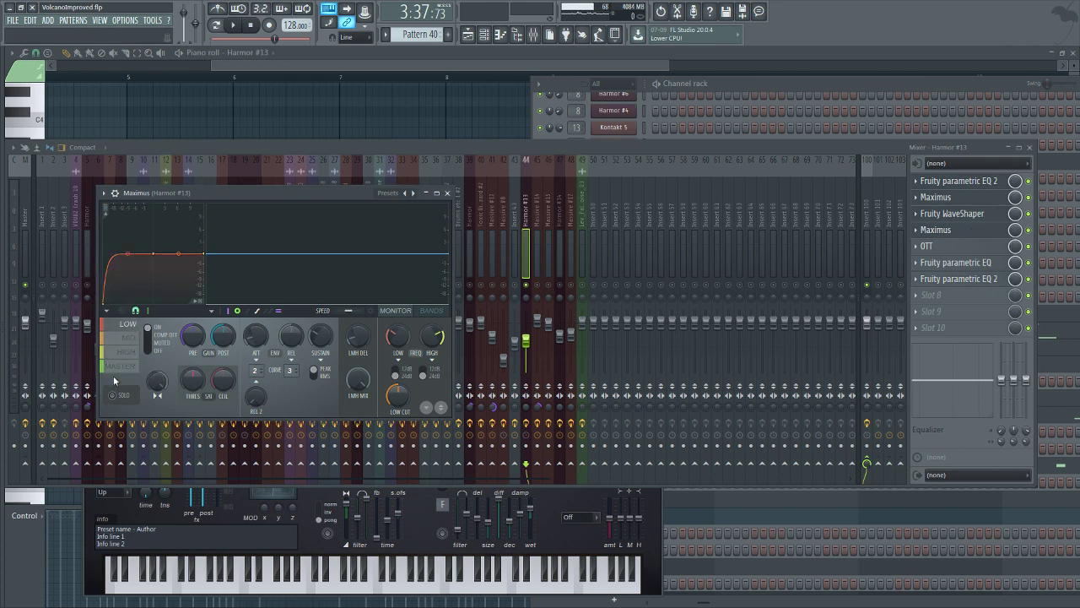
left_click(120, 366)
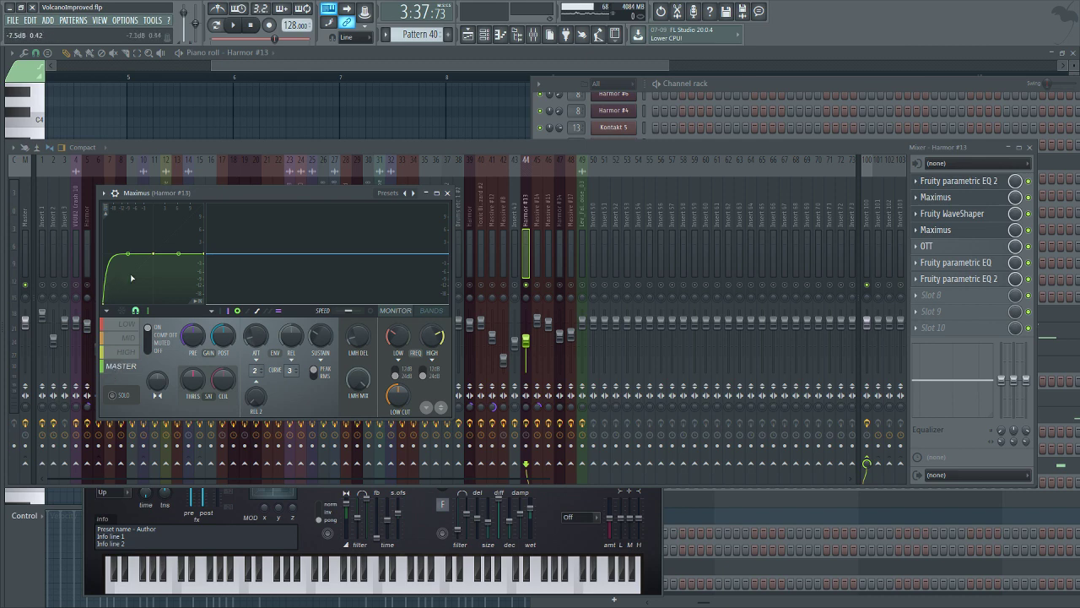
Show the OTT, first Fruity parametric EQ 2 and Fruity parametric EQ settings on the Harmor #13 mixer track.
left_click(946, 248)
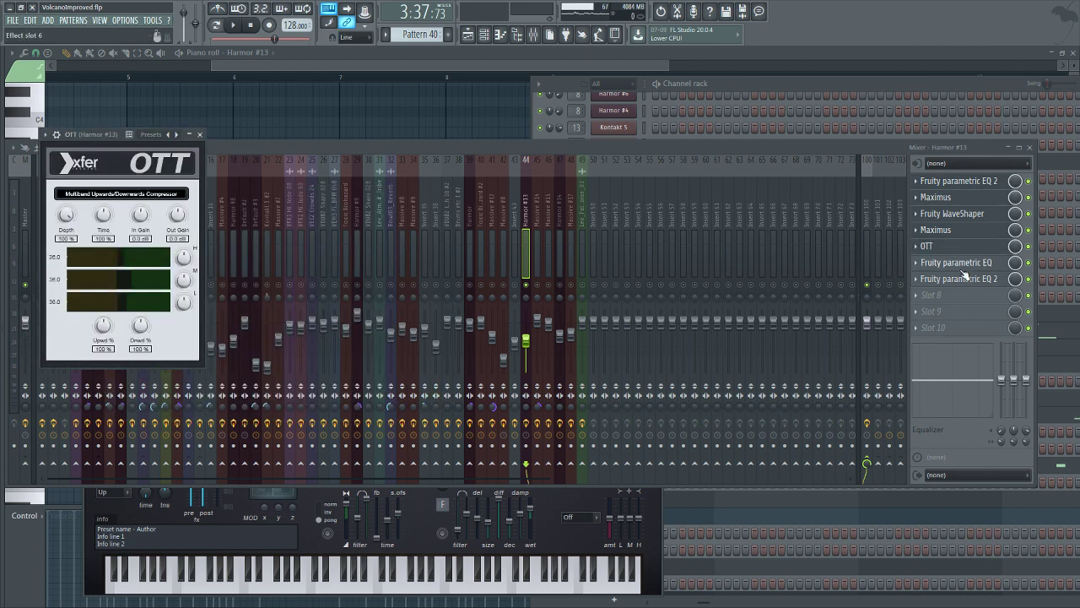
left_click(962, 181)
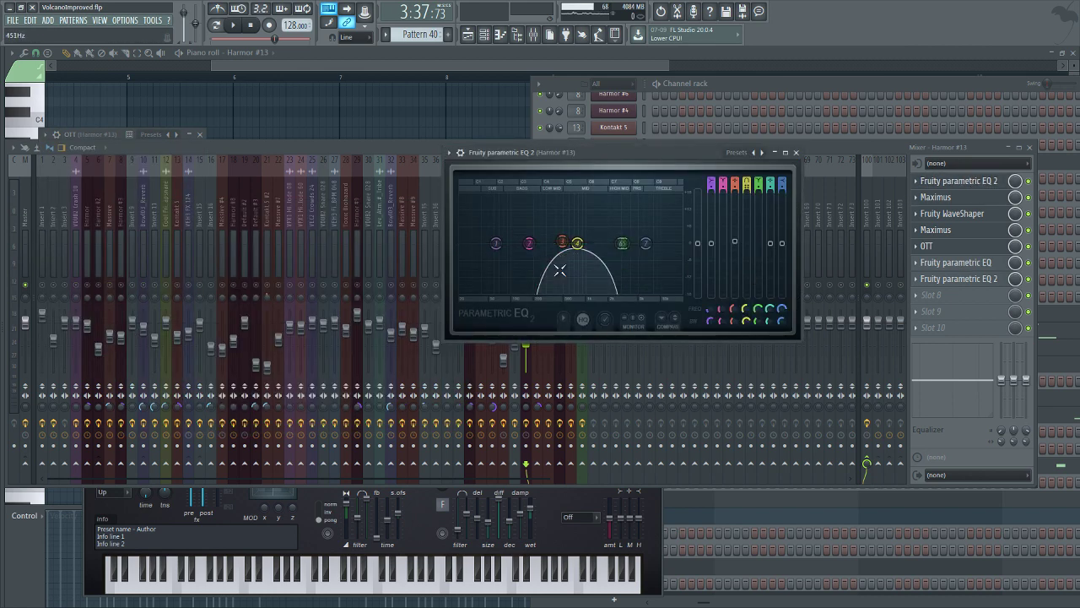
left_click(959, 265)
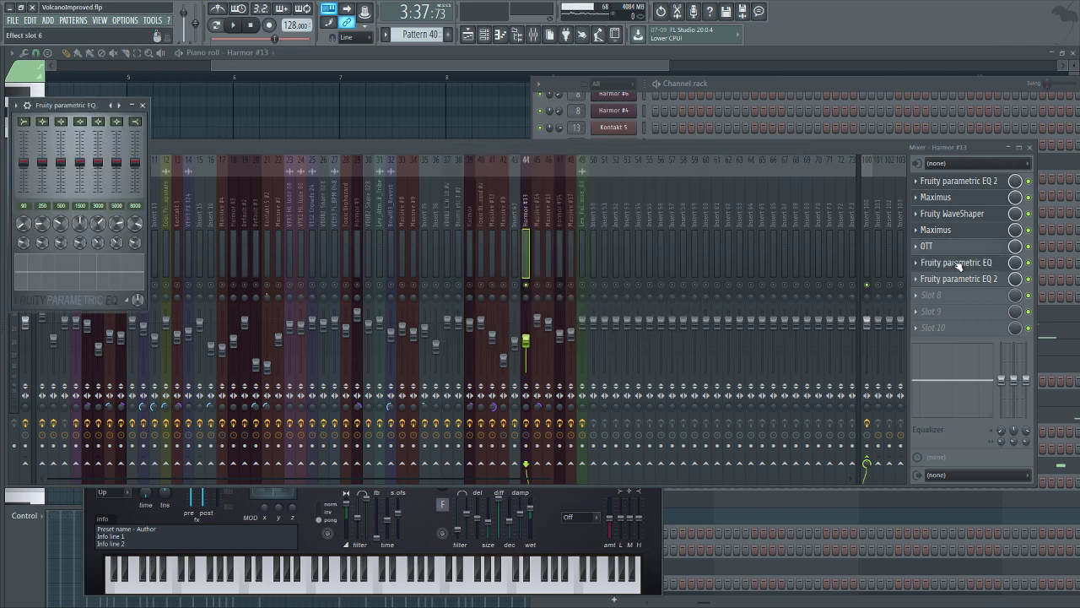
Check Harmor #13's automation clips in the playlist, return to the mixer and play the section briefly.
left_click(466, 35)
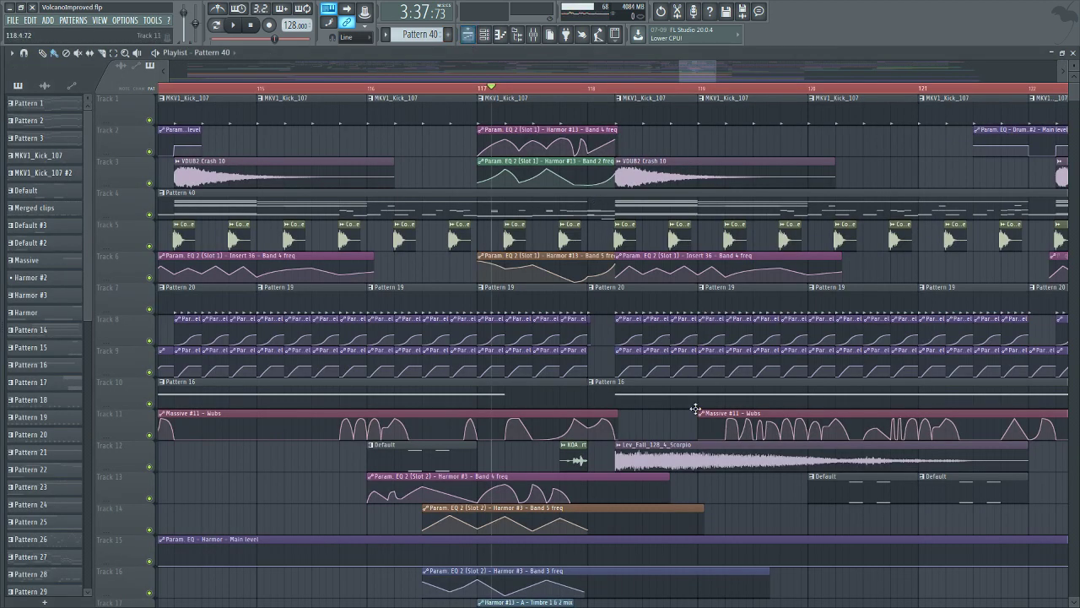
left_click(534, 35)
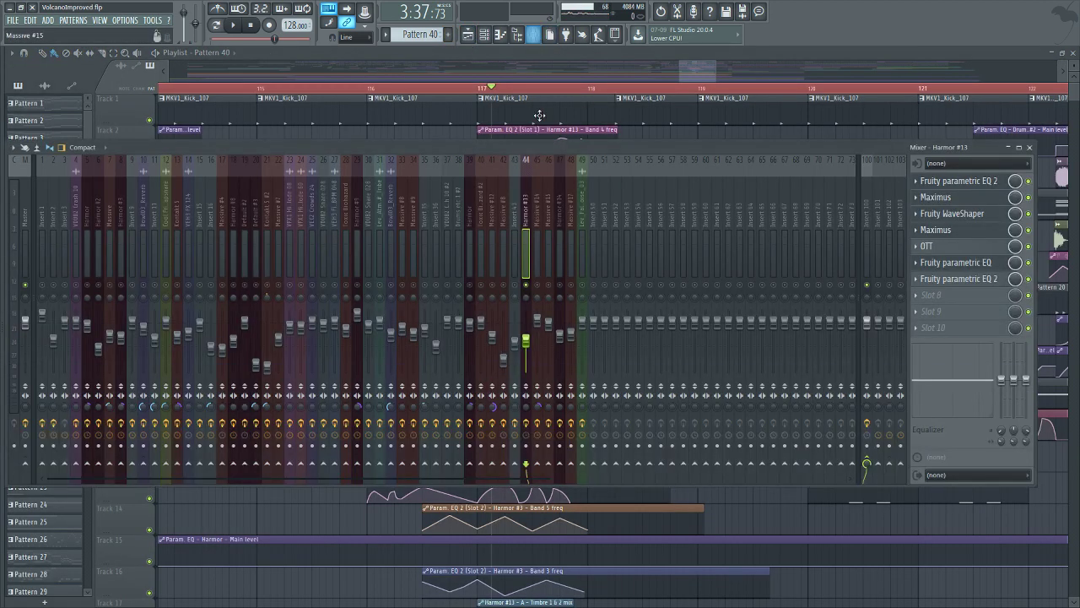
key("space")
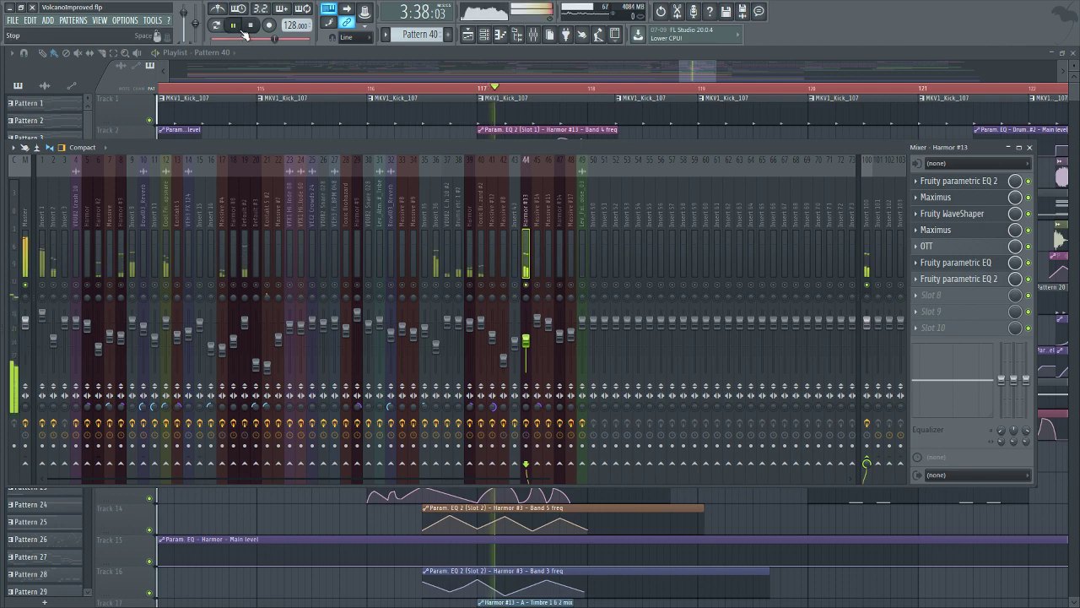
key("space")
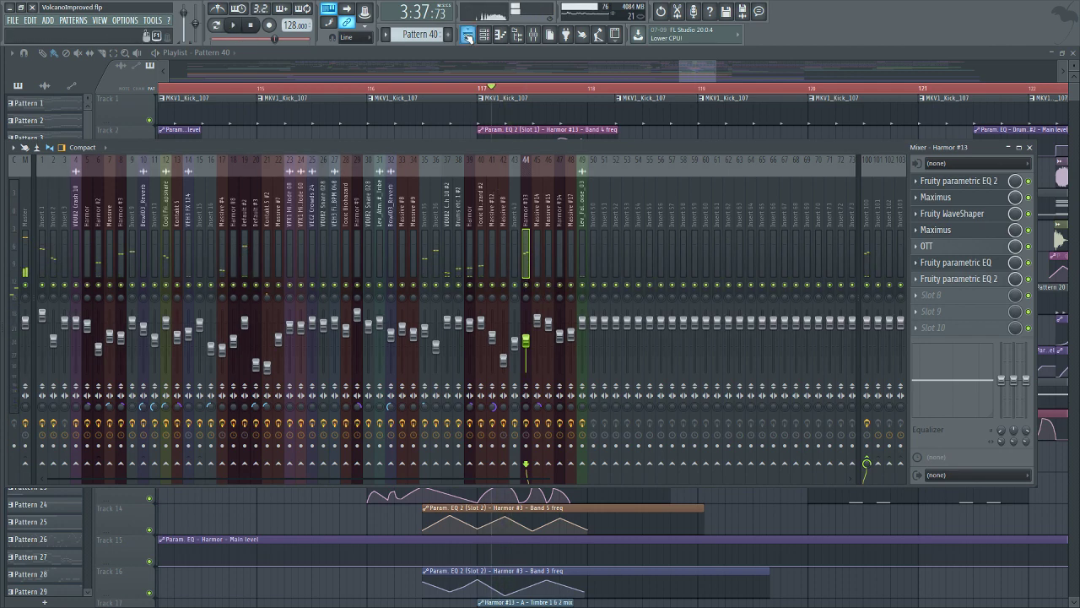
Open Harmor #13's notes in the piano roll and switch to Harmor #2 through its ghost notes.
left_click(500, 33)
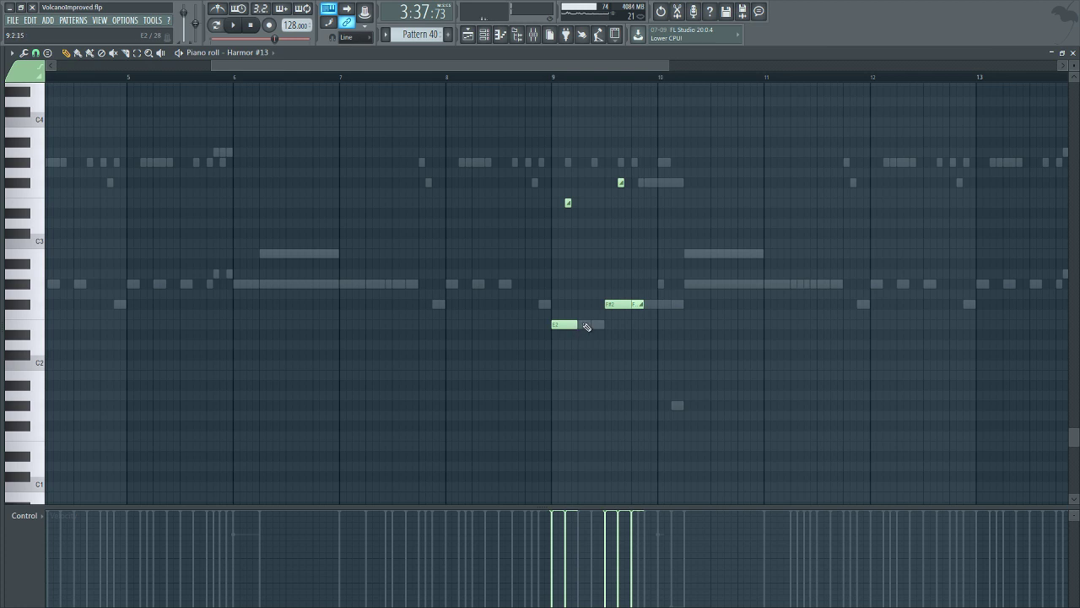
double_click(591, 325)
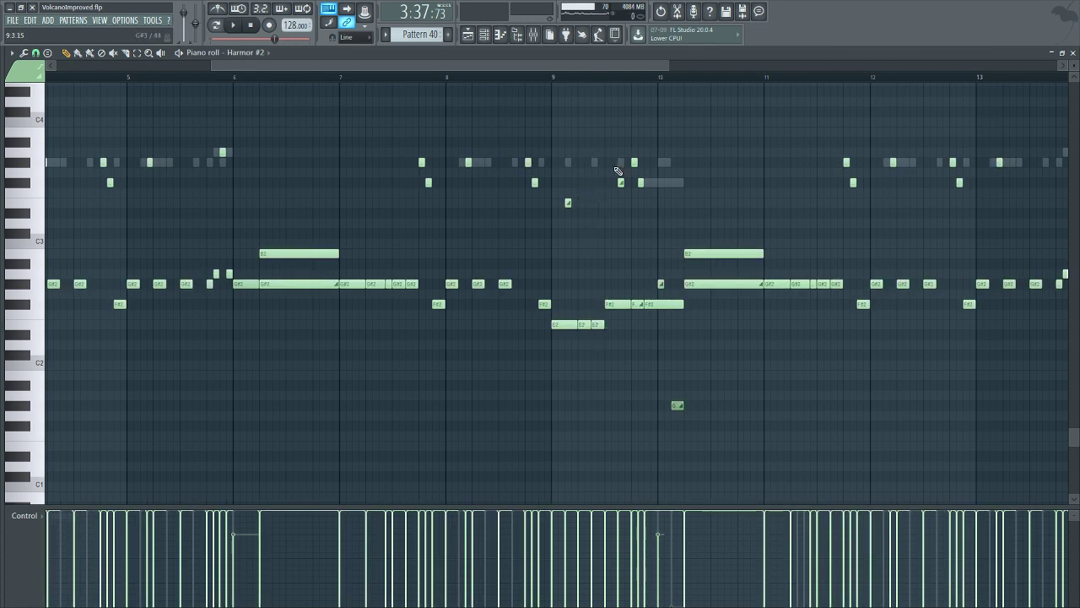
double_click(596, 164)
double_click(561, 327)
Find Harmor #10 and Massive #11 in the channel rack and open each one's synth settings.
key("F6")
scroll(663, 453, "down", 3)
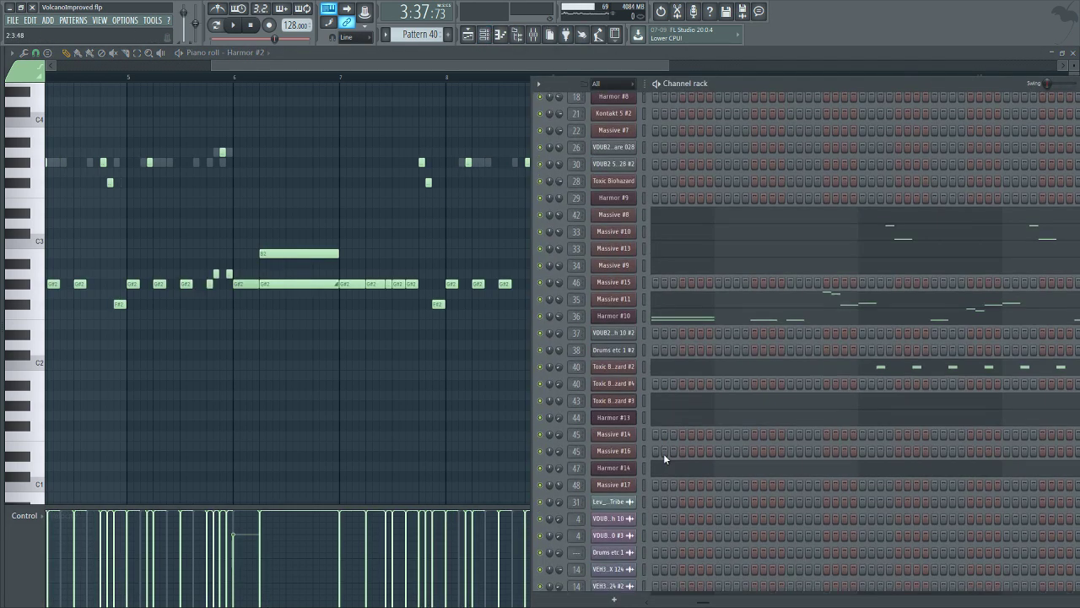
left_click_drag(706, 599, 876, 604)
right_click(625, 314)
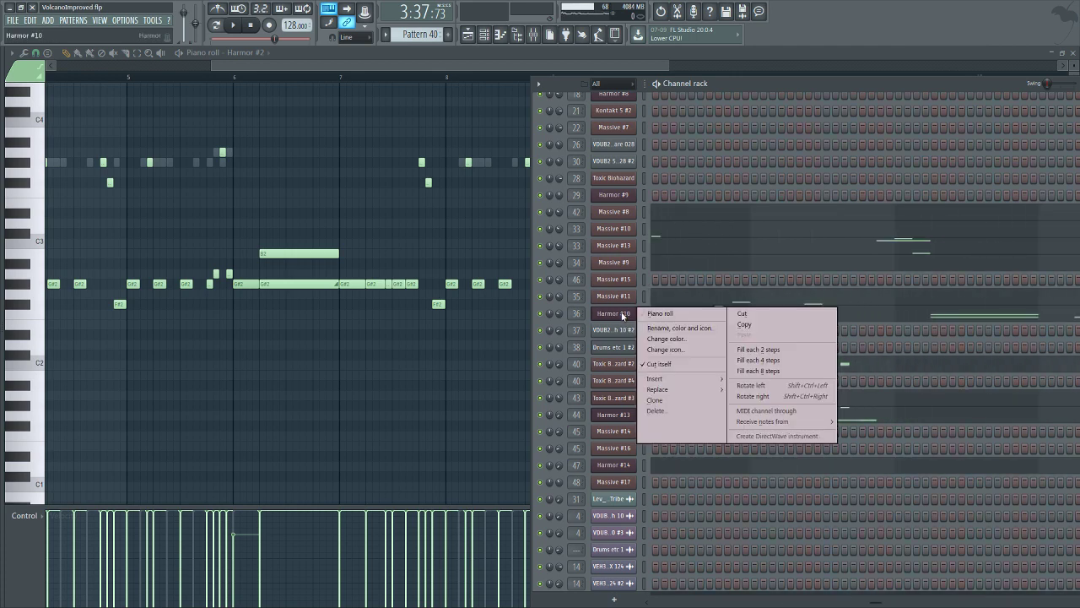
left_click(625, 313)
left_click(626, 314)
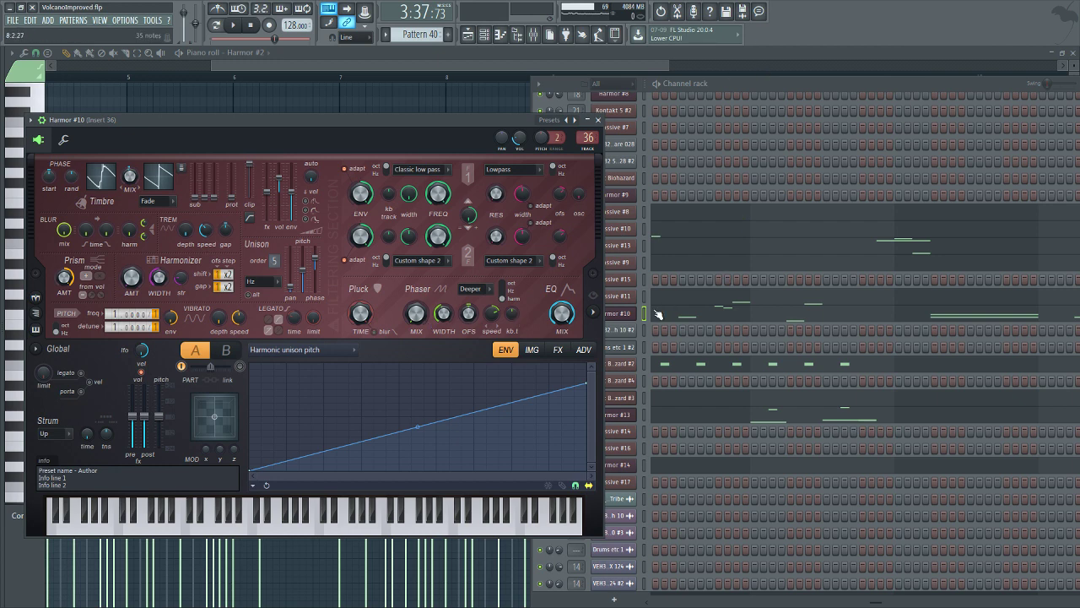
left_click(629, 296)
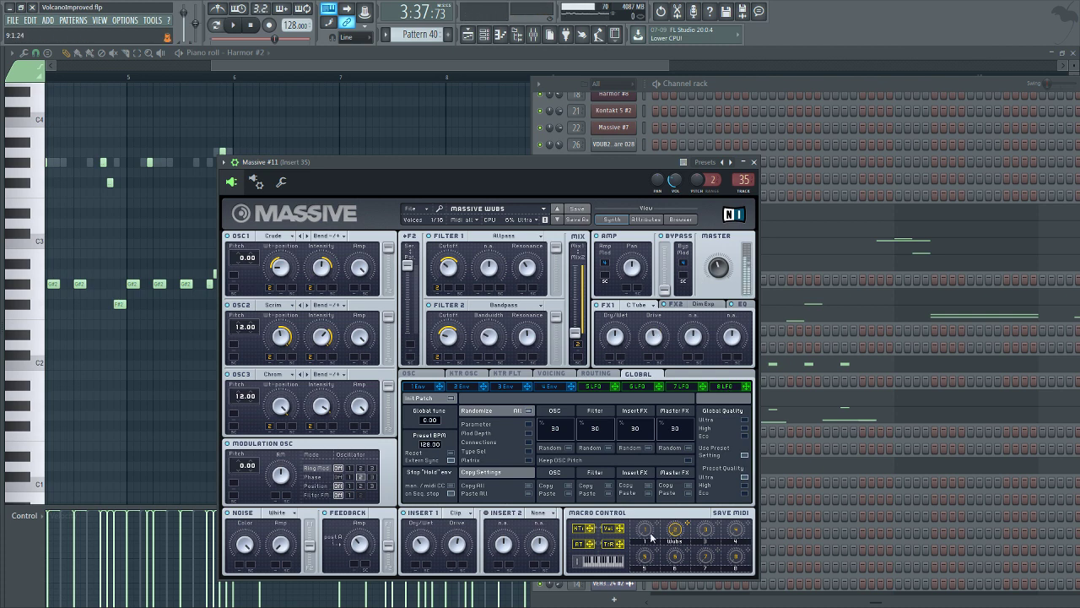
Demonstrate Massive #11's Wubs macro, then set the playlist position at bar 117.
left_click_drag(675, 530, 683, 507)
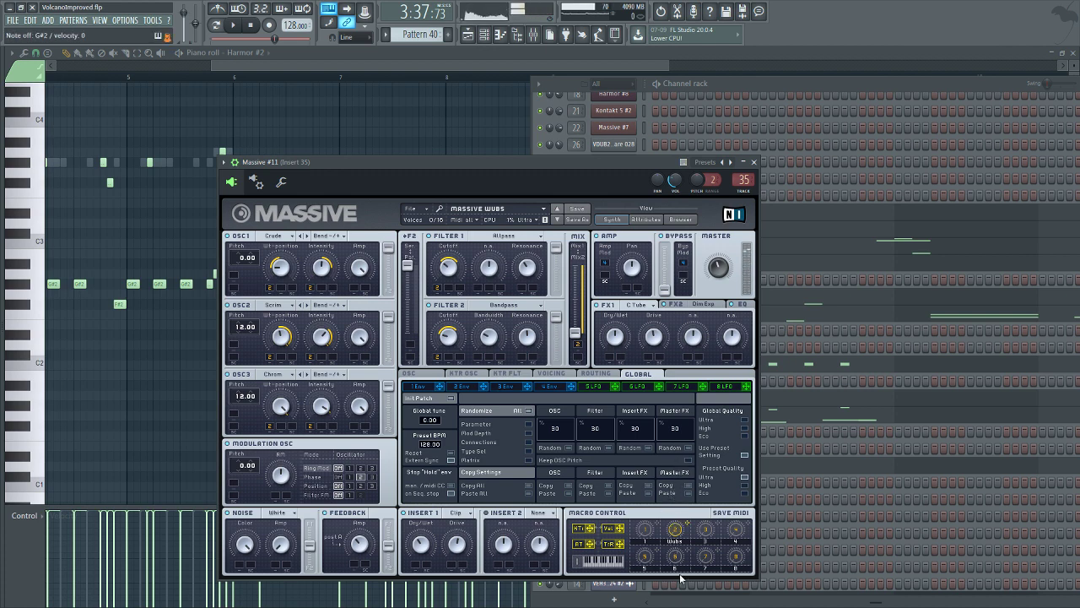
left_click(467, 35)
left_click_drag(492, 89, 482, 89)
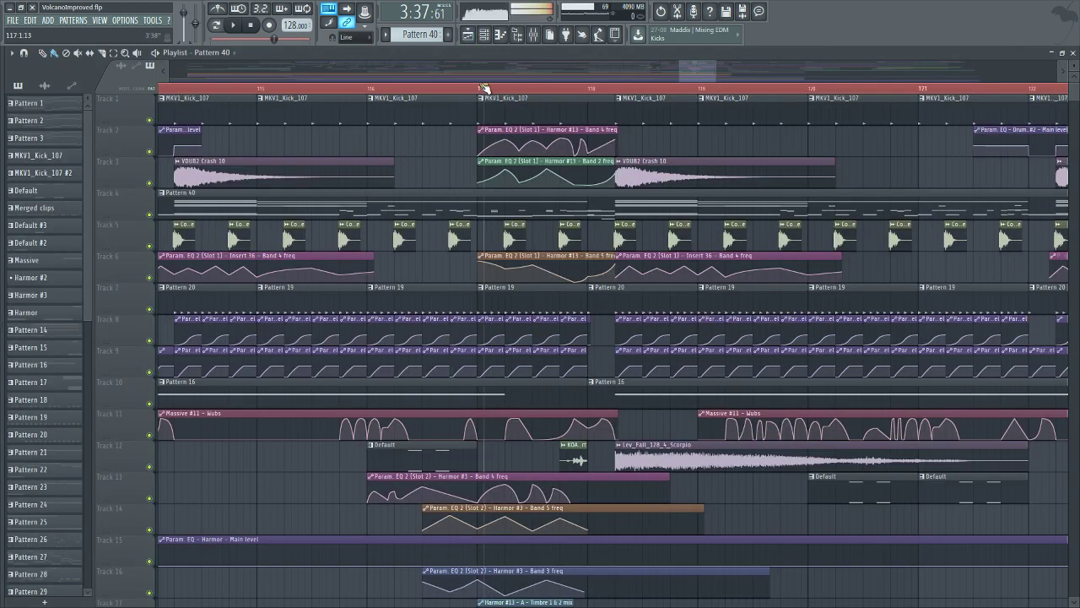
Select Harmor #13 in the mixer, play the section from bar 117 and show Insert 100's effects.
left_click(534, 36)
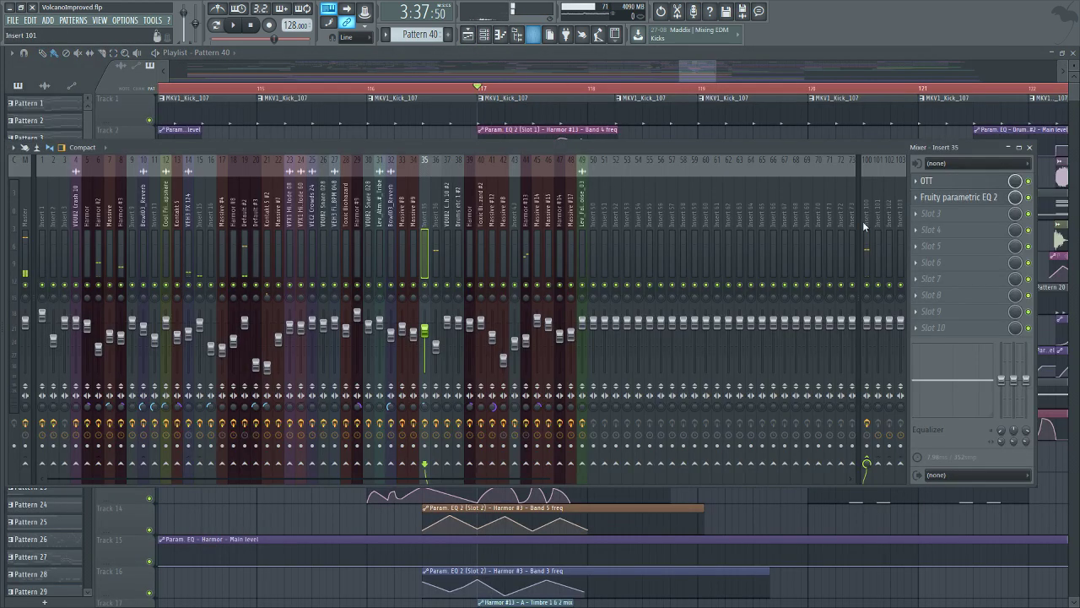
left_click(526, 253)
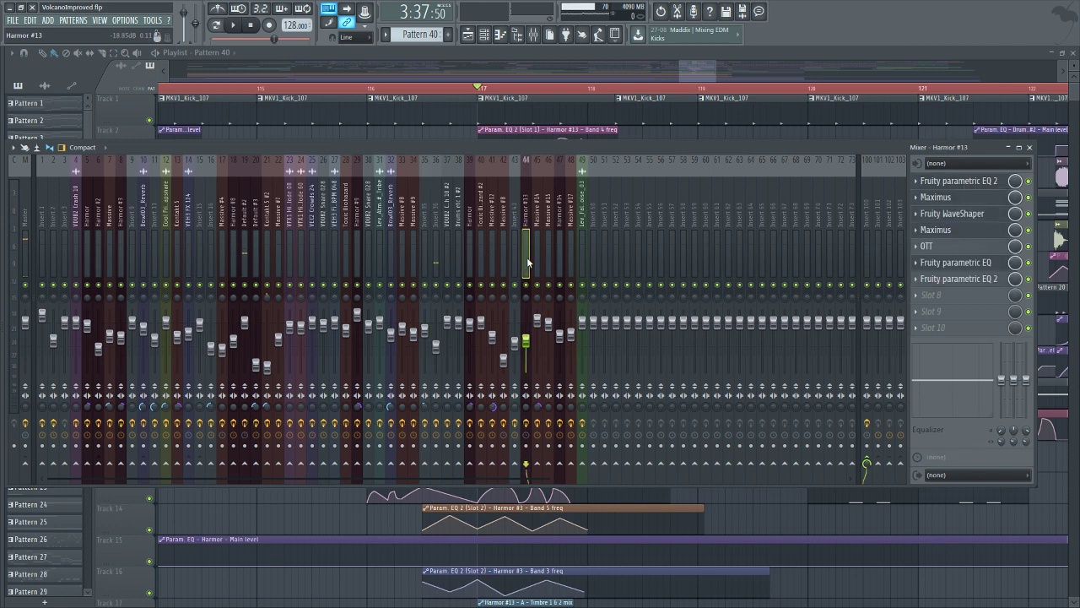
left_click(486, 89)
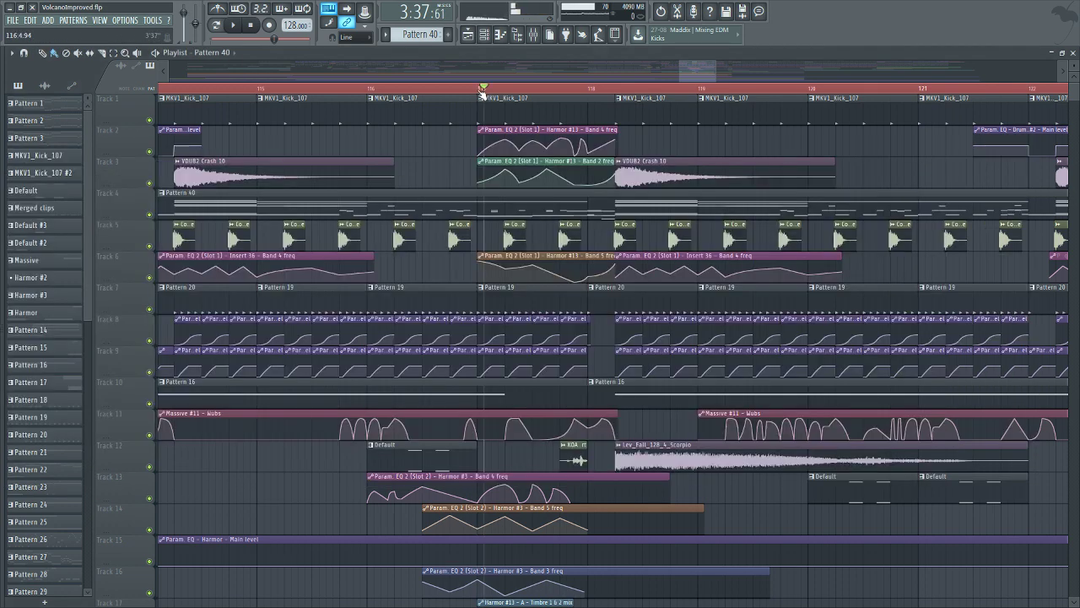
left_click(533, 34)
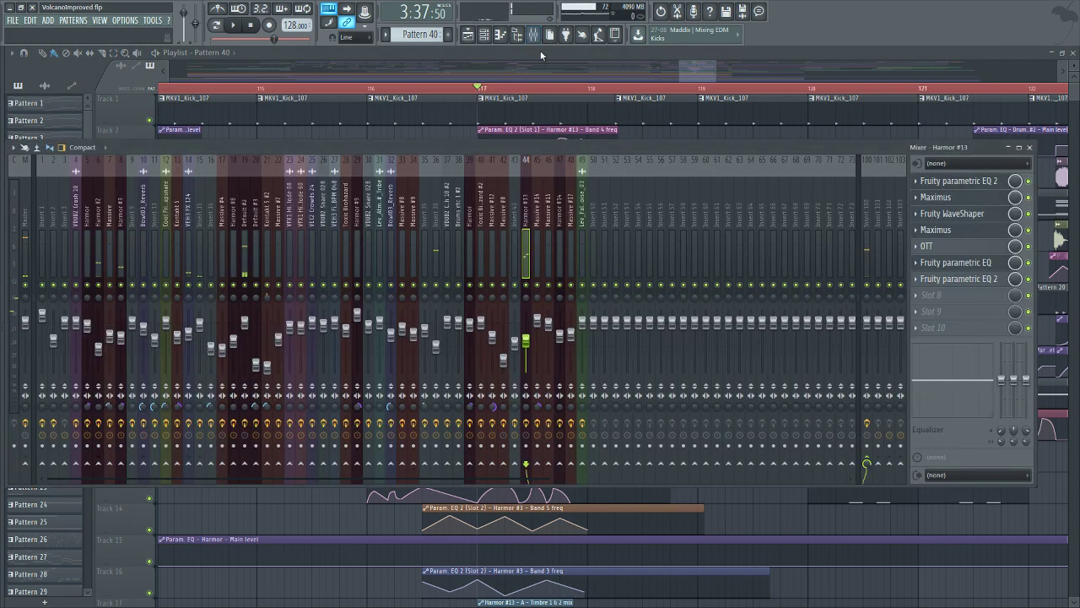
left_click(238, 27)
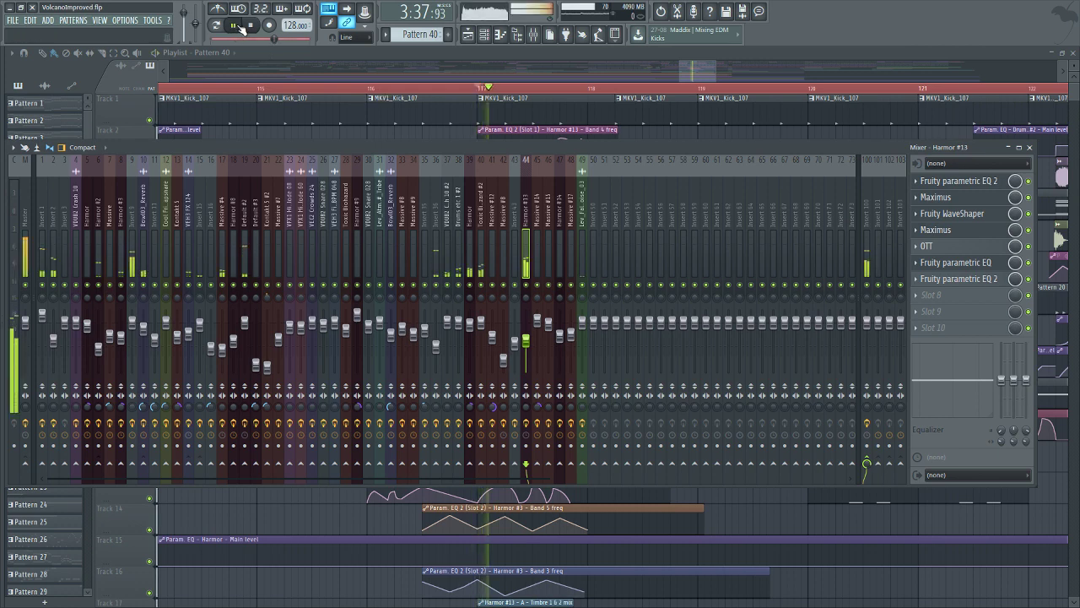
left_click(867, 202)
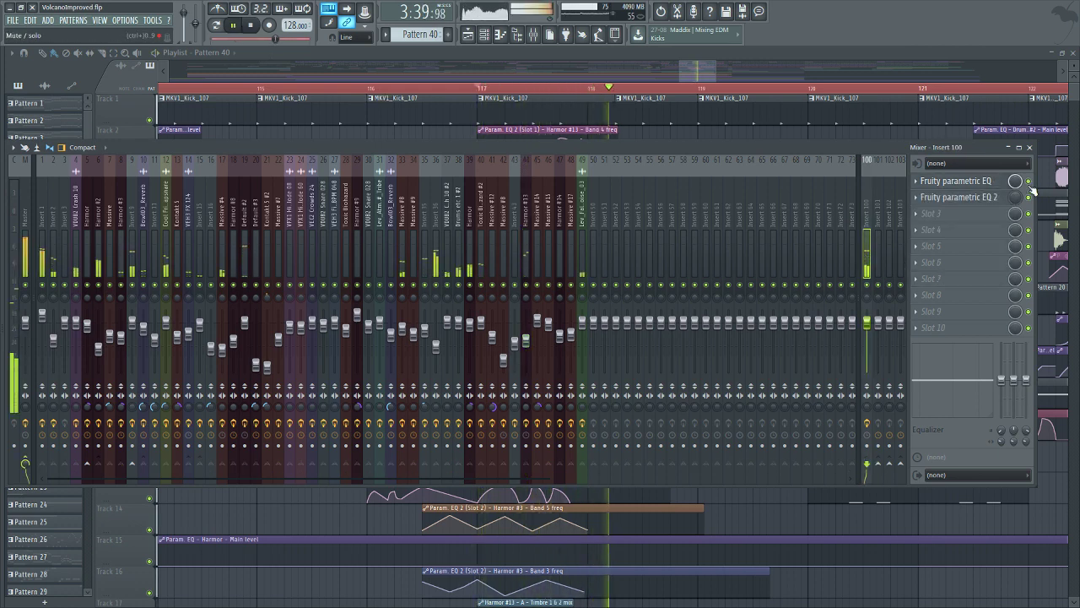
left_click(253, 27)
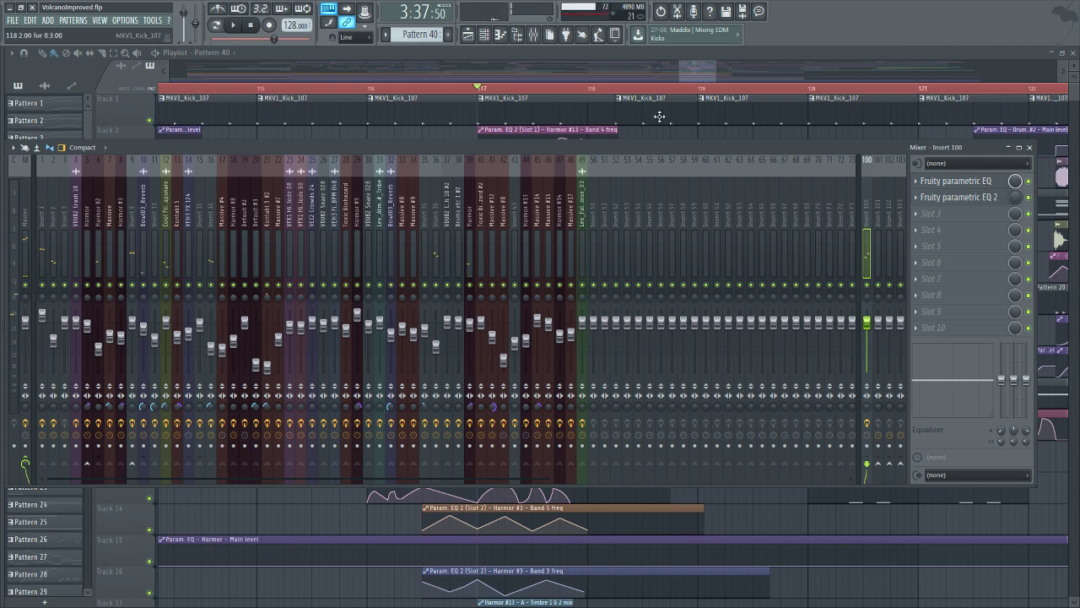
Play the playlist briefly from the last beat of bar 117, where the short KOAN sample on Track 12 starts.
left_click(685, 75)
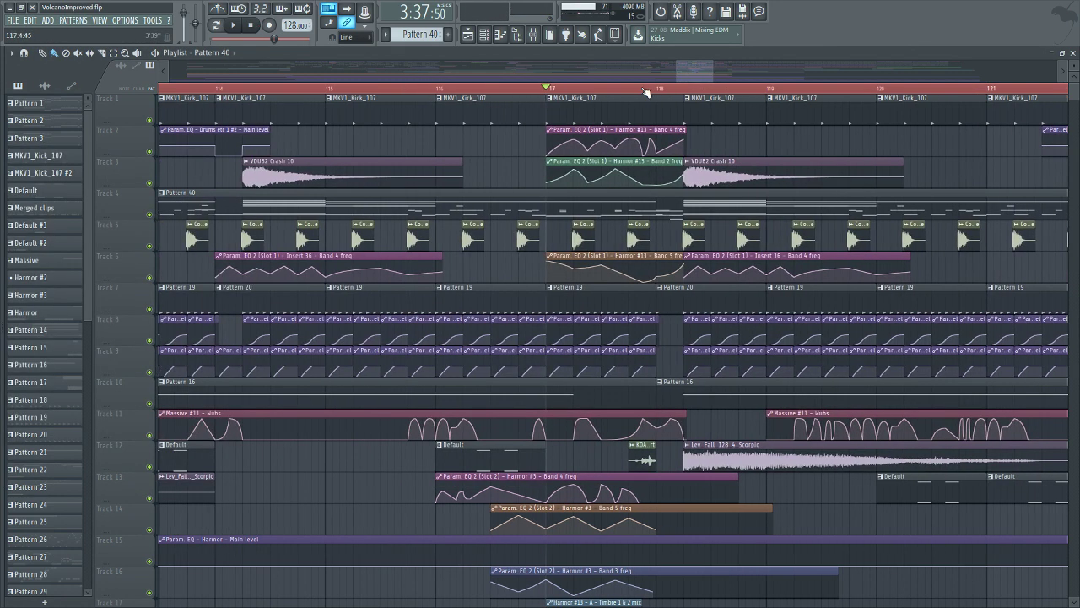
scroll(647, 90, "up", 2)
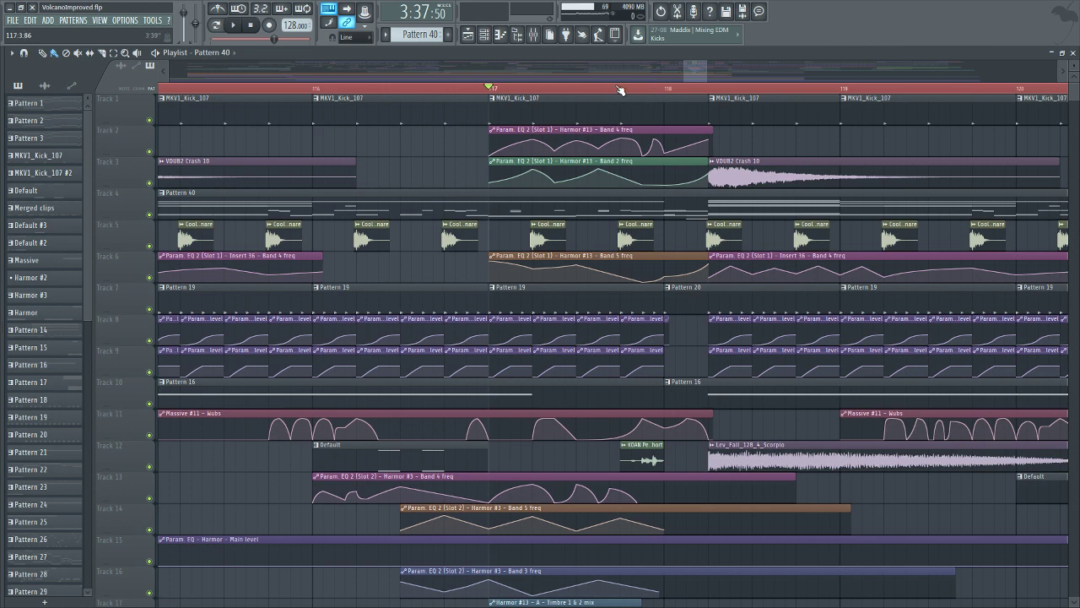
left_click(618, 92)
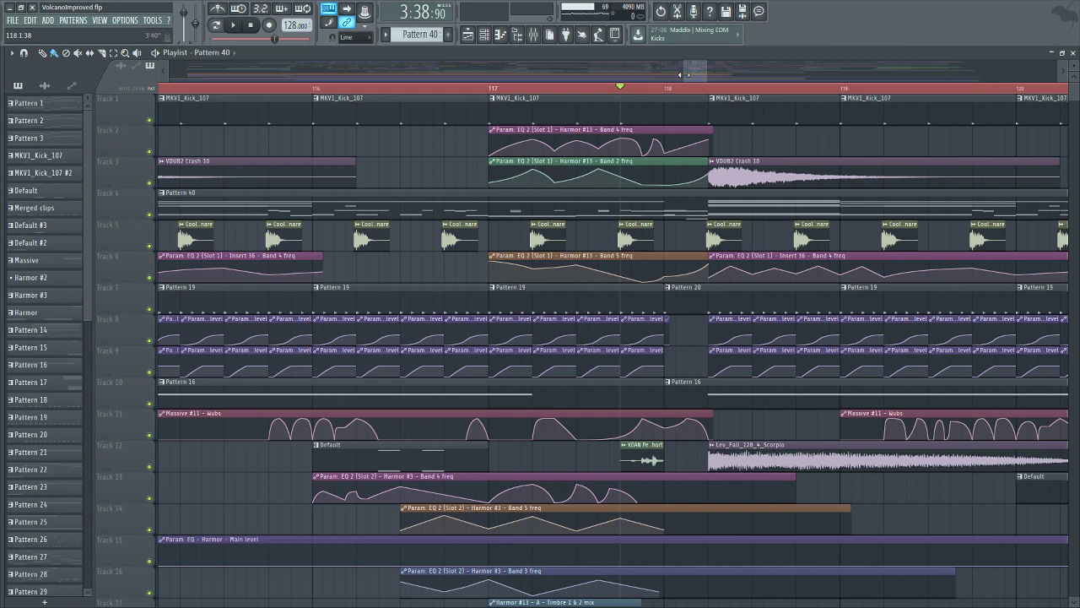
scroll(688, 71, "right", 2)
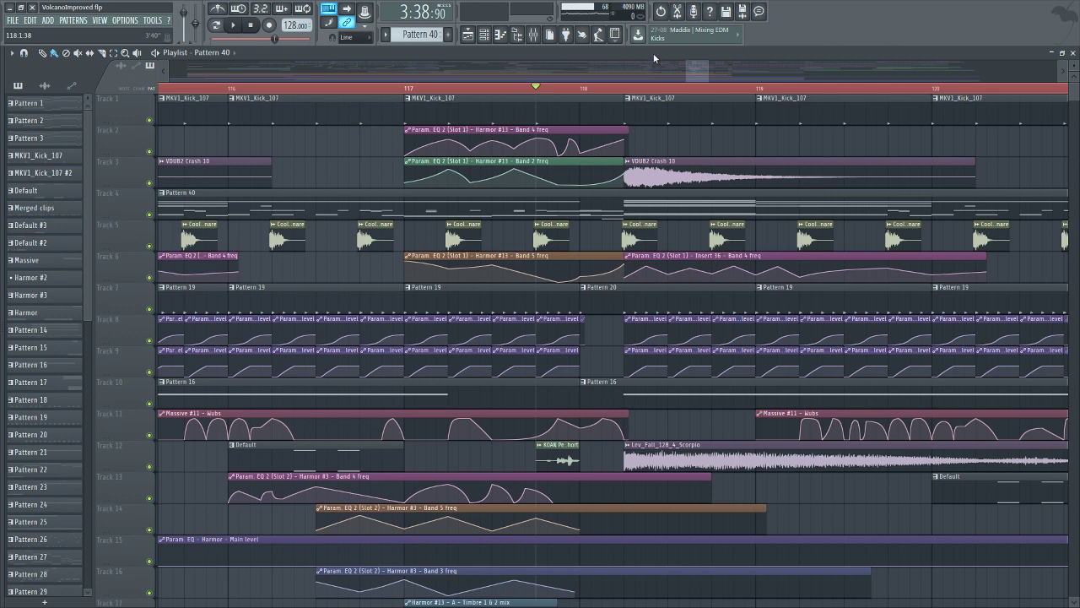
scroll(796, 465, "down", 1)
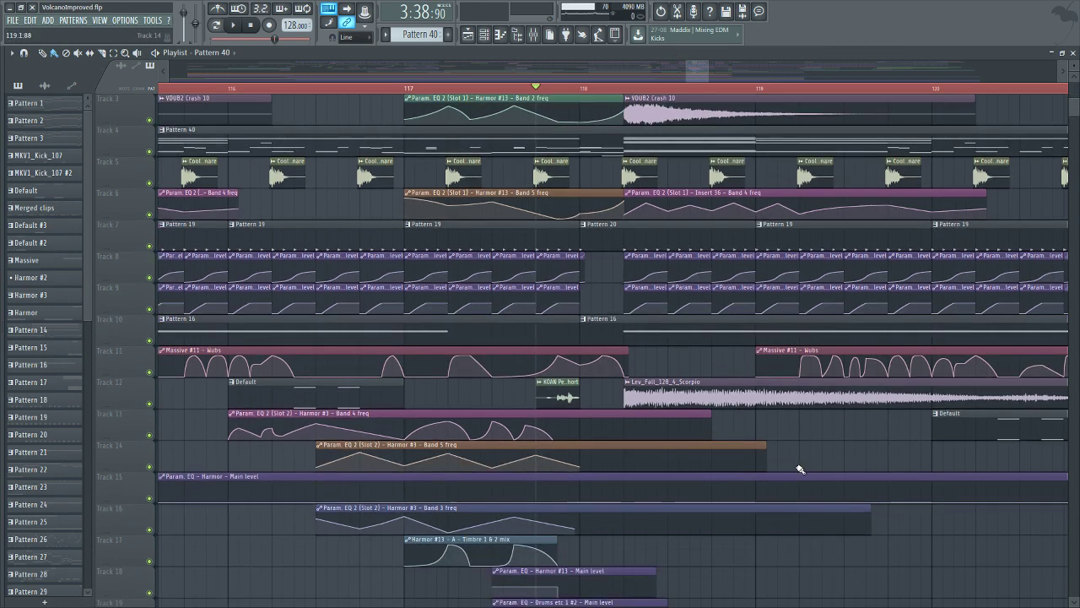
scroll(718, 303, "up", 1)
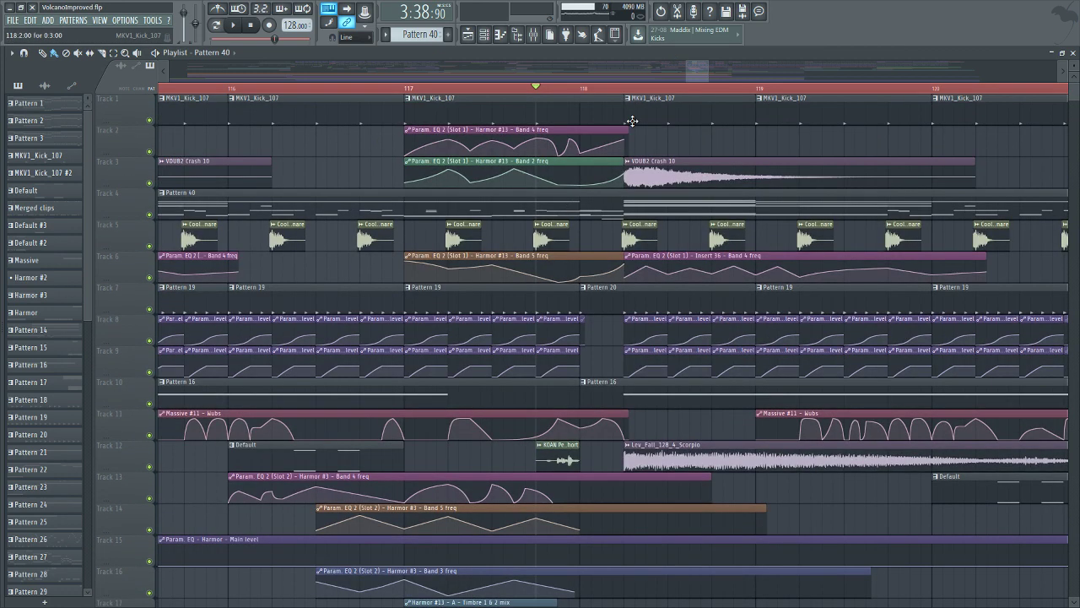
left_click(233, 25)
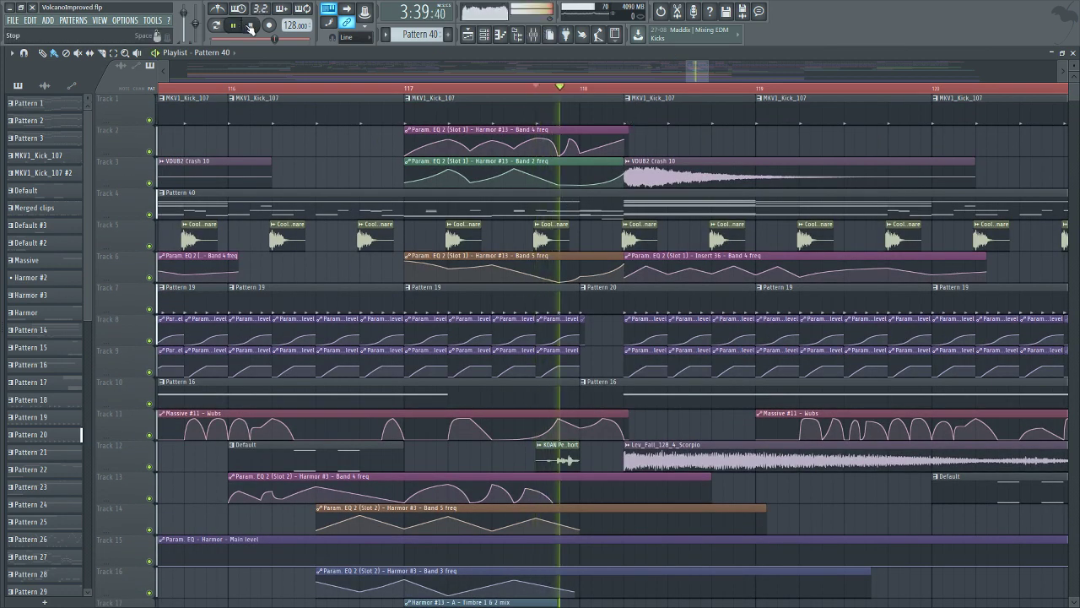
left_click(250, 27)
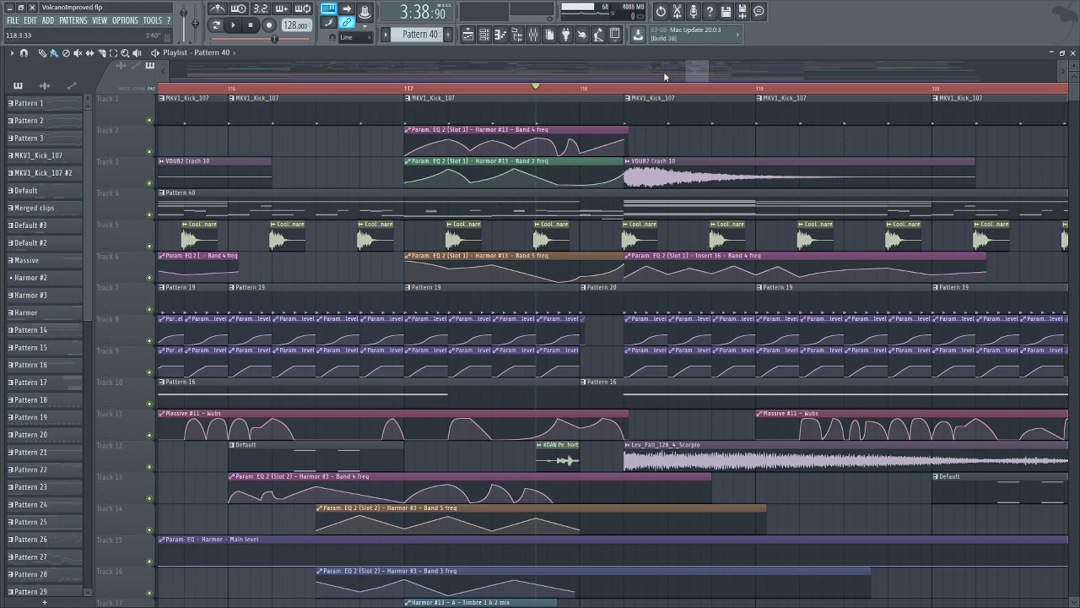
Play the arrangement from bar 118 and look over the lower playlist tracks during playback.
scroll(699, 71, "down", 3)
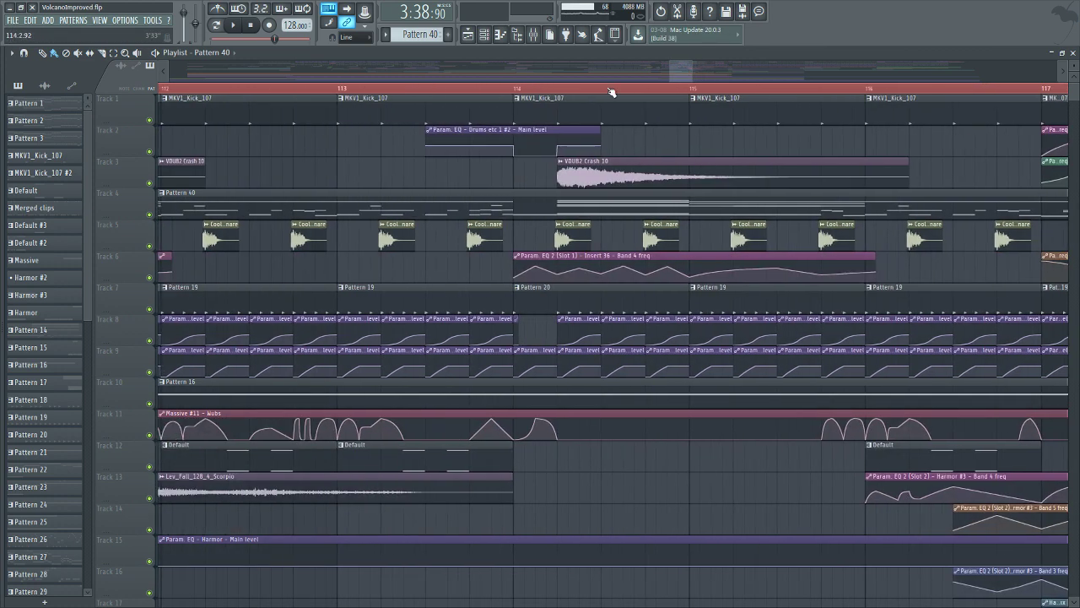
scroll(601, 91, "down", 3)
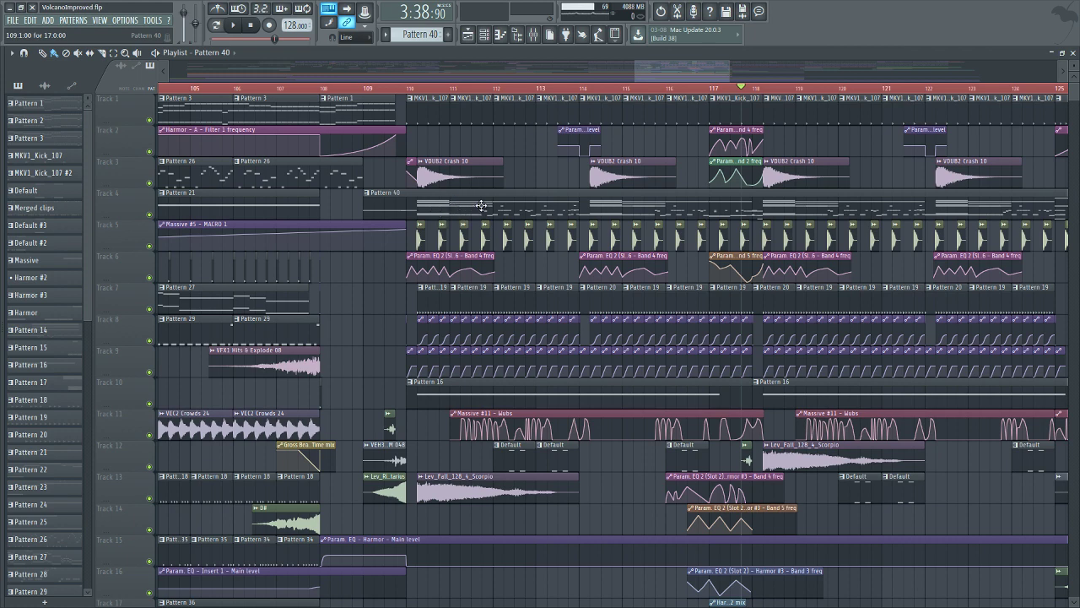
left_click(755, 88)
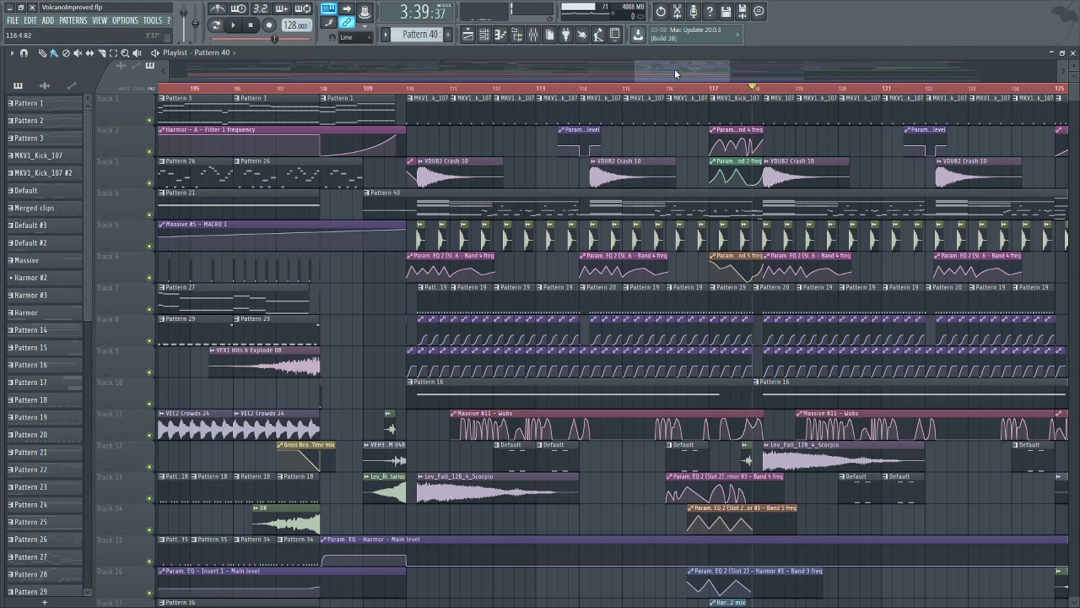
left_click_drag(675, 68, 707, 71)
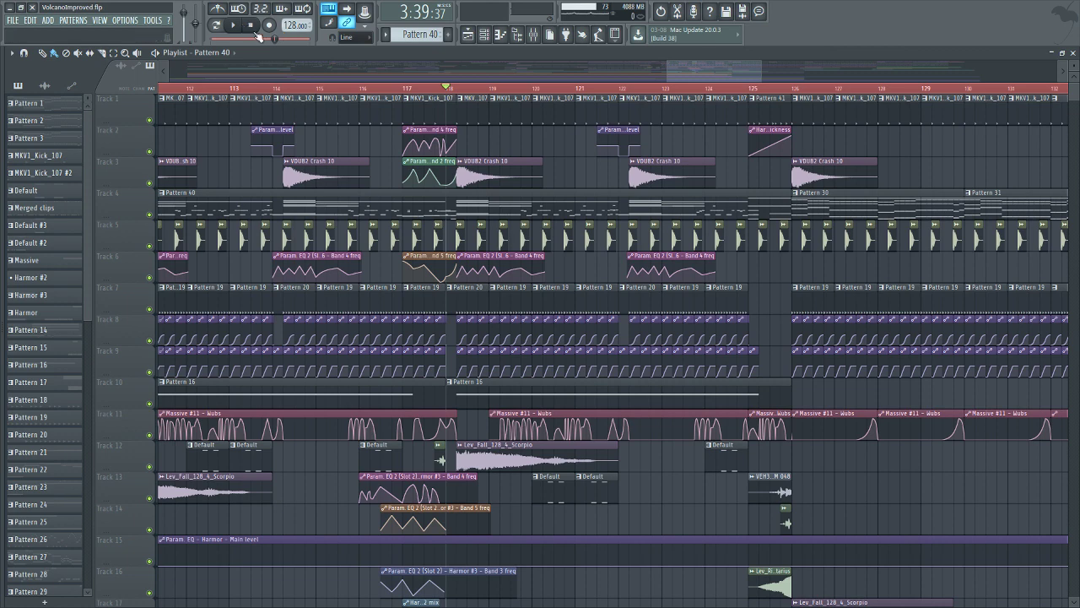
left_click(234, 25)
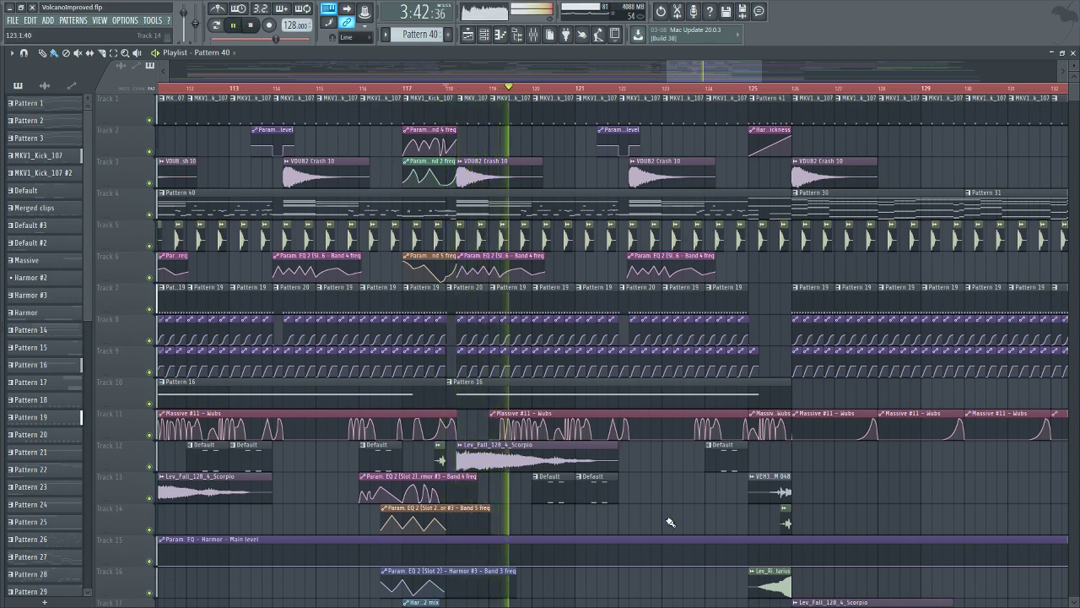
scroll(670, 520, "down", 4)
scroll(670, 520, "down", 3)
scroll(624, 459, "up", 6)
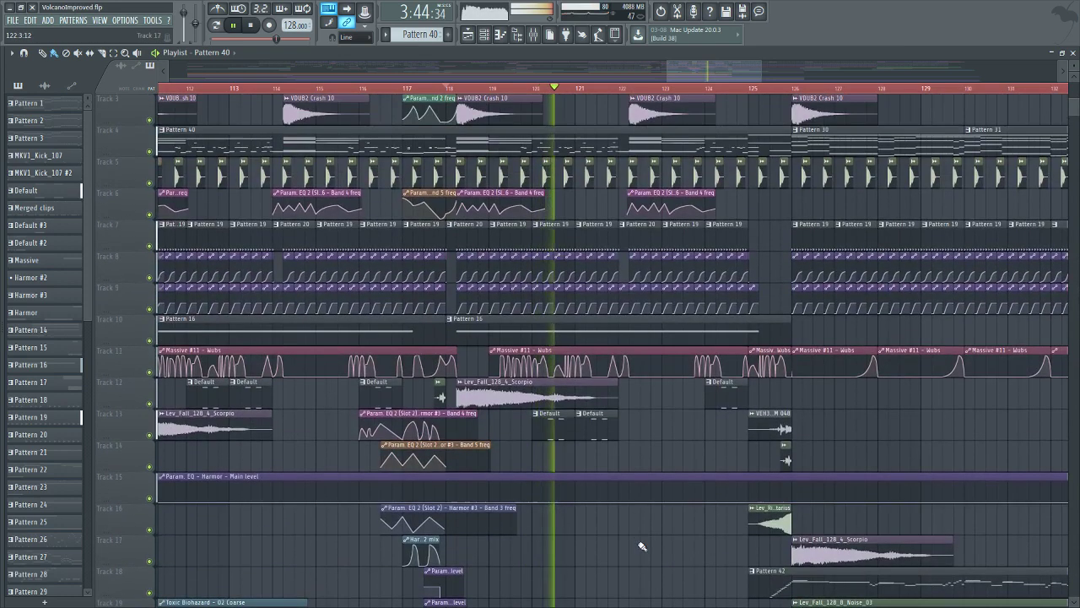
scroll(650, 536, "up", 1)
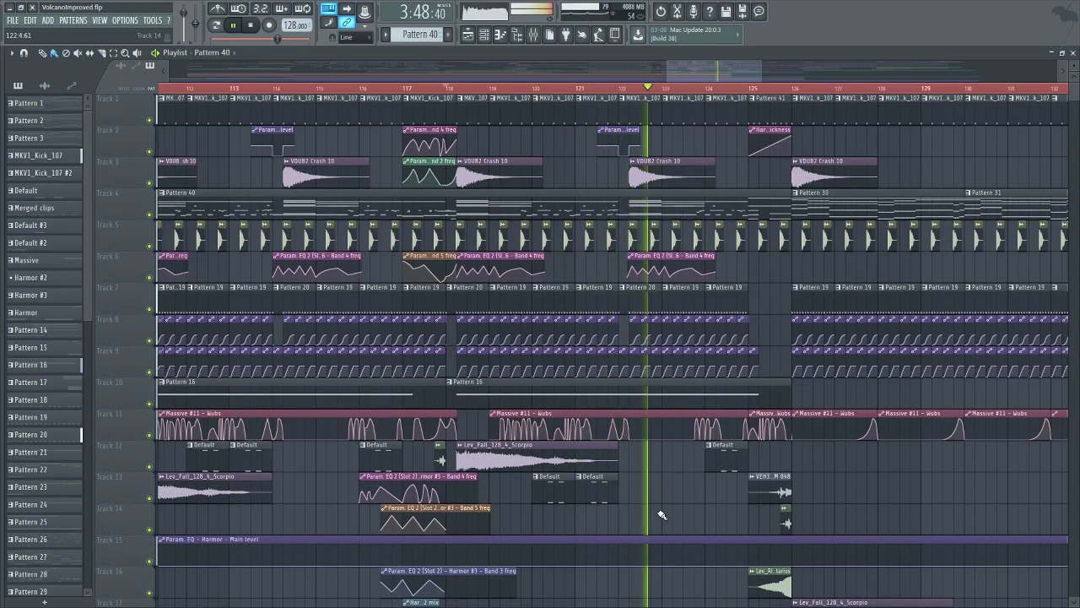
left_click_drag(698, 74, 713, 75)
key("space")
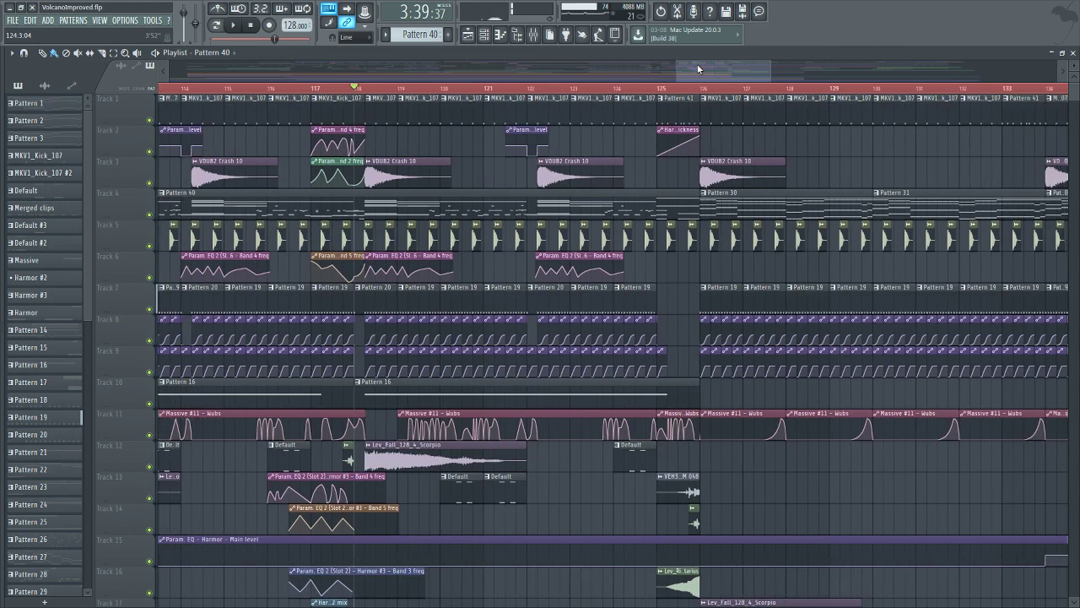
Play briefly from beat 4 of bar 123, where the Massive #11 Wubs automation curves resume.
left_click(602, 88)
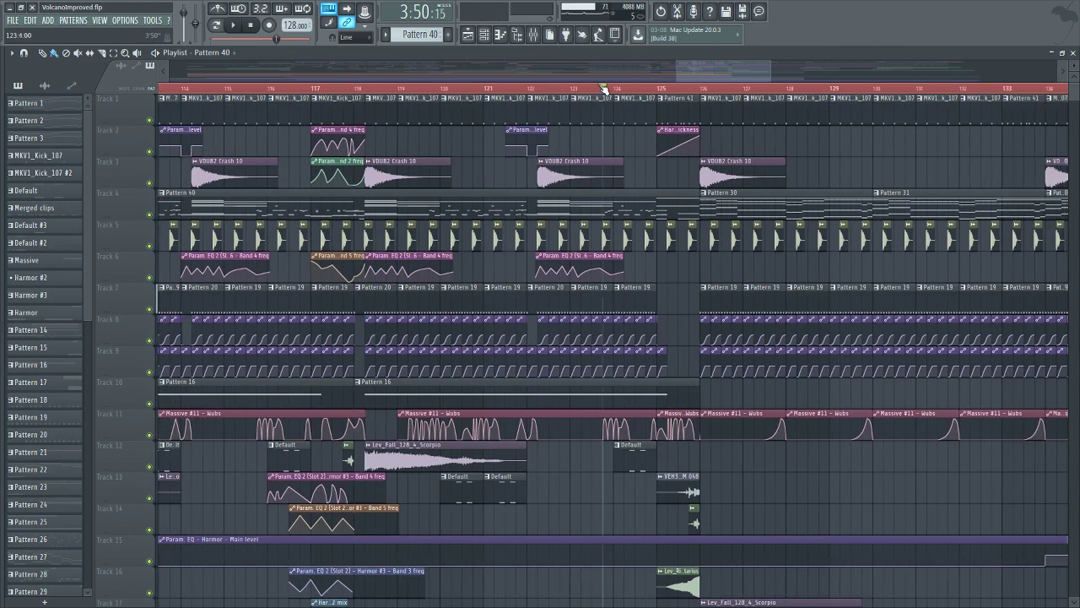
scroll(604, 88, "up", 4)
scroll(606, 89, "up", 2)
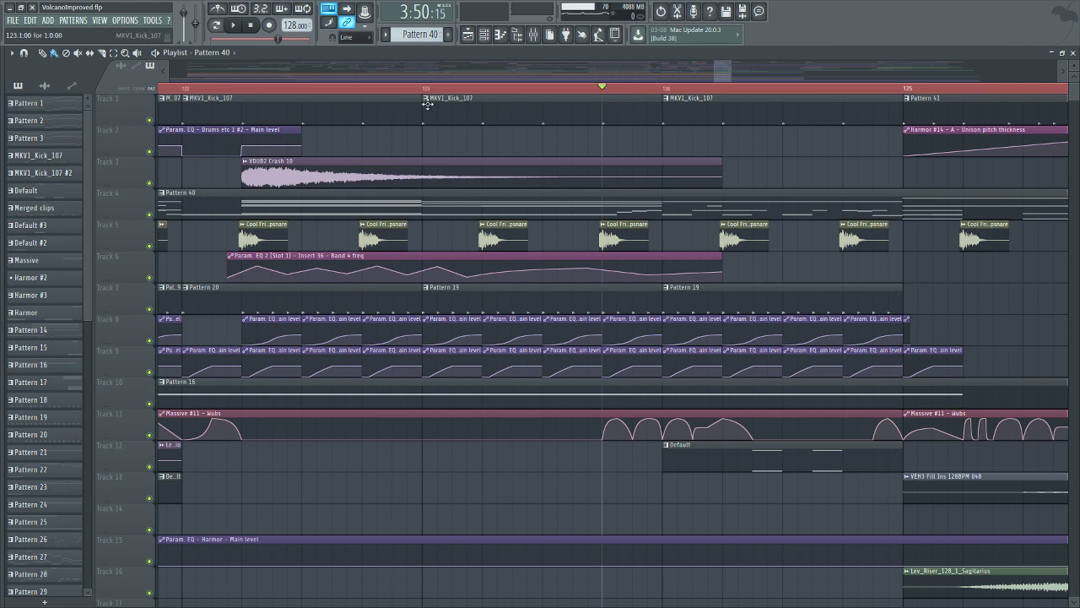
left_click(239, 32)
key("space")
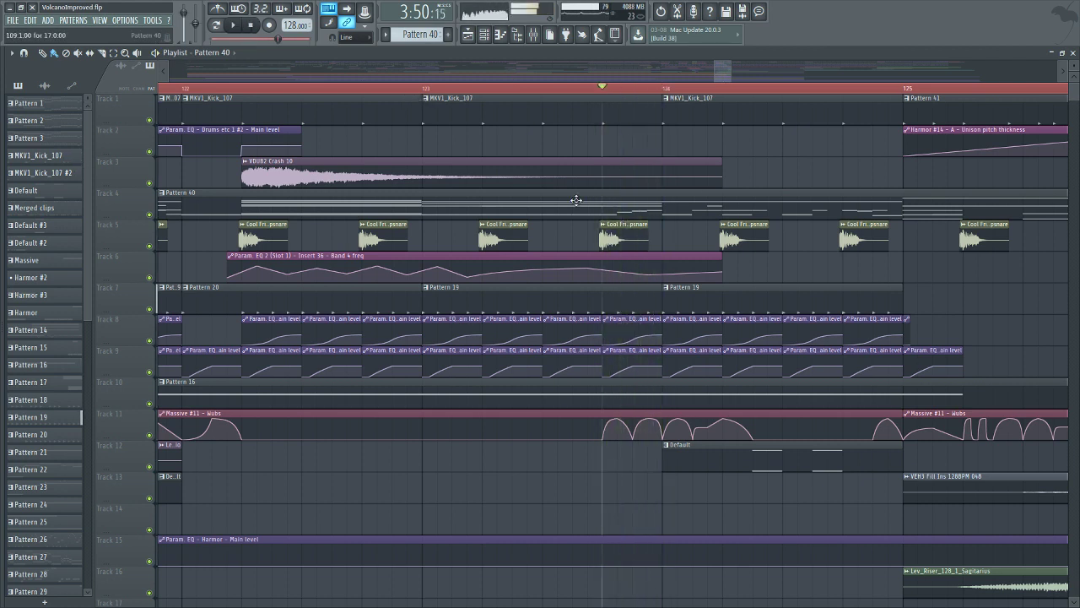
Move back to beat 4 of bar 119 and play that part briefly for comparison.
left_click_drag(722, 71, 701, 76)
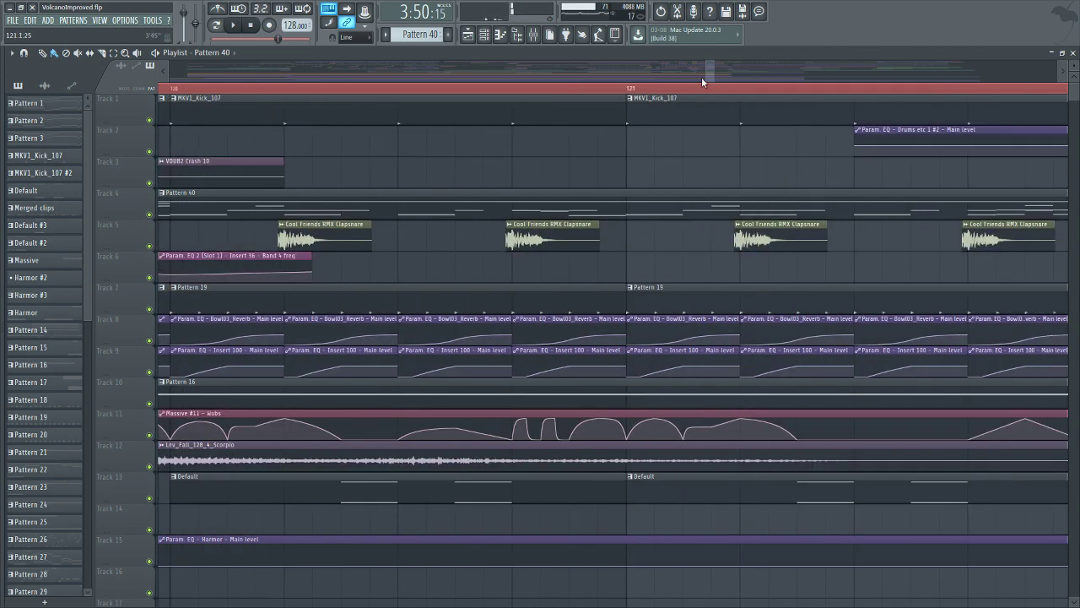
scroll(367, 90, "down", 3)
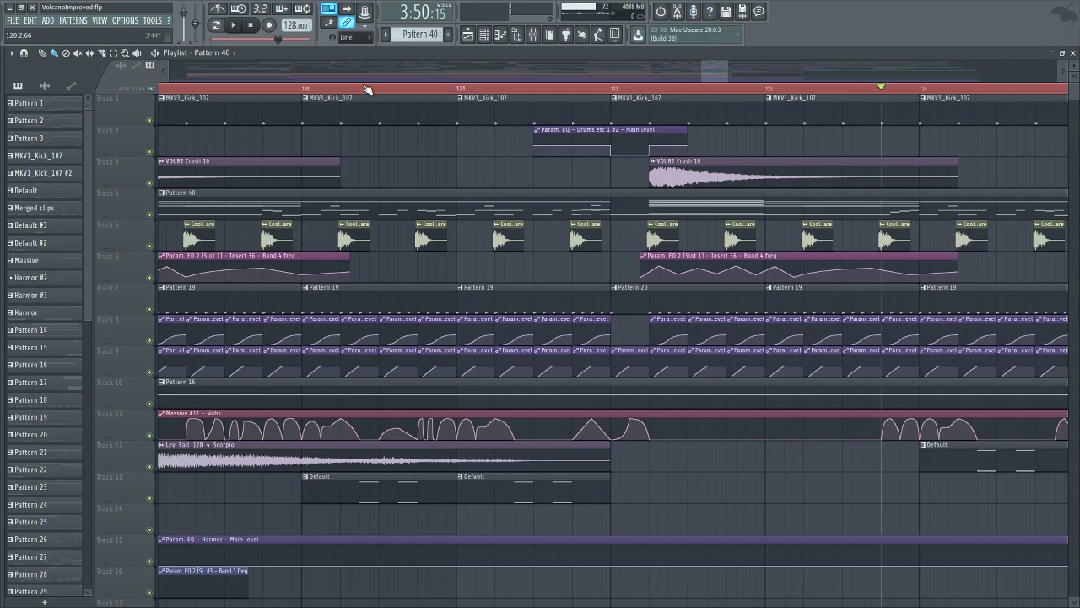
left_click(265, 90)
key("space")
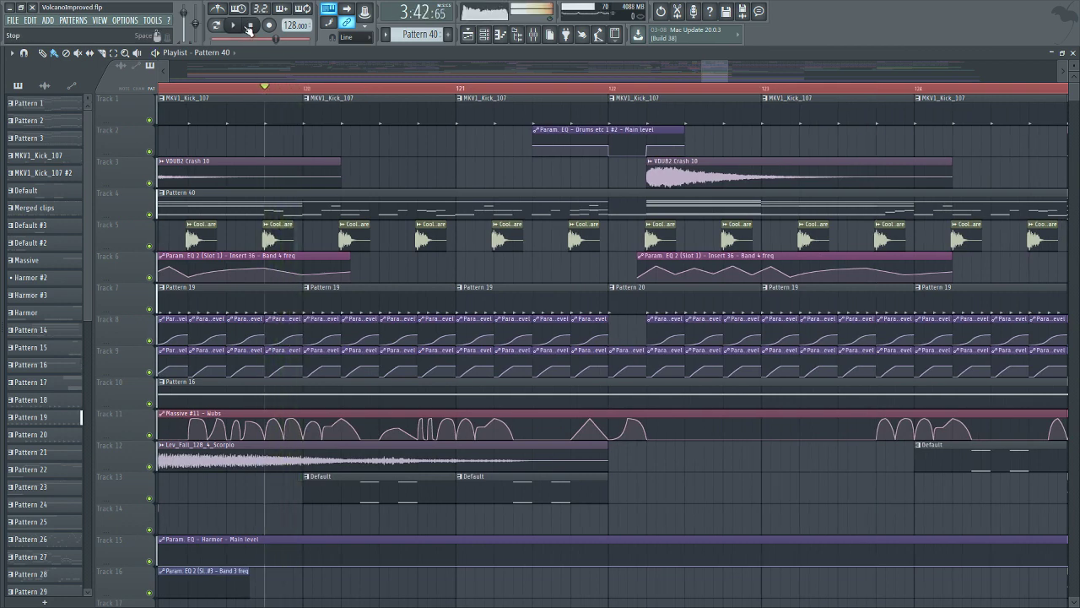
key("space")
Return to beat 4 of bar 123 and play on into the Pattern 41 fill at bar 125.
scroll(709, 67, "right", 2)
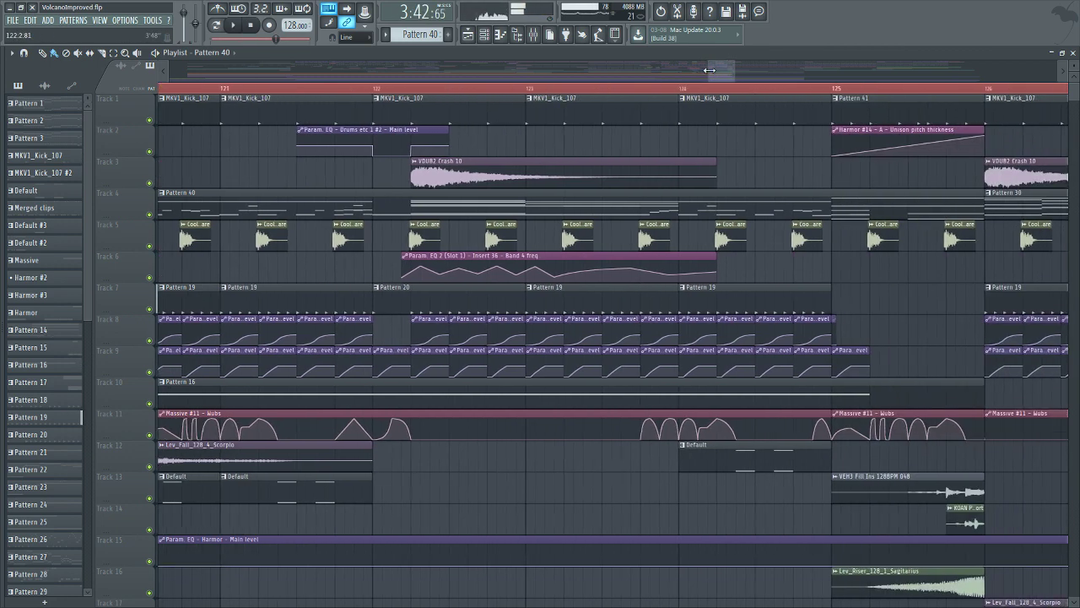
left_click(642, 89)
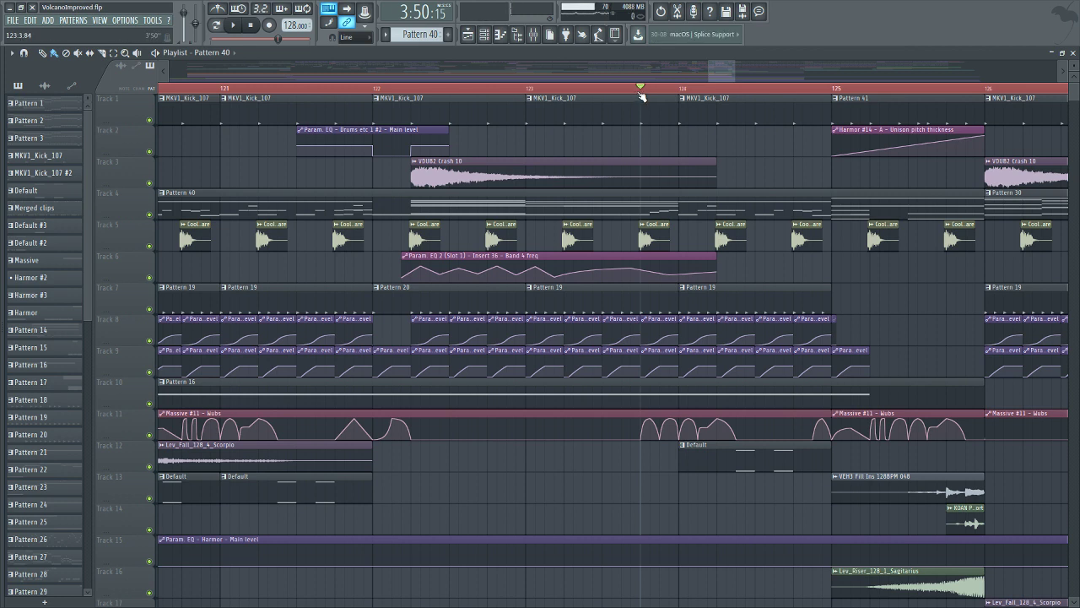
left_click(236, 28)
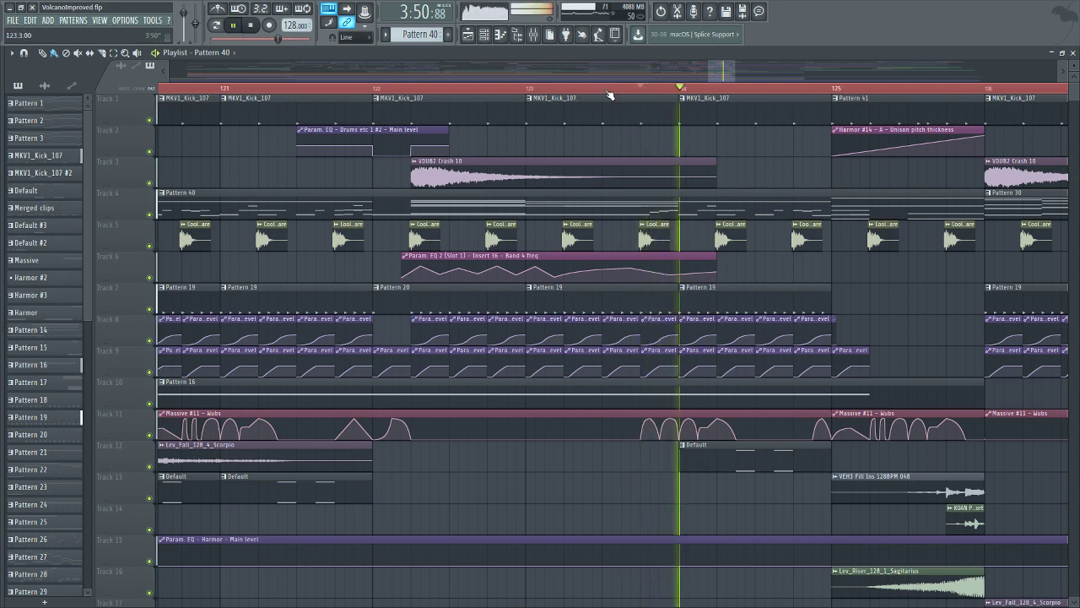
scroll(609, 94, "down", 3)
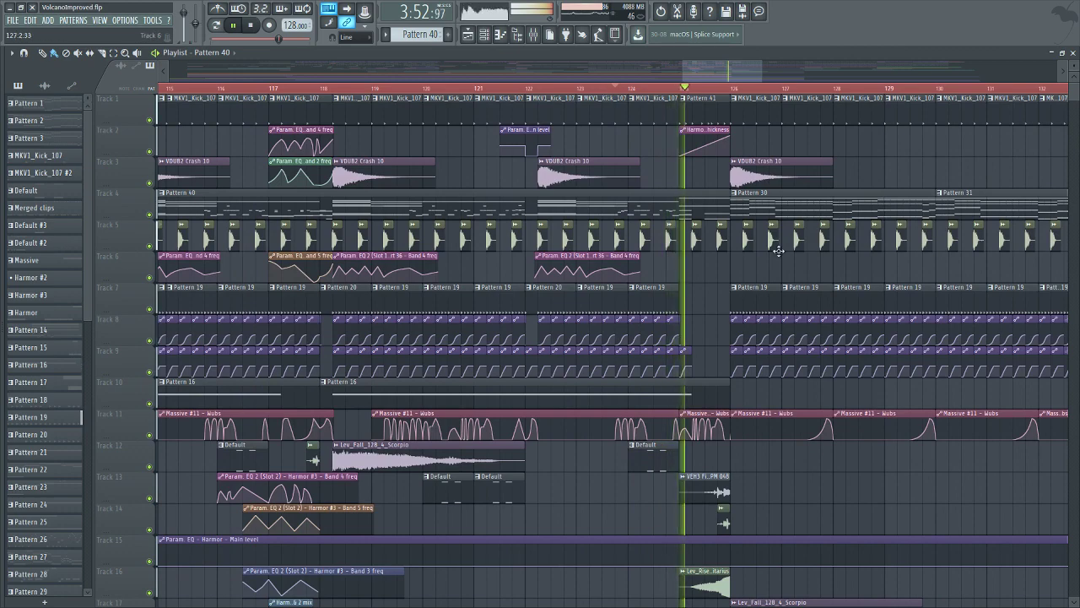
Look over the lower playlist tracks around the Pattern 41 fill, stop playback and place the playhead at bar 125.
scroll(829, 341, "down", 4)
scroll(828, 340, "down", 3)
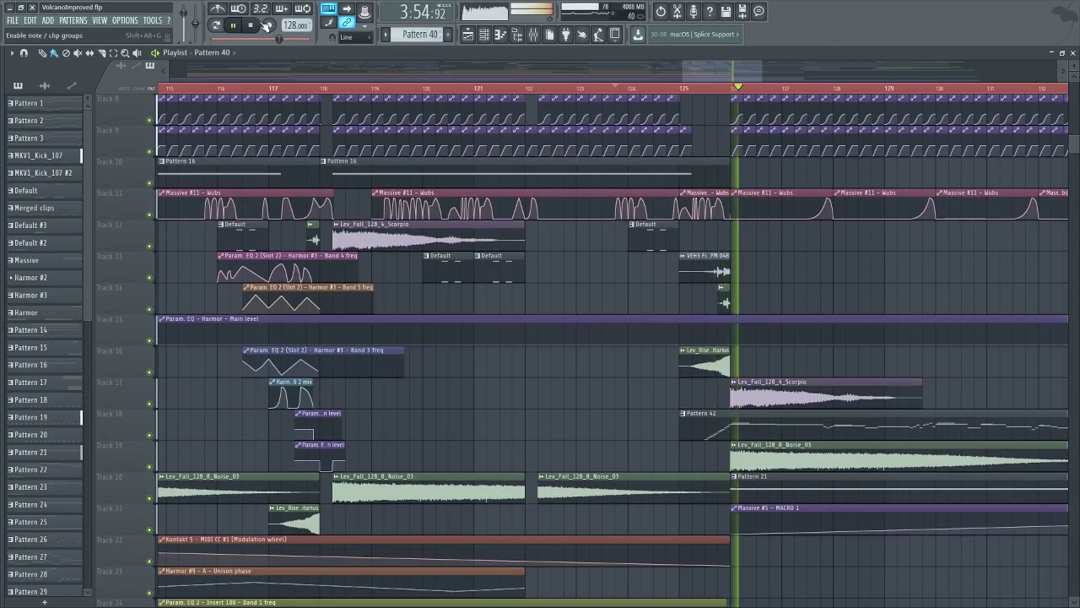
key("space")
scroll(855, 375, "down", 4)
scroll(855, 375, "down", 3)
scroll(873, 380, "up", 14)
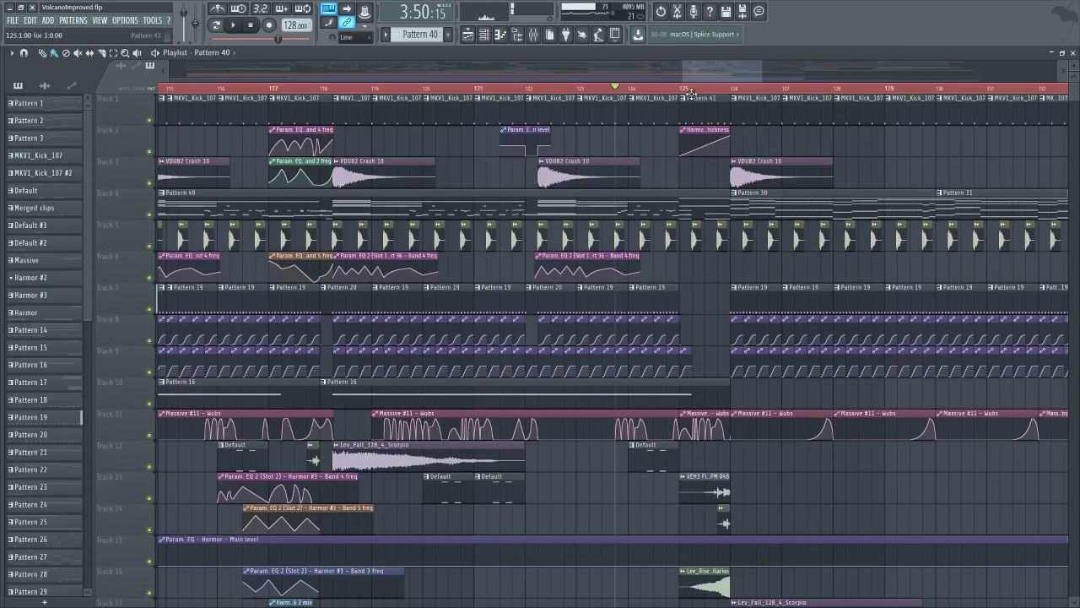
scroll(688, 93, "up", 4)
left_click(649, 93)
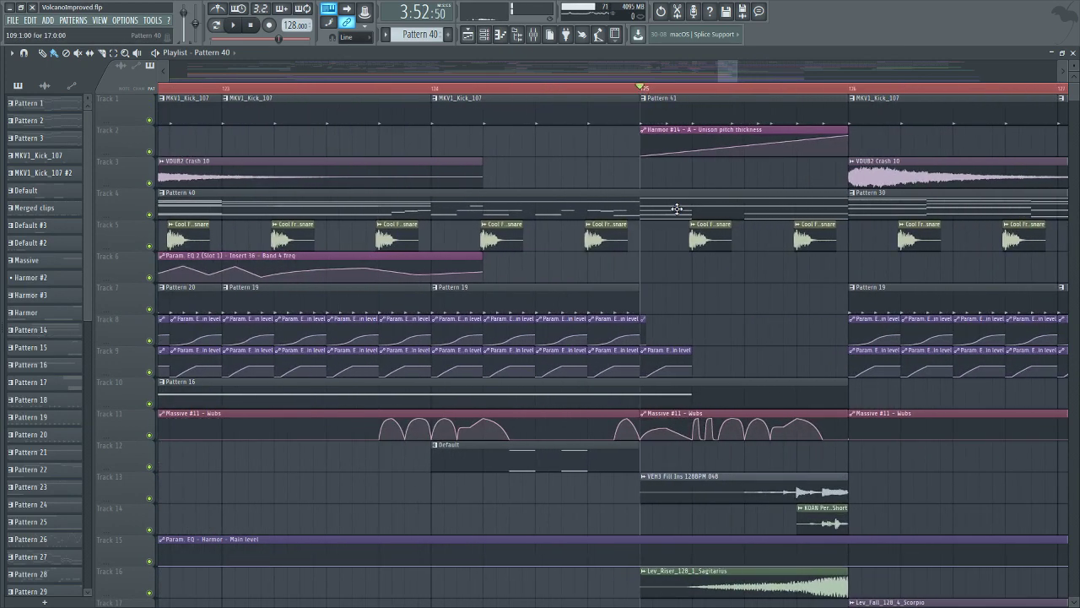
Find the fill's notes at bar 17 of Pattern 40 in the piano roll and show the Harmor #14 notes.
left_click(500, 35)
left_click(488, 36)
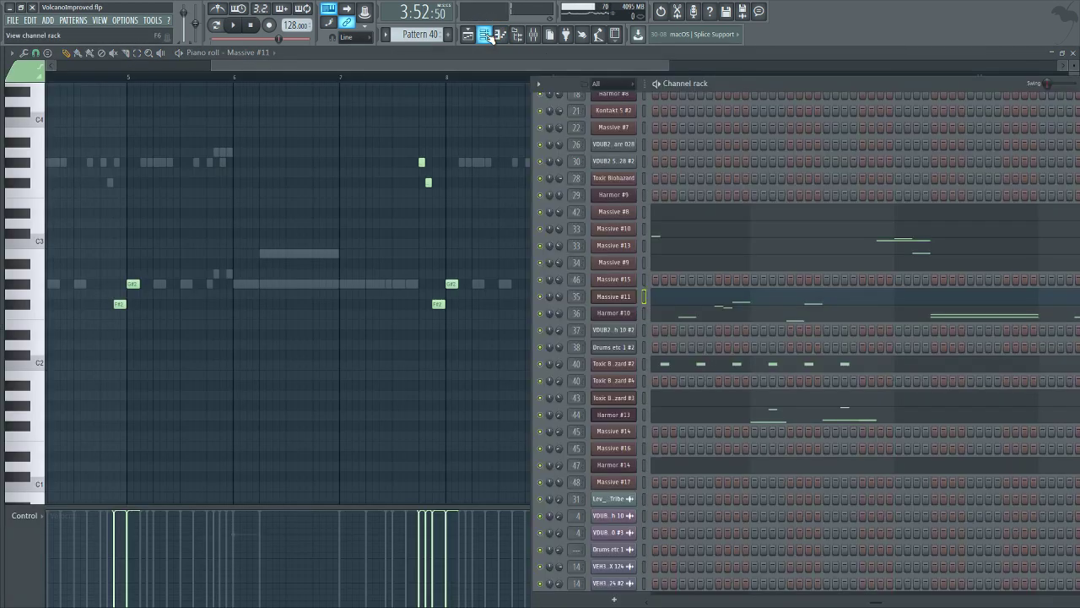
left_click(467, 35)
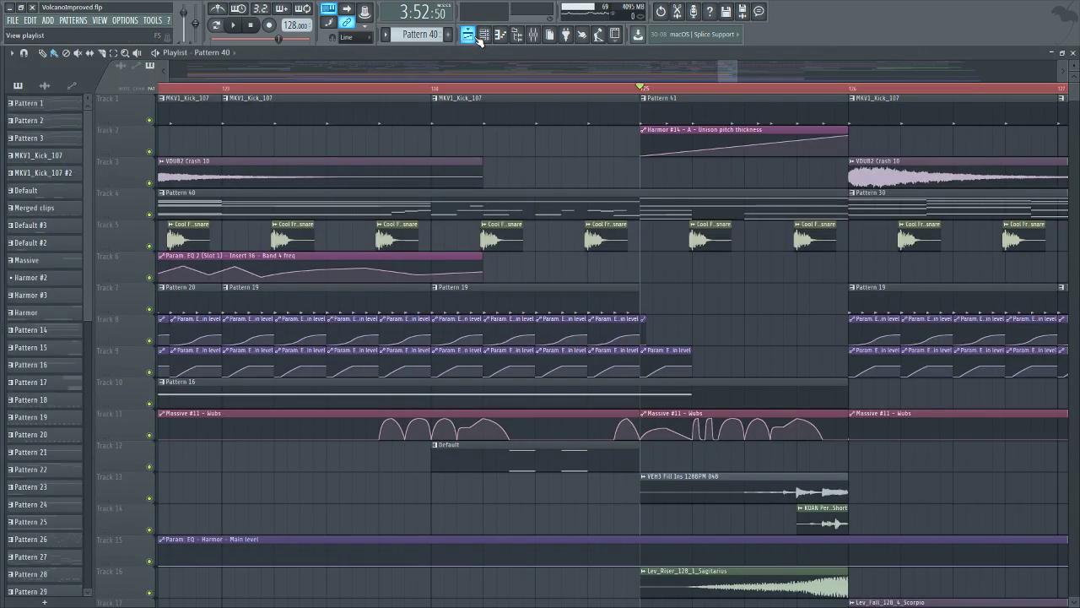
left_click(501, 34)
left_click_drag(436, 66, 642, 83)
scroll(678, 245, "up", 6)
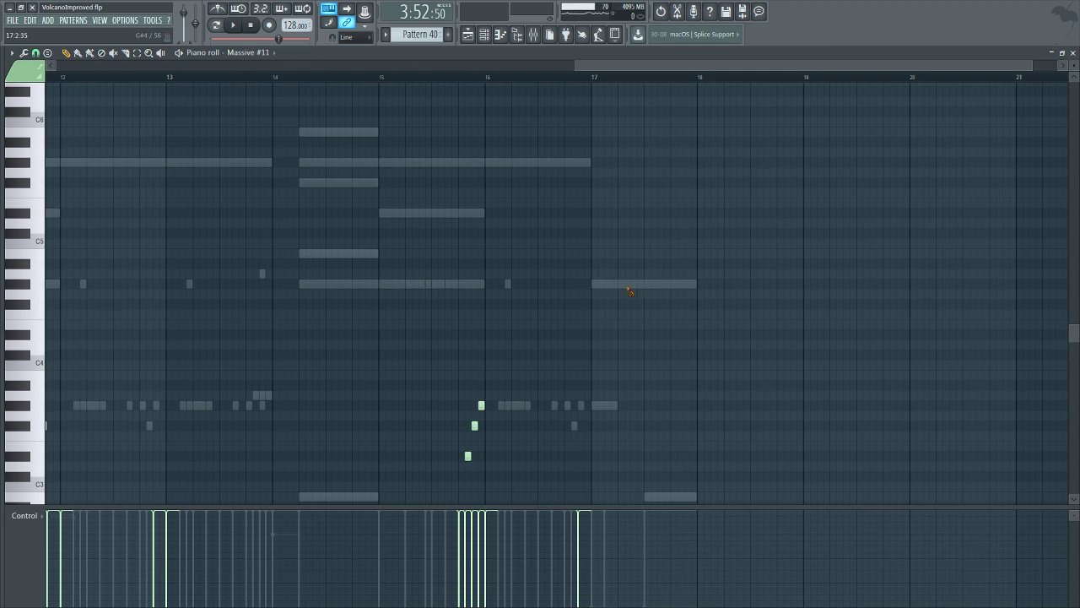
double_click(629, 284)
scroll(670, 354, "down", 4)
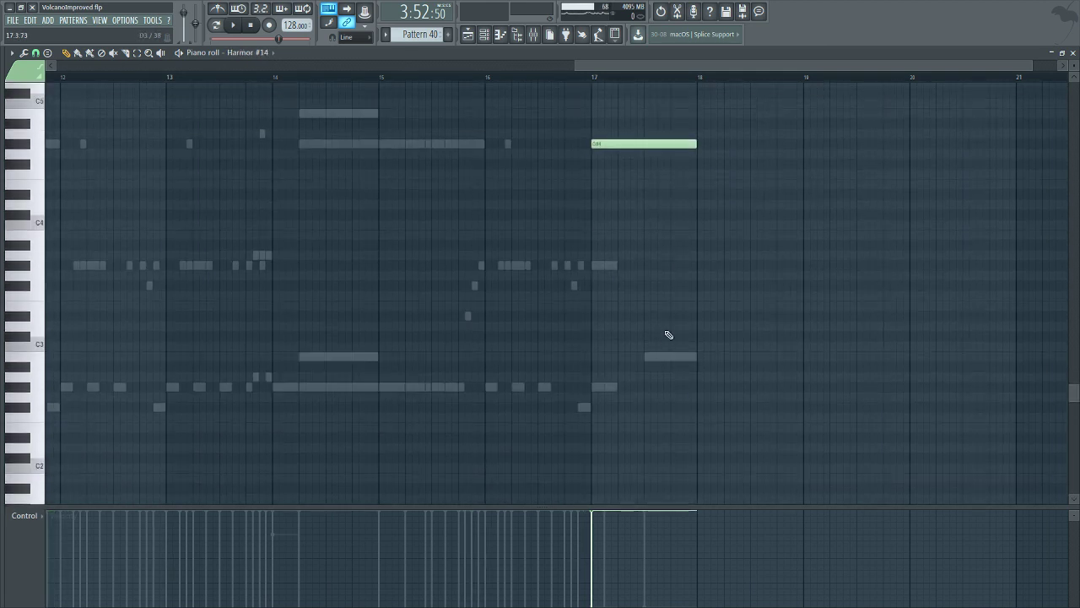
scroll(667, 331, "up", 5)
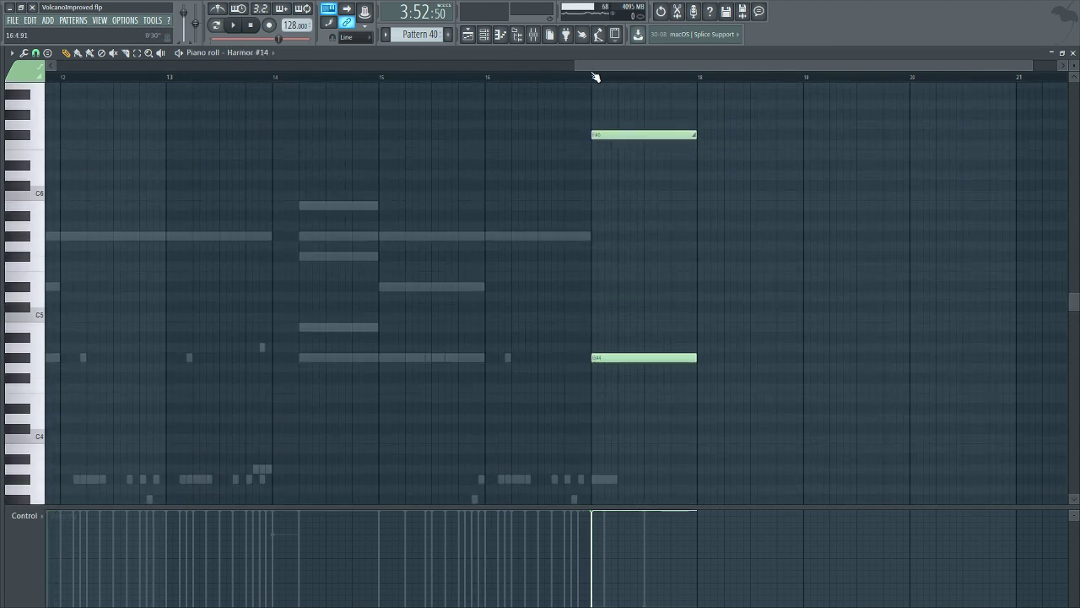
Open Harmor #14 and its mixer track, play briefly from bar 125 and return to the synth.
left_click(533, 34)
left_click(517, 34)
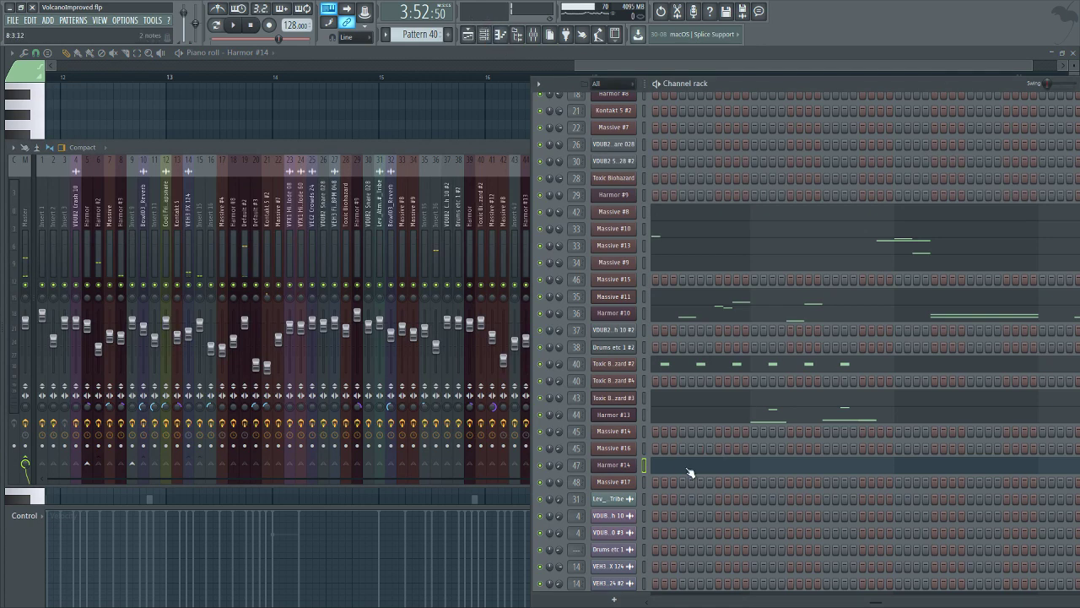
left_click(612, 465)
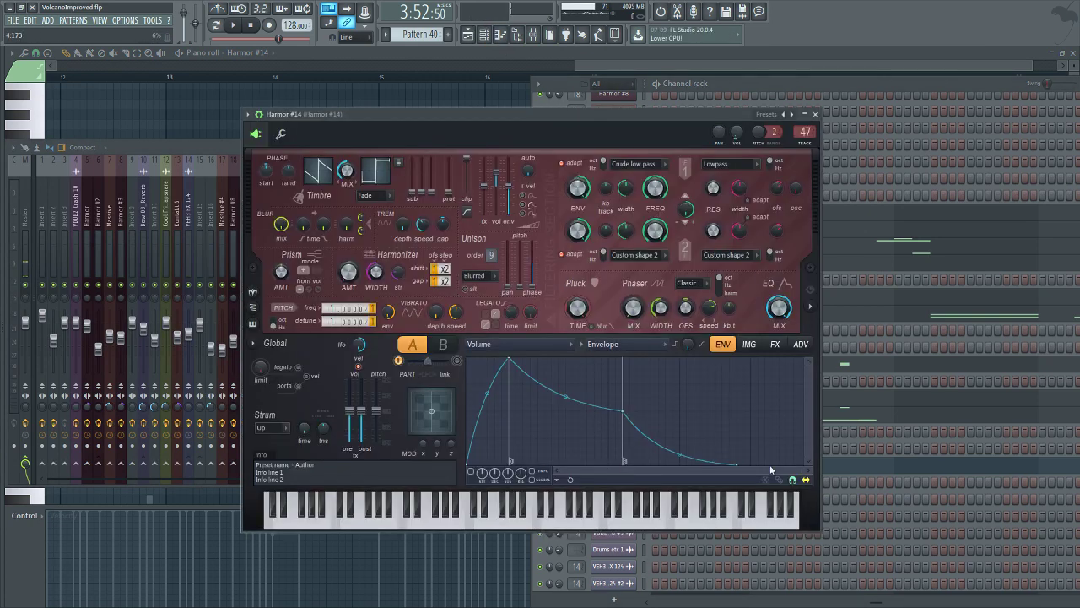
left_click(534, 34)
left_click(233, 26)
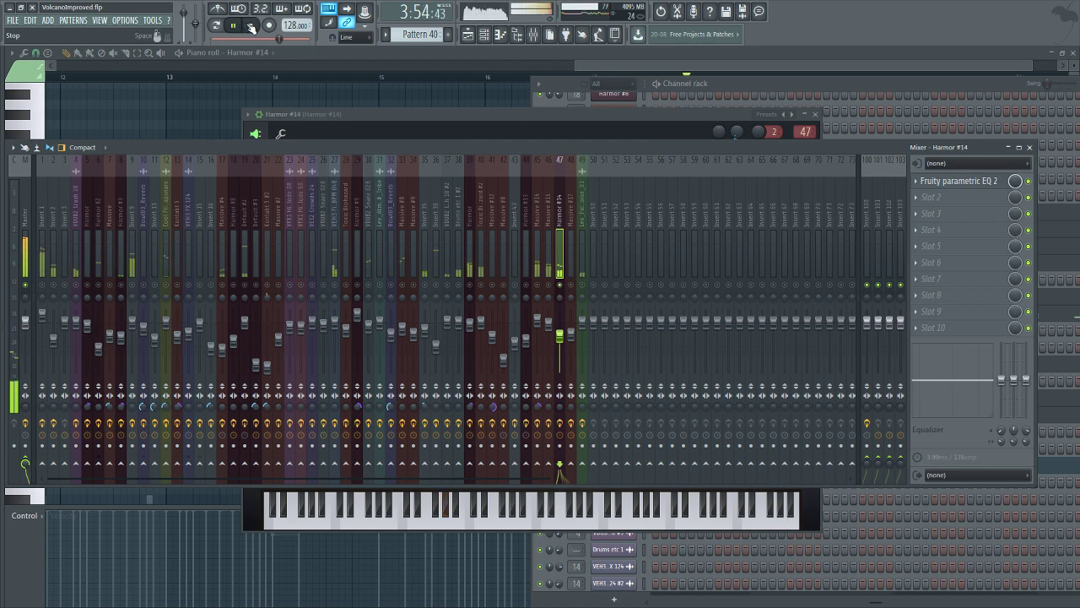
left_click(251, 26)
left_click(474, 123)
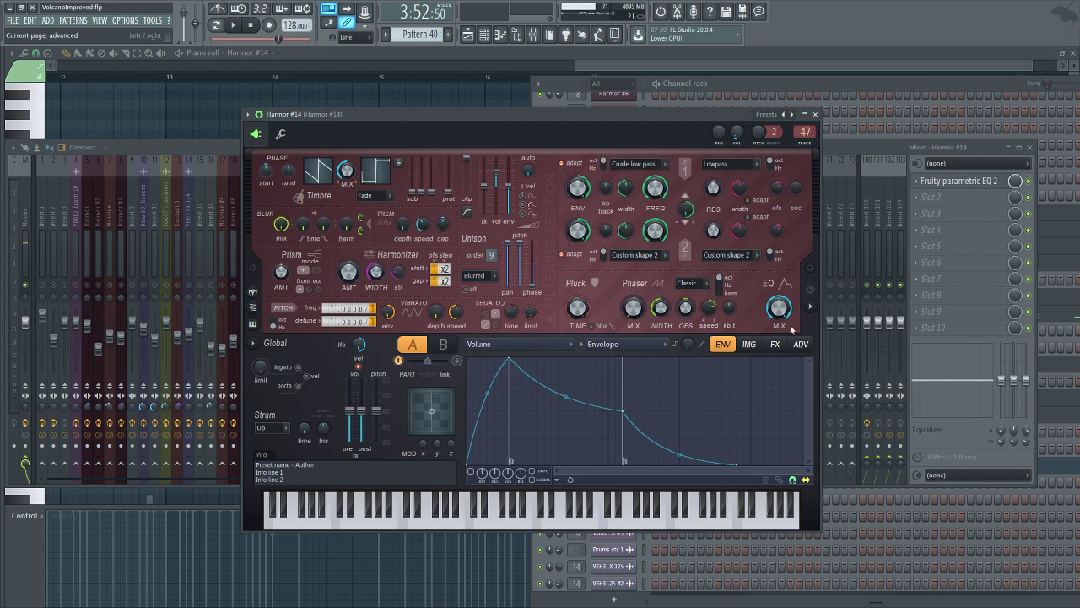
Show Harmor #14's spectral display and play the fill from bar 125 with it visible.
left_click(811, 306)
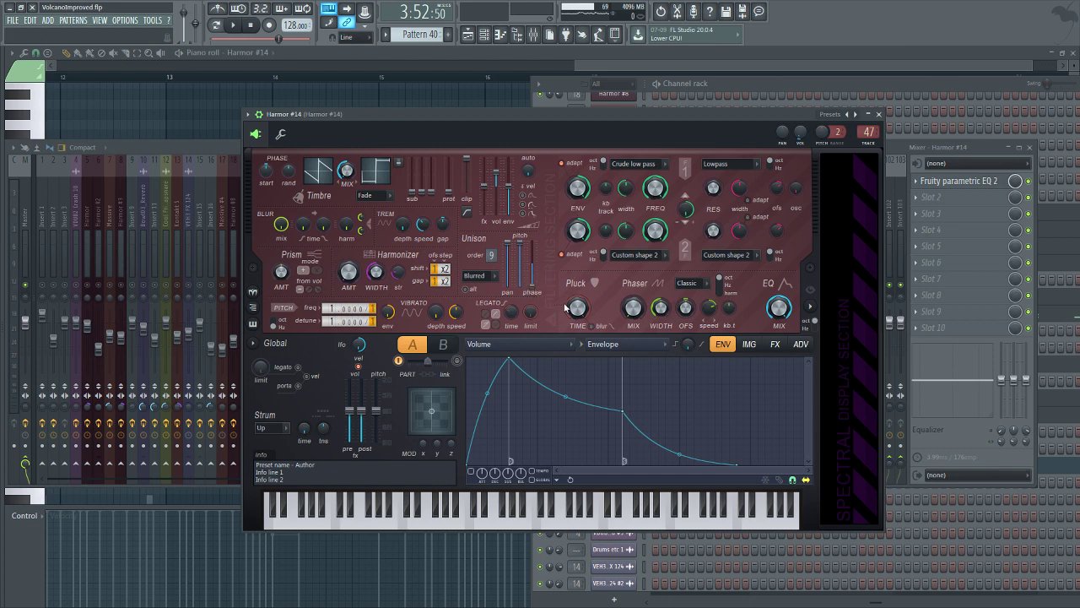
left_click(233, 26)
left_click(250, 25)
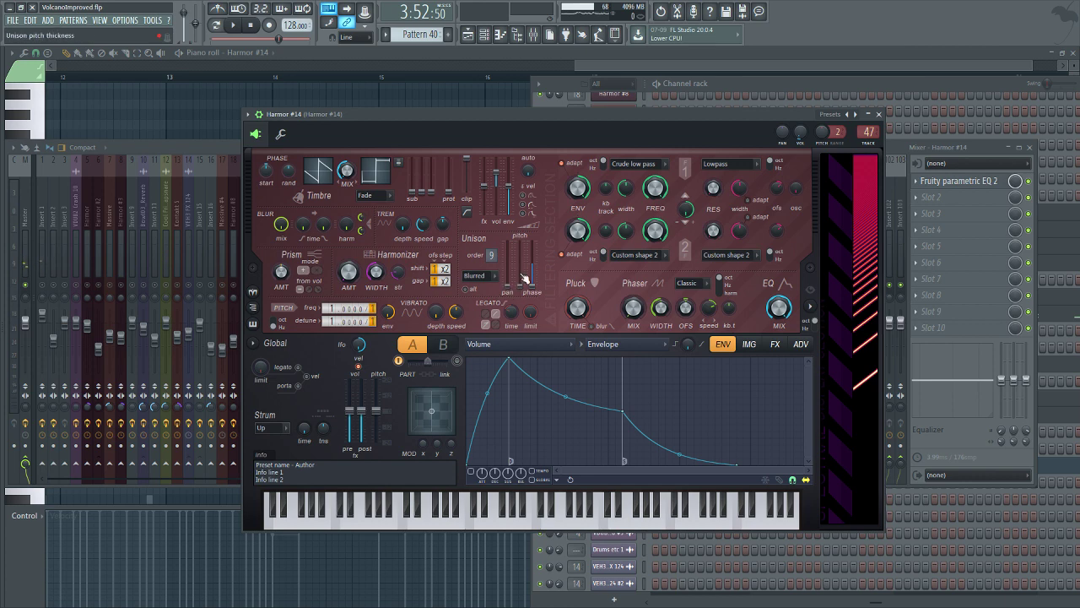
Play test notes on Harmor #14 while varying its unison pitch thickness to demonstrate the effect on the spectrum.
key("h")
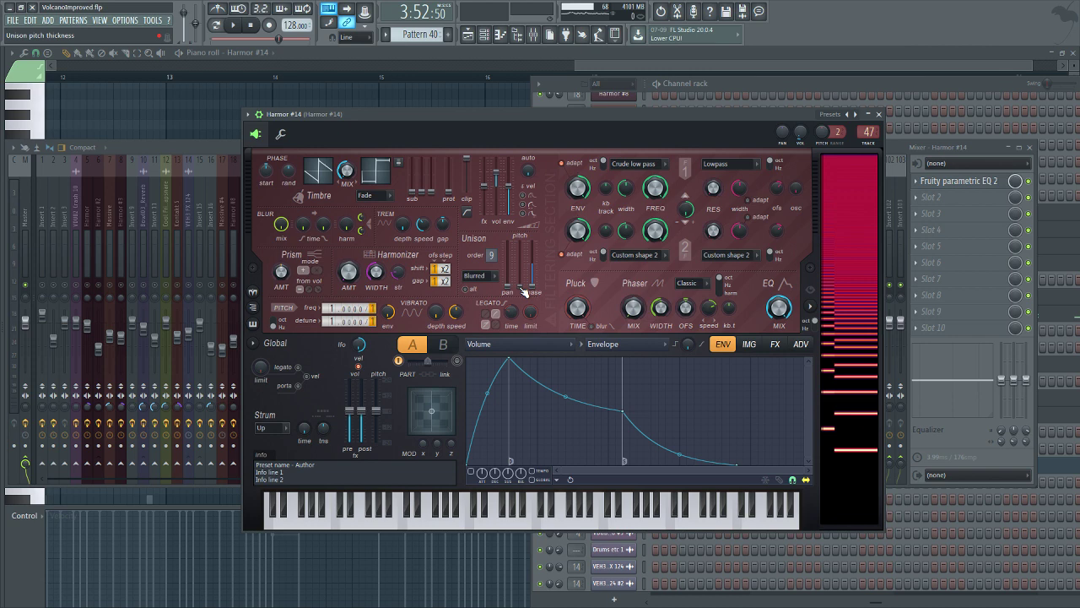
left_click_drag(523, 291, 523, 291)
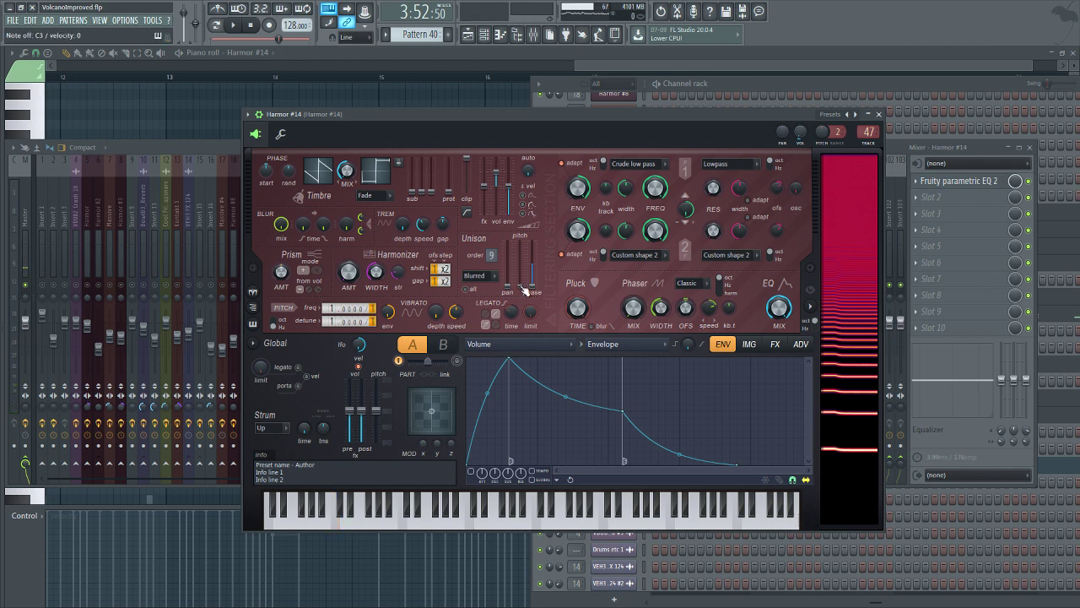
left_click_drag(524, 291, 533, 276)
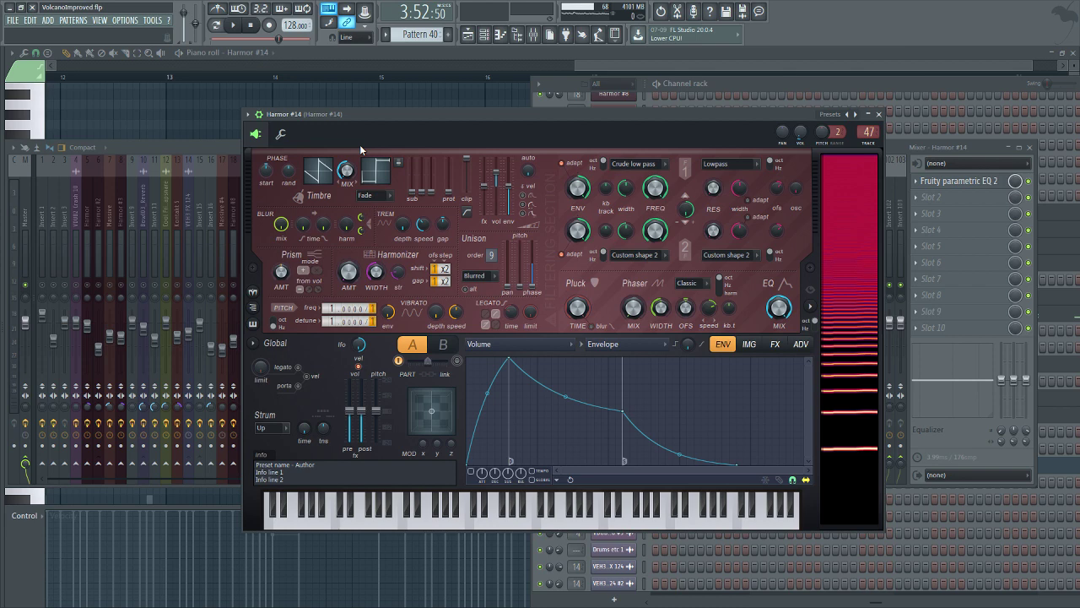
Return to the playlist and look over the tracks from the bar 125 fill through bar 128.
left_click(206, 145)
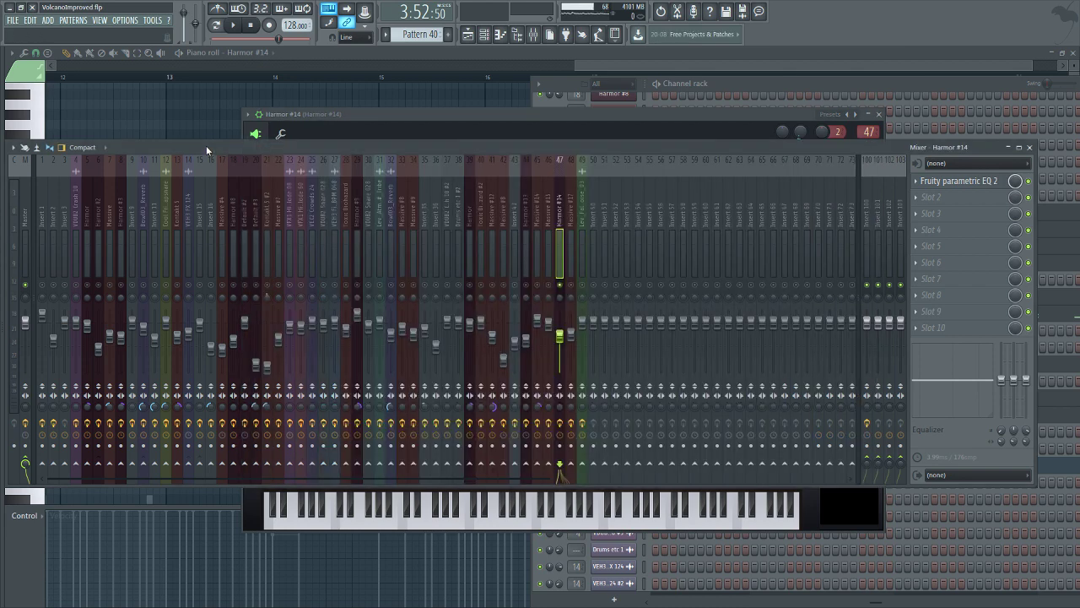
left_click(468, 38)
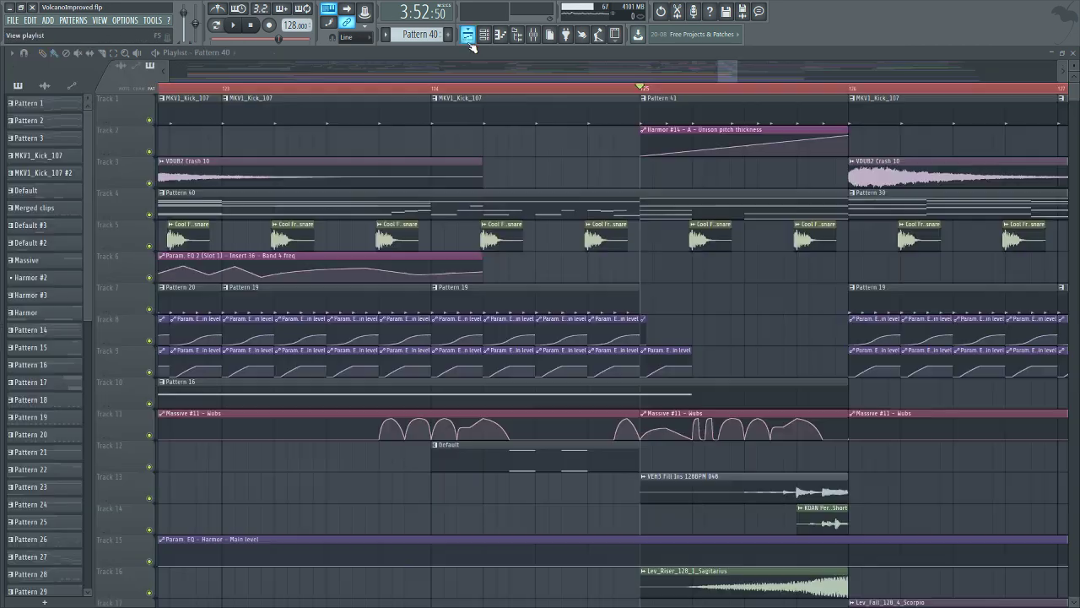
scroll(762, 373, "down", 2)
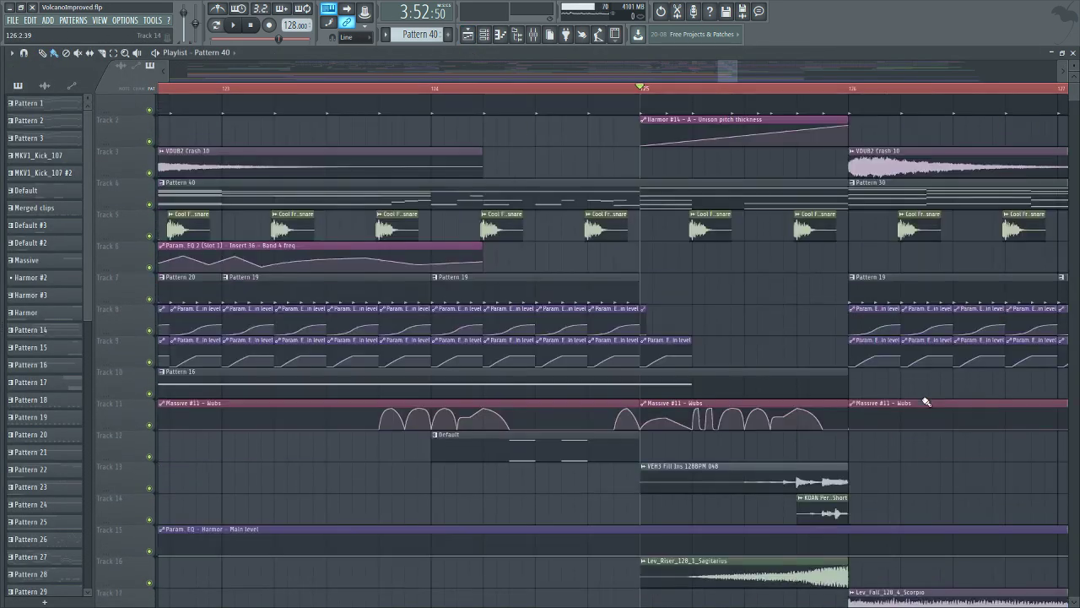
scroll(814, 378, "up", 1)
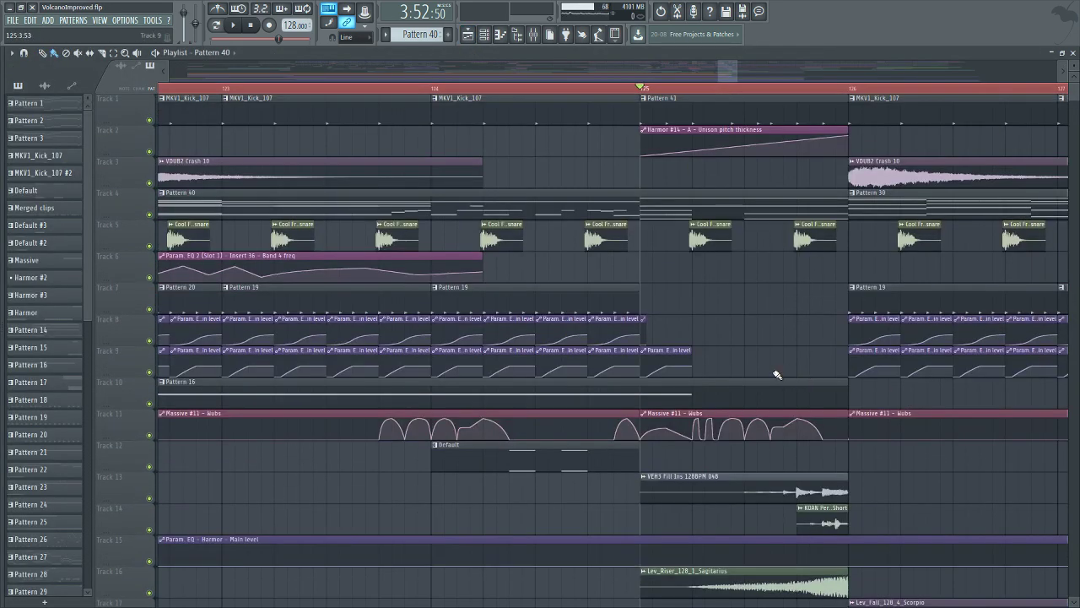
left_click_drag(726, 72, 734, 76)
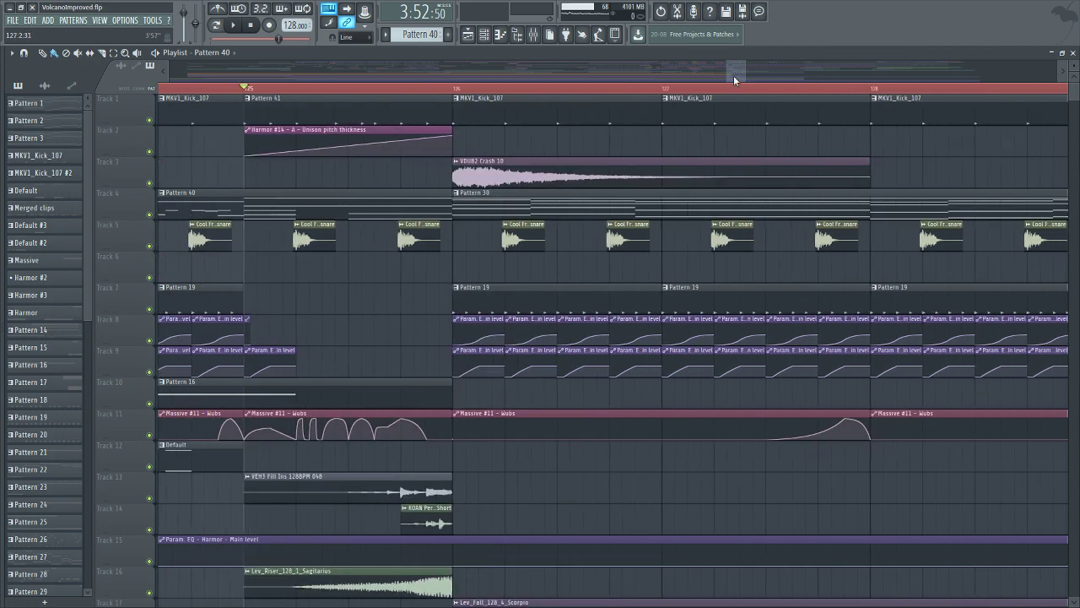
scroll(589, 419, "down", 5)
scroll(589, 420, "down", 5)
scroll(558, 478, "up", 10)
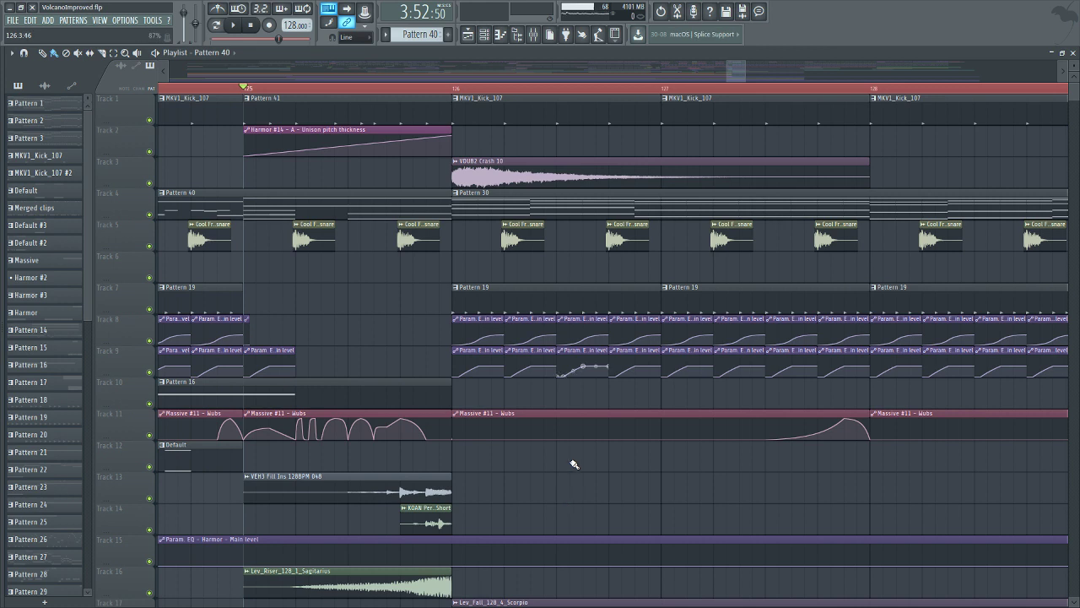
Play the fill briefly from bar 125 and look over its riser and fill samples on the lower tracks.
left_click(236, 28)
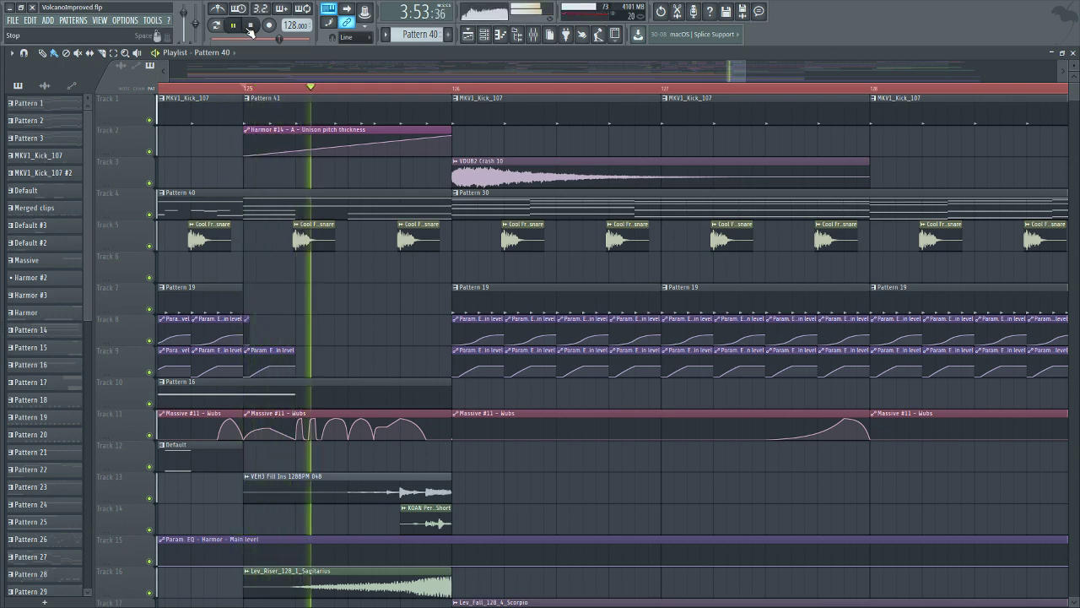
left_click(250, 25)
scroll(362, 349, "down", 10)
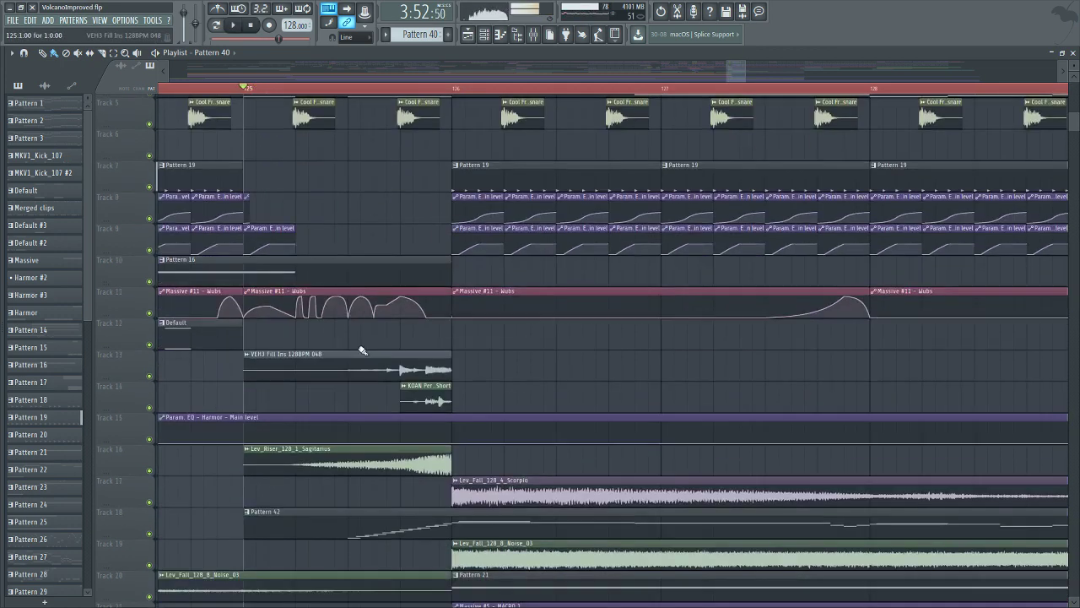
scroll(548, 450, "up", 5)
scroll(548, 450, "up", 5)
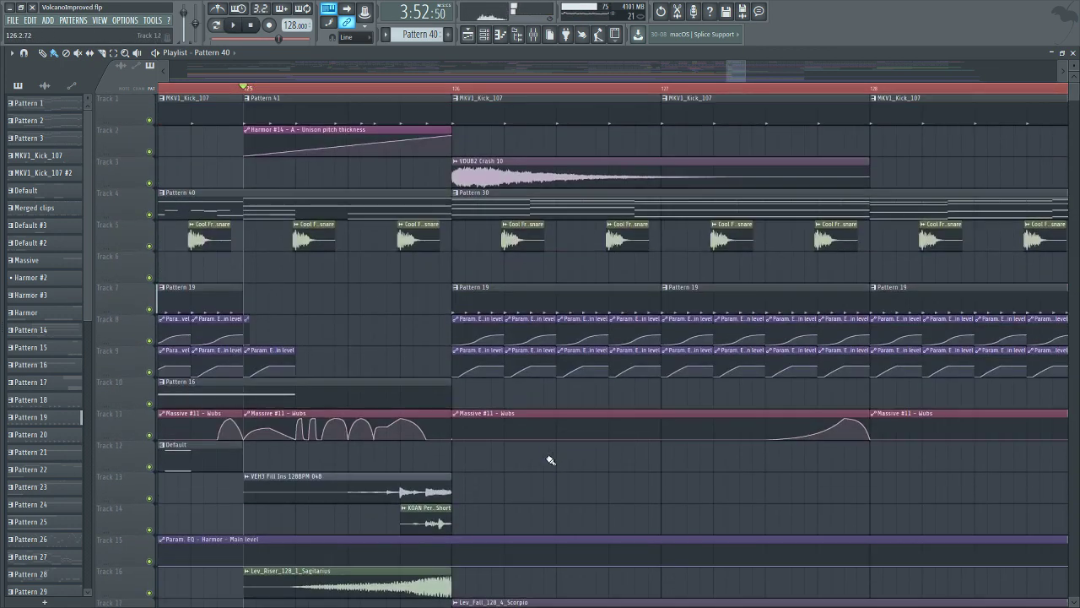
Move the playhead to bar 126, pick the Pattern 42 clip and make Pattern 30 the current pattern.
scroll(549, 459, "down", 5)
scroll(593, 456, "down", 4)
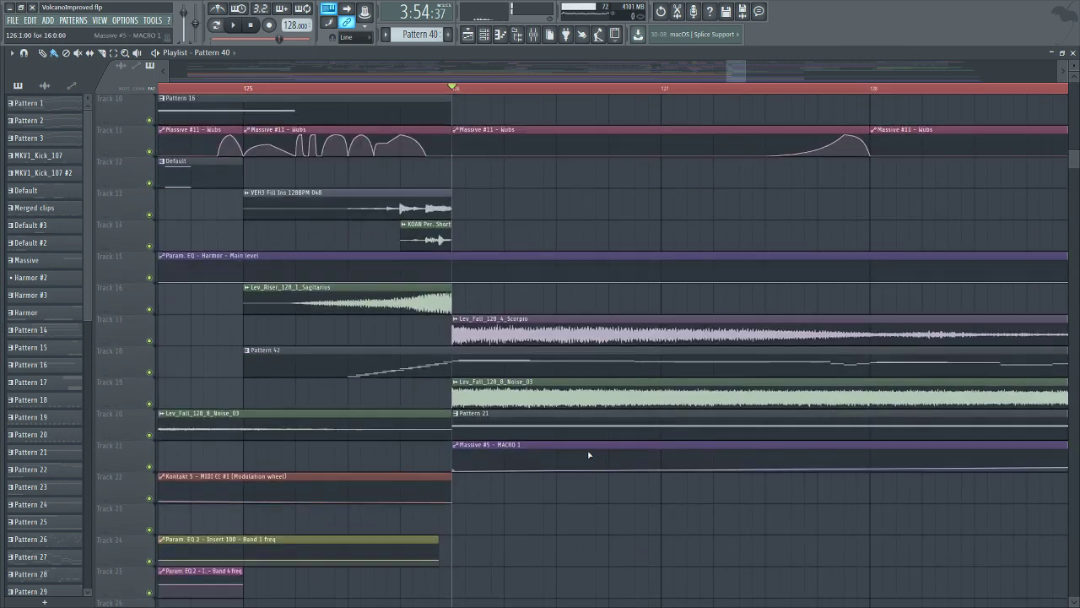
left_click(523, 354)
scroll(559, 335, "up", 6)
left_click(523, 111)
scroll(523, 111, "up", 3)
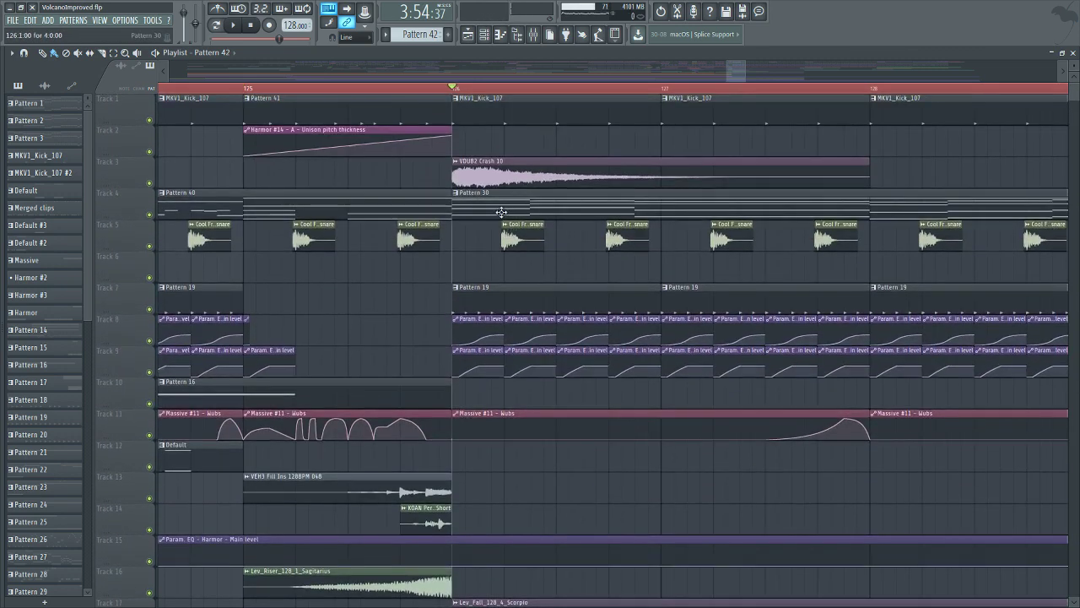
left_click(485, 36)
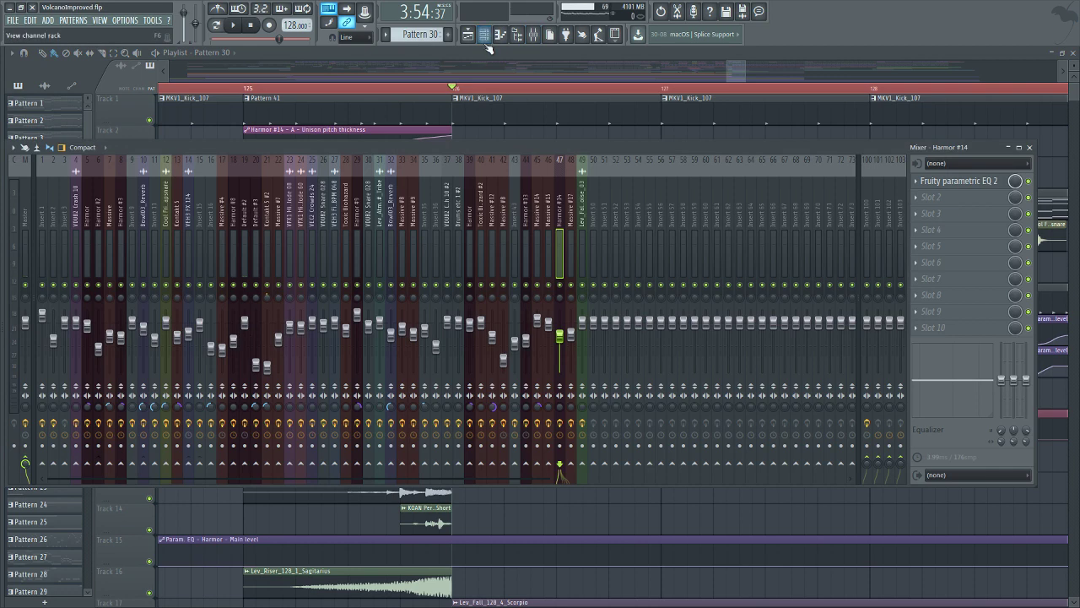
left_click(501, 67)
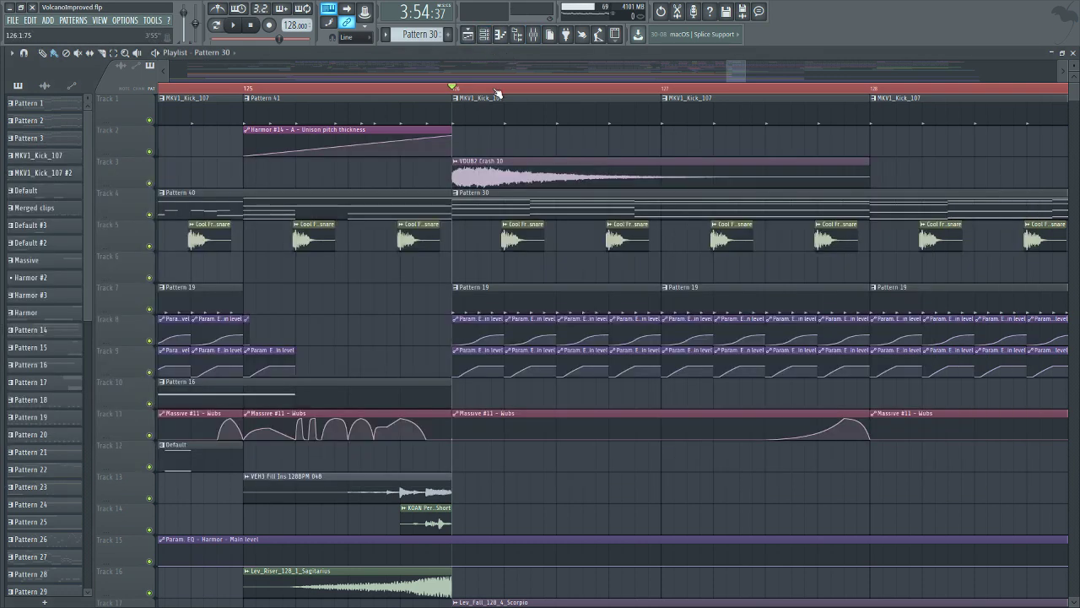
Look over the section from bar 126, switch to pattern mode and play Pattern 30 with its channel rack open.
scroll(496, 89, "down", 3)
scroll(322, 278, "down", 4)
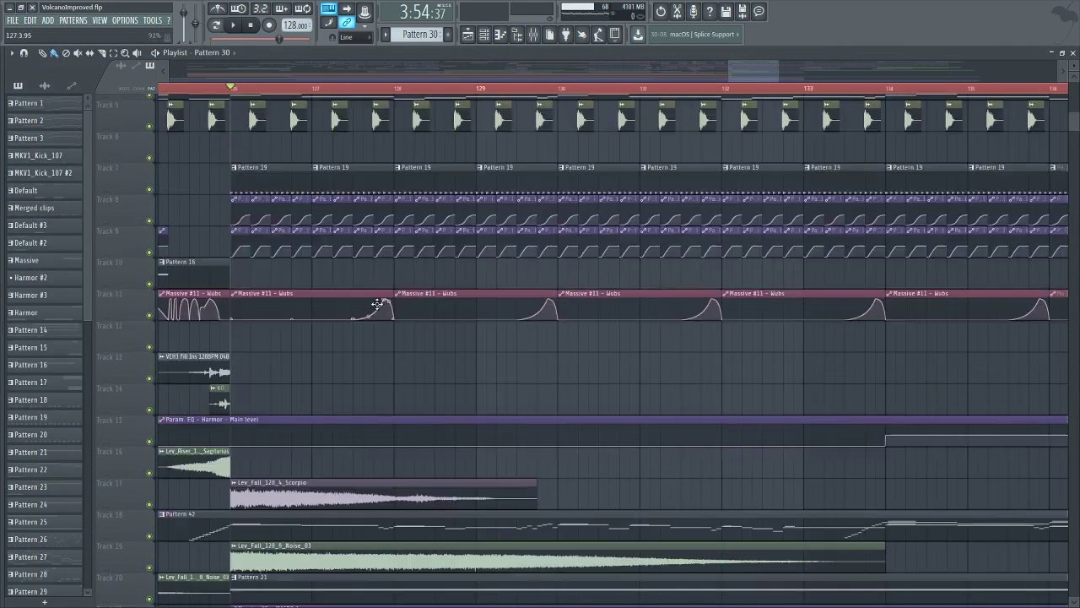
scroll(341, 285, "up", 3)
scroll(342, 285, "up", 1)
left_click(217, 25)
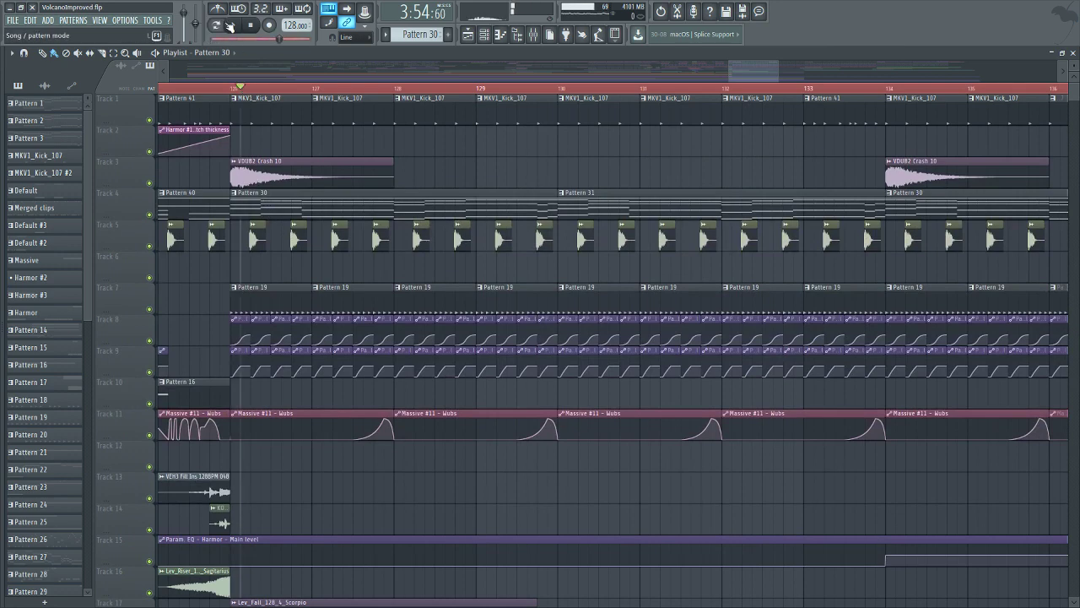
left_click(235, 26)
left_click(500, 33)
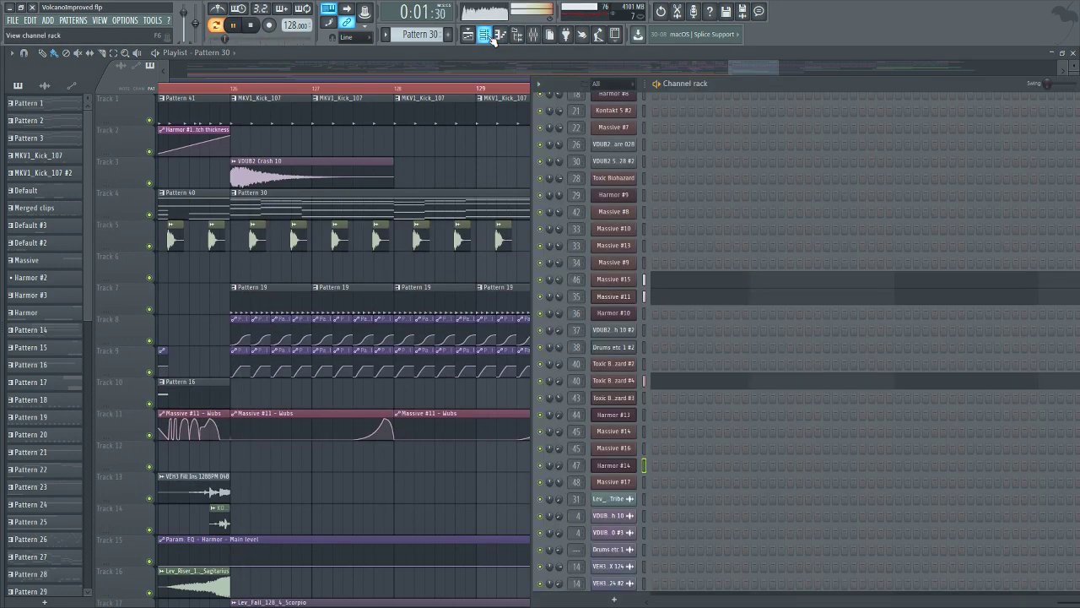
scroll(661, 346, "up", 3)
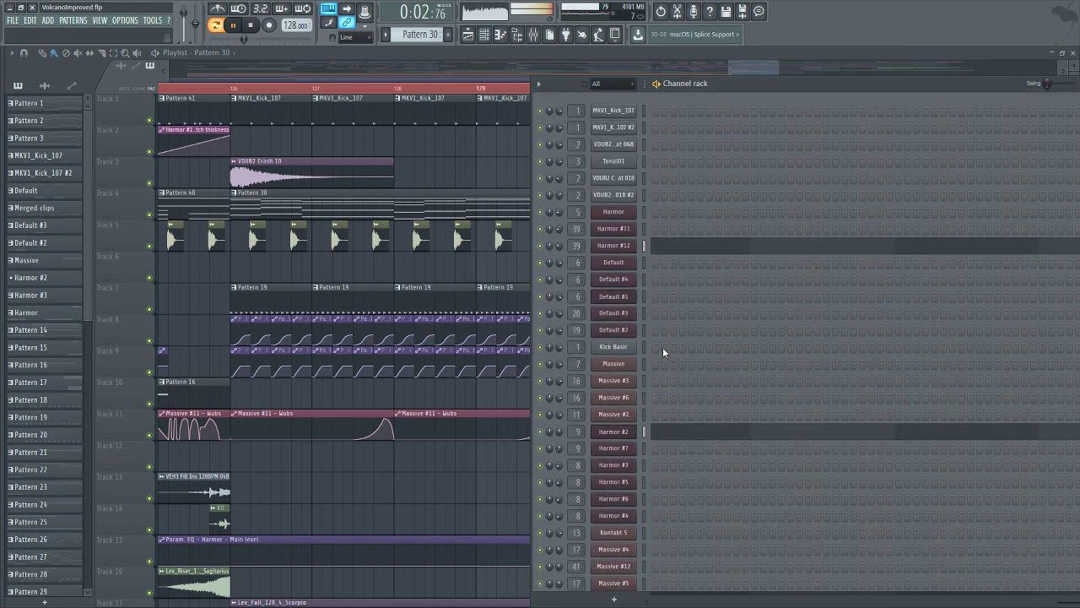
Inspect Harmor #12's envelope page, stop playback and open Harmor #2 from the same pattern.
left_click(628, 246)
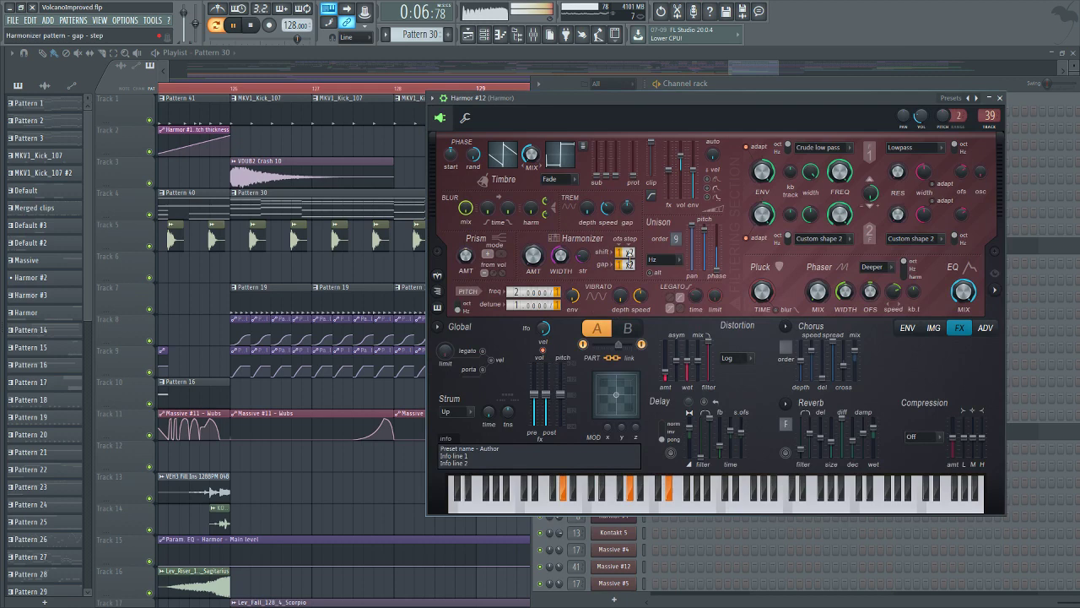
left_click(907, 328)
key("space")
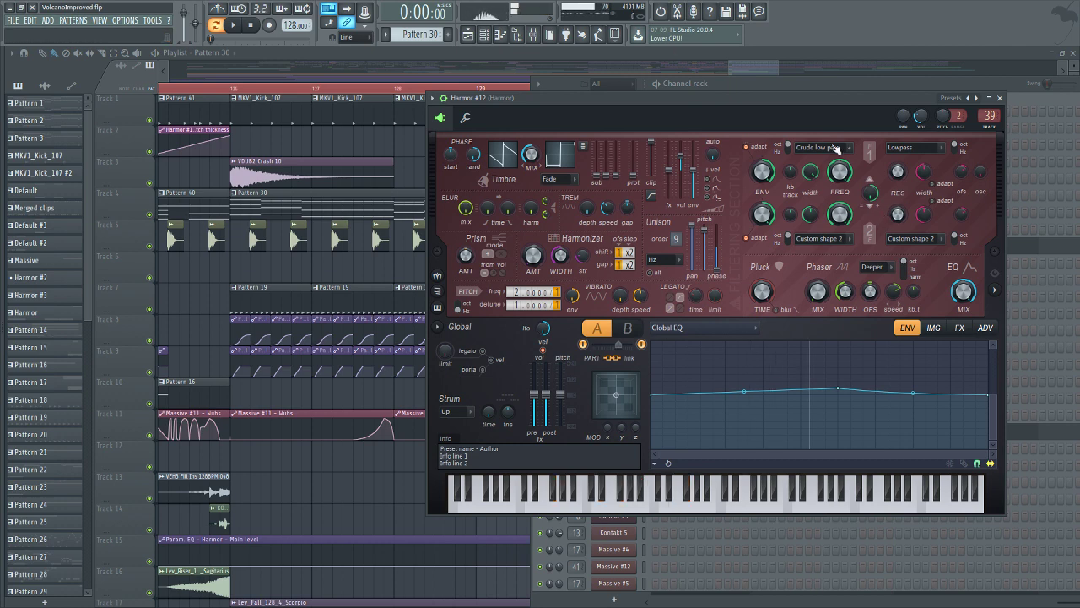
left_click(518, 35)
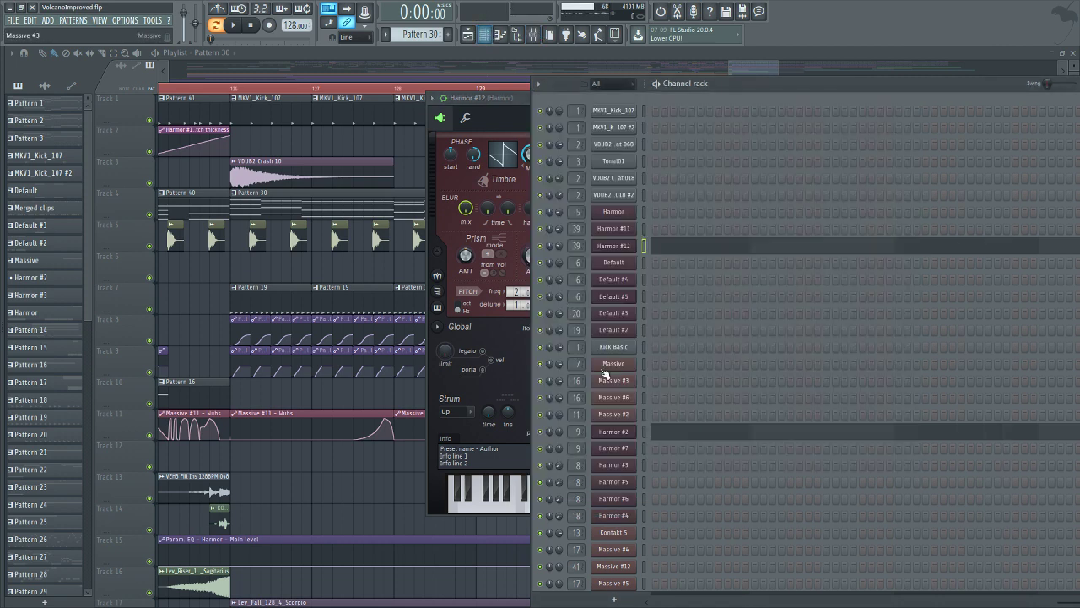
left_click(632, 431)
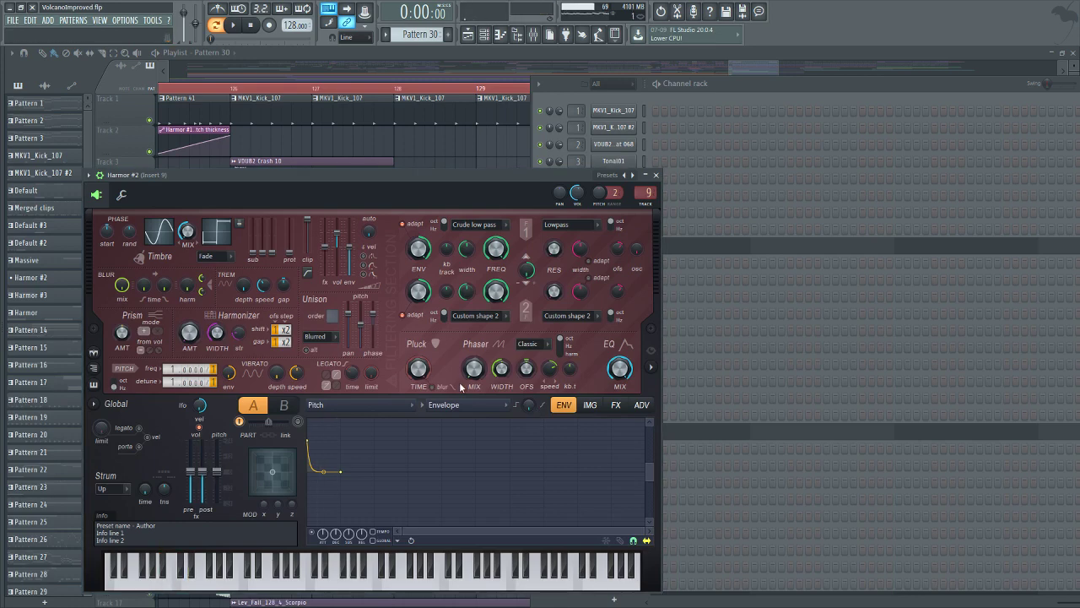
Look through Pattern 30's lower channels and along the note previews of Massive #15, Massive #11 and Toxic Biohazard #4.
key("F6")
scroll(613, 407, "down", 6)
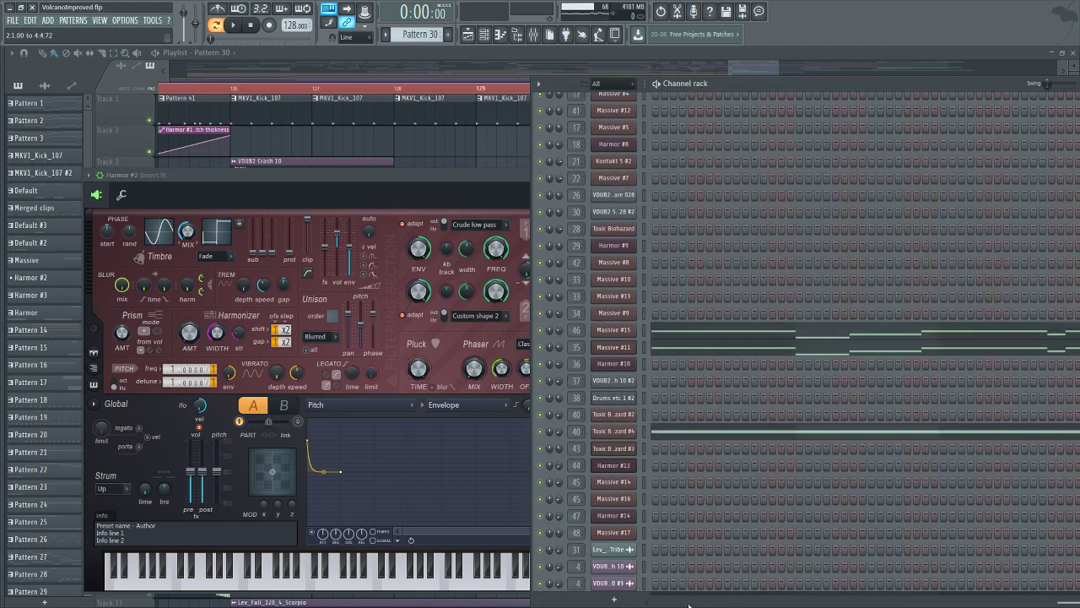
left_click_drag(688, 605, 639, 605)
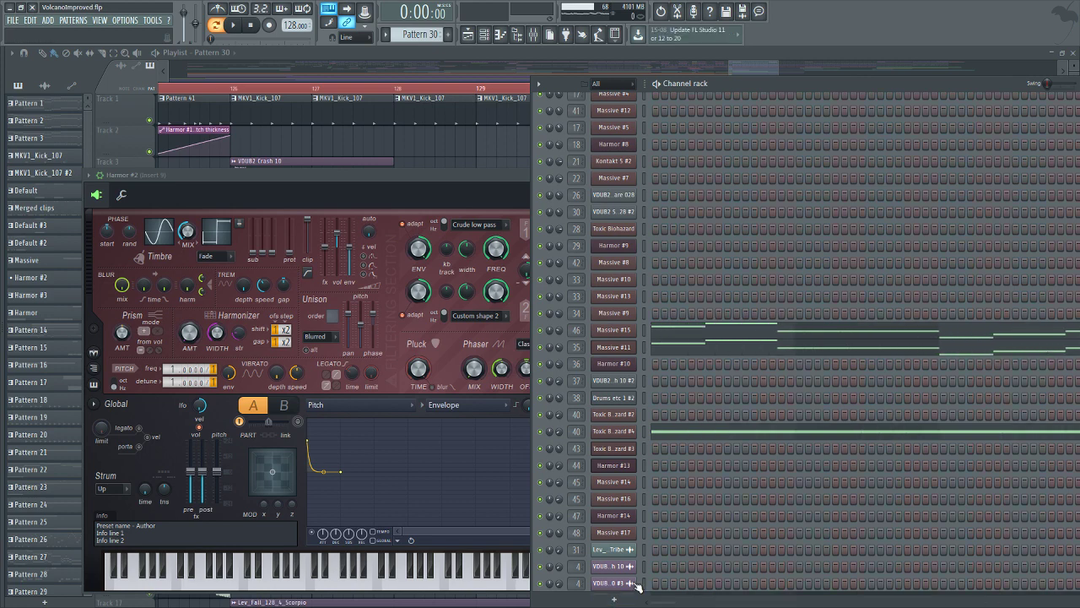
Open the Massive #15 synth and look at oscillator 1's list of available wavetables.
left_click(621, 333)
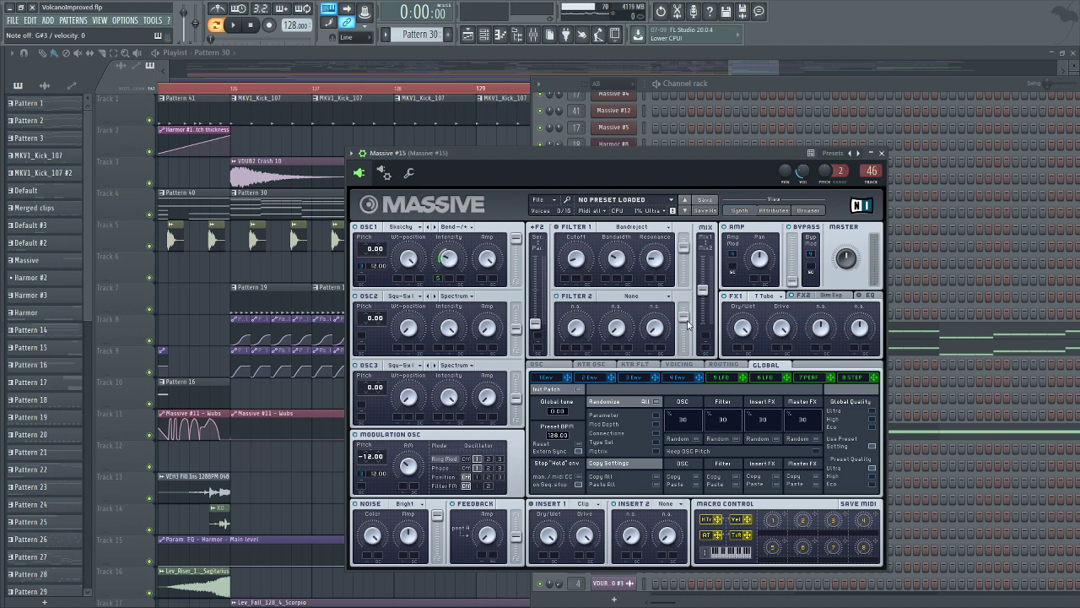
left_click(416, 229)
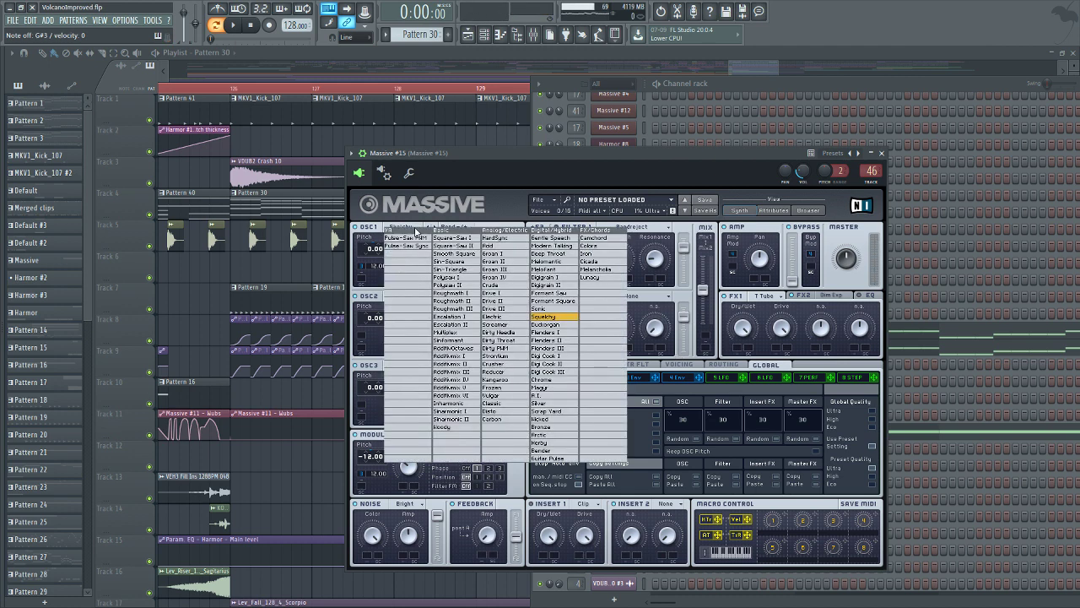
left_click(498, 208)
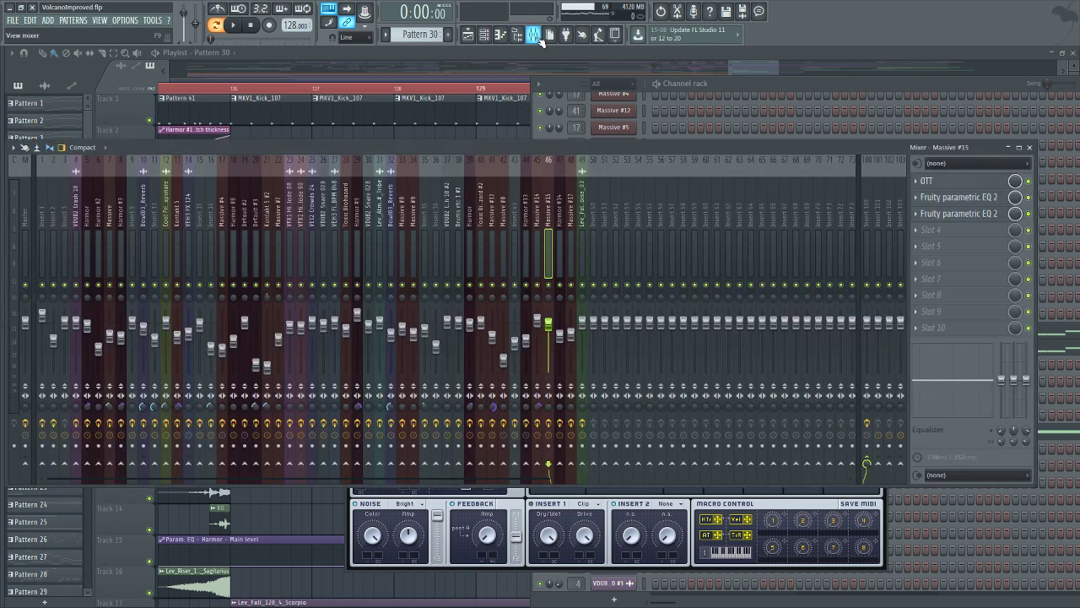
Examine the first Fruity parametric EQ 2 on the Massive #15 mixer insert alongside the synth's settings.
left_click(534, 34)
left_click(954, 196)
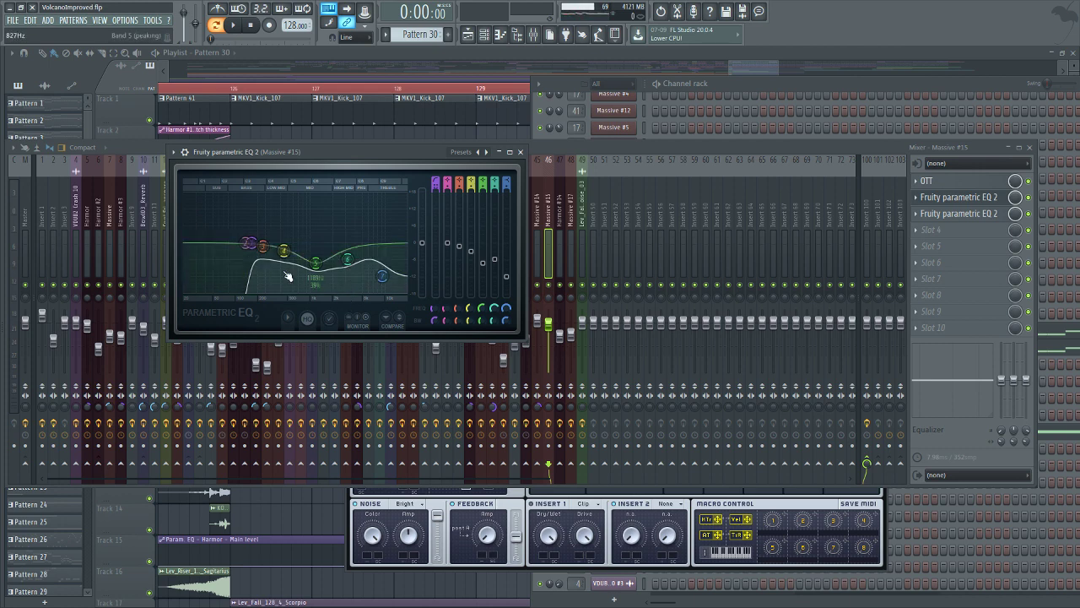
left_click(530, 568)
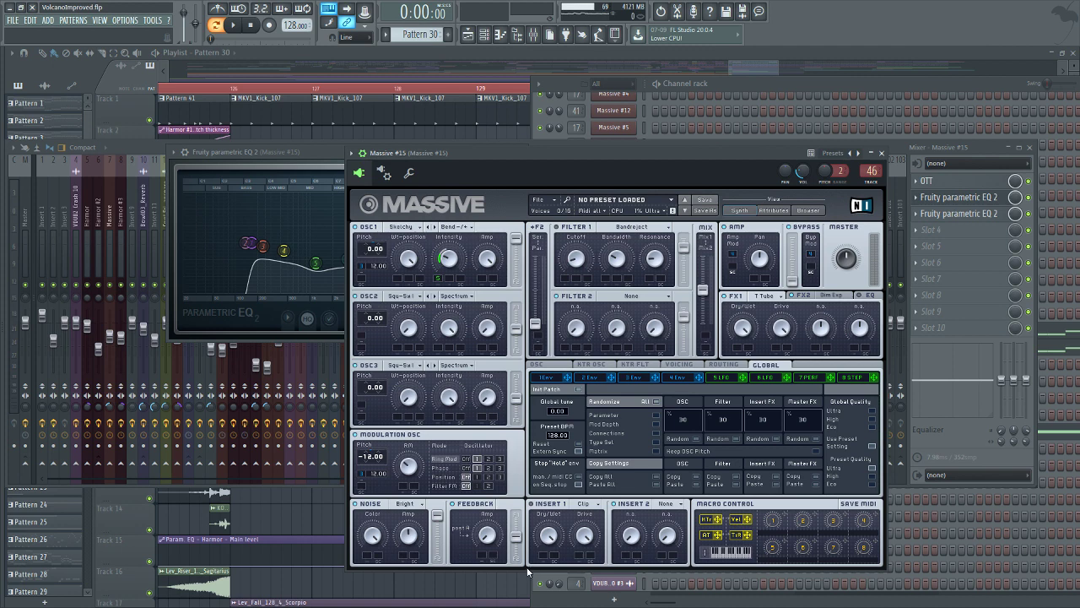
left_click(307, 159)
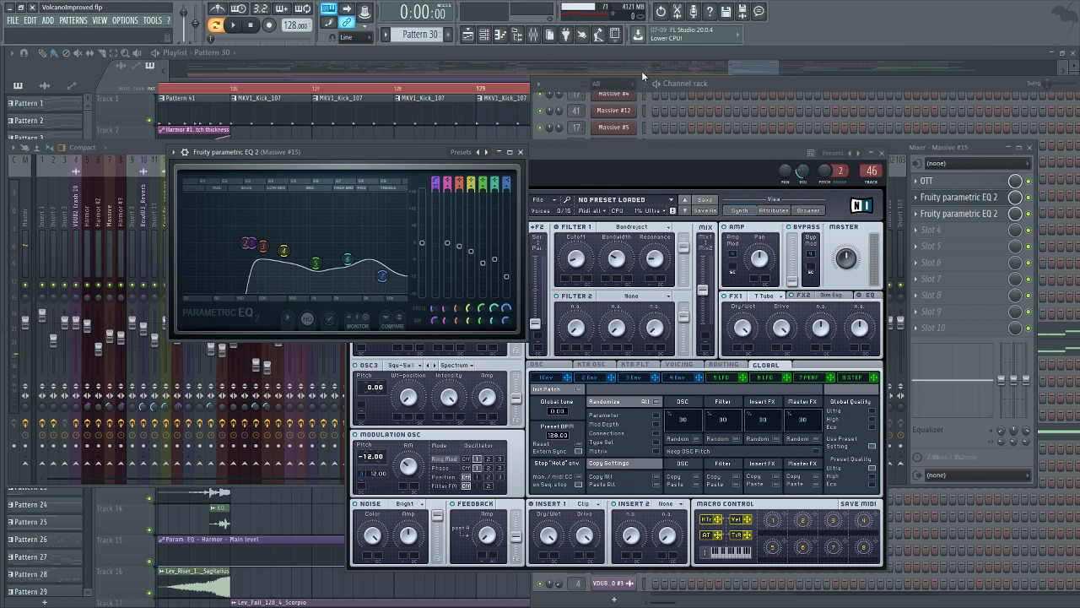
Open the Massive #11 synth and sweep its Wubs macro upward to audition the effect.
left_click(754, 85)
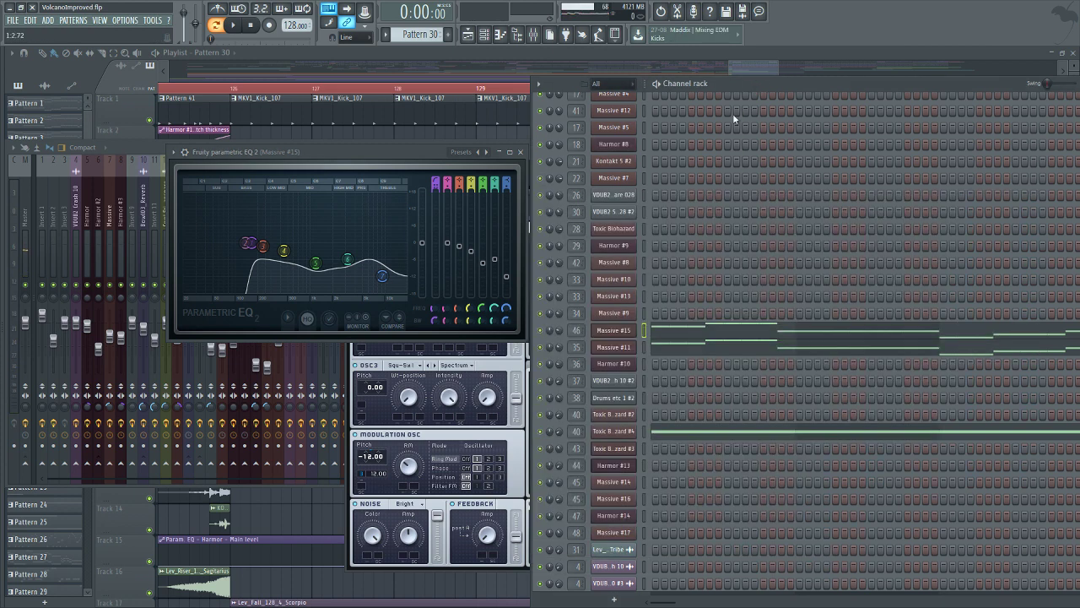
left_click(614, 346)
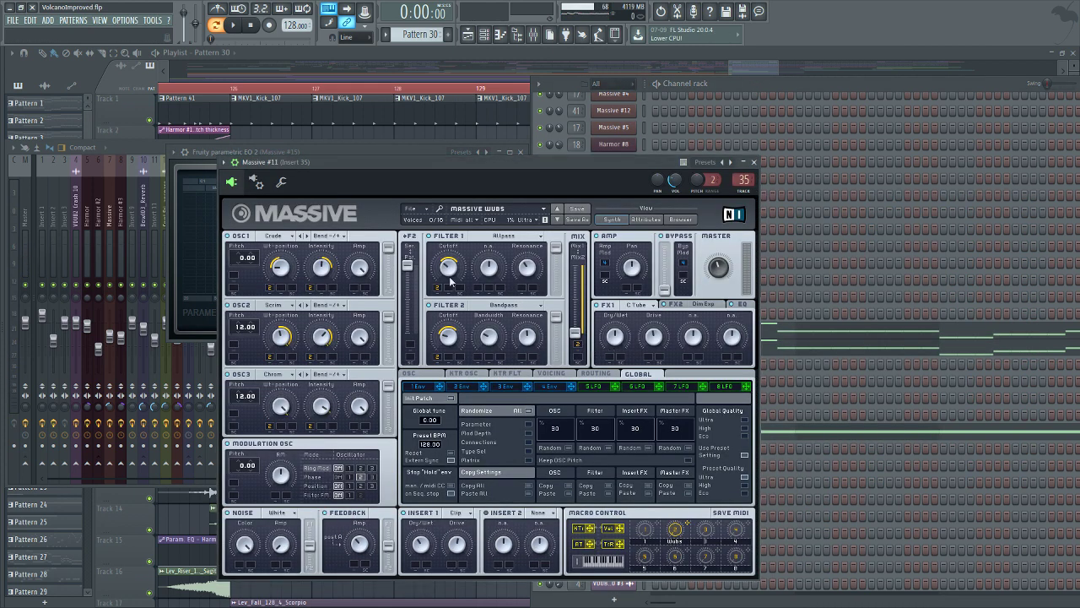
left_click_drag(454, 162, 454, 140)
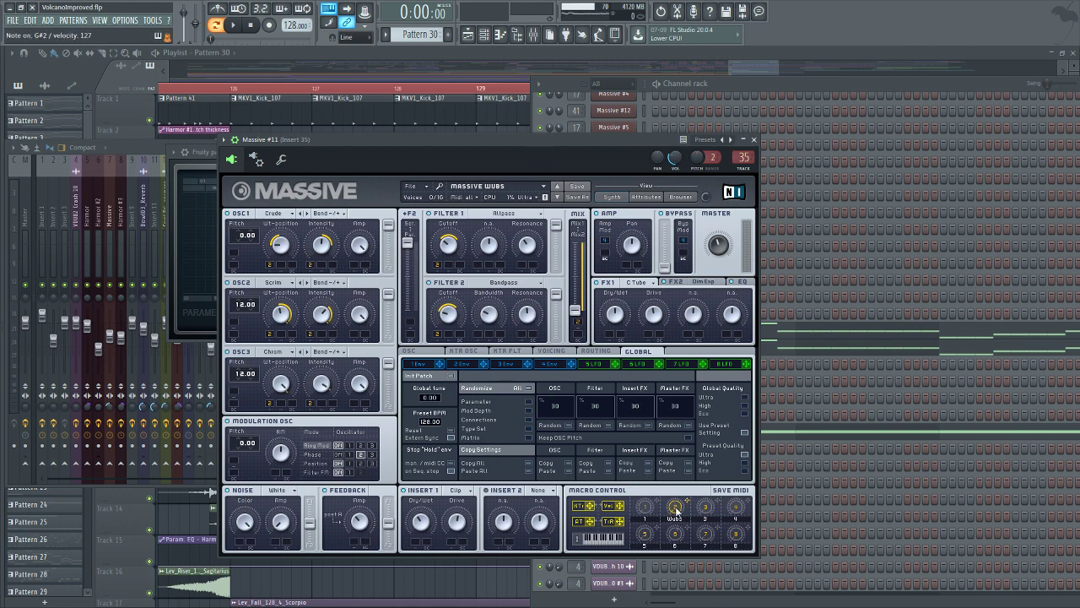
left_click_drag(676, 511, 673, 415)
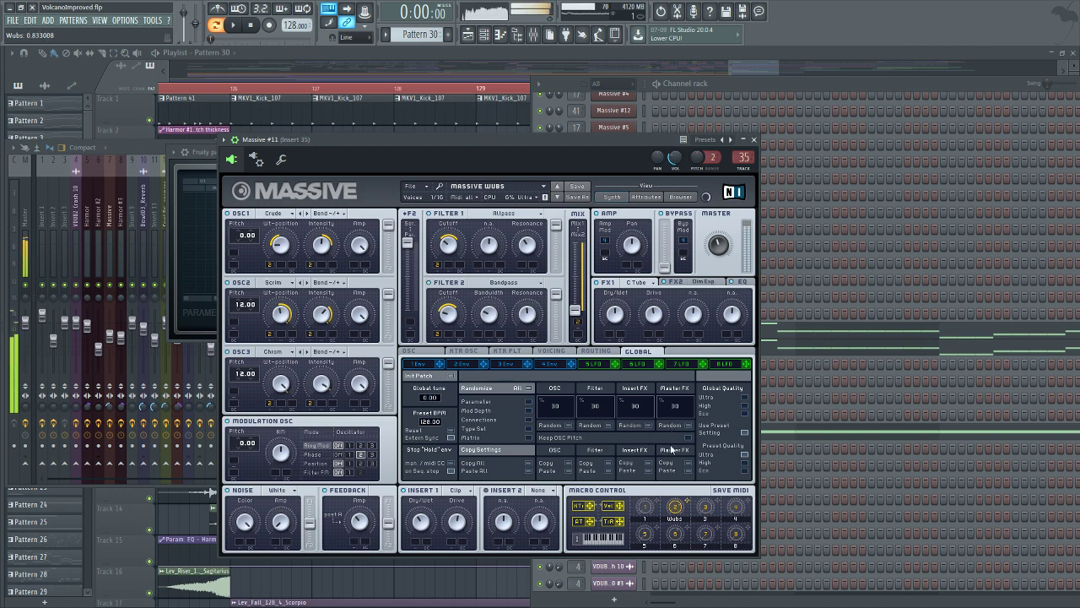
Close the open plugin windows and play the arrangement from bar 126 in the playlist.
key("F12")
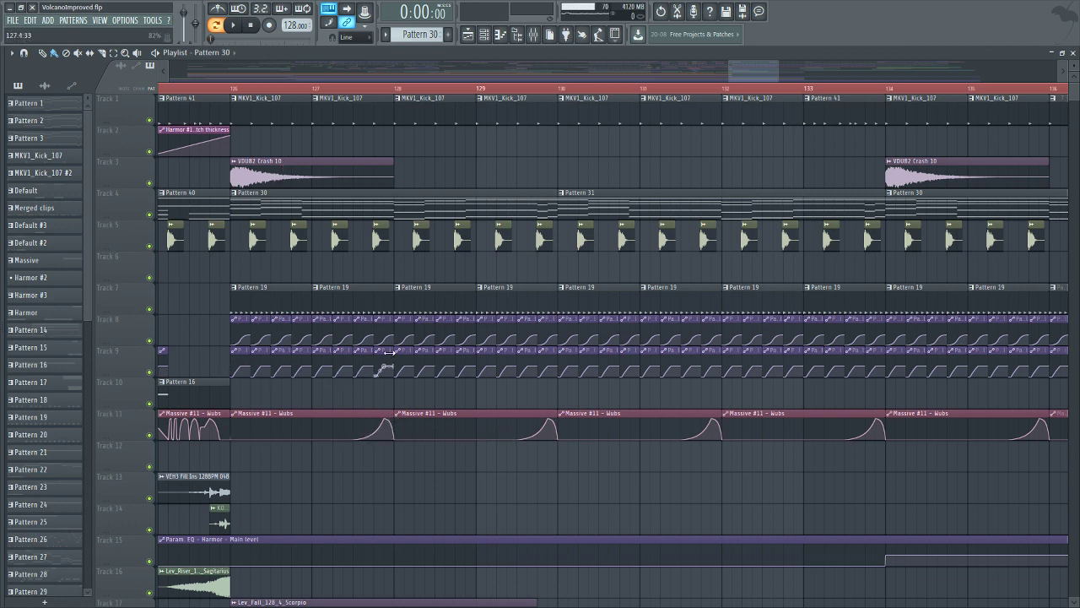
left_click(242, 88)
left_click(233, 25)
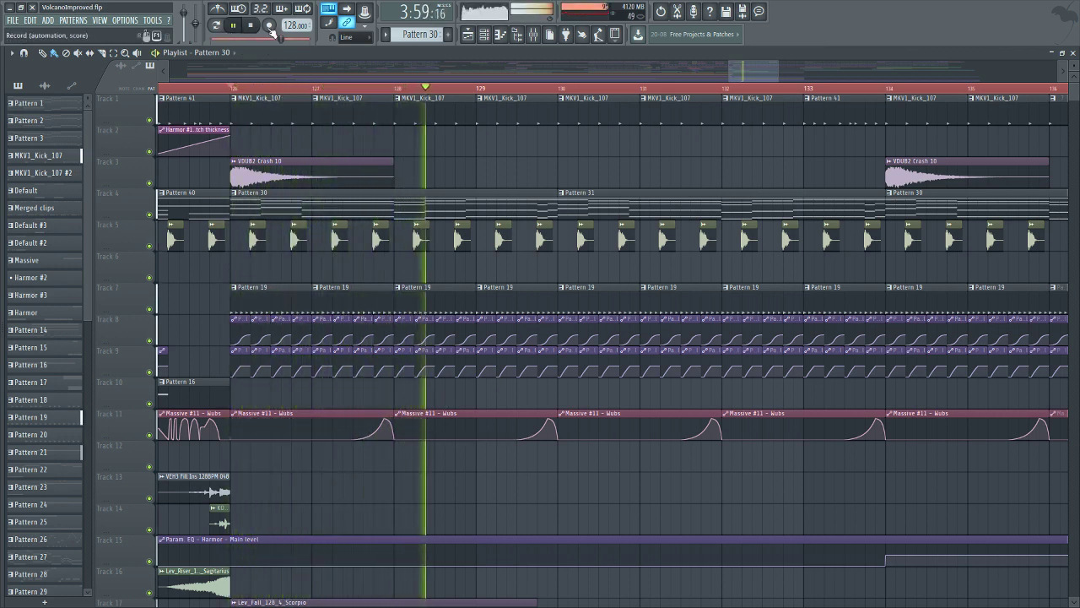
key("space")
Play the section from bar 126 again with the mixer shown to check the insert 35 level, and stop playback.
left_click(533, 34)
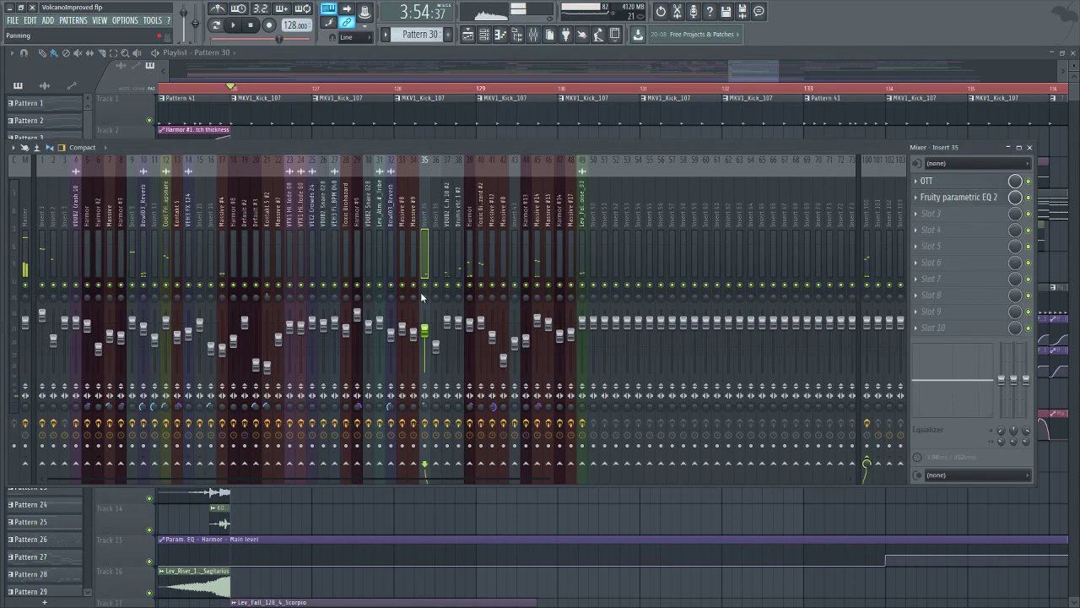
key("space")
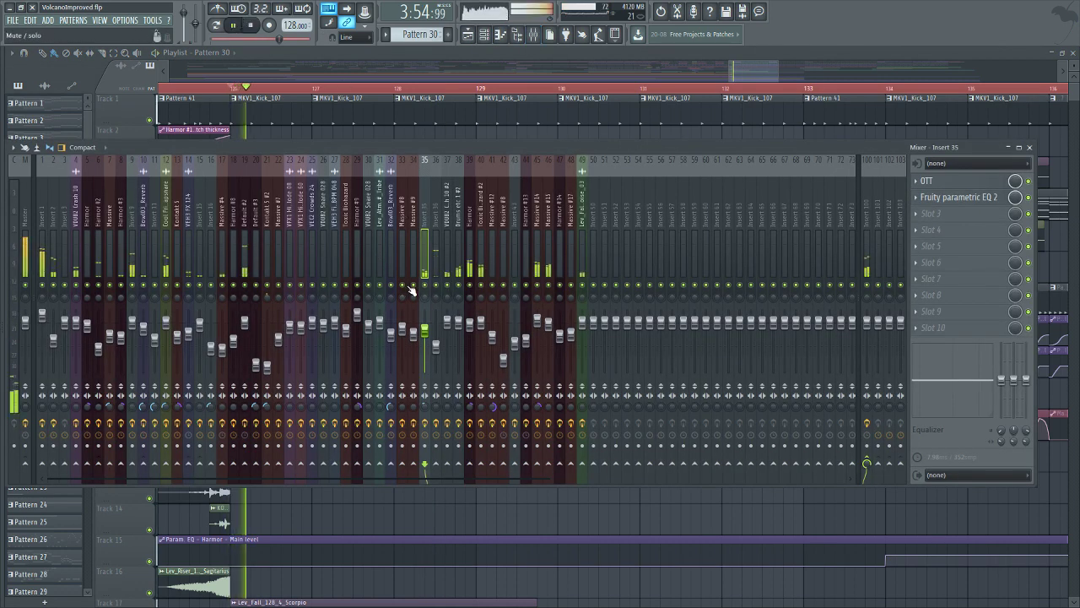
left_click(416, 53)
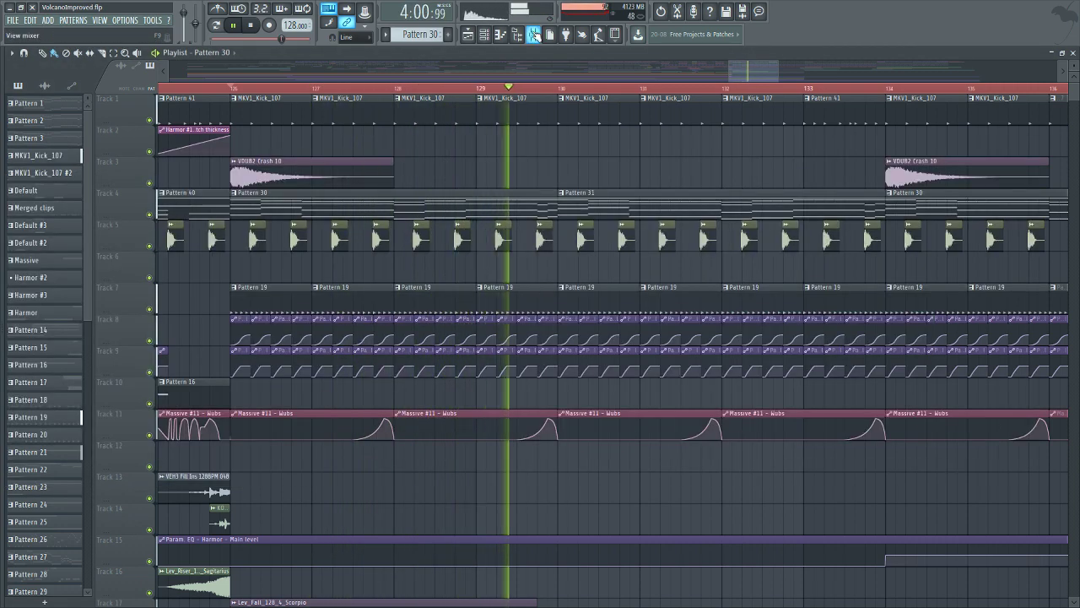
left_click(533, 34)
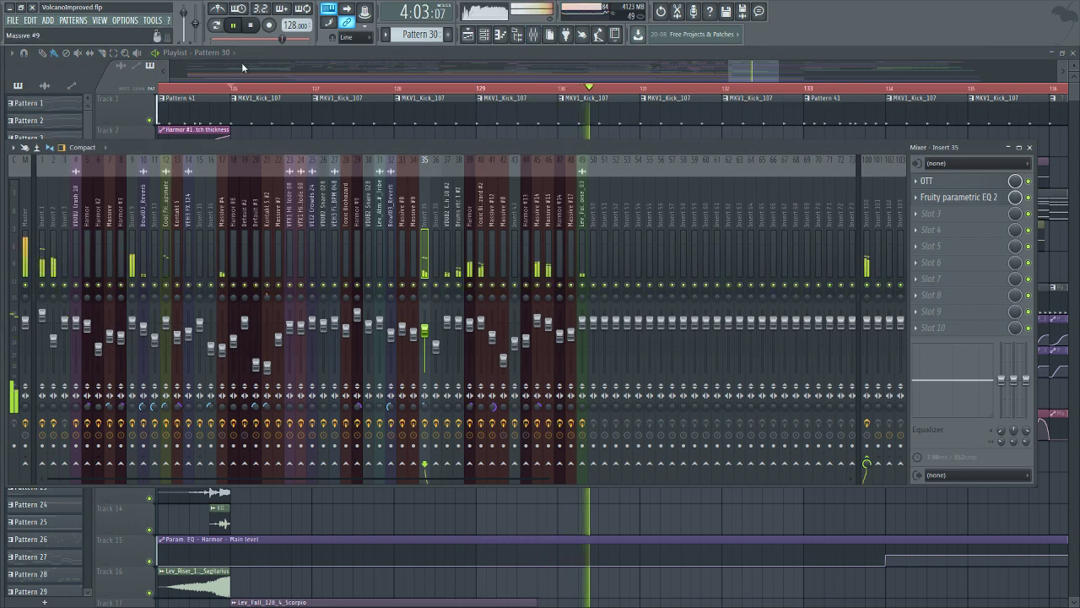
left_click(252, 25)
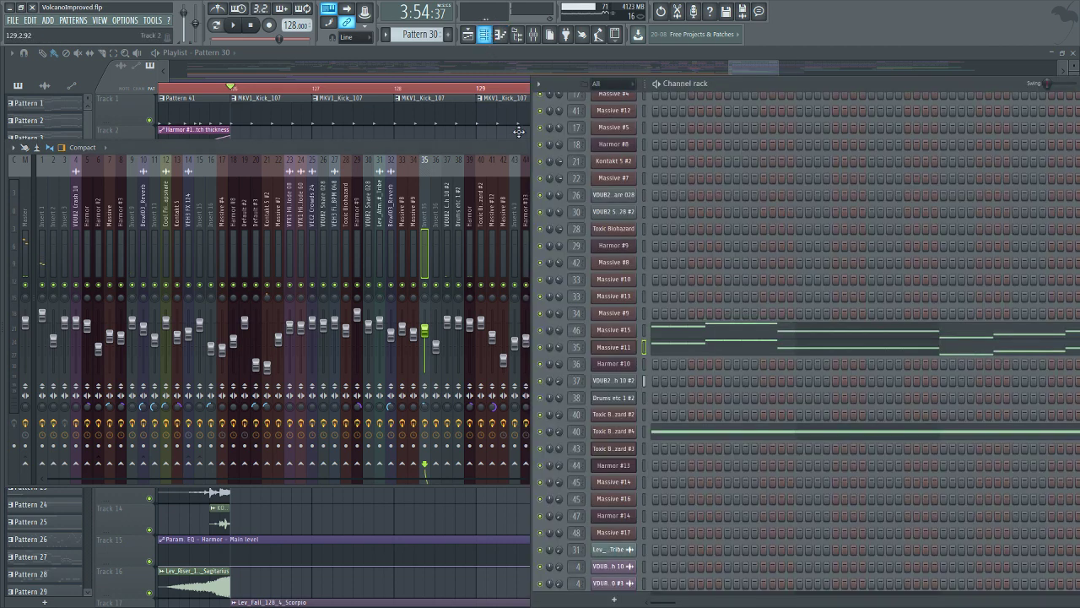
Open the Toxic Biohazard #4 synth and examine its Pattern 30 notes in the piano roll.
left_click(500, 33)
left_click(624, 434)
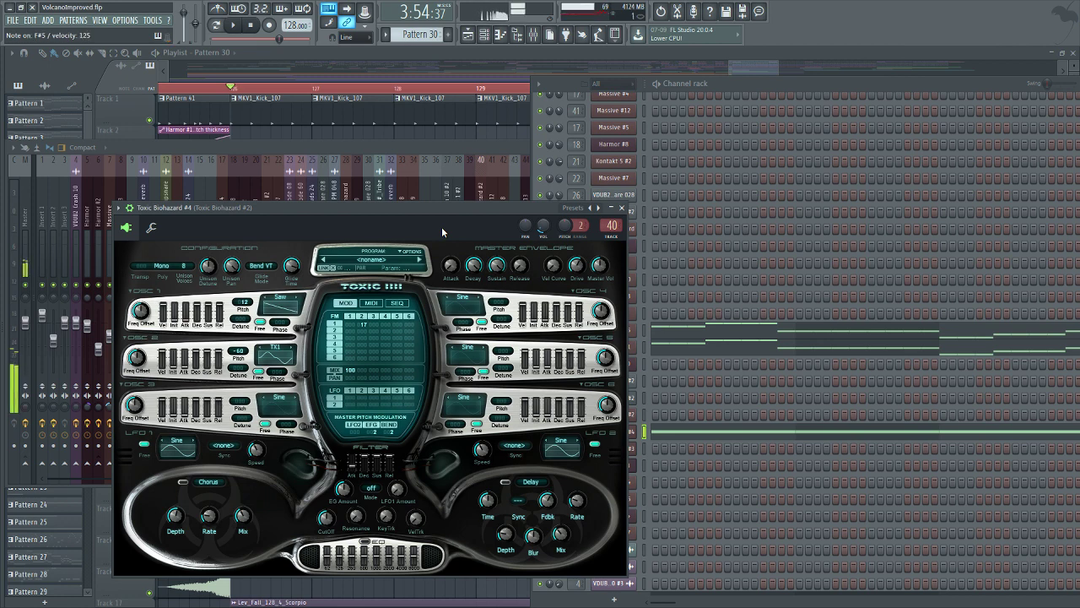
right_click(633, 432)
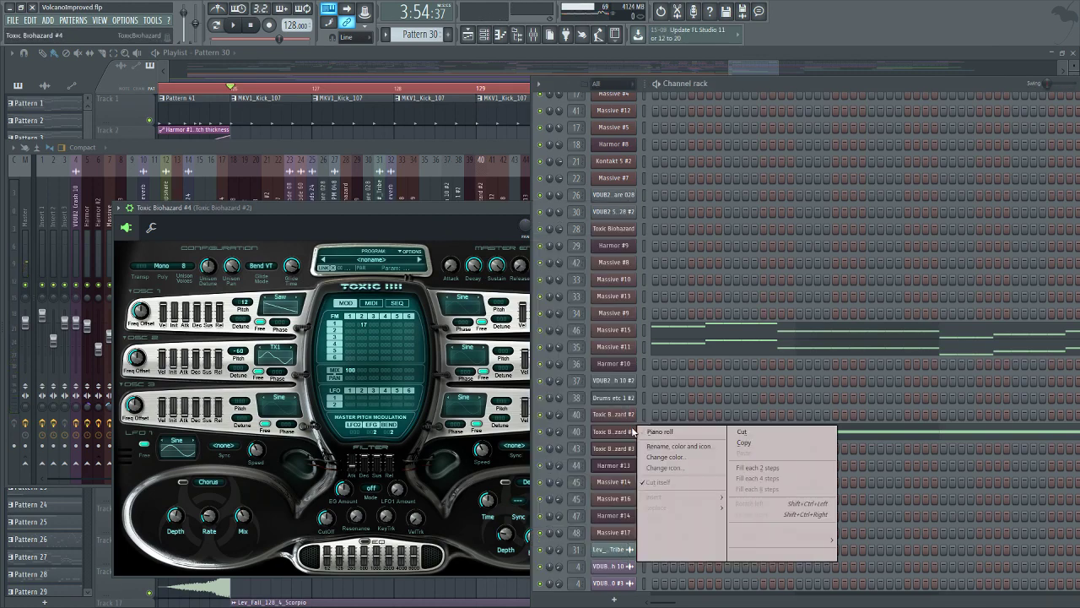
left_click(658, 432)
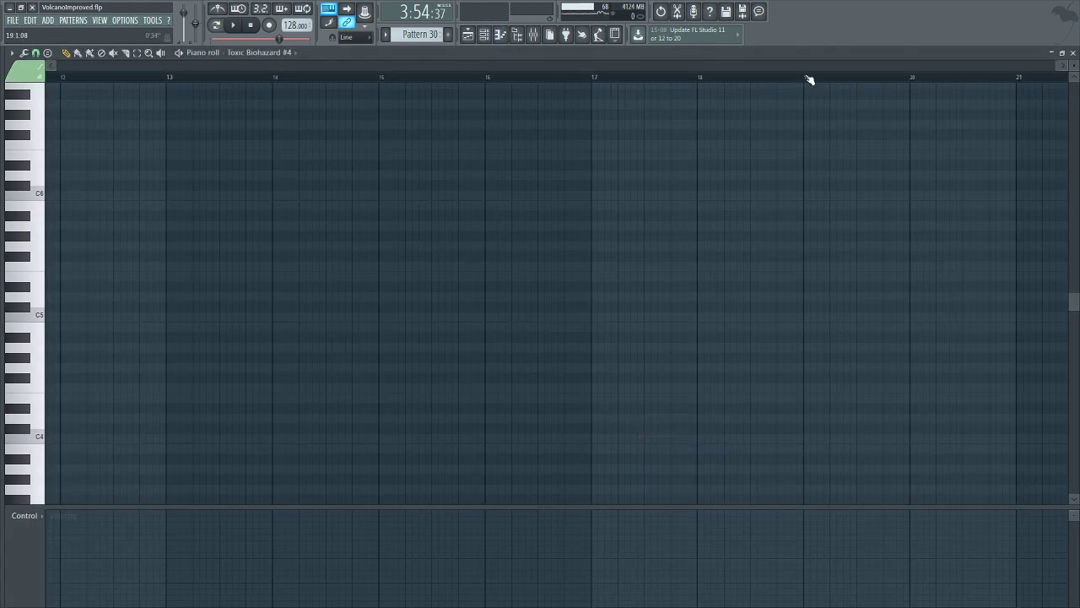
scroll(290, 314, "up", 4)
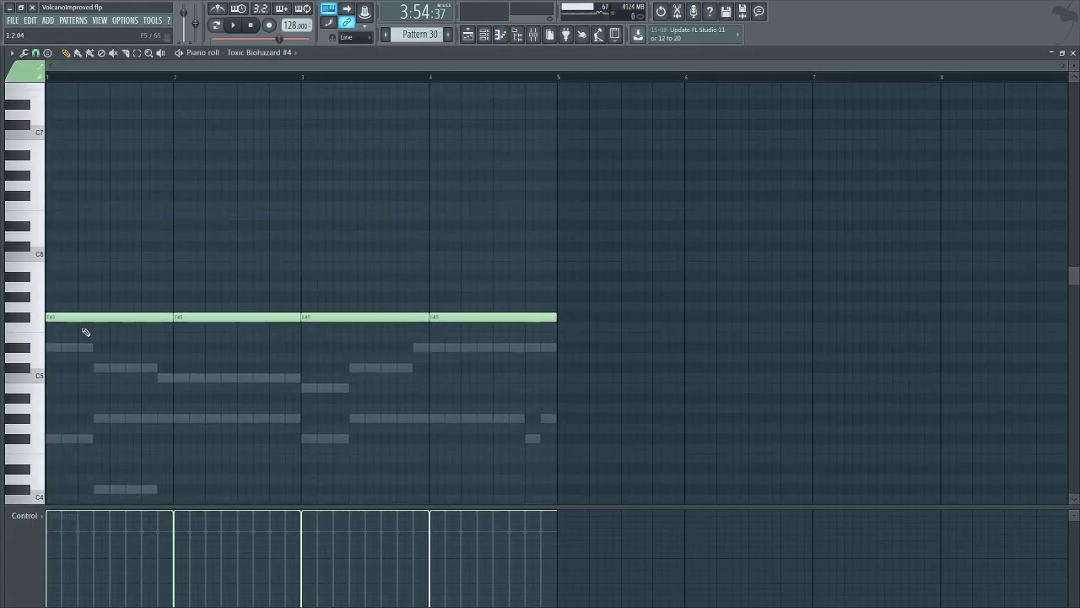
left_click(76, 317)
Show the Toxic Biohazard #2 mixer insert over the playlist and play the section from bar 126 twice.
left_click(533, 34)
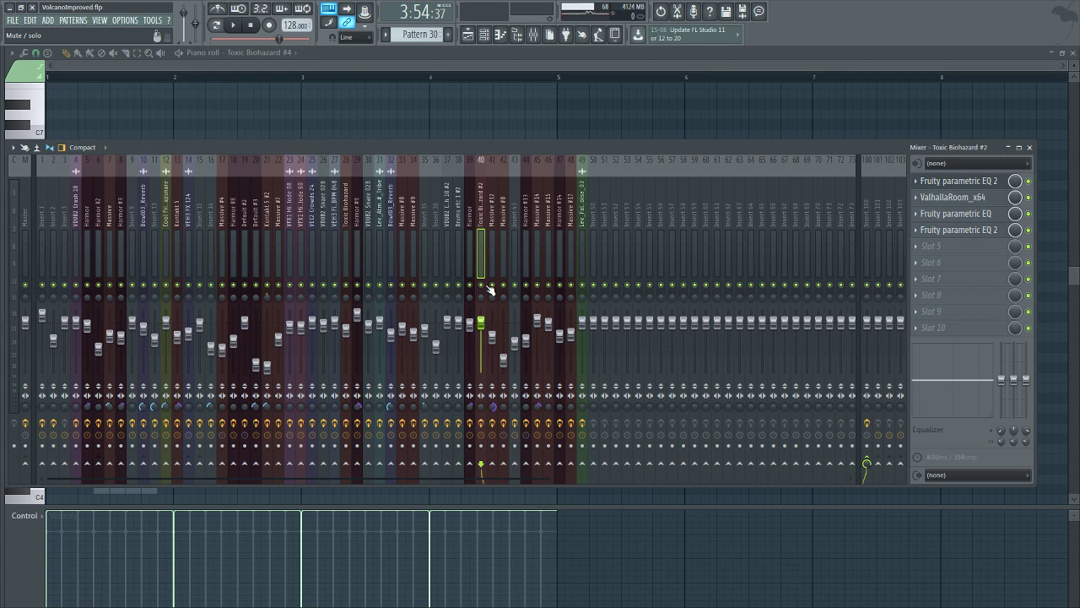
left_click(467, 33)
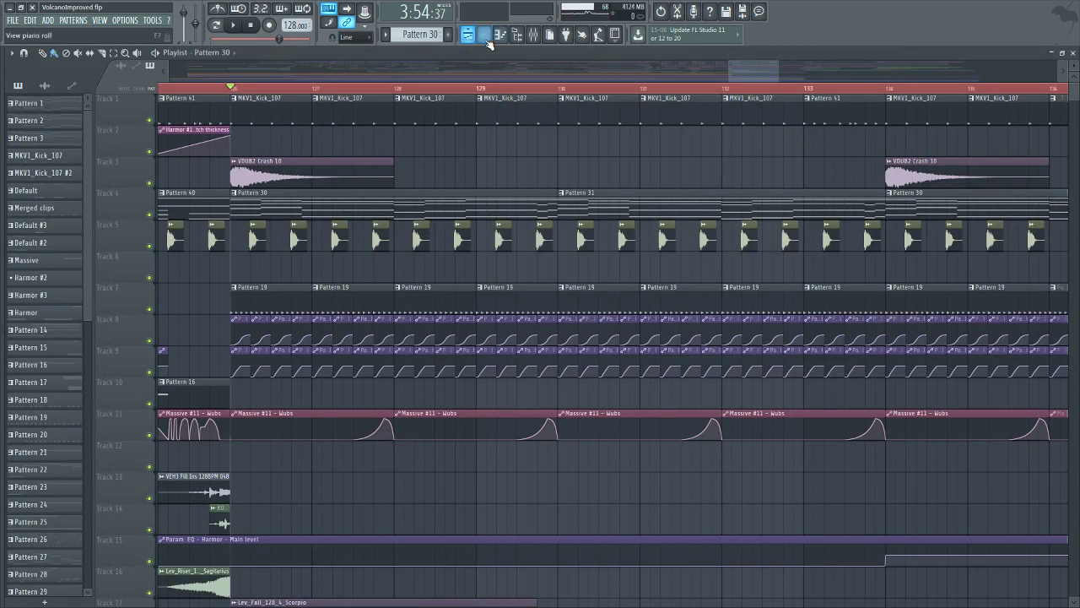
left_click(547, 37)
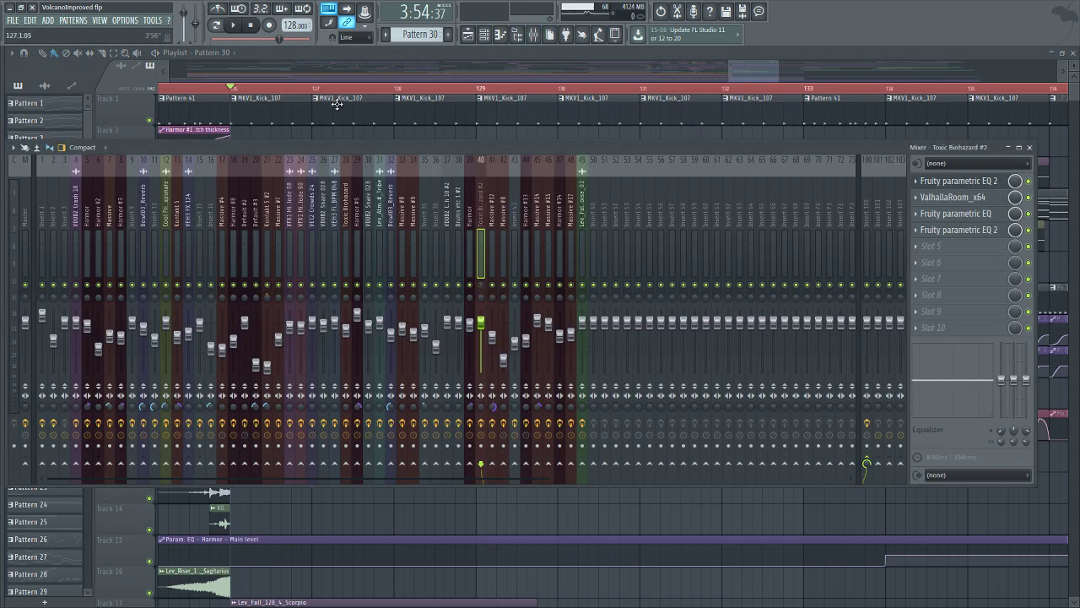
left_click(239, 28)
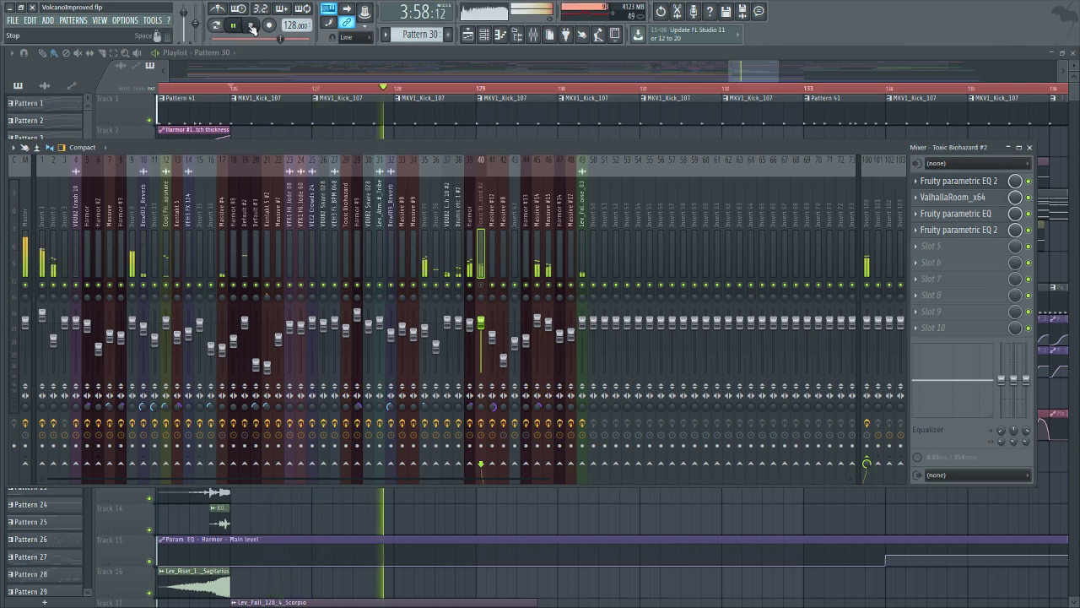
left_click(251, 28)
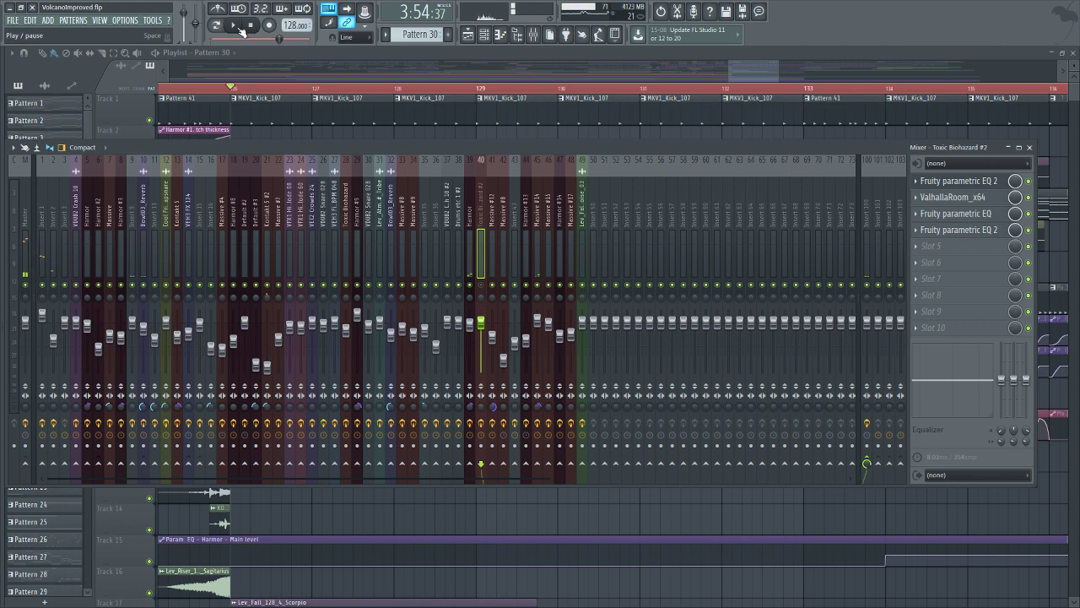
left_click(242, 31)
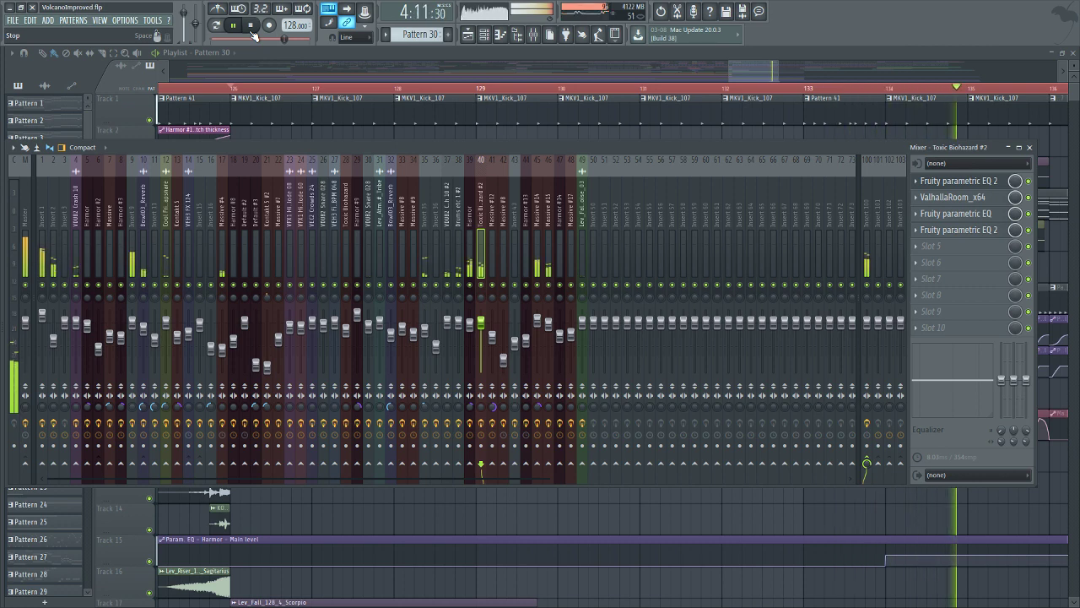
left_click(252, 32)
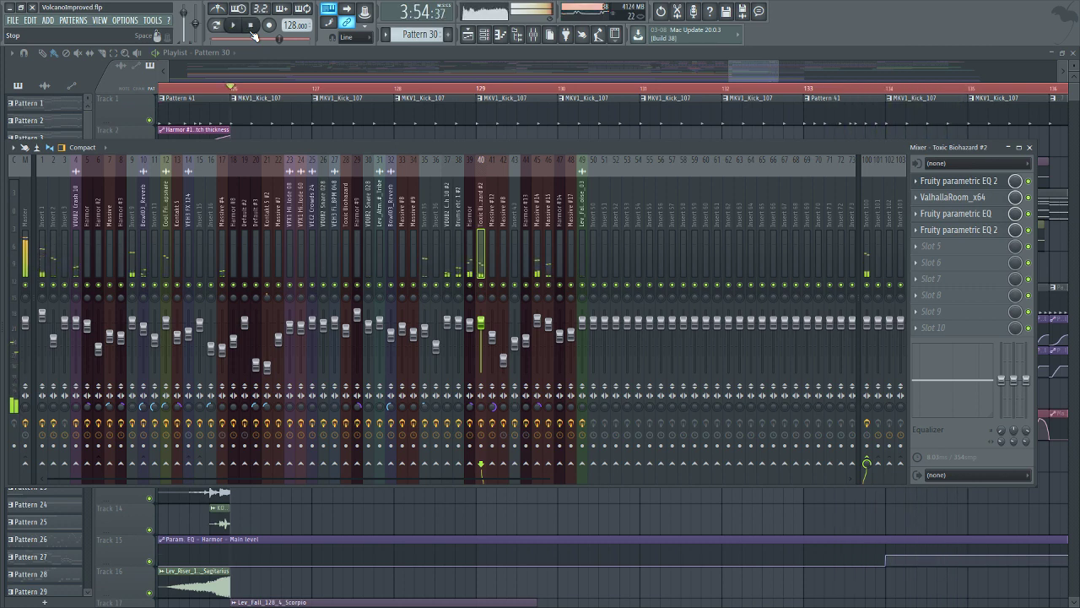
Look through the channel rack and the playlist tracks for the other sounds used in this section.
left_click(501, 34)
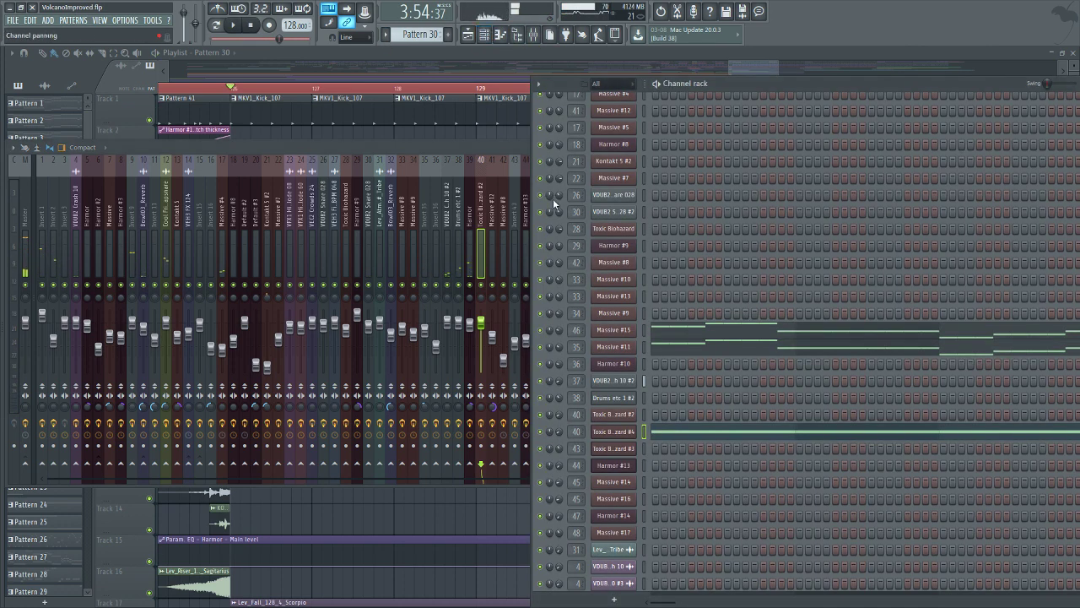
left_click(456, 150)
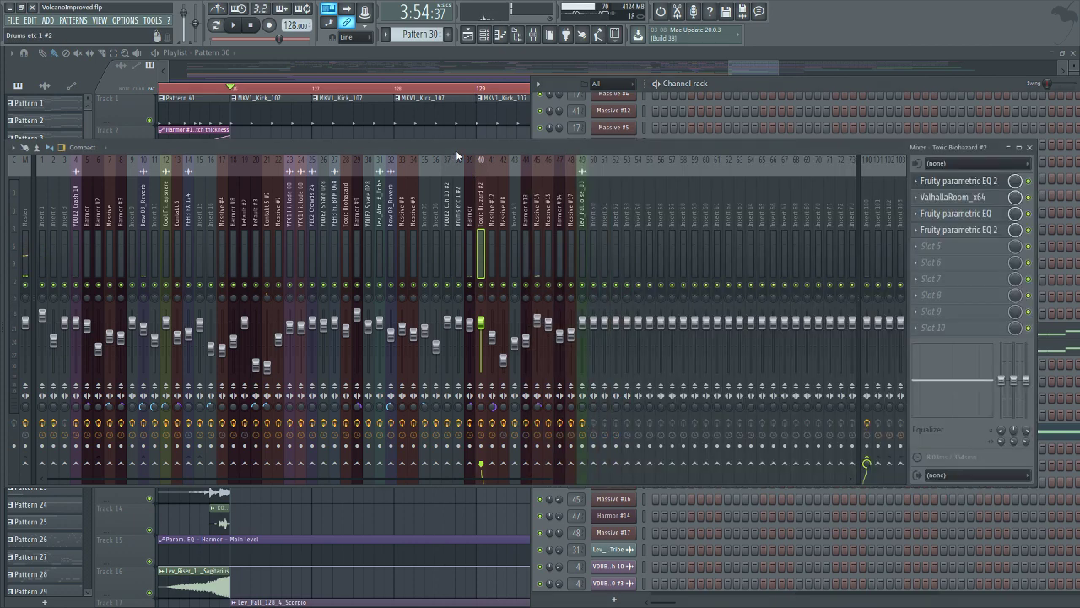
left_click(501, 34)
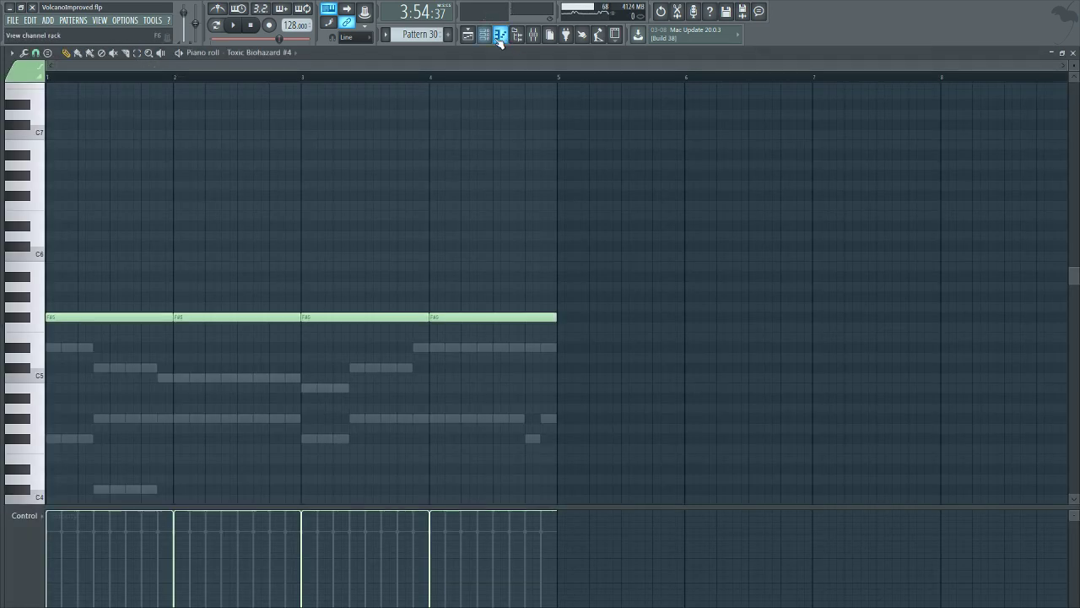
left_click(485, 34)
scroll(743, 430, "down", 10)
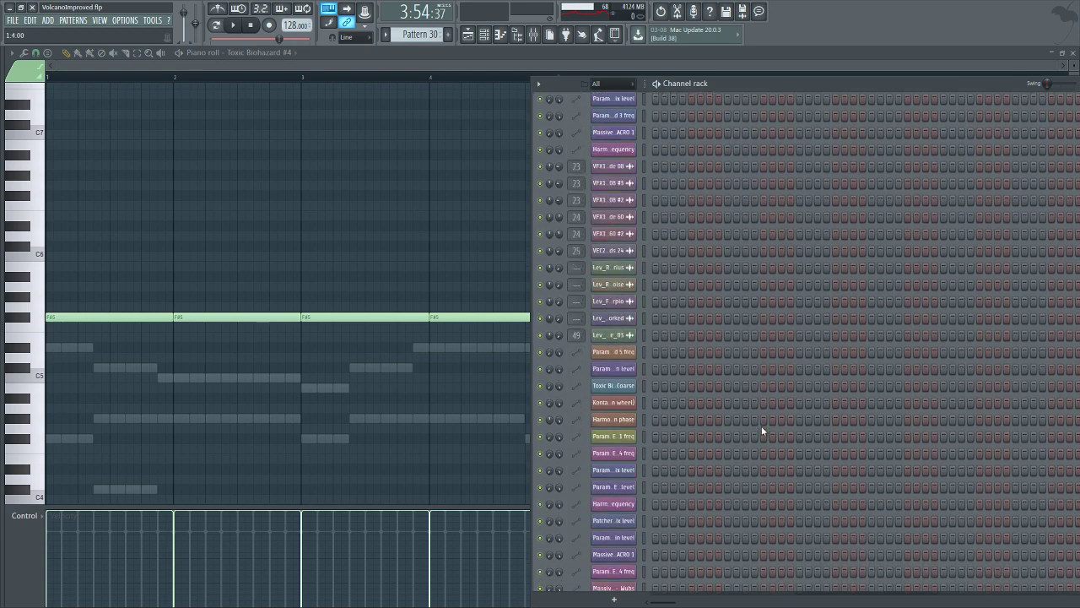
scroll(759, 426, "up", 8)
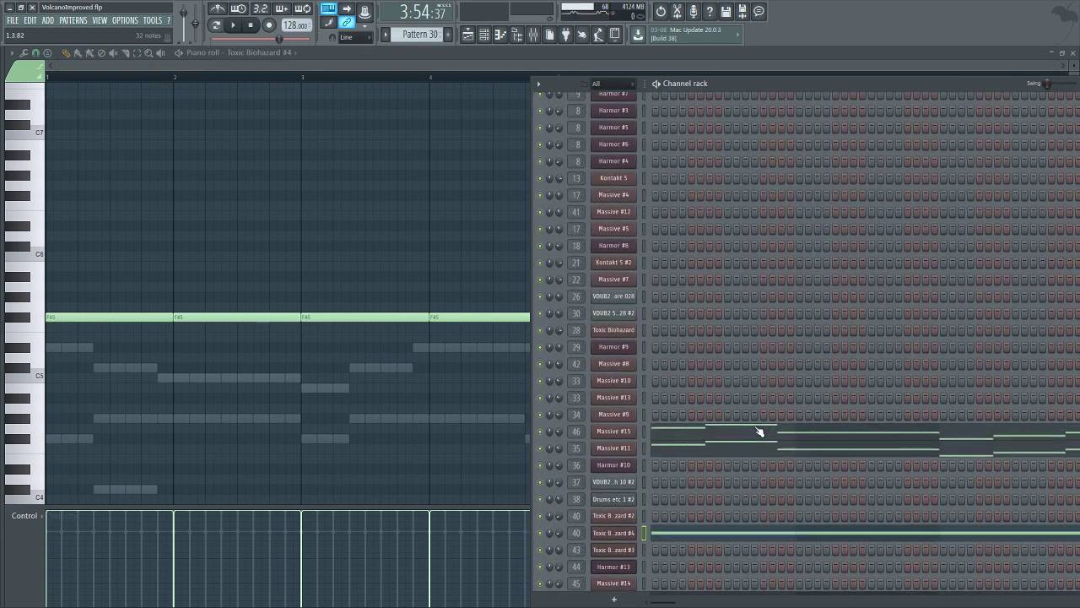
left_click(467, 34)
scroll(279, 380, "down", 4)
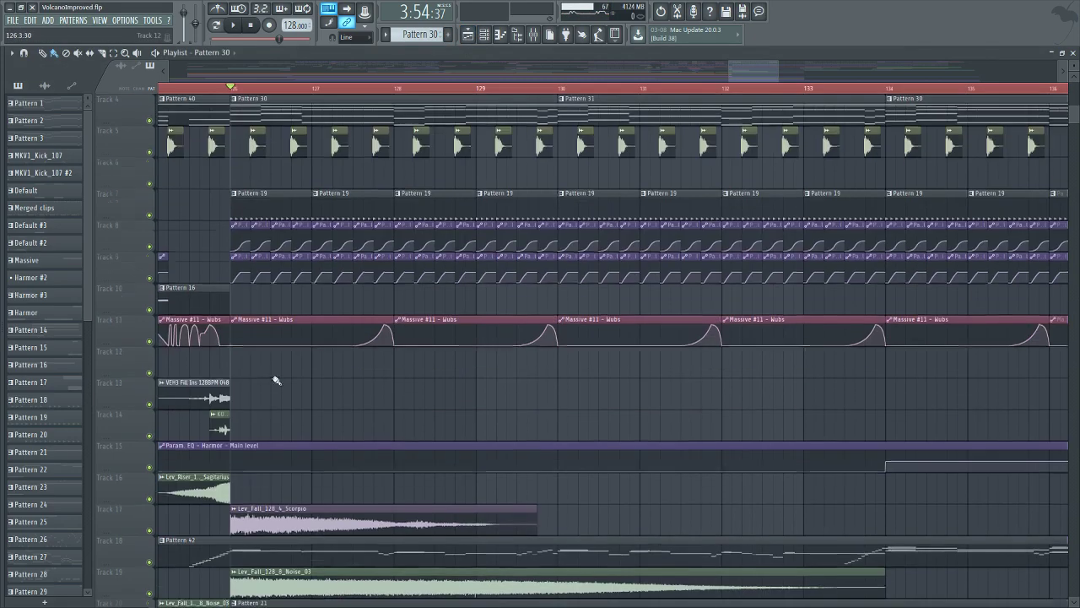
scroll(322, 405, "up", 2)
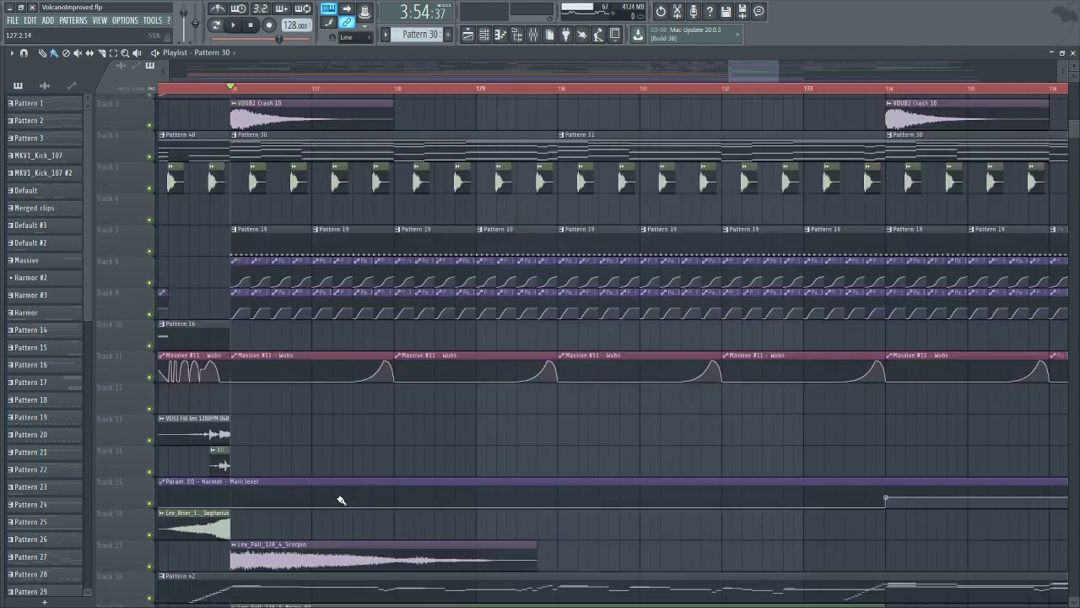
Select Pattern 42 in the playlist and open its Massive #14 synth from the channel rack.
scroll(333, 481, "down", 5)
scroll(330, 472, "down", 3)
left_click(226, 366)
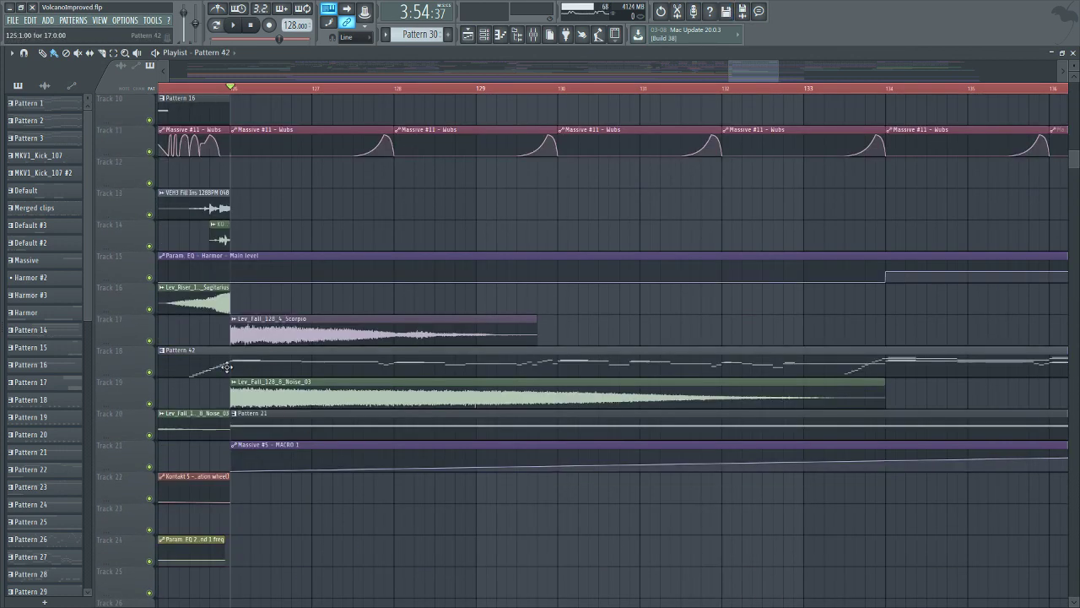
left_click(514, 35)
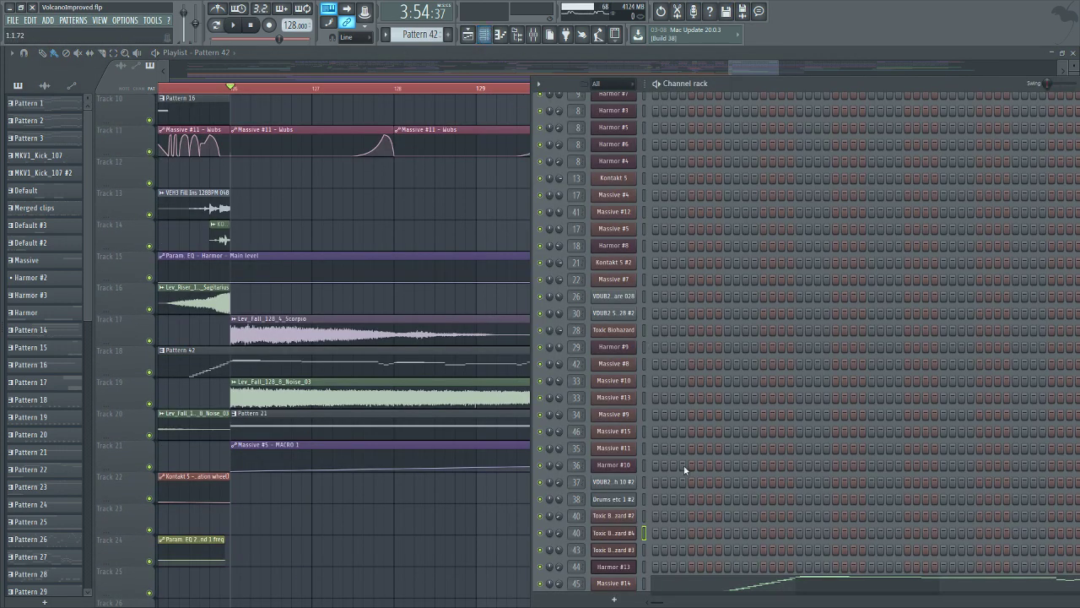
scroll(704, 494, "down", 4)
left_click(618, 434)
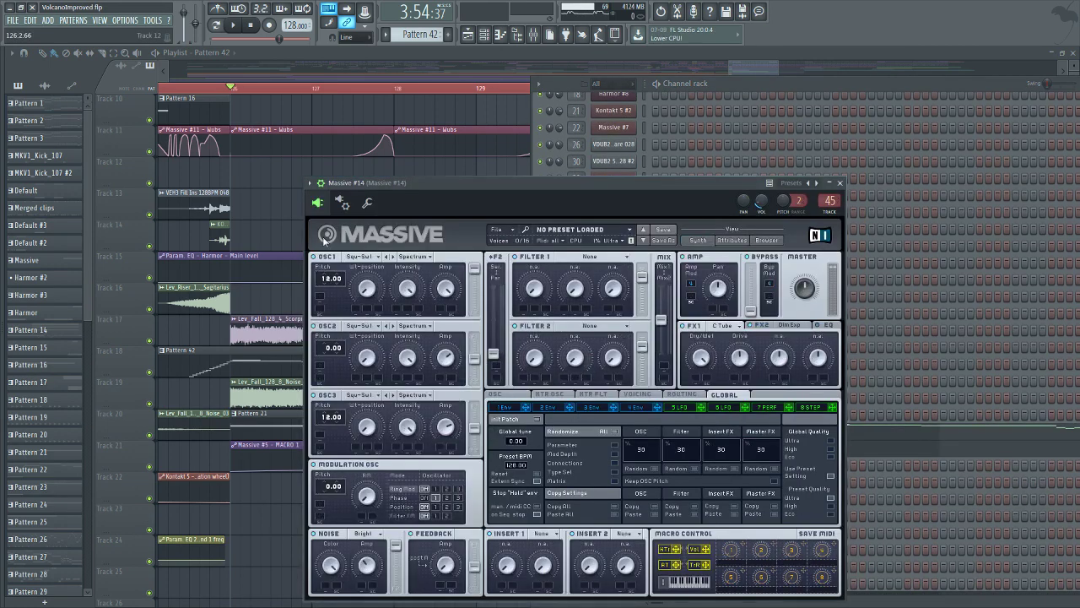
Return to the playlist, set the song position to the middle of bar 125 and play the lead-in to bar 126.
left_click(404, 56)
scroll(378, 95, "down", 3)
scroll(378, 95, "up", 3)
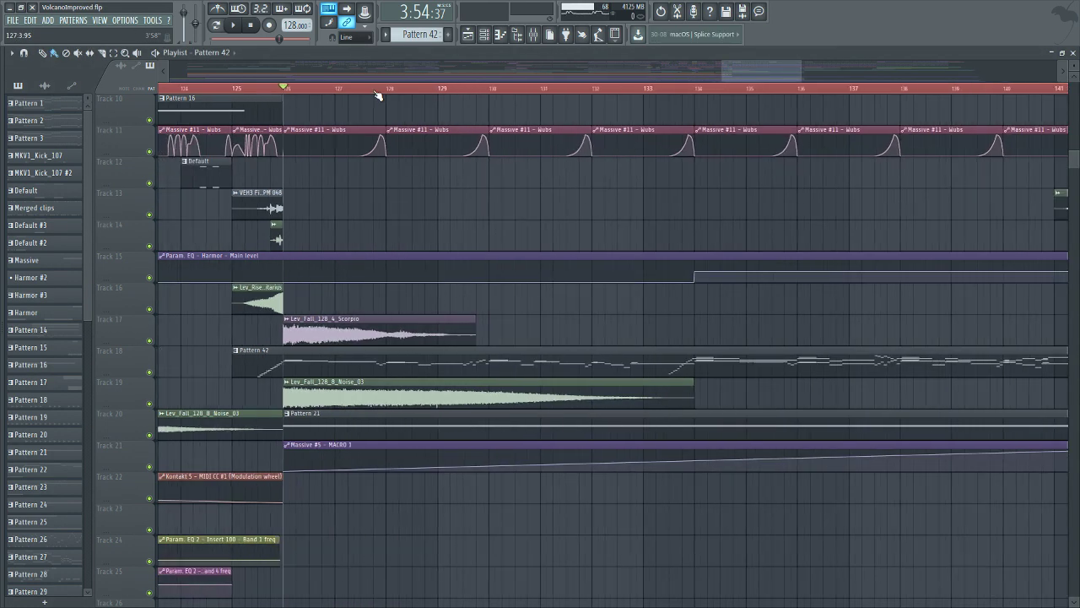
scroll(274, 91, "up", 2)
left_click_drag(298, 90, 283, 89)
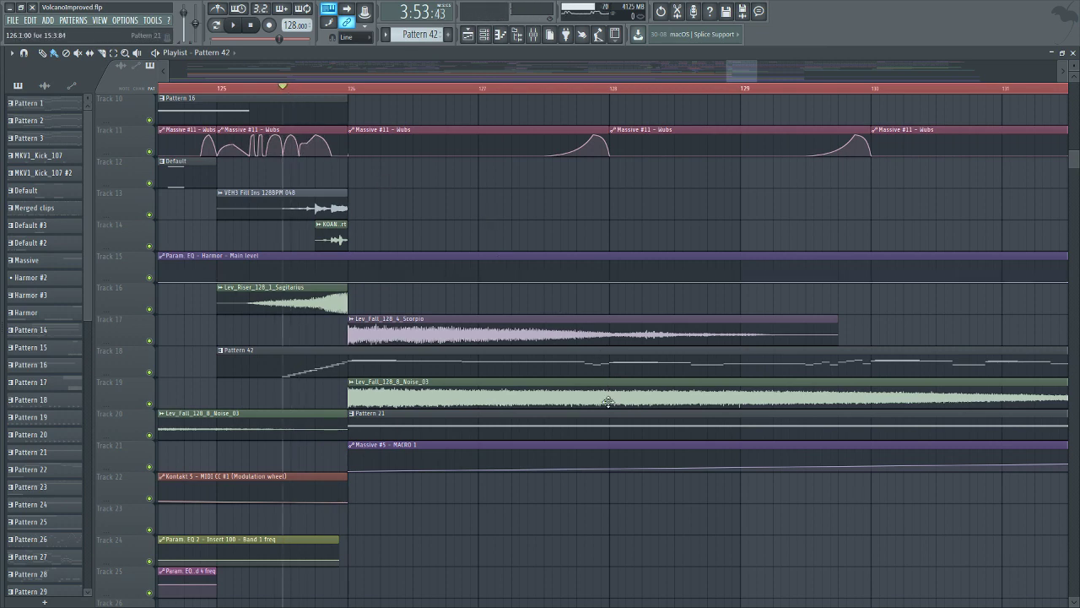
scroll(622, 448, "down", 3)
scroll(637, 481, "up", 5)
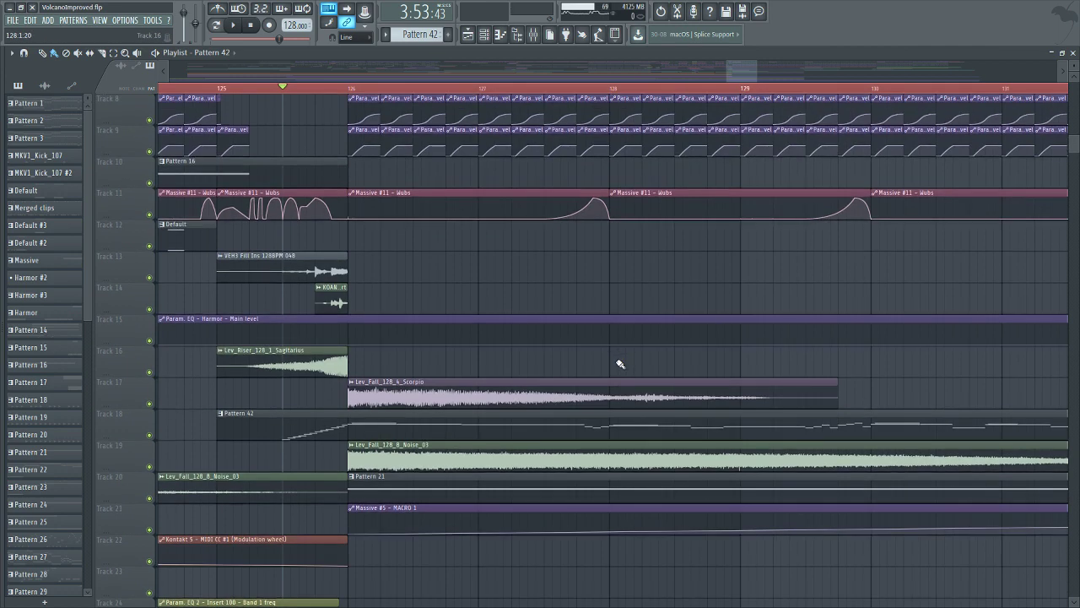
left_click(234, 26)
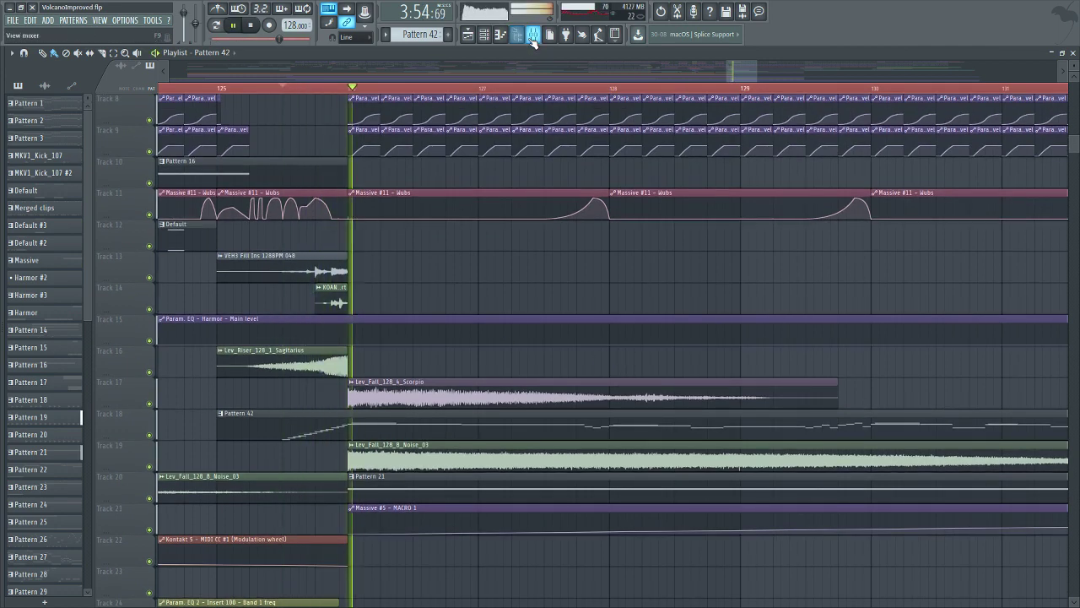
Play Pattern 42 on its own in pattern mode with the Massive #14 synth open, and stop playback.
left_click(216, 28)
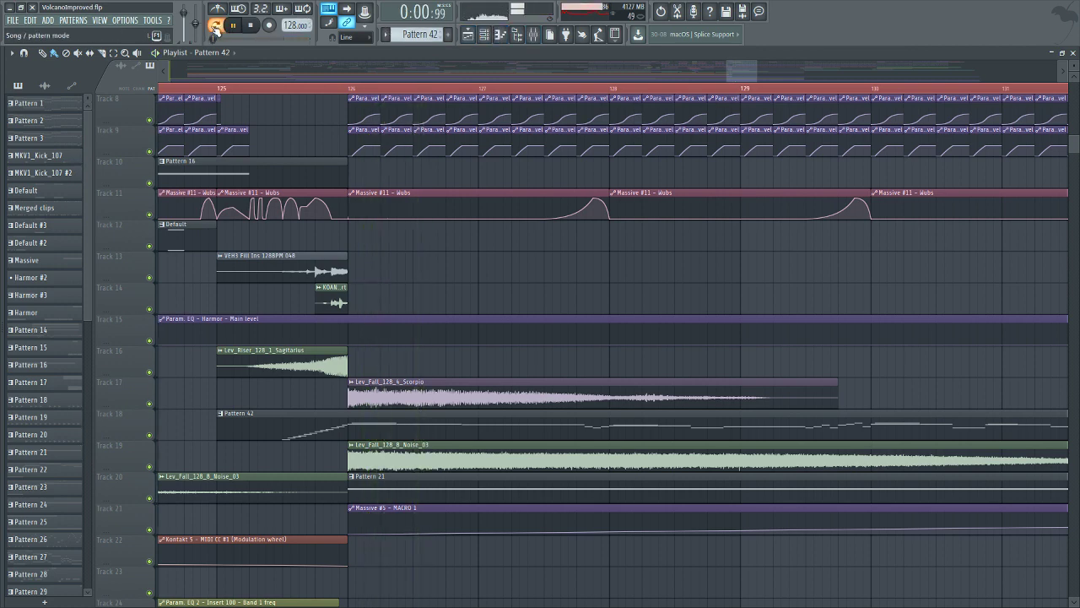
left_click(498, 34)
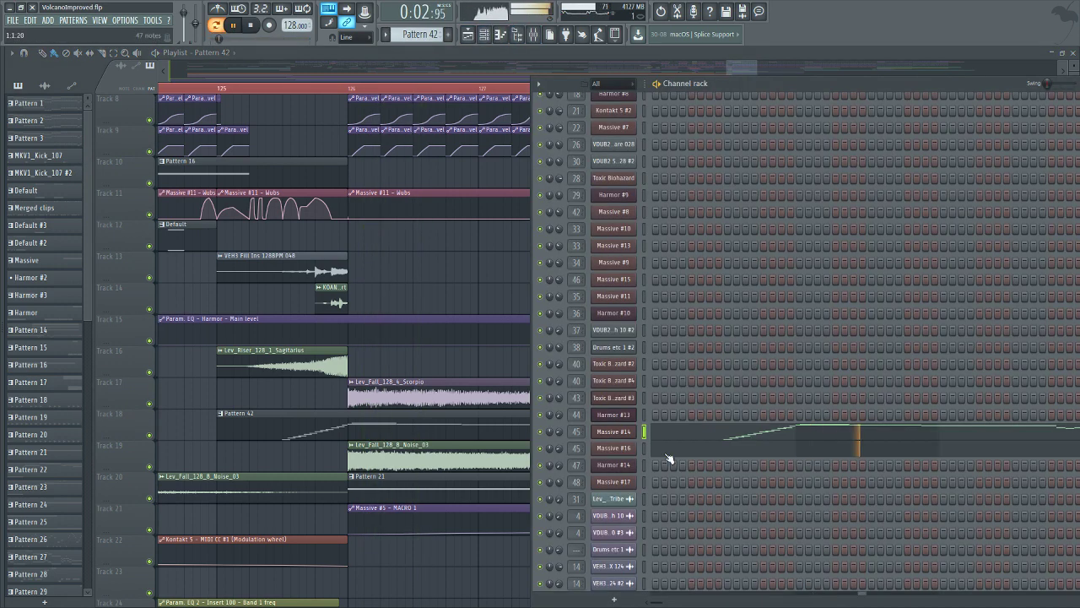
left_click(629, 433)
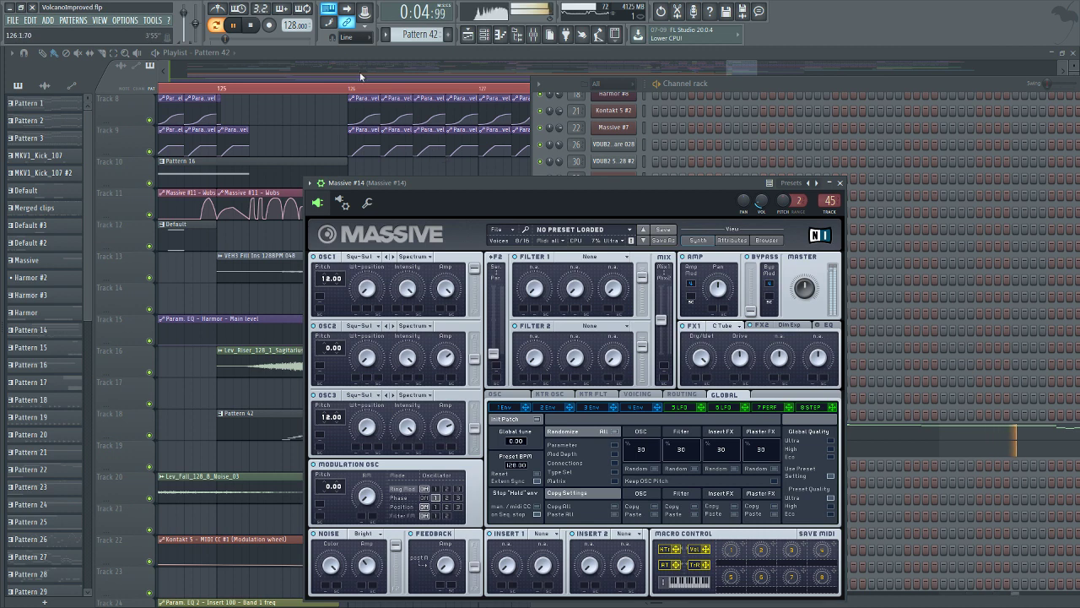
left_click(253, 27)
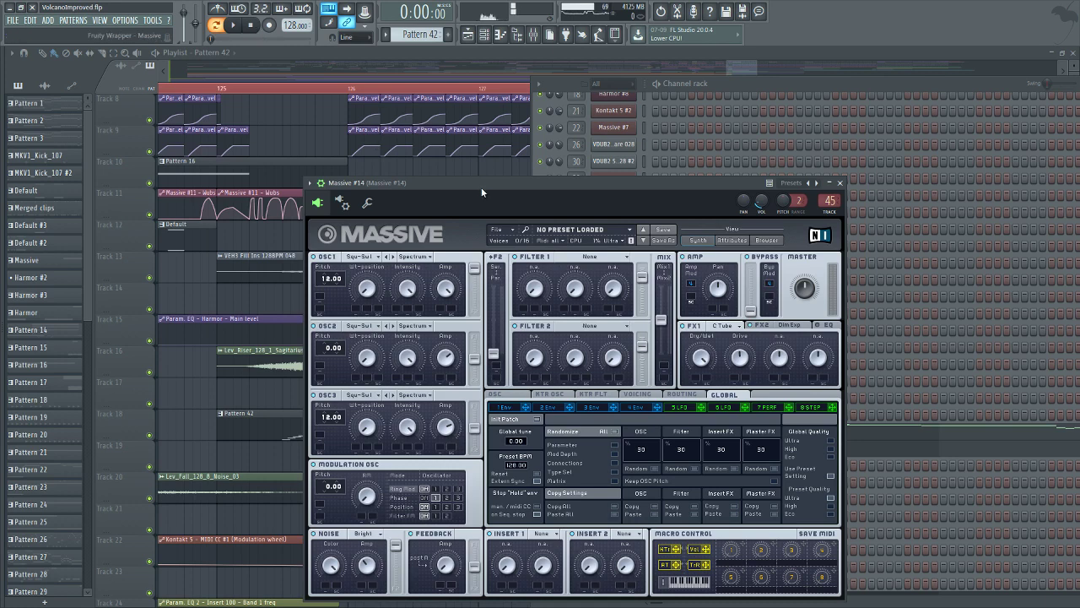
Examine the phase modulation, voicing and oscillator settings of the Massive #14 synth.
left_click_drag(499, 184, 460, 130)
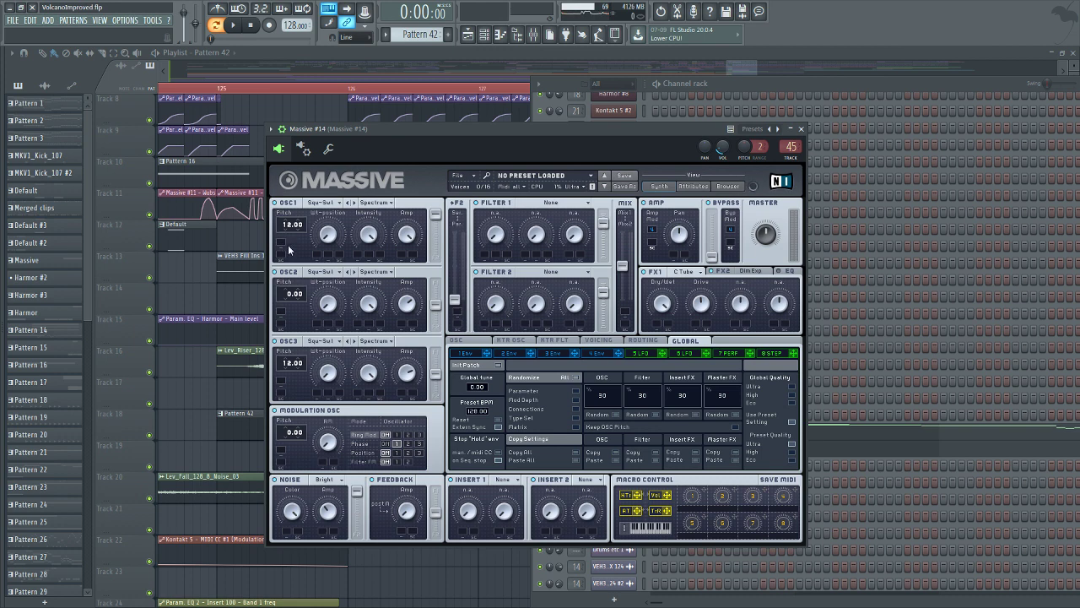
left_click(357, 444)
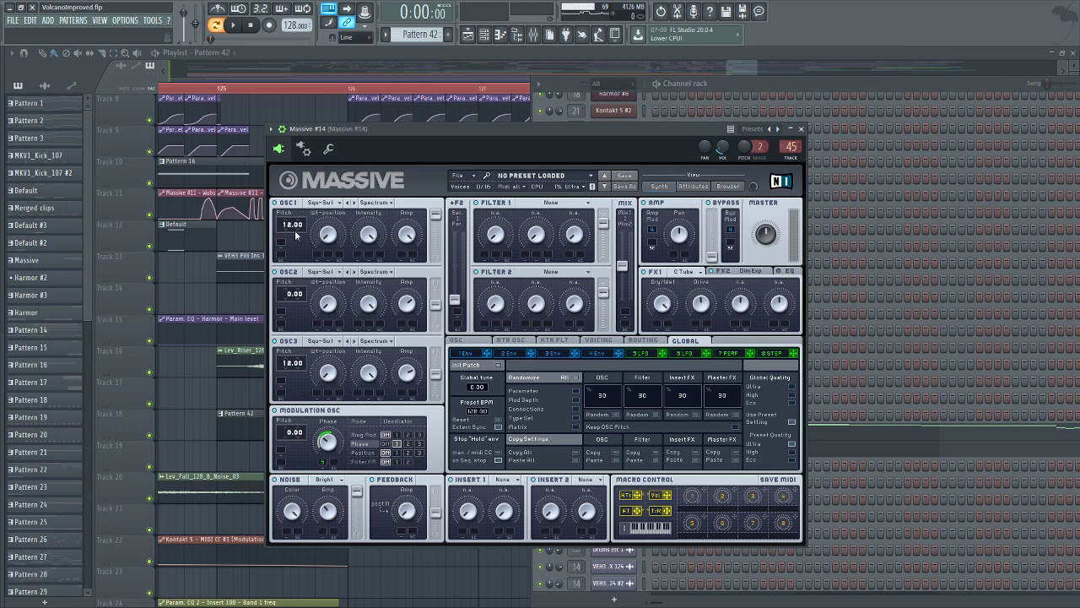
left_click(598, 341)
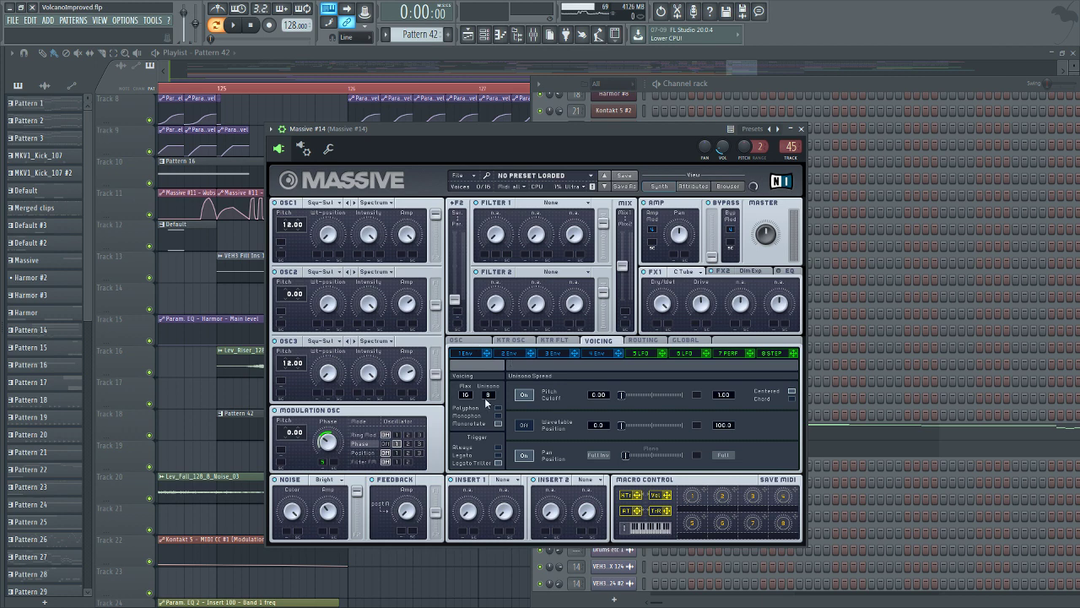
left_click(473, 341)
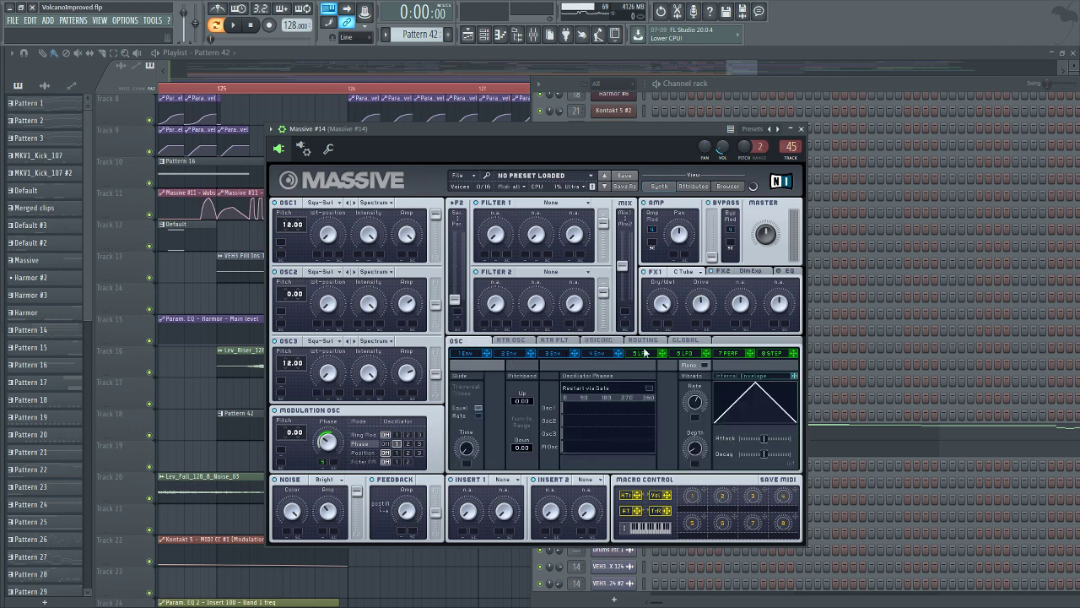
left_click(601, 340)
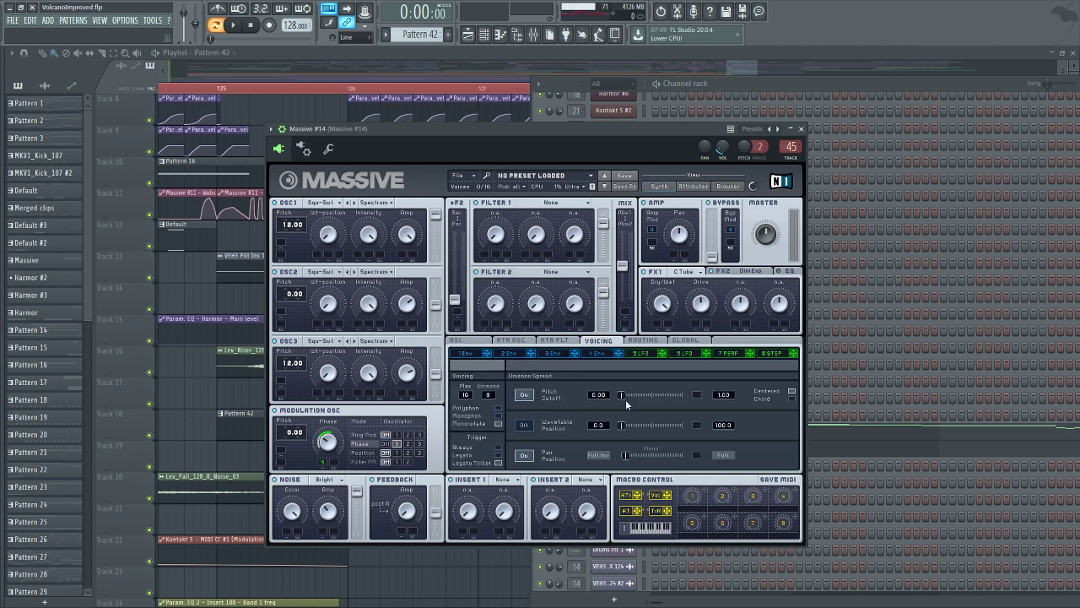
left_click(530, 398)
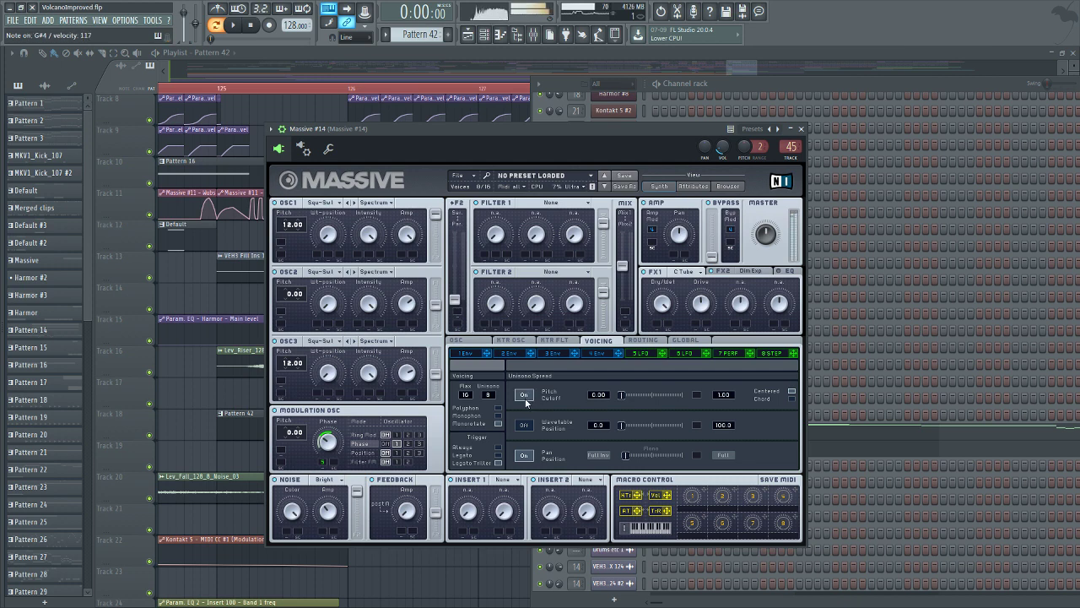
left_click(462, 342)
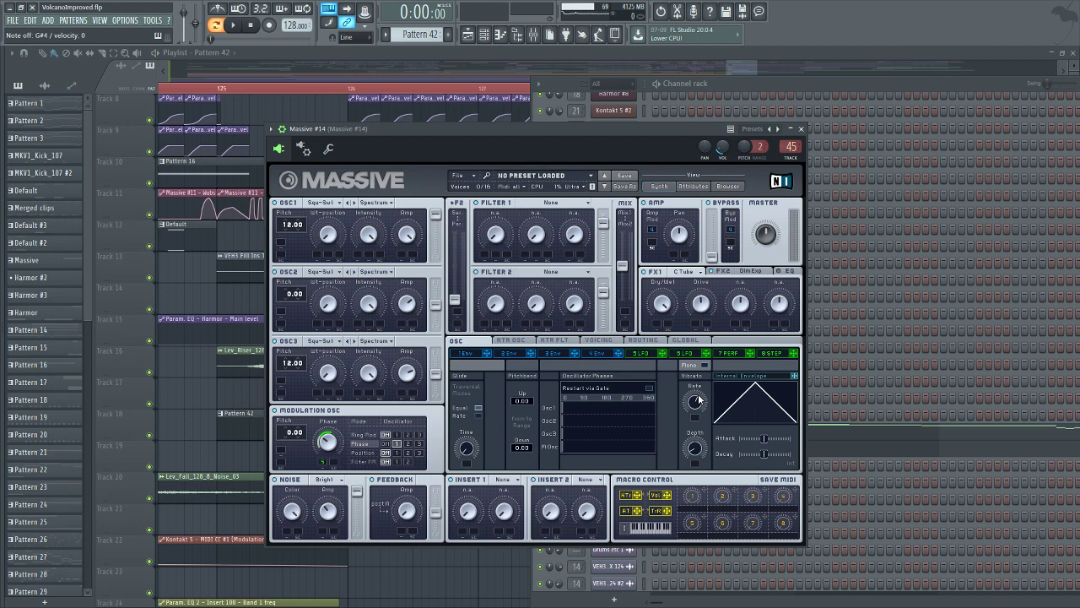
Reopen Massive #14 from the channel rack and audition it with single notes, including G#4, G#5 and C#5.
left_click(771, 79)
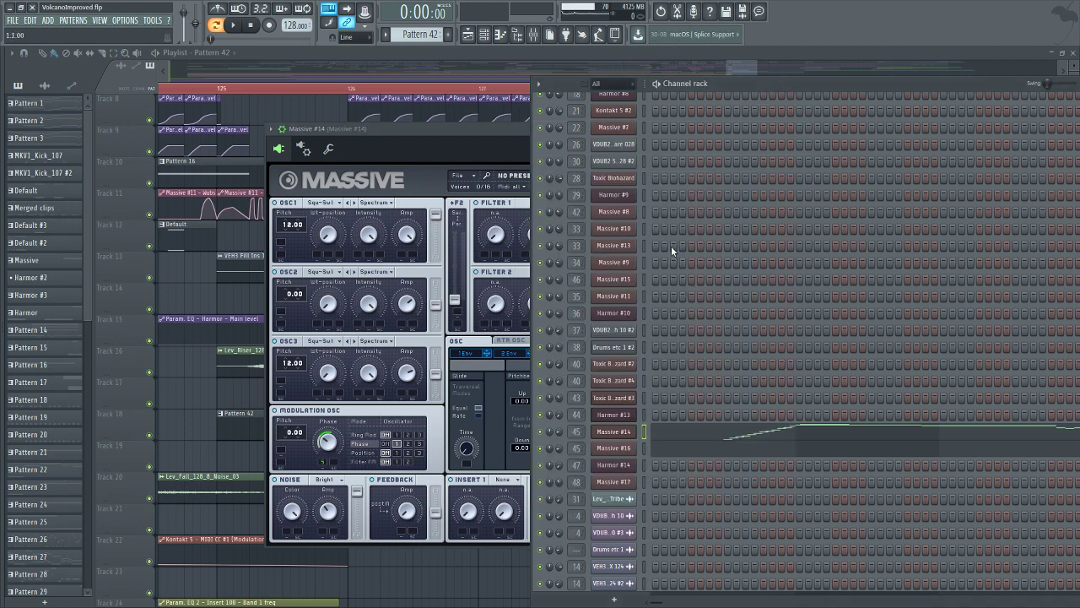
left_click(618, 434)
left_click(618, 433)
key("s")
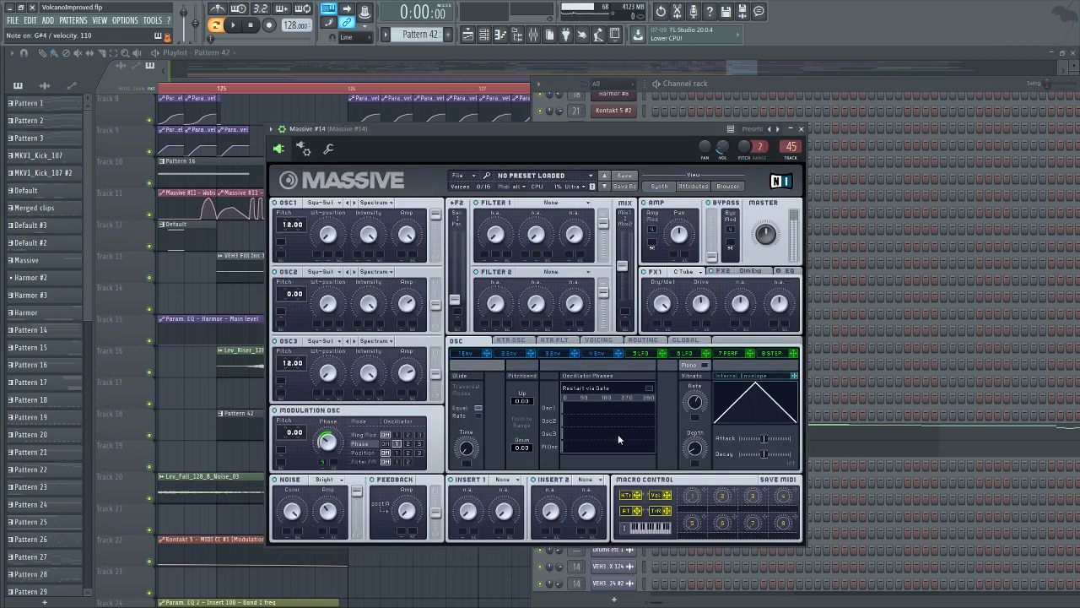
key("g")
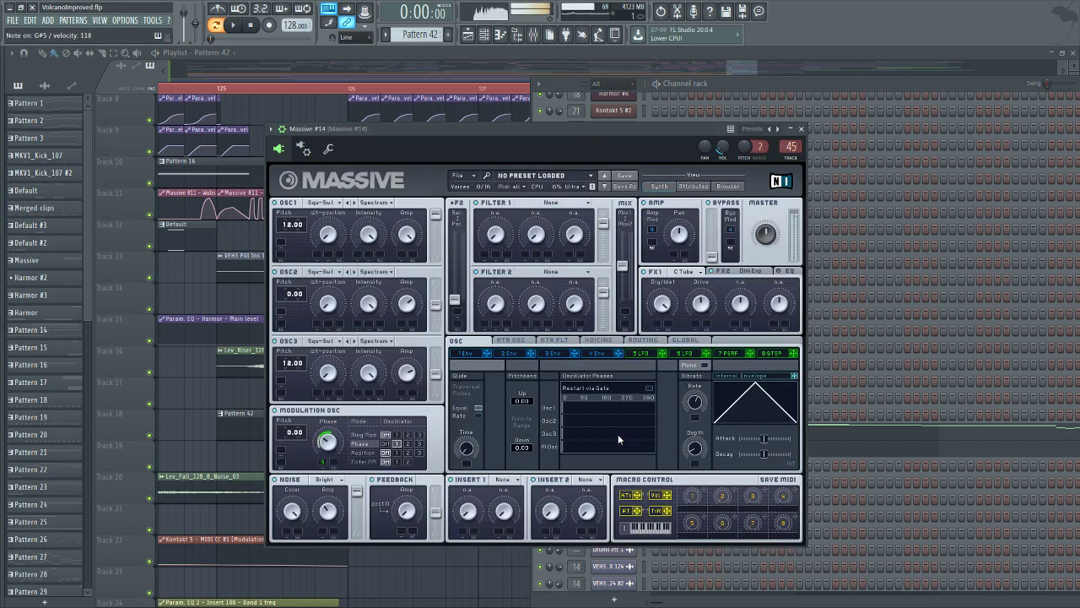
key("j")
key("g")
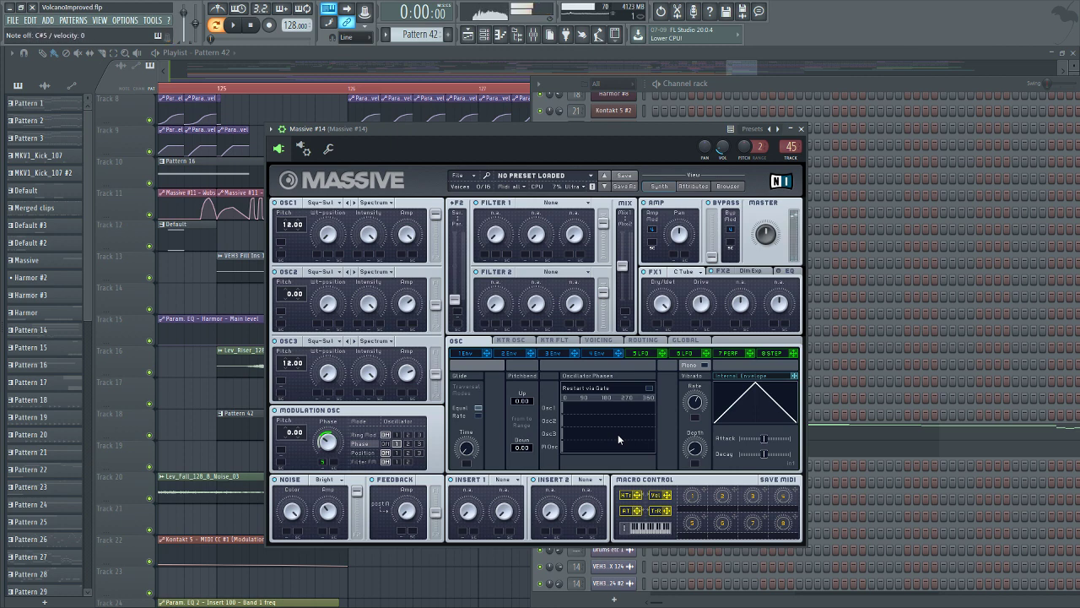
key("g")
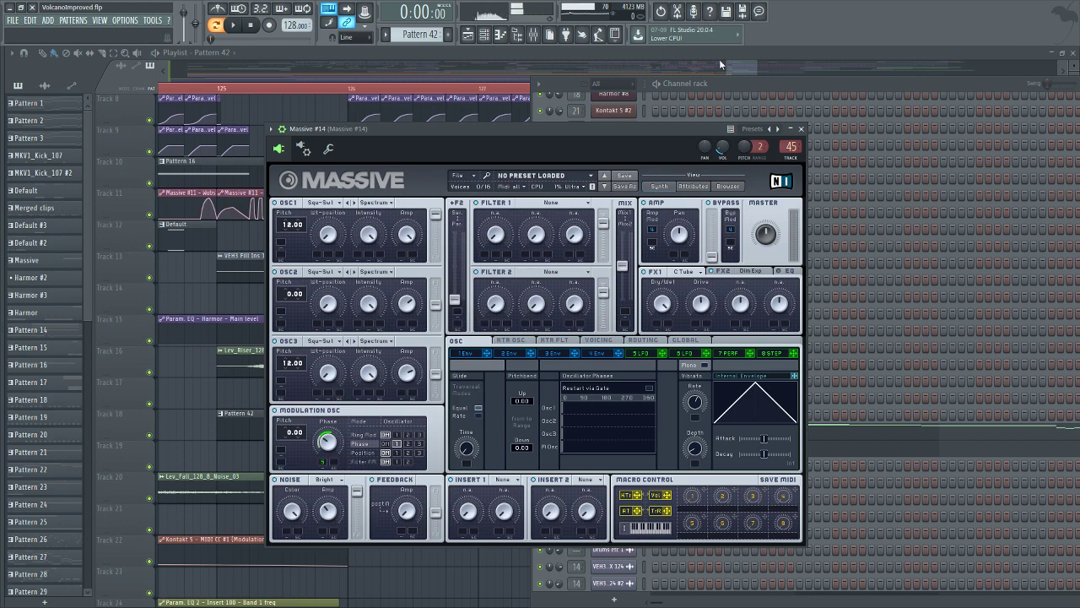
Open the Massive #16 synth from the channel rack and place its window over the Massive #14 window.
left_click(731, 83)
left_click_drag(464, 132, 399, 105)
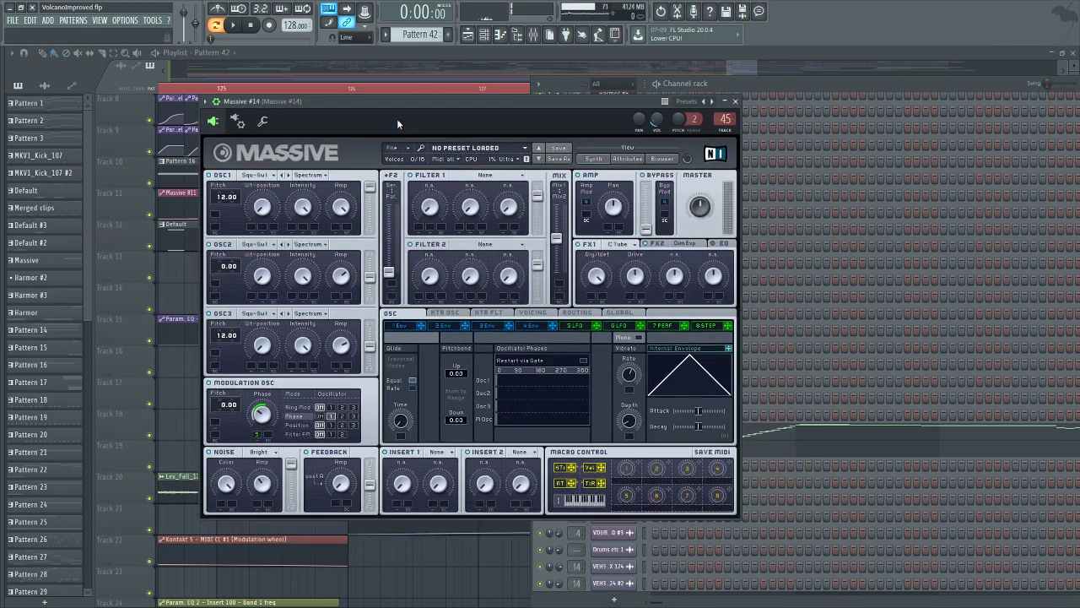
left_click(808, 84)
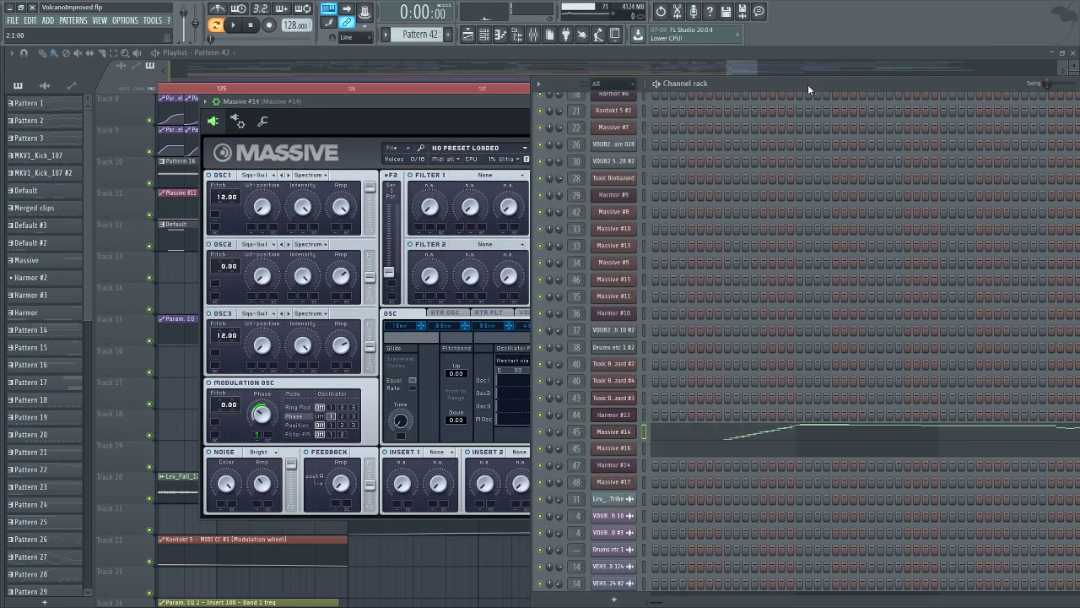
left_click(615, 452)
left_click_drag(533, 199, 411, 94)
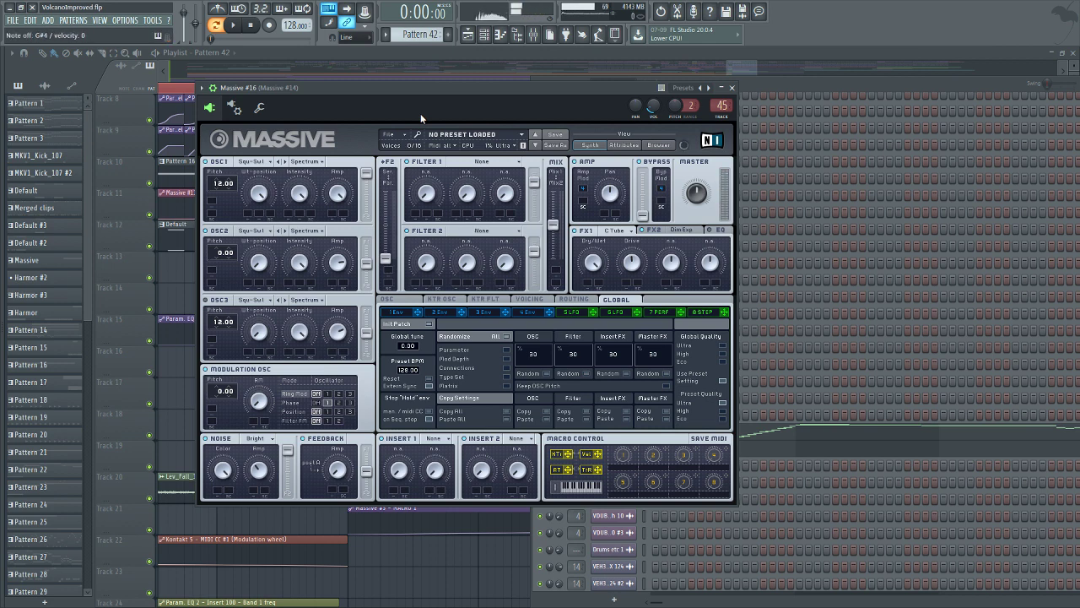
Compare the Massive #14 settings with those of Massive #16, ending on Massive #16.
left_click(747, 86)
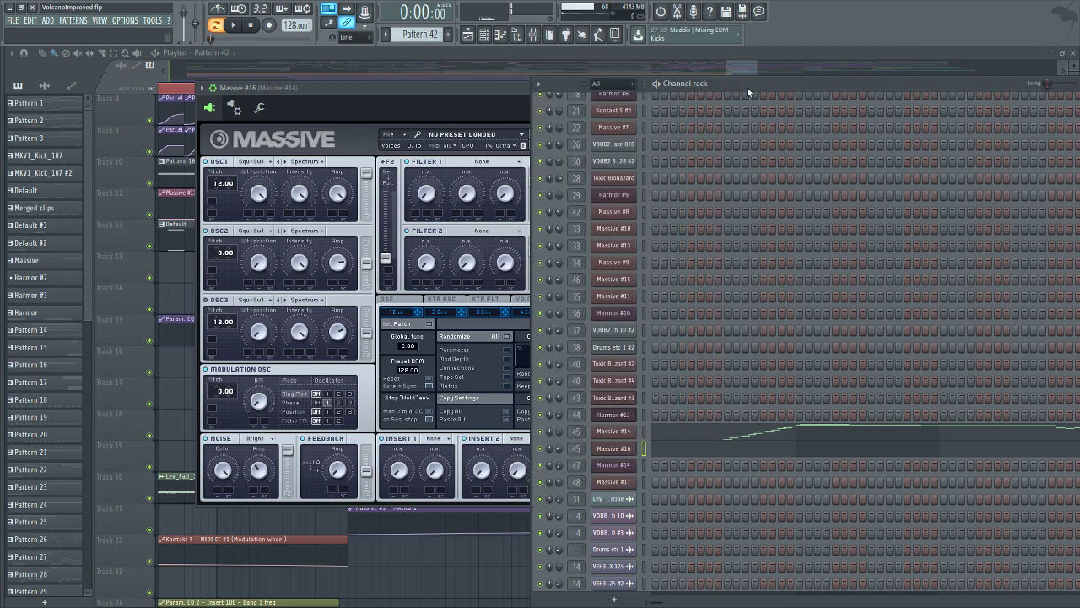
left_click(625, 429)
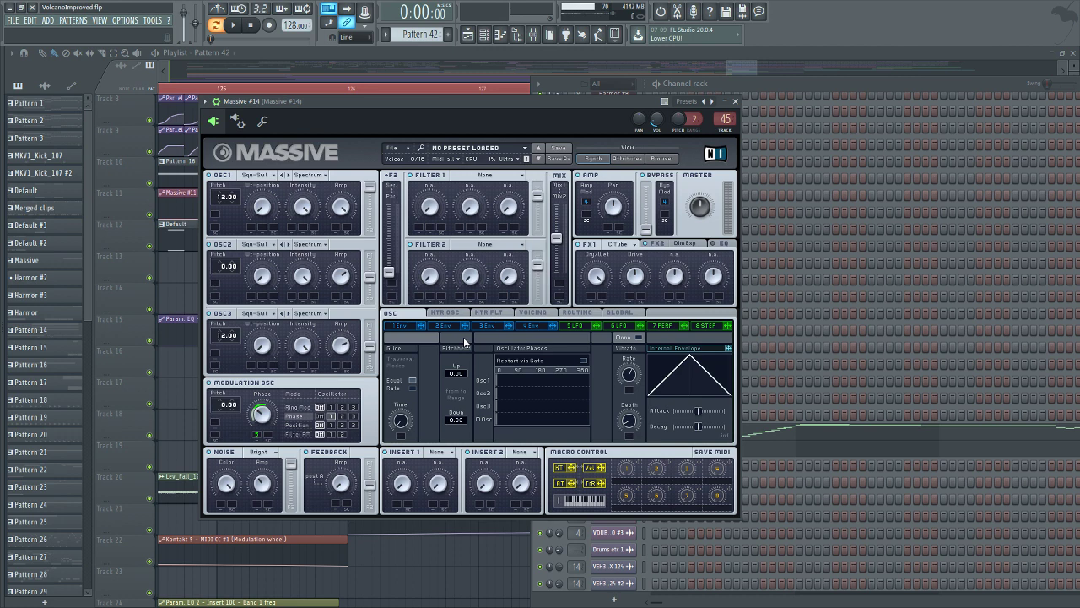
left_click(788, 86)
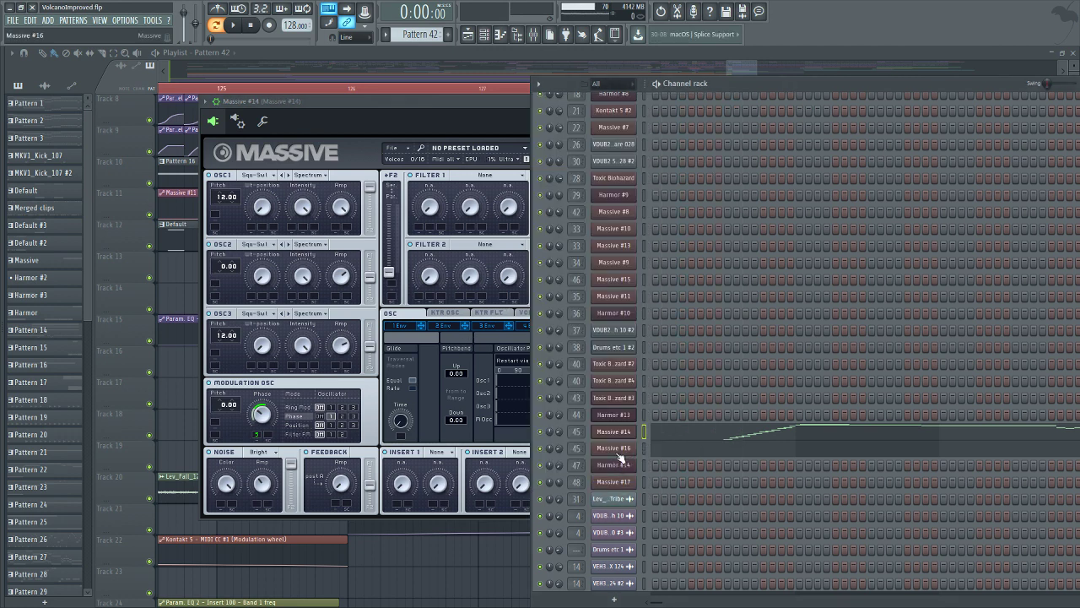
left_click(617, 453)
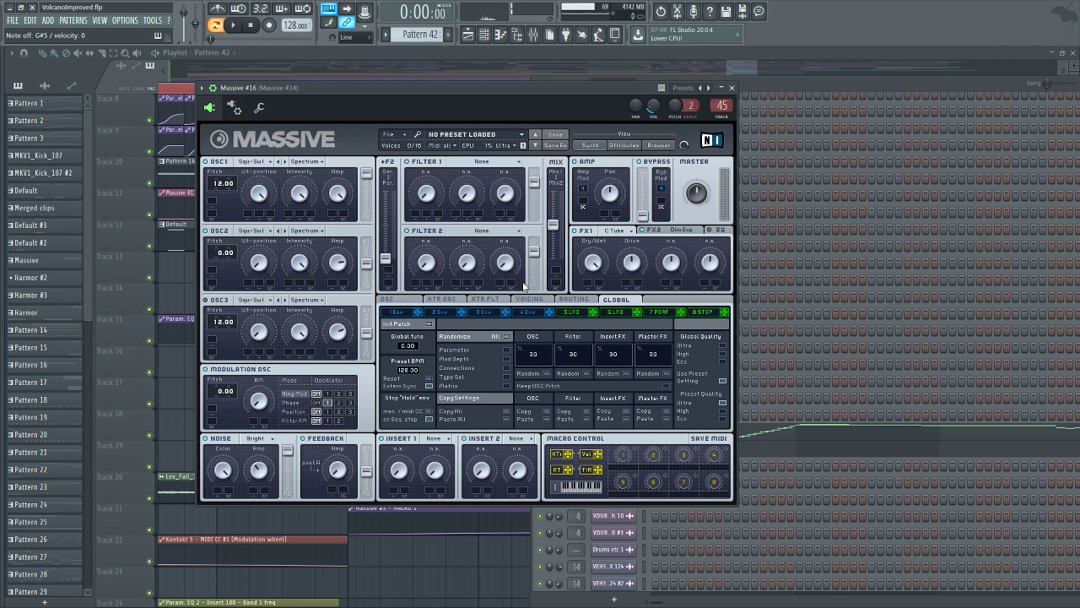
Return to the playlist, set the song position to bar 129 and look over the tracks around it.
left_click(743, 66)
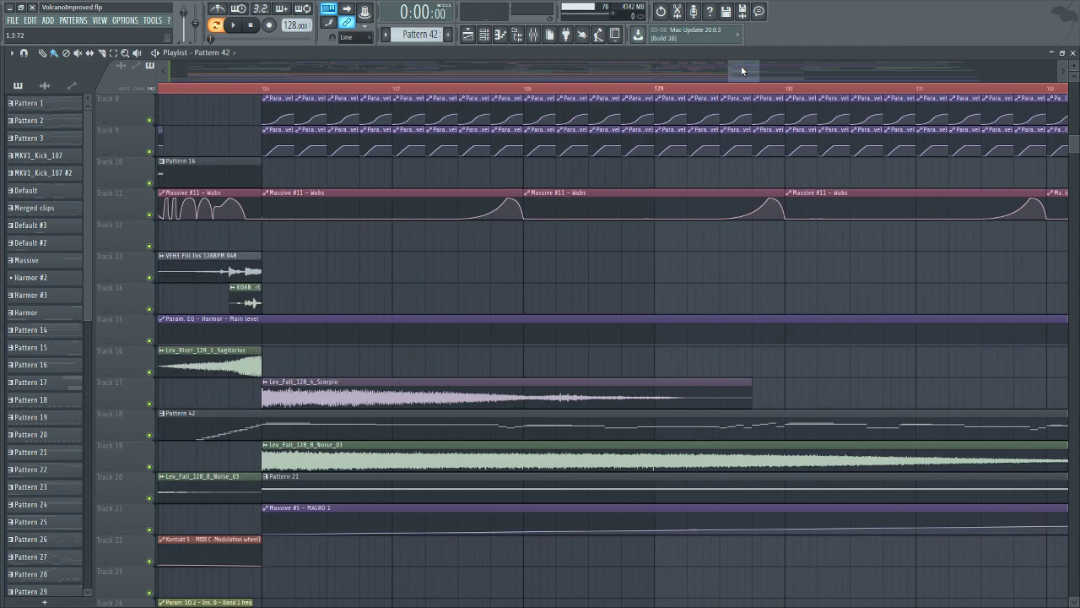
left_click_drag(742, 71, 745, 67)
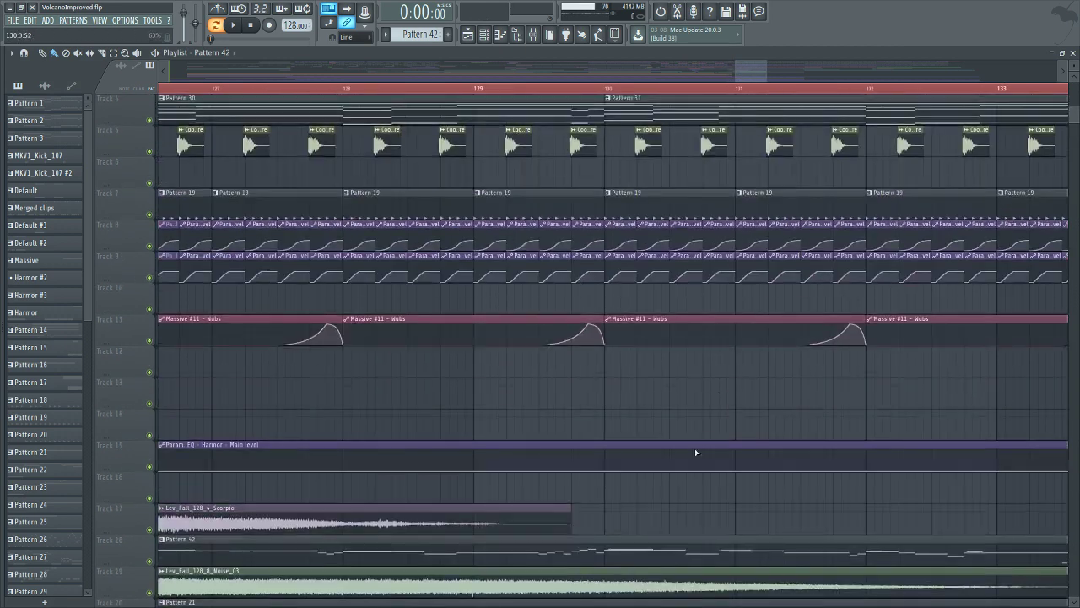
scroll(675, 473, "up", 3)
scroll(646, 489, "down", 9)
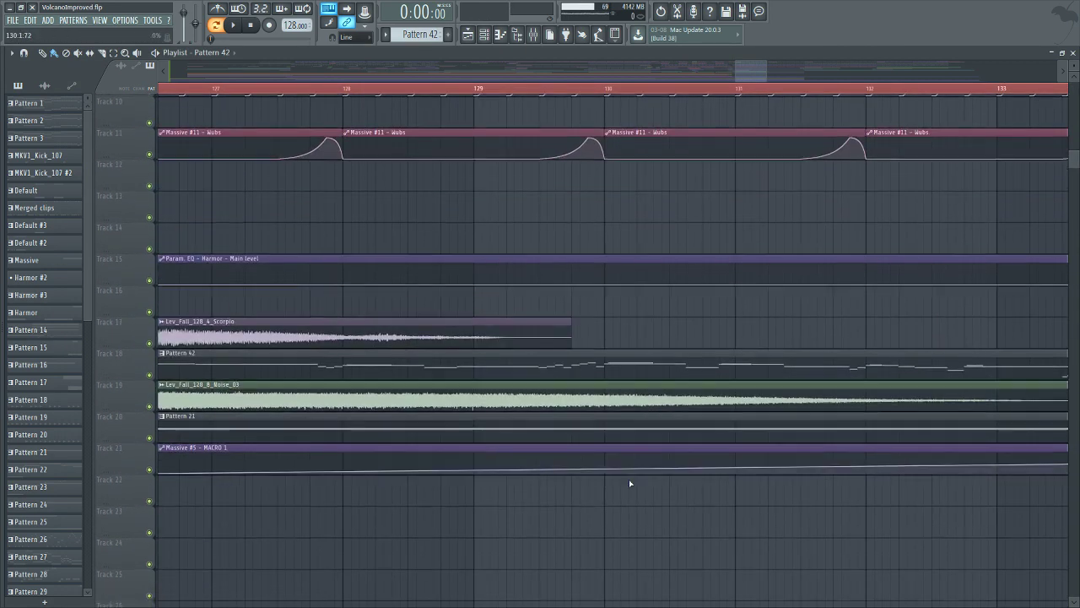
left_click(475, 88)
scroll(616, 467, "up", 3)
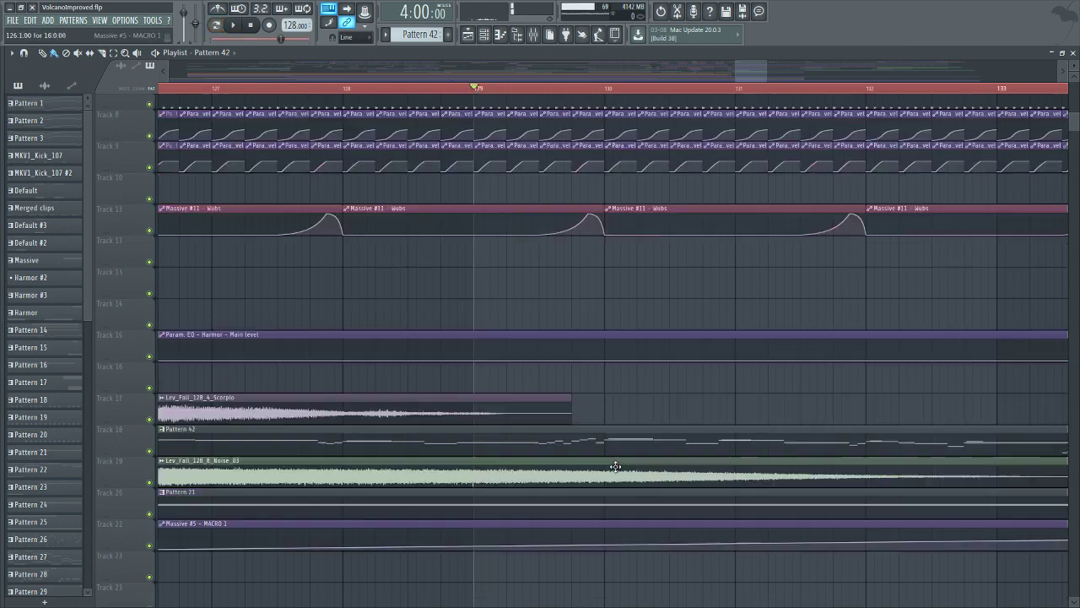
scroll(616, 466, "up", 7)
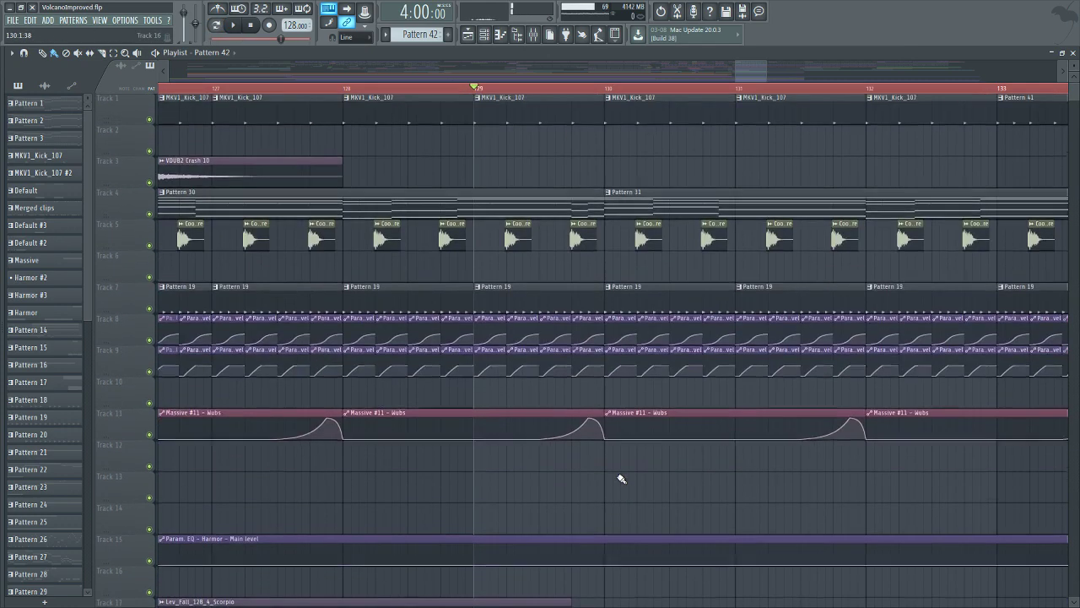
Play the song from bar 129 and look over the playlist tracks down to the Massive #5 MACRO 1 automation.
left_click(233, 26)
scroll(478, 90, "down", 5)
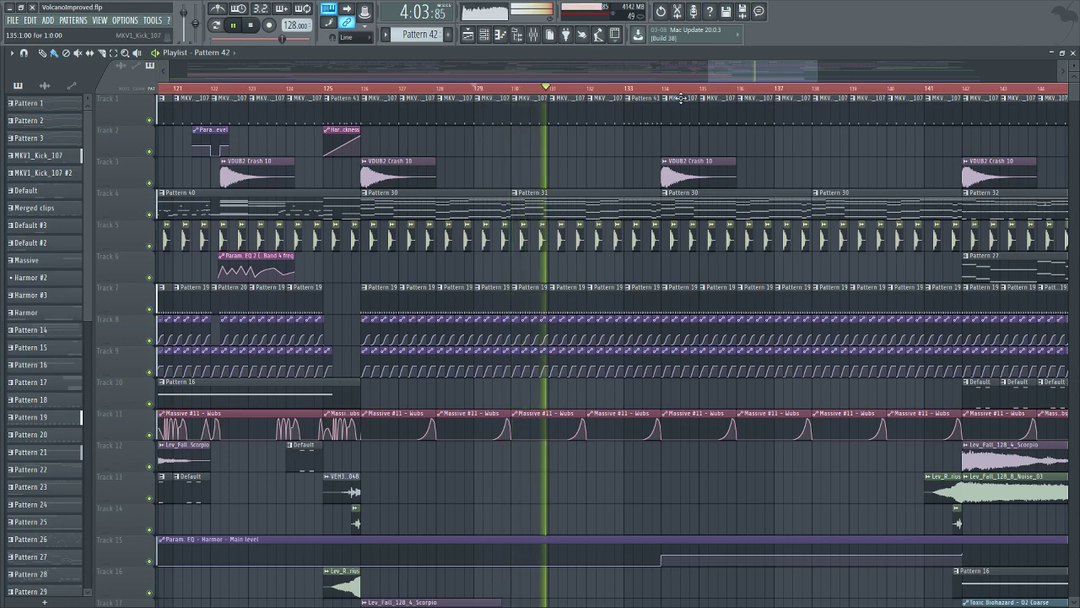
left_click_drag(720, 72, 729, 73)
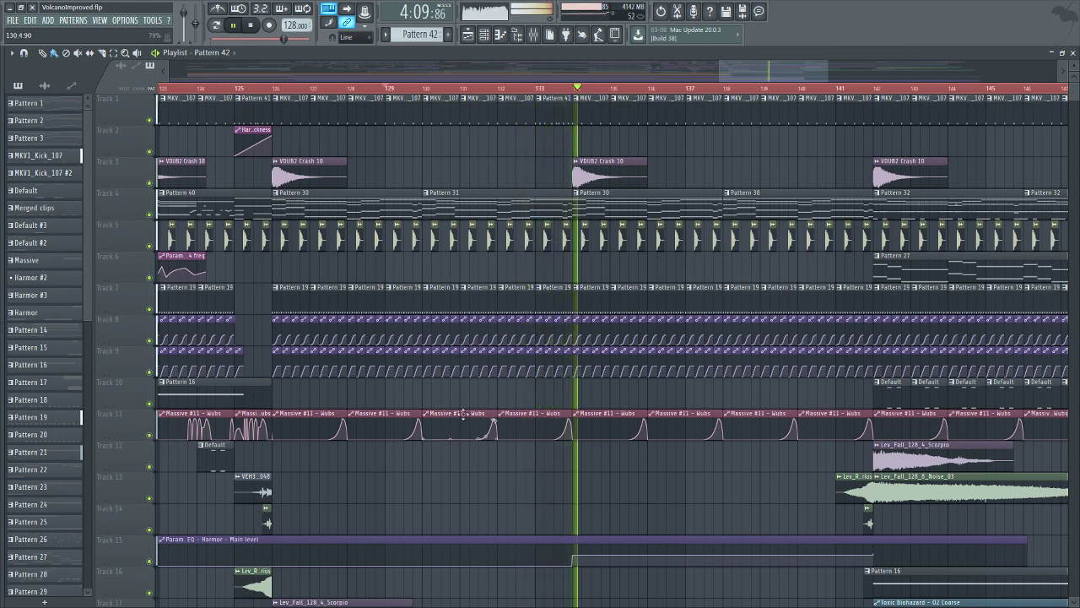
scroll(447, 507, "down", 3)
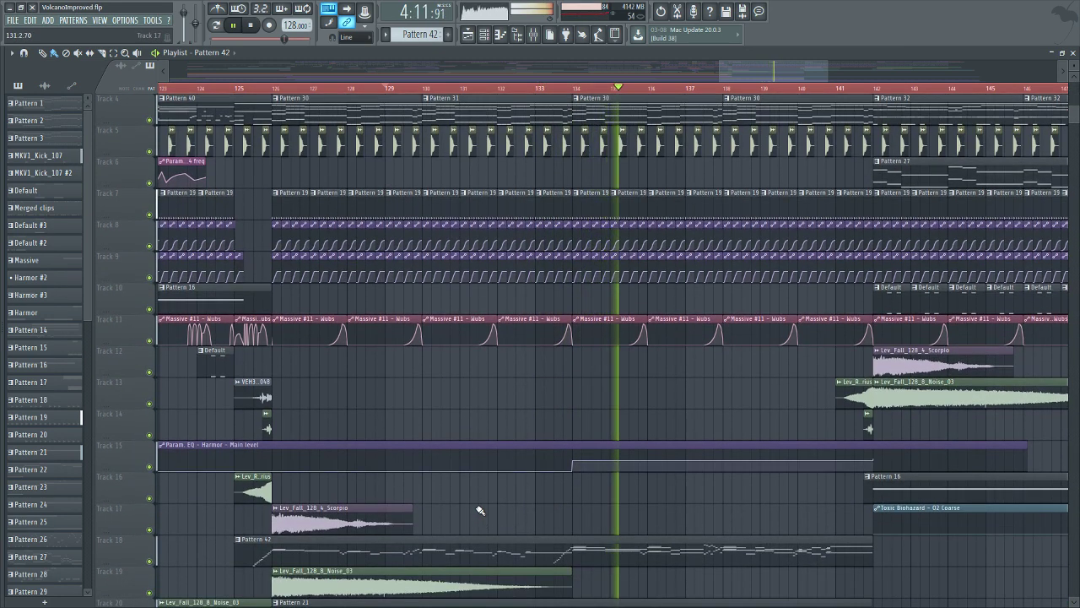
scroll(480, 508, "down", 3)
scroll(477, 503, "down", 3)
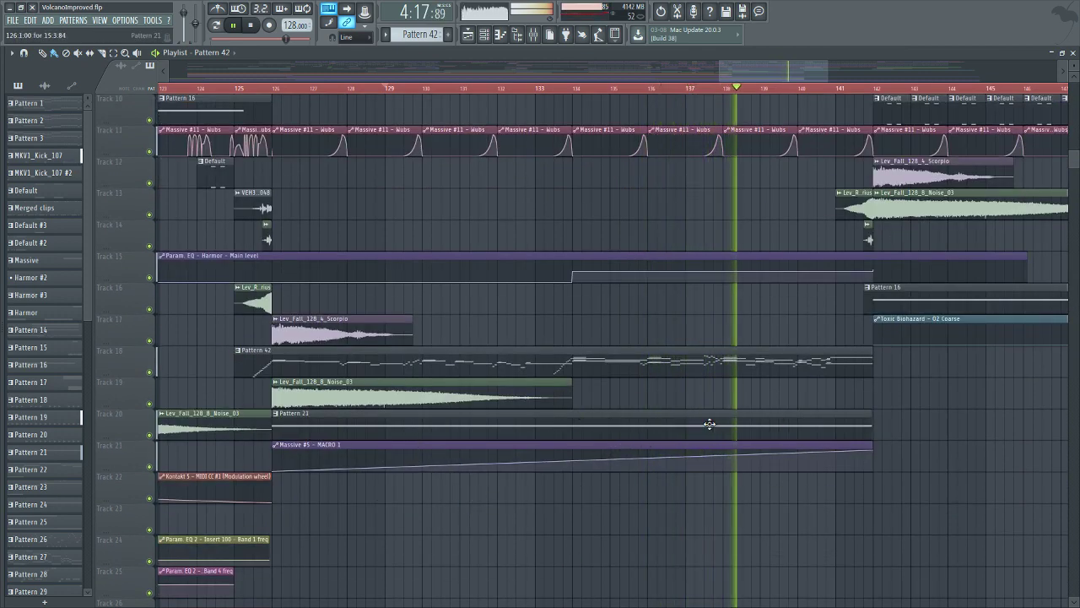
scroll(917, 511, "up", 5)
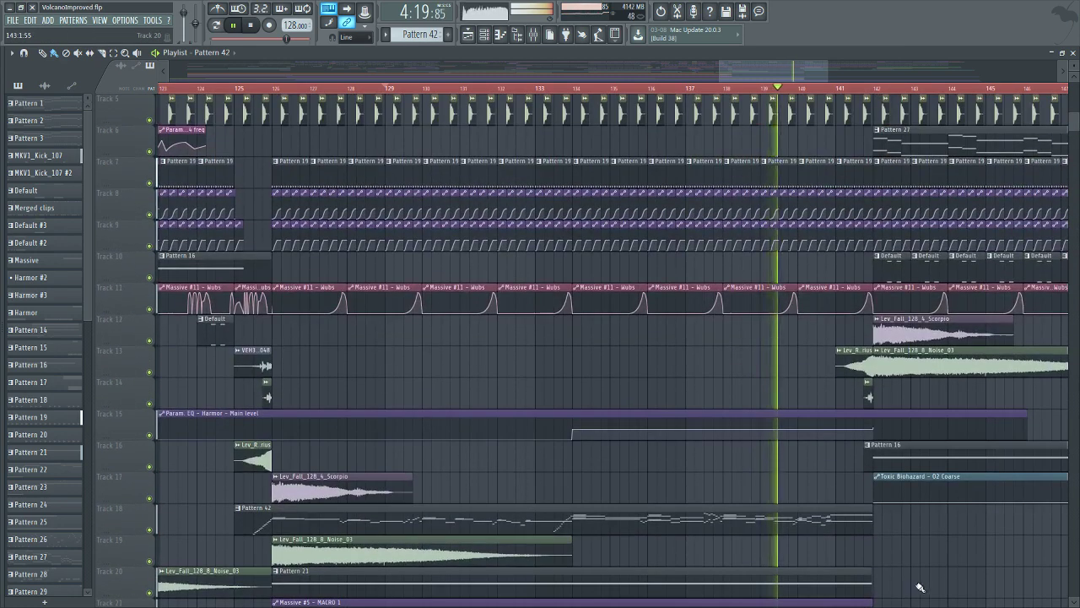
scroll(920, 587, "up", 2)
Follow the playback across the transition at bar 142 into Patterns 32 and 27, and stop it.
left_click(796, 67)
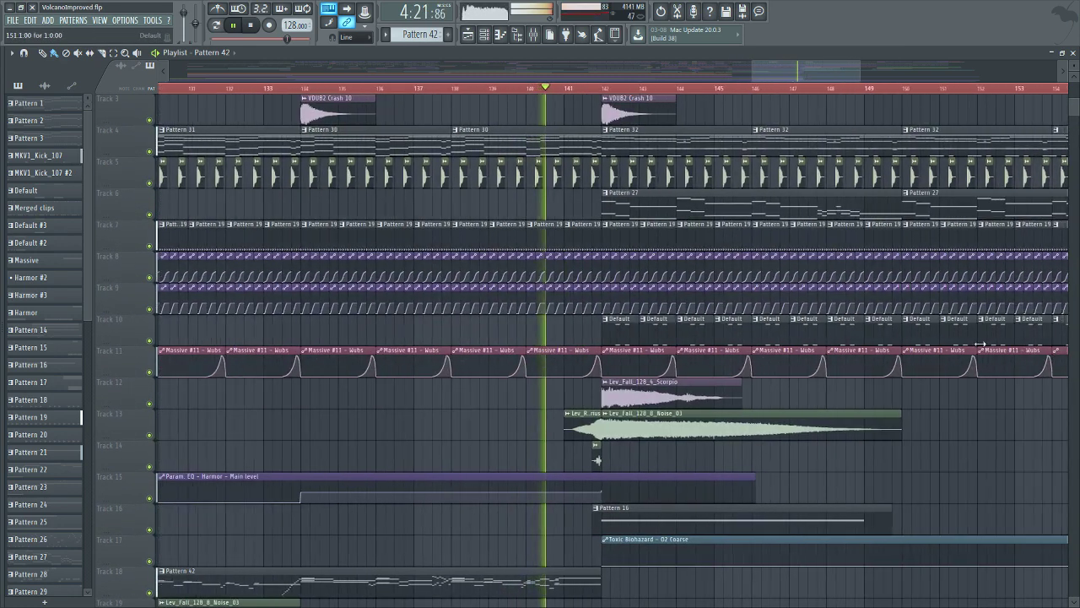
scroll(989, 429, "up", 2)
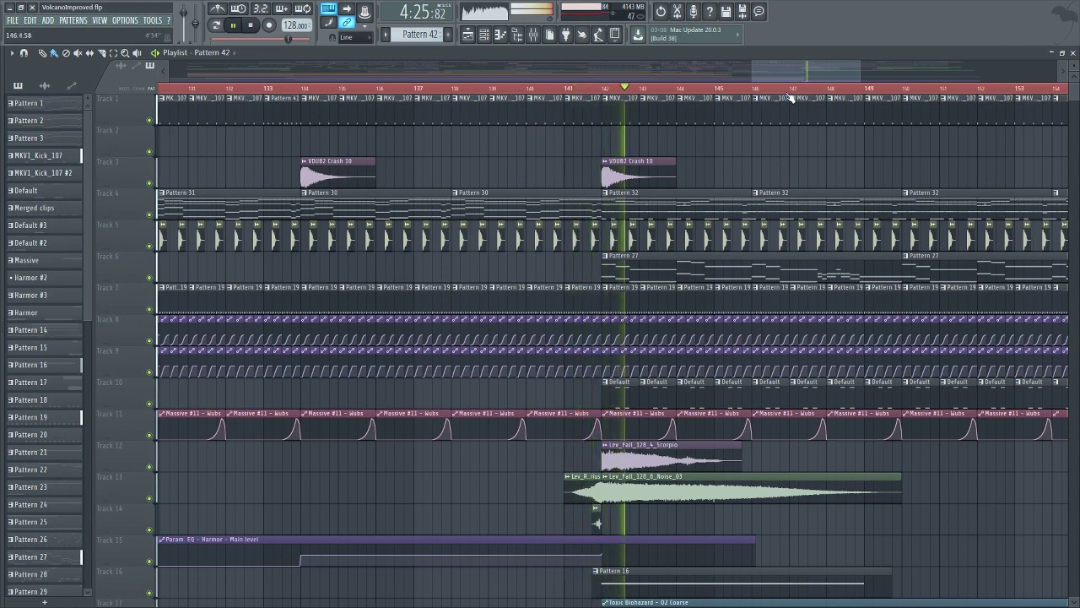
left_click_drag(795, 73, 815, 72)
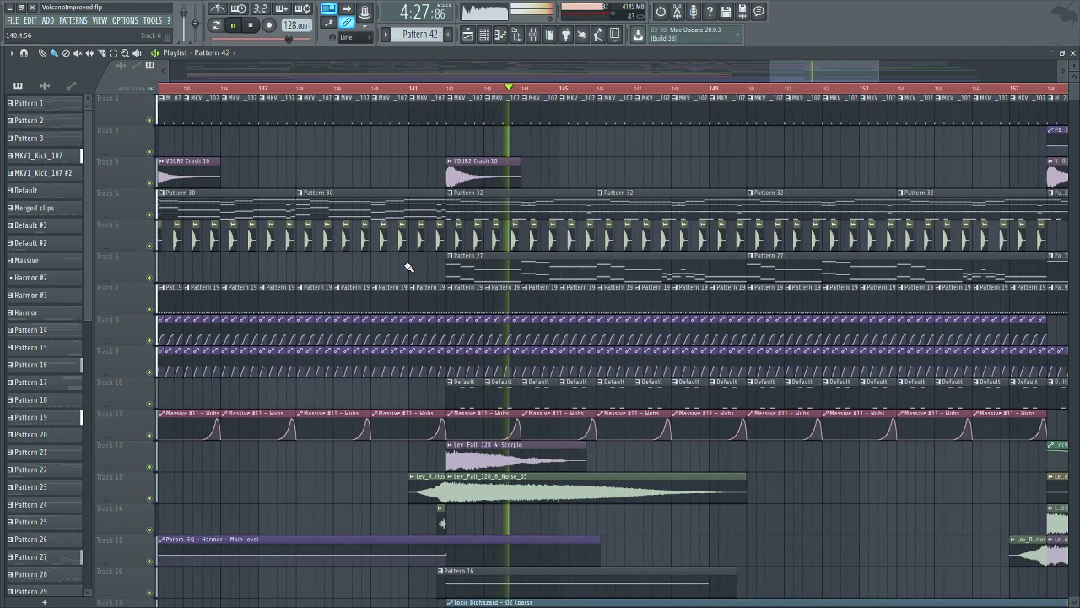
key("space")
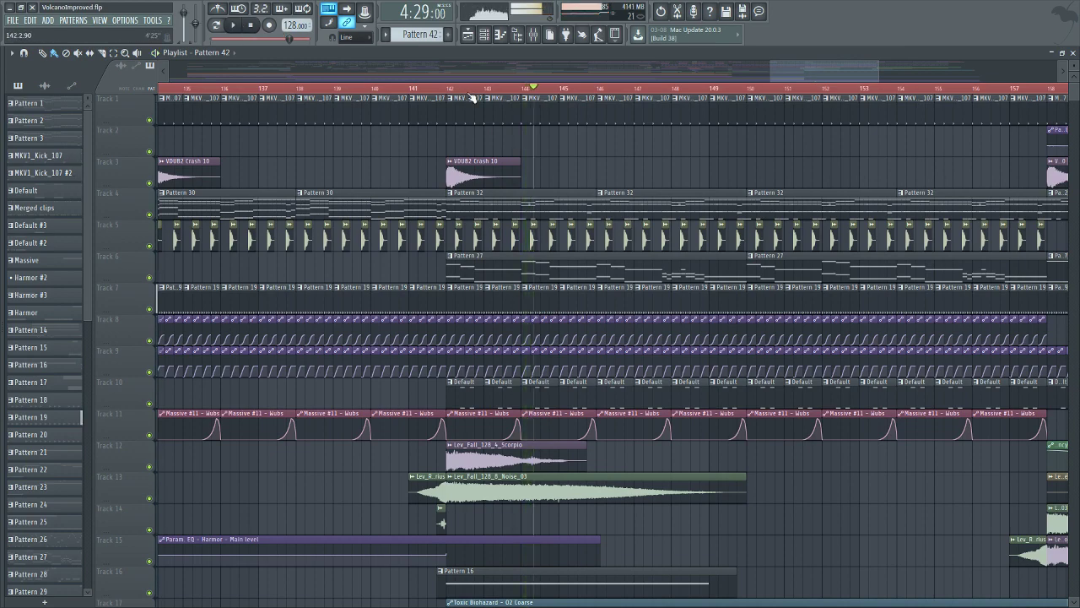
Set the song position to bar 142, play the section with Patterns 32 and 27, and stop it.
mouse_move(807, 74)
left_mouse_down()
mouse_move(941, 71)
mouse_move(782, 73)
mouse_move(791, 72)
left_mouse_up()
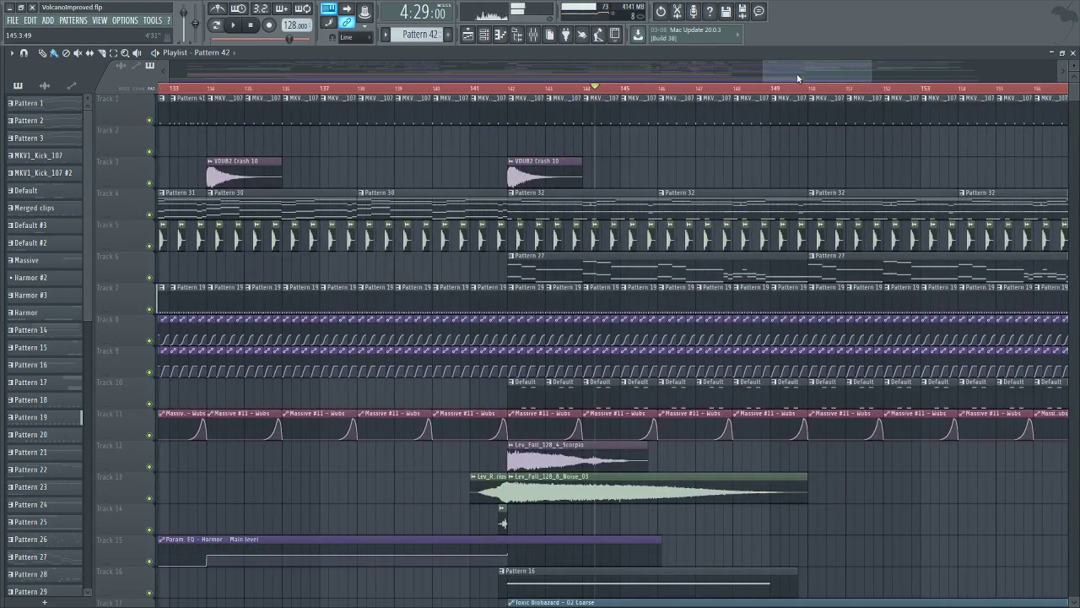
left_click(509, 87)
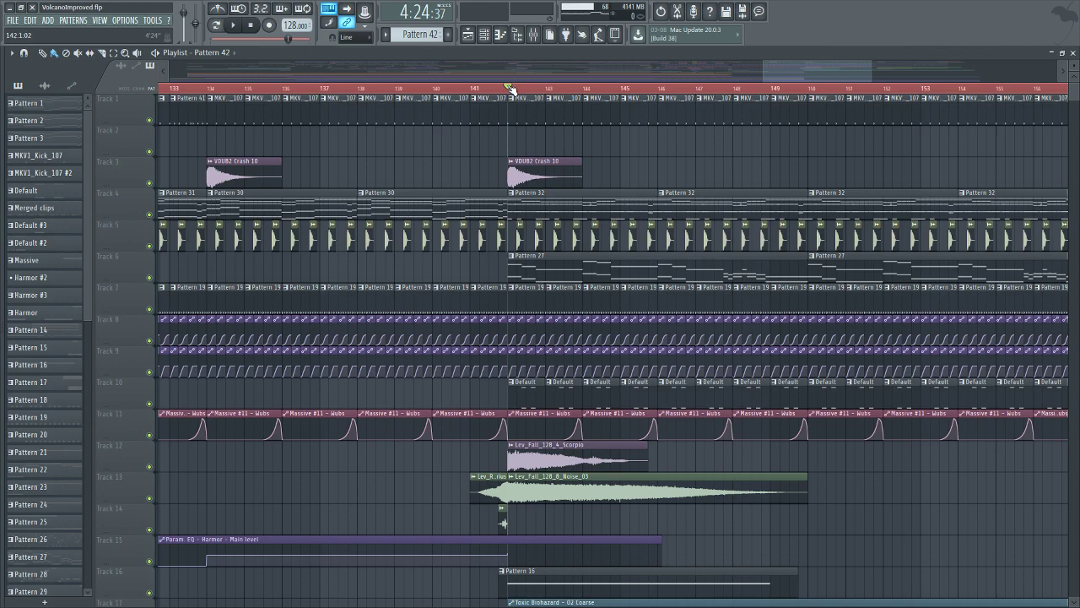
left_click_drag(788, 64, 820, 74)
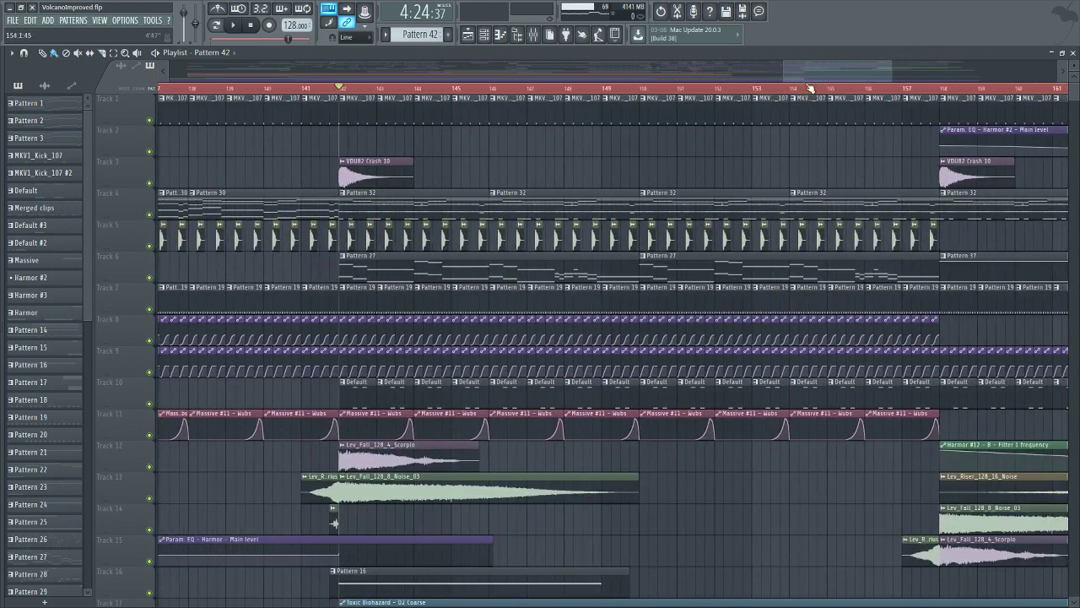
scroll(628, 561, "down", 3)
scroll(667, 562, "up", 3)
left_click(235, 26)
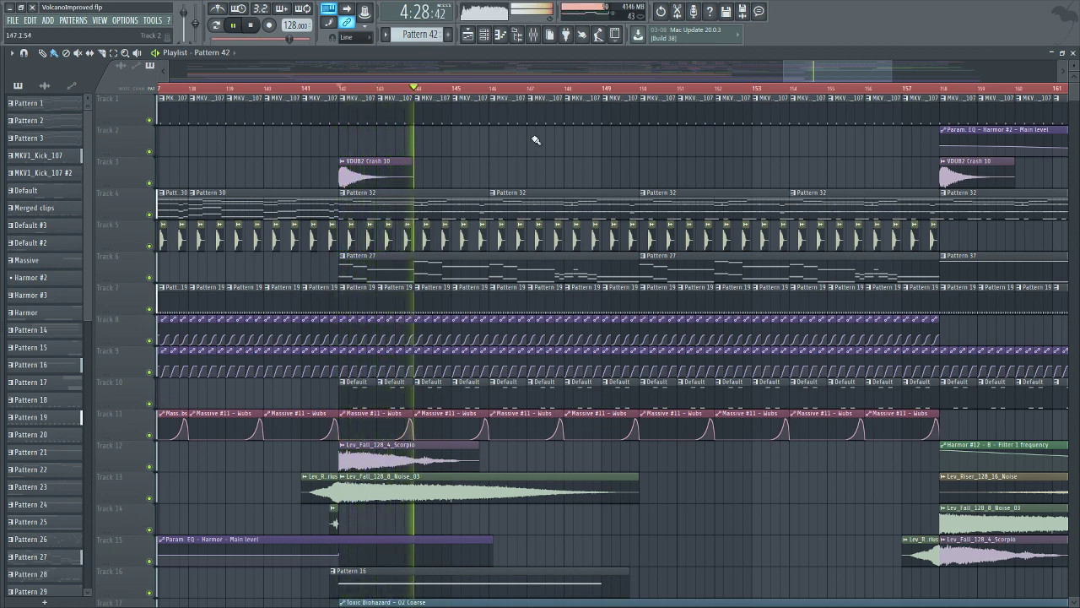
left_click(251, 26)
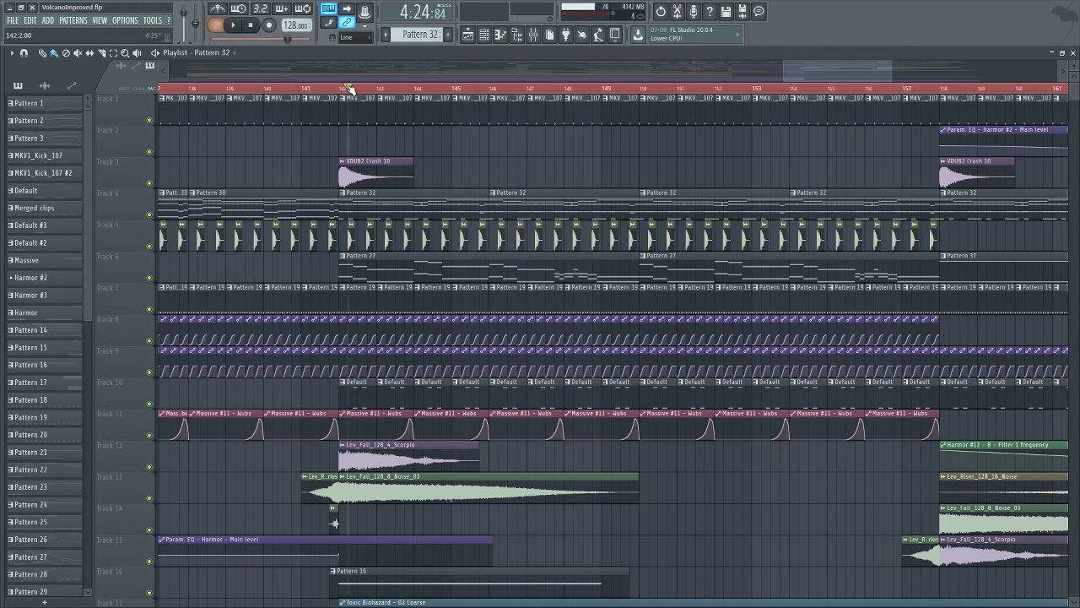
Play Pattern 32 on its own with the Massive #16 piano roll open, stop it and return to the playlist.
scroll(345, 89, "up", 3)
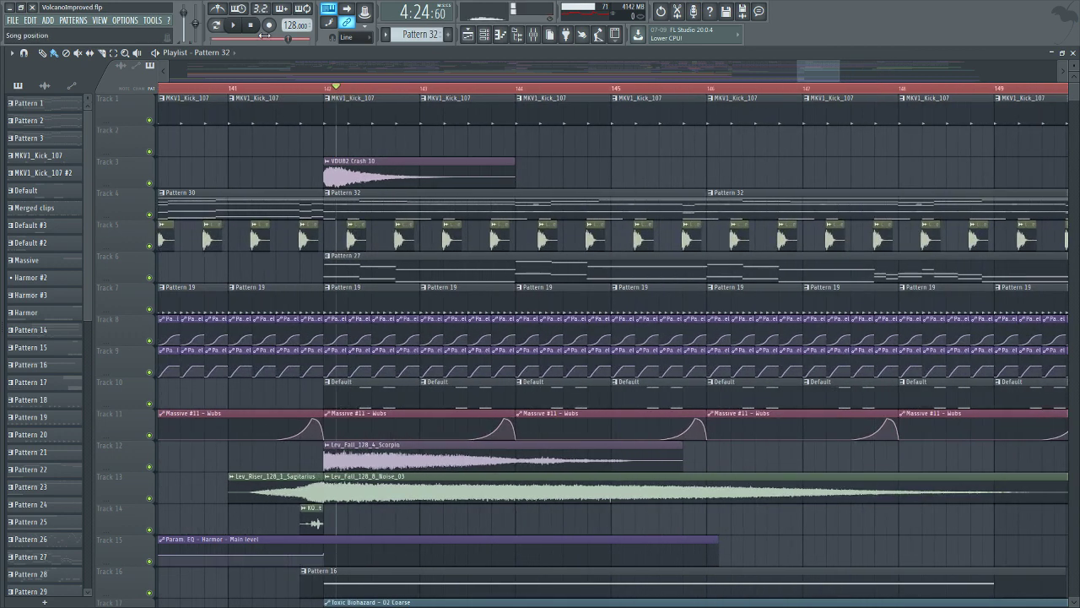
left_click(499, 35)
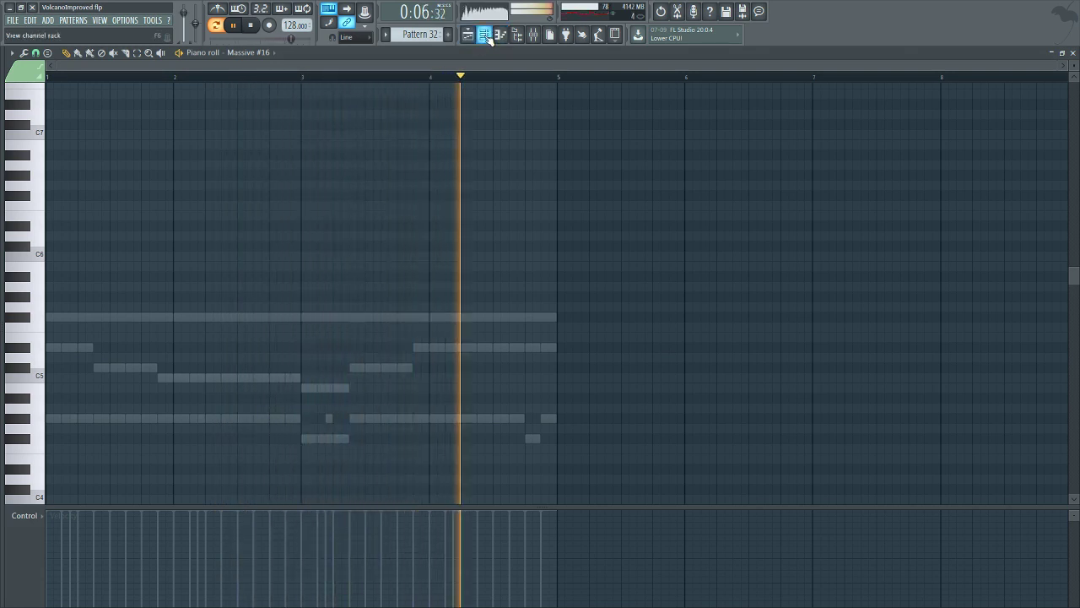
left_click(250, 26)
left_click(465, 37)
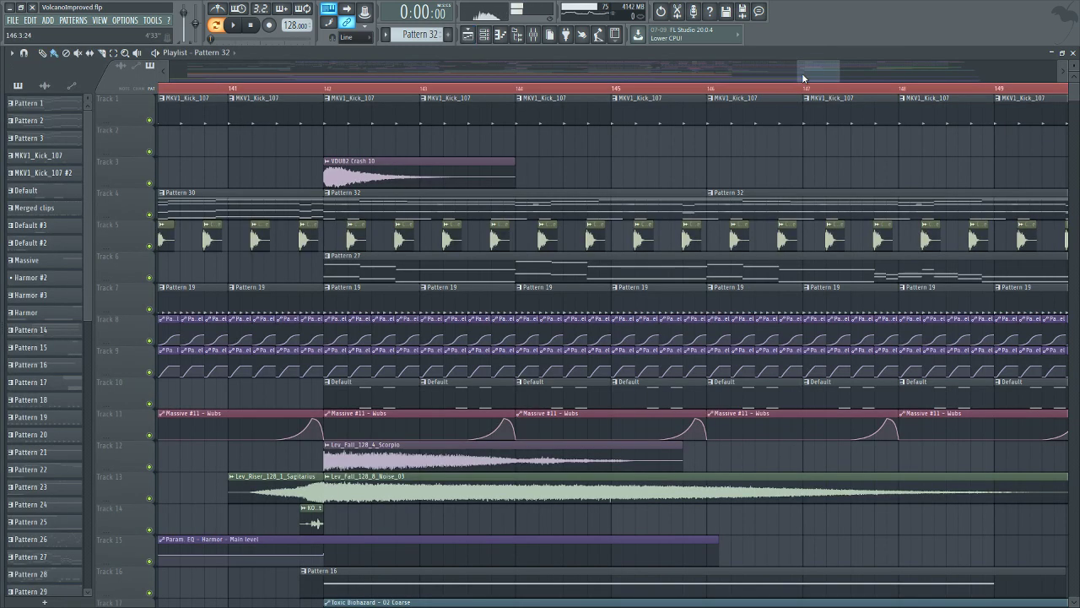
Play the earlier section with Pattern 40 from bar 112 for comparison and stop it.
left_click_drag(801, 73, 658, 72)
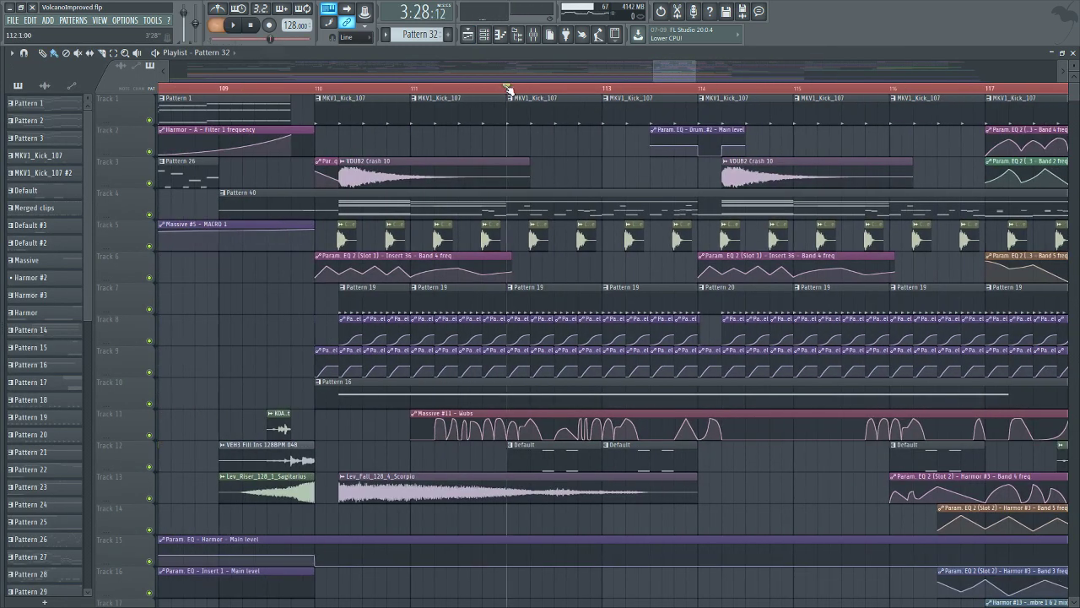
left_click(241, 26)
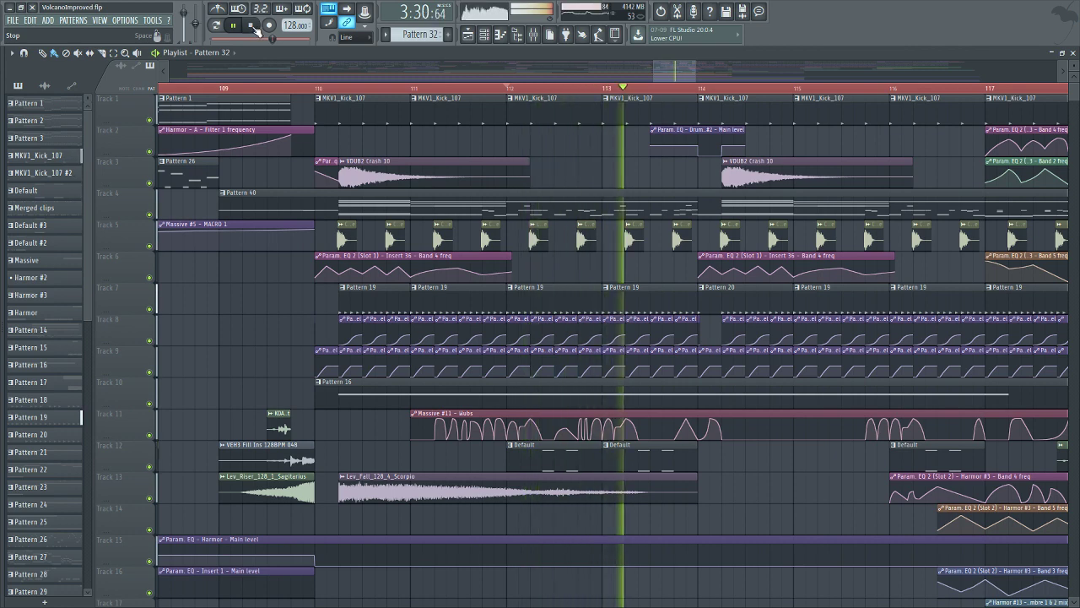
left_click(253, 27)
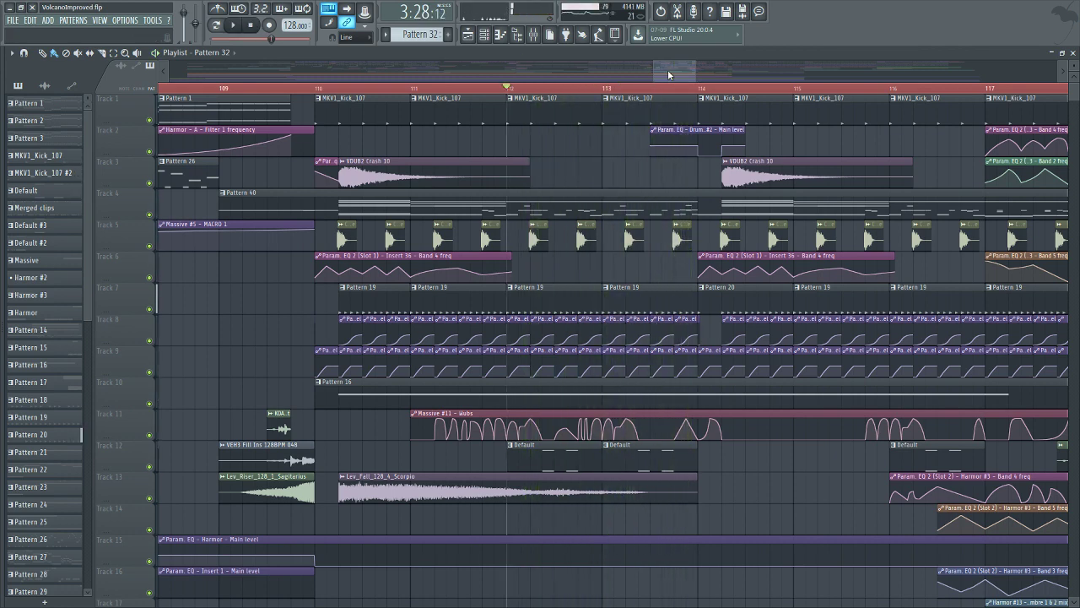
Go back to the section with Patterns 32 and 27 and set the song position to bar 142.
left_click_drag(669, 74, 763, 114)
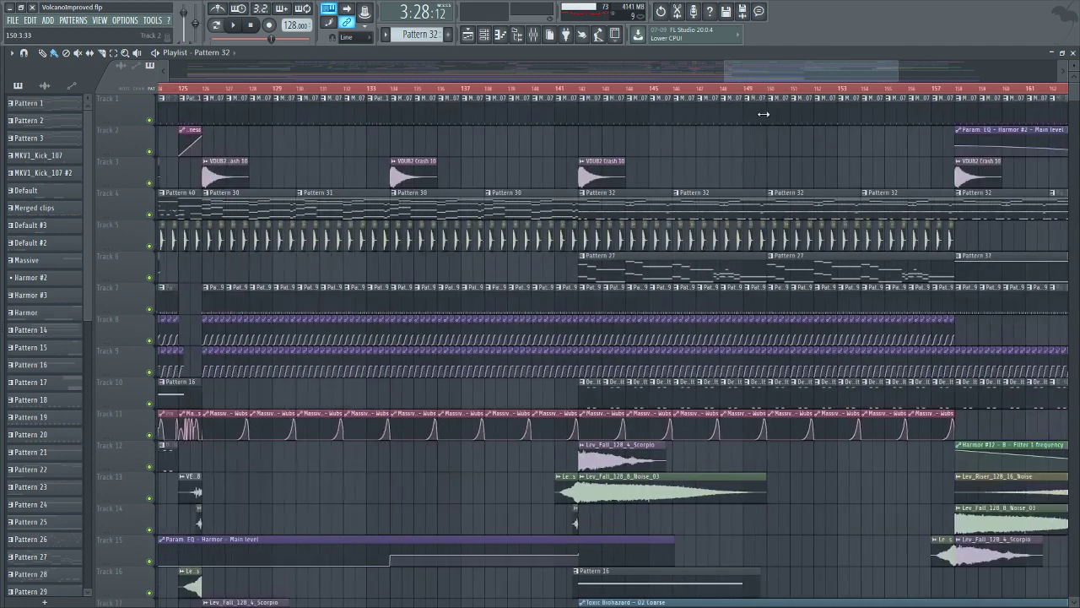
scroll(834, 434, "down", 5)
scroll(841, 439, "up", 5)
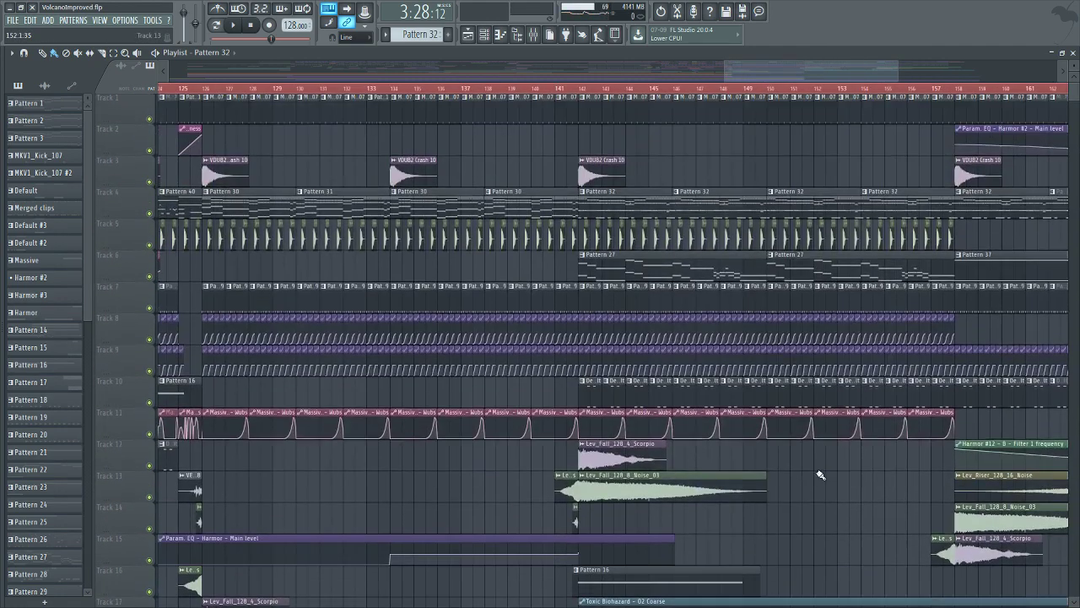
left_click_drag(580, 90, 579, 84)
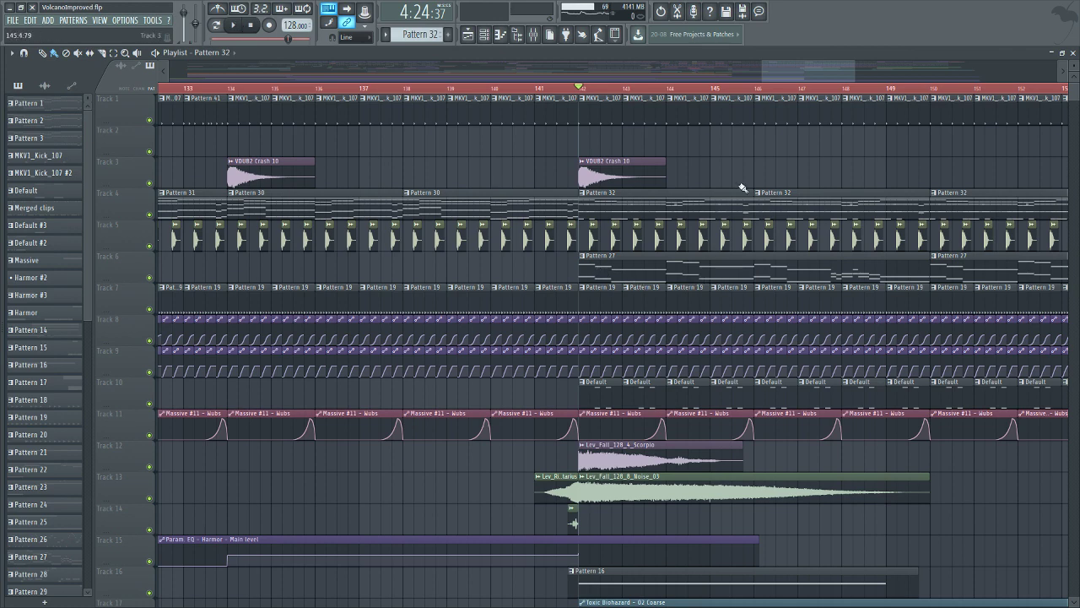
Play the song from bar 142 and follow the tracks through the Pattern 37 section at bar 158 to bar 166.
left_click_drag(787, 75, 802, 75)
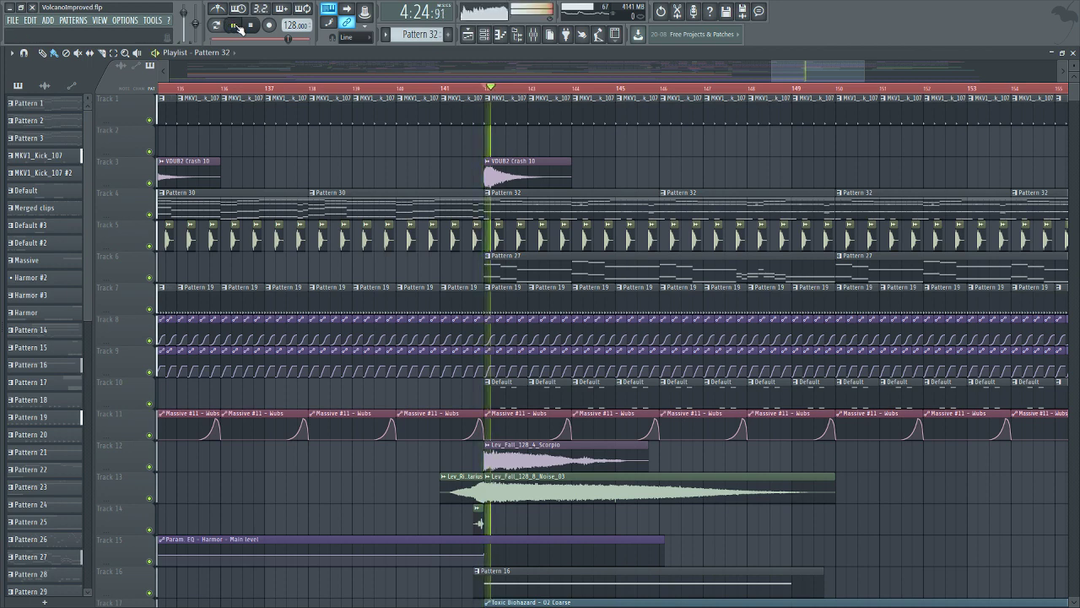
left_click_drag(803, 74, 817, 74)
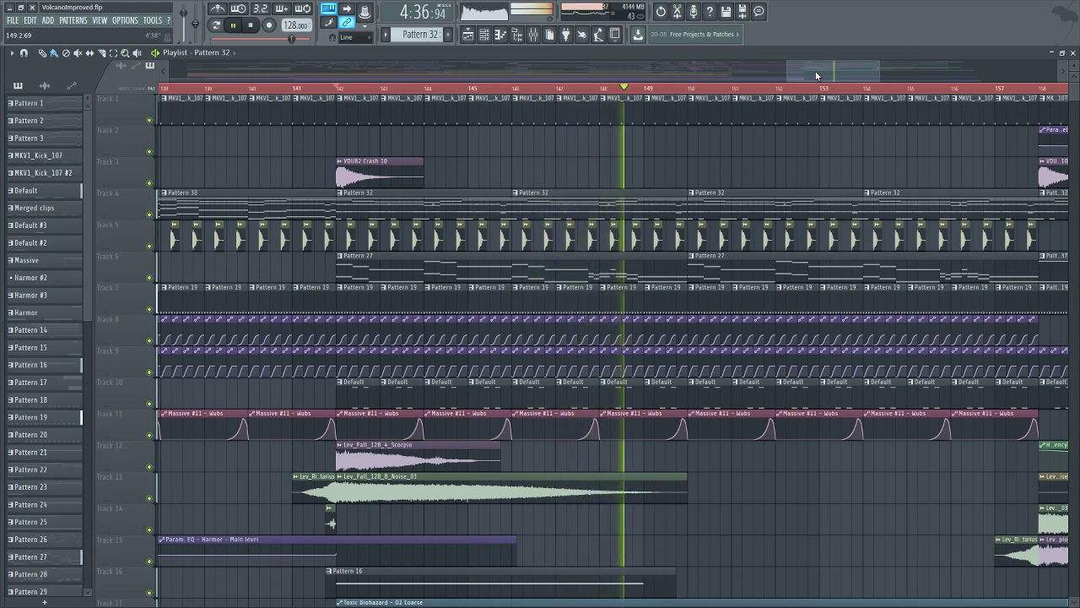
left_click_drag(816, 74, 826, 75)
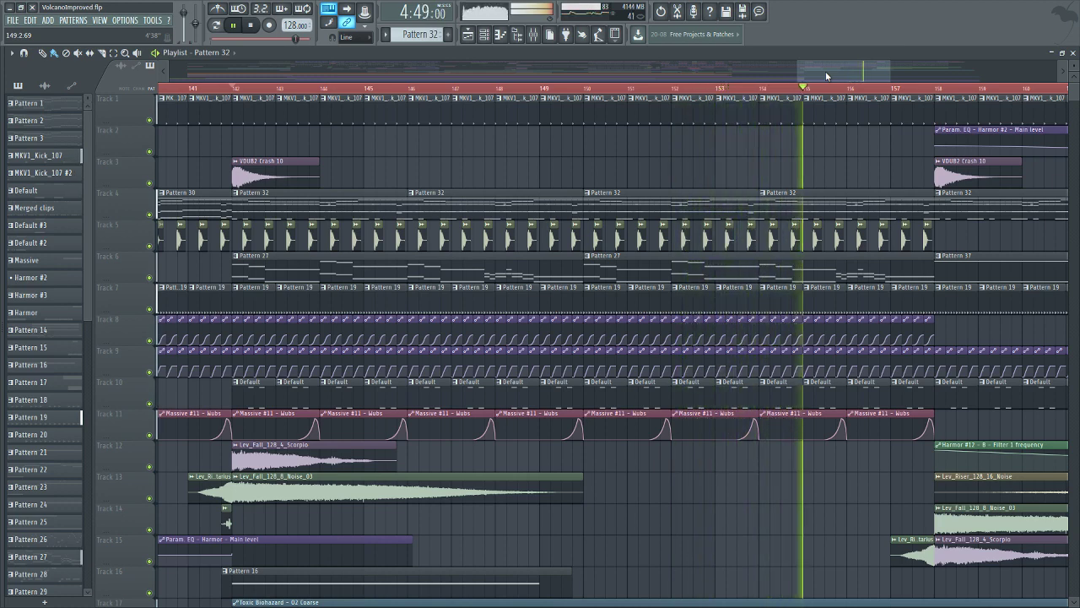
left_click_drag(825, 73, 850, 73)
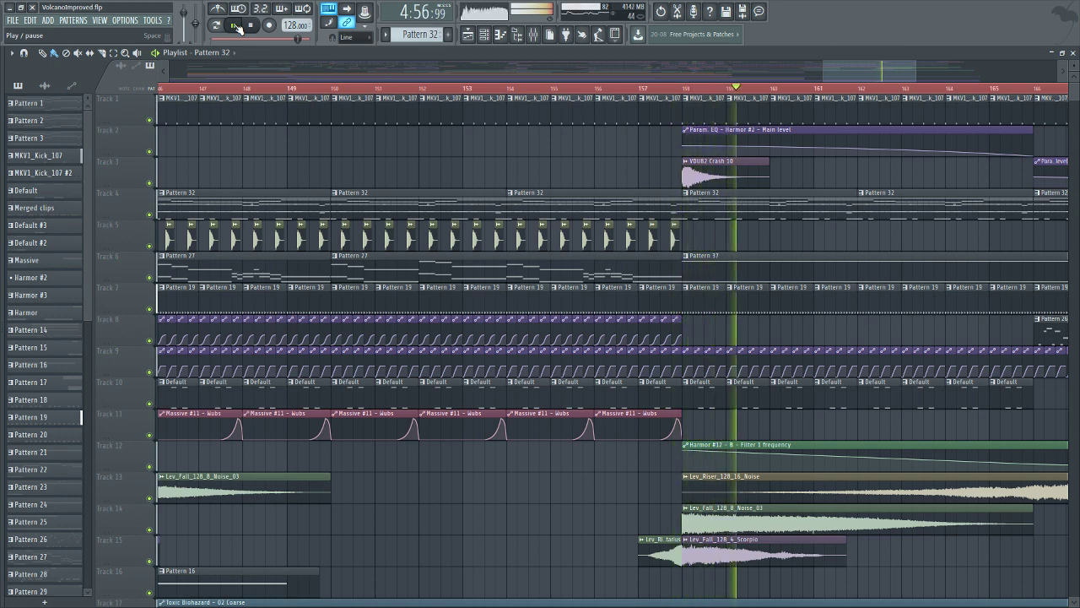
left_click_drag(860, 74, 892, 75)
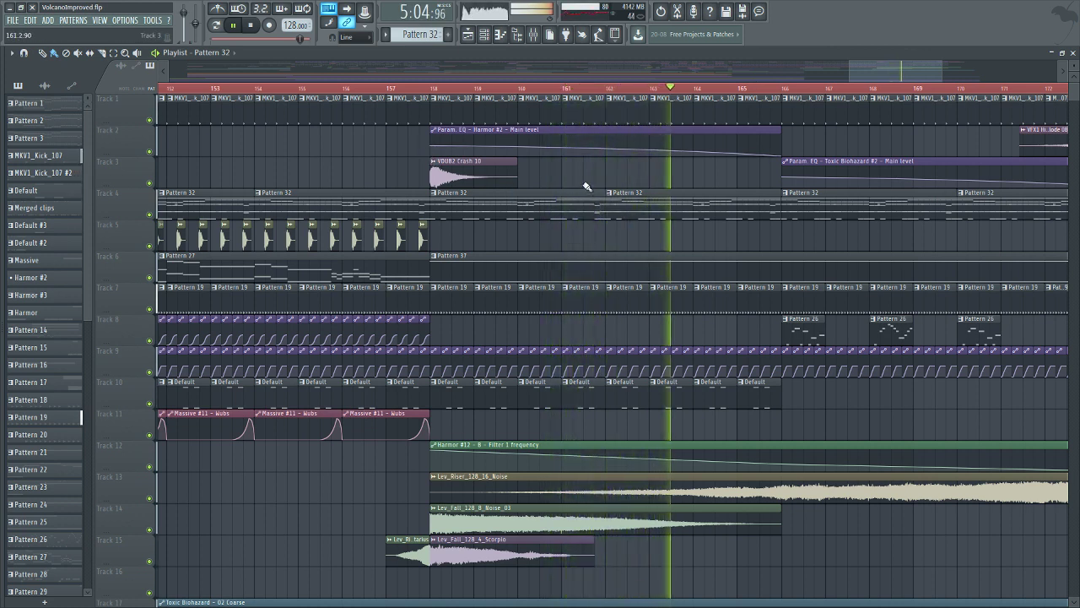
scroll(743, 354, "down", 3)
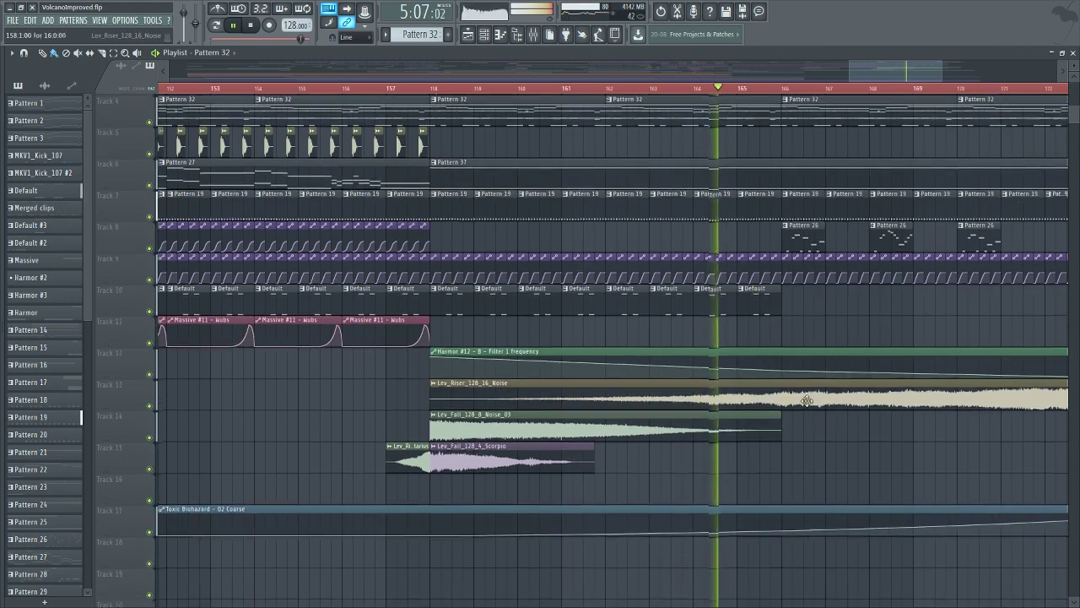
scroll(836, 439, "up", 3)
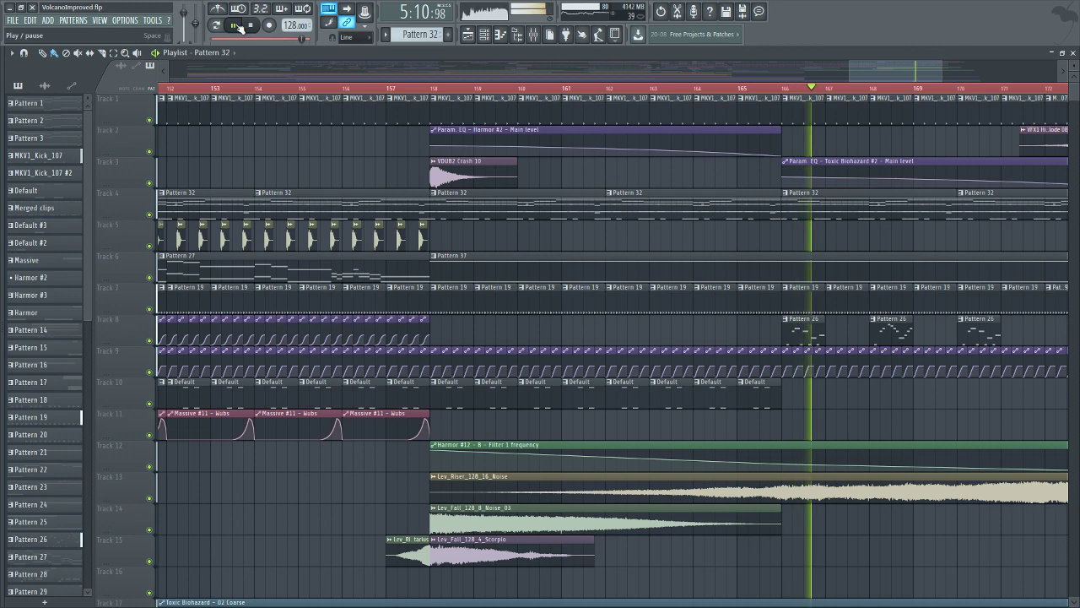
Follow the playback through the Pattern 26 clips and the VFX1 Hits & Explode samples to the ending, and stop it.
left_click_drag(878, 66, 907, 68)
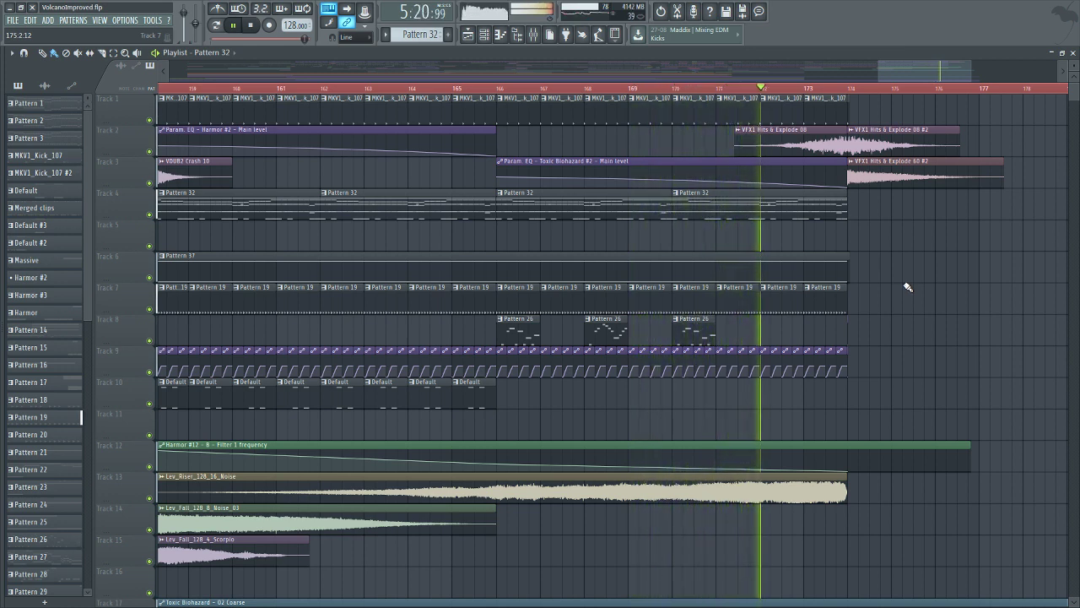
left_click_drag(915, 76, 934, 71)
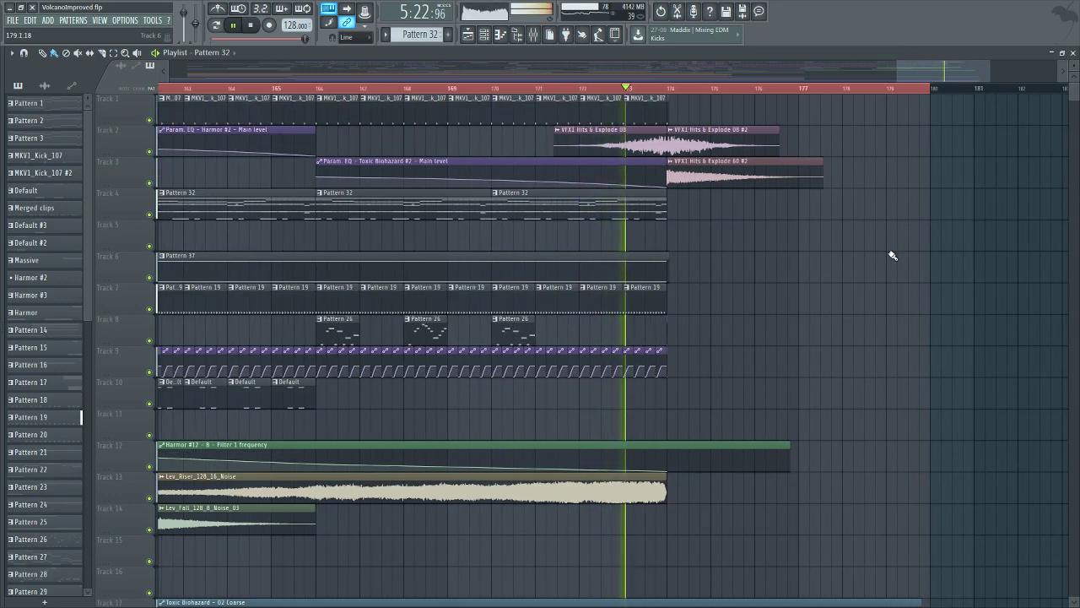
scroll(886, 287, "down", 4)
scroll(888, 294, "up", 4)
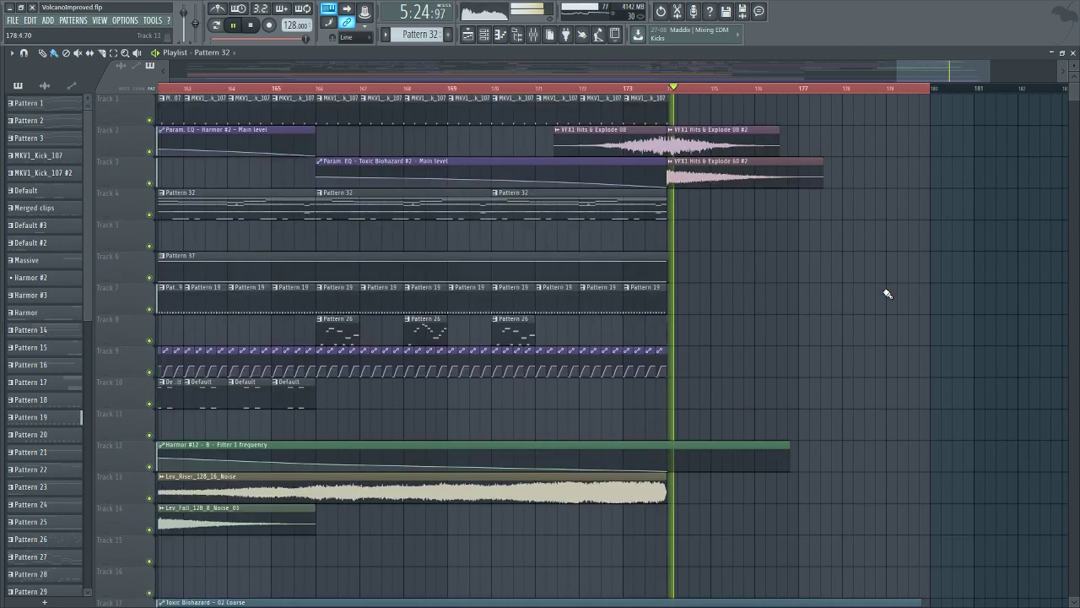
left_click(236, 26)
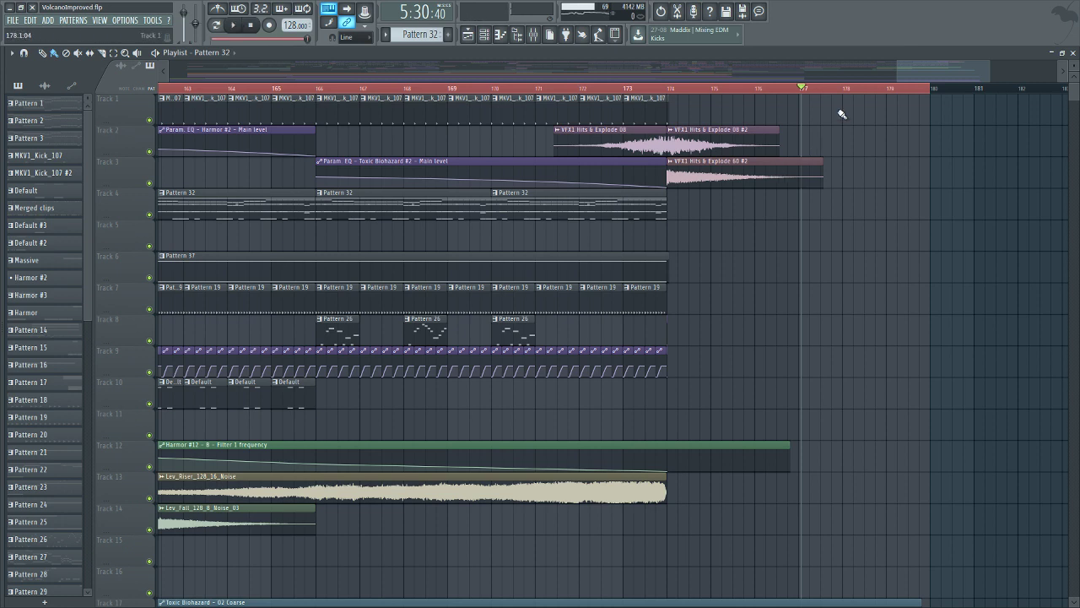
Play the song's final Pattern 26 section from bar 166 and stop it.
left_click_drag(926, 68, 921, 68)
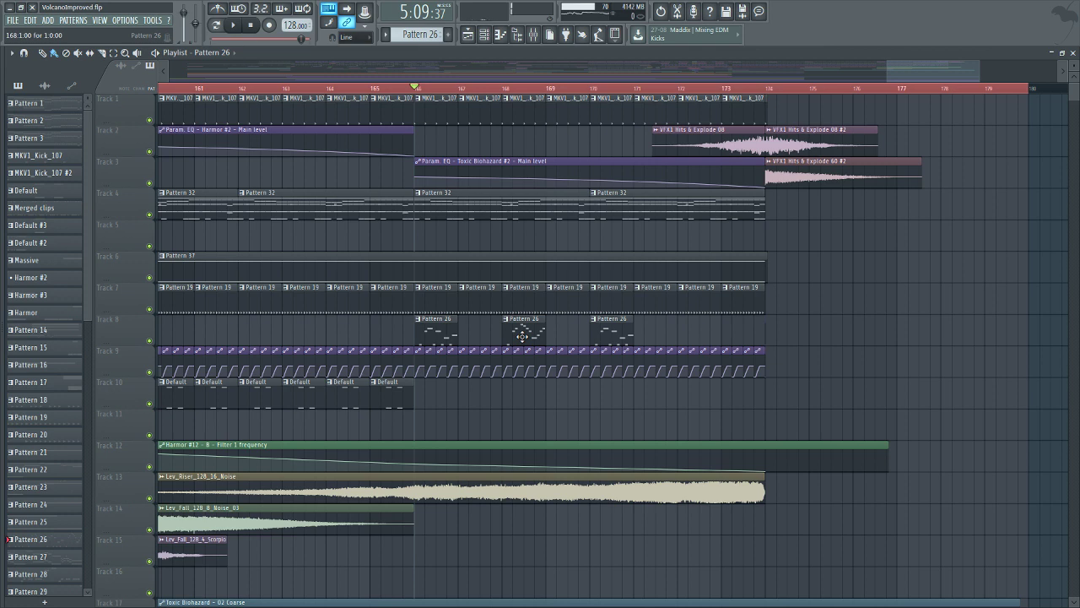
left_click(235, 26)
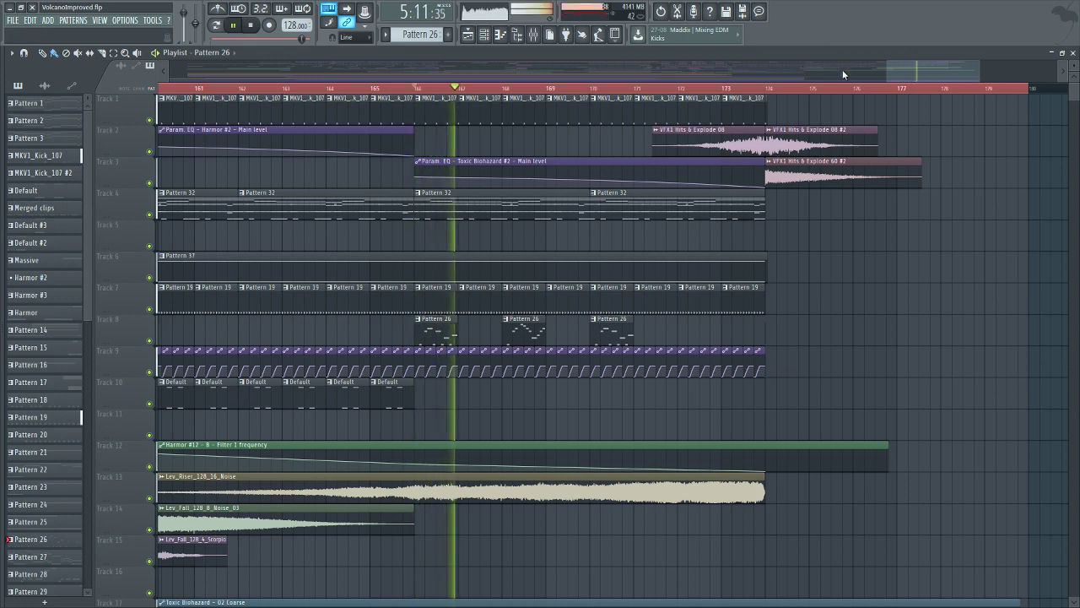
scroll(930, 72, "down", 3)
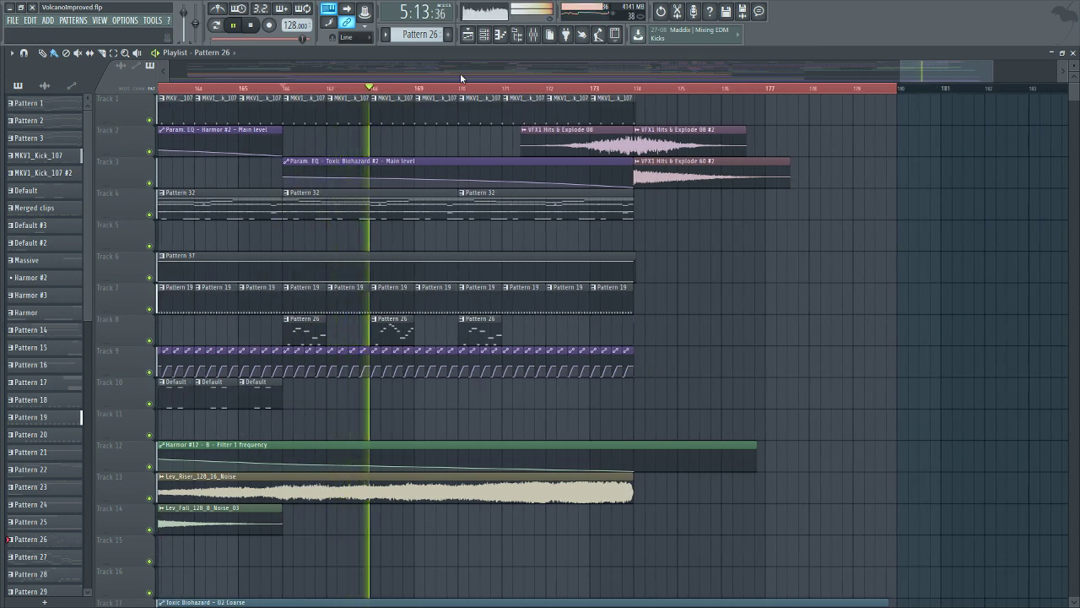
left_click(253, 28)
Look over the whole arrangement in the playlist, from the intro through to the ending.
left_click_drag(953, 72, 230, 81)
scroll(311, 93, "down", 5)
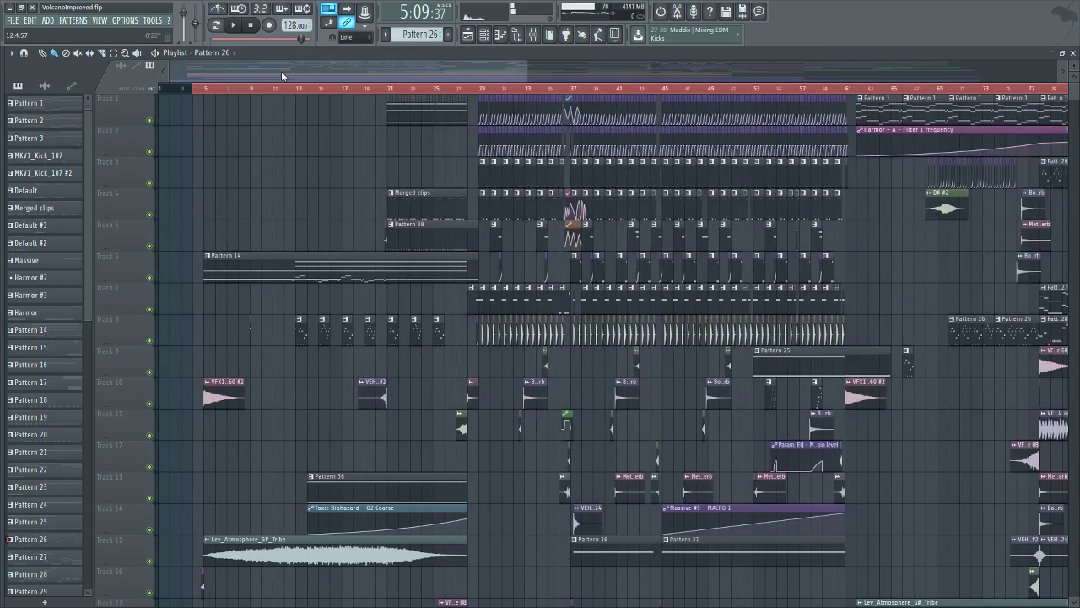
left_click(538, 41)
left_click(536, 43)
left_click_drag(439, 66, 608, 63)
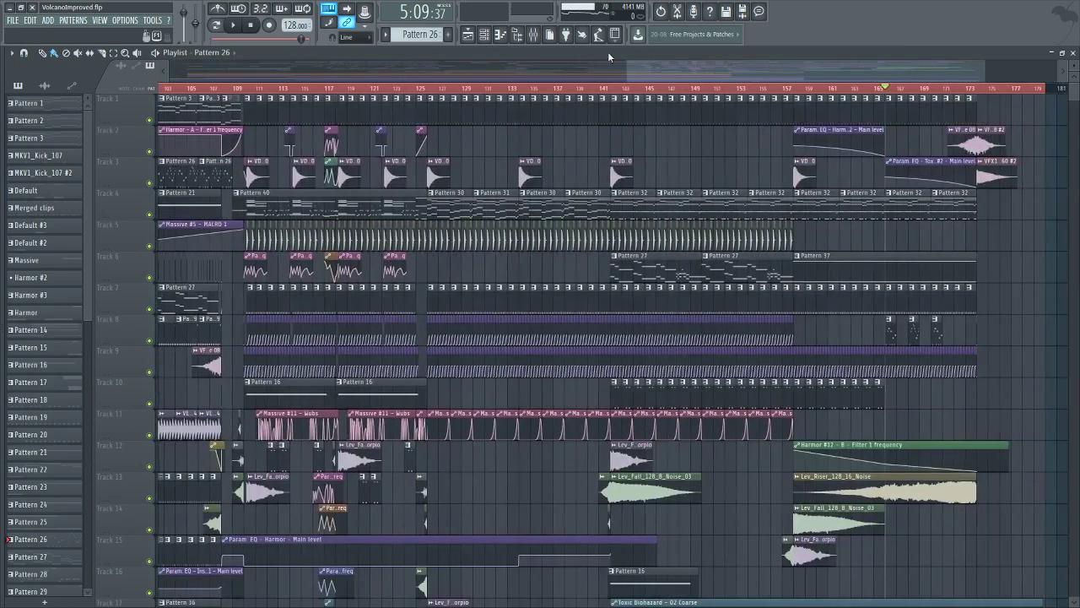
Open the mixer and examine the effect chains of tracks such as Harmor #2, Insert 15, Kontakt 5 #2 and VFX1 Hits & Explode 08.
left_click(535, 39)
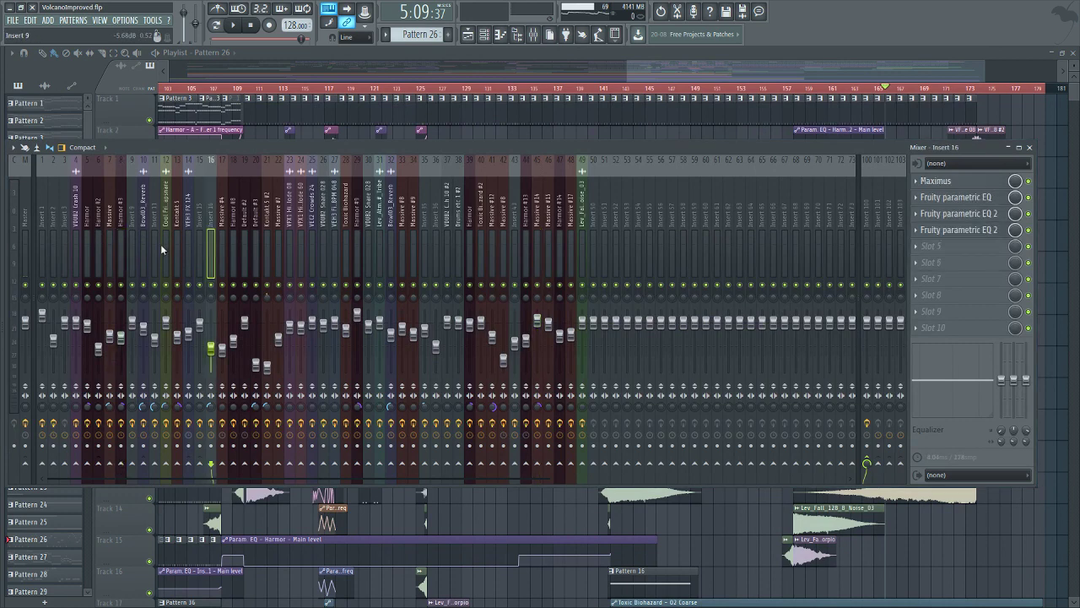
left_click(98, 247)
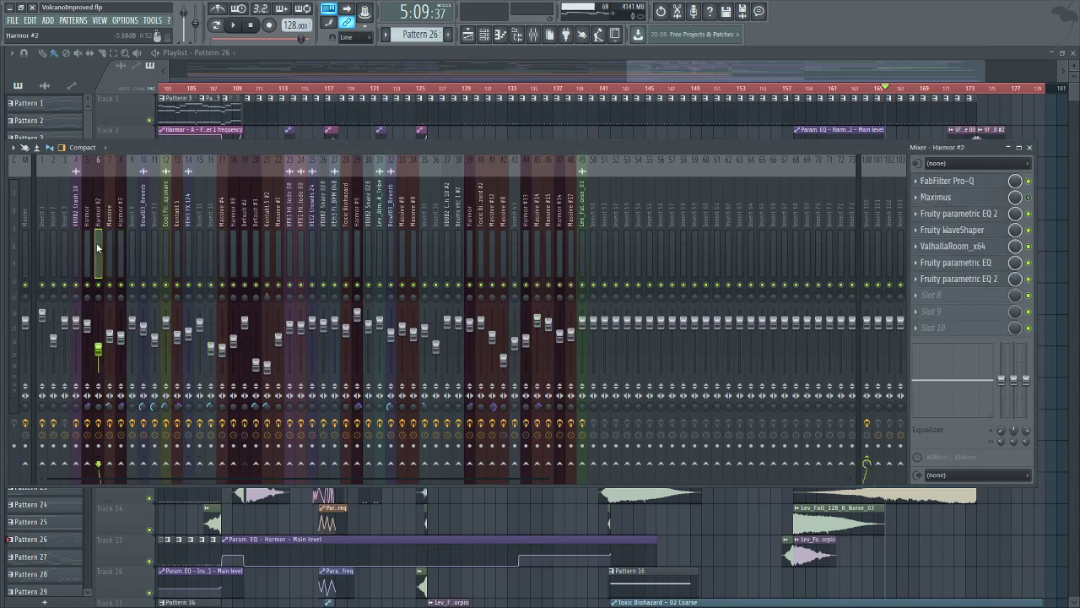
left_click(201, 242)
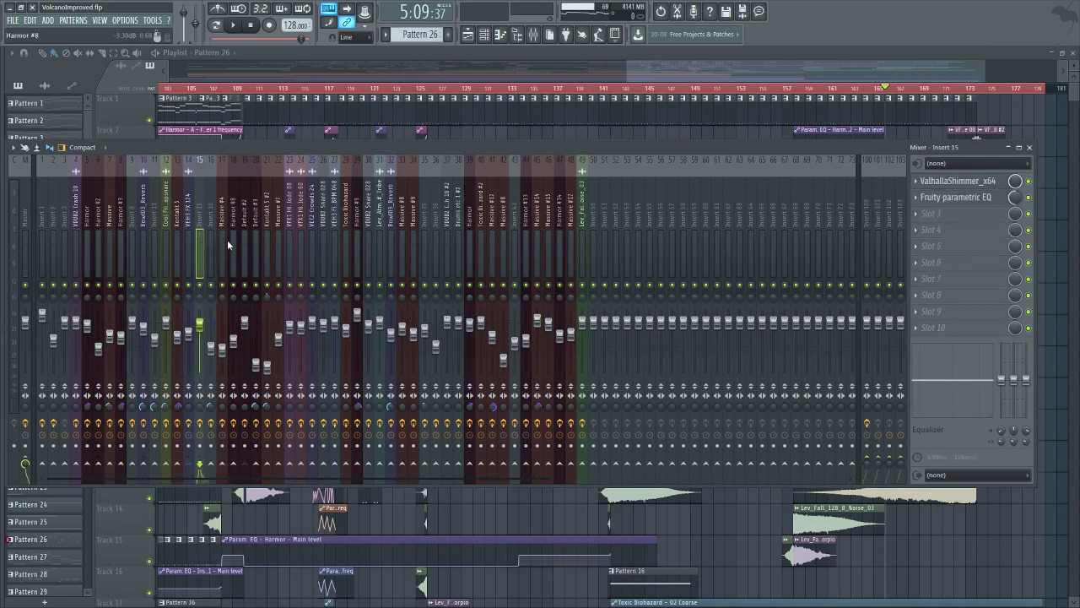
left_click(241, 244)
left_click(268, 241)
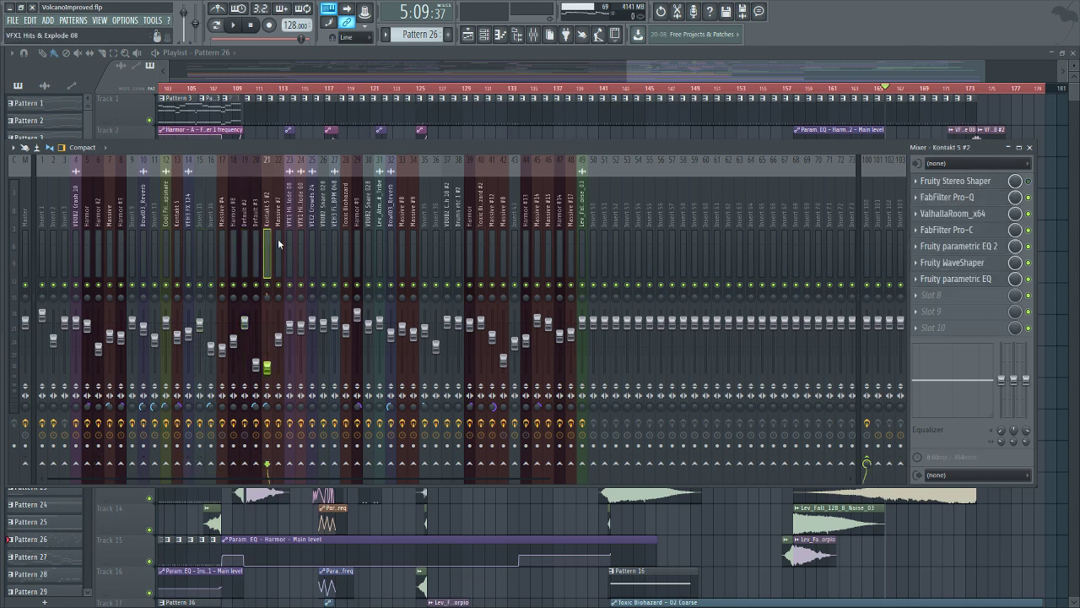
left_click(290, 244)
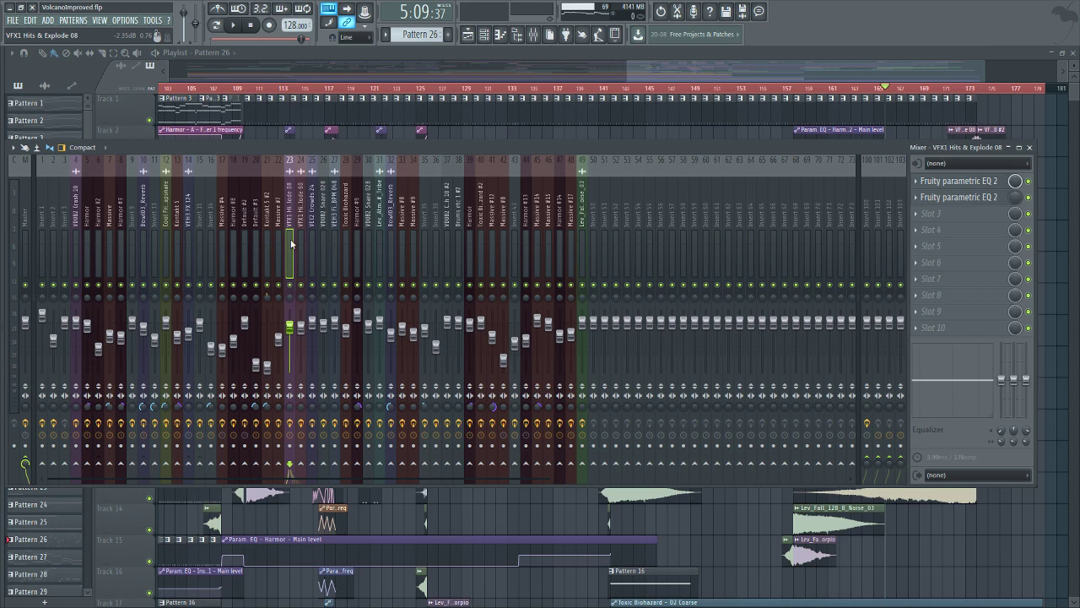
left_click(347, 239)
left_click(455, 248)
Show the Master track's effect chain and inspect the bands of its Fruity parametric EQ 2.
left_click(26, 242)
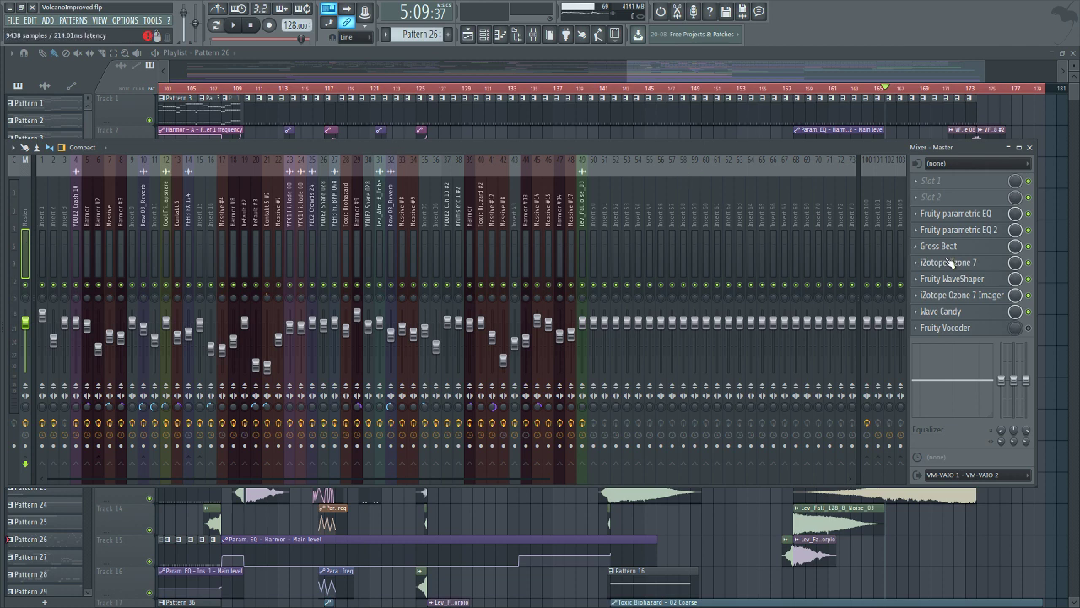
left_click(958, 230)
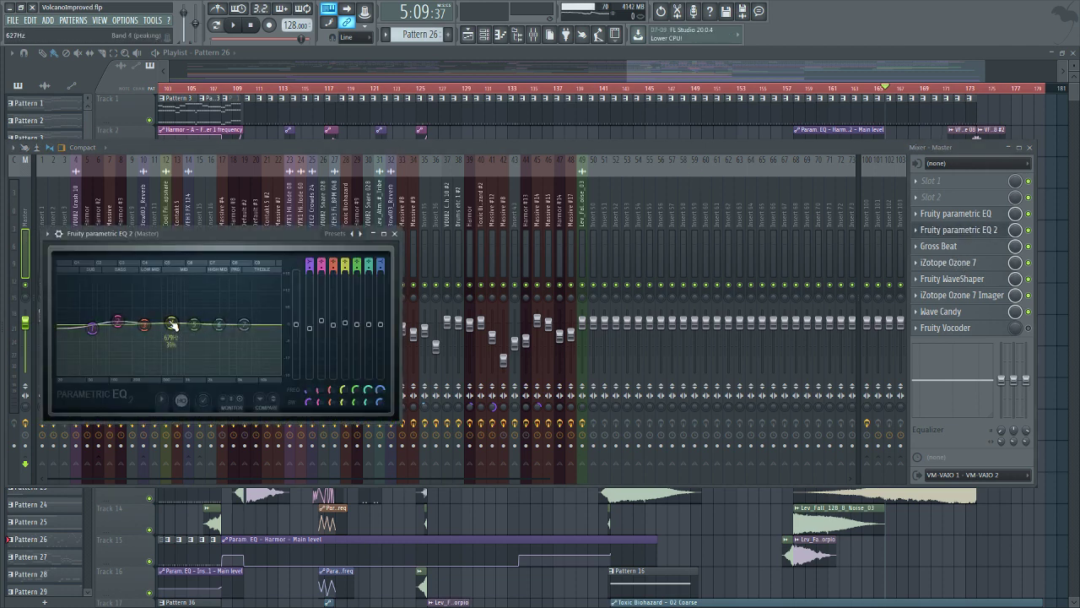
left_click_drag(172, 325, 174, 326)
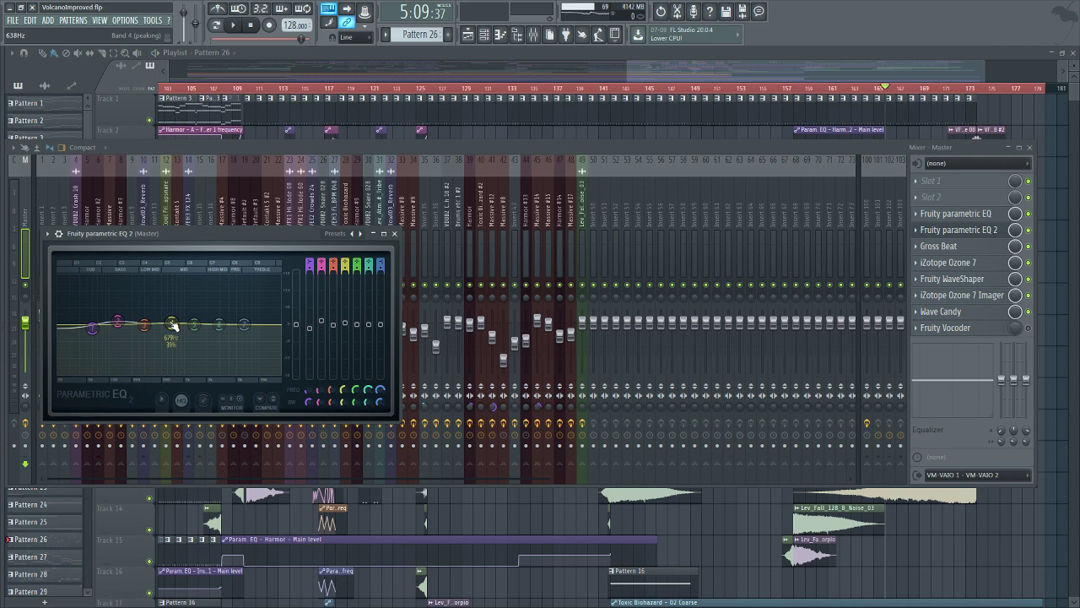
Open iZotope Ozone 7 on the Master track and view its Equalizer and the Band 1 settings of its Dynamics module.
left_click(954, 264)
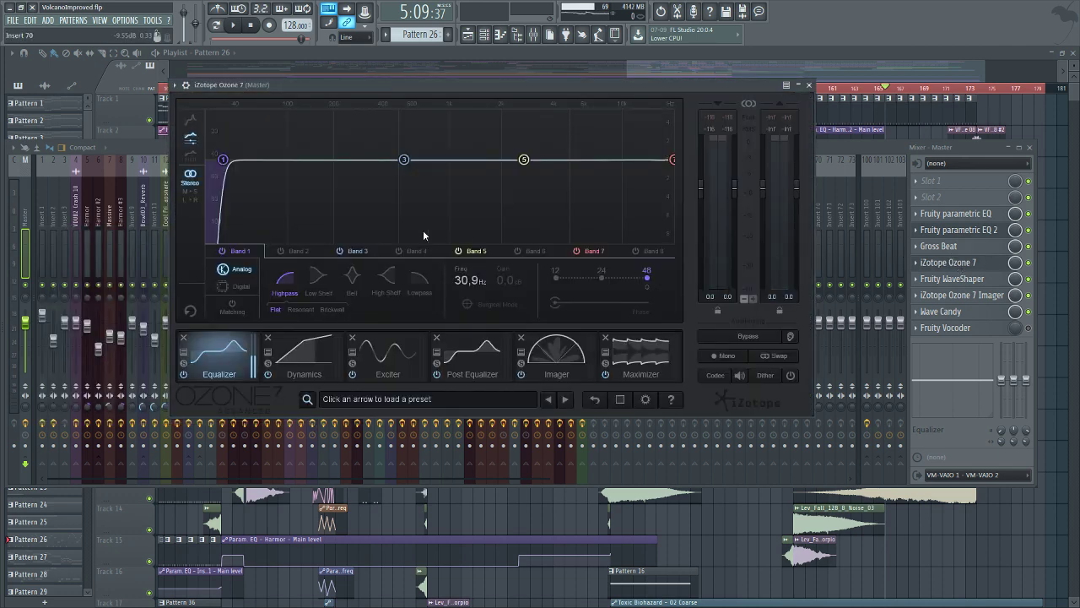
left_click_drag(364, 83, 384, 141)
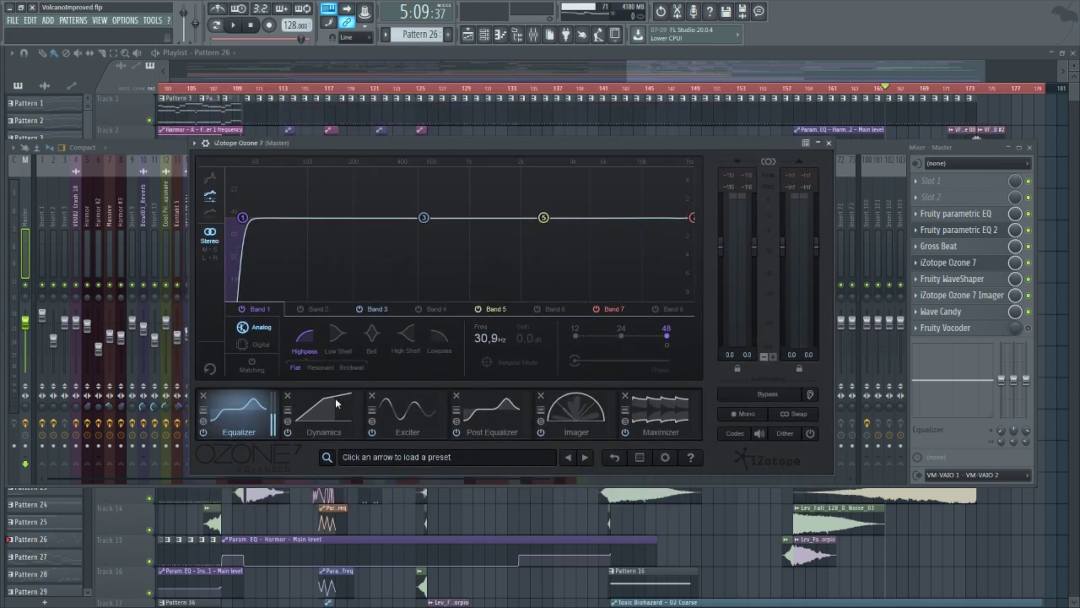
left_click(309, 413)
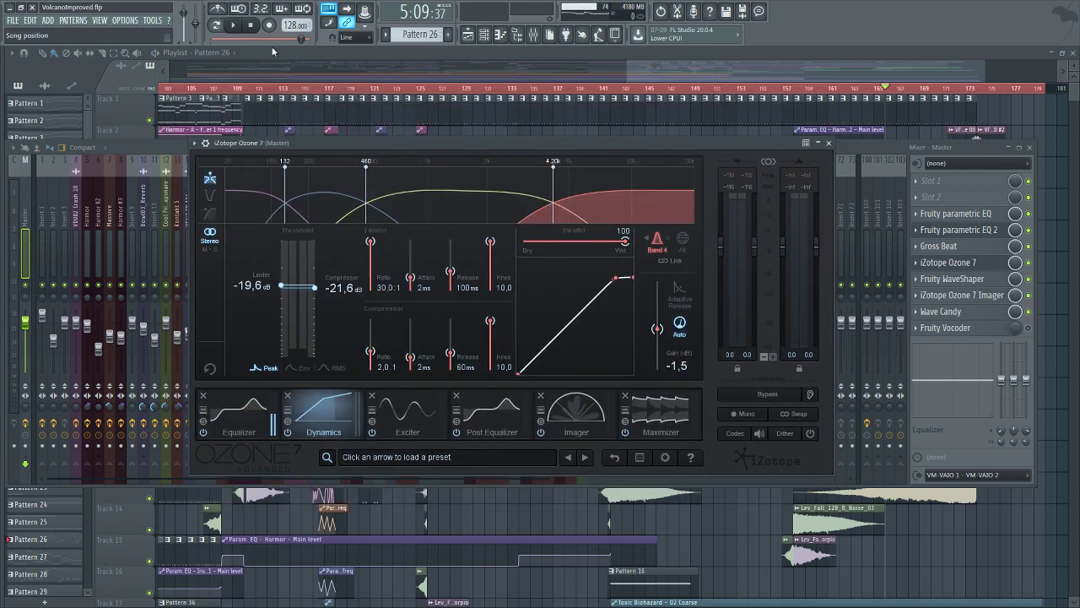
left_click(968, 235)
left_click(261, 201)
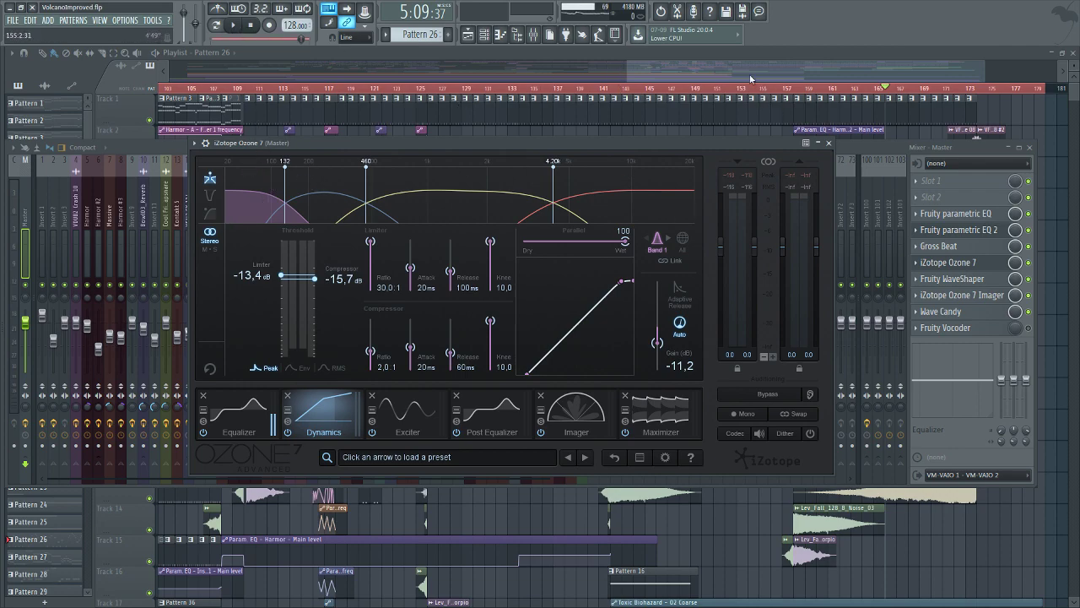
Set the song position to bar 29 and bring the Master track's Ozone 7 Dynamics module back into view.
left_click_drag(749, 74, 281, 111)
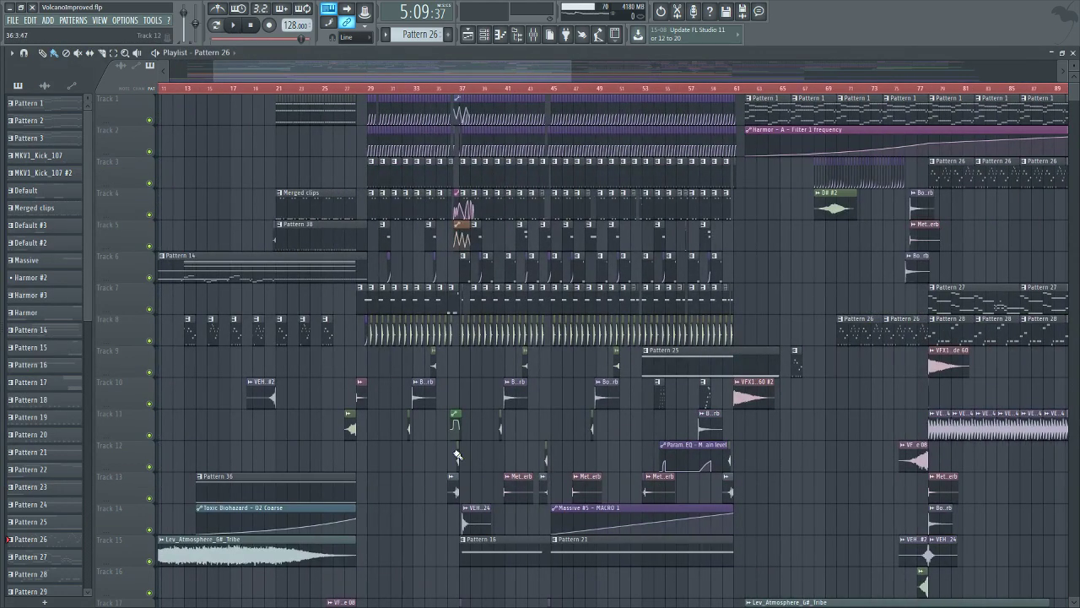
left_click(368, 88)
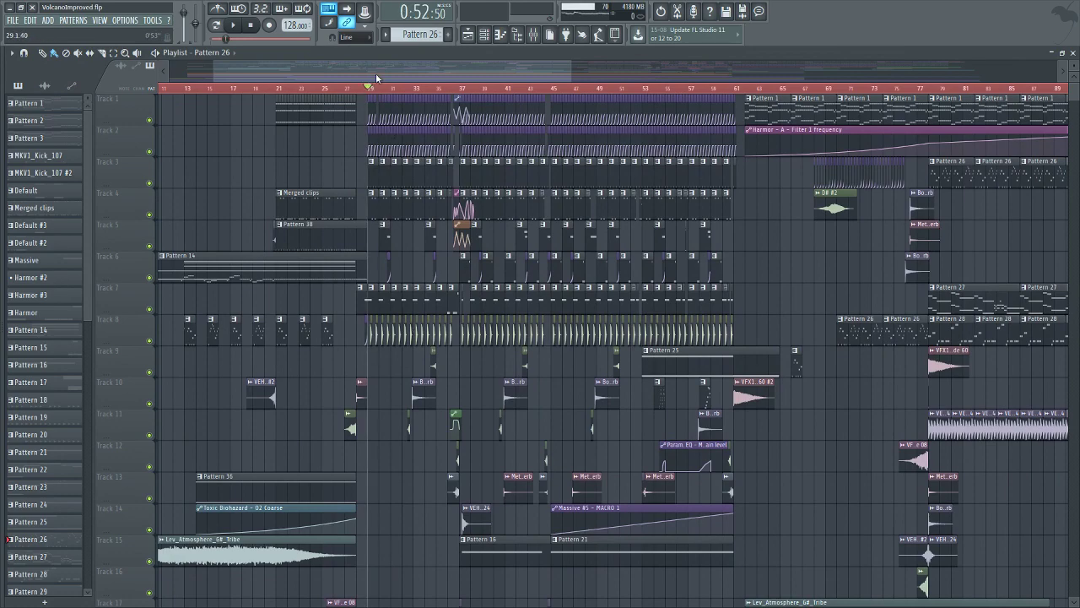
left_click_drag(376, 72, 656, 64)
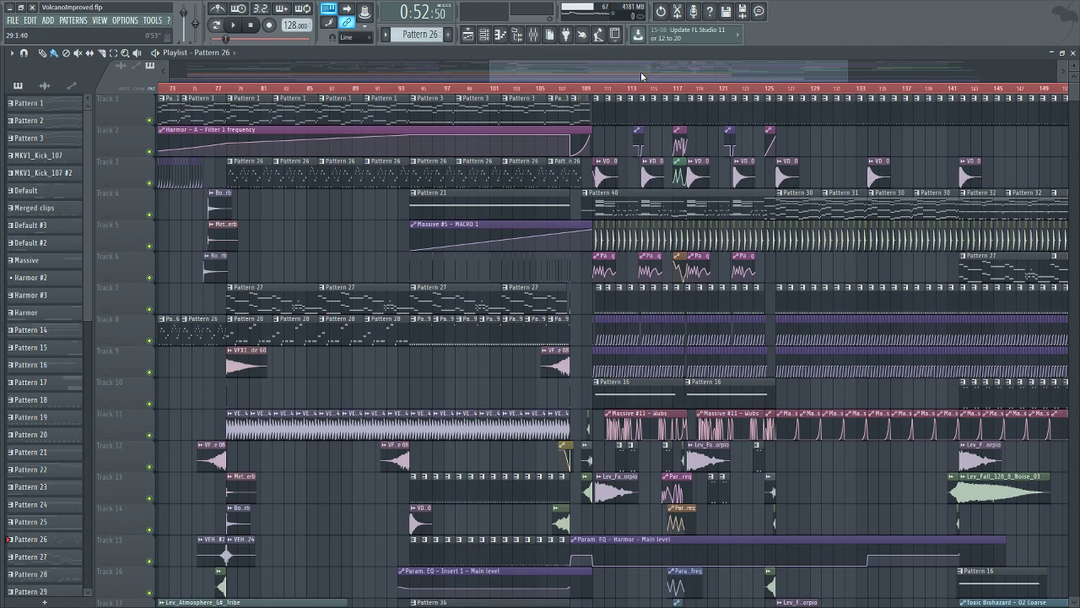
left_click_drag(641, 76, 413, 74)
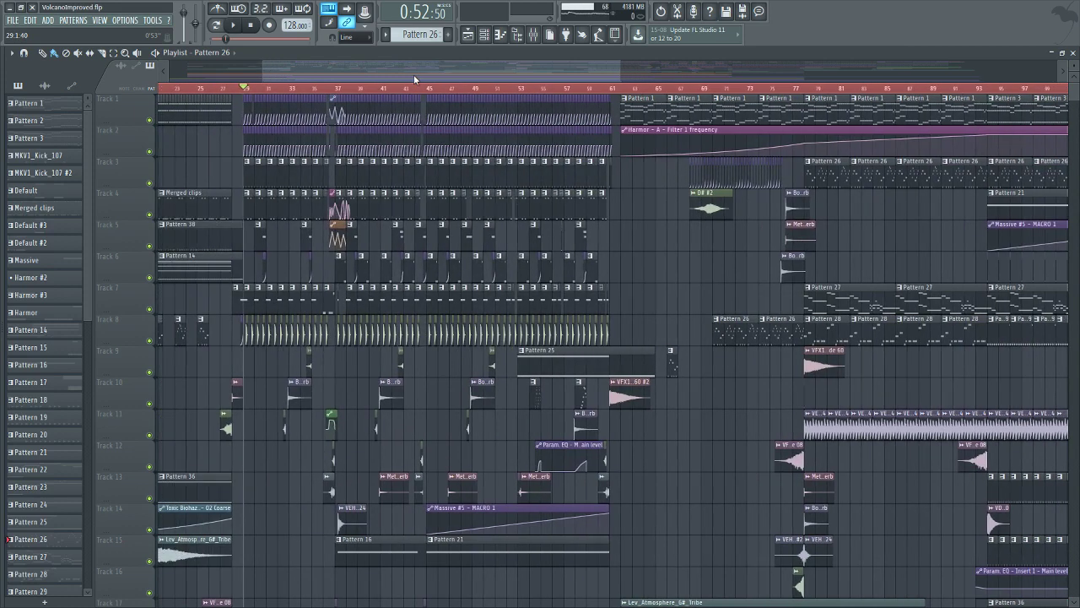
left_click(533, 34)
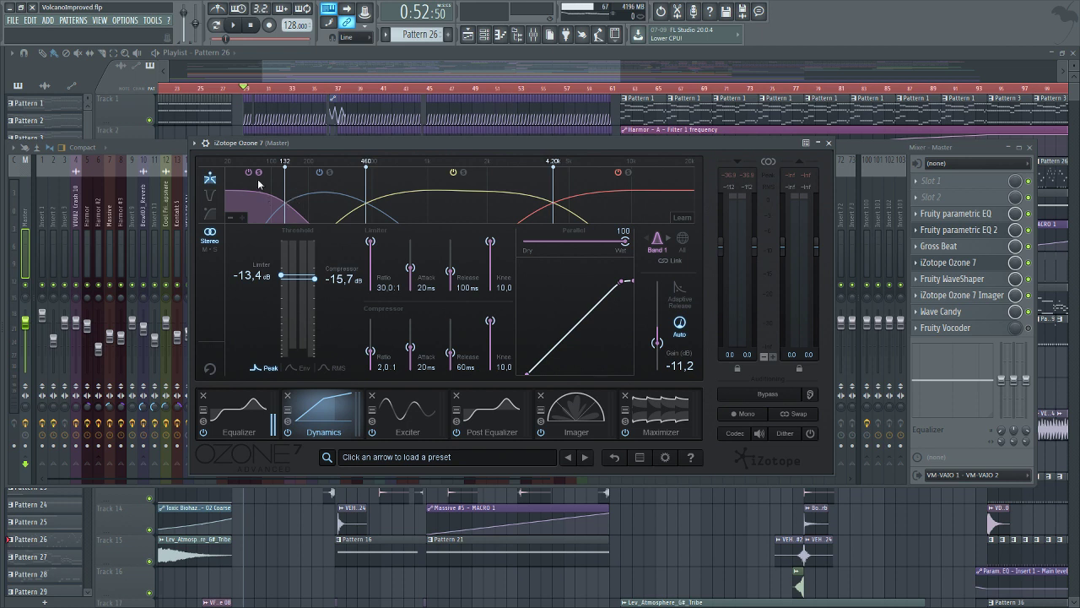
Play the song from bar 29 to listen to Bands 1 and 2 of the Ozone 7 Dynamics module.
left_click(232, 26)
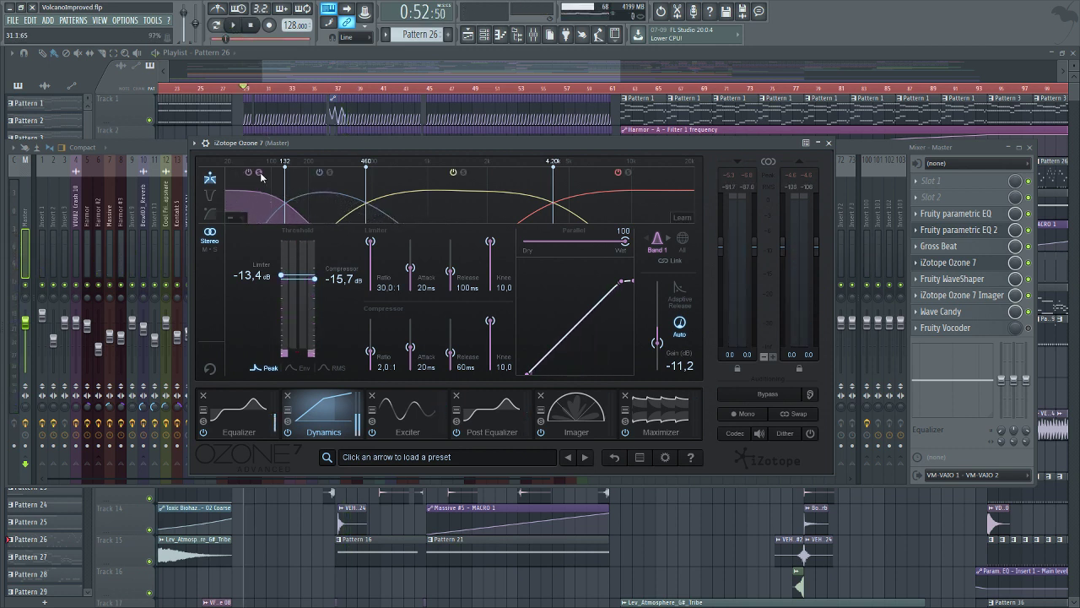
left_click(331, 203)
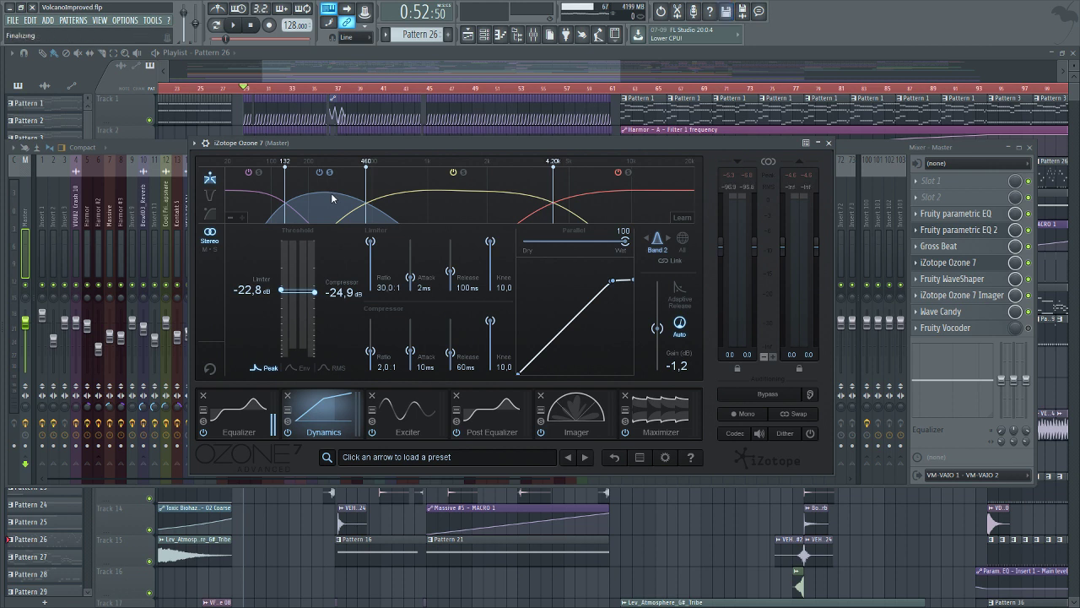
left_click(233, 27)
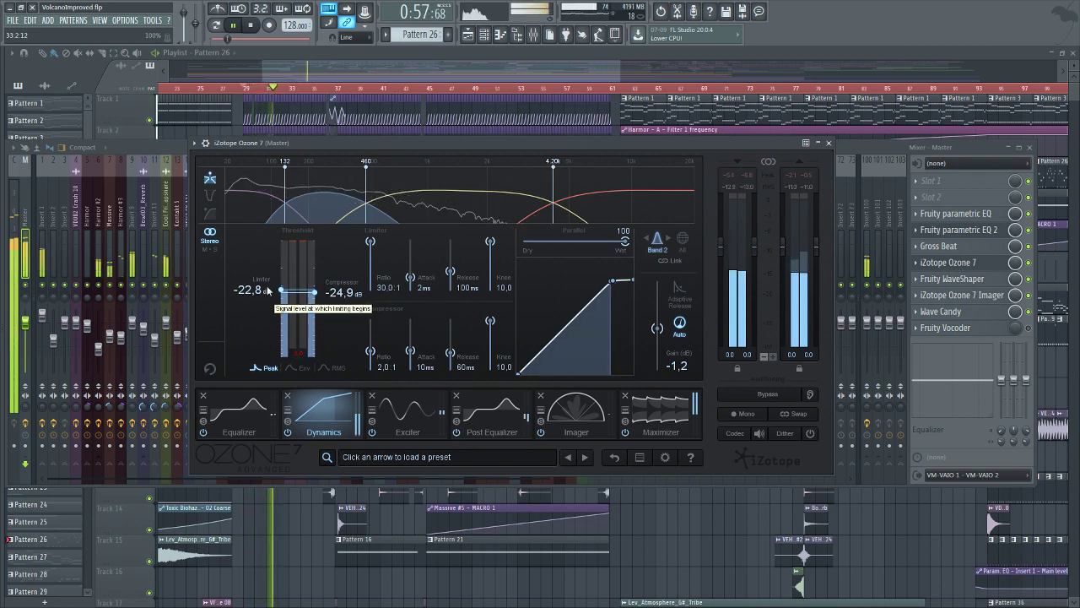
left_click(251, 26)
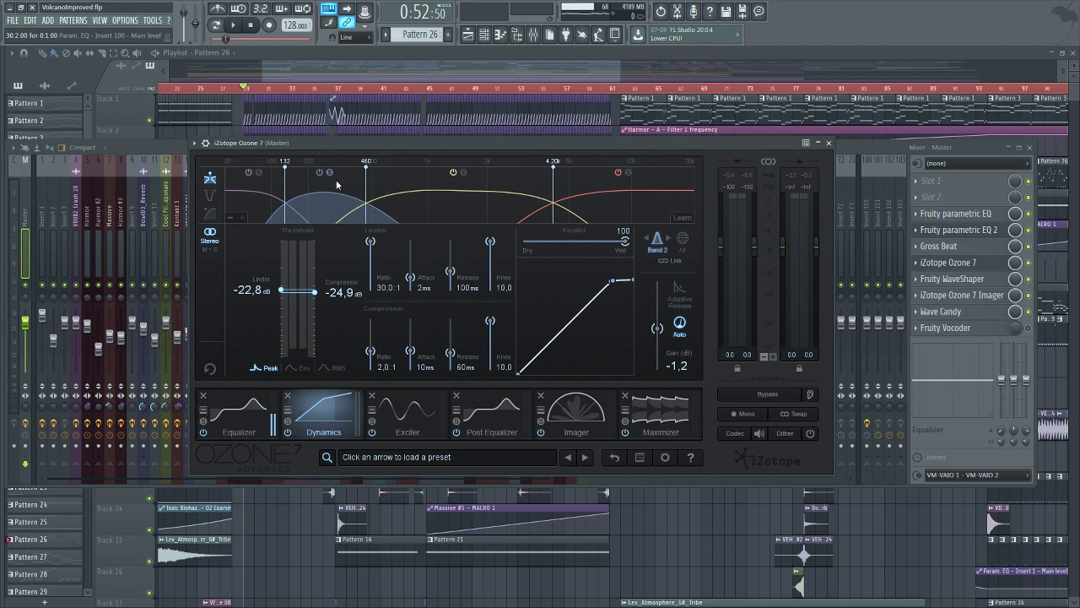
key("space")
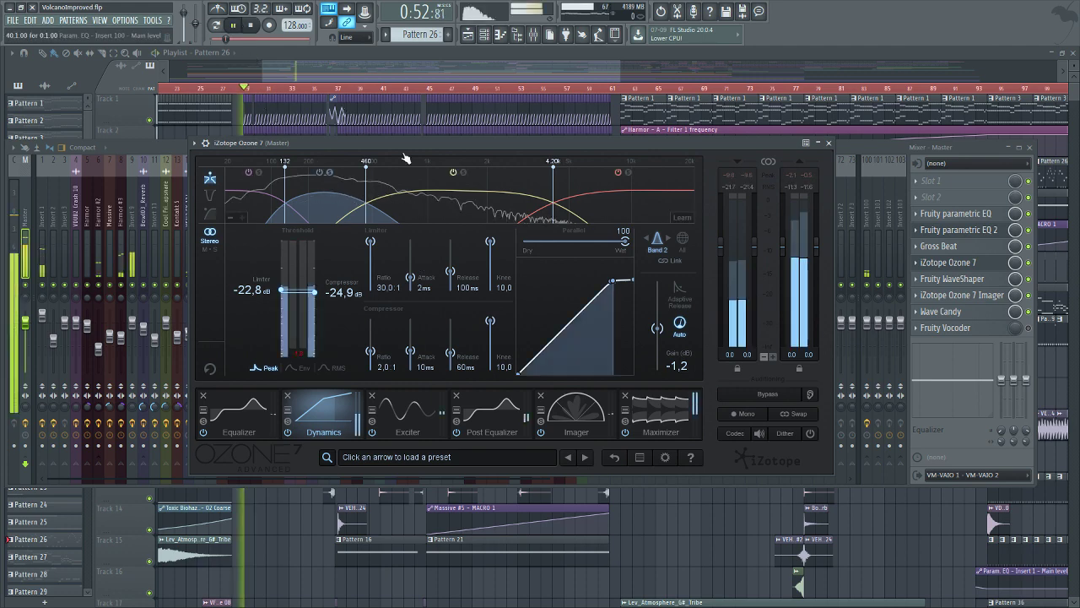
Listen to Dynamics Bands 3 and 4 during playback, stop the song and turn off Band 4's solo.
left_click(463, 176)
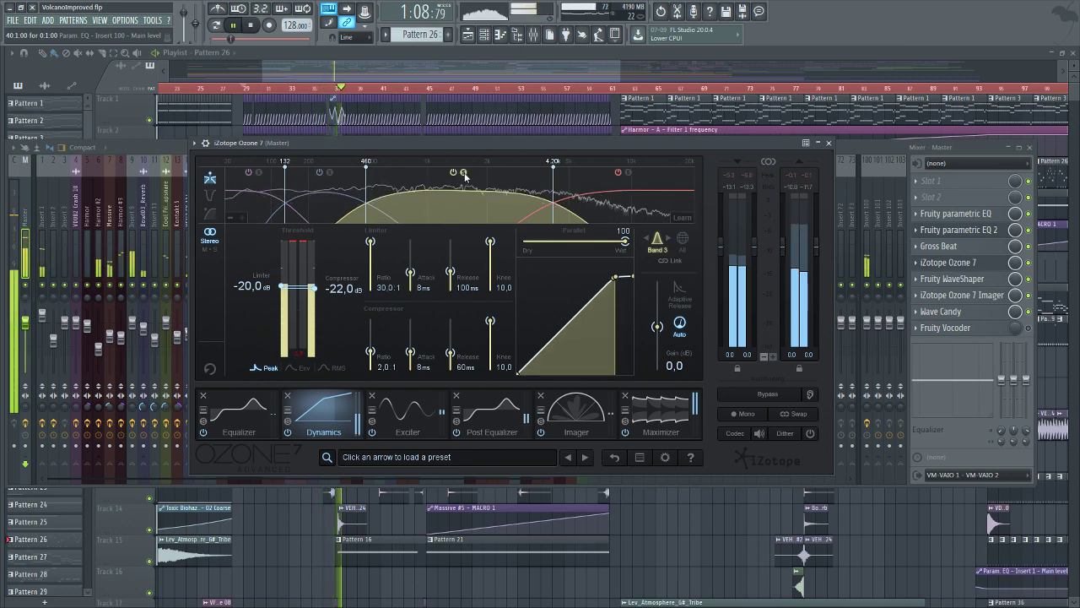
left_click(624, 195)
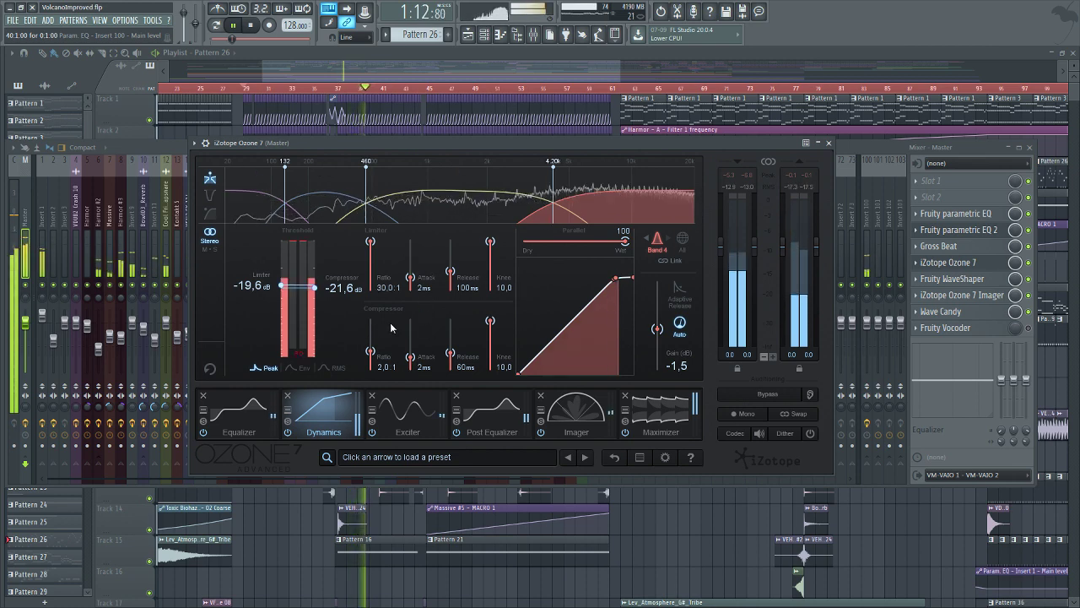
left_click(244, 88)
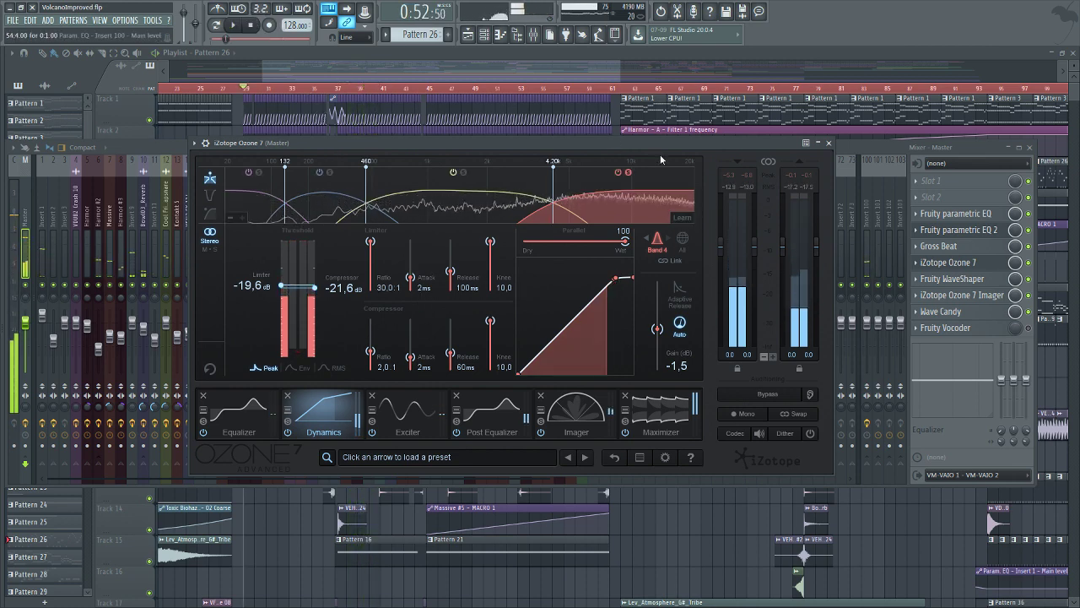
left_click(628, 172)
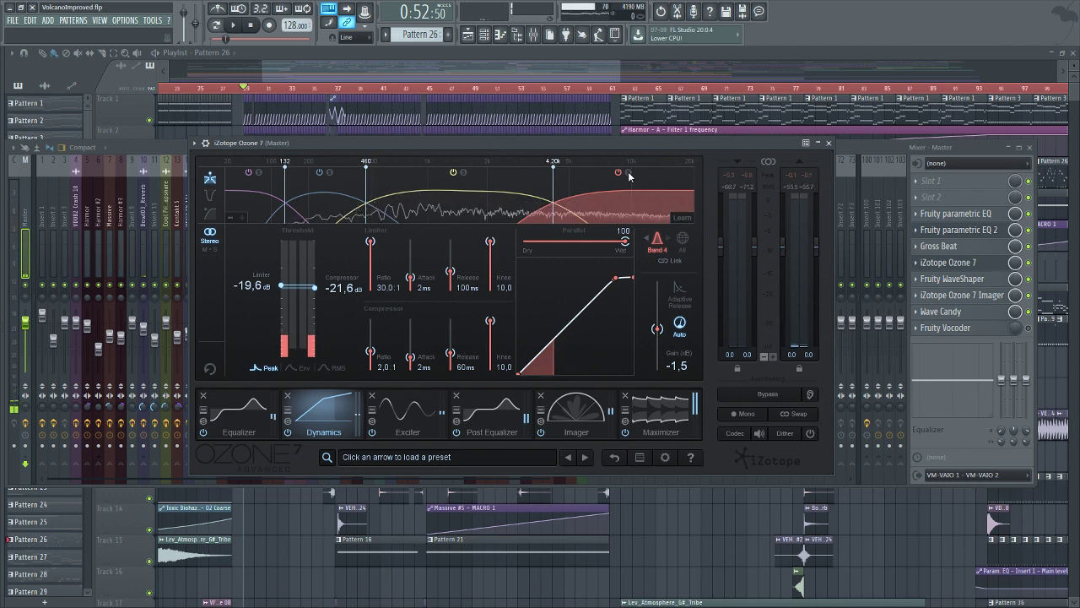
View Ozone 7's Exciter module, then the Mid and Side curves of its Post Equalizer.
left_click(407, 413)
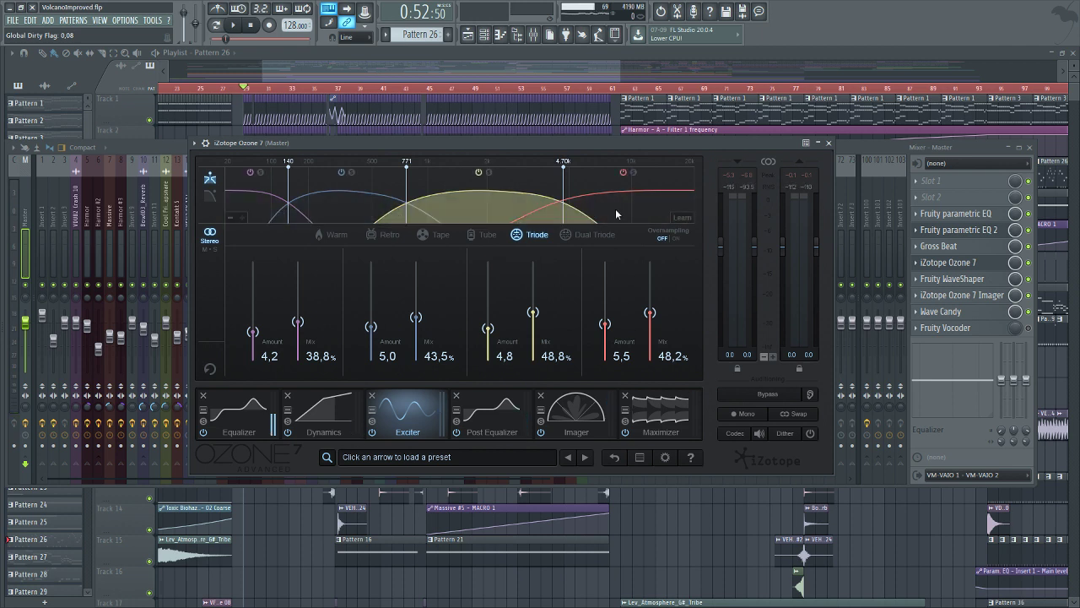
left_click(501, 421)
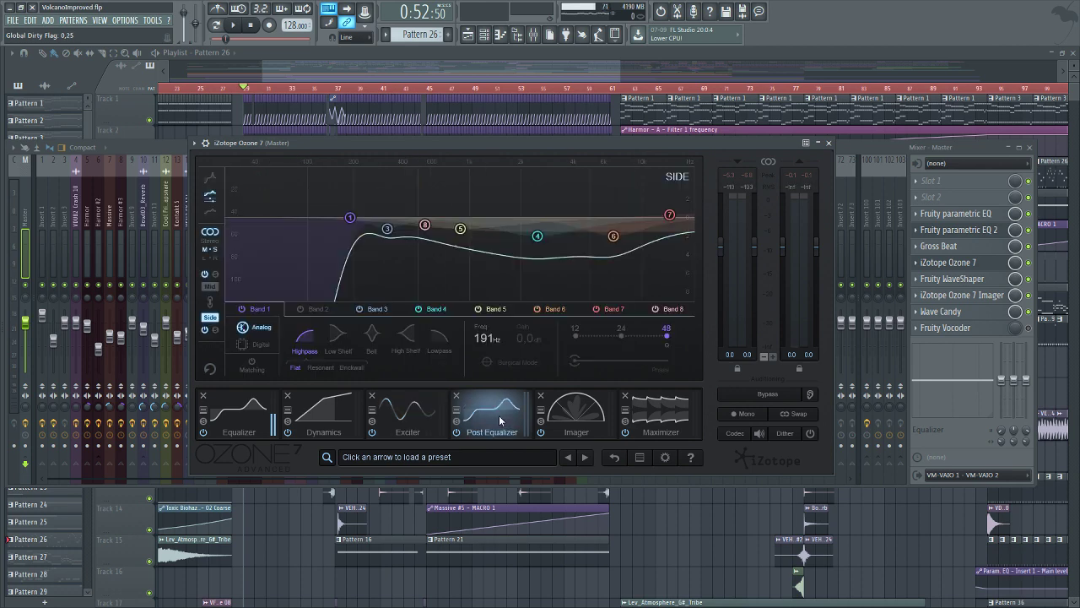
left_click(210, 286)
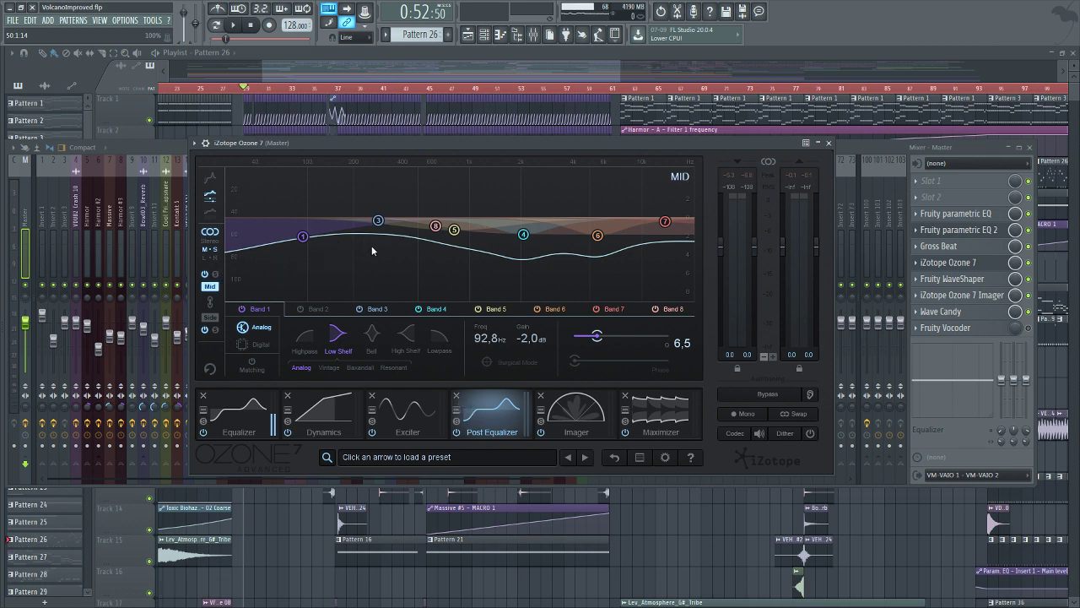
left_click(209, 318)
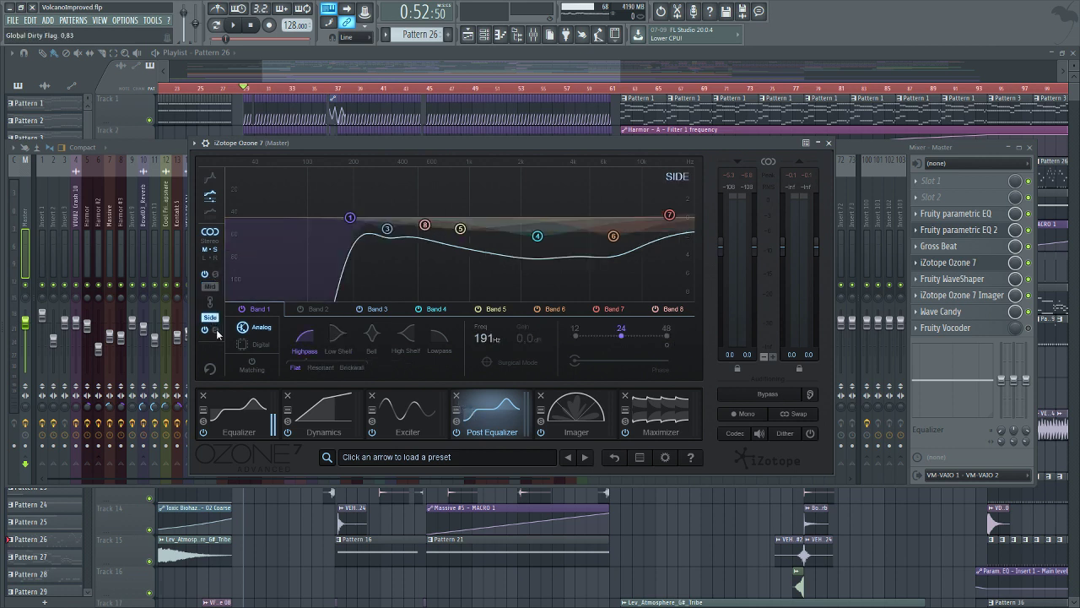
Solo the Post Equalizer's Side channel, play the song from bar 29 to hear it, then stop and return to the Mid curve.
left_click(215, 330)
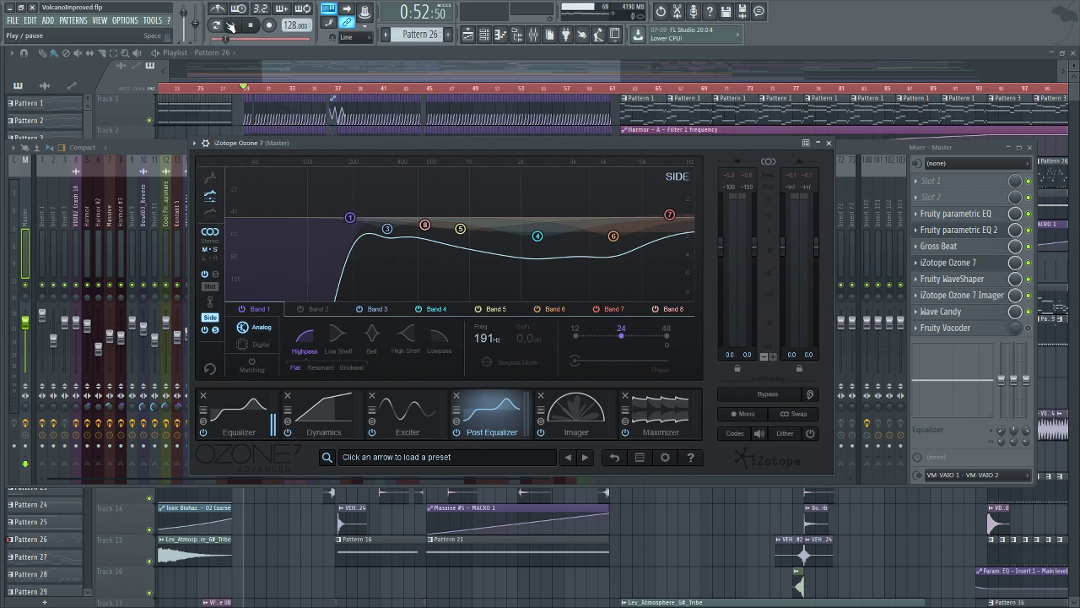
key("space")
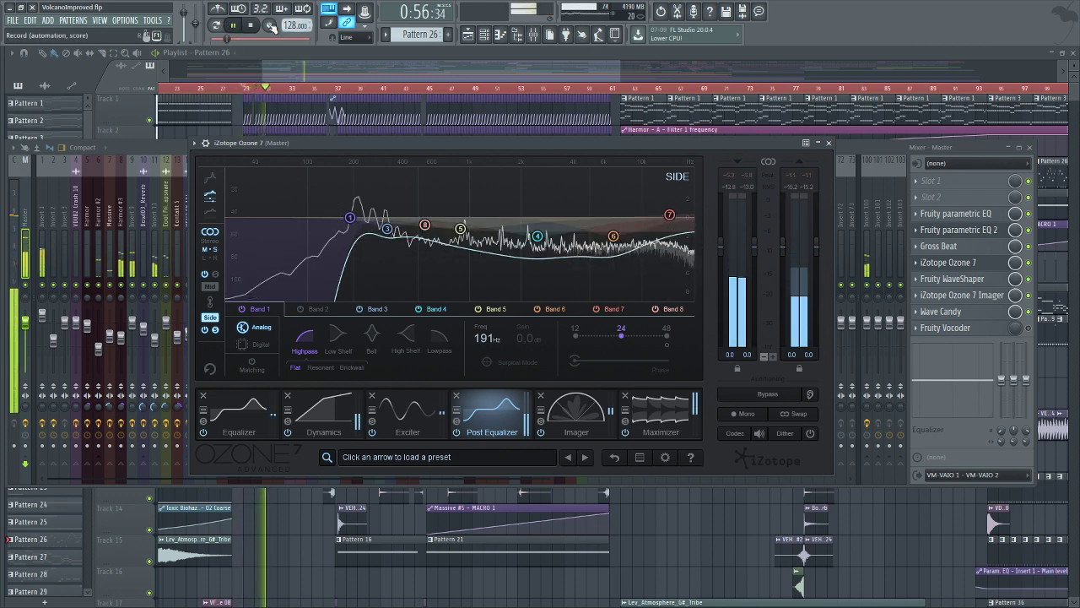
key("space")
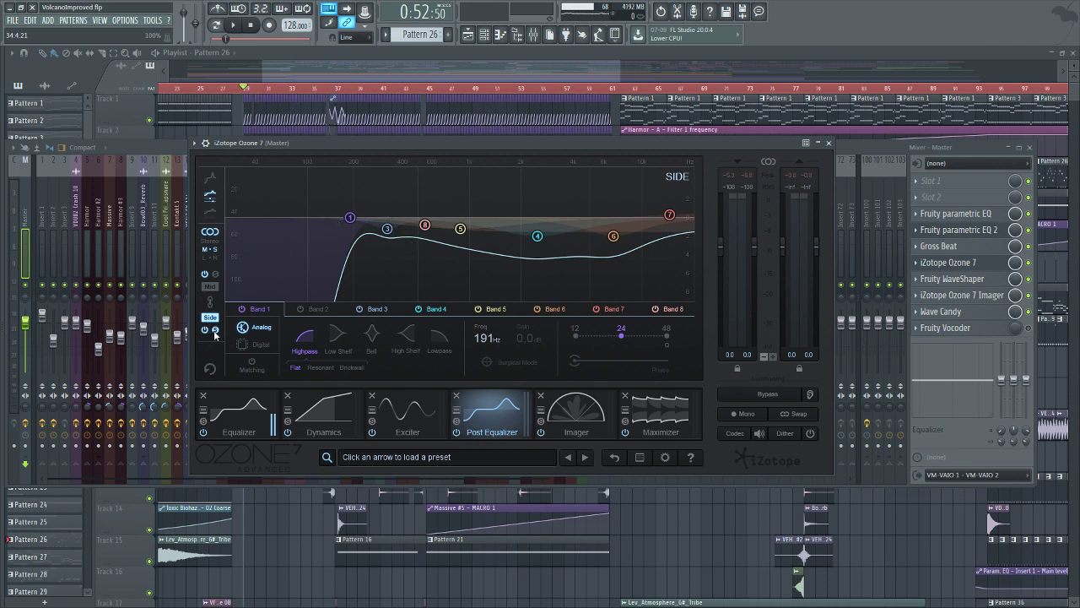
left_click(209, 286)
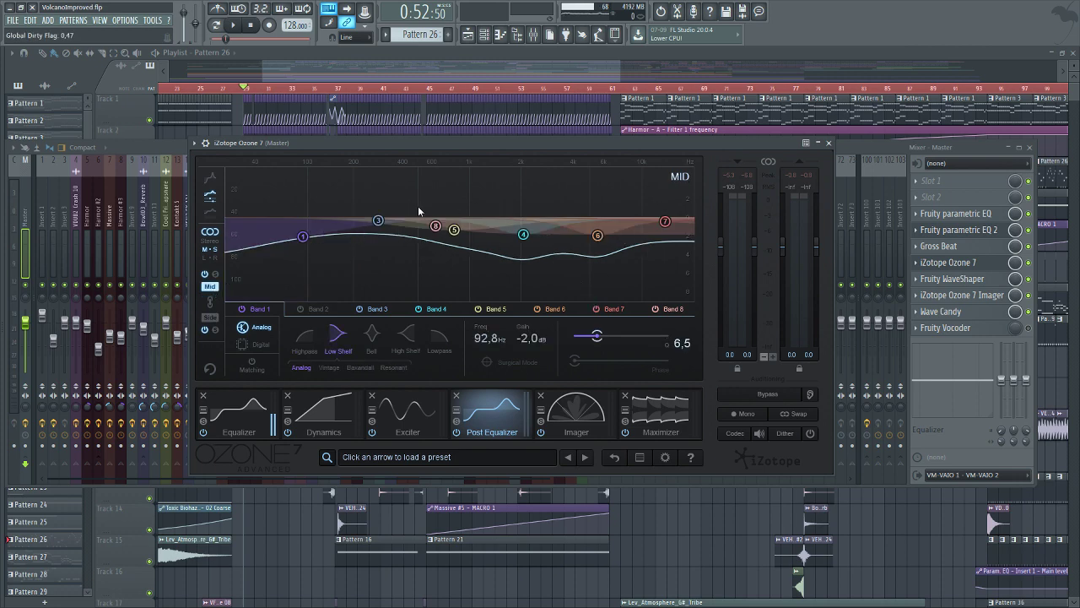
View Ozone 7's Maximizer alongside the Post Equalizer's Mid curve, ending on the Post Equalizer.
left_click(643, 427)
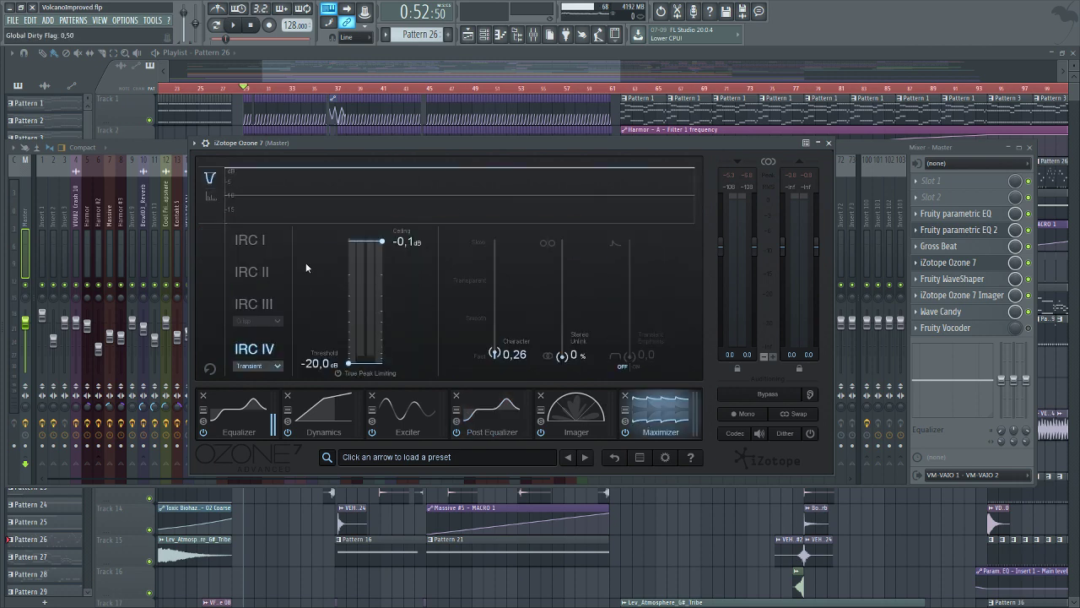
left_click(492, 412)
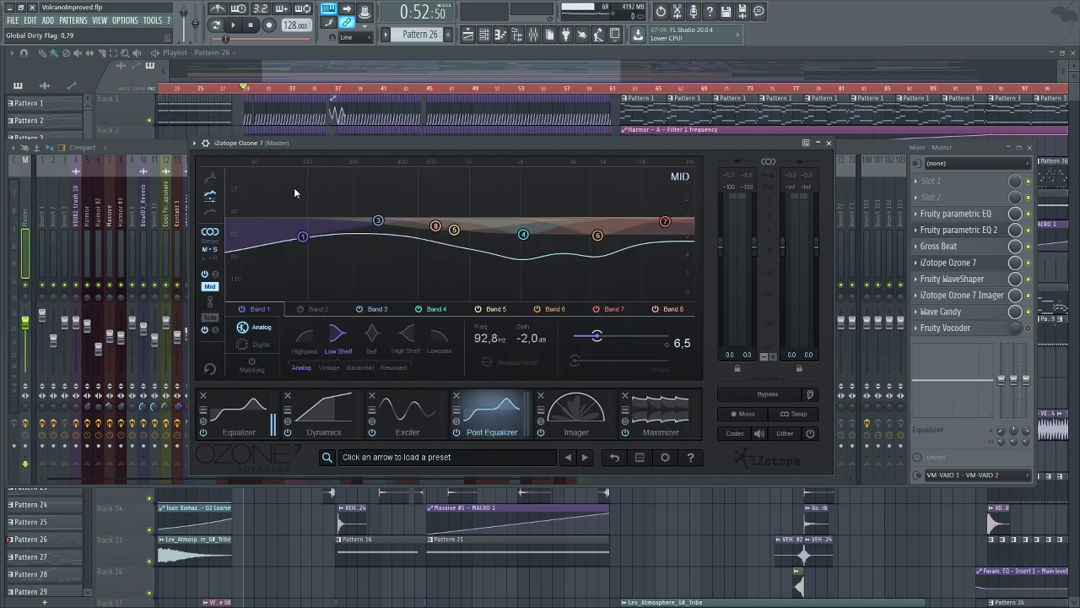
left_click(661, 413)
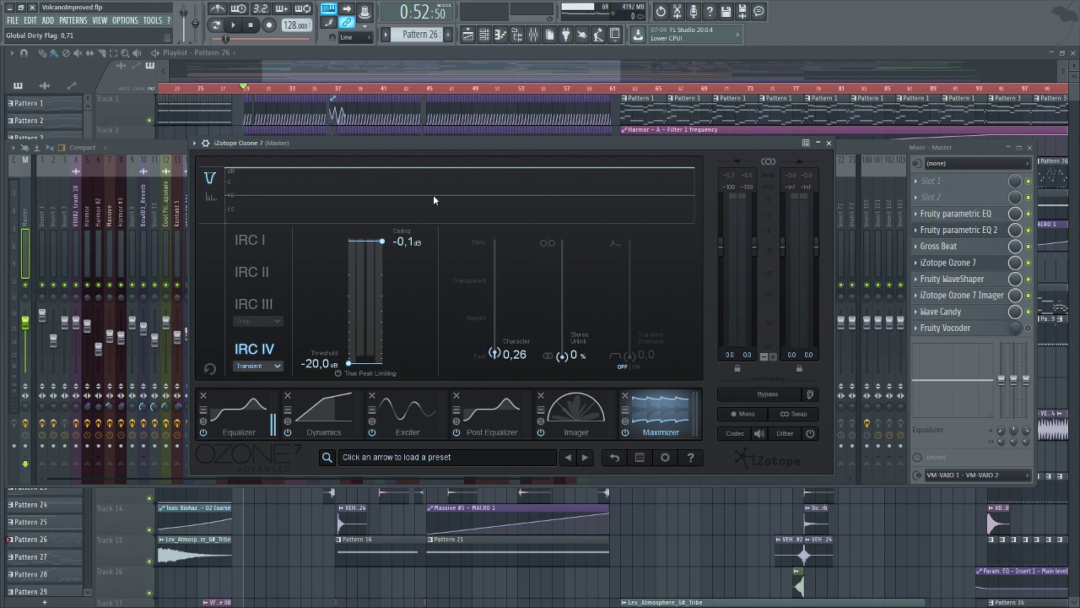
left_click(512, 410)
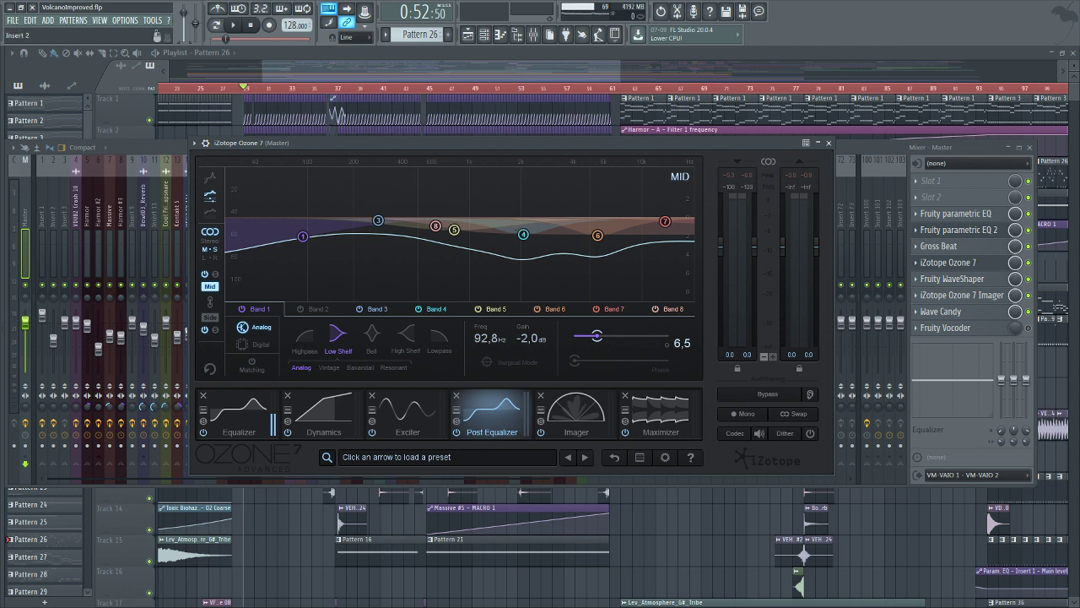
key("alt+F8")
key("alt+F8")
Play the song while viewing the Imager's stereo widths and the Maximizer, then check Dynamics and return to the Maximizer.
left_click(236, 27)
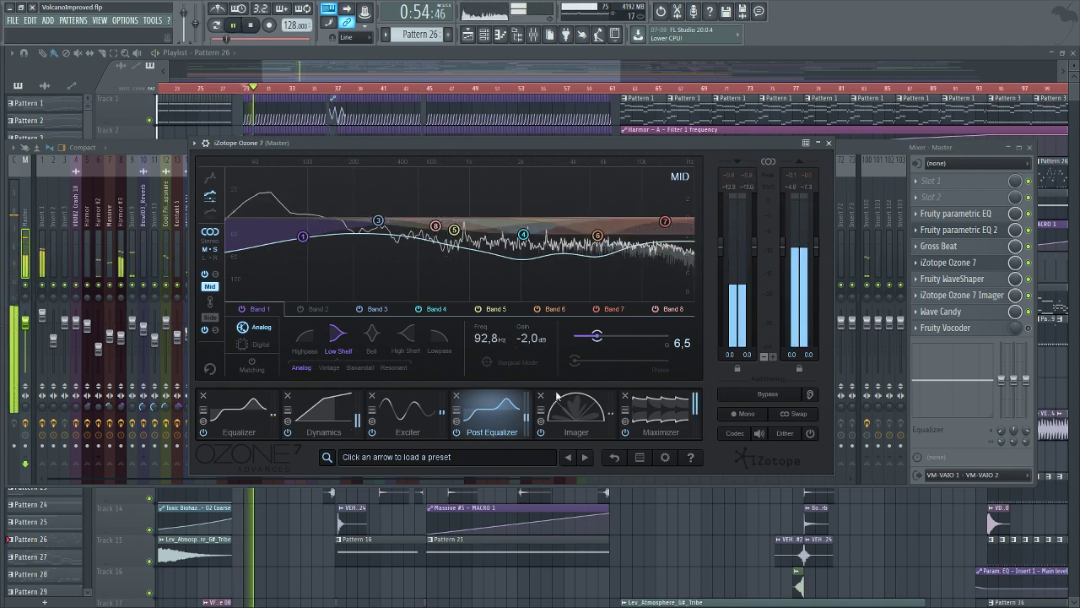
left_click(570, 418)
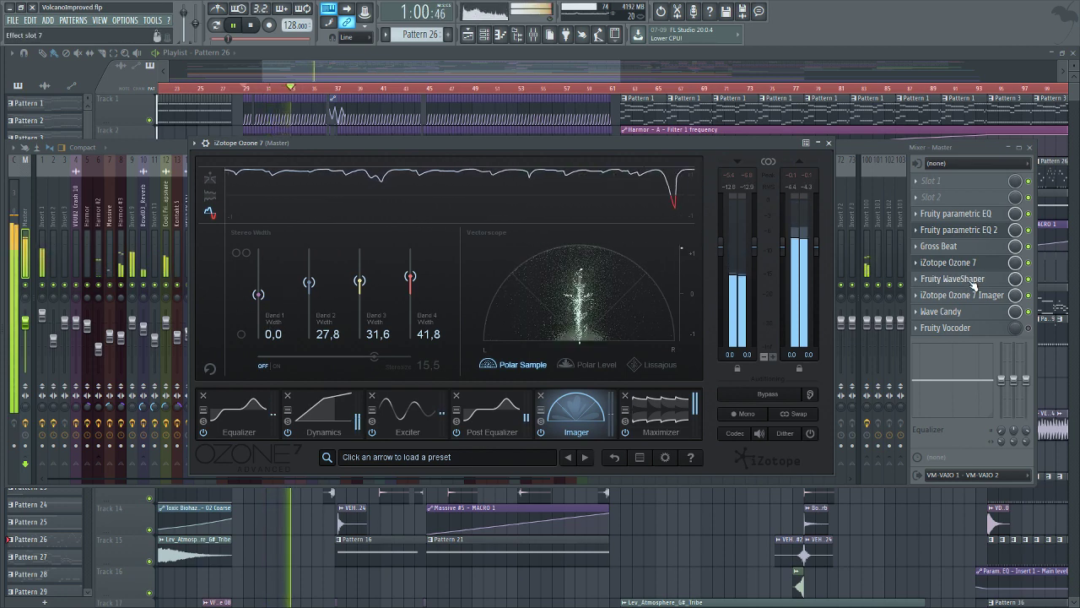
left_click(651, 412)
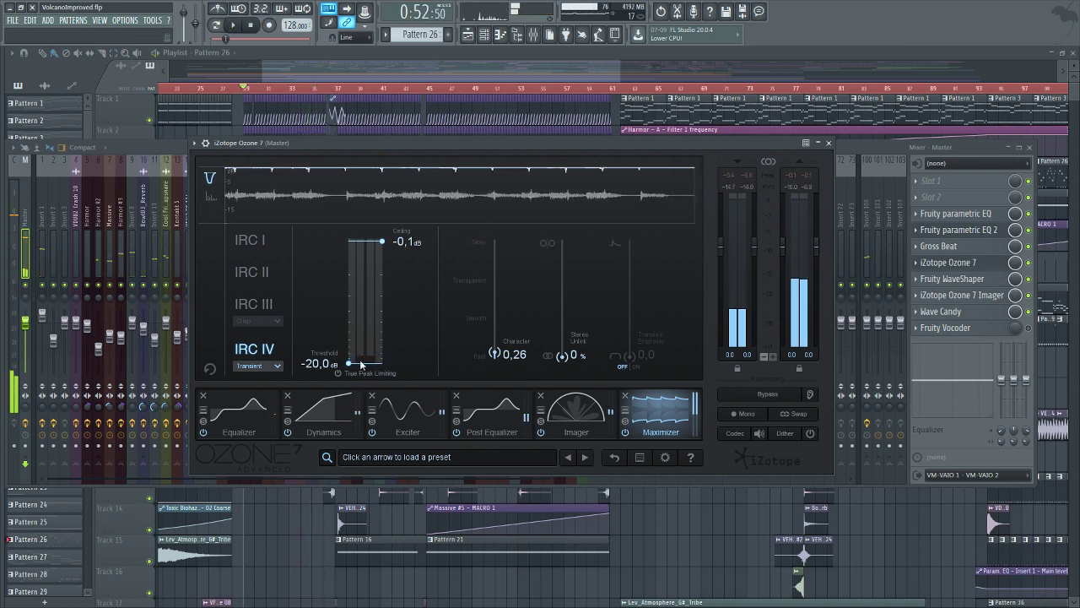
left_click(334, 410)
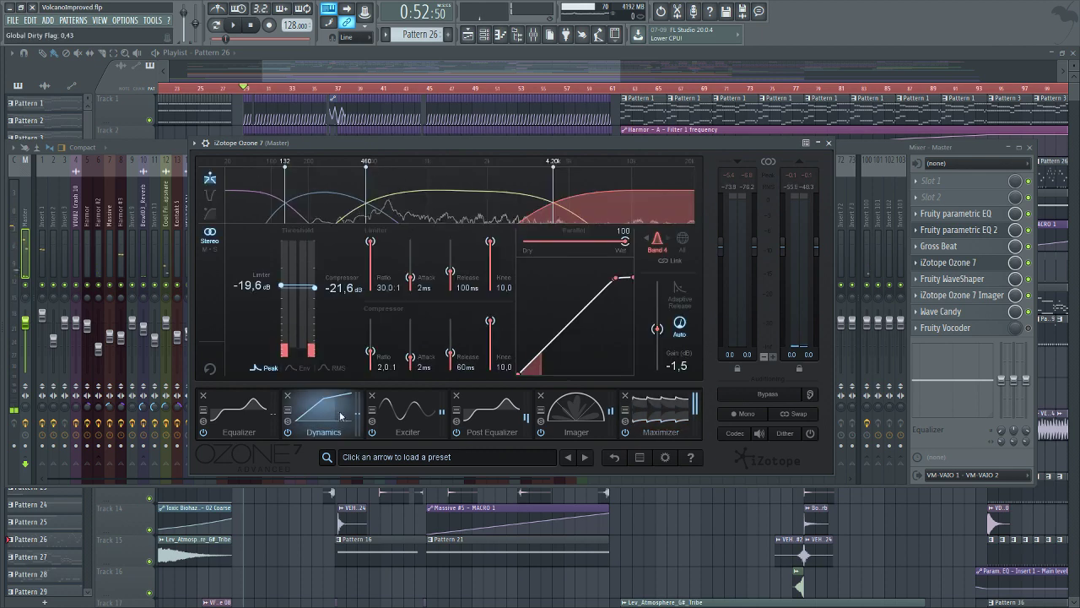
left_click(676, 419)
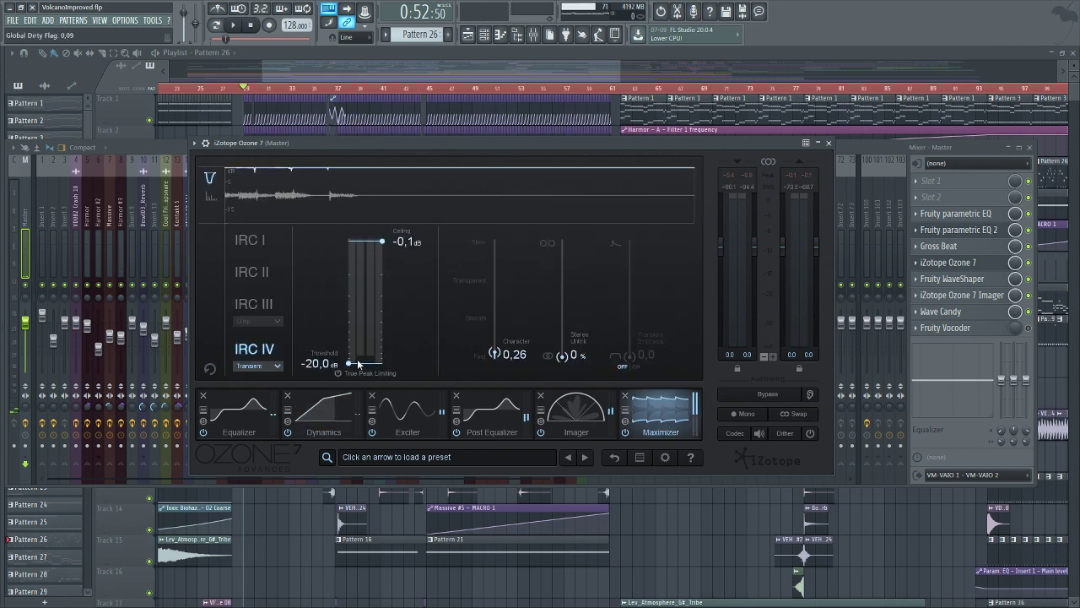
Bypass Ozone 7's Maximizer, play the song, re-enable the module during playback to compare the loudness, and stop.
left_click(626, 431)
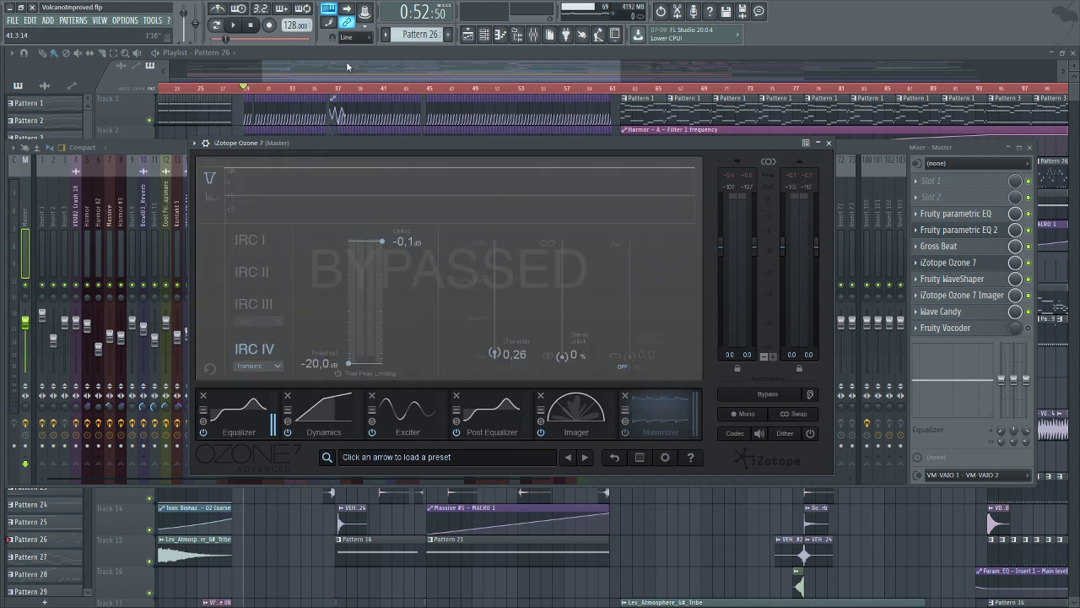
left_click(237, 27)
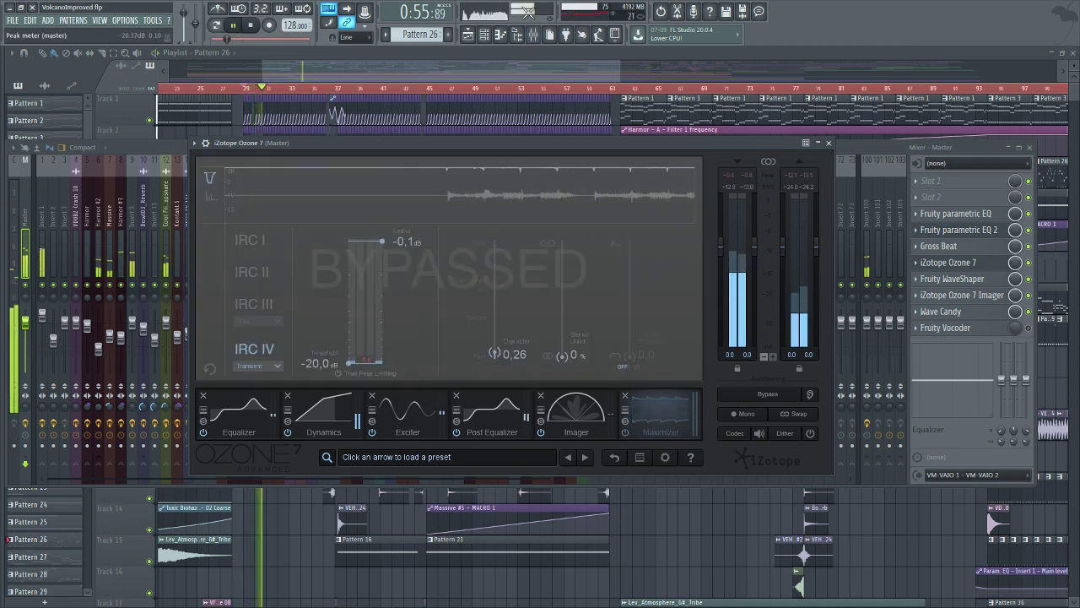
left_click(626, 431)
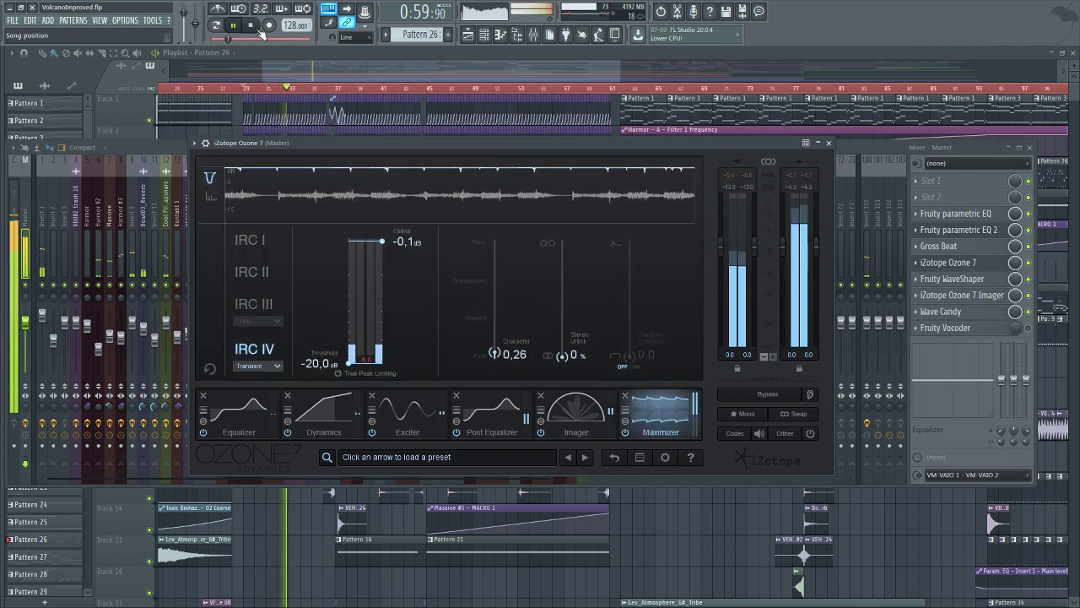
key("space")
Open the Master track's Fruity WaveShaper and compare the playing song with the effect disabled and re-enabled.
left_click(979, 280)
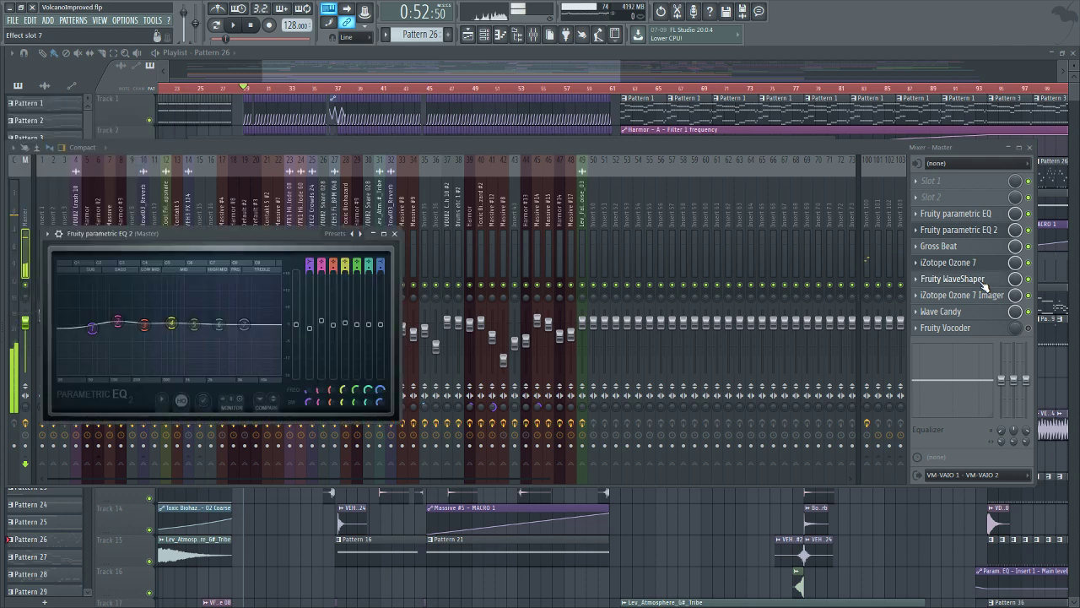
left_click(983, 283)
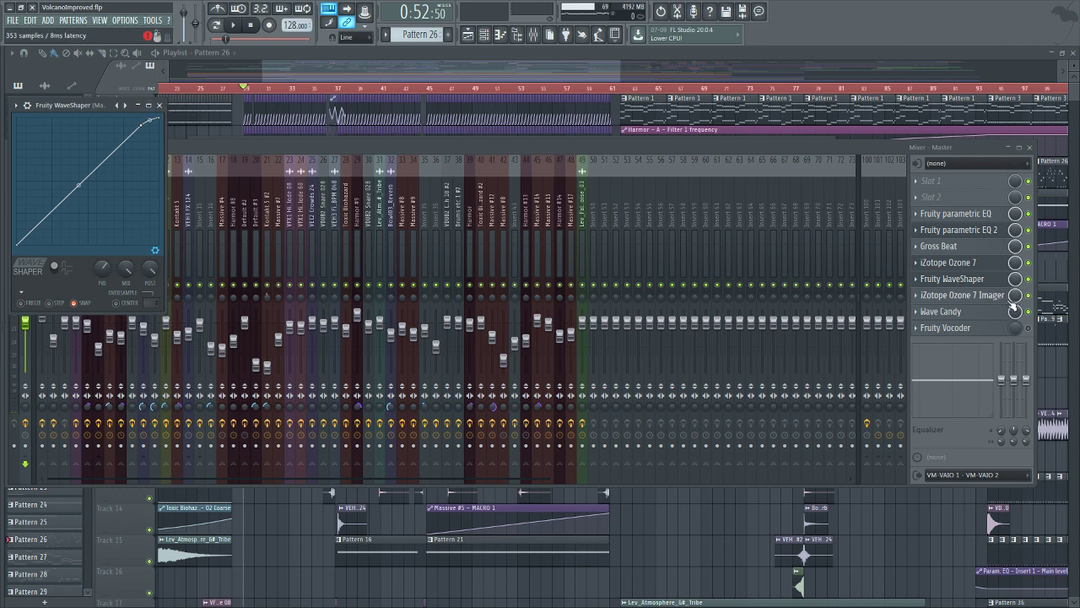
left_click(1028, 278)
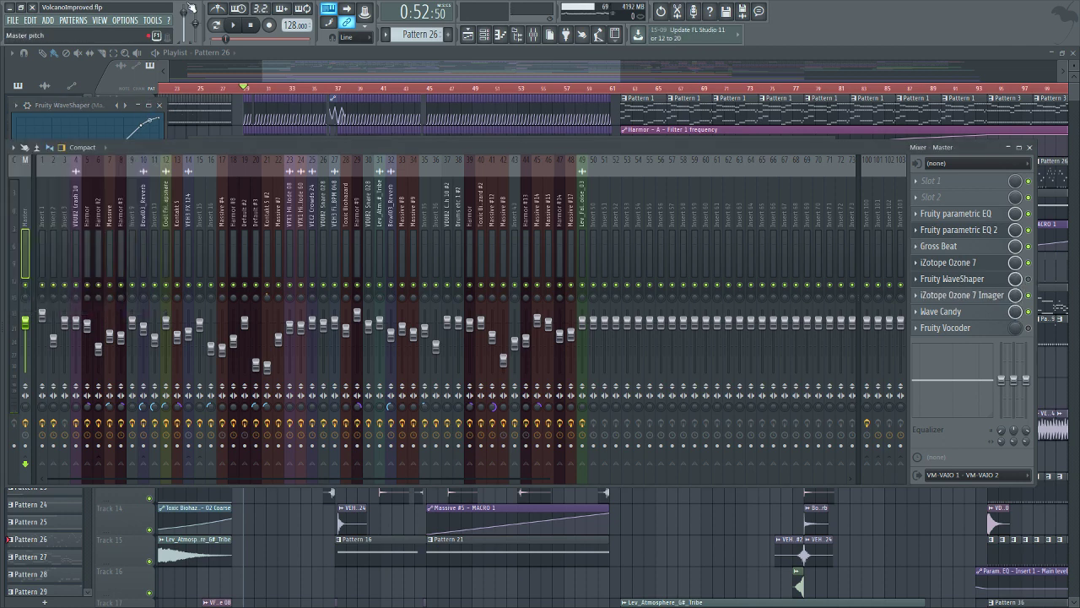
left_click(240, 25)
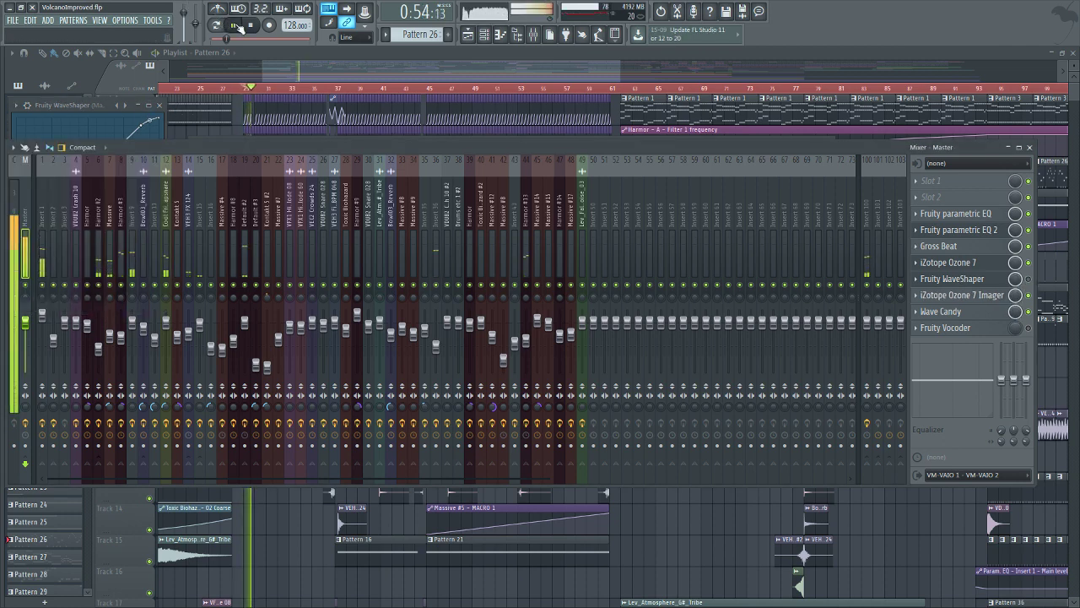
left_click(95, 105)
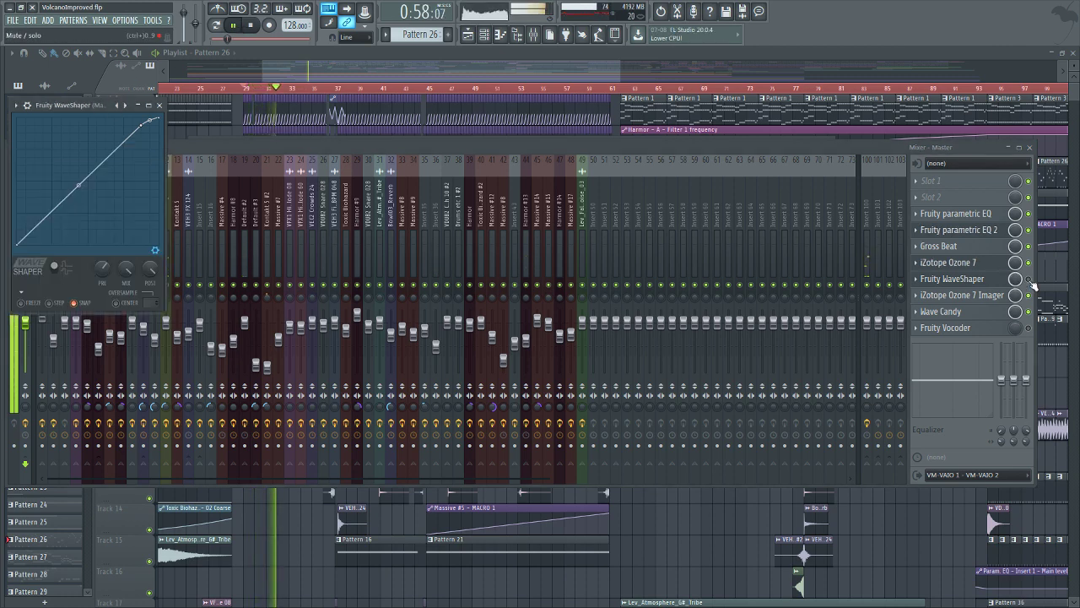
left_click(1028, 279)
left_click(96, 106)
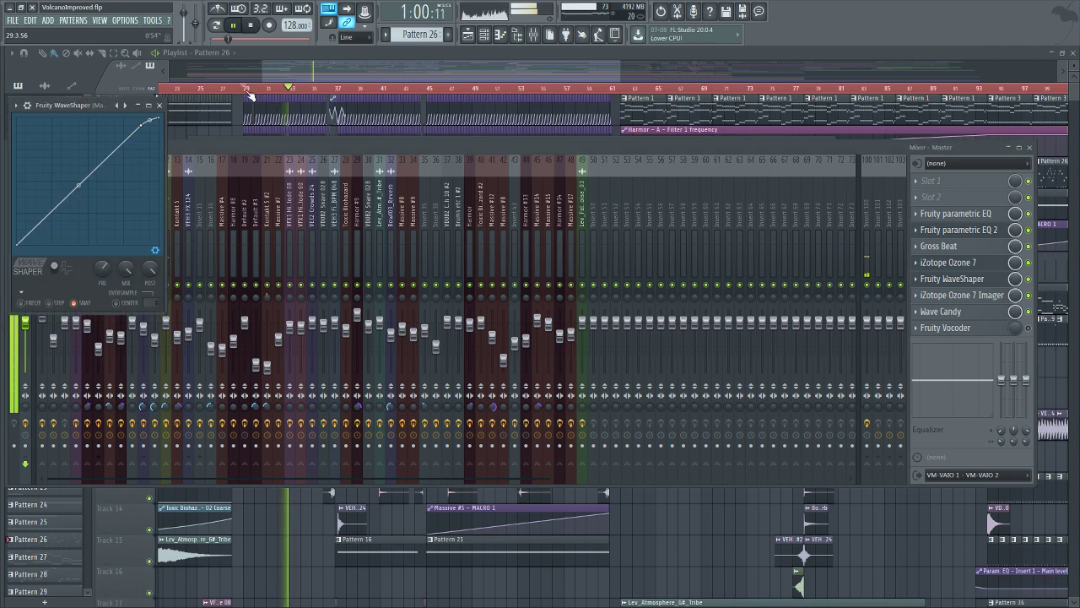
left_click(232, 25)
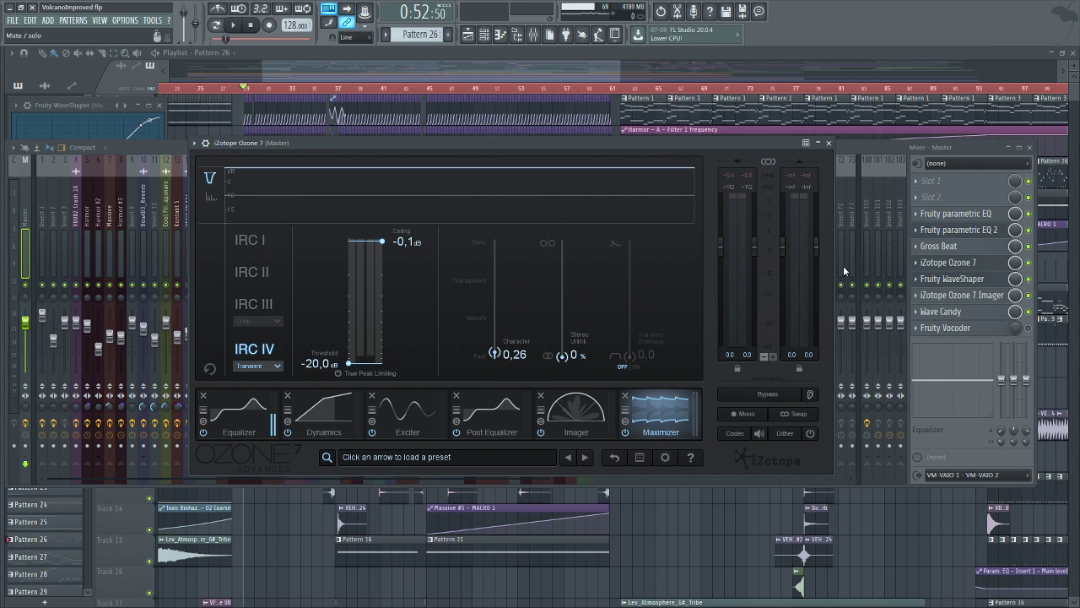
Play the song with the WaveShaper curve in view, examine the Ozone 7 Imager's vectorscope and stop playback.
left_click(962, 294)
left_click(952, 278)
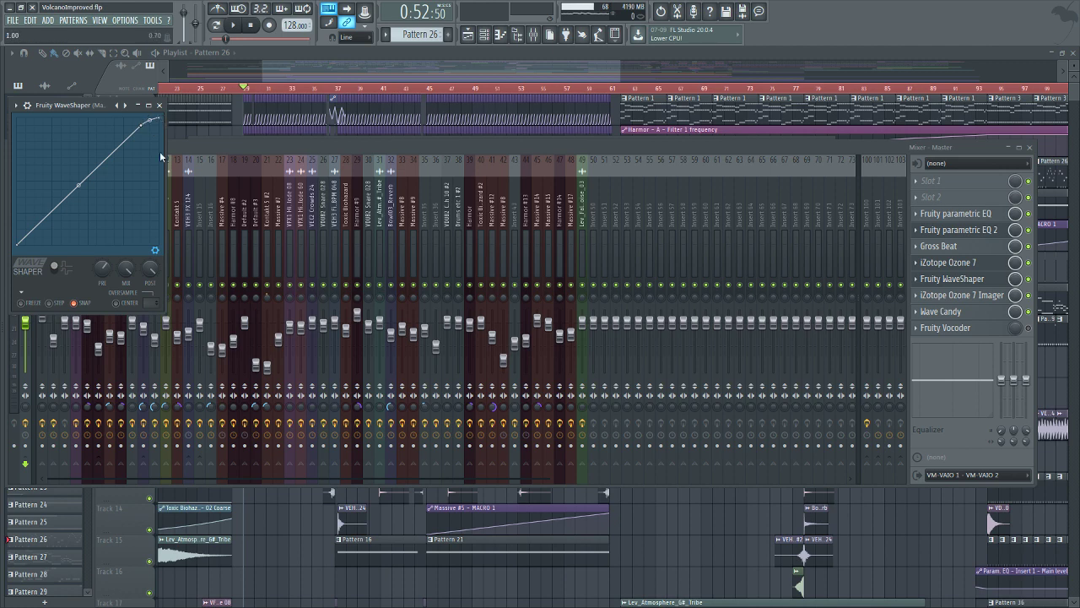
left_click(233, 25)
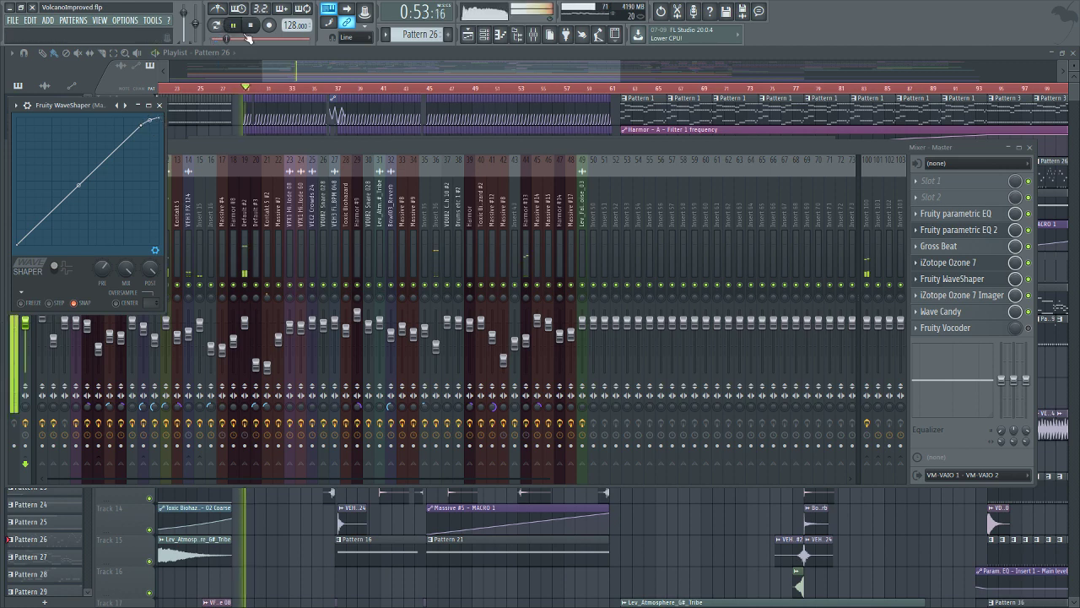
left_click(960, 296)
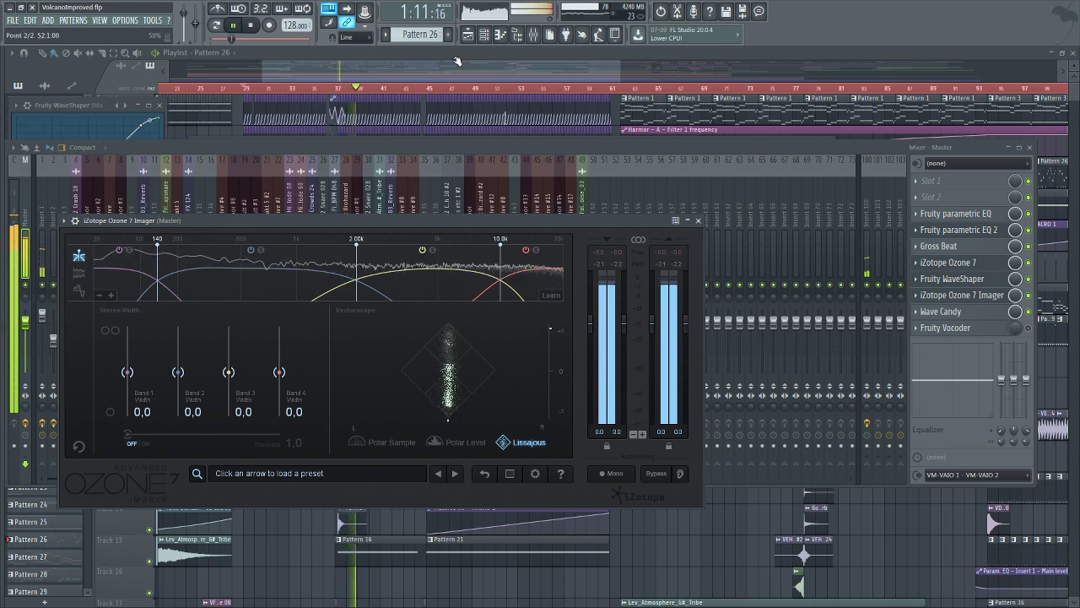
key("space")
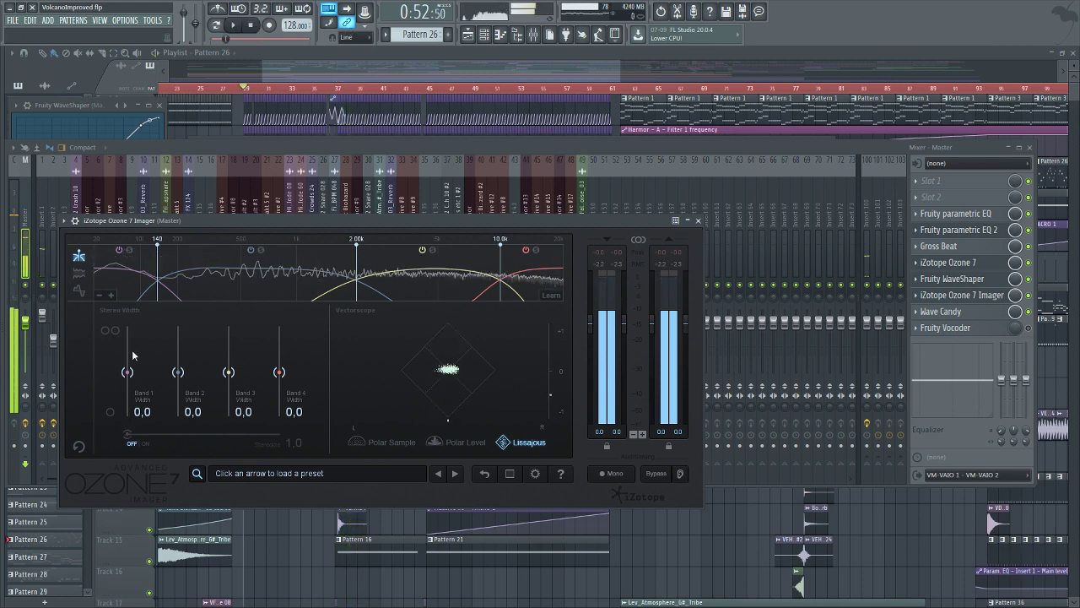
Open Wave Candy on the Master track and play the song briefly to watch its oscilloscope.
left_click(962, 312)
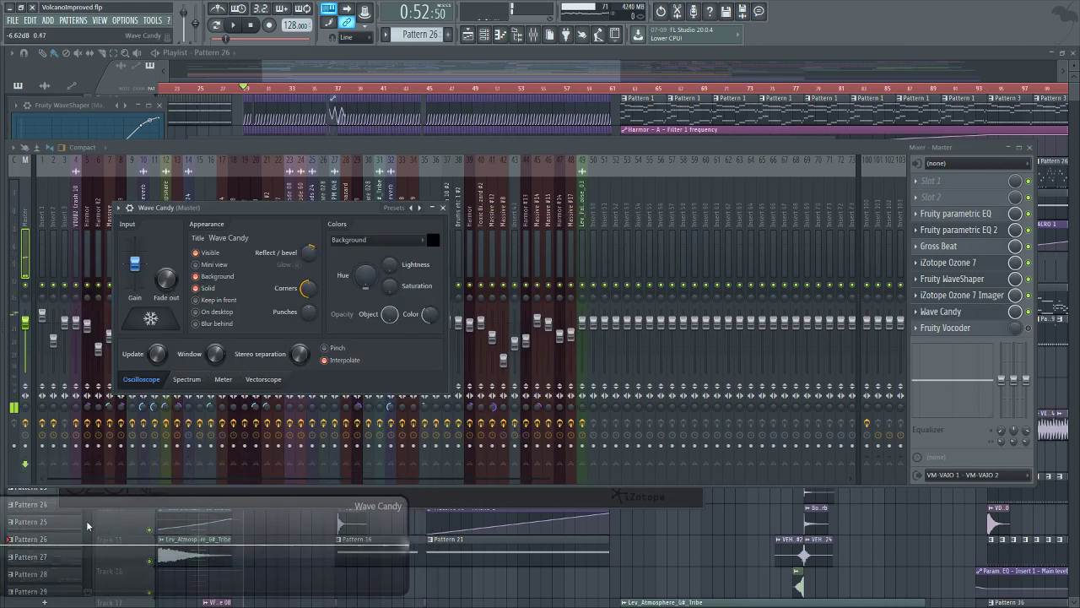
left_click(242, 25)
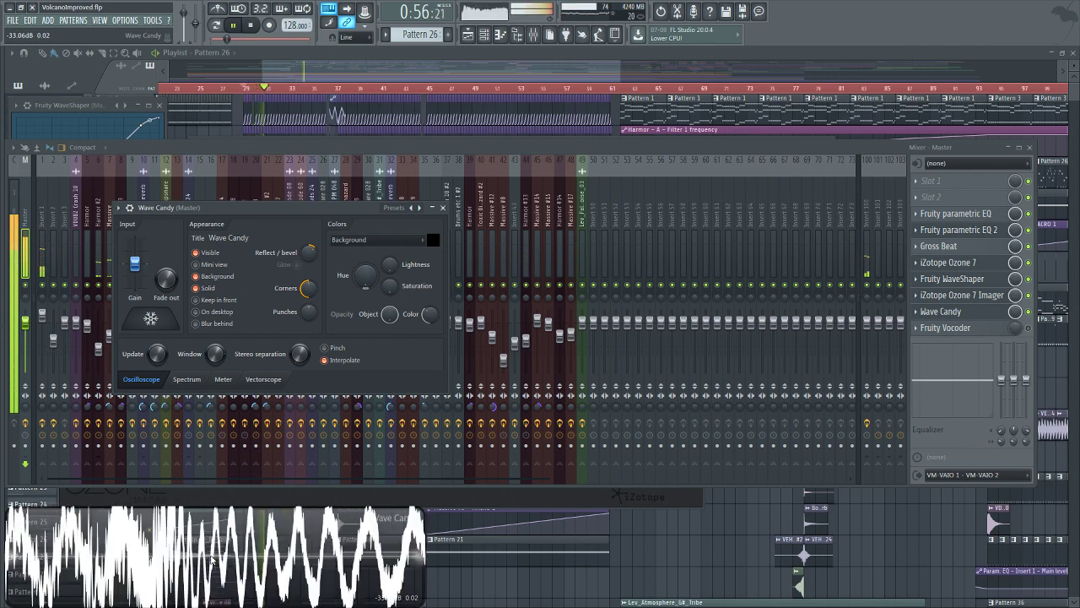
key("space")
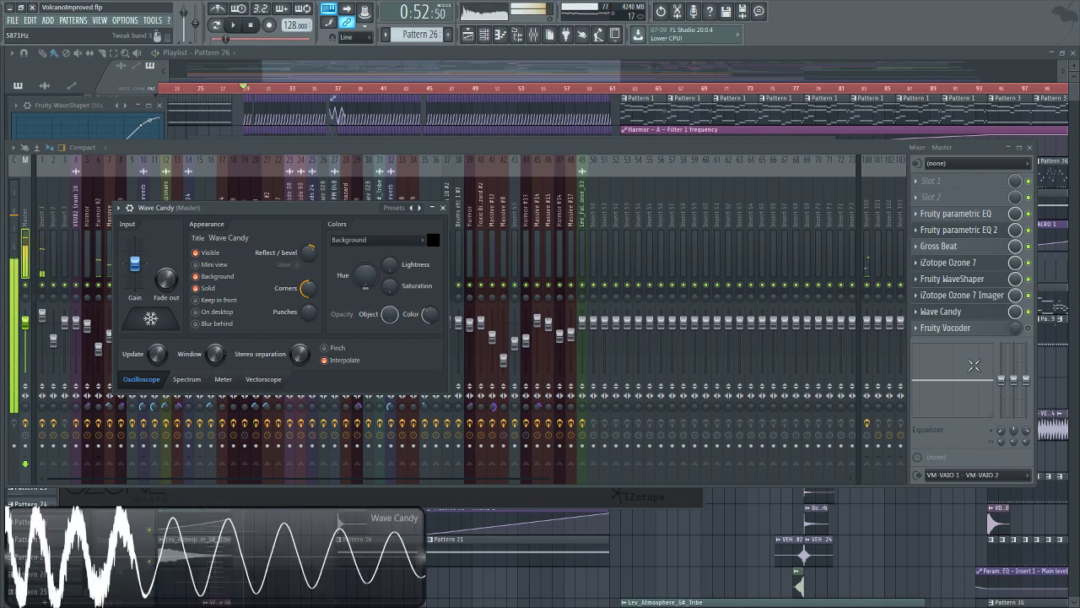
View the Master track's Fruity Vocoder settings and close its window.
left_click(971, 327)
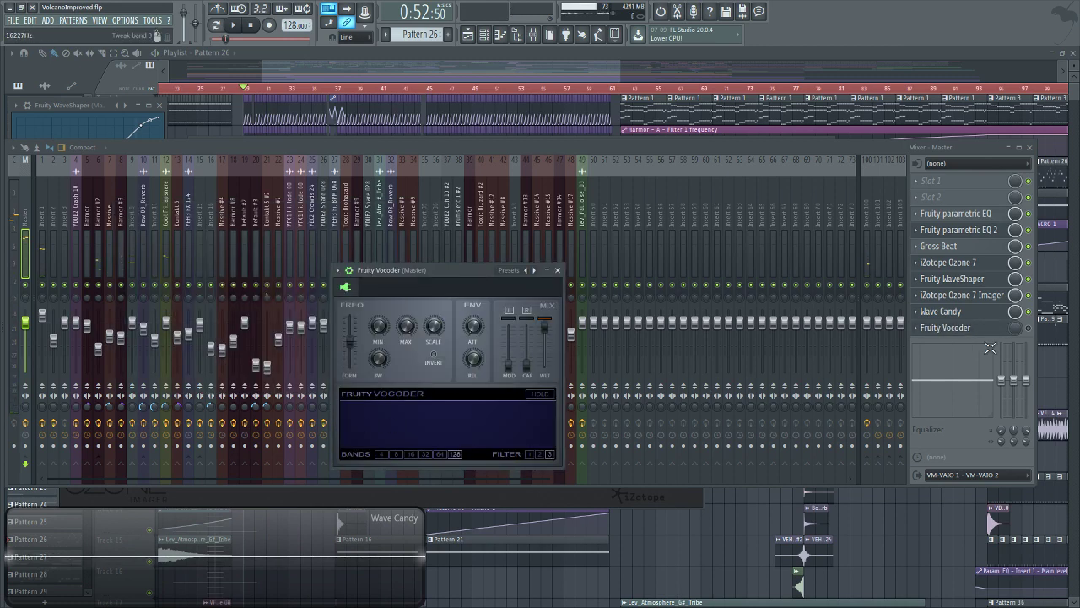
left_click(943, 328)
left_click(943, 327)
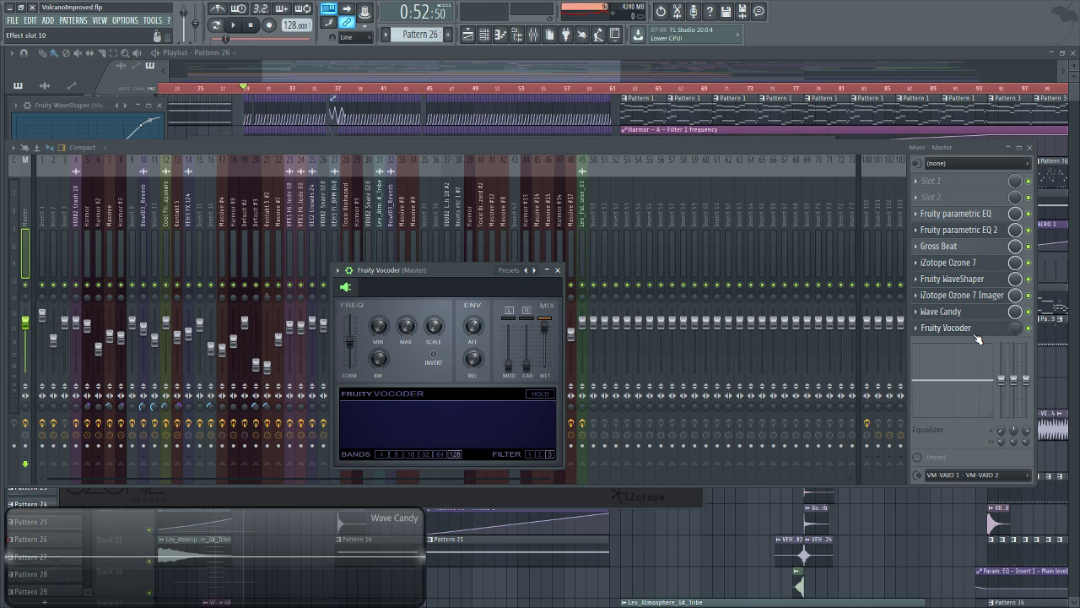
key("Escape")
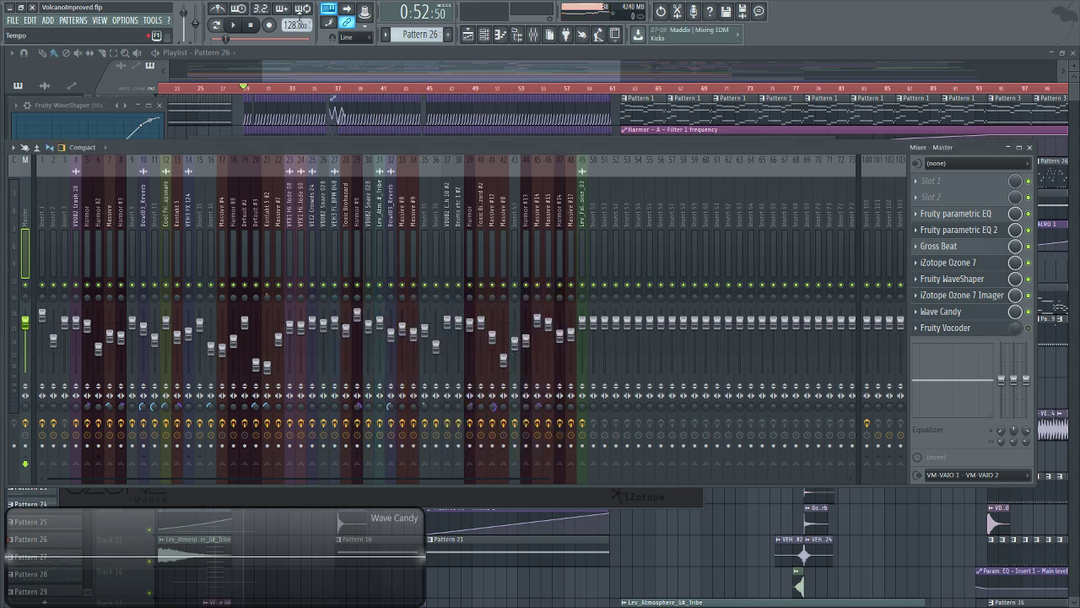
Play the song from bar 29, hide the mixer to view the playlist, and bring the mixer back during playback.
left_click(235, 25)
left_click(535, 34)
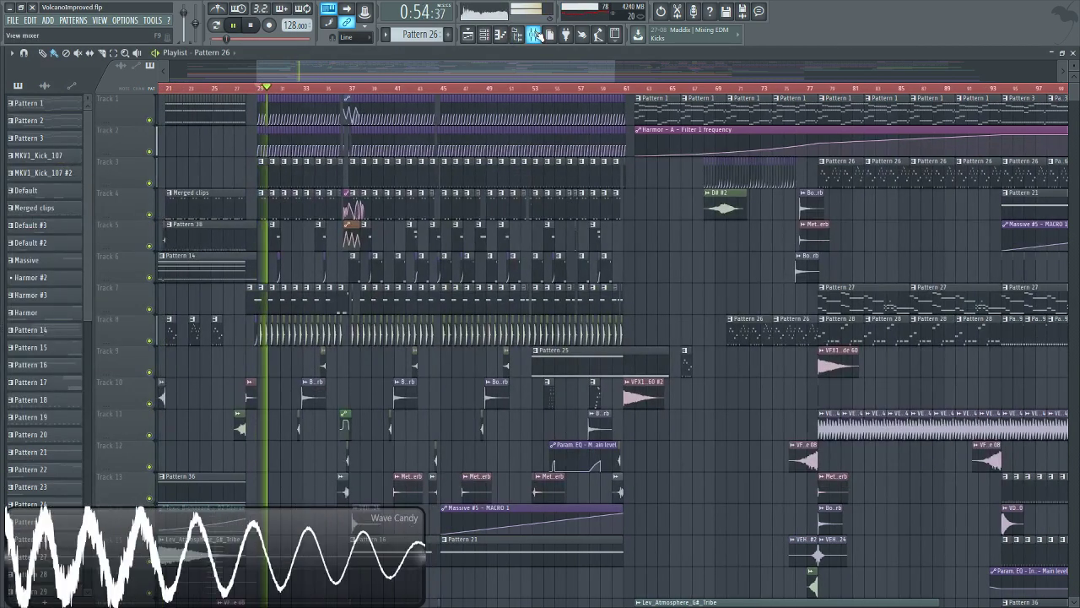
left_click(535, 34)
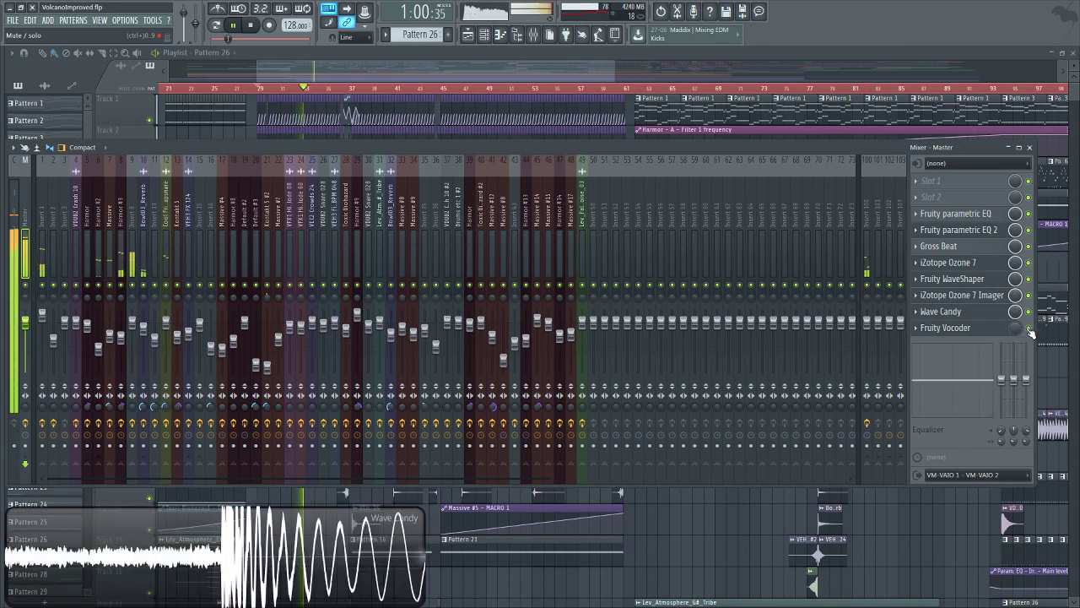
Open the Master track's Fruity Vocoder during playback to examine its display, and disable its effect slot.
left_click(989, 332)
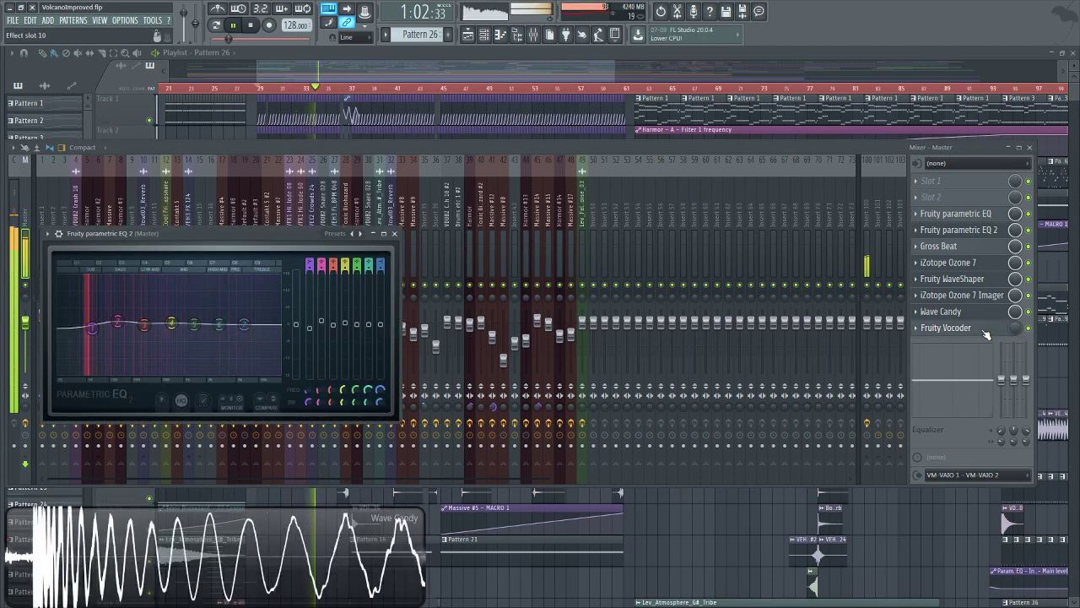
left_click(985, 331)
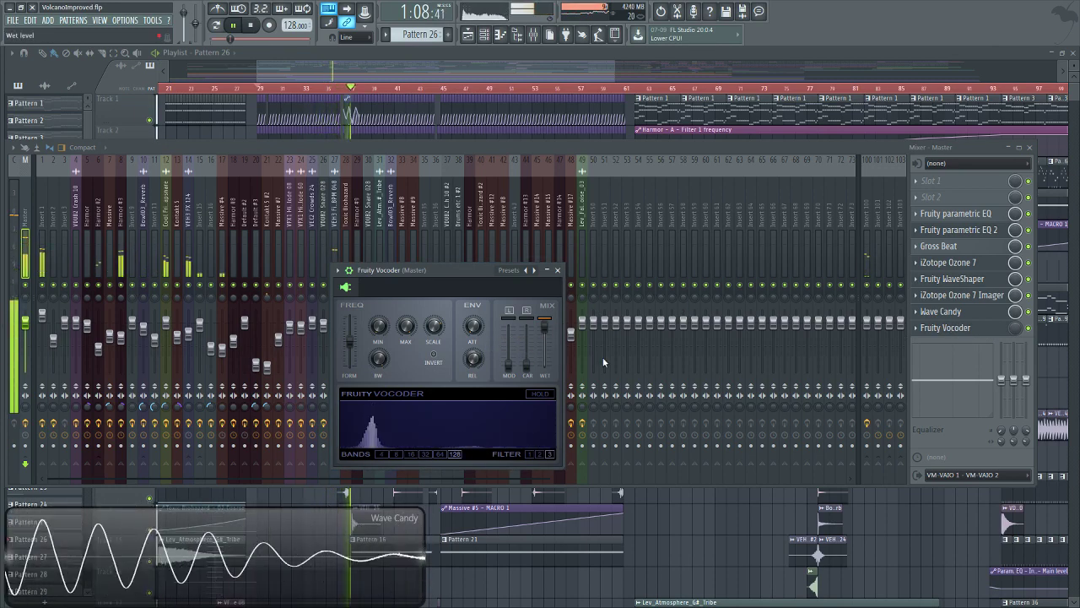
left_click(1028, 327)
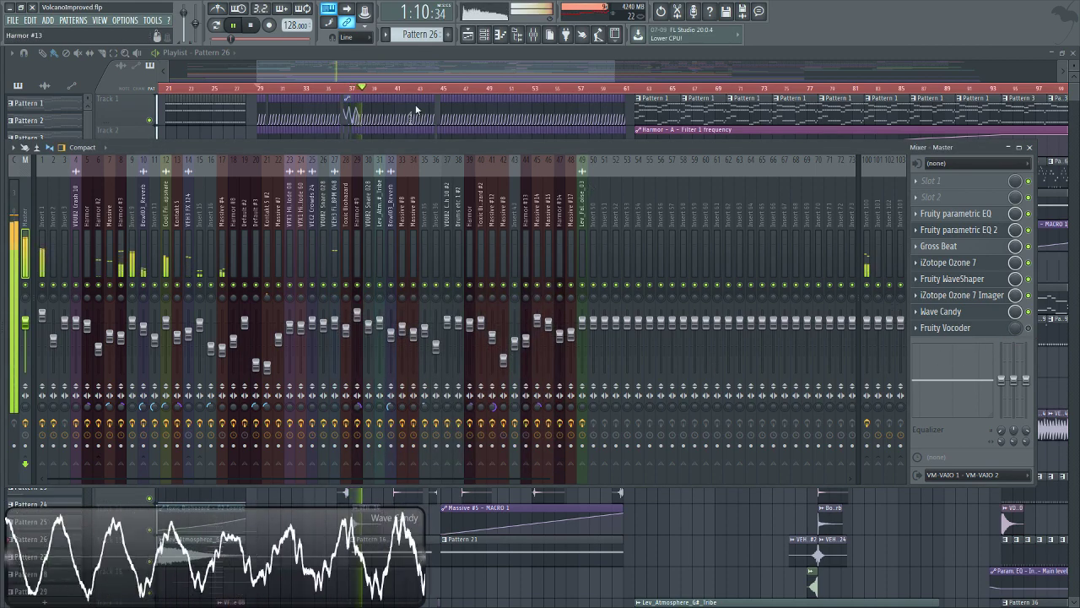
Hide the mixer, follow the playing arrangement across the playlist, and stop playback.
key("F9")
scroll(483, 72, "right", 5)
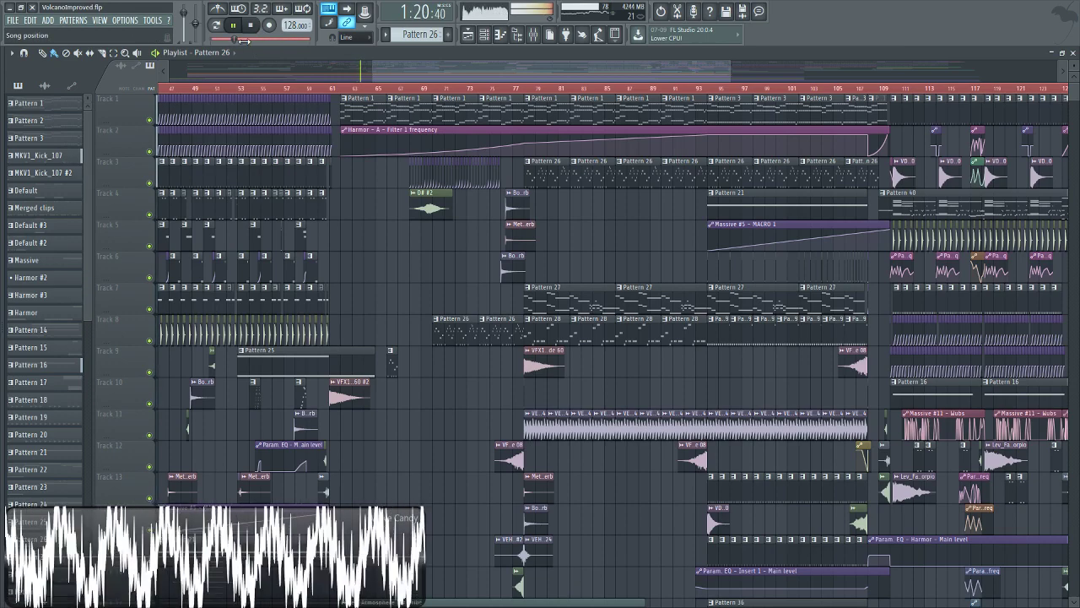
left_click_drag(446, 73, 394, 70)
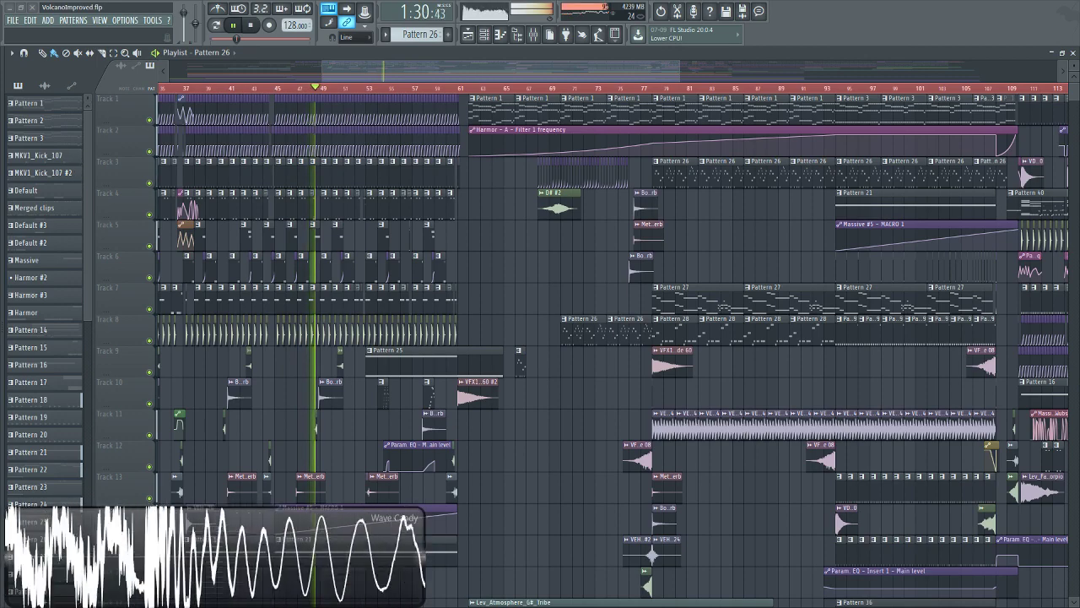
left_click(253, 25)
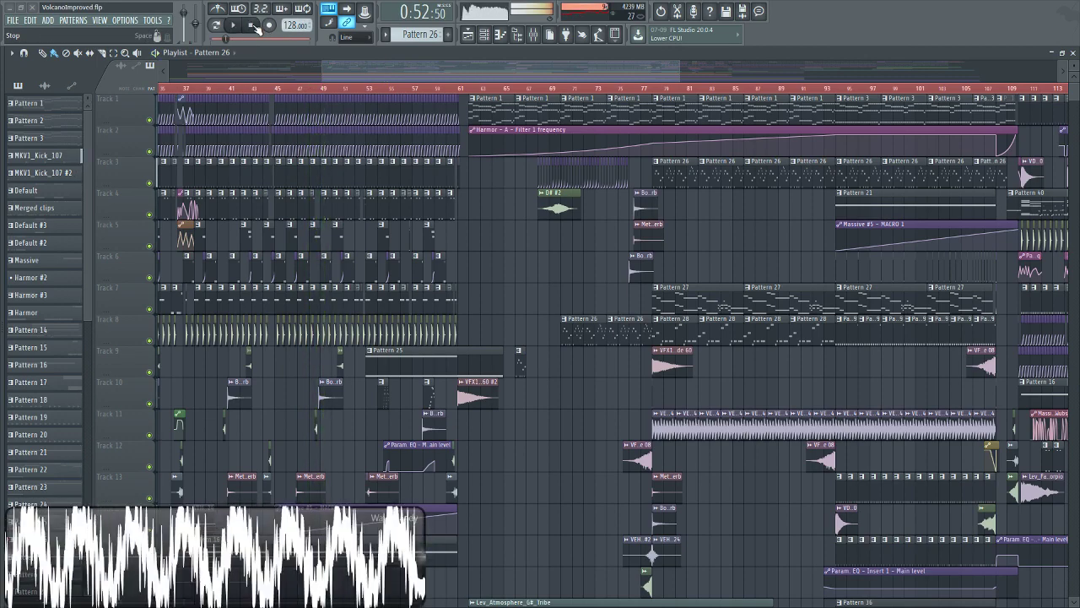
Move the song position to bar 109, look over the Master chain in the mixer, and reposition to bar 61.
left_click_drag(412, 65, 542, 80)
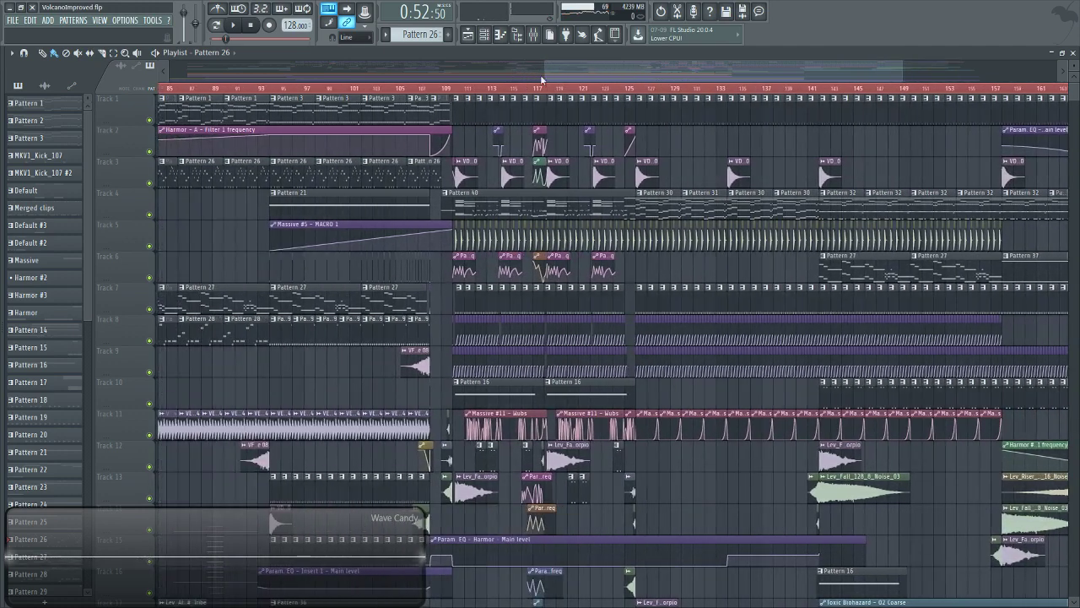
left_click_drag(454, 91, 572, 92)
mouse_move(254, 90)
left_mouse_down()
mouse_move(217, 89)
mouse_move(256, 96)
left_mouse_up()
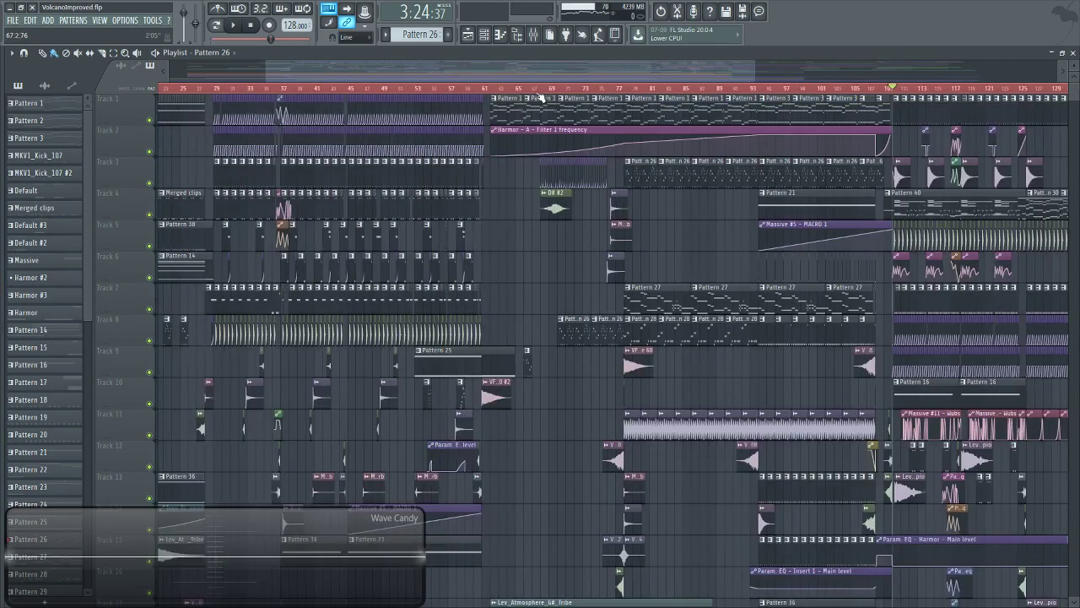
left_click(533, 35)
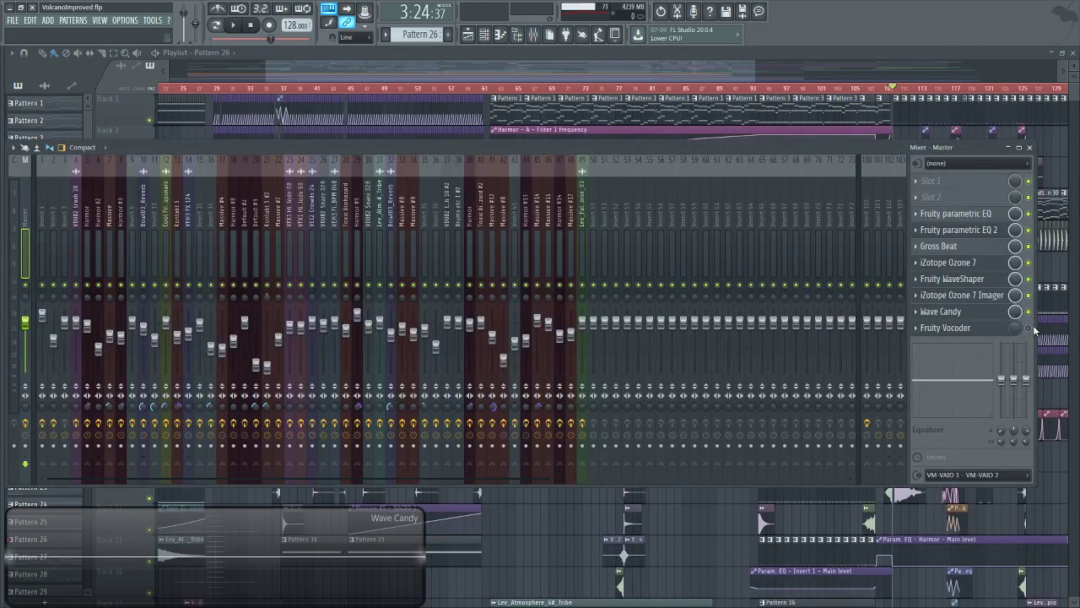
left_click(493, 89)
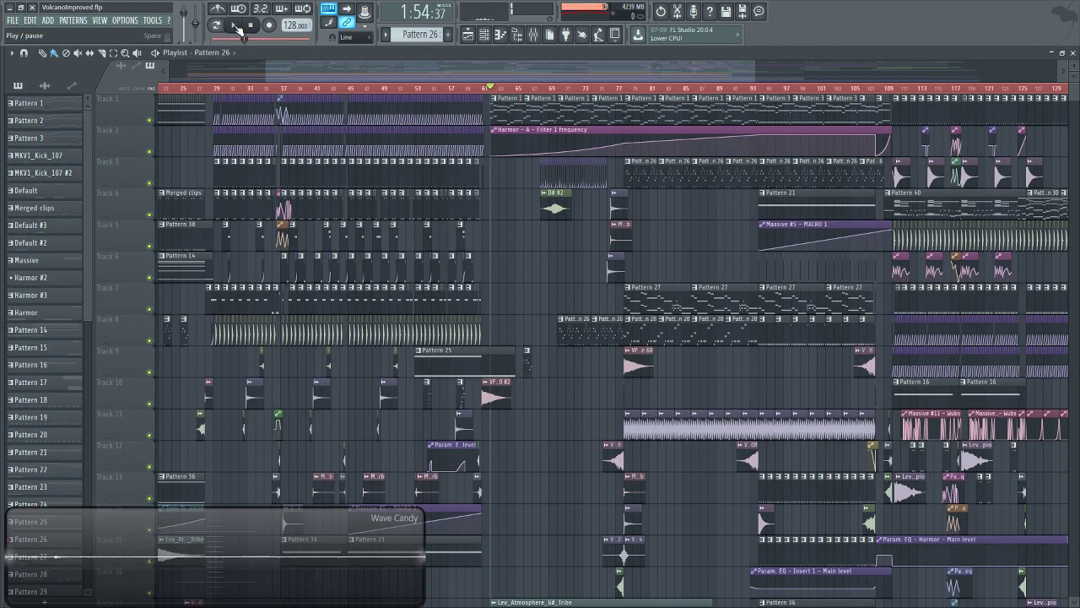
Play the song from bar 4, view the Master track's Fruity Vocoder in the mixer, and close its window.
left_click_drag(387, 73, 286, 72)
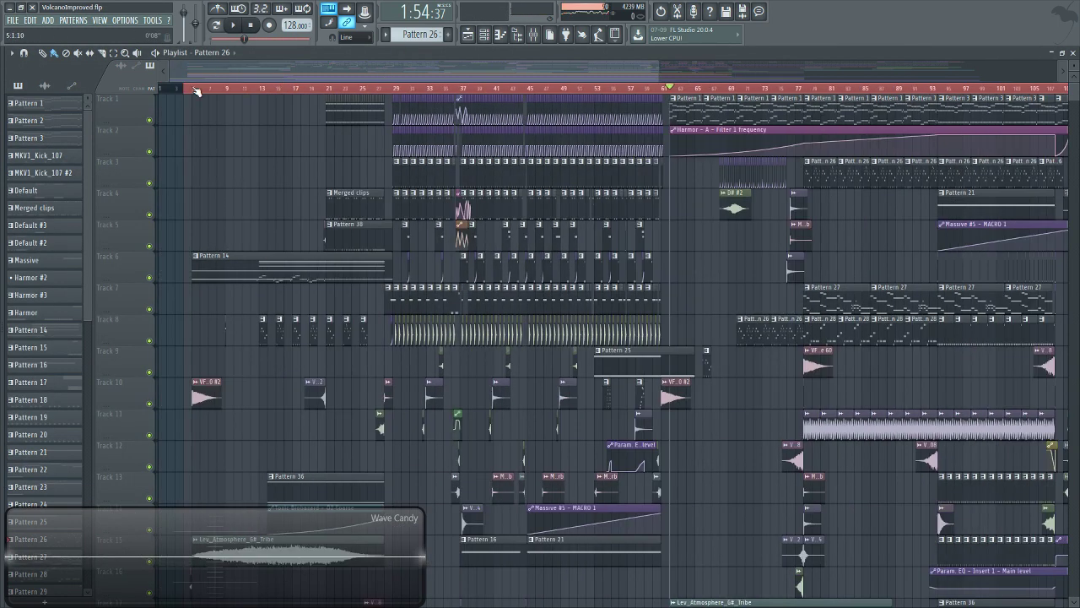
left_click(185, 89)
key("space")
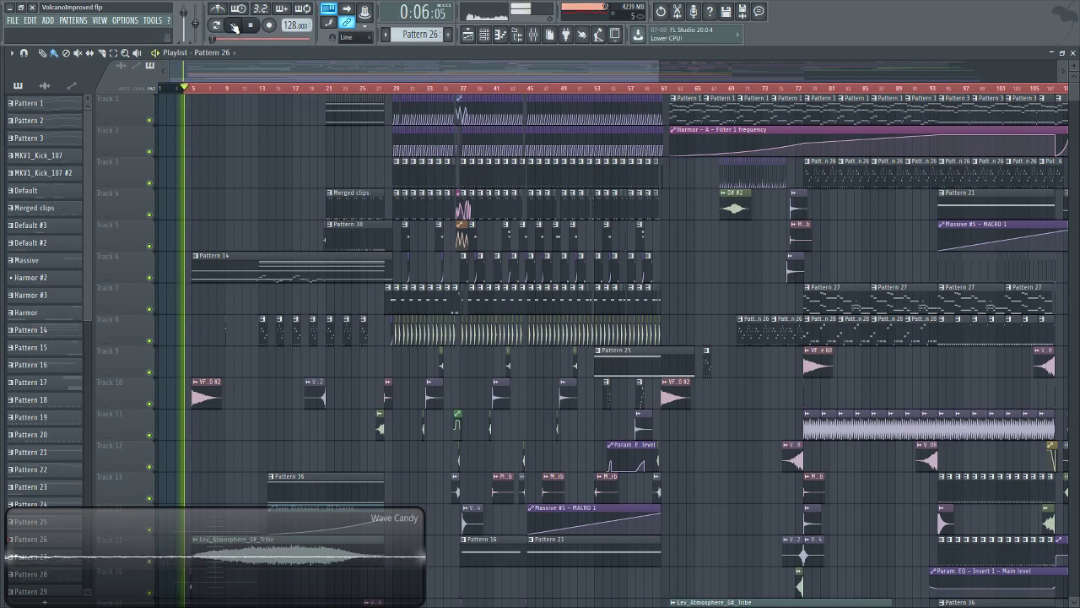
left_click(533, 33)
left_click(968, 330)
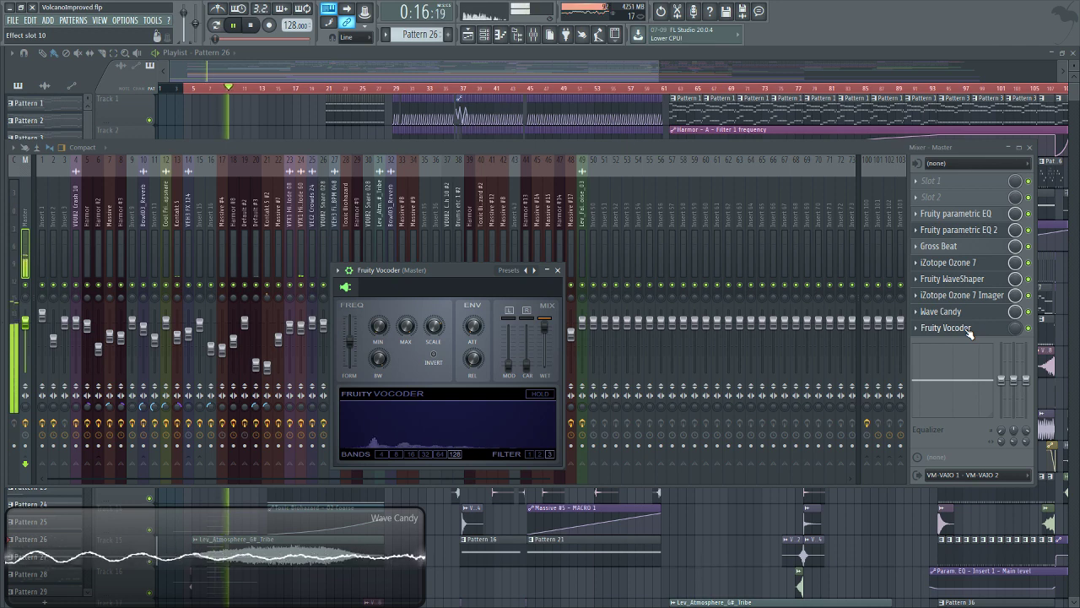
key("Escape")
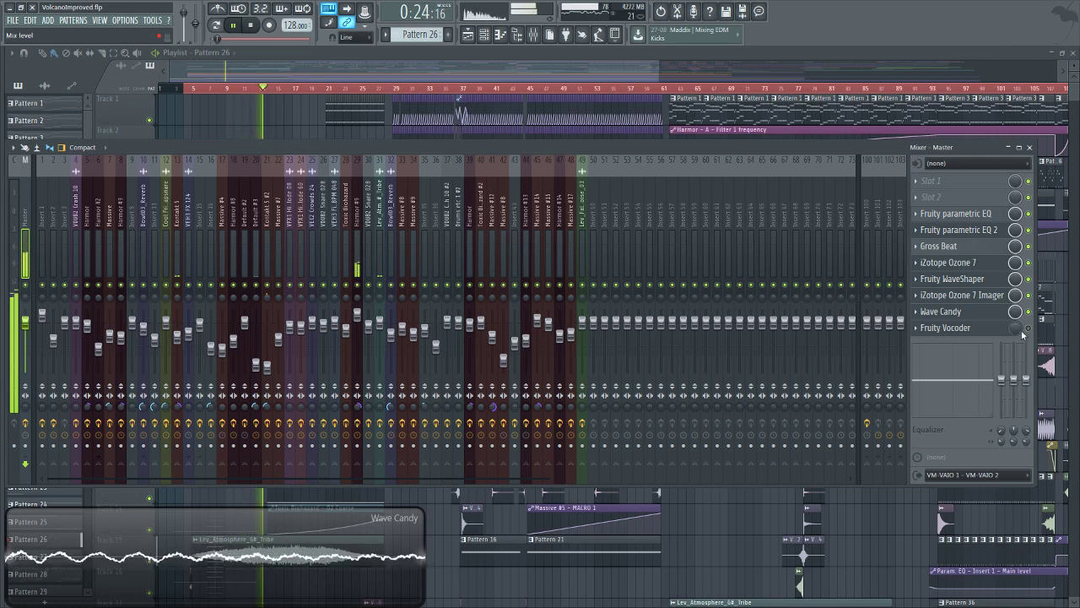
Close all open plugin windows while the song keeps playing.
left_click(99, 20)
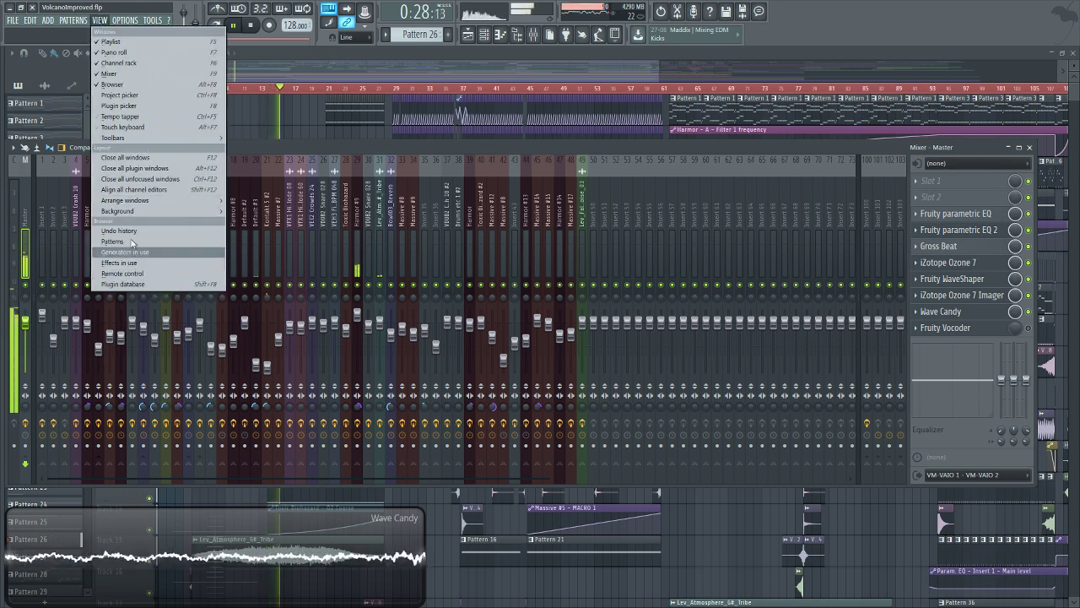
mouse_move(128, 211)
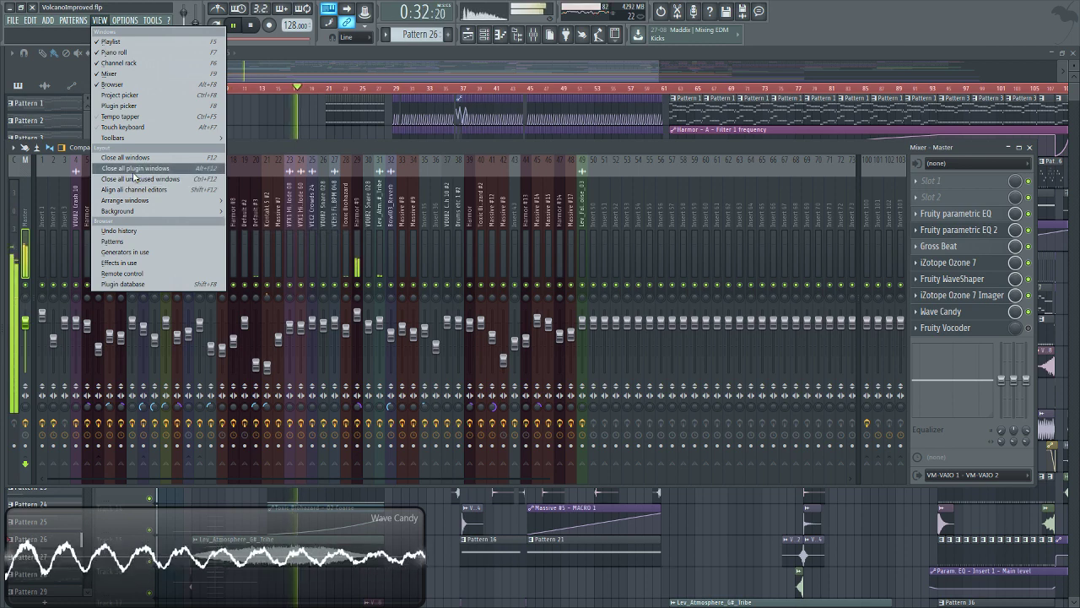
left_click(134, 168)
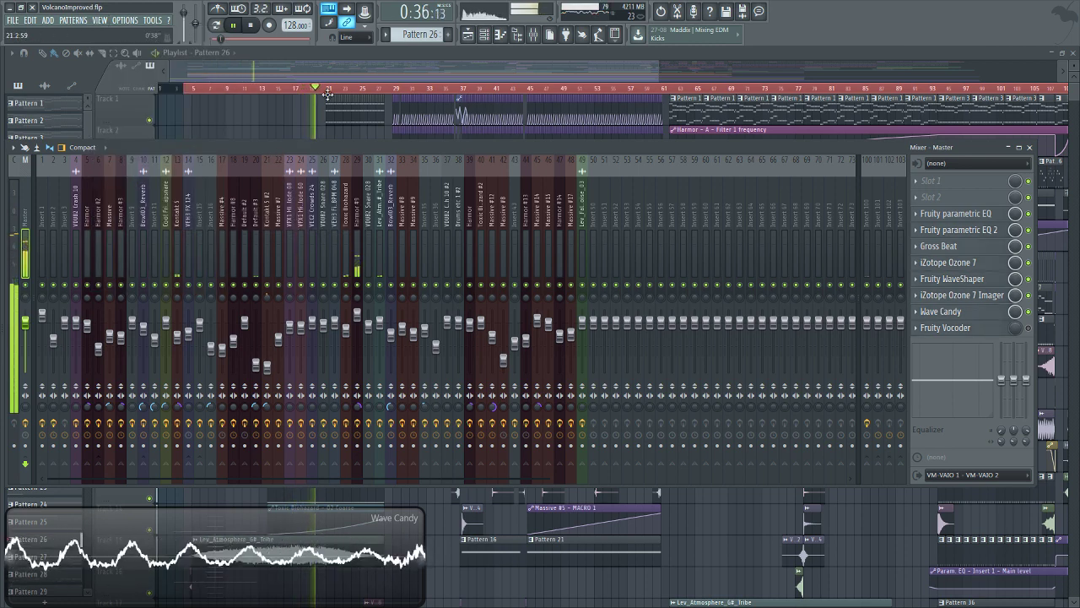
Hide the mixer, inspect the intro clips in the playlist during playback, and stop the song.
key("F9")
scroll(307, 87, "up", 4)
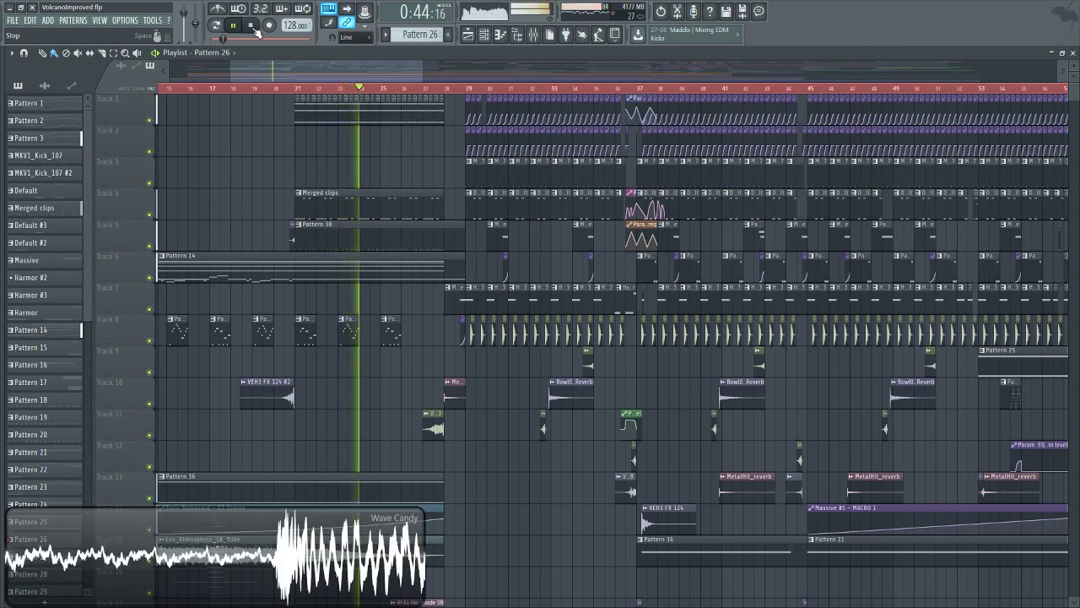
left_click(256, 30)
scroll(281, 71, "left", 2)
scroll(265, 93, "down", 6)
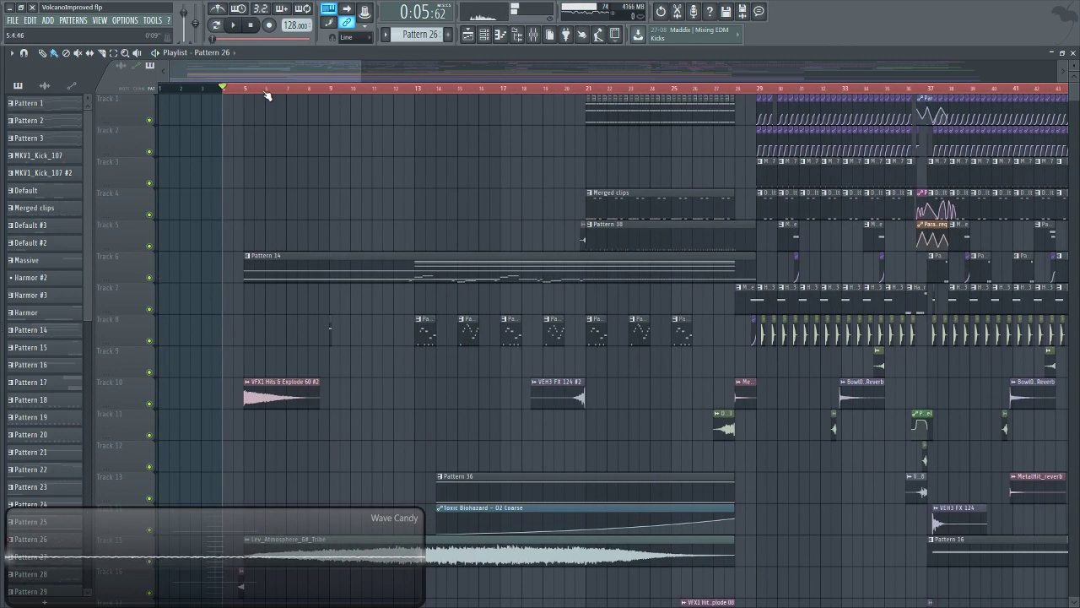
Review the playlist section from bar 29 and select Insert 1 in the mixer to view its effect chain.
scroll(334, 90, "up", 8)
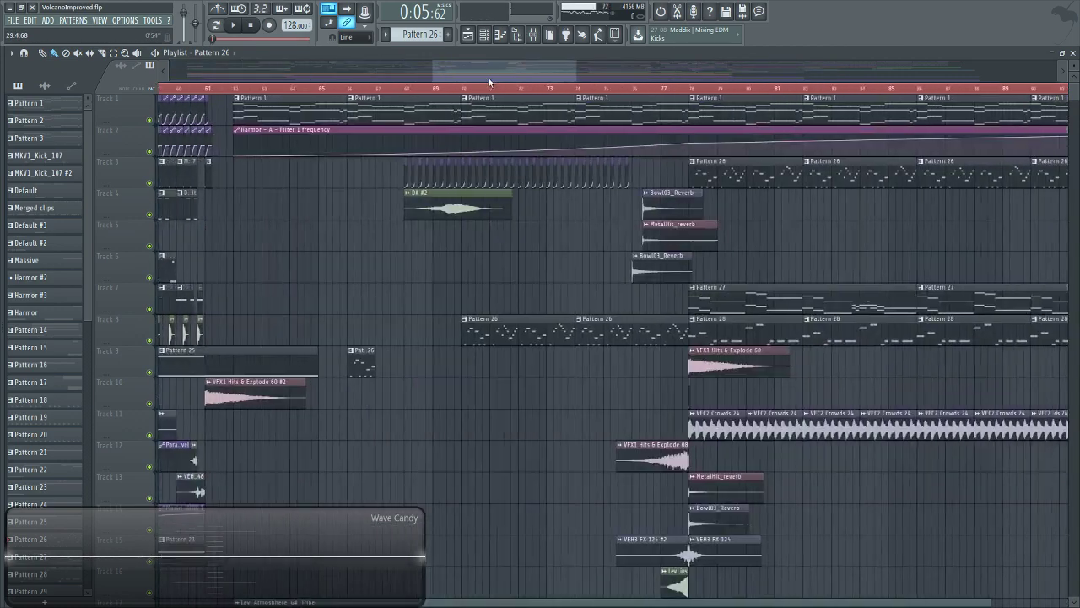
left_click_drag(488, 77, 332, 74)
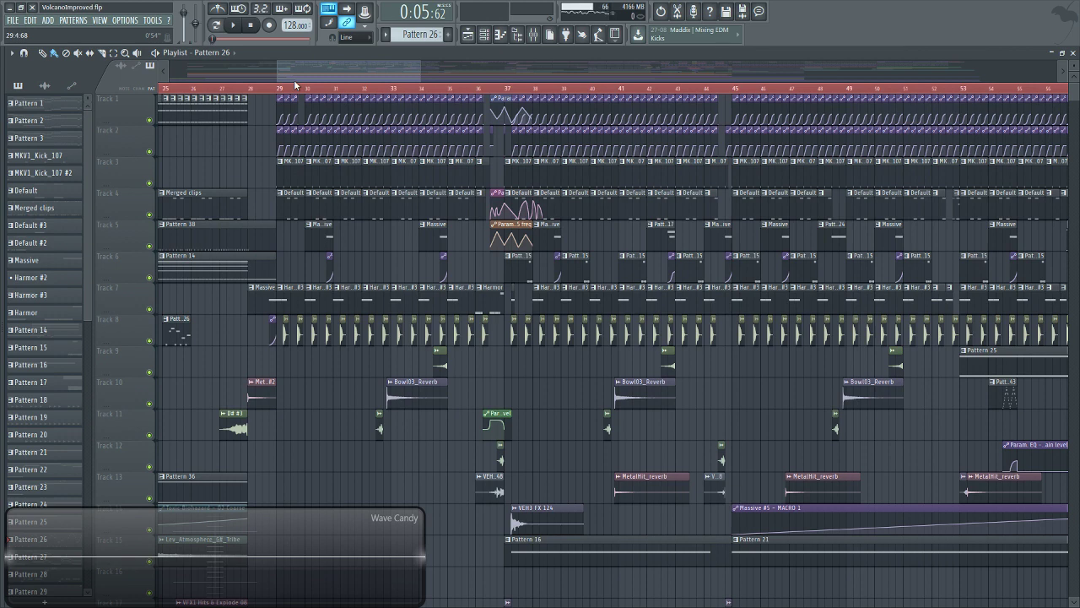
left_click(535, 34)
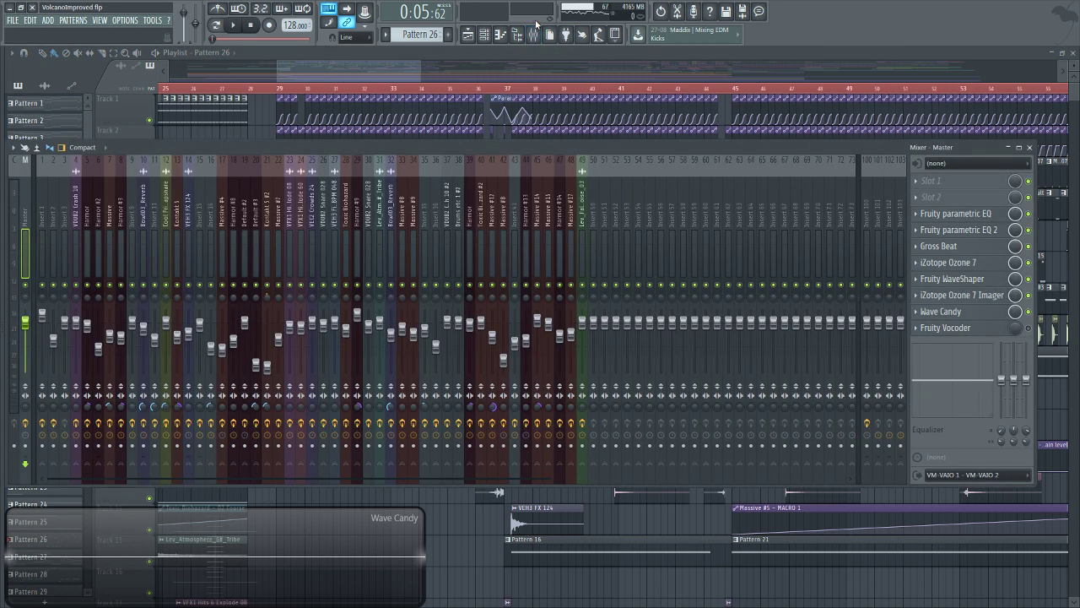
left_click(48, 250)
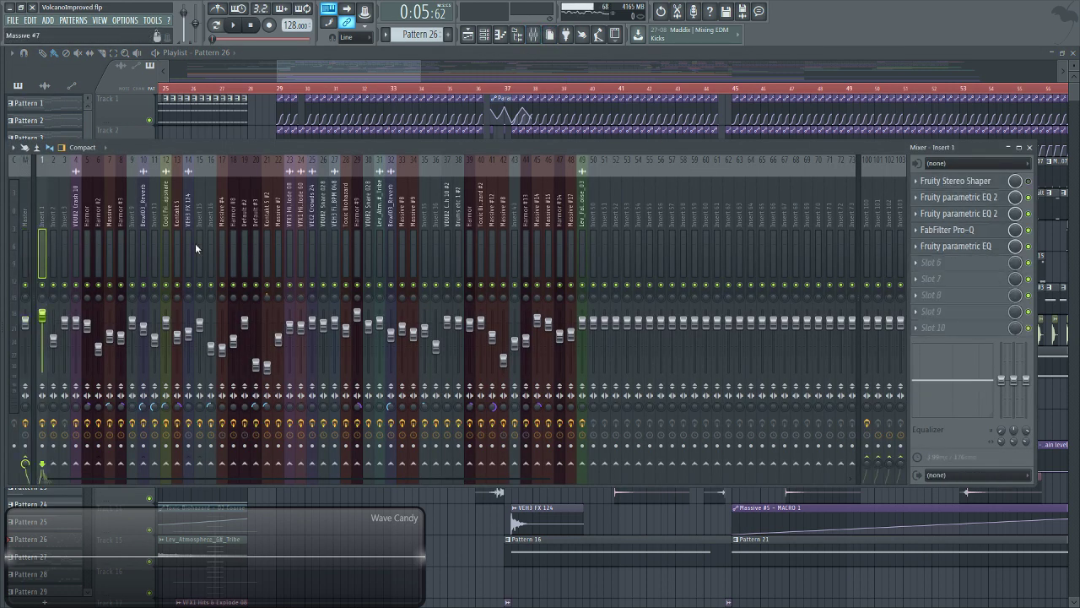
Open the MKV1_Kick_107 sampler from the channel rack and audition the kick sample.
left_click(484, 34)
scroll(639, 234, "up", 10)
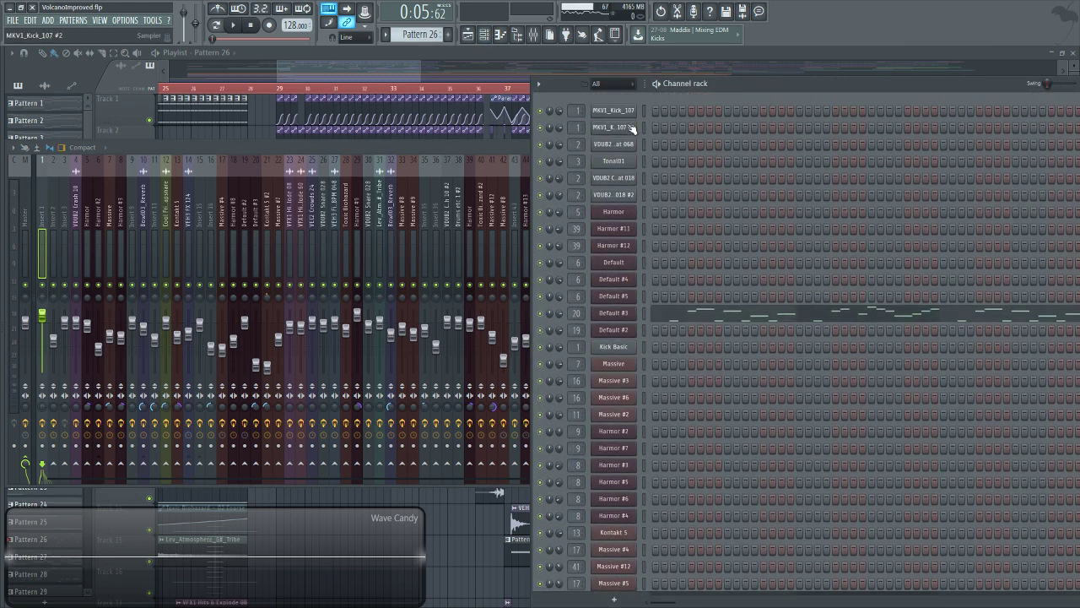
left_click(626, 115)
left_click(296, 338)
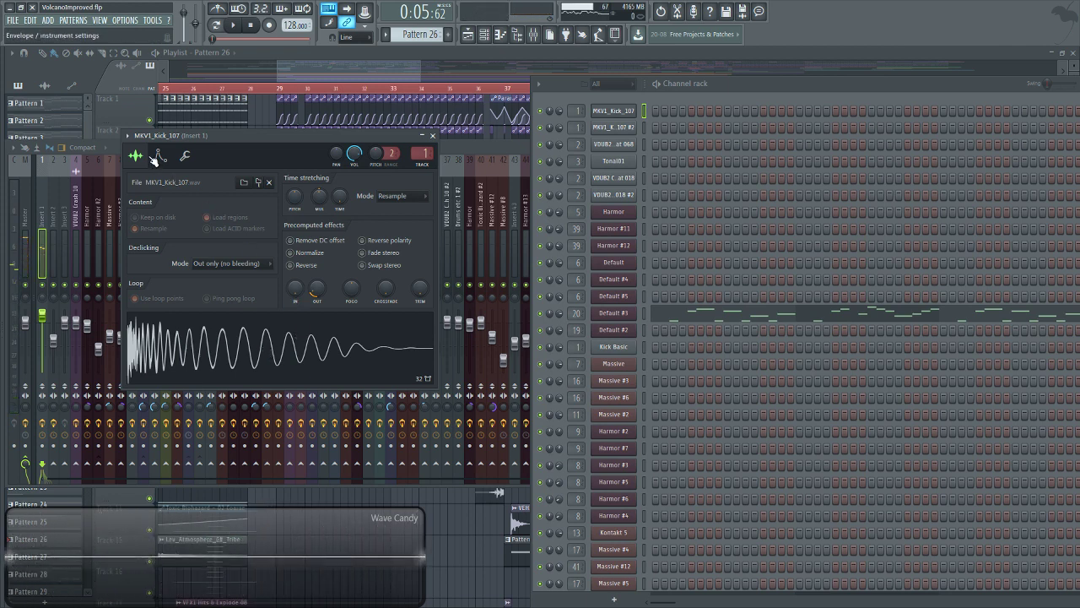
Reselect the Master track in the mixer, play the song briefly from bar 29, and stop it.
left_click(51, 226)
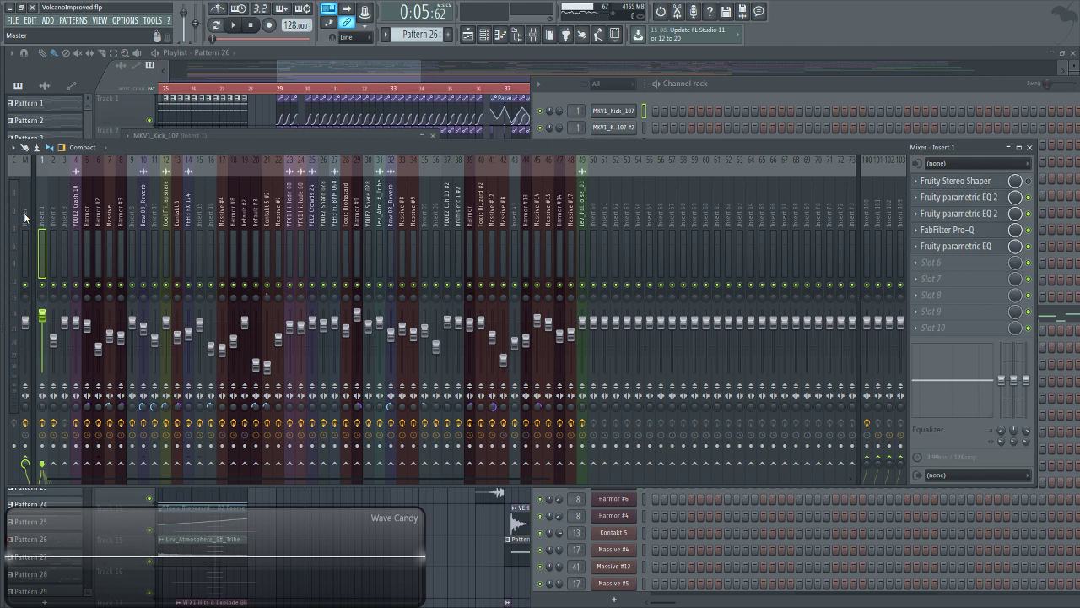
left_click(25, 218)
left_click(410, 69)
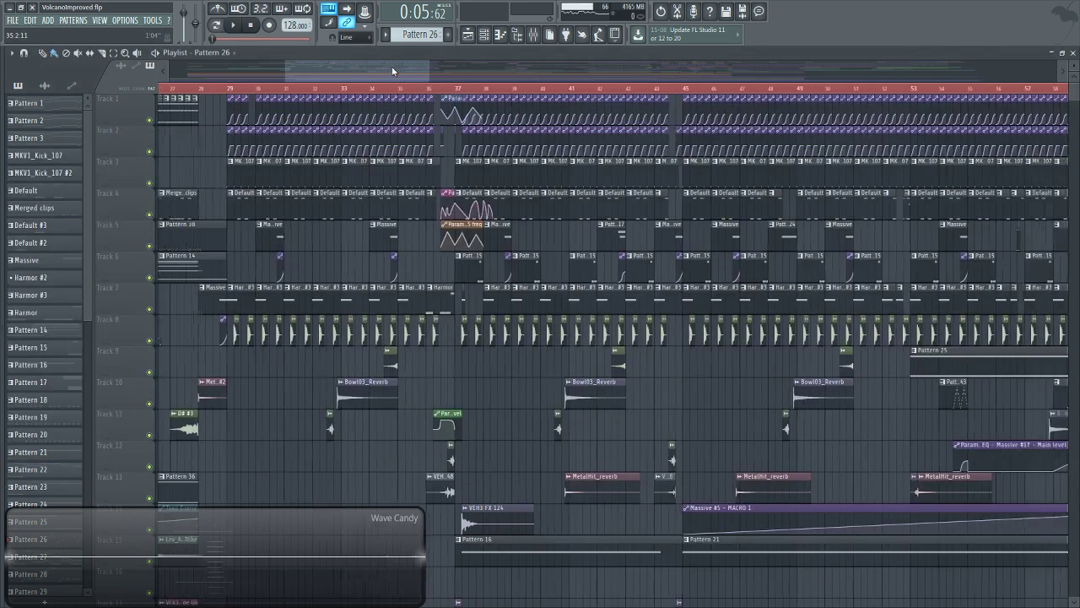
left_click(348, 89)
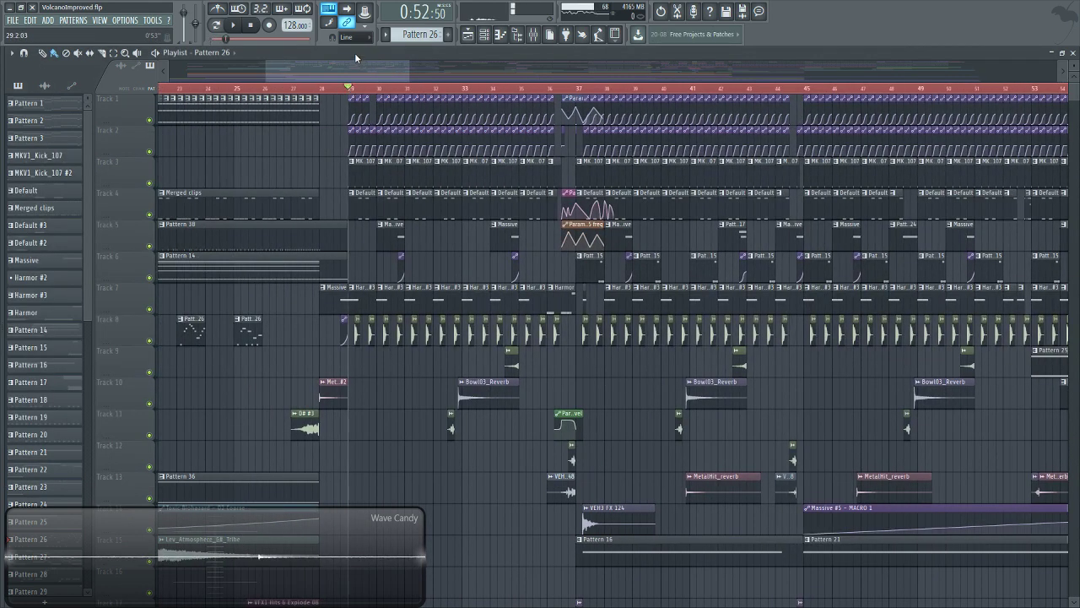
left_click(235, 27)
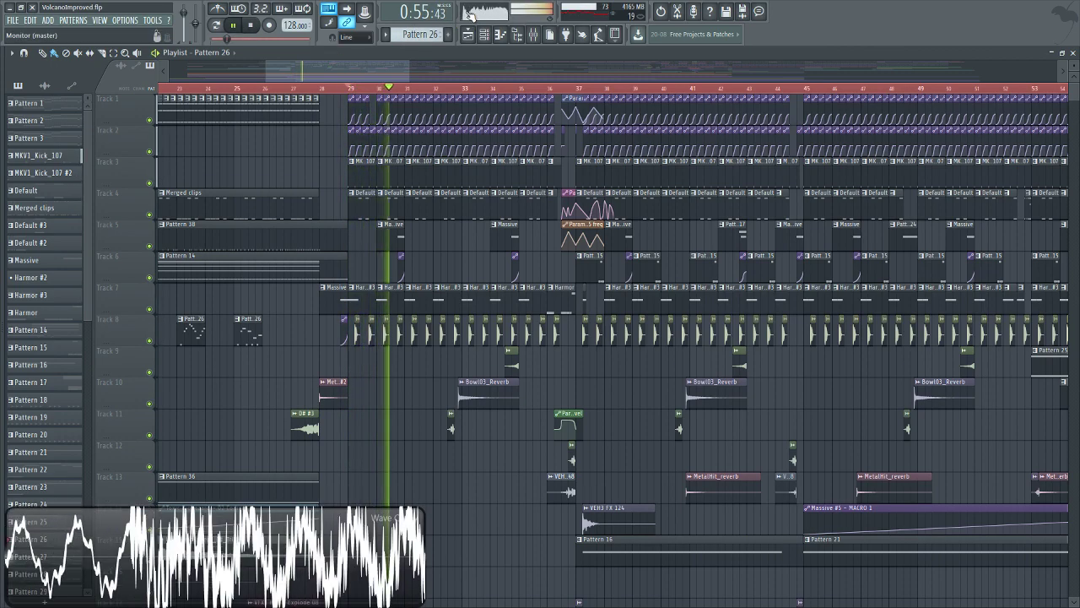
left_click(257, 27)
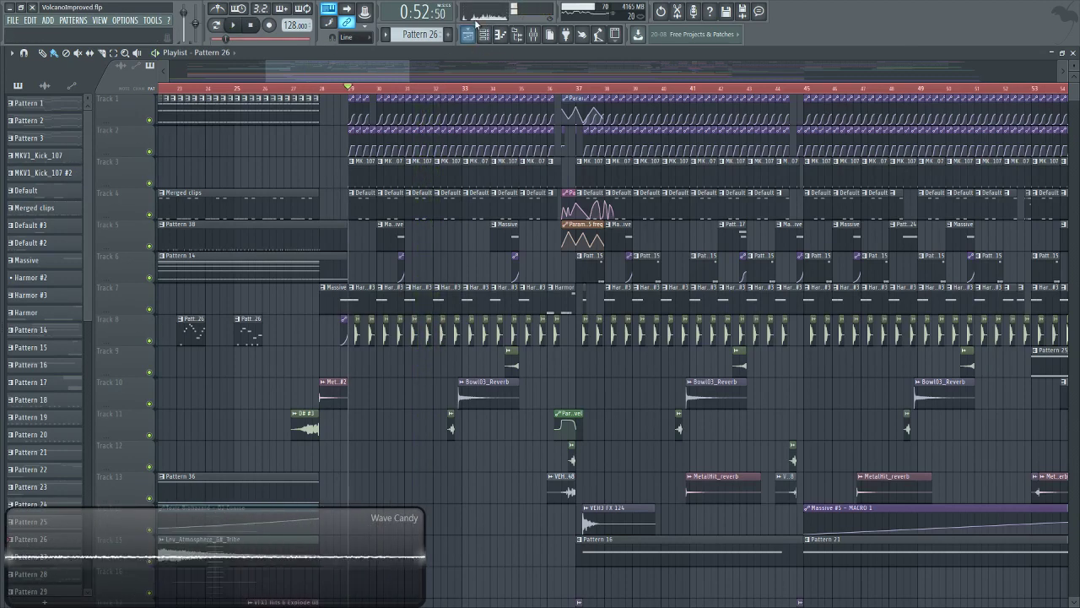
Select Insert 1 in the mixer again and reopen the MKV1_Kick_107 channel to audition its waveform.
left_click(534, 35)
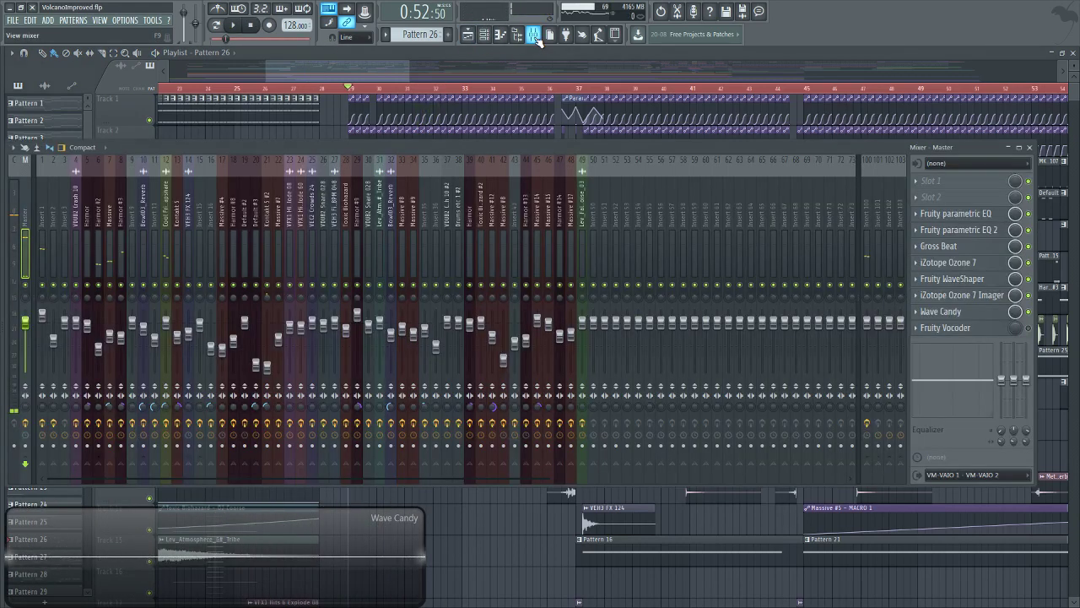
left_click(44, 249)
left_click(486, 30)
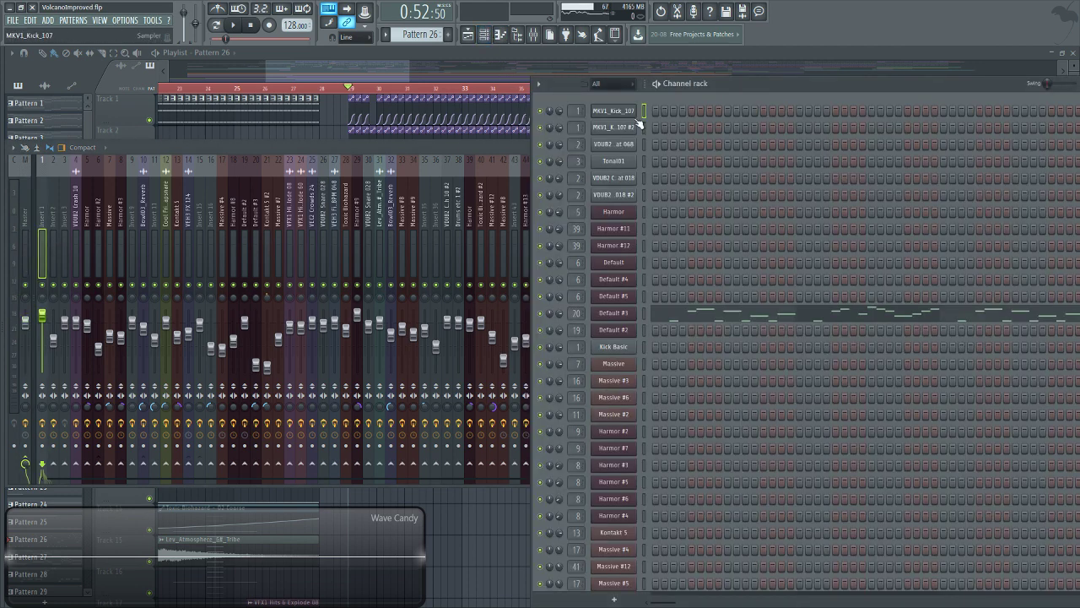
left_click(620, 111)
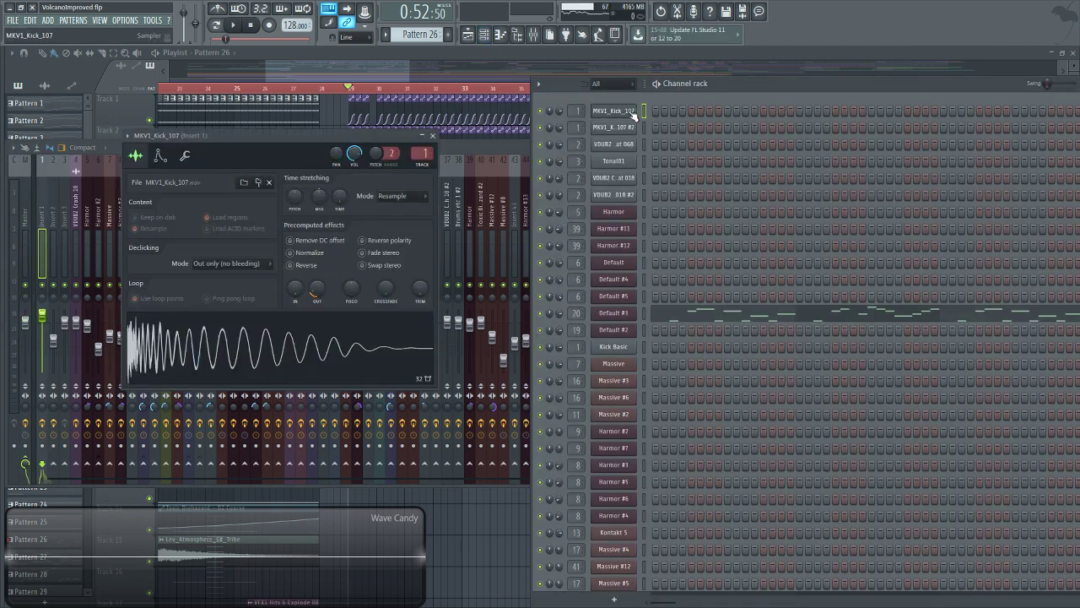
left_click(218, 355)
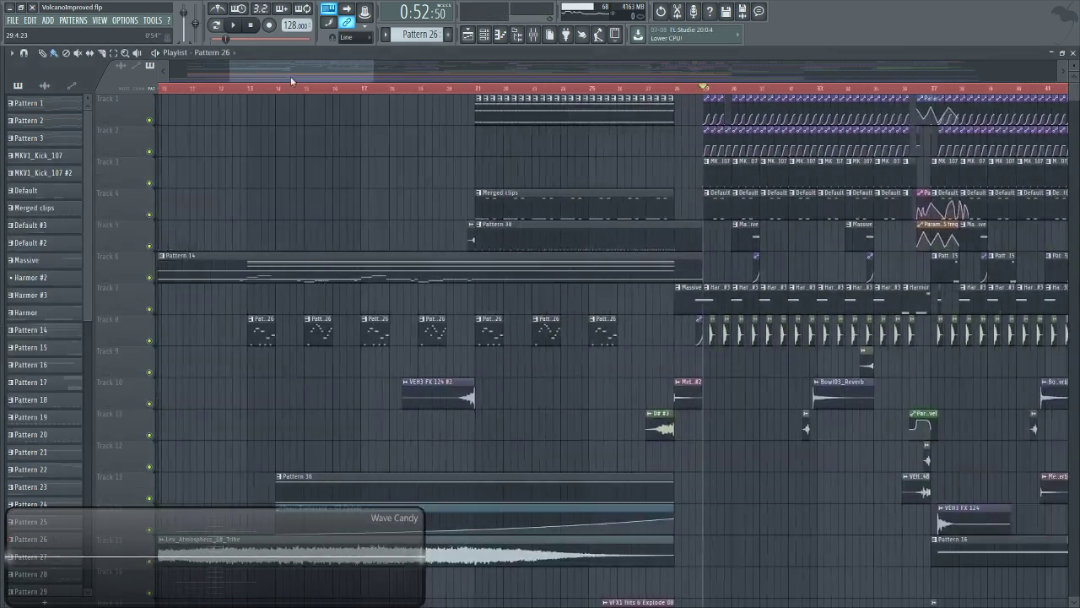
Select the Pattern 38 clip on Track 5 in the playlist.
scroll(291, 80, "up", 3)
left_click(236, 234)
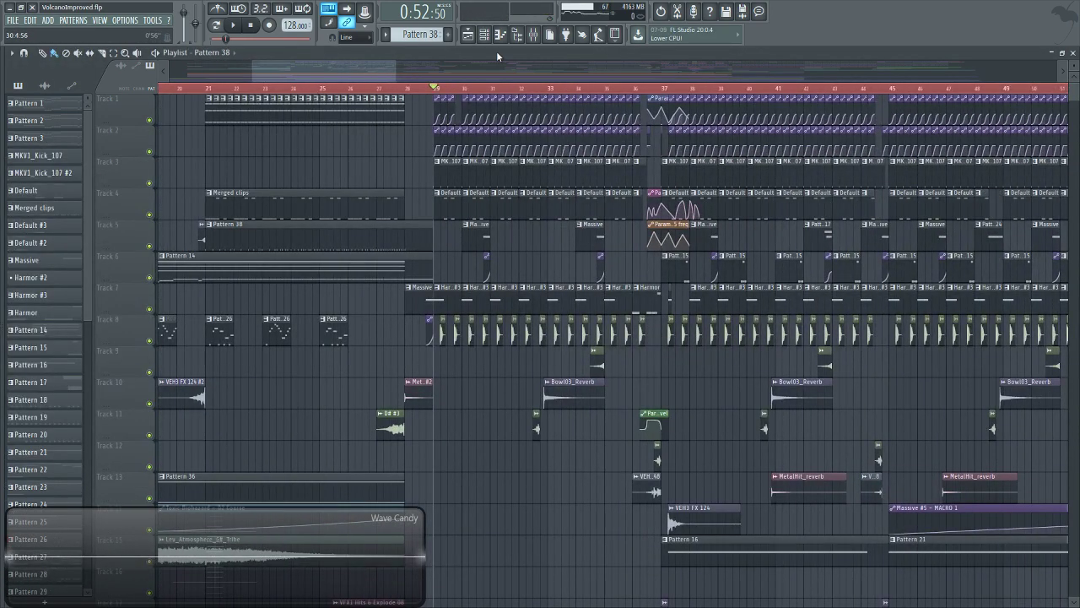
Open the VDUB2 Snare 028 #2 sampler from the channel rack and audition its sample.
left_click(484, 35)
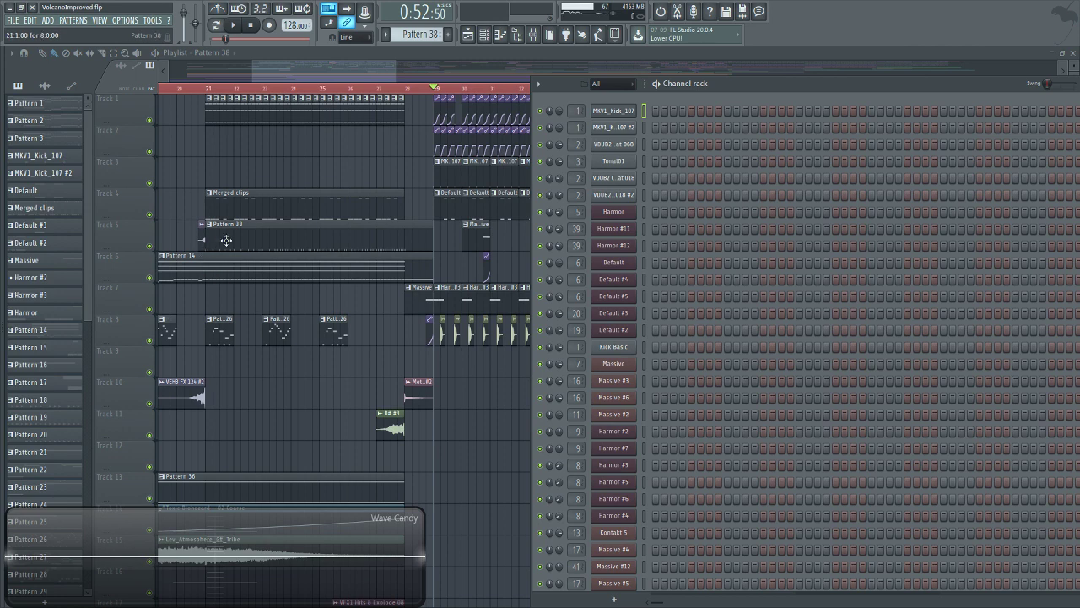
scroll(703, 447, "down", 5)
scroll(702, 444, "down", 1)
left_click(614, 414)
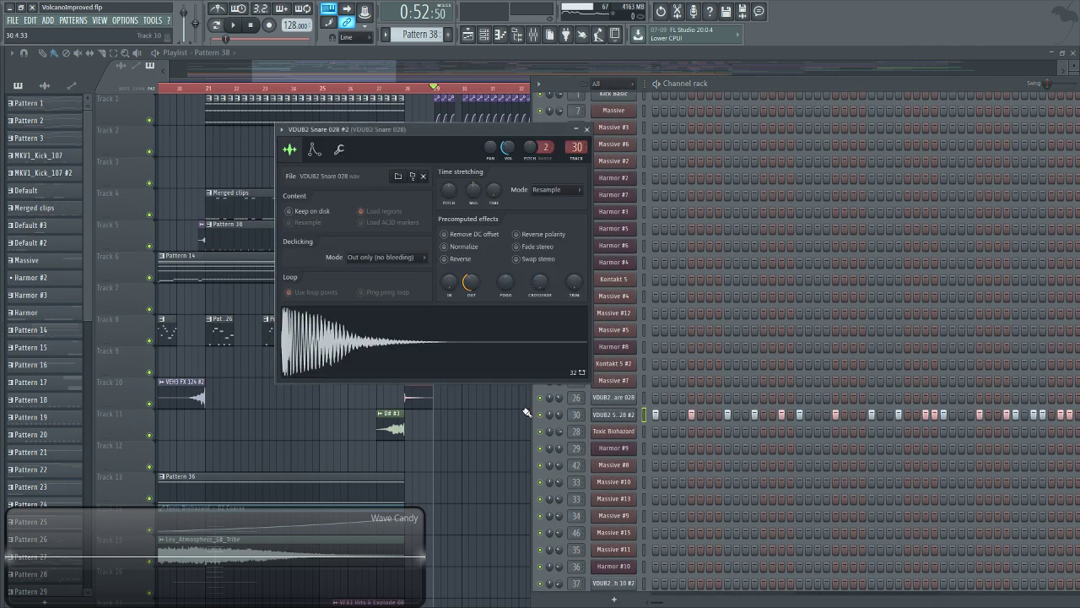
left_click(331, 342)
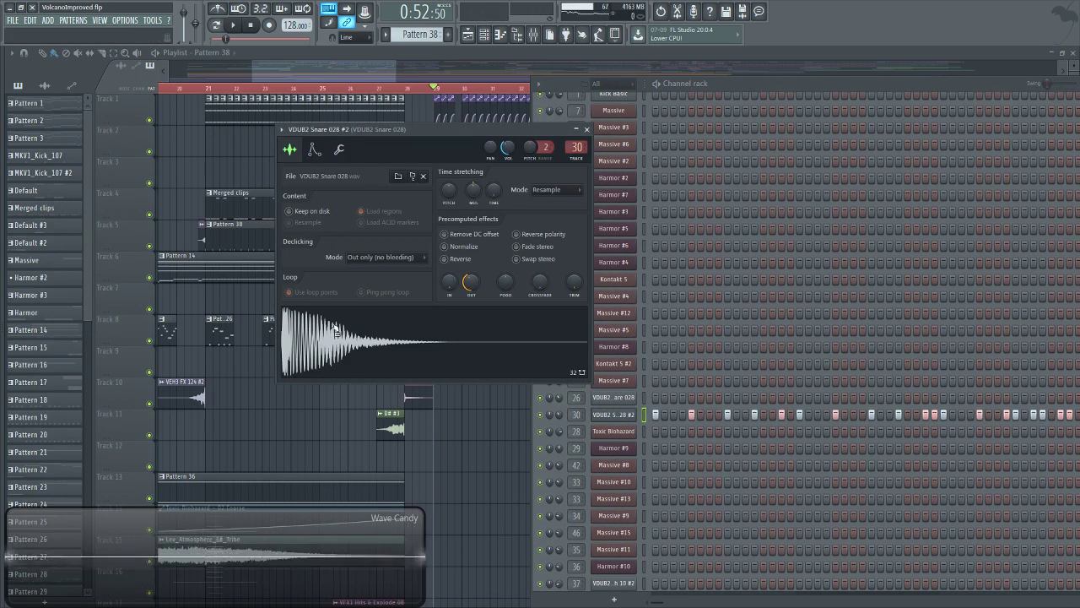
Inspect the snare's envelope and sample settings, audition it again, and return to the full playlist.
left_click(318, 151)
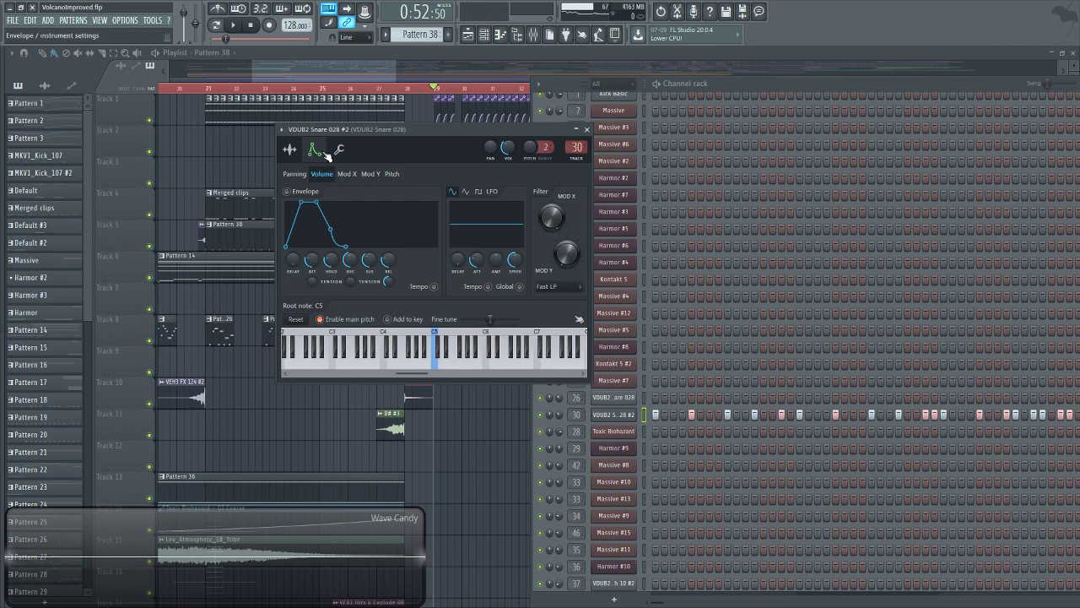
left_click(294, 156)
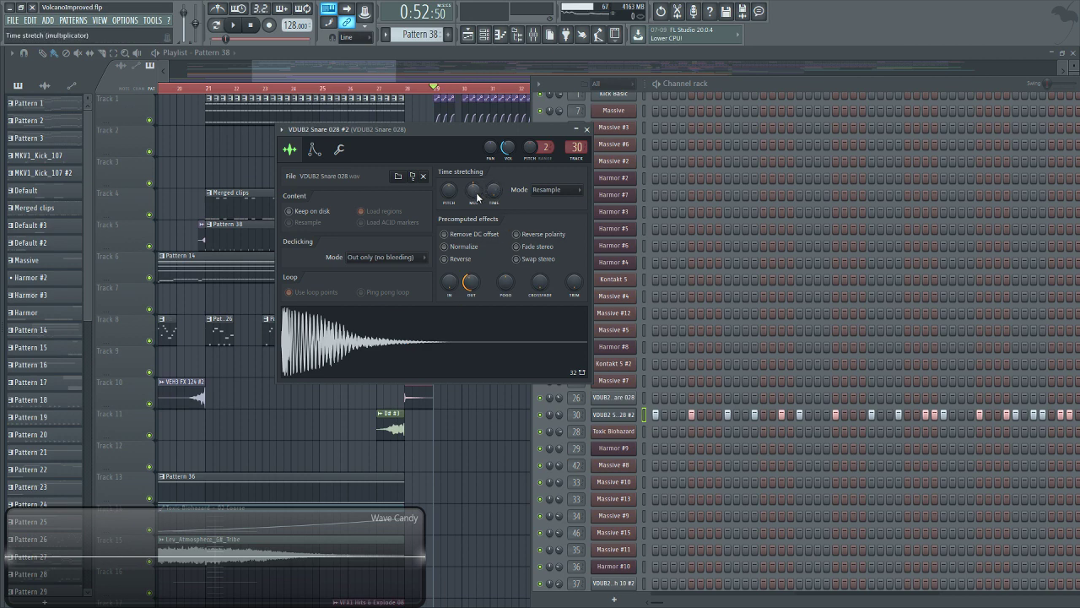
left_click(406, 351)
left_click(314, 148)
left_click(364, 76)
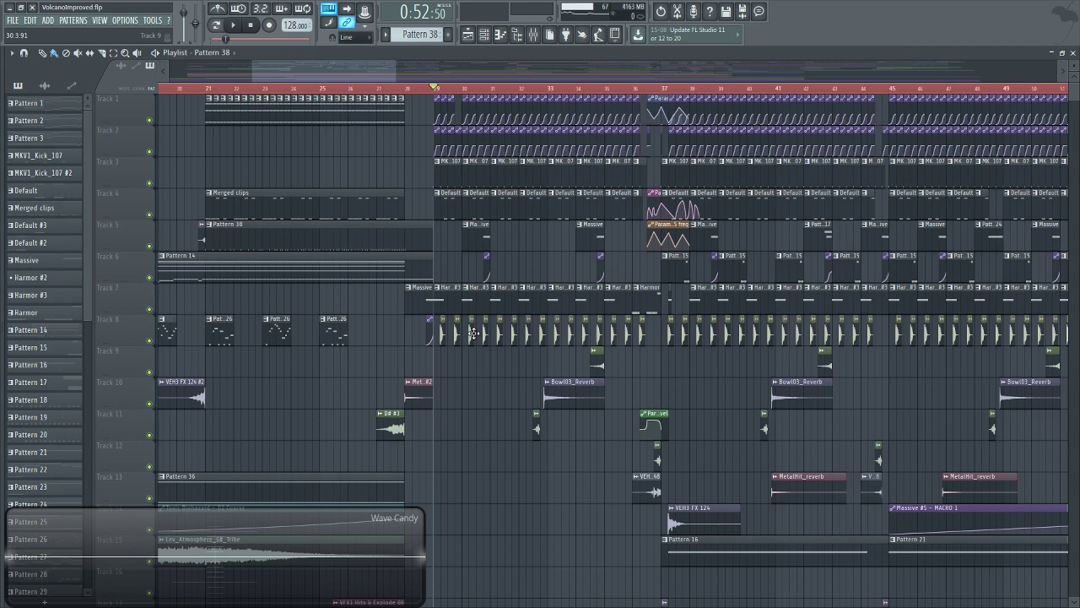
Select the MKV1_Kick_107 pattern clip on Track 3 and open the MKV1_Kick_107 sampler from the channel rack.
left_click(445, 161)
left_click(484, 35)
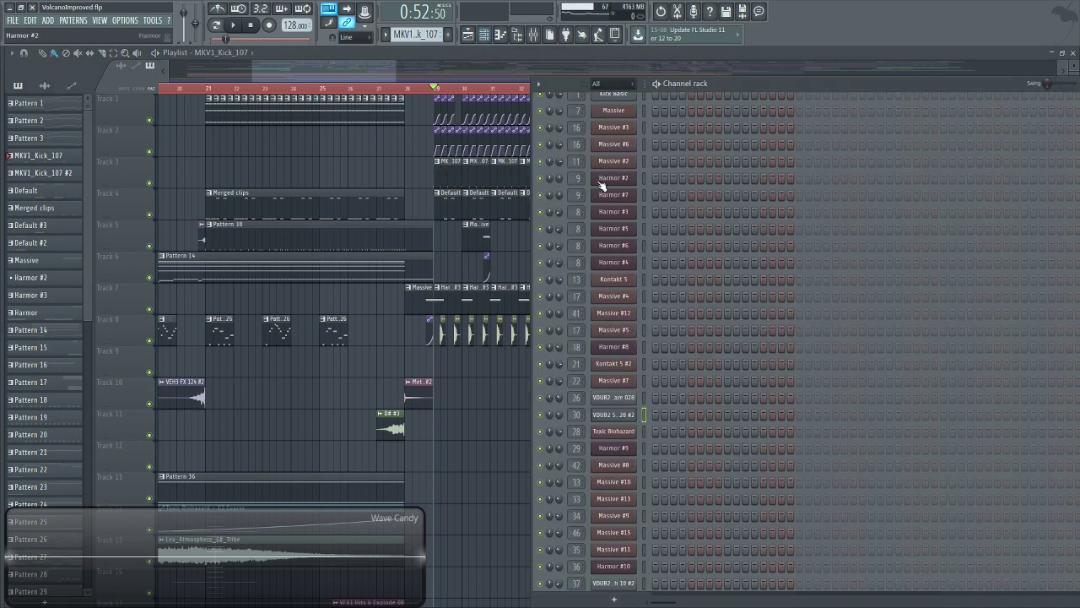
scroll(602, 184, "up", 5)
left_click(616, 110)
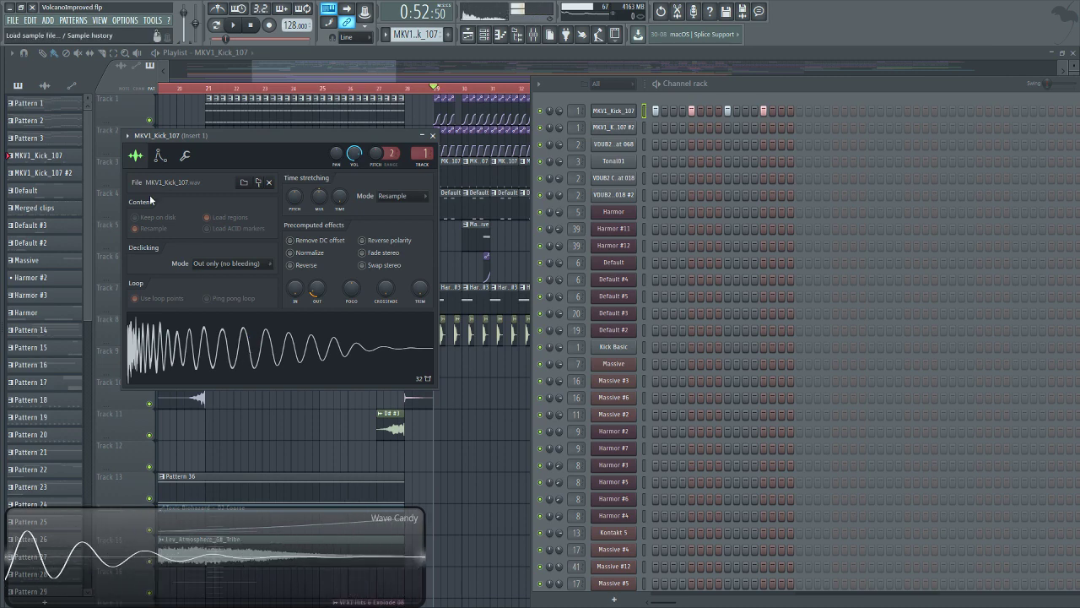
Examine the kick's volume and pitch envelopes, comparing them with its time-stretching settings.
left_click(159, 155)
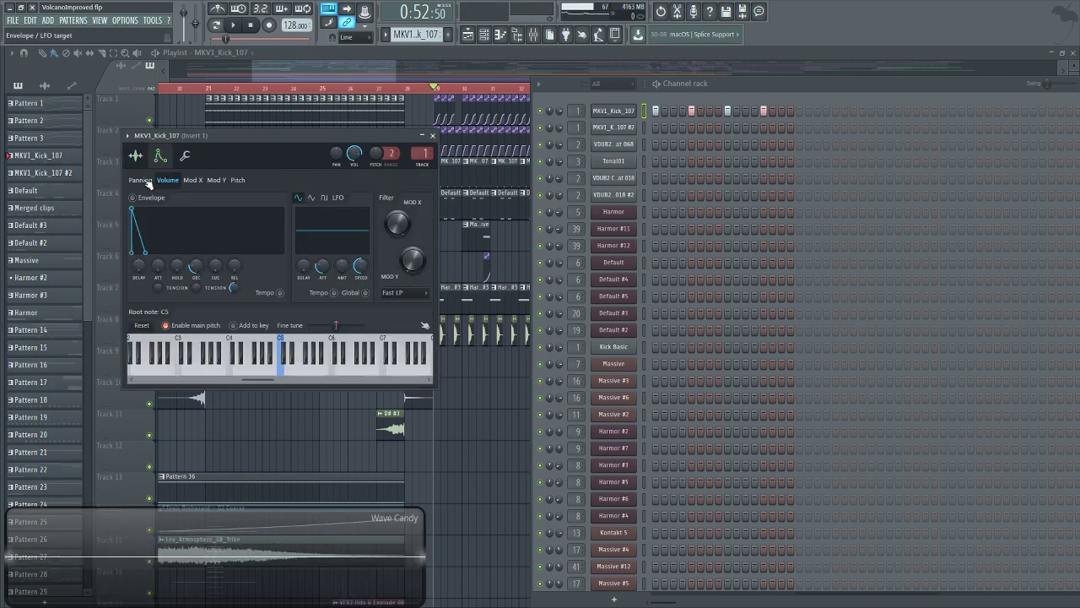
left_click(238, 180)
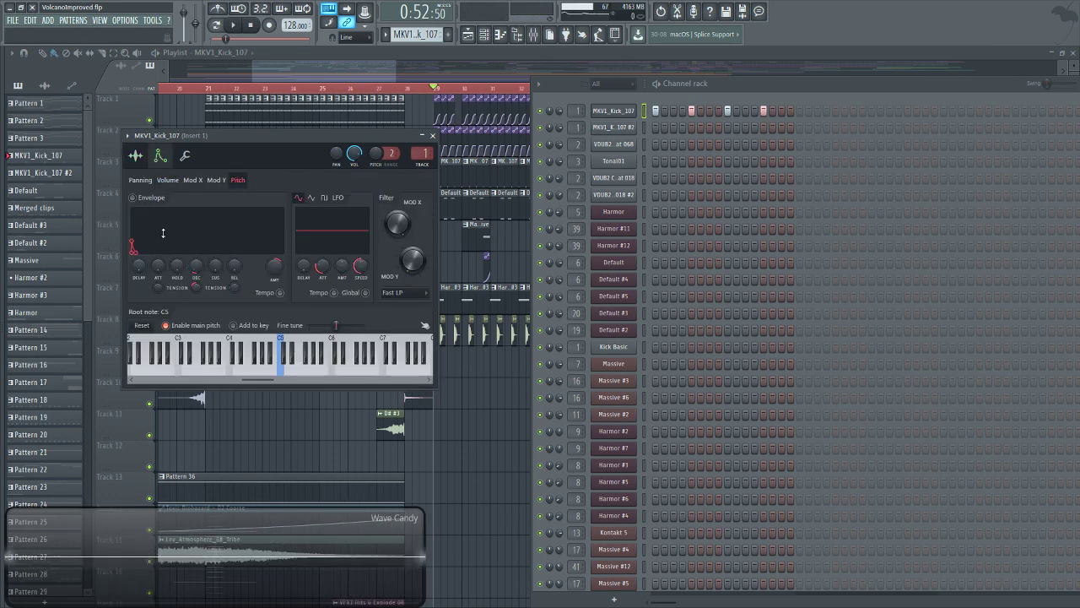
left_click(135, 155)
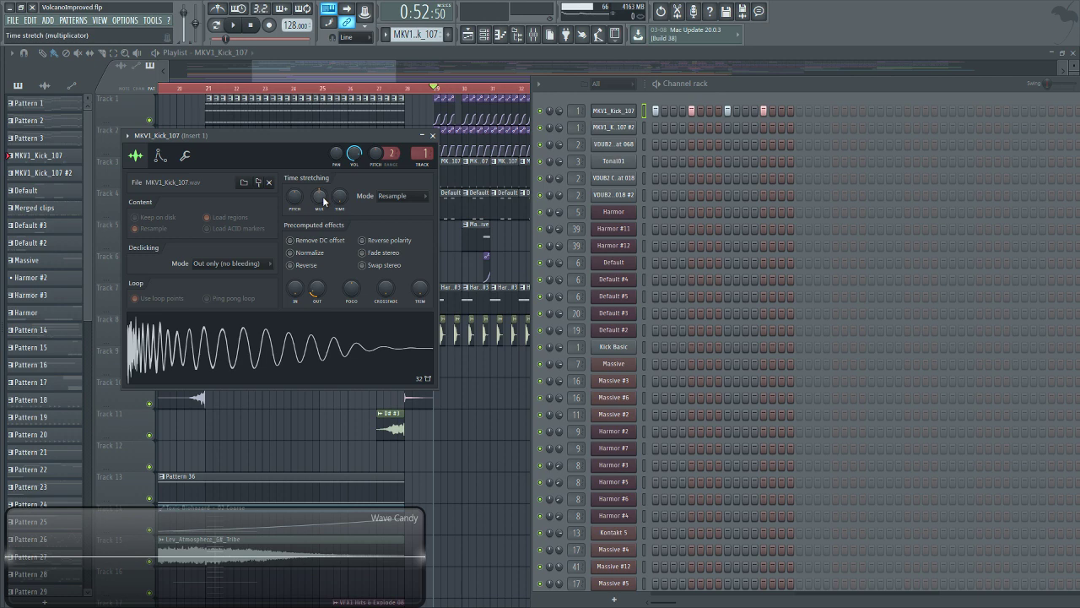
left_click(169, 159)
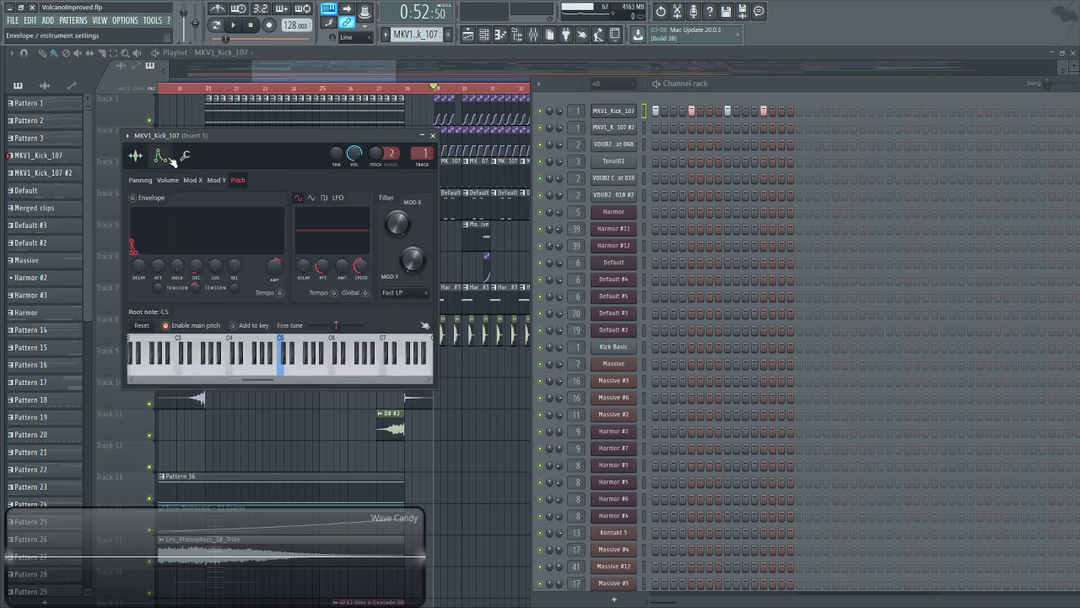
Try the kick's pitch envelope by auditioning the C5 root note, switch it off, and return to the sample settings.
left_click(148, 198)
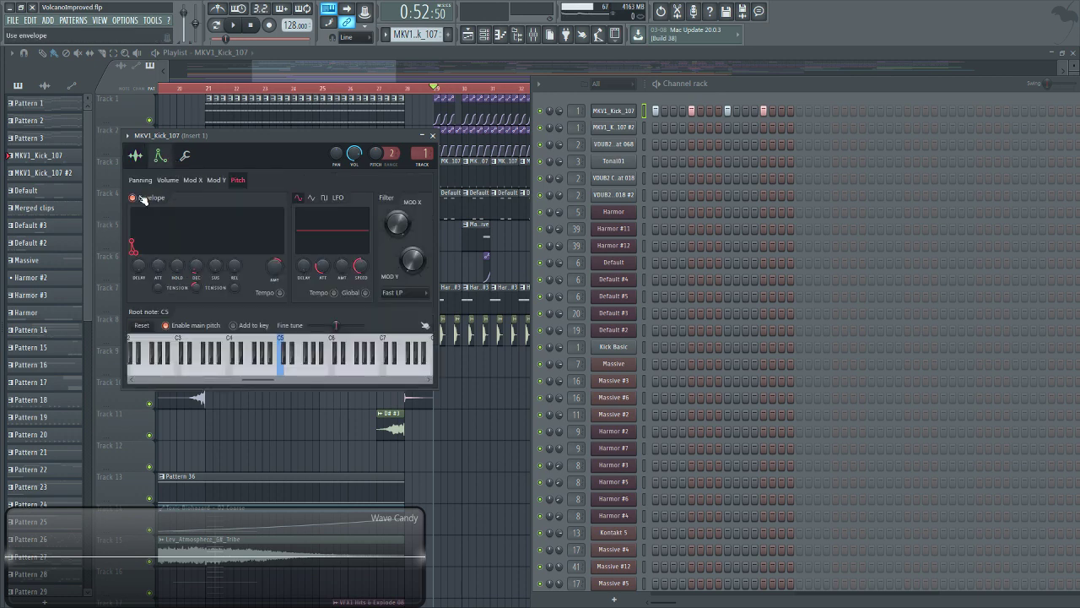
left_click(283, 370)
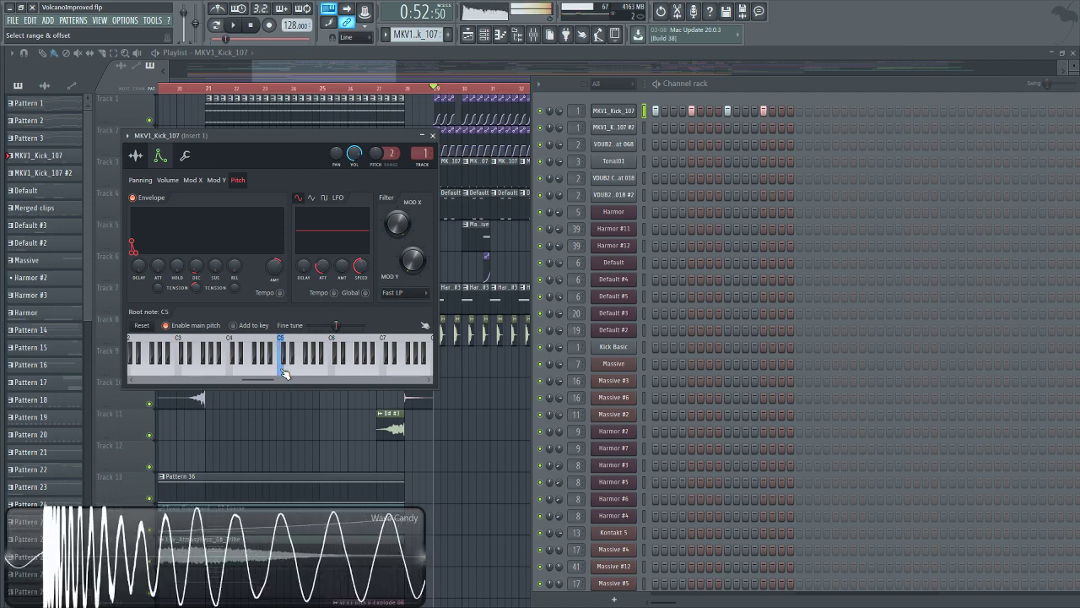
left_click(133, 198)
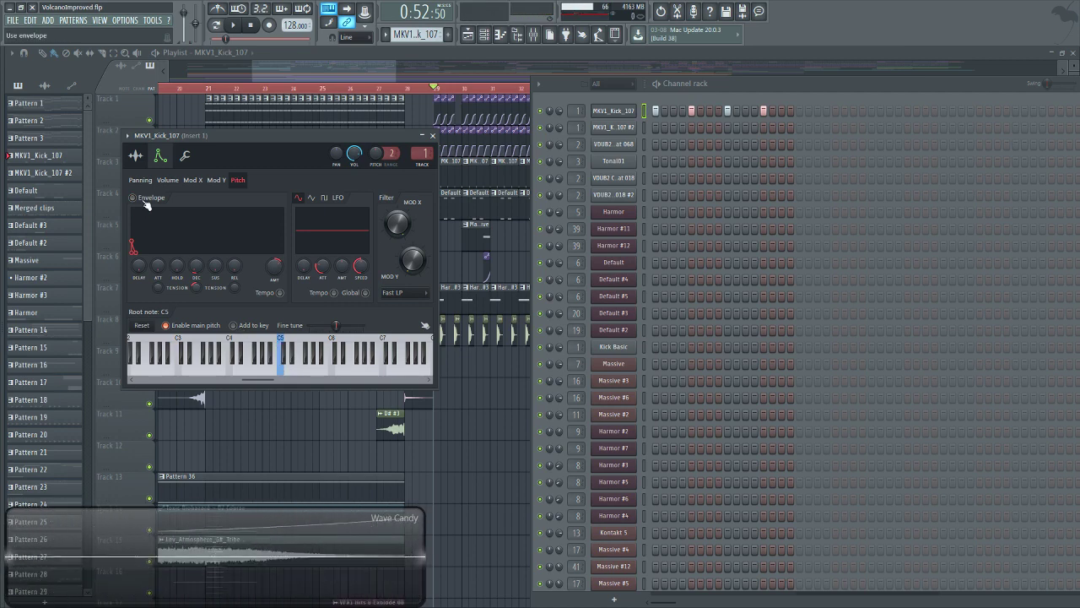
left_click(135, 155)
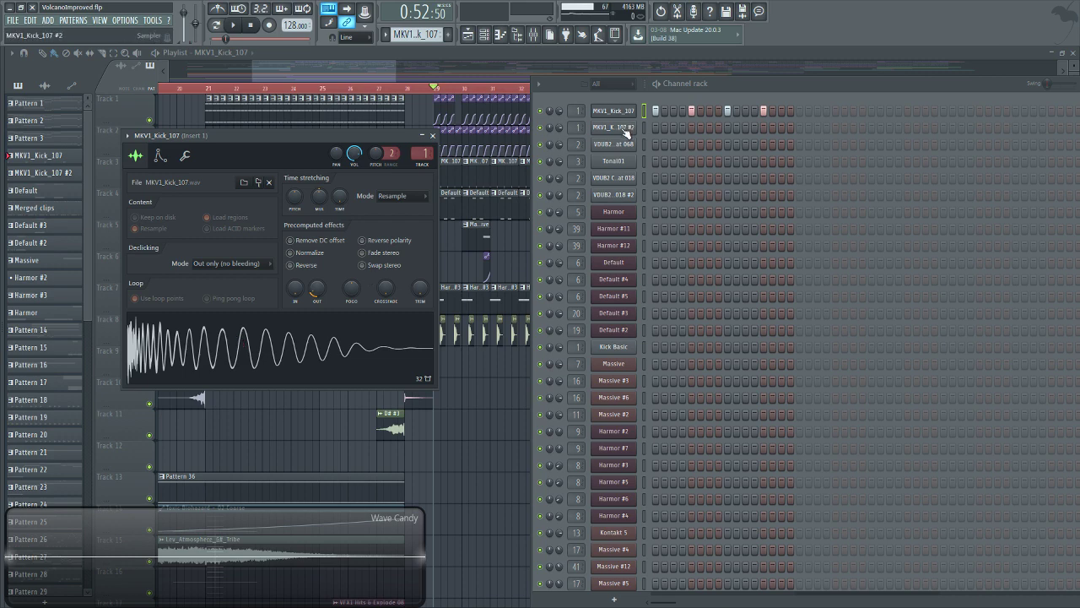
Raise the attack and sustain of the kick's pitch envelope, audition it on C5, and return to the sample settings.
left_click(160, 155)
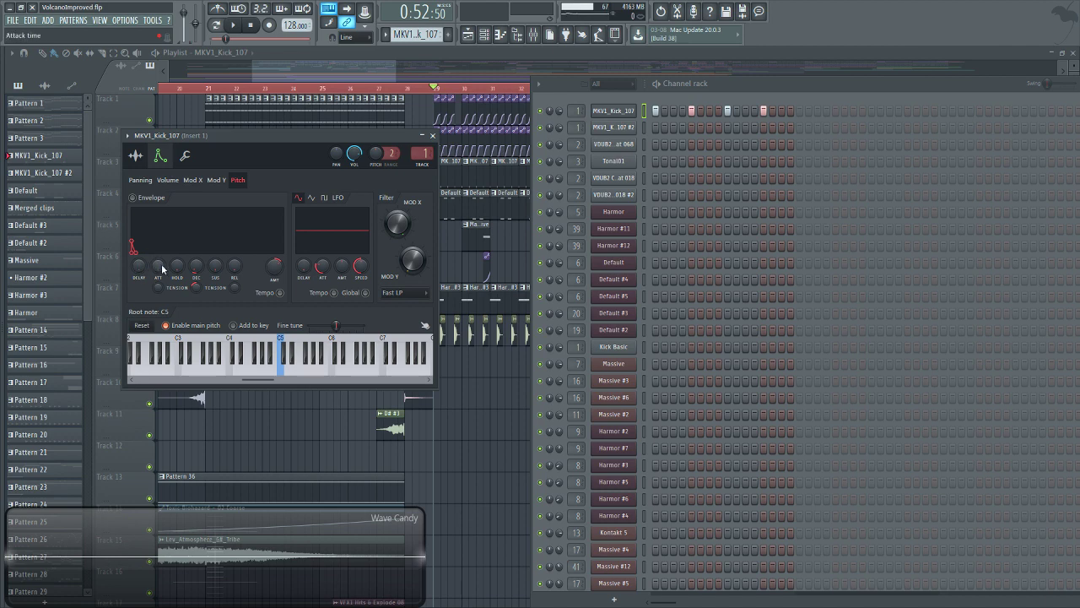
left_click_drag(162, 270, 163, 245)
left_click_drag(218, 272, 220, 272)
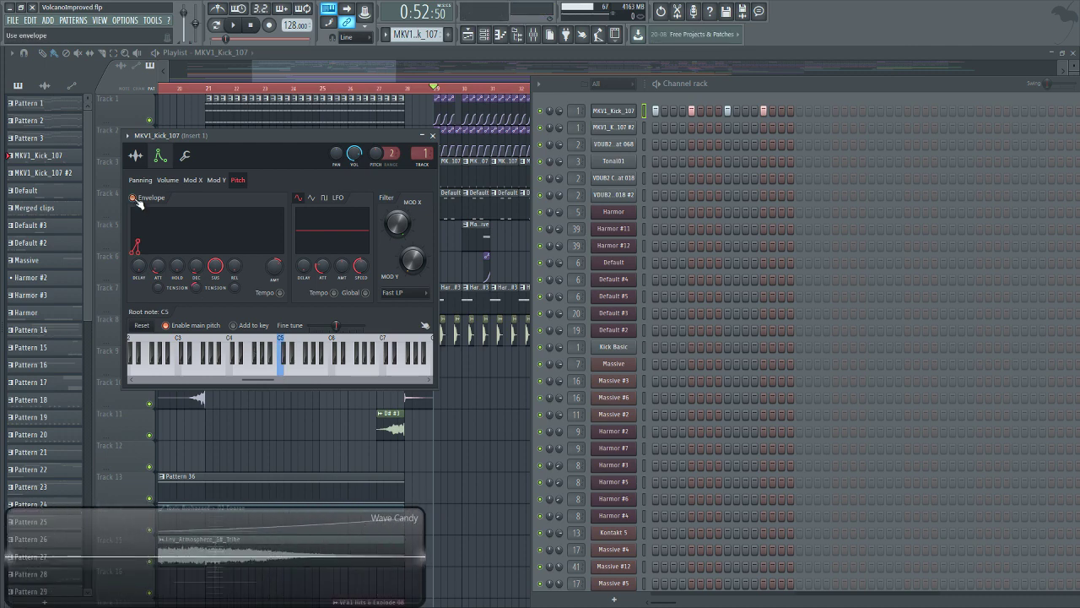
left_click(282, 371)
left_click(135, 155)
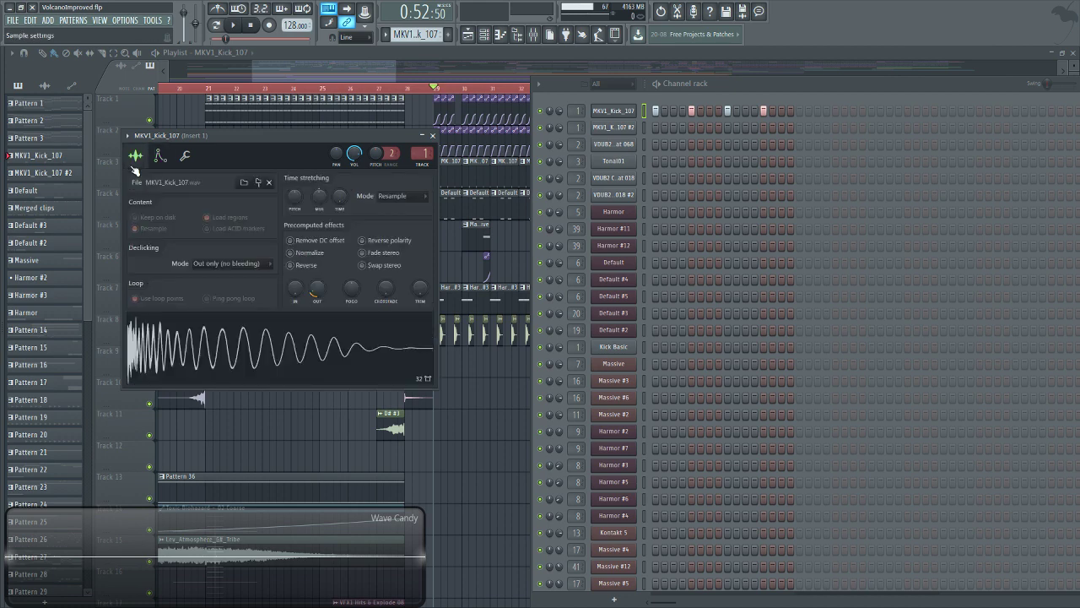
Try Auto time stretching on the kick, auditioning it with pitch shifts of -100, -300 and -600 cents.
left_click(414, 201)
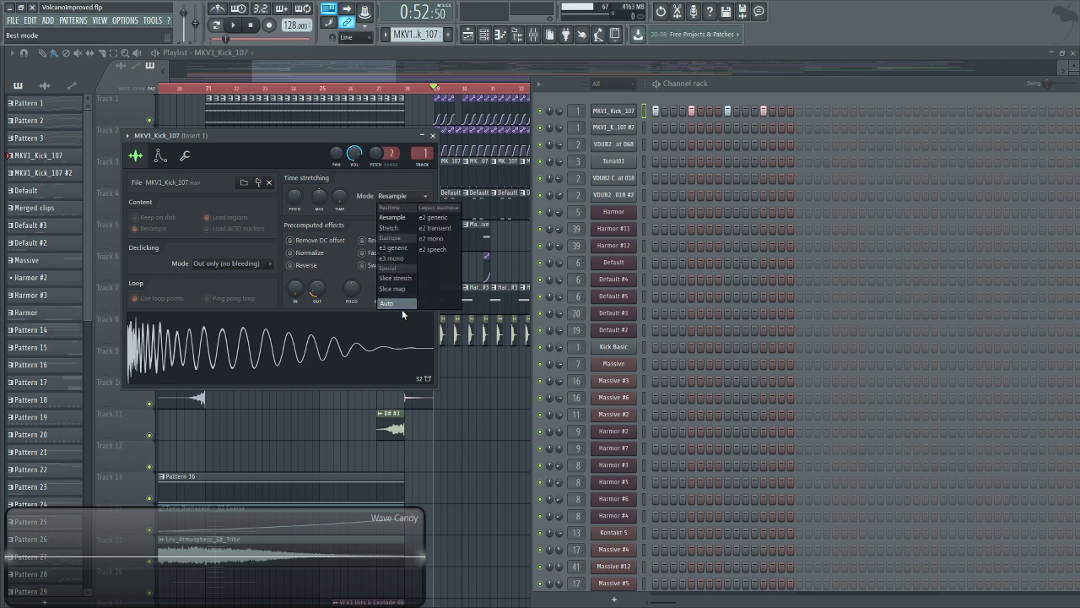
left_click(377, 179)
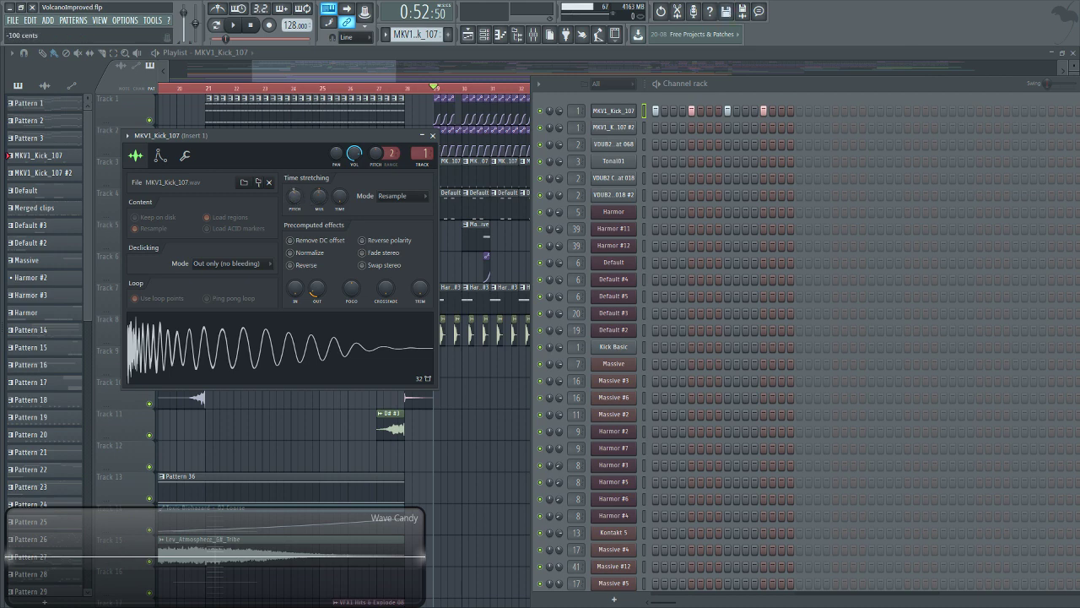
left_click_drag(295, 196, 297, 199)
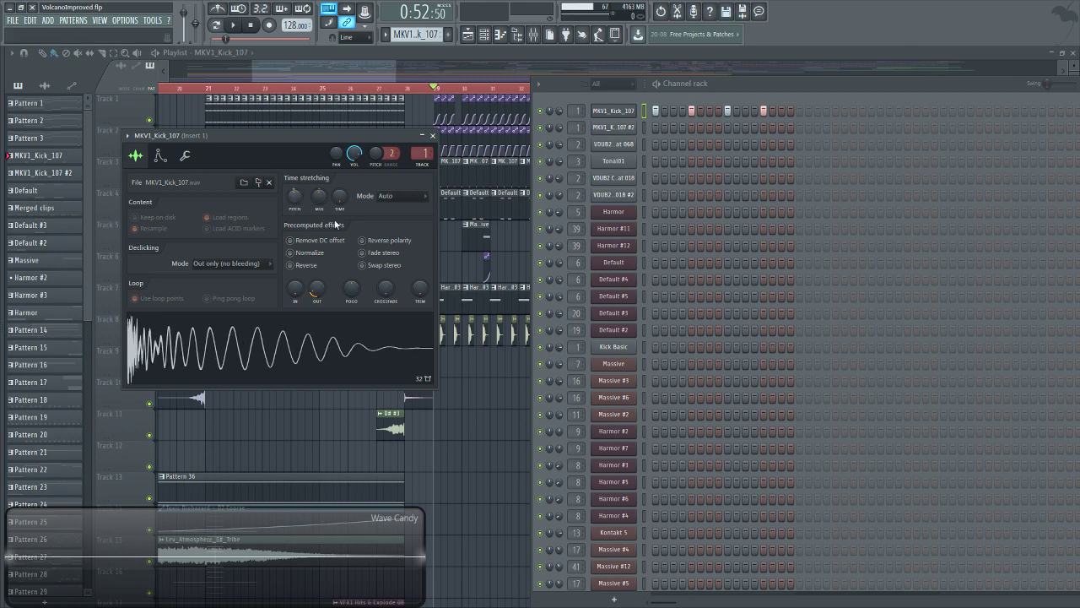
left_click(230, 348)
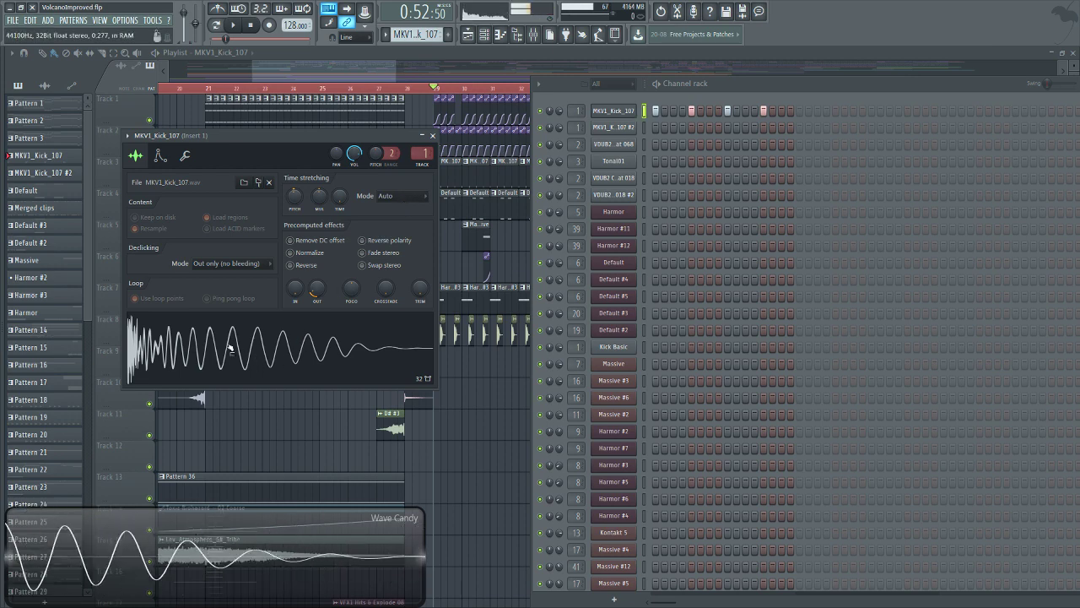
left_click(230, 348)
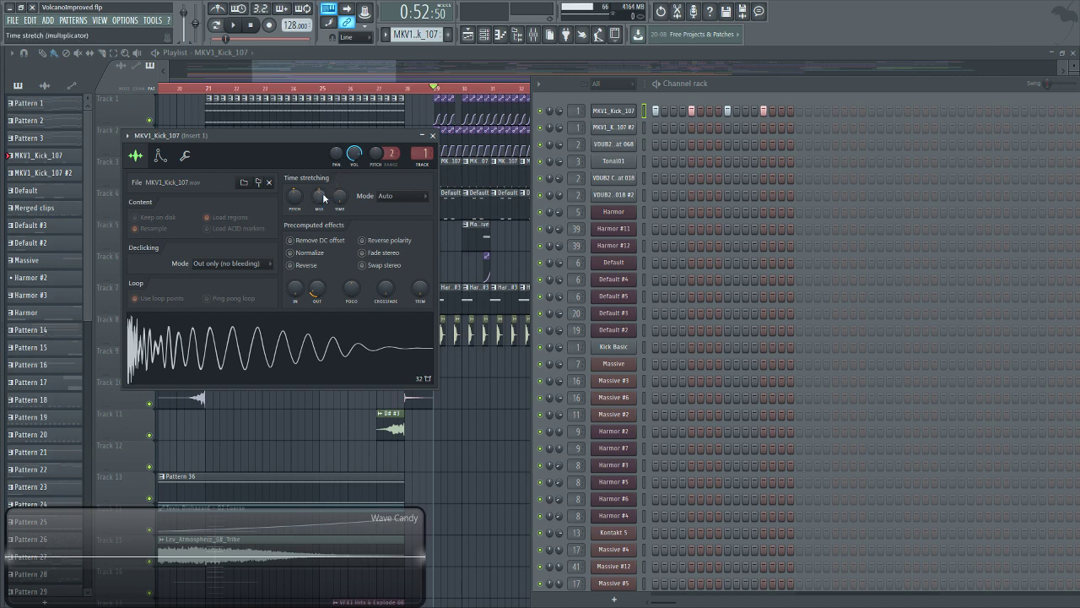
left_click(246, 347)
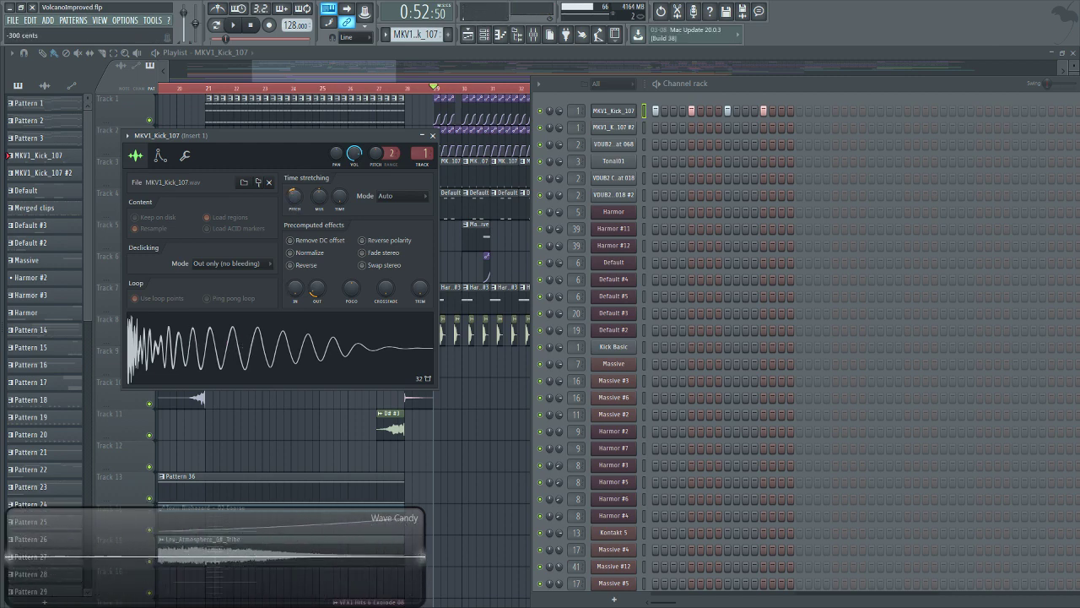
left_click(246, 359)
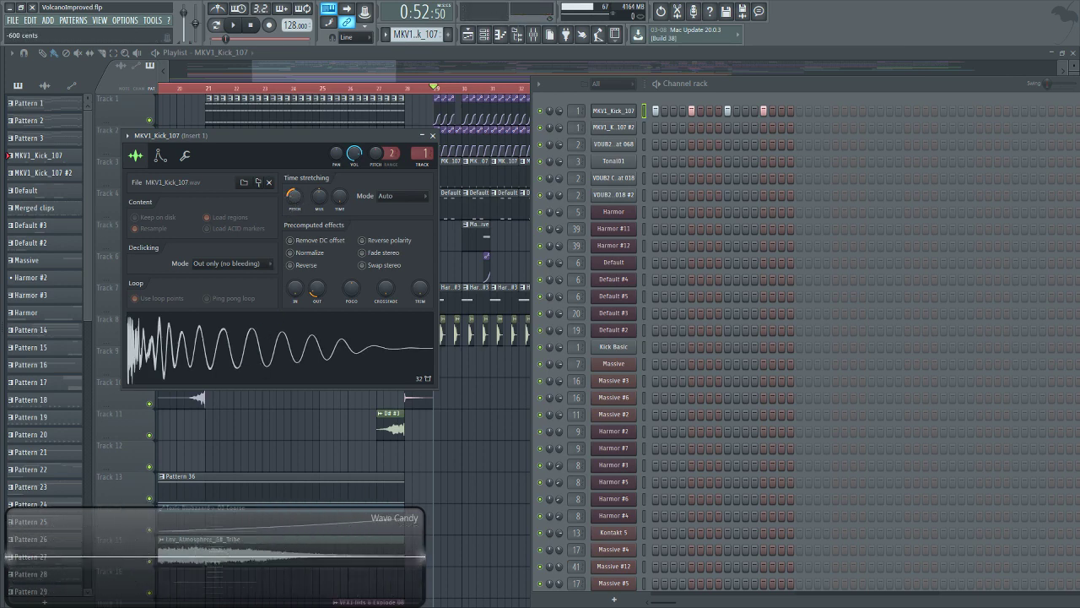
Reset the kick's pitch shift, restore its time-stretching mode to Resample, and audition the sample.
mouse_move(294, 196)
left_mouse_down()
mouse_move(300, 208)
mouse_move(287, 213)
mouse_move(292, 203)
left_mouse_up()
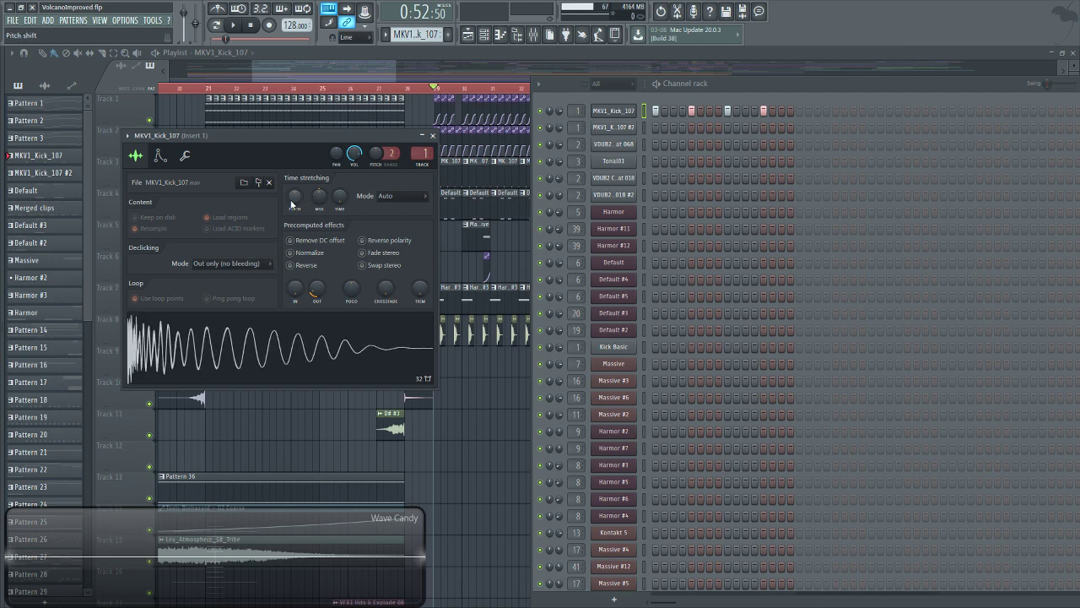
left_click(401, 196)
left_click(398, 222)
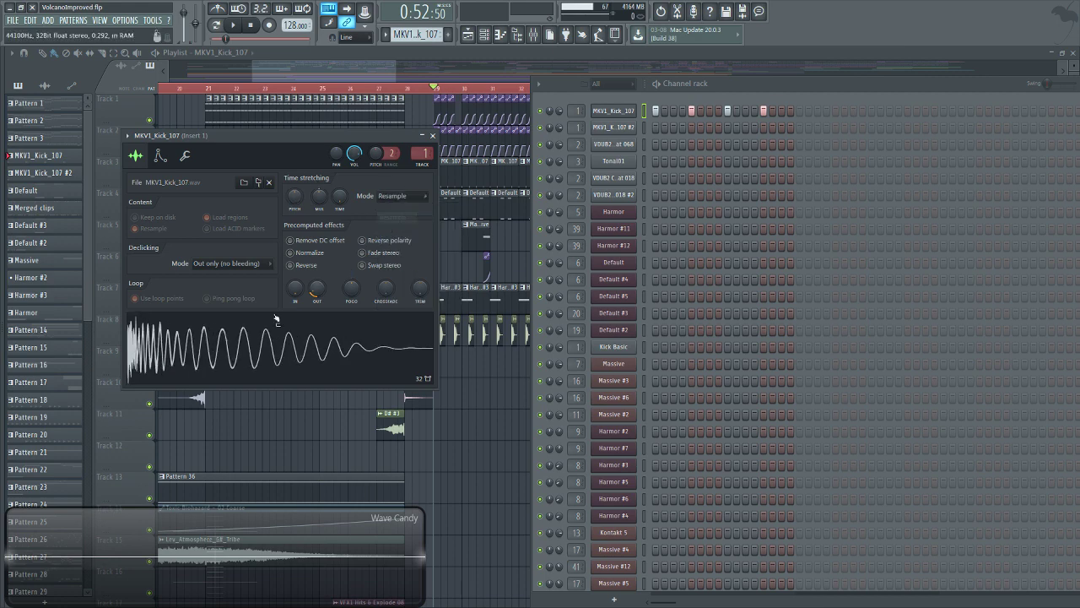
left_click(199, 339)
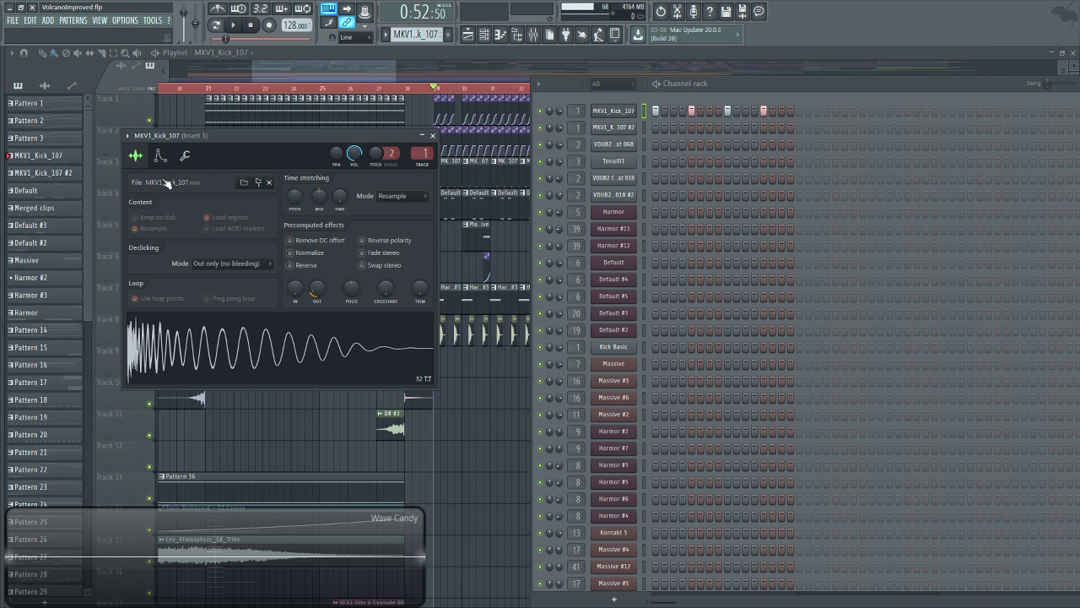
Revisit the kick's envelope and sample settings, and open the MKV1_Kick_107 #2 sampler to audition its waveform.
left_click(160, 156)
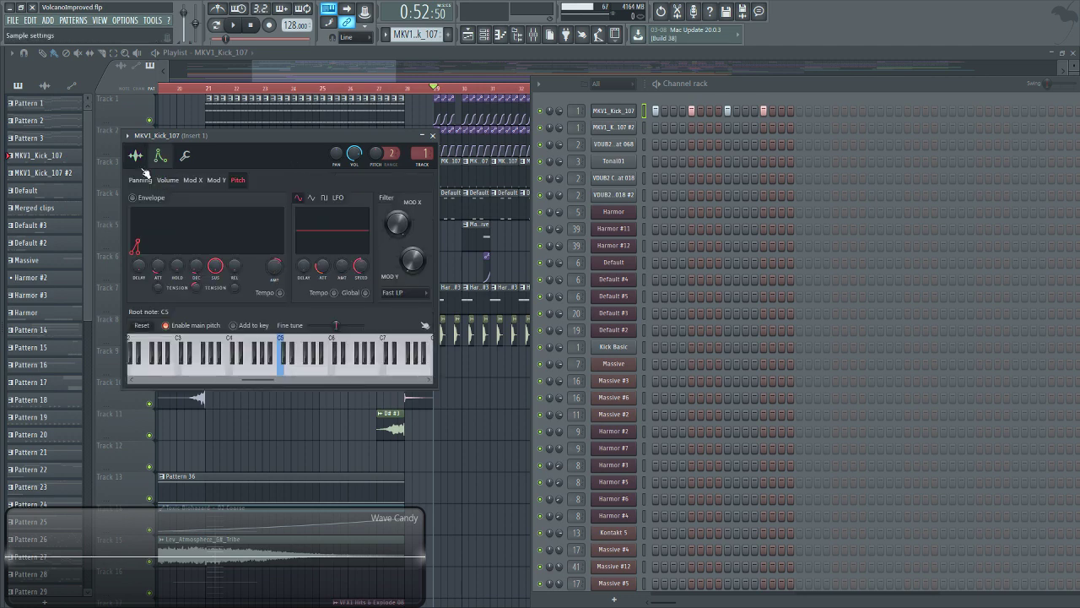
left_click(136, 157)
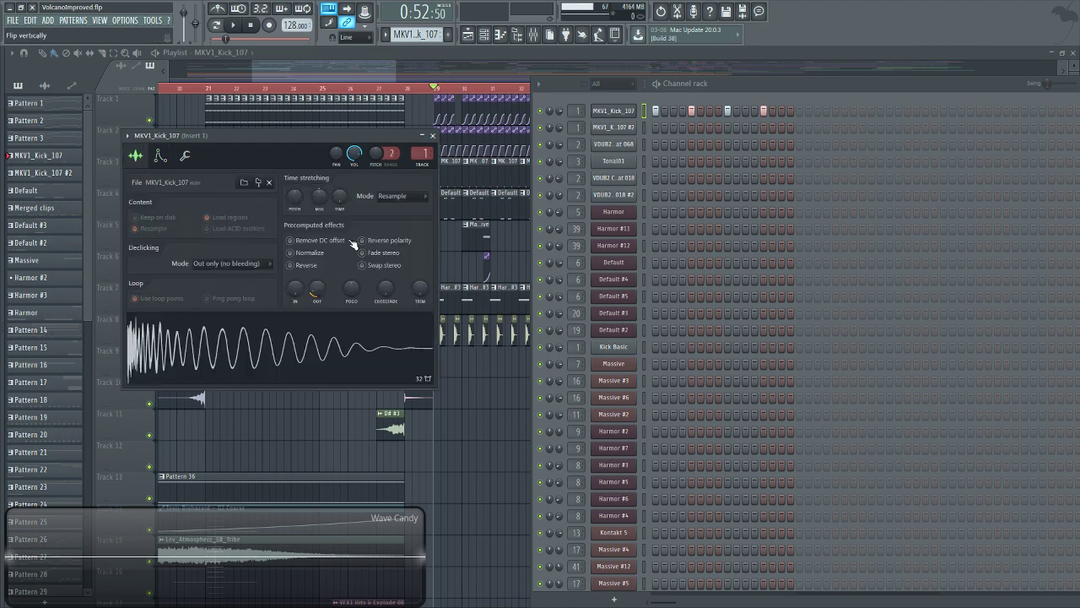
left_click(623, 131)
left_click(247, 367)
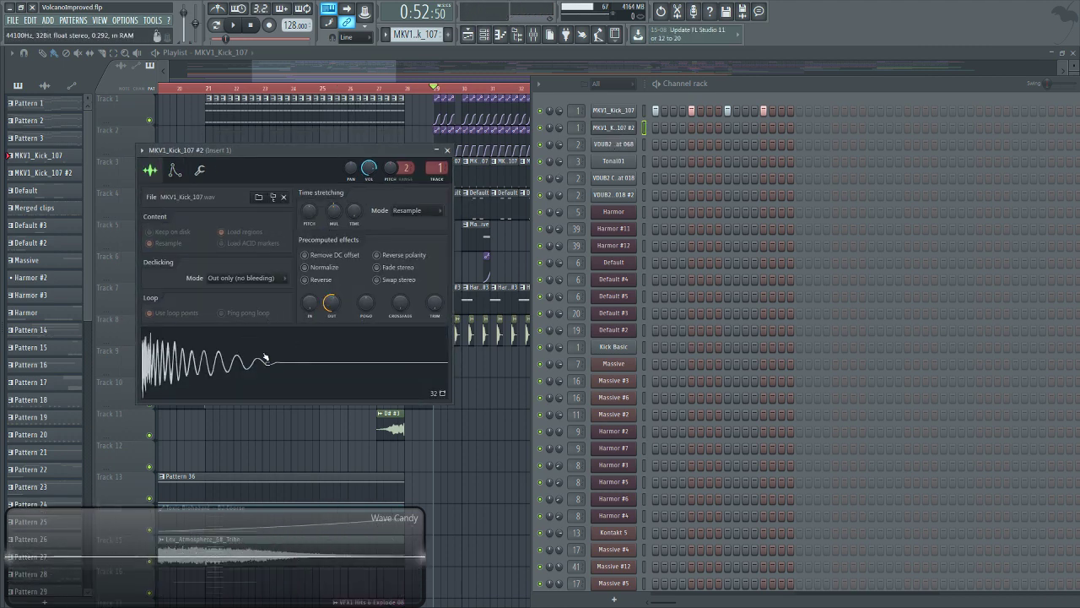
Bring the playlist back to the section around bar 29 and open the VDUB2 Open Hihat 068 sampler from the channel rack.
left_click(682, 67)
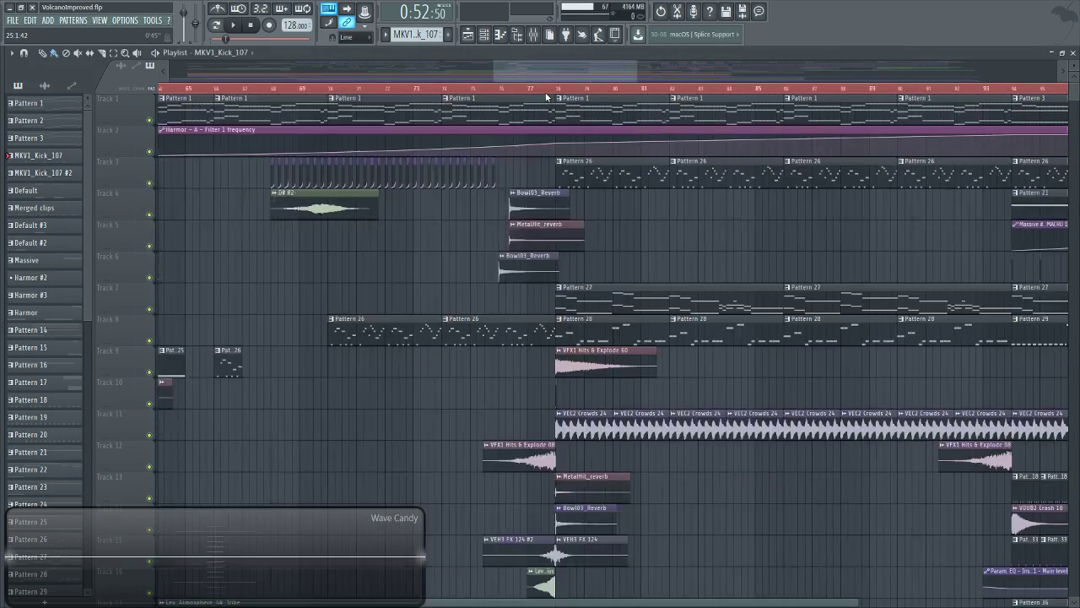
left_click_drag(683, 102, 300, 116)
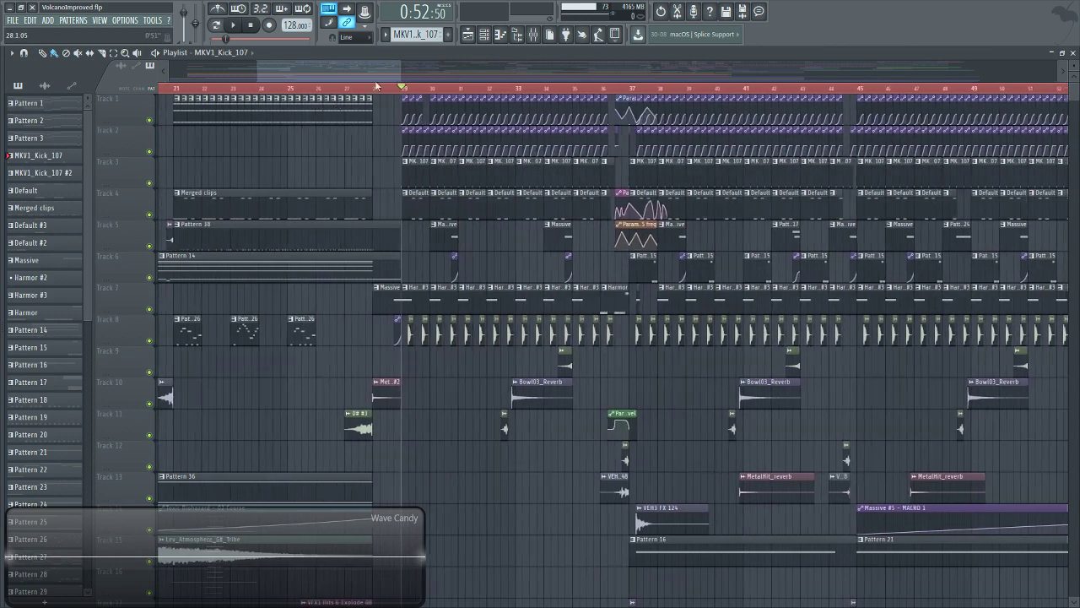
left_click(484, 33)
left_click(613, 145)
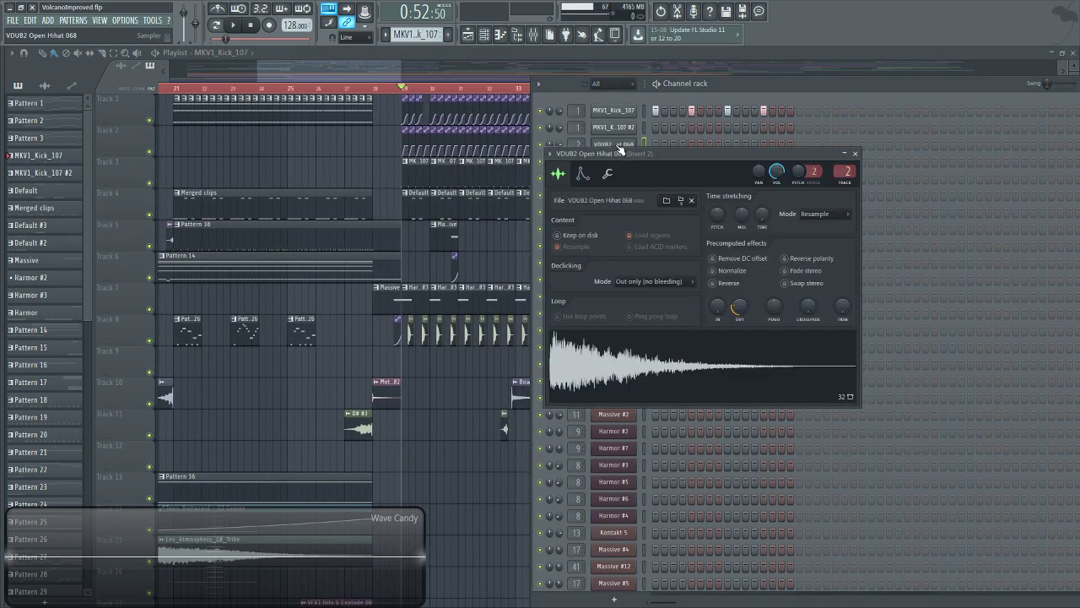
Audition the open hi-hat, both VDUB2 Closed Hihat 018 samples and the Kick Basic sample from their channel samplers.
left_click(639, 381)
left_click(613, 144)
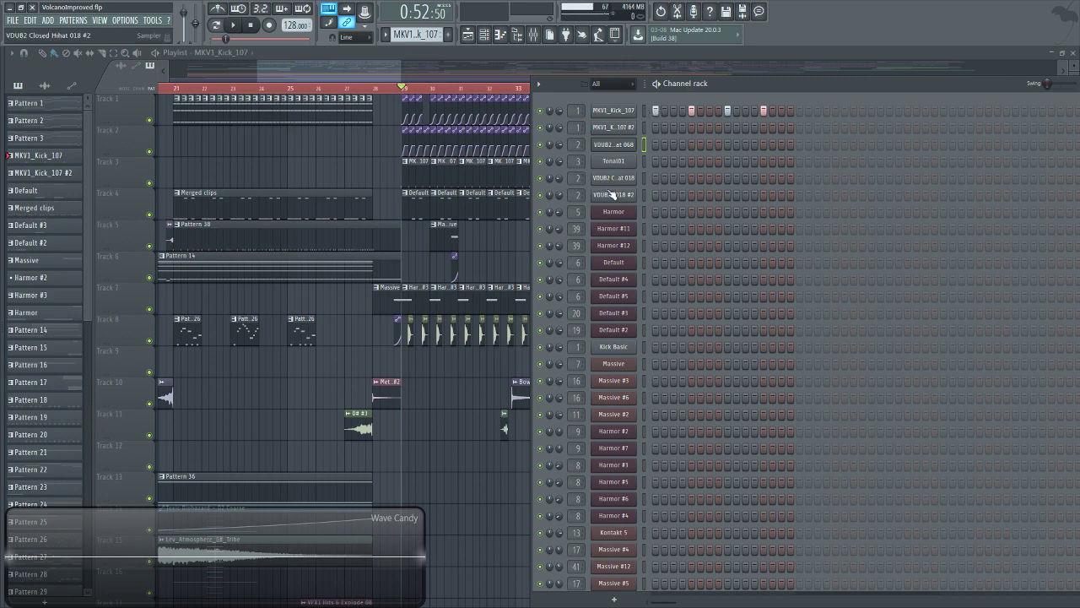
left_click(615, 179)
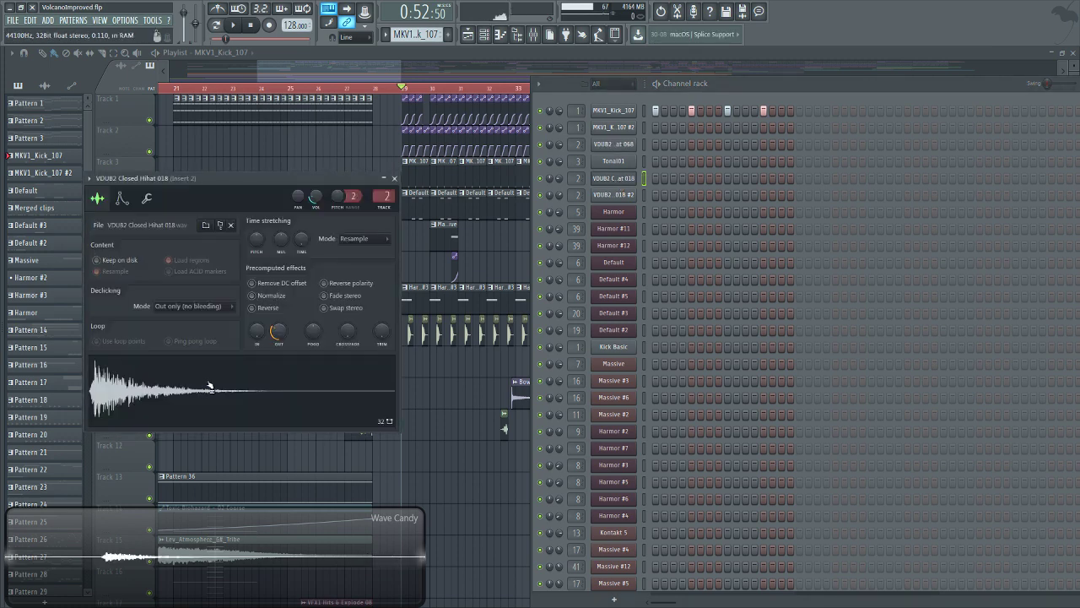
left_click(625, 196)
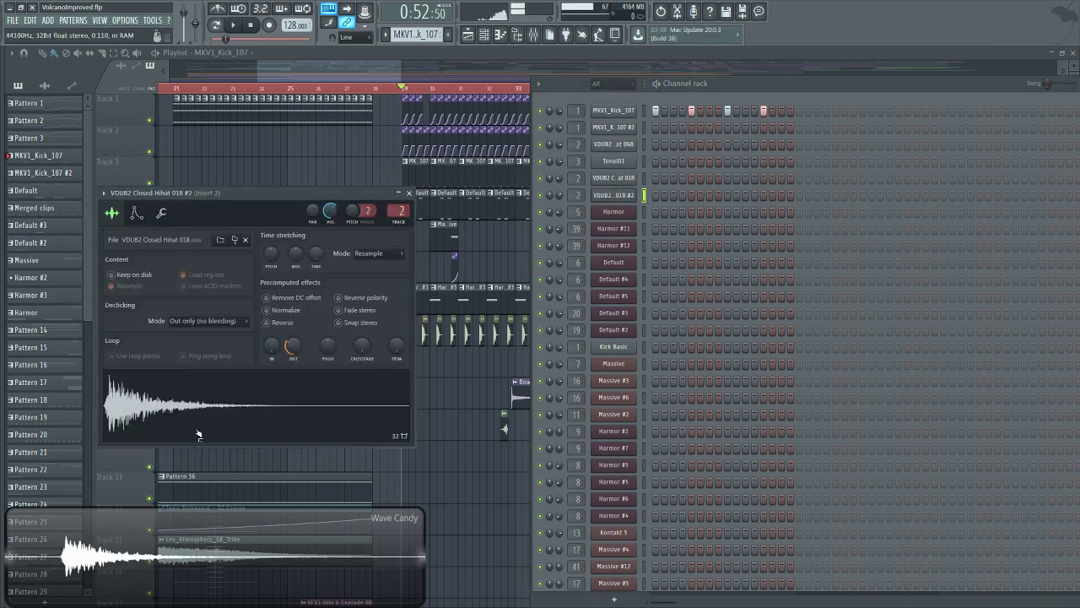
left_click(614, 347)
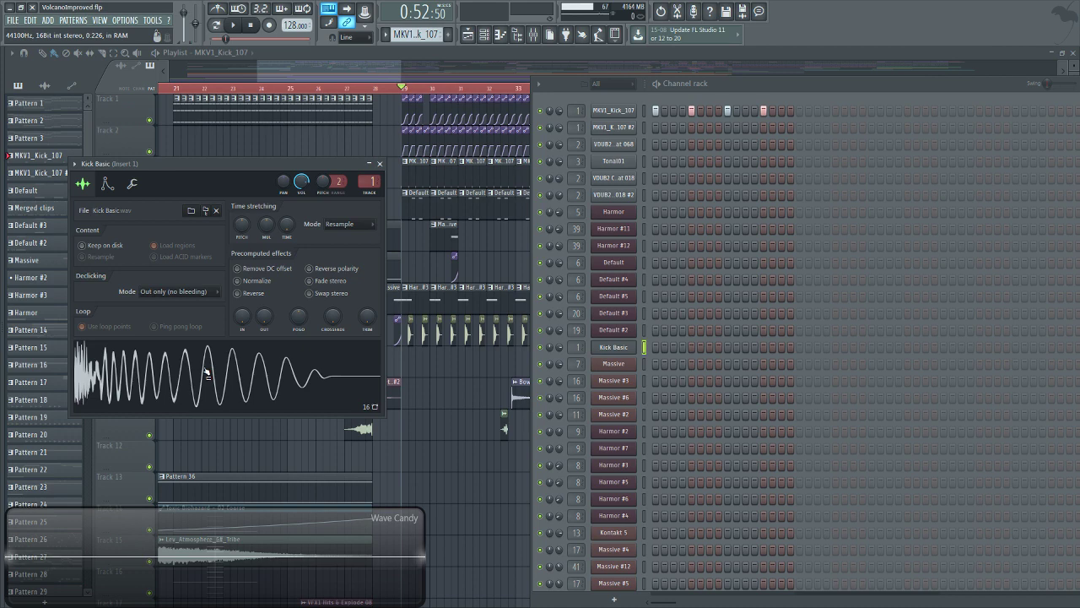
left_click(205, 374)
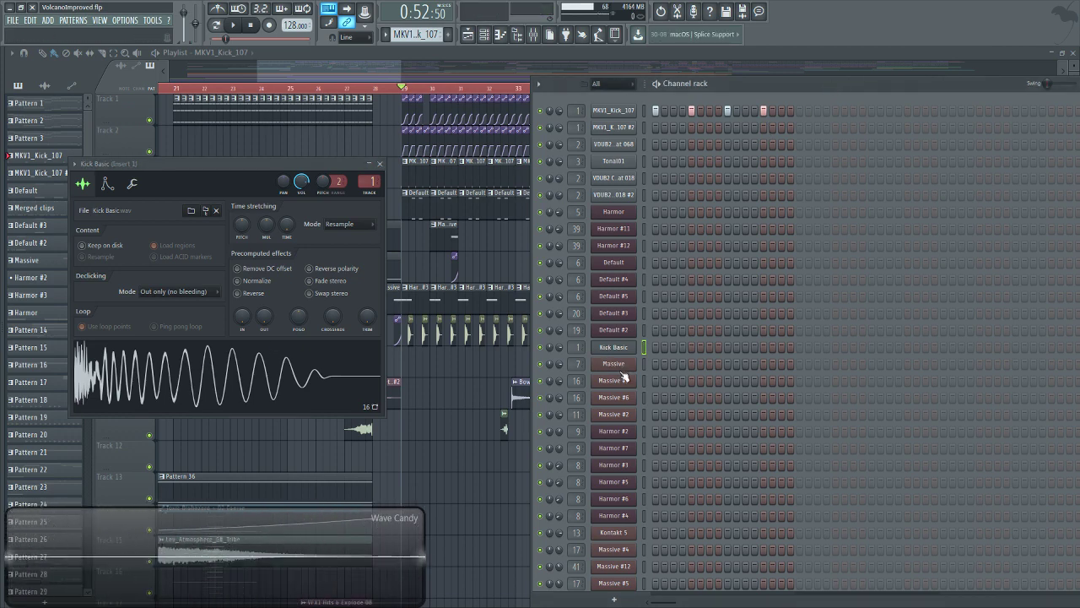
Open the VDUB2 Snare 028 and VDUB2 Snare 028 #2 samplers and audition their waveforms.
scroll(625, 378, "down", 8)
left_click(623, 247)
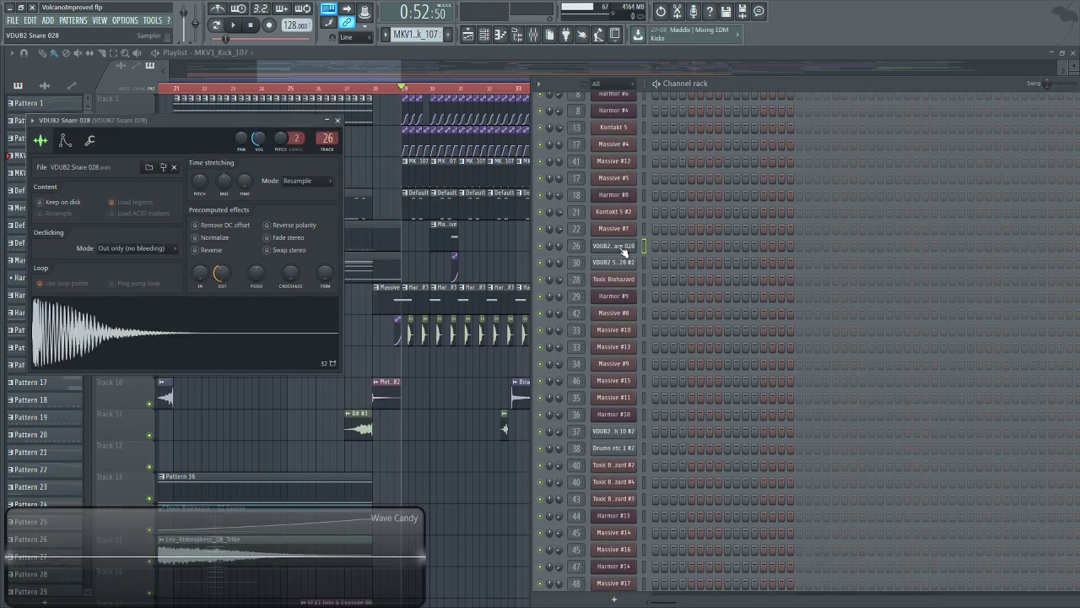
left_click(150, 339)
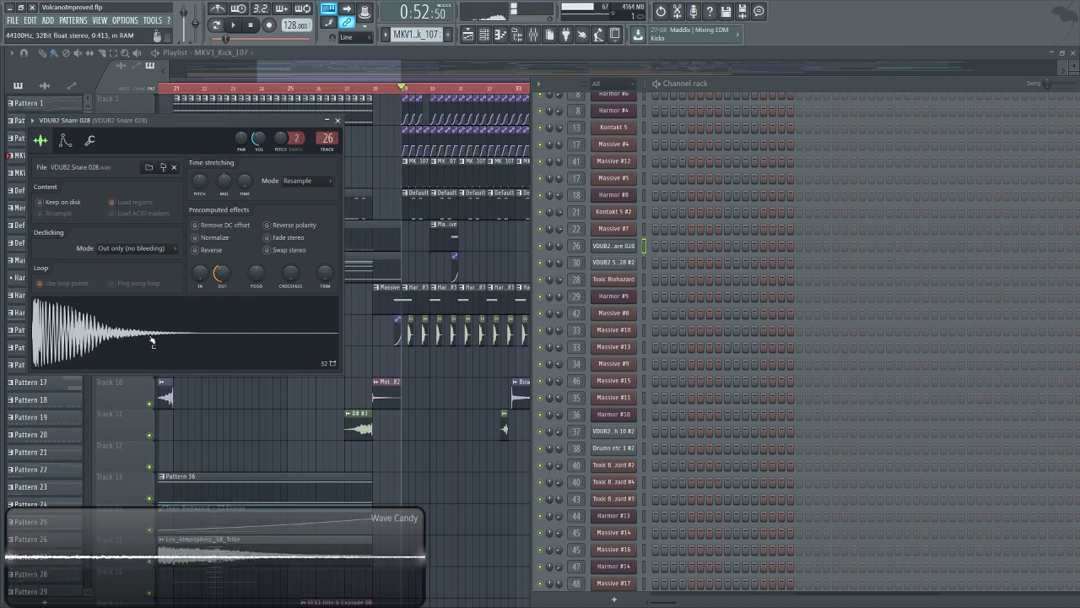
left_click(615, 278)
left_click(615, 262)
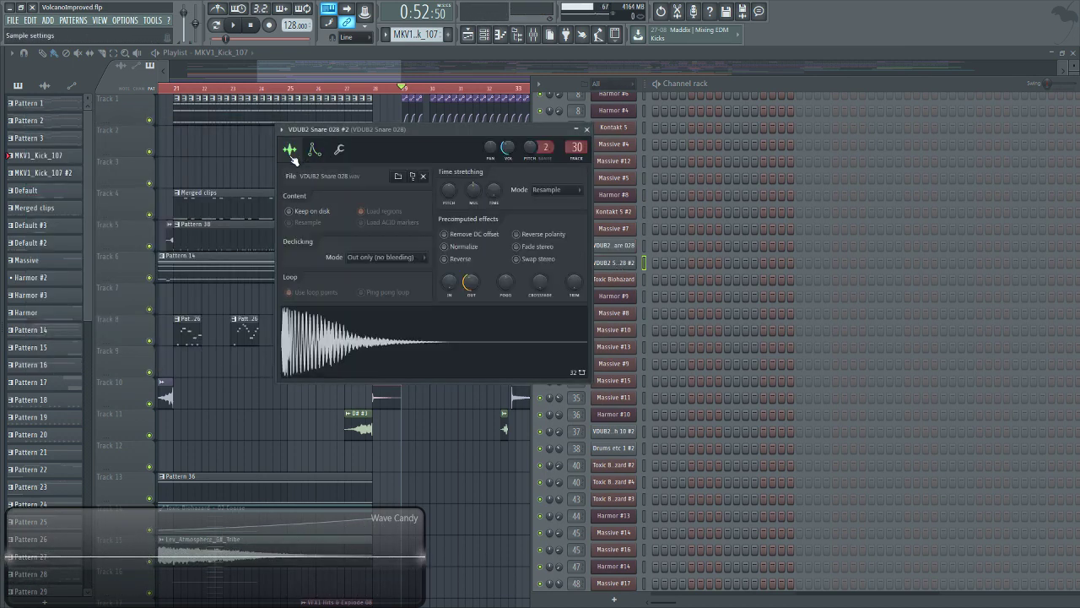
left_click(357, 350)
Bring the playlist to the section around bars 86 to 117, set the song position to bar 94, and start playback.
left_click_drag(337, 72, 649, 82)
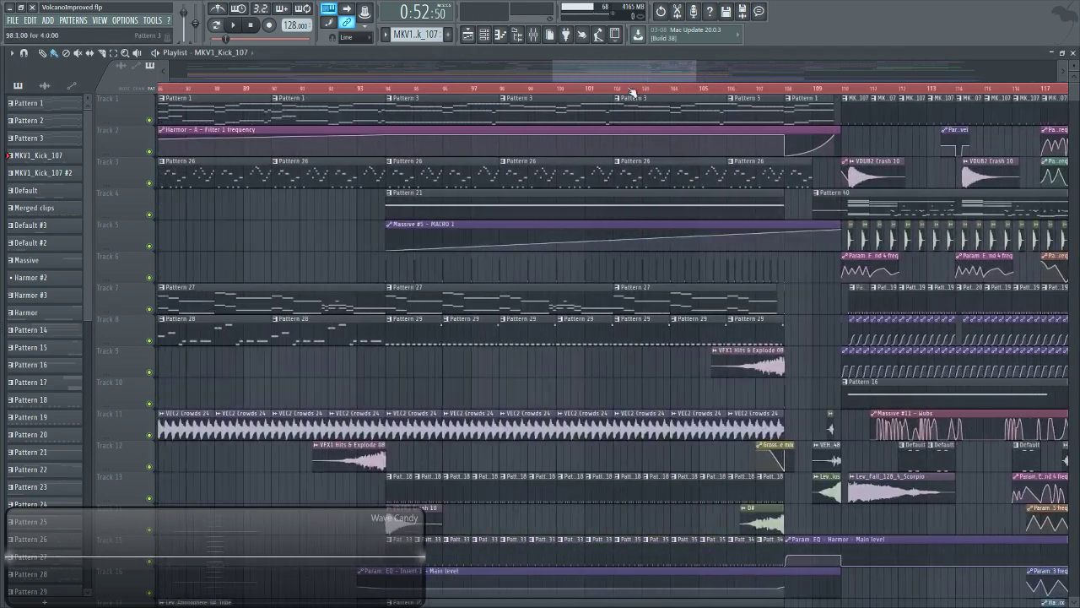
left_click(386, 87)
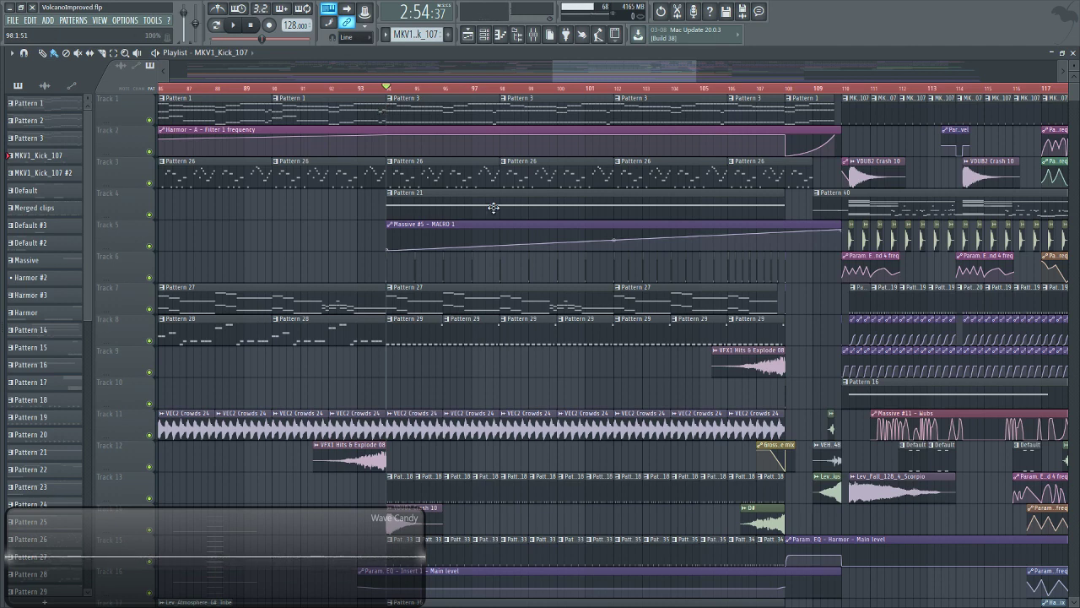
scroll(549, 455, "down", 5)
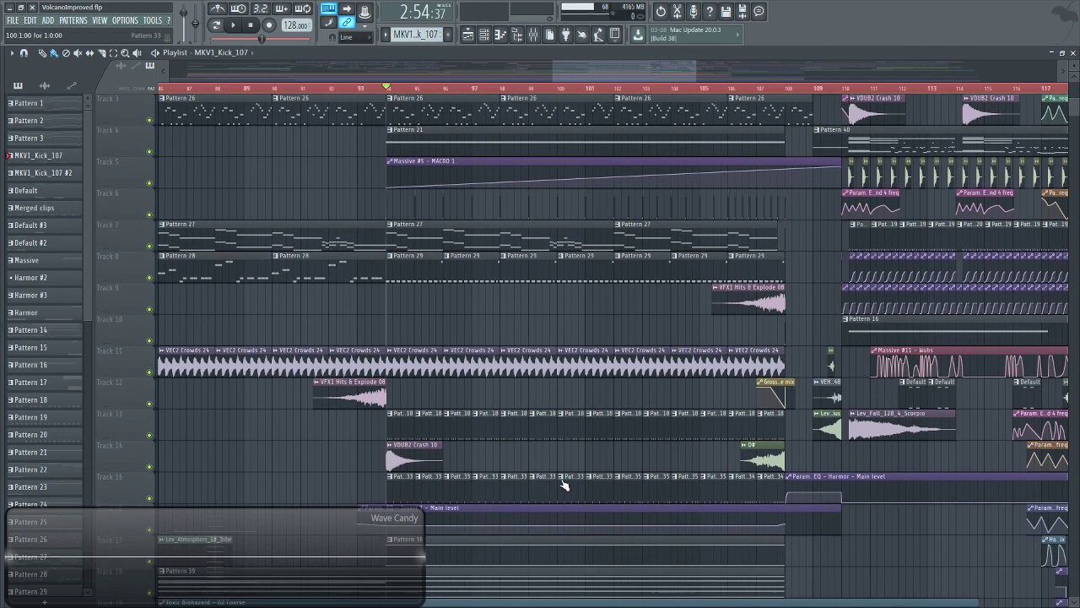
scroll(549, 480, "up", 5)
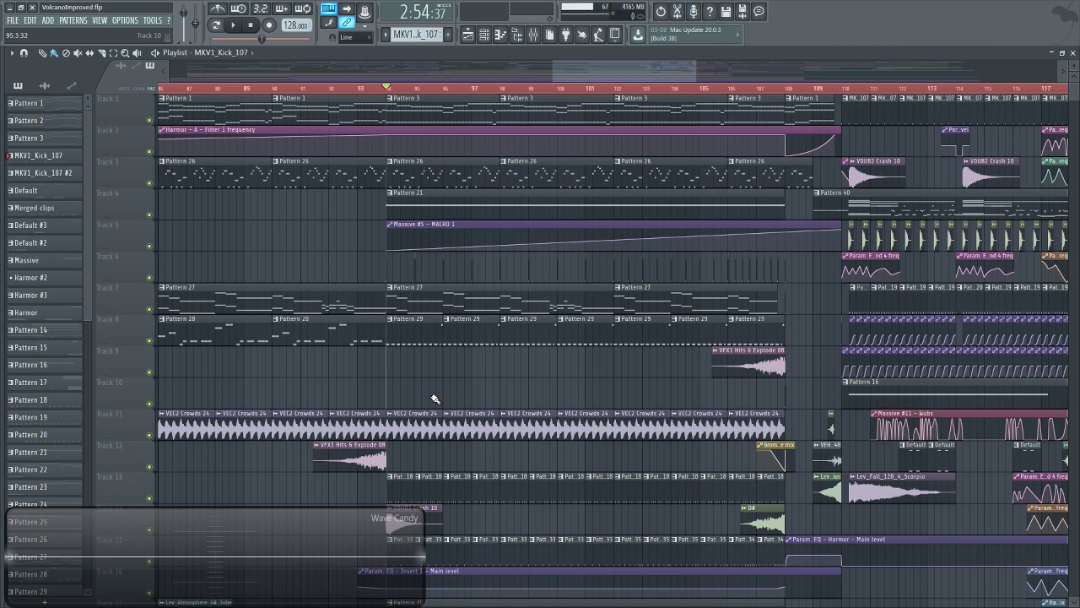
left_click(235, 26)
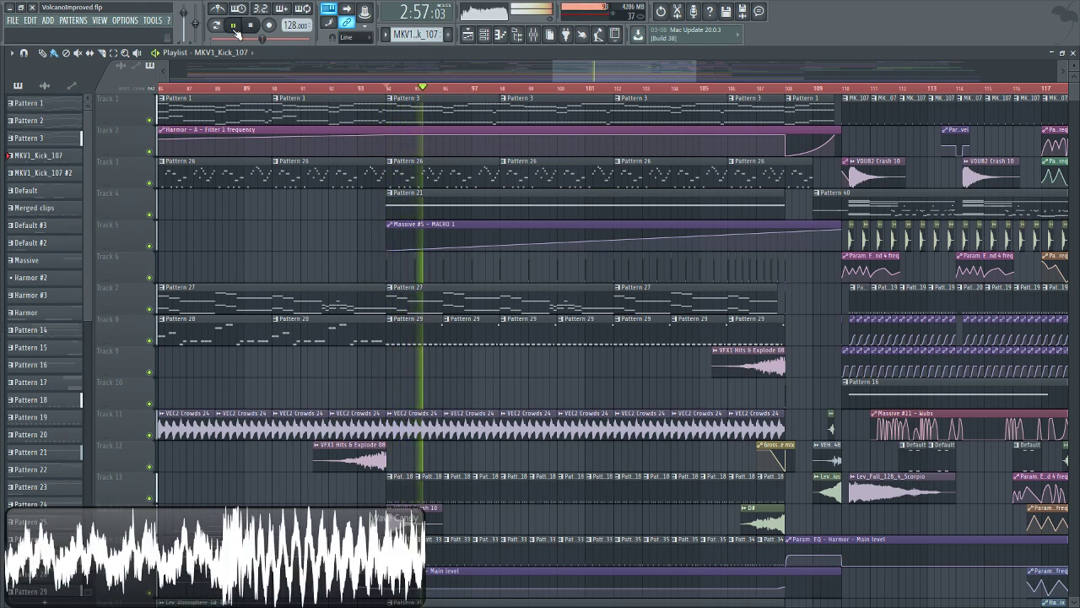
Solo mixer Insert 2 to hear the hi-hats with their ValhallaRoom reverb, and restore the full mix.
left_click(537, 35)
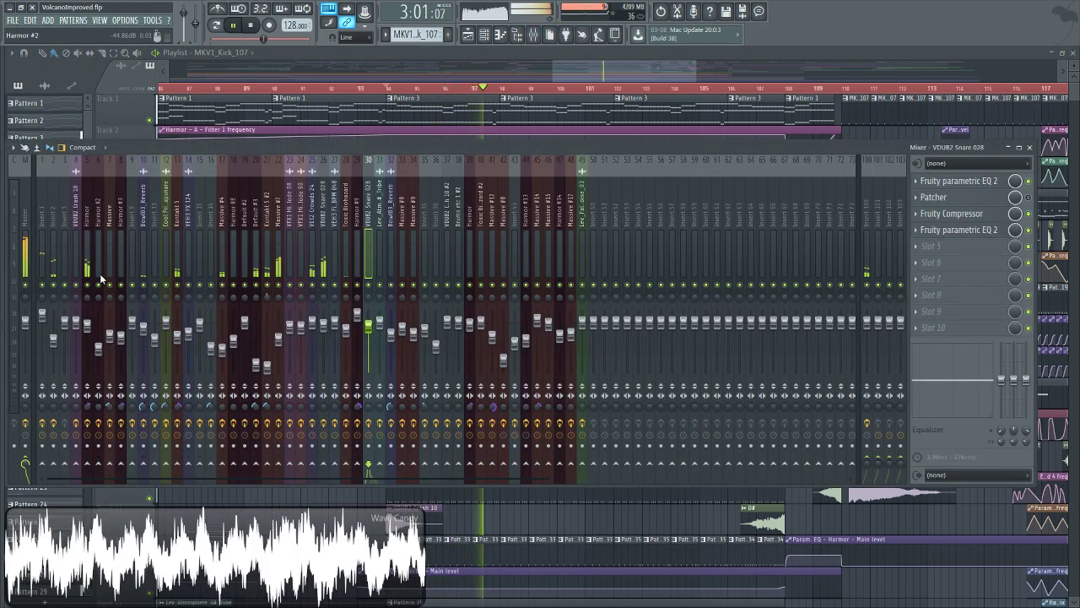
left_click(53, 272)
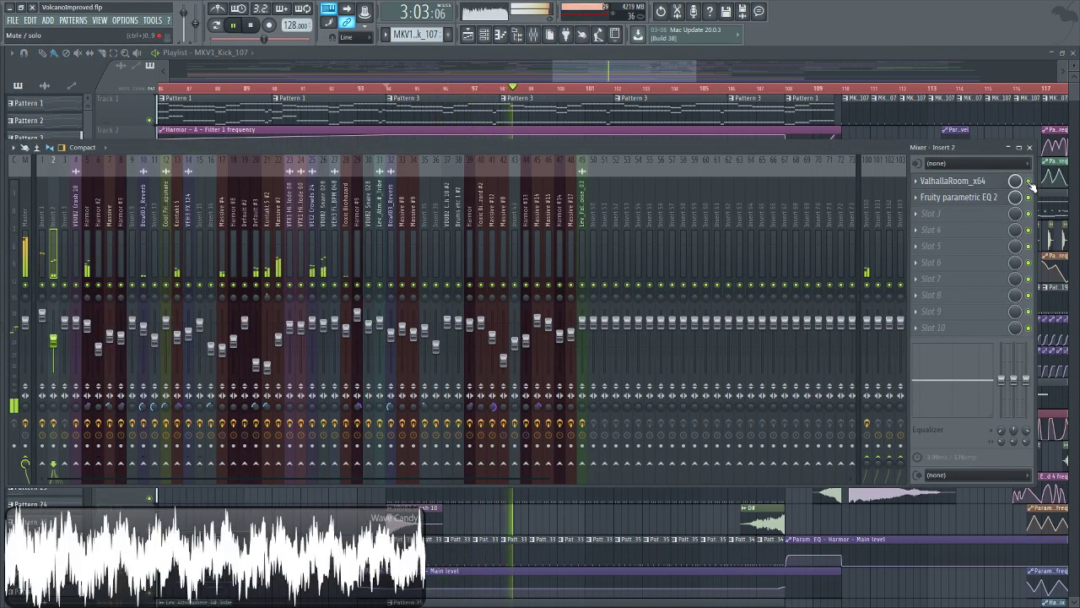
right_click(54, 285)
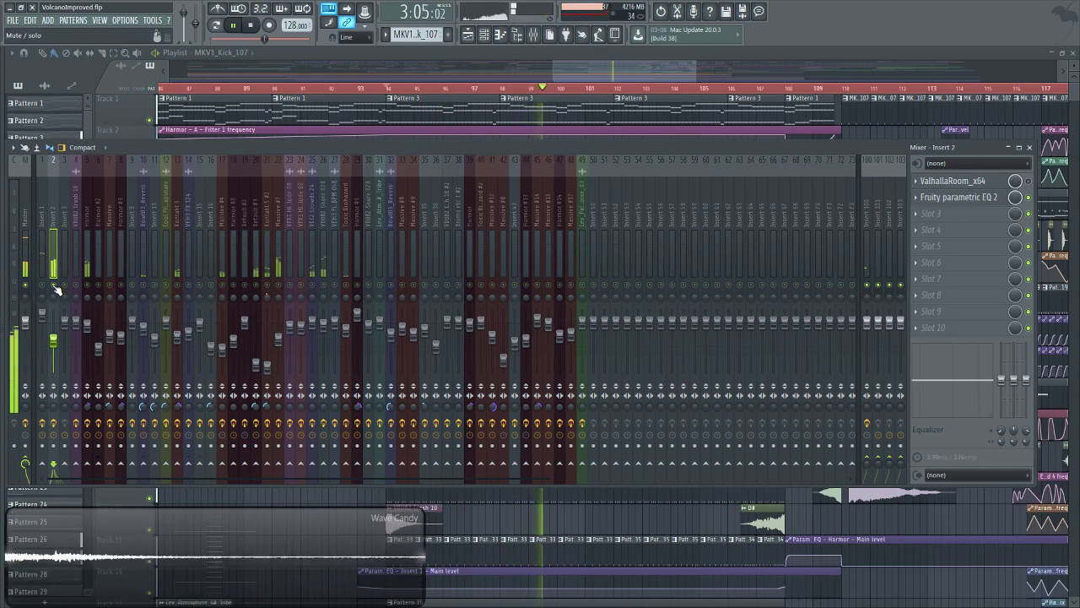
right_click(54, 285)
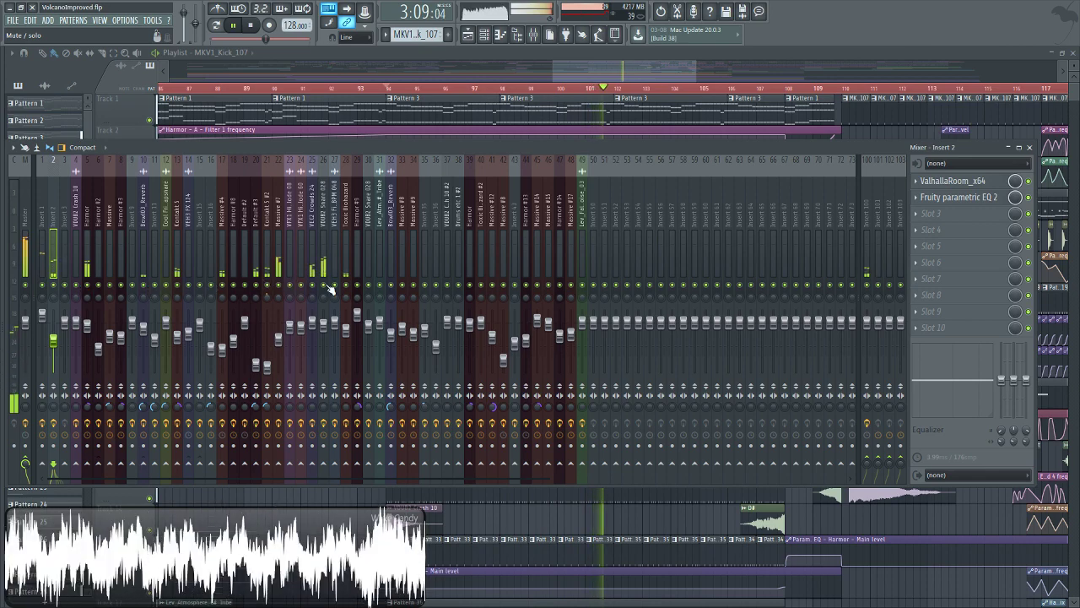
Solo the VDUB2 Snare 028 mixer track, inspect its Patcher effect chain, and replay the section in the full mix.
right_click(328, 289)
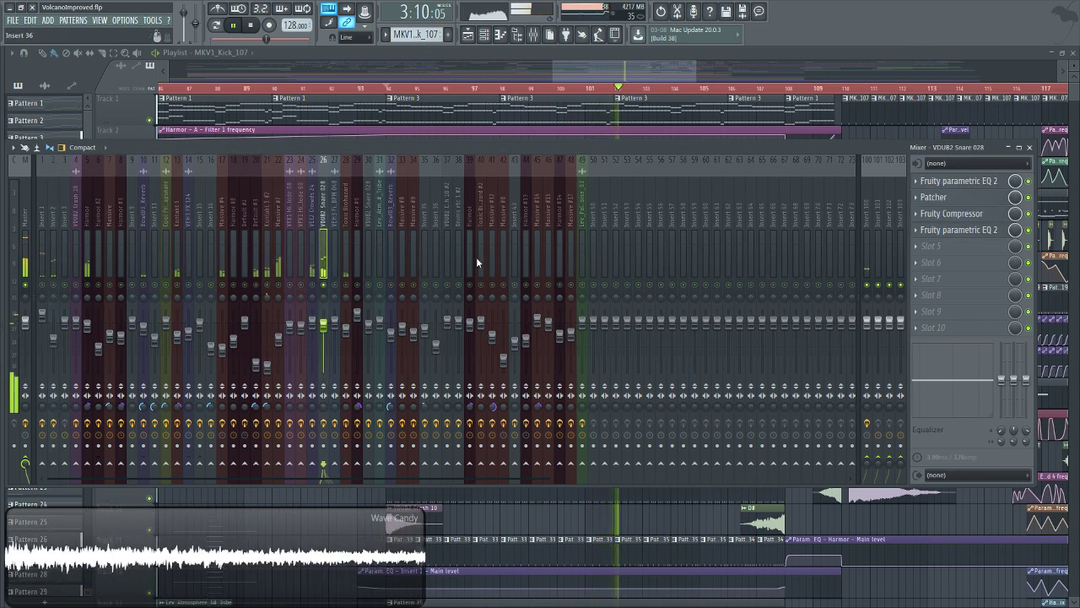
left_click(988, 203)
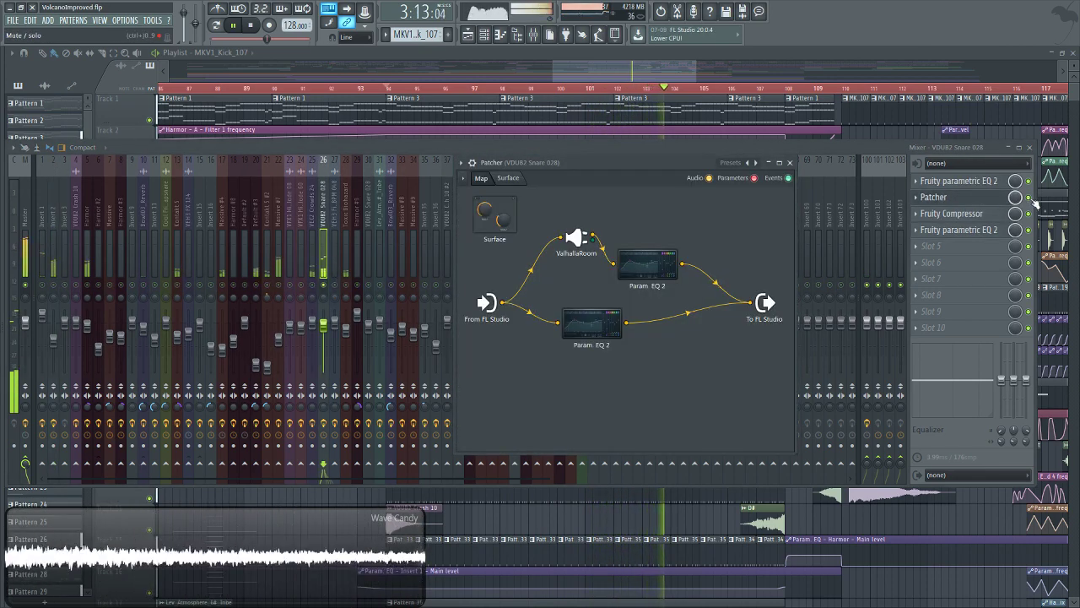
key("Escape")
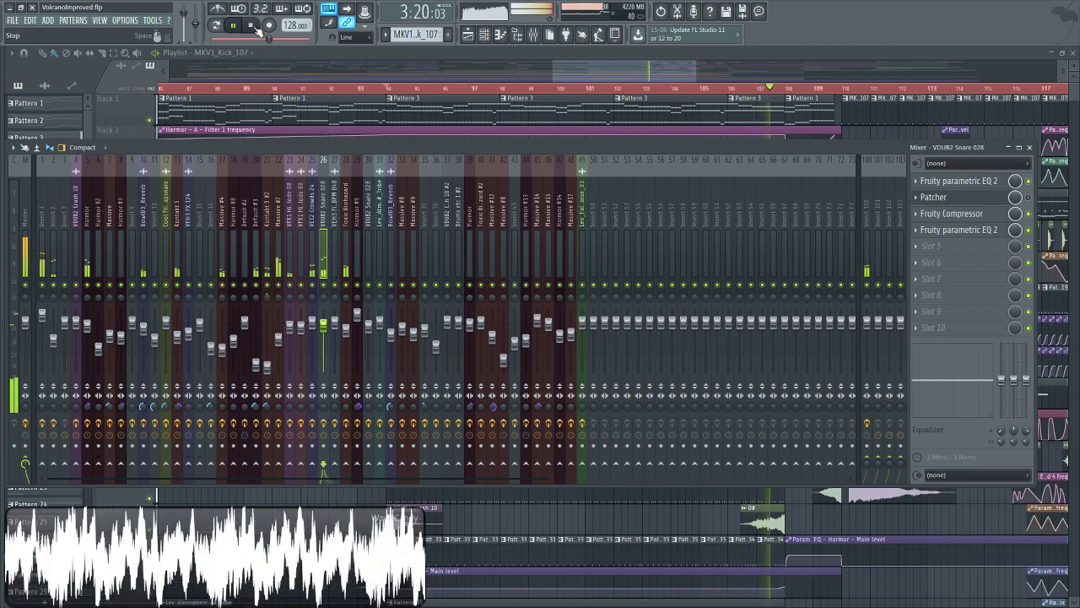
left_click(250, 25)
left_click(235, 26)
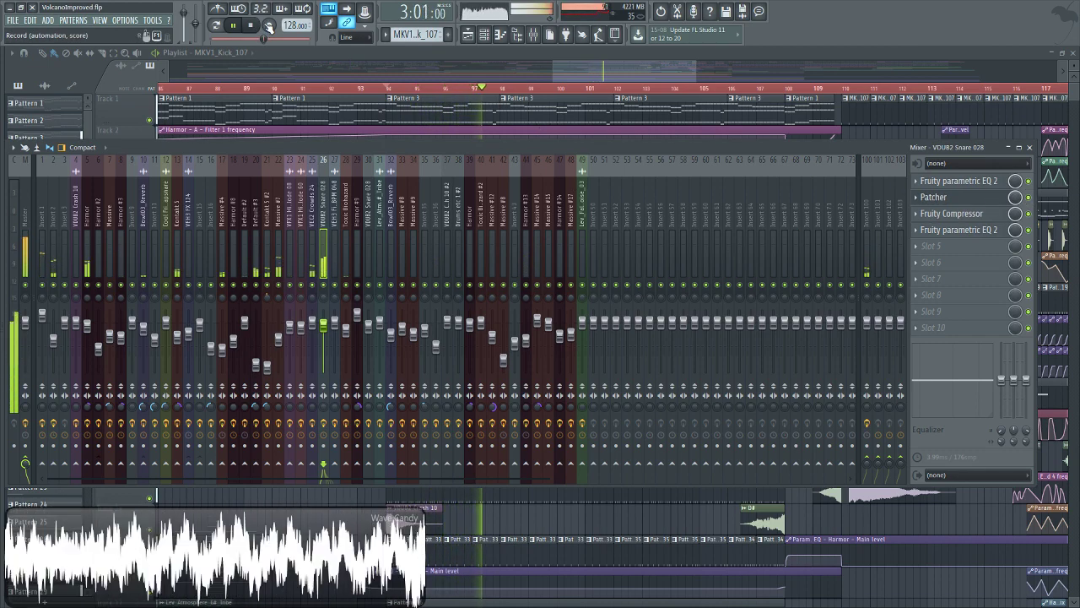
left_click(255, 28)
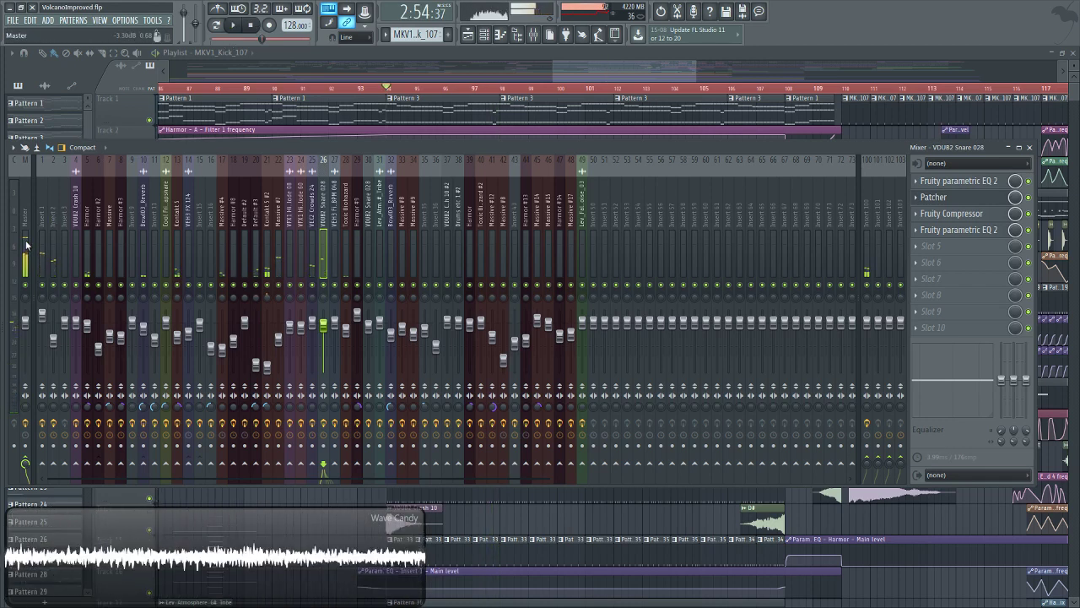
Open the Toxic Biohazard synth from the channel rack and adjust oscillator 2's pitch.
left_click(483, 34)
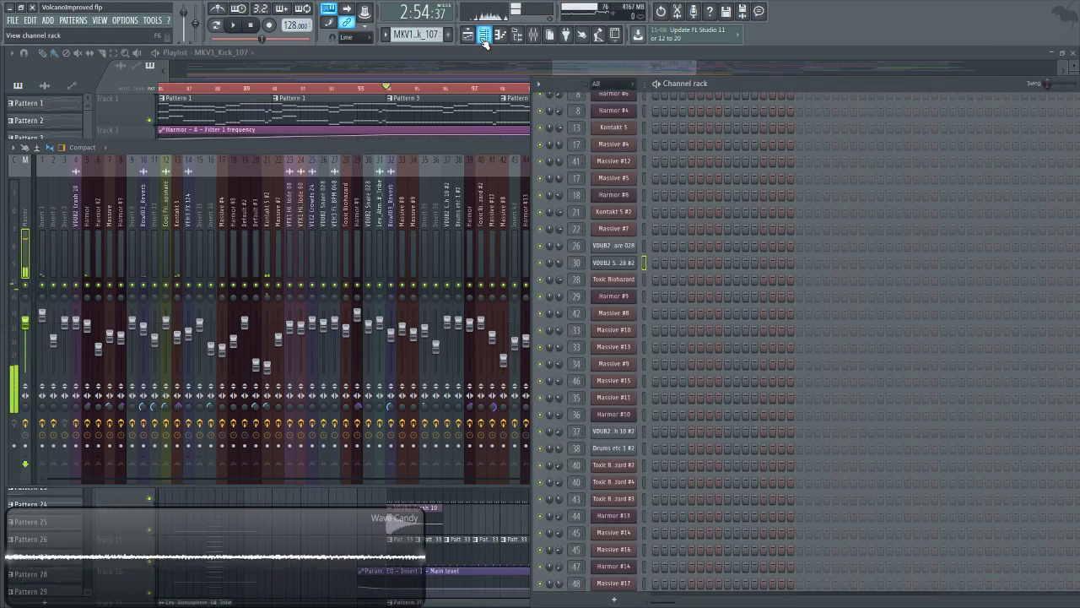
left_click(632, 281)
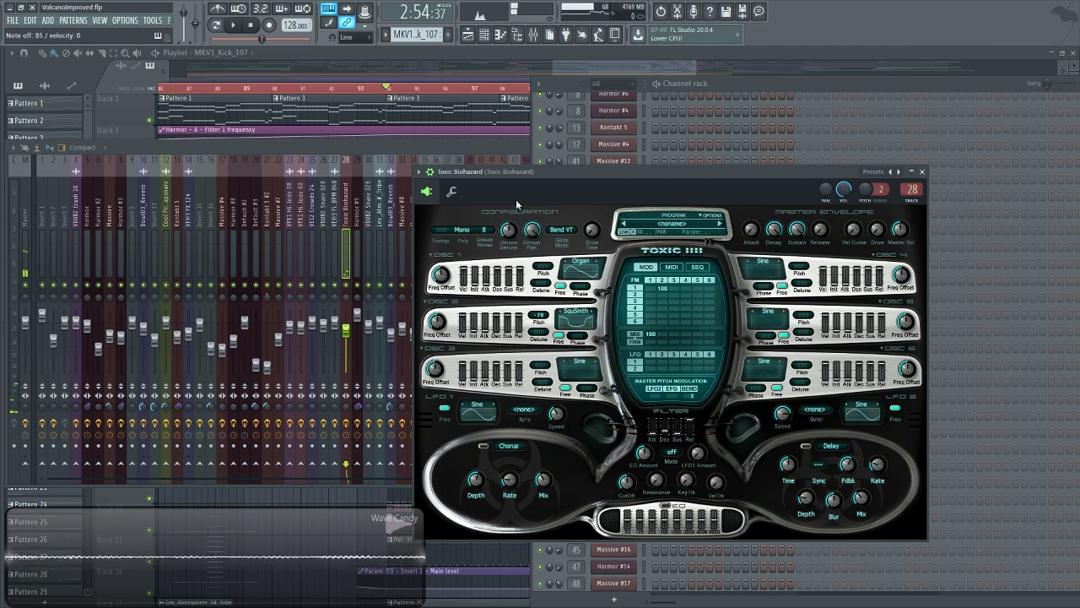
left_click_drag(538, 315, 537, 334)
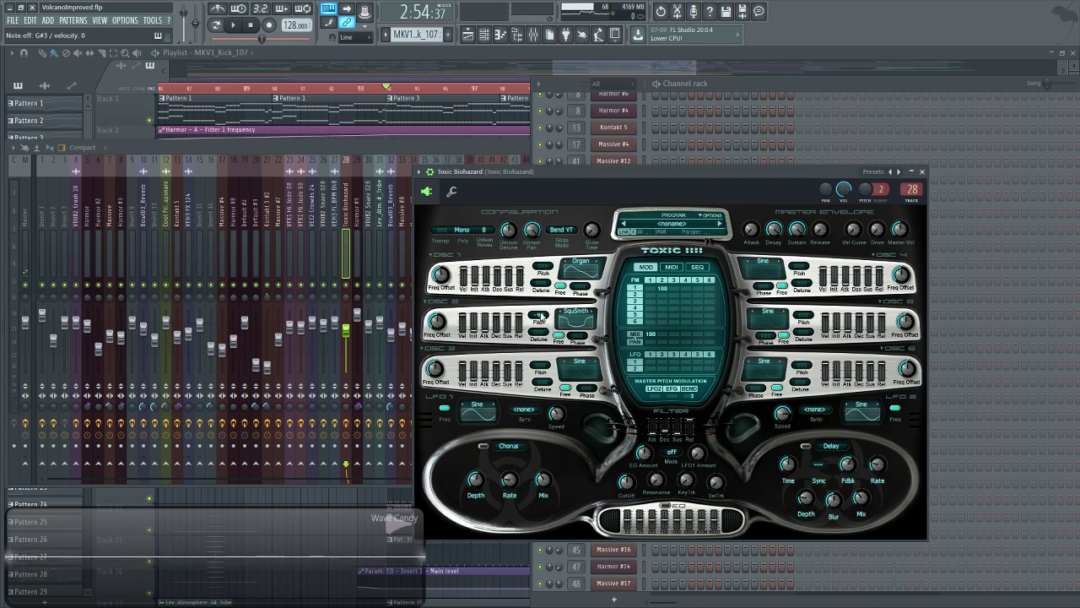
Reposition the Toxic Biohazard window, check its unison voices options, and adjust oscillator 2's pitch further.
left_click_drag(616, 175, 488, 148)
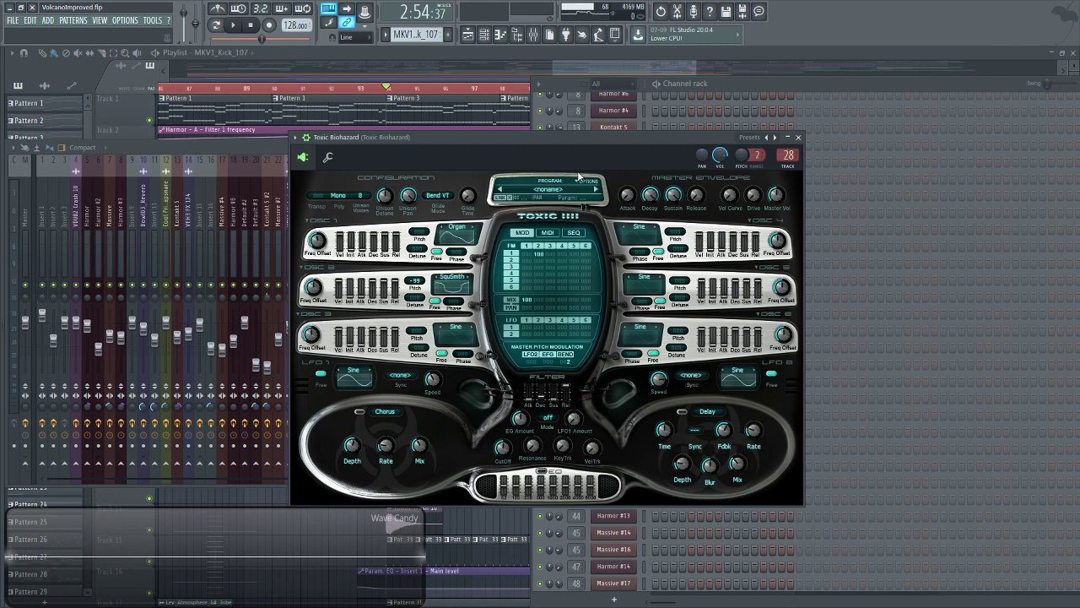
left_click(364, 201)
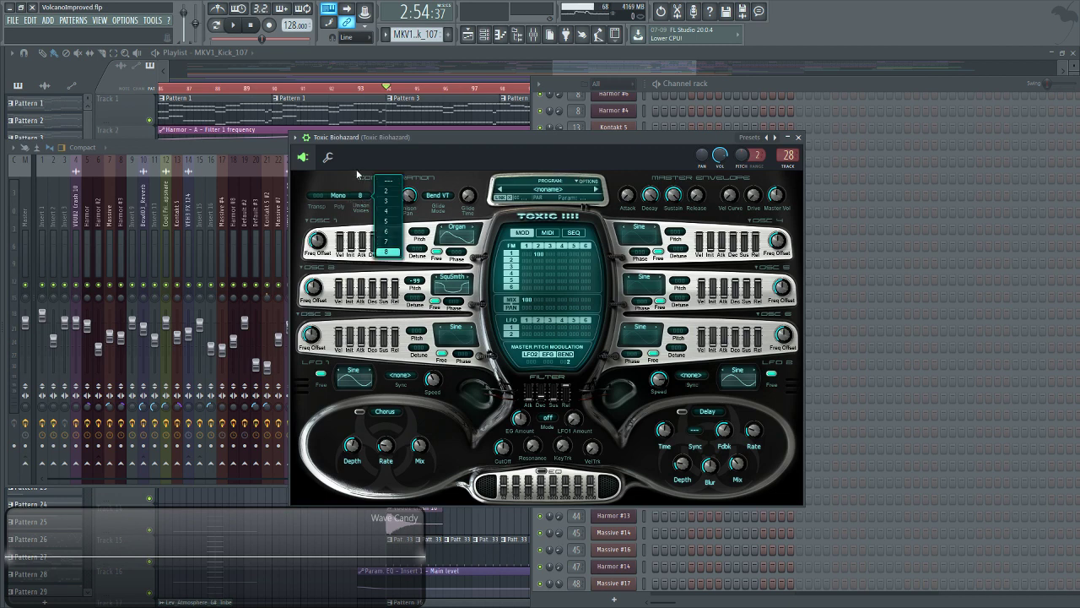
left_click(354, 173)
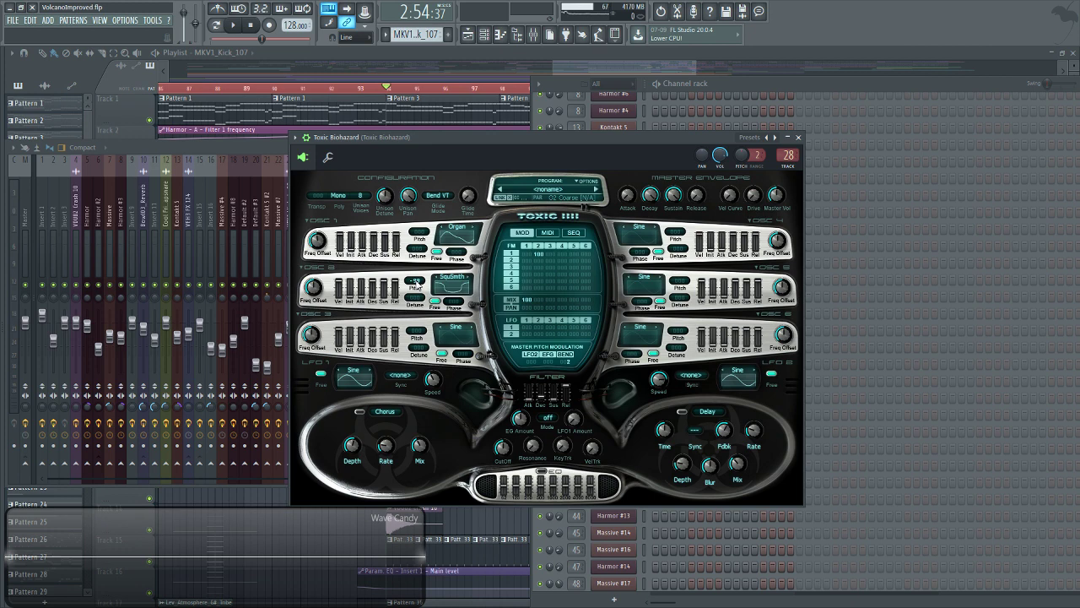
scroll(417, 286, "up", 10)
scroll(417, 285, "up", 6)
scroll(417, 286, "up", 3)
Replay the section from bar 94, view the master track's effects in the mixer, preview the arrangement ahead, and stop playback.
left_click(124, 20)
left_click_drag(566, 68, 545, 69)
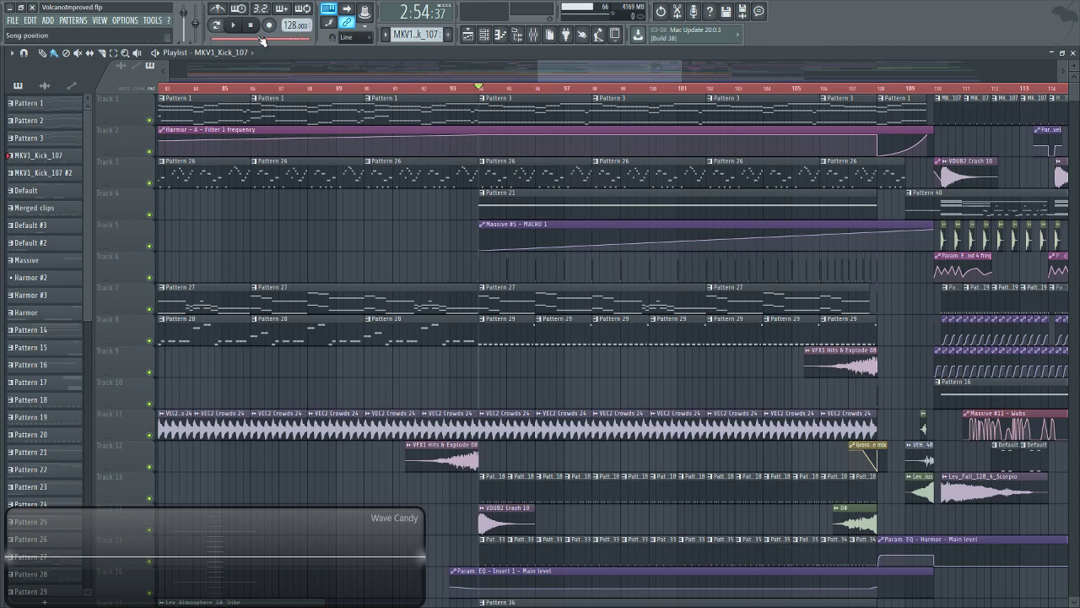
left_click(236, 25)
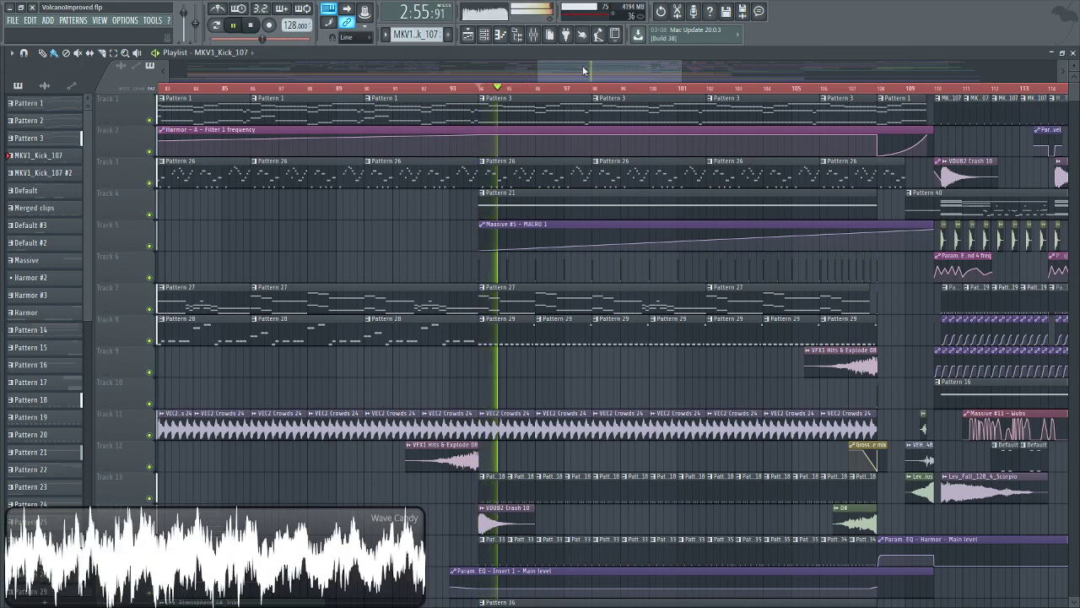
left_click(544, 42)
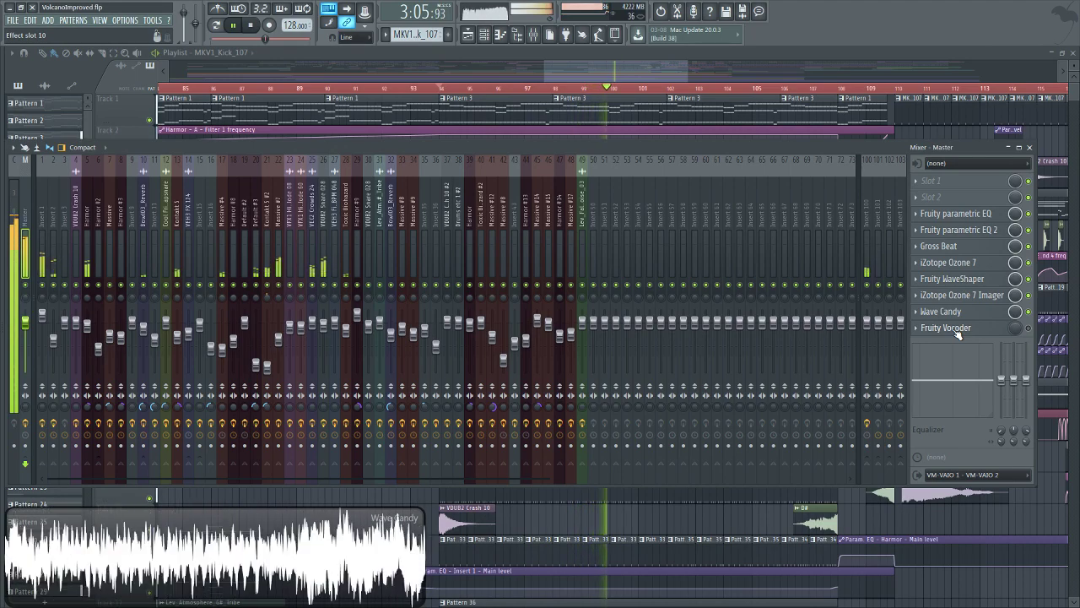
left_click(647, 74)
left_click_drag(647, 70, 672, 71)
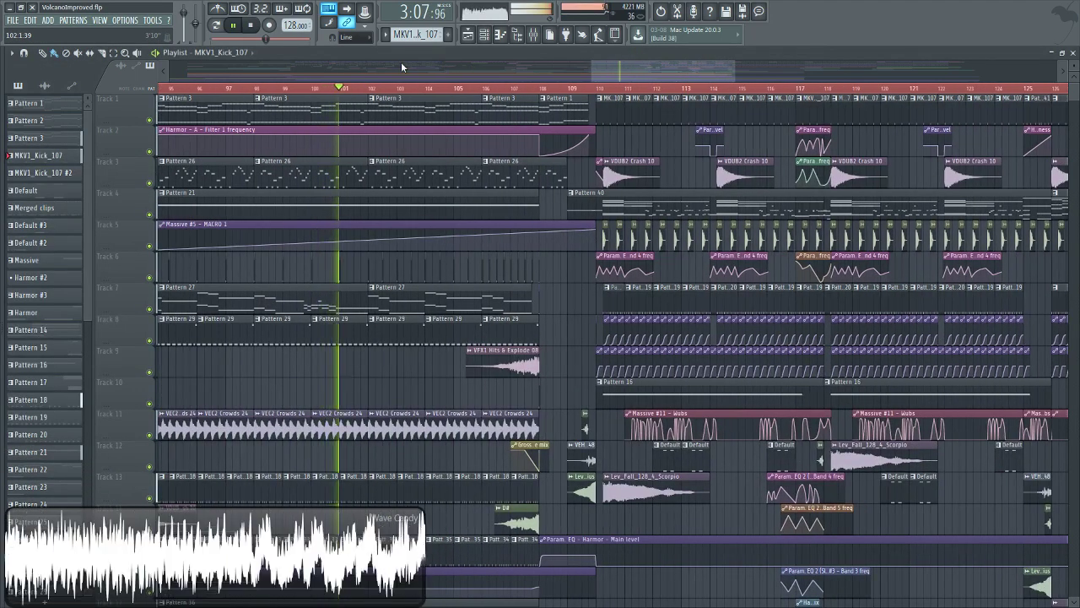
left_click(242, 23)
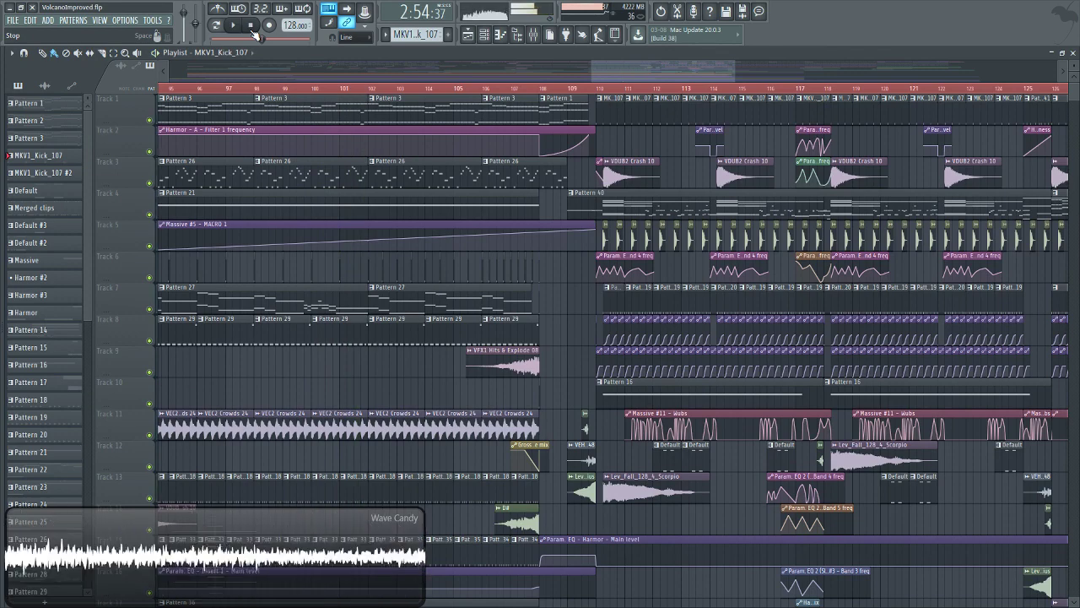
Bring the playlist back to the beginning of the song and place the song position at bar 4.
left_click_drag(628, 69, 236, 78)
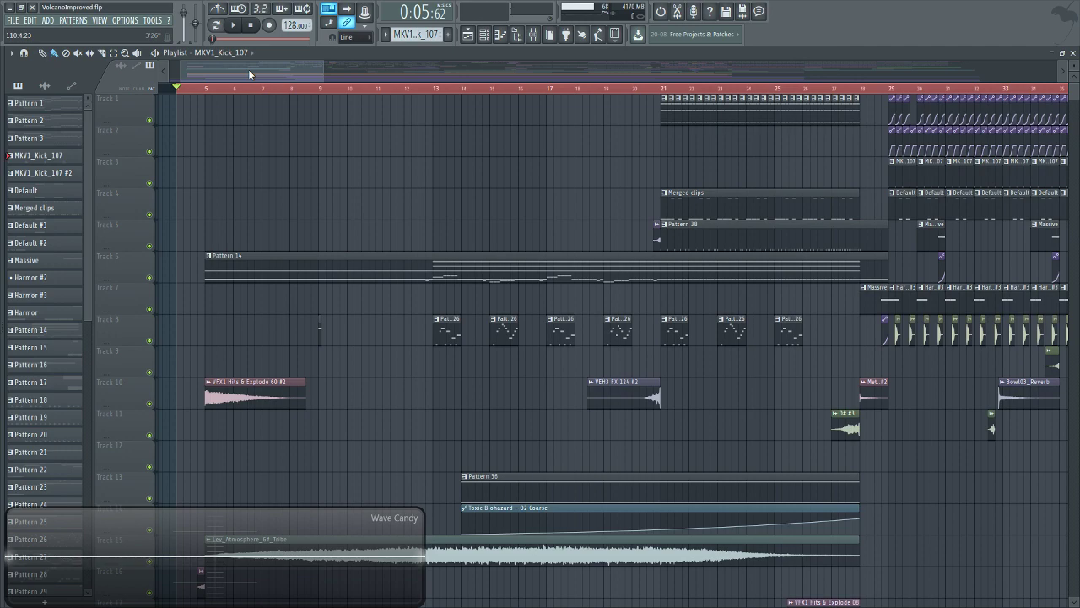
left_click_drag(248, 69, 244, 98)
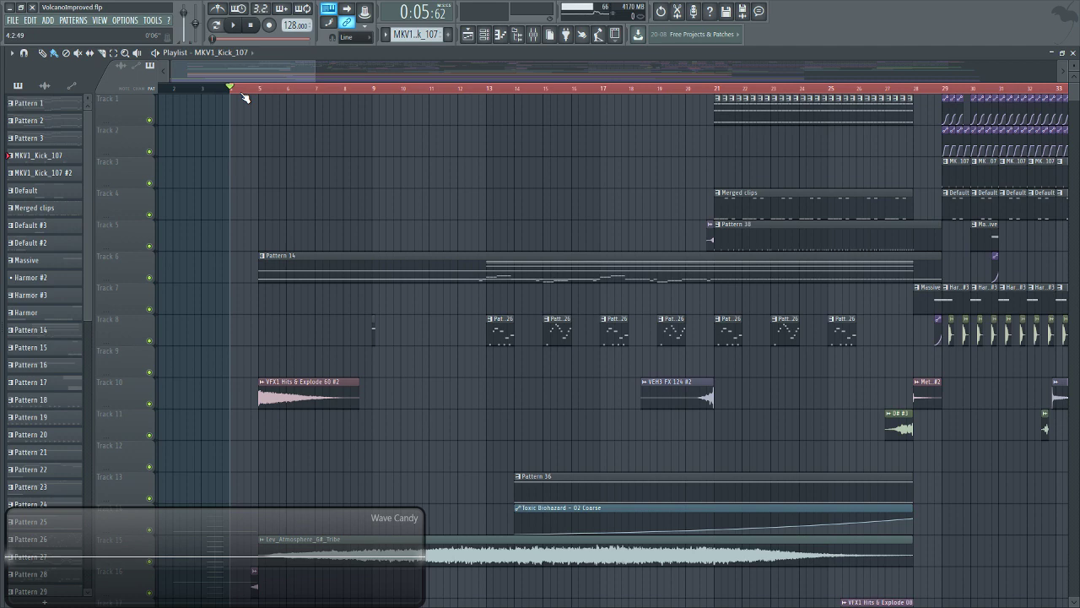
Set the song position at the start of bar 29, play the arrangement from there, and stop playback.
left_click_drag(245, 85, 330, 85)
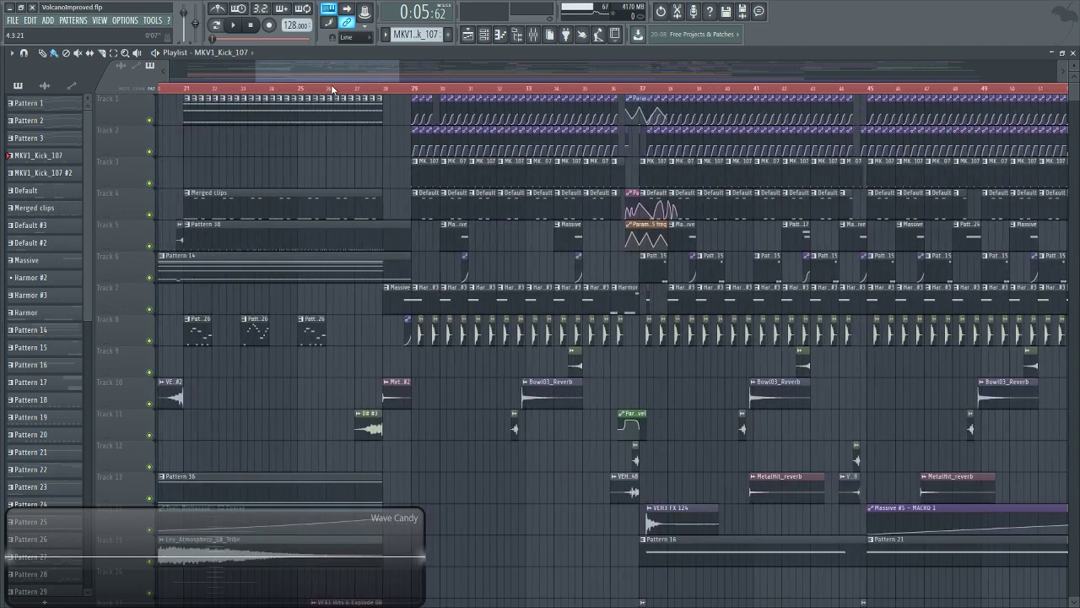
left_click(405, 89)
left_click(413, 90)
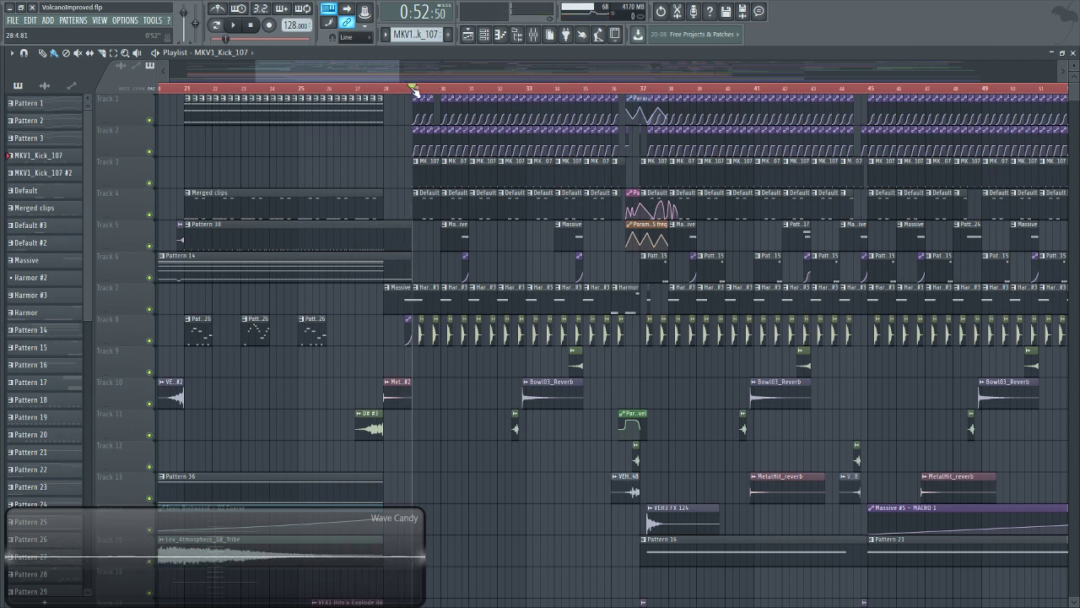
left_click(235, 27)
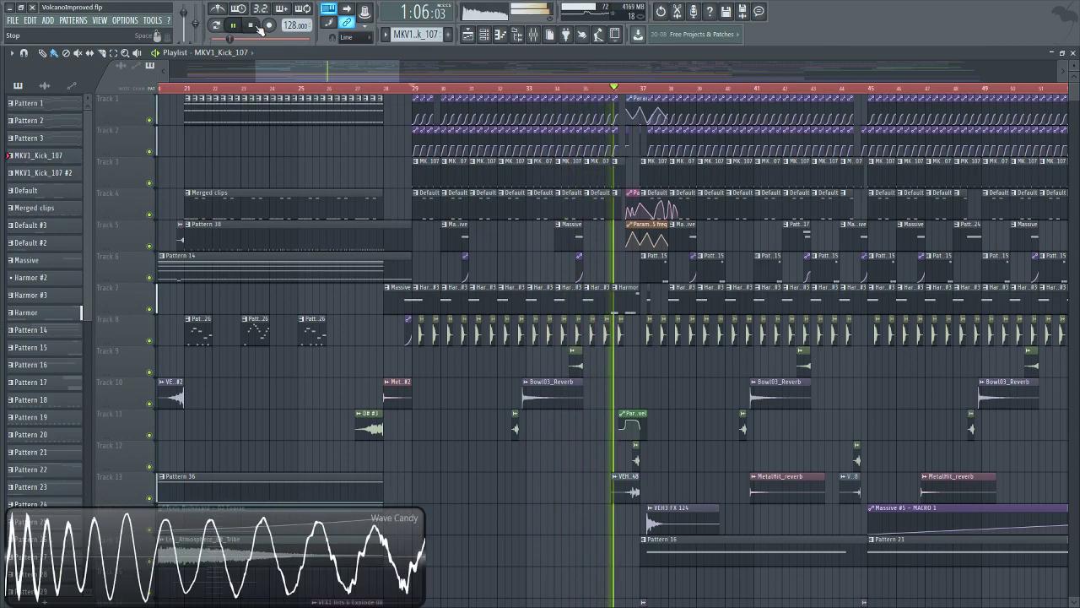
left_click(252, 25)
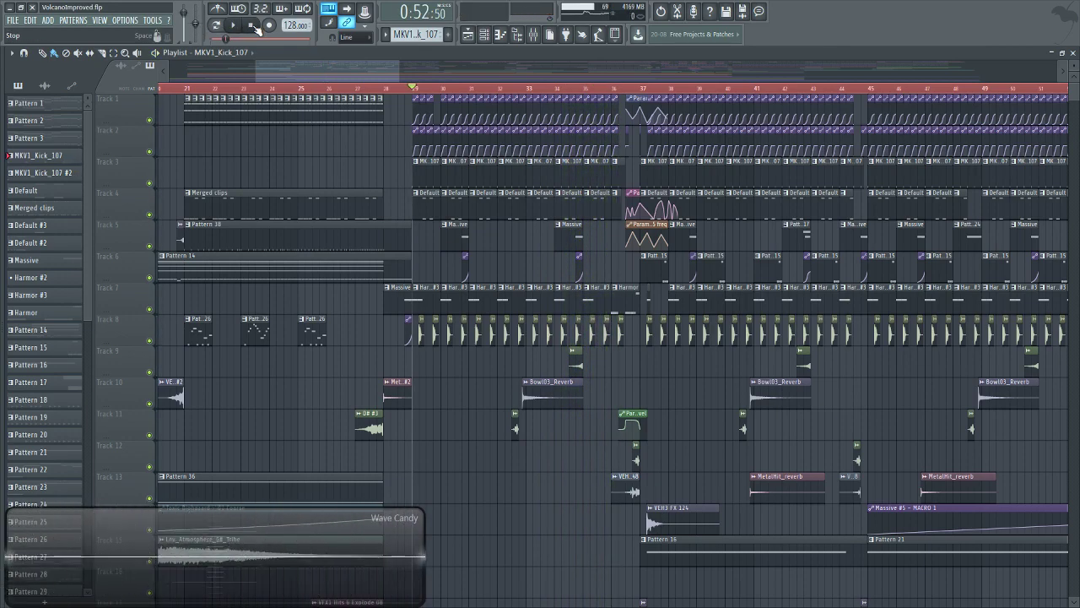
Open the Default channel's Harmor synth from the channel rack, show its envelope page, and reposition the synth window.
left_click(483, 34)
scroll(632, 284, "up", 8)
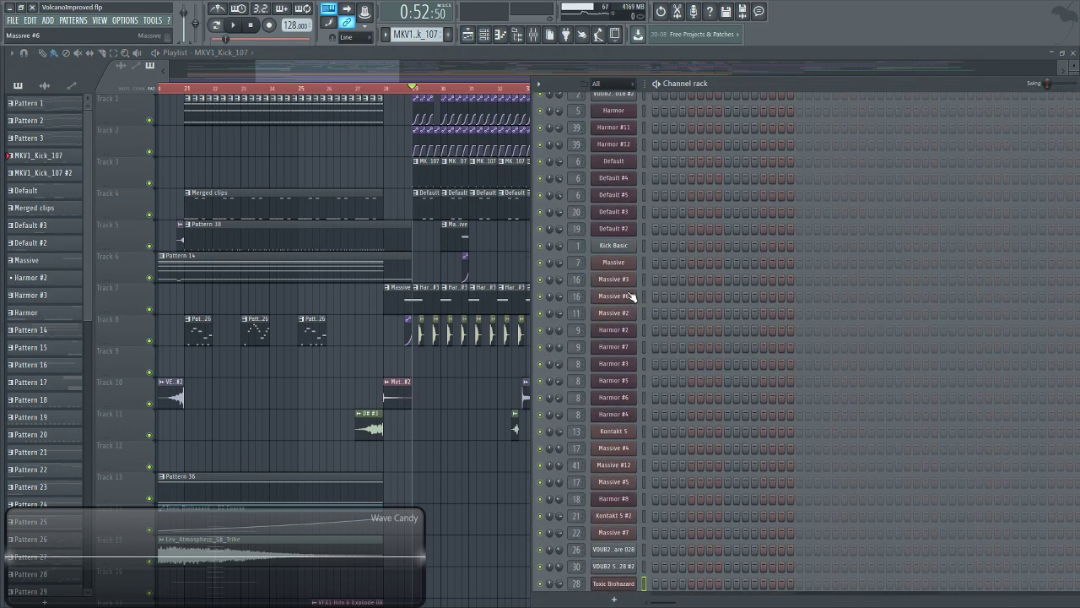
left_click(625, 282)
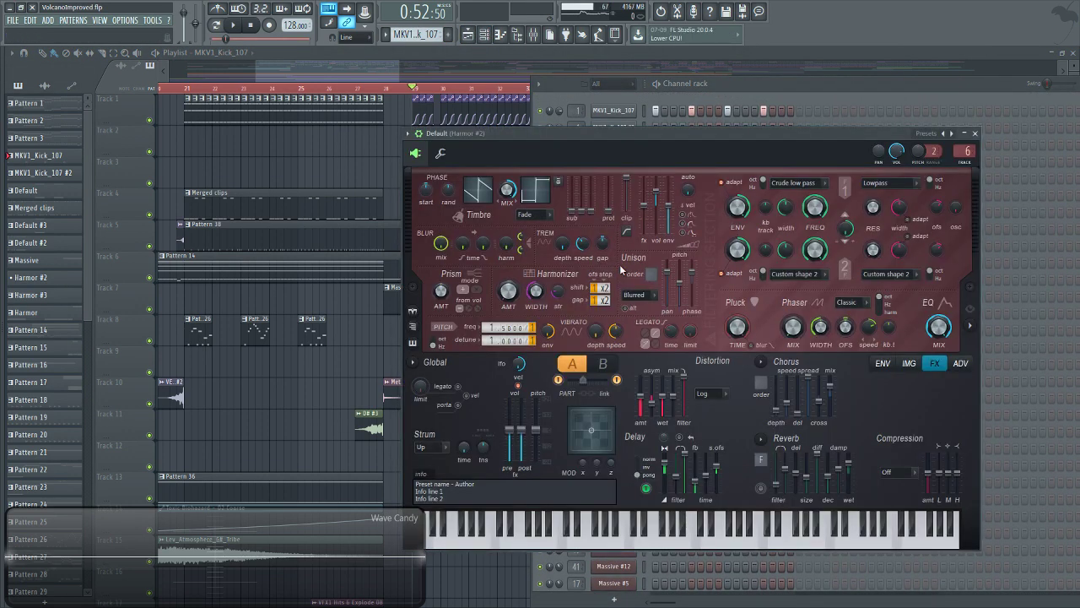
left_click(892, 368)
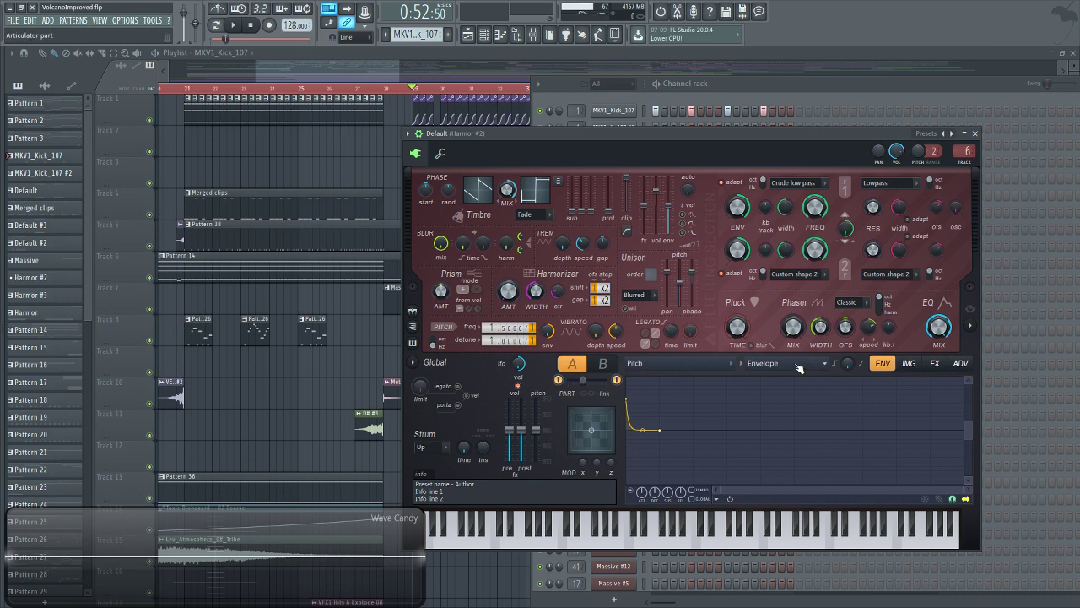
left_click_drag(632, 136, 438, 104)
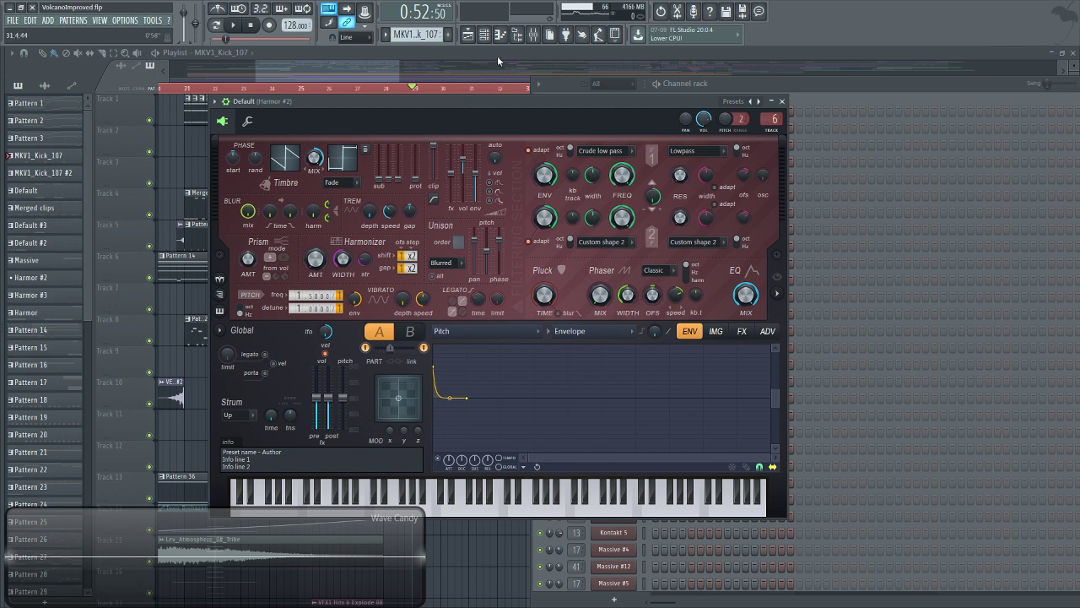
Look through the list of articulation targets for the Default synth's envelope and close it without picking another.
left_click(487, 35)
left_click(445, 329)
left_click(549, 337)
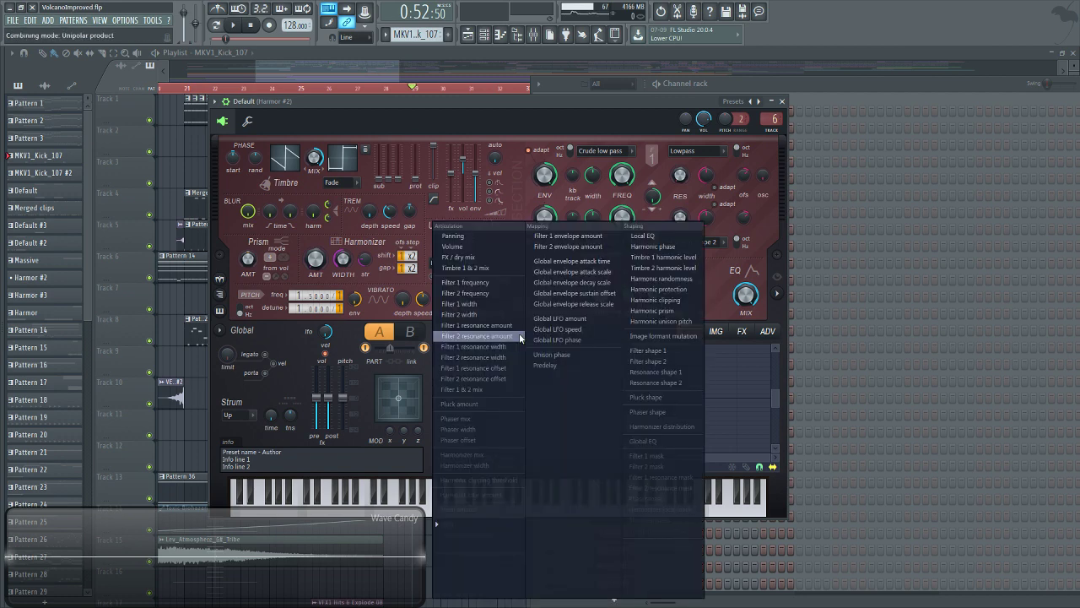
left_click(417, 128)
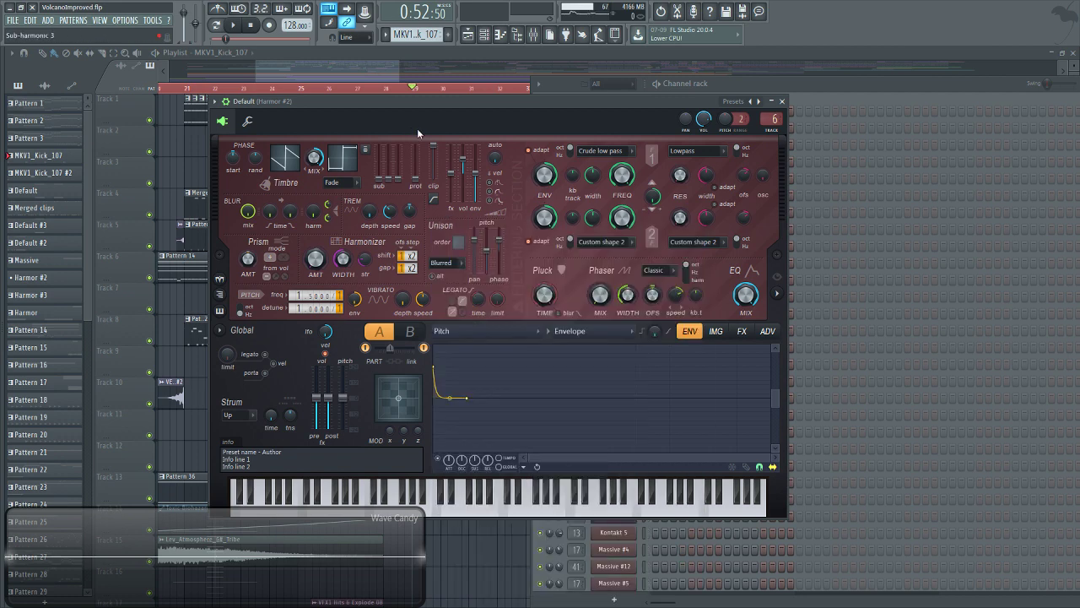
Reposition the Default Harmor window, check its effects page, return to the envelope page, and audition a note.
key("F6")
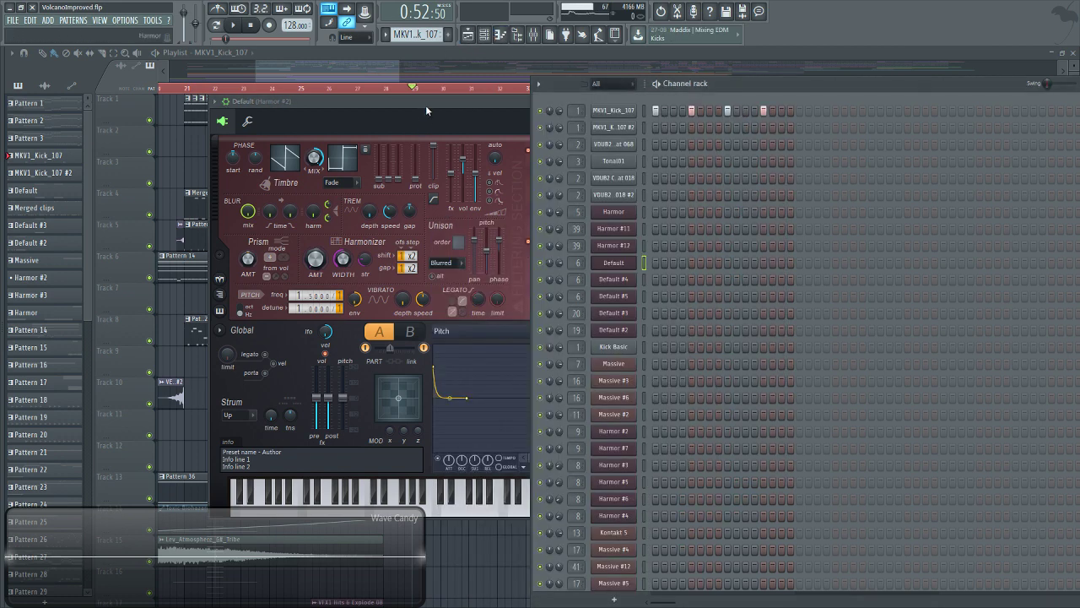
left_click_drag(426, 105, 402, 99)
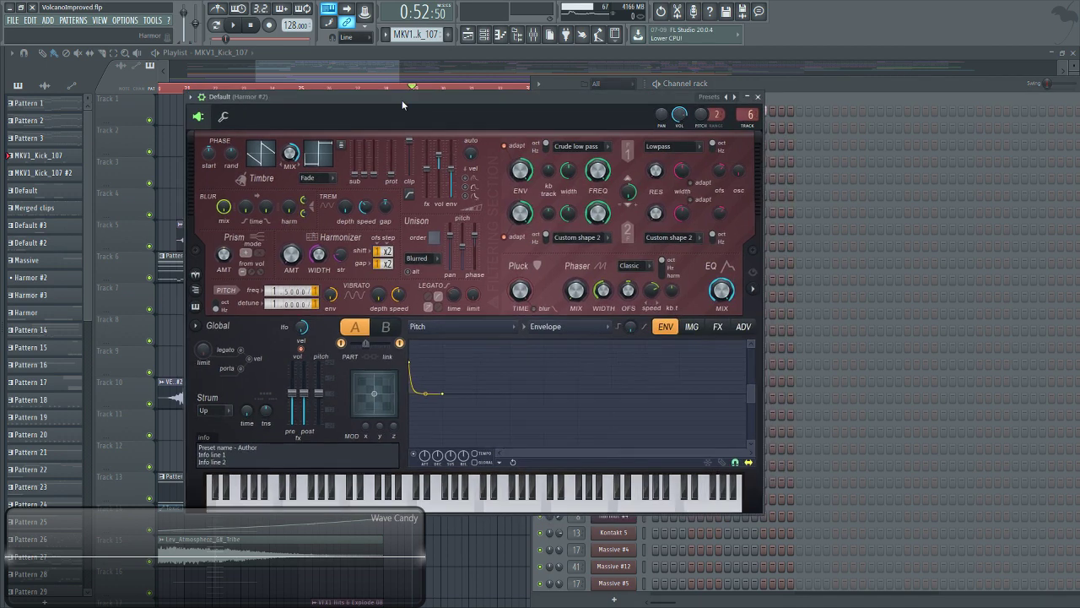
left_click(718, 329)
left_click(664, 333)
key("h")
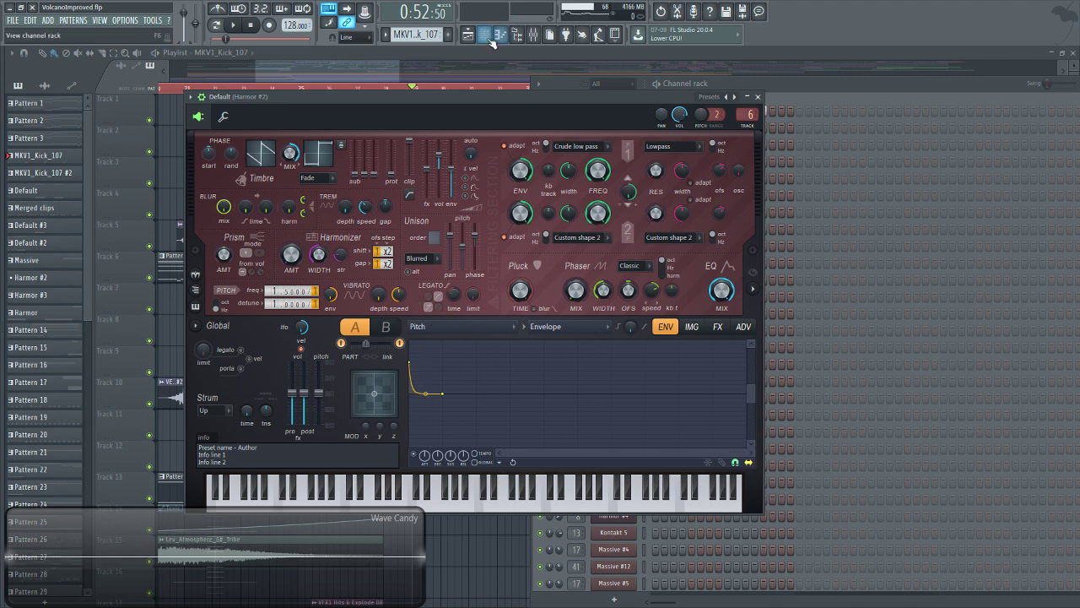
Close the plugin and channel rack windows and briefly play the arrangement from bar 29 with the playlist enlarged.
key("F12")
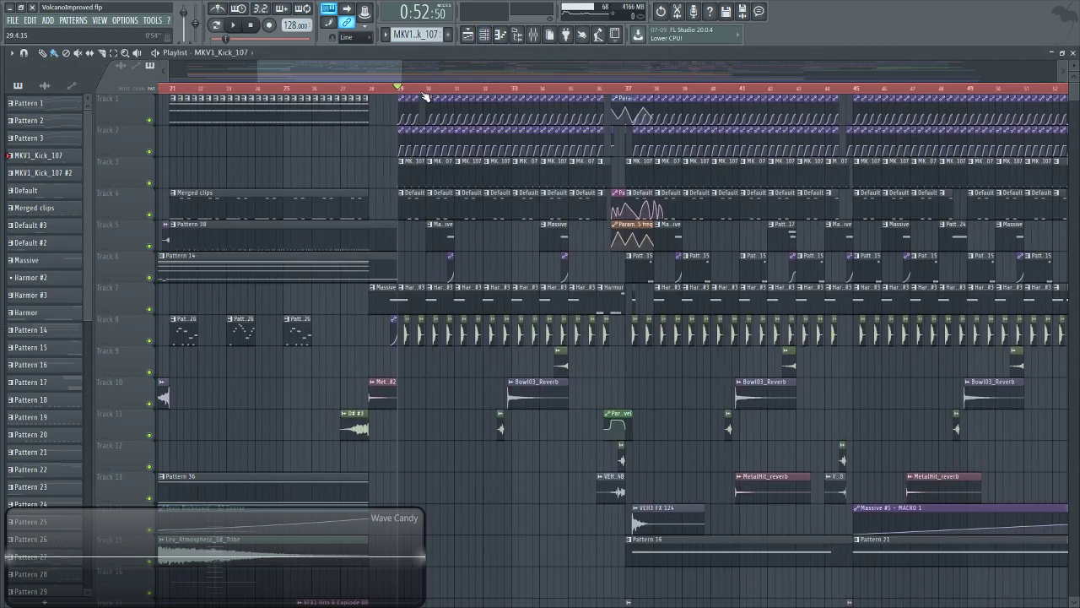
scroll(397, 88, "up", 4)
key("space")
key("space")
scroll(399, 90, "up", 3)
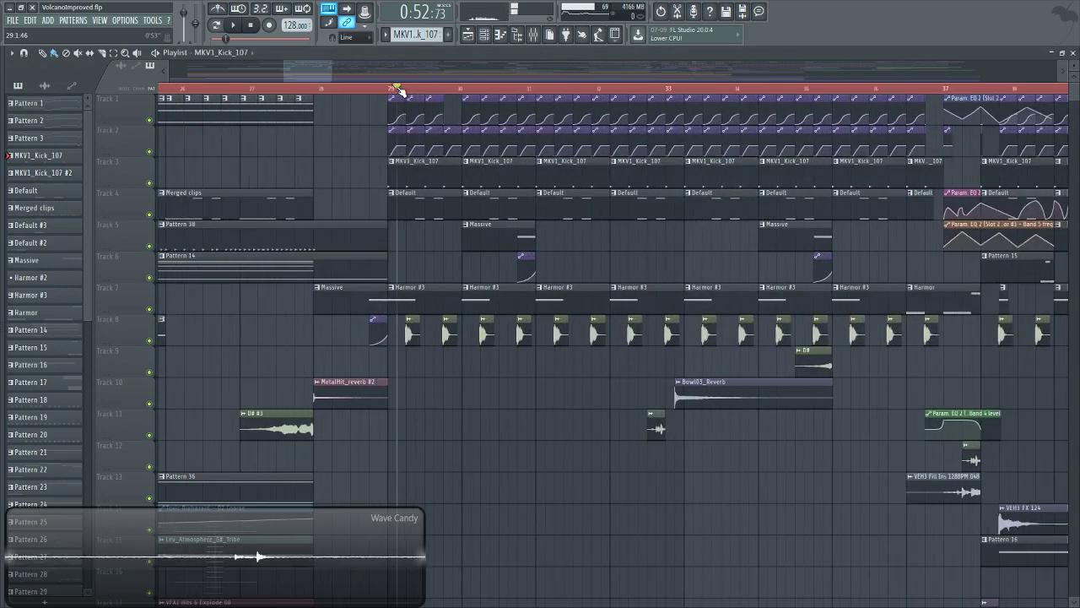
Pick the Harmor #3 clip at bar 29 and open the Harmor #3 synth from the channel rack.
left_click(405, 291)
left_click(485, 28)
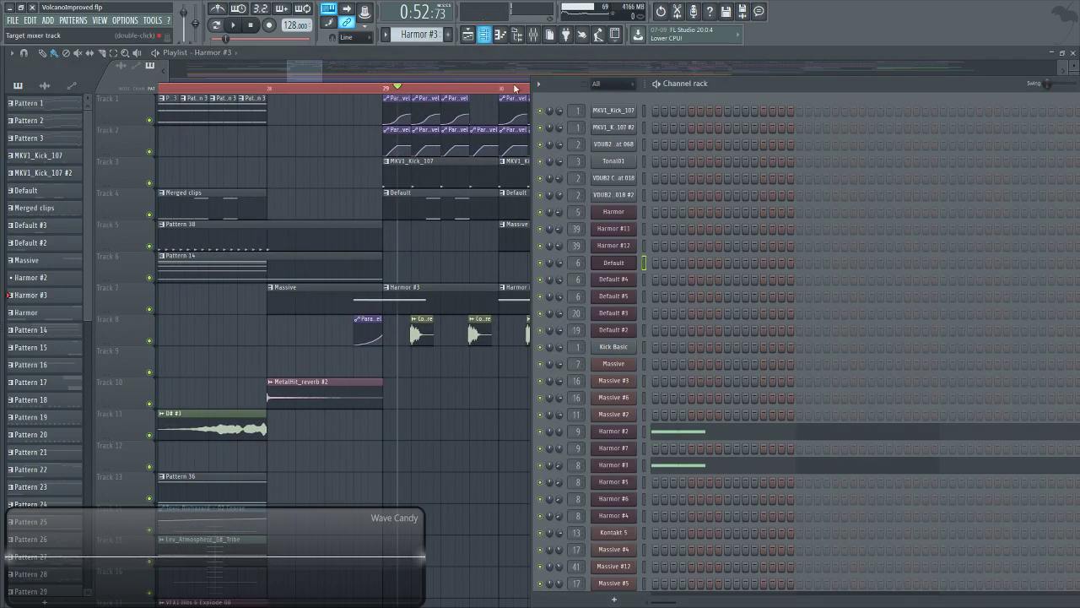
left_click(625, 470)
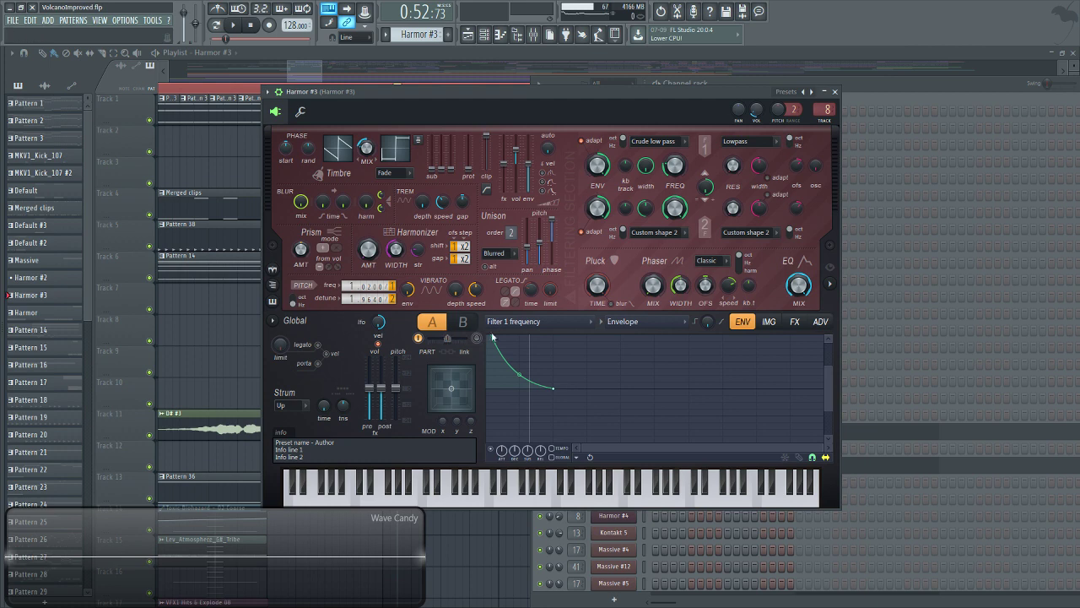
Display the Pitch envelope in Harmor #3 and audition its sound.
left_click(515, 323)
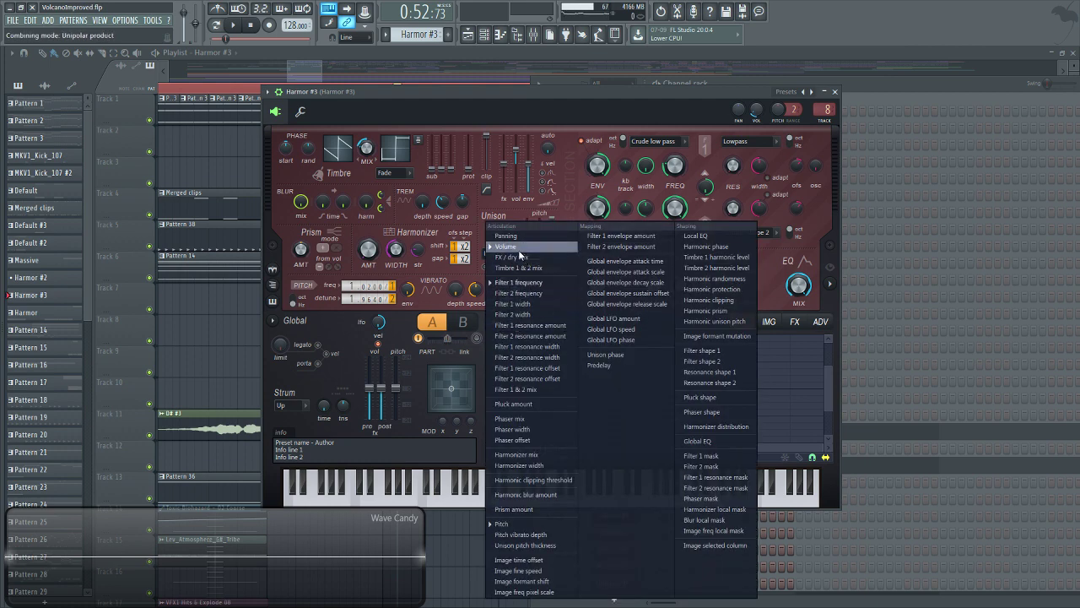
left_click(518, 282)
left_click(534, 328)
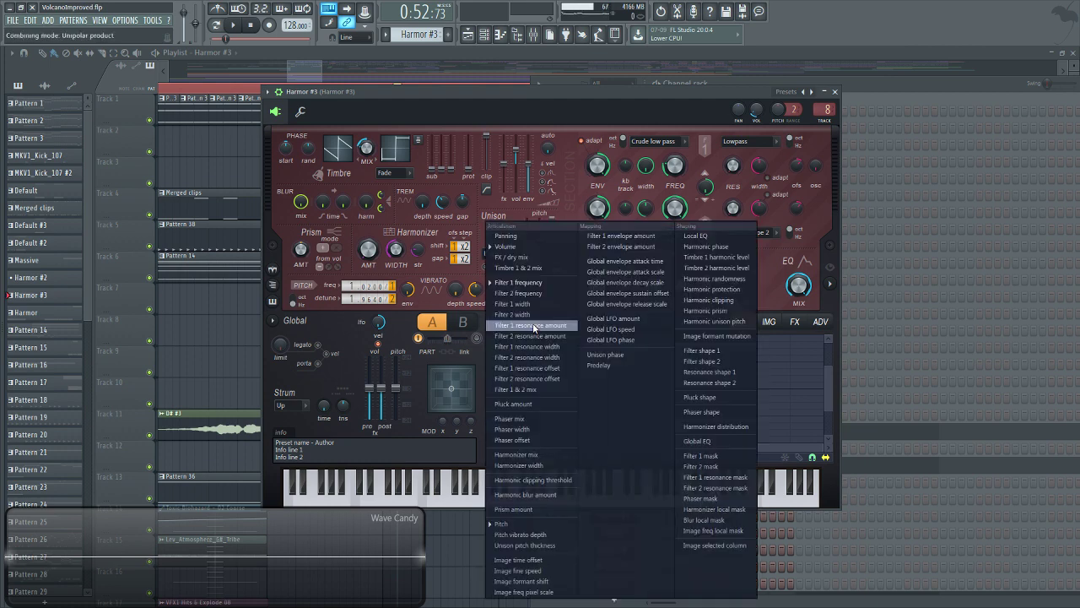
left_click(507, 524)
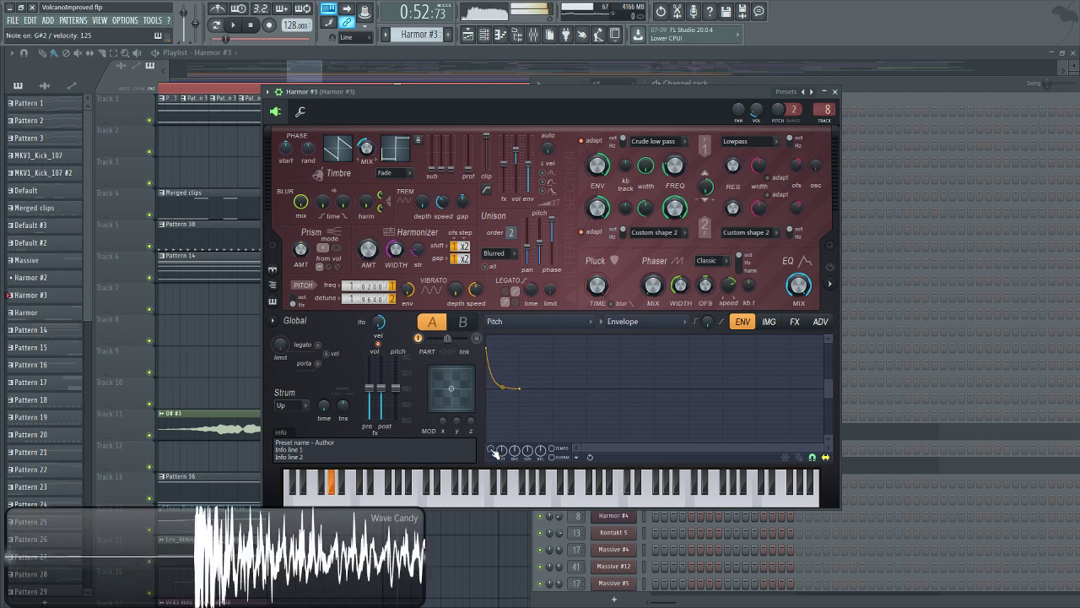
left_click(492, 449)
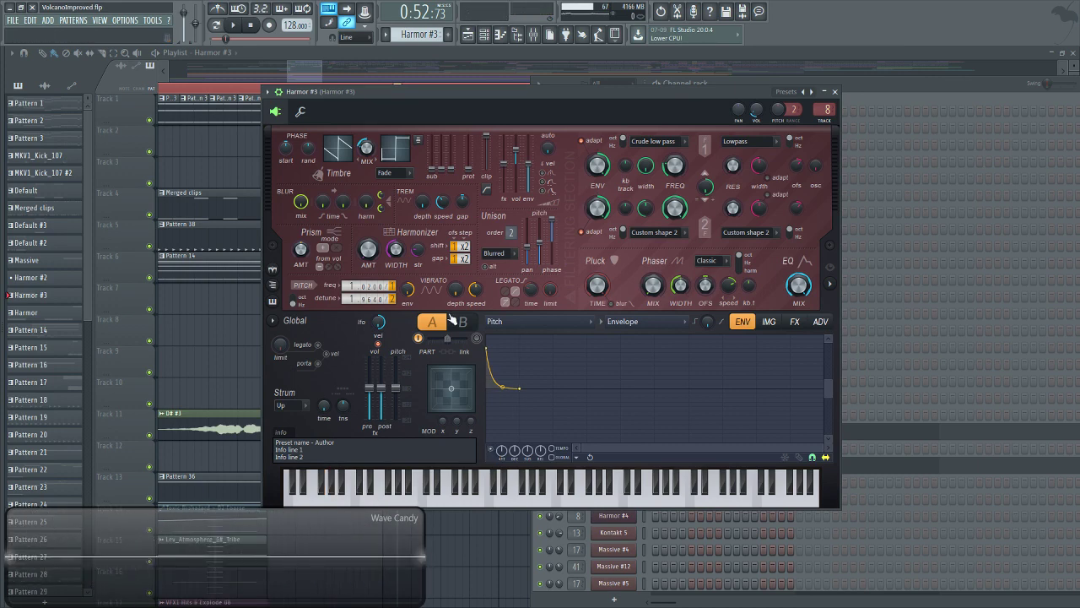
Show Harmor #3's Timbre 1 harmonic level shape, followed by its Harmonic phase shape.
left_click(542, 325)
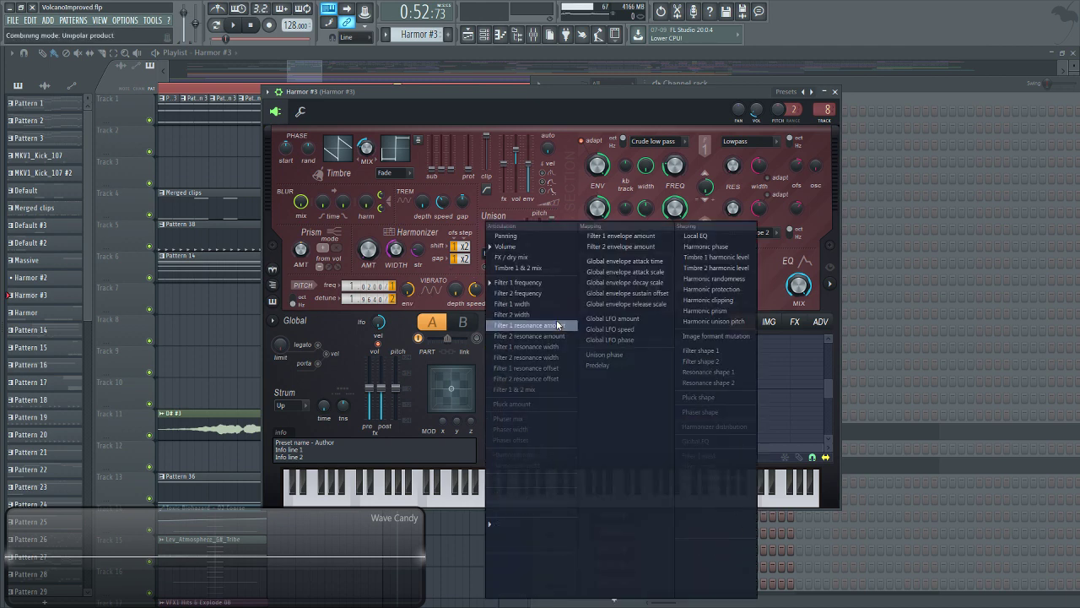
left_click(710, 257)
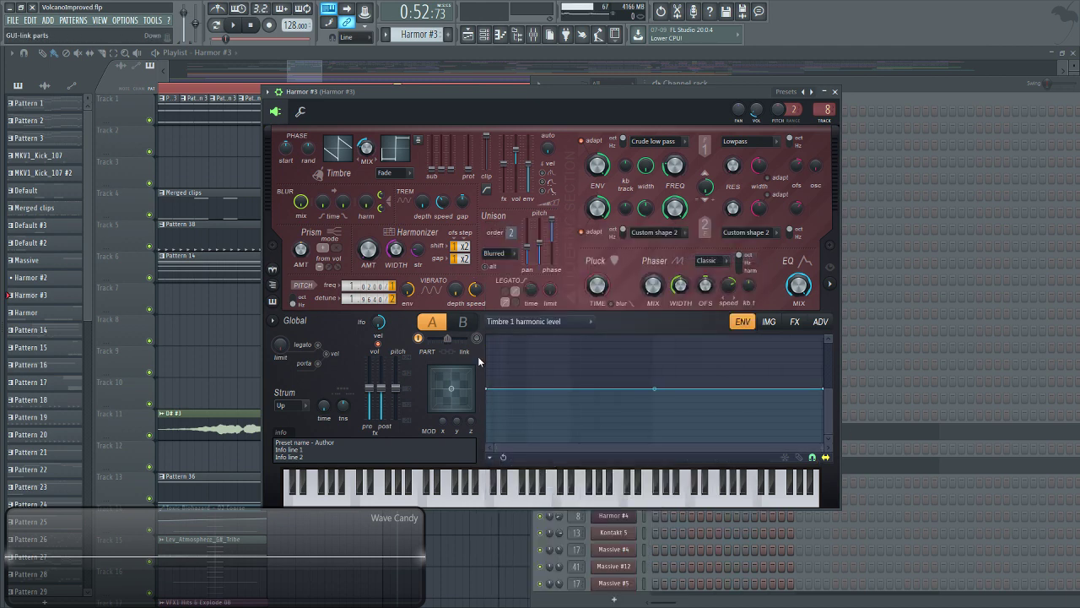
left_click(524, 320)
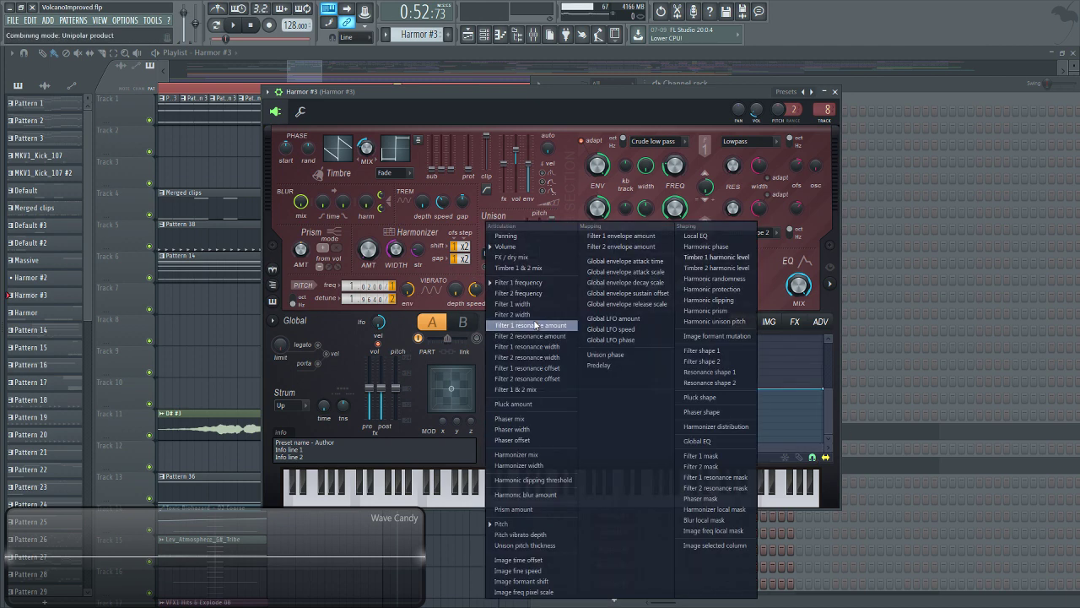
left_click(722, 248)
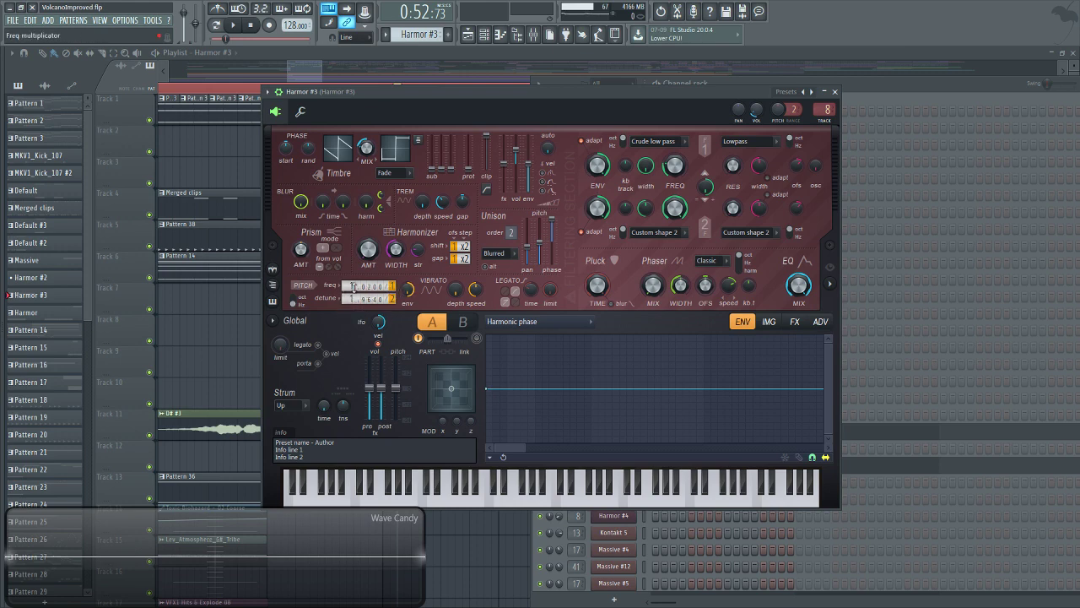
Check Harmor #3's effects page, return to the envelope page, and reposition the synth window beside the channel rack.
left_click(561, 327)
left_click(718, 300)
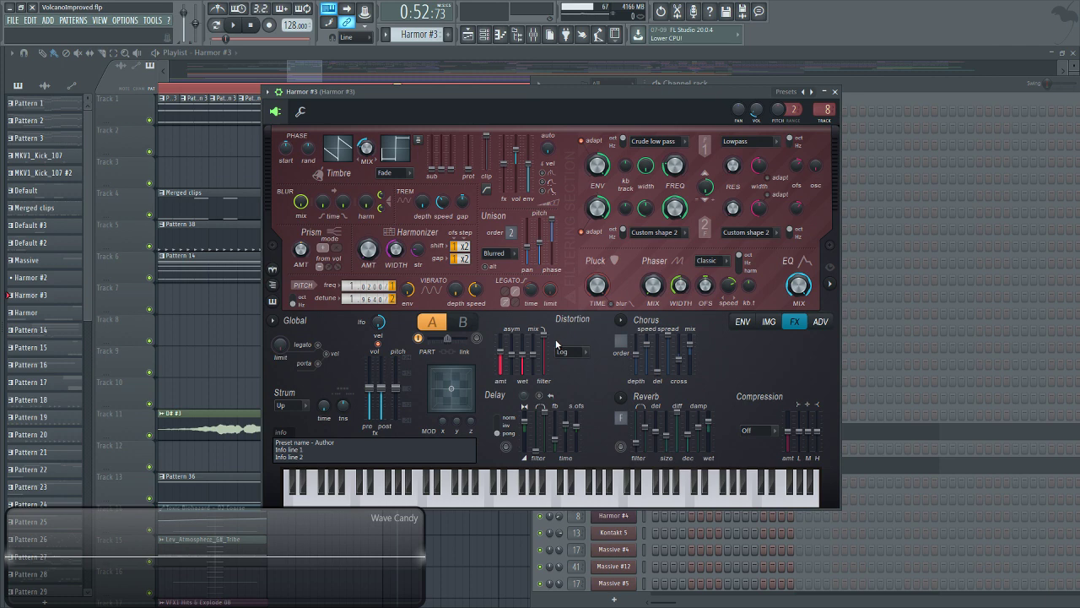
left_click(741, 322)
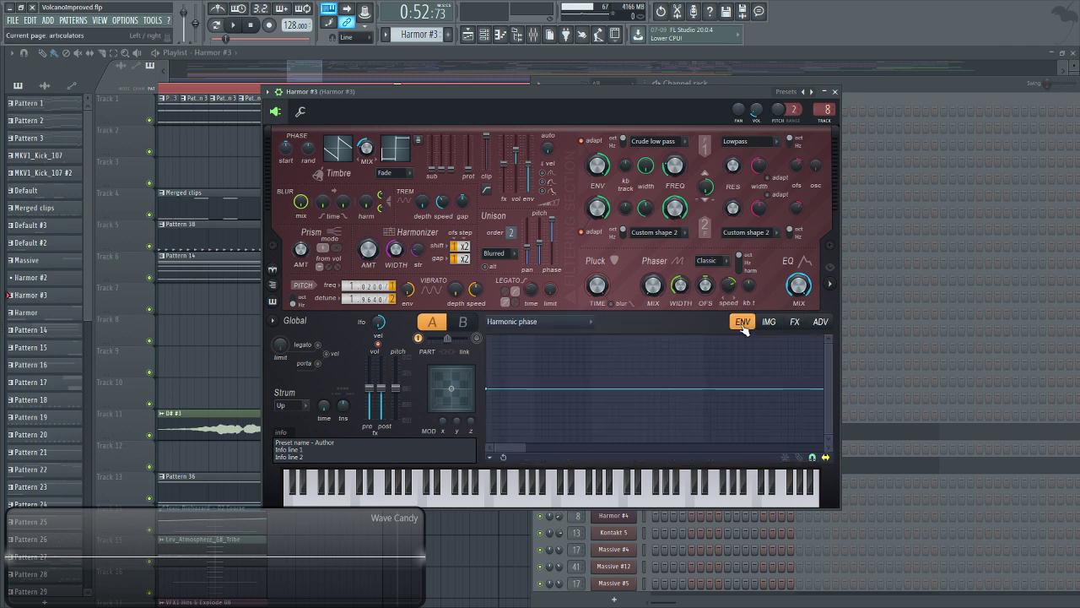
left_click_drag(573, 91, 458, 70)
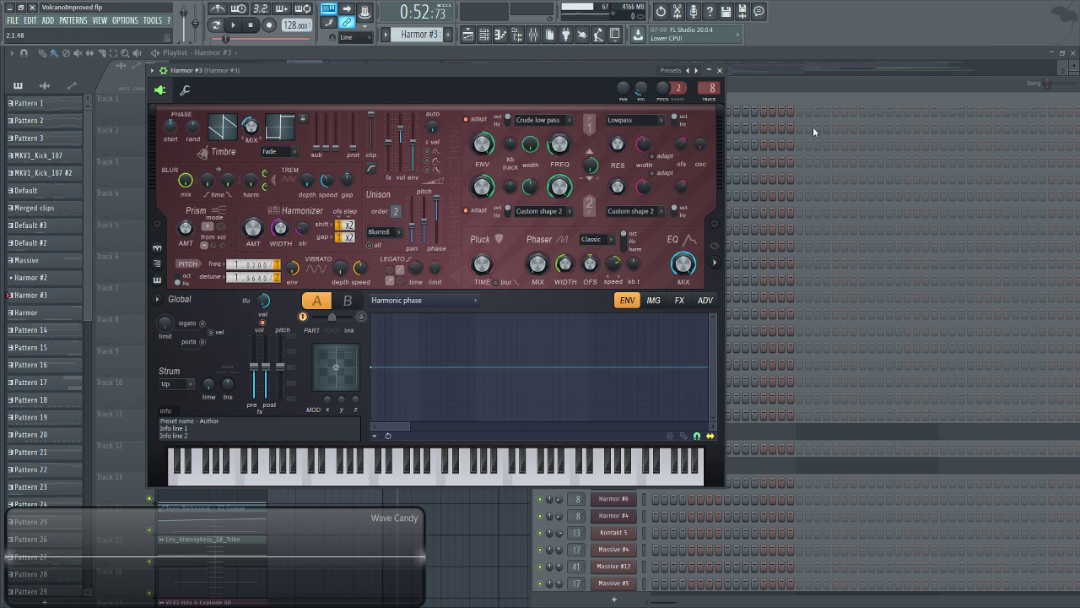
left_click(783, 90)
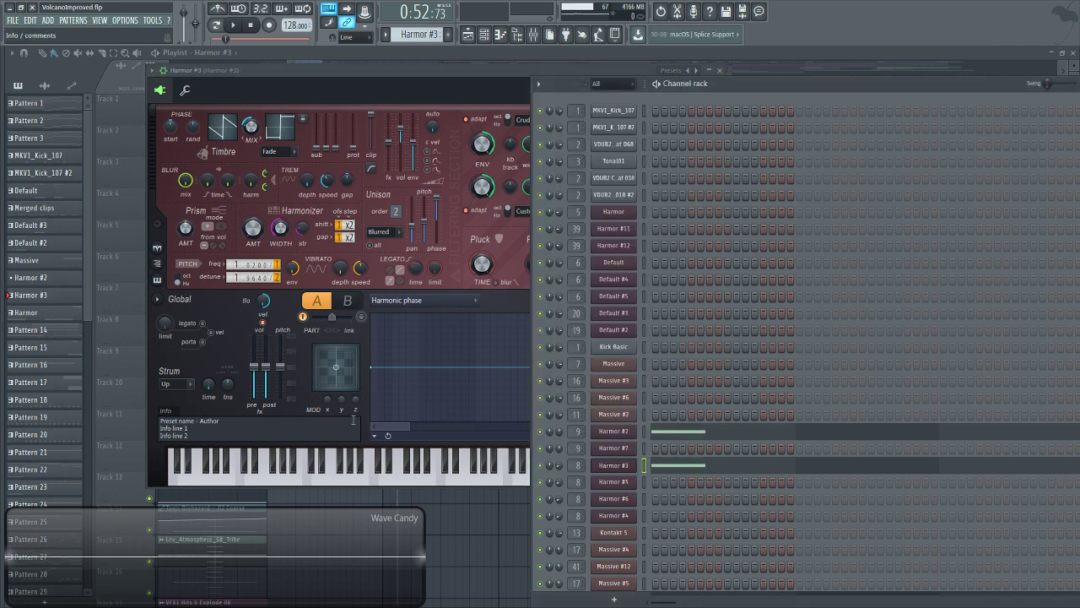
left_click(414, 89)
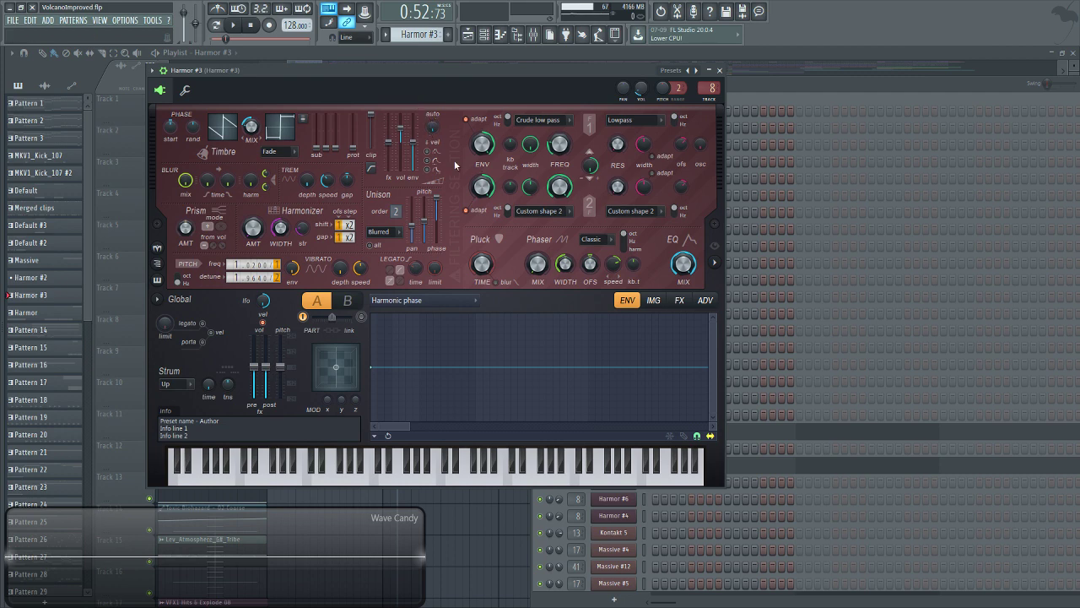
Open the first Harmor channel's synth from the channel rack and reposition its window to view the Harmonic unison pitch shape.
left_click(749, 83)
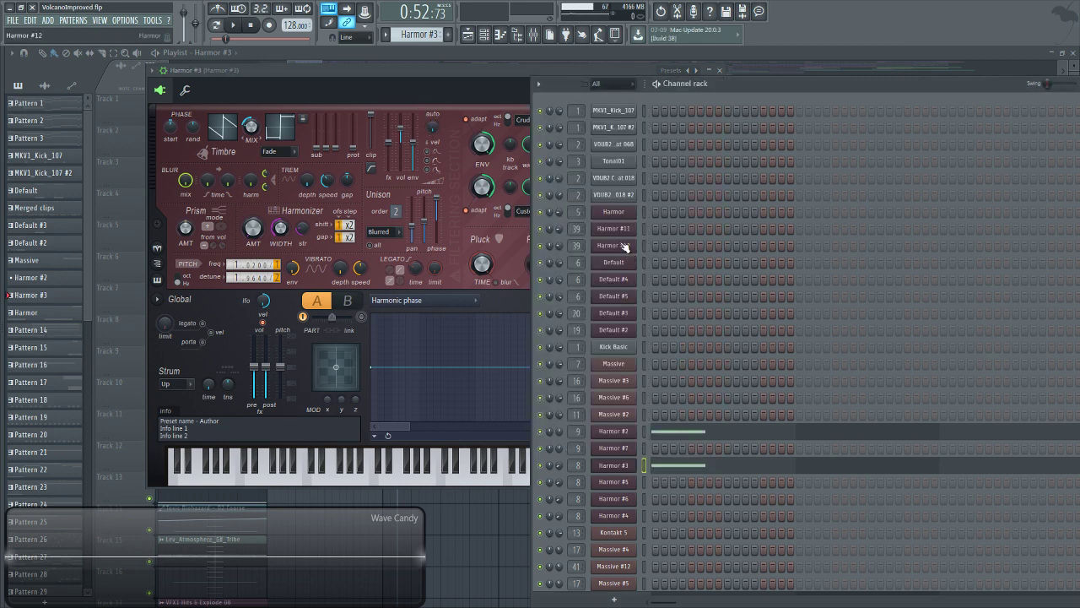
left_click(615, 215)
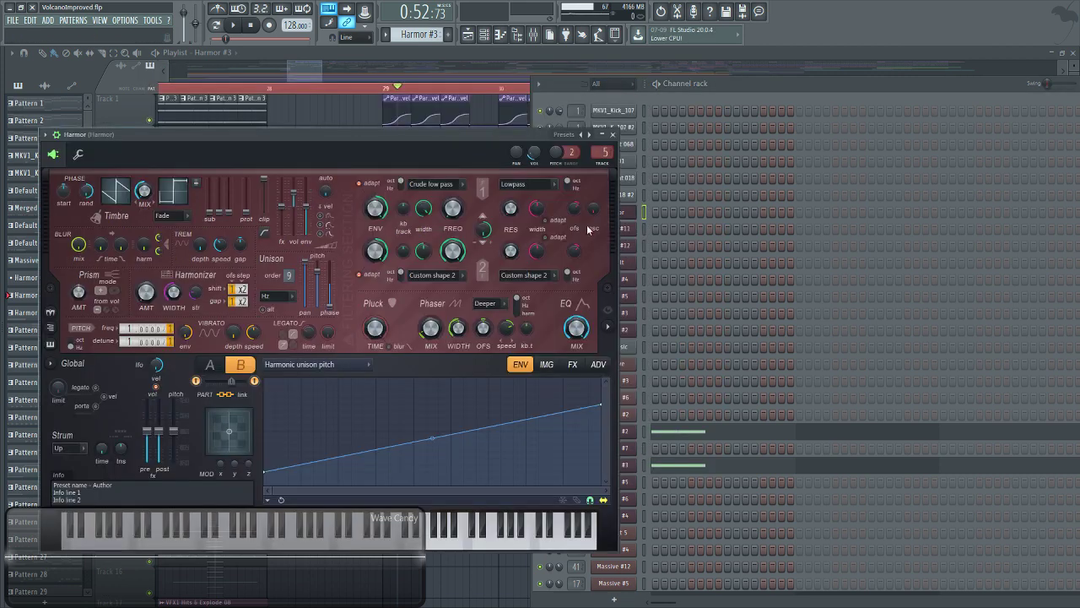
left_click_drag(297, 142, 348, 130)
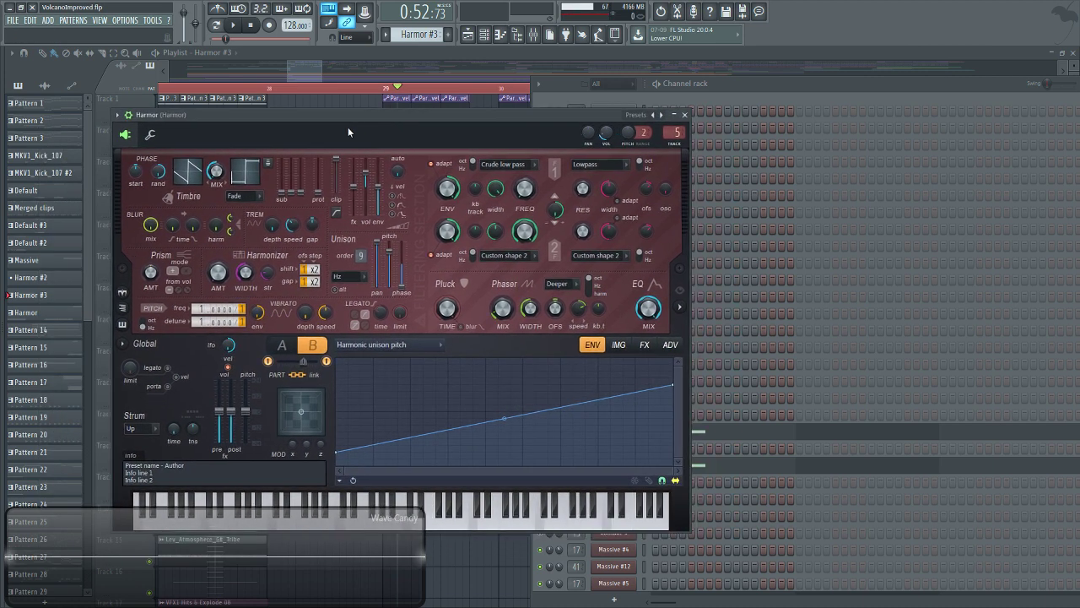
Reopen the Default channel's Harmor synth from the channel rack and show its Pitch envelope.
left_click(726, 87)
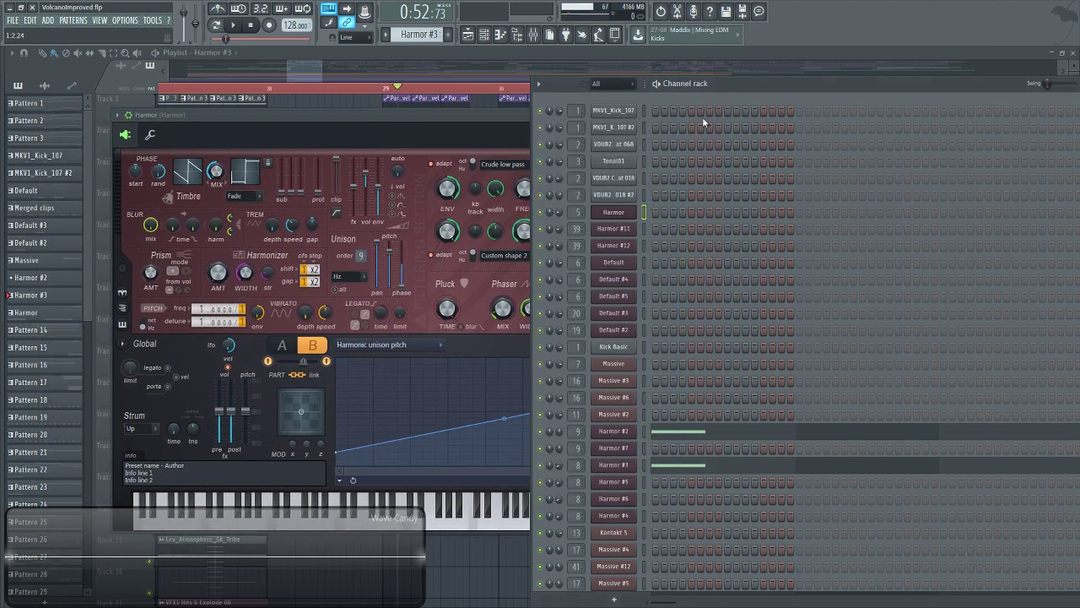
left_click(626, 266)
left_click(668, 327)
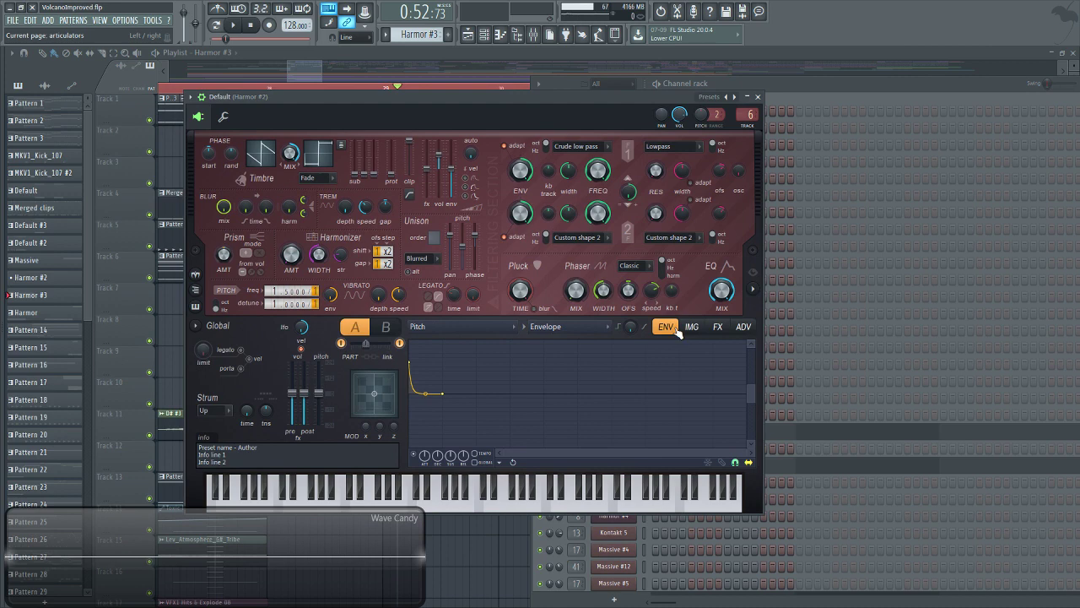
Disable part B of the Default channel's Harmor synth to isolate part A's sound.
key("h")
left_click(399, 342)
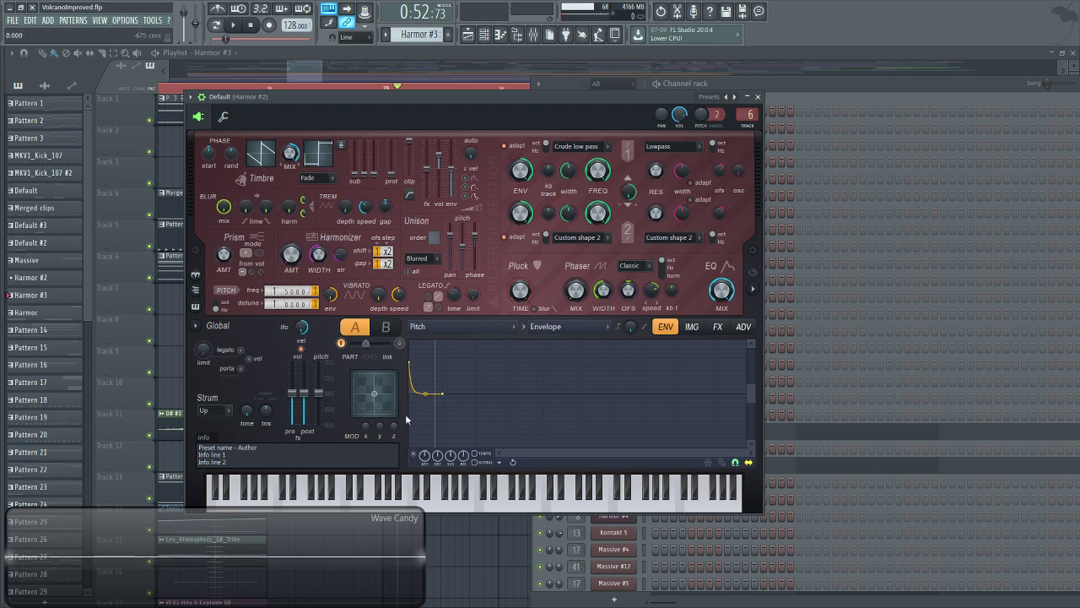
left_click(416, 480)
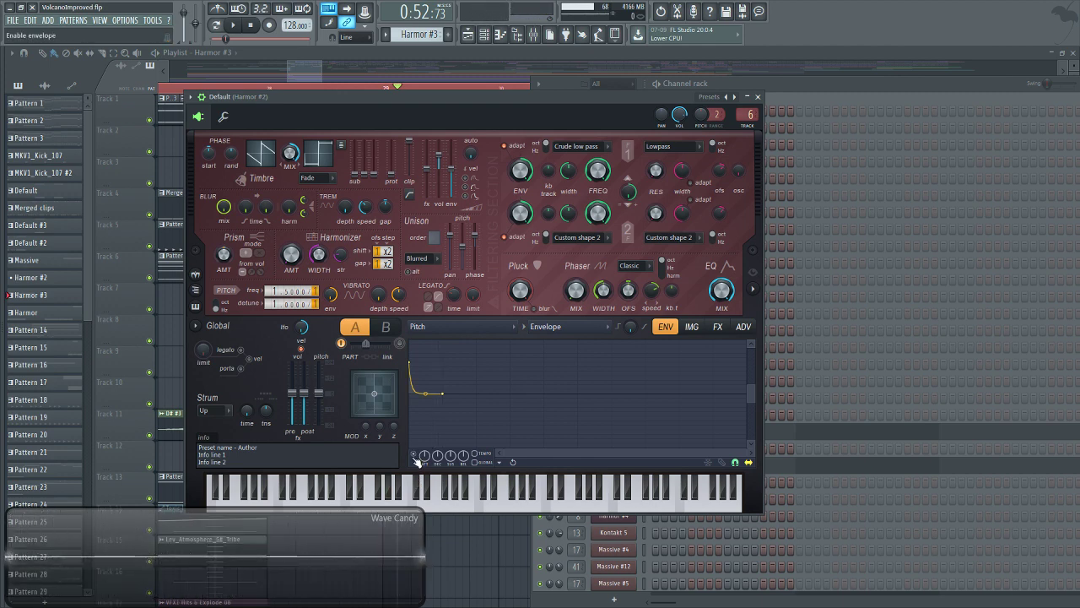
Check the effects page of the Default channel's Harmor synth and return to its envelope page.
left_click(742, 327)
left_click(717, 326)
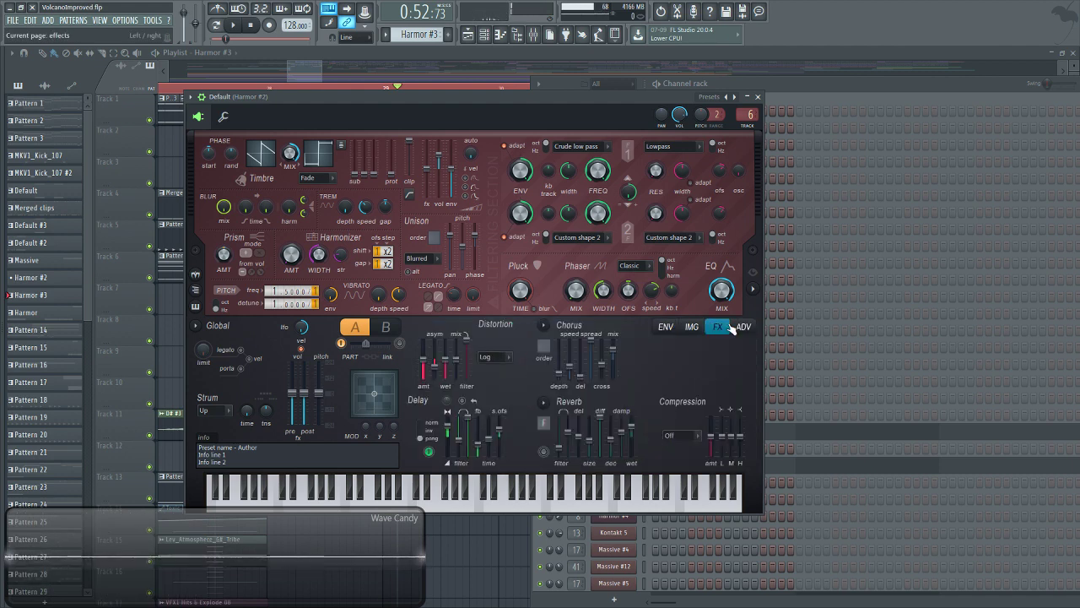
left_click(666, 327)
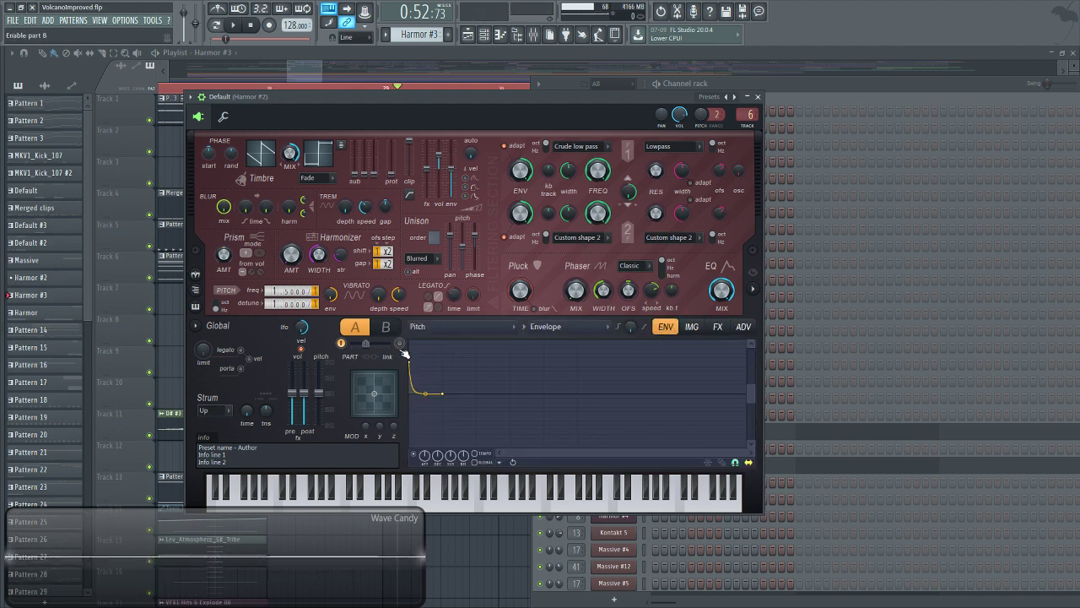
Enable part B of the Default channel's Harmor synth and audition it with test notes.
left_click(400, 343)
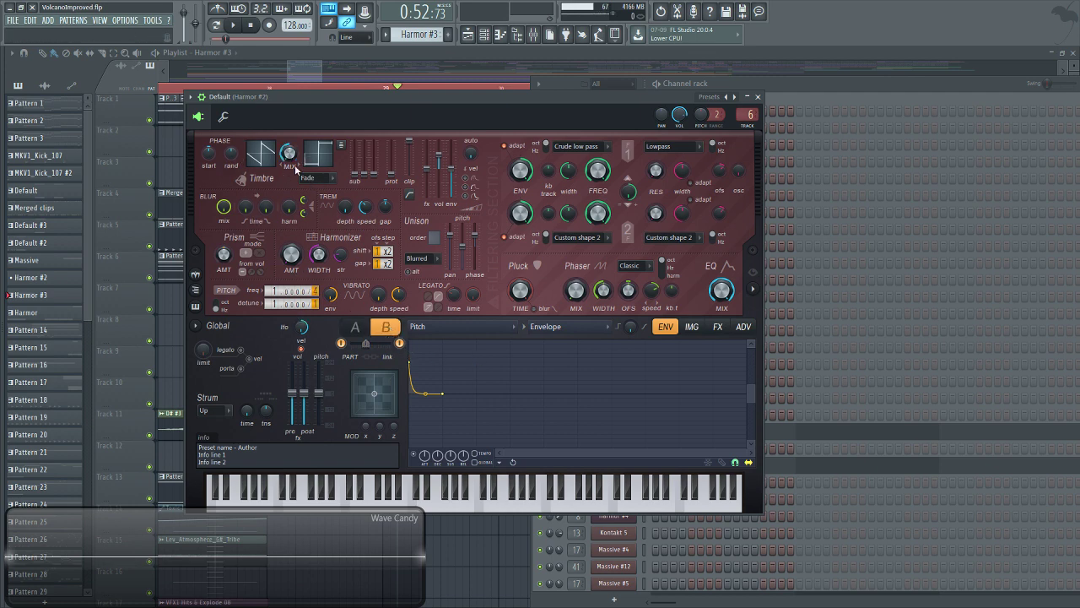
key("h")
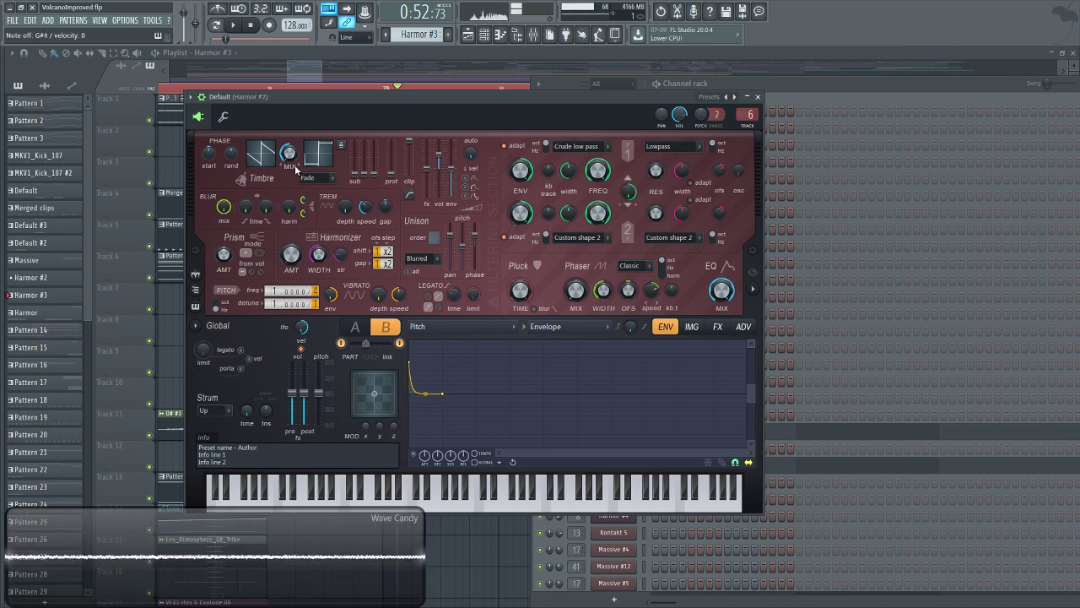
key("s")
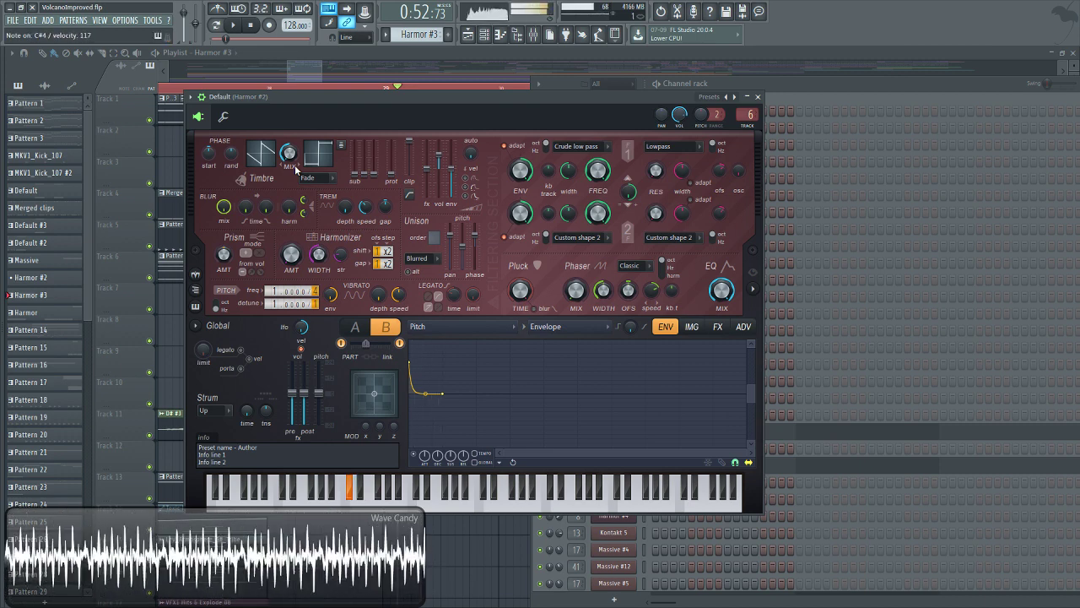
key("h")
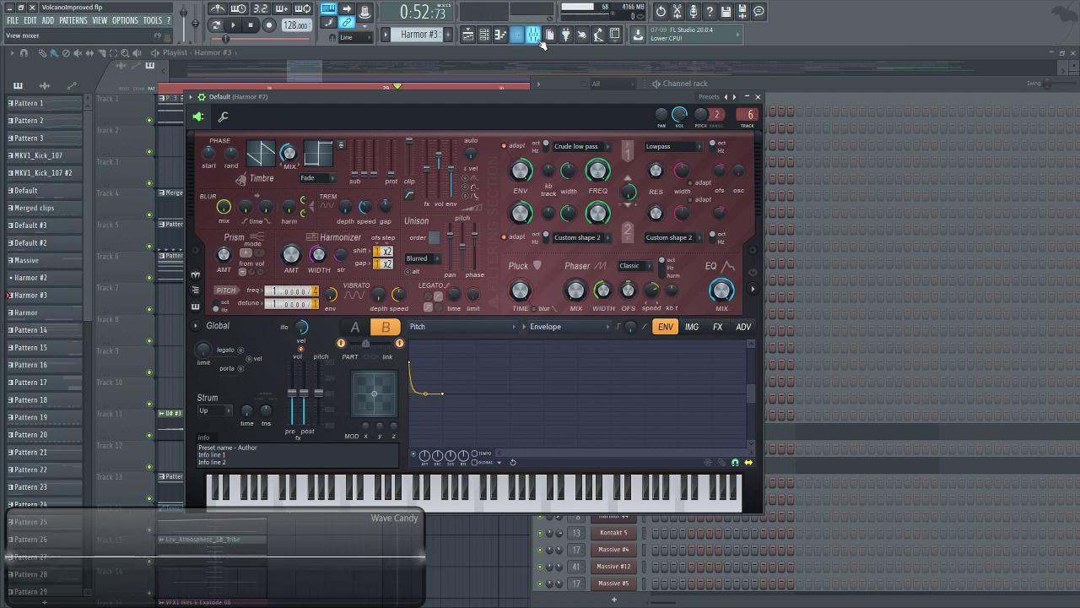
Open the Massive channel's synth from the channel rack, reposition its window, and set the Modulation Osc mode to Phase.
left_click(797, 90)
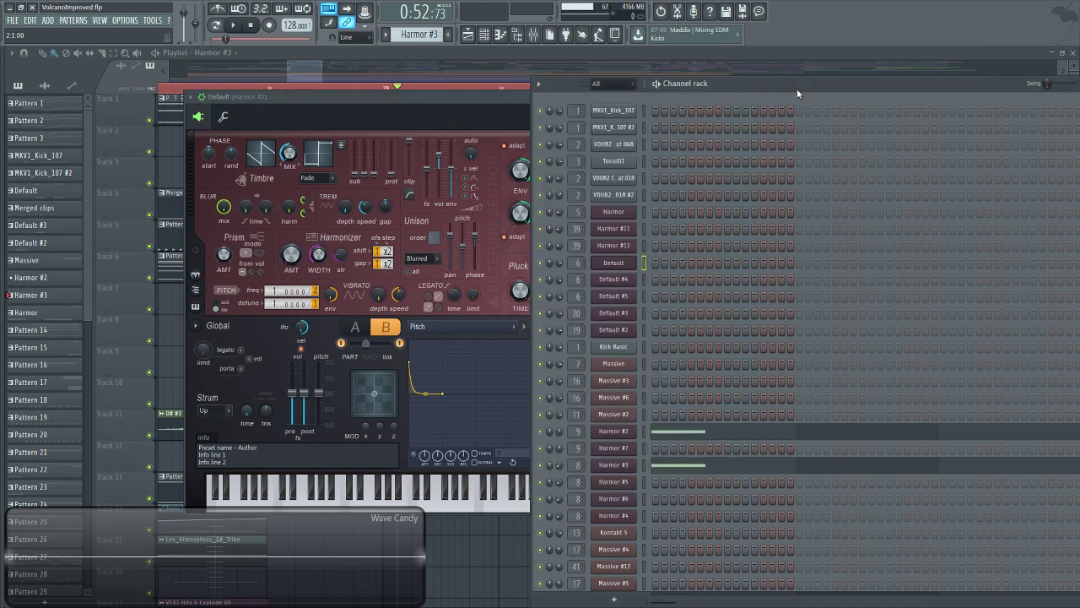
left_click(613, 364)
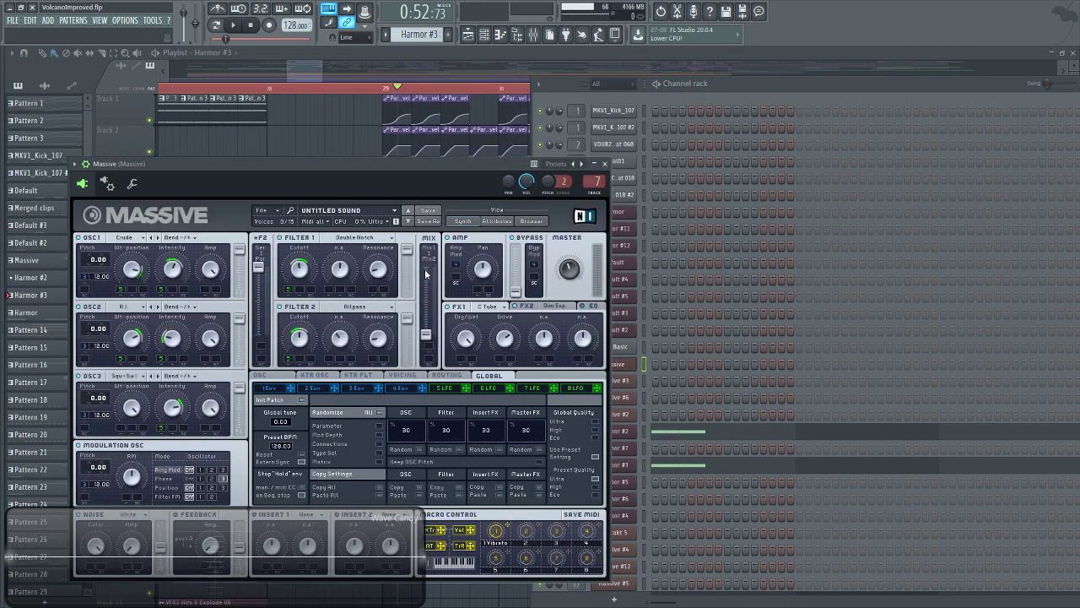
left_click_drag(362, 169, 440, 76)
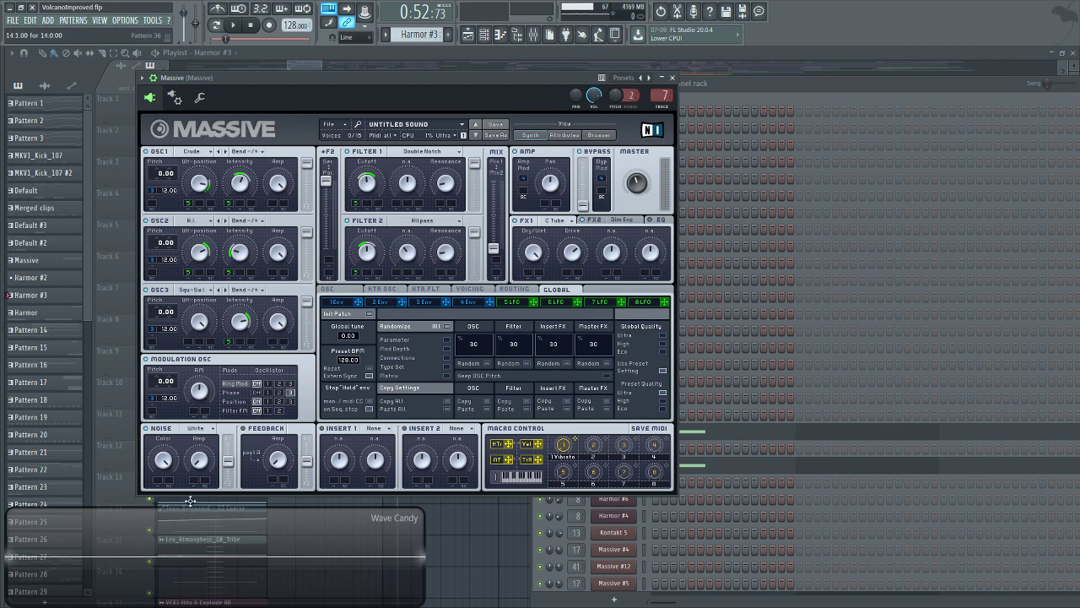
left_click(230, 391)
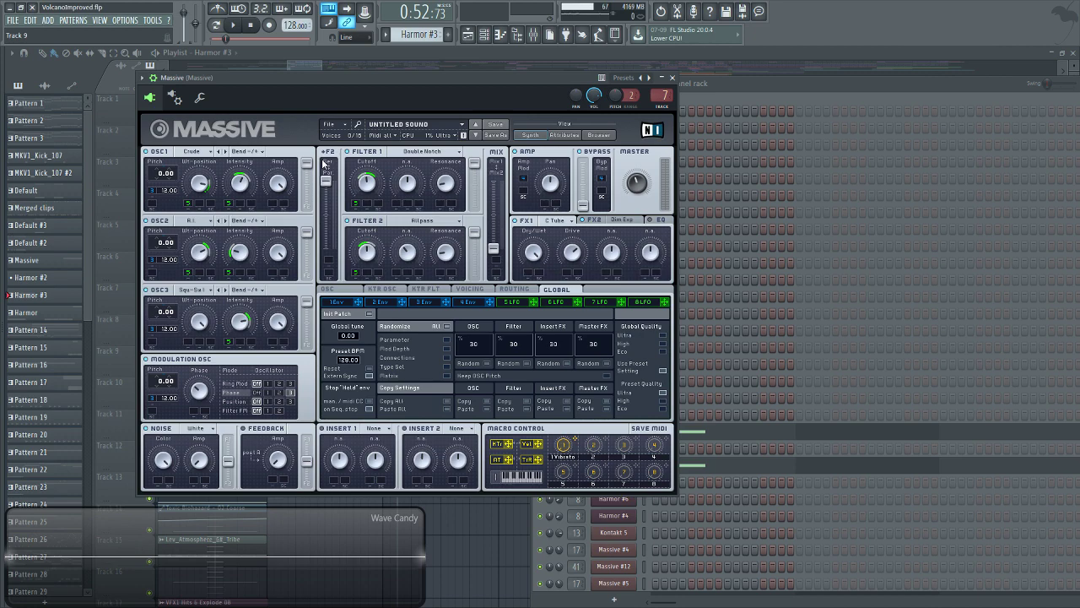
Open the Harmor #2 synth from the channel rack and reposition its window.
left_click(769, 90)
scroll(628, 411, "down", 3)
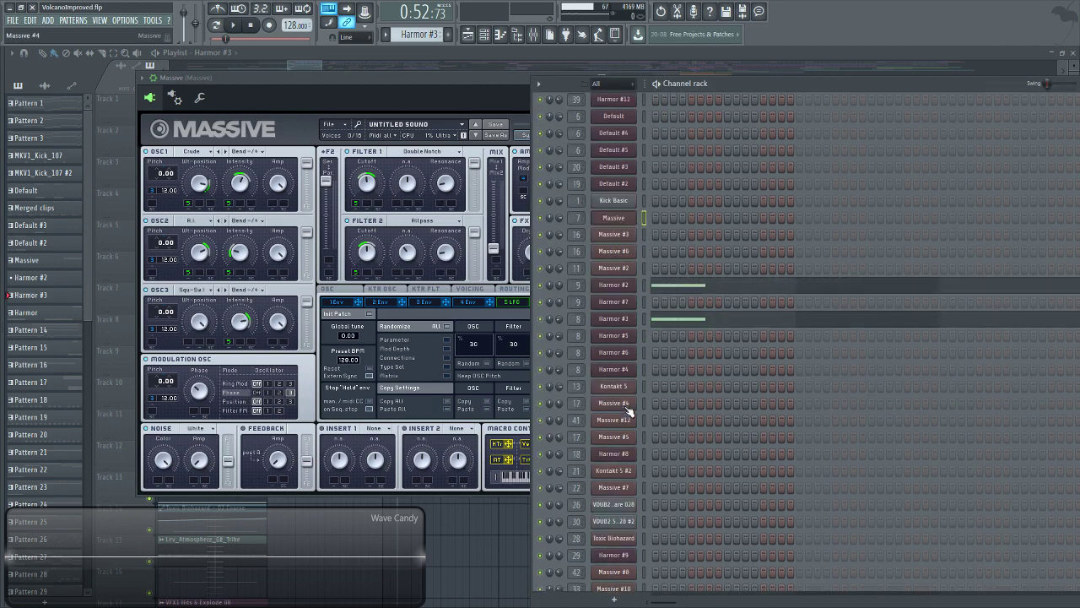
scroll(628, 411, "down", 2)
scroll(629, 411, "up", 3)
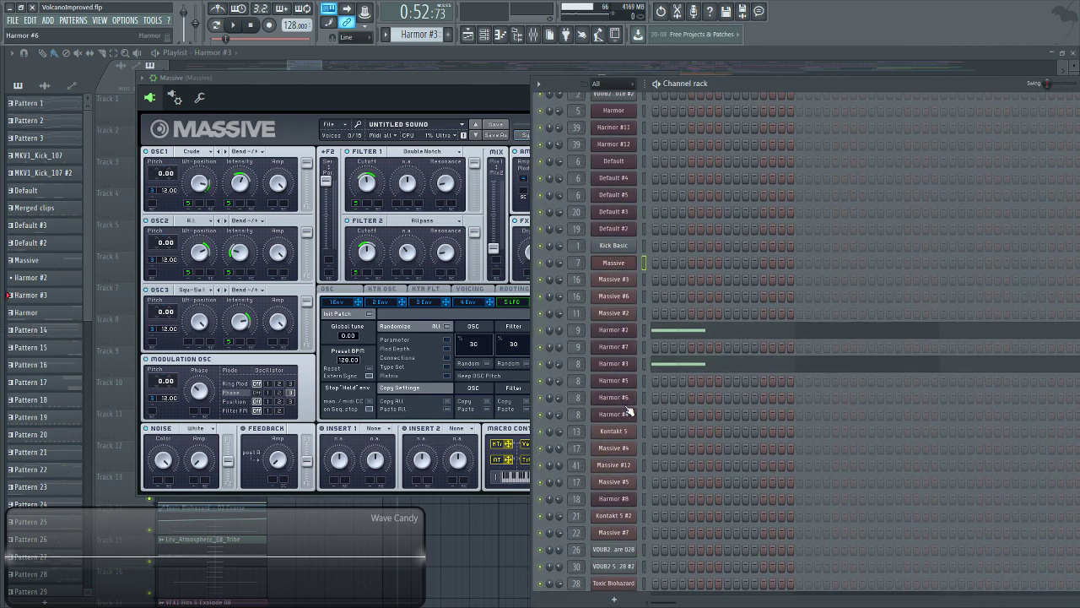
left_click(619, 332)
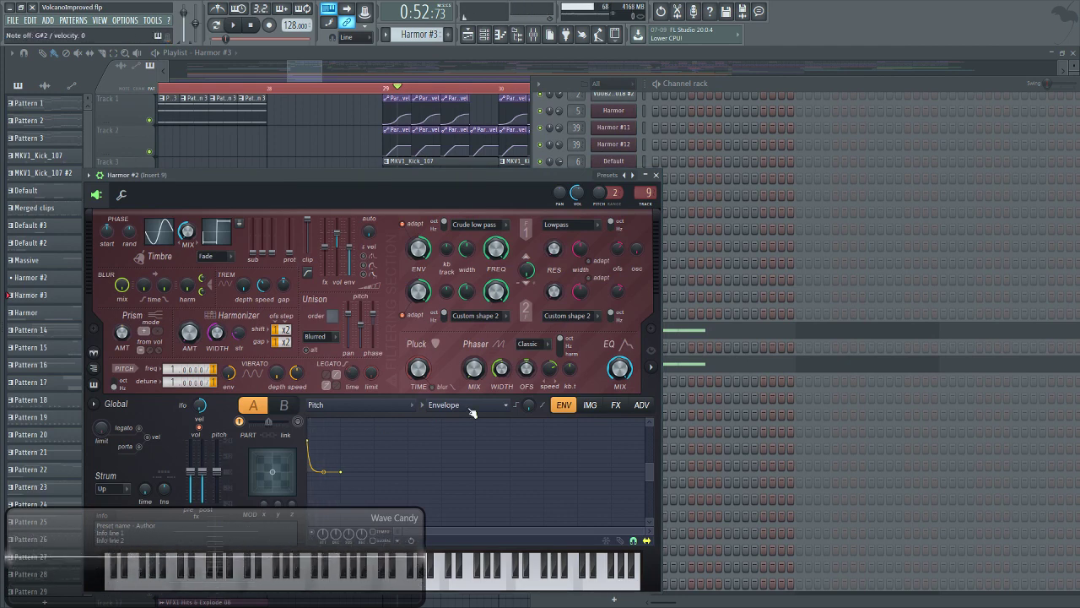
left_click_drag(362, 175, 372, 106)
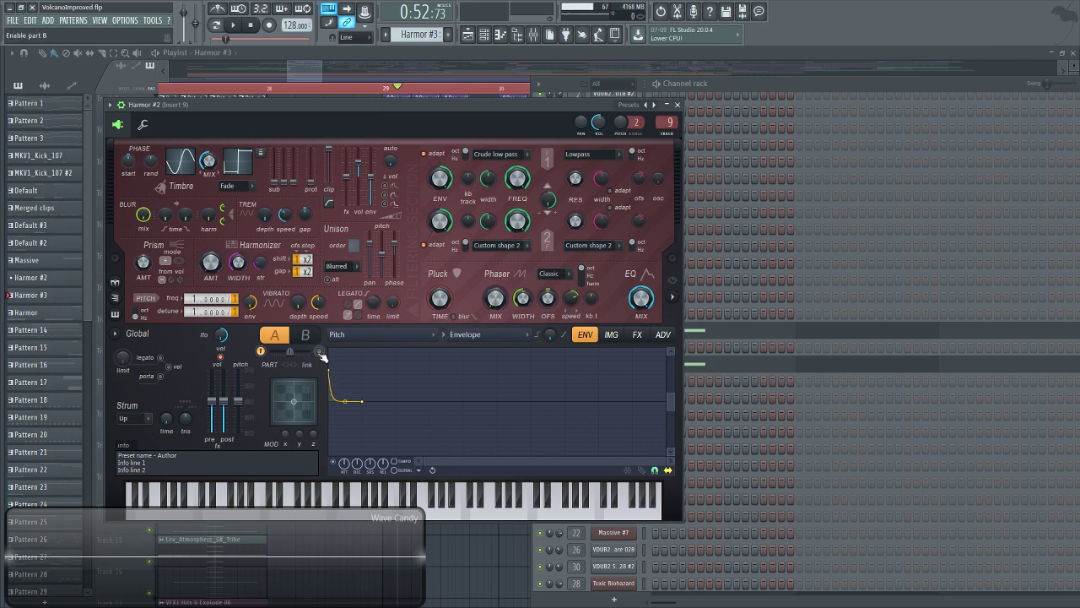
Show Harmor #2's Timbre 1 harmonic level shape and zoom in on its lowest harmonics.
left_click(409, 338)
mouse_move(469, 318)
left_click(557, 257)
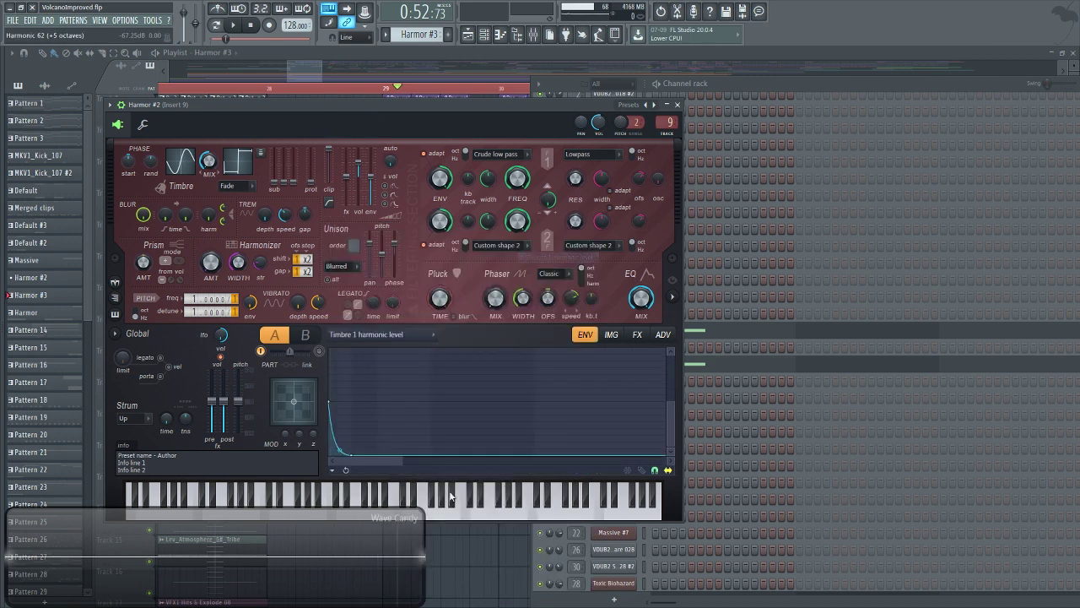
left_click_drag(402, 462, 353, 472)
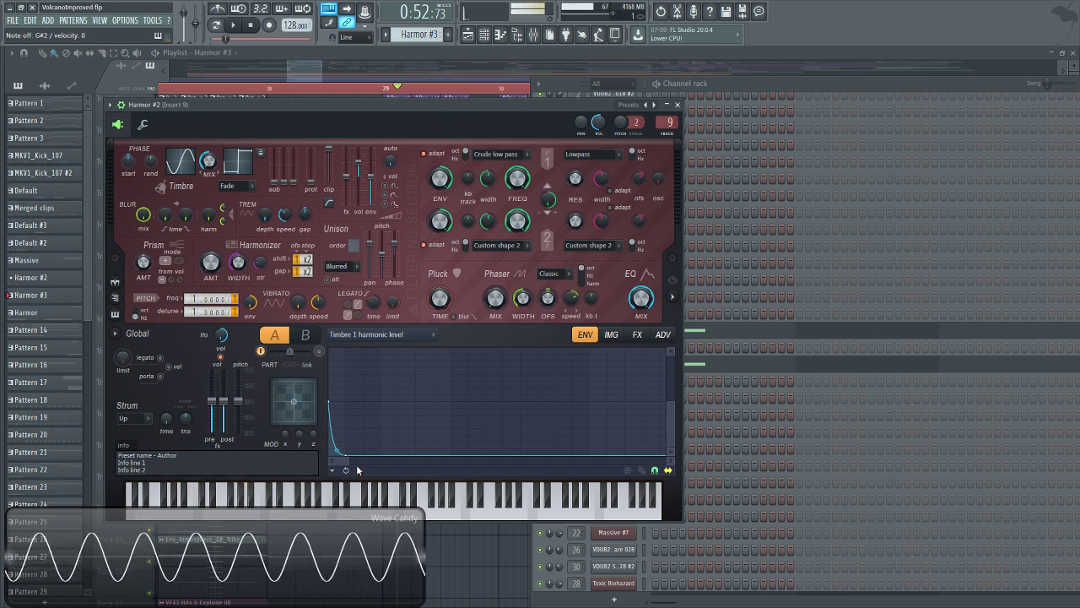
Try reverting to the MOD7-SCP entry in the project history, and go back to the latest NOISE-AMP entry.
key("alt+F8")
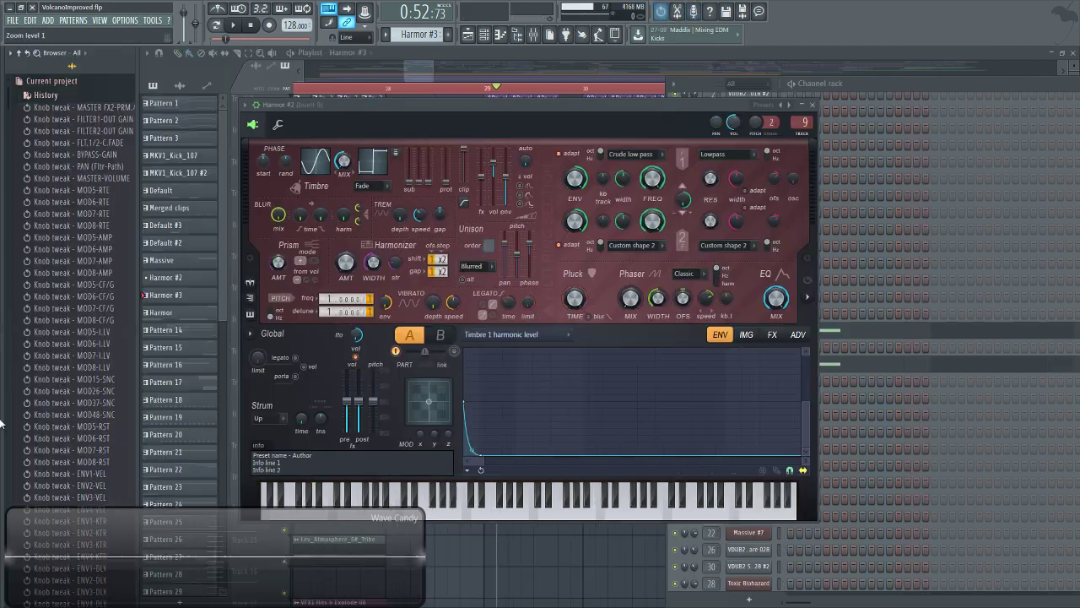
scroll(63, 380, "down", 2)
scroll(62, 432, "down", 10)
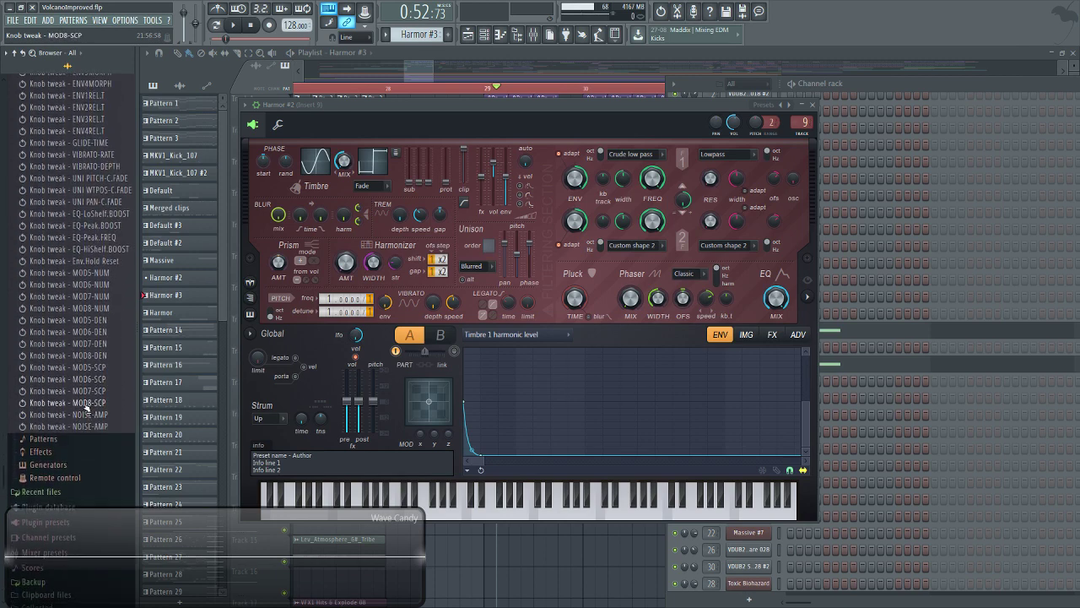
left_click(78, 391)
left_click(68, 427)
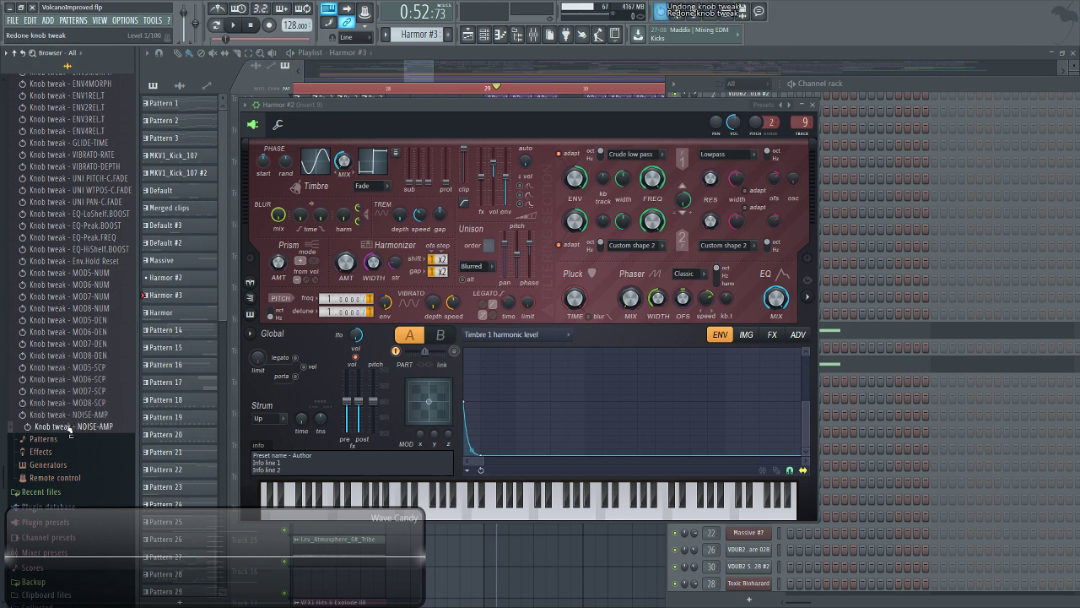
key("alt+F8")
Stretch the falloff of Harmor #2's Timbre 1 harmonic level curve over more harmonics and audition it with low notes.
left_click_drag(342, 458, 398, 458)
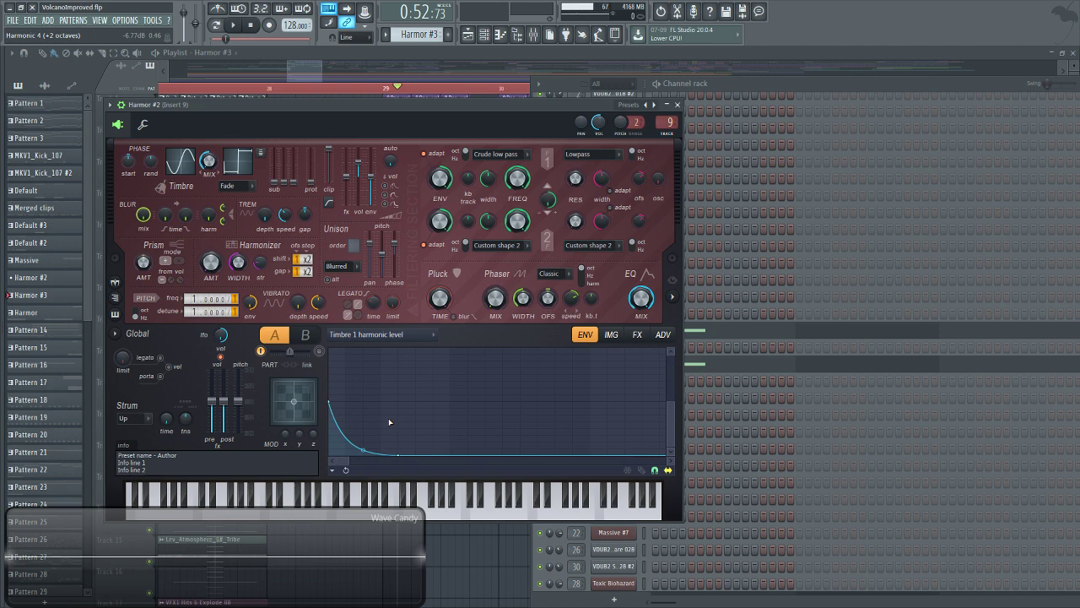
key("d")
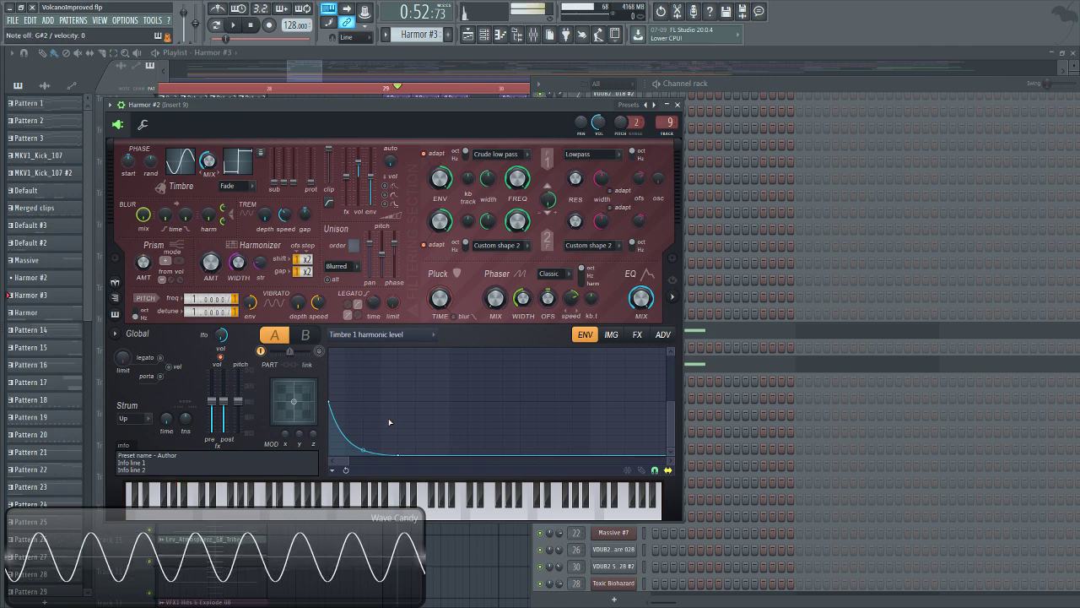
key("d")
key("h")
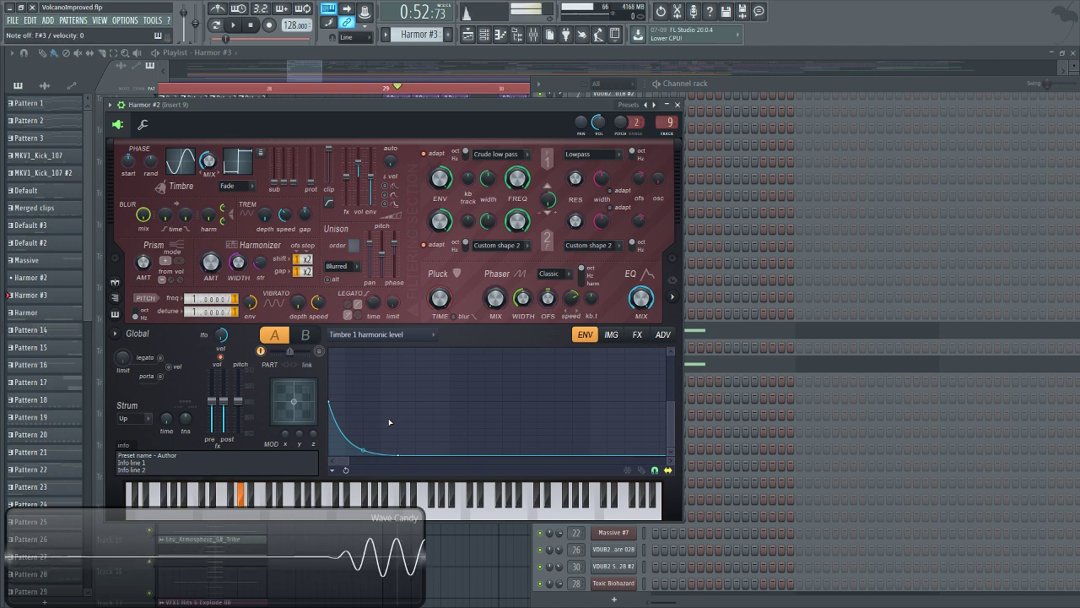
Extend the end point of the Timbre 1 harmonic level curve slightly, straighten its slope, and audition the result with test notes.
left_click_drag(397, 454, 415, 456)
left_click(369, 450, "alt")
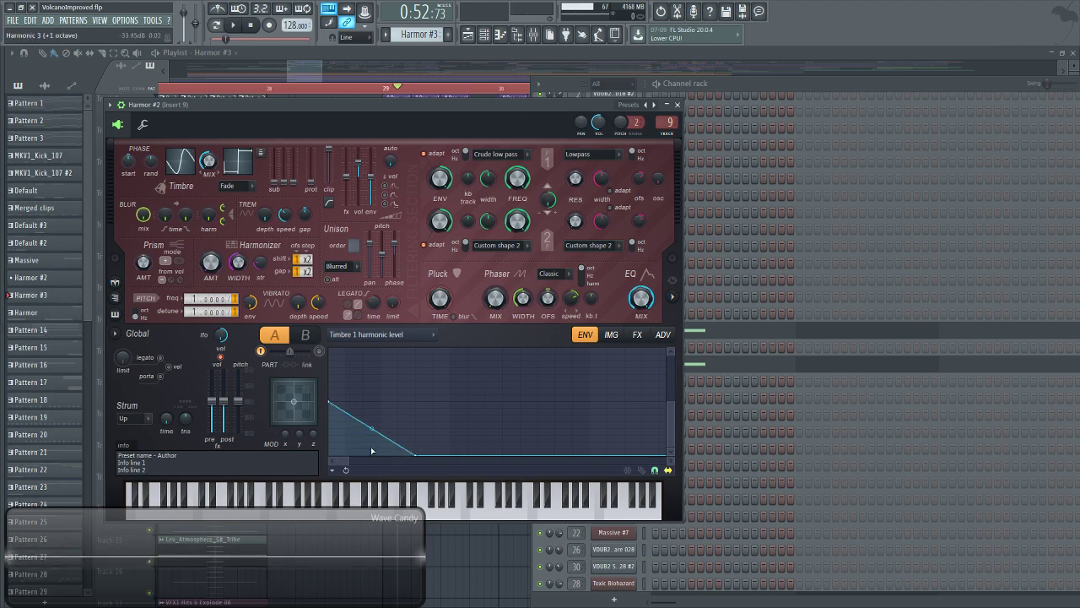
key("s")
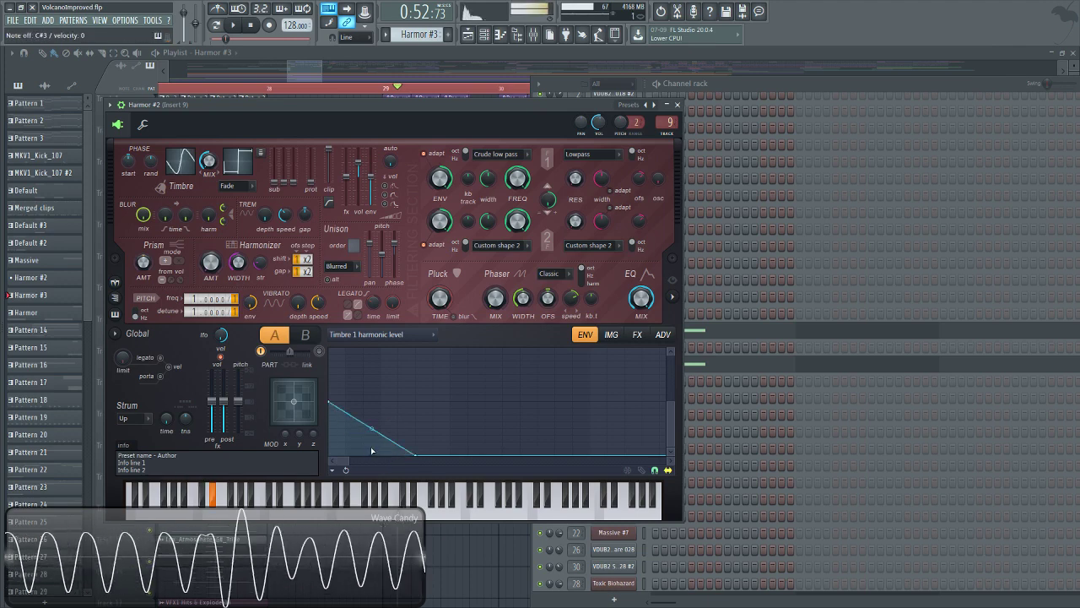
key("d")
key("m")
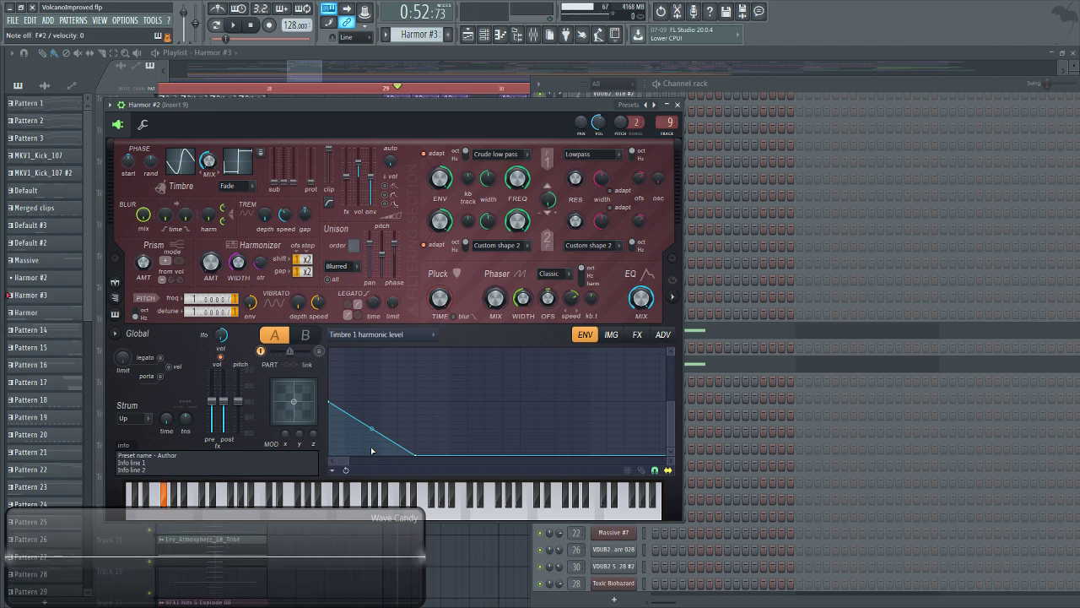
key("d")
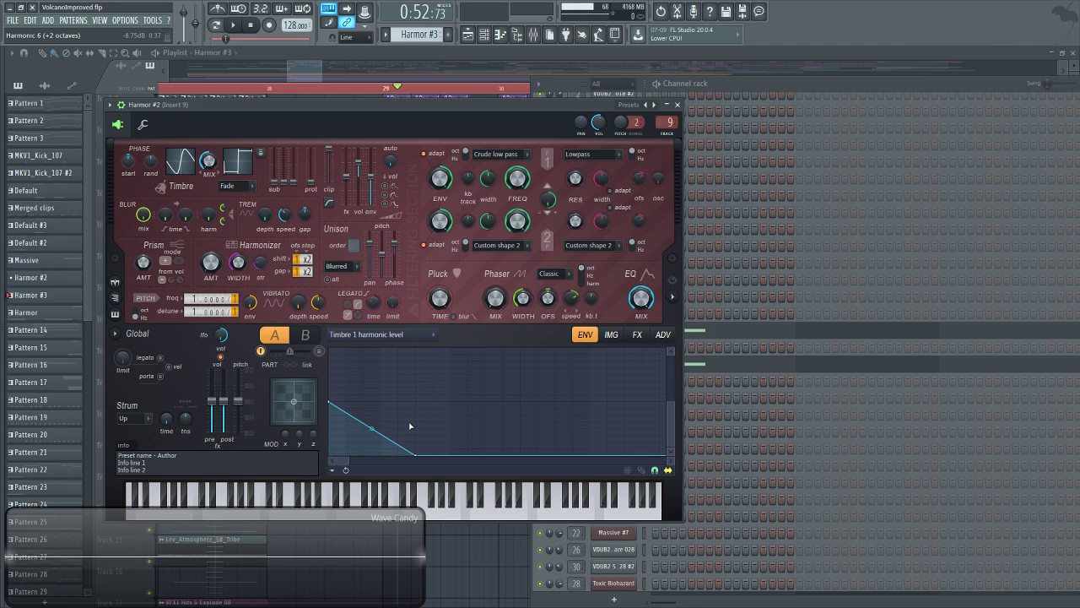
Bend the Timbre 1 harmonic level slope into an inward-curving falloff and open Harmor #2's spectral display section.
left_click_drag(371, 428, 415, 361)
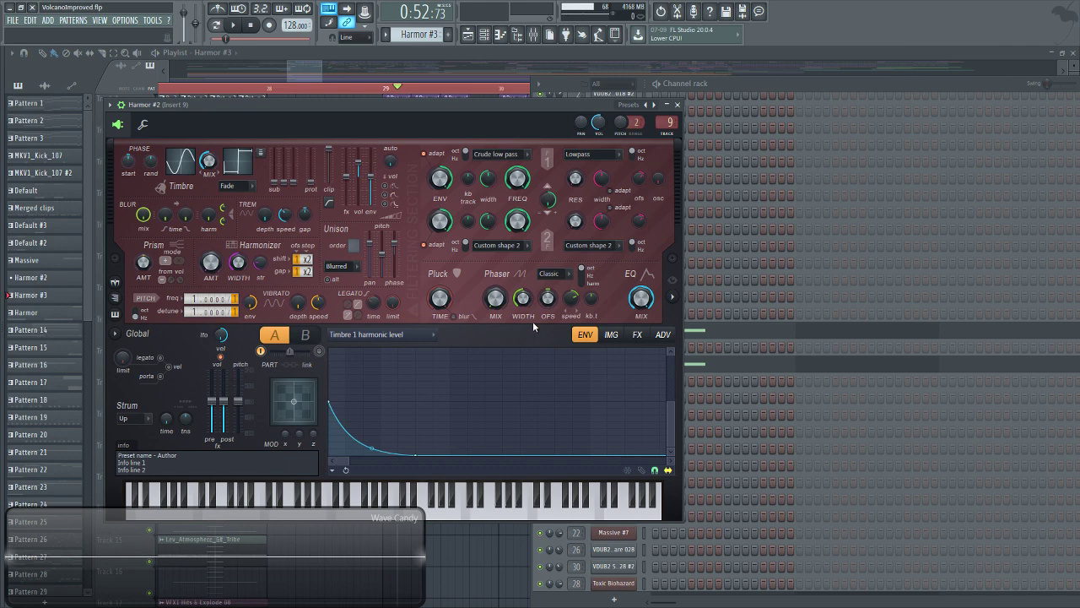
left_click(672, 297)
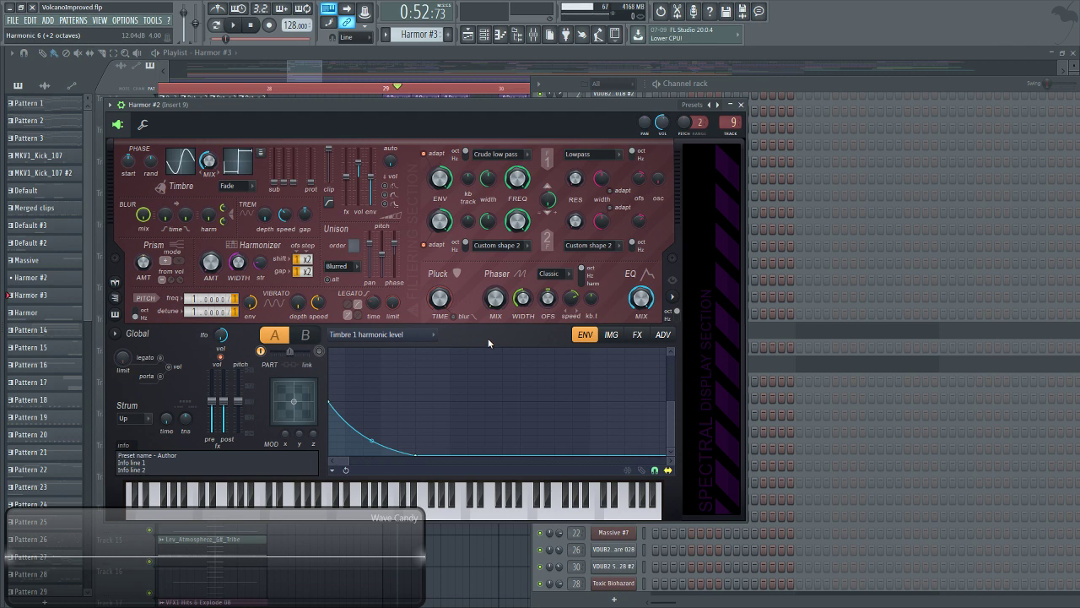
Bring the playlist to the front and examine the arrangement from about bar 27 to bar 45.
left_click(447, 72)
scroll(446, 90, "up", 4)
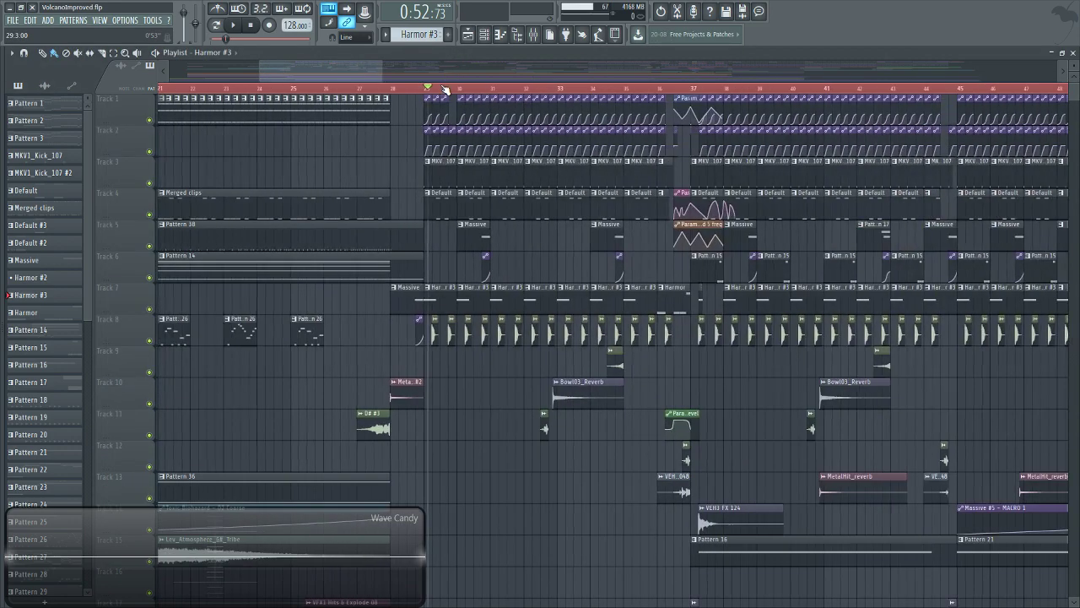
scroll(446, 89, "up", 3)
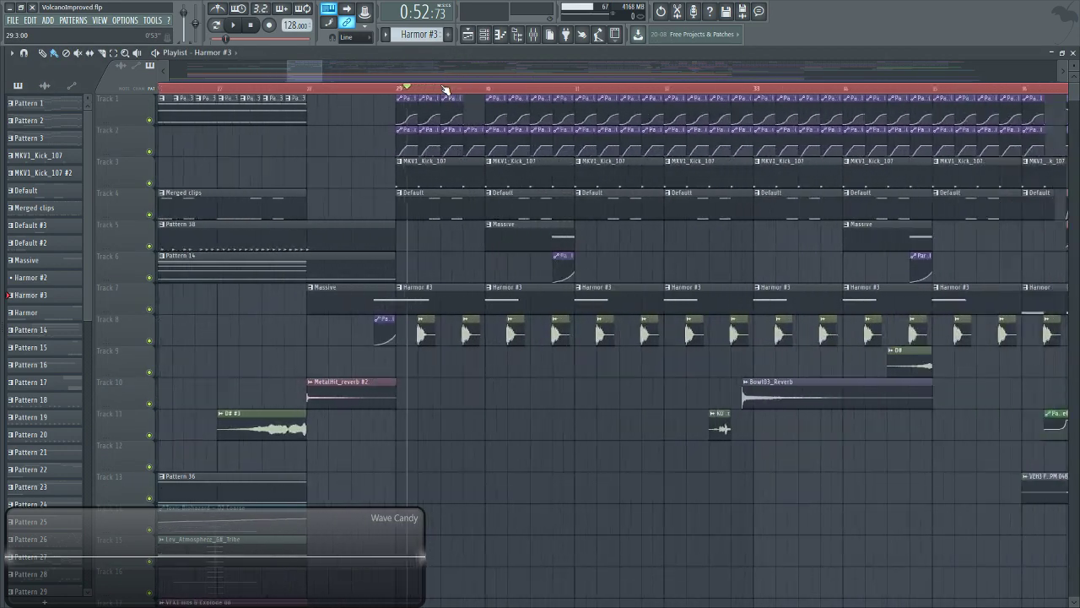
left_click_drag(306, 73, 309, 73)
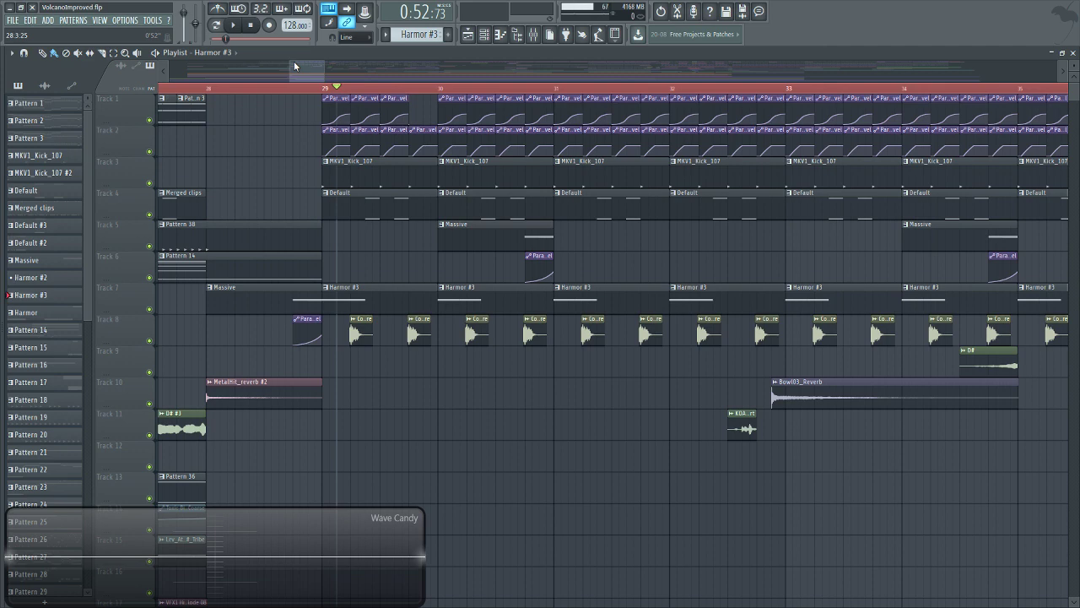
scroll(301, 75, "up", 2)
scroll(301, 75, "down", 2)
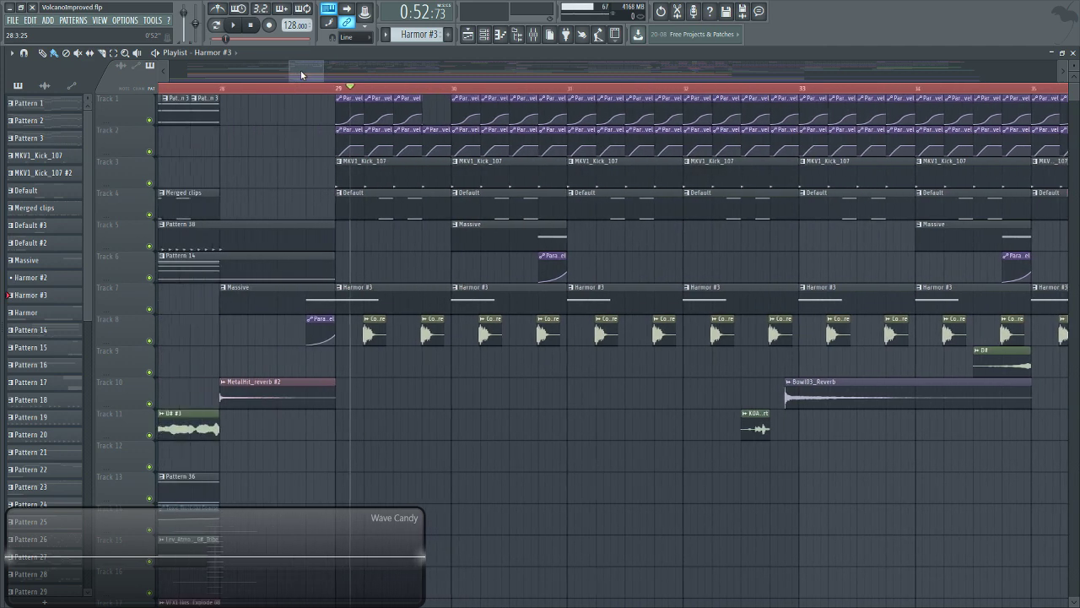
scroll(302, 79, "down", 5)
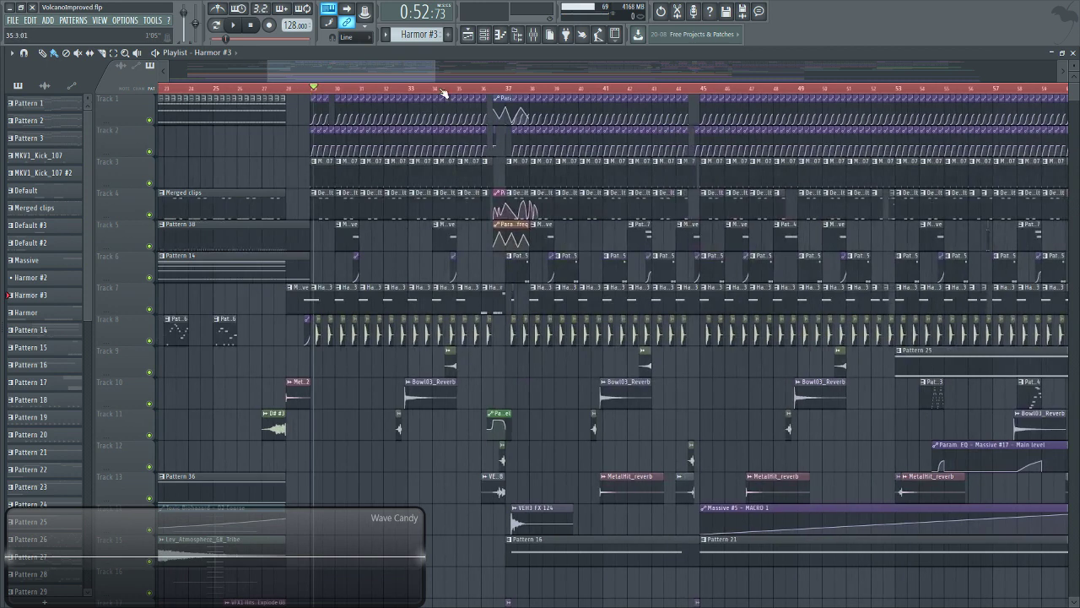
scroll(530, 93, "up", 4)
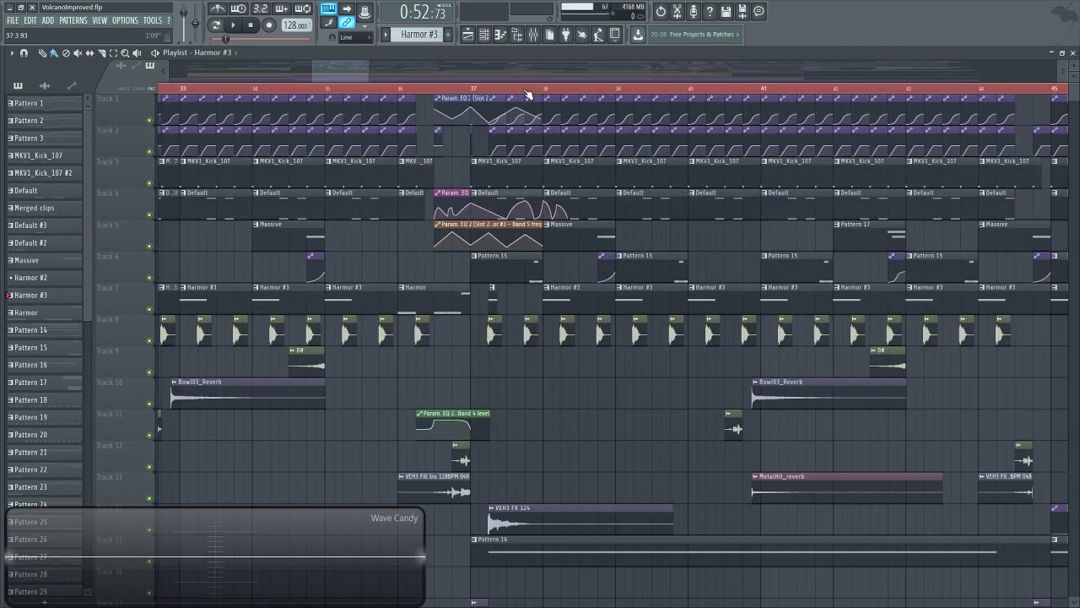
left_click_drag(345, 69, 322, 85)
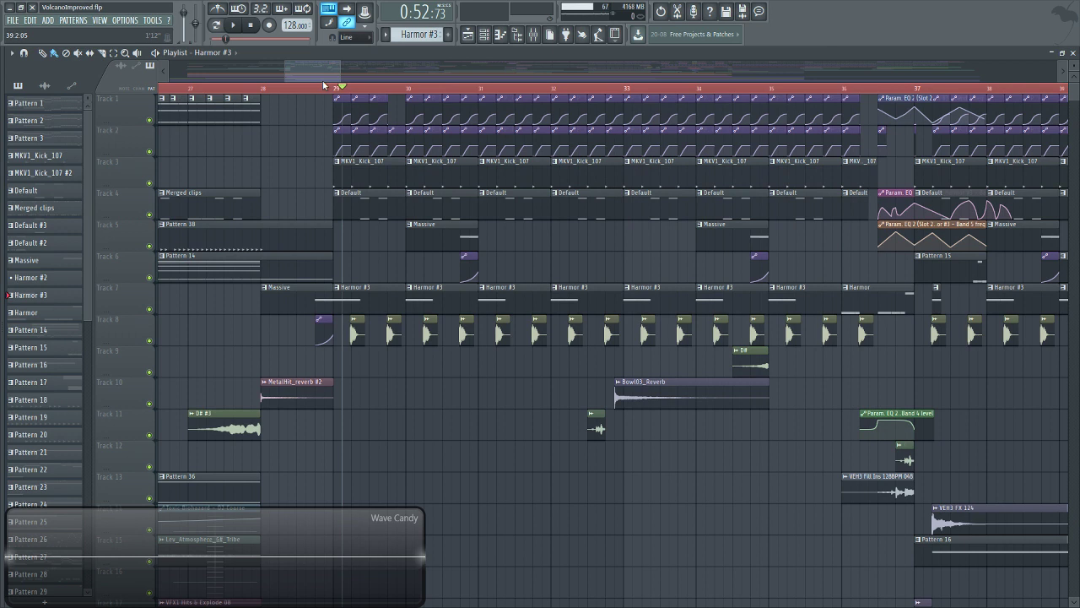